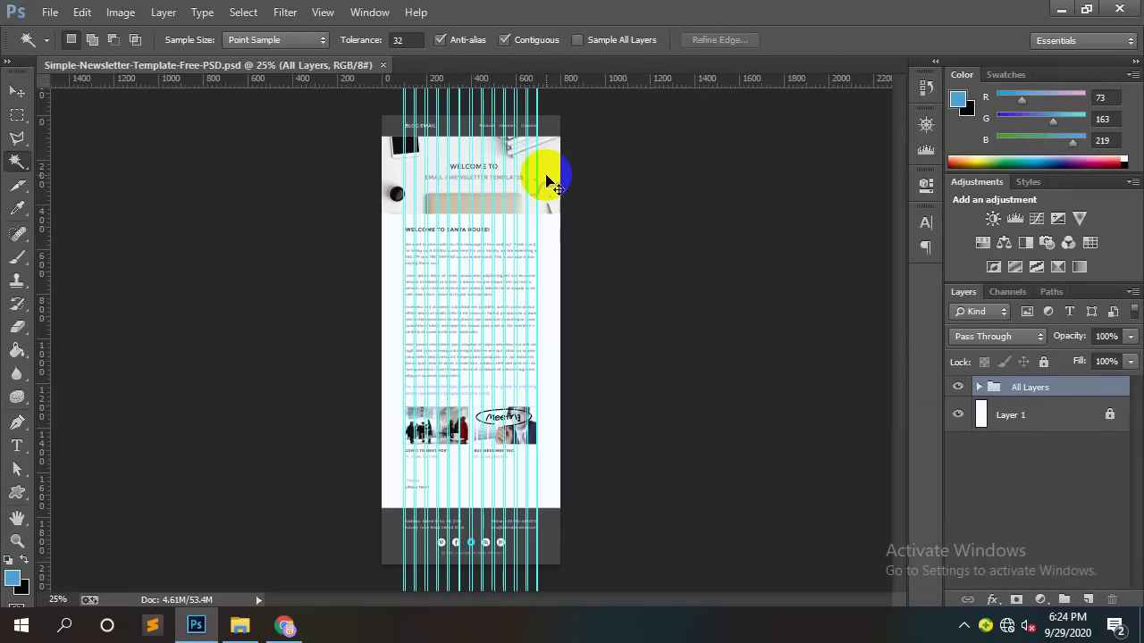
Step: Toggle the column guides over the newsletter design, activate the Move tool, and leave the guides hidden
key(ctrl+semicolon)
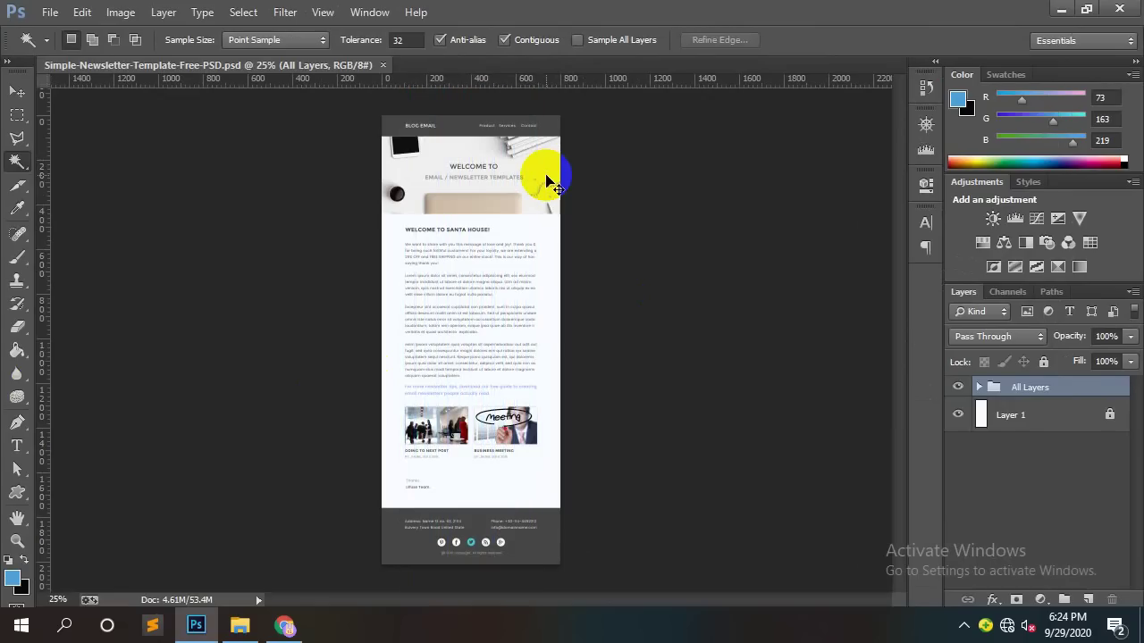
key(ctrl+semicolon)
key(ctrl+semicolon)
key(ctrl+semicolon)
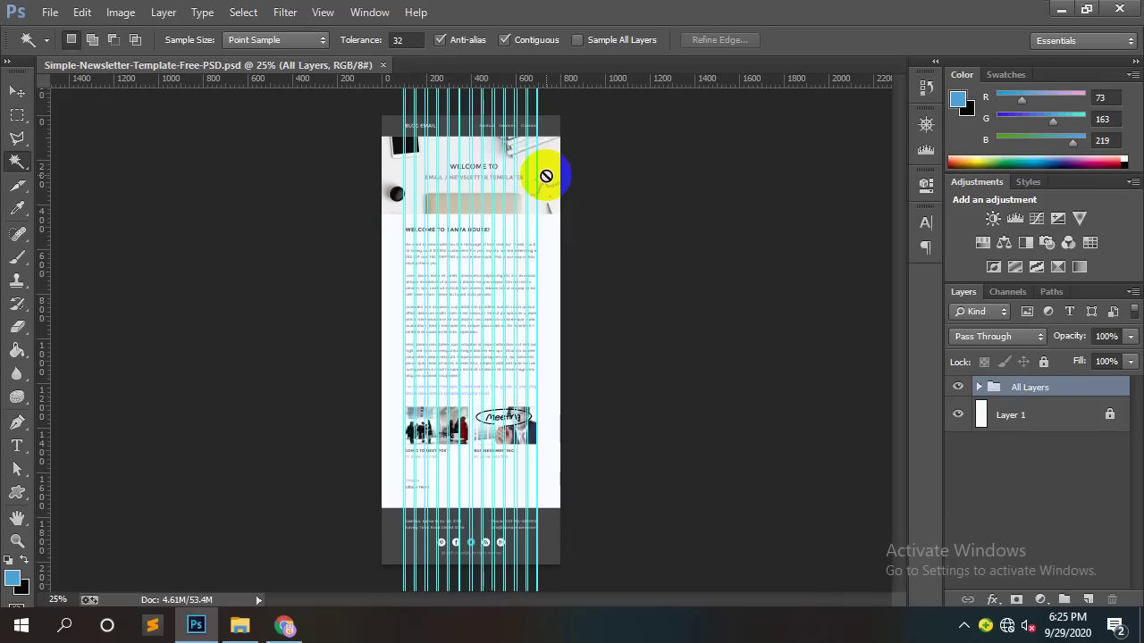
click(13, 92)
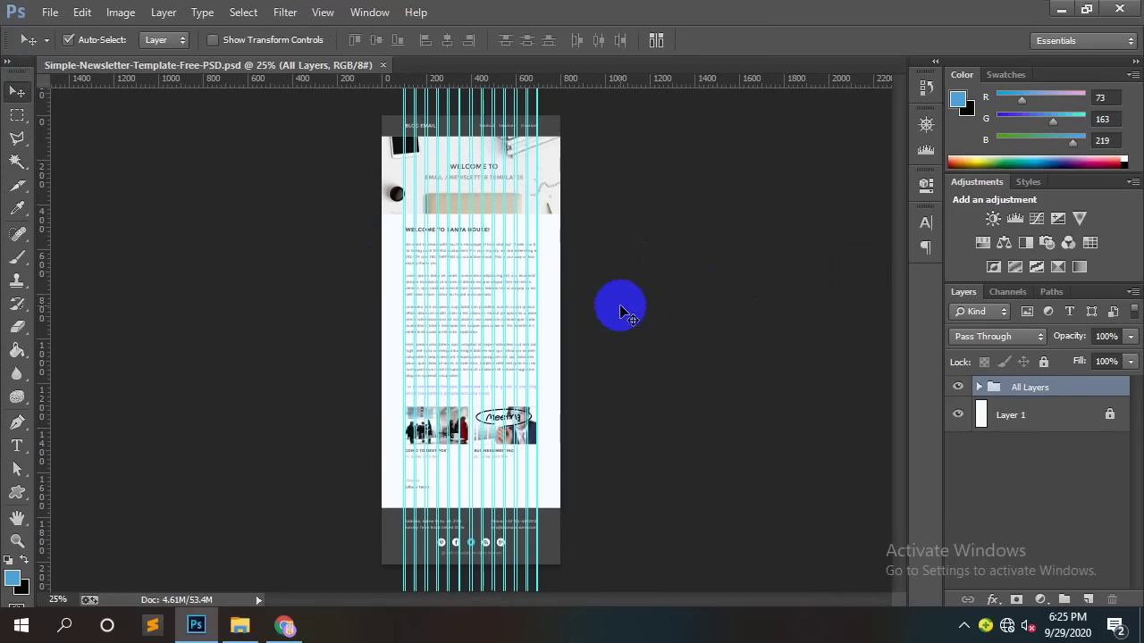
key(ctrl+semicolon)
key(ctrl+semicolon)
key(ctrl+semicolon)
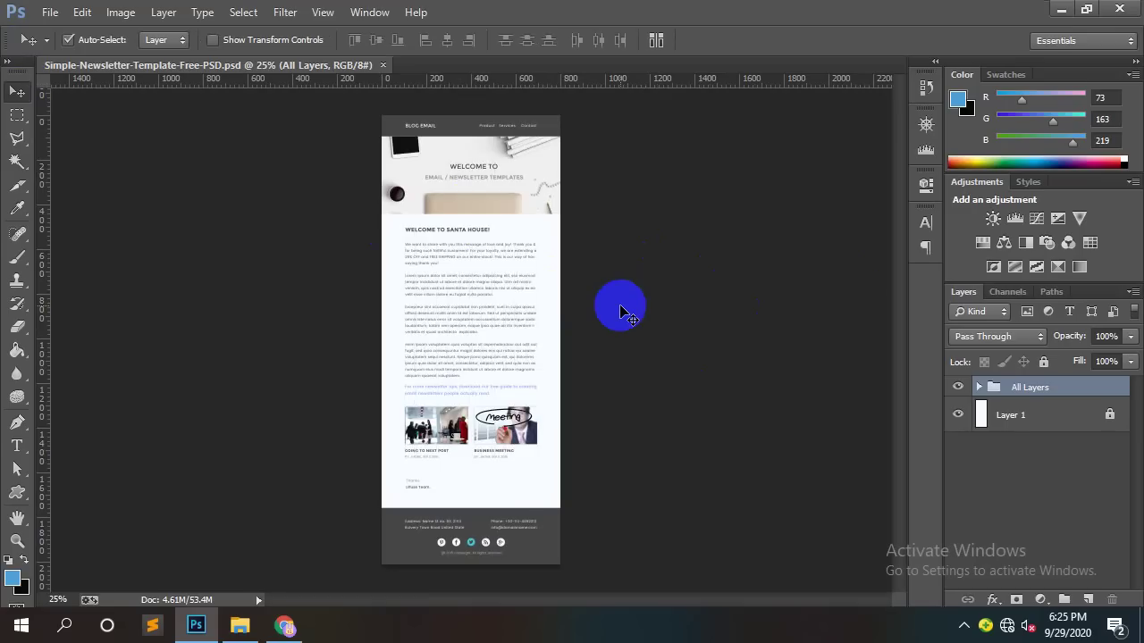
Step: Show the Extras on the newsletter design and hide them again
click(284, 12)
click(321, 12)
click(319, 12)
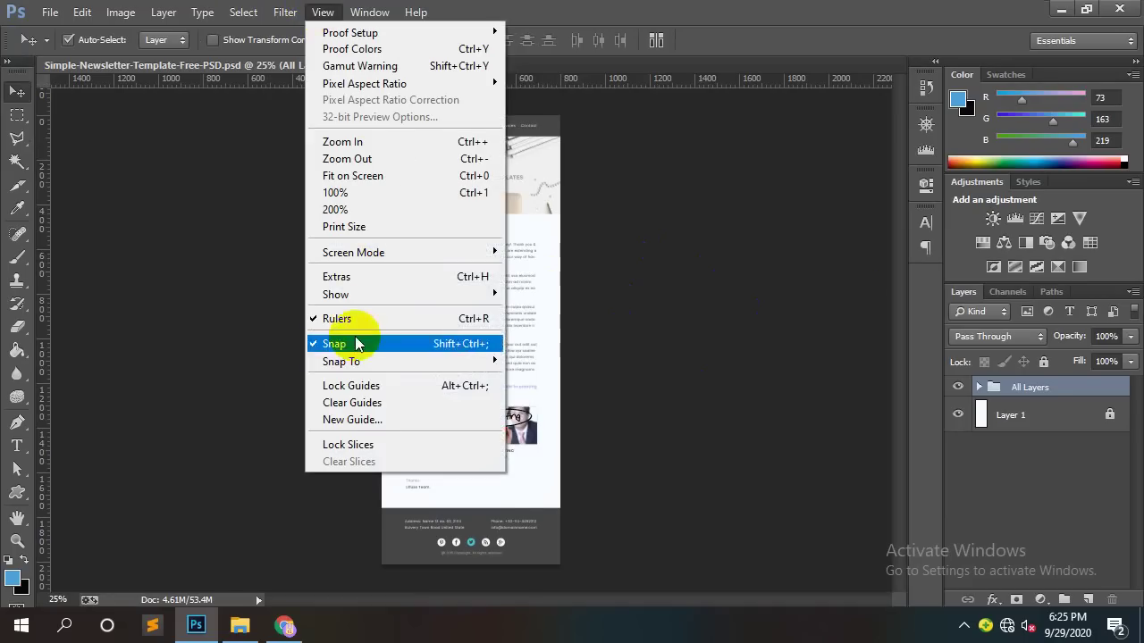
click(347, 277)
click(321, 11)
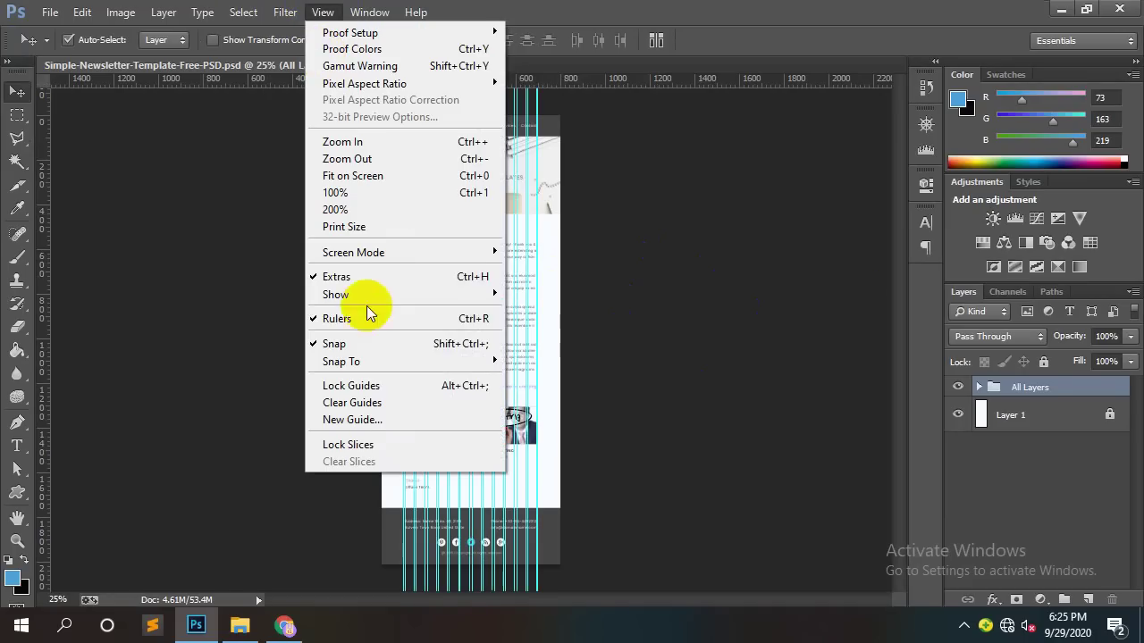
click(358, 277)
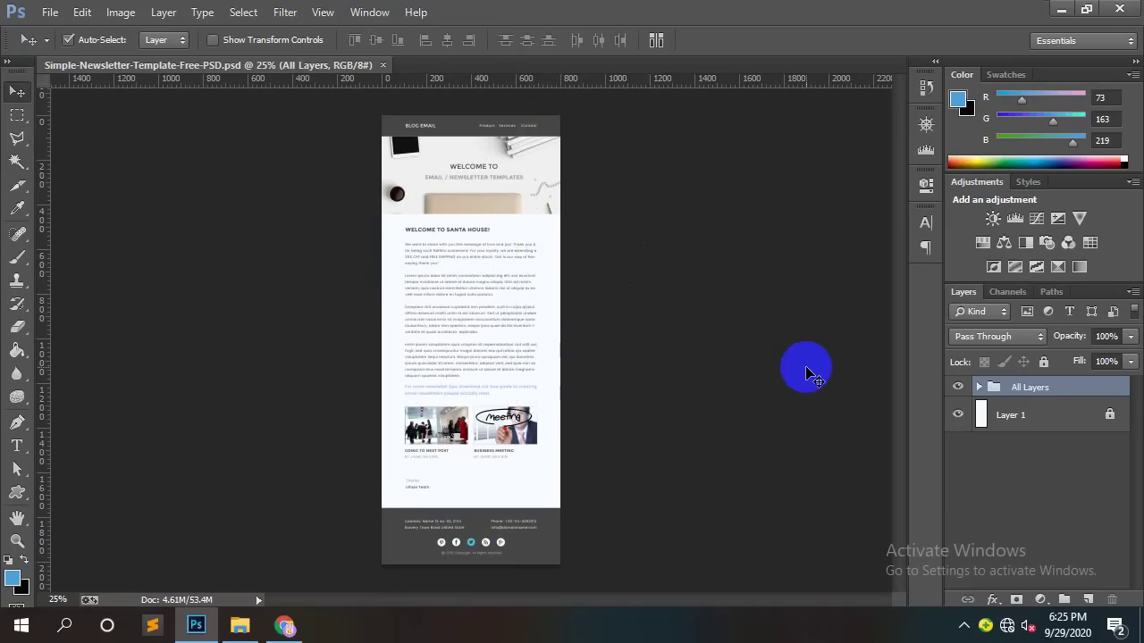
Step: Minimize Photoshop to switch to the Class Two folder in File Explorer
click(1061, 9)
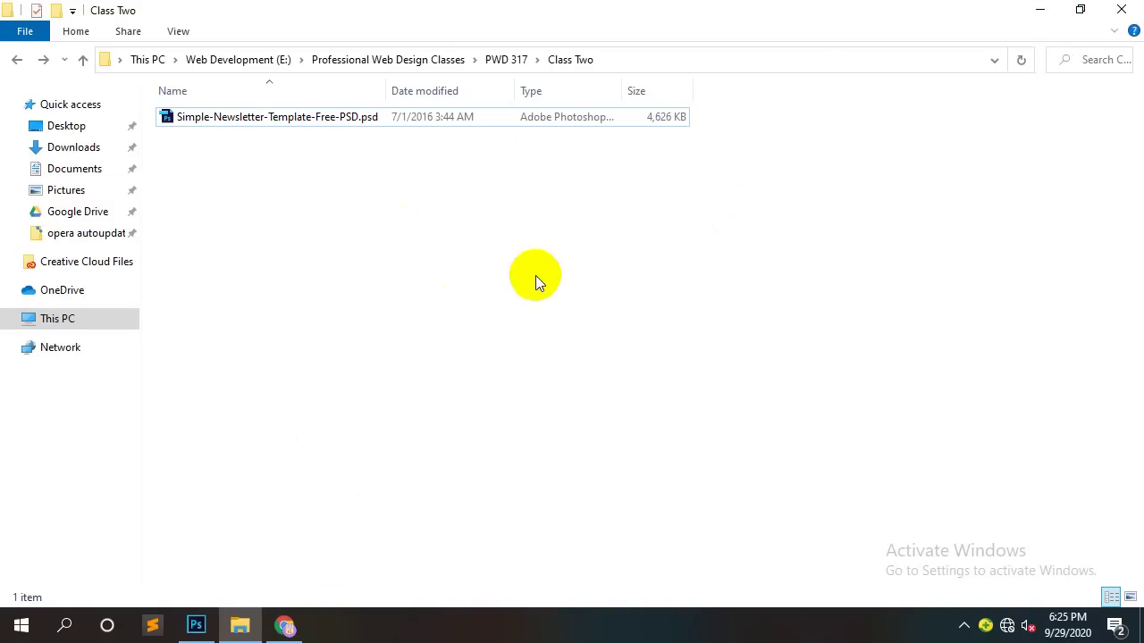
right_click(535, 275)
mouse_move(611, 534)
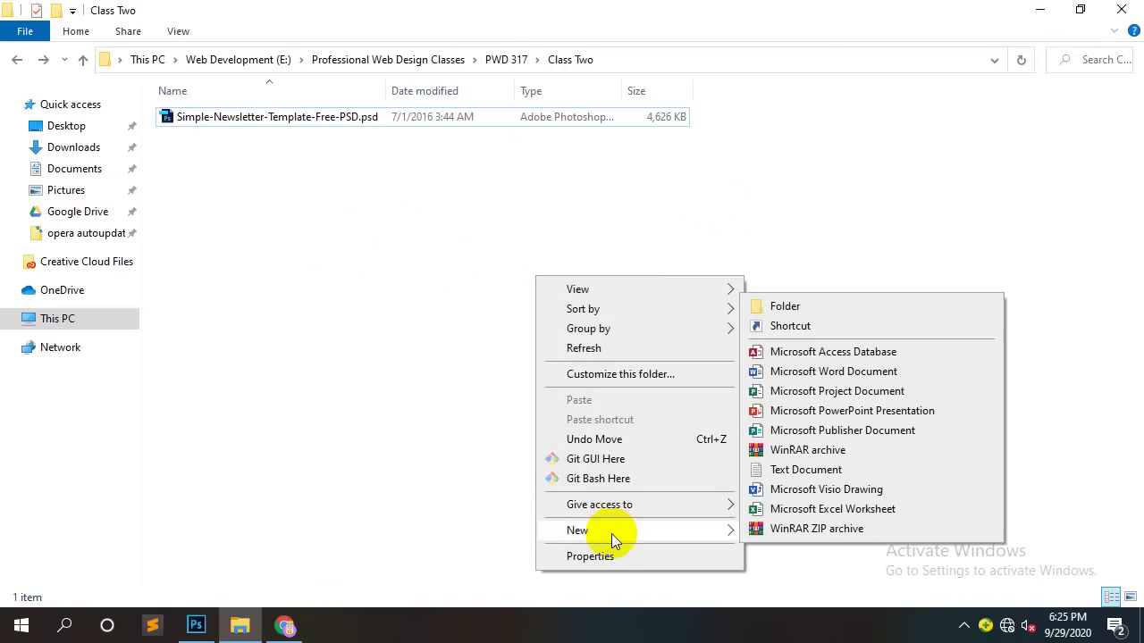
click(374, 238)
right_click(454, 201)
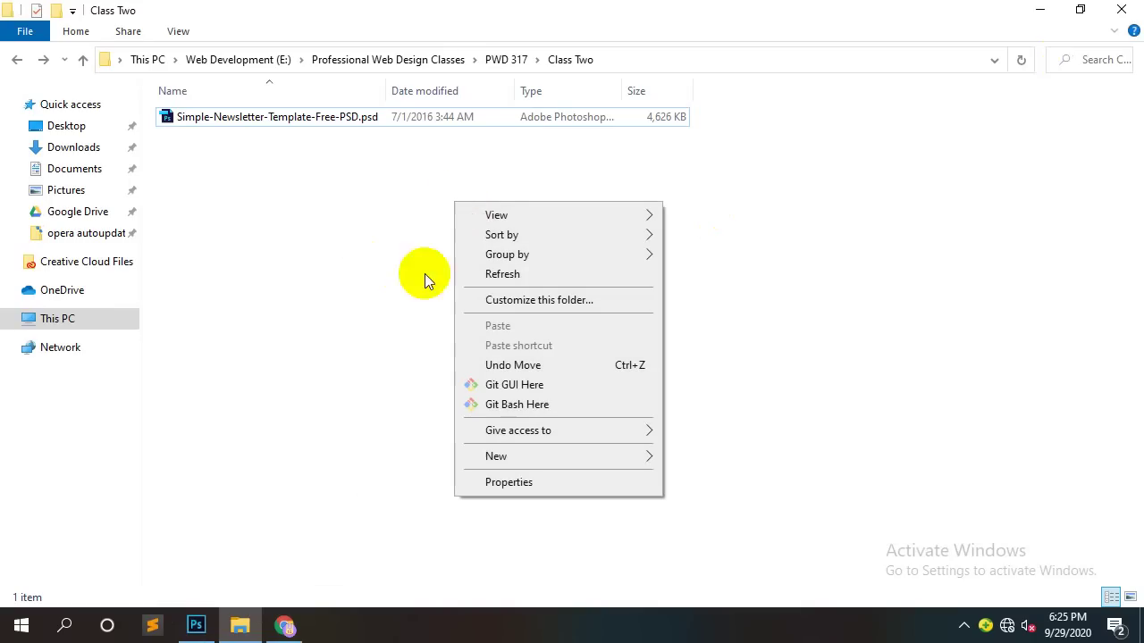
Step: Copy the base name of the Simple-Newsletter-Template-Free-PSD.psd file without changing the file
click(274, 121)
right_click(274, 122)
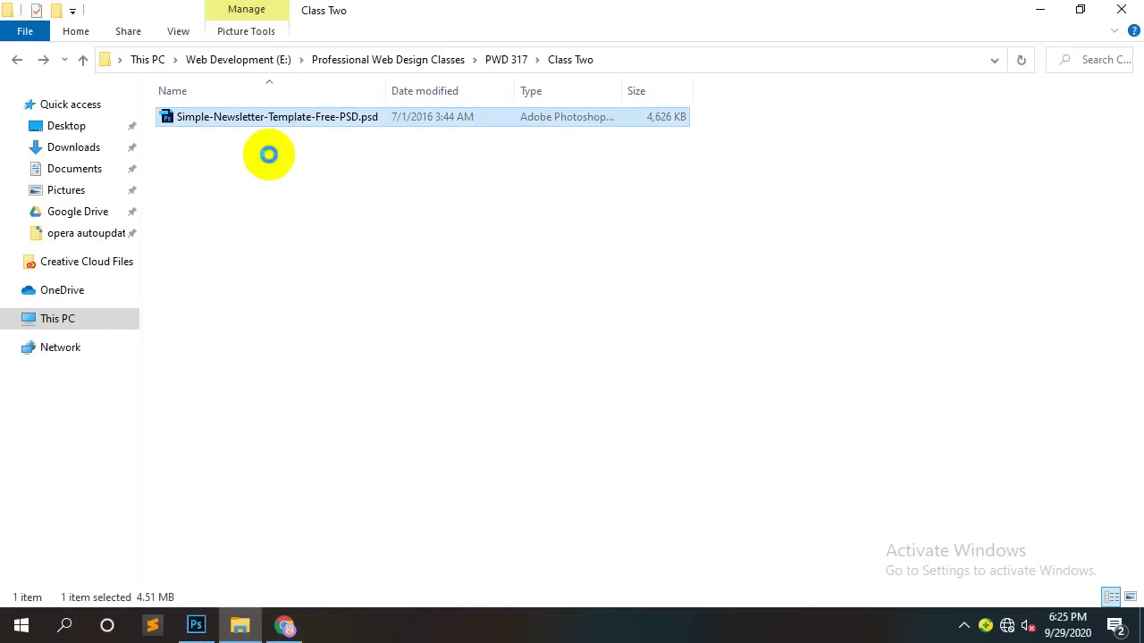
click(327, 566)
key(ctrl+c)
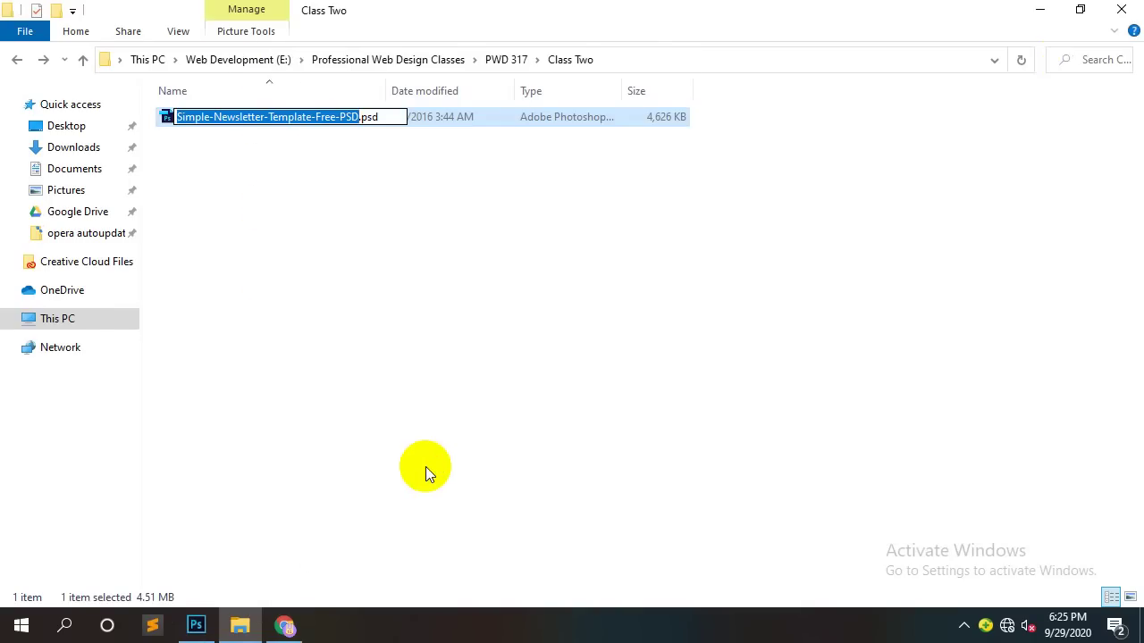
Step: Create a folder named Simple-Newsletter-Template-Free-HTML in Class Two, reusing the copied name with HTML in place of PSD
click(351, 224)
right_click(350, 224)
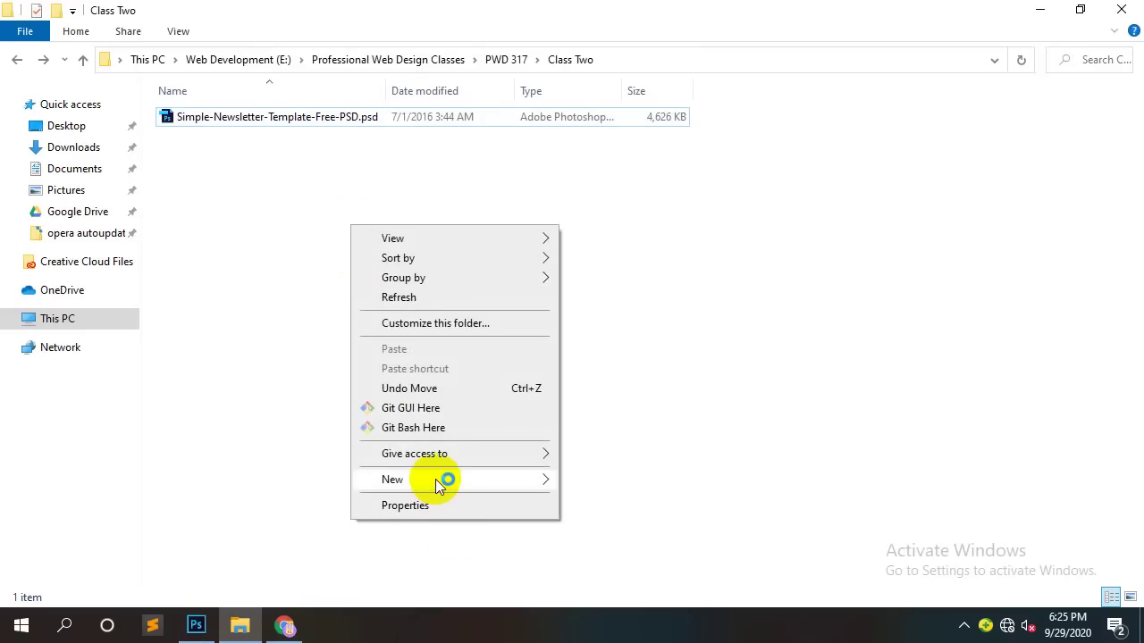
mouse_move(444, 480)
click(577, 256)
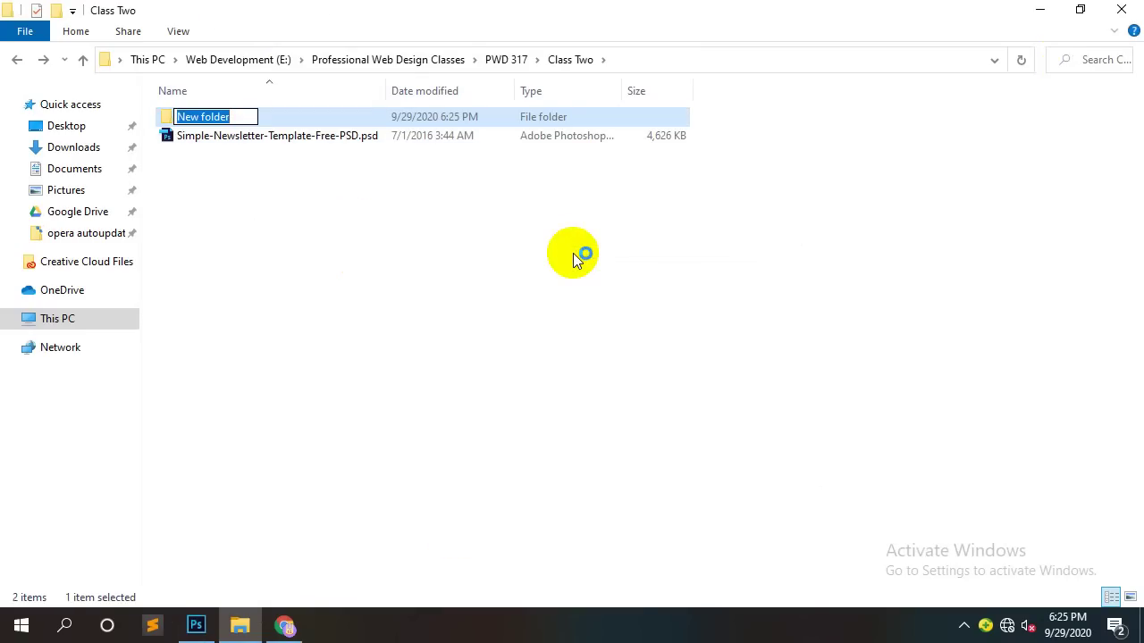
key(ctrl+v)
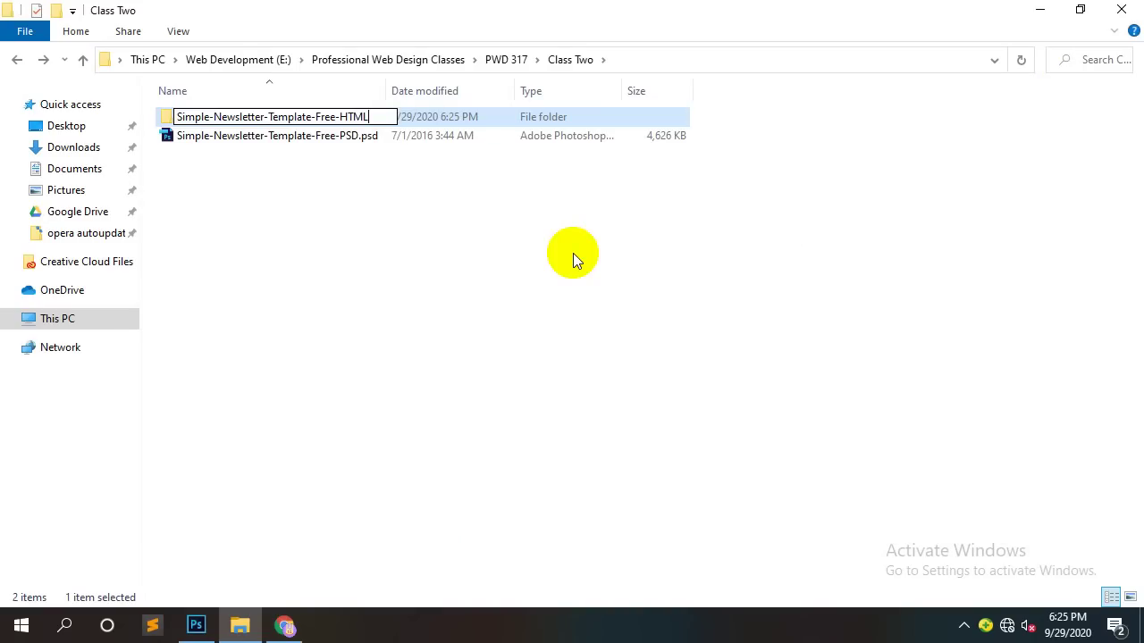
text(HTML)
key(Return)
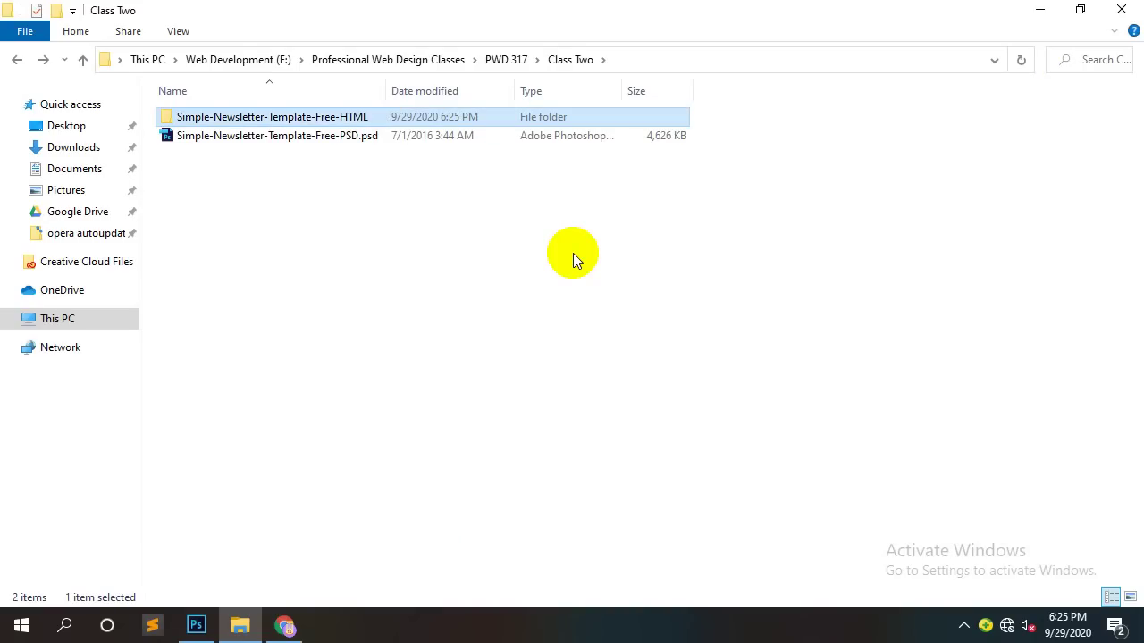
click(574, 256)
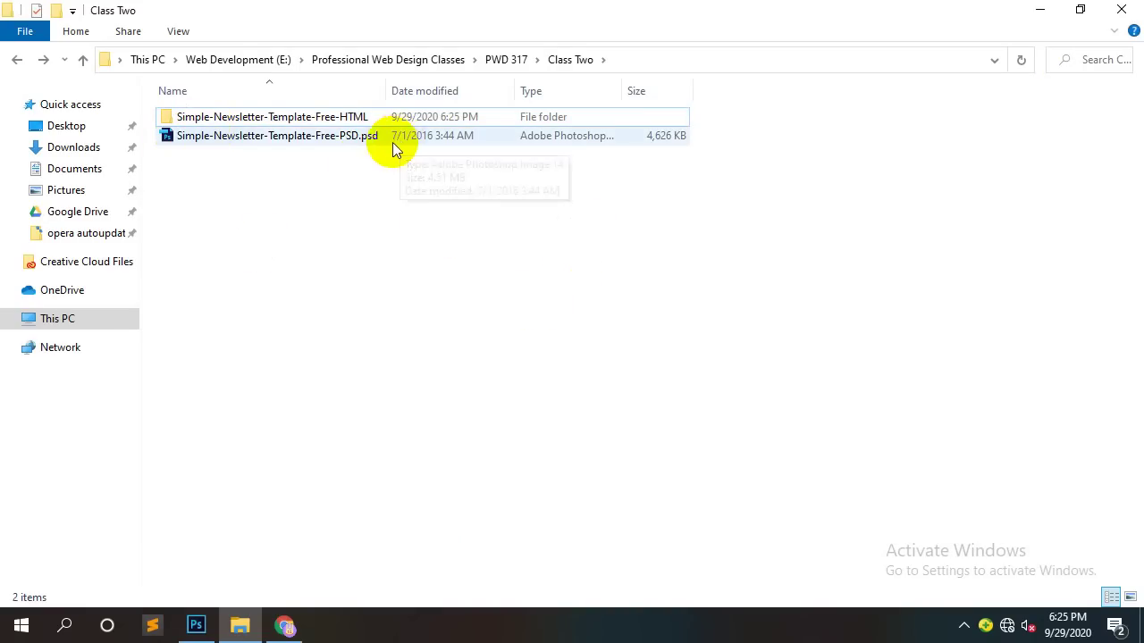
Step: Create an index.html file inside the Simple-Newsletter-Template-Free-HTML folder from a new text document, accepting the extension change
double_click(354, 117)
right_click(513, 260)
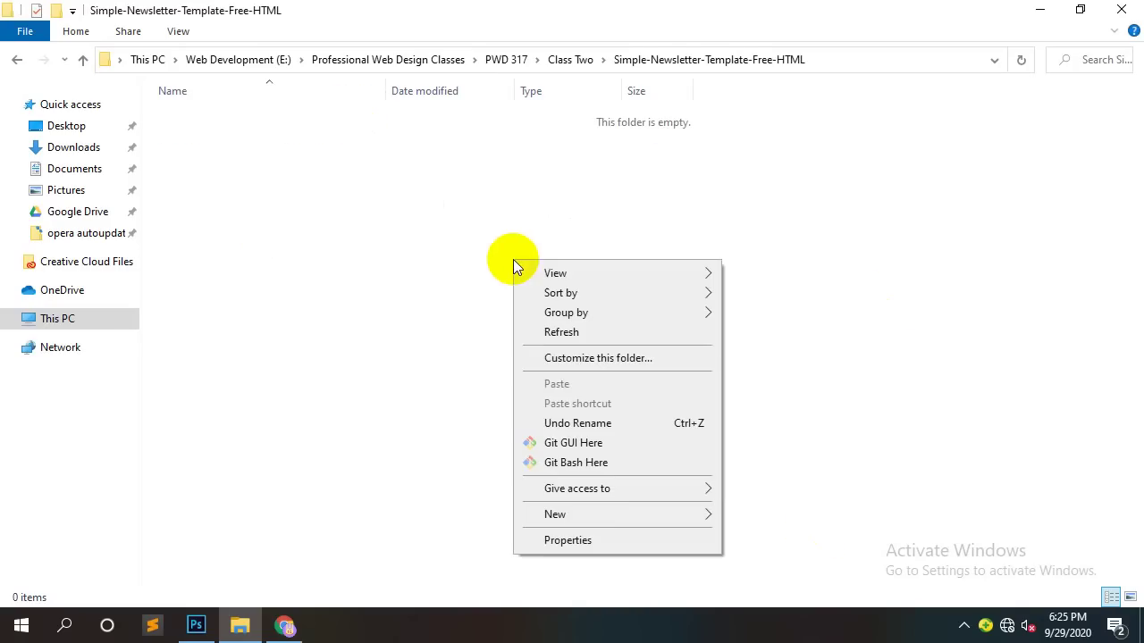
mouse_move(606, 513)
click(790, 465)
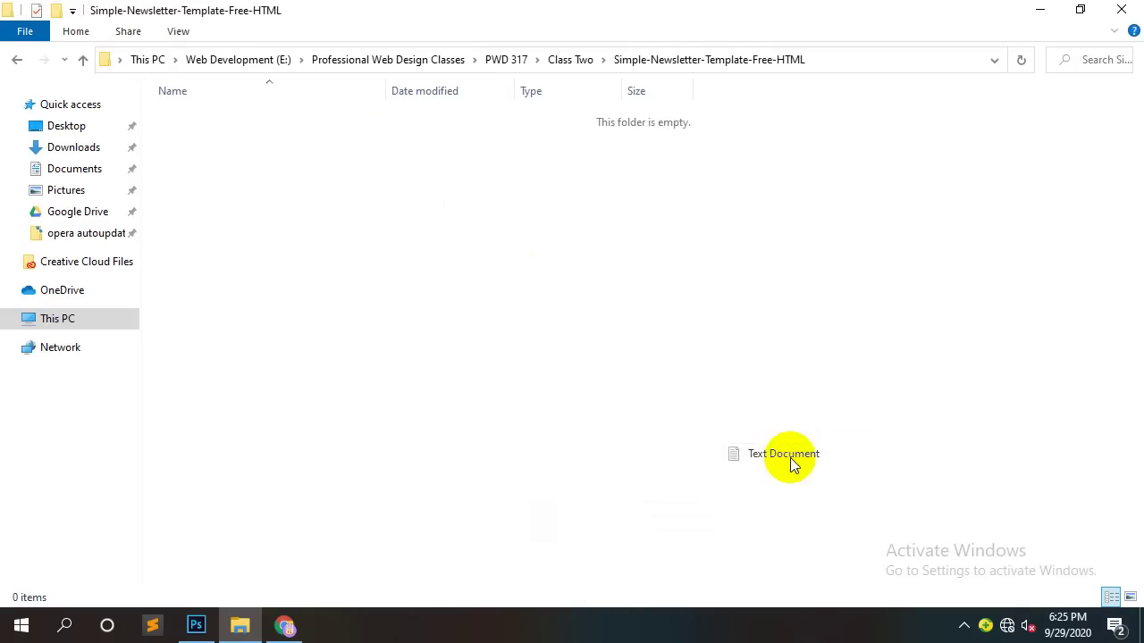
text(index.ht)
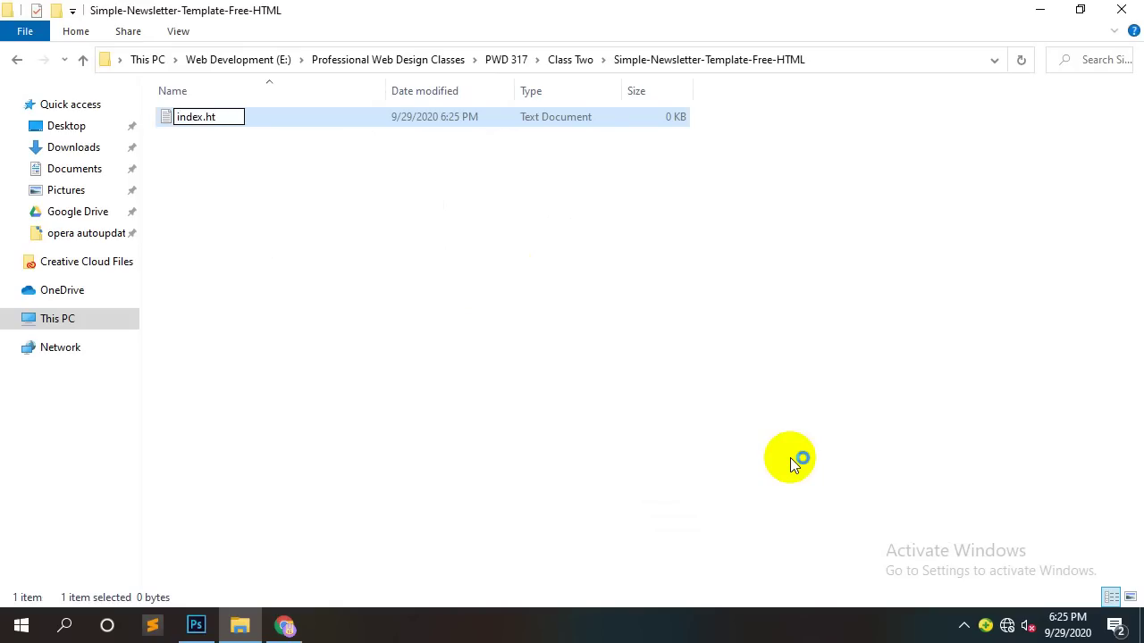
key(Return)
key(Return)
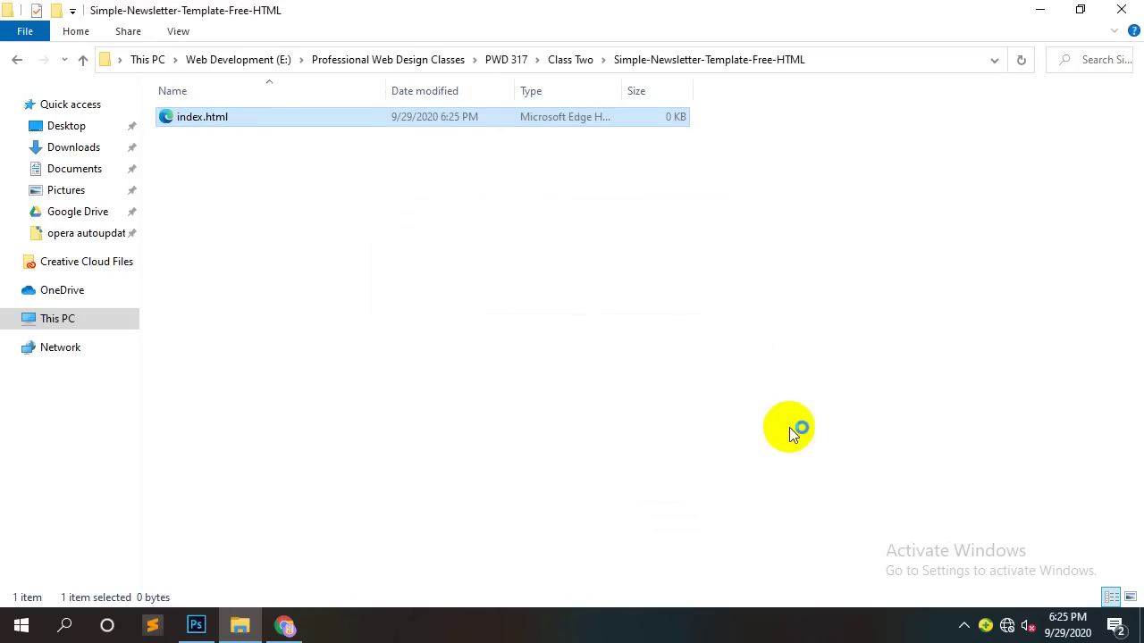
click(571, 299)
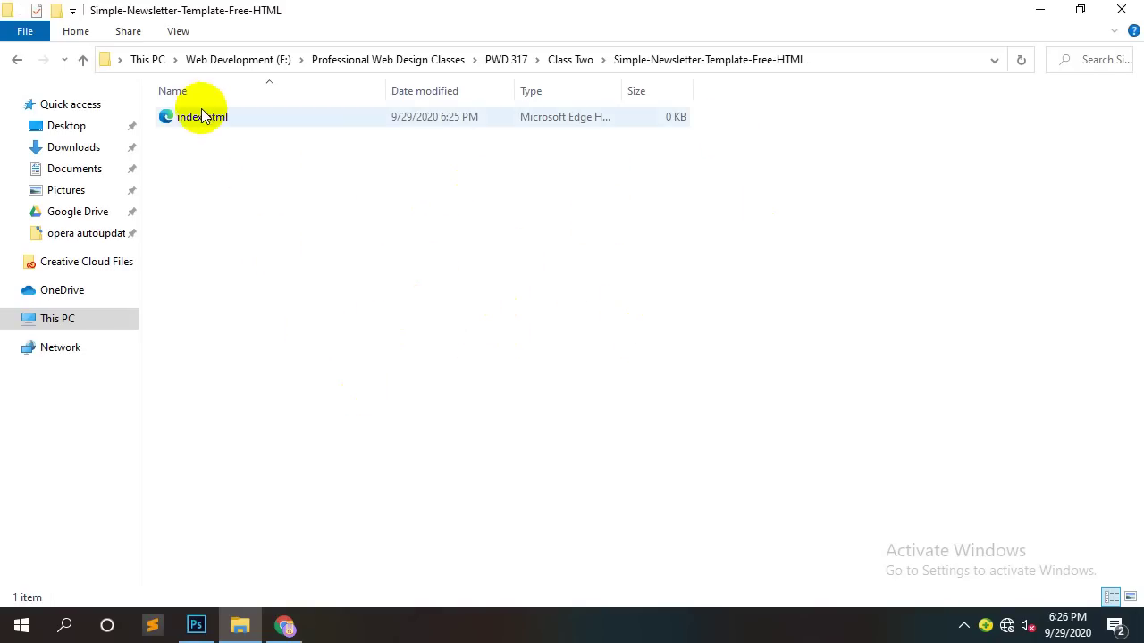
Step: Create a folder named css next to index.html
right_click(584, 257)
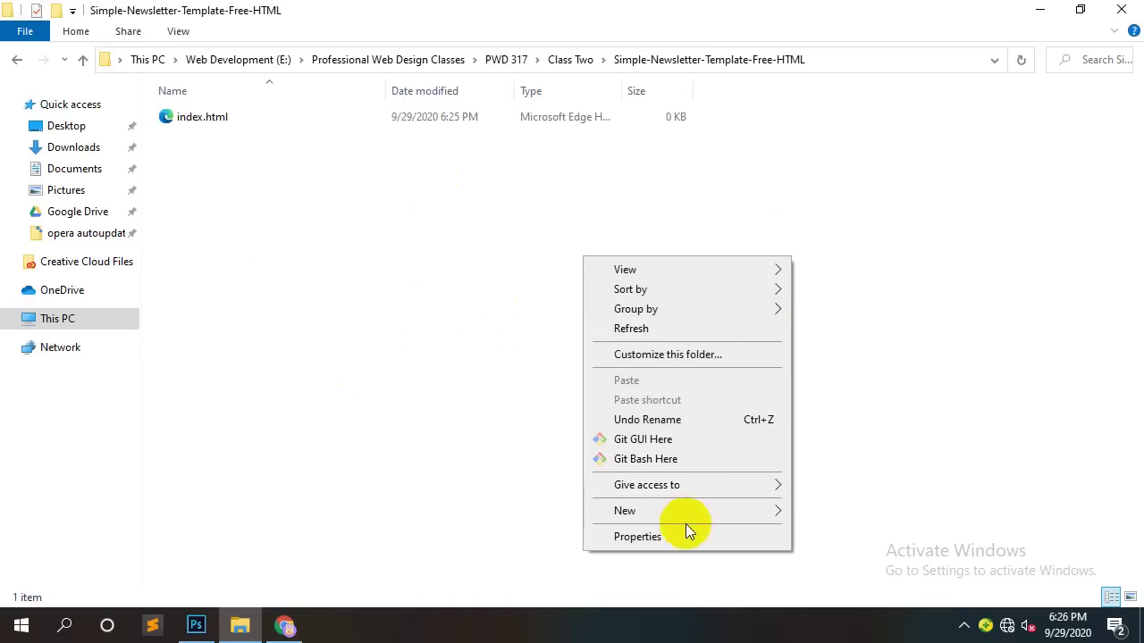
mouse_move(682, 512)
click(840, 284)
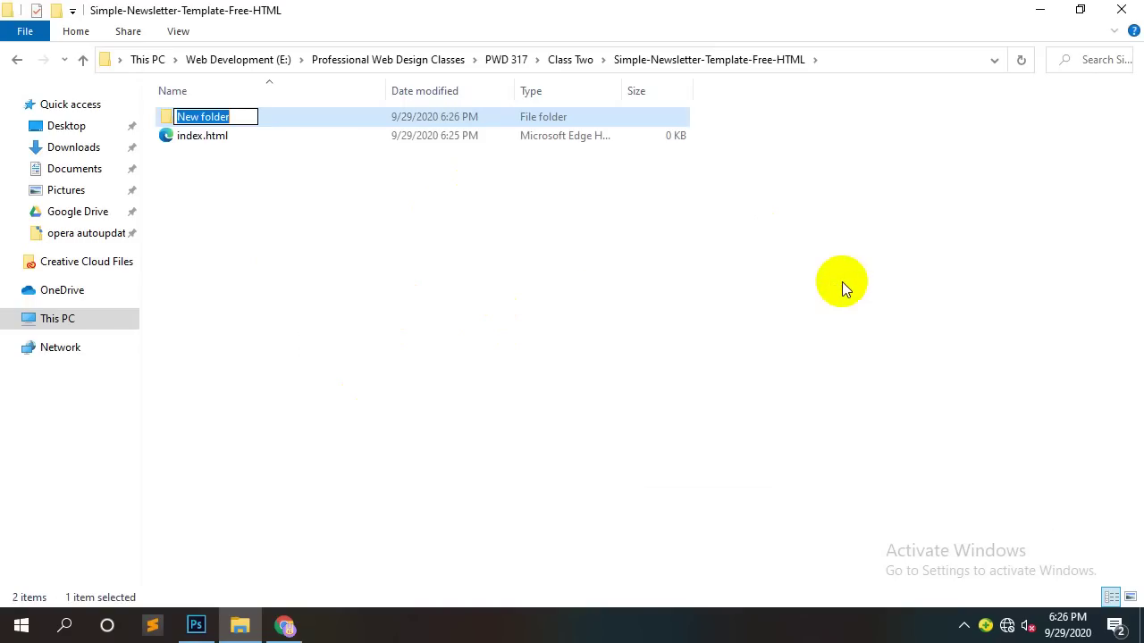
text(css)
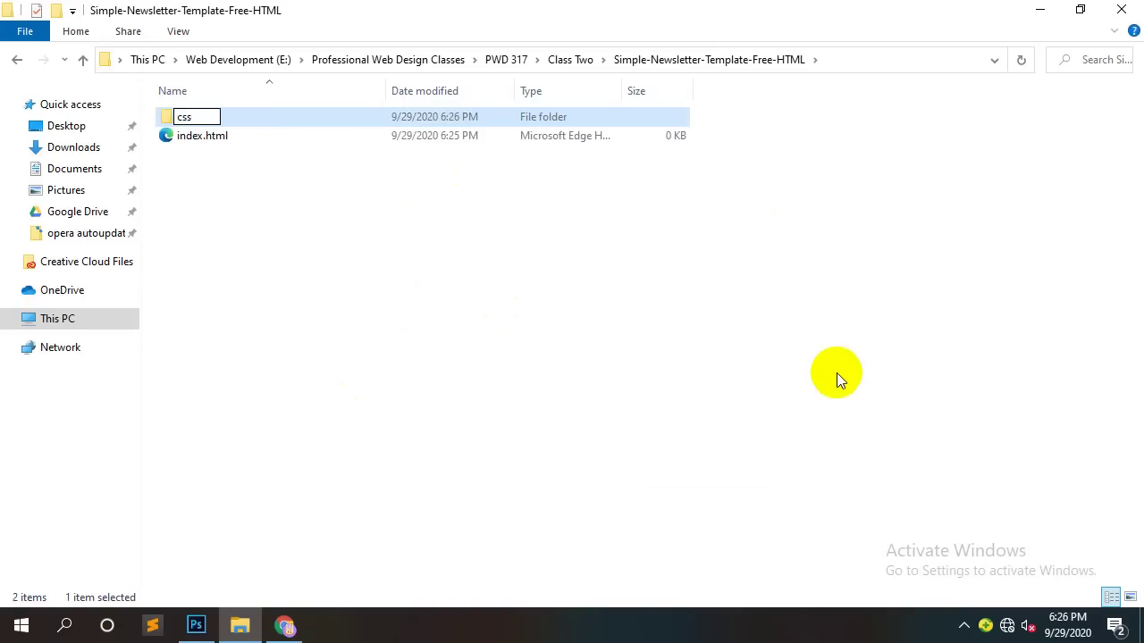
click(836, 373)
Step: Create a style.css file inside the css folder from a new text document, accepting the extension change
double_click(178, 117)
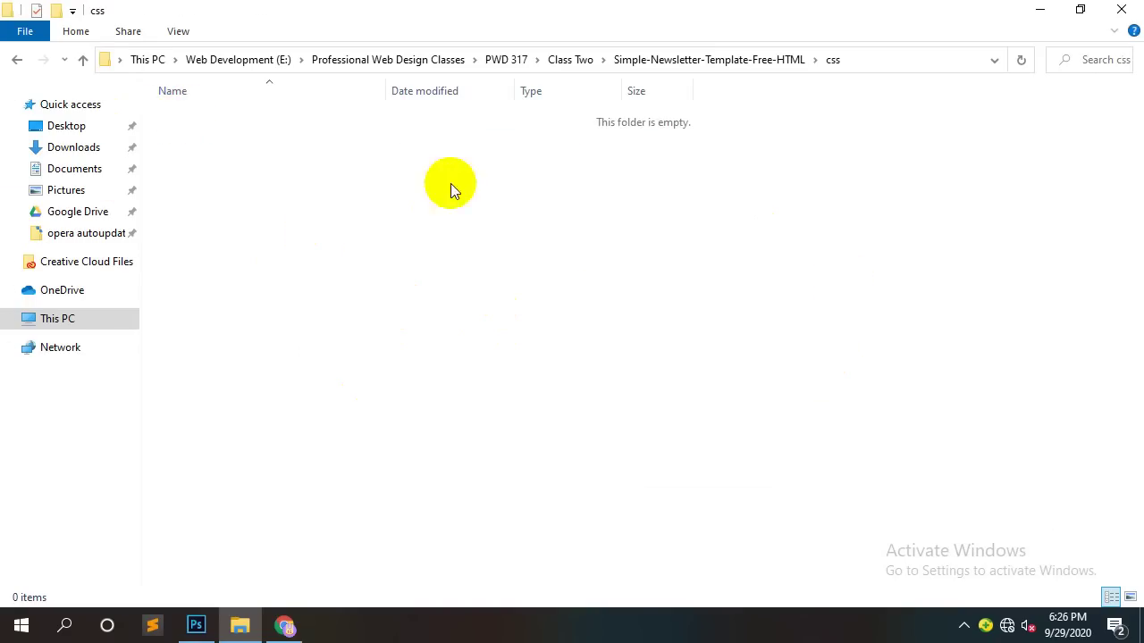
right_click(539, 256)
mouse_move(626, 512)
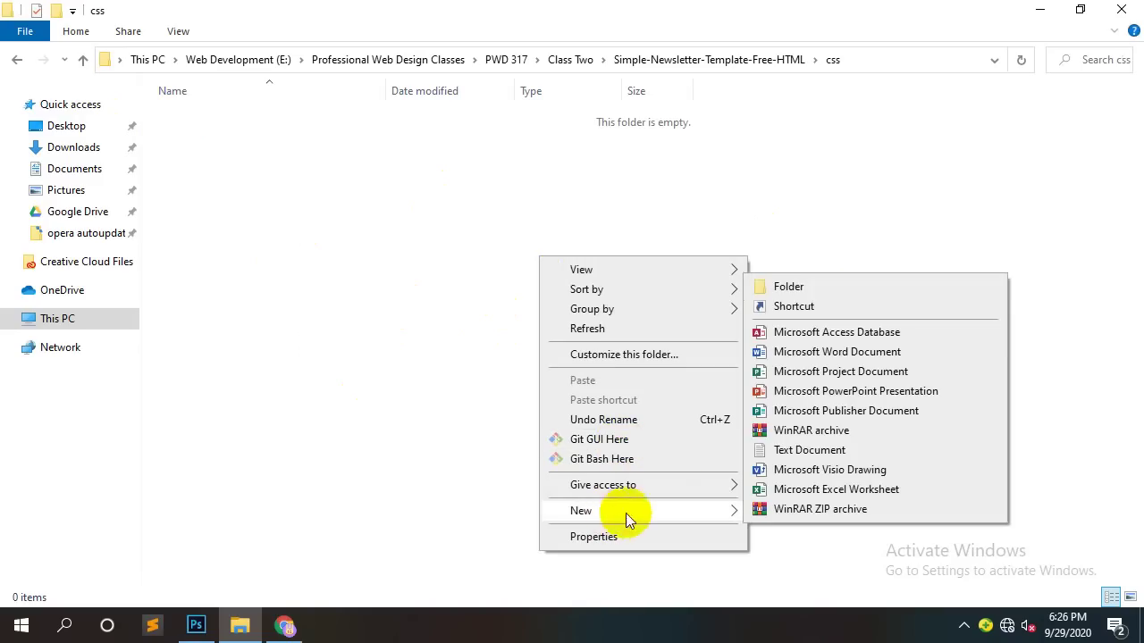
click(793, 449)
text(style.)
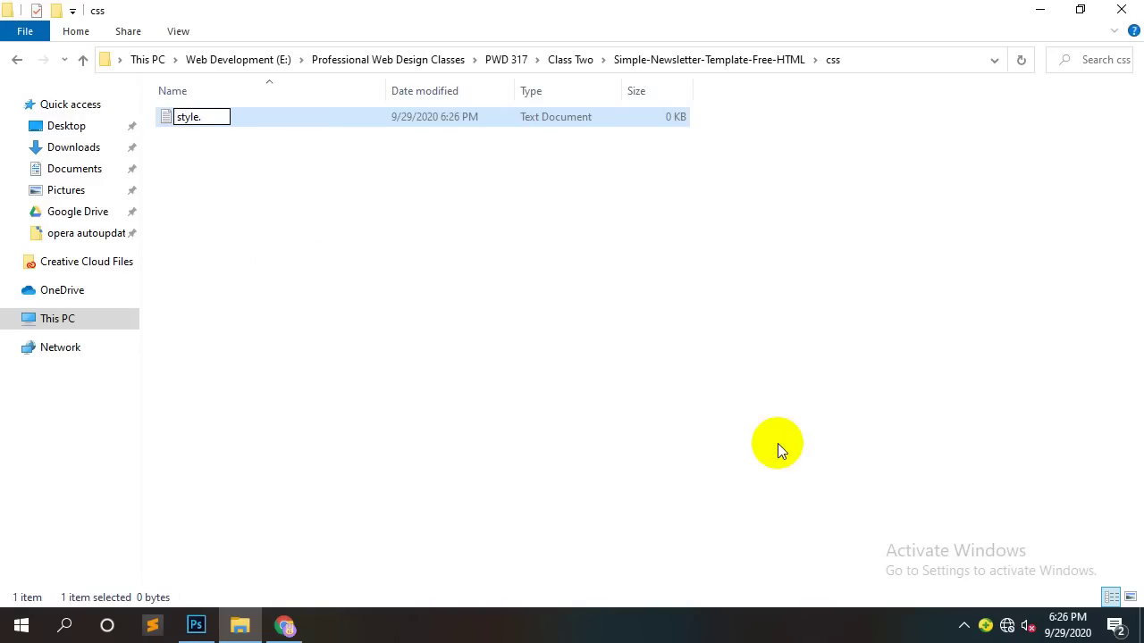
text(css)
key(Return)
key(Return)
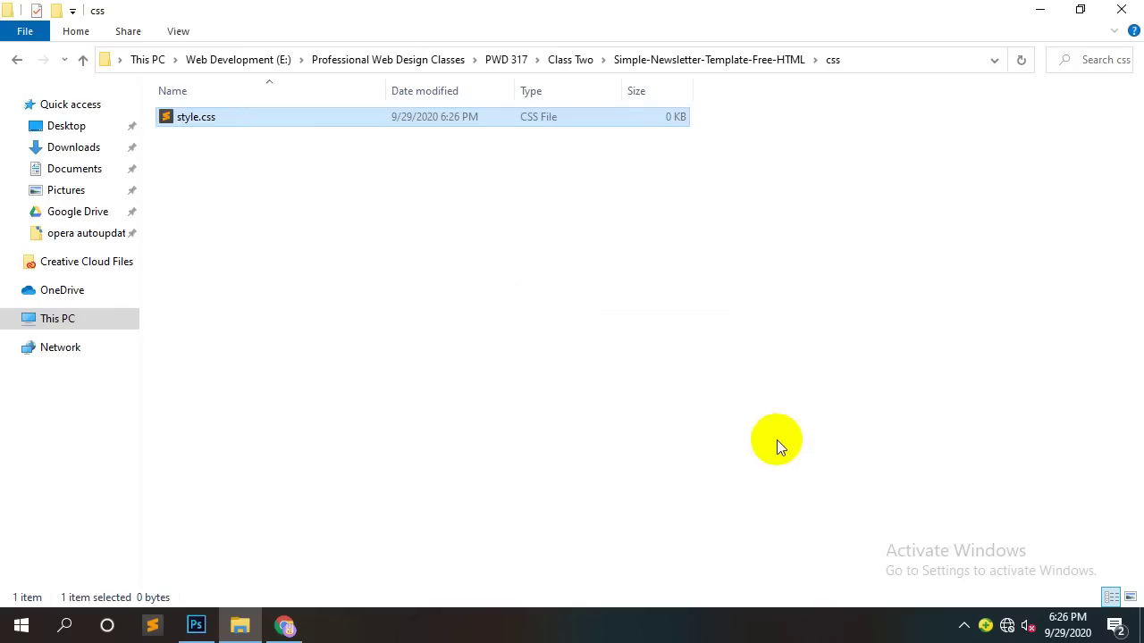
Step: Return to the Simple-Newsletter-Template-Free-HTML folder and create a folder named images there
click(16, 59)
right_click(394, 219)
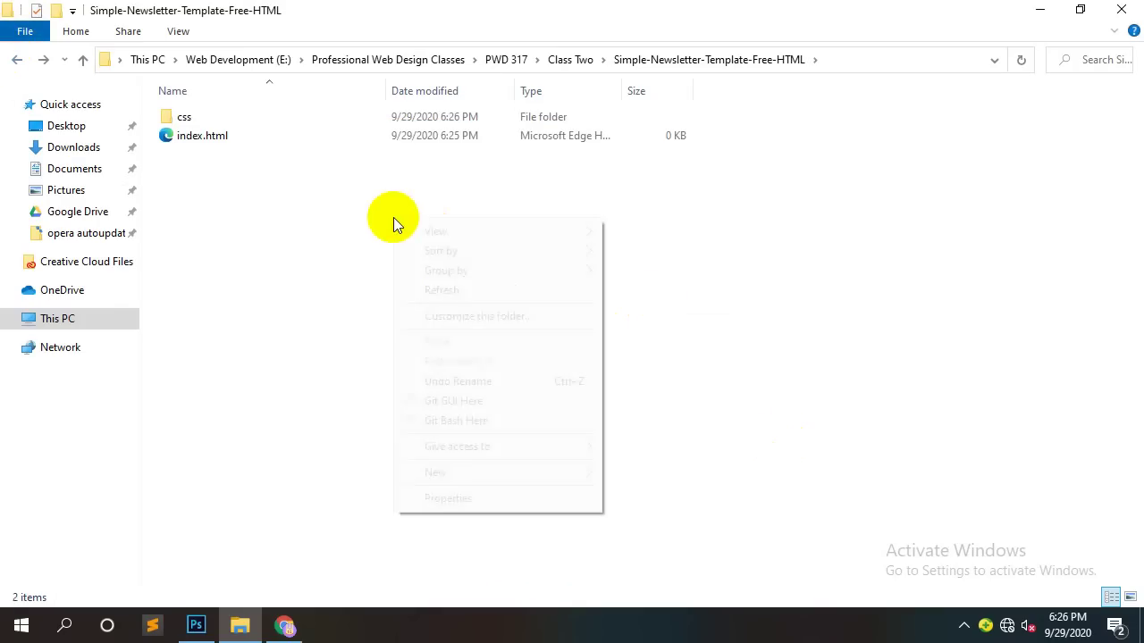
mouse_move(514, 477)
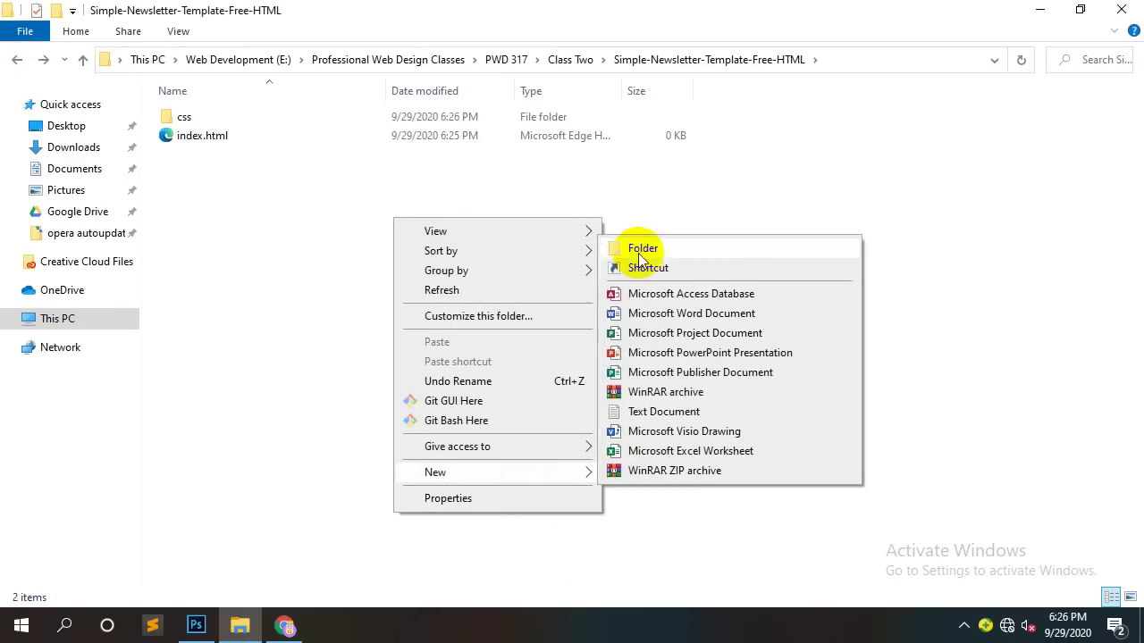
click(640, 250)
text(im)
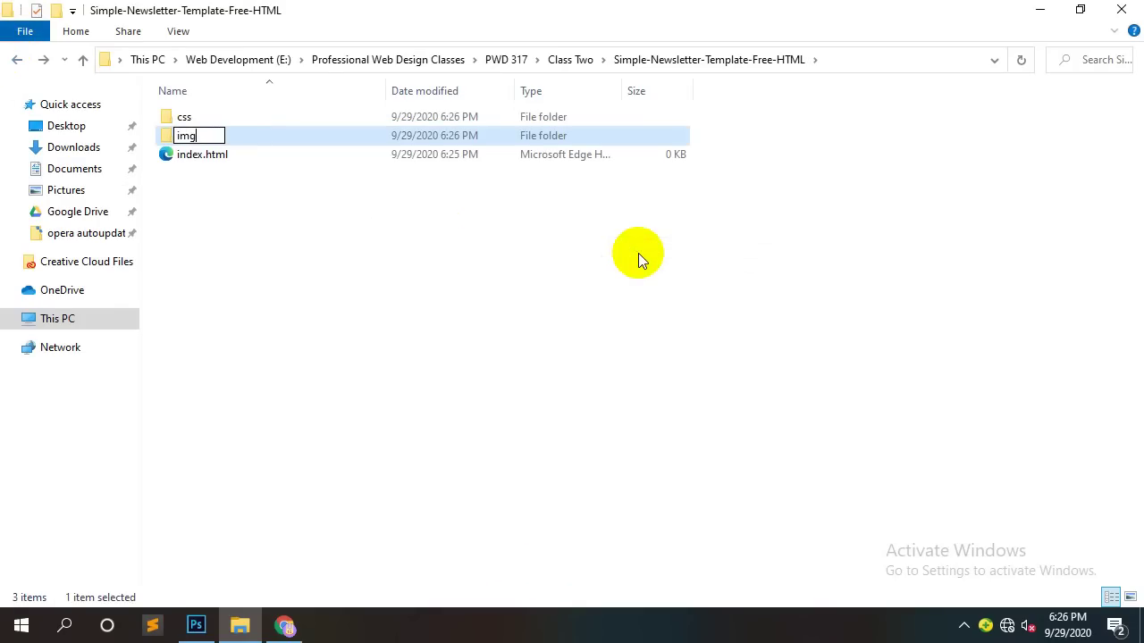
text(ages)
key(Return)
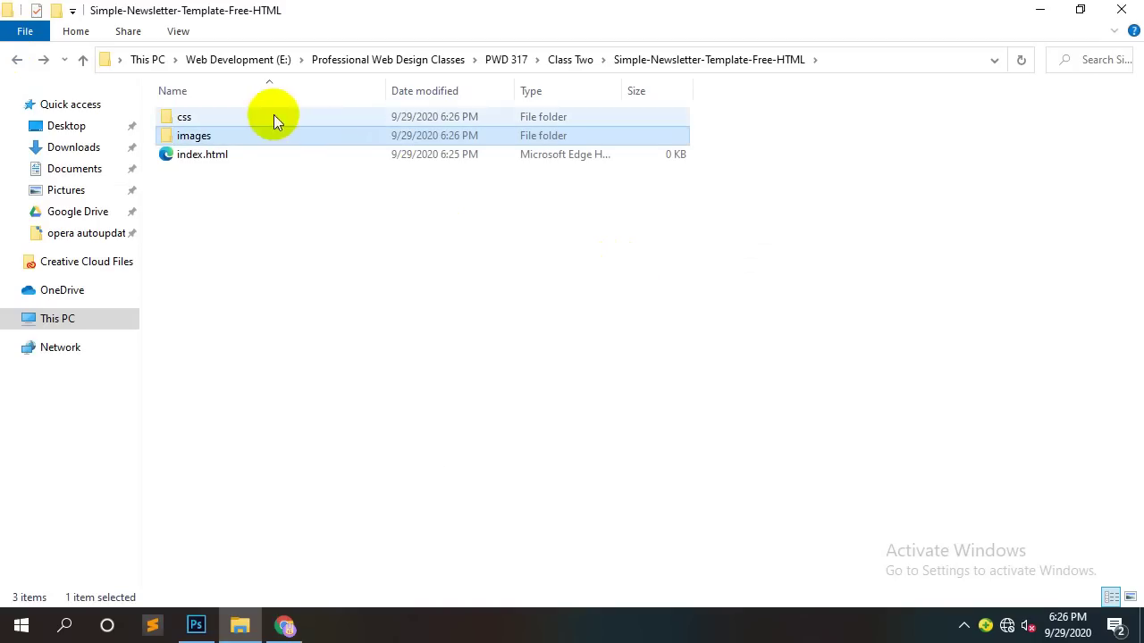
click(678, 417)
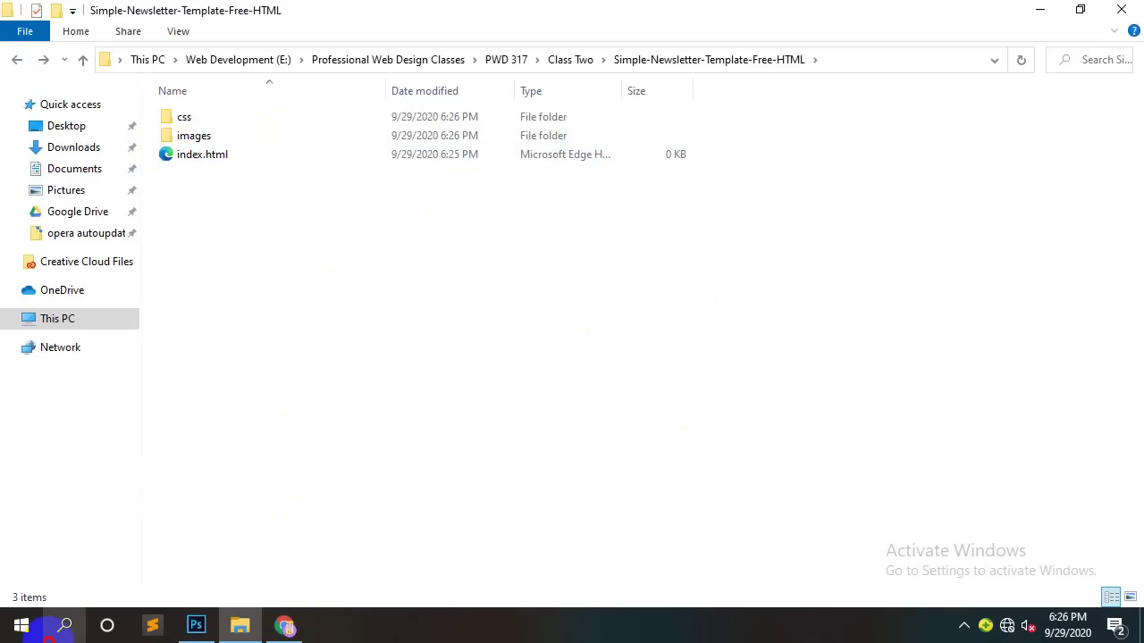
Step: Search Windows for Visual Studio Code and launch it
click(52, 631)
text(vi)
click(140, 194)
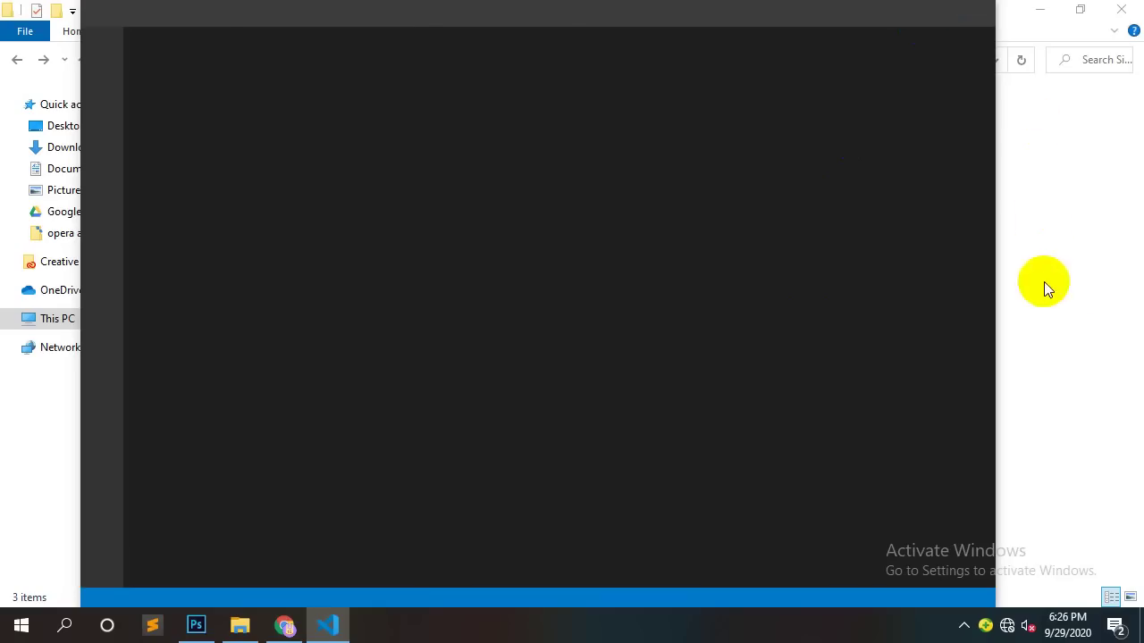
Step: Maximize the editor window, close the old index.html and style.css files, and dismiss the feedback survey notification
click(938, 9)
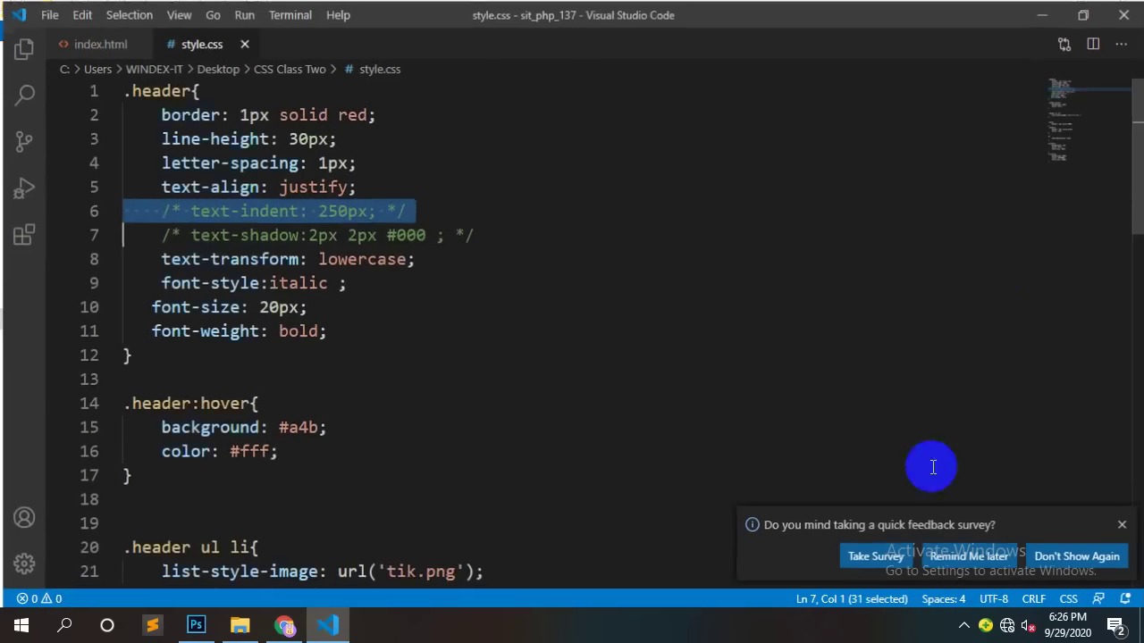
click(136, 43)
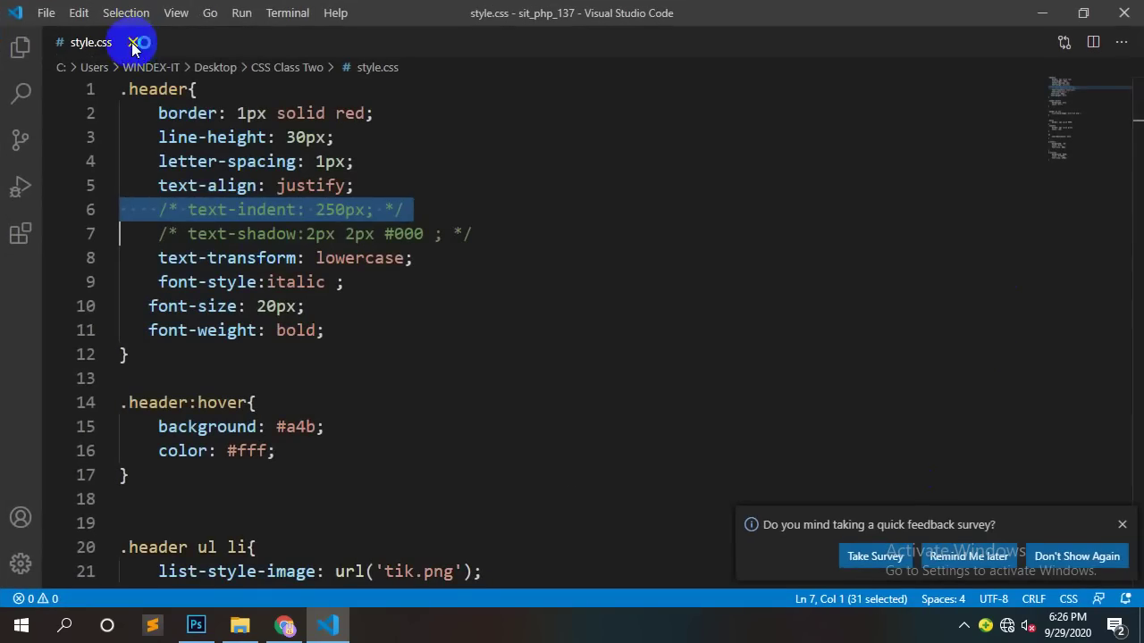
click(132, 44)
click(1123, 525)
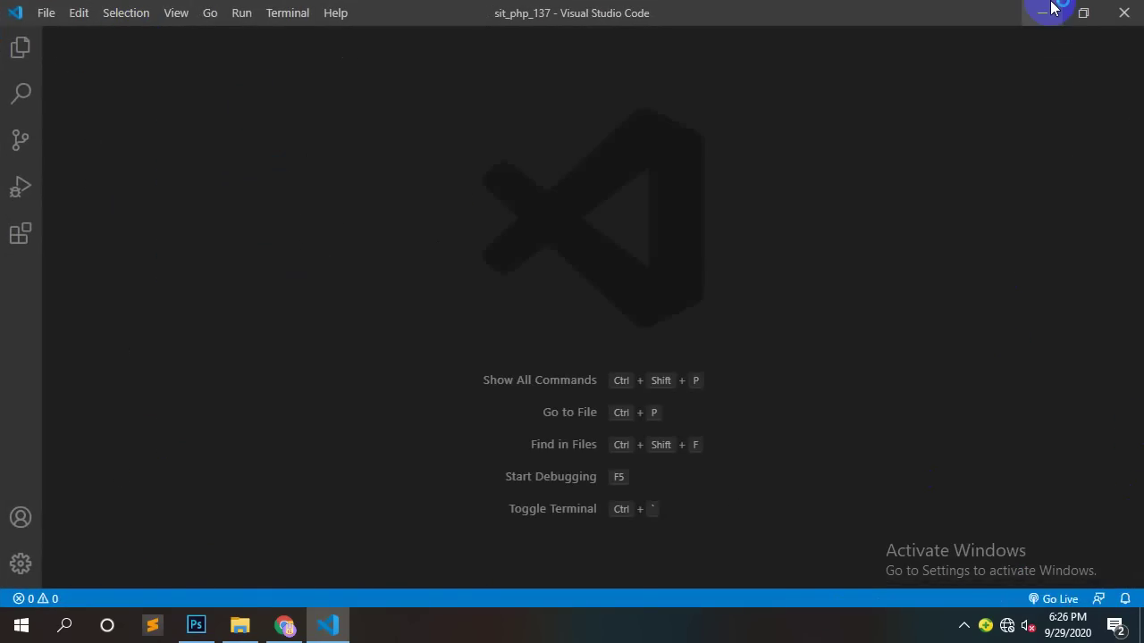
Step: Open index.html and css/style.css from the Simple-Newsletter-Template-Free-HTML folder in Visual Studio Code
click(1051, 7)
drag(179, 154, 279, 252)
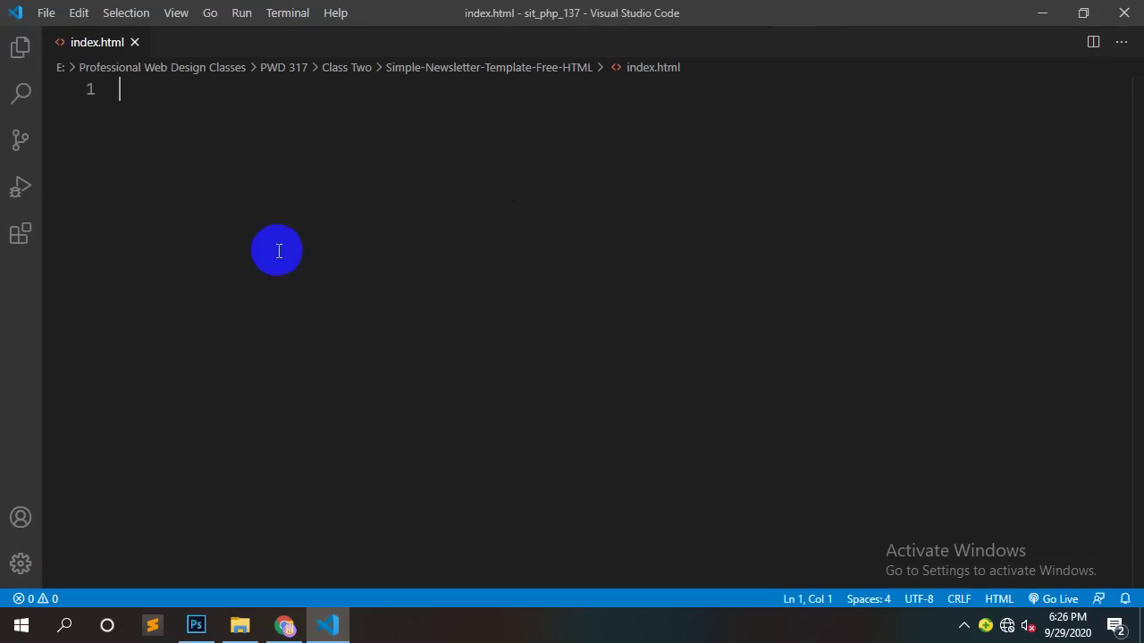
click(1044, 11)
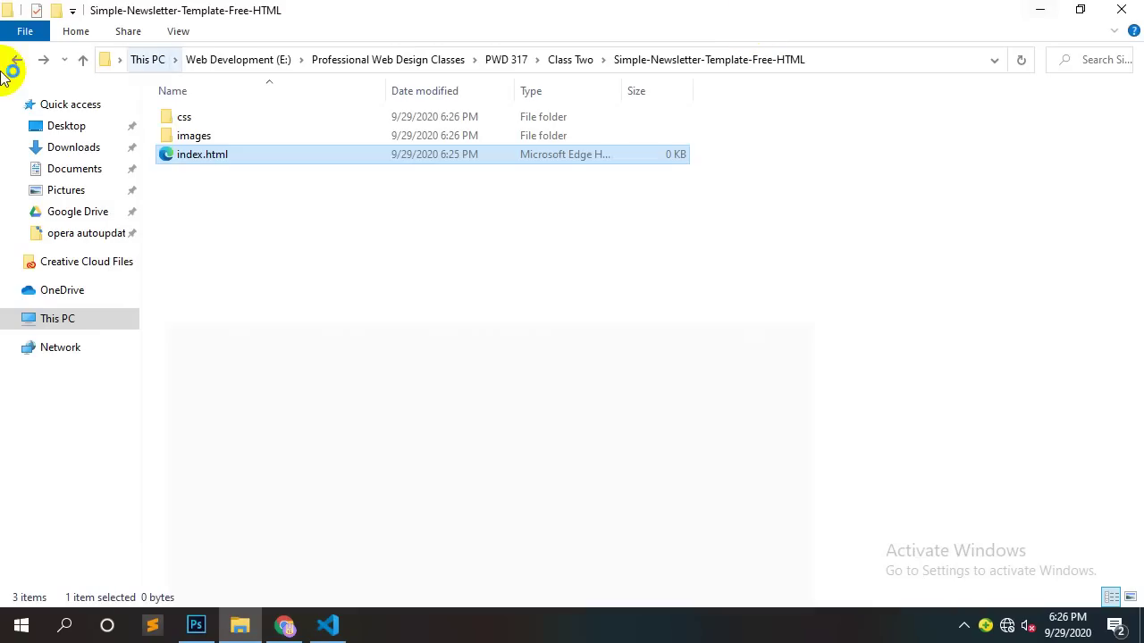
double_click(231, 115)
click(171, 114)
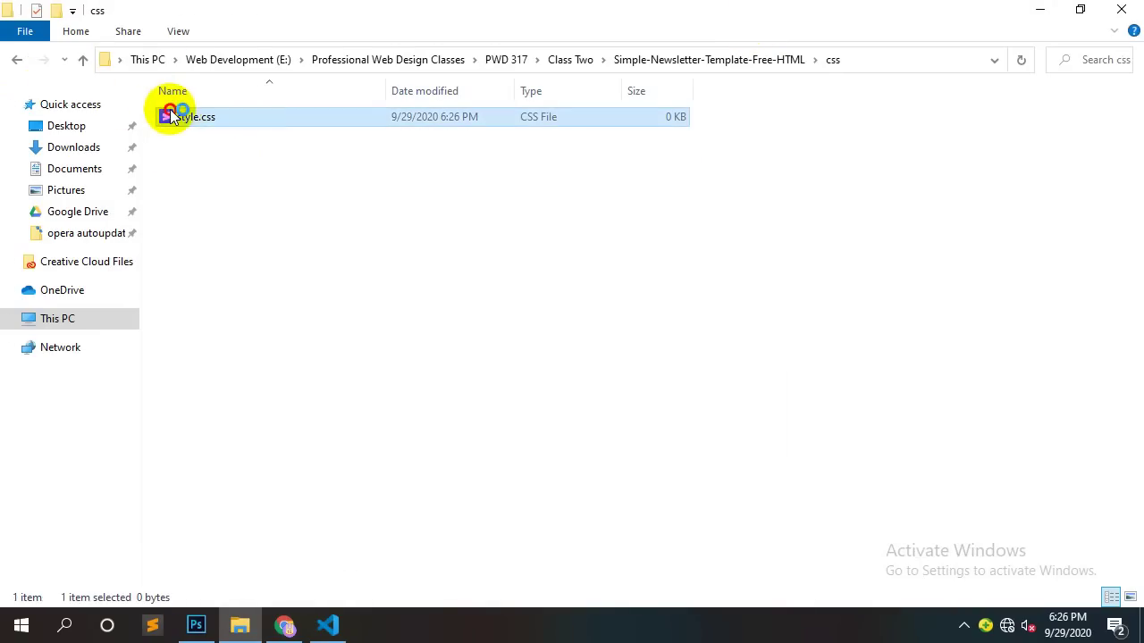
drag(172, 117, 304, 36)
Step: Insert the html:5 boilerplate into index.html and save the file
click(98, 42)
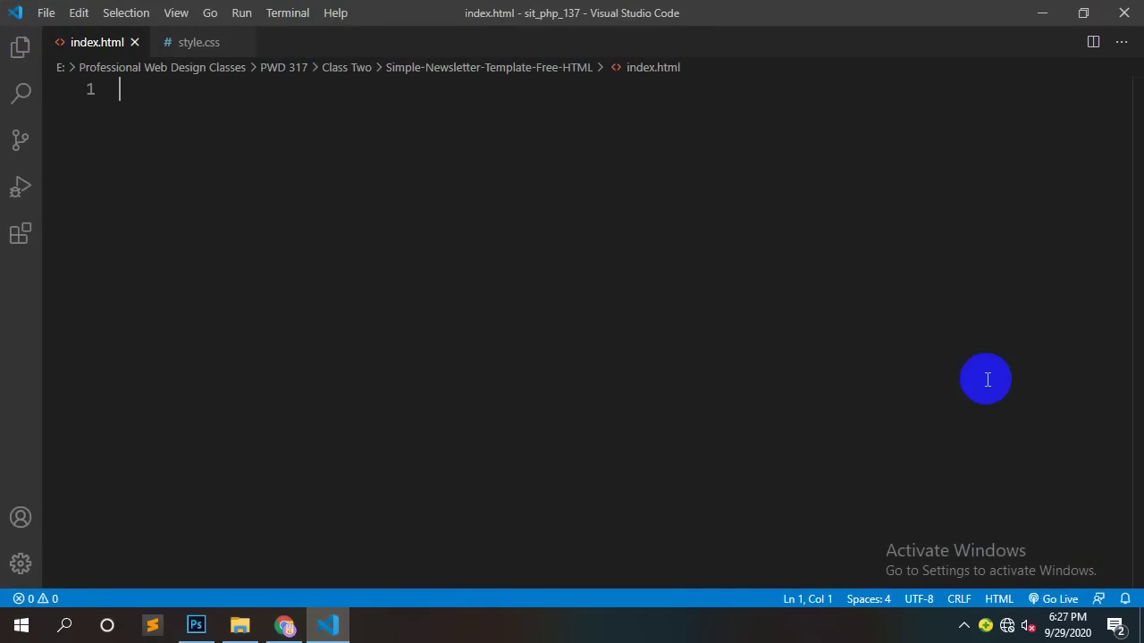
text(html)
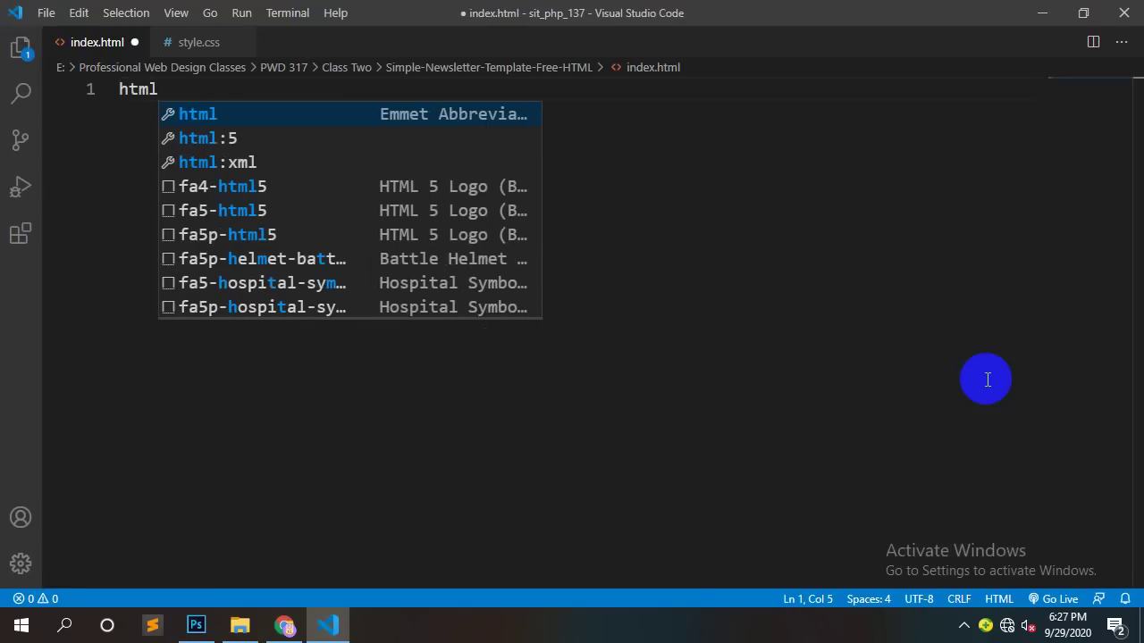
key(Down)
key(Return)
key(ctrl+s)
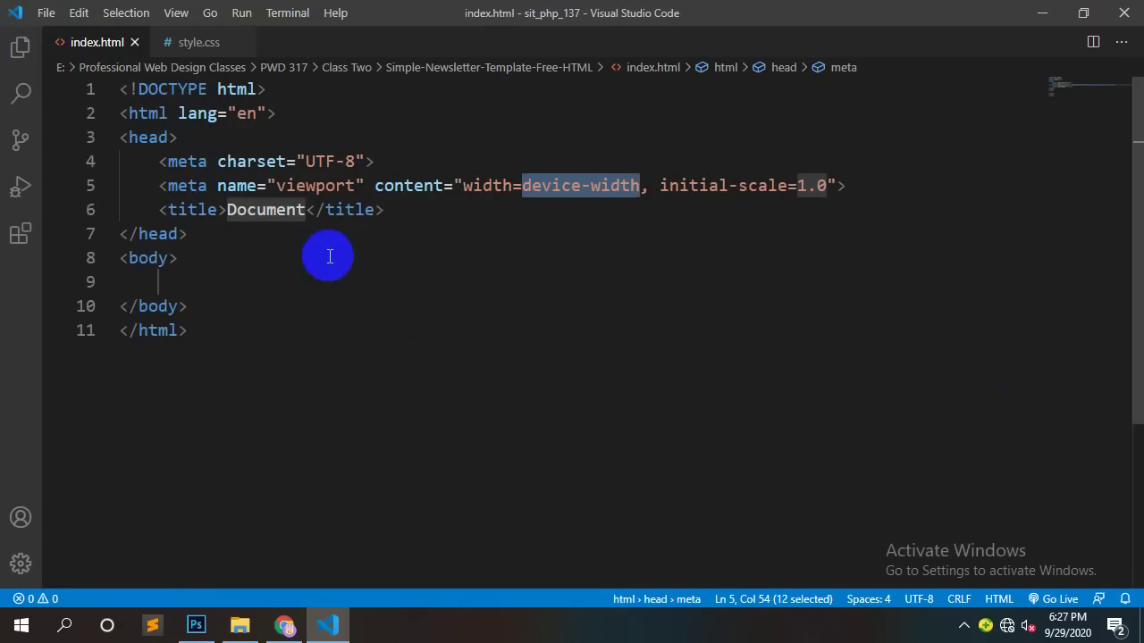
Step: Replace the page title in index.html with the project folder's name, Simple-Newsletter-Template-Free-HTML, copied from File Explorer
double_click(274, 213)
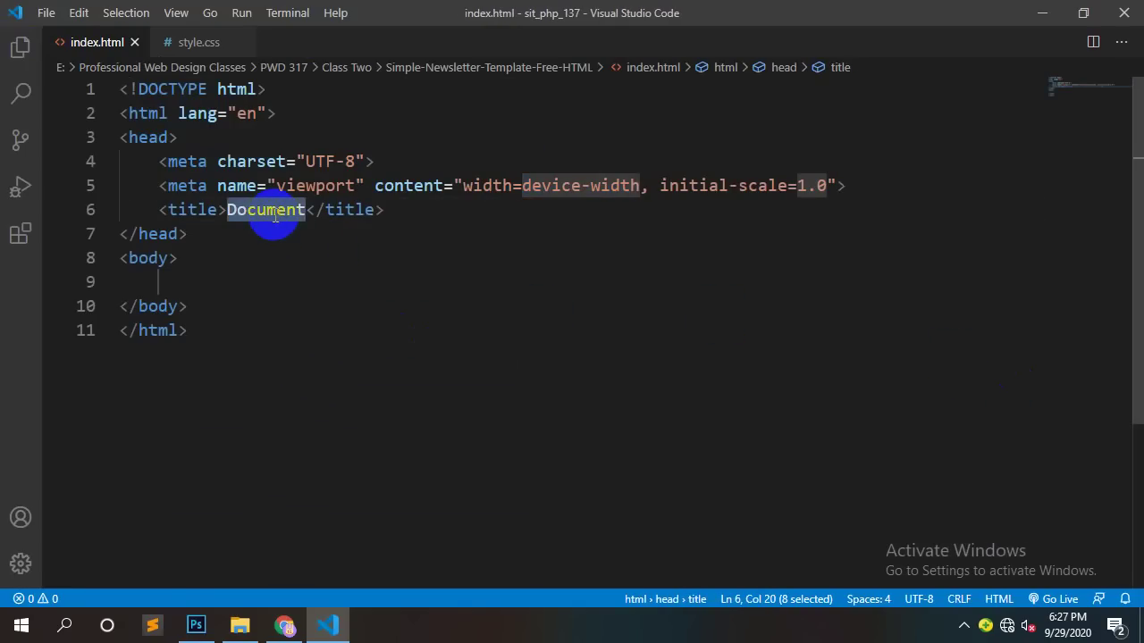
key(BackSpace)
click(239, 626)
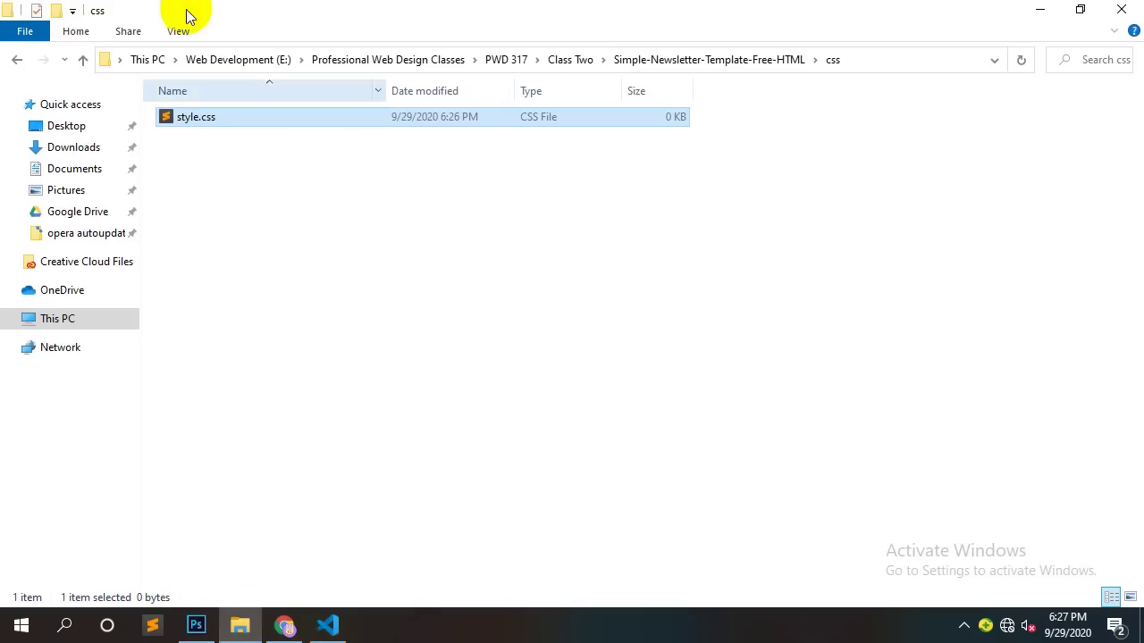
click(17, 59)
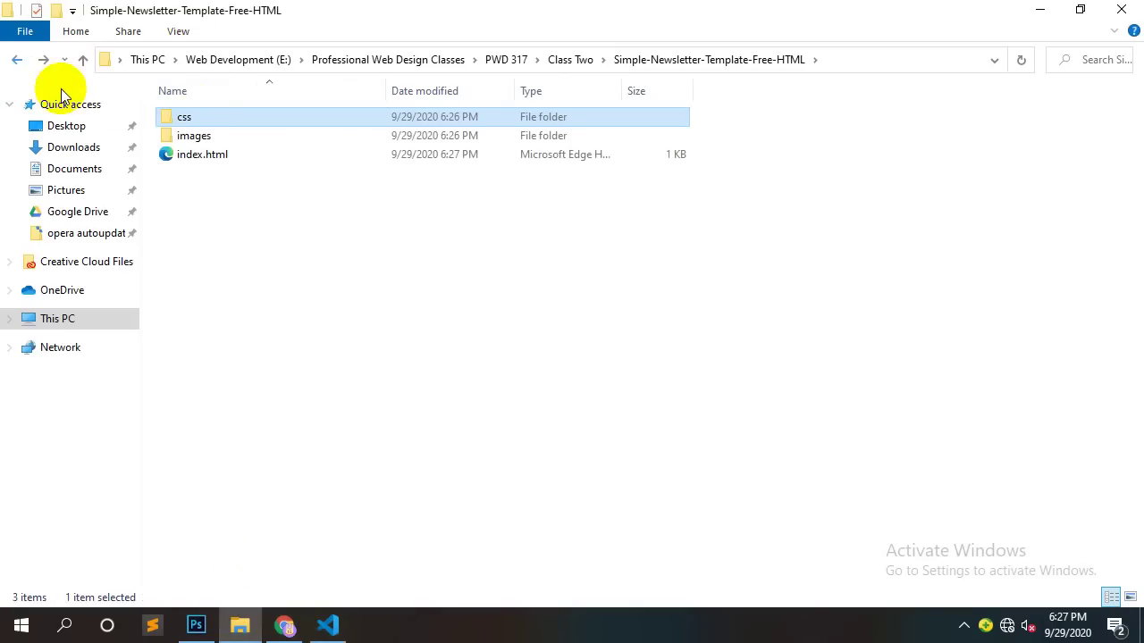
click(19, 62)
right_click(206, 150)
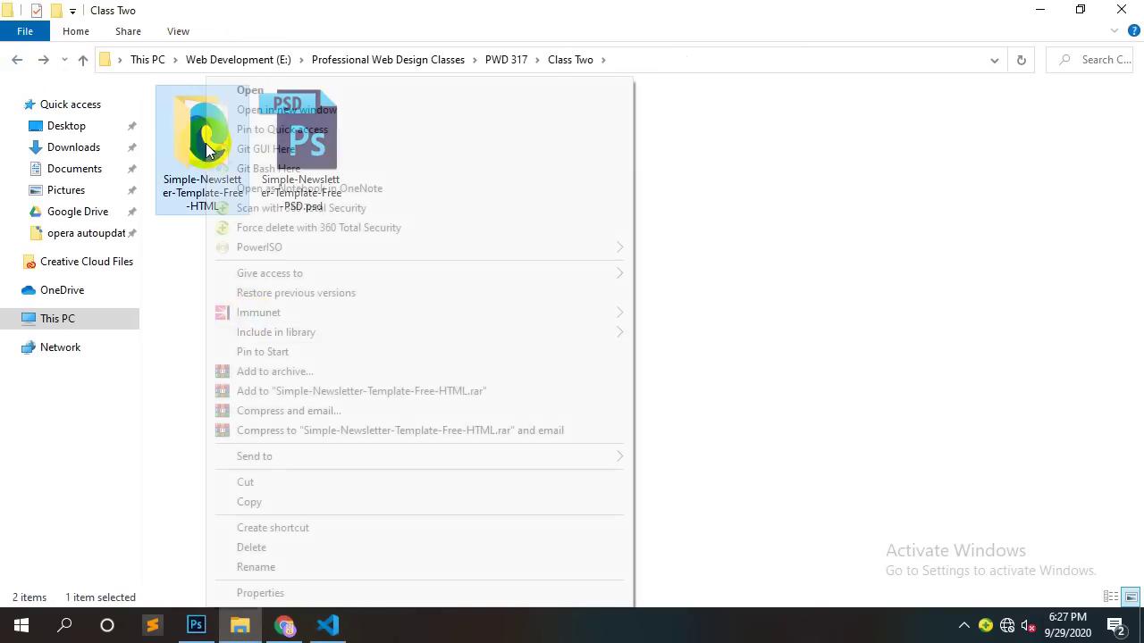
click(275, 572)
key(ctrl+c)
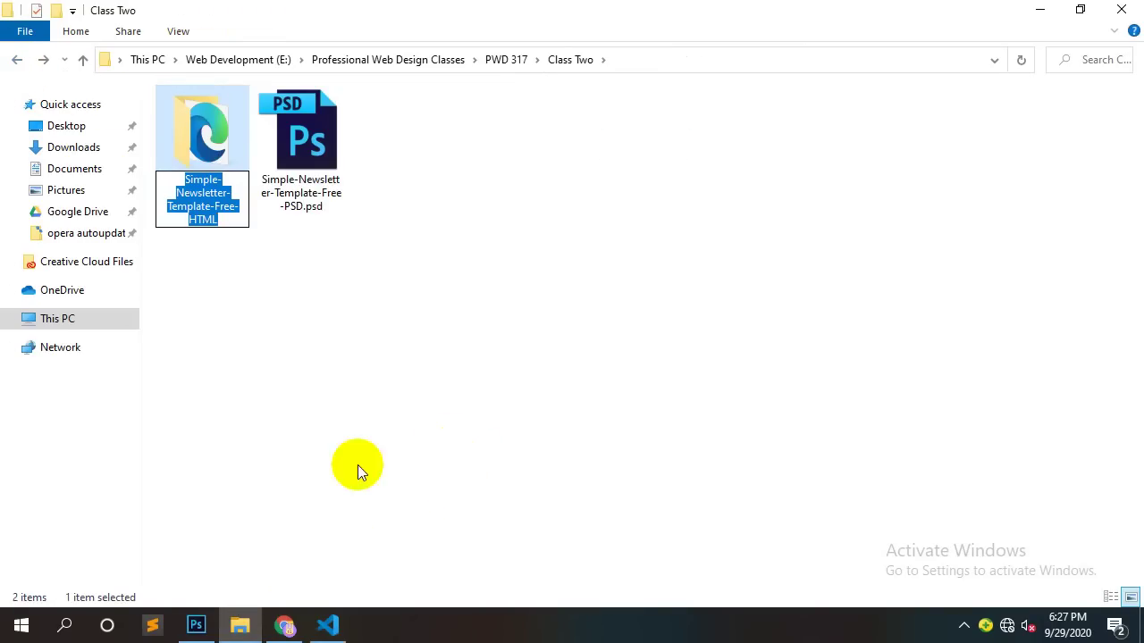
click(335, 626)
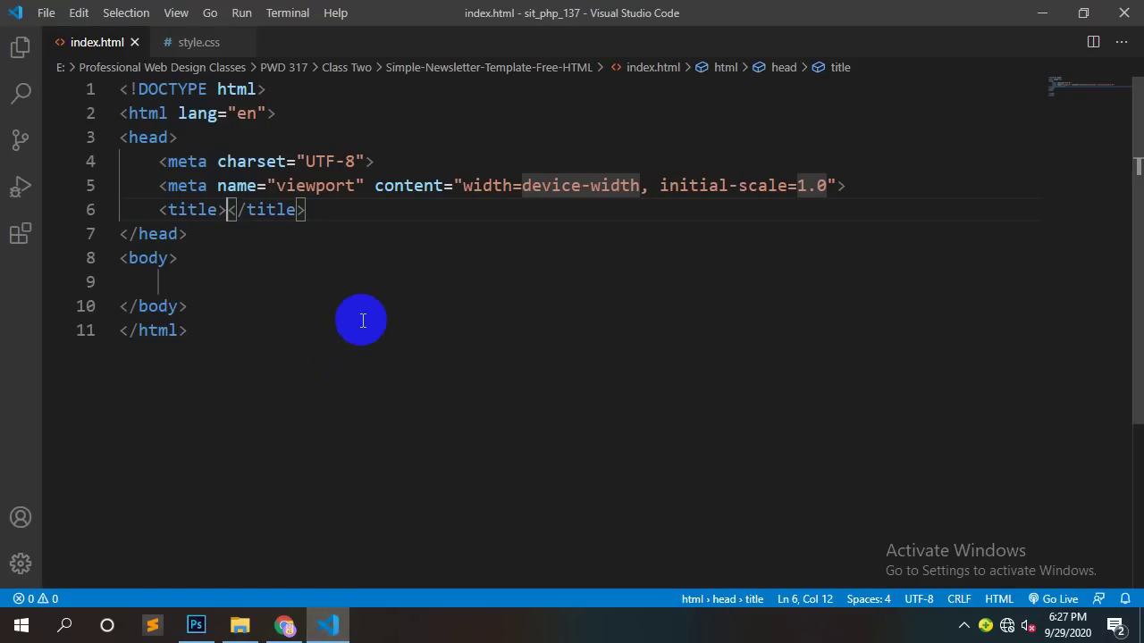
key(ctrl+v)
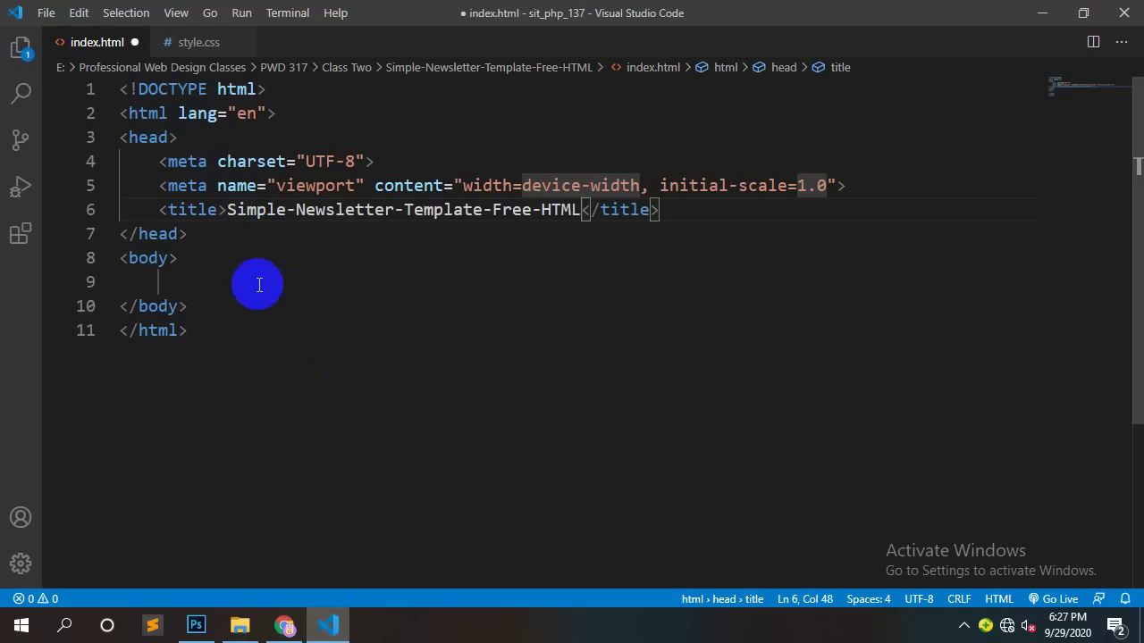
Step: Add five blank lines inside the body of index.html
click(208, 275)
key(Return)
key(Return)
key(Return)
key(Return)
key(Return)
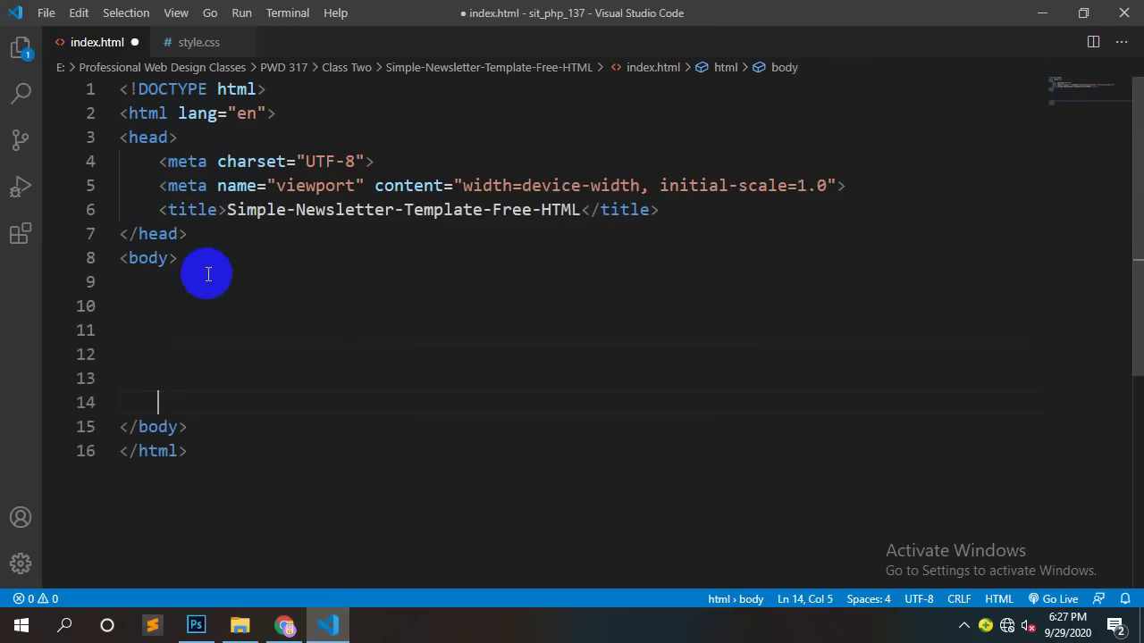
Step: Add a stylesheet link to css/style.css below the title, save index.html, and place the cursor on the first empty body line
click(678, 209)
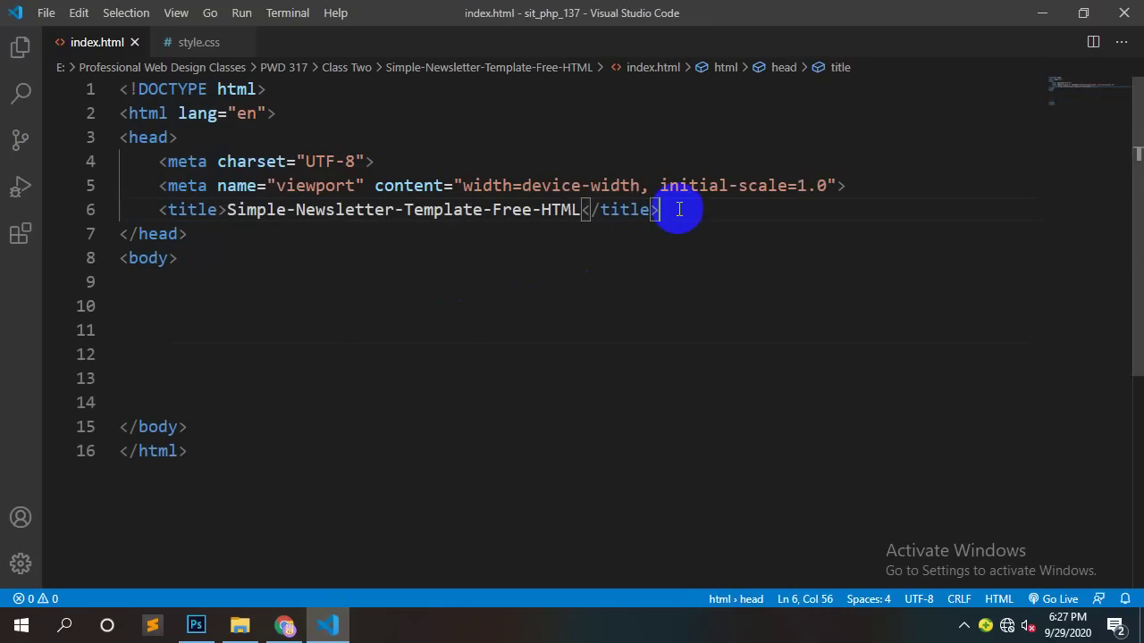
key(Return)
text(link)
key(Tab)
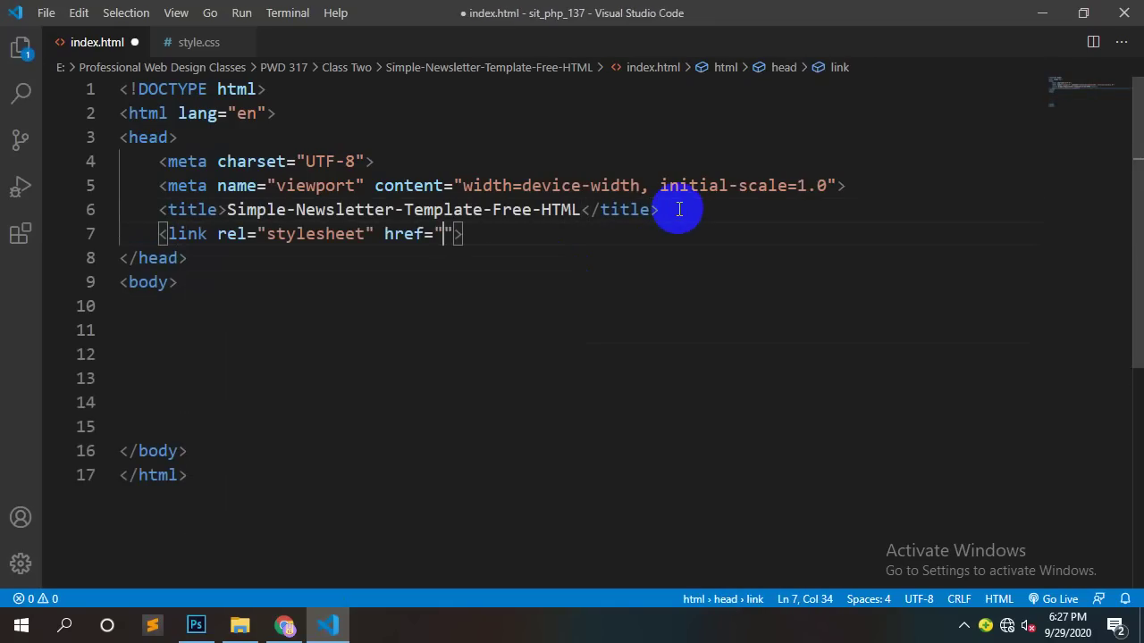
text(css/)
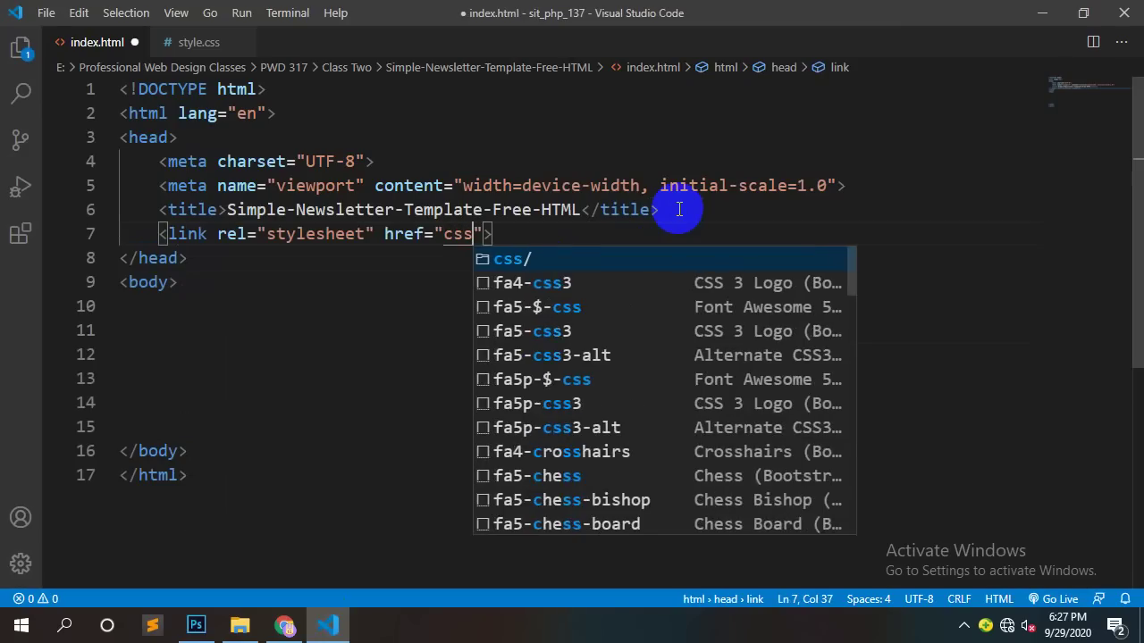
key(Tab)
key(ctrl+s)
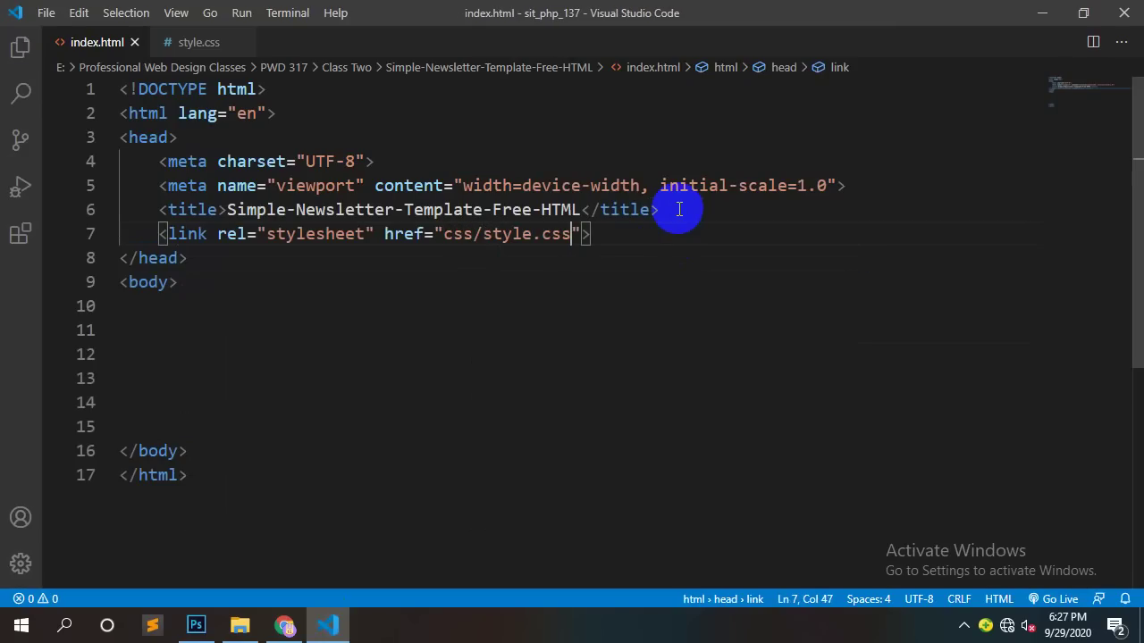
click(206, 308)
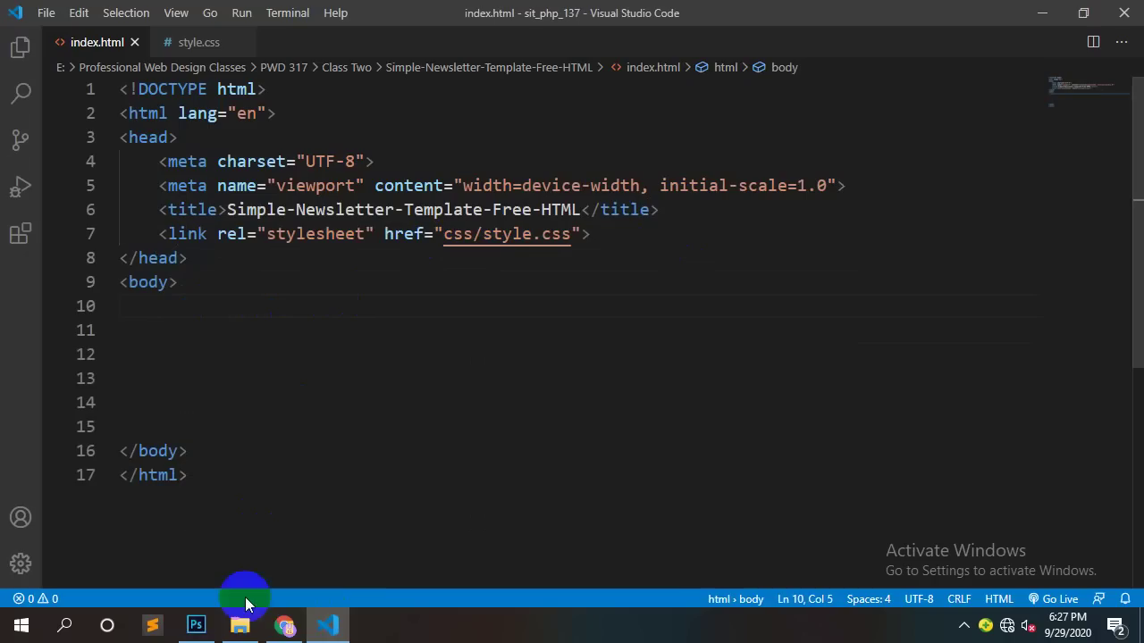
Step: Switch to Photoshop and examine the top of the newsletter design, marking out the dark header bar with a marquee and deselecting it
mouse_move(191, 630)
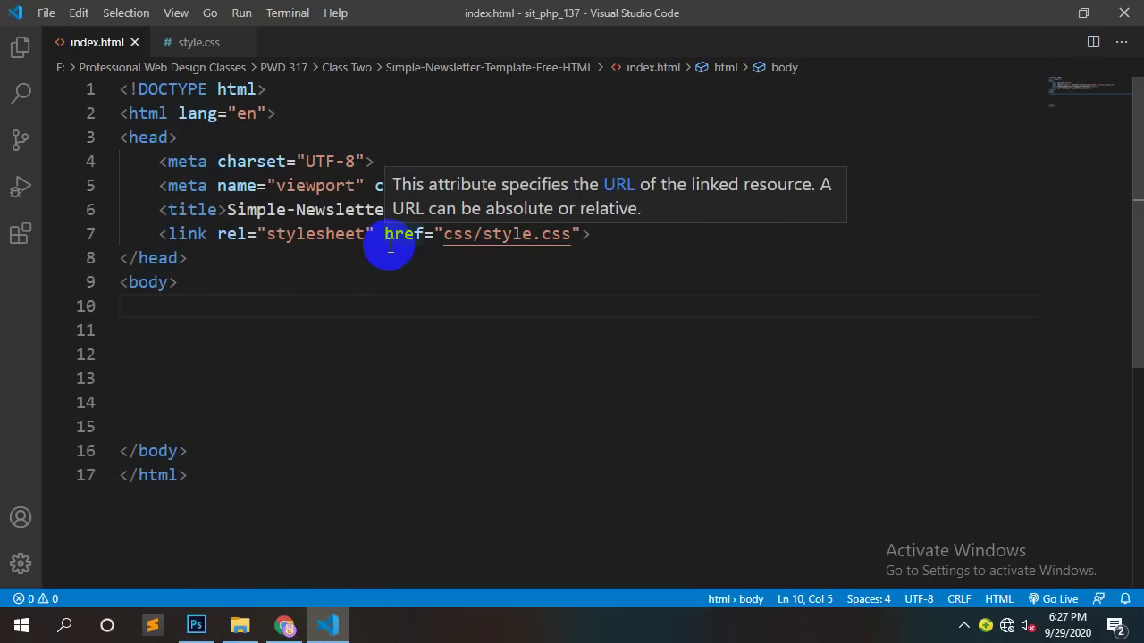
click(195, 627)
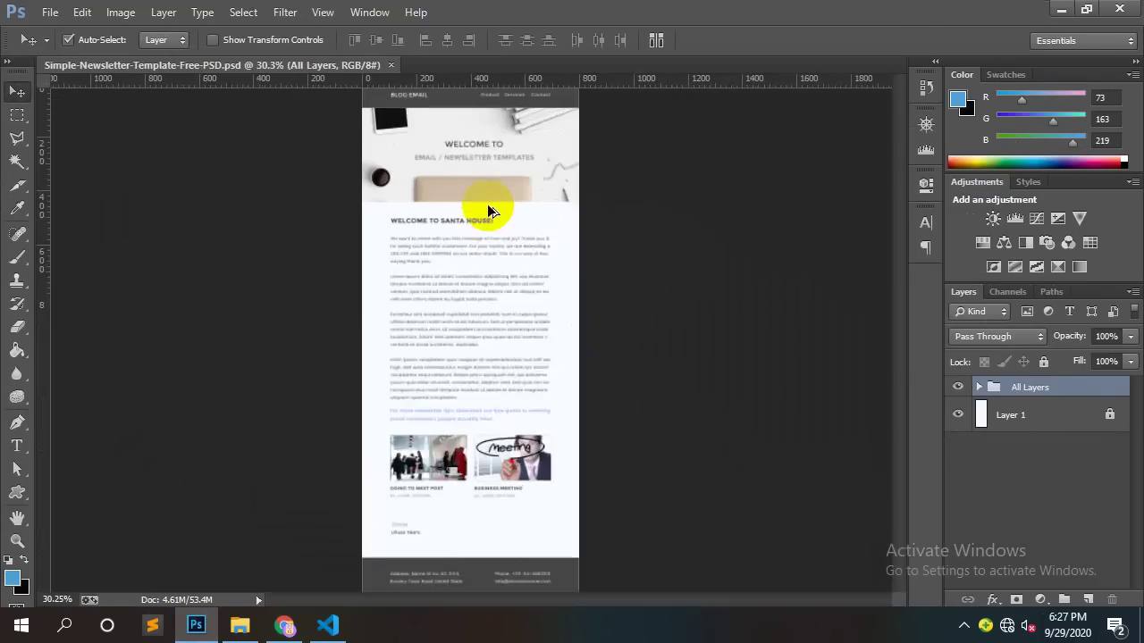
scroll(490, 211, up, 5)
scroll(490, 215, down, 2)
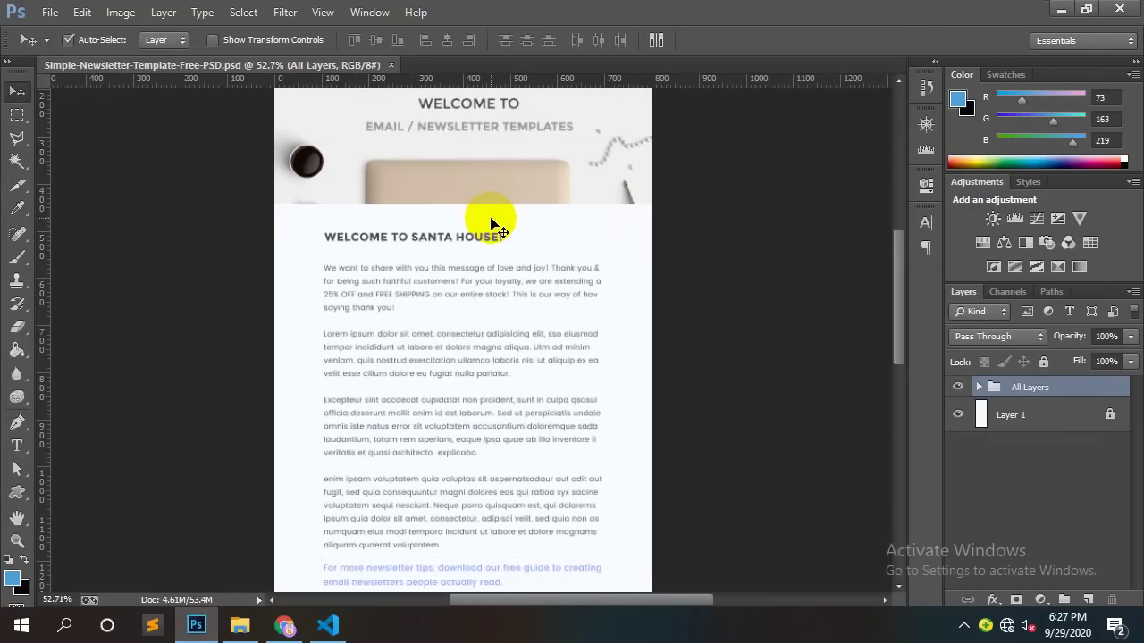
drag(506, 256, 504, 336)
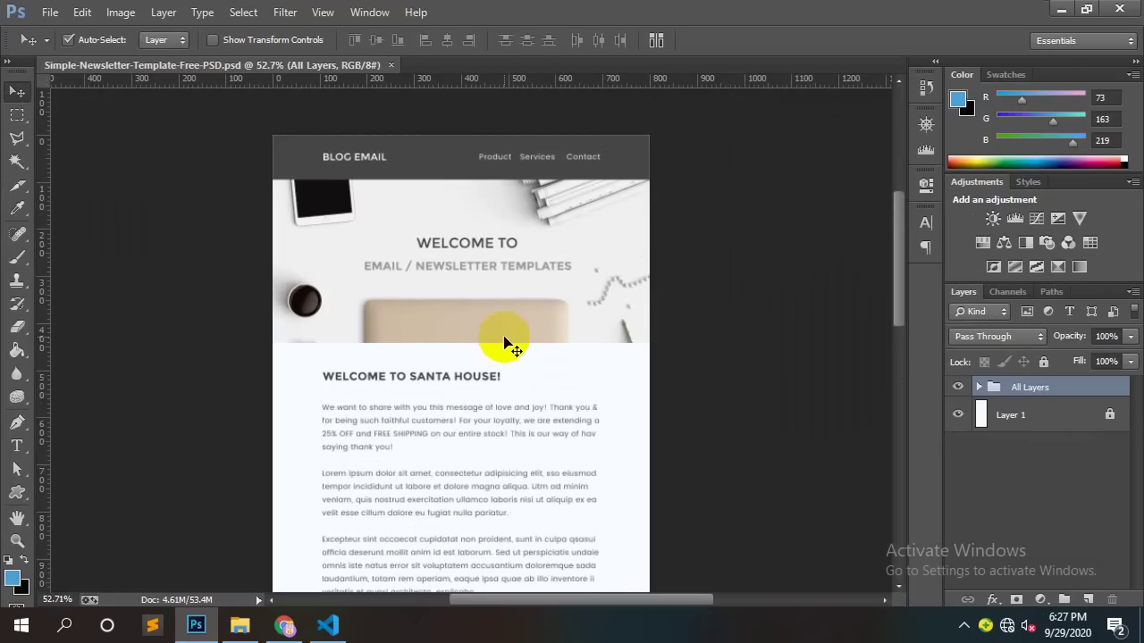
click(17, 114)
drag(268, 132, 667, 177)
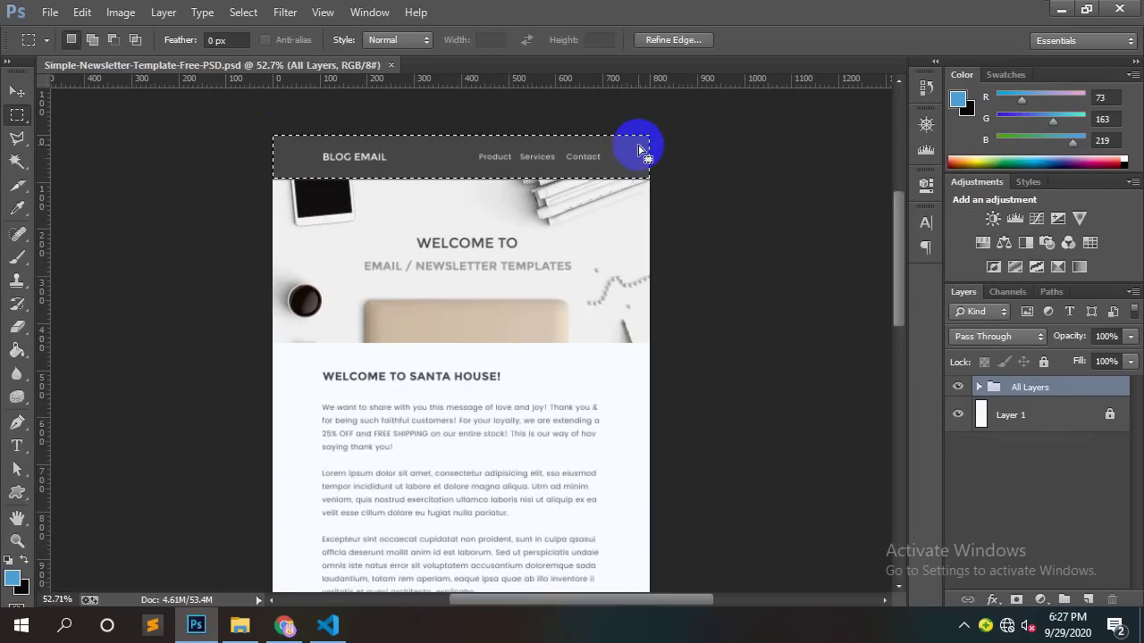
right_click(642, 150)
click(651, 153)
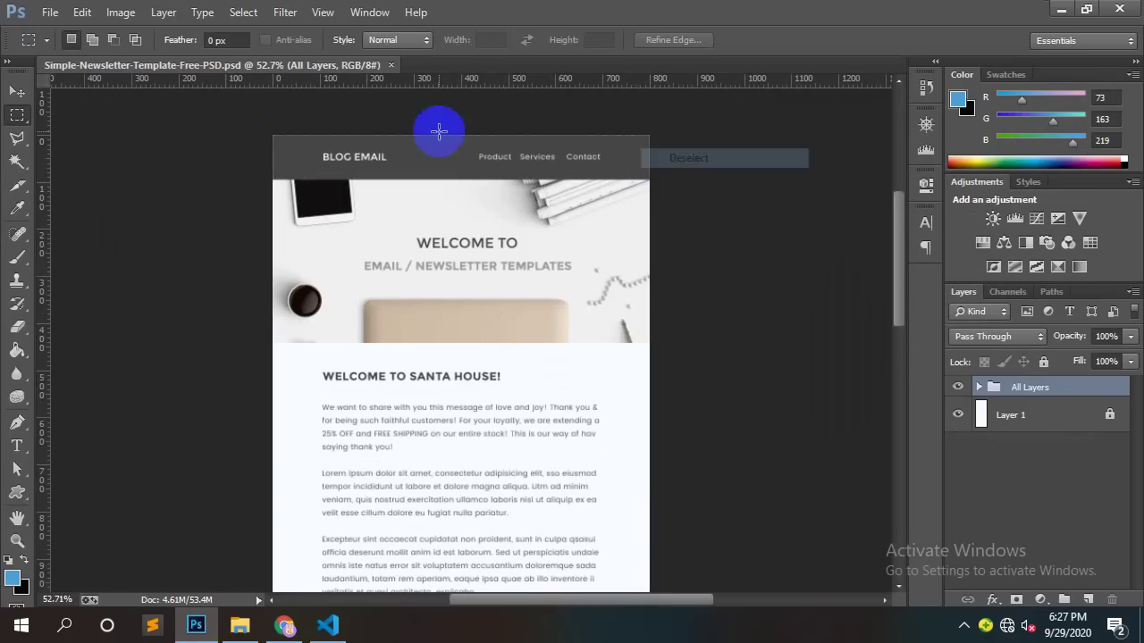
Step: Mark out the BLOG EMAIL logo and the Product, Services, Contact links in turn with a marquee, deselecting each
drag(316, 140, 411, 172)
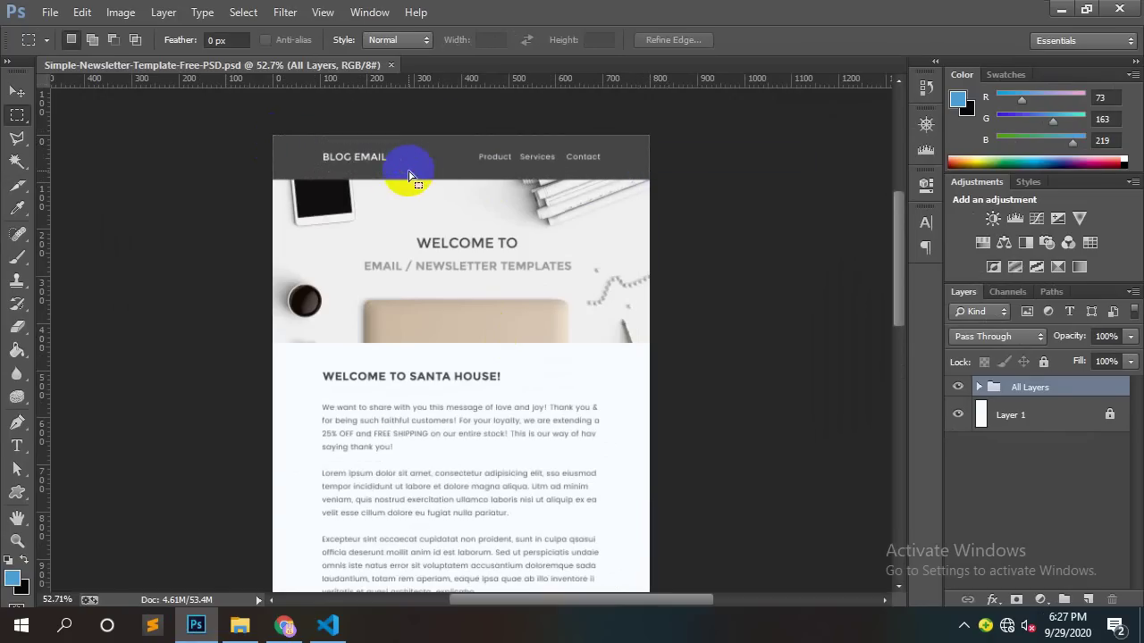
right_click(403, 166)
click(438, 172)
drag(466, 141, 625, 174)
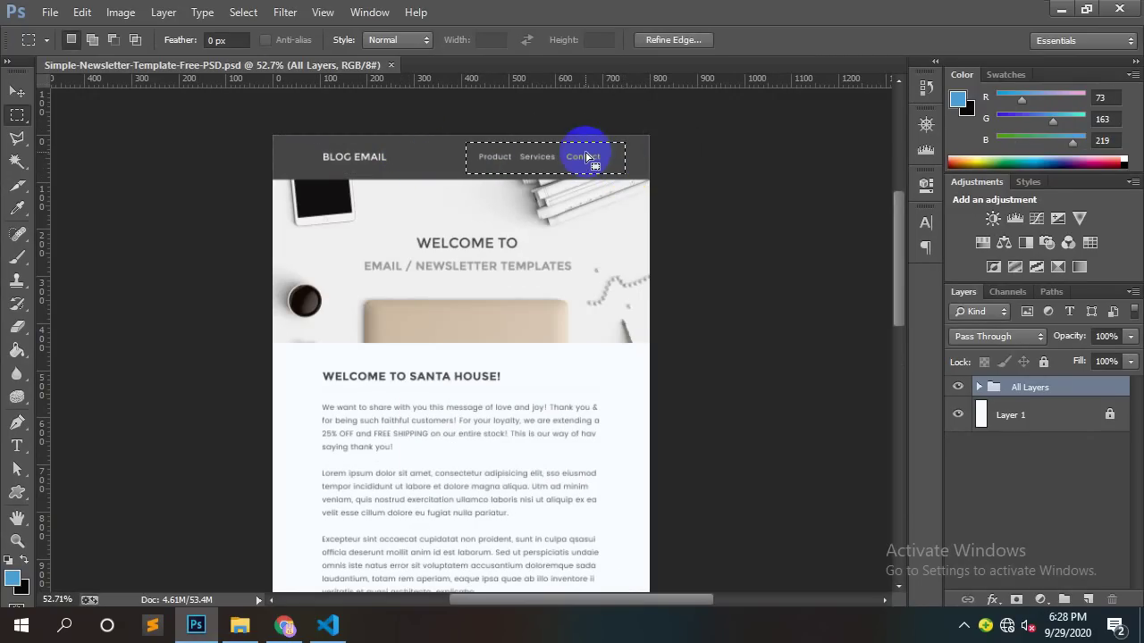
right_click(585, 156)
click(626, 162)
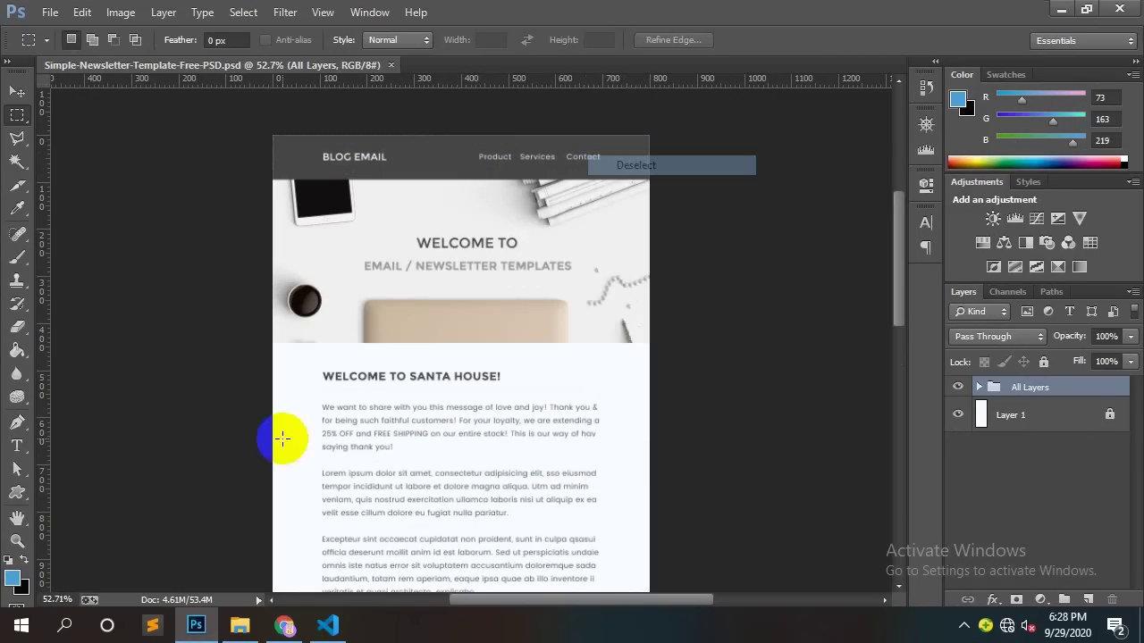
Step: Return to Visual Studio Code, add the comment "Start Menu" on the first line of the body, and save index.html
click(328, 626)
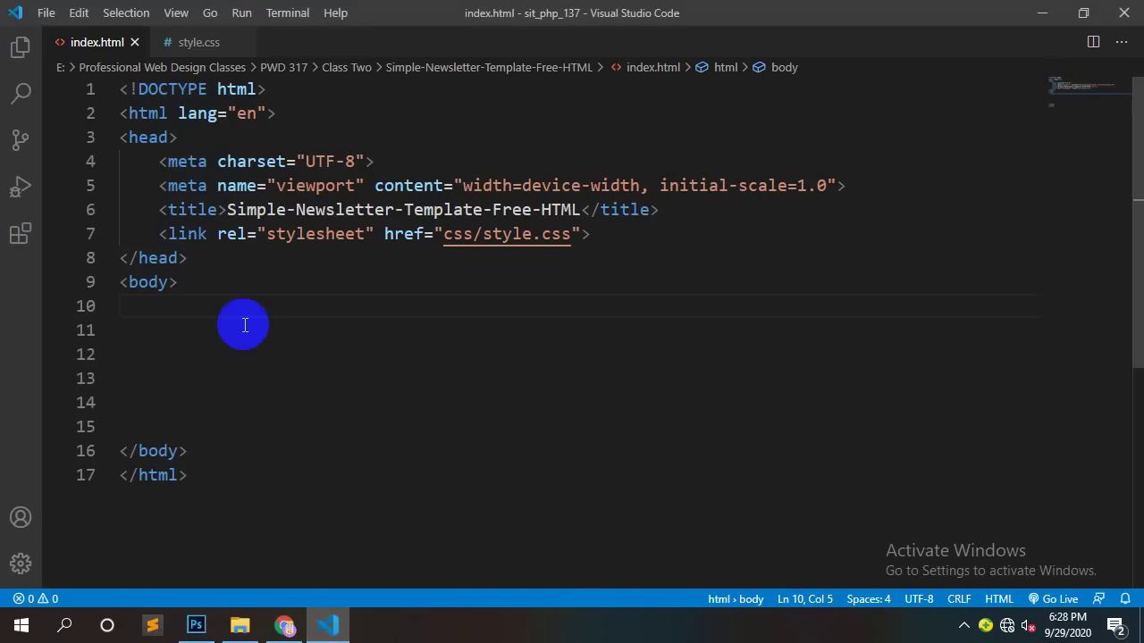
key(ctrl+slash)
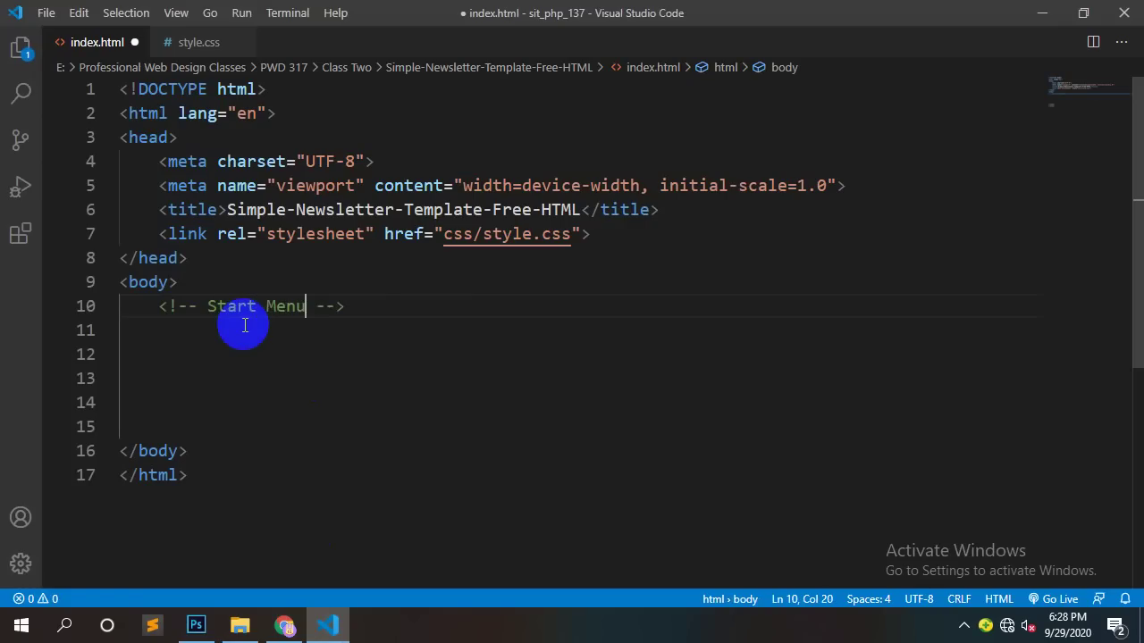
key(ctrl+s)
key(Right)
key(Right)
Step: Add a div with class "menu" below the Start Menu comment and open an empty line inside it
key(Return)
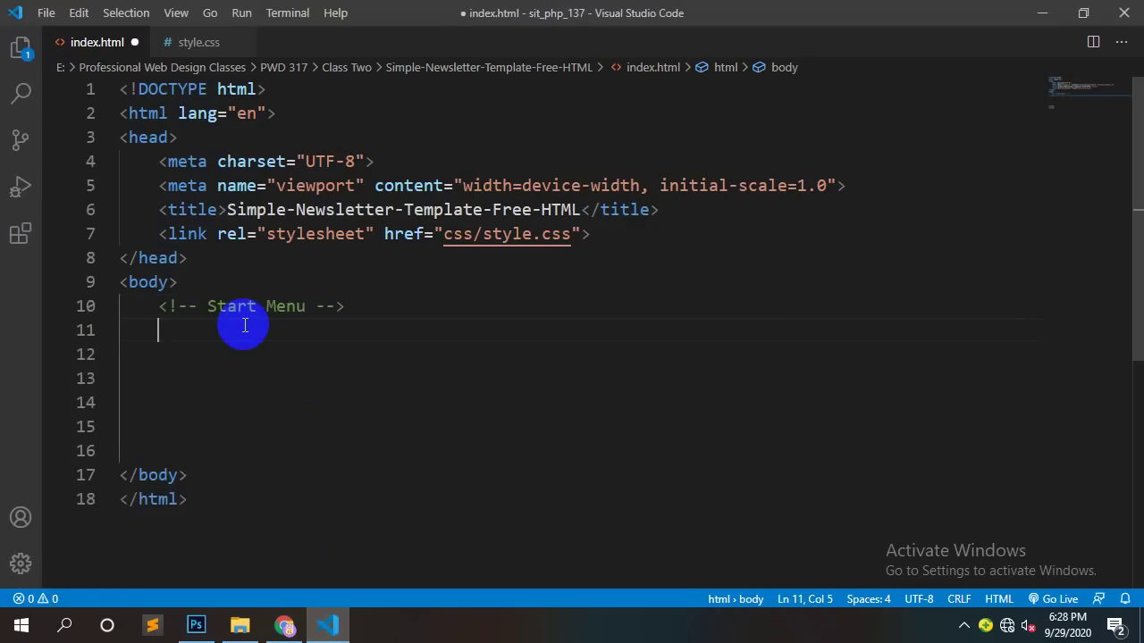
text(.menu)
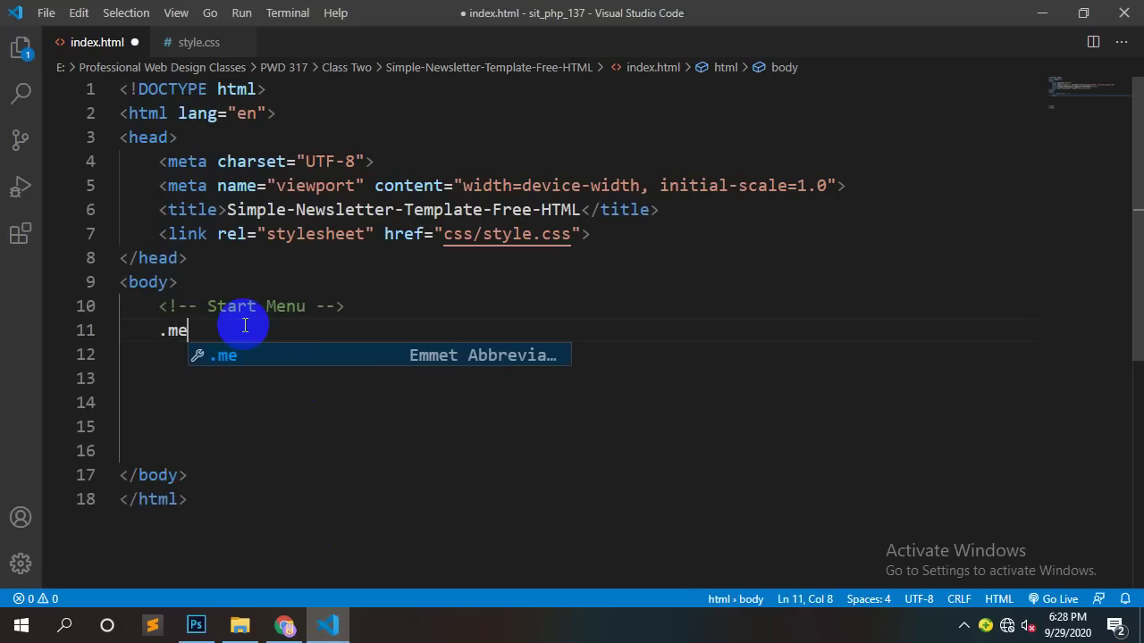
key(Tab)
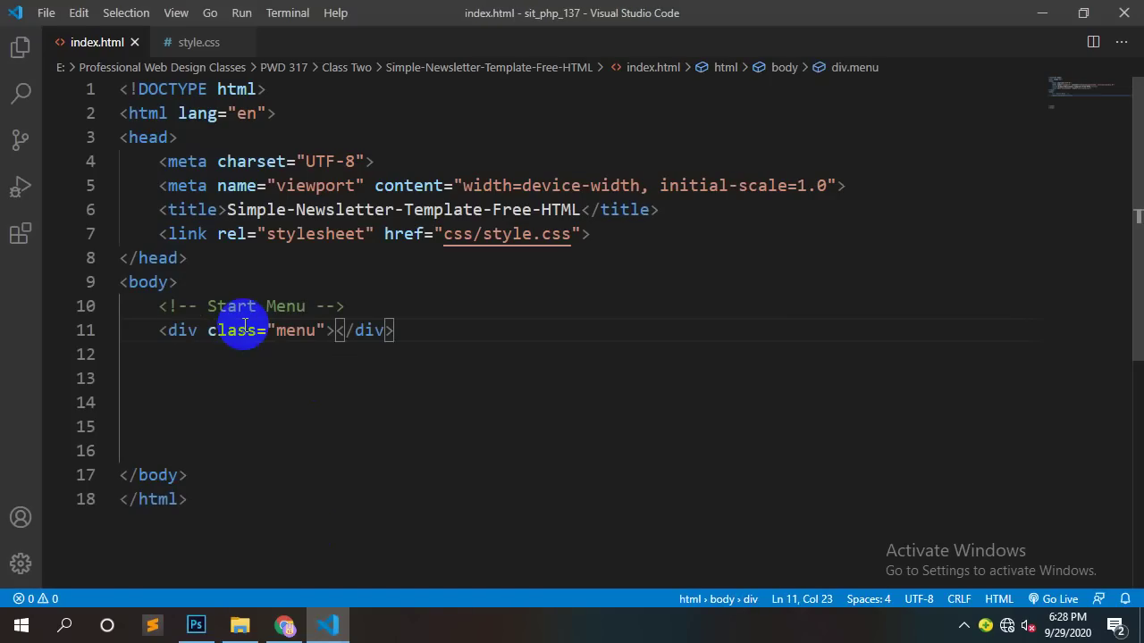
key(Return)
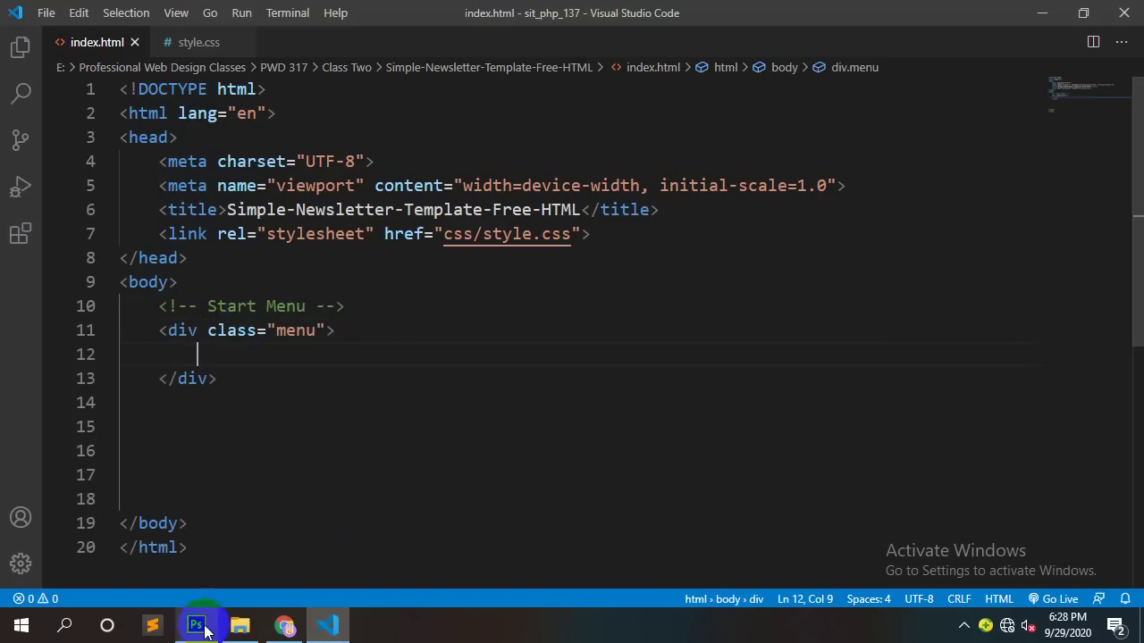
Step: Switch to Photoshop, mark out the newsletter's content width from the logo to the Contact link with a marquee, and deselect it
click(196, 626)
drag(319, 154, 609, 563)
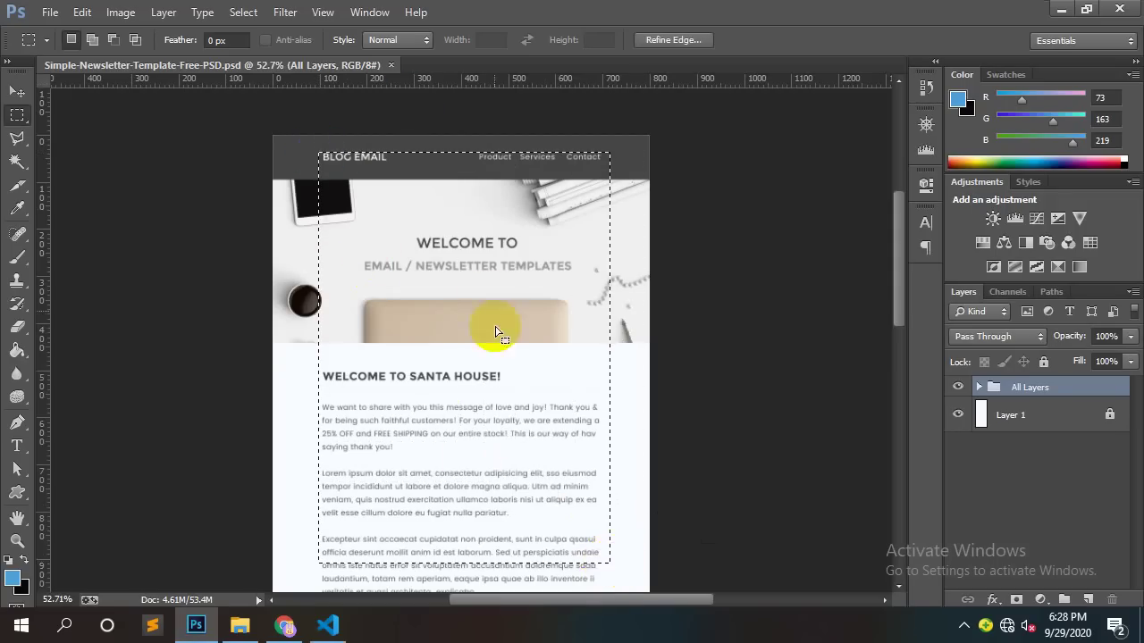
right_click(492, 275)
click(546, 289)
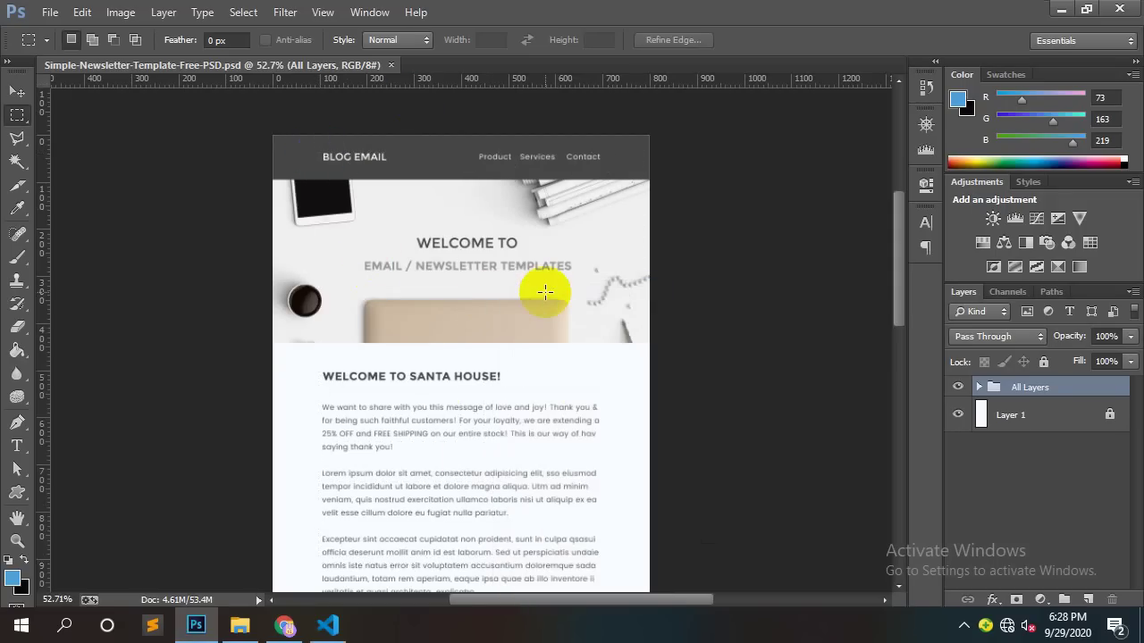
Step: Return to Visual Studio Code, add a div with class "container" inside the menu div, and save index.html
click(328, 625)
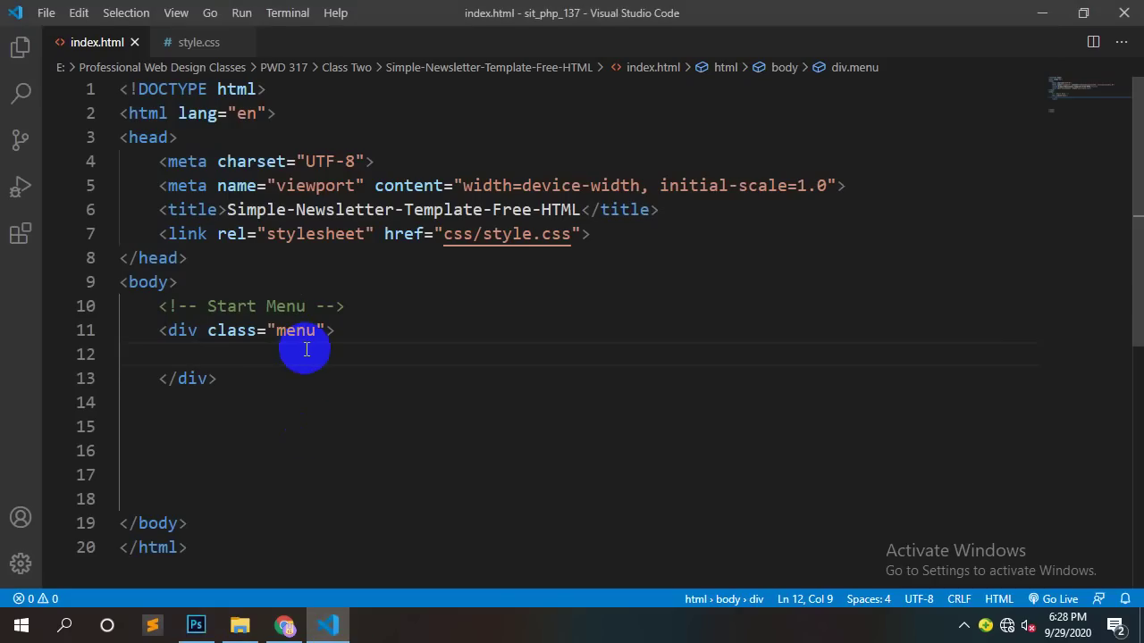
text(.conta)
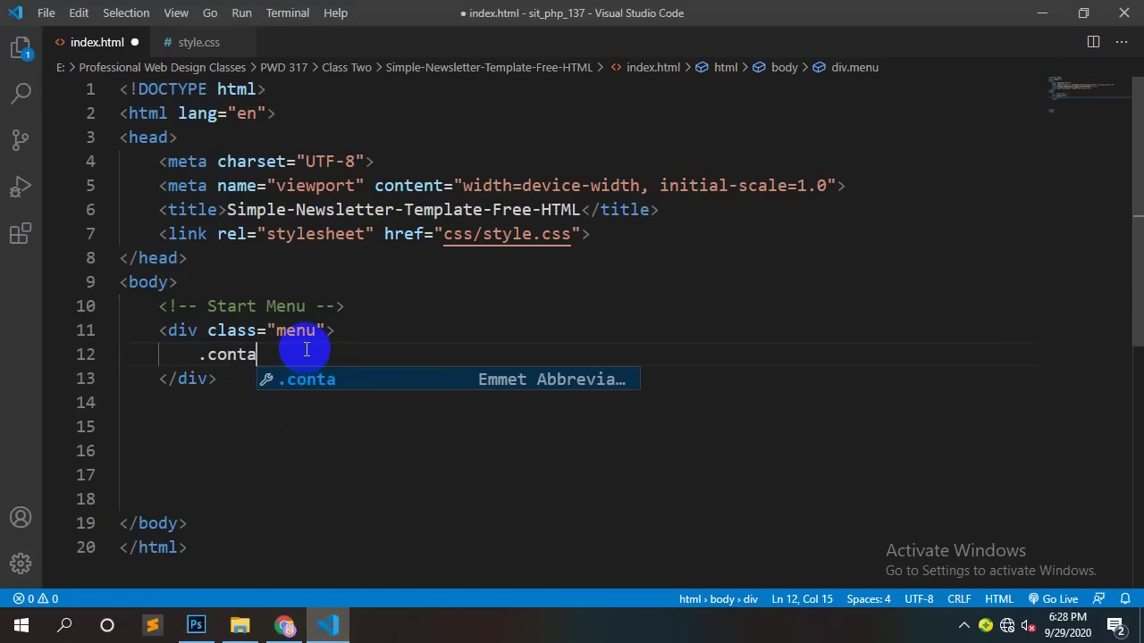
text(iner)
key(Tab)
key(ctrl+s)
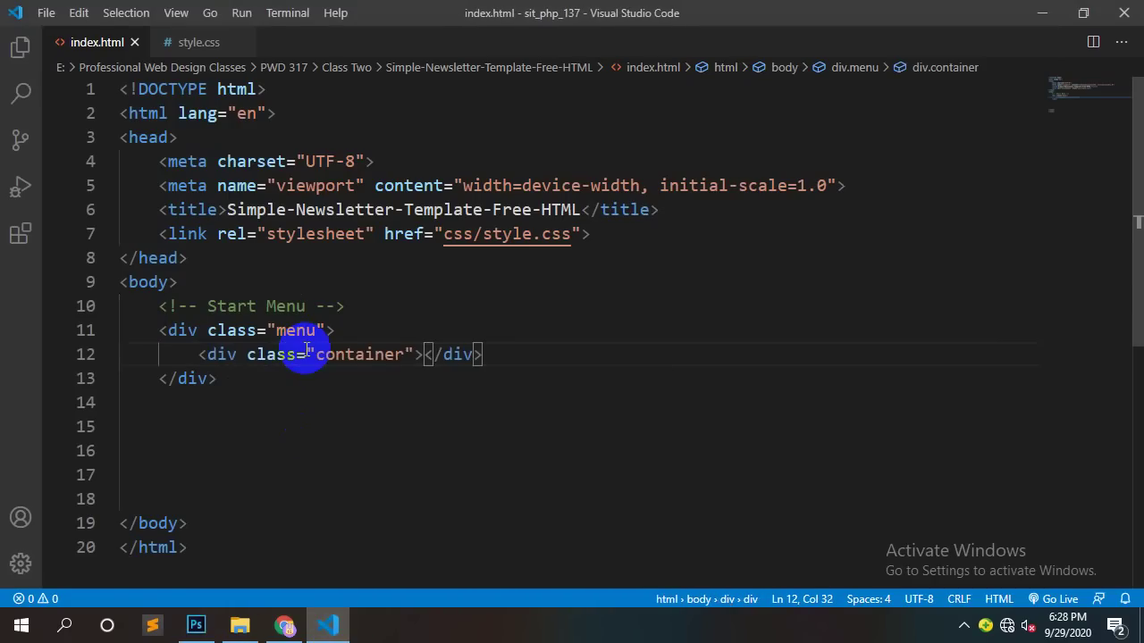
Step: Copy the container class name into style.css and create a .container rule with a width of 1100px
double_click(372, 353)
key(ctrl+c)
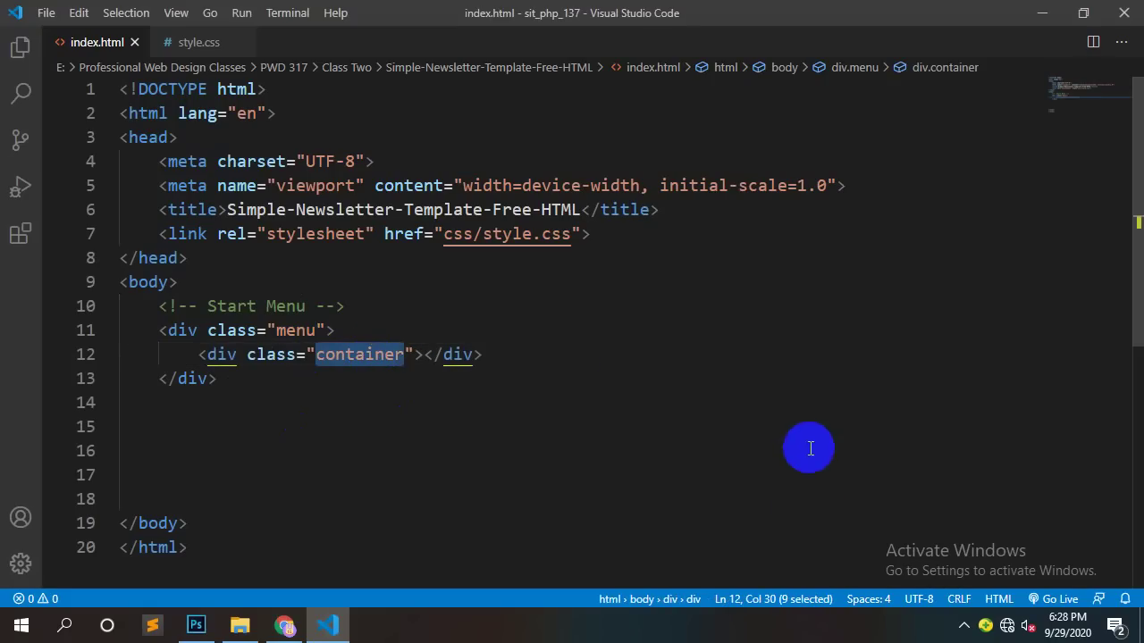
click(205, 49)
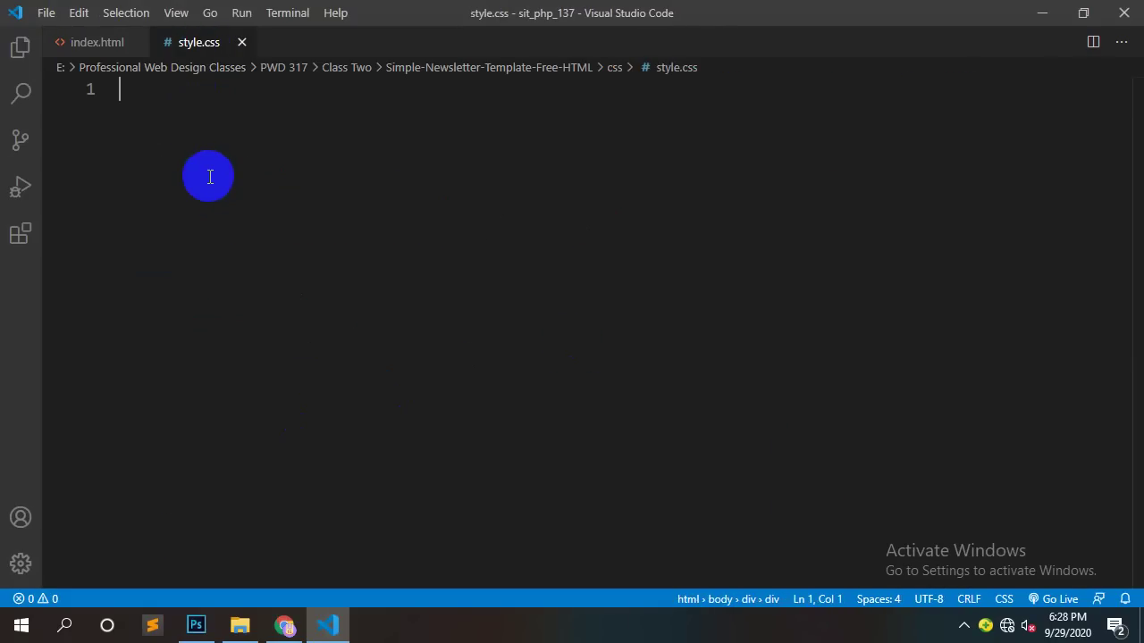
text(.)
key(ctrl+v)
text({)
key(Return)
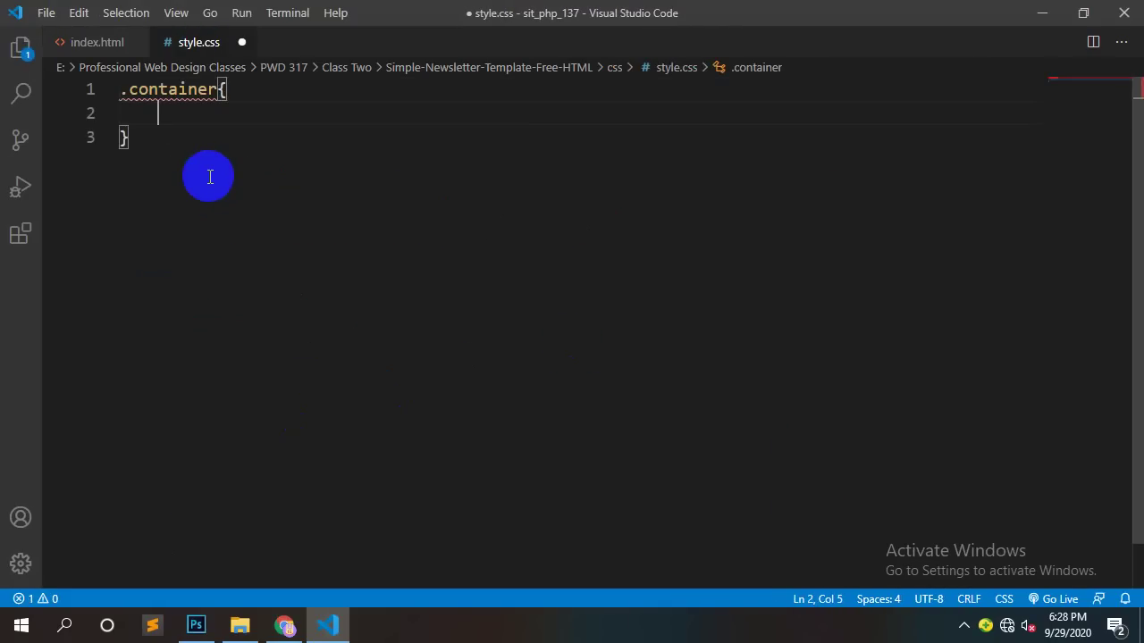
text(wi)
key(Return)
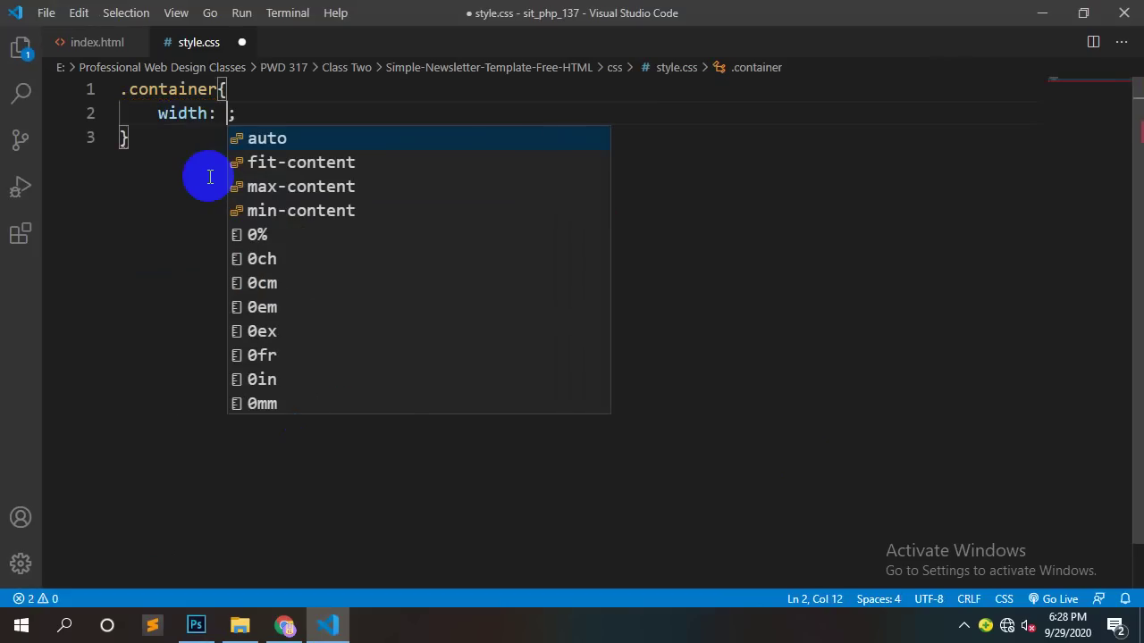
text(11)
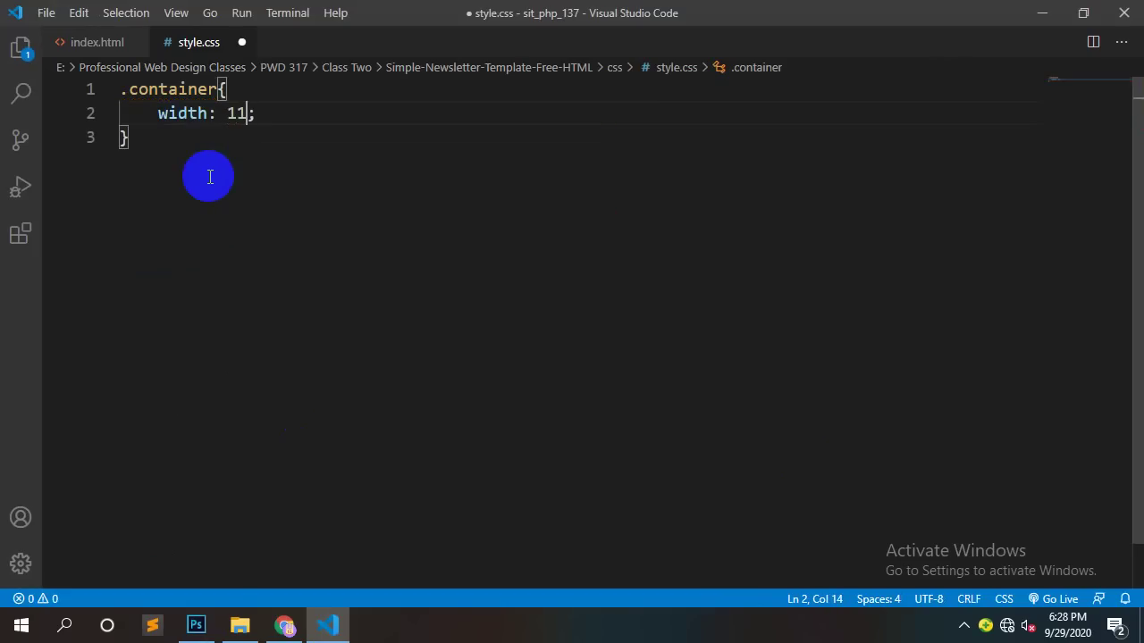
text(00px)
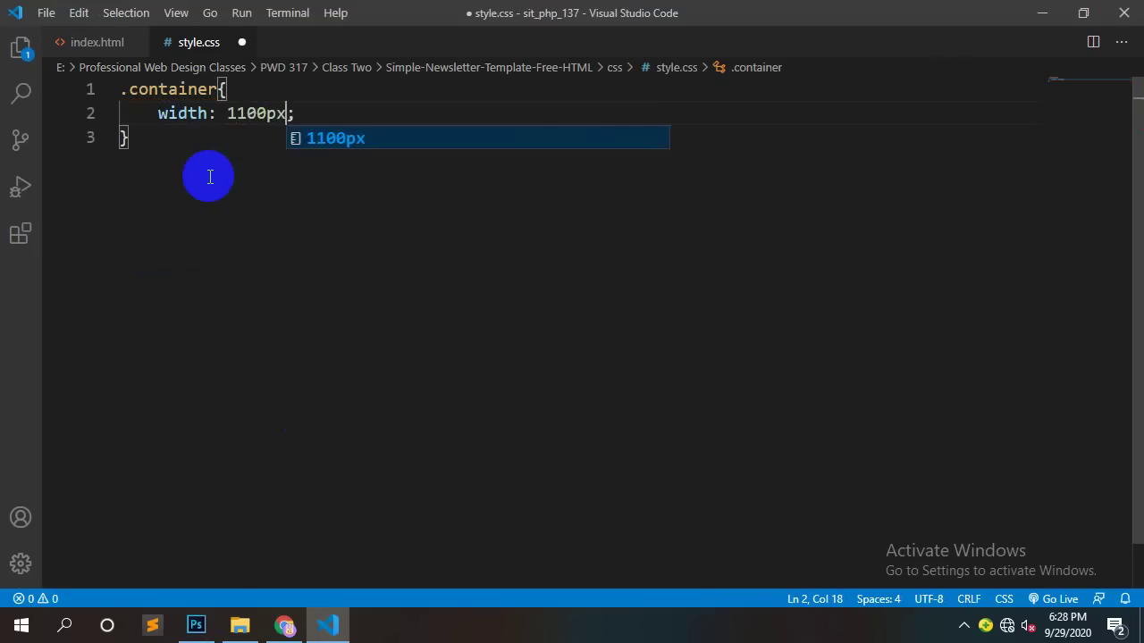
Step: Add margin: 0px auto to the .container rule below the width and save style.css
key(End)
key(Return)
text(mar)
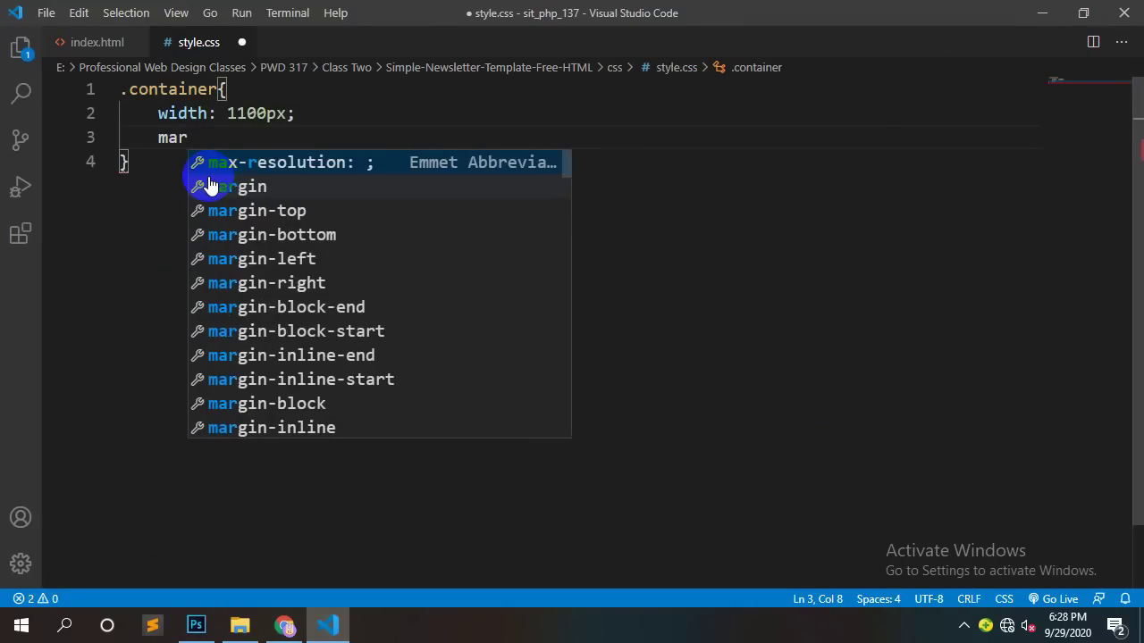
key(Return)
key(ctrl+z)
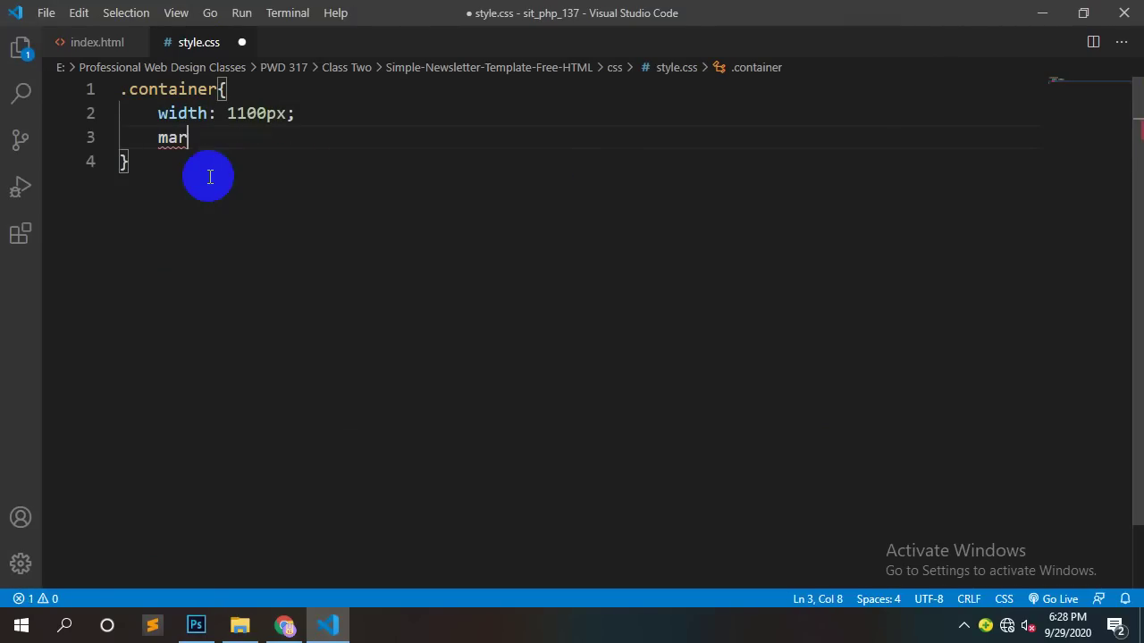
text(g)
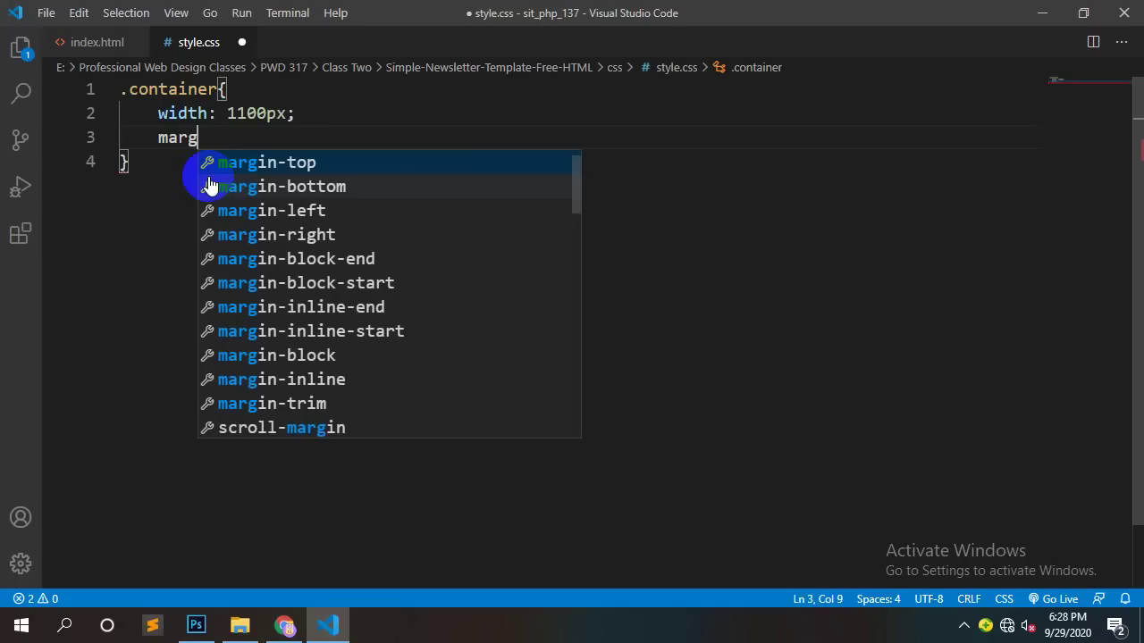
text(in)
key(Return)
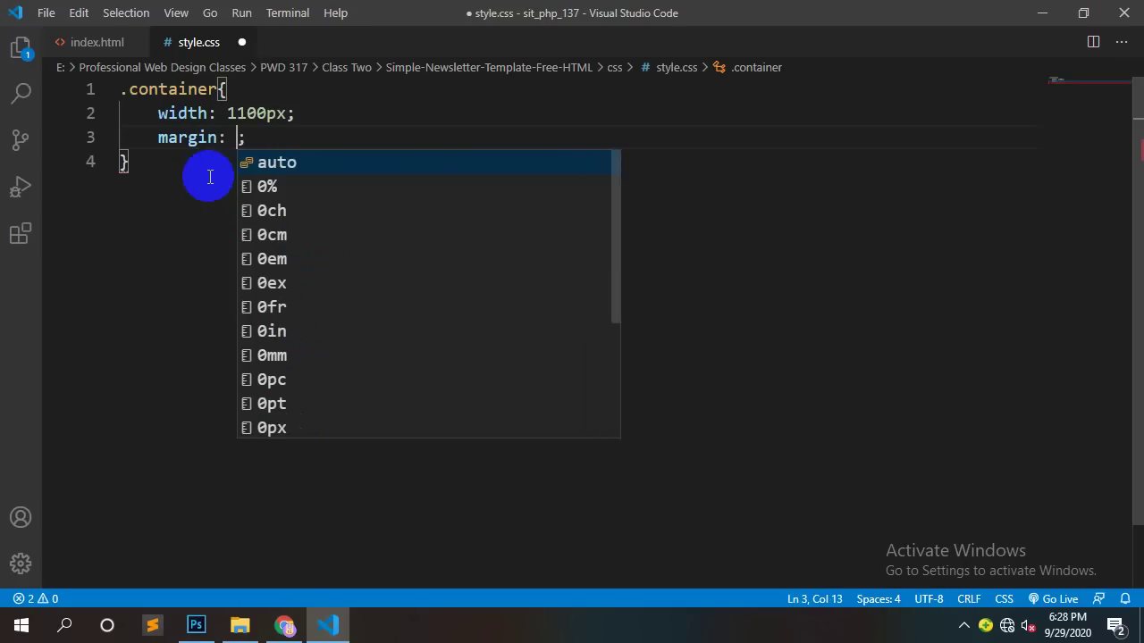
text(0px auto)
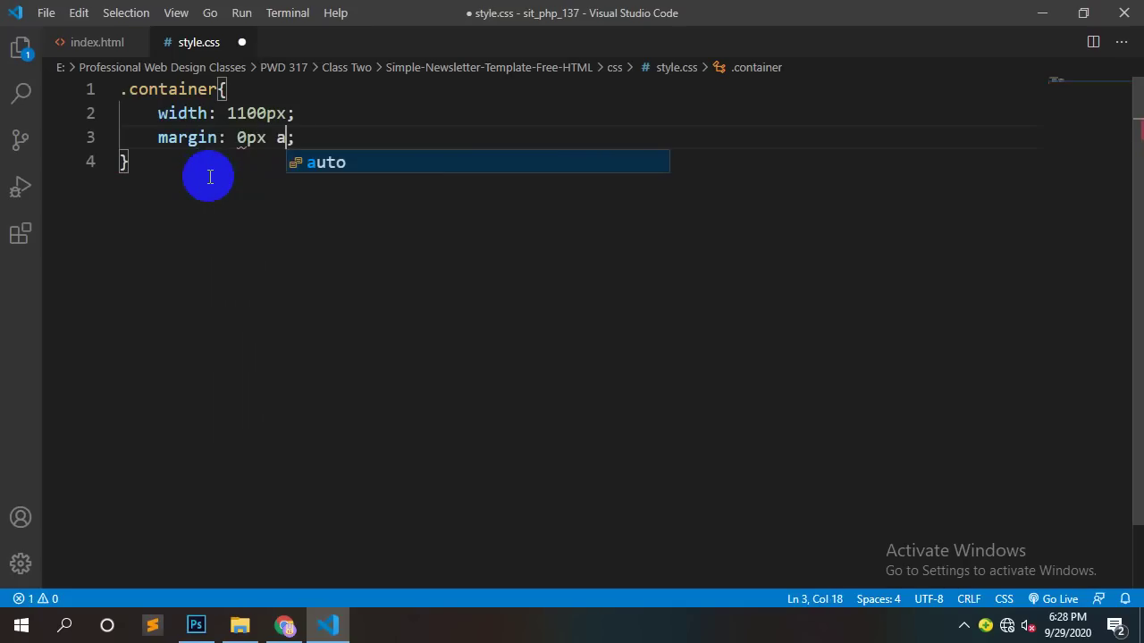
key(ctrl+s)
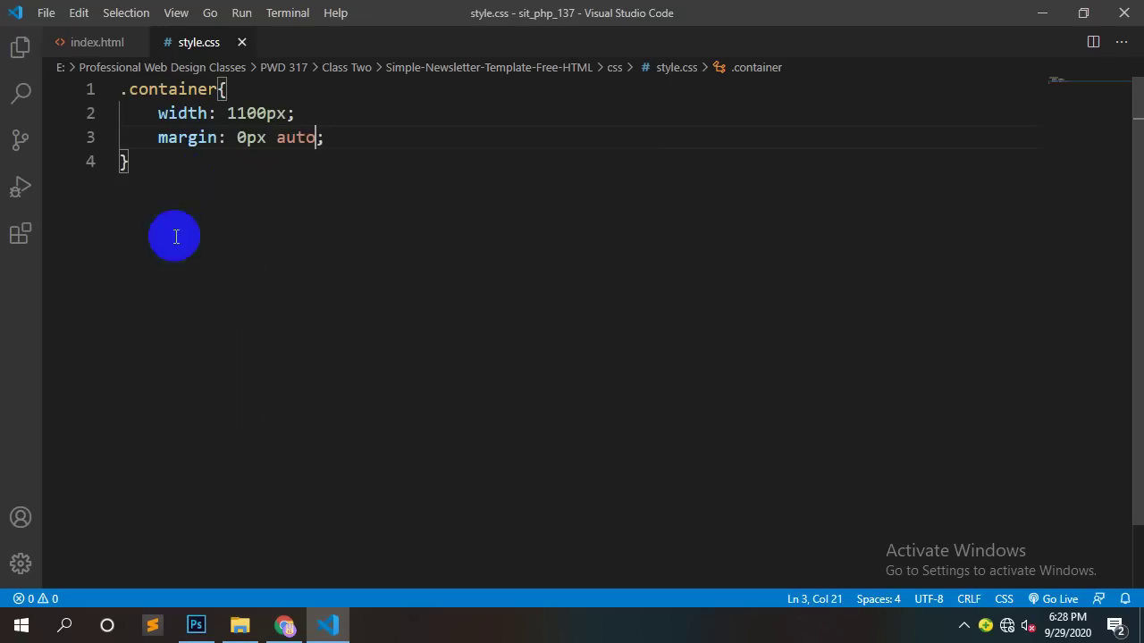
Step: Place the cursor inside the container div in index.html, check the header bar design in Photoshop, and return to Visual Studio Code
click(90, 42)
click(422, 355)
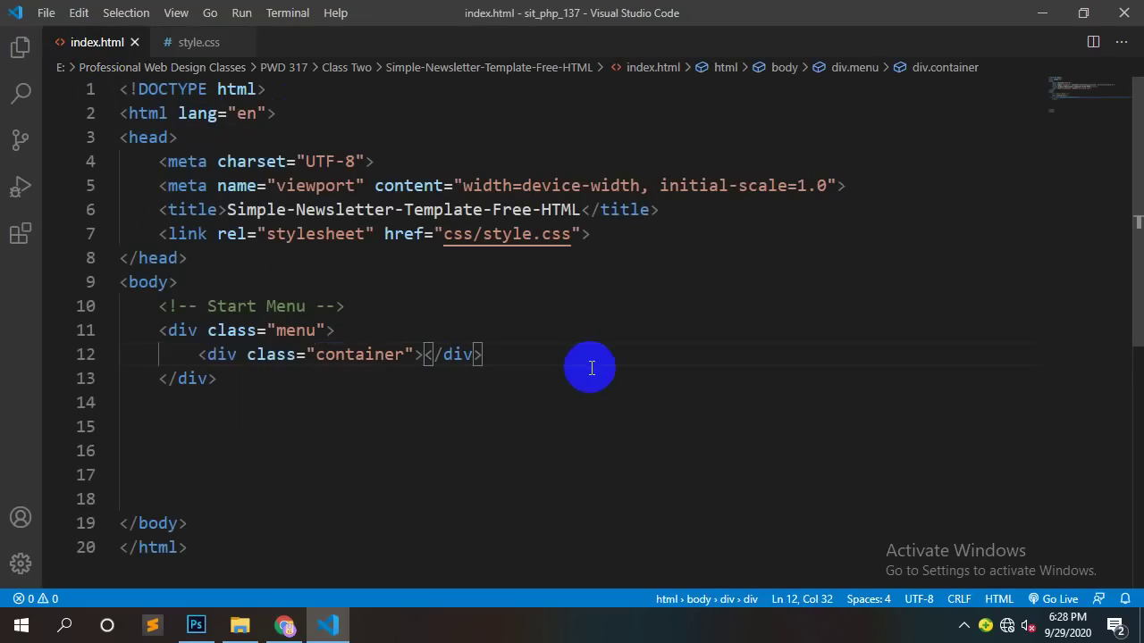
click(194, 624)
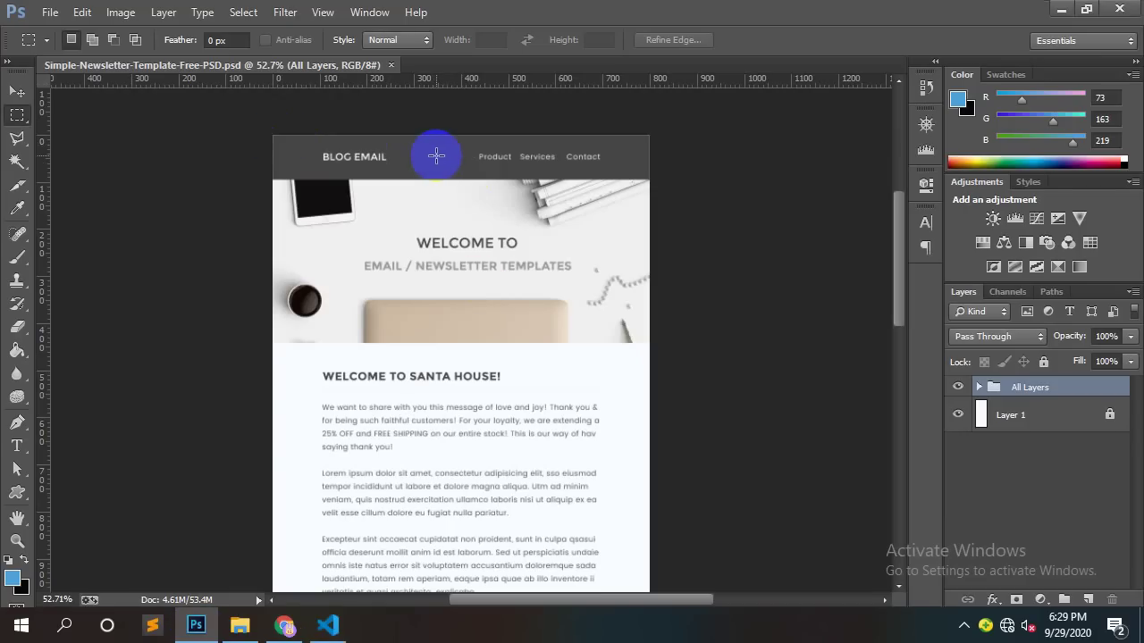
click(328, 625)
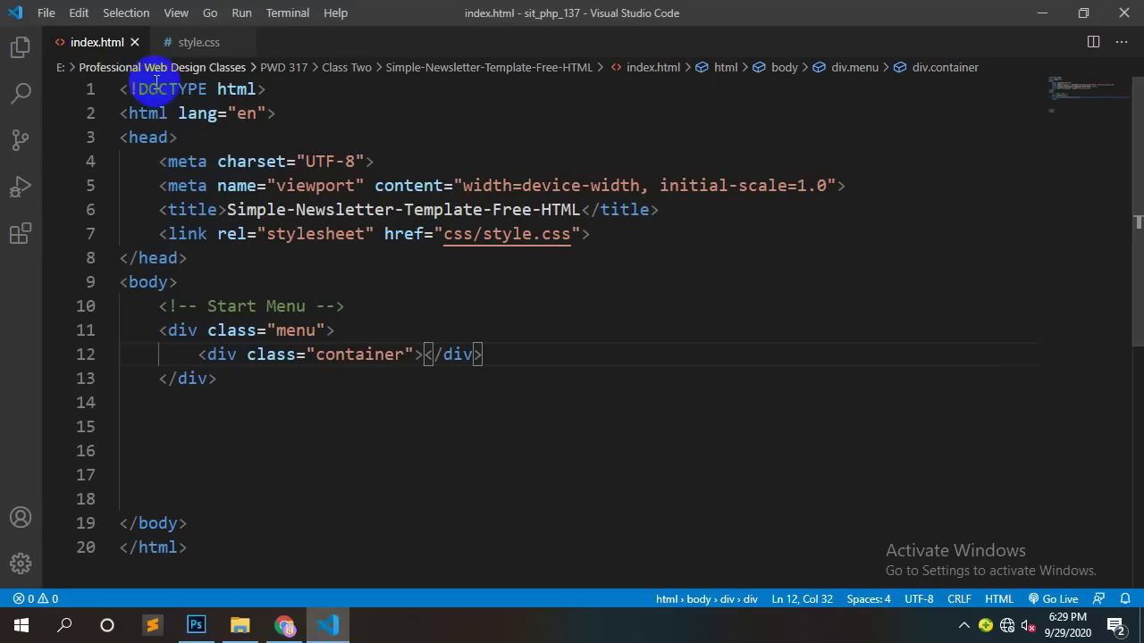
Step: Add a .menu rule with an empty background property below the .container rule in style.css, and save the file
double_click(297, 332)
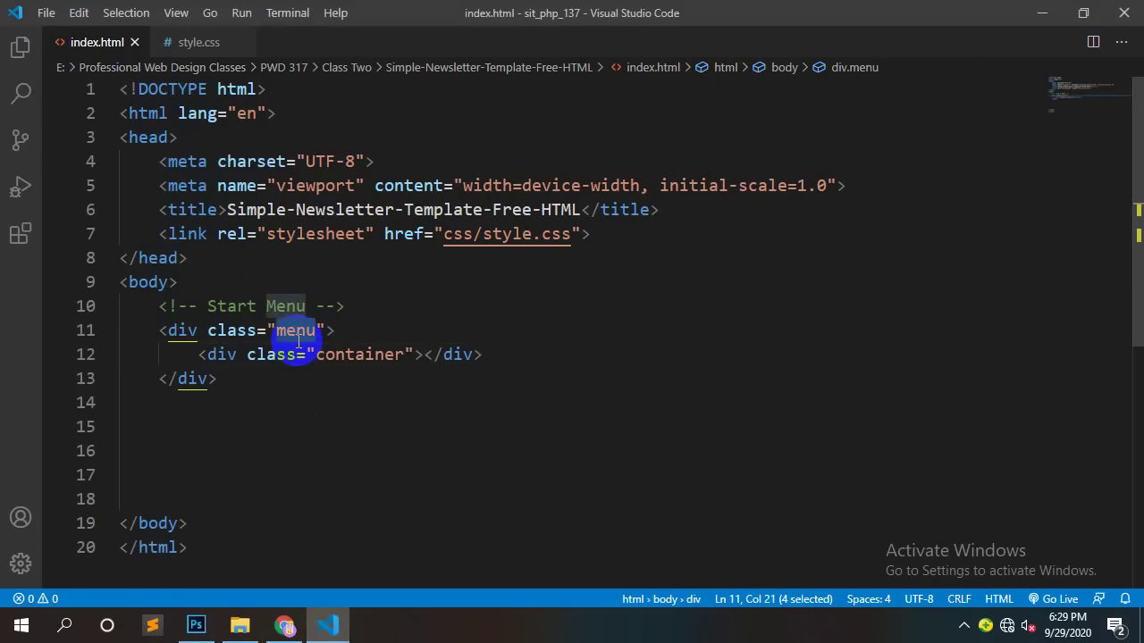
click(204, 43)
click(182, 219)
key(Return)
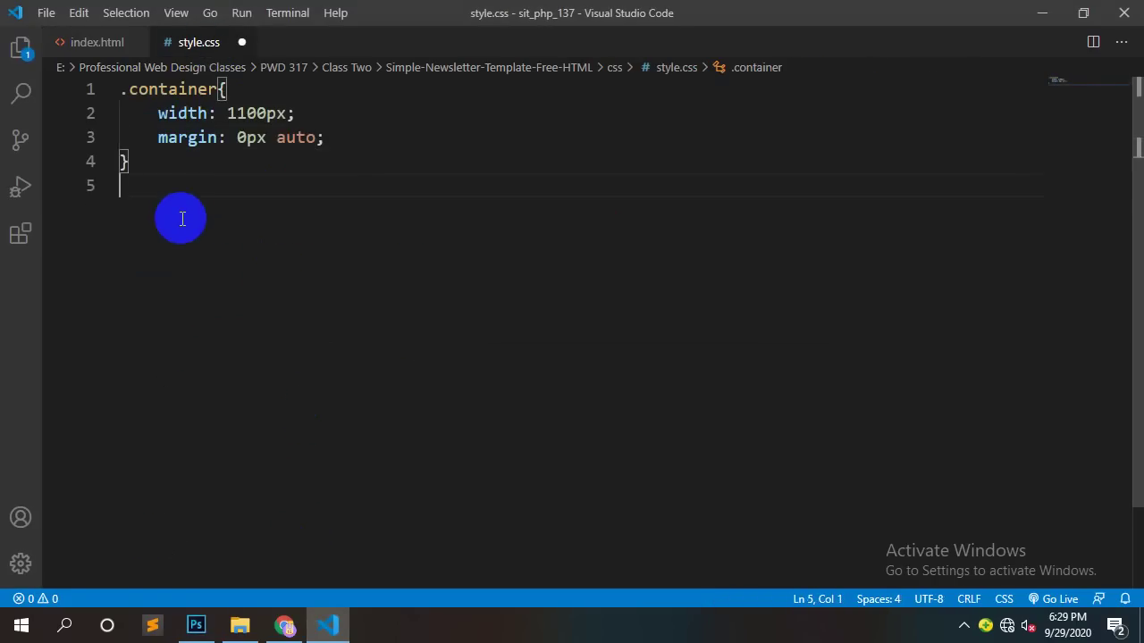
key(Return)
text(.menu{)
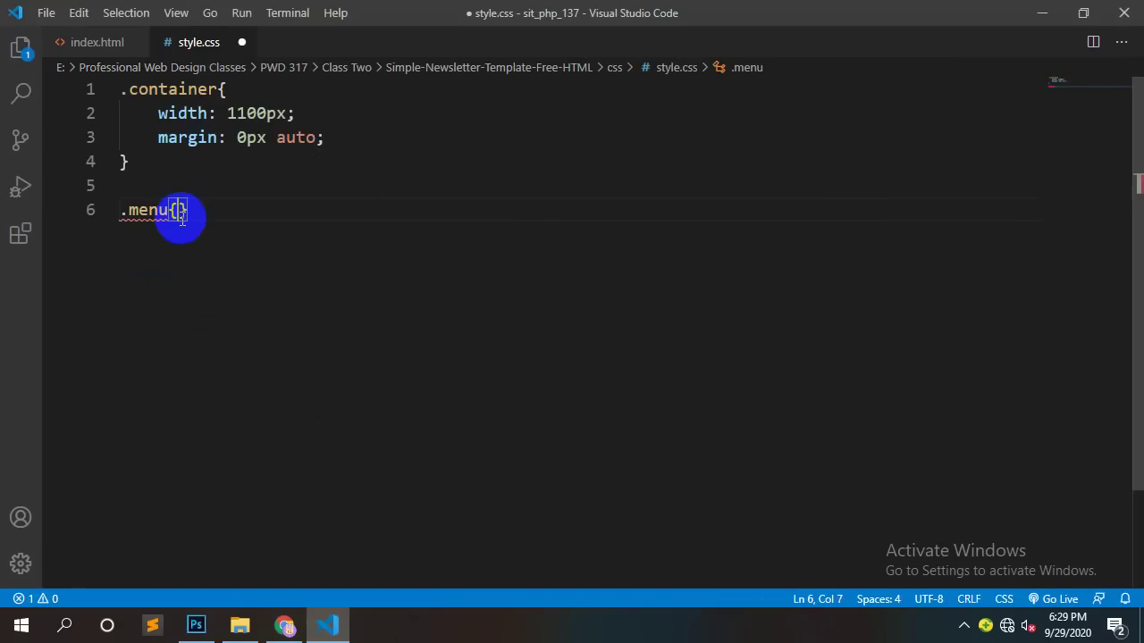
key(Return)
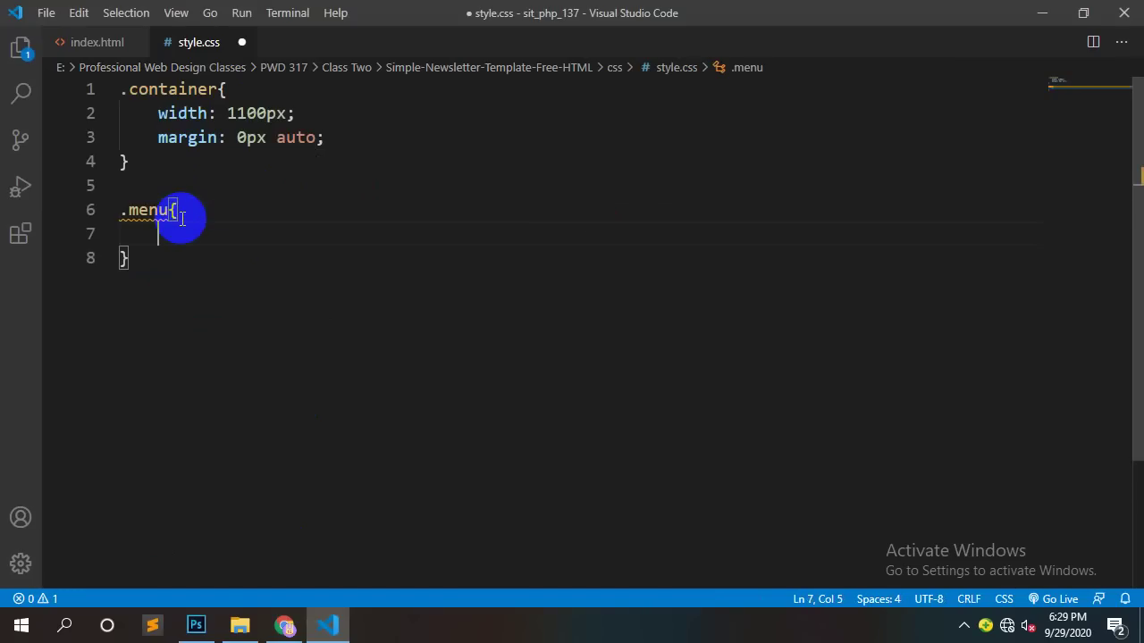
text(ba)
key(Down)
key(Down)
key(Return)
key(ctrl+s)
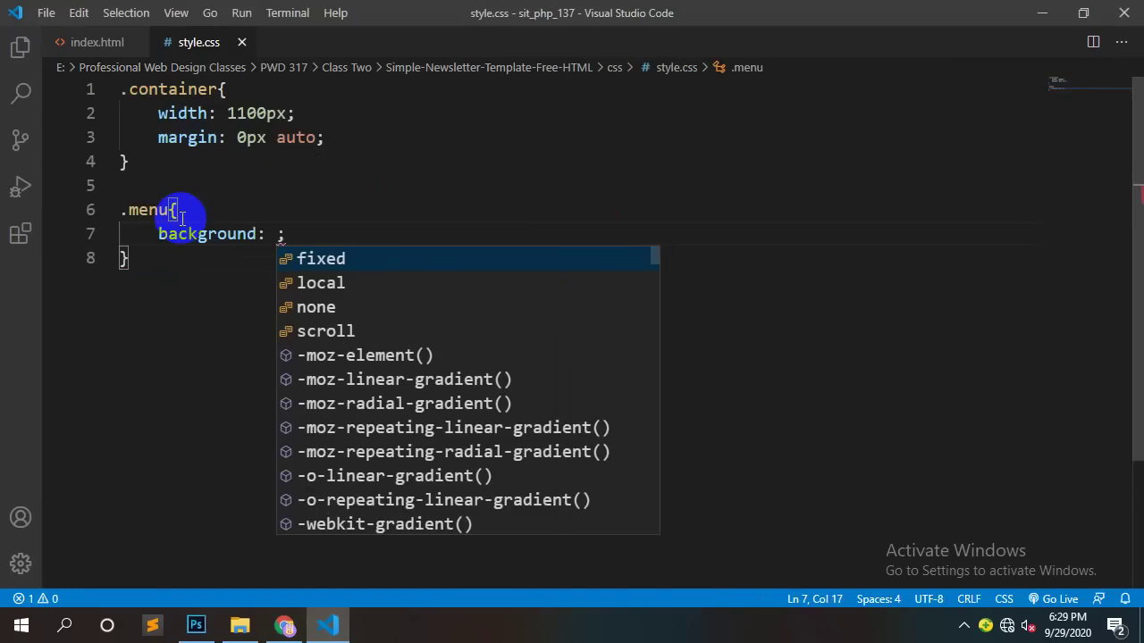
Step: Sample the dark header bar colour in Photoshop, copy its hex code 434343, and return to style.css in Visual Studio Code
click(196, 626)
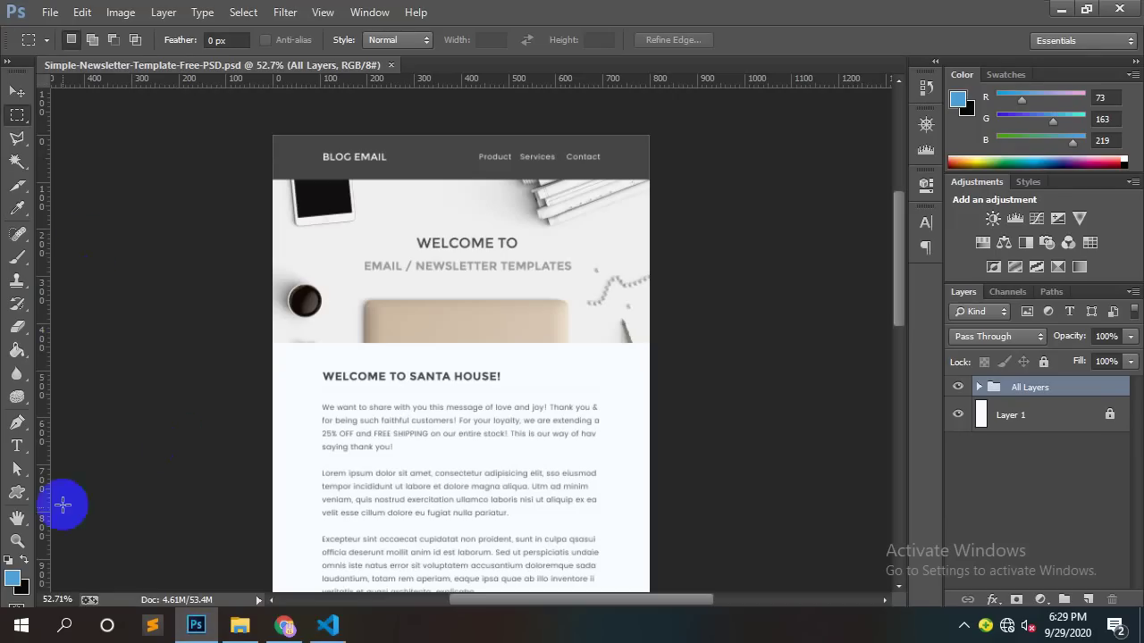
click(18, 587)
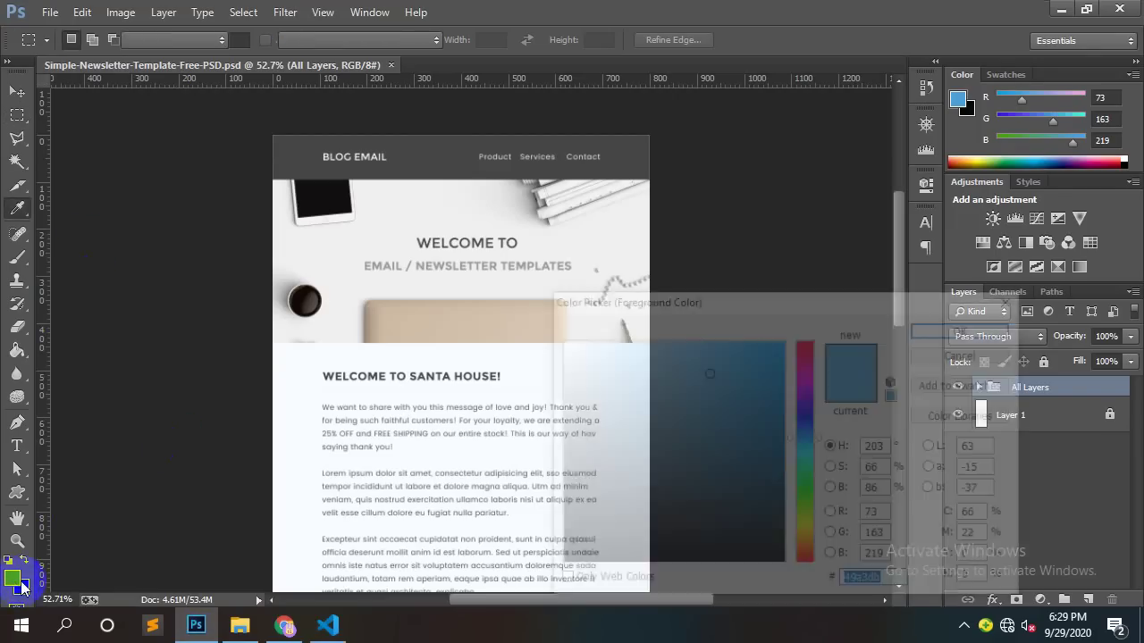
click(428, 147)
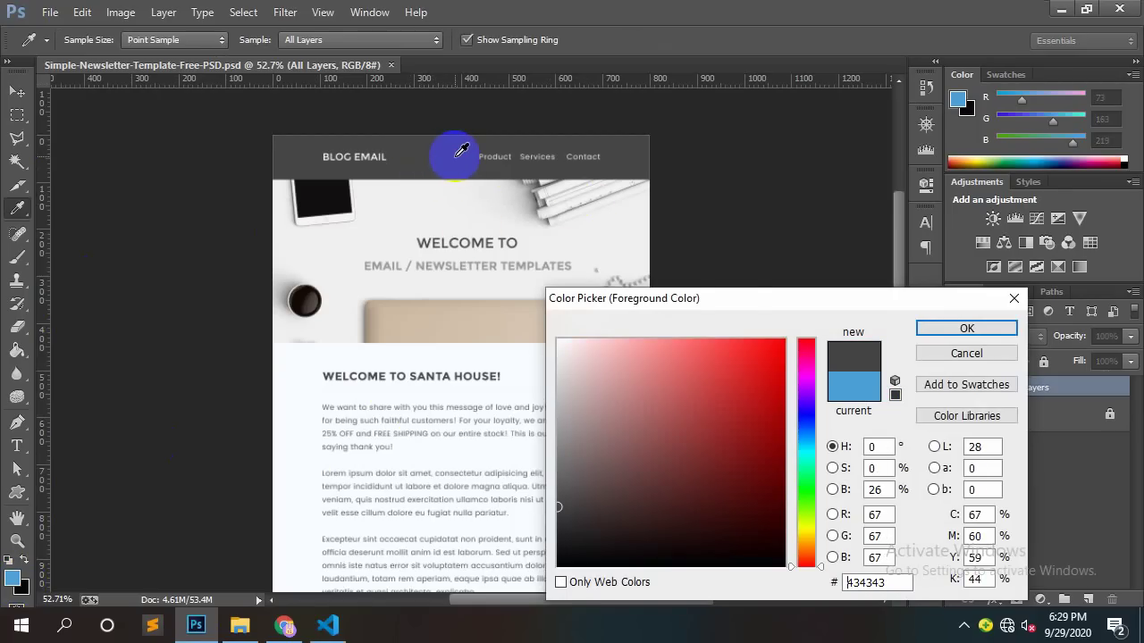
click(636, 146)
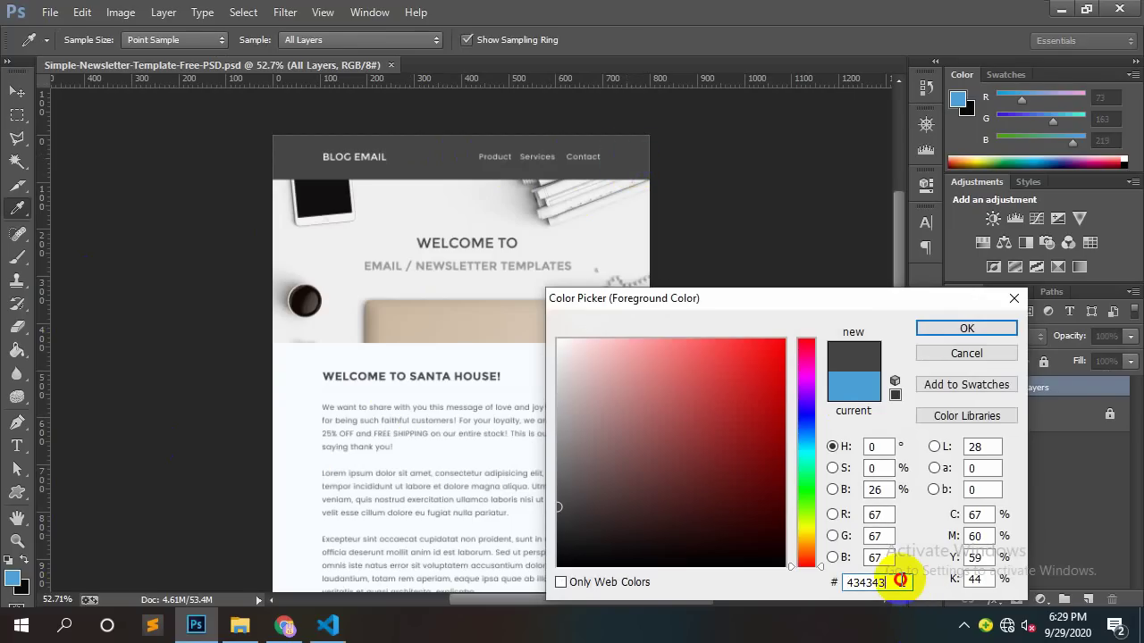
click(900, 581)
key(ctrl+c)
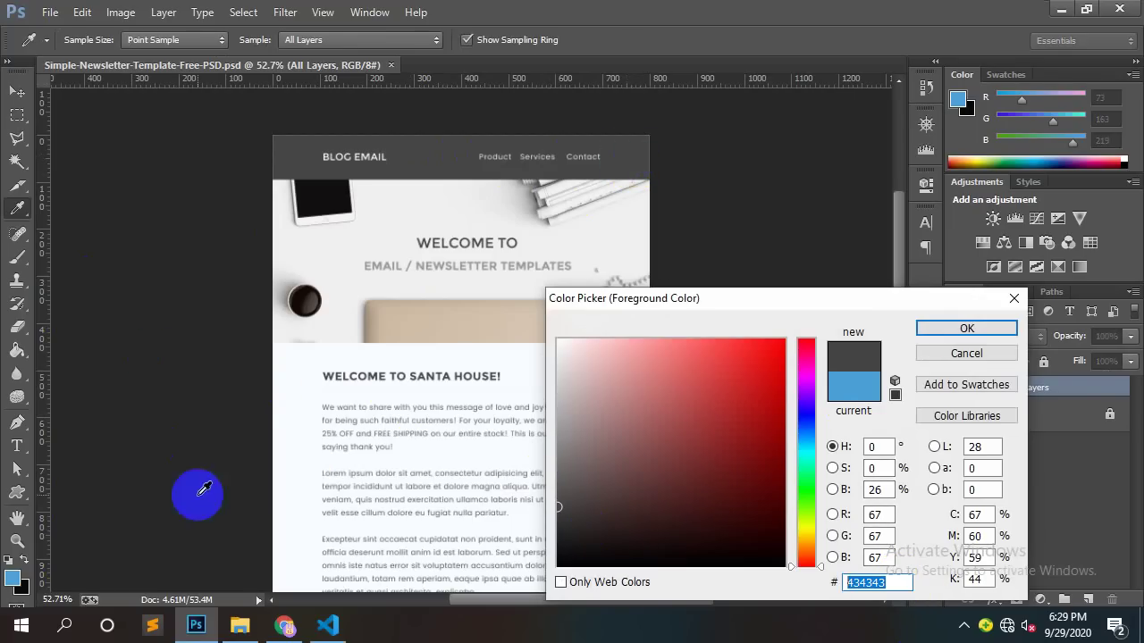
click(327, 624)
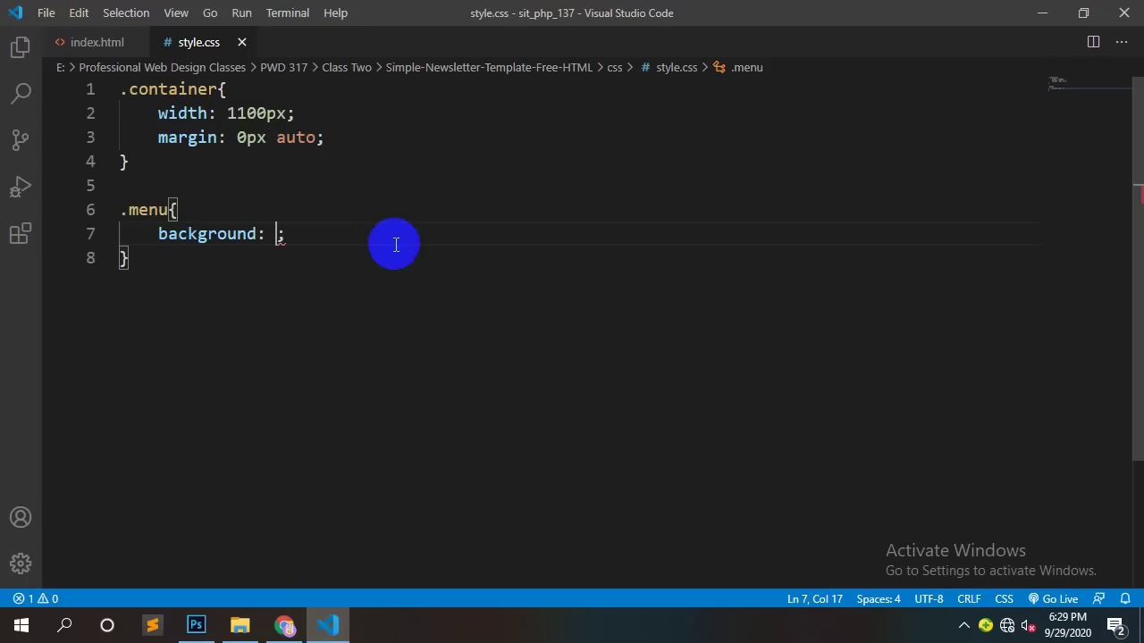
Step: Set the .menu rule's background to #434343 and save style.css
text(#)
key(ctrl+v)
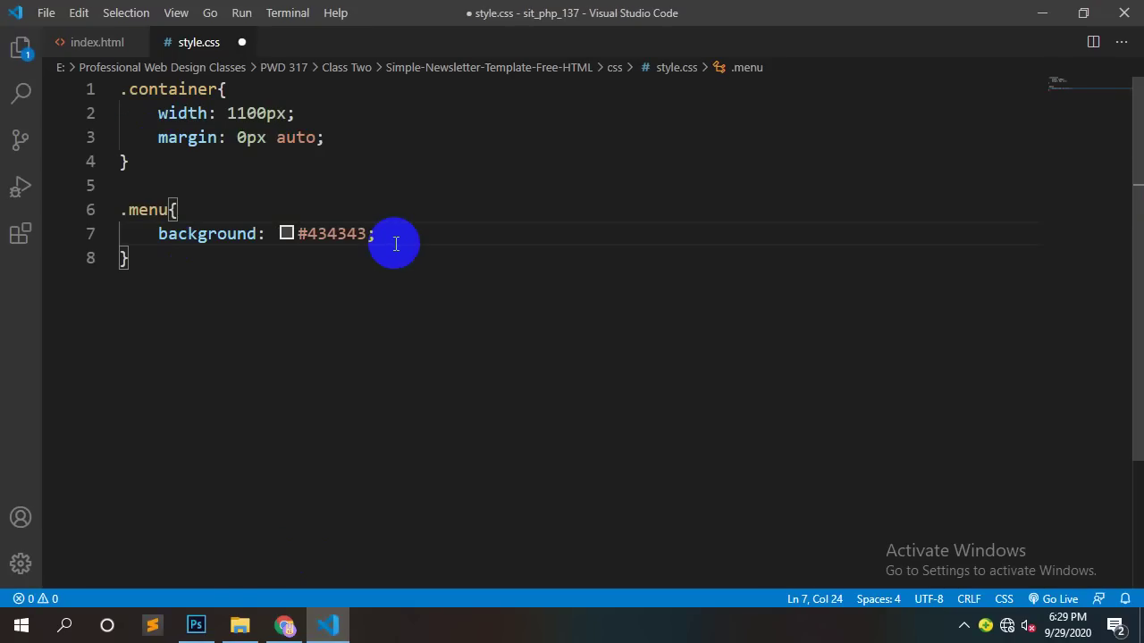
key(ctrl+s)
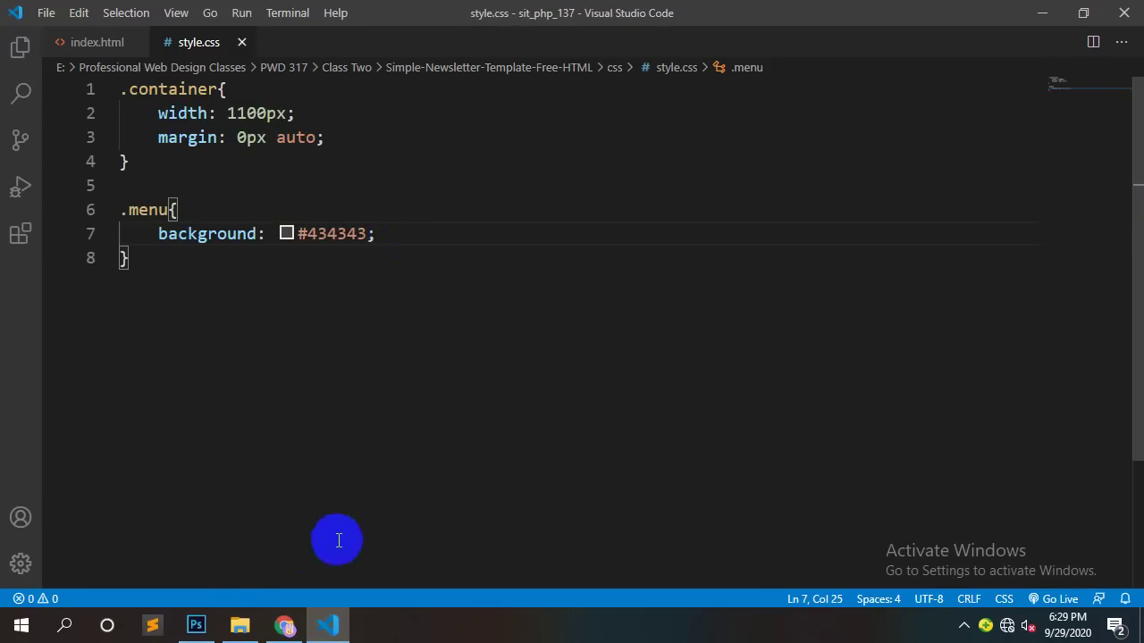
Step: In Photoshop, dismiss the colour picker and measure the spacing above the header's Product link with a rectangular marquee, clearing the selection
click(201, 624)
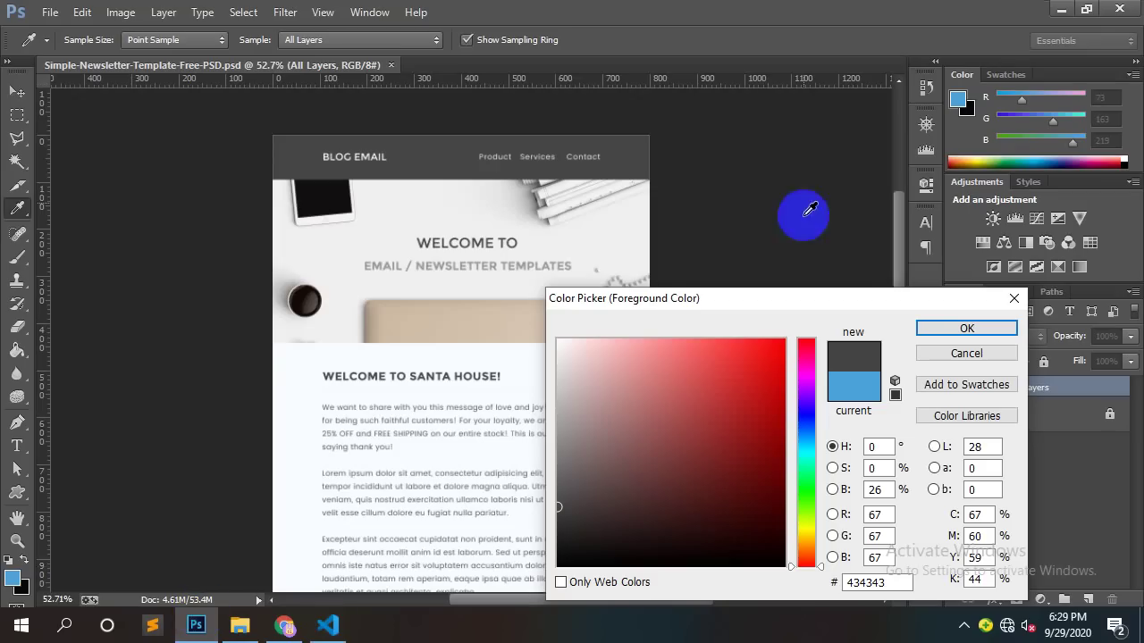
click(1015, 297)
scroll(567, 246, up, 5)
scroll(573, 198, up, 2)
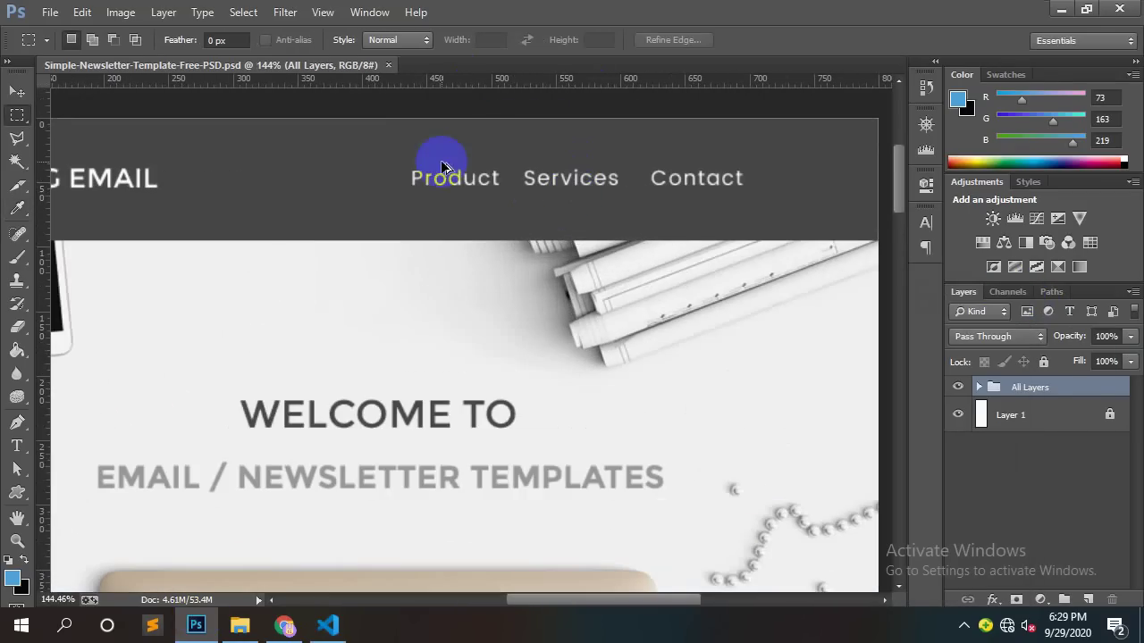
scroll(442, 167, down, 1)
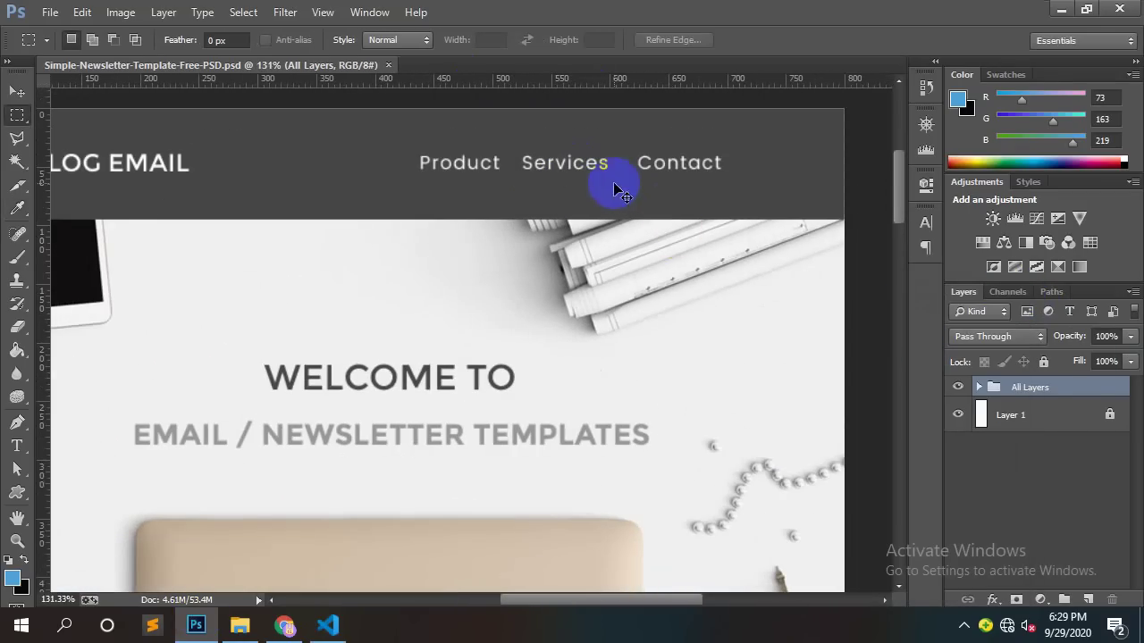
scroll(607, 185, down, 2)
scroll(601, 188, up, 3)
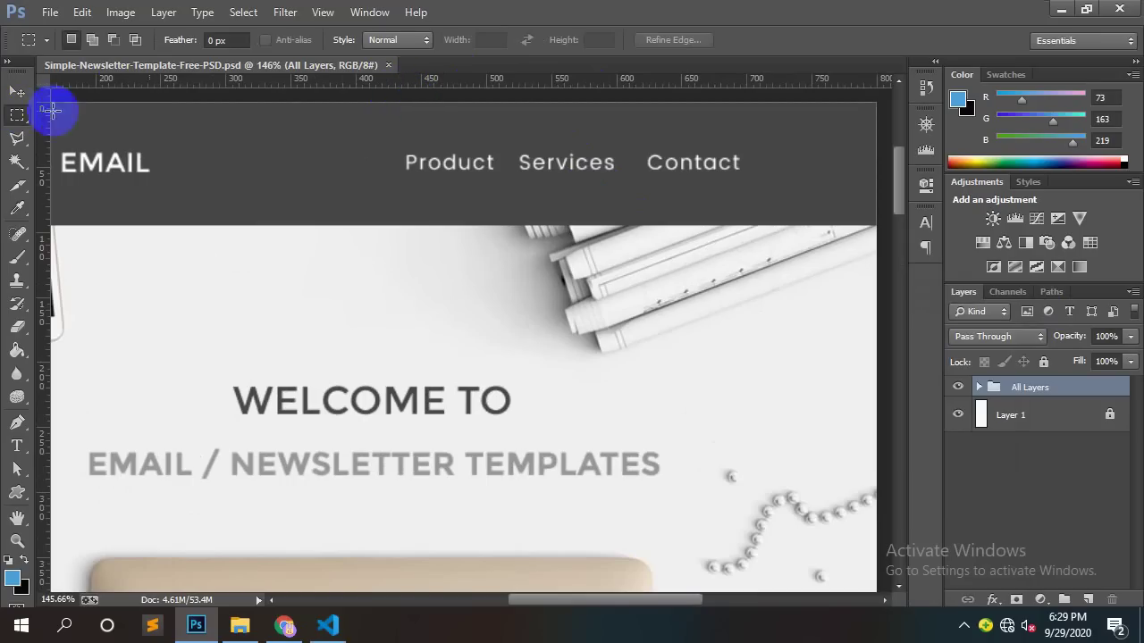
drag(407, 102, 429, 152)
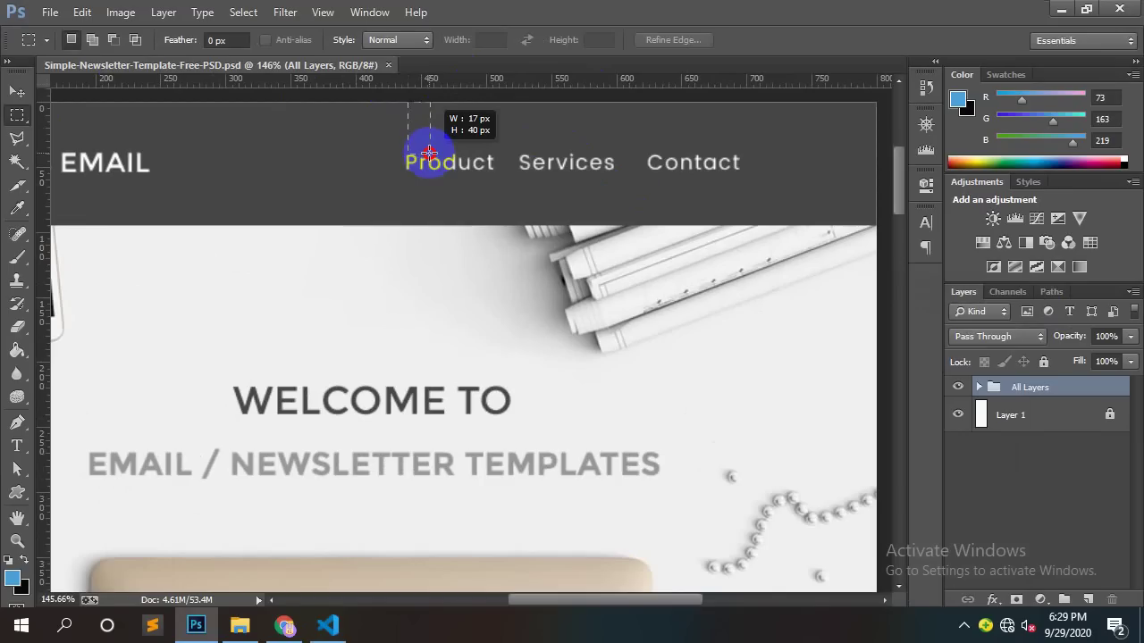
drag(429, 153, 429, 153)
right_click(421, 118)
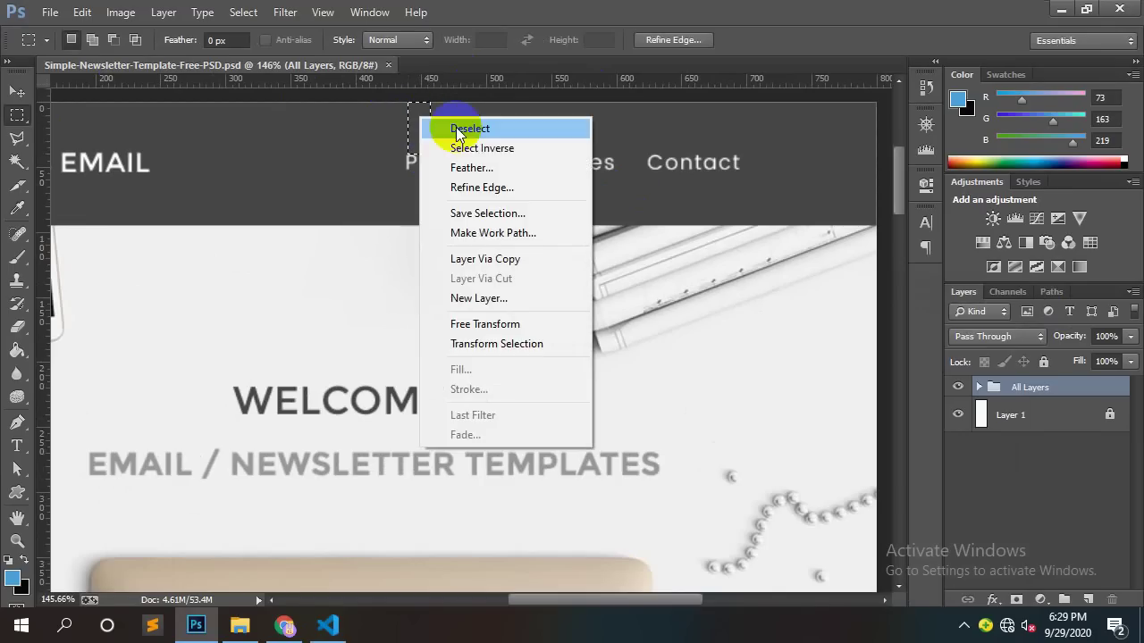
click(457, 130)
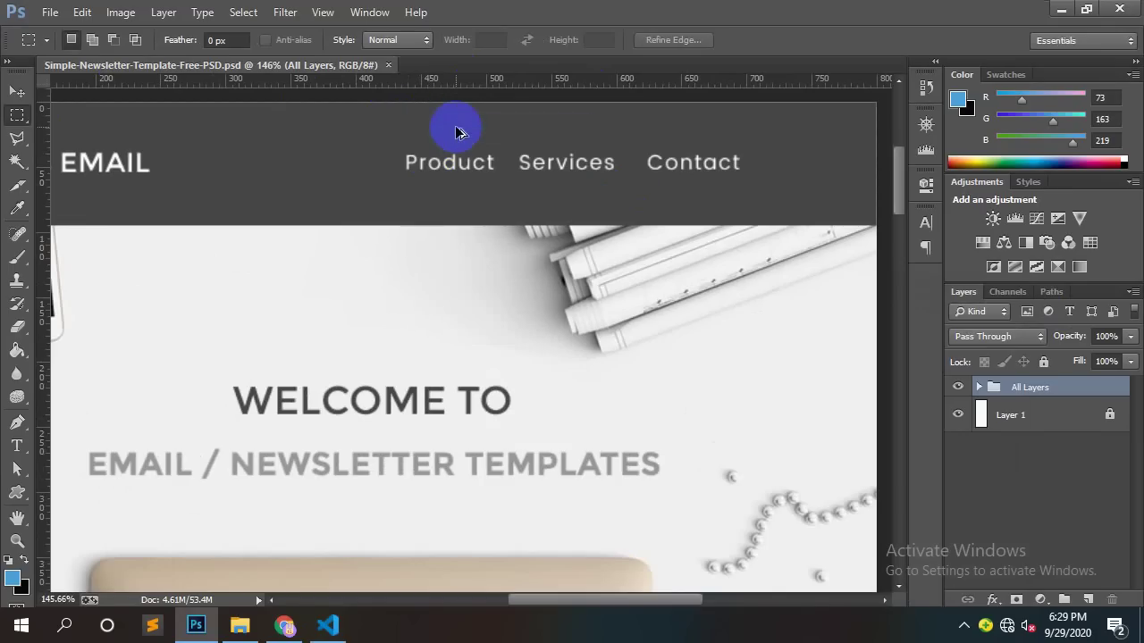
scroll(458, 133, down, 4)
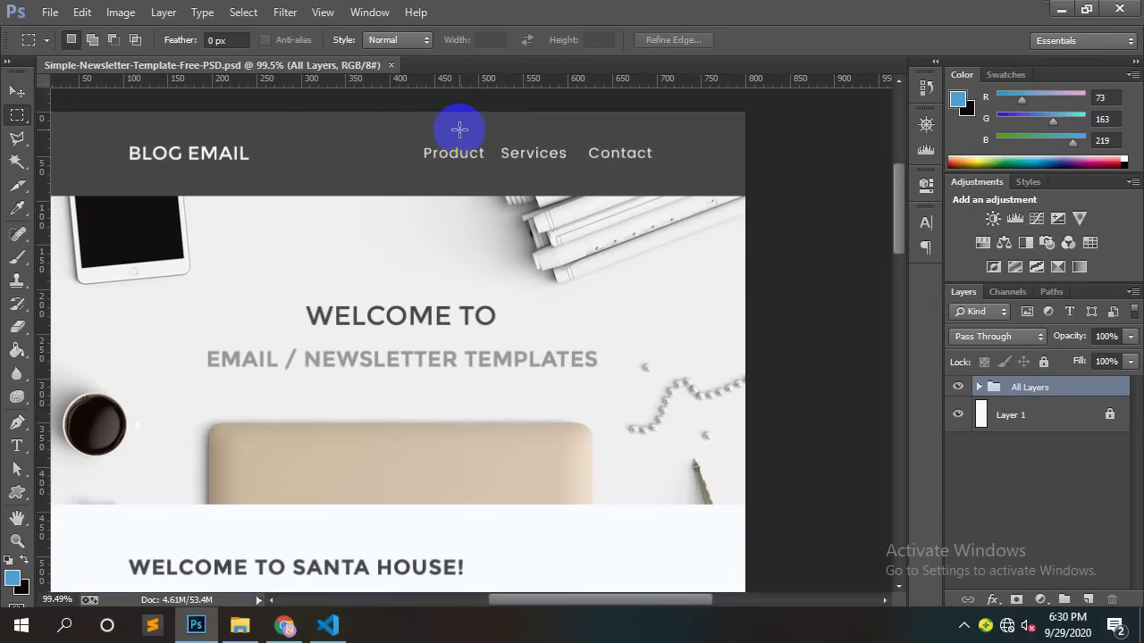
Step: Back in Visual Studio Code, add padding: 40px 0px below the background in the .menu rule and save style.css
click(328, 626)
key(Return)
text(pad)
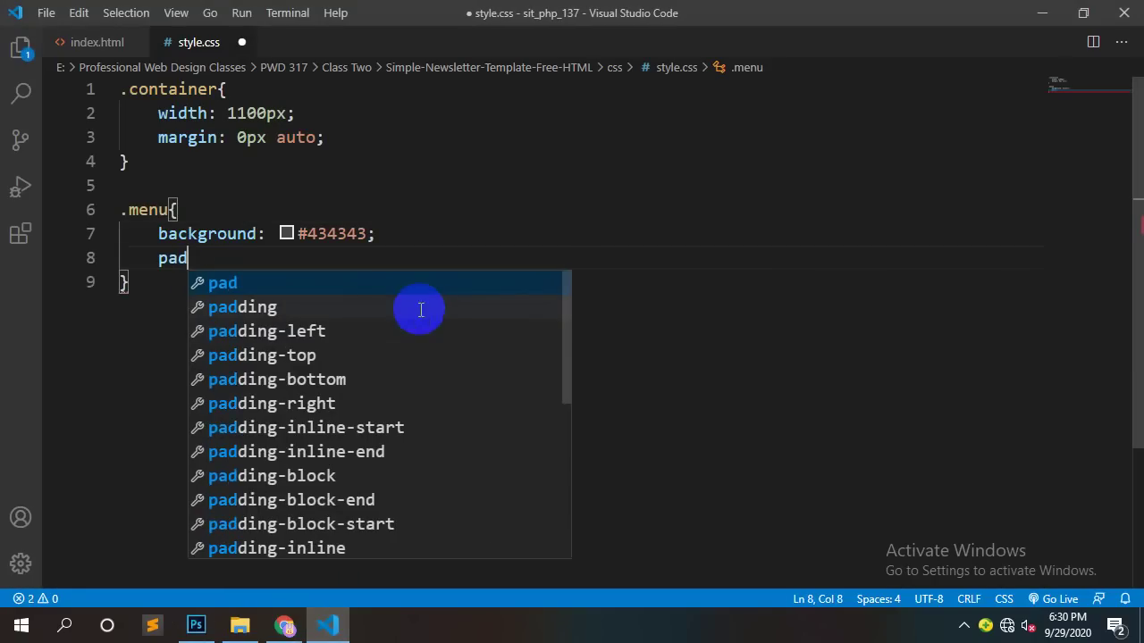
key(Return)
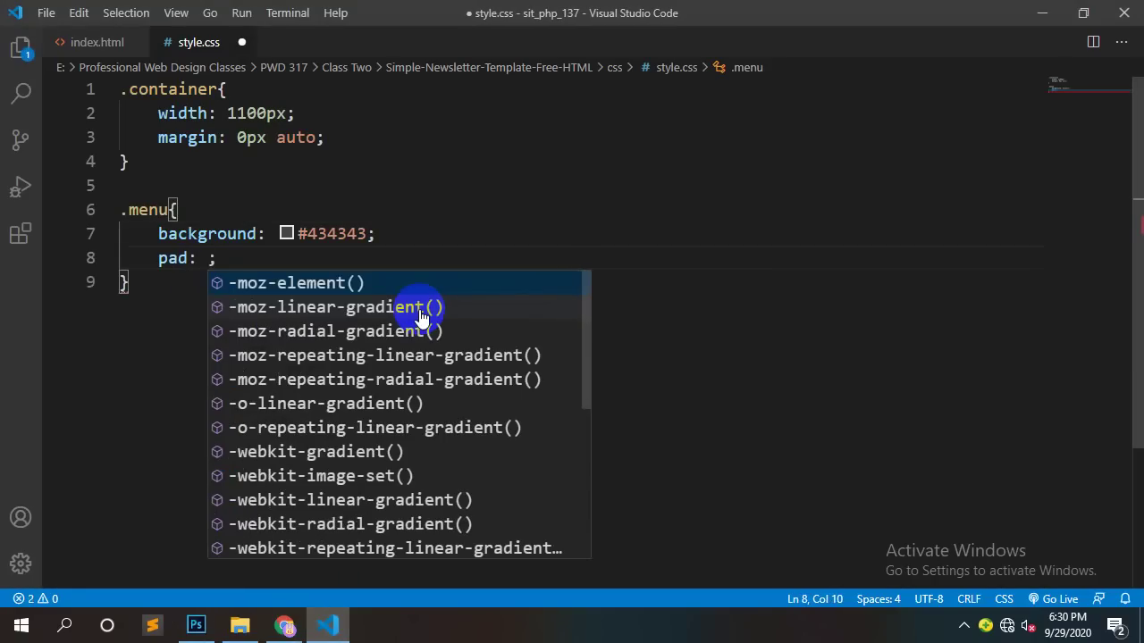
key(ctrl+z)
text(d)
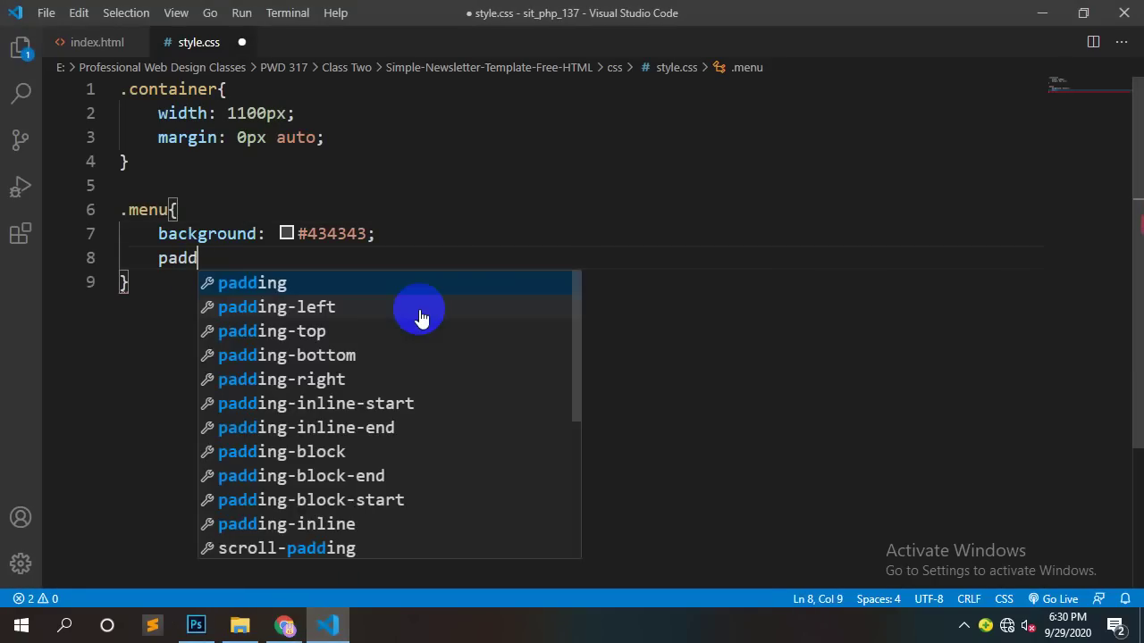
key(Return)
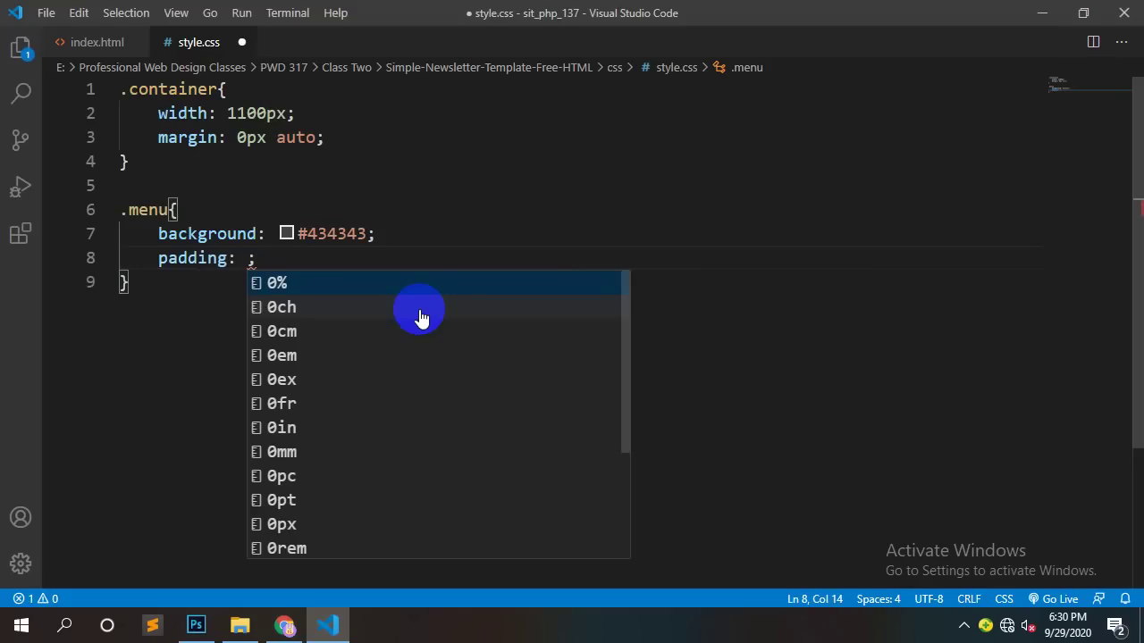
text(40px )
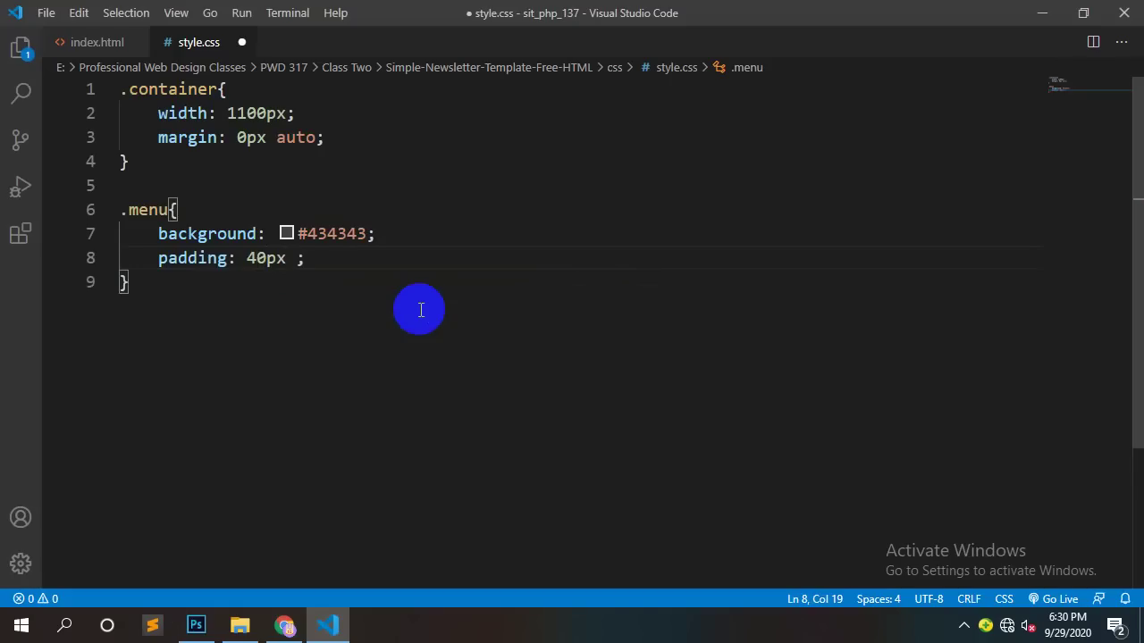
text(0px)
key(ctrl+s)
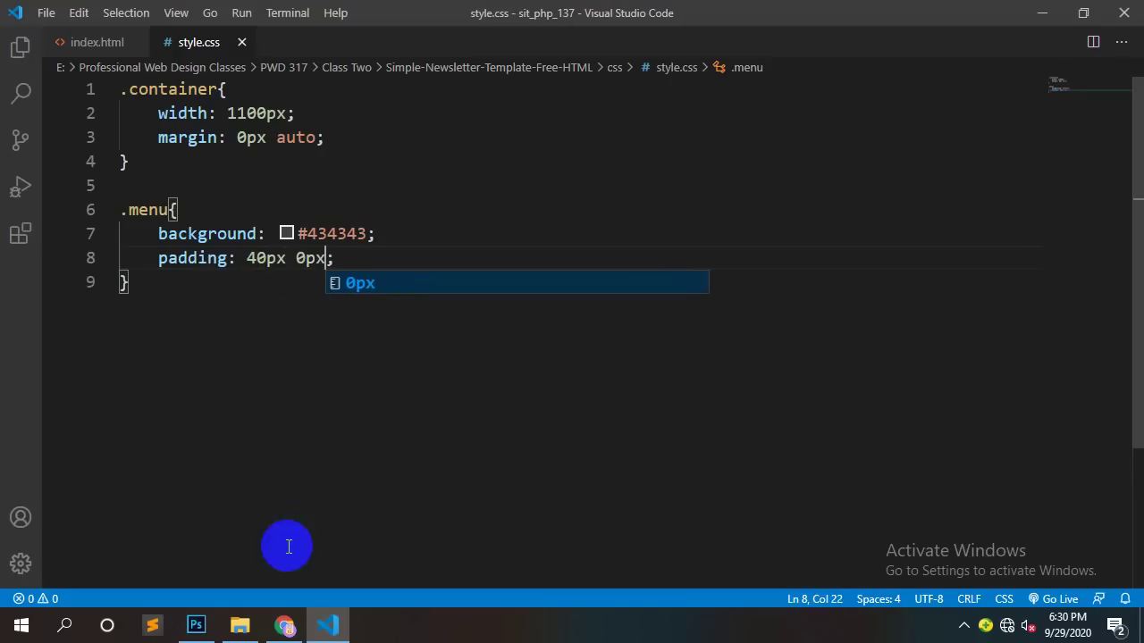
Step: Open the page from the Simple-Newsletter-Template-Free-HTML folder in Chrome and close the spare New Tab
click(240, 624)
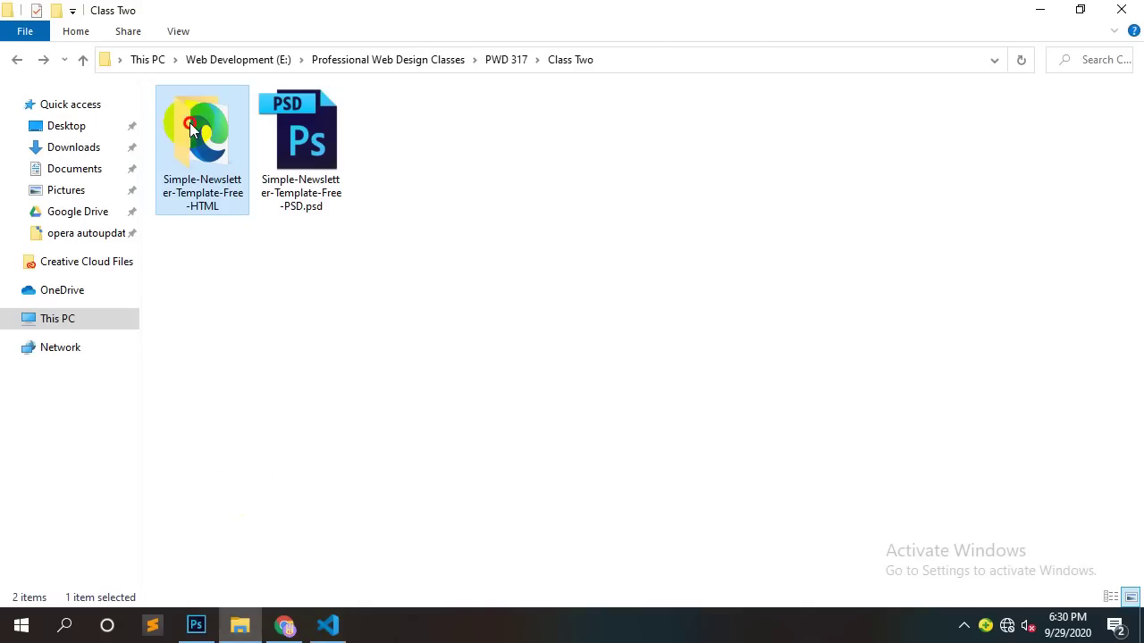
double_click(189, 127)
drag(166, 155, 309, 15)
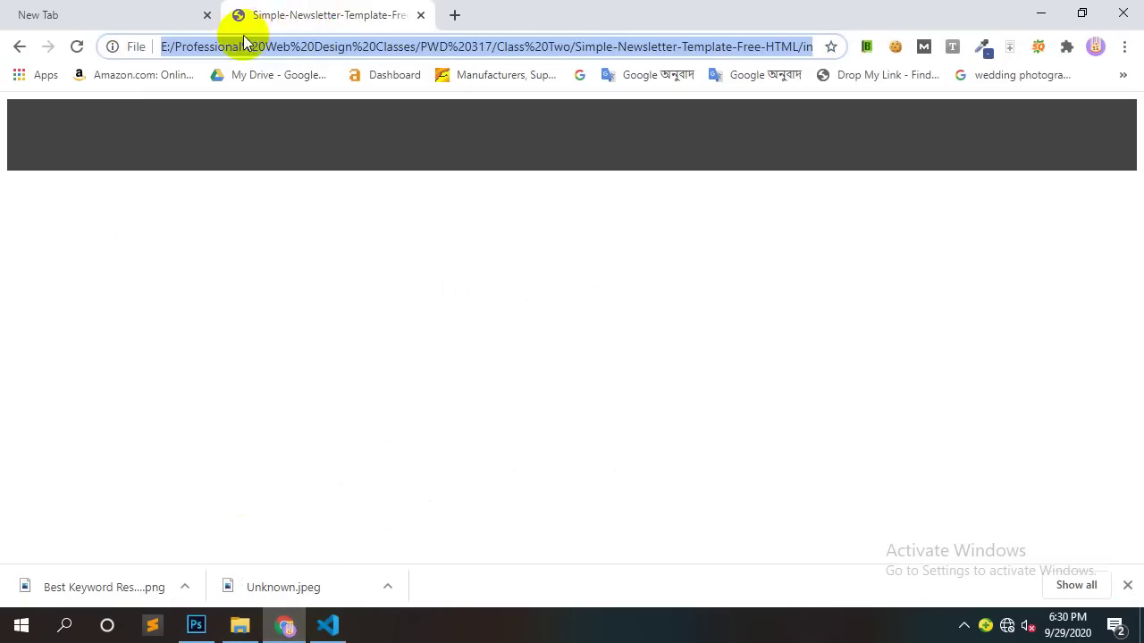
click(207, 14)
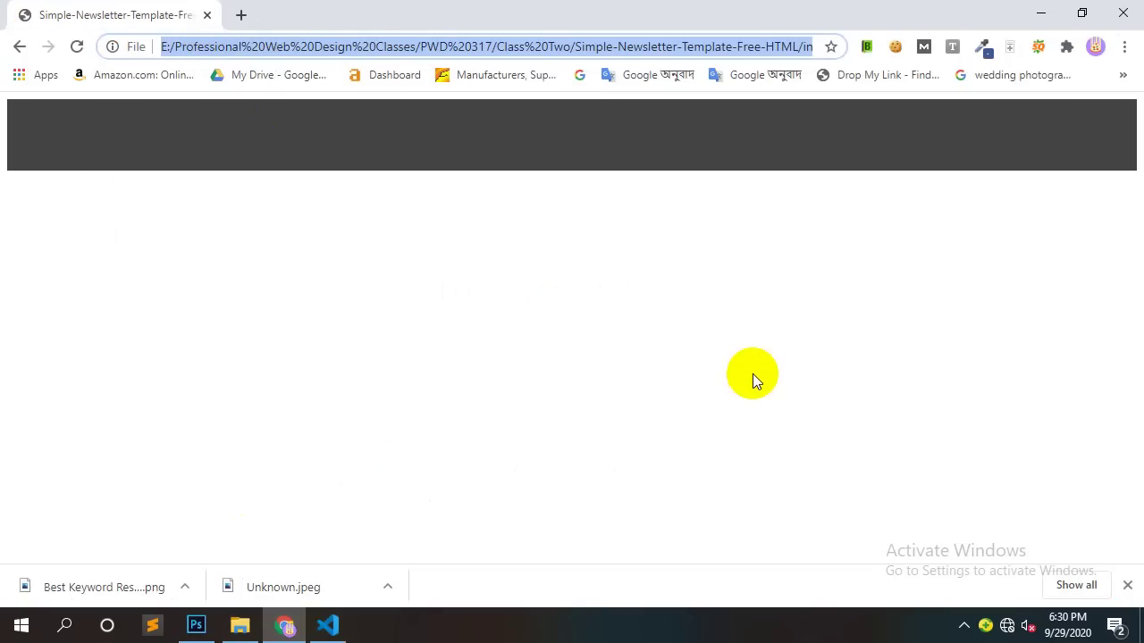
click(753, 373)
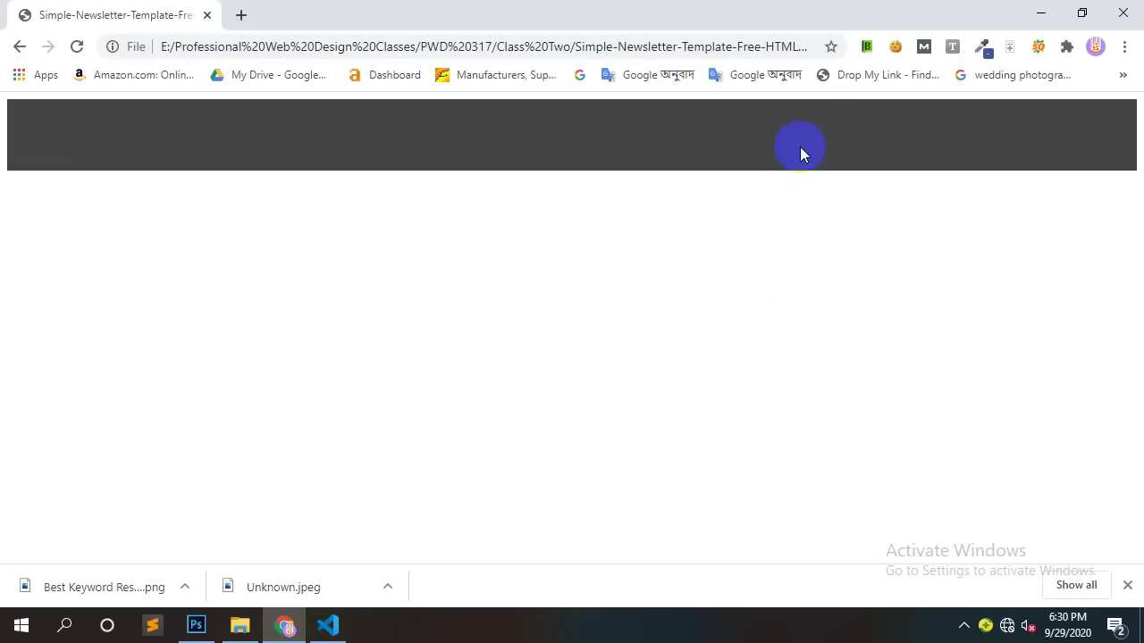
Step: Return to Visual Studio Code and open an indented blank line inside the container div in index.html
click(327, 625)
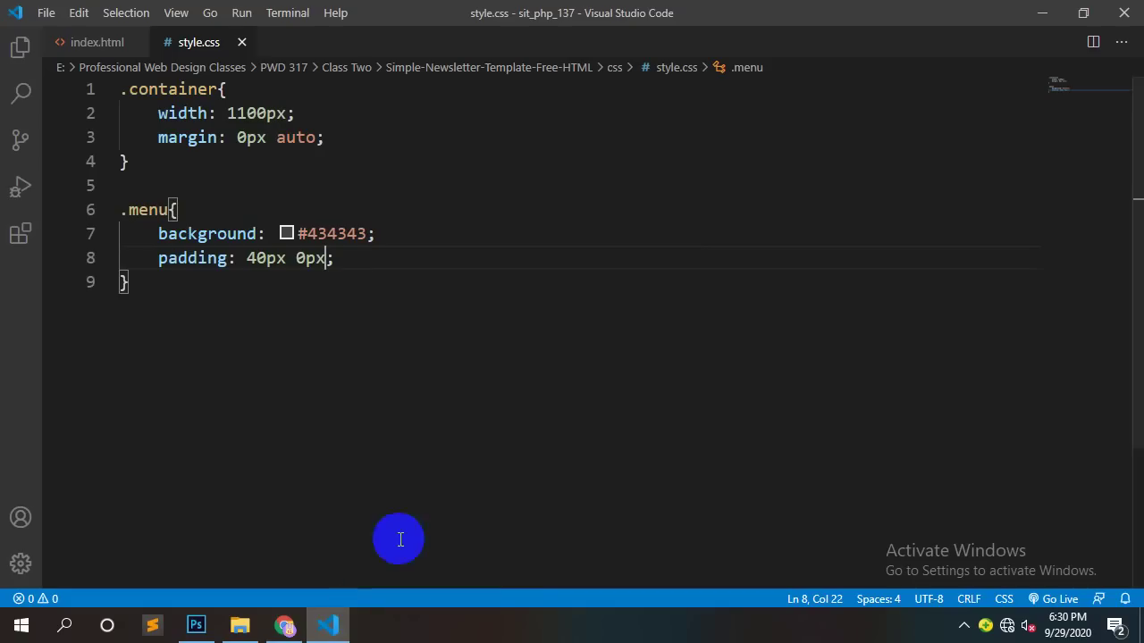
click(355, 292)
click(100, 42)
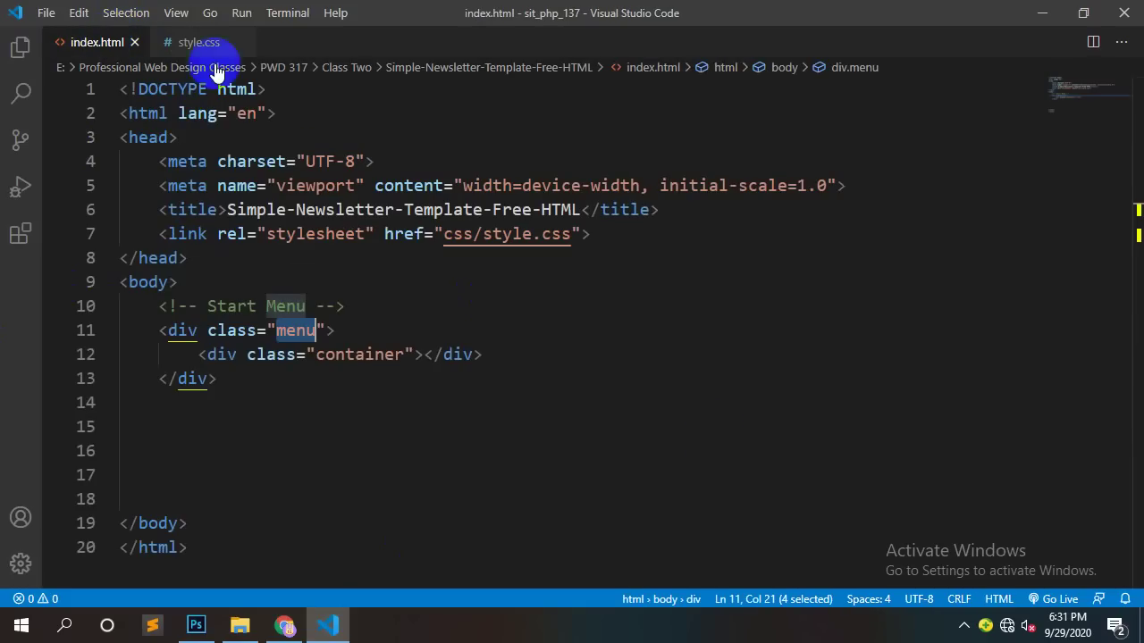
click(425, 354)
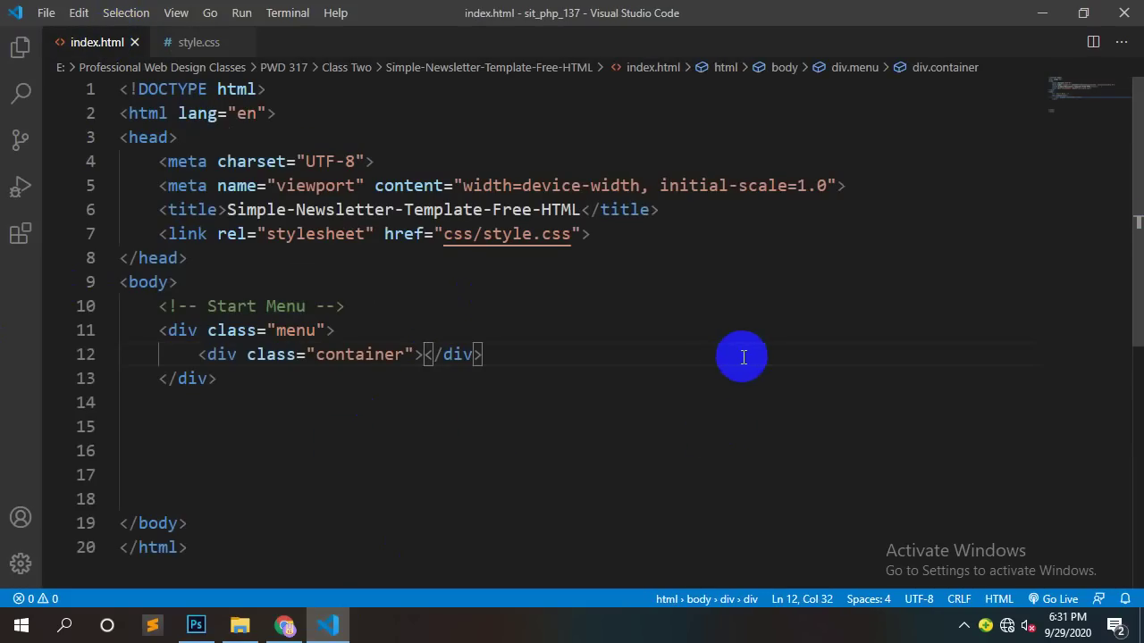
key(Return)
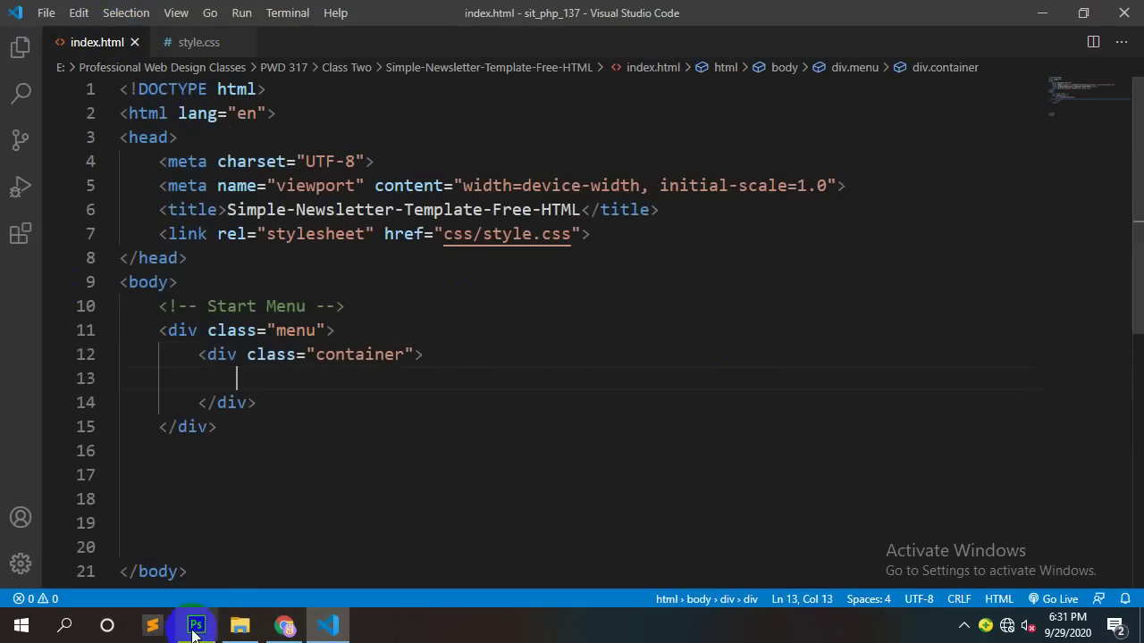
Step: Examine the header layout in Photoshop by marking the BLOG EMAIL logo and the Product, Services, Contact links with marquees, clearing the selections
click(195, 625)
scroll(274, 191, down, 3)
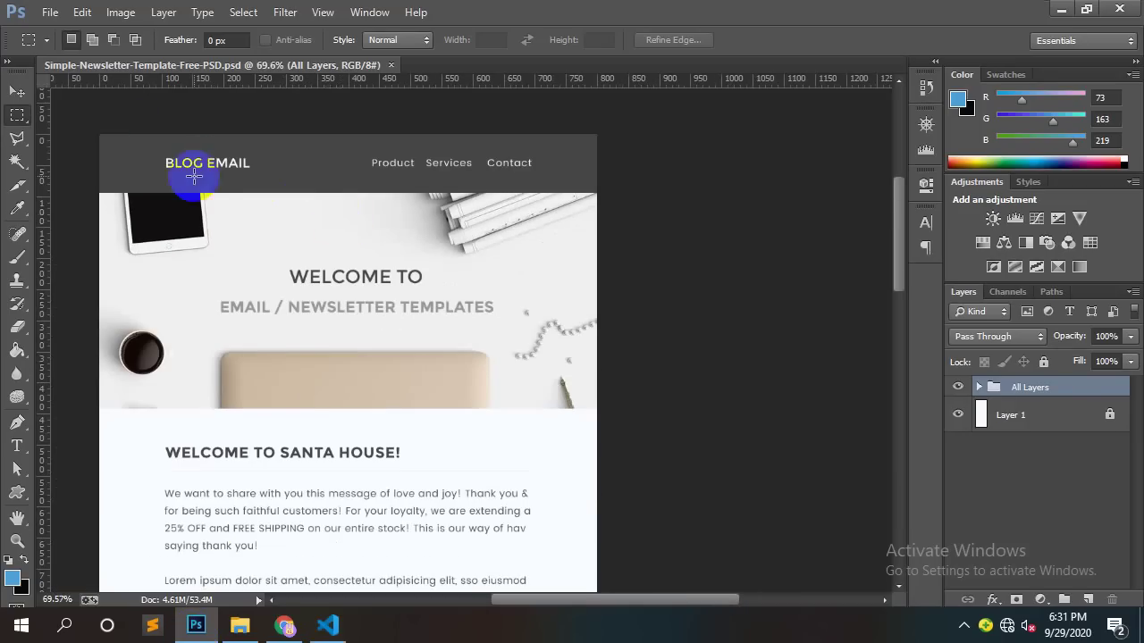
drag(161, 152, 250, 185)
drag(366, 152, 559, 186)
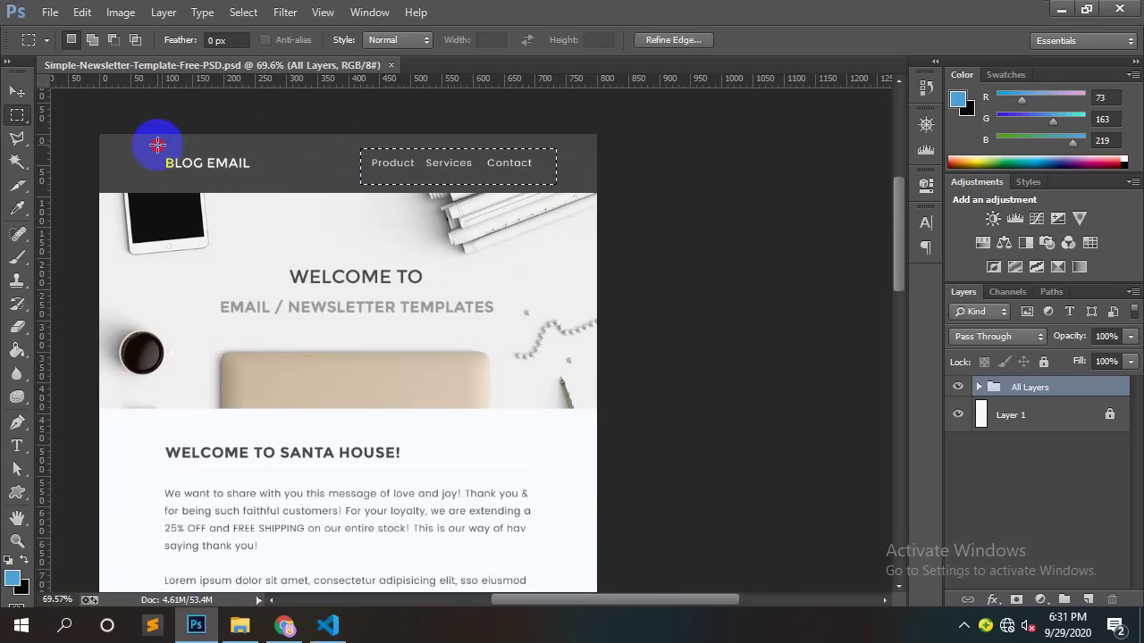
drag(158, 145, 260, 182)
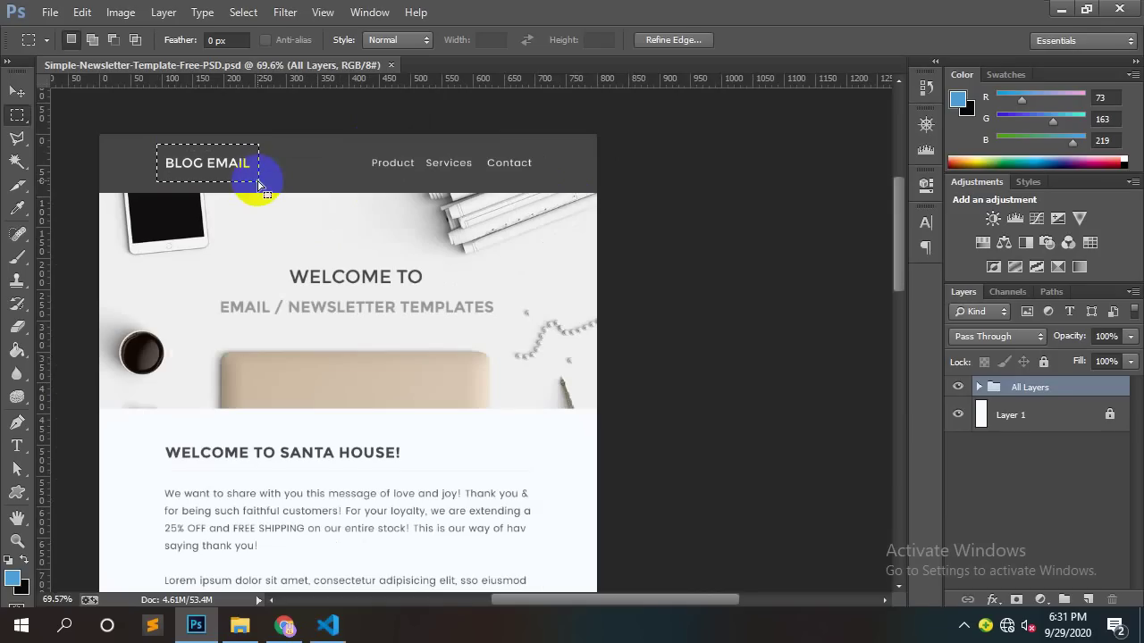
right_click(216, 160)
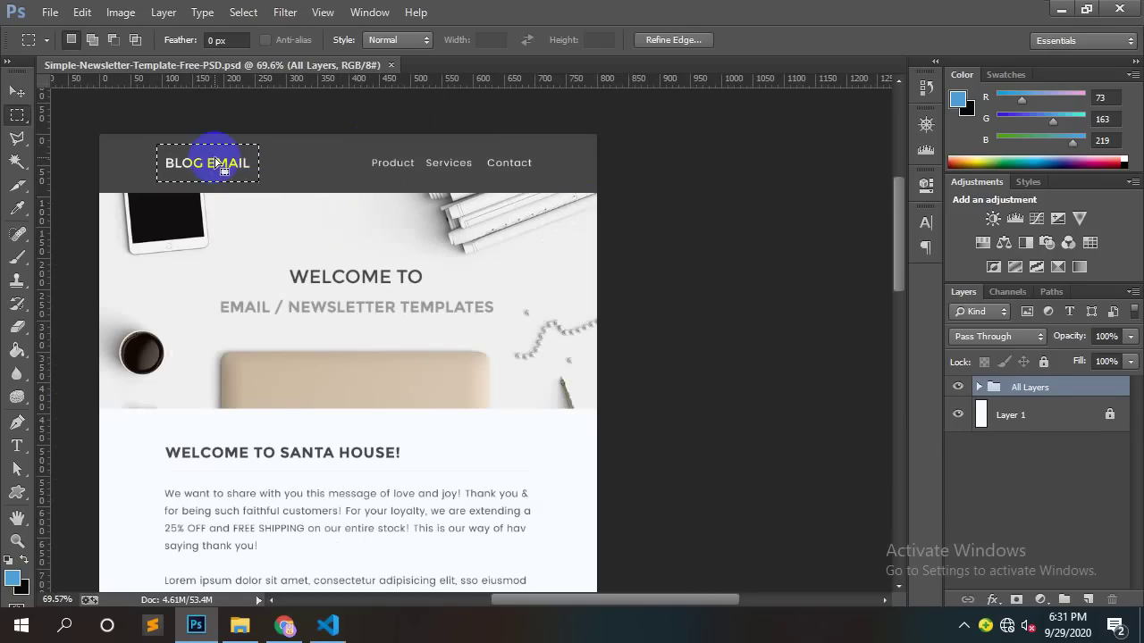
click(264, 170)
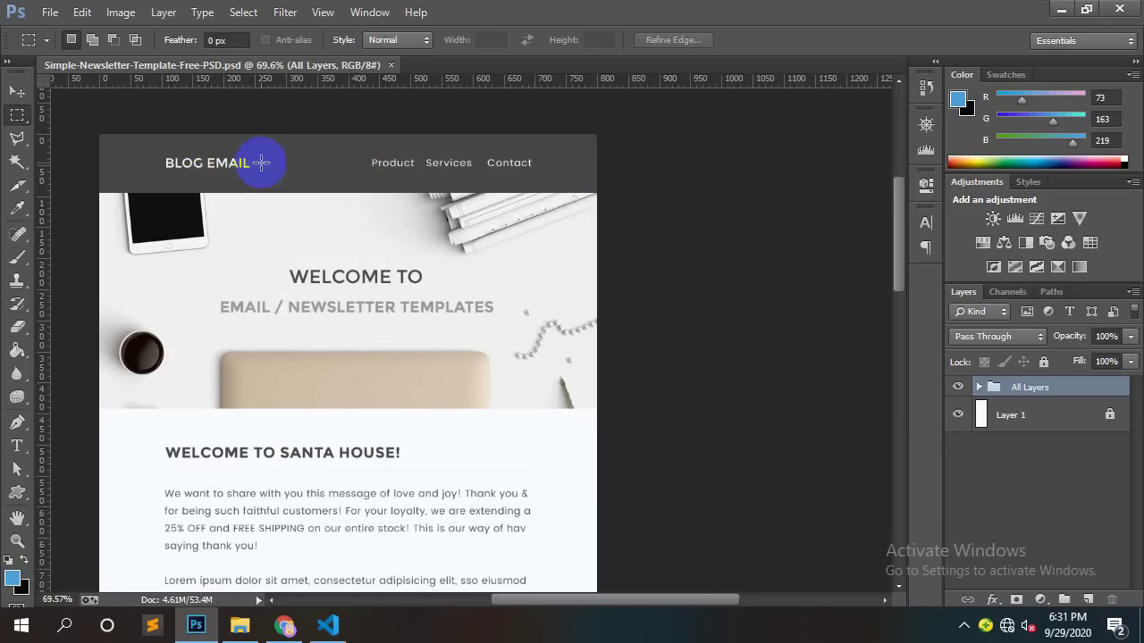
drag(154, 149, 277, 176)
right_click(260, 169)
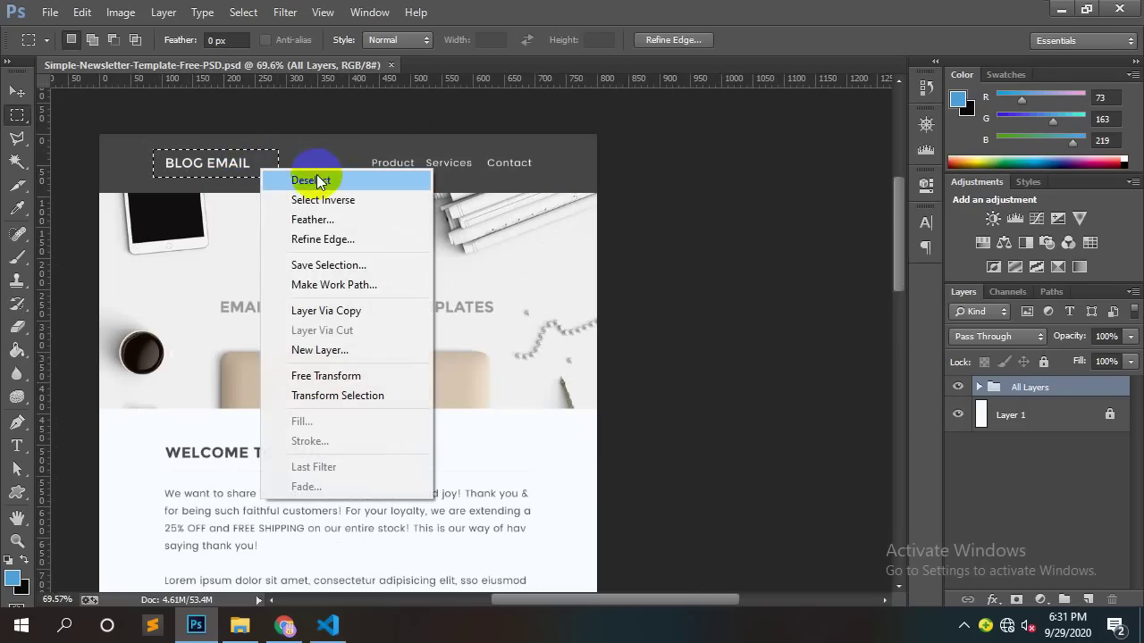
click(317, 182)
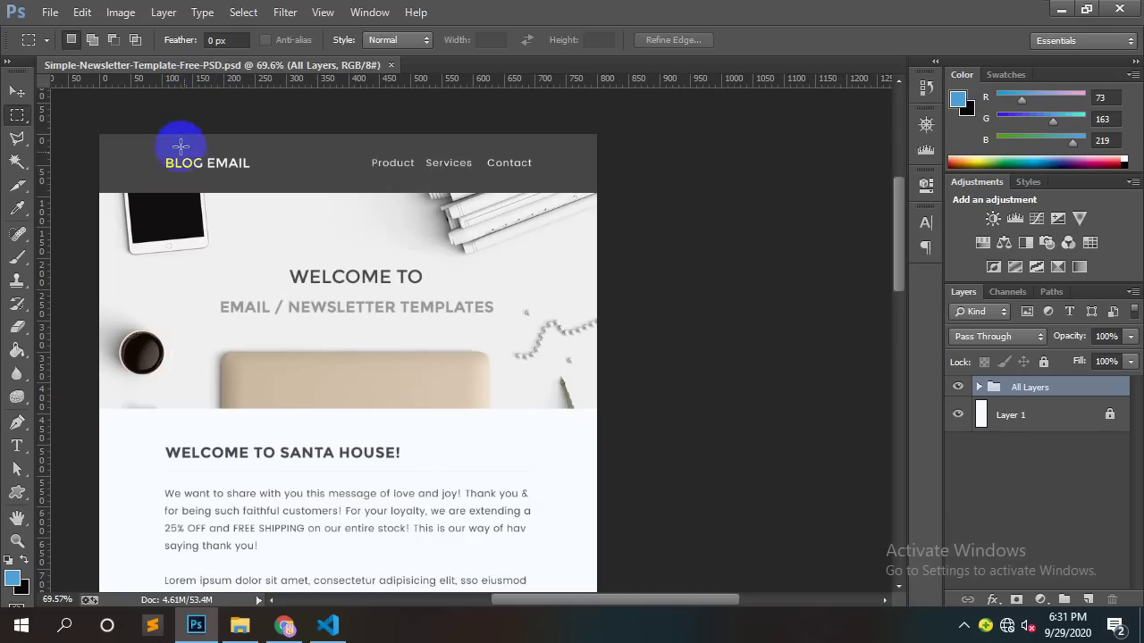
drag(367, 156, 531, 174)
right_click(519, 173)
click(545, 182)
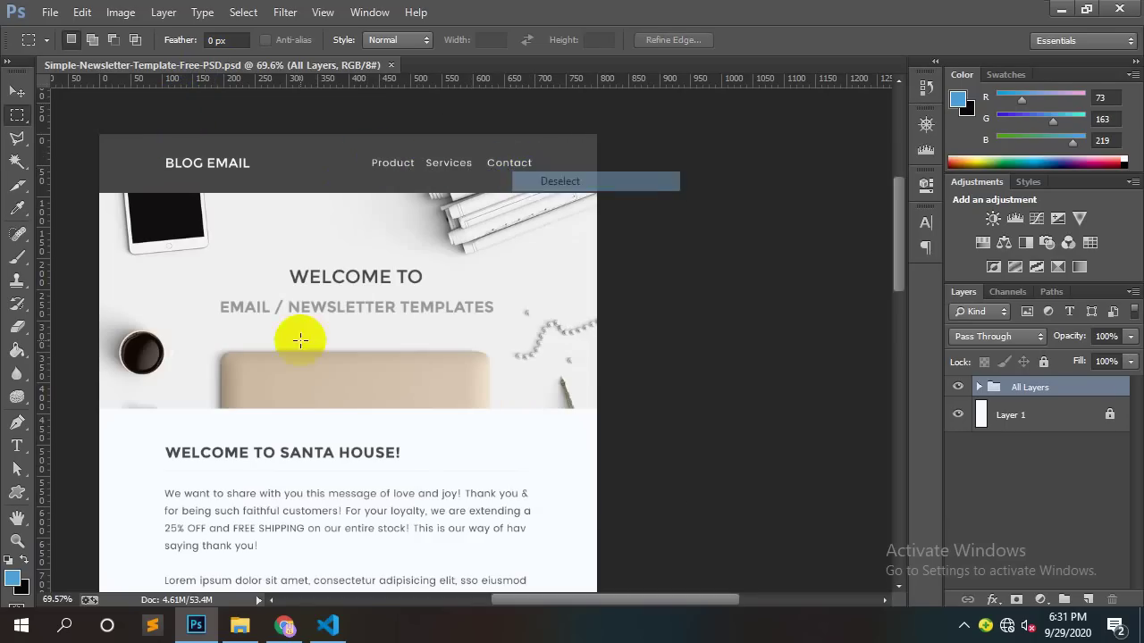
Step: Back in Visual Studio Code, add a div with class logo inside the container div and duplicate its line below
click(328, 626)
text(.logo)
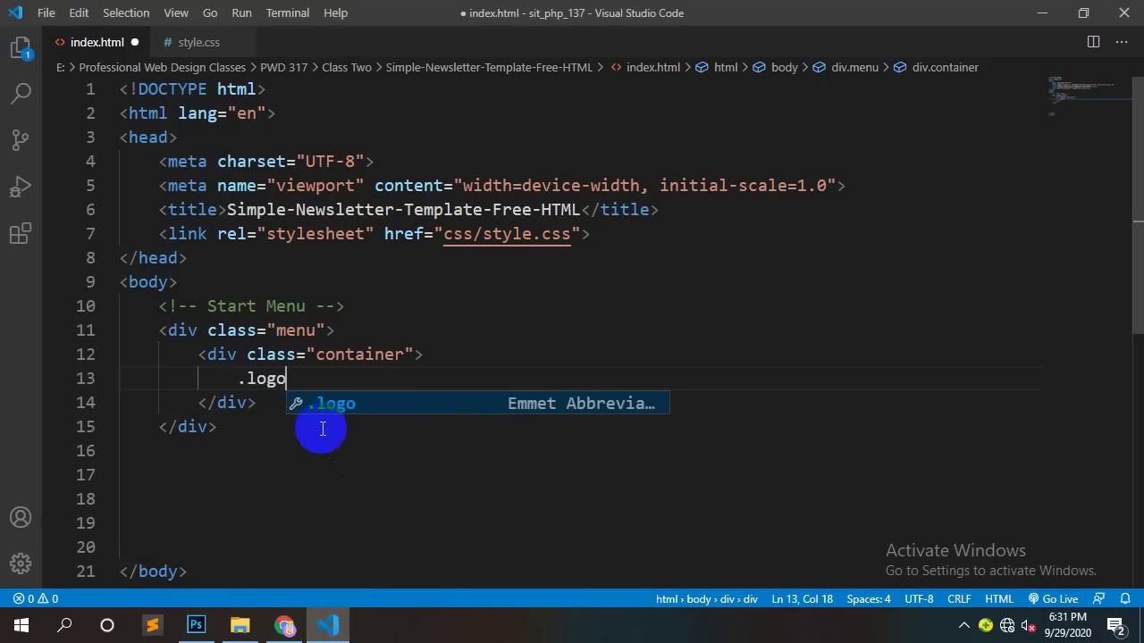
key(Tab)
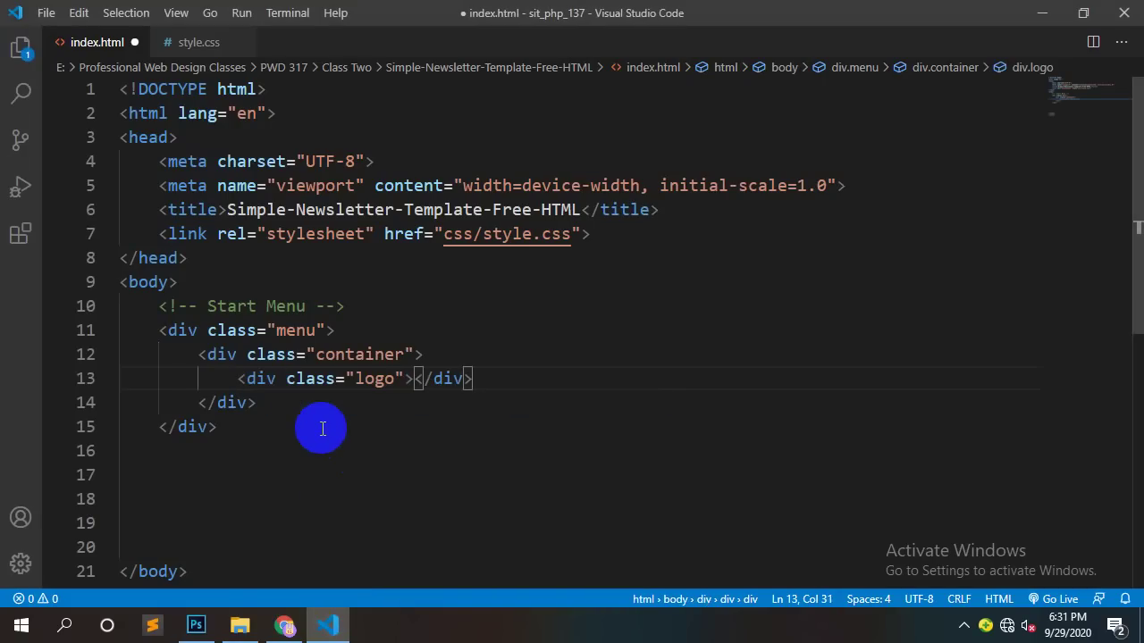
key(shift+alt+Down)
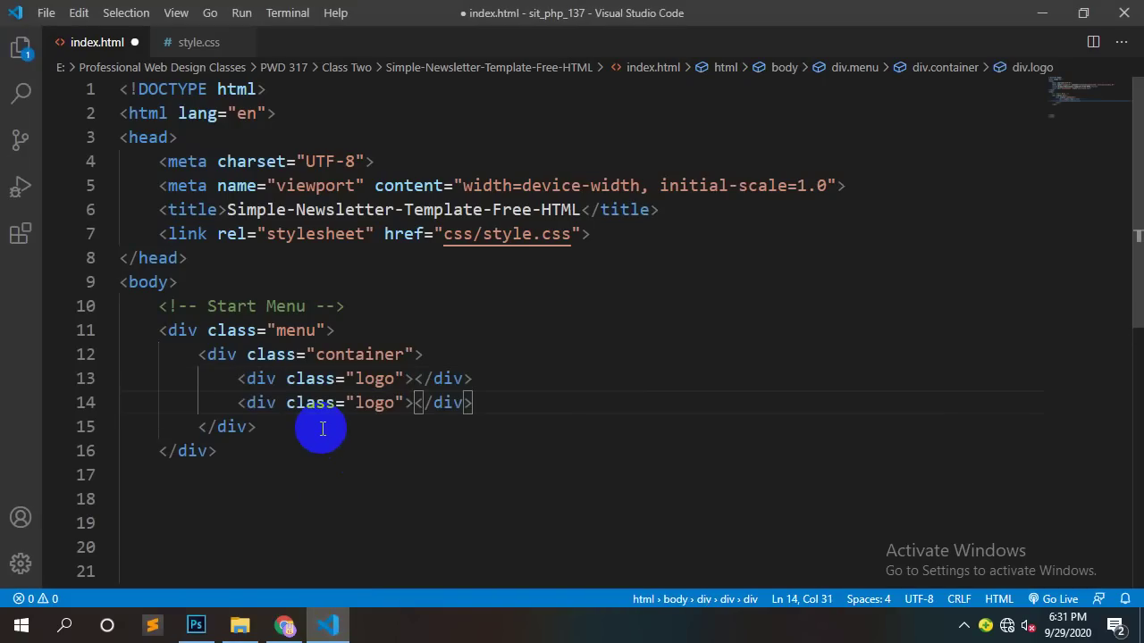
Step: Change the class of the second div inside the container to navbar and save index.html
double_click(376, 407)
text(nab)
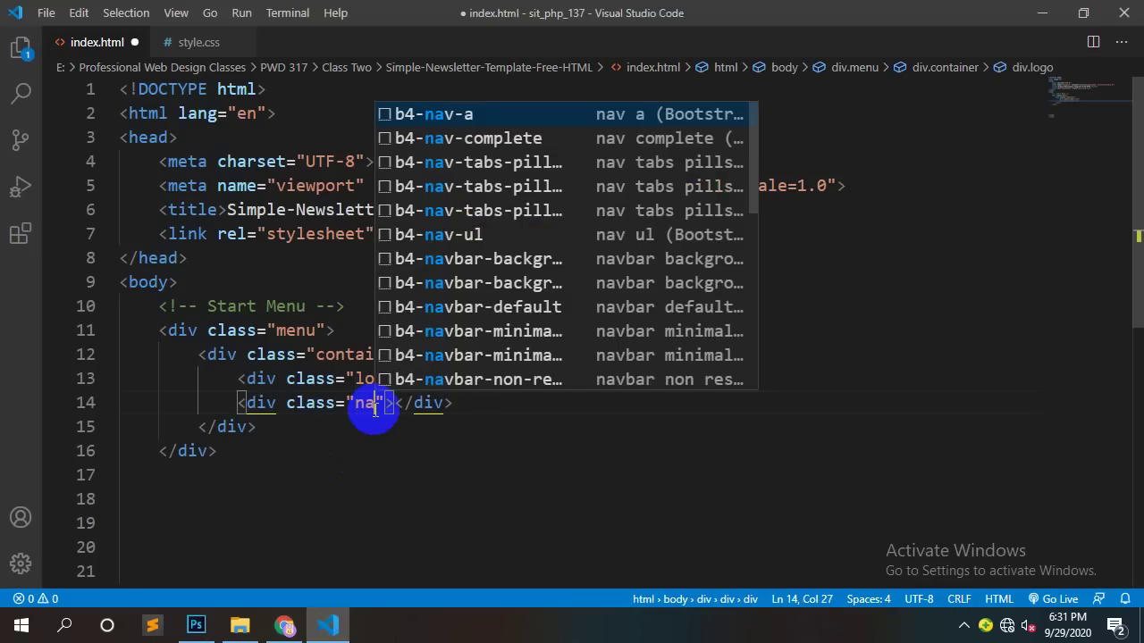
key(BackSpace)
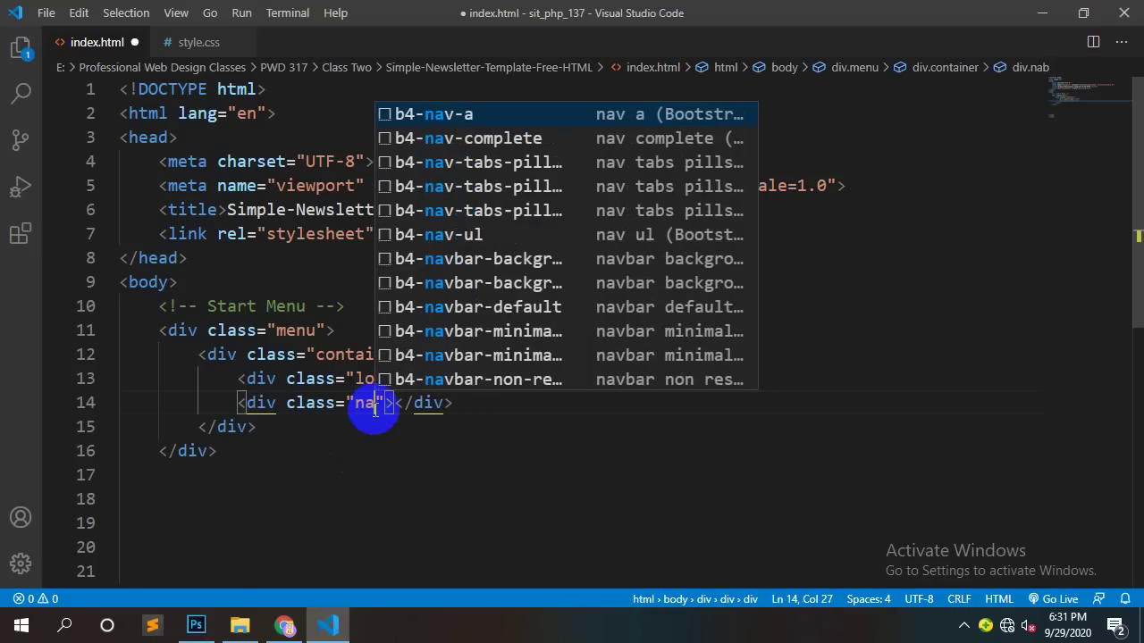
text(vbar)
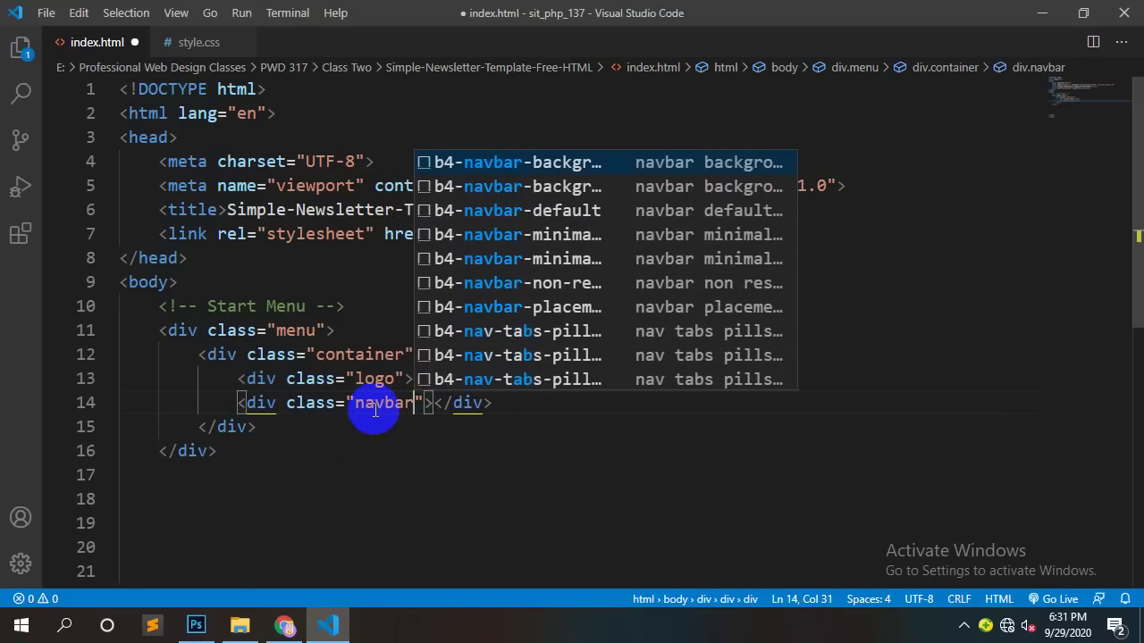
key(ctrl+s)
click(492, 445)
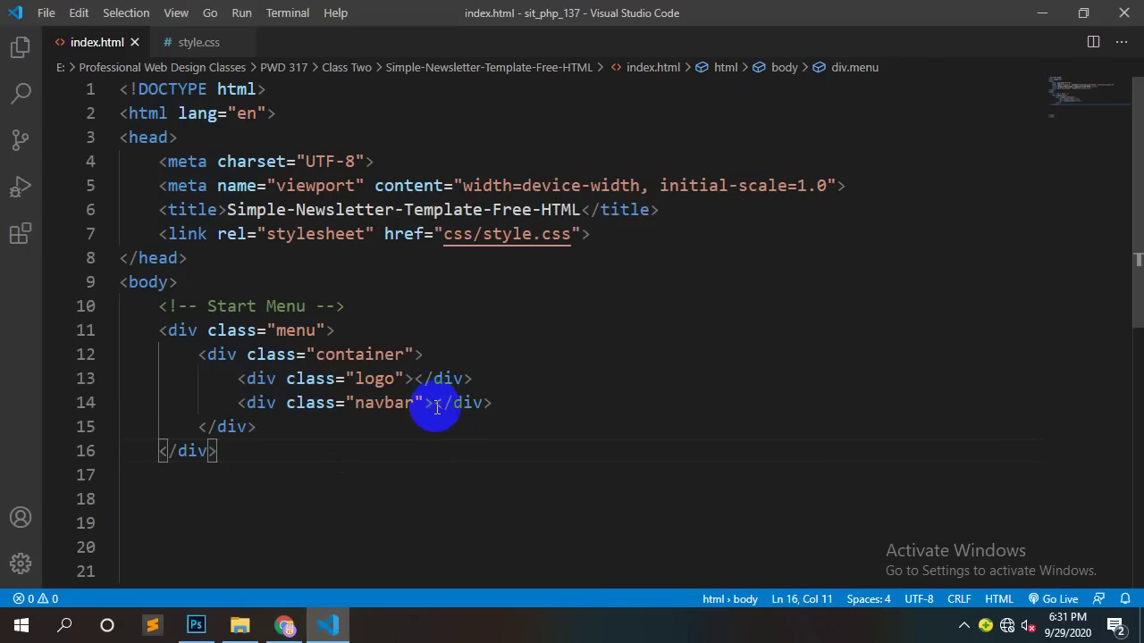
Step: Open up the logo div onto its own lines and insert a link with an empty href inside it
click(415, 379)
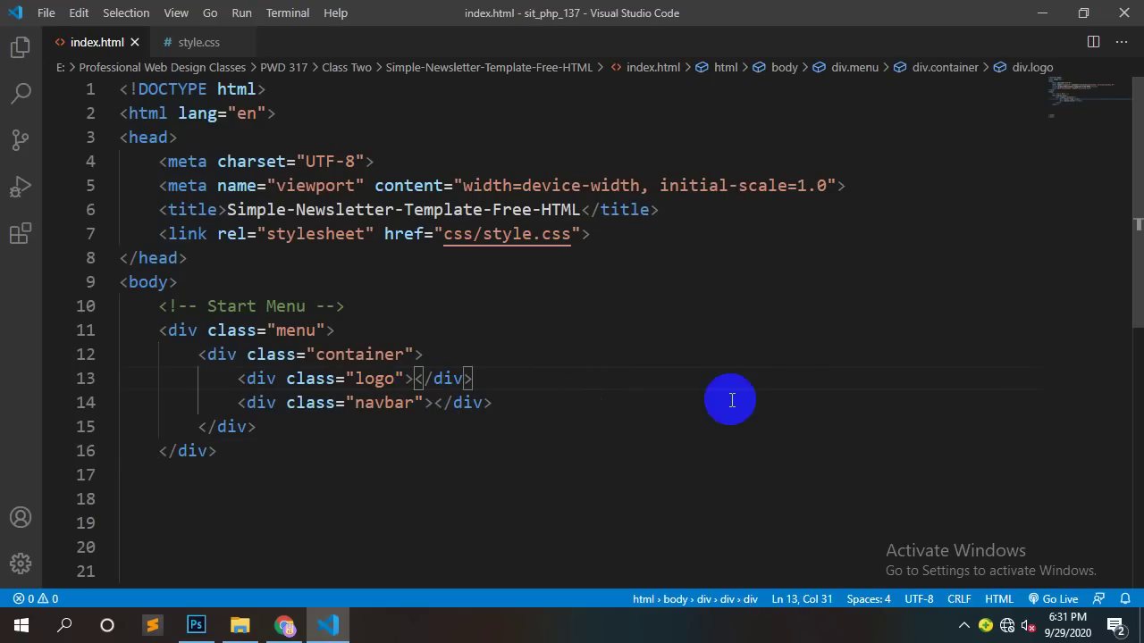
key(Return)
text(im)
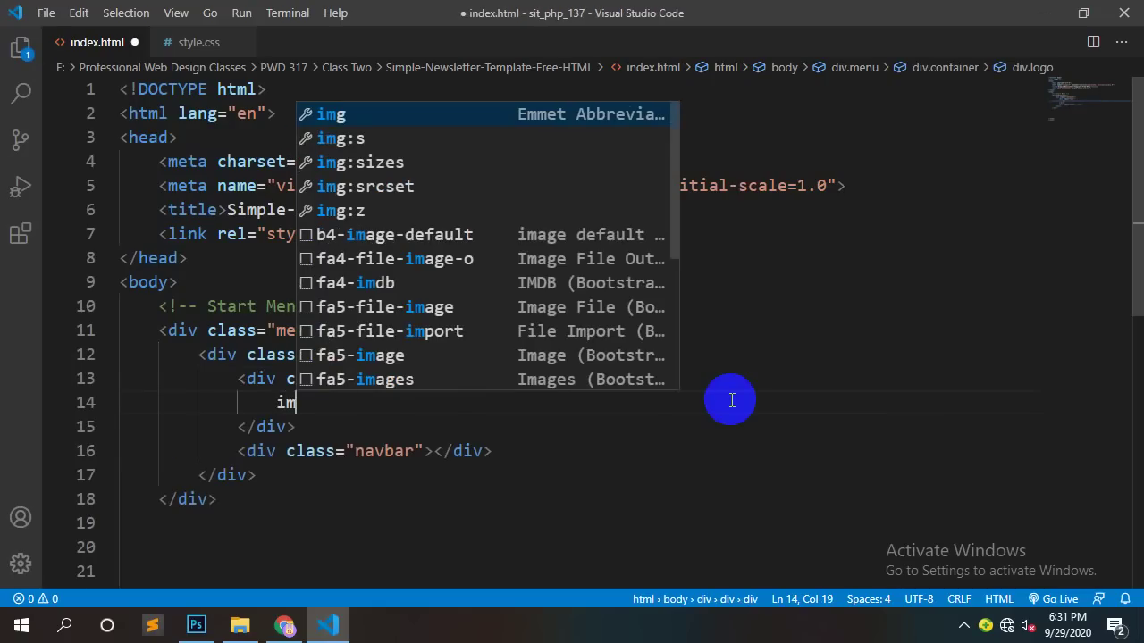
key(BackSpace)
key(BackSpace)
key(BackSpace)
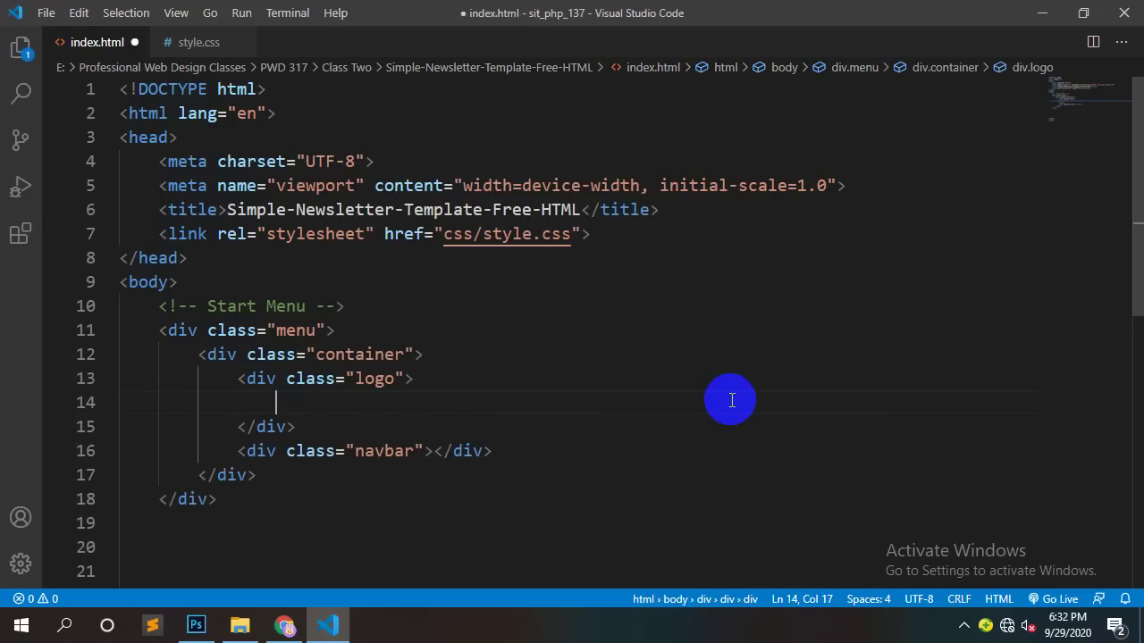
text(a)
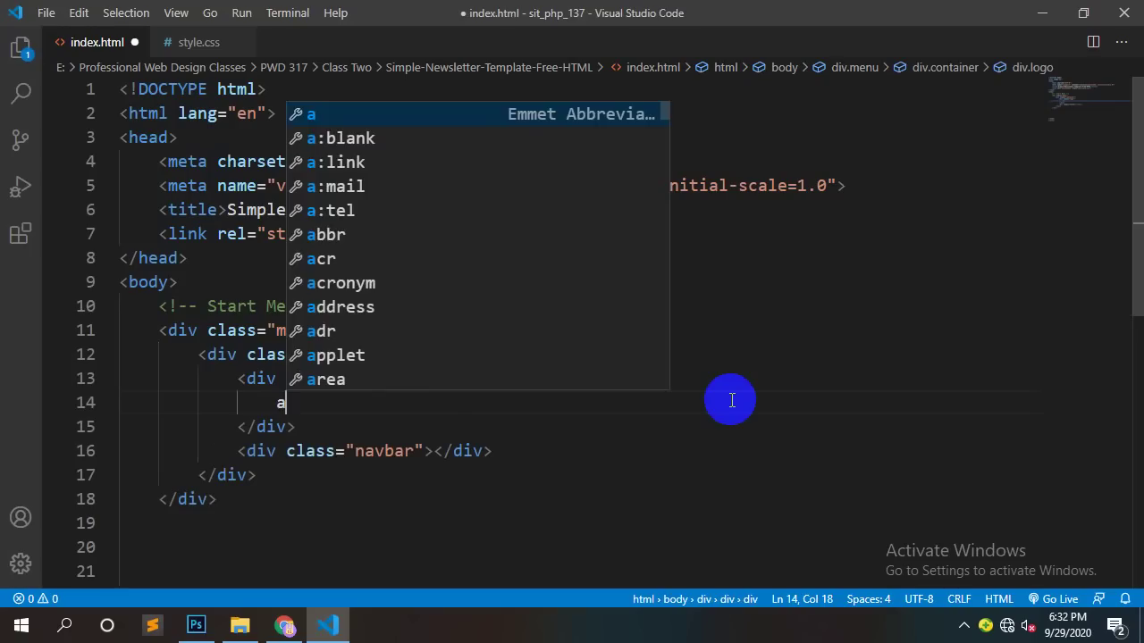
key(Tab)
key(Right)
key(Right)
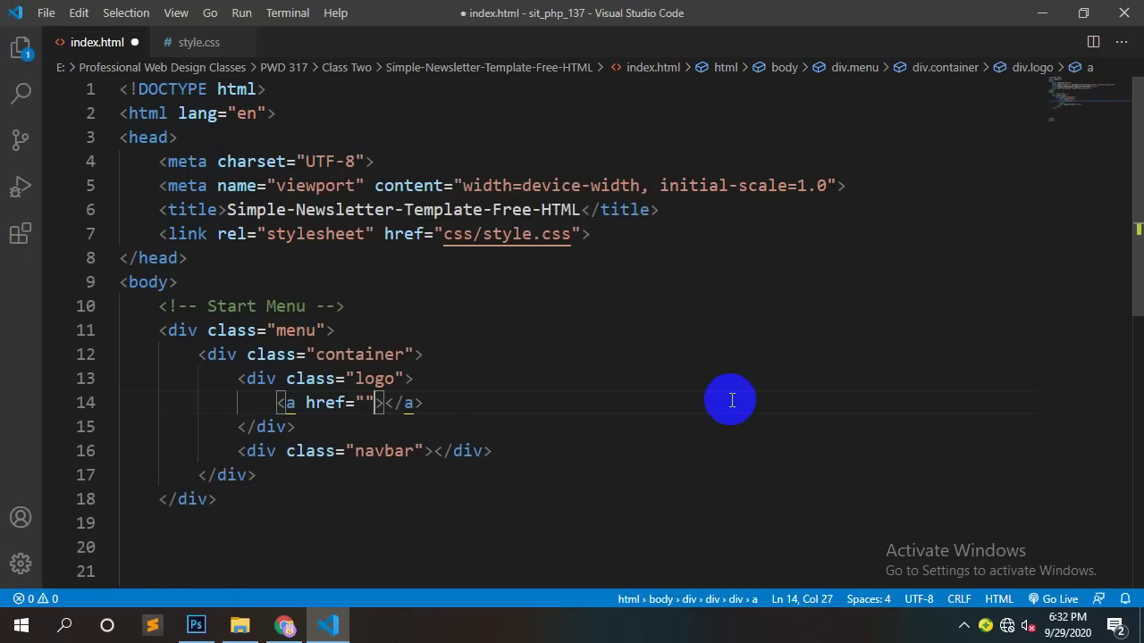
Step: Nest an img element with empty src and alt attributes inside the logo link and save the file
text(img)
key(Tab)
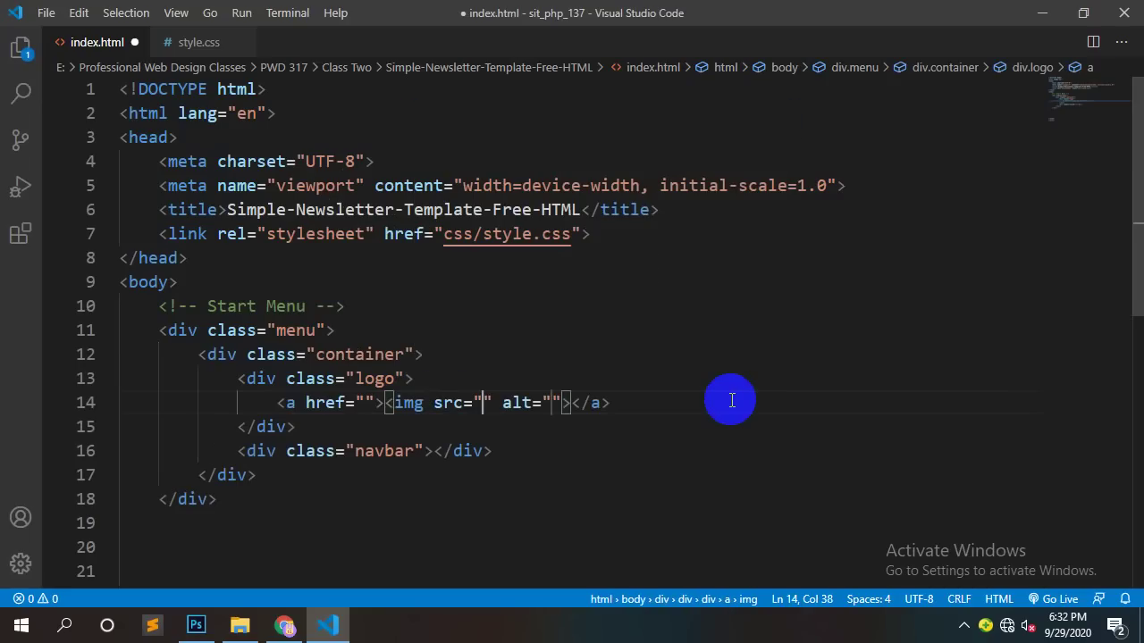
key(ctrl+s)
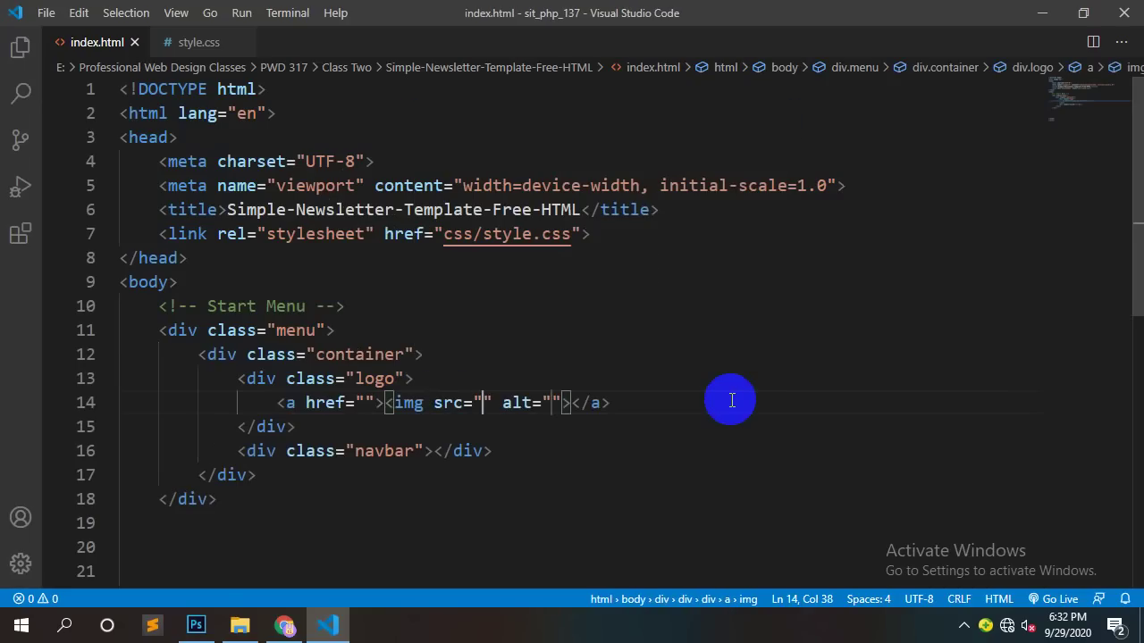
Step: Switch to Photoshop and activate the Move tool with Auto-Select enabled and set to Layer
click(196, 626)
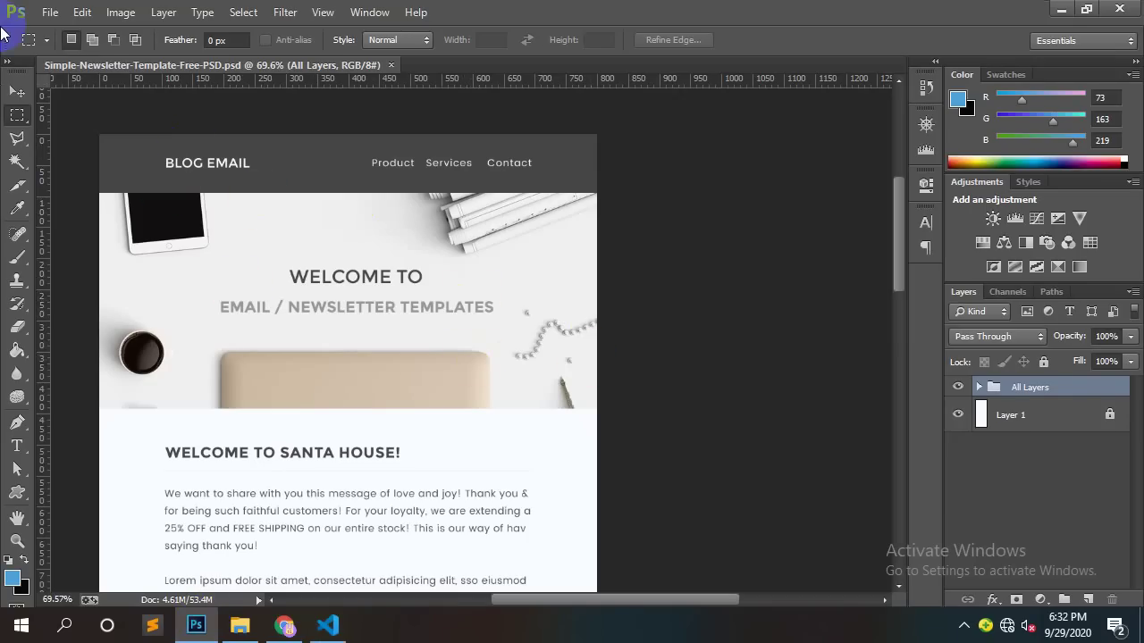
click(18, 97)
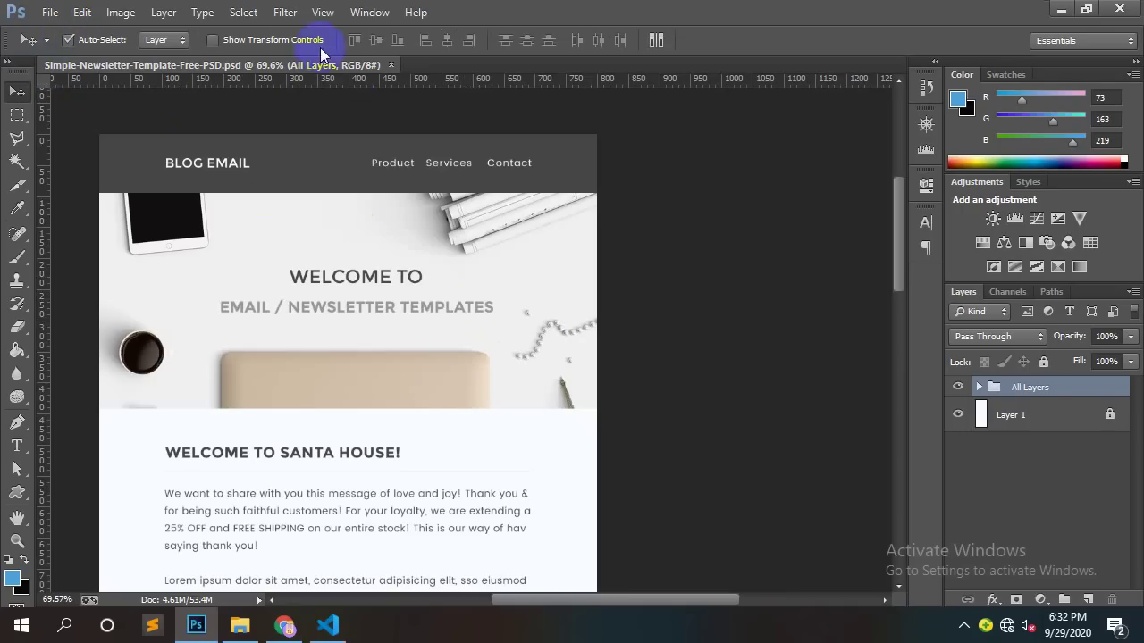
click(67, 39)
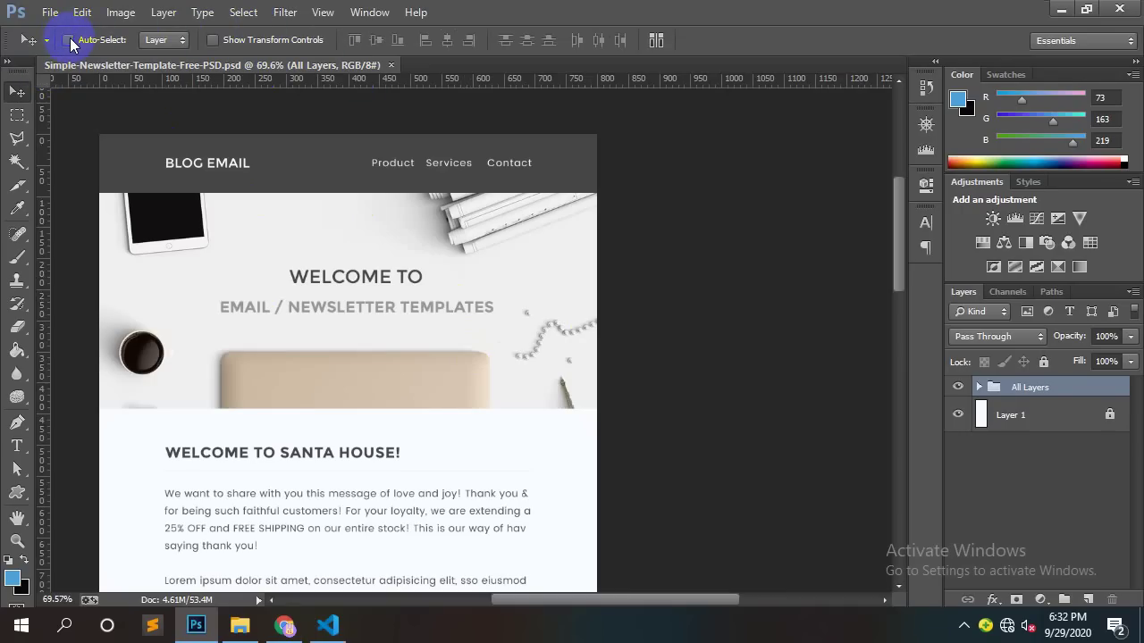
click(164, 39)
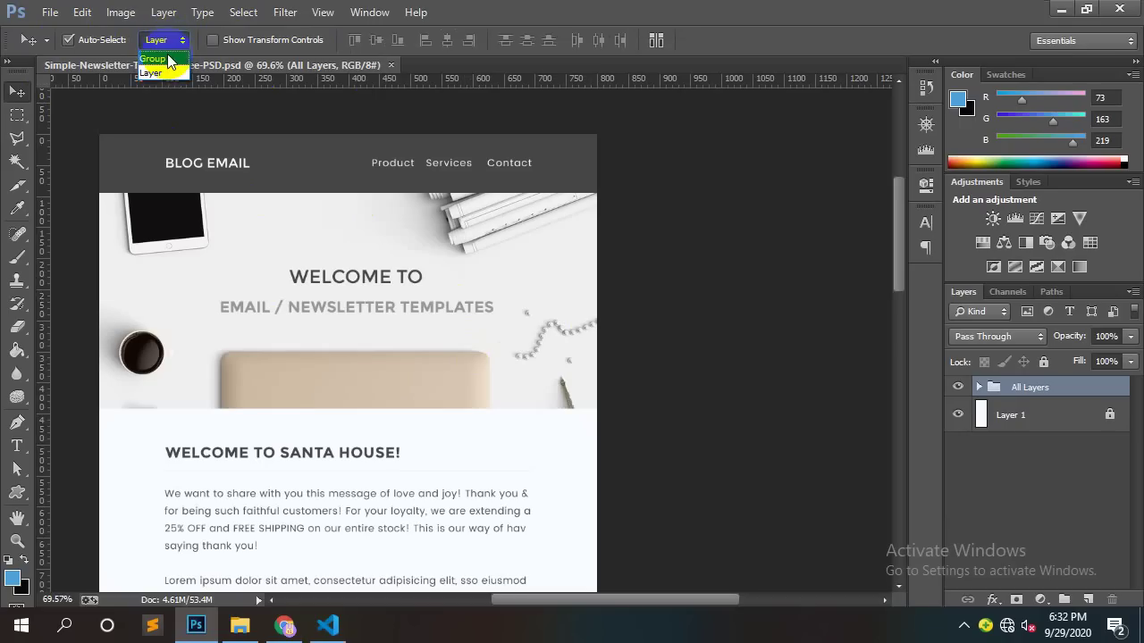
click(167, 57)
click(165, 40)
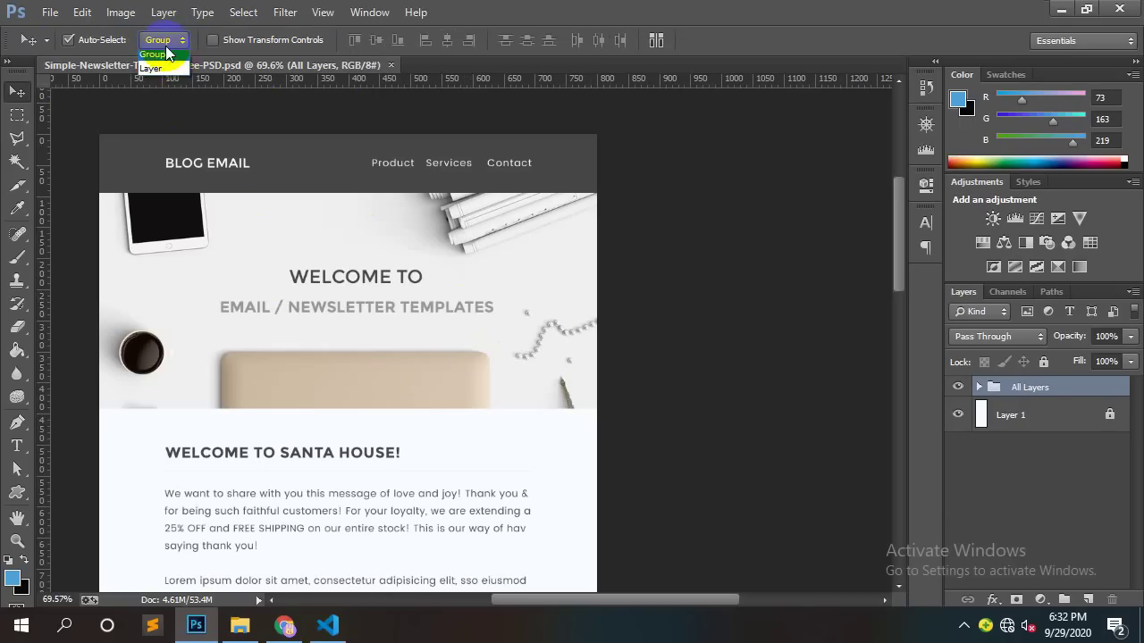
click(165, 73)
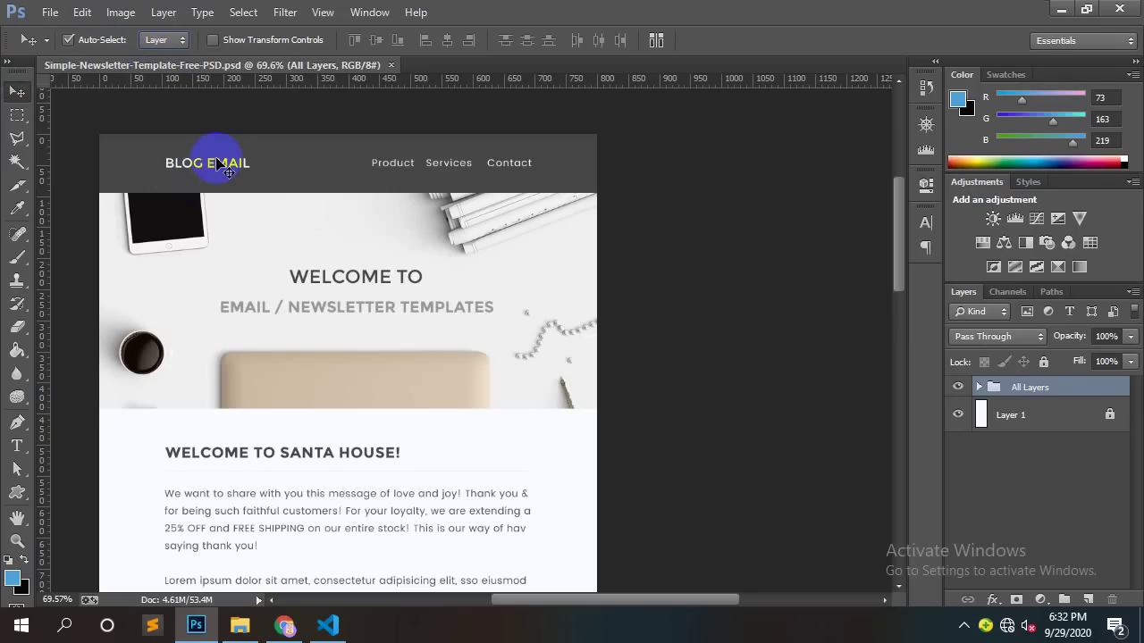
Step: Select the dark header background layer, Rectangle 1 copy 2, from the canvas and hide it
click(277, 185)
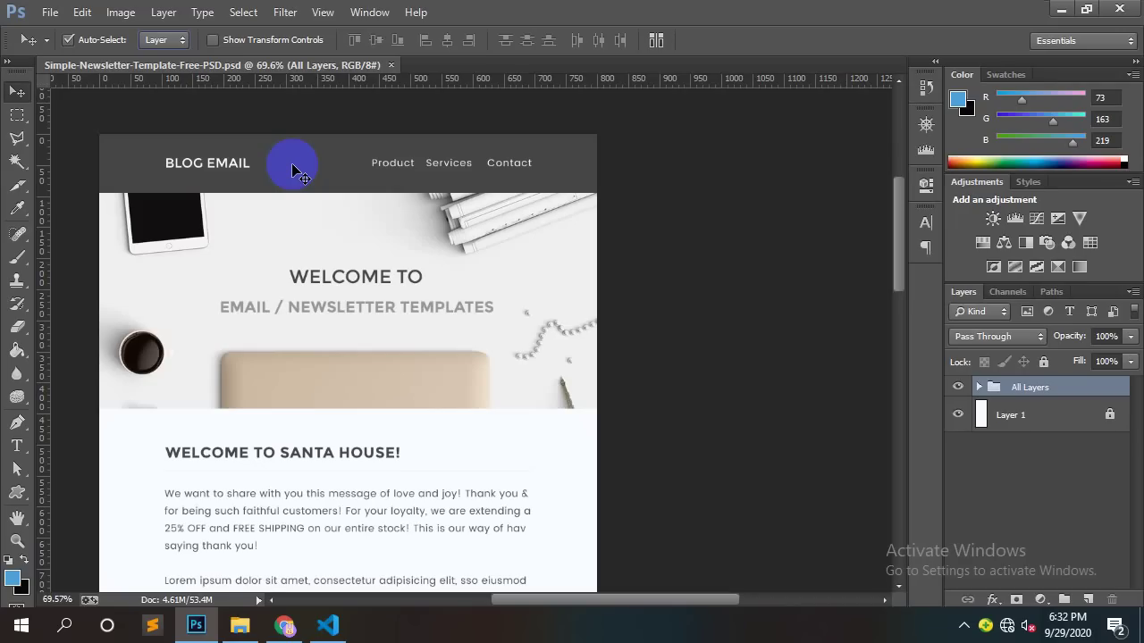
click(254, 195)
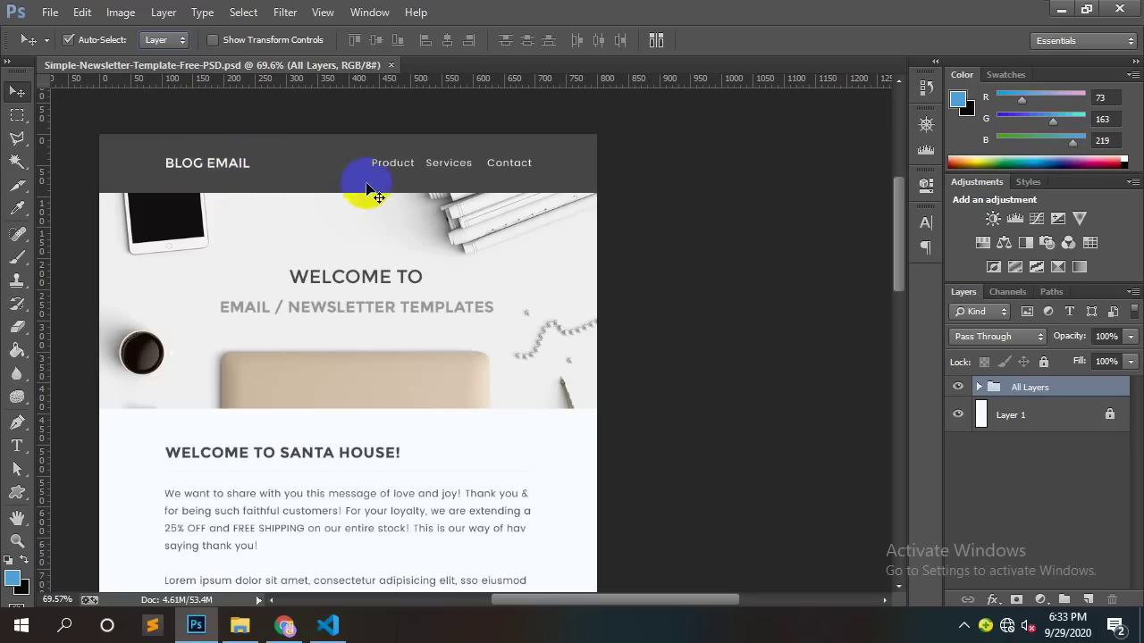
click(292, 221)
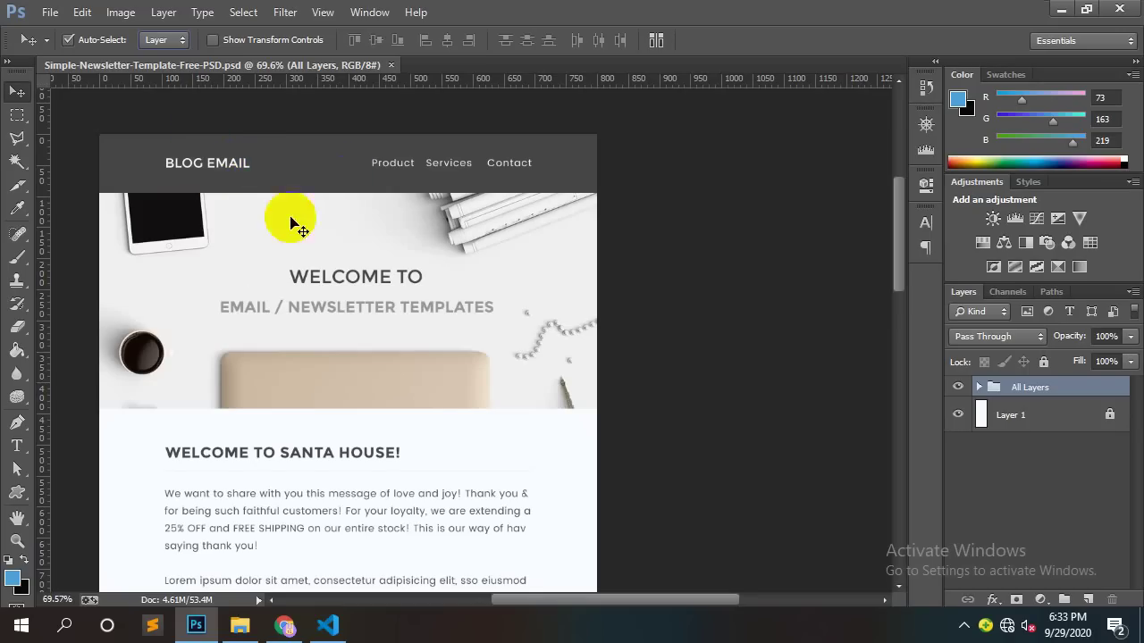
click(304, 171)
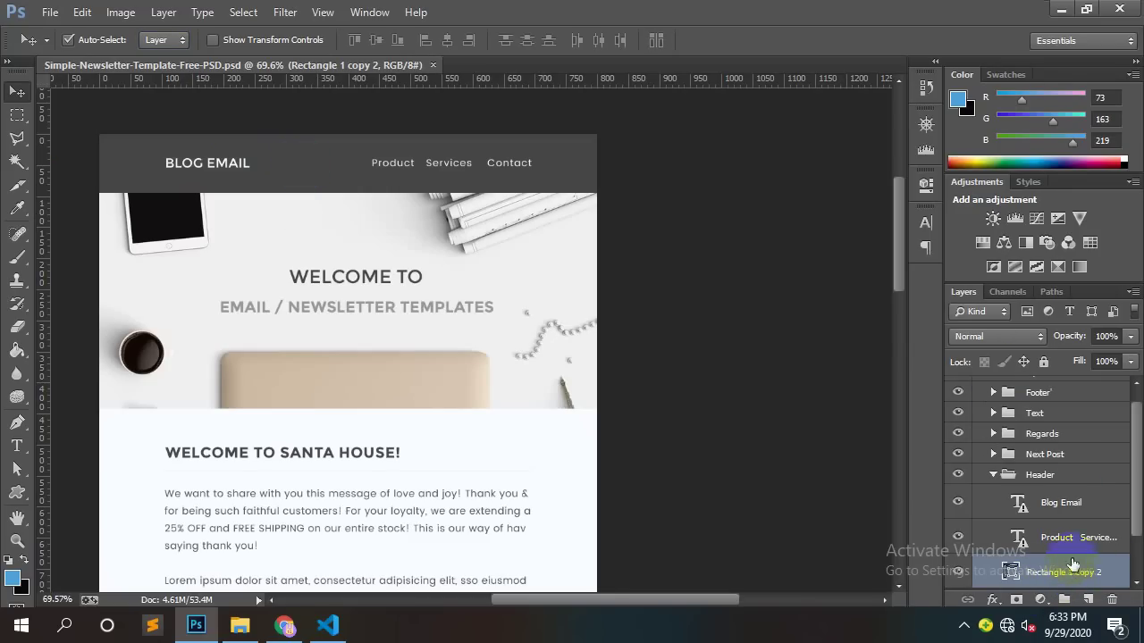
click(1037, 583)
click(958, 570)
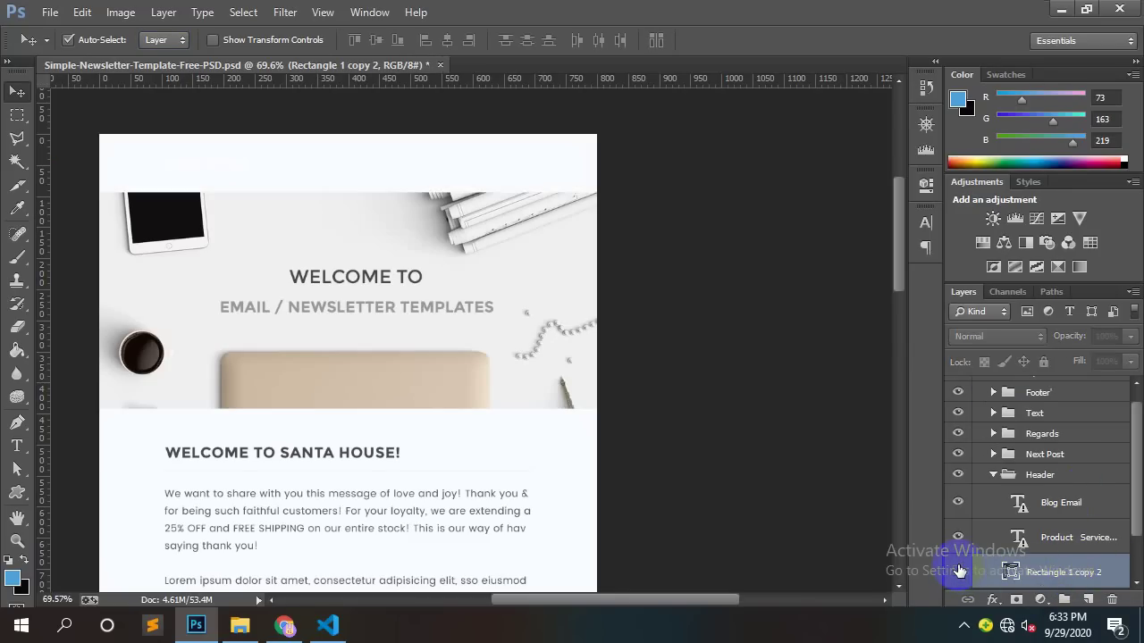
Step: Probe the layers of the header strip, the WELCOME TO SANTA HOUSE! heading and its paragraph, and hide the locked Layer 1 background
drag(309, 172, 292, 178)
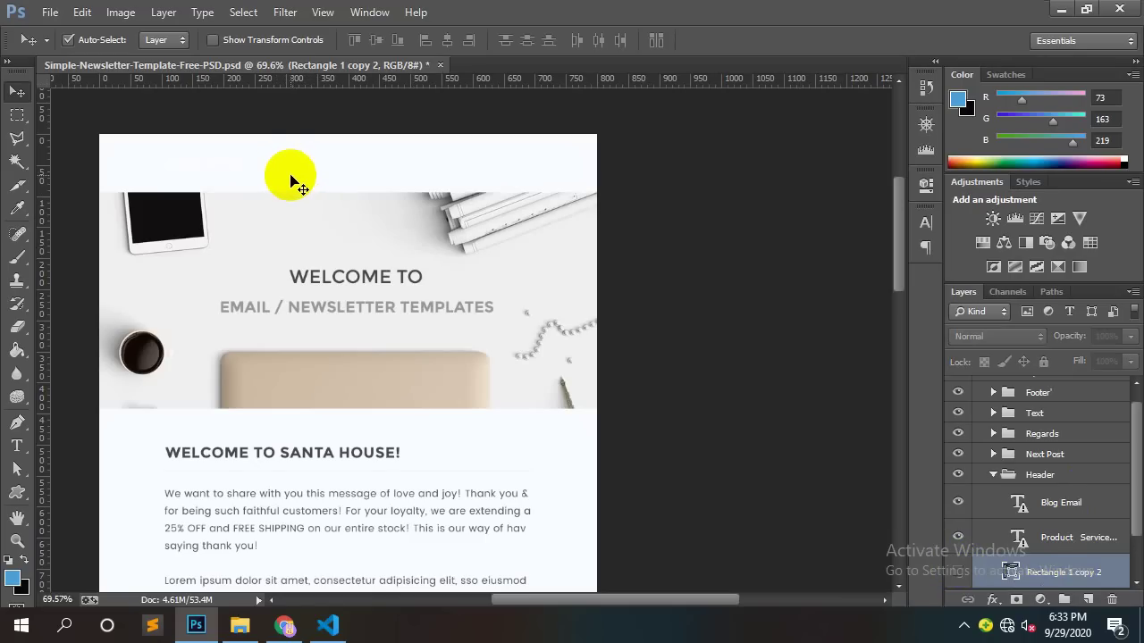
click(294, 179)
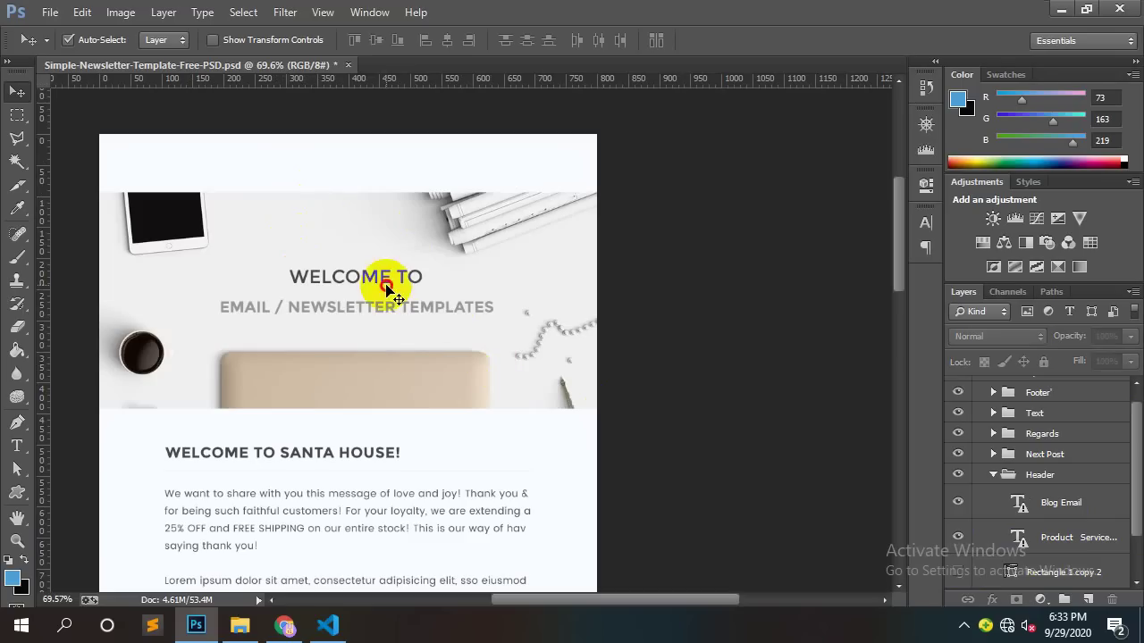
click(348, 449)
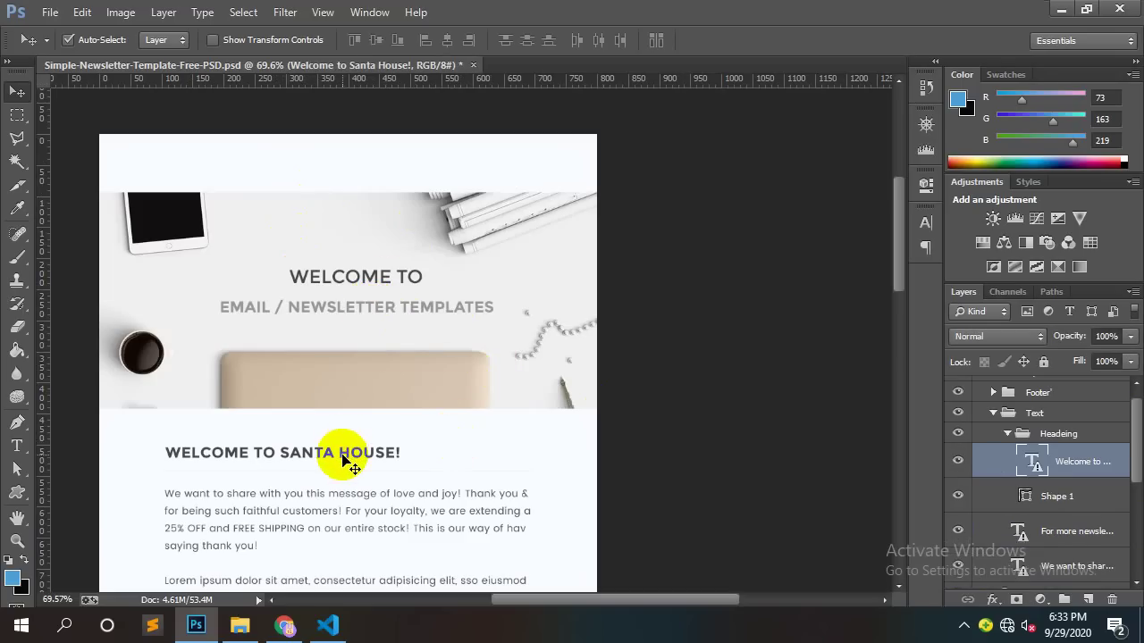
click(342, 500)
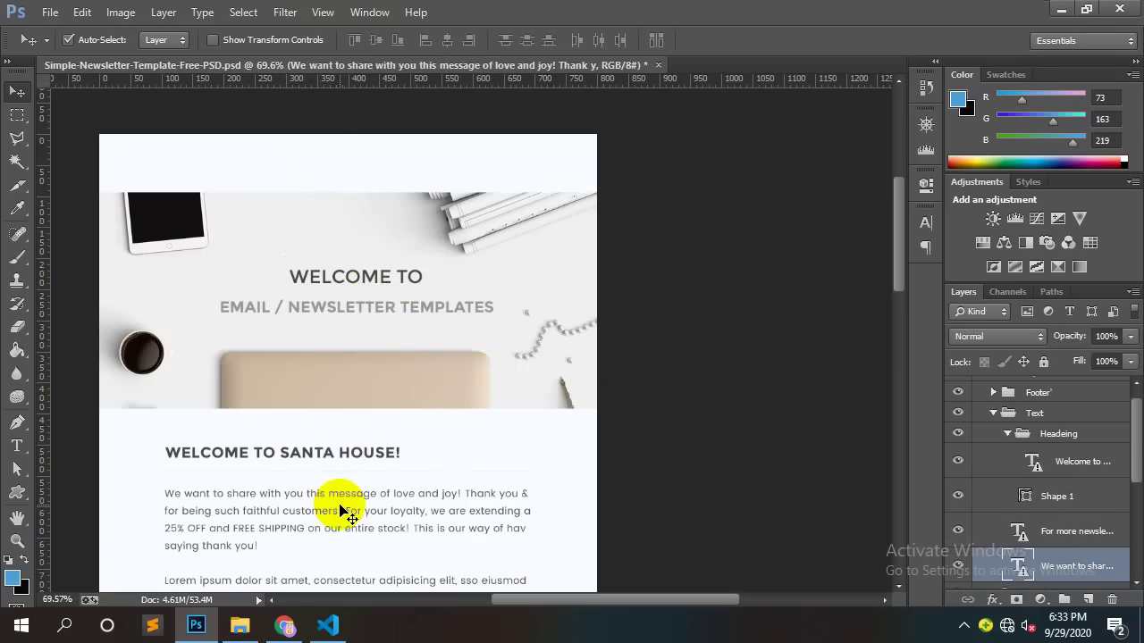
click(307, 182)
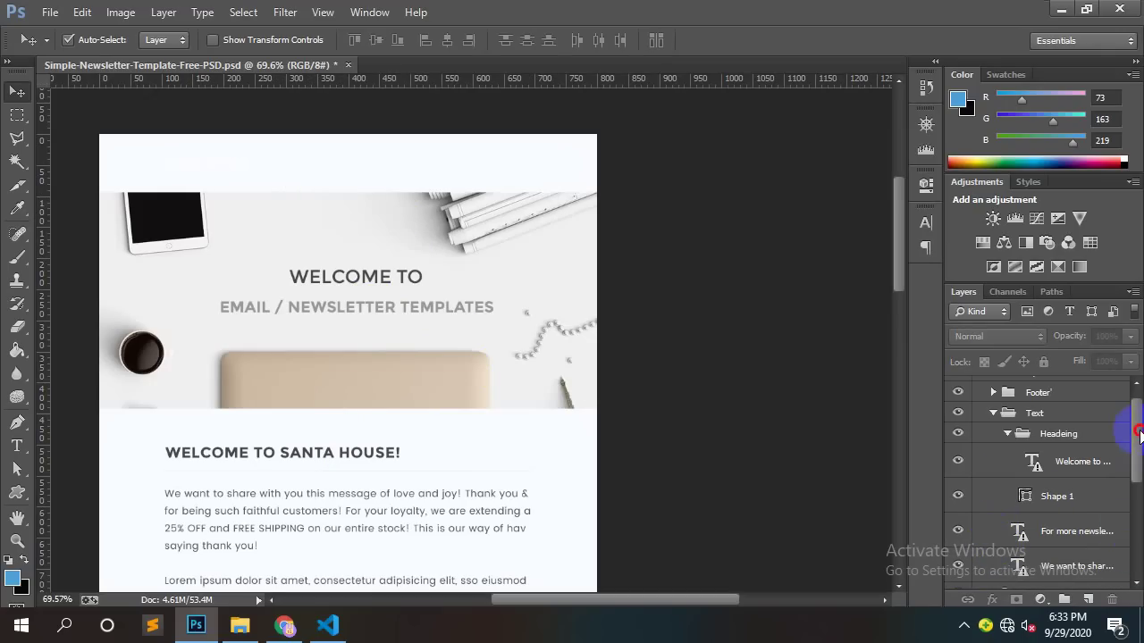
drag(1138, 431, 1137, 524)
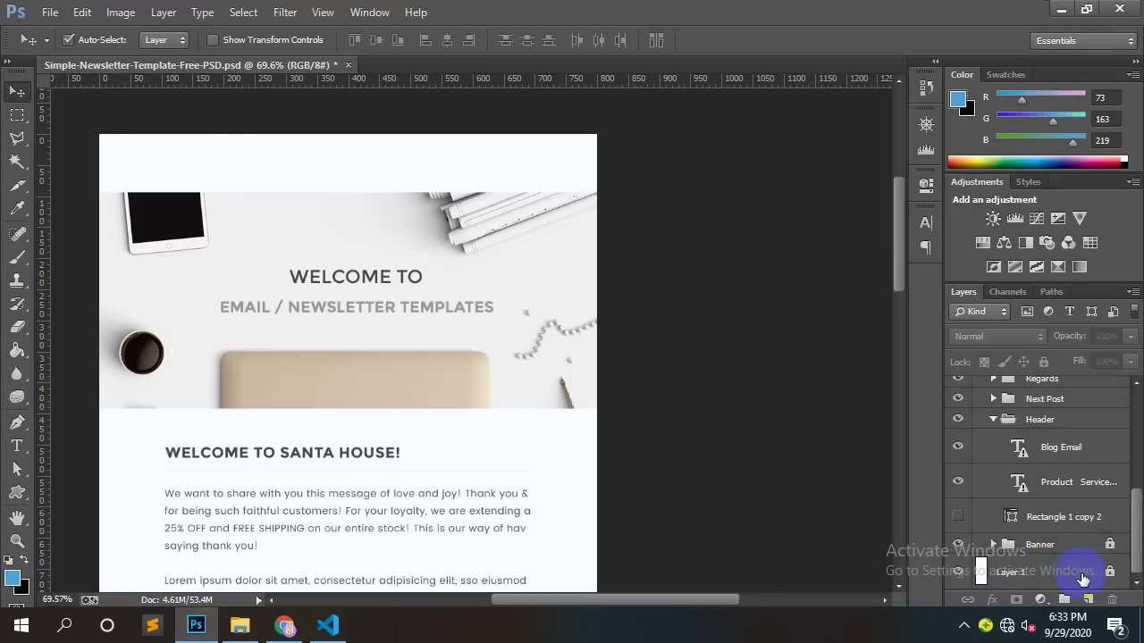
click(959, 571)
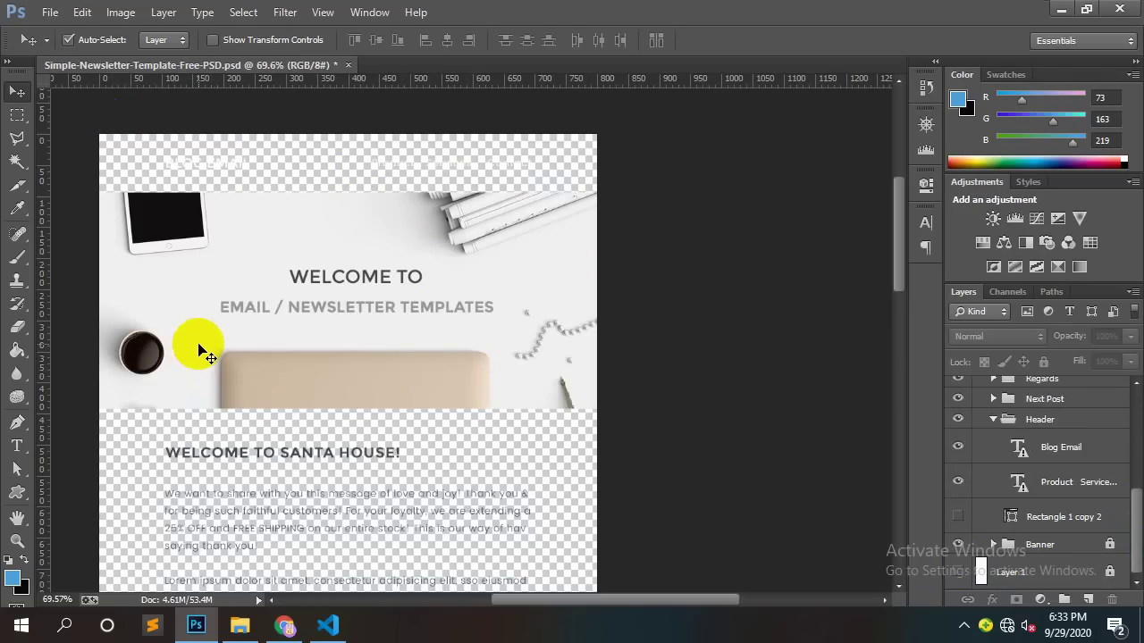
Step: Draw a slice about 139 × 25 px around the BLOG EMAIL logo text with the Slice tool
scroll(301, 209, up, 3)
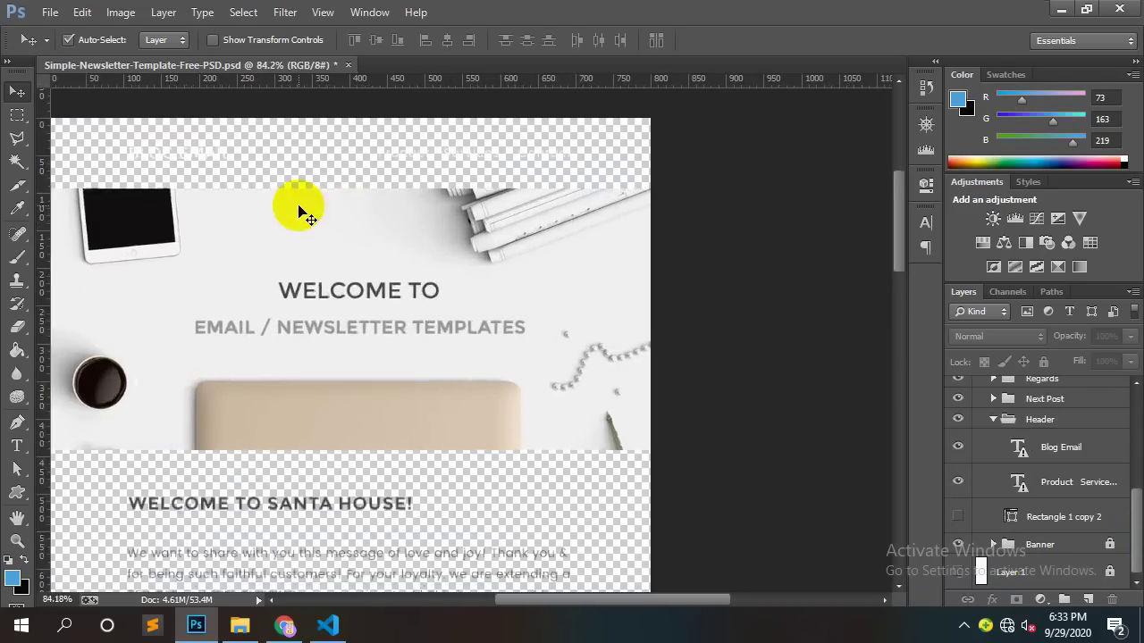
drag(208, 173, 363, 235)
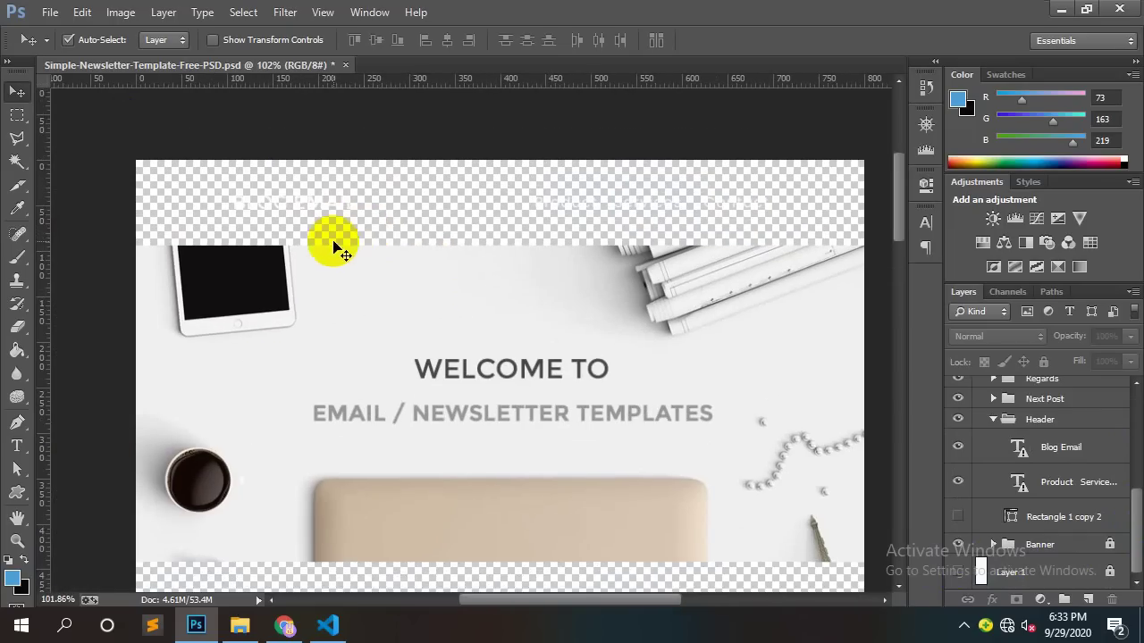
scroll(326, 227, up, 4)
scroll(327, 227, up, 2)
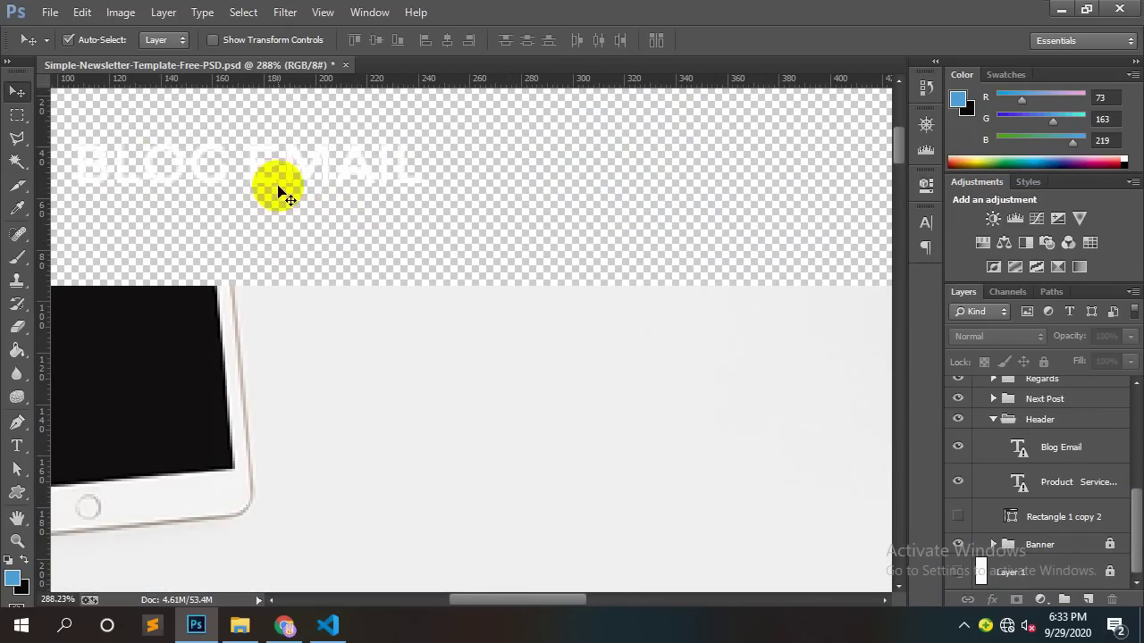
scroll(344, 223, left, 3)
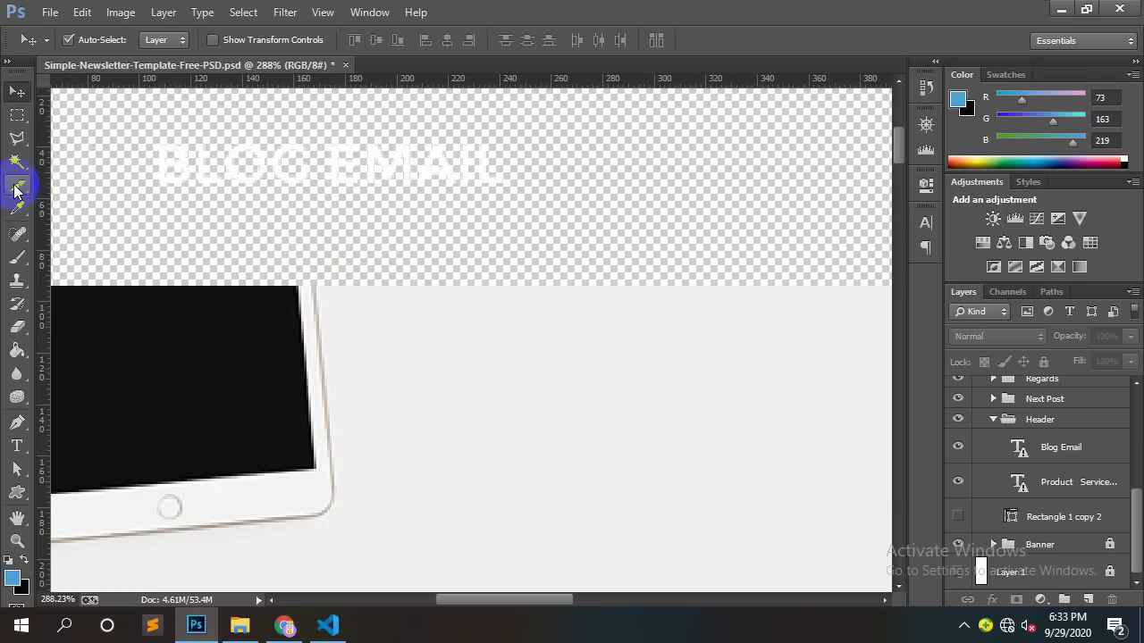
drag(16, 185, 86, 185)
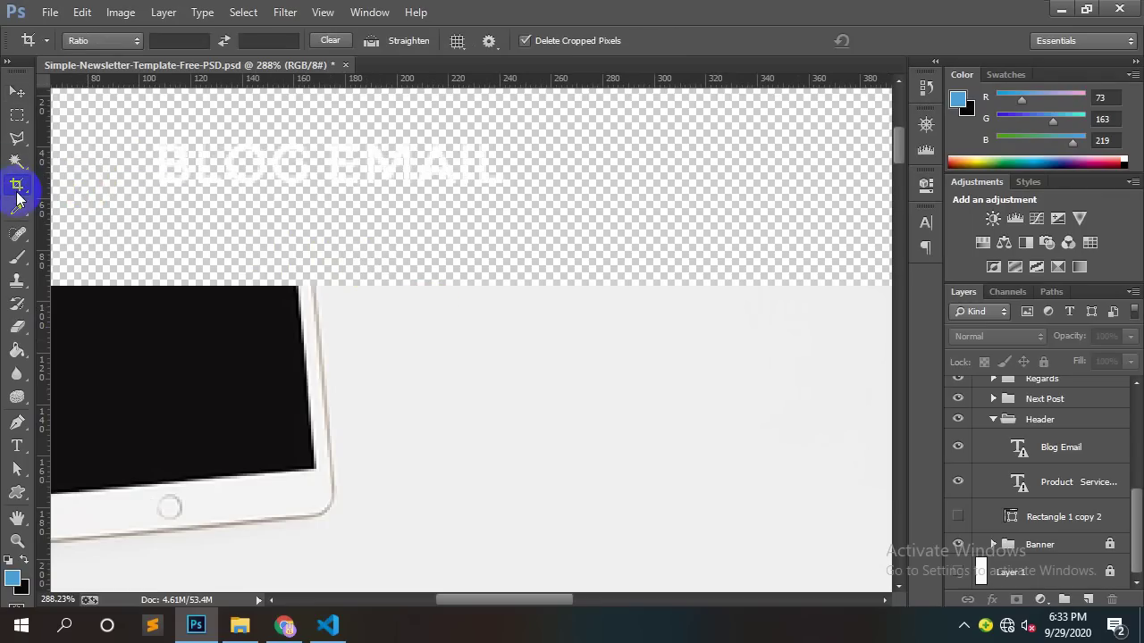
drag(20, 189, 103, 223)
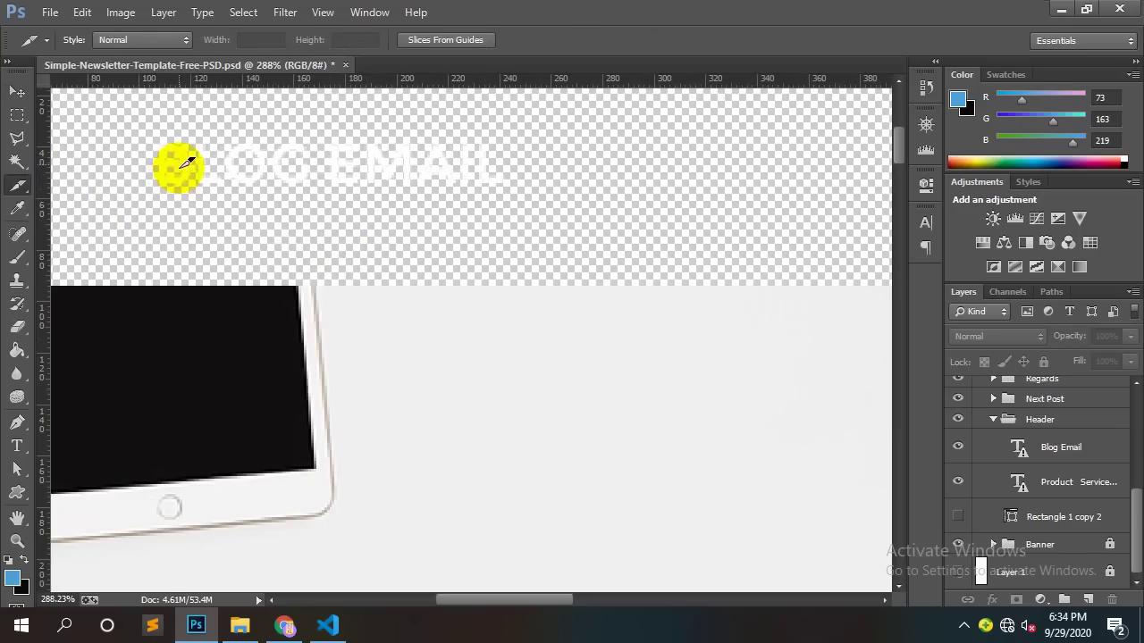
drag(155, 135, 515, 199)
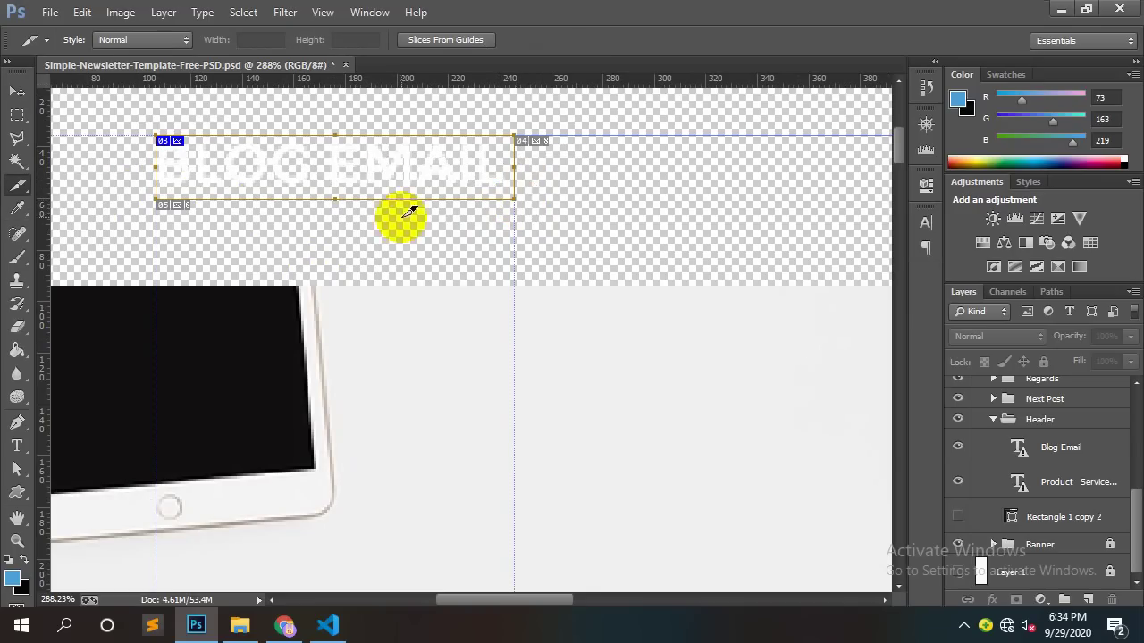
Step: Name the slice around the BLOG EMAIL text logo in its slice options
double_click(385, 159)
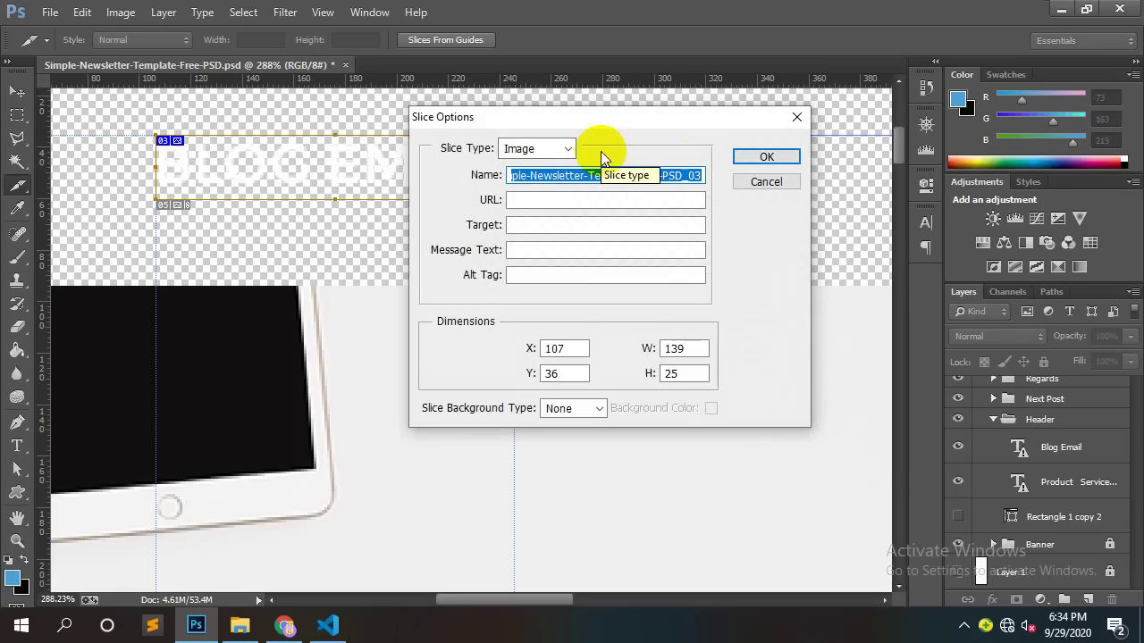
text(logo)
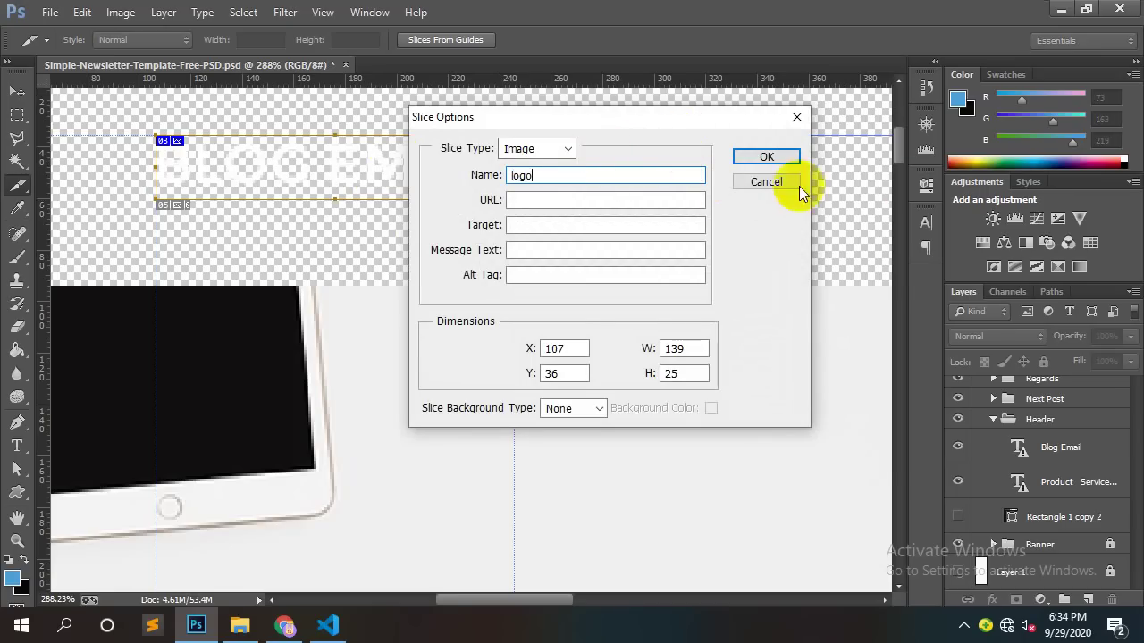
click(761, 153)
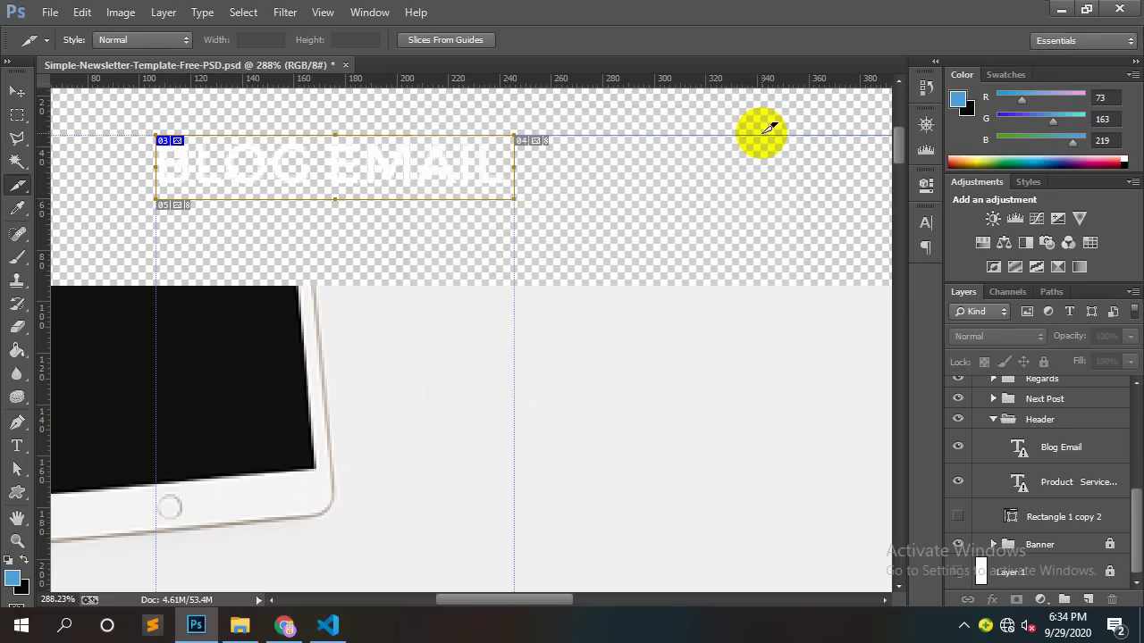
Step: Start a Save for Web export of the document and set the file format to PNG-24
click(45, 13)
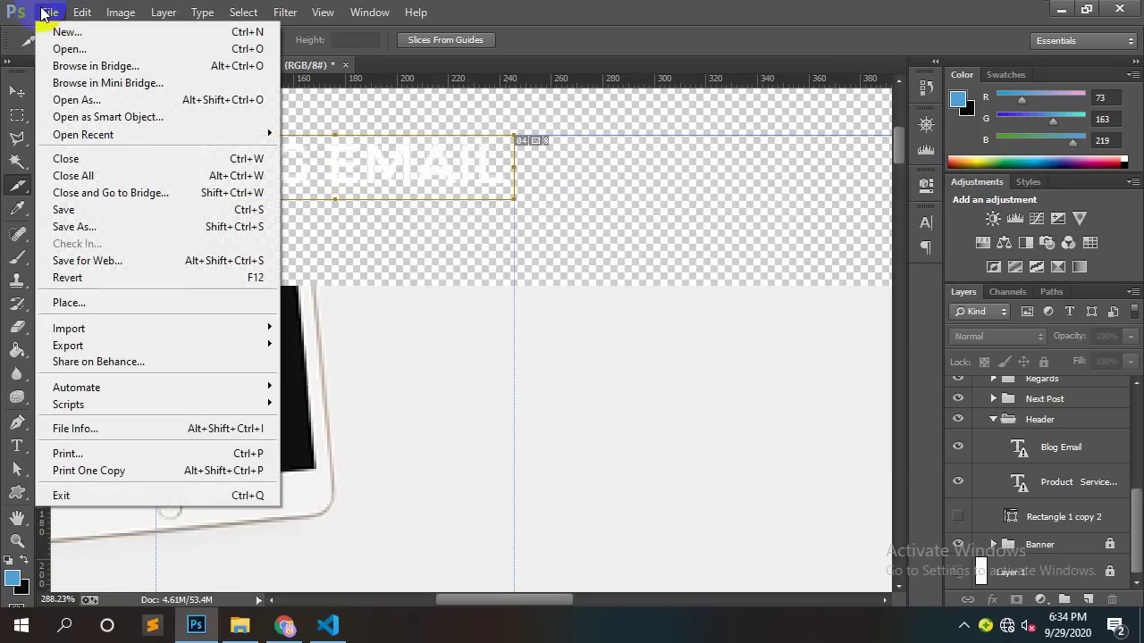
click(90, 267)
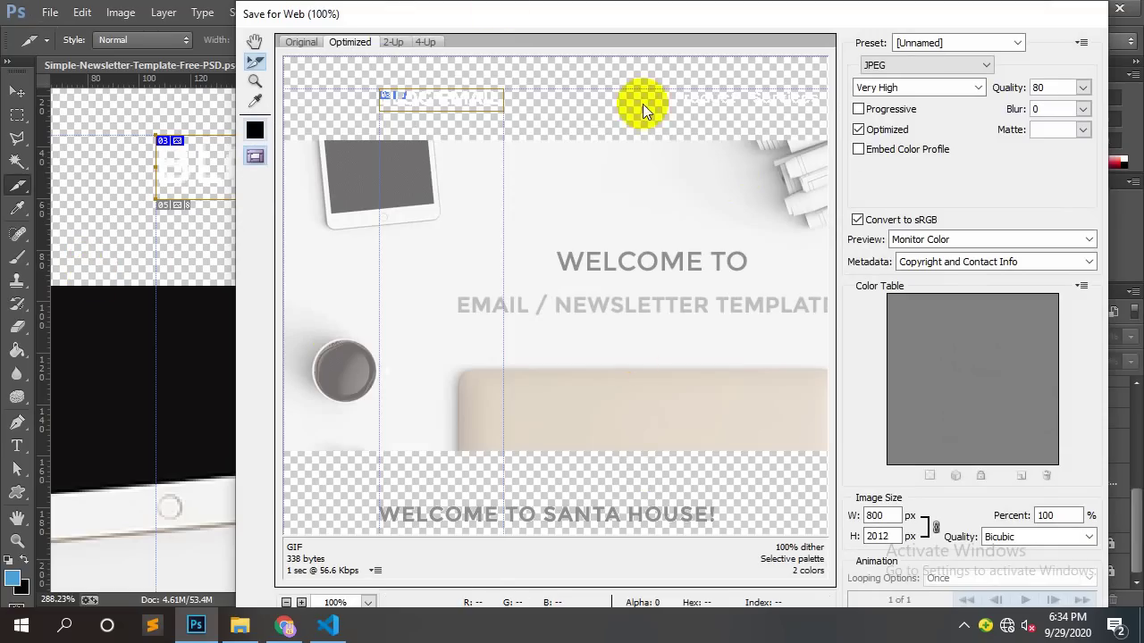
click(883, 64)
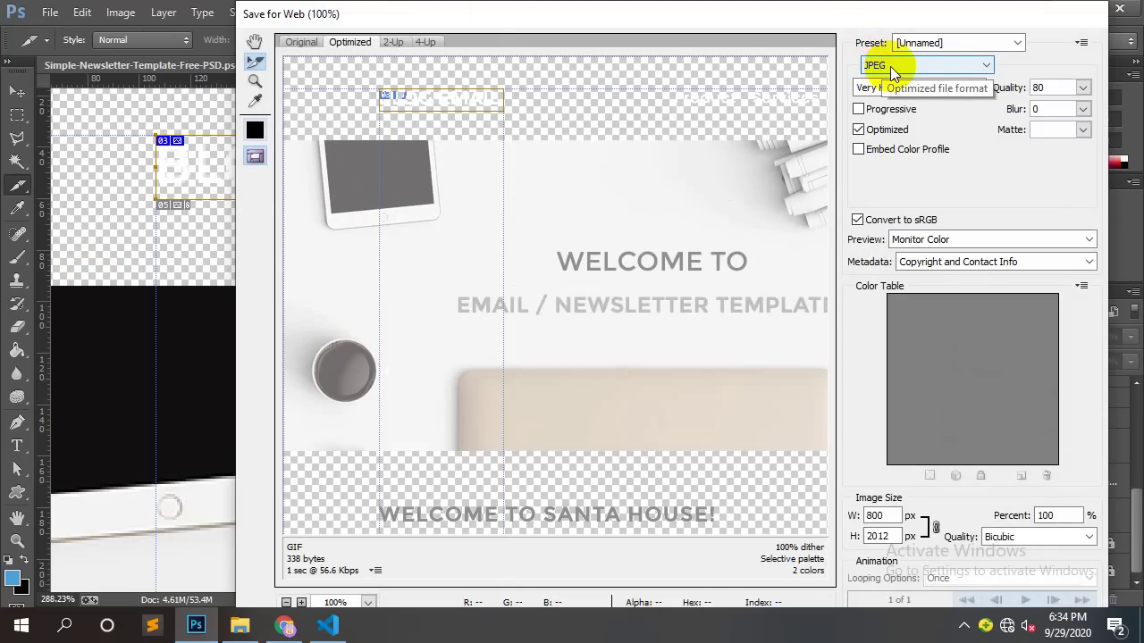
click(892, 69)
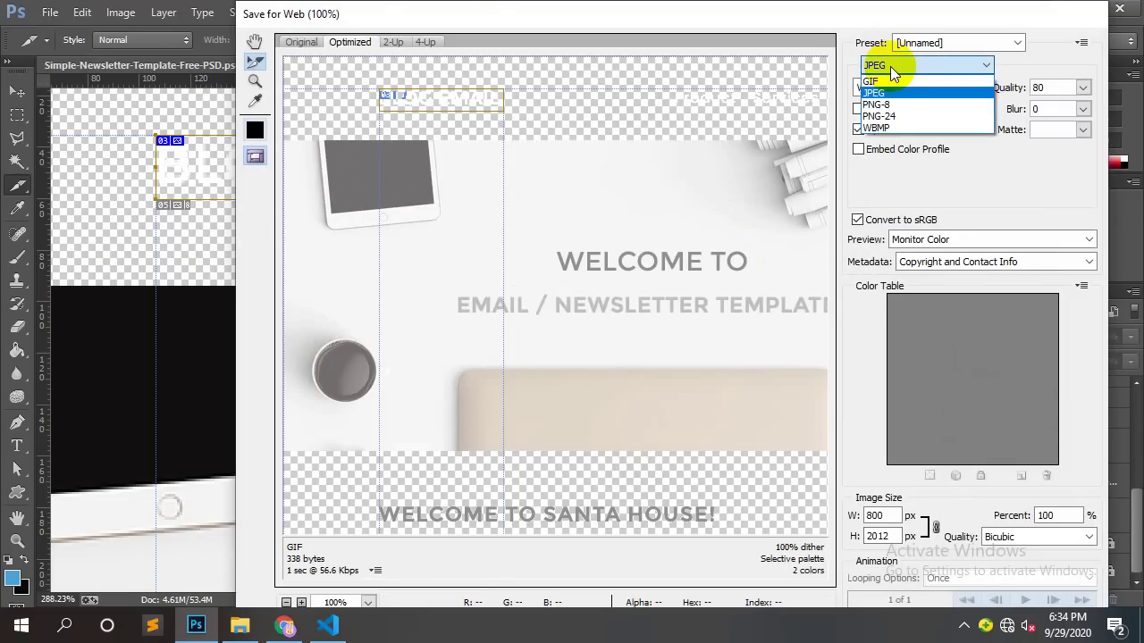
click(885, 124)
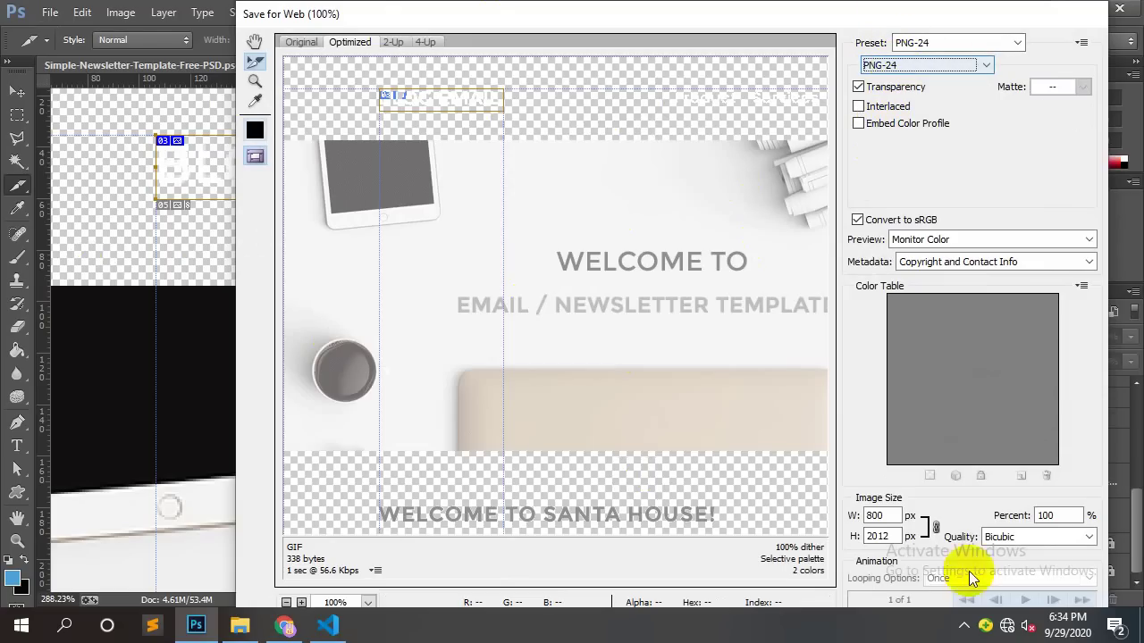
Step: Unlock the Windows taskbar and dock it on the left edge of the screen to uncover the export controls
click(577, 411)
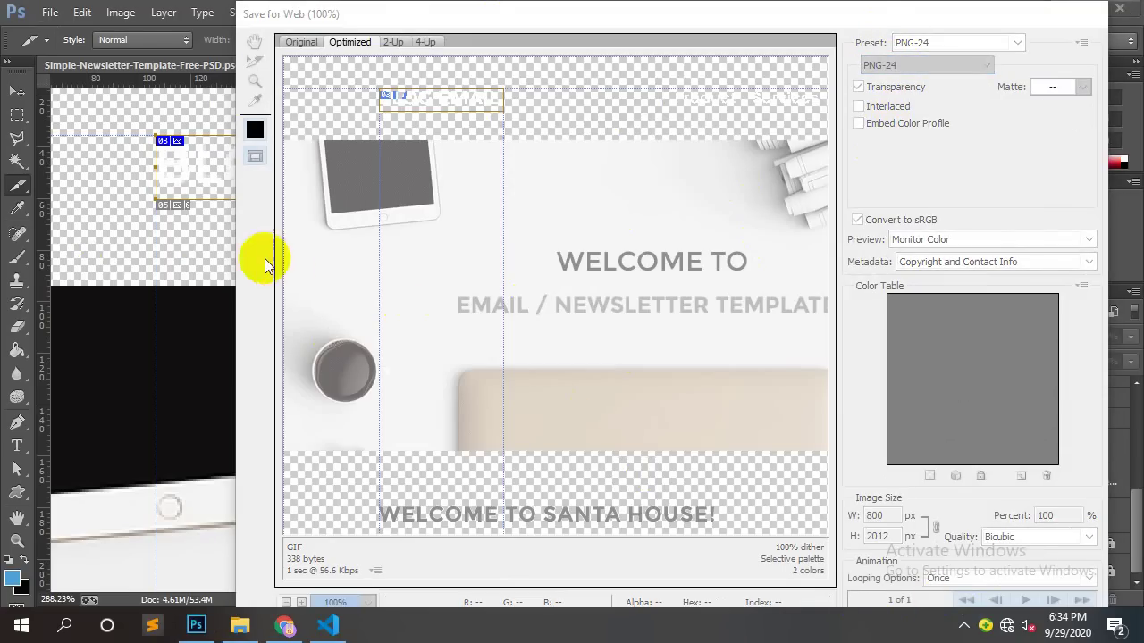
right_click(594, 627)
click(647, 574)
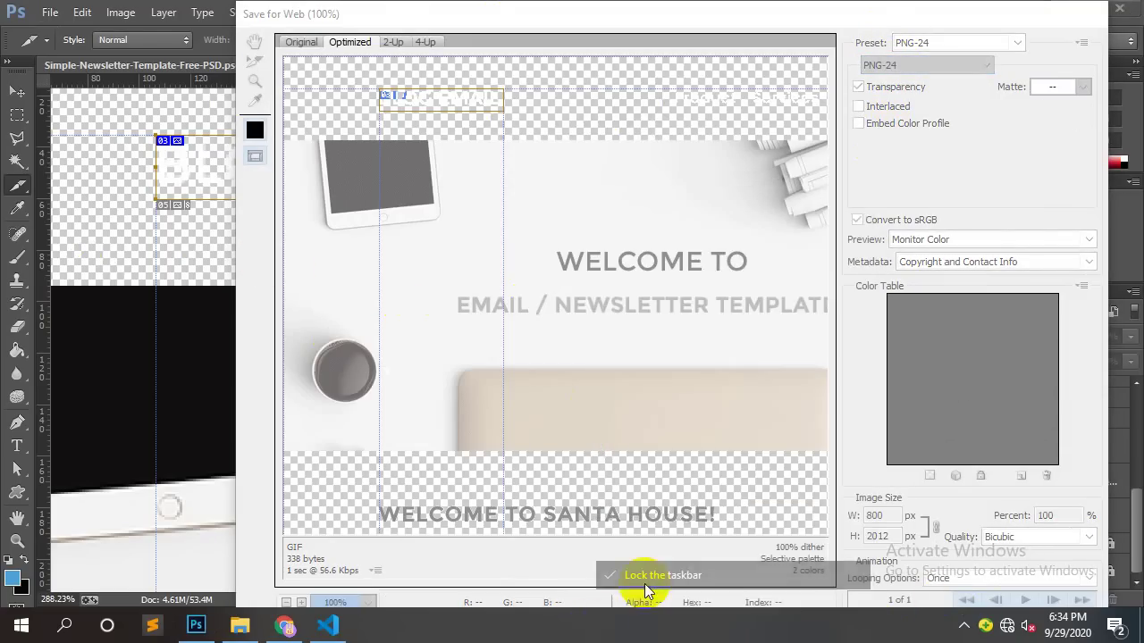
drag(608, 626, 13, 199)
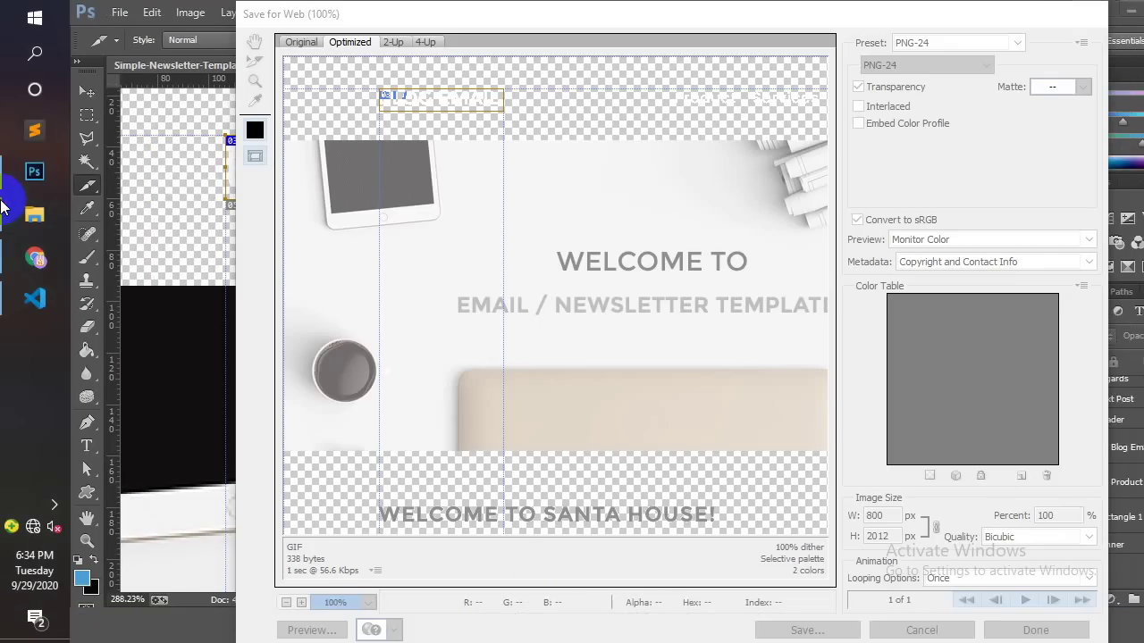
Step: Export only the selected slices to the Desktop as images, and return the taskbar to the bottom edge of the screen
click(820, 631)
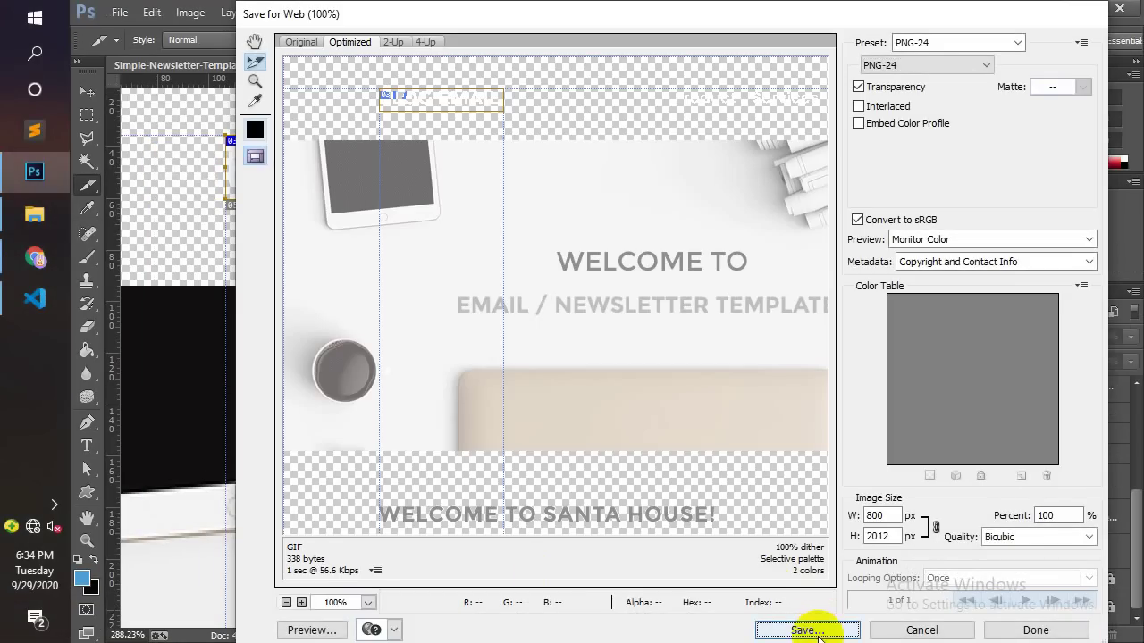
click(807, 630)
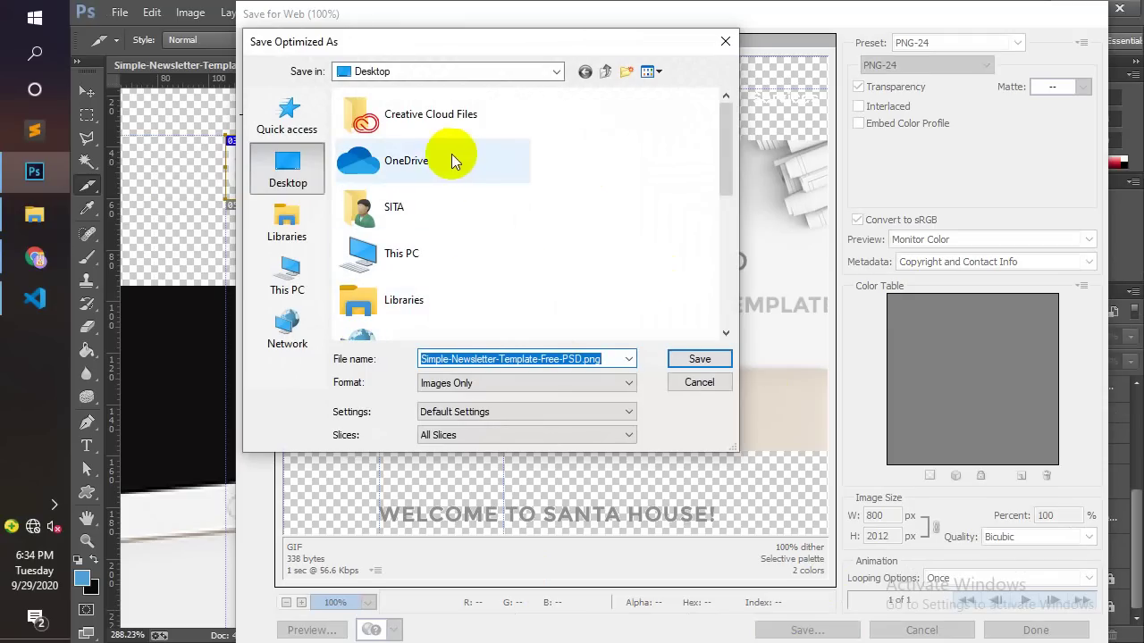
click(457, 440)
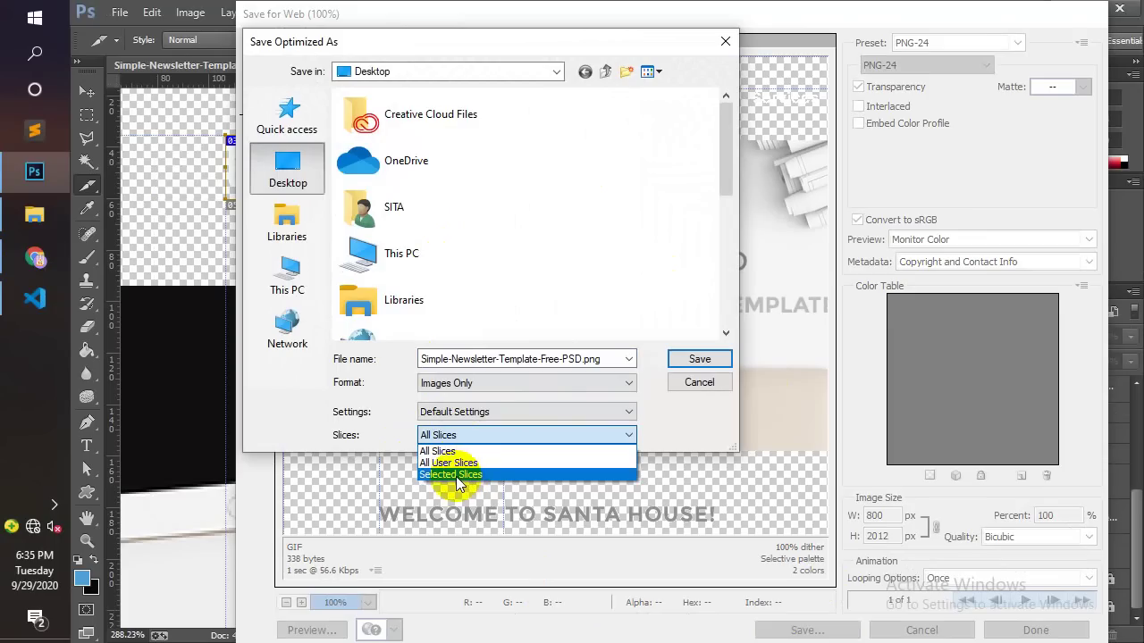
click(457, 475)
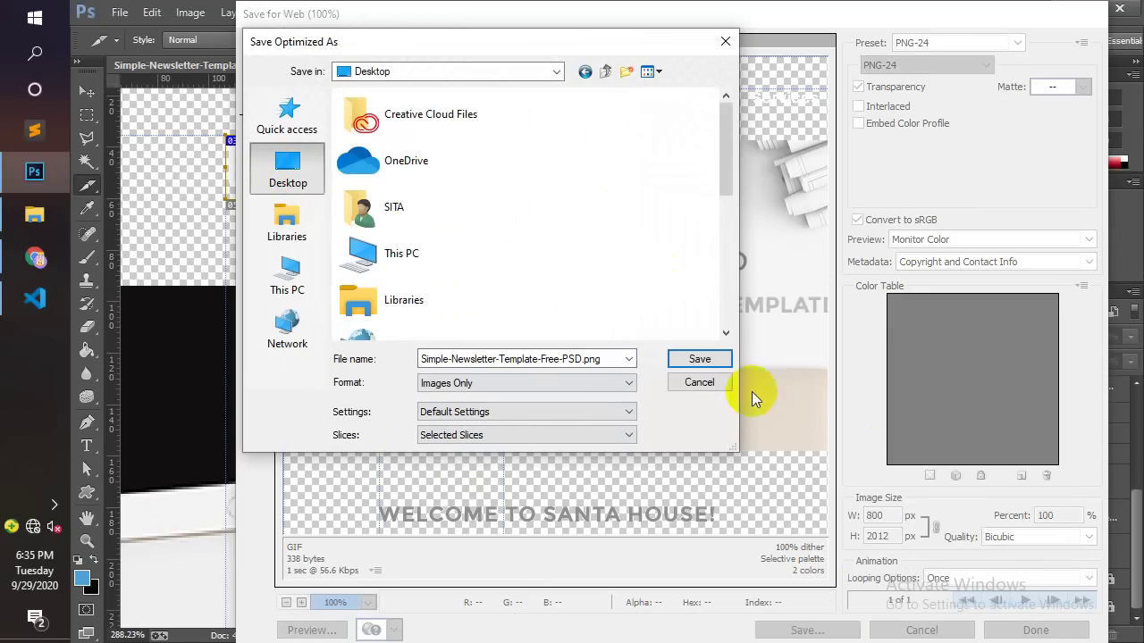
click(700, 359)
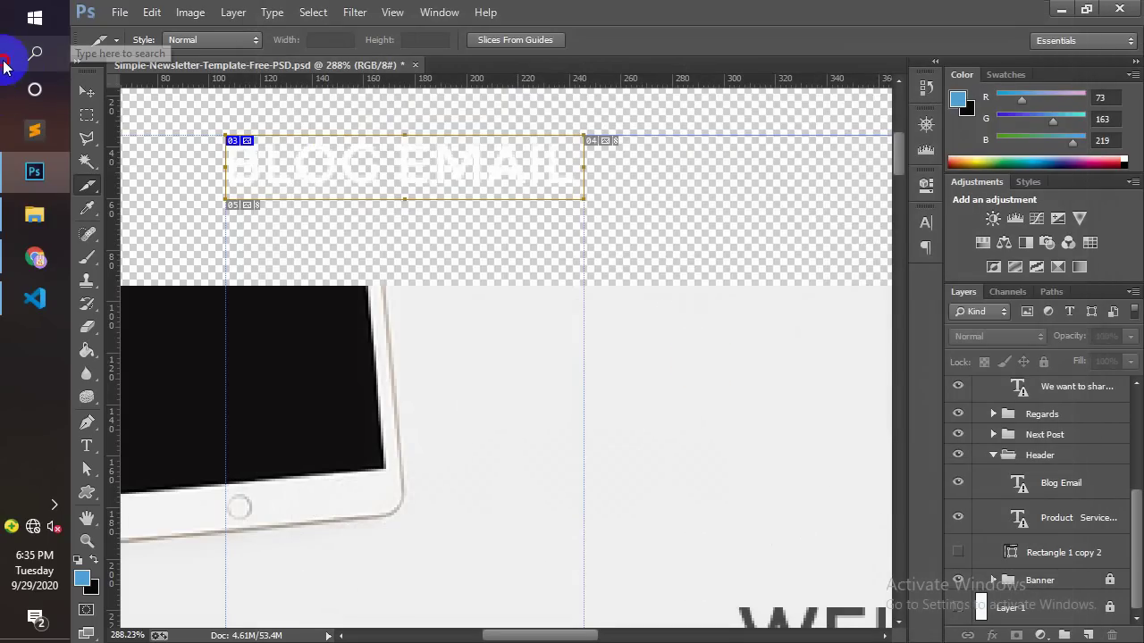
drag(41, 358, 280, 549)
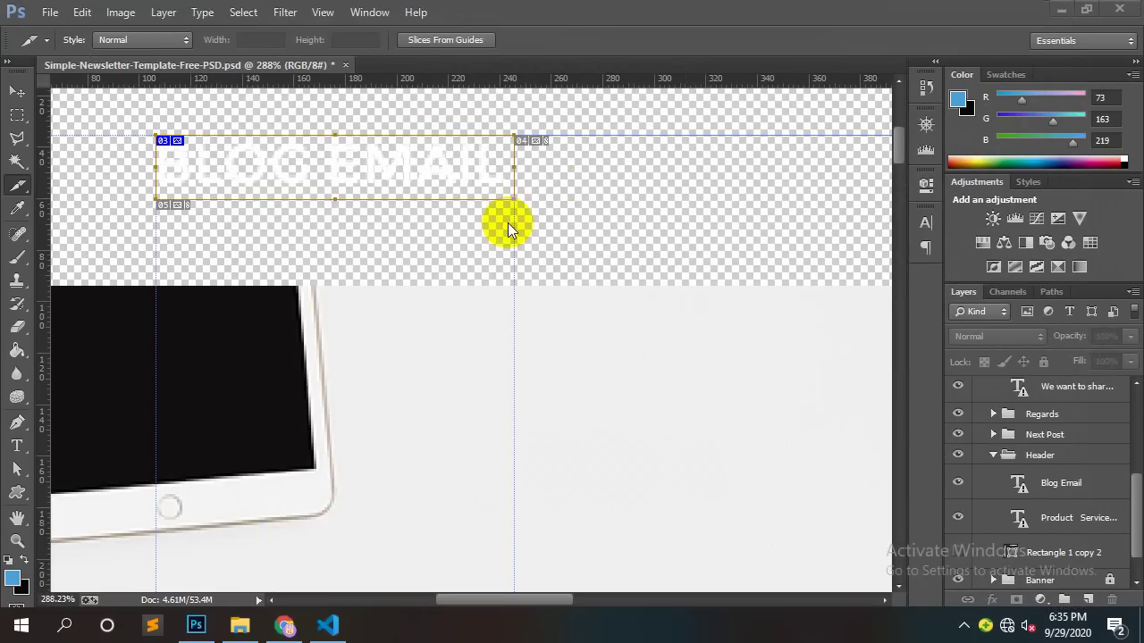
Step: Delete the slice around the BLOG EMAIL logo text
scroll(501, 222, down, 4)
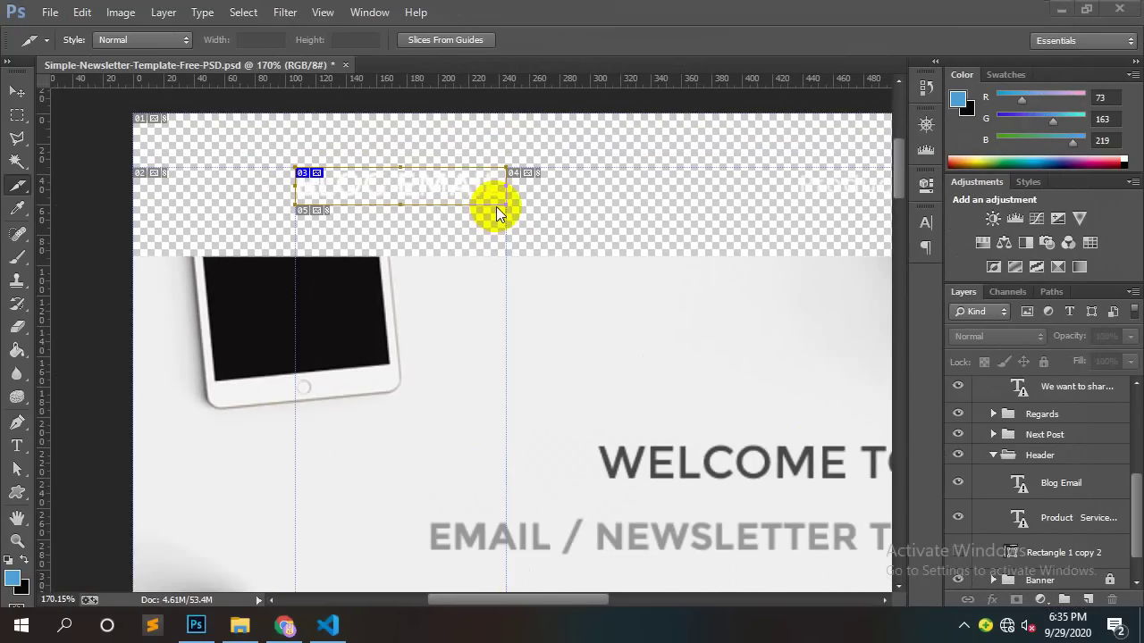
right_click(441, 176)
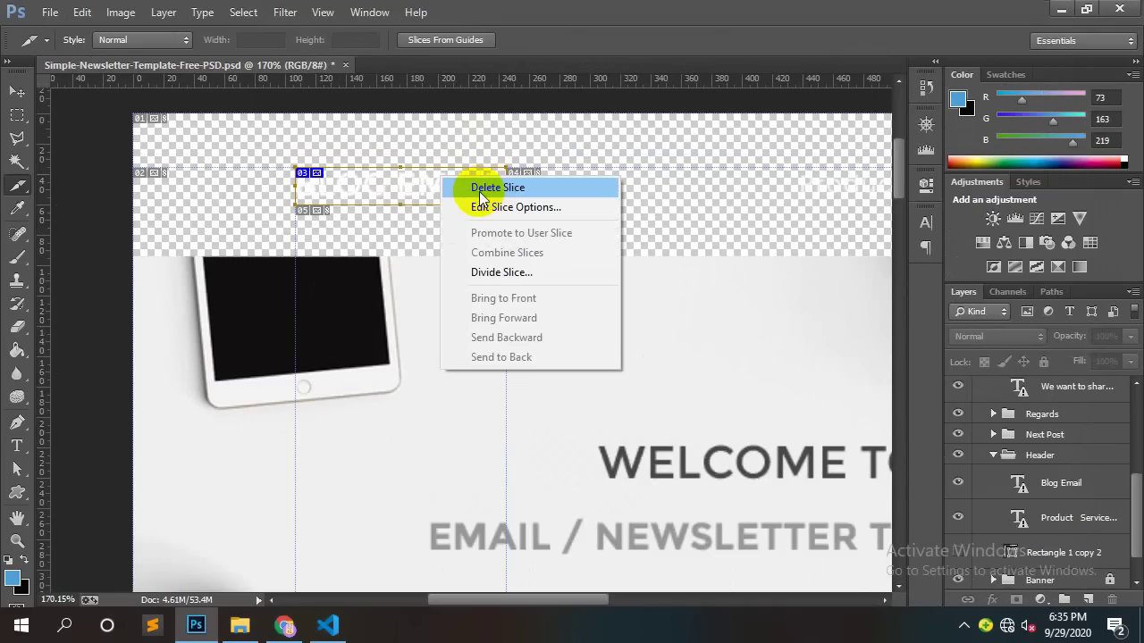
click(760, 209)
right_click(765, 217)
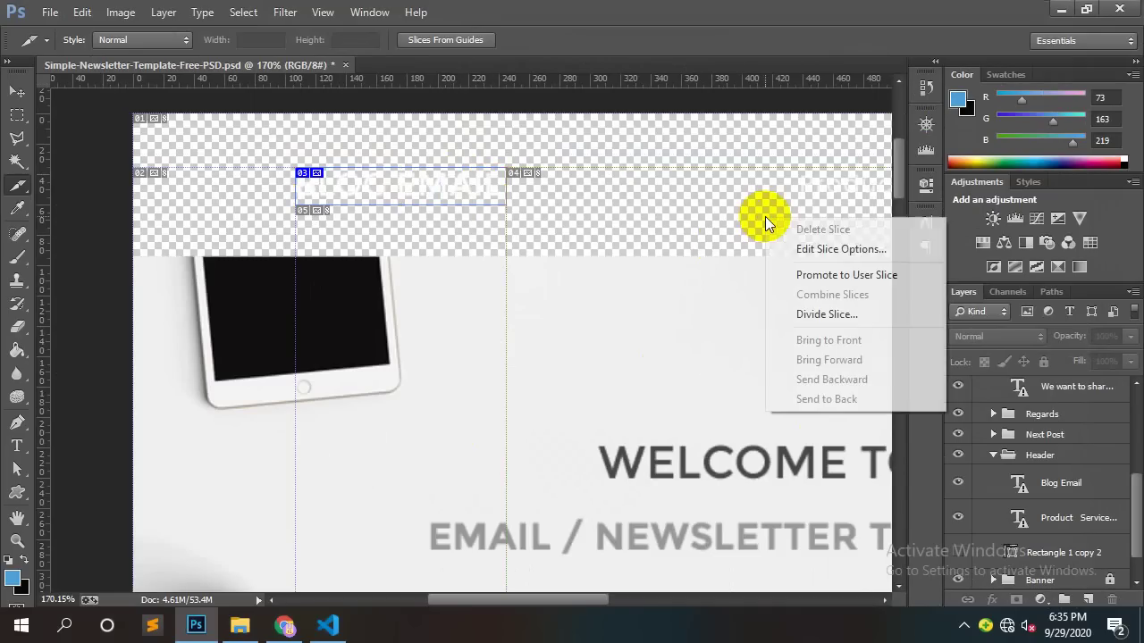
click(381, 185)
right_click(386, 180)
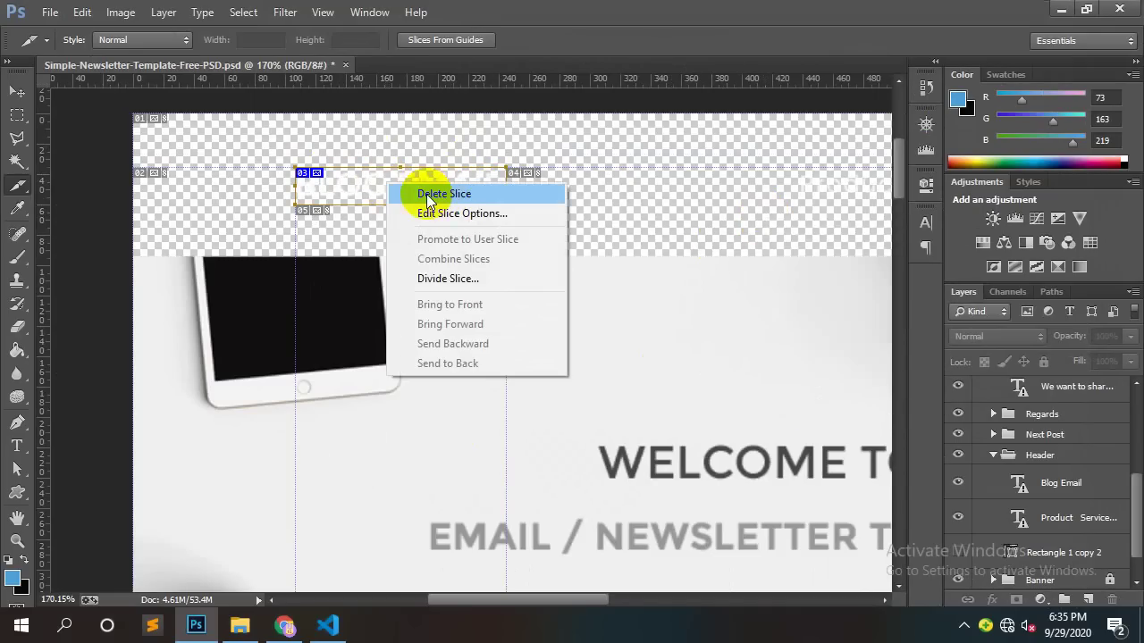
click(430, 195)
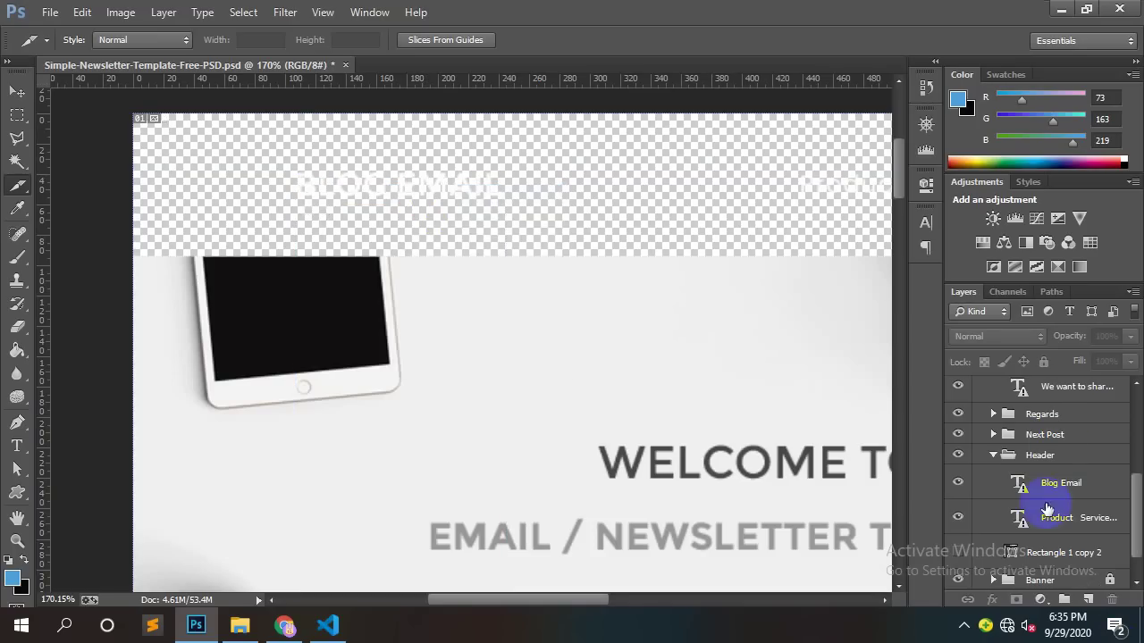
Step: Revert the newsletter document to its opening snapshot in the history
scroll(1041, 528, down, 1)
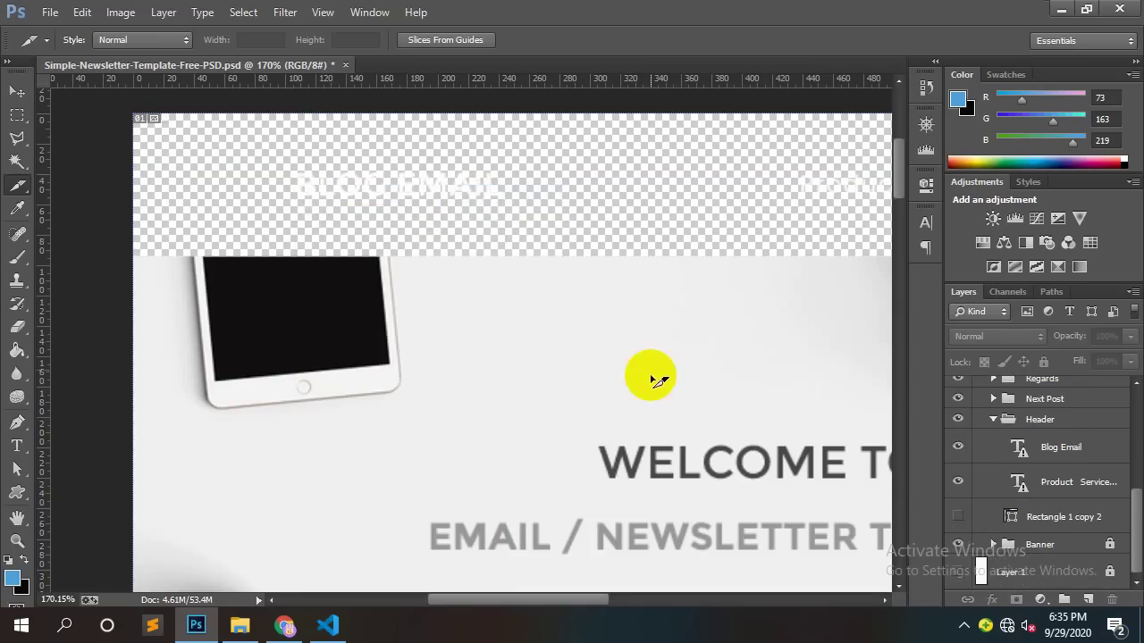
scroll(651, 378, down, 3)
drag(769, 266, 542, 200)
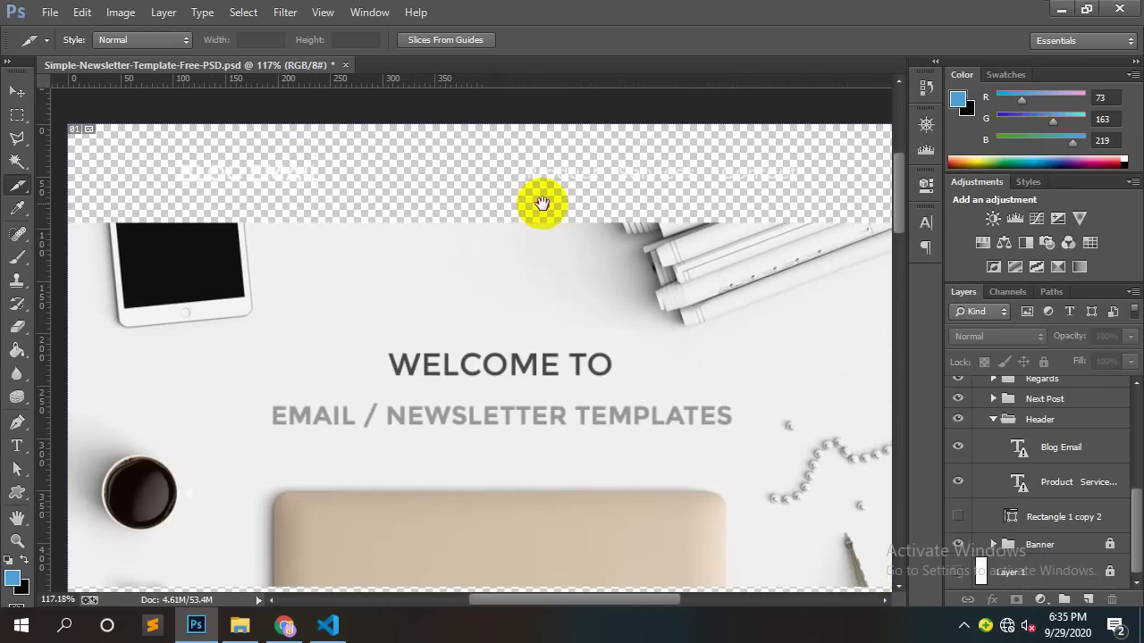
click(925, 89)
scroll(787, 120, up, 3)
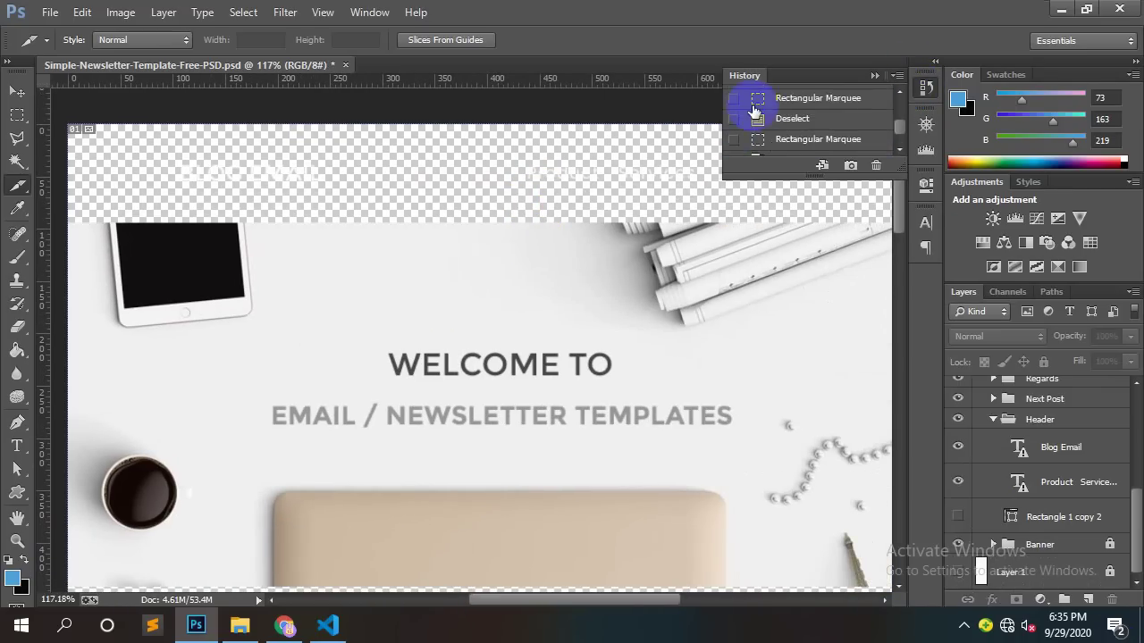
click(779, 103)
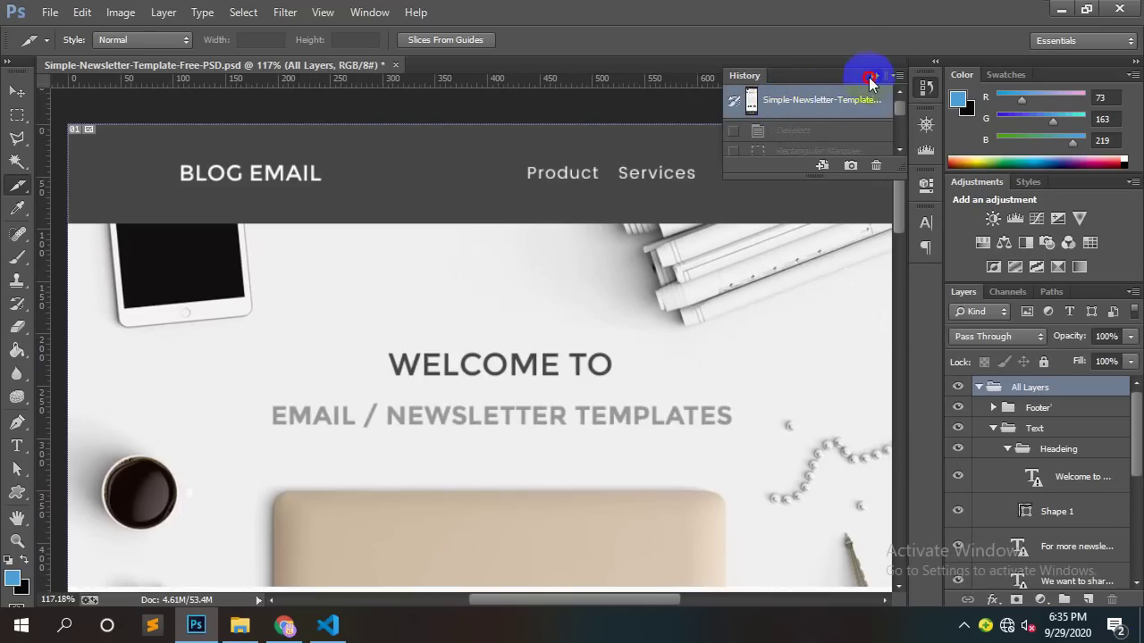
click(871, 82)
scroll(634, 293, down, 3)
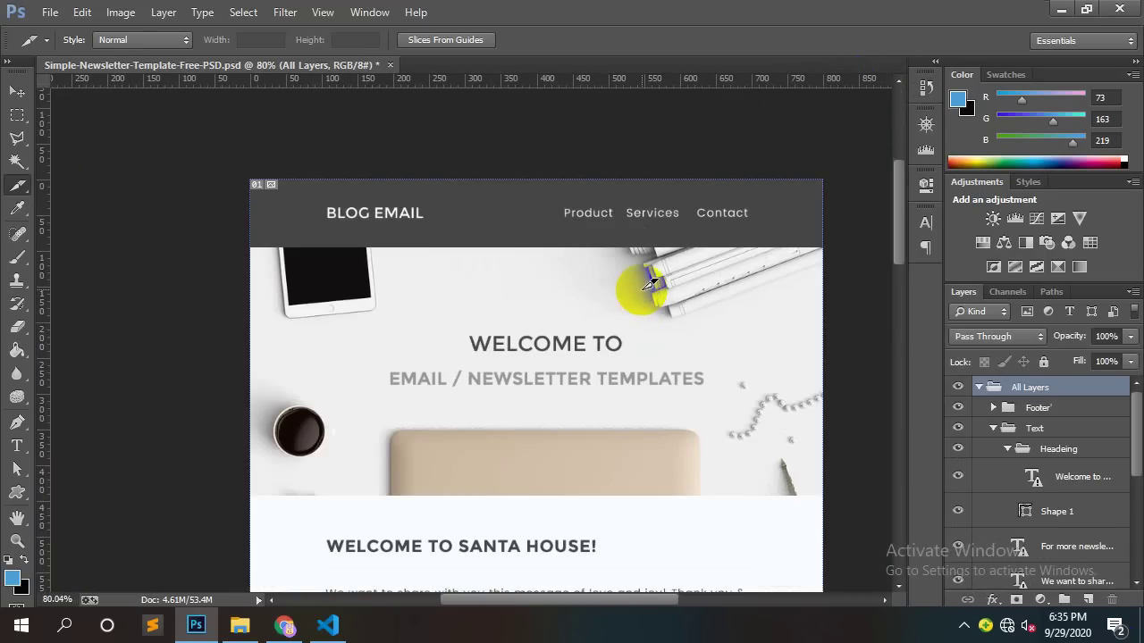
Step: Minimize Photoshop and the other open windows to show the Windows desktop
click(1060, 9)
click(1043, 8)
click(1042, 8)
click(1043, 8)
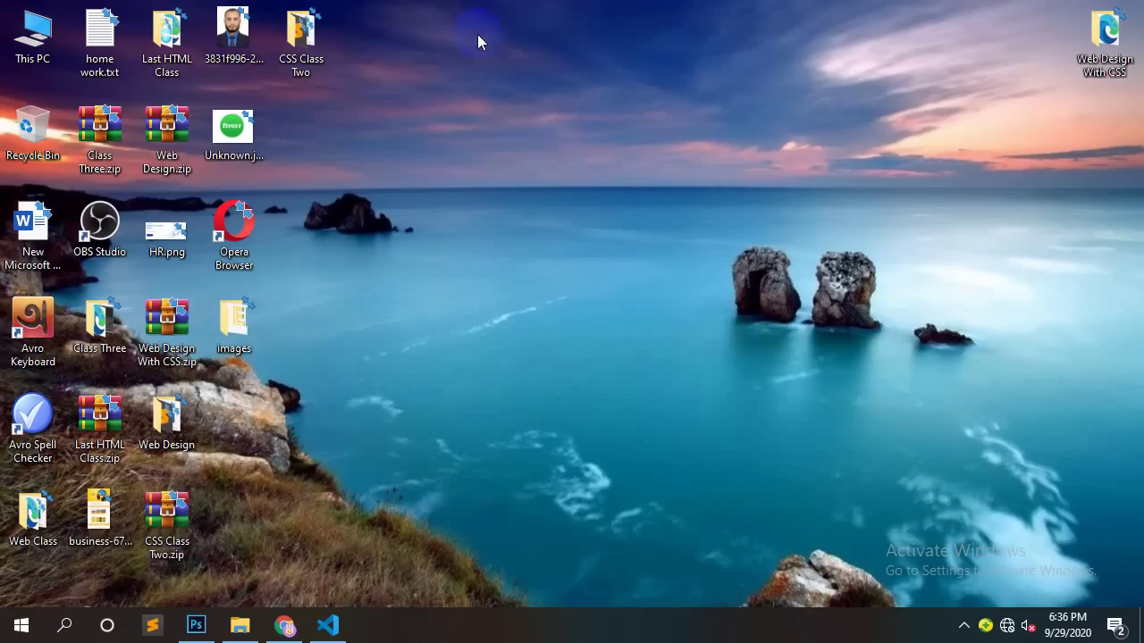
Step: Copy logo.png from the desktop images folder into the images folder of the Simple-Newsletter-Template-Free-HTML project
double_click(248, 324)
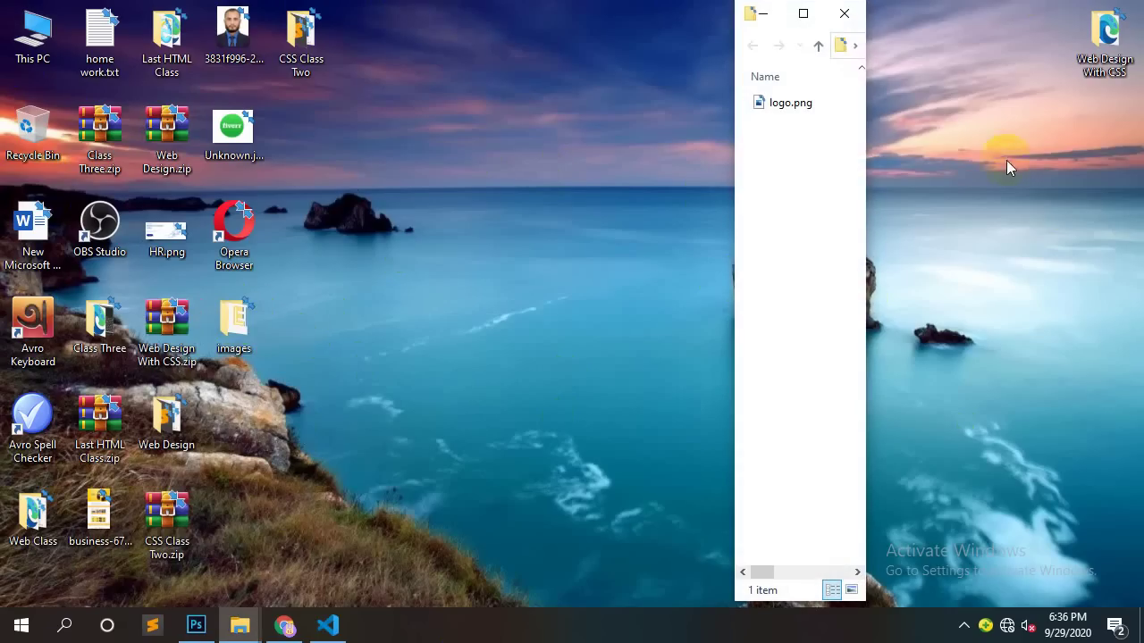
click(803, 12)
click(199, 116)
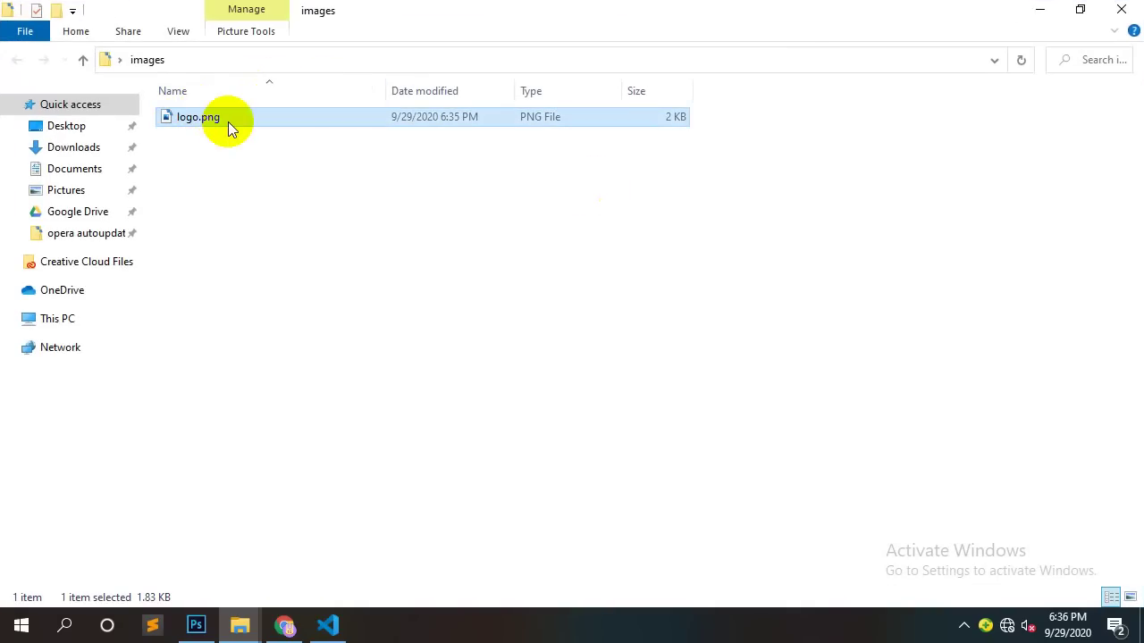
click(1121, 9)
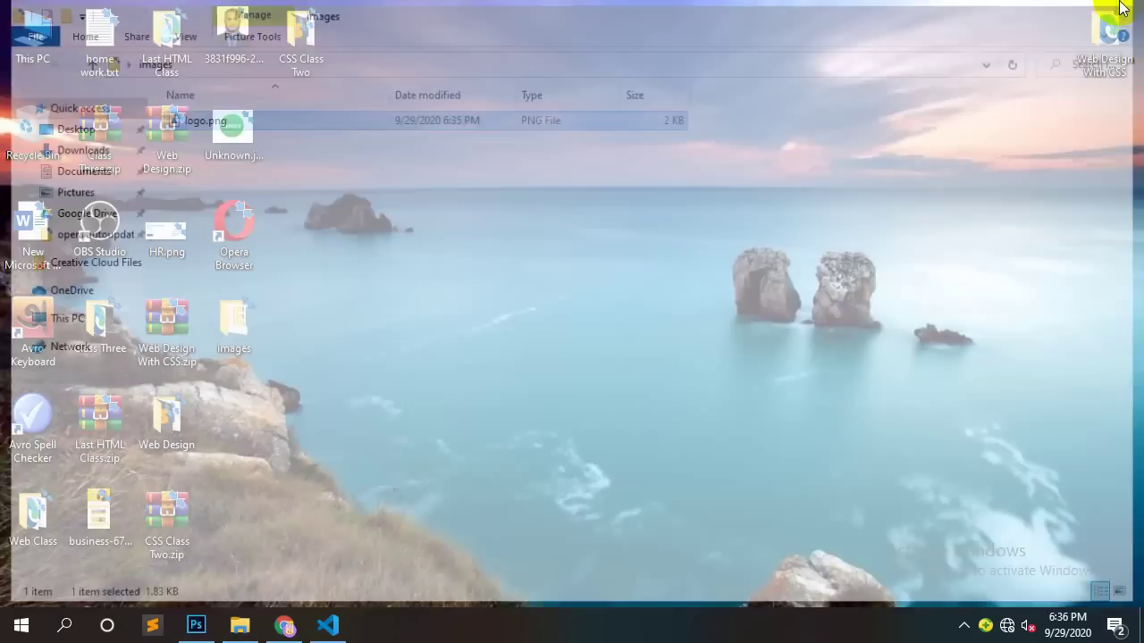
click(240, 625)
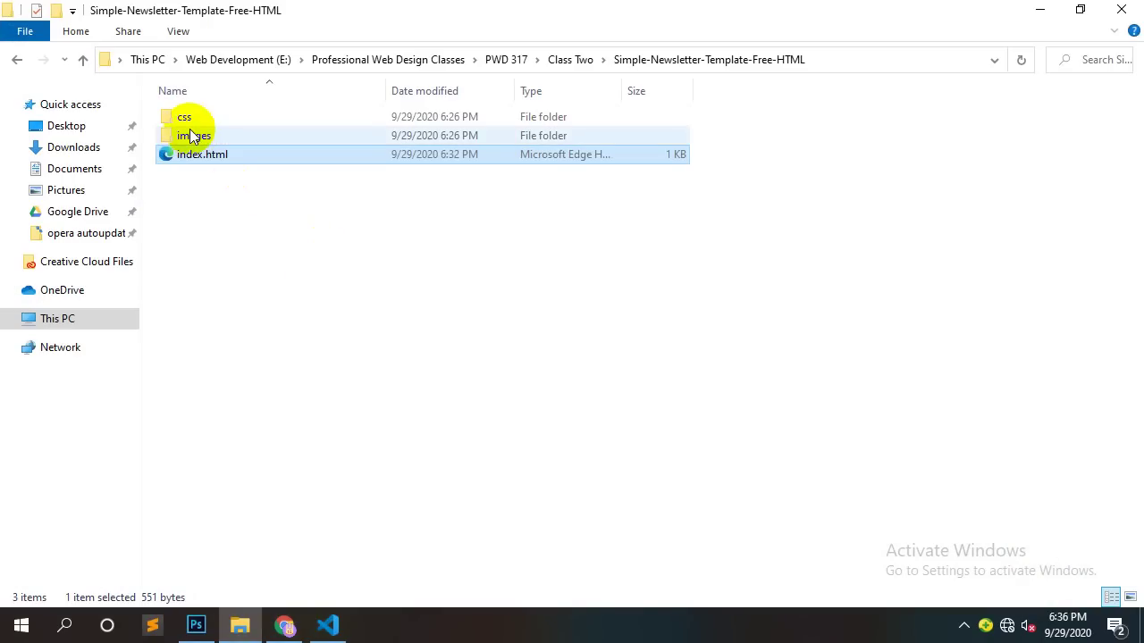
double_click(189, 132)
key(ctrl+v)
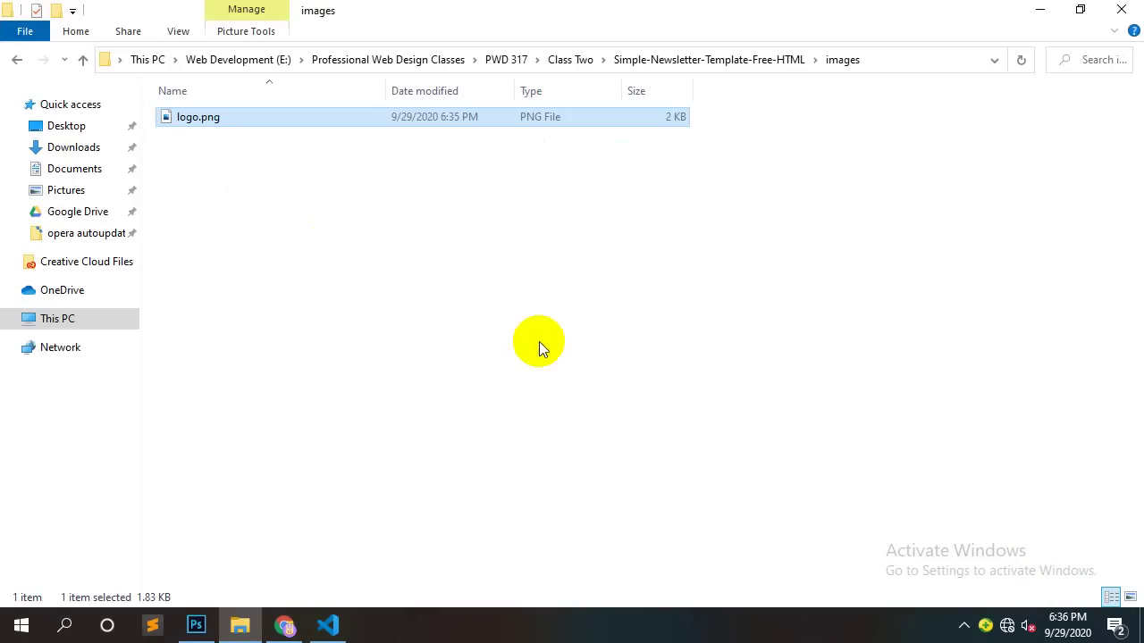
Step: In Visual Studio Code, set the logo image's src to images/logo.png and save index.html
click(327, 626)
text(images)
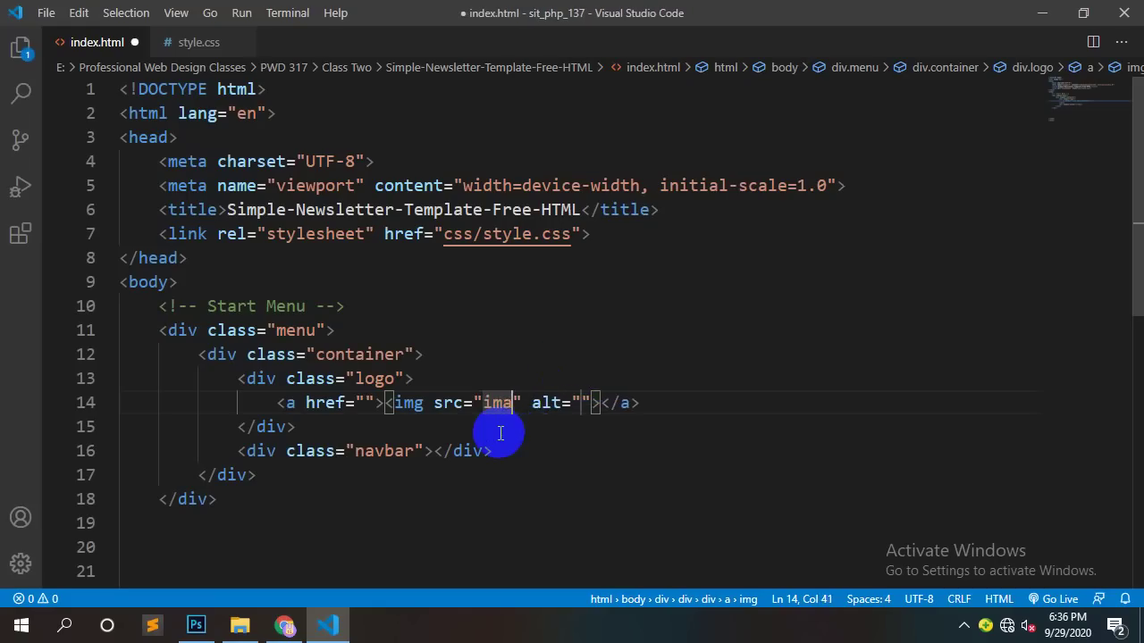
text(/)
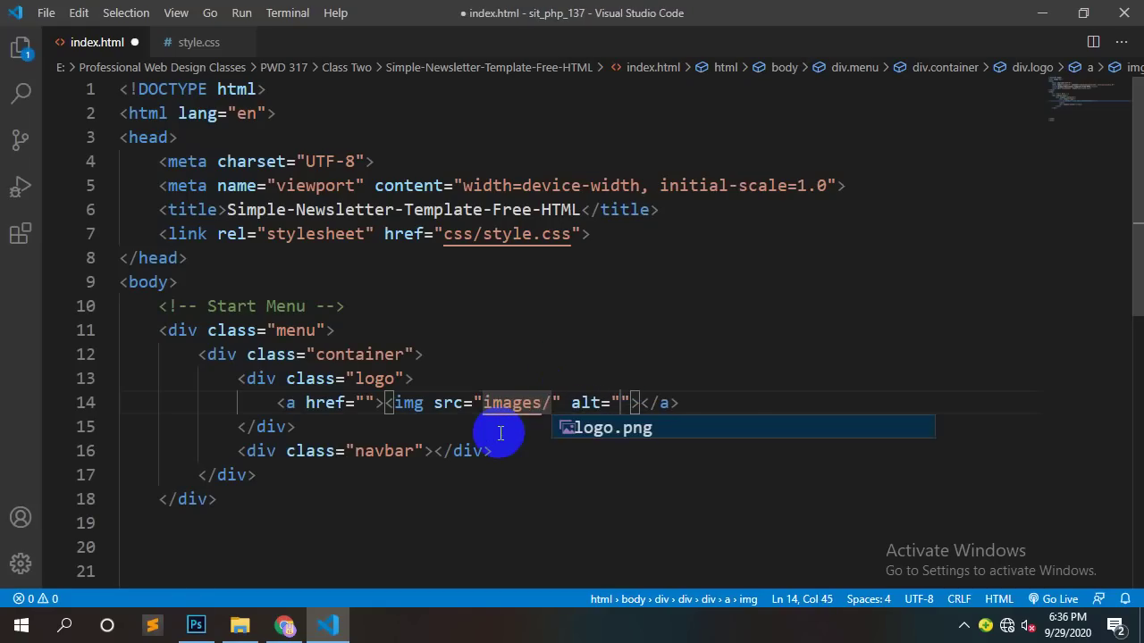
key(Return)
key(ctrl+s)
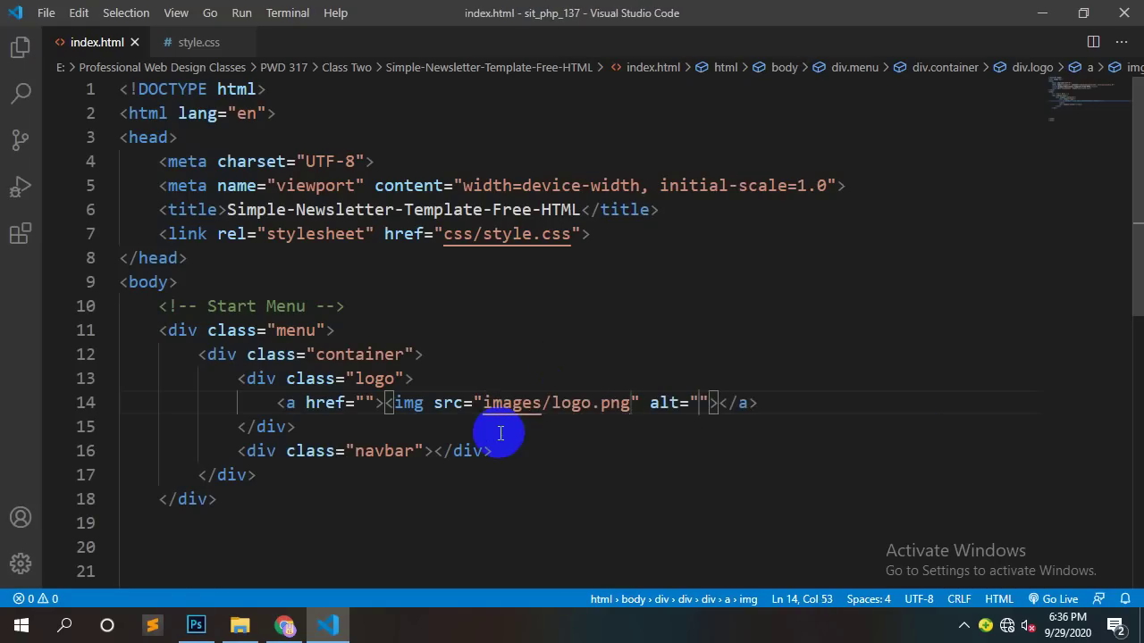
Step: Switch to Chrome, reload the newsletter page to check the logo in the menu bar, and return to the code
click(288, 626)
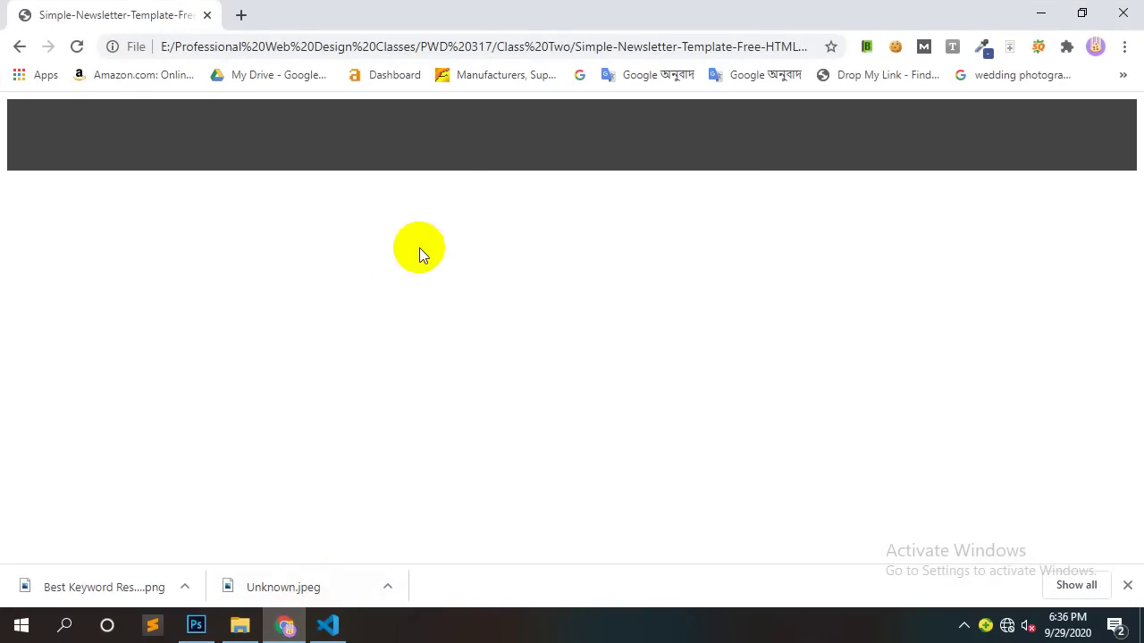
right_click(447, 169)
click(498, 222)
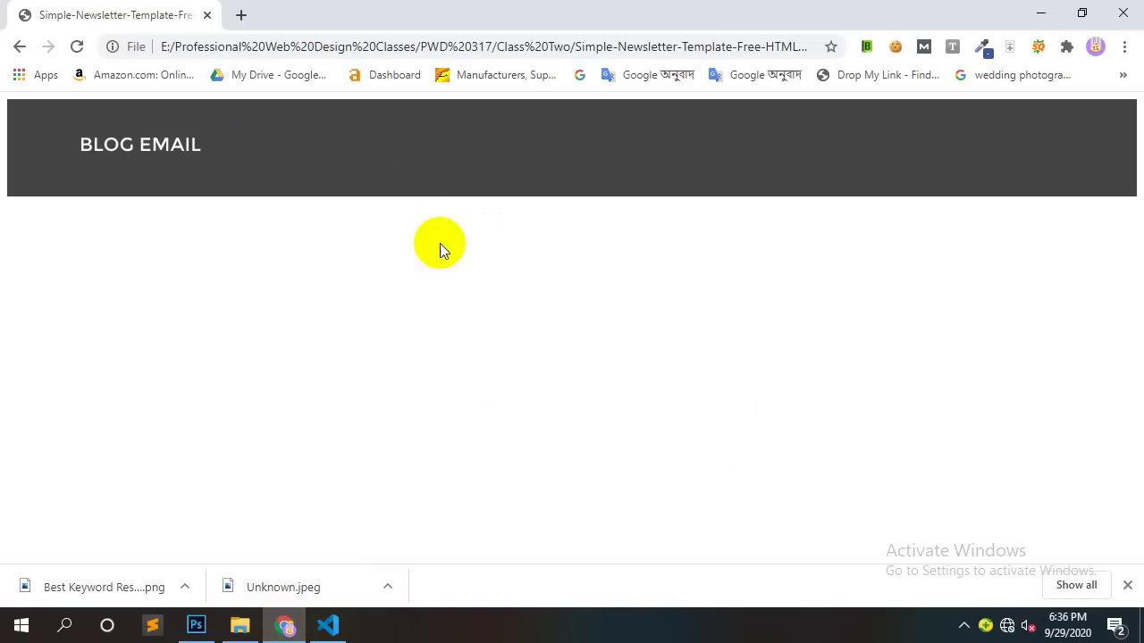
click(331, 632)
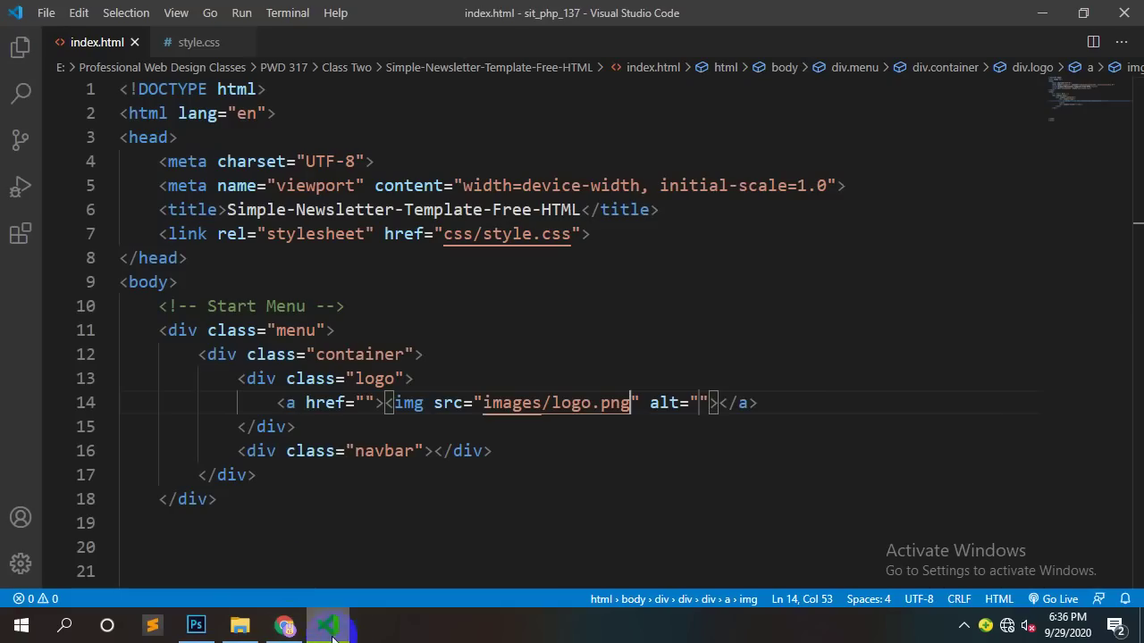
Step: In Photoshop, draw a slice around the Product, Services and Contact links in the header and delete it
click(196, 626)
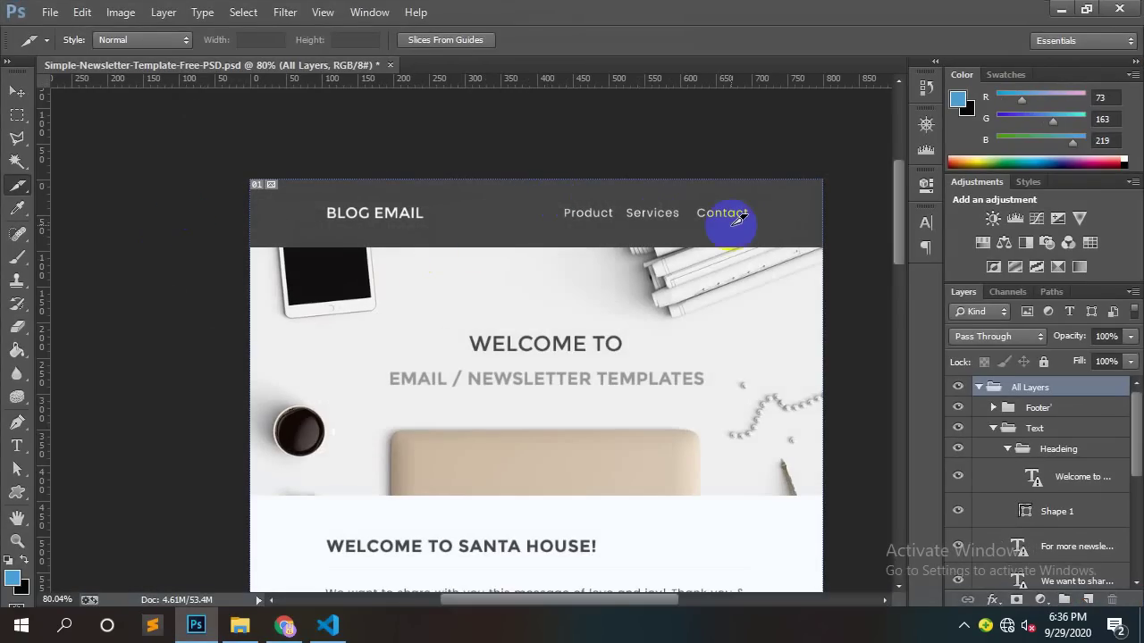
click(257, 178)
click(272, 166)
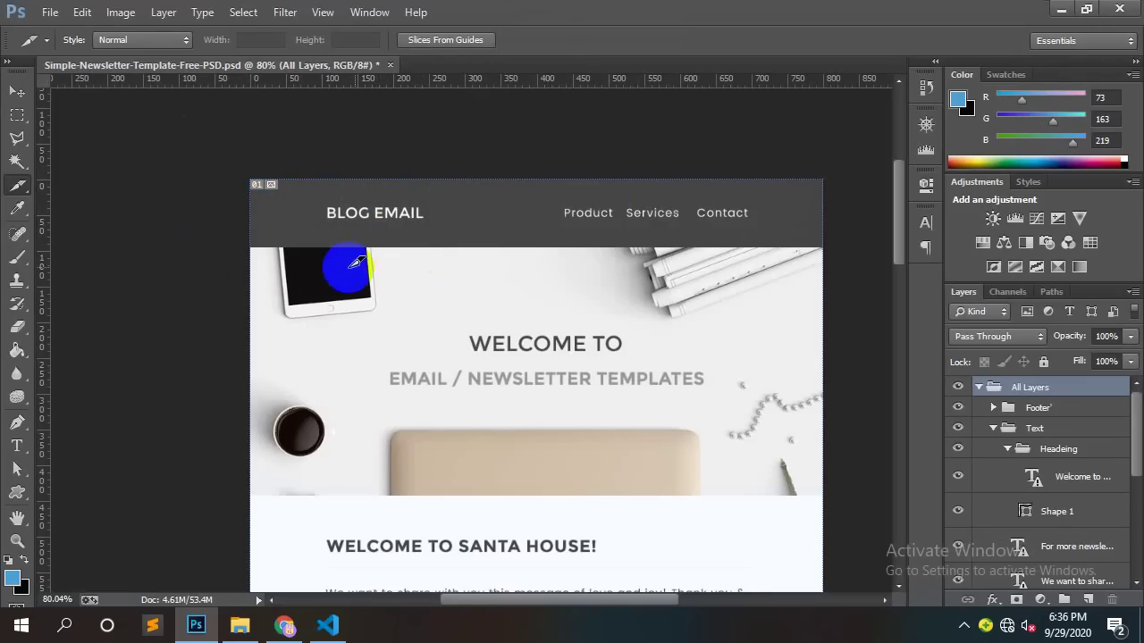
drag(549, 198, 764, 247)
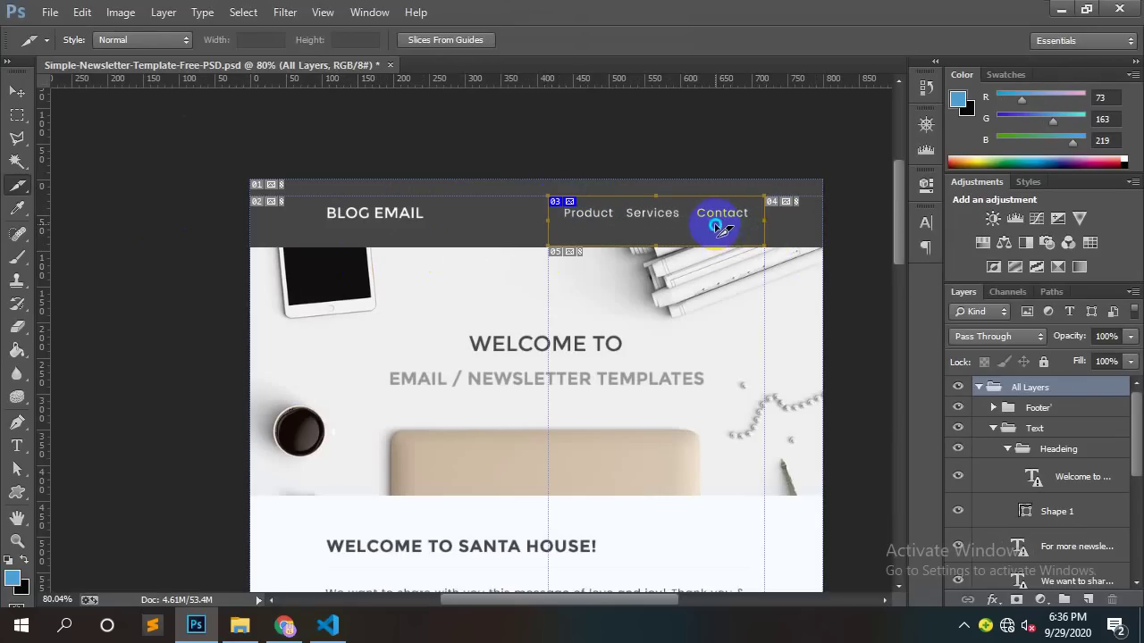
right_click(722, 228)
click(741, 238)
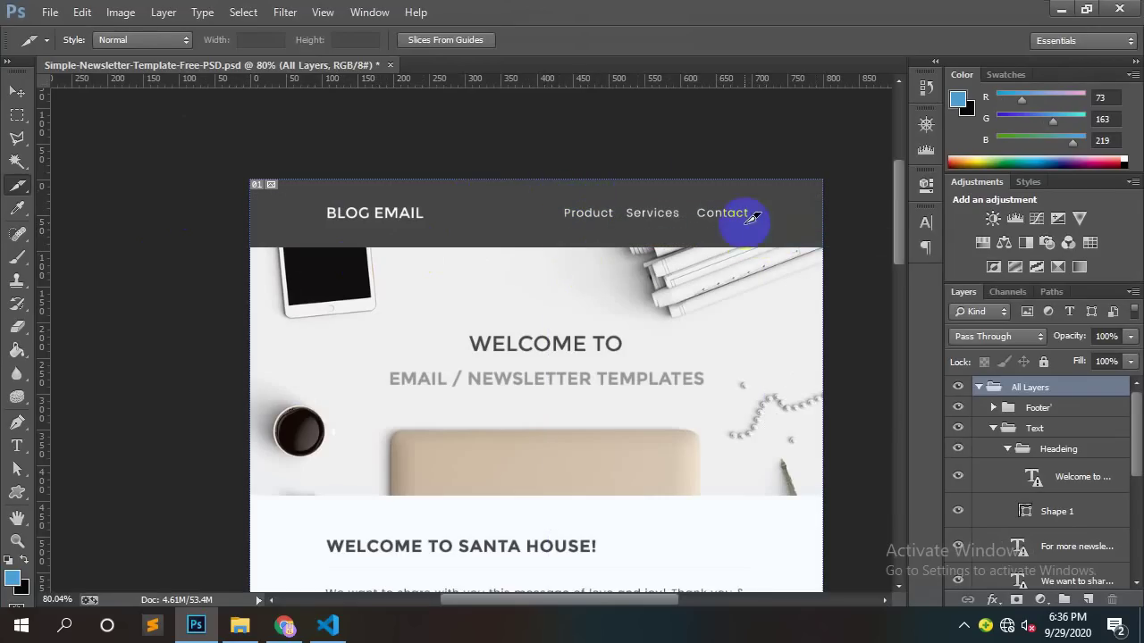
Step: Back in Visual Studio Code, open up an empty line inside the navbar div and save index.html
click(328, 626)
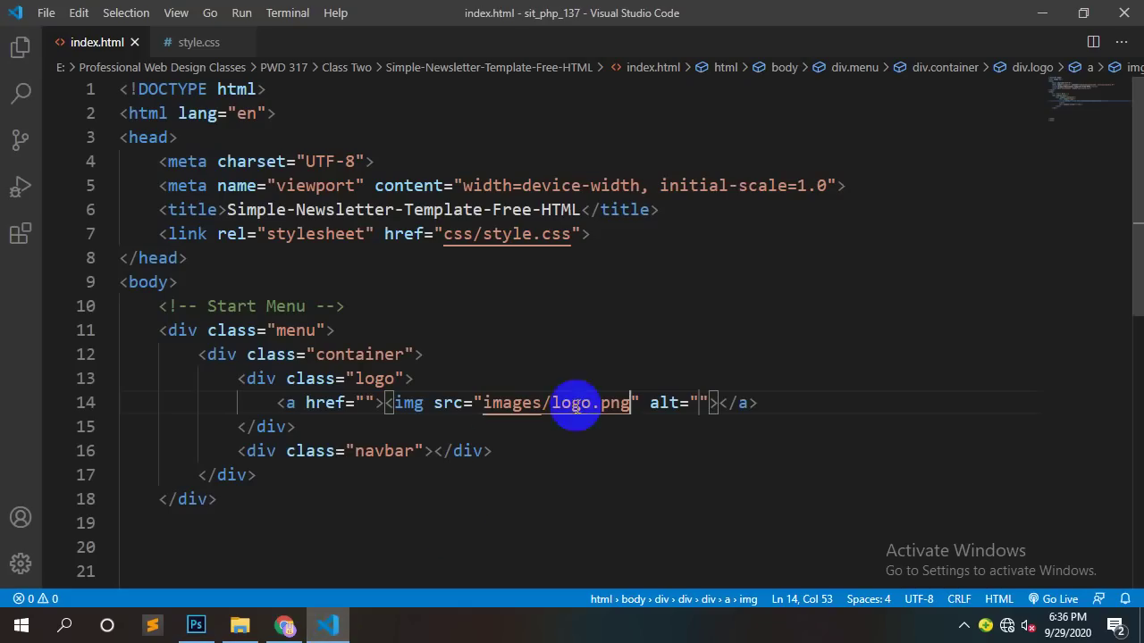
click(435, 450)
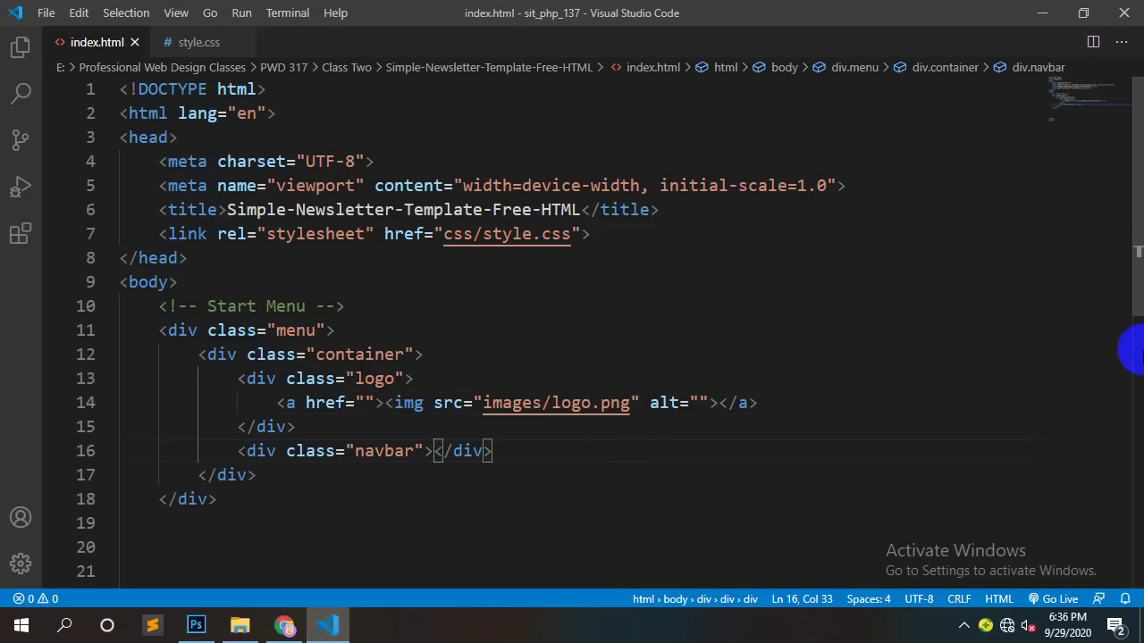
key(Return)
key(Return)
key(ctrl+z)
key(ctrl+s)
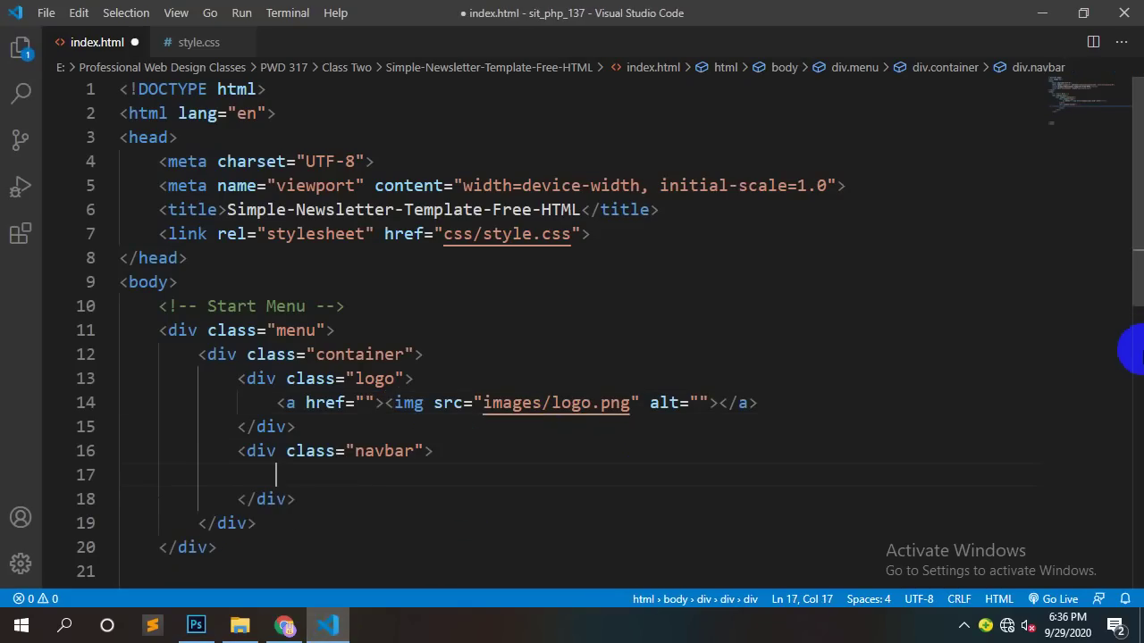
Step: Rename the navbar div's class to top-menu and save the file
double_click(382, 451)
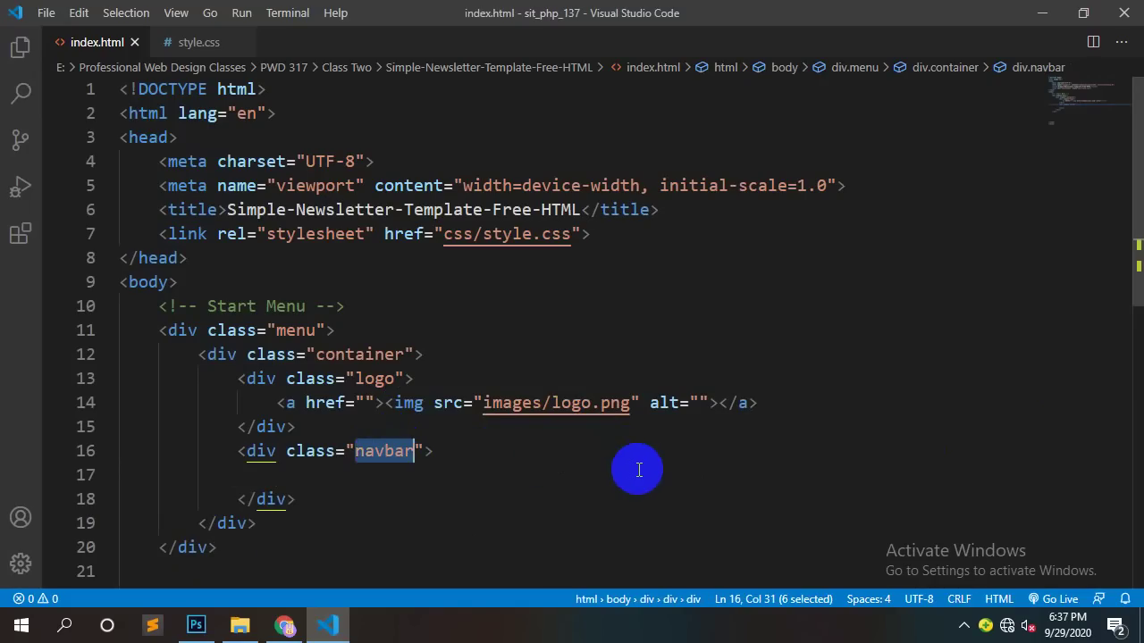
key(BackSpace)
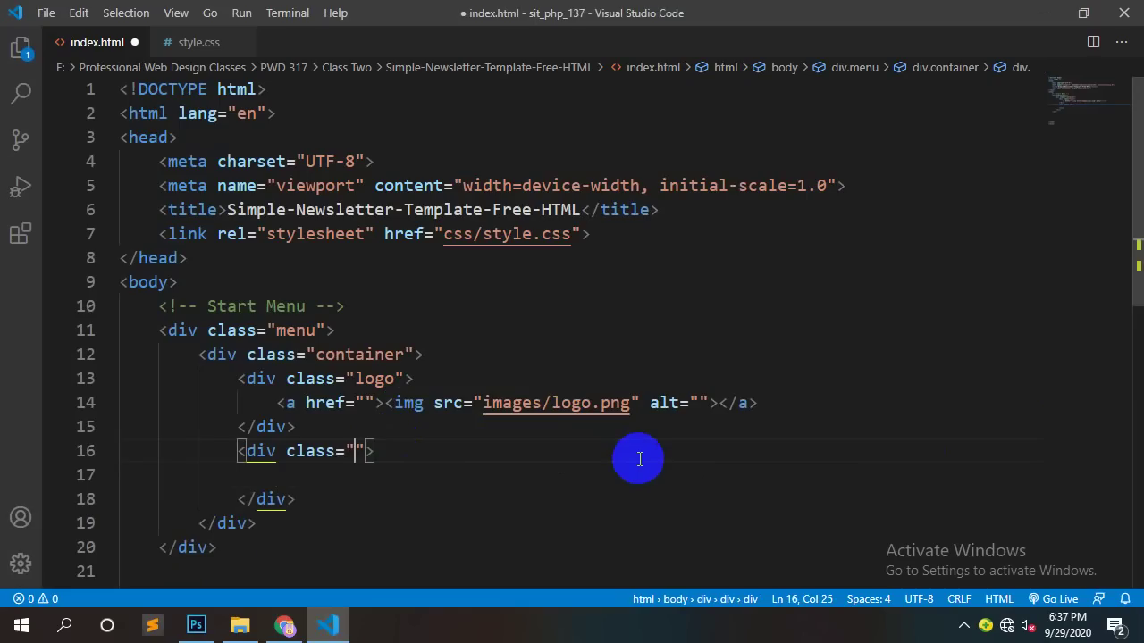
text(si)
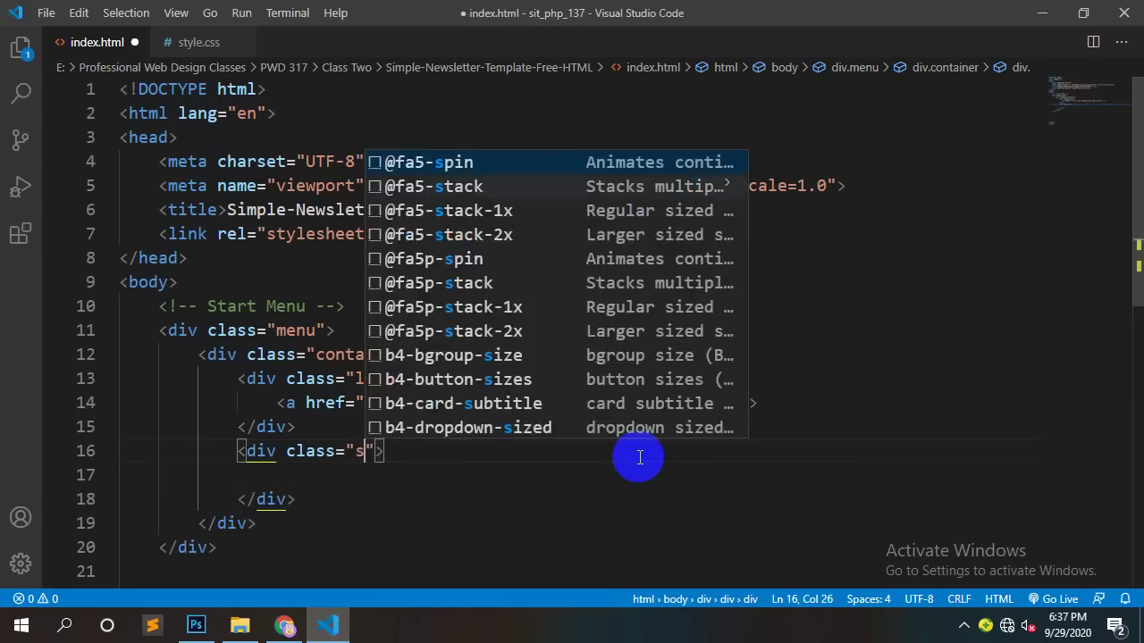
key(BackSpace)
key(BackSpace)
text(top-m)
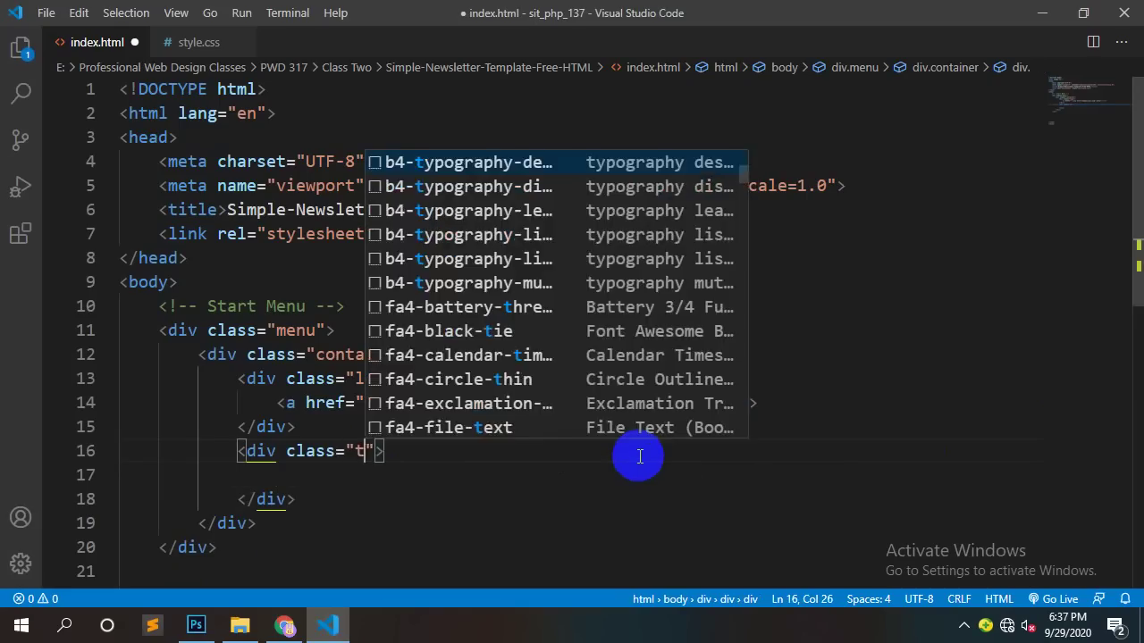
text(enu)
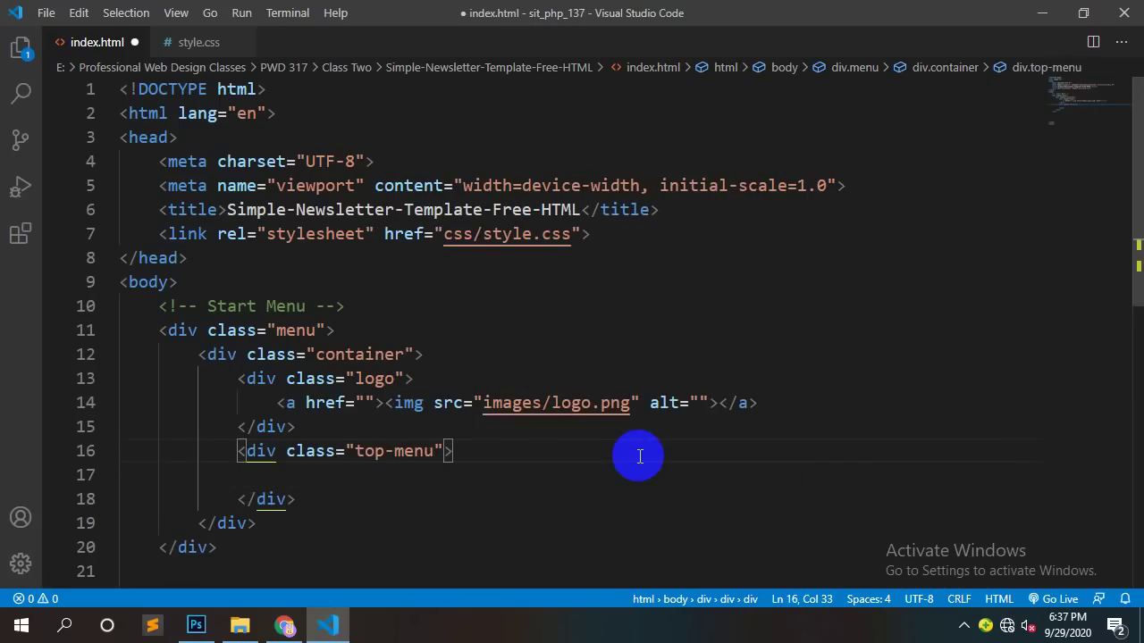
key(ctrl+s)
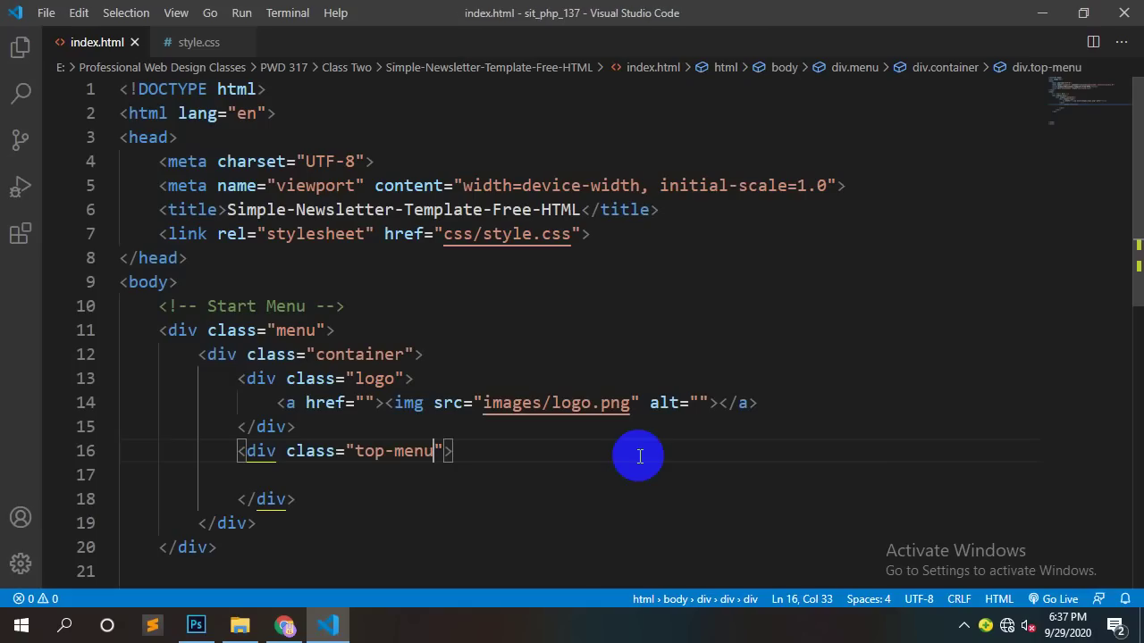
Step: Insert an unordered list with the class navbar inside the top-menu div
click(332, 471)
text(ul)
key(Tab)
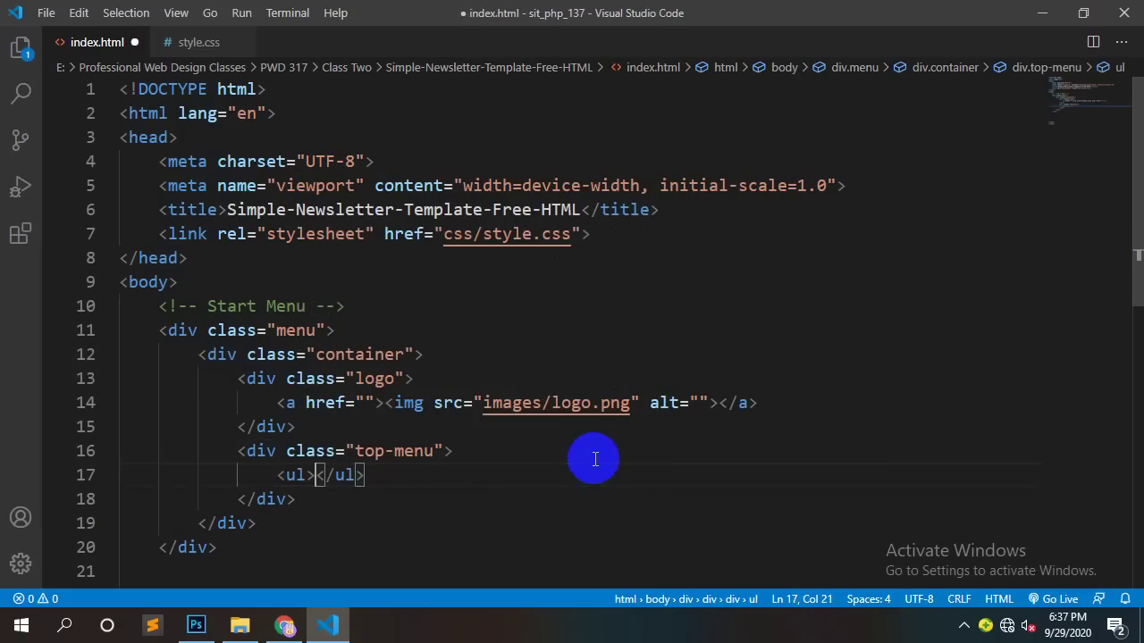
key(Left)
text(class)
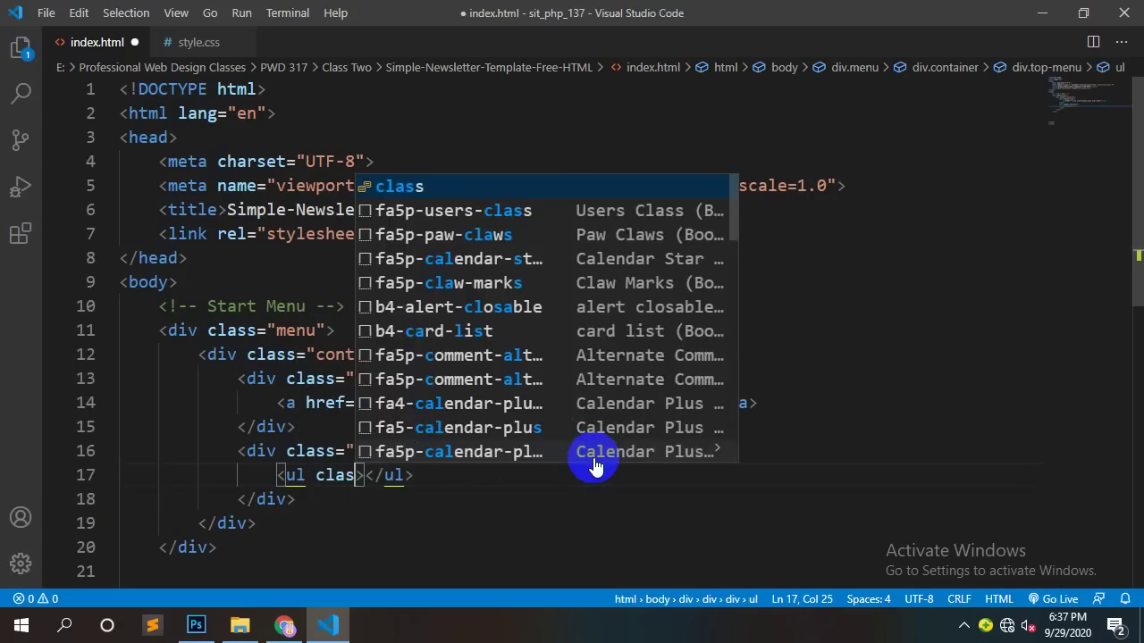
key(Return)
text(navbar">)
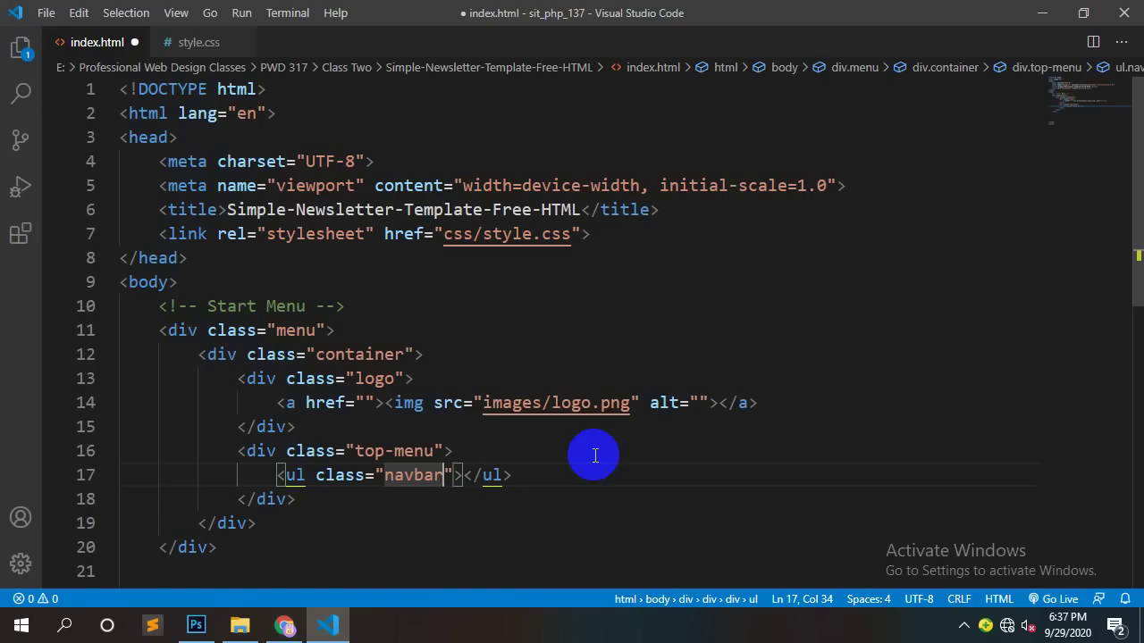
key(Right)
key(Right)
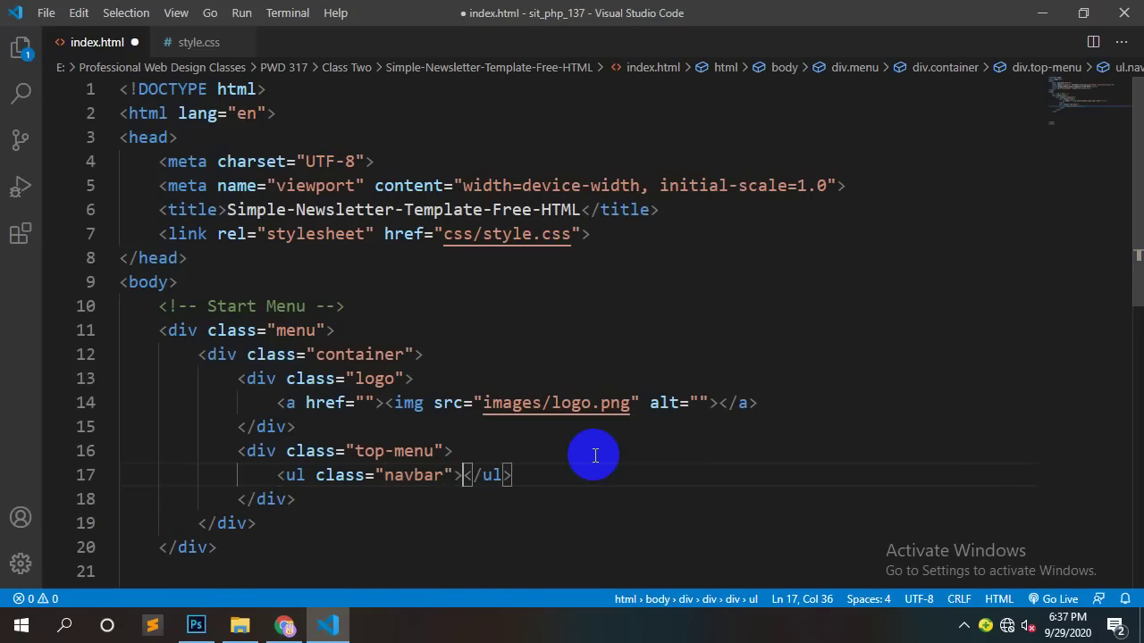
Step: Add a list item containing an anchor with an empty href to the navbar list
key(Return)
text(li)
key(Tab)
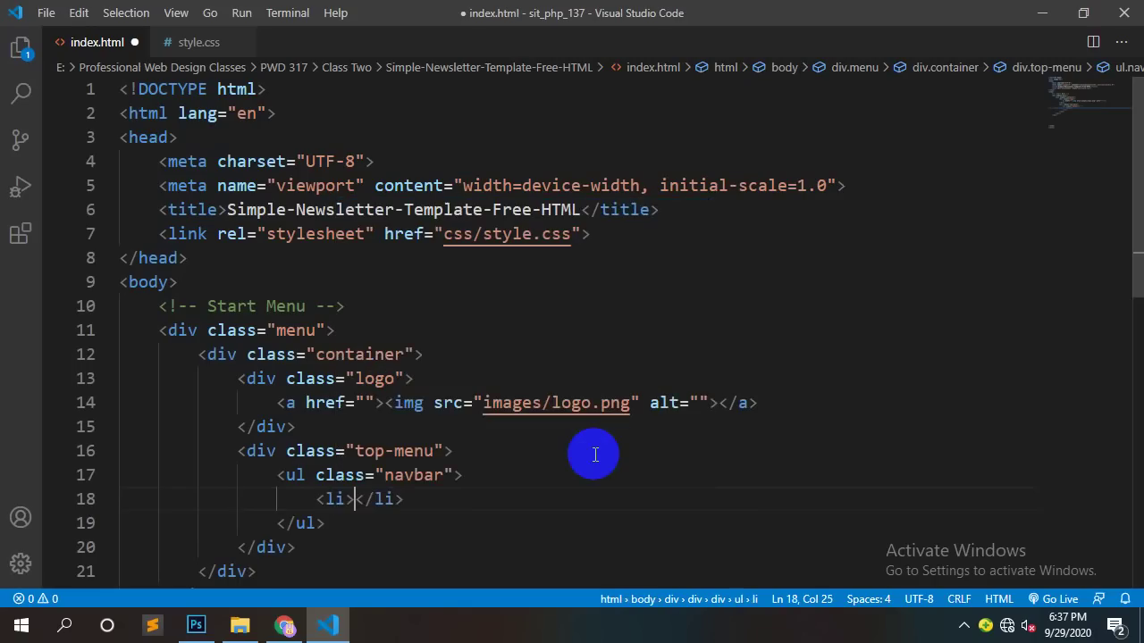
text(a)
key(Tab)
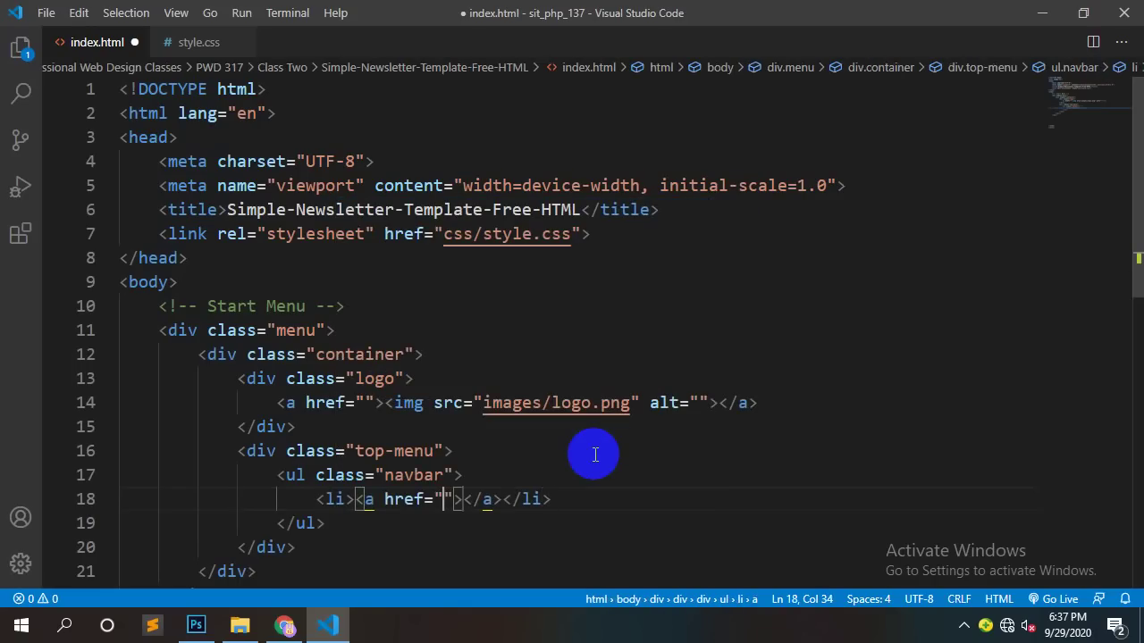
Step: Copy the word Product from the header's navigation text in Photoshop and return to index.html in Visual Studio Code
click(196, 626)
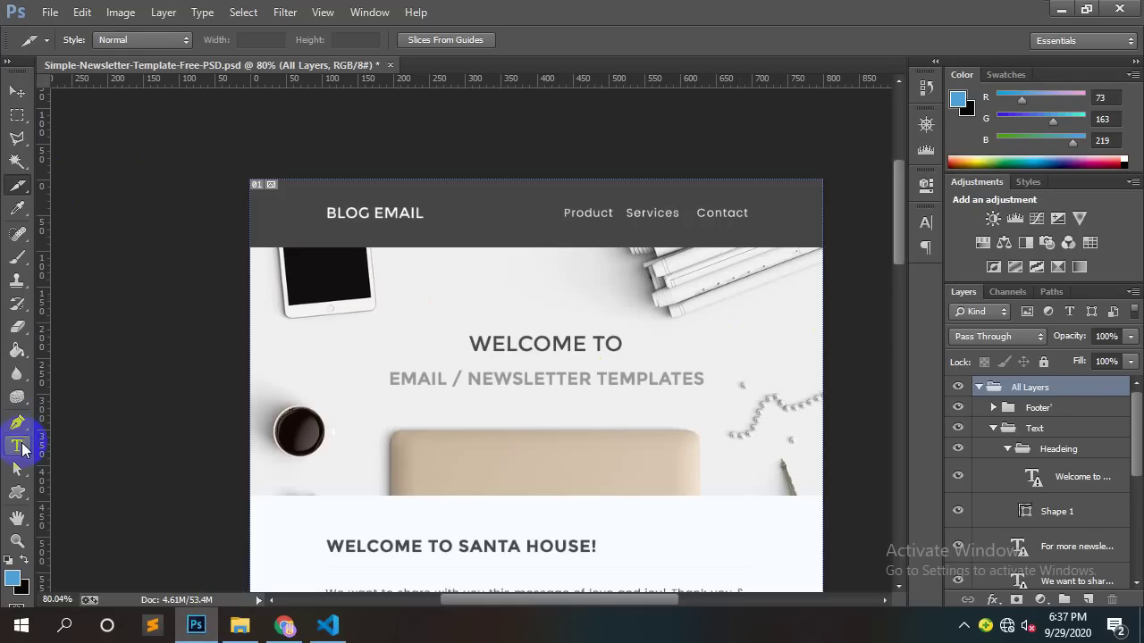
click(16, 445)
click(589, 215)
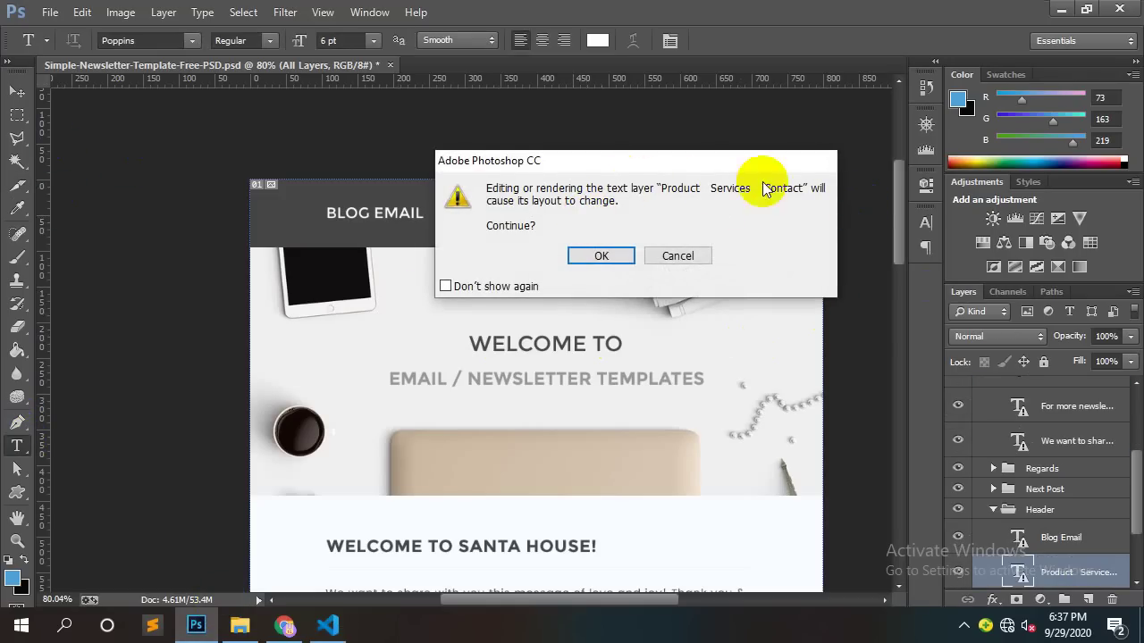
click(624, 255)
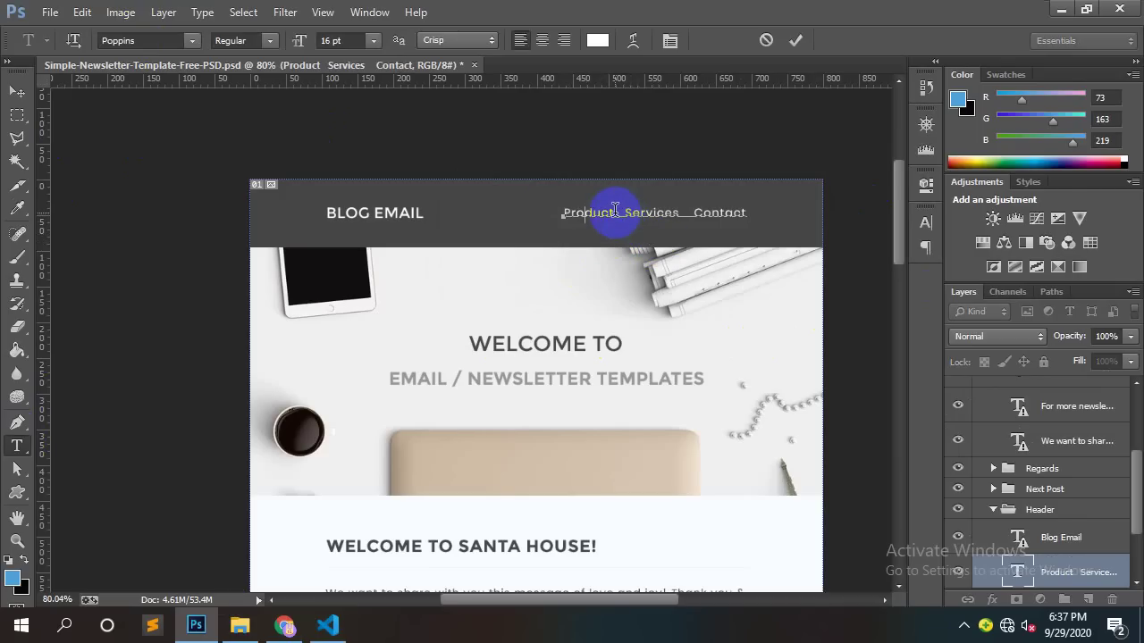
drag(615, 211, 566, 219)
key(ctrl+c)
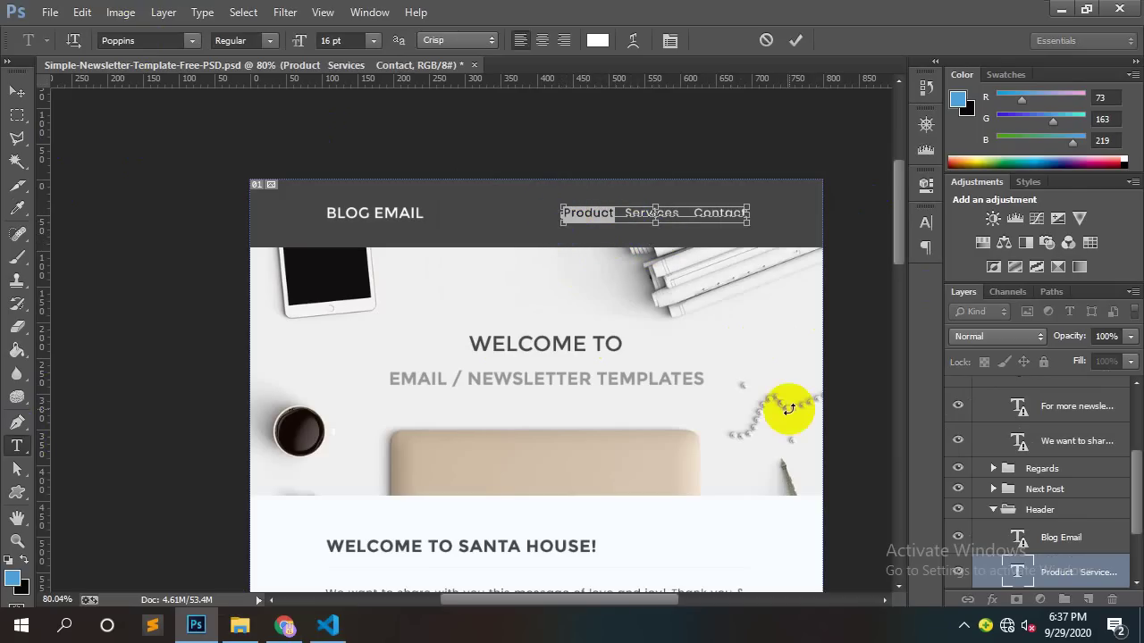
click(347, 631)
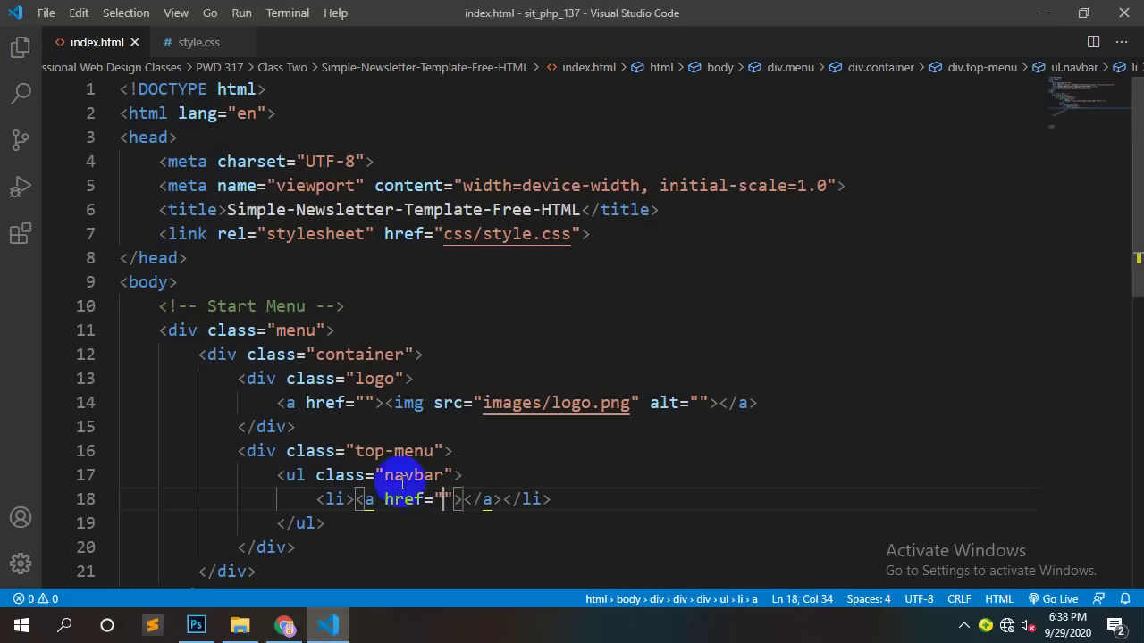
Step: Paste Product as the navbar link's text and duplicate that list item twice below it
click(462, 499)
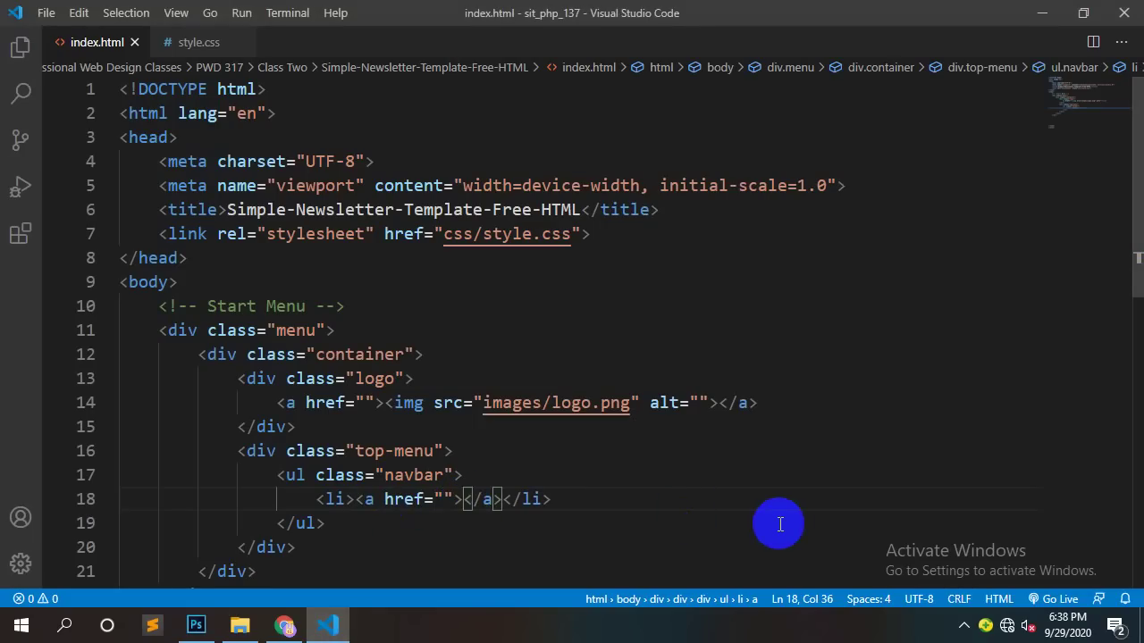
key(ctrl+v)
key(shift+alt+Down)
key(shift+alt+Down)
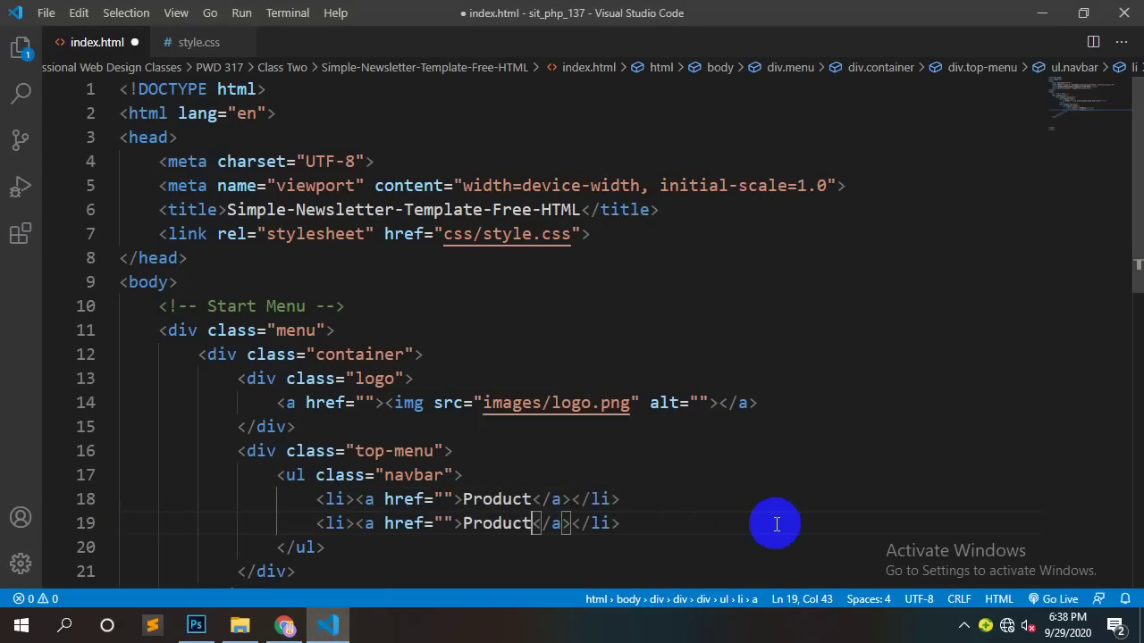
Step: Copy the word Services from the header's navigation text in Photoshop and replace the second navbar link's text with it in Visual Studio Code
click(196, 626)
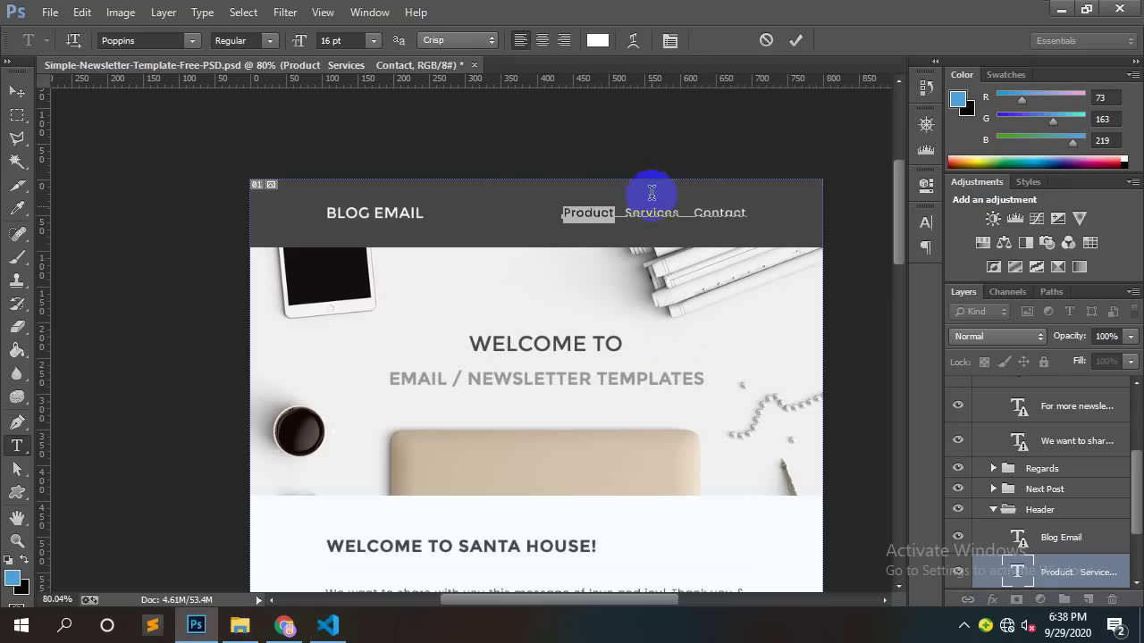
drag(679, 214, 628, 215)
key(ctrl+c)
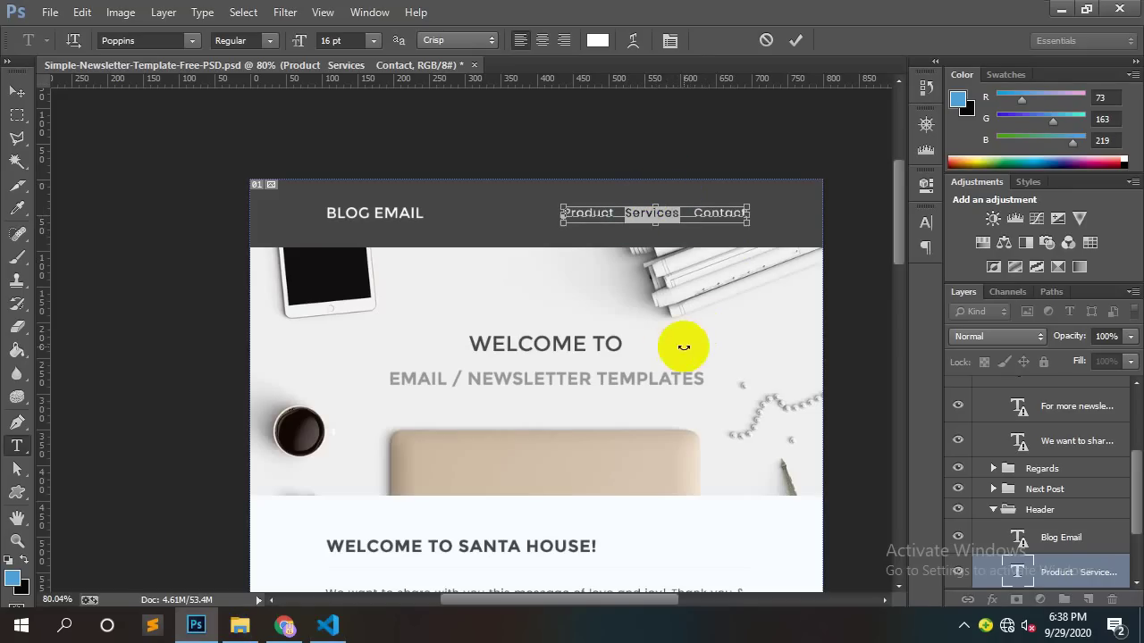
click(327, 626)
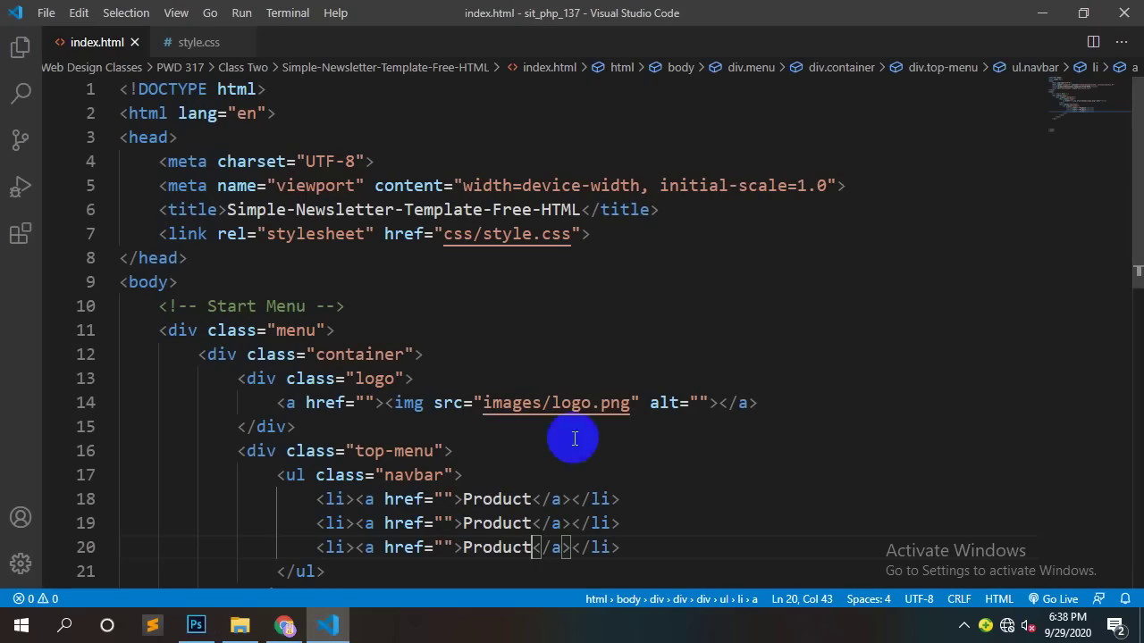
double_click(498, 524)
key(ctrl+v)
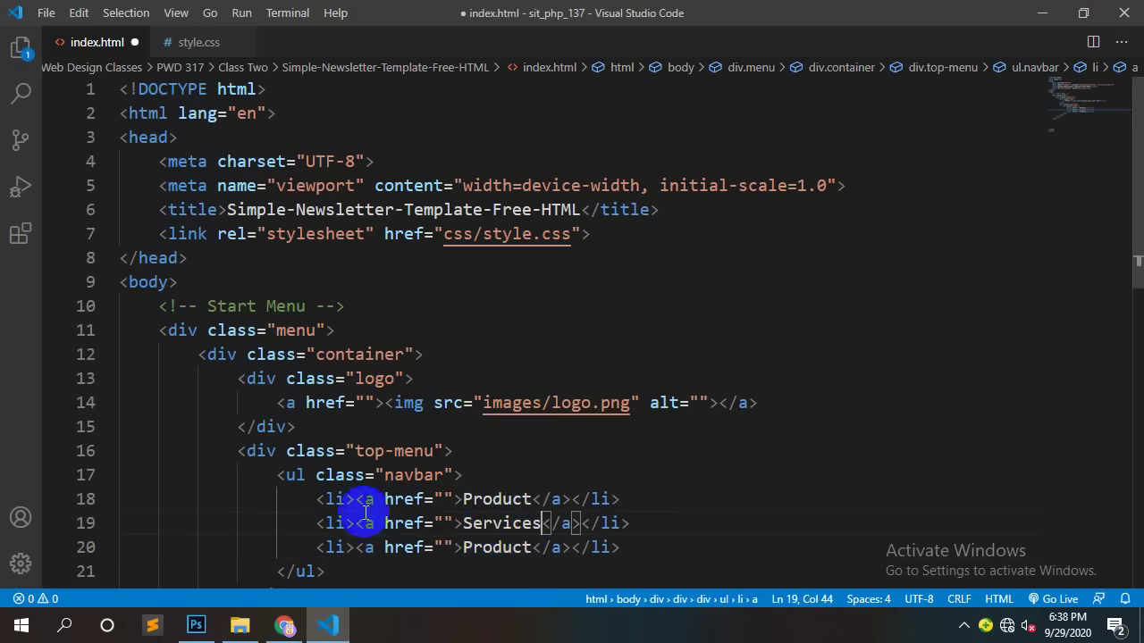
Step: Switch to Photoshop, select the word Contact in the header's navigation text, and cancel the text edit
click(196, 625)
click(703, 215)
double_click(703, 215)
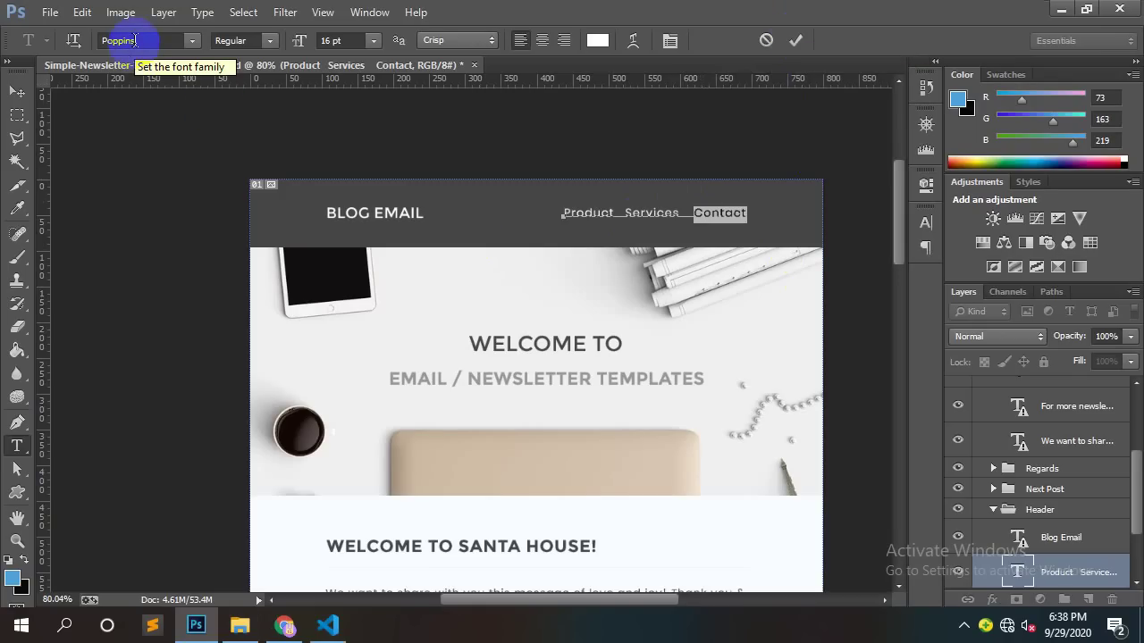
click(592, 218)
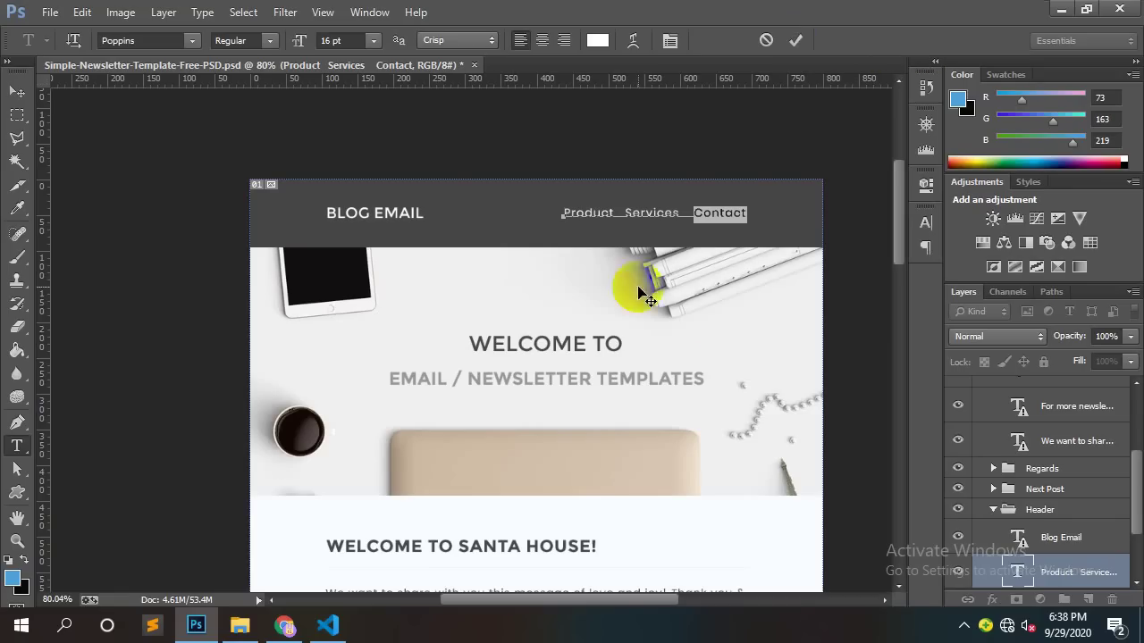
click(765, 42)
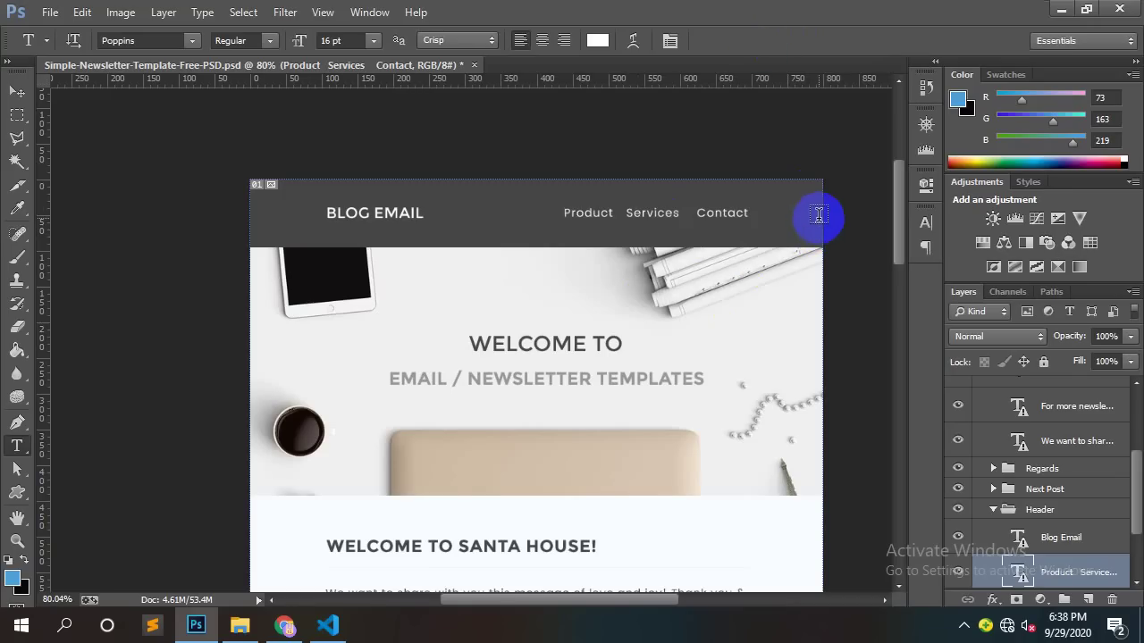
Step: Back in Visual Studio Code, replace the third navbar link's text with Contact and save index.html
click(328, 626)
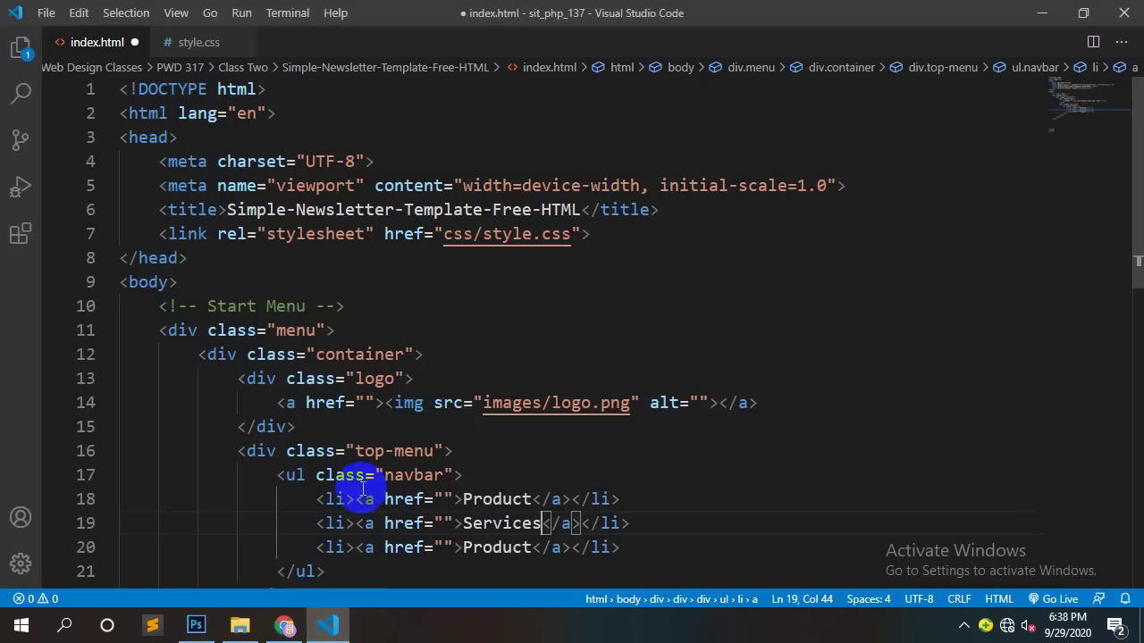
double_click(513, 545)
text(Contact)
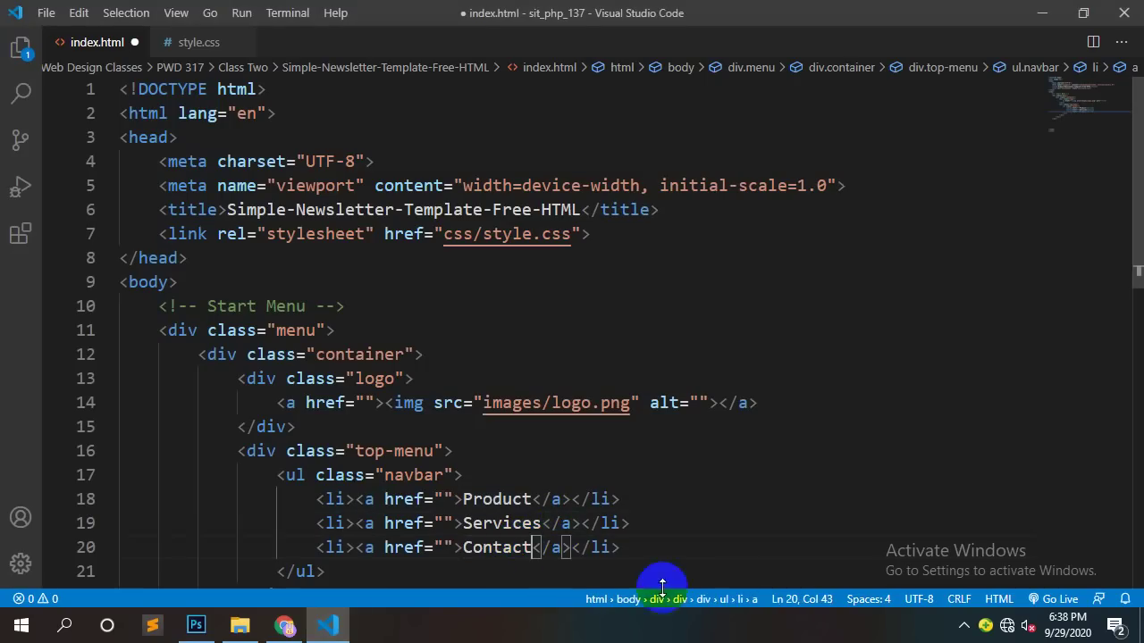
key(ctrl+s)
Step: Reload the newsletter page in Chrome, check the menu list under the logo, and close the downloads bar
click(317, 626)
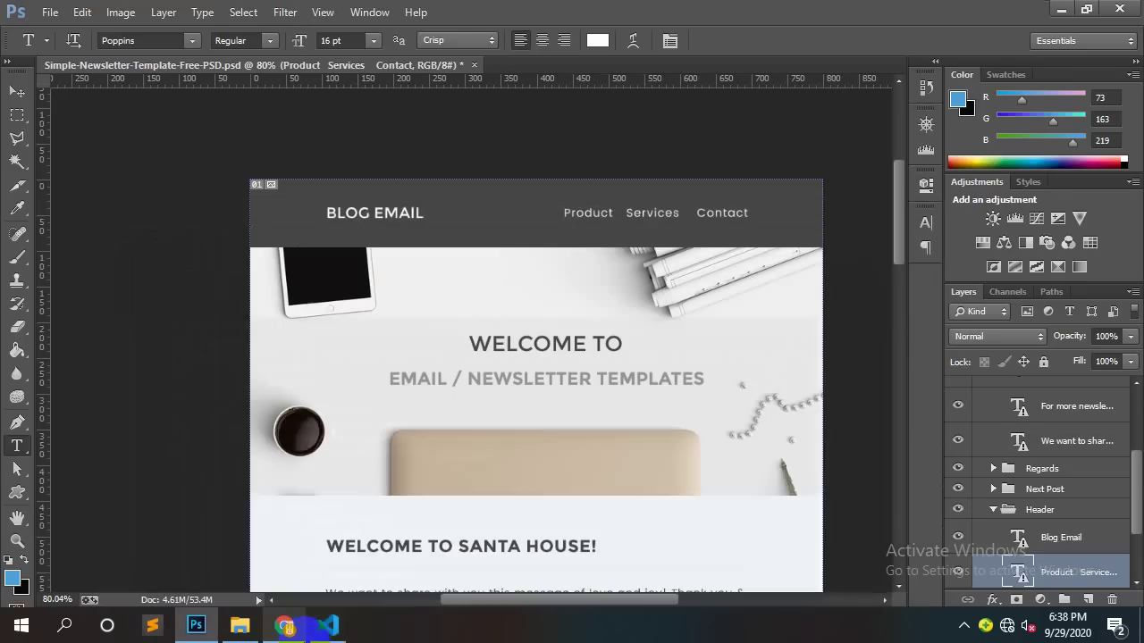
click(295, 626)
right_click(784, 184)
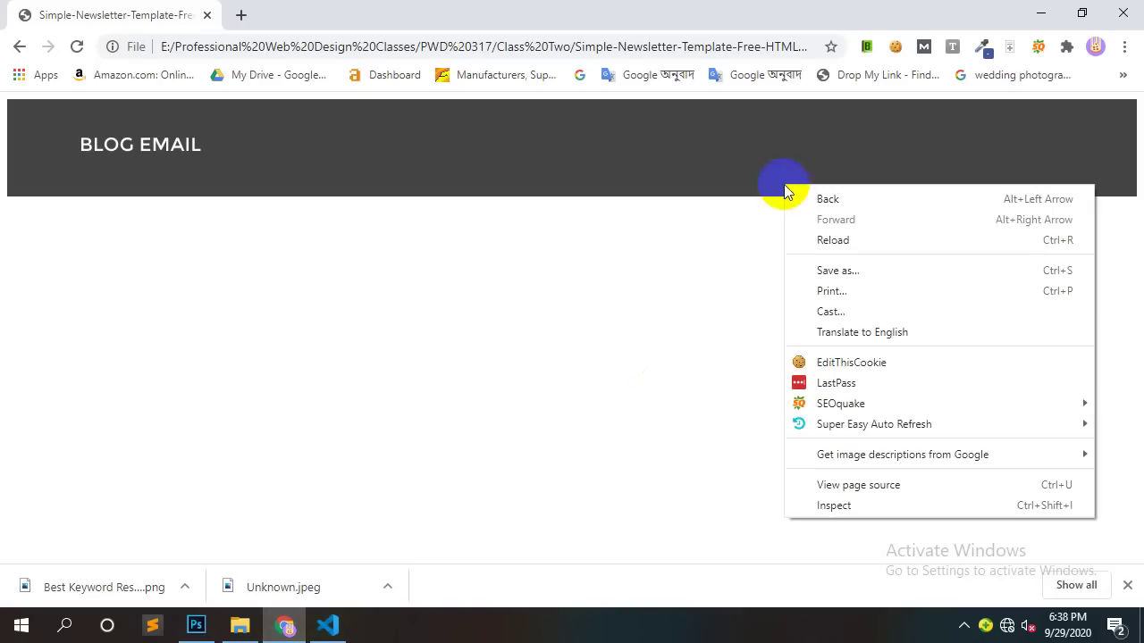
click(832, 241)
drag(191, 224, 96, 183)
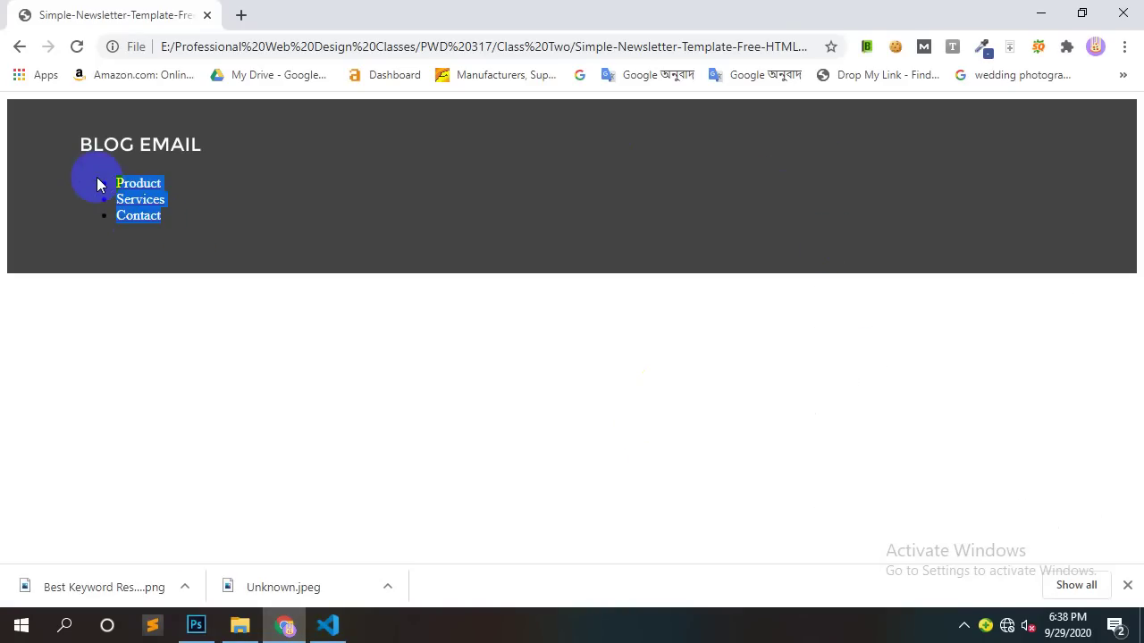
click(563, 236)
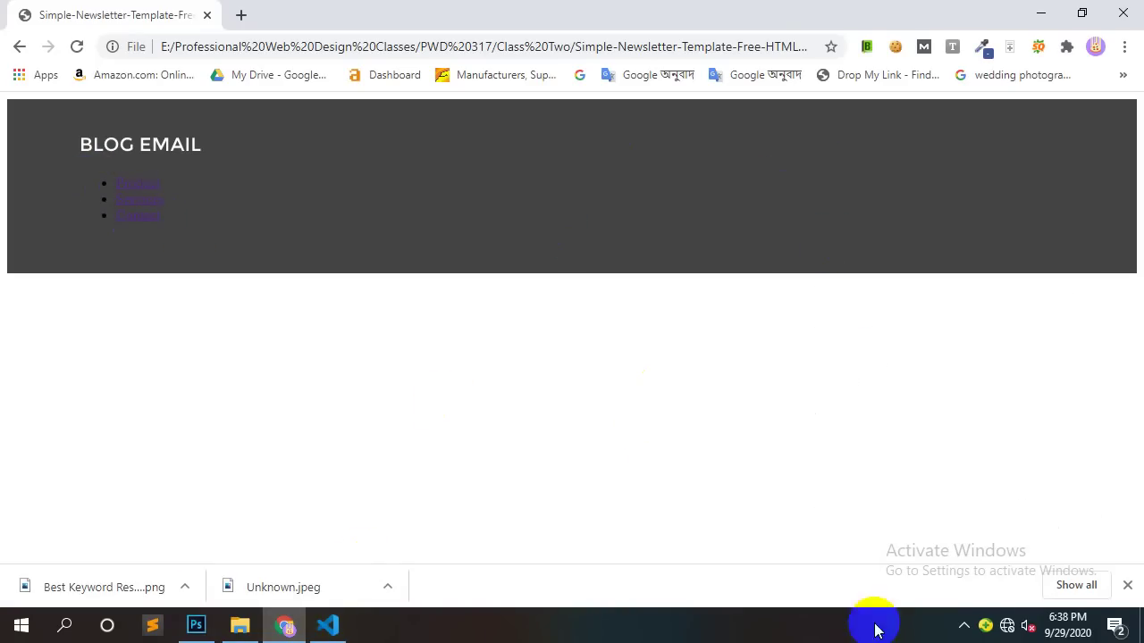
click(1127, 585)
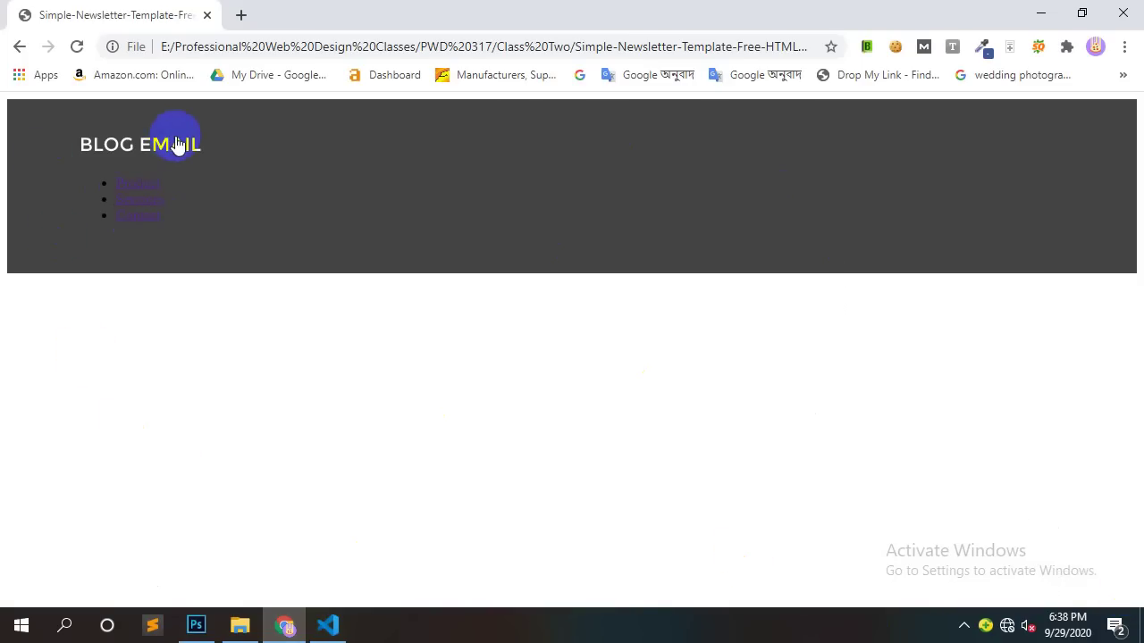
click(164, 284)
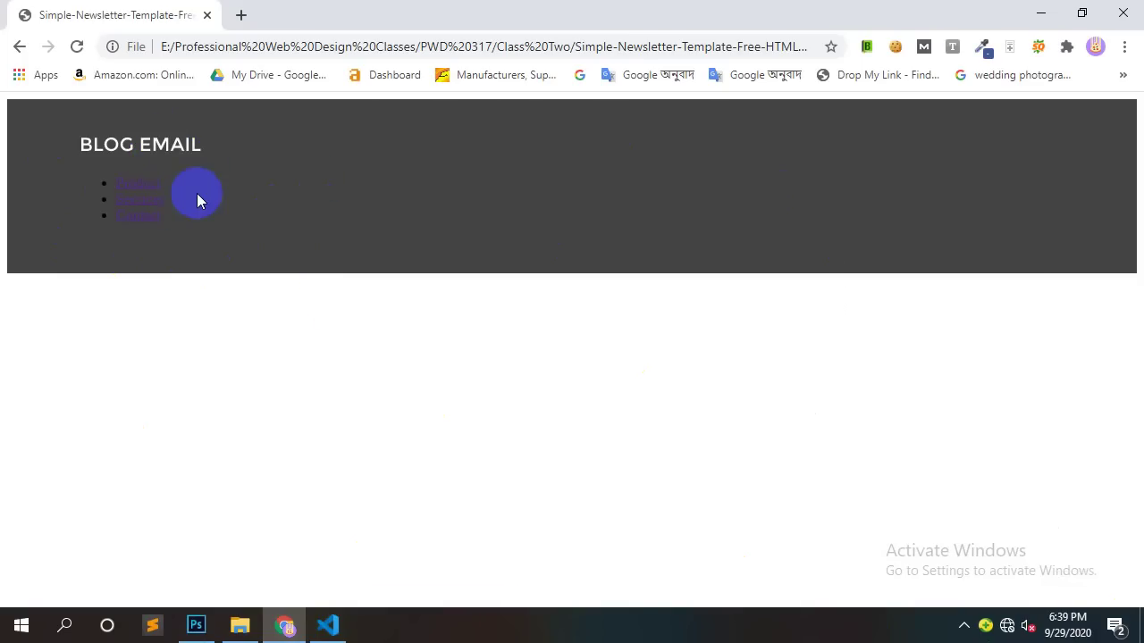
Step: Switch to style.css in Visual Studio Code, add a .logo rule with width 20% below the .menu rule, and save
click(327, 626)
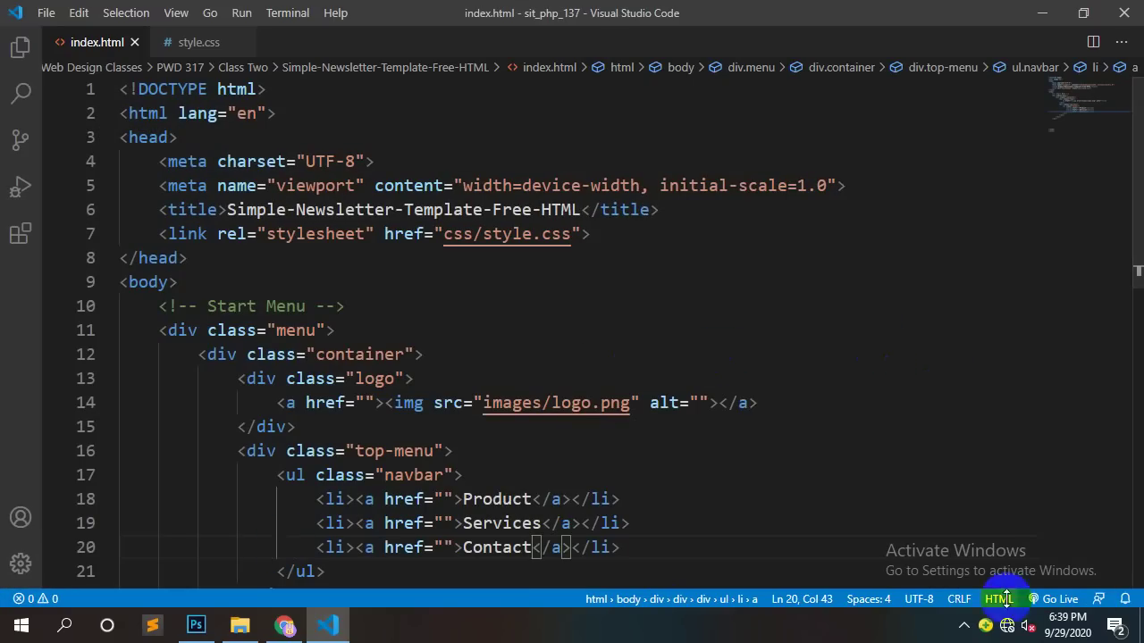
click(964, 626)
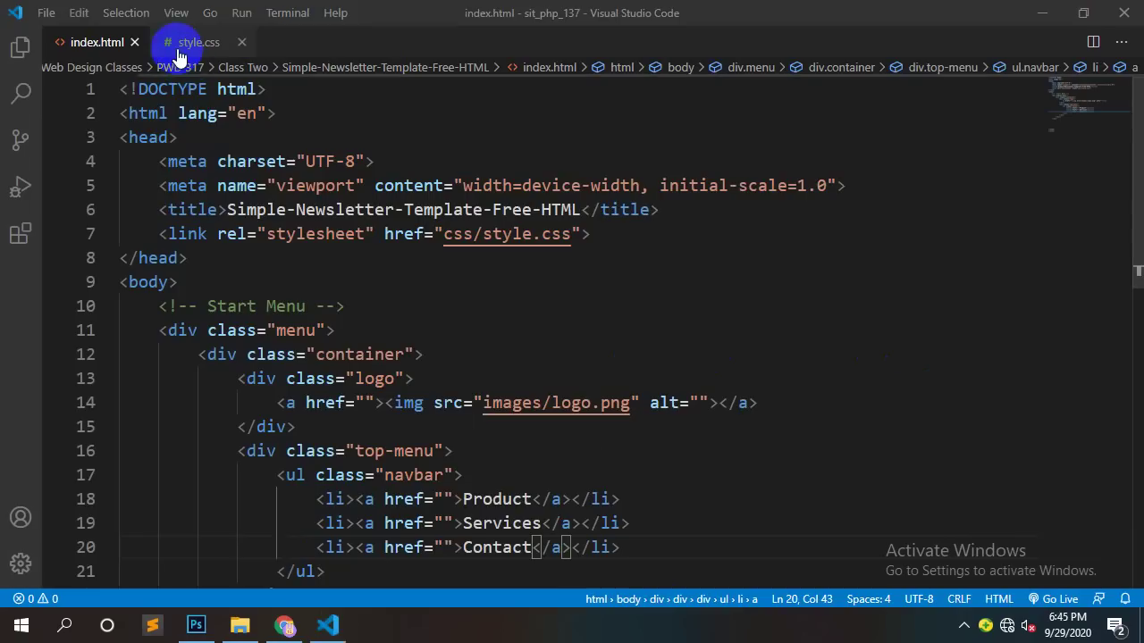
click(177, 44)
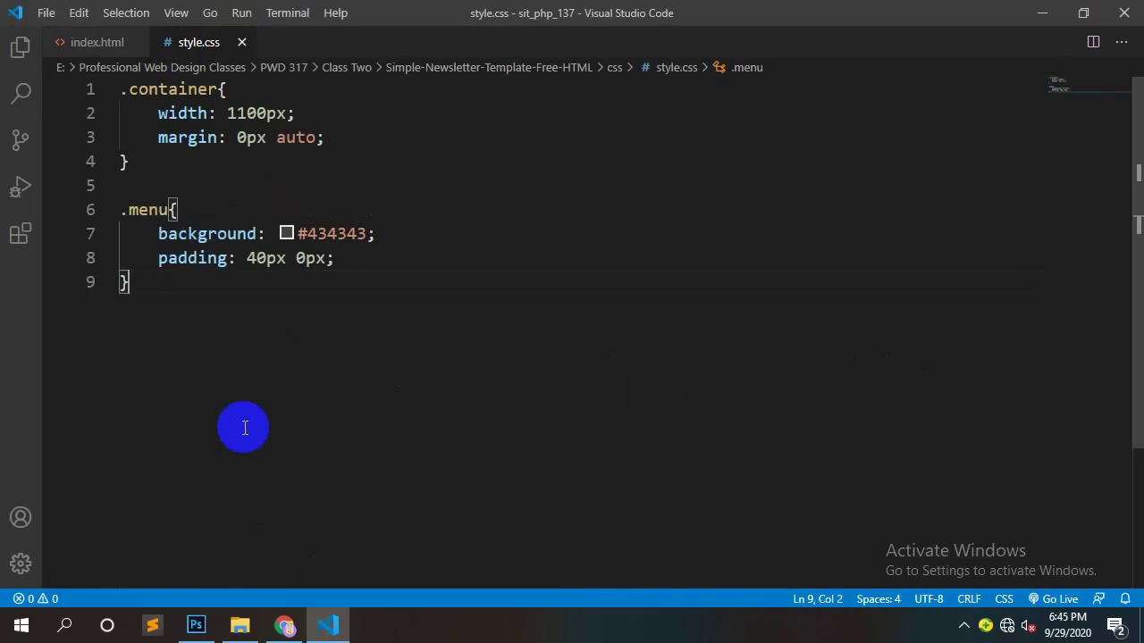
click(206, 369)
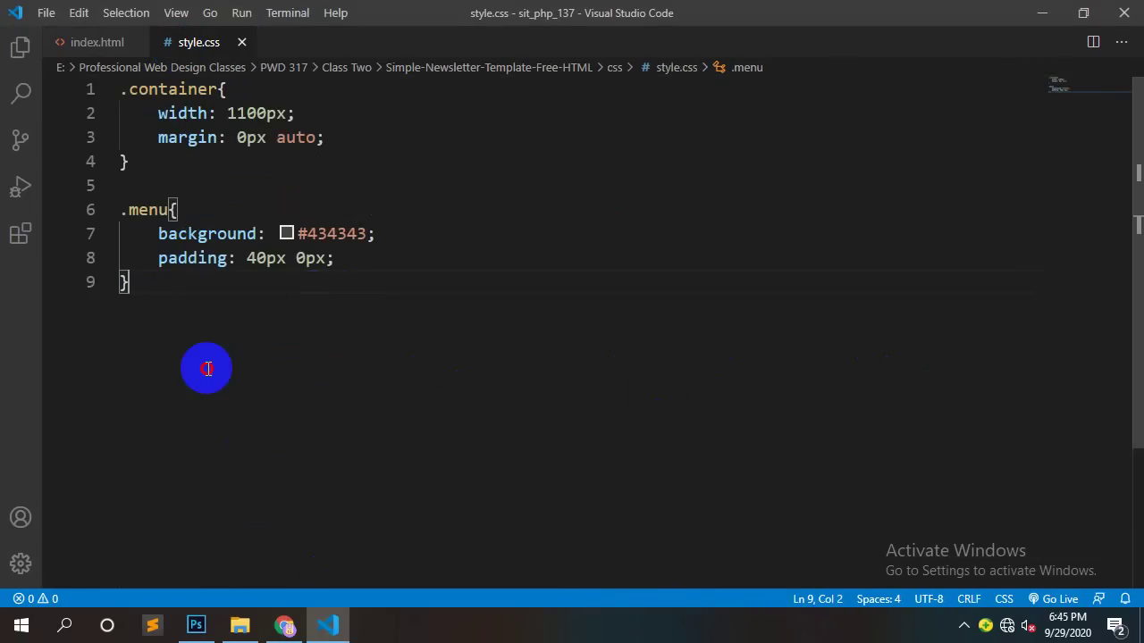
key(Return)
key(Return)
text(.logo)
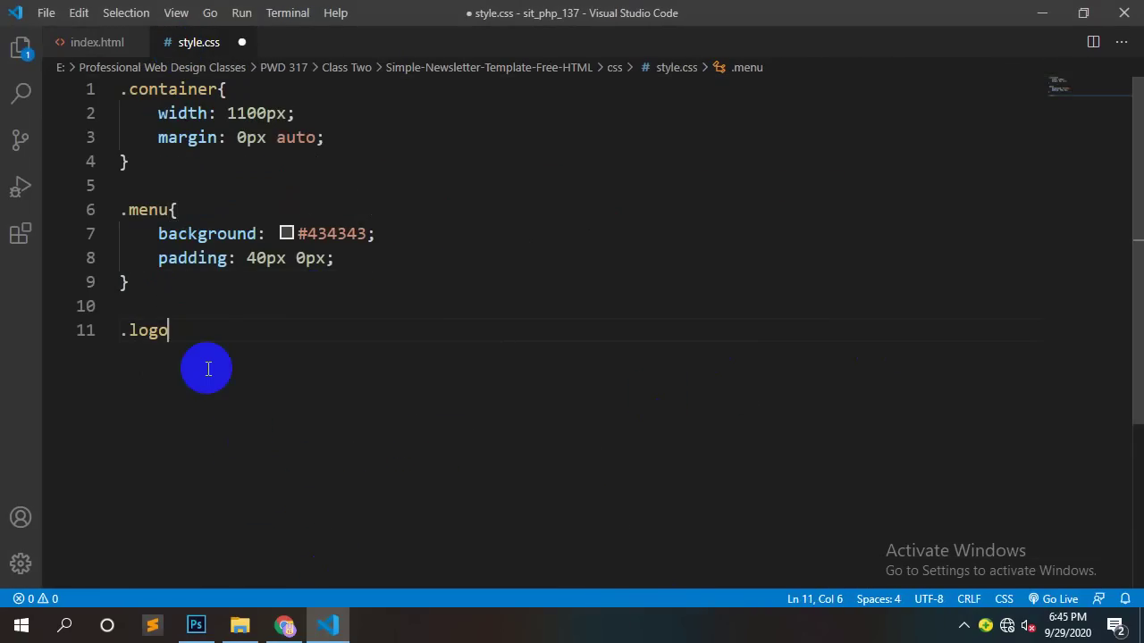
text({)
key(Return)
text(w)
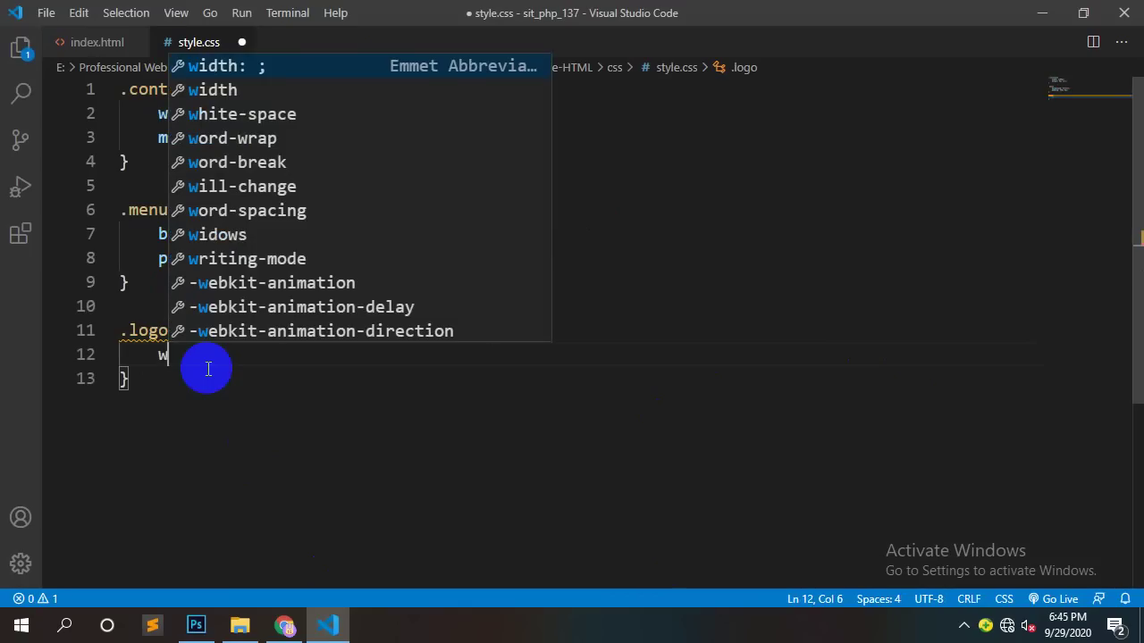
key(Return)
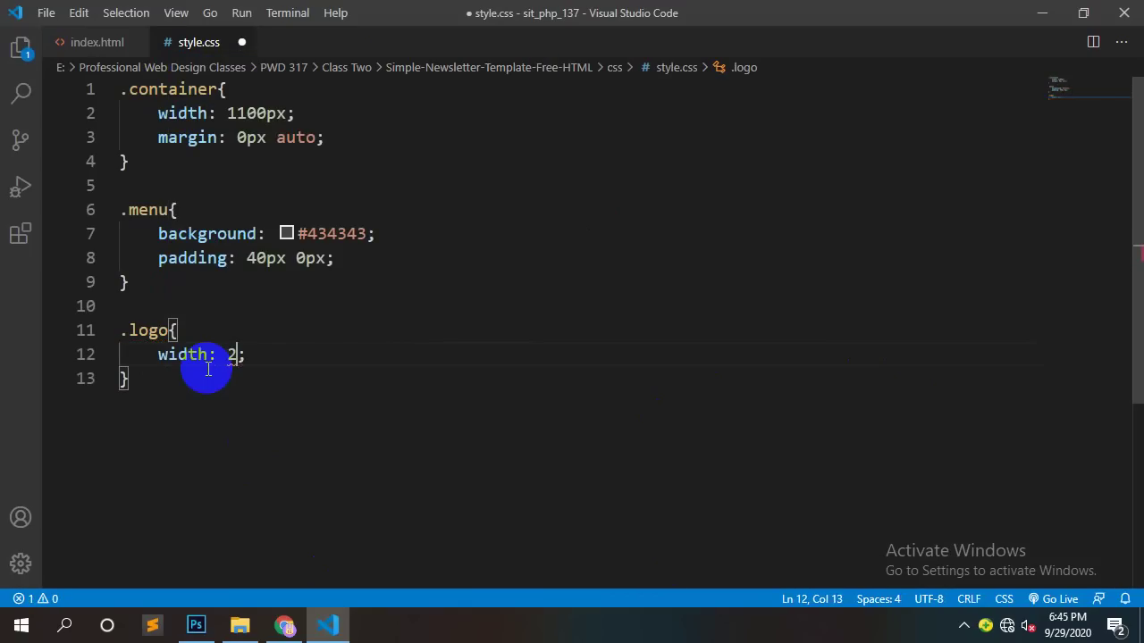
text(20%)
key(ctrl+s)
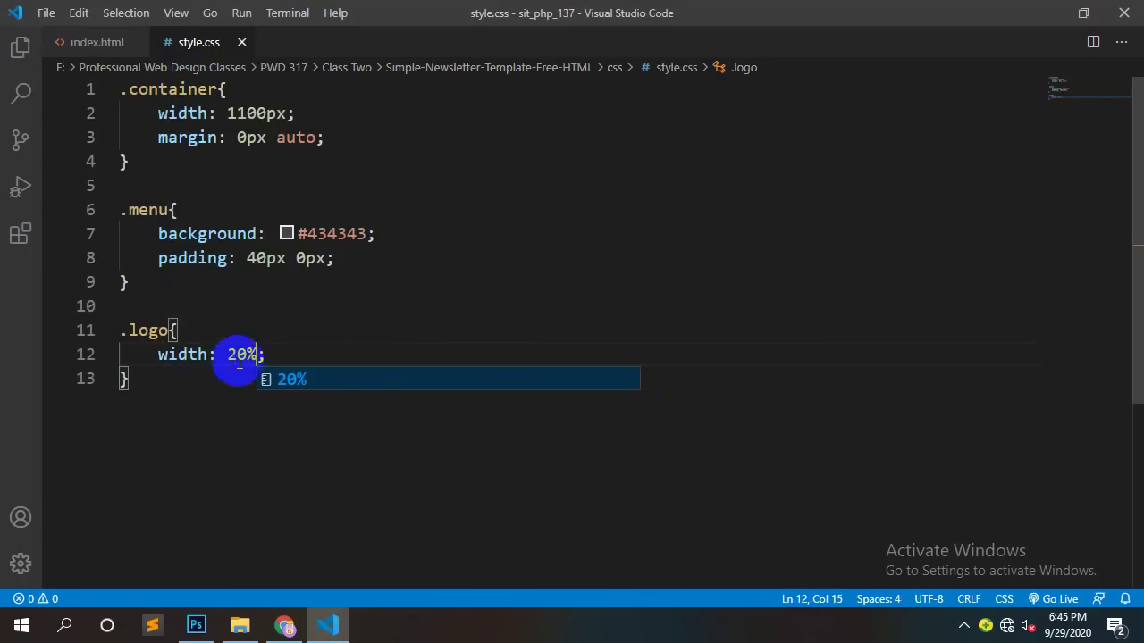
Step: Add a float: left declaration to the .logo rule
click(324, 362)
key(Return)
text(flo)
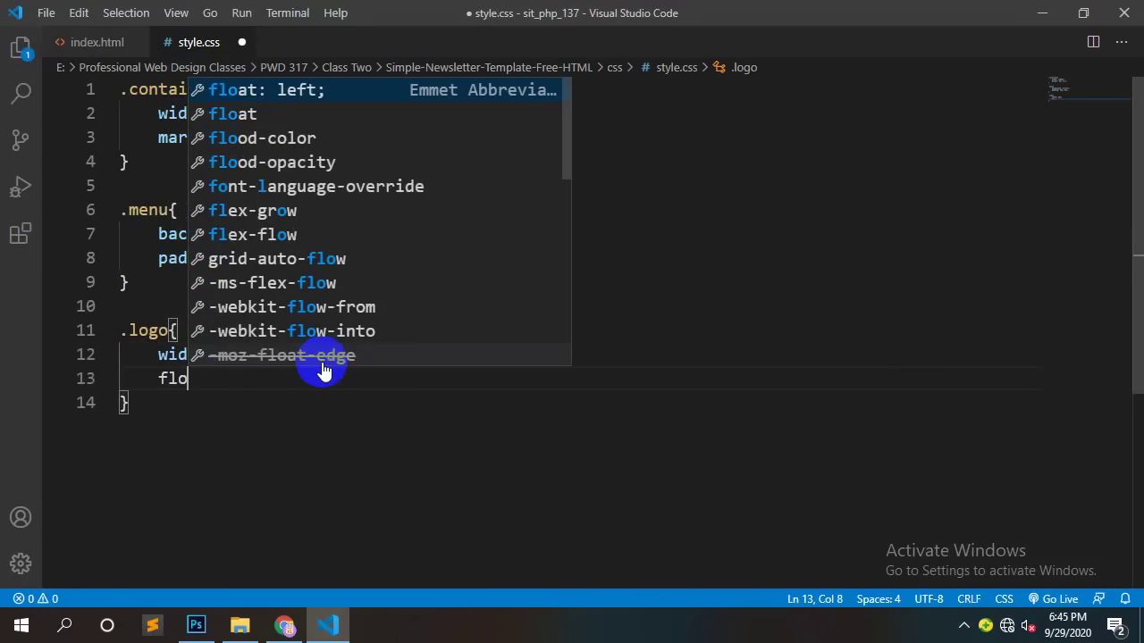
key(Return)
Step: Copy the top-menu class name from index.html and start a .top-menu rule below the .logo rule in style.css
click(90, 42)
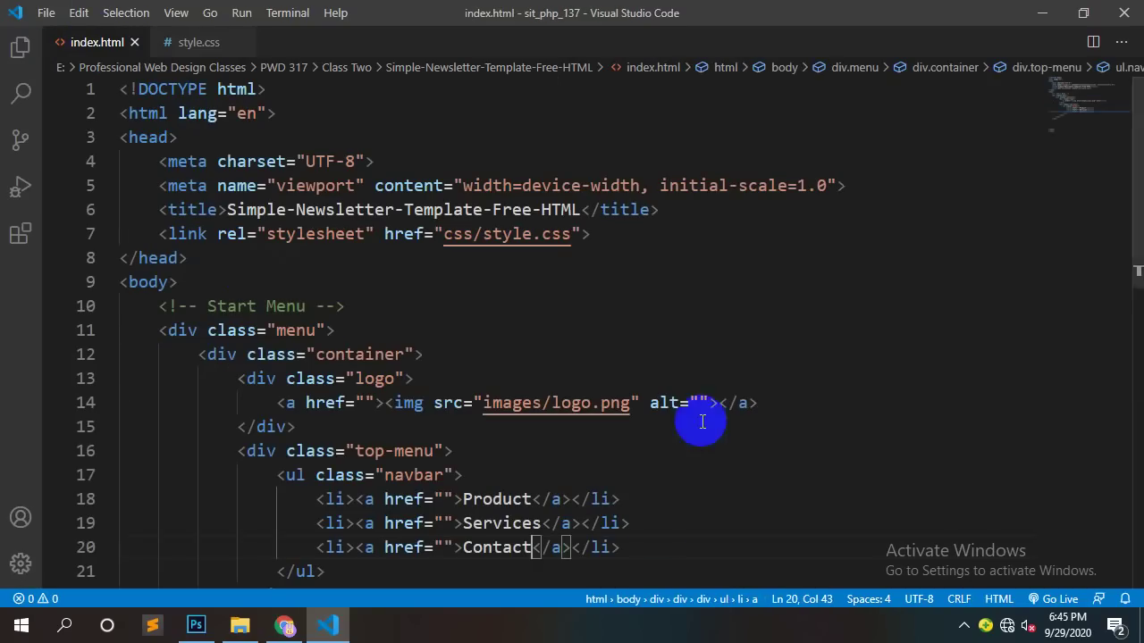
drag(434, 450, 357, 458)
key(ctrl+c)
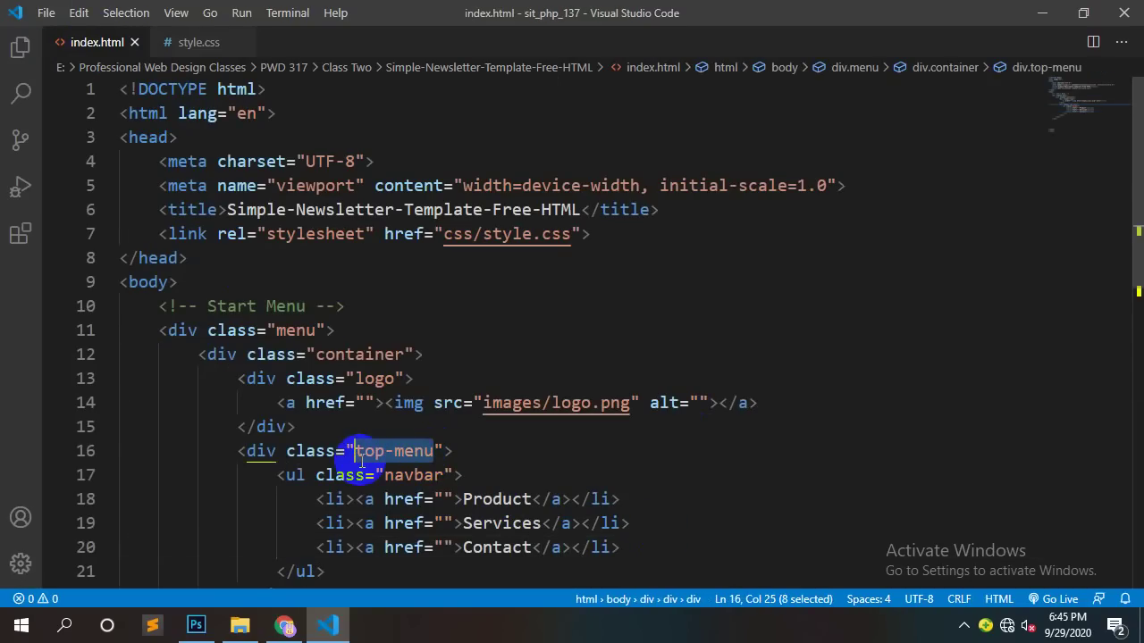
click(191, 41)
click(179, 432)
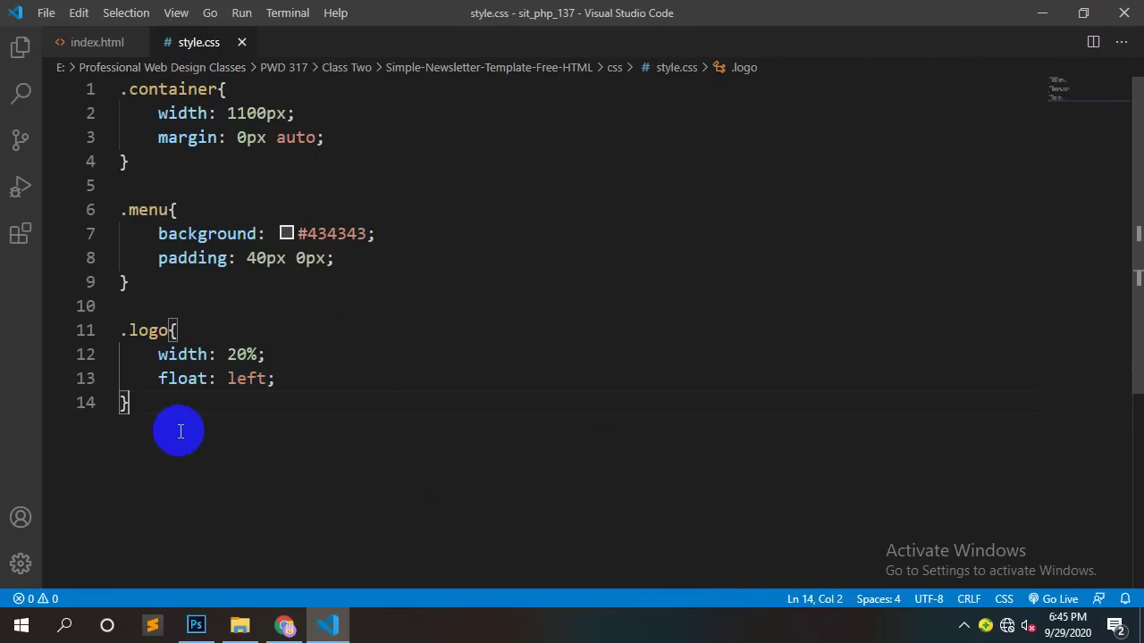
key(Return)
text(.)
key(ctrl+v)
text({)
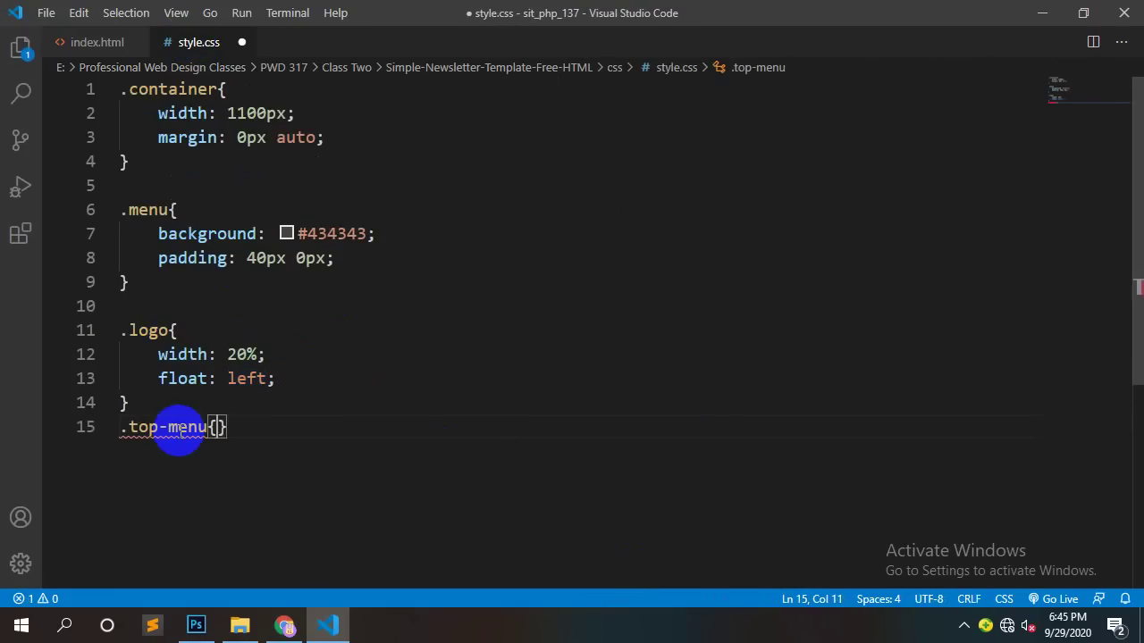
Step: Give the .top-menu rule a width of 60% and float: right, save style.css, and switch to Chrome
key(Return)
text(w)
key(Return)
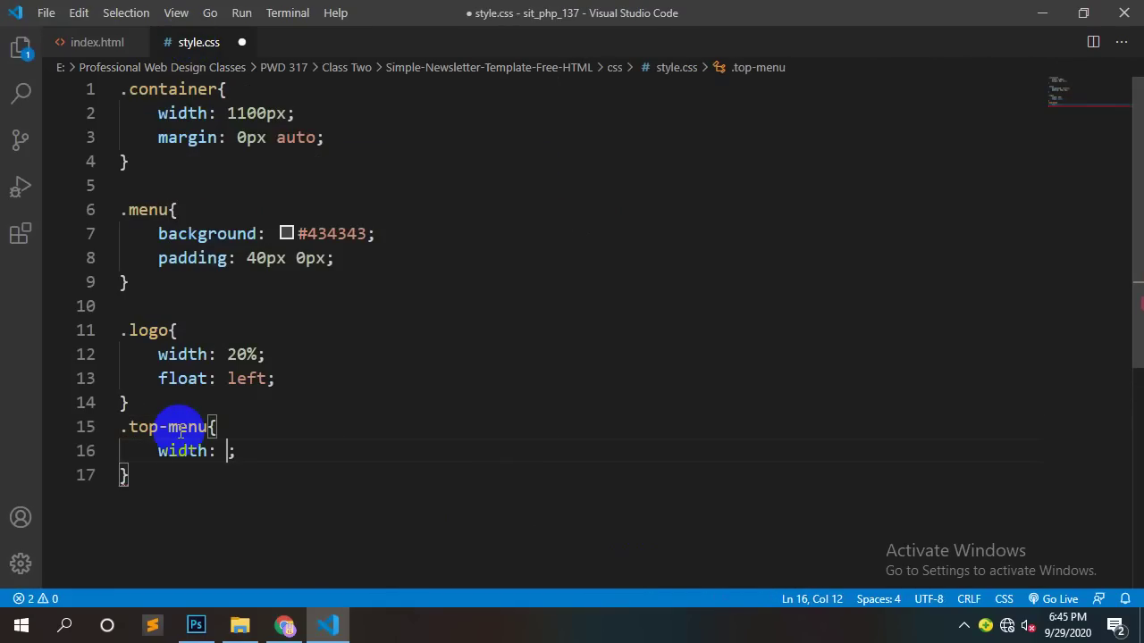
text(60%)
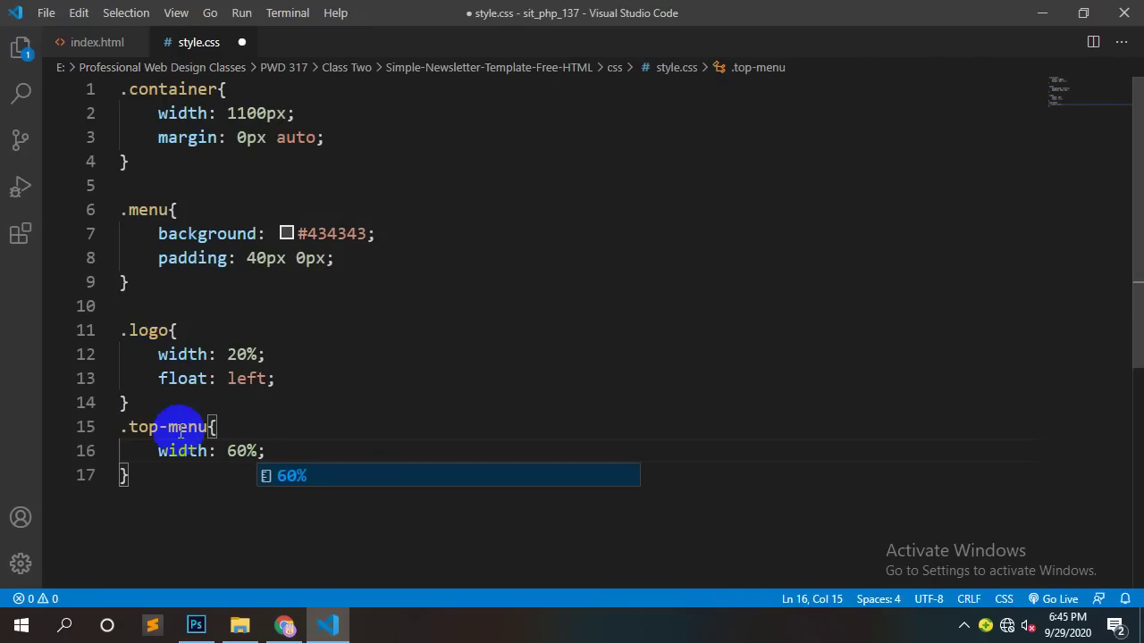
key(End)
key(Return)
text(fl)
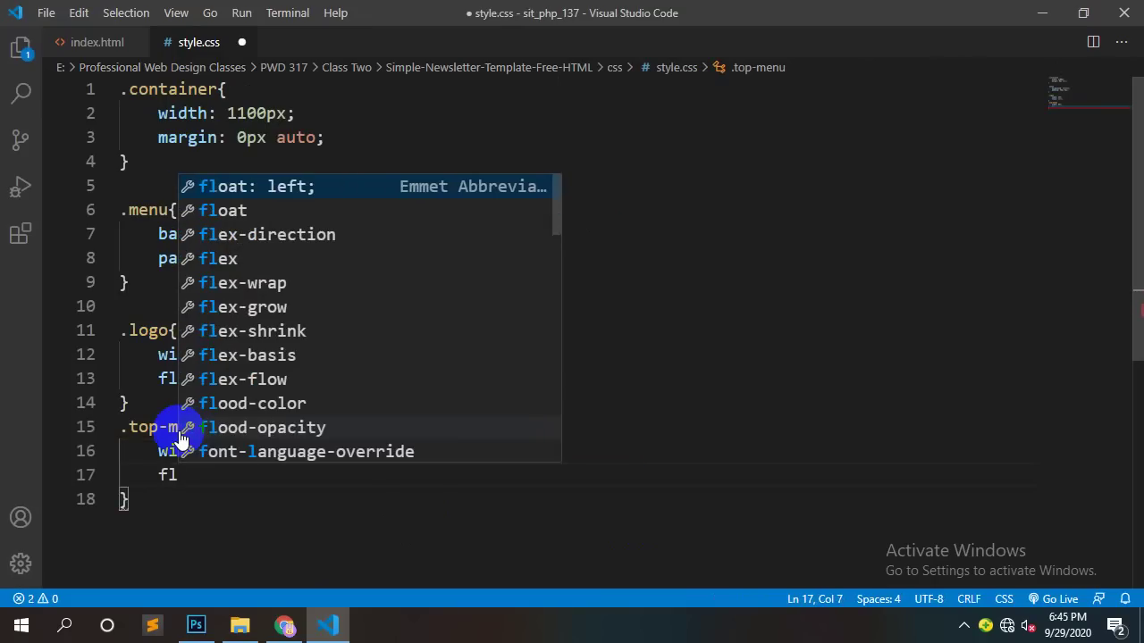
key(Return)
key(BackSpace)
text(right;)
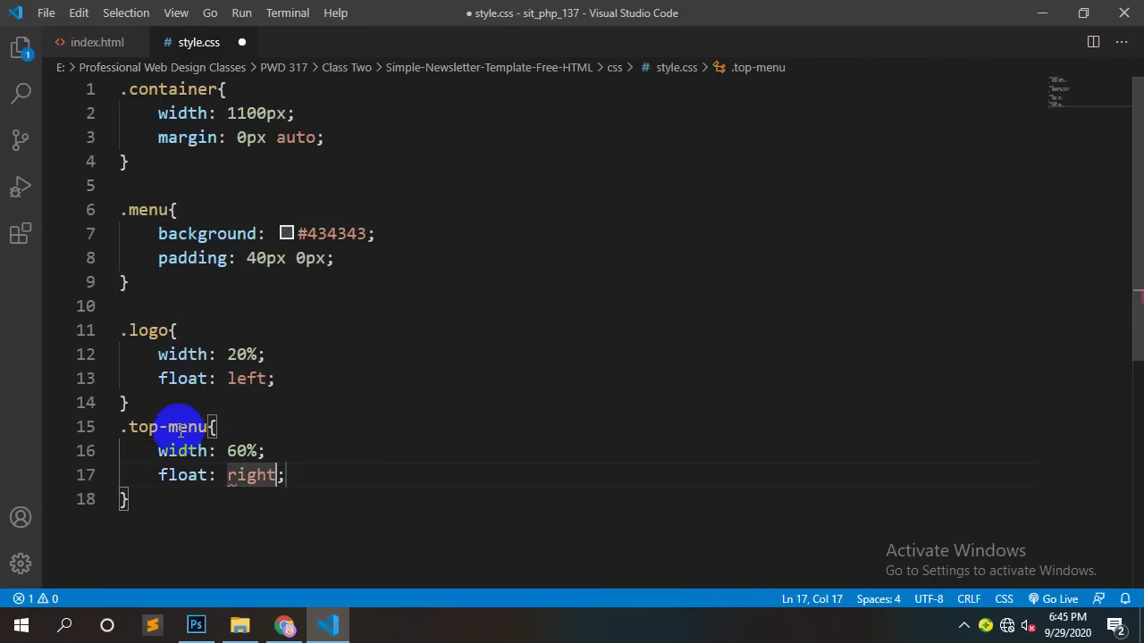
key(ctrl+s)
click(286, 625)
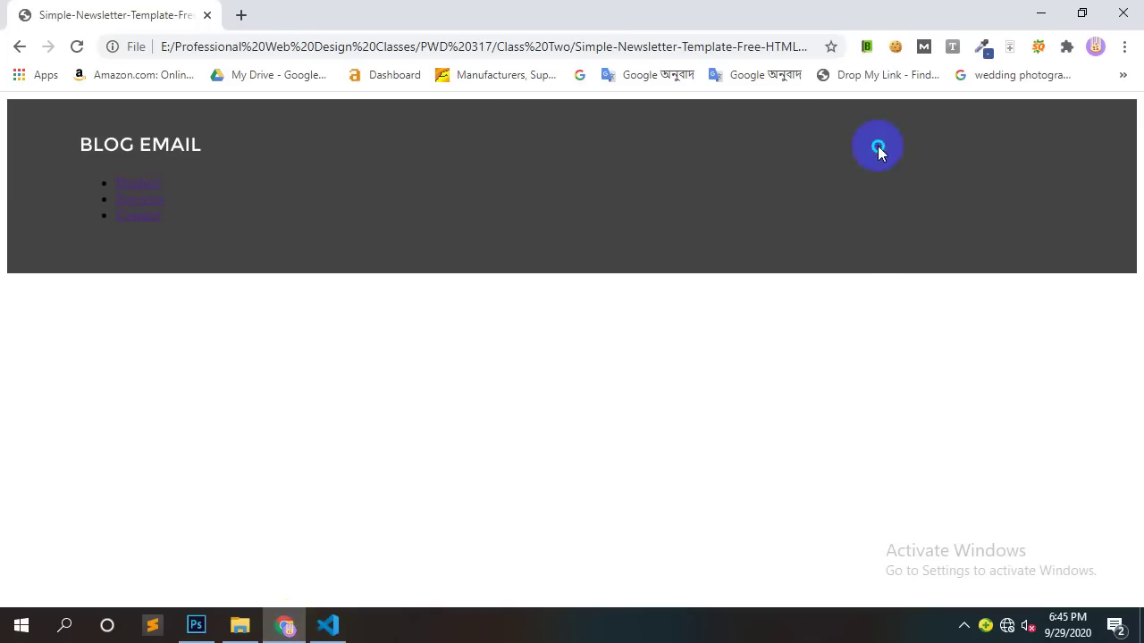
Step: Reload the newsletter page in Chrome, return to style.css in Visual Studio Code, and start a new .top-menu selector below the existing rules
right_click(878, 148)
click(853, 200)
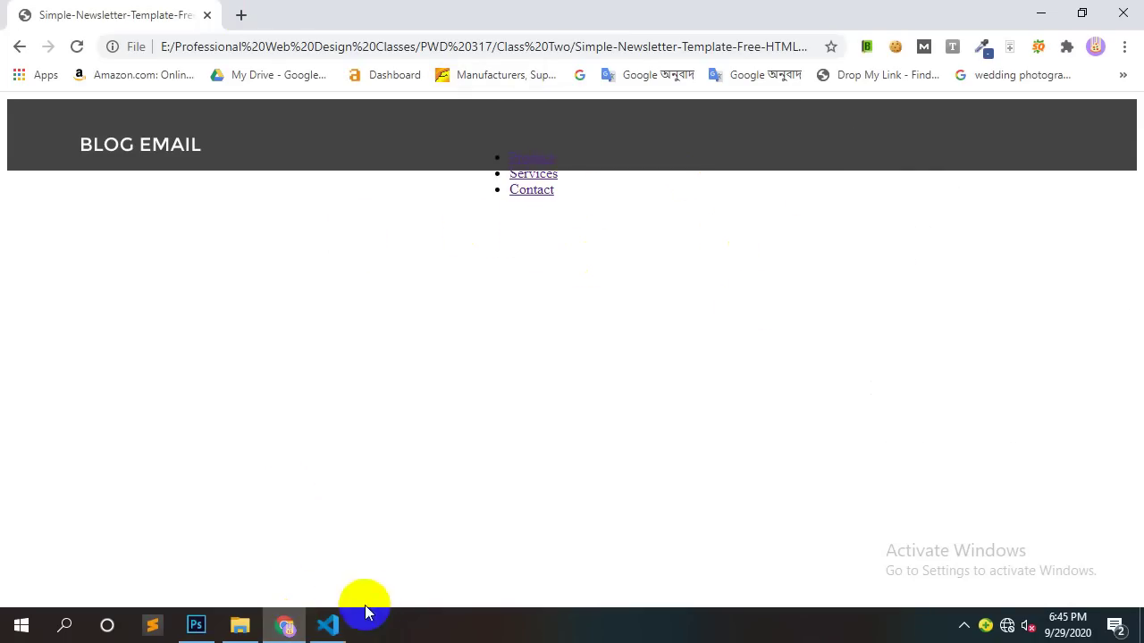
click(328, 625)
click(228, 548)
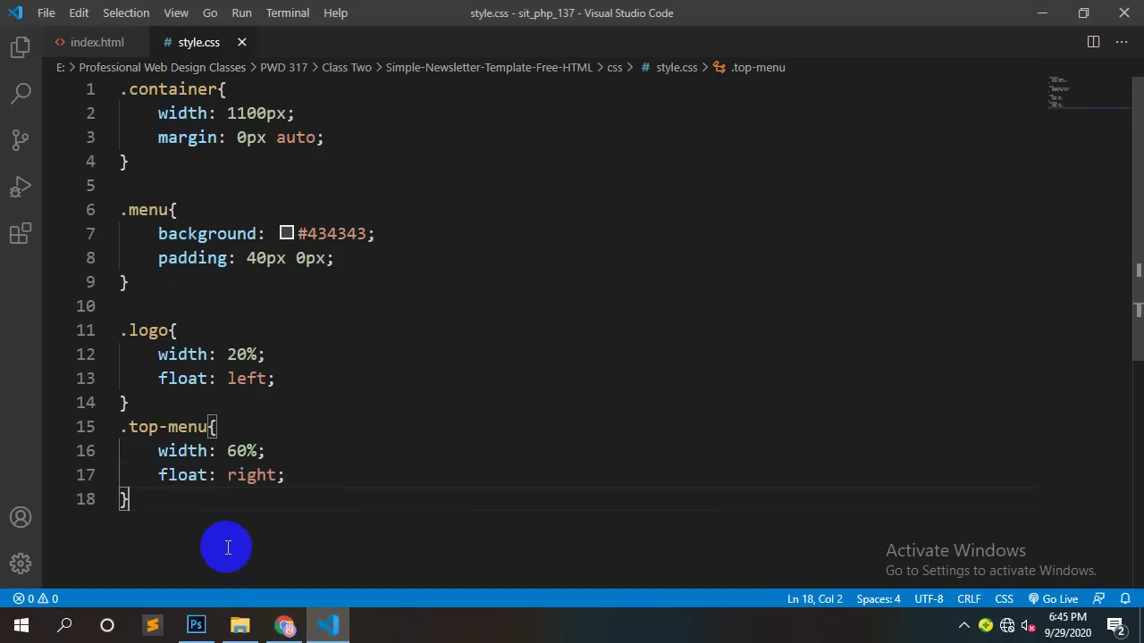
key(Return)
text(.)
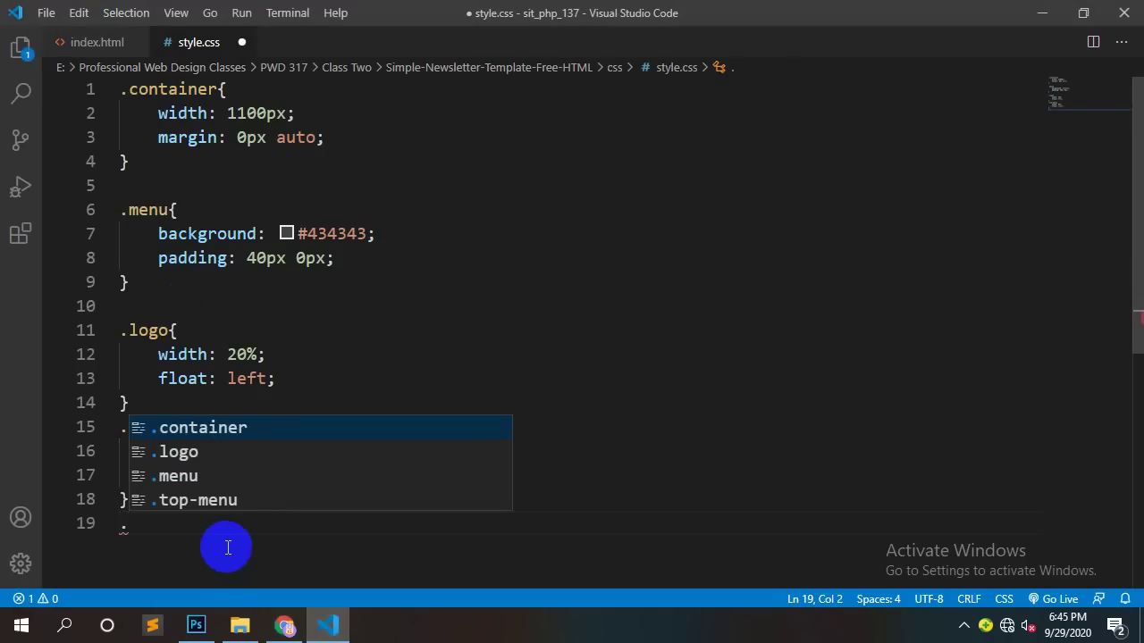
text(top-menu)
Step: Copy the navbar class name from index.html and complete the style.css selector as .top-menu .navbar li with an empty rule body
click(73, 43)
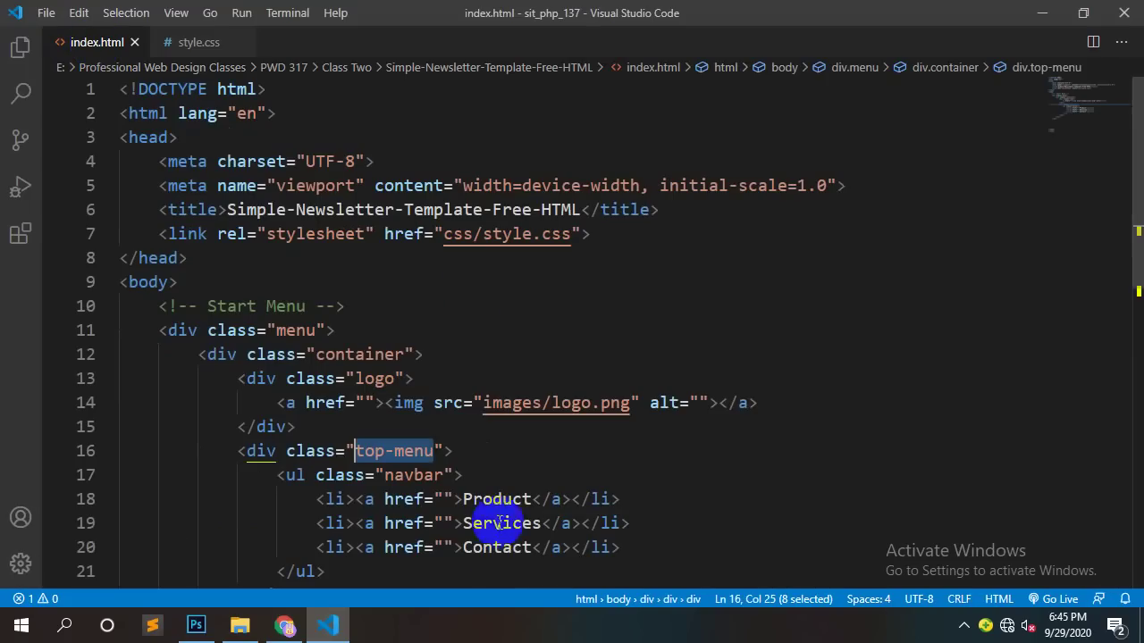
double_click(428, 476)
key(ctrl+c)
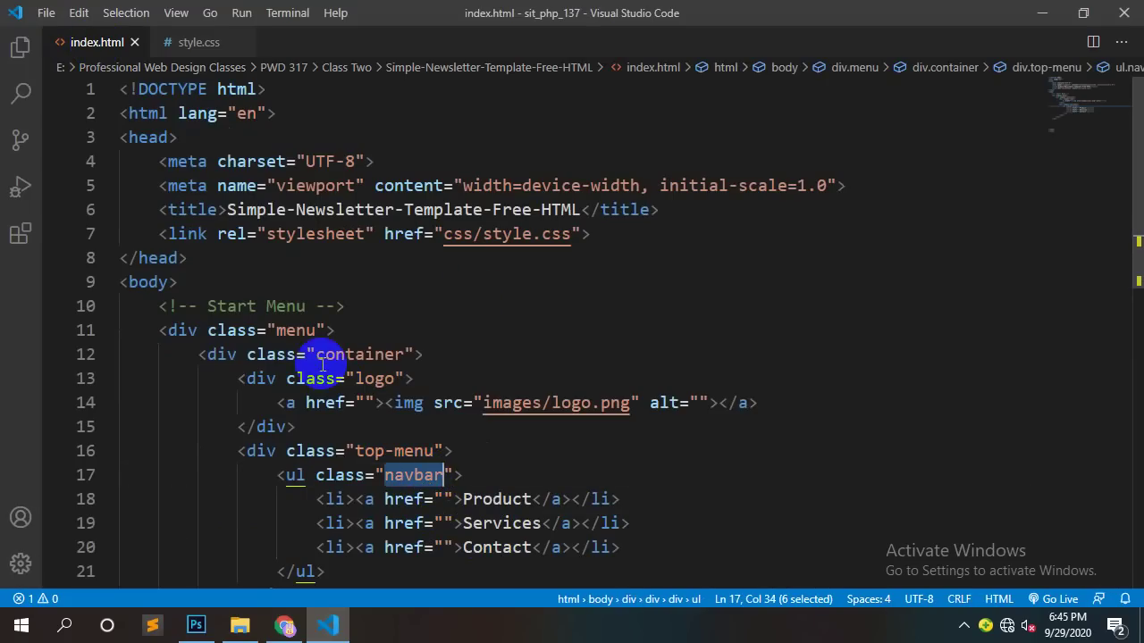
click(193, 43)
text(.top-menu .)
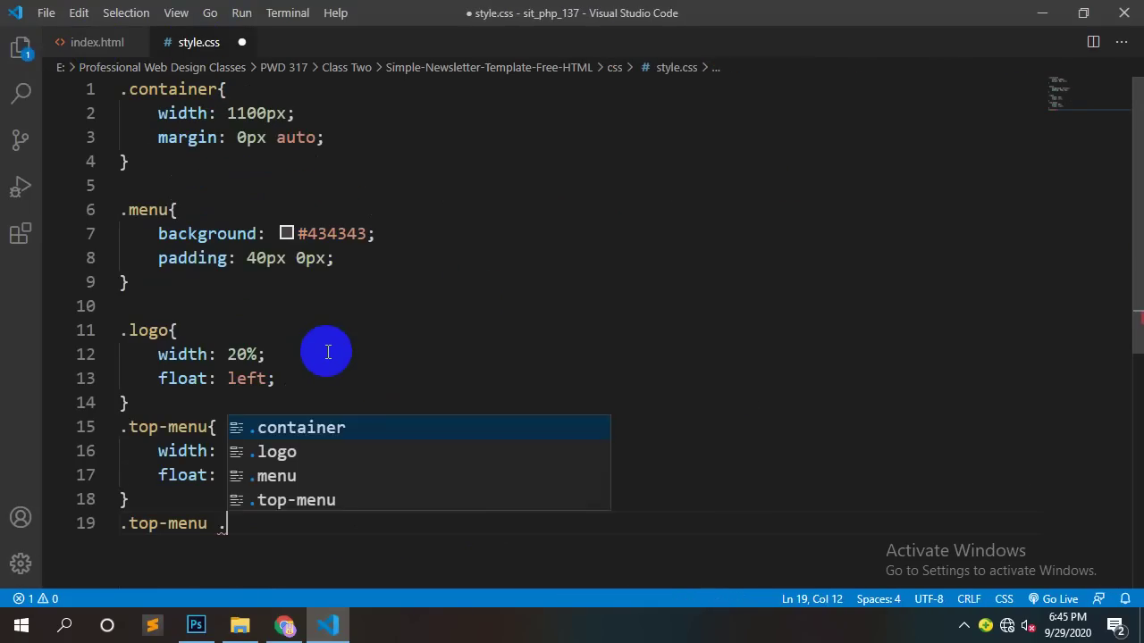
key(ctrl+v)
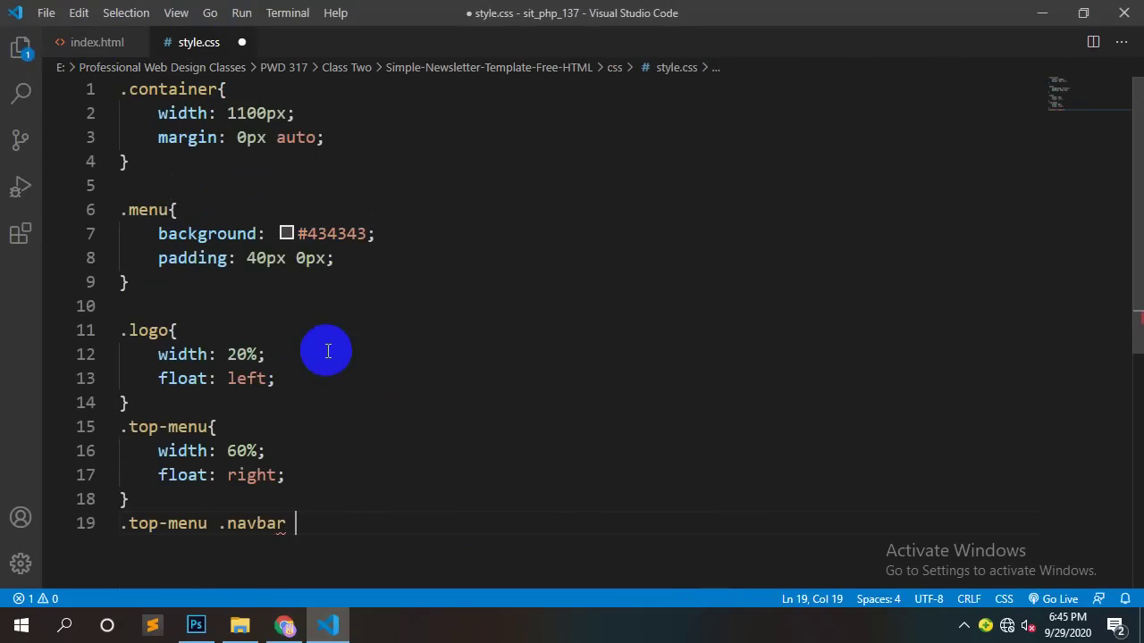
text(li)
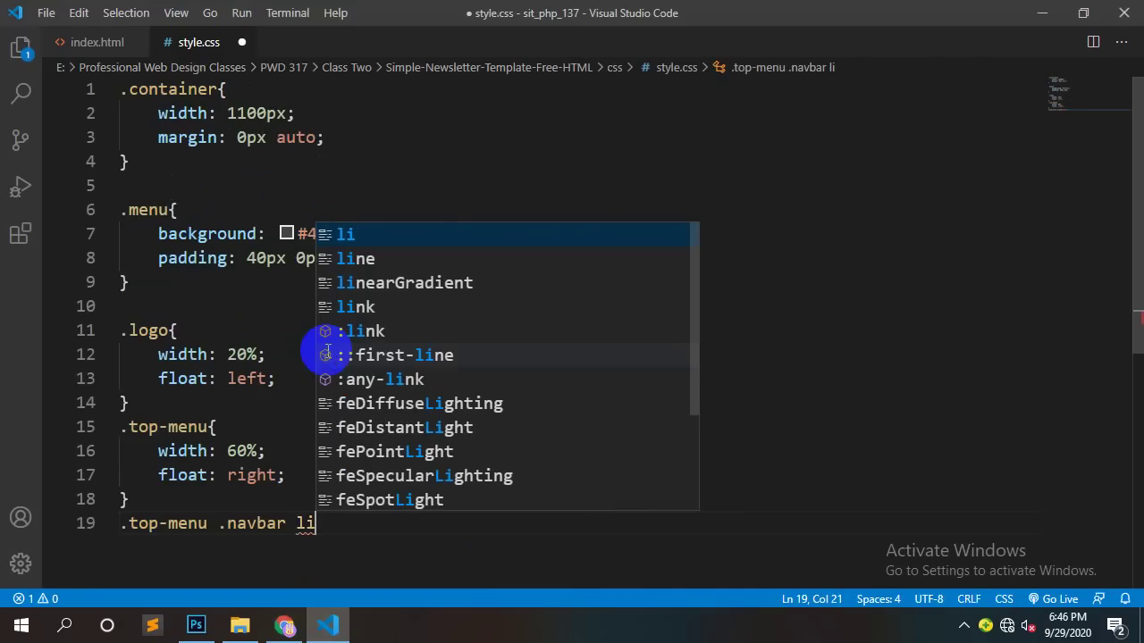
text( {)
key(Return)
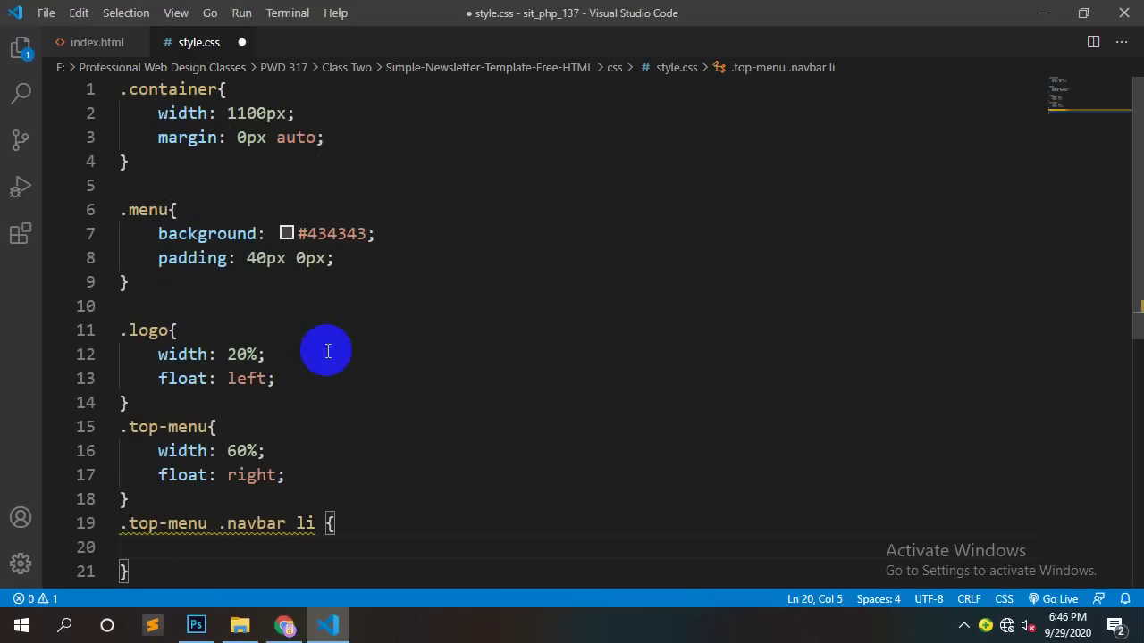
Step: Add list-style-type: none to the .top-menu .navbar li rule, save style.css, and reload the page in Chrome
text(lis)
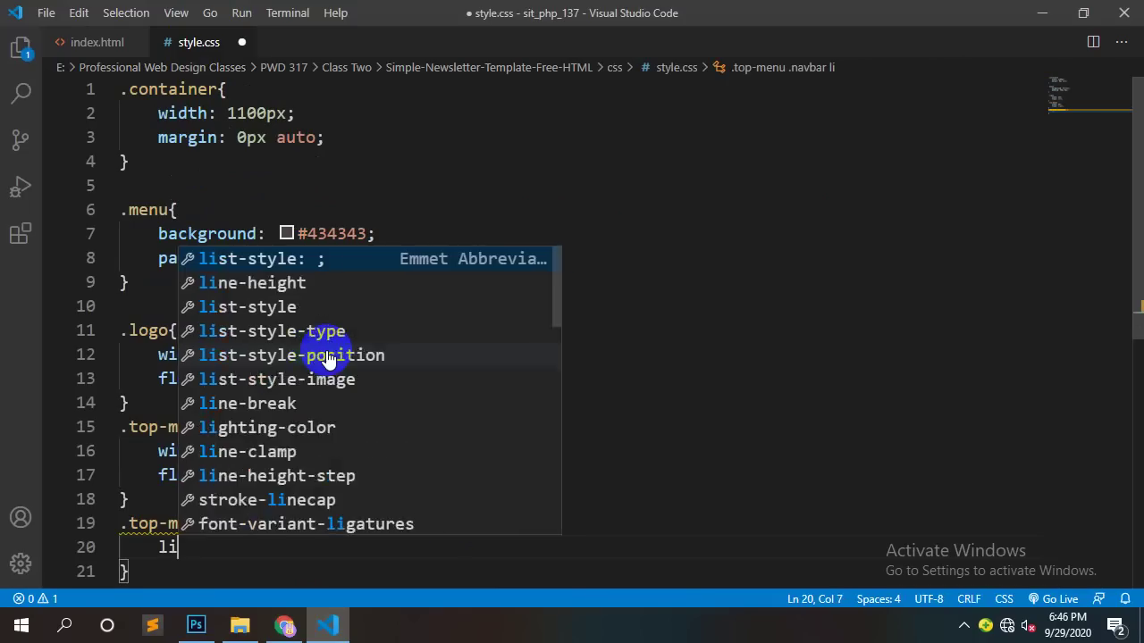
key(Down)
key(Down)
key(Return)
text(none;)
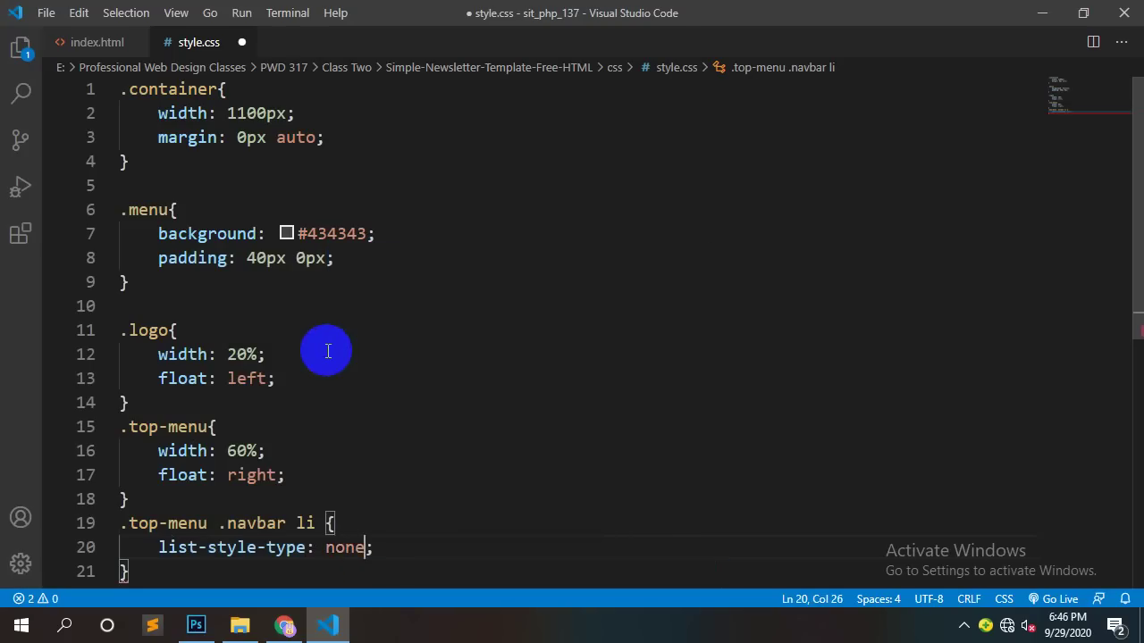
key(ctrl+s)
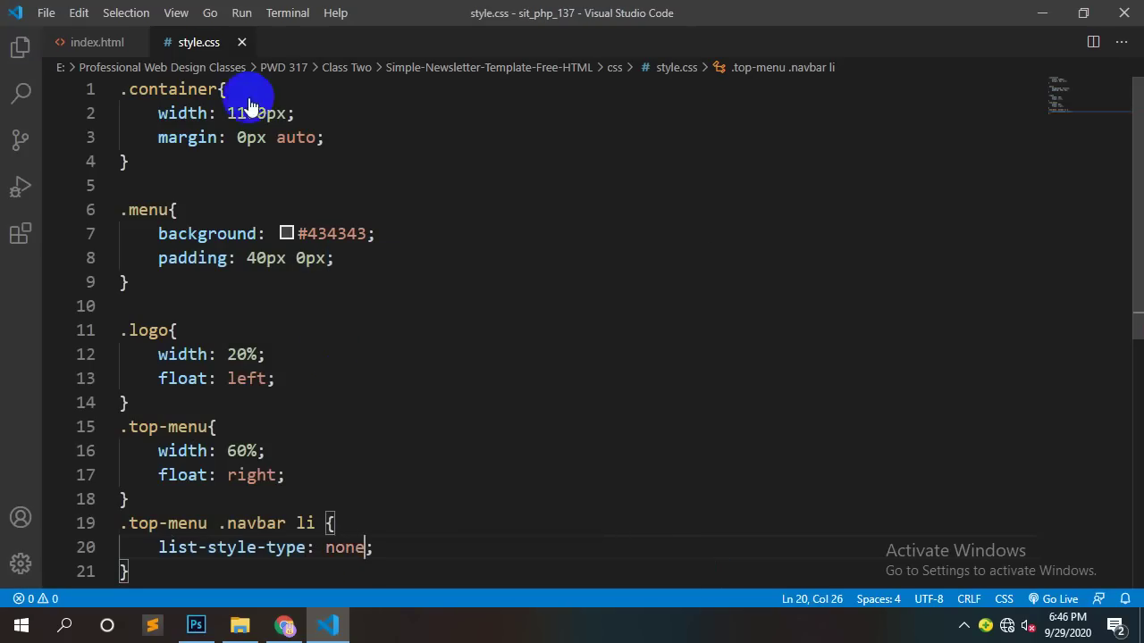
click(100, 42)
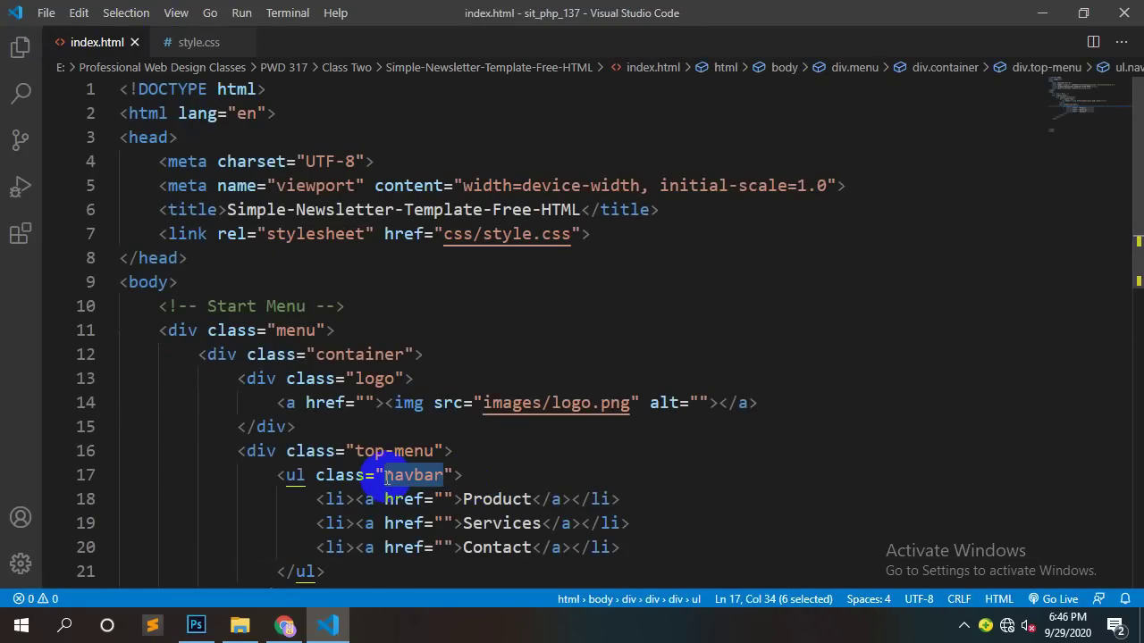
click(285, 626)
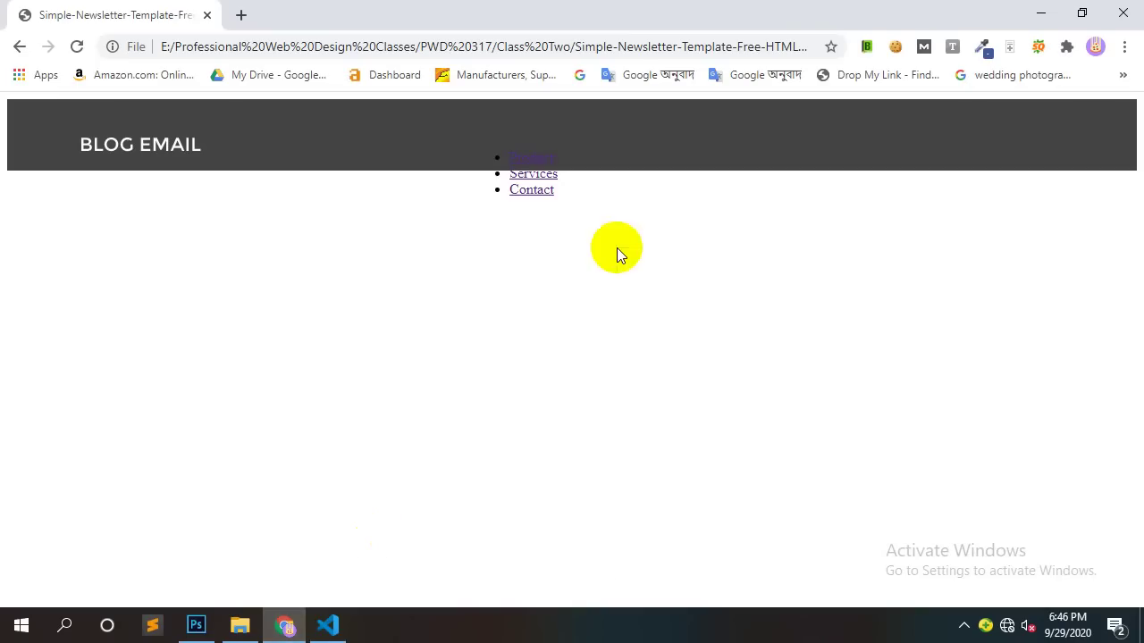
right_click(617, 247)
click(665, 302)
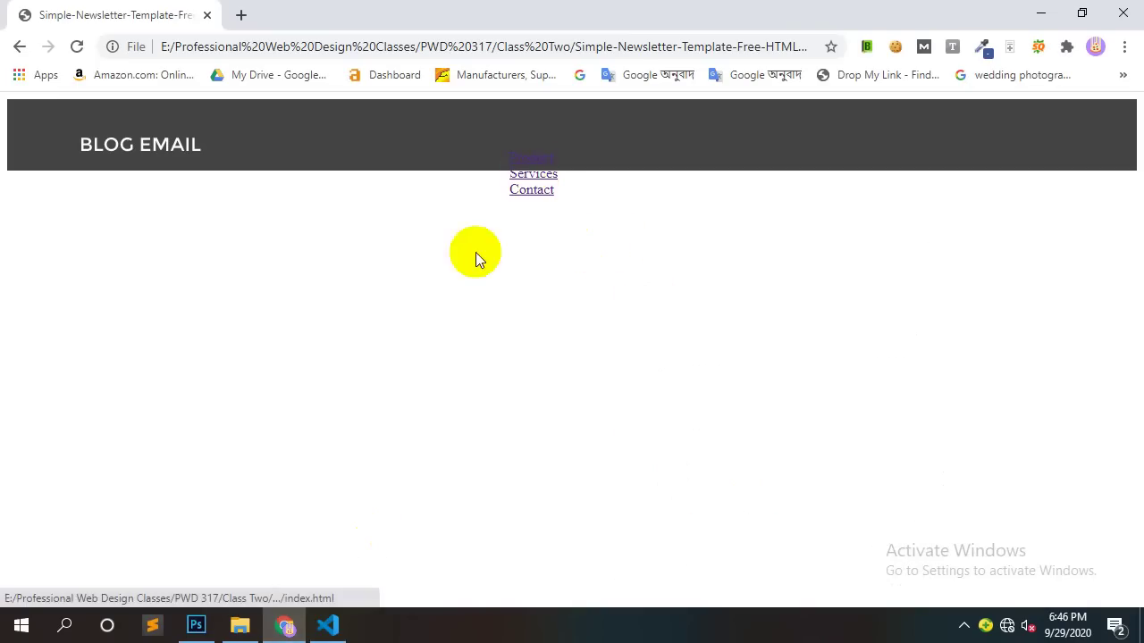
Step: Return to style.css in Visual Studio Code, add float: left to the .top-menu .navbar li rule, save, and reload the page in Chrome
click(330, 625)
click(188, 42)
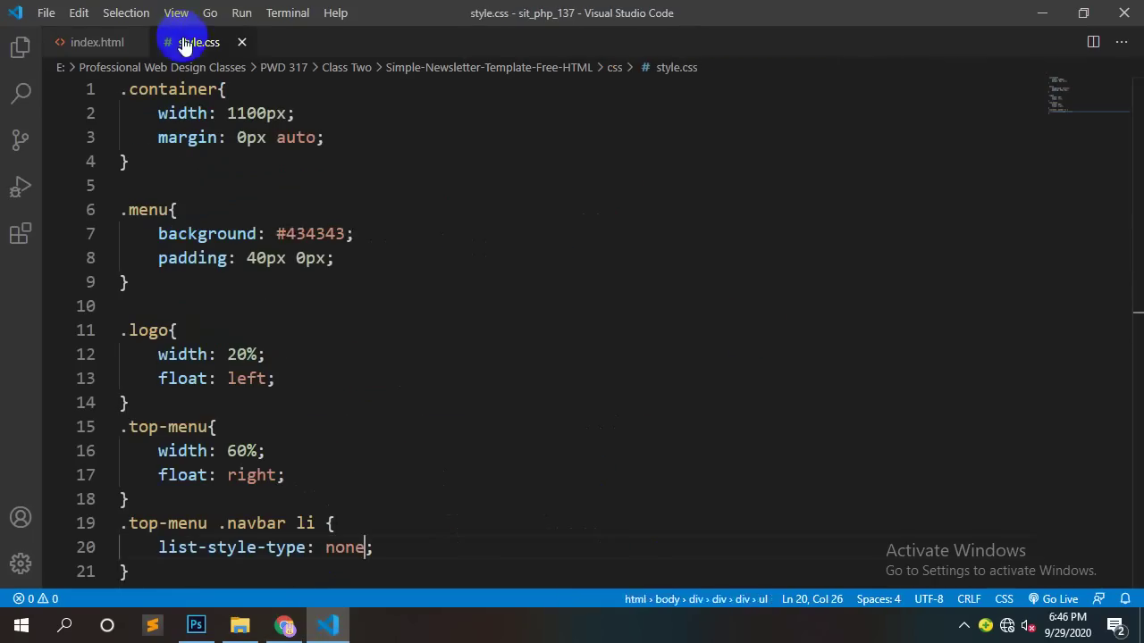
click(399, 545)
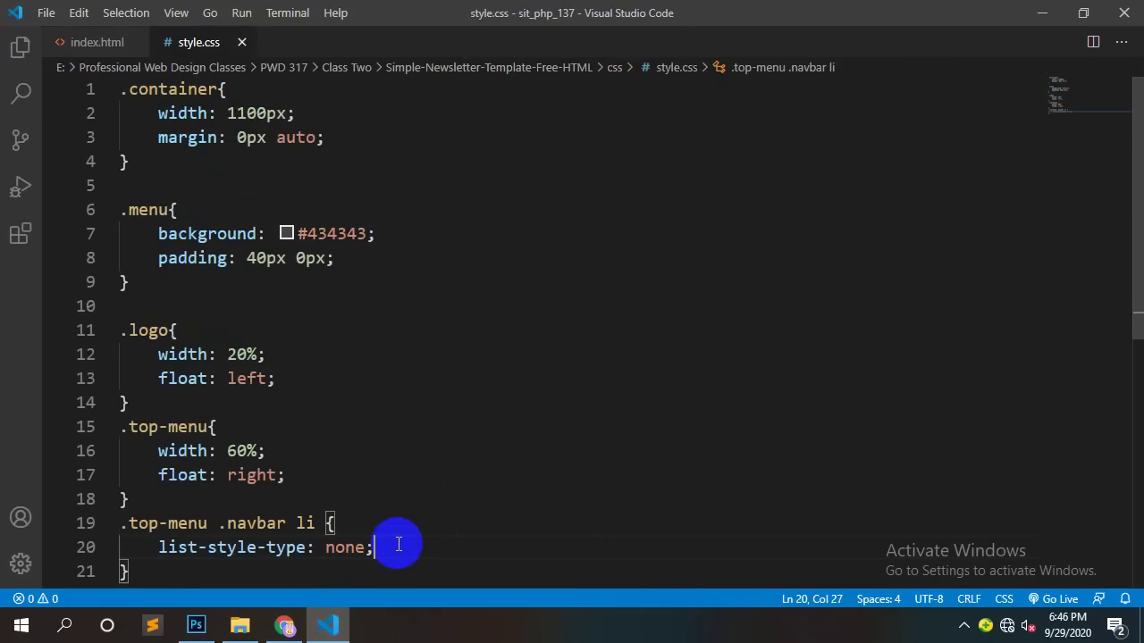
key(Return)
text(fl)
key(Return)
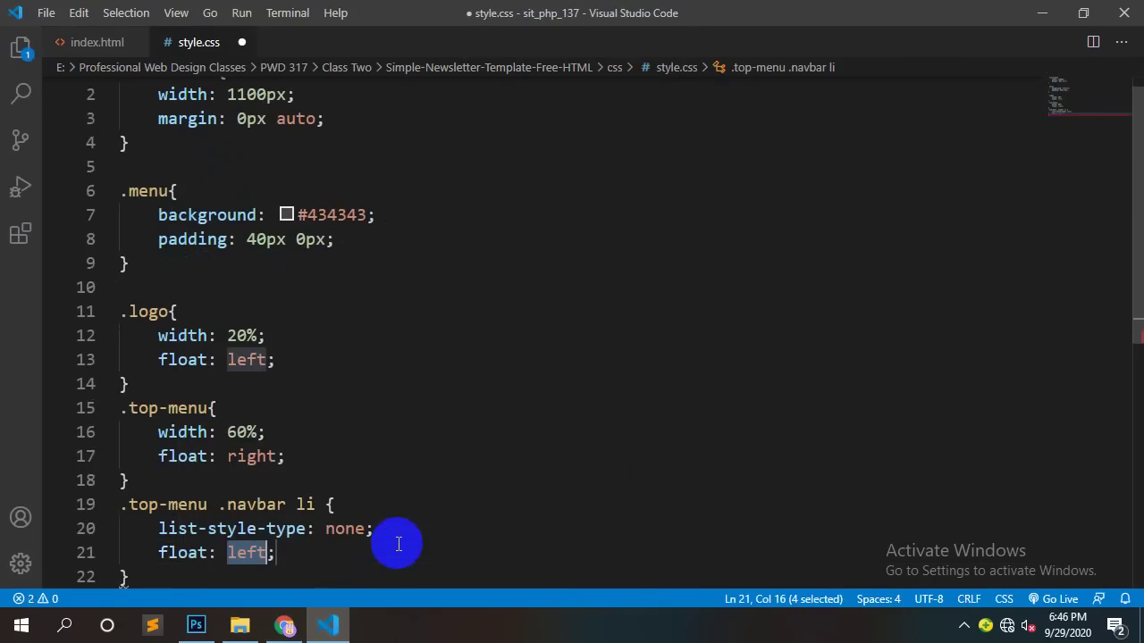
key(ctrl+s)
click(285, 625)
right_click(671, 179)
click(718, 234)
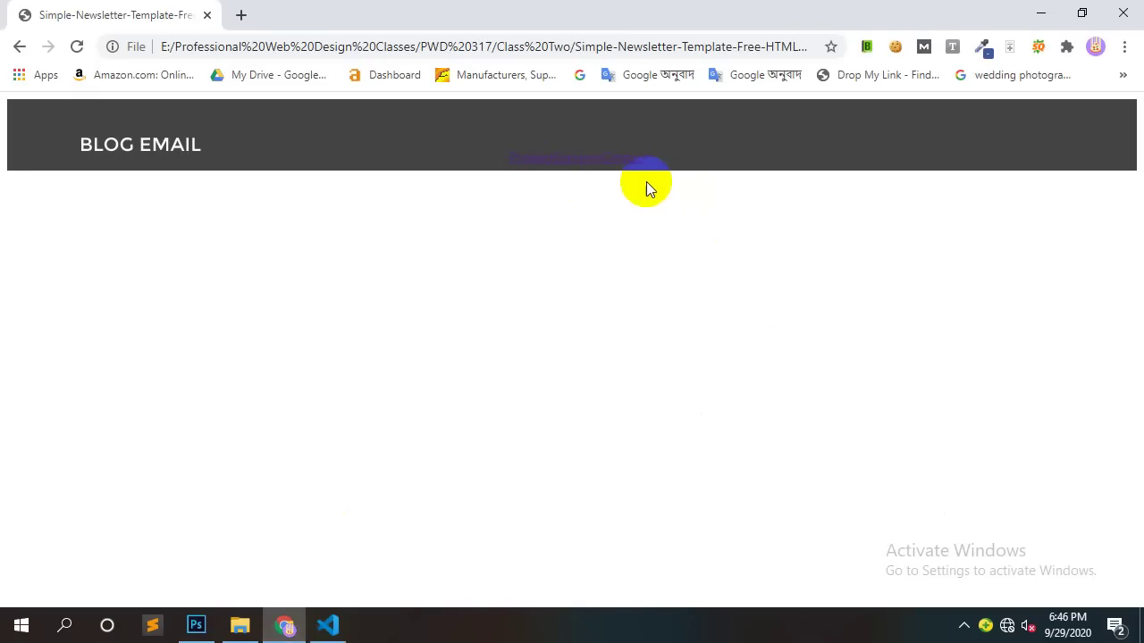
Step: Back in Visual Studio Code, copy the .top-menu .navbar li selector and create a .top-menu .navbar li a rule below it
click(328, 625)
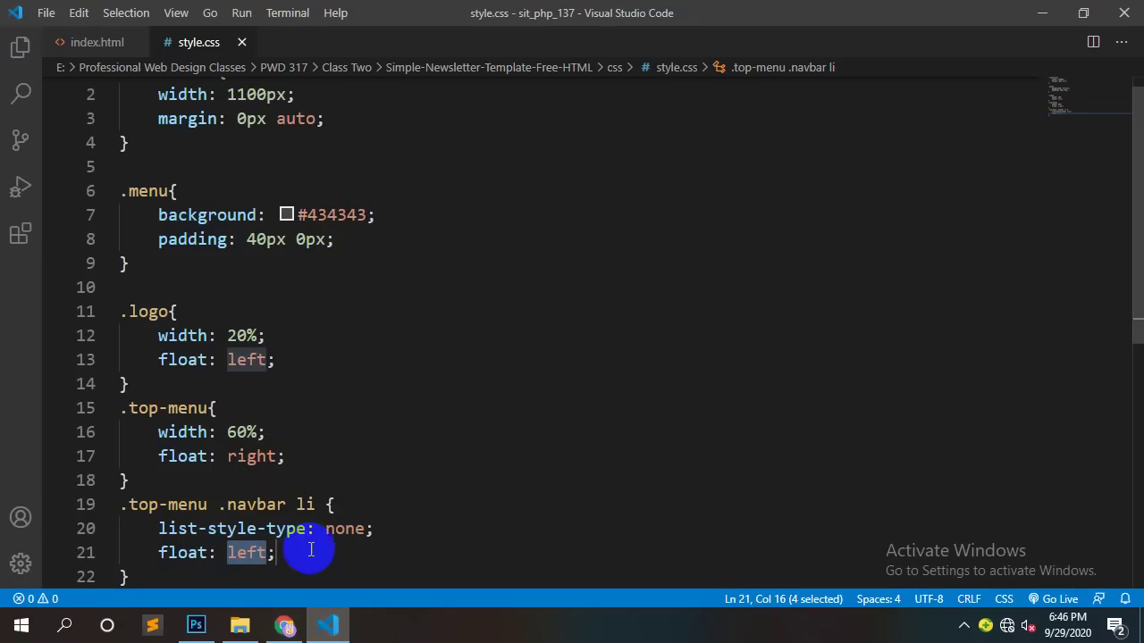
click(306, 546)
click(318, 506)
drag(306, 506, 84, 506)
key(ctrl+c)
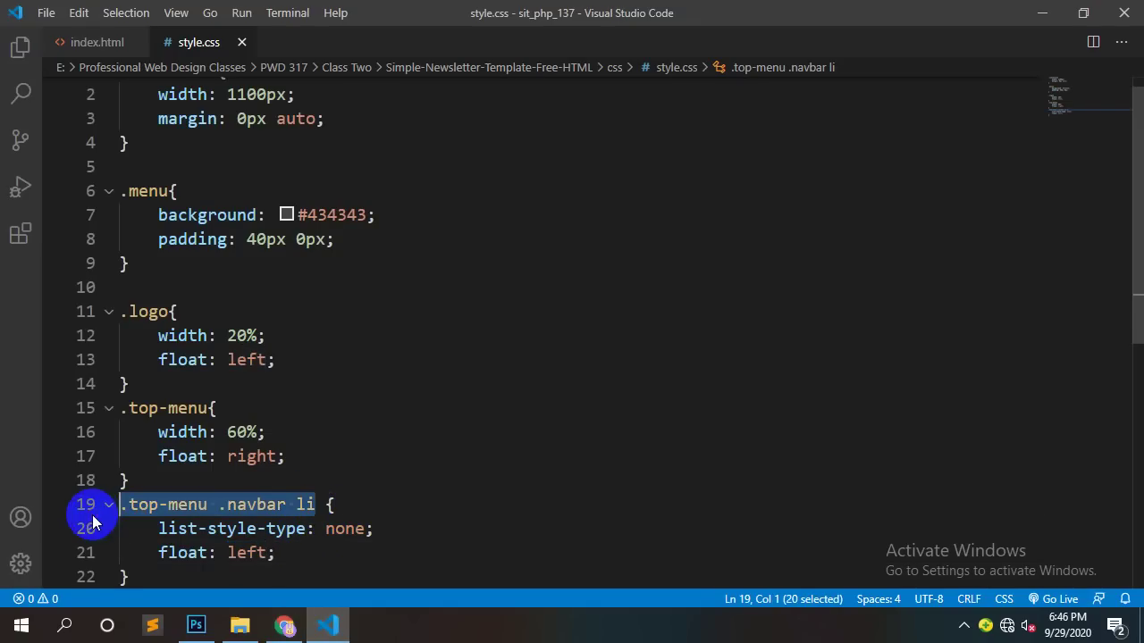
click(224, 576)
scroll(225, 575, down, 1)
key(Return)
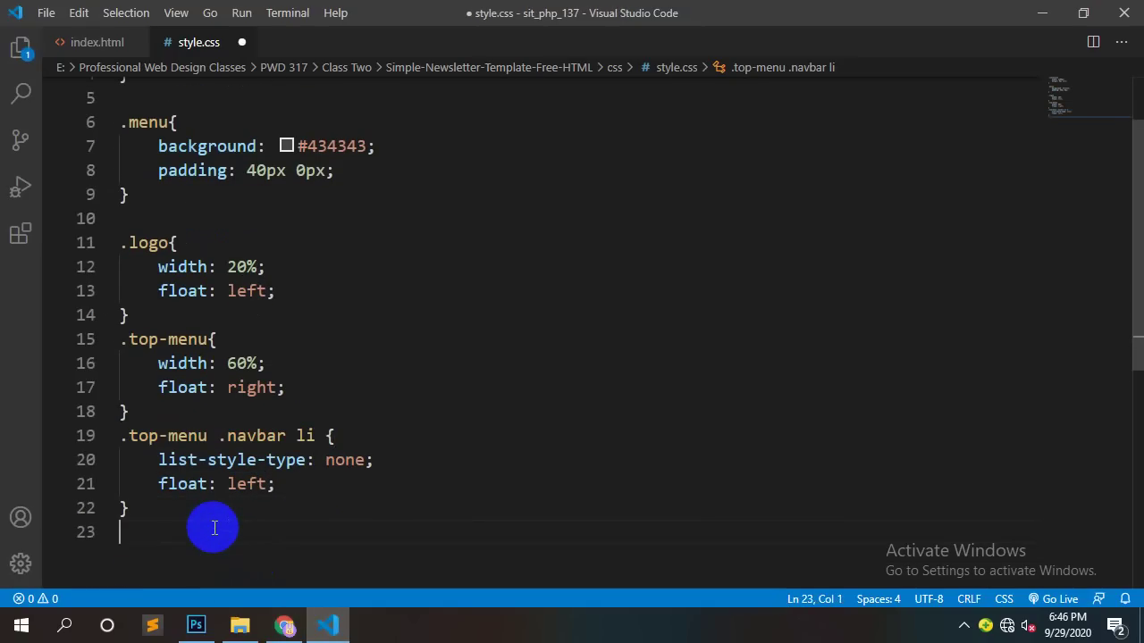
key(ctrl+v)
text(a{)
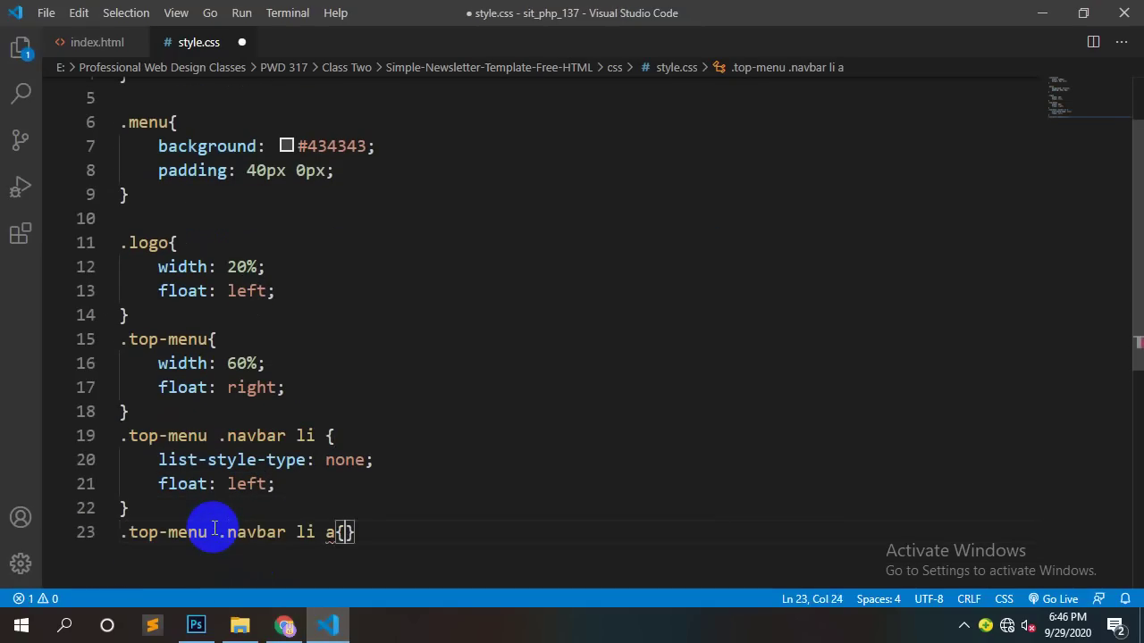
key(Return)
Step: Give the .top-menu .navbar li a rule a font-size of 18px and the color #fff
text(fons)
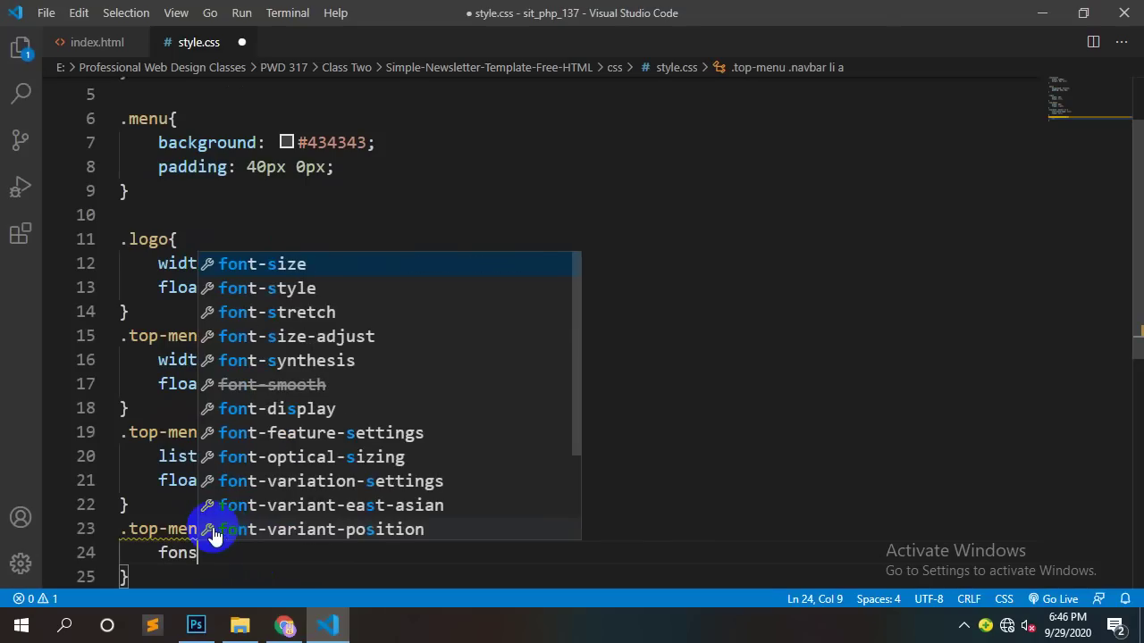
key(Return)
text(18px;)
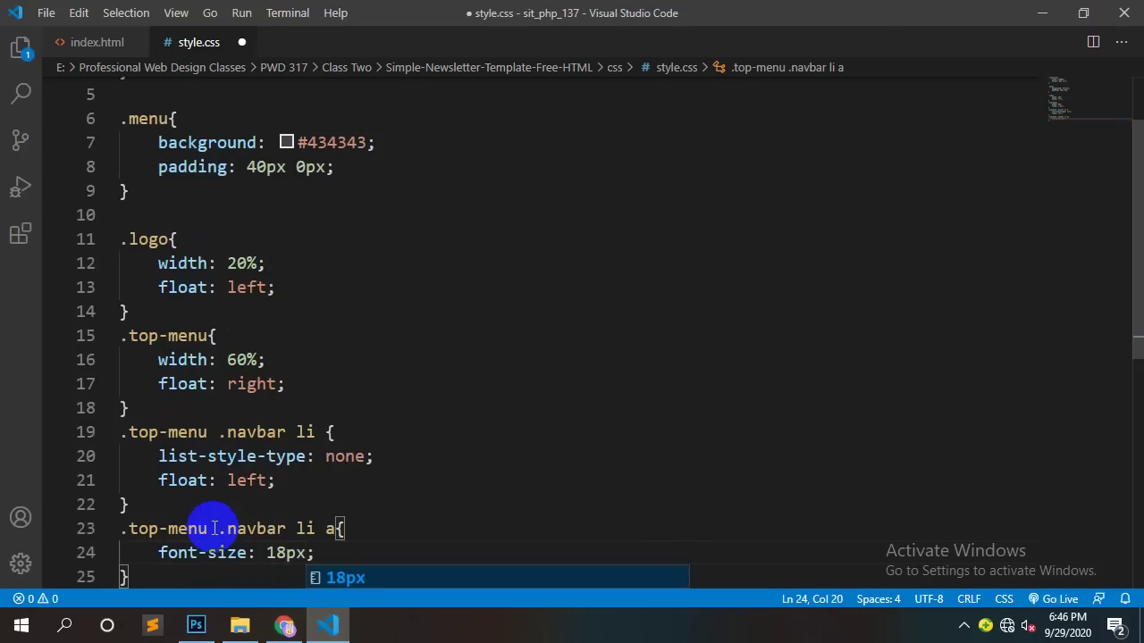
key(End)
key(Return)
text(colo)
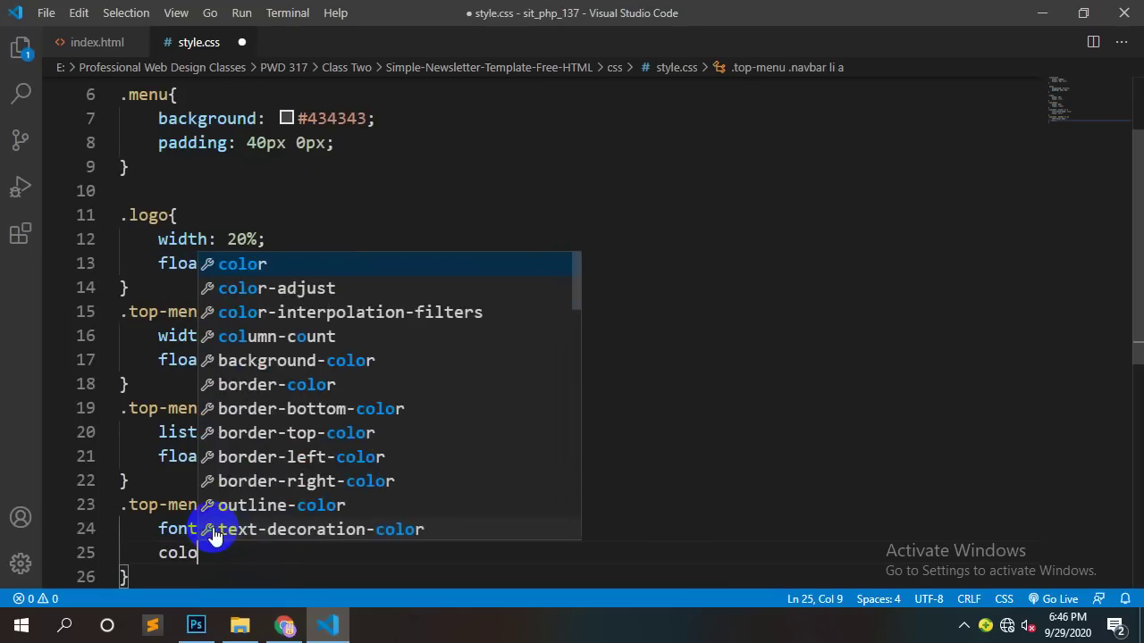
key(Return)
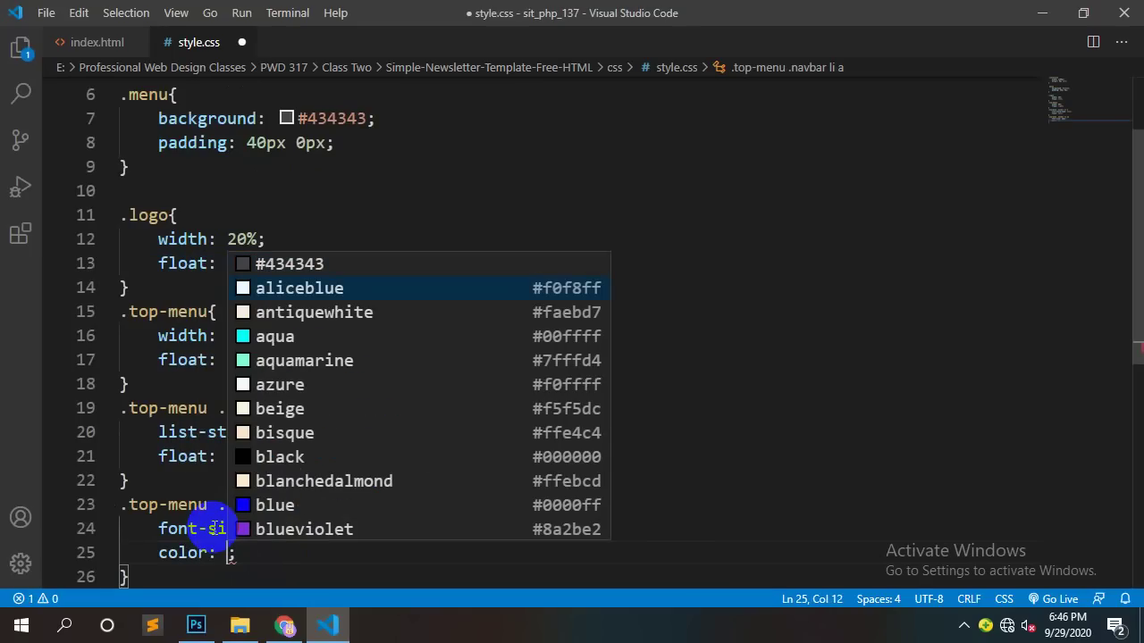
text(#)
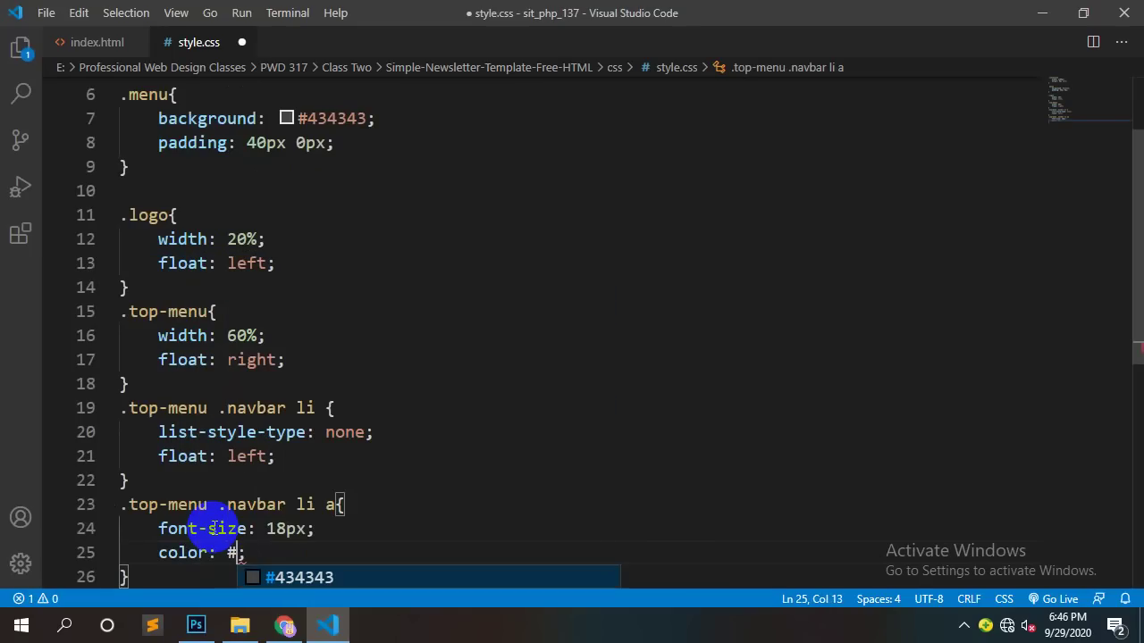
text(fff)
key(End)
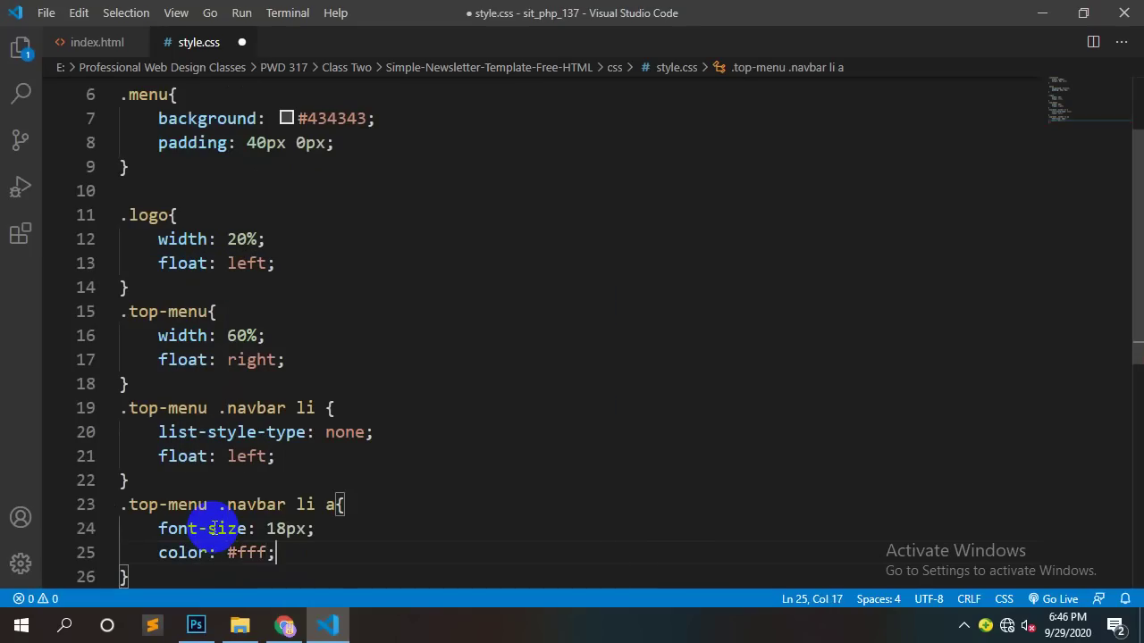
Step: Add margin-right: 20px to the .top-menu .navbar li a rule, save style.css, and reload the page in Chrome
key(Return)
text(mar)
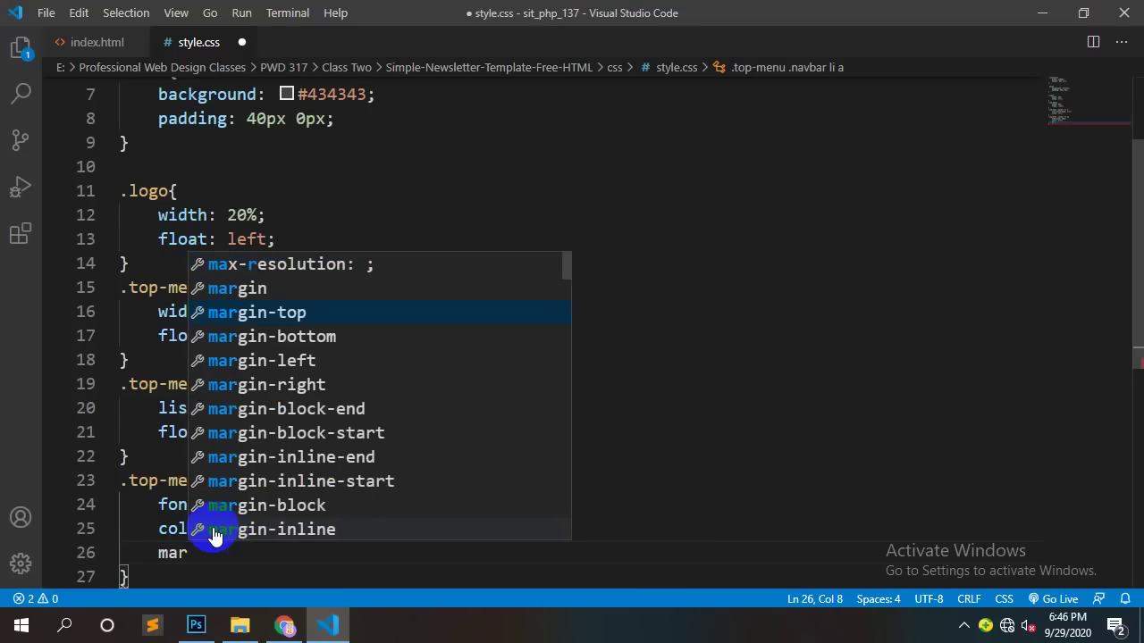
key(Down)
key(Return)
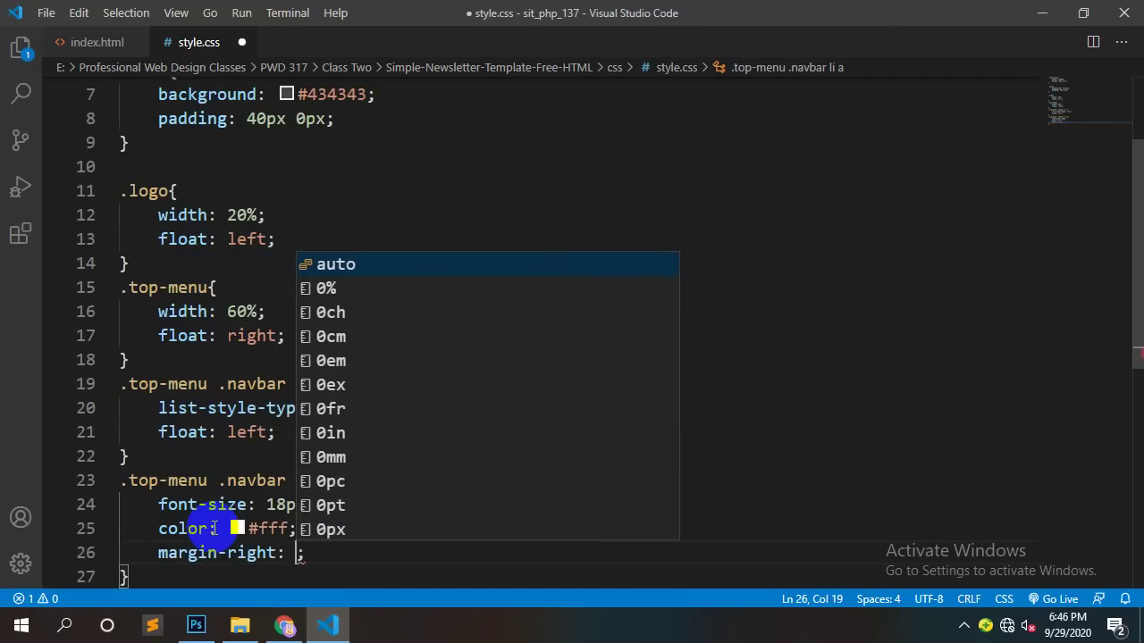
text(20px)
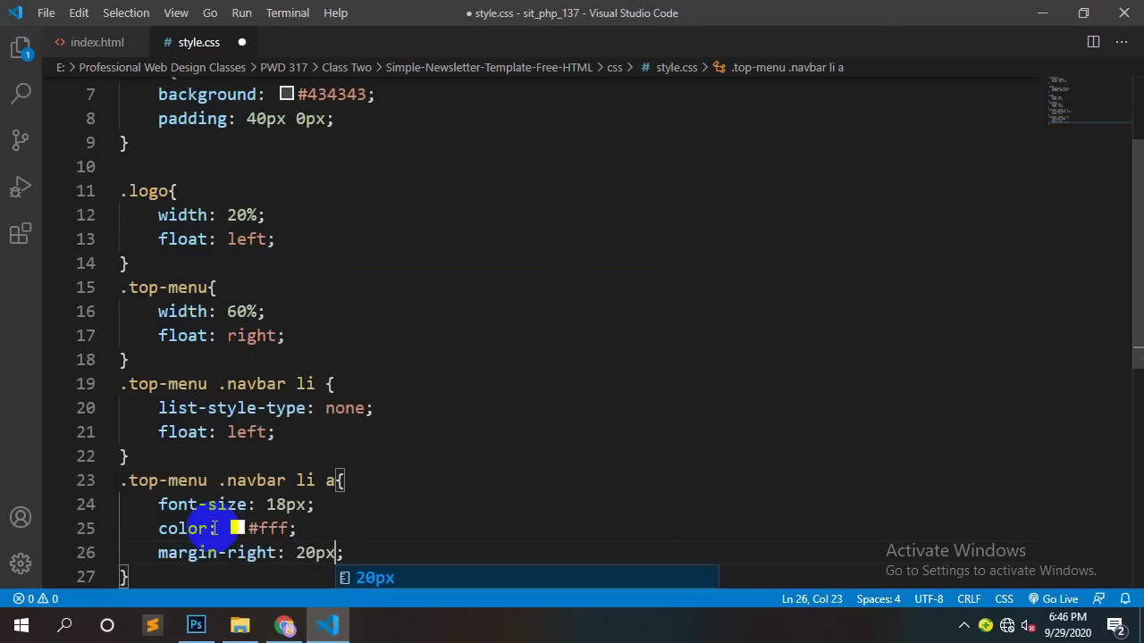
key(ctrl+s)
click(285, 625)
right_click(490, 229)
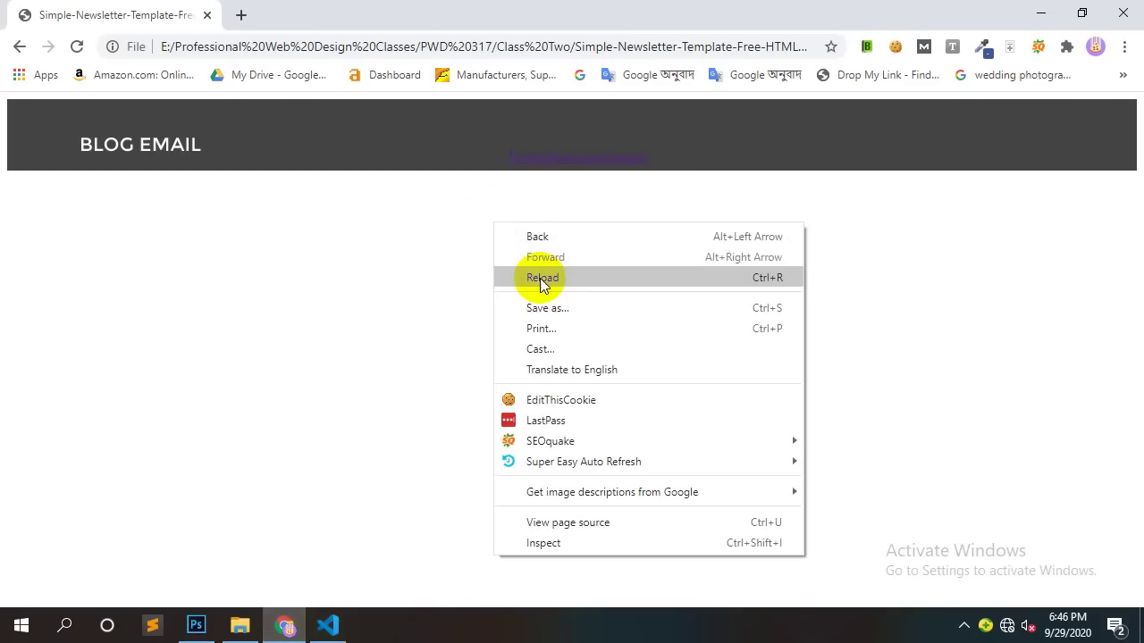
click(538, 278)
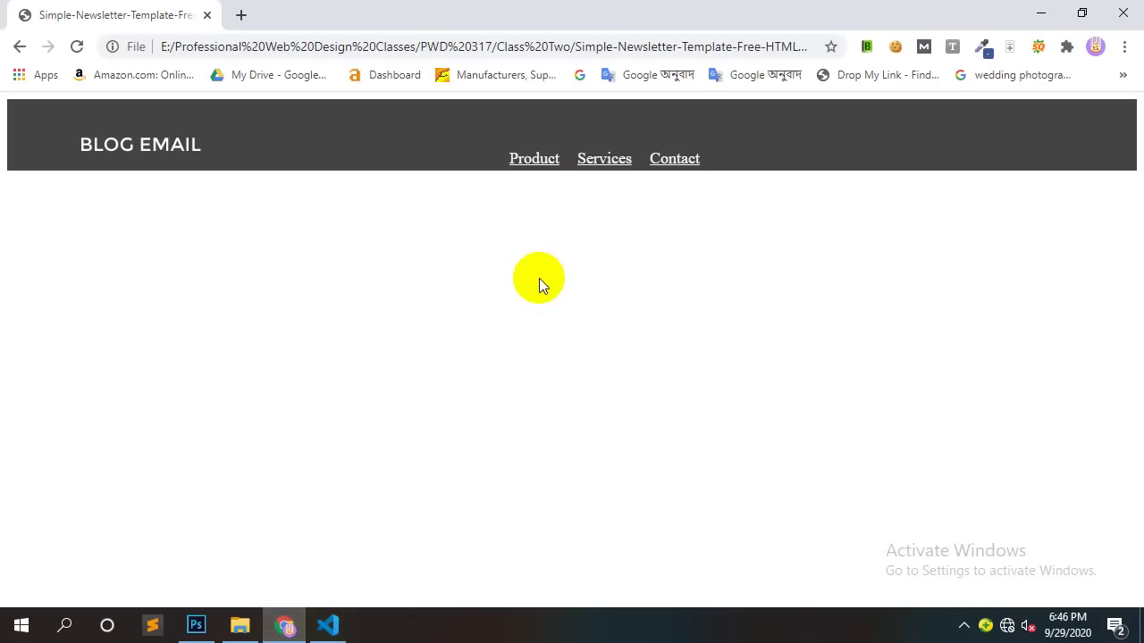
Step: In Visual Studio Code, add text-decoration: none to the .top-menu .navbar li a rule, save style.css, and reload the page in Chrome
click(327, 626)
key(Return)
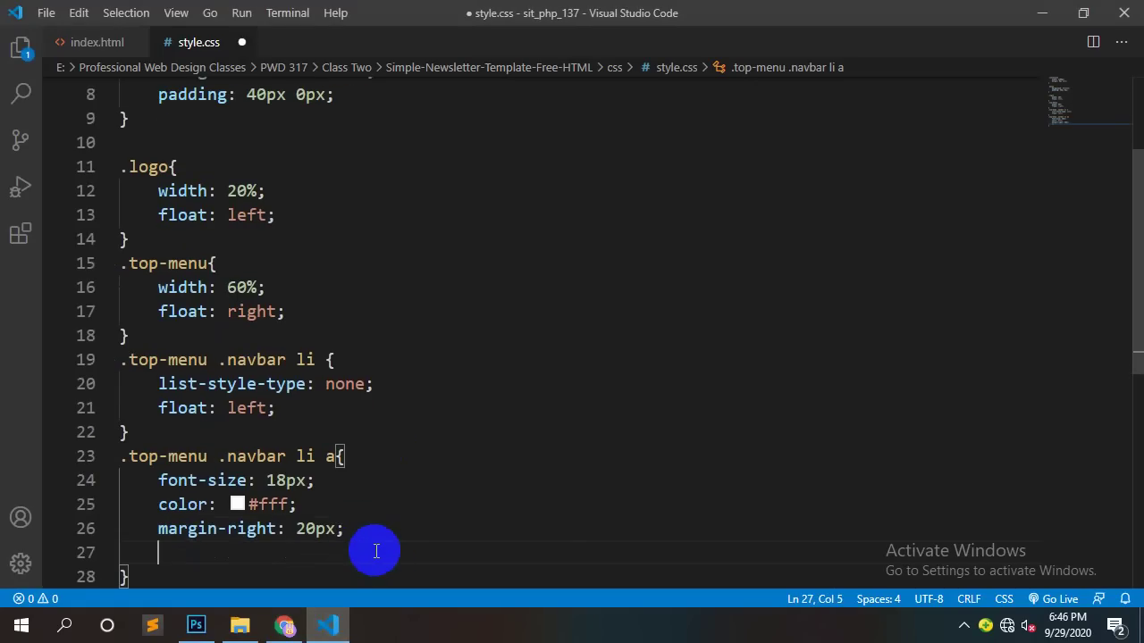
text(text-d)
key(Return)
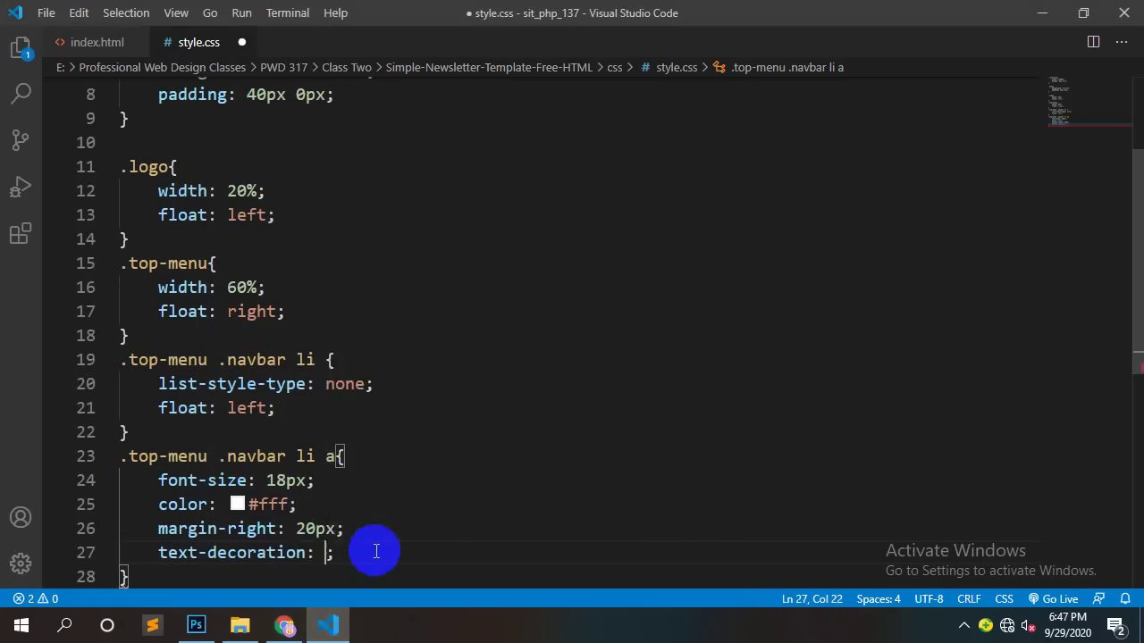
text(none)
key(ctrl+s)
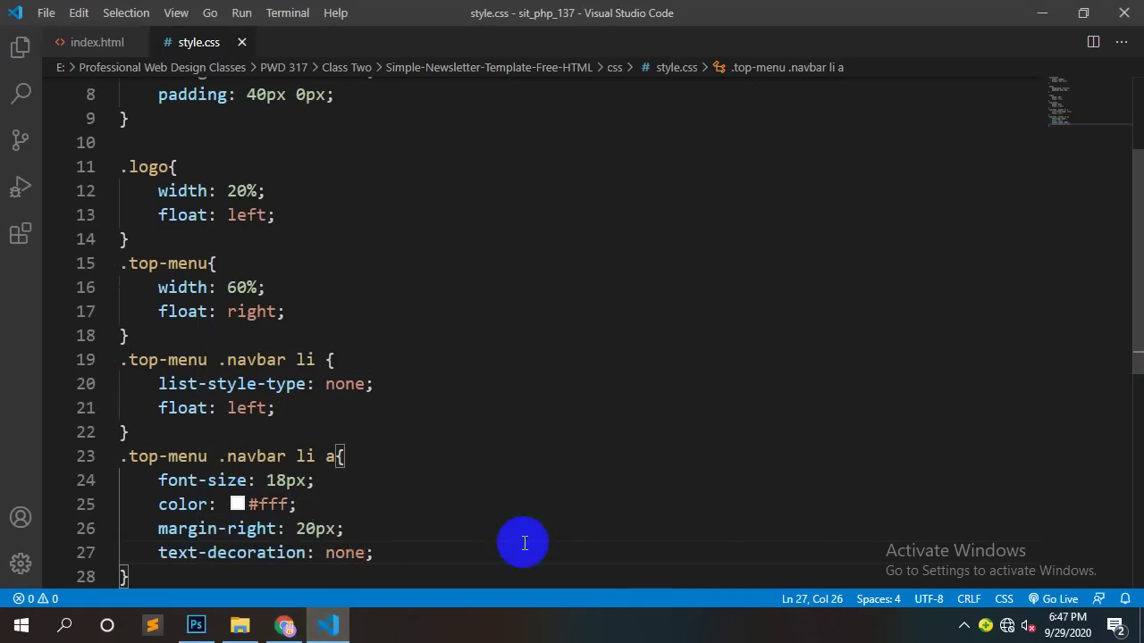
click(284, 626)
right_click(618, 319)
click(670, 330)
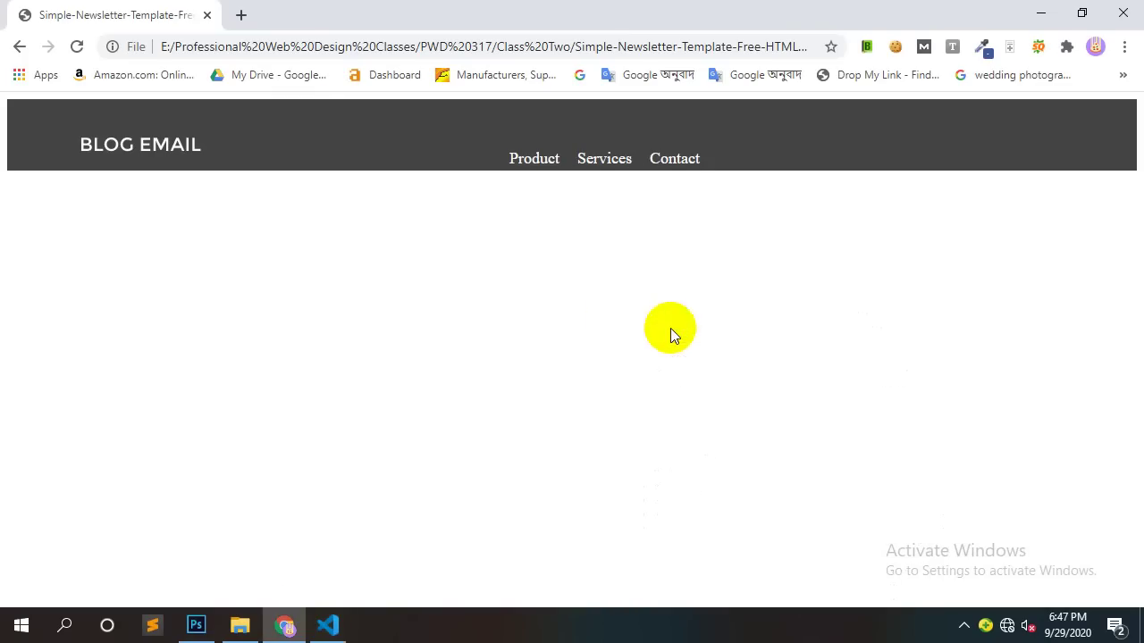
click(524, 169)
click(337, 610)
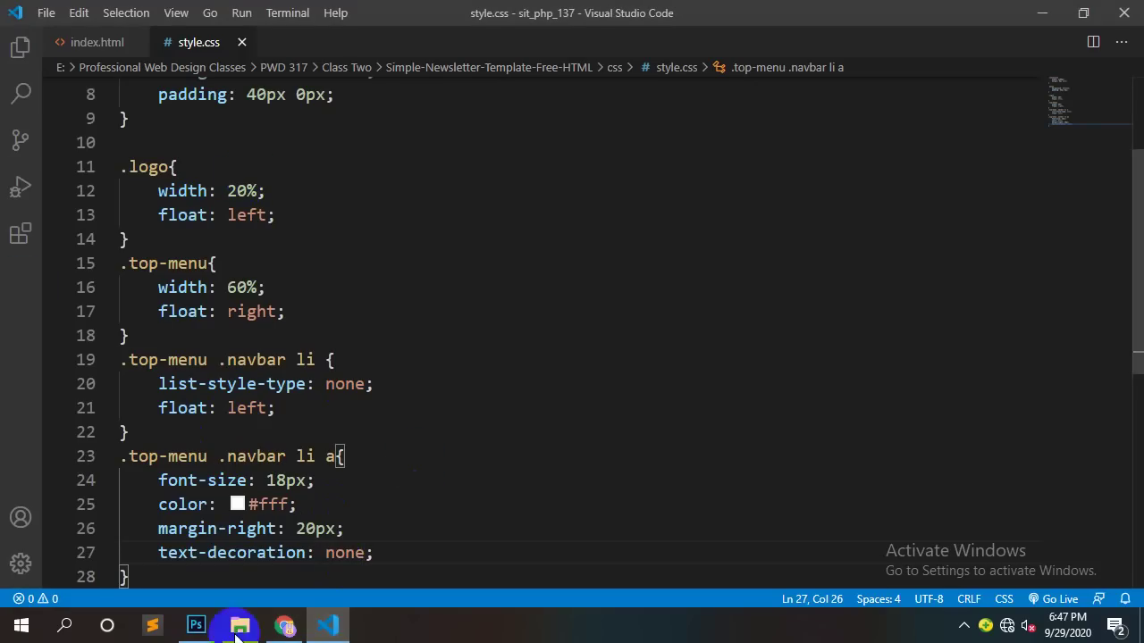
click(282, 625)
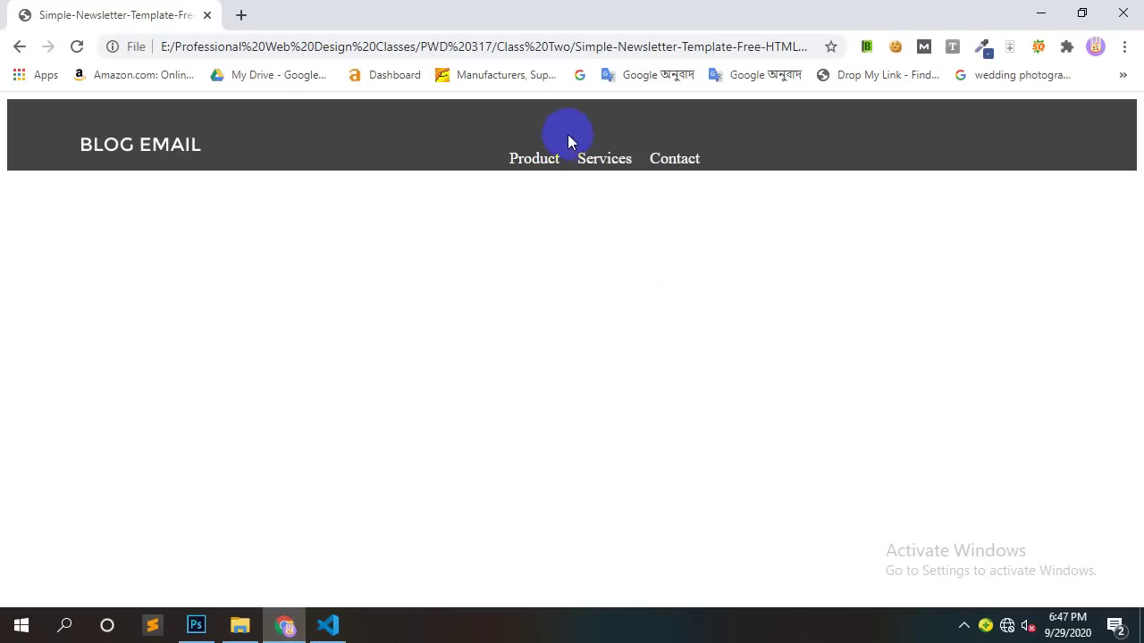
click(615, 161)
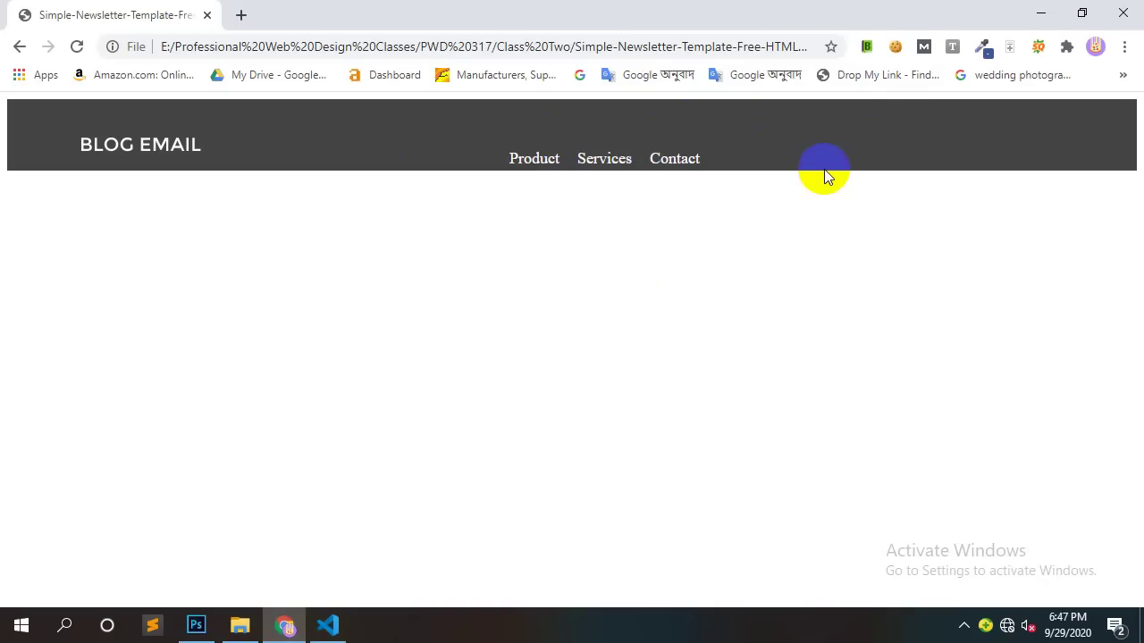
click(800, 184)
Step: Inspect the navigation links in the desktop view and select the ul element with class navbar inside the top-menu div
right_click(824, 196)
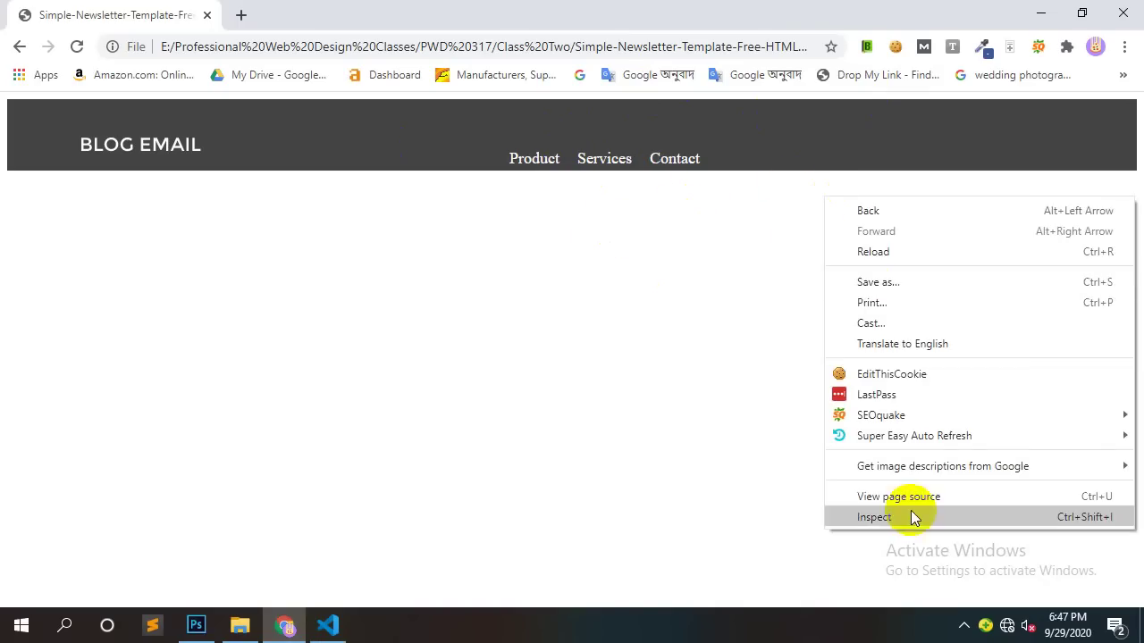
click(904, 516)
click(35, 446)
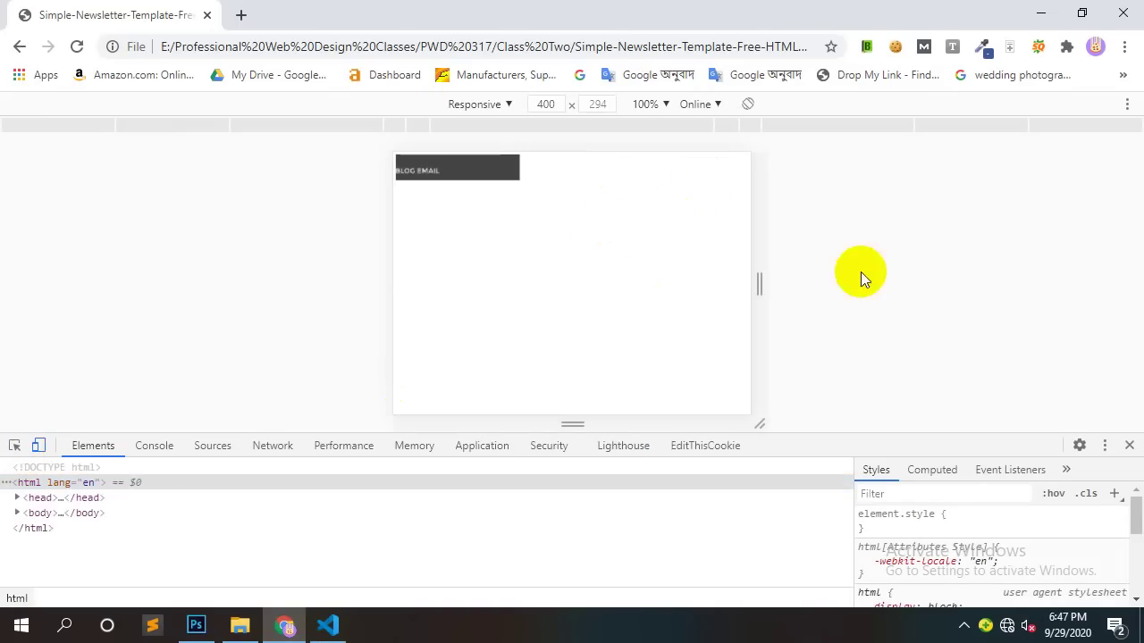
click(35, 446)
click(14, 446)
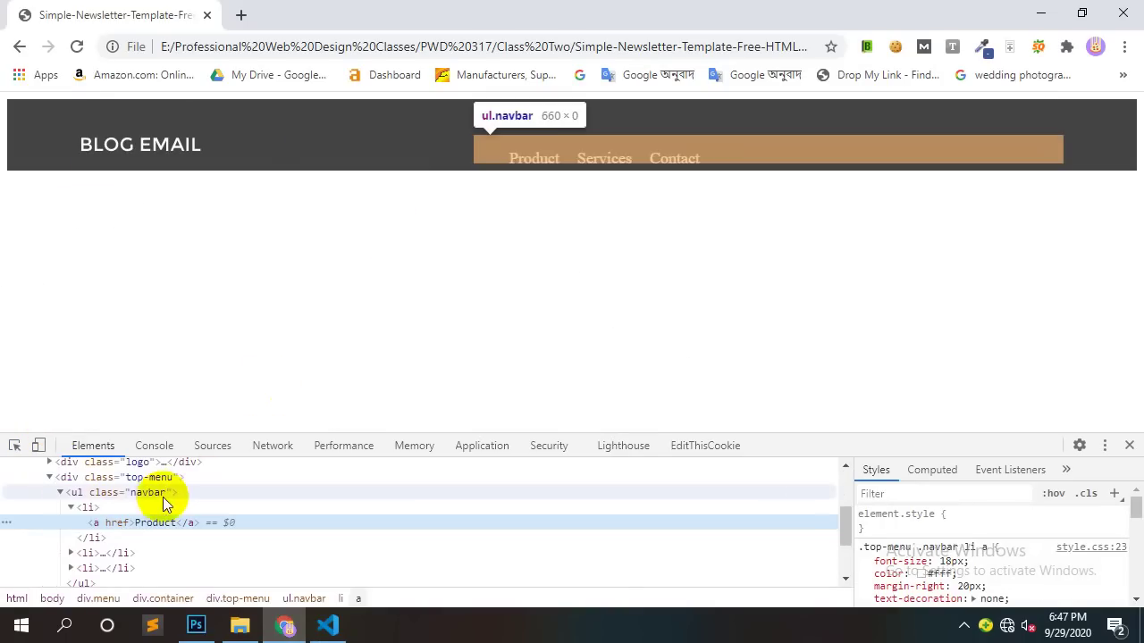
click(149, 494)
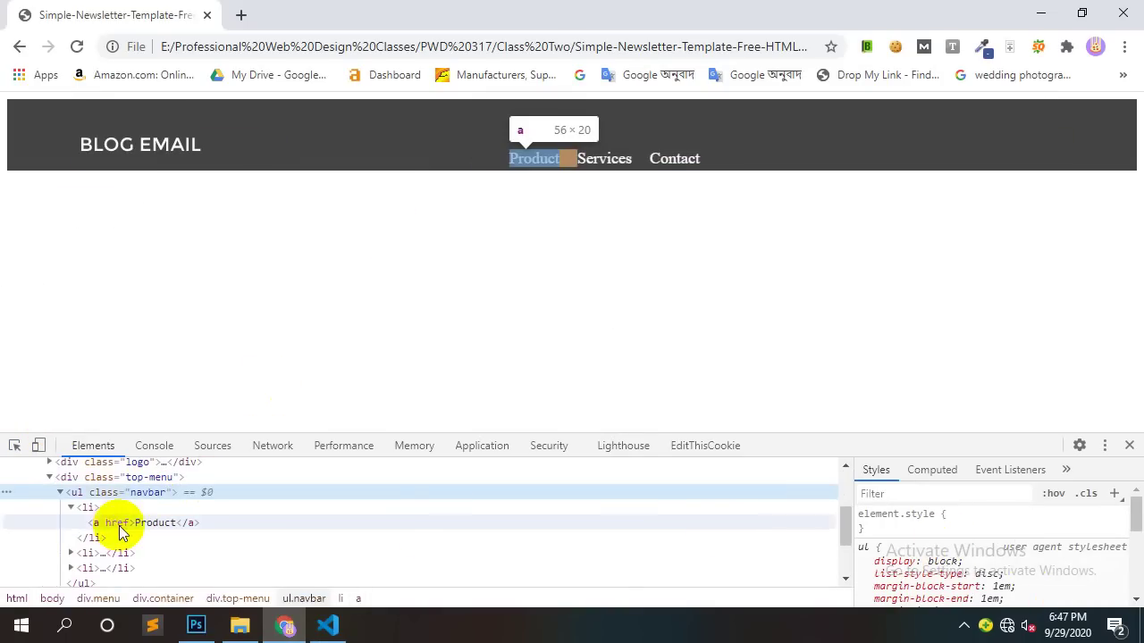
click(143, 479)
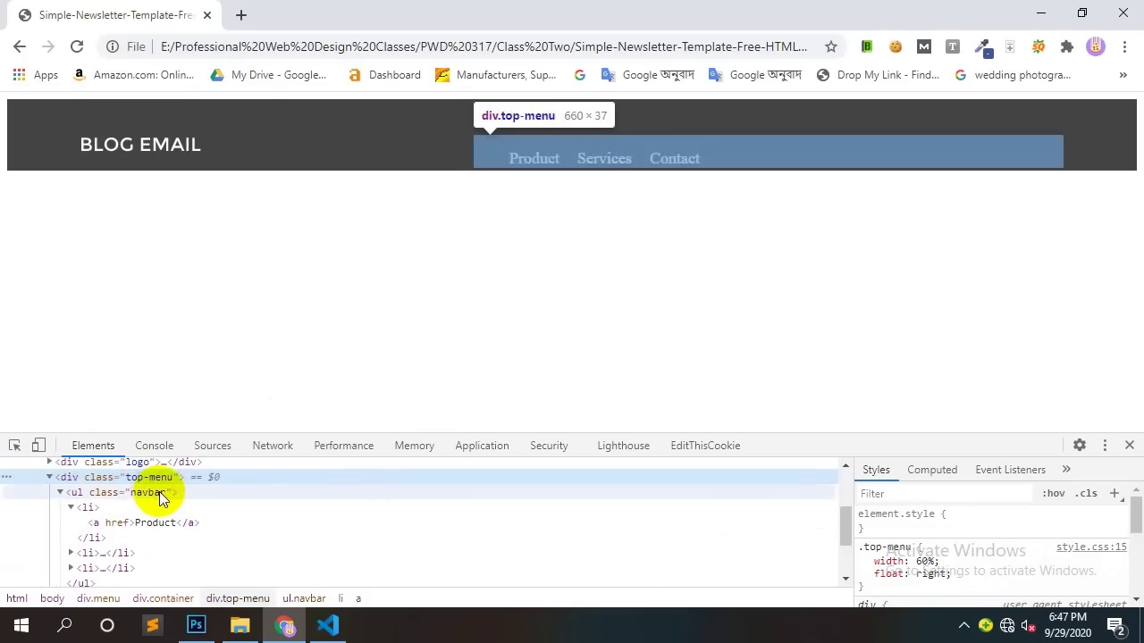
click(159, 492)
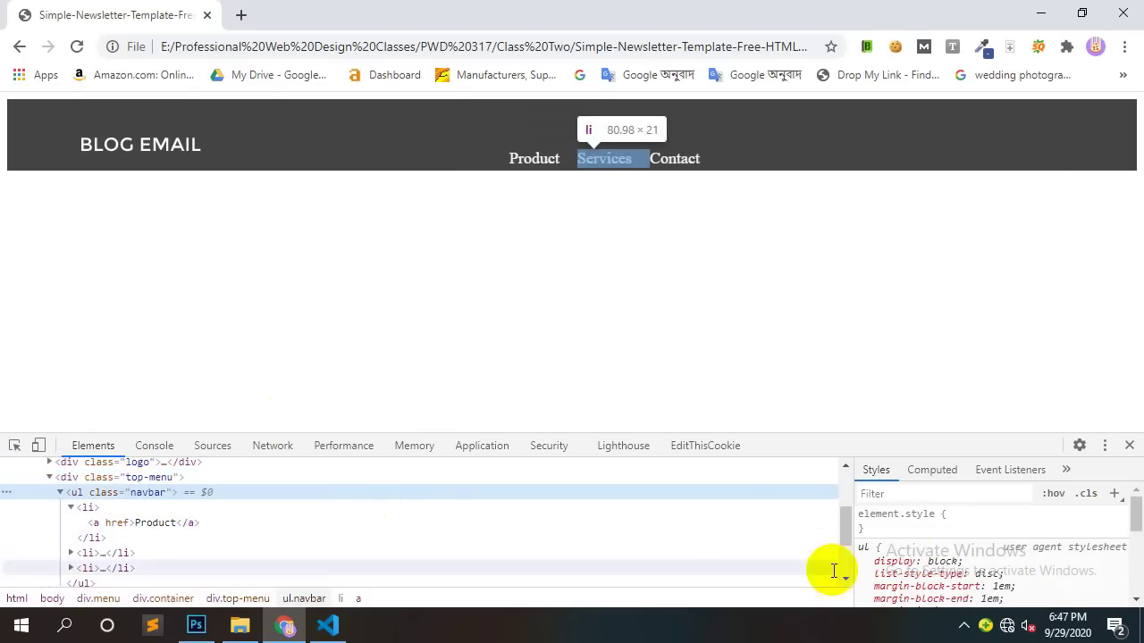
Step: Create a ul.navbar style rule in the inspector and add a margin-top property to it
click(1114, 494)
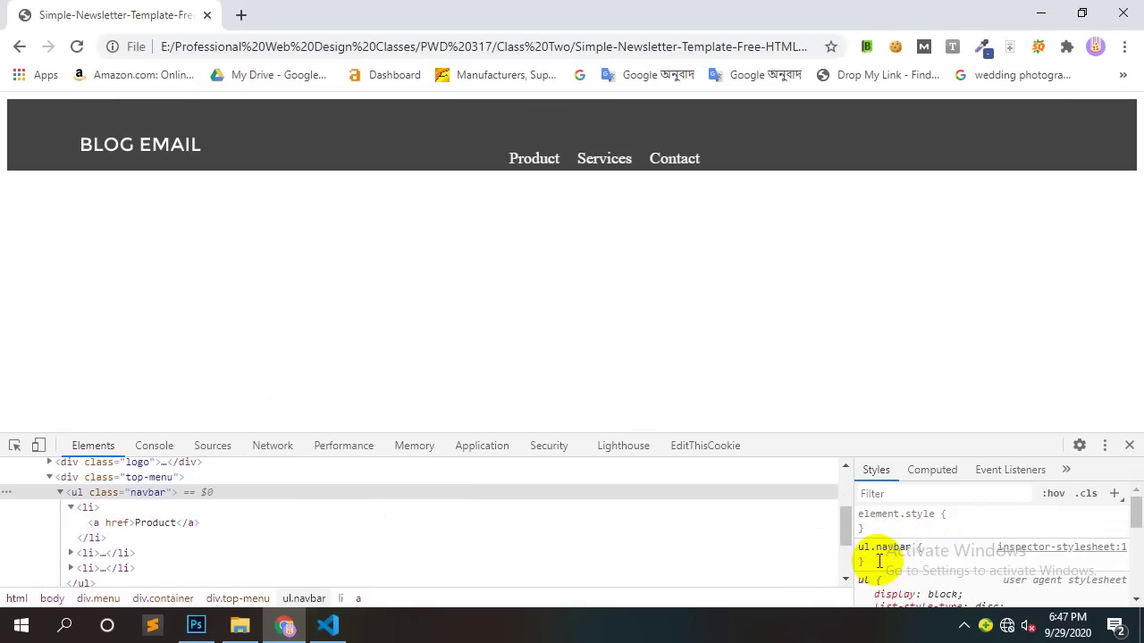
key(Return)
text(m)
key(Down)
key(Down)
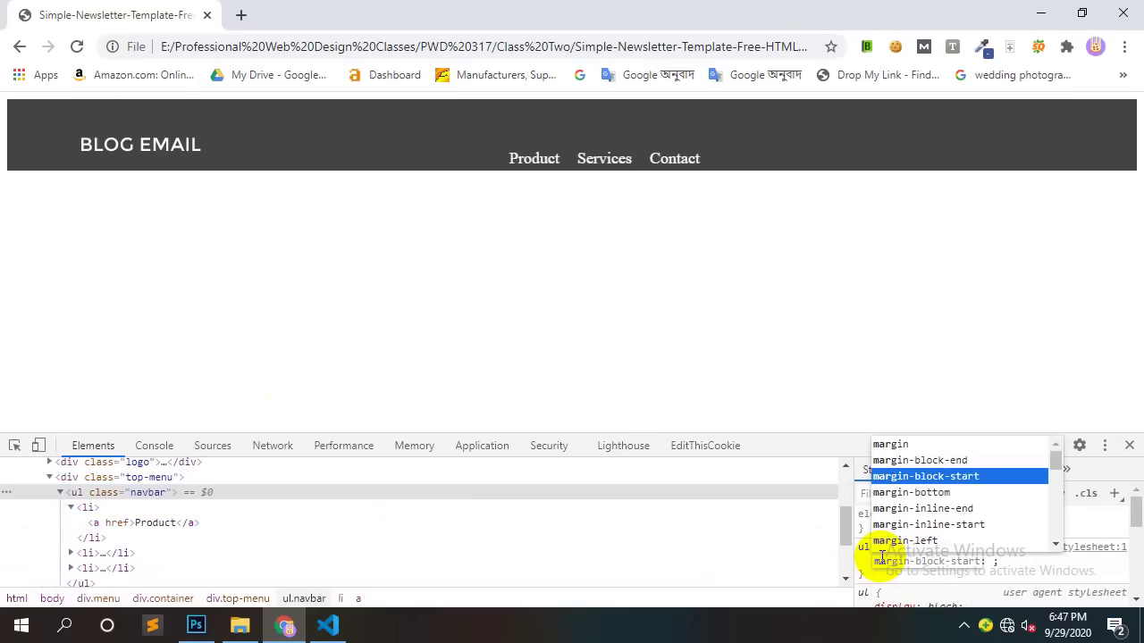
key(Down)
key(Down)
key(Down)
key(Down)
key(Down)
key(Down)
key(Down)
key(Up)
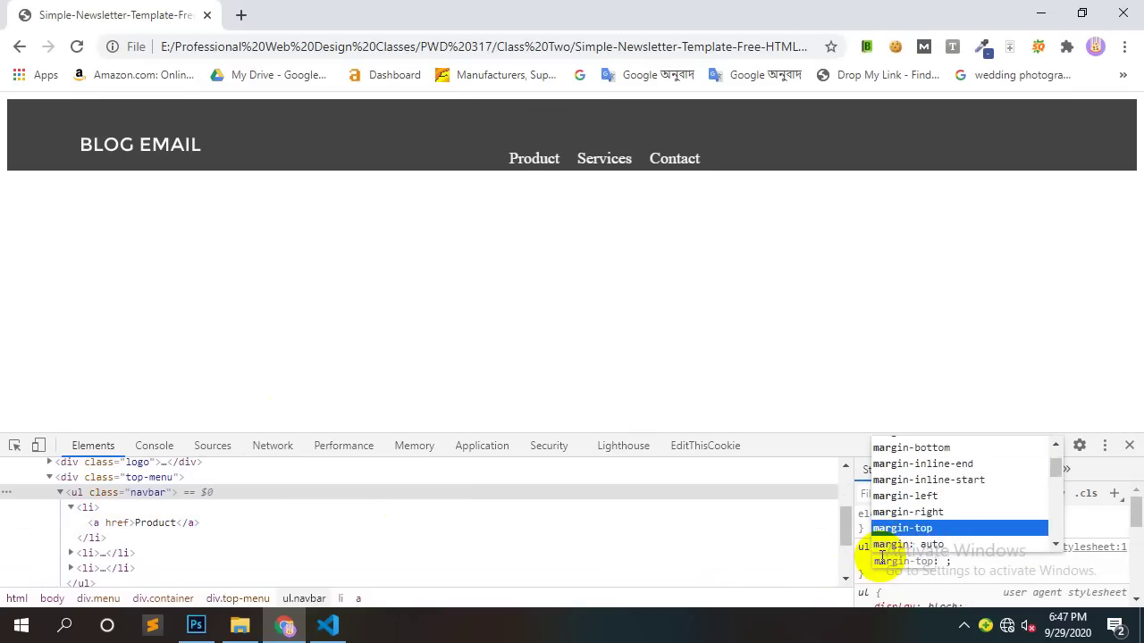
key(Return)
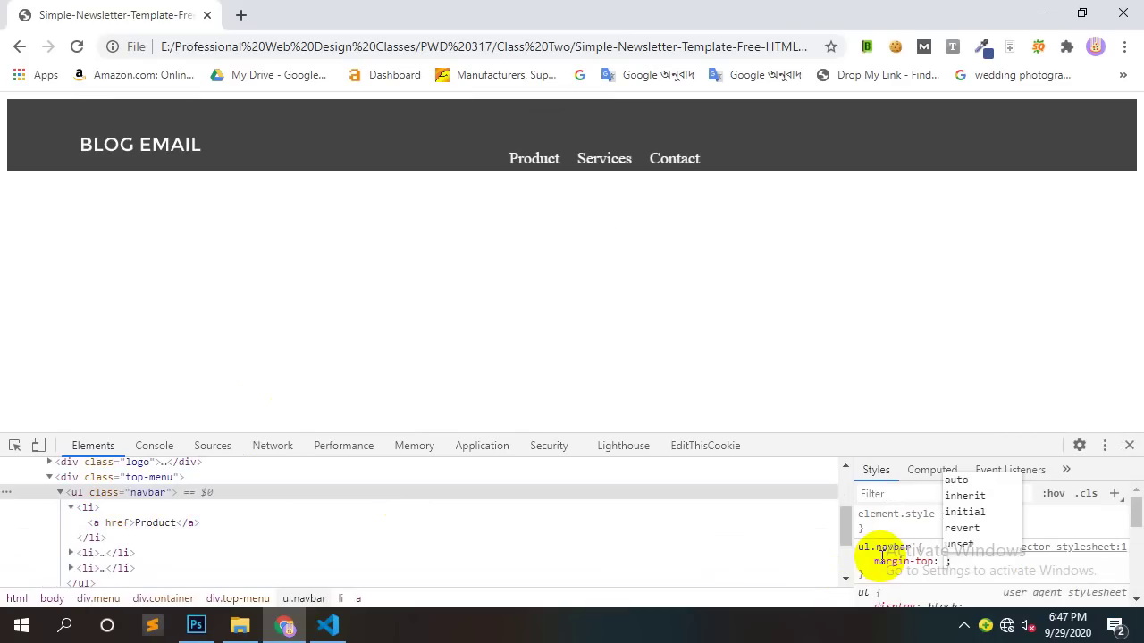
Step: Set the ul.navbar margin-top to -7px
text(10p)
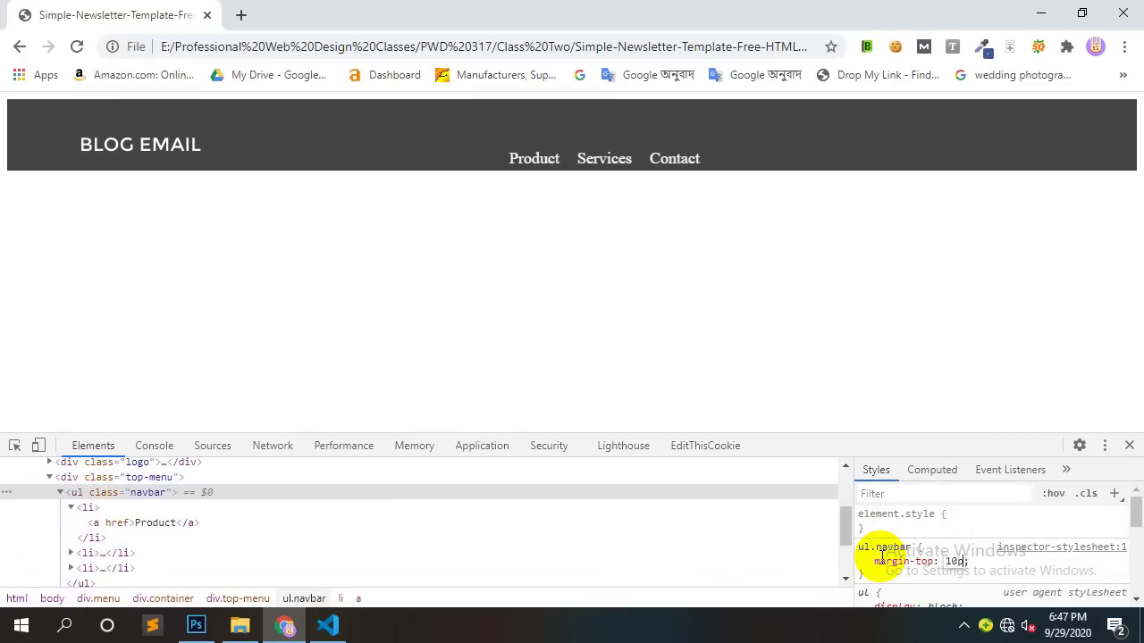
text(x)
key(Down)
key(Down)
key(Down)
key(Down)
key(Down)
key(Down)
key(Down)
key(Down)
key(Down)
key(Down)
key(Down)
key(Down)
key(Down)
key(Down)
key(Down)
key(Down)
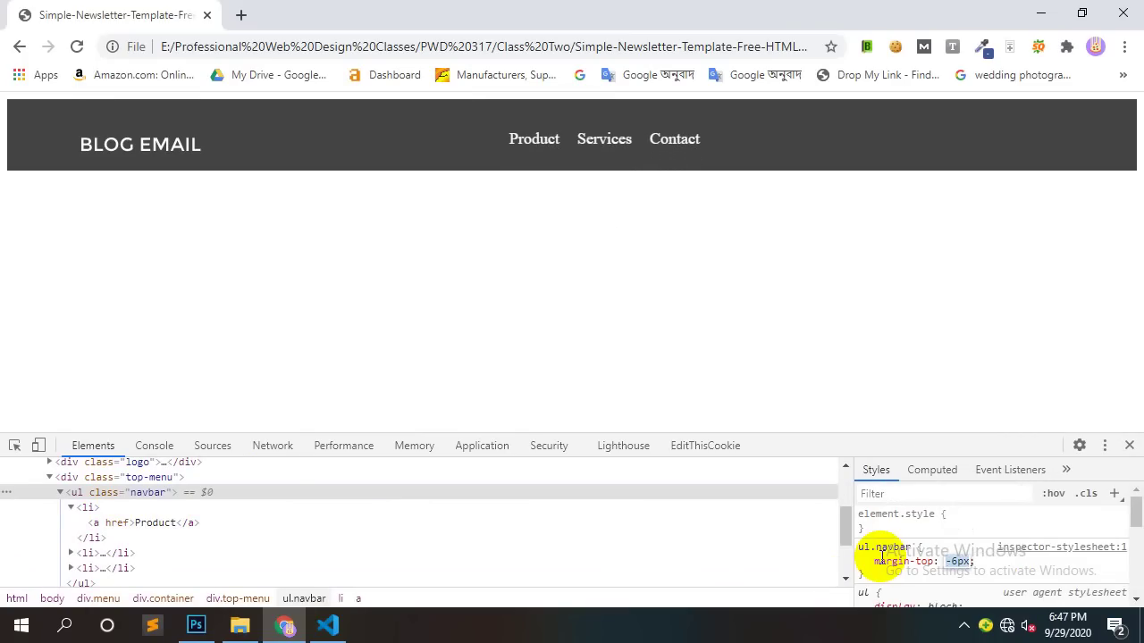
key(Up)
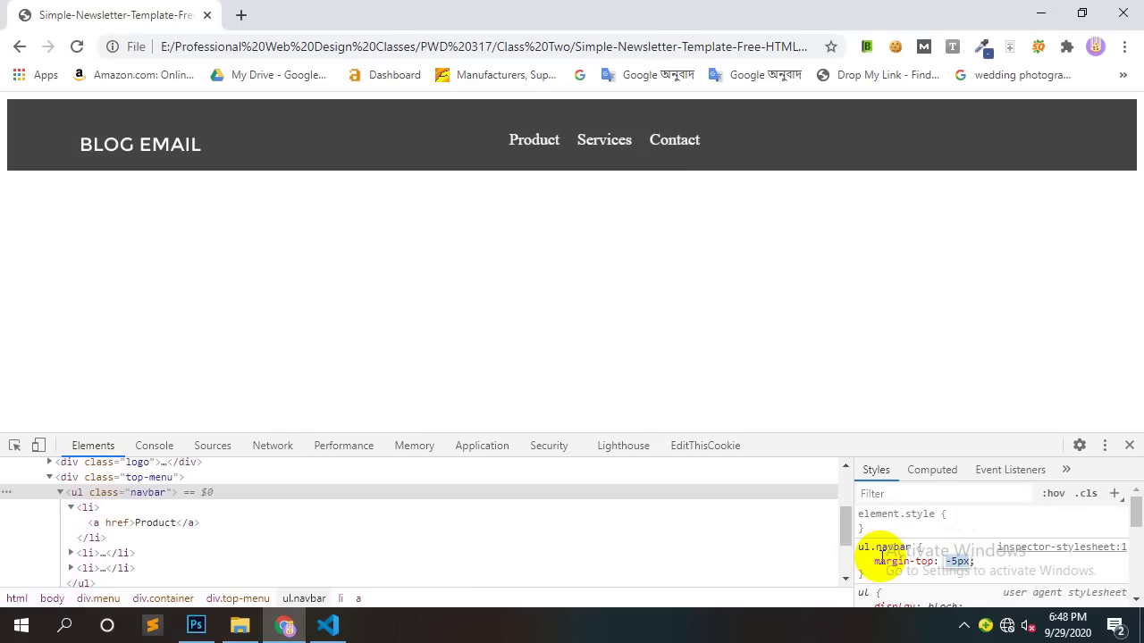
key(Down)
key(Down)
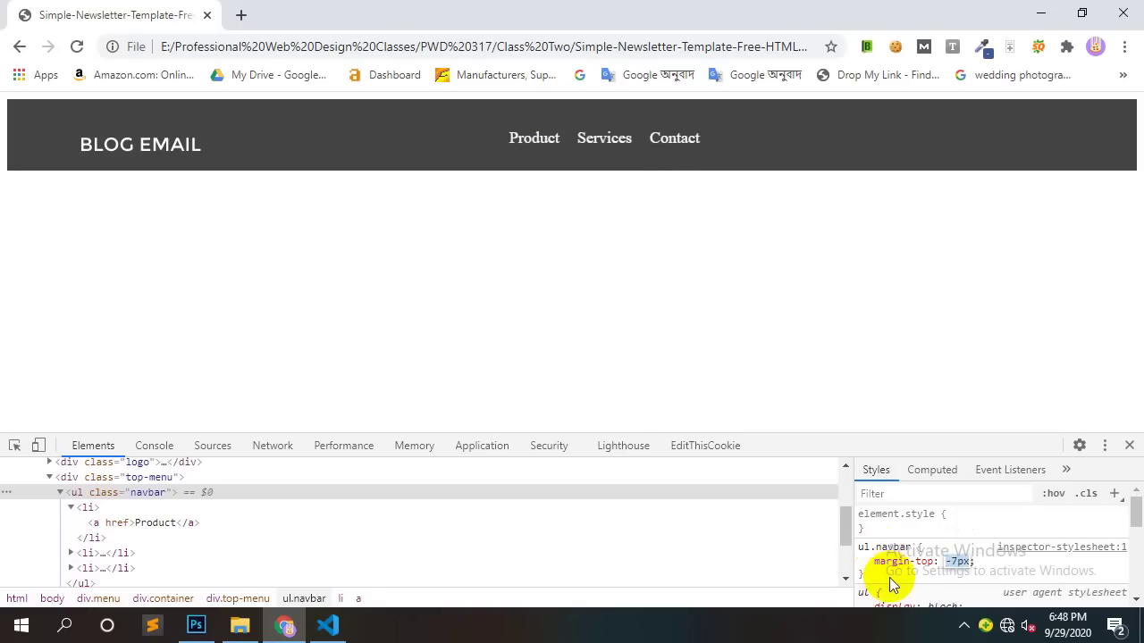
Step: Copy the ul.navbar rule from the inspector and paste it below the .top-menu .navbar li rule in style.css in Visual Studio Code
click(866, 576)
drag(861, 556, 912, 556)
right_click(913, 556)
click(940, 512)
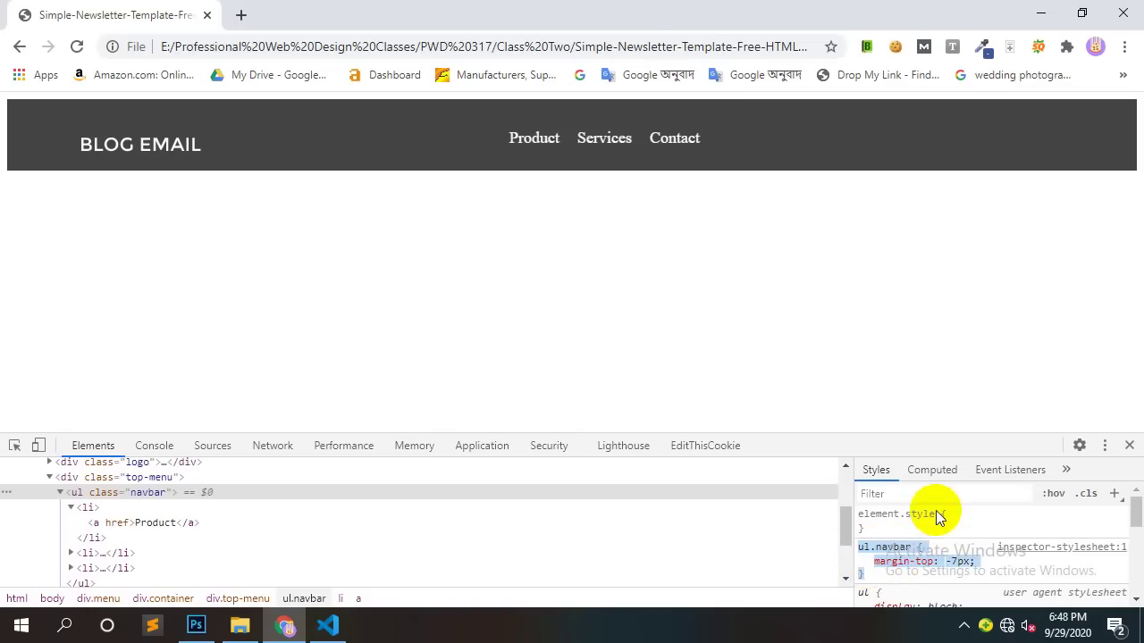
click(328, 625)
click(172, 433)
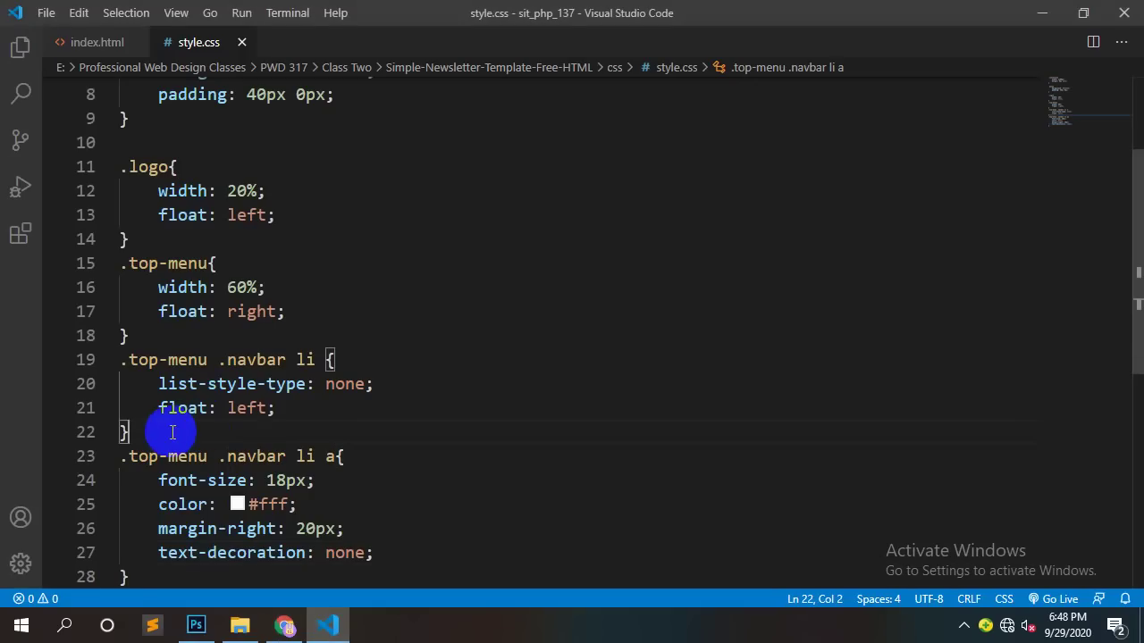
key(Return)
key(ctrl+v)
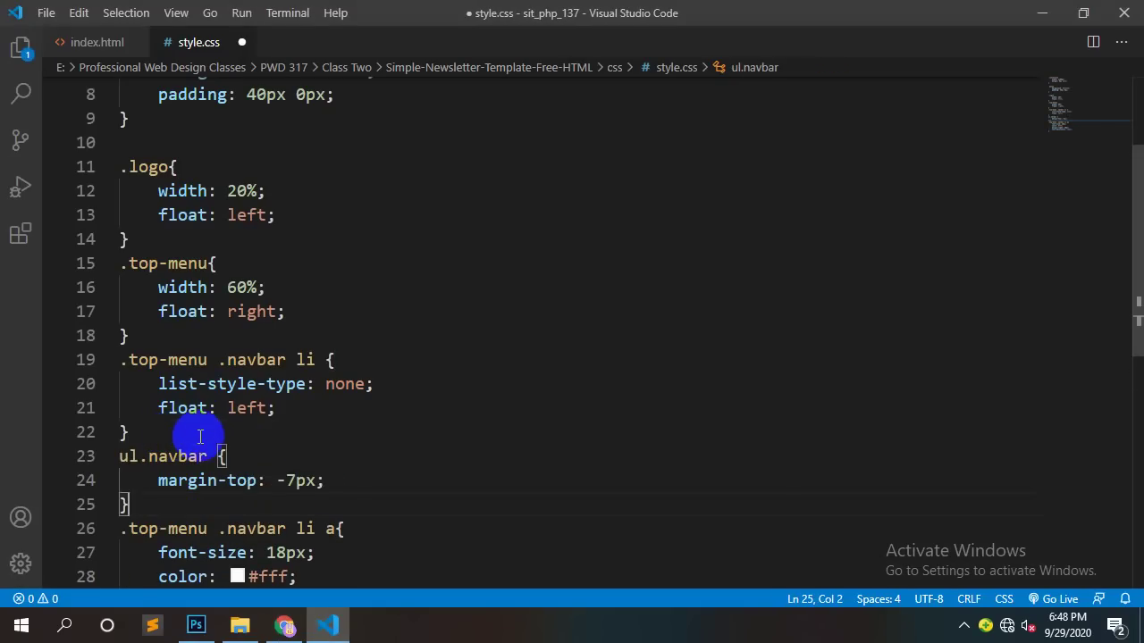
Step: Save style.css and reload the newsletter page in Chrome
click(302, 612)
right_click(485, 189)
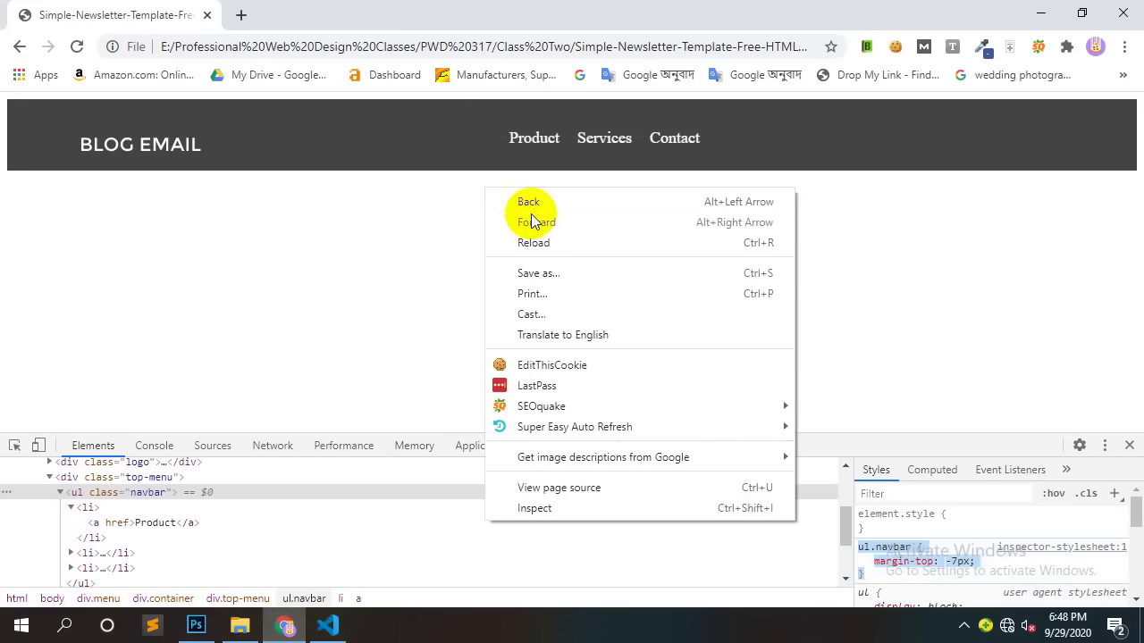
click(510, 240)
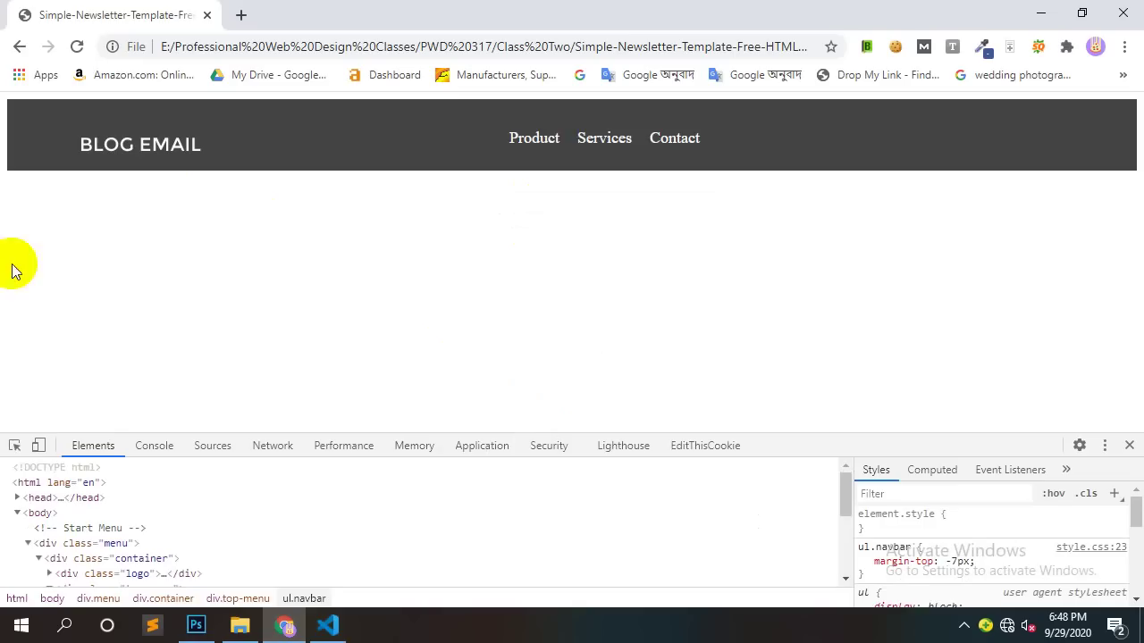
Step: Inspect the BLOG EMAIL logo image and select its parent div with class logo
click(15, 445)
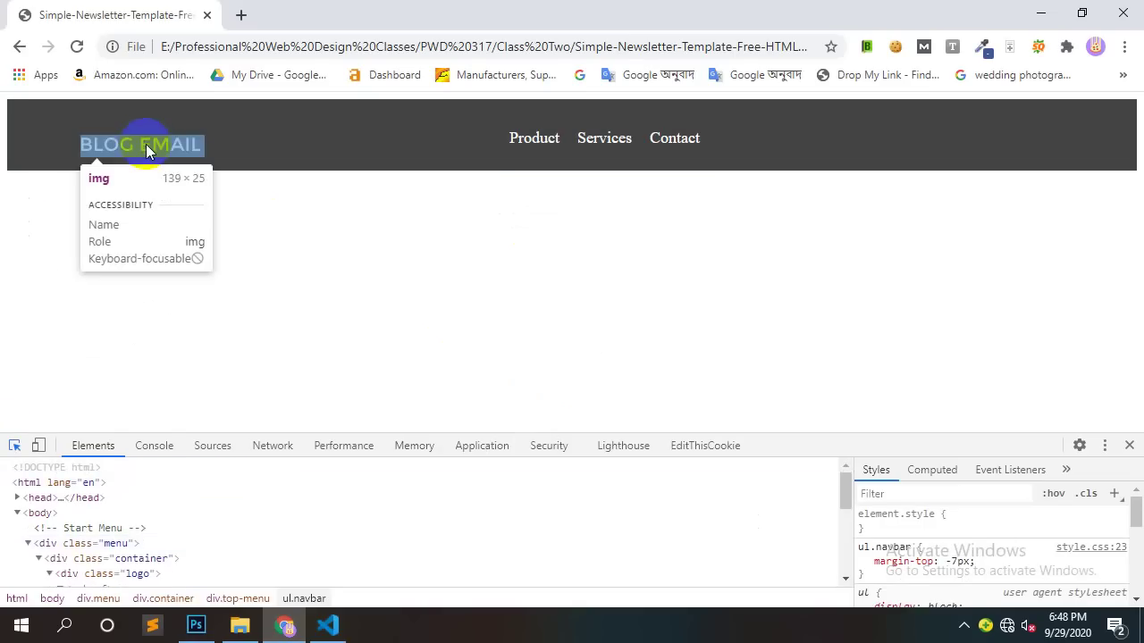
click(146, 144)
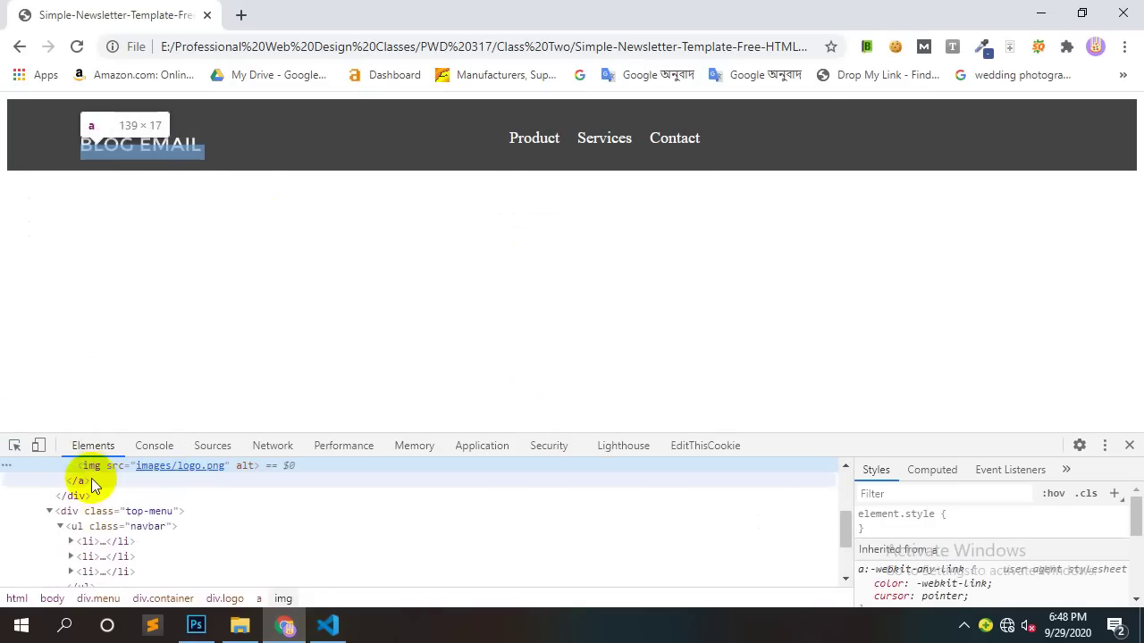
scroll(140, 500, up, 3)
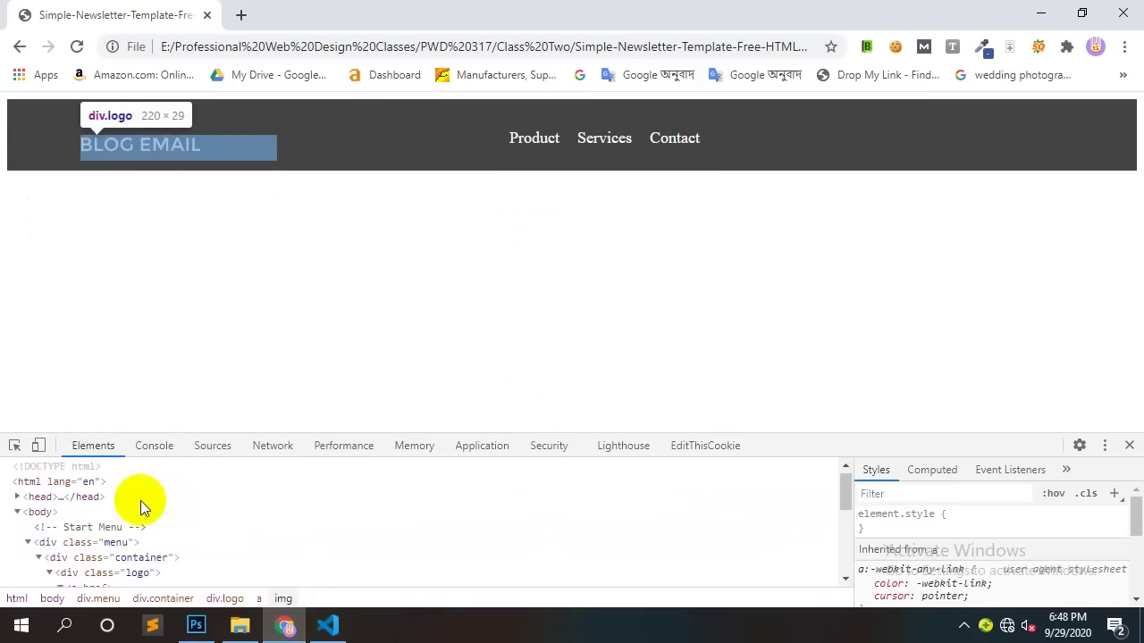
click(143, 574)
Step: Add a margin-top of -7px to the .logo rule in the inspector
click(936, 567)
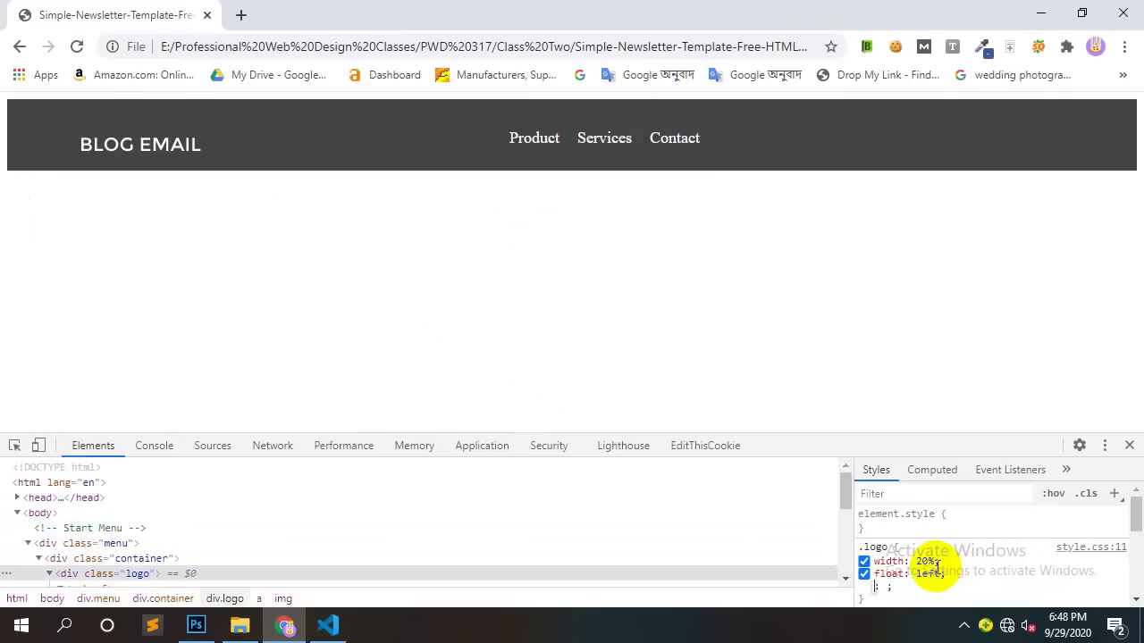
text(m)
key(Down)
key(Down)
key(Down)
key(Down)
key(Down)
key(Down)
key(Down)
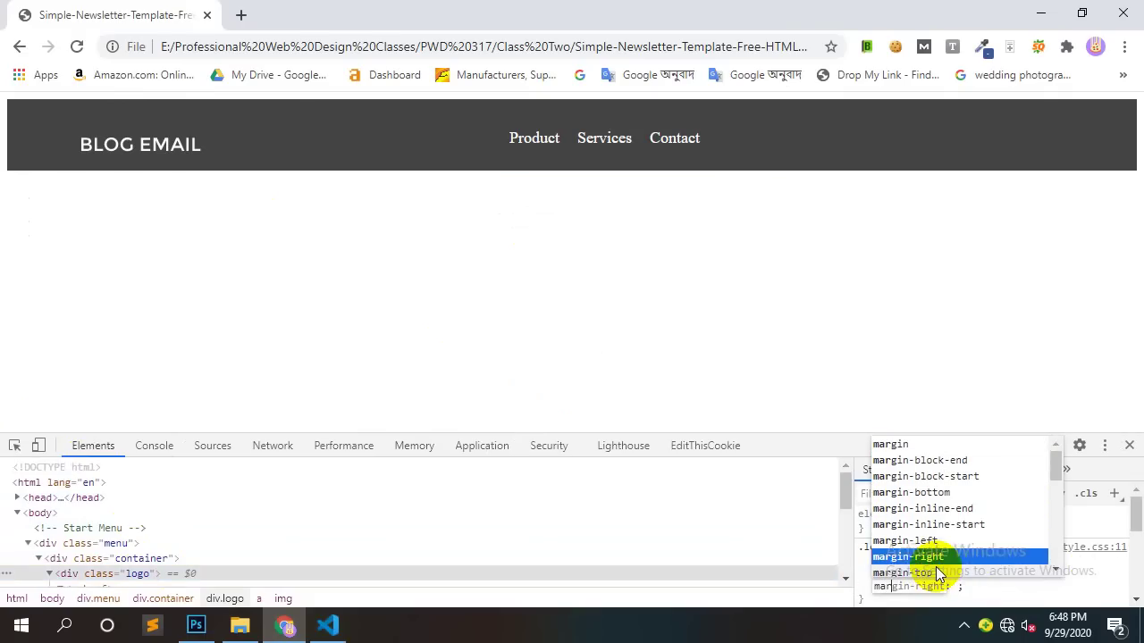
key(Down)
key(Return)
text(5px)
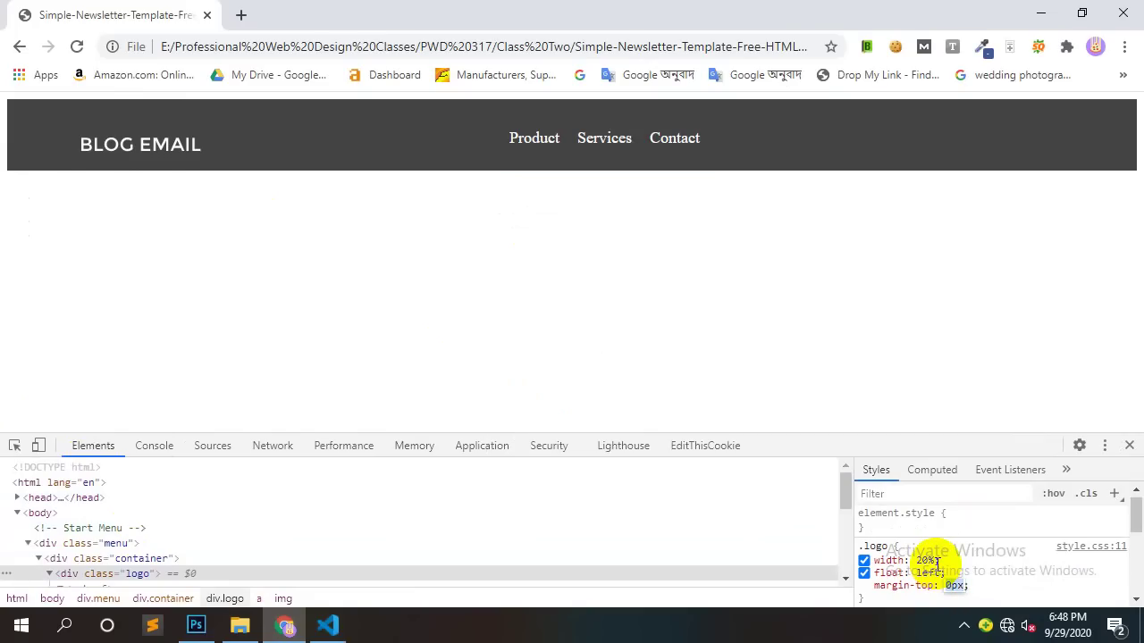
key(Down)
key(Down)
key(Down)
key(Down)
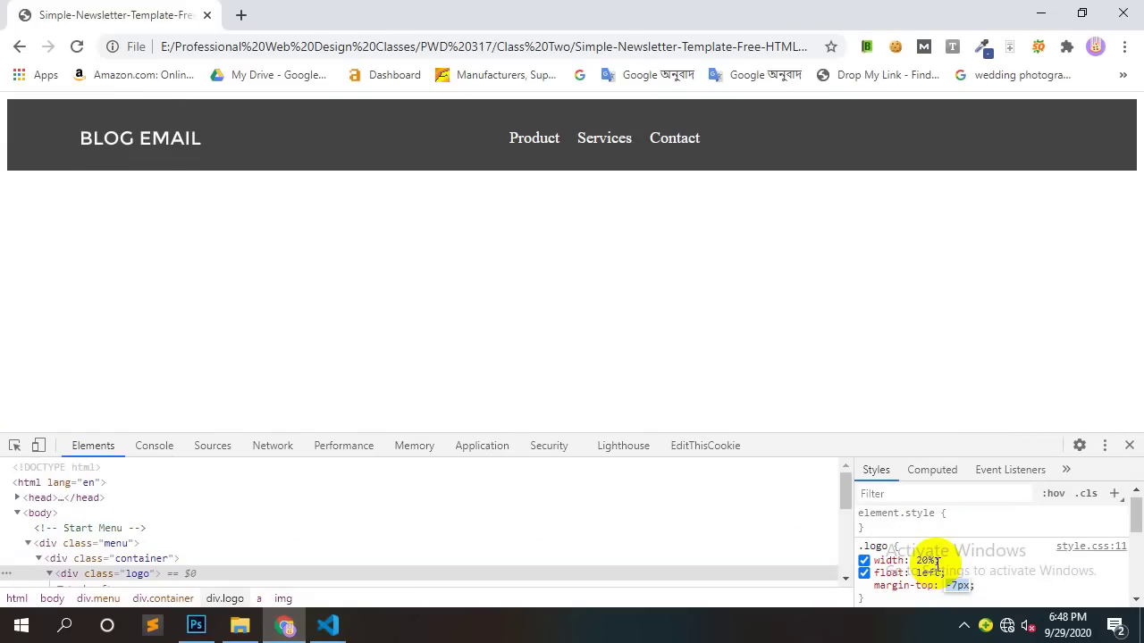
Step: Copy the margin-top: -7px declaration from the inspector and paste it below float: left in the .logo rule of style.css in Visual Studio Code
click(882, 582)
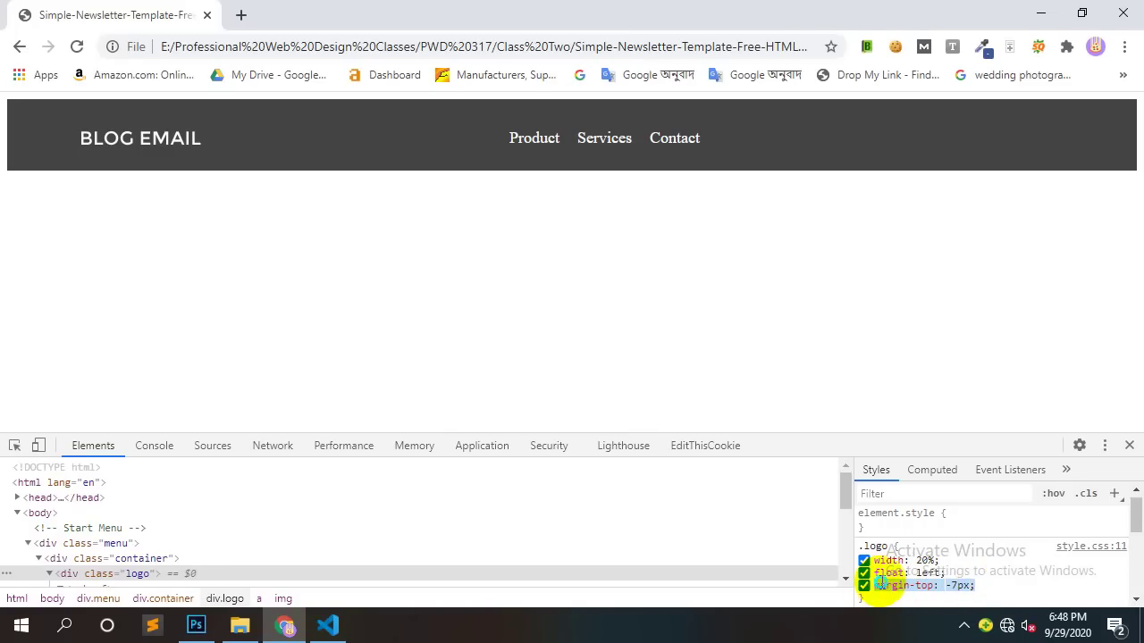
right_click(885, 585)
click(919, 543)
click(298, 628)
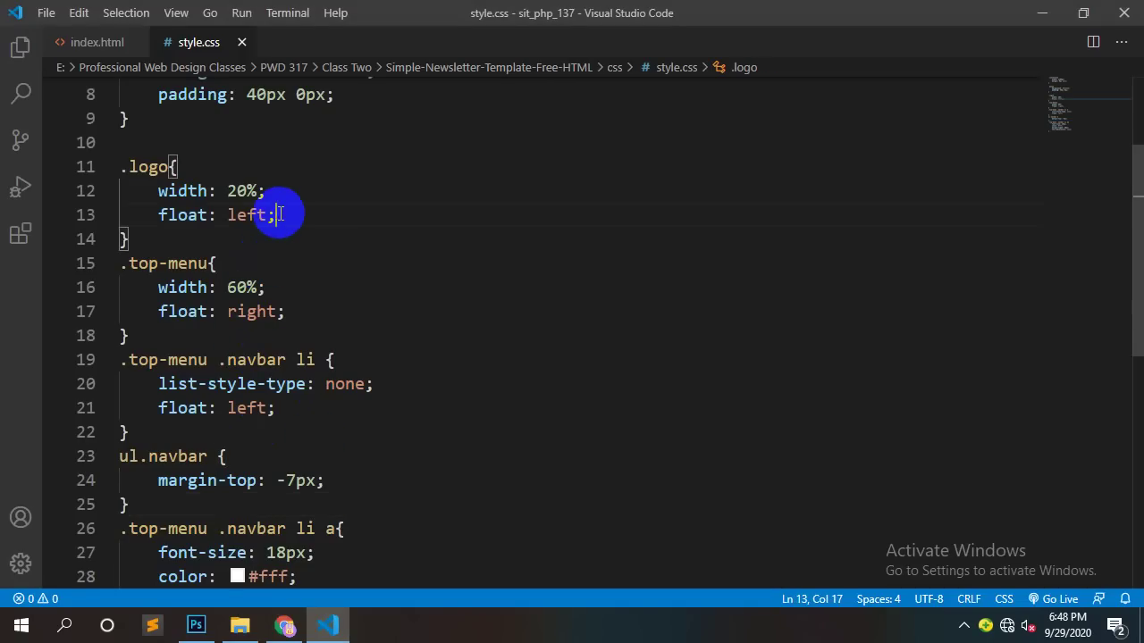
key(Return)
key(ctrl+v)
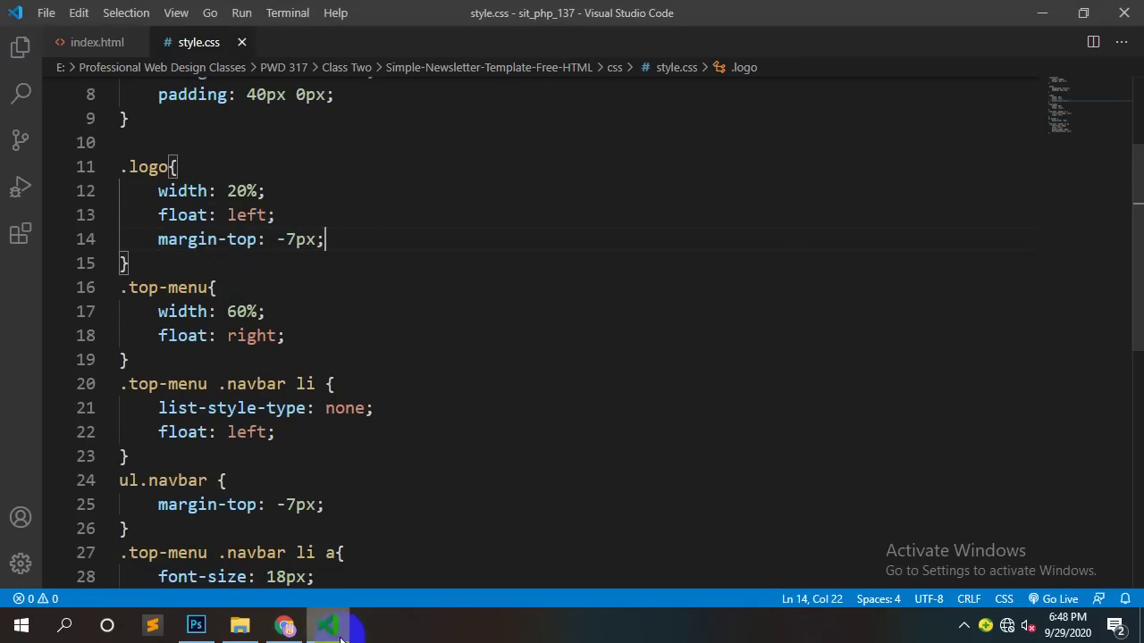
Step: Switch to Chrome, reload the newsletter page and close the developer tools
click(340, 636)
right_click(817, 231)
click(862, 287)
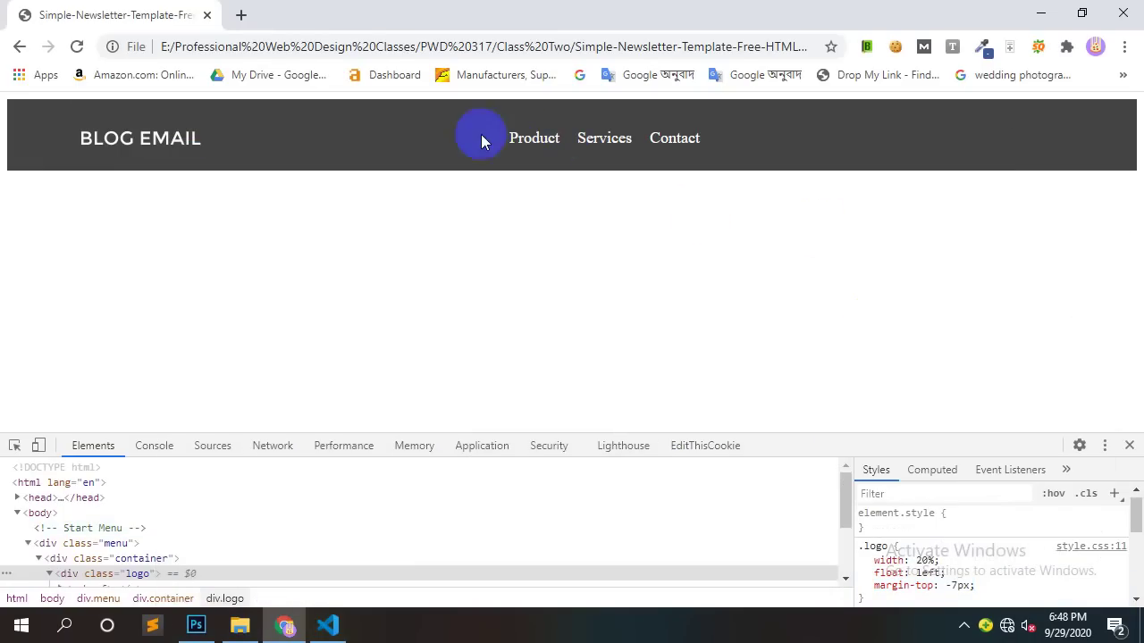
click(1130, 446)
Step: In Photoshop, open the Product Services Contact text layer for editing, accept the layout change and check its font size
click(194, 623)
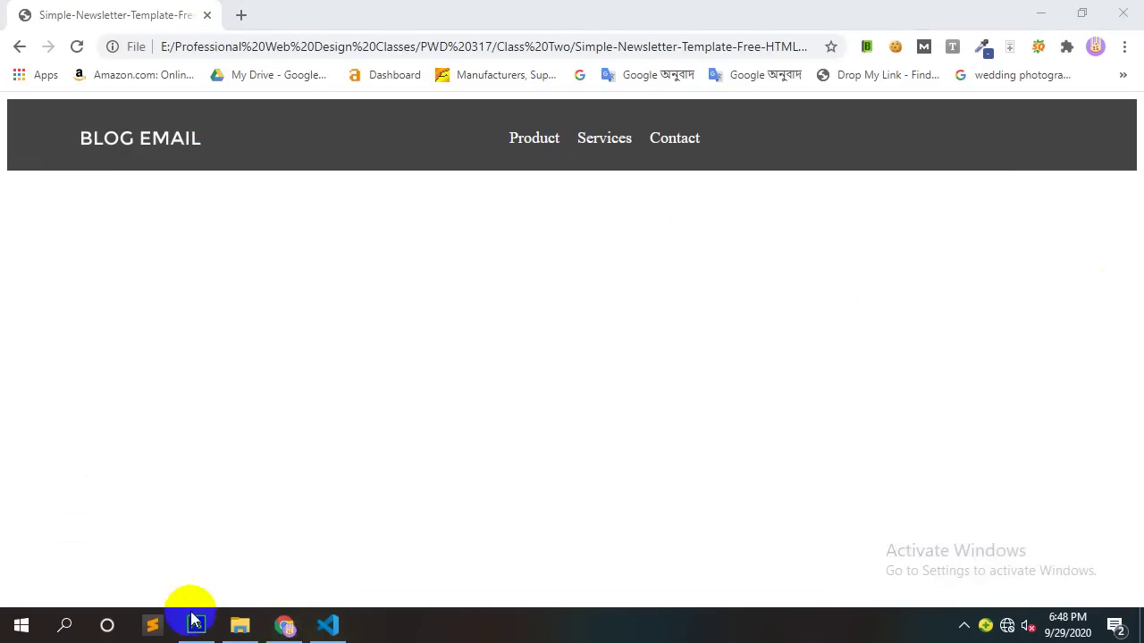
click(660, 215)
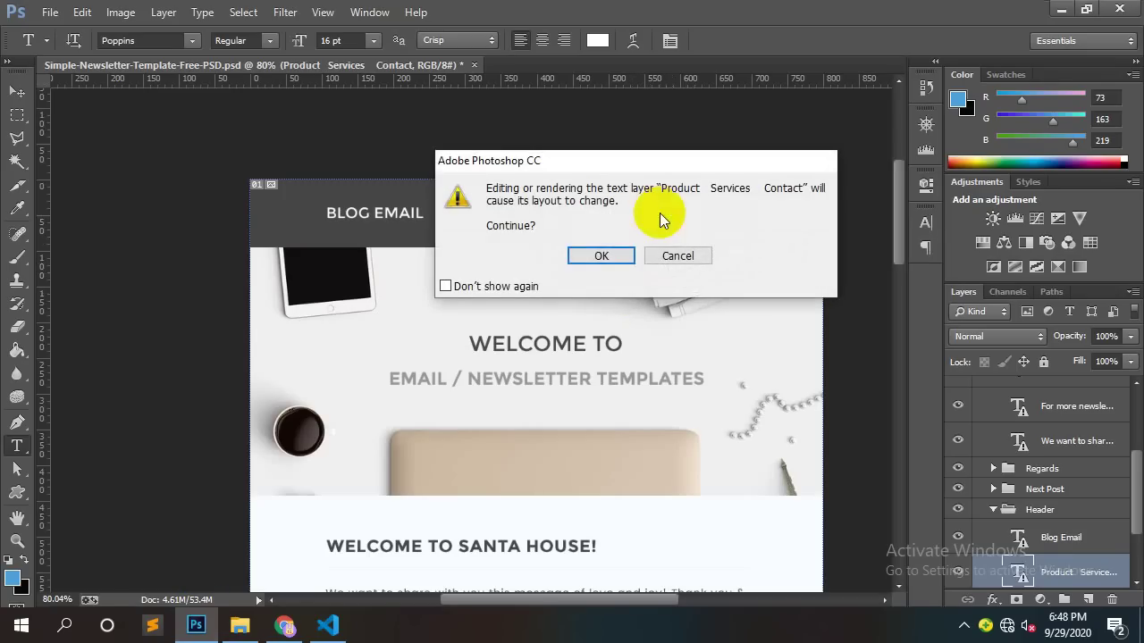
click(593, 256)
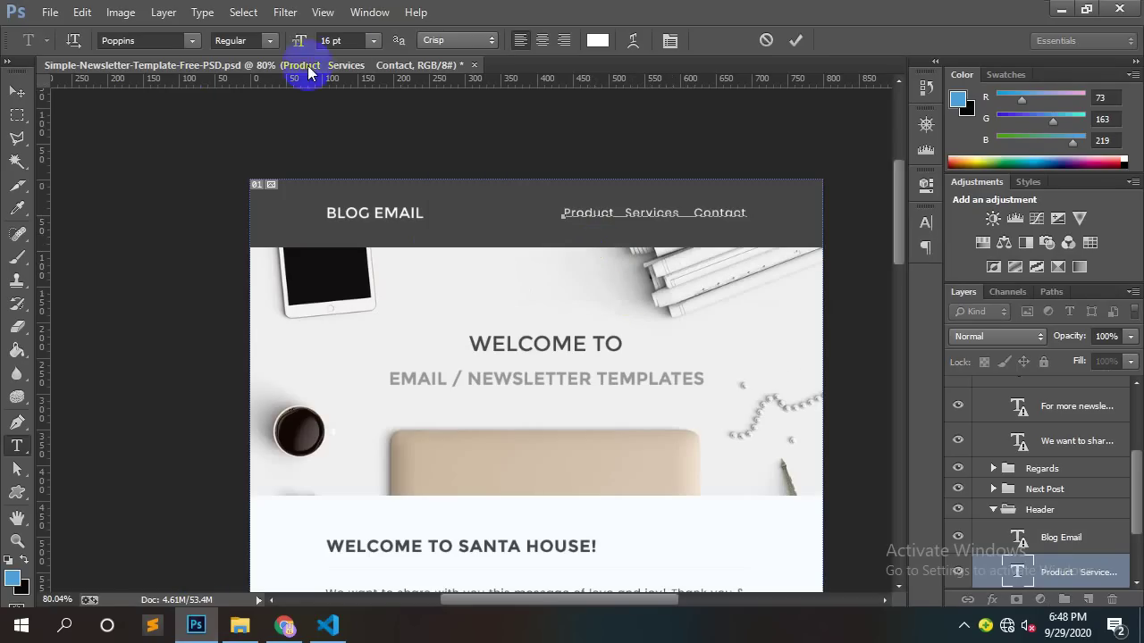
click(347, 40)
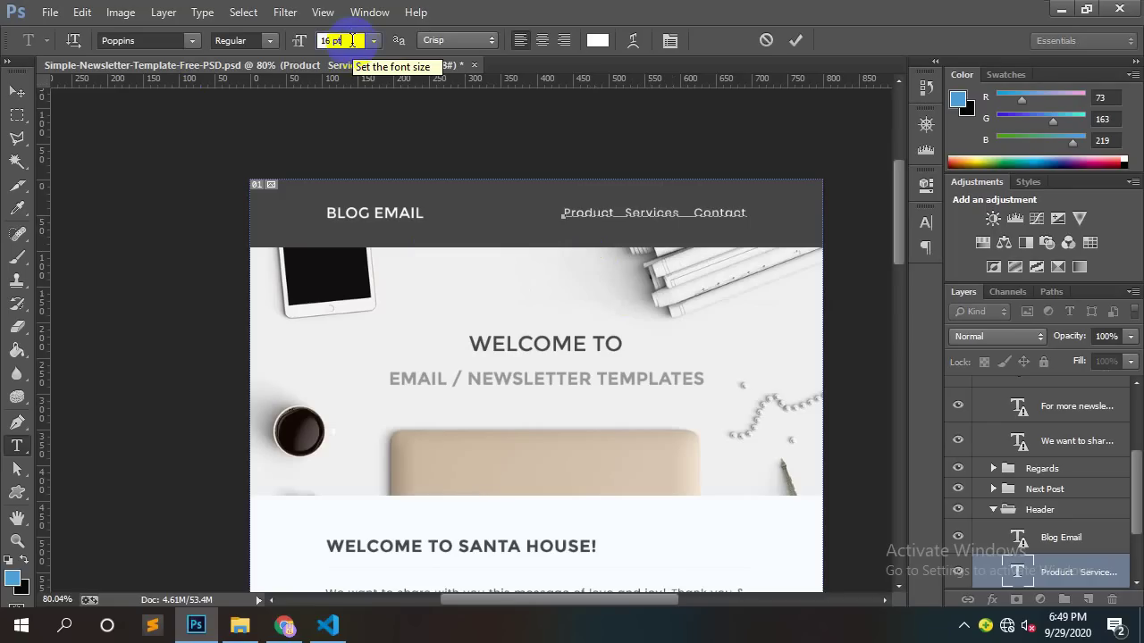
Step: Open a new browser tab in Chrome and enter "pttopx." to look for a point-to-pixel converter
click(285, 625)
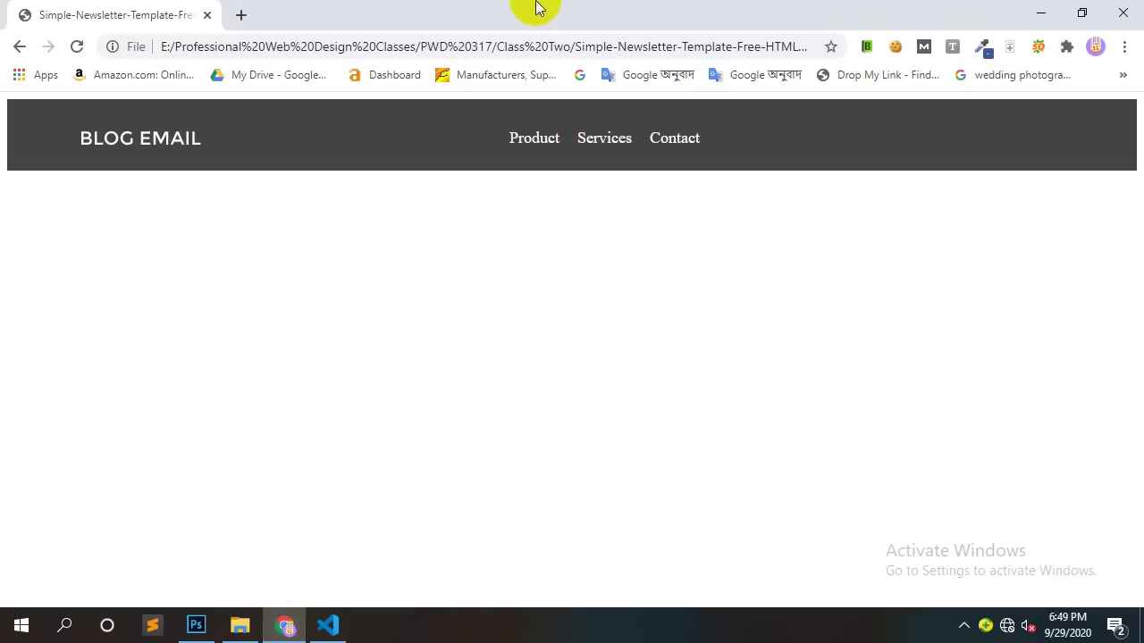
click(241, 12)
text(pttopx.)
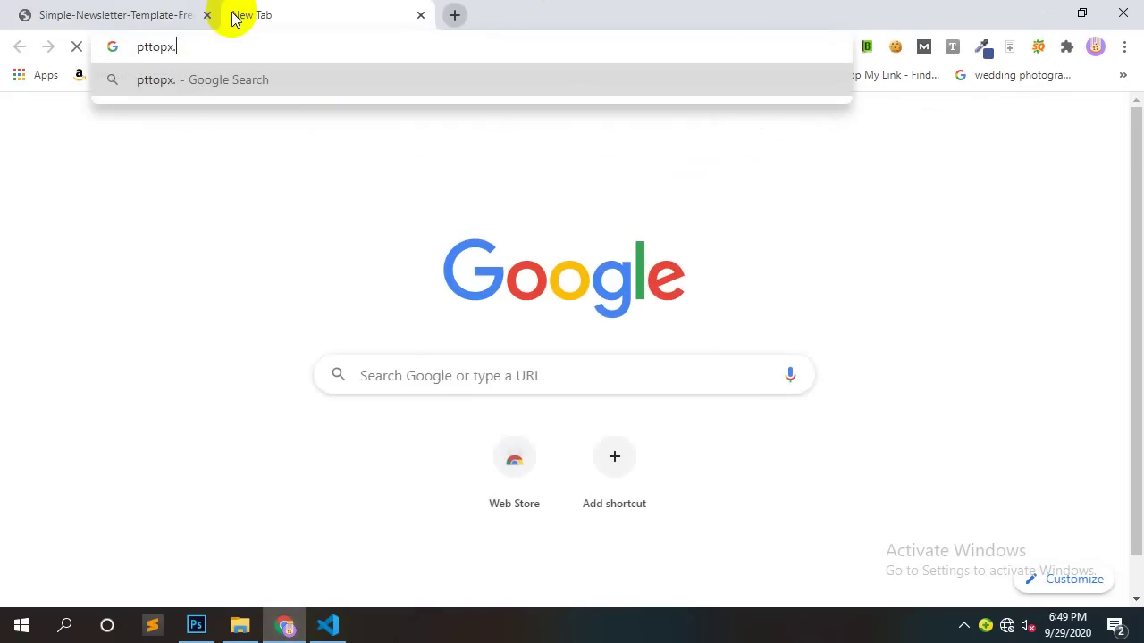
Step: Try to open pttopx.com, check the network connection, and close that tab to return to the newsletter page
text(com)
key(Return)
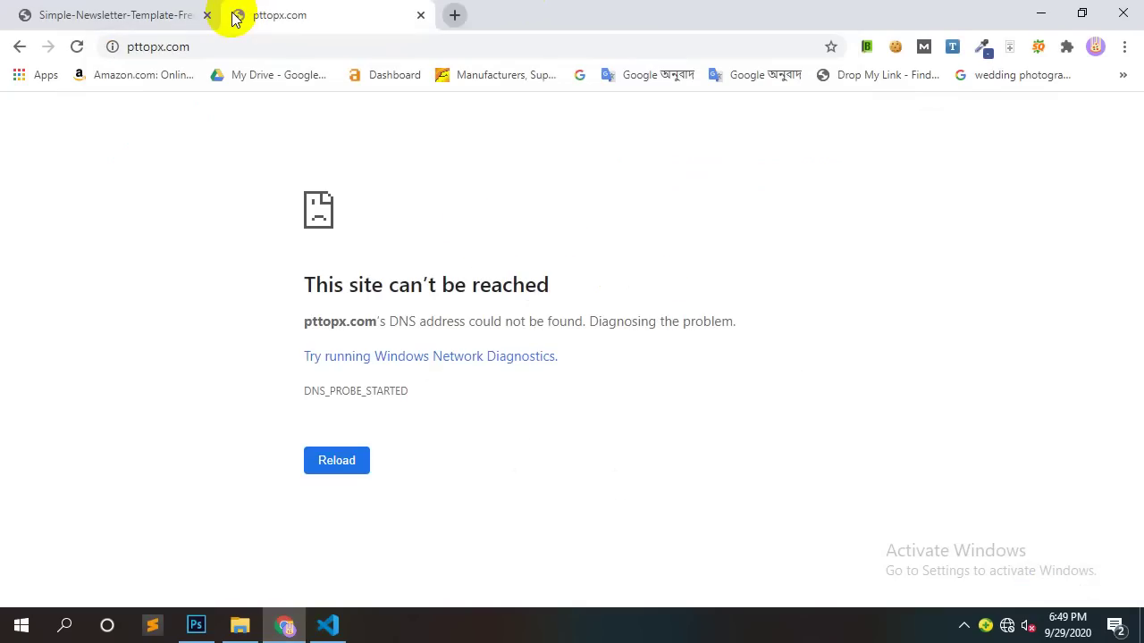
click(1012, 630)
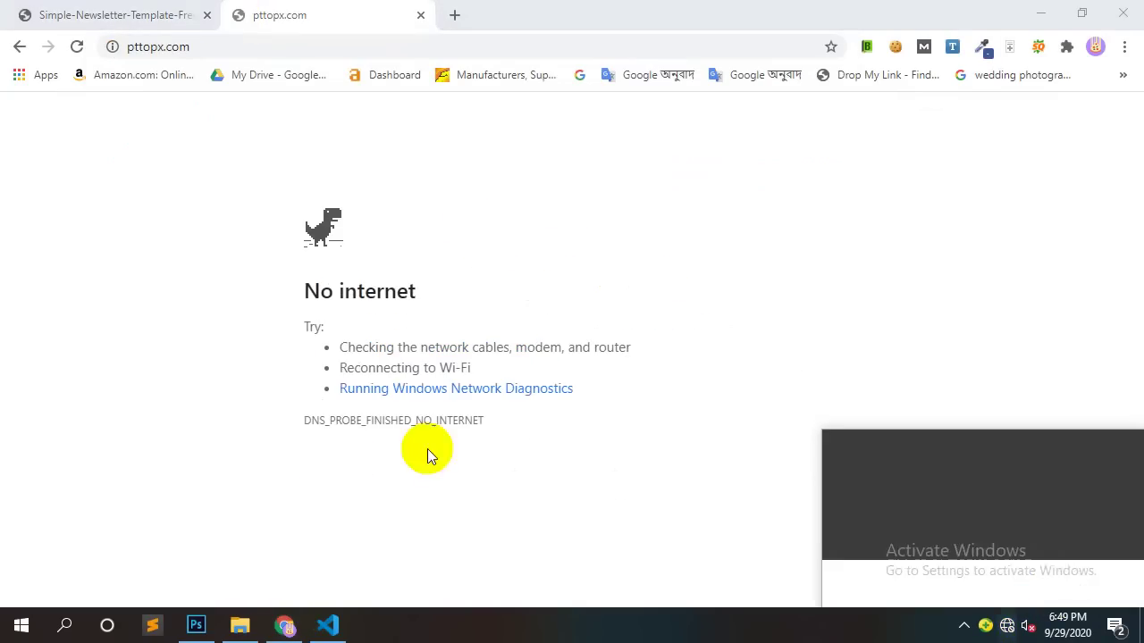
click(899, 309)
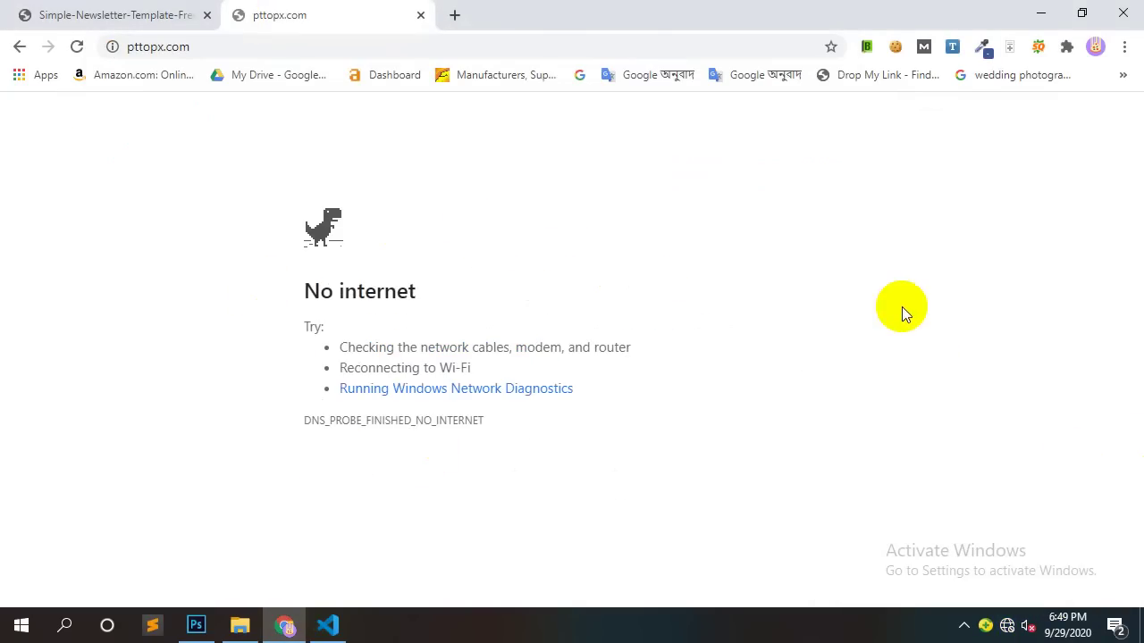
click(198, 44)
click(161, 15)
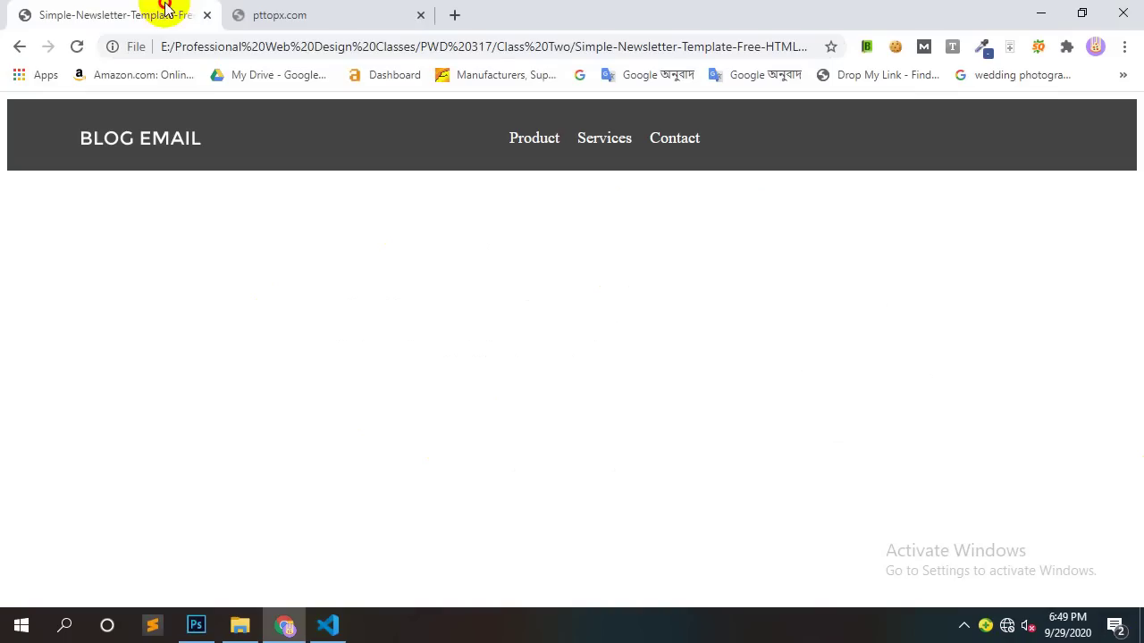
click(421, 15)
Step: Switch to Photoshop and check the font size and font family of the header menu text, comparing it with the Chrome page
click(196, 626)
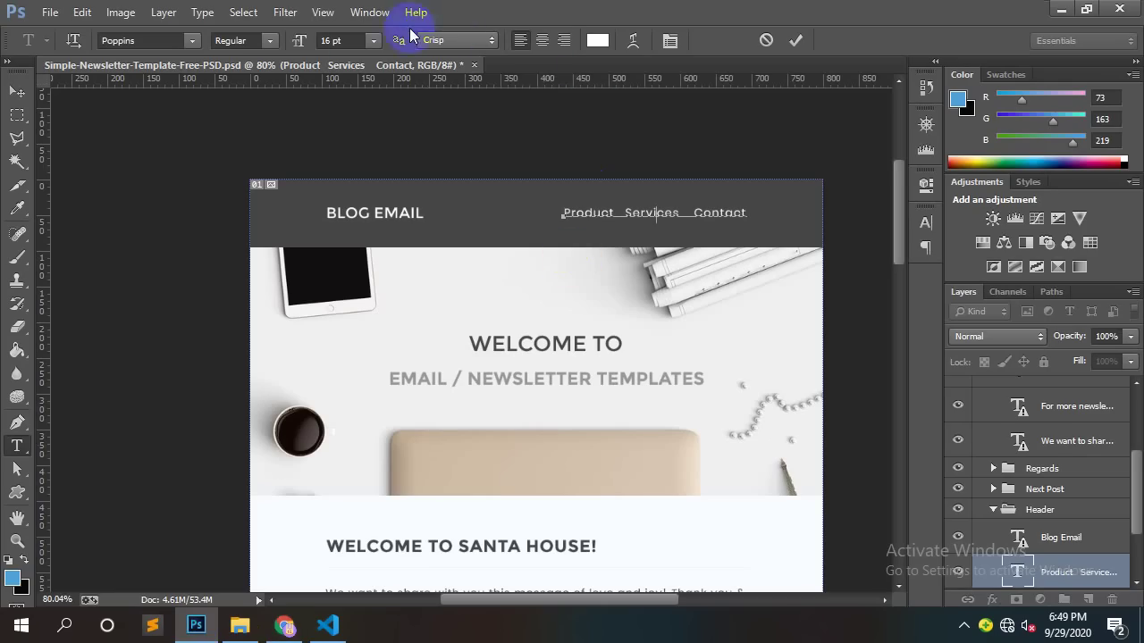
click(338, 40)
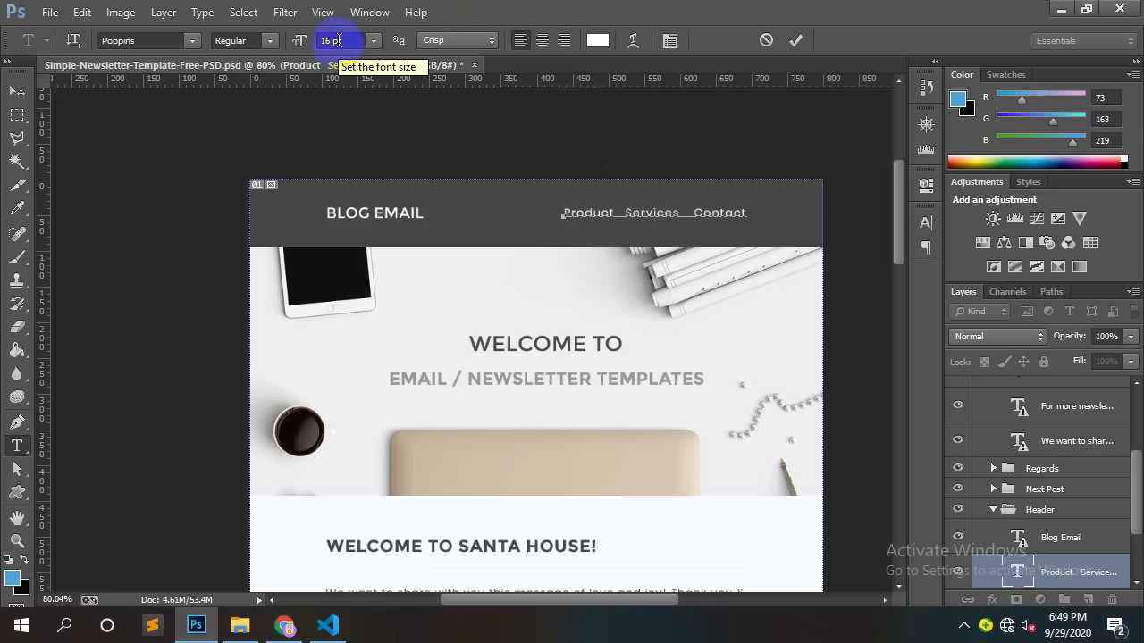
click(288, 626)
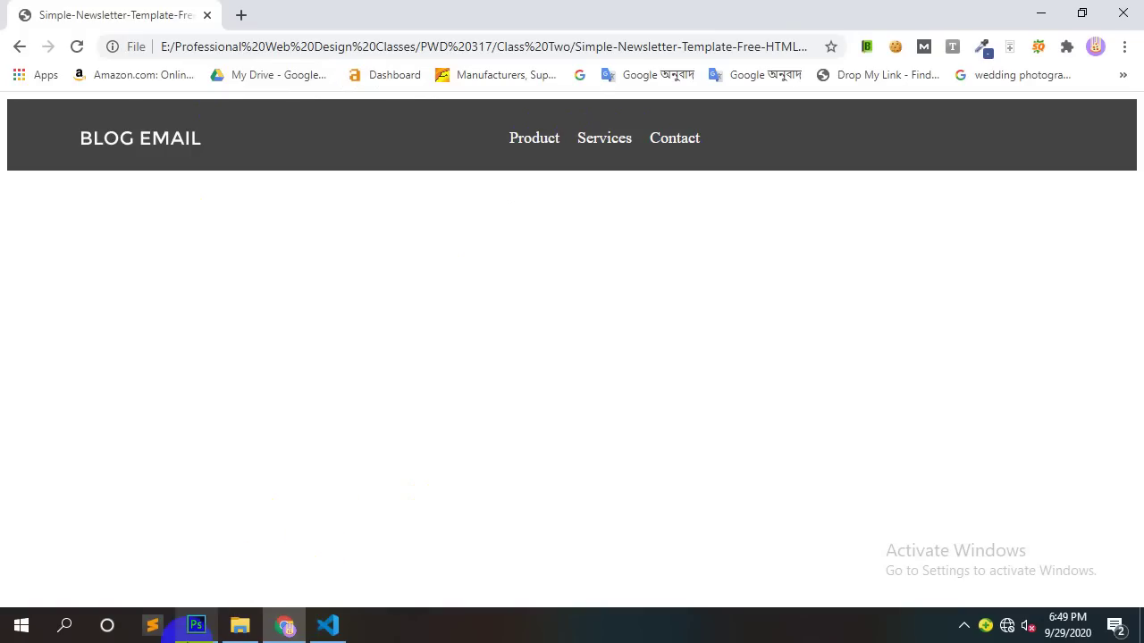
click(196, 625)
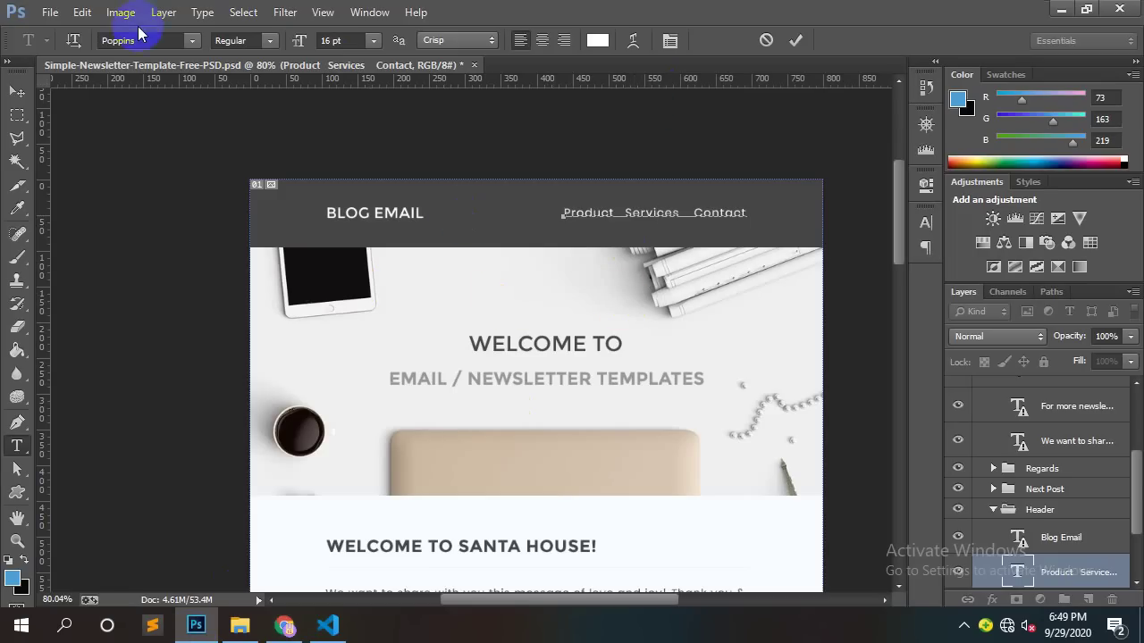
click(145, 42)
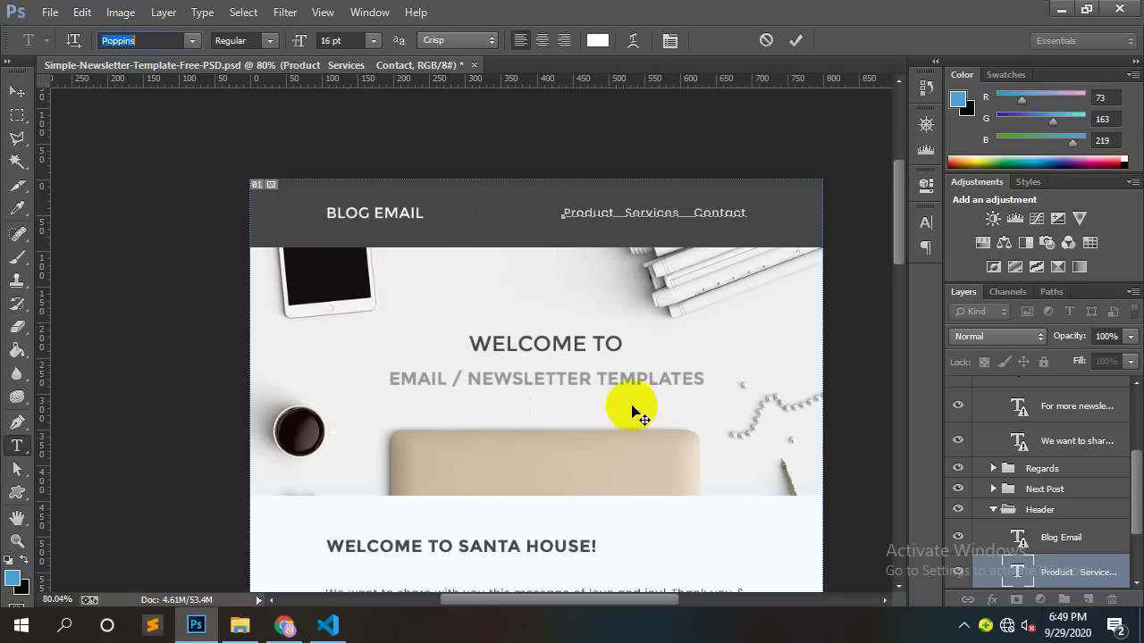
Step: In VS Code, add font-family: Poppins to the .top-menu .navbar li a rule in style.css and save the file
click(327, 625)
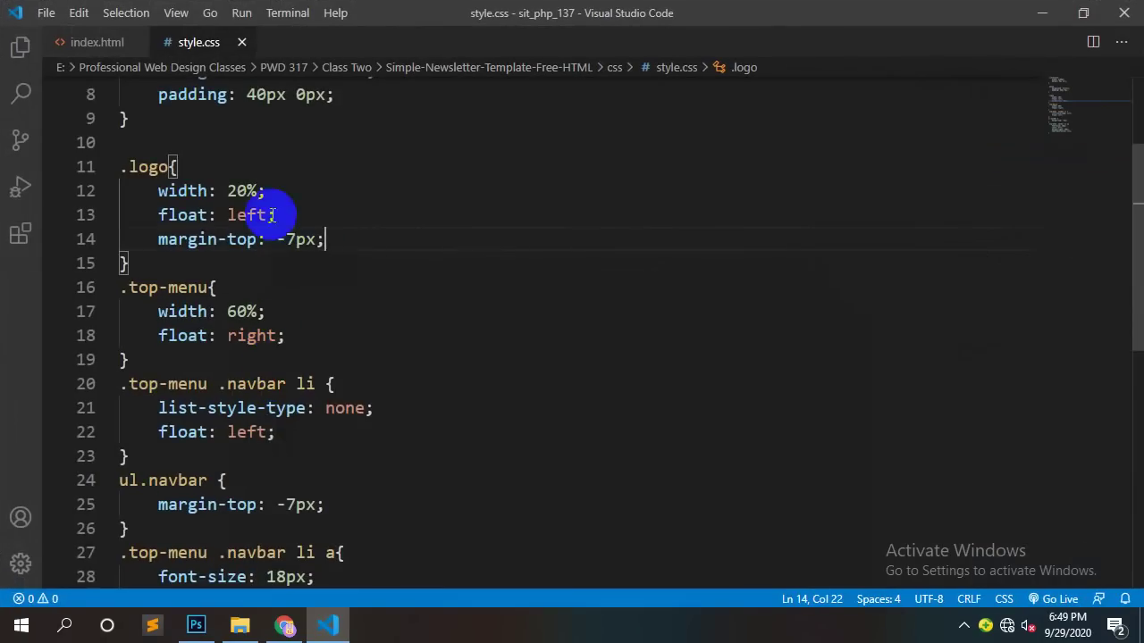
scroll(295, 286, down, 1)
scroll(376, 478, down, 1)
click(397, 470)
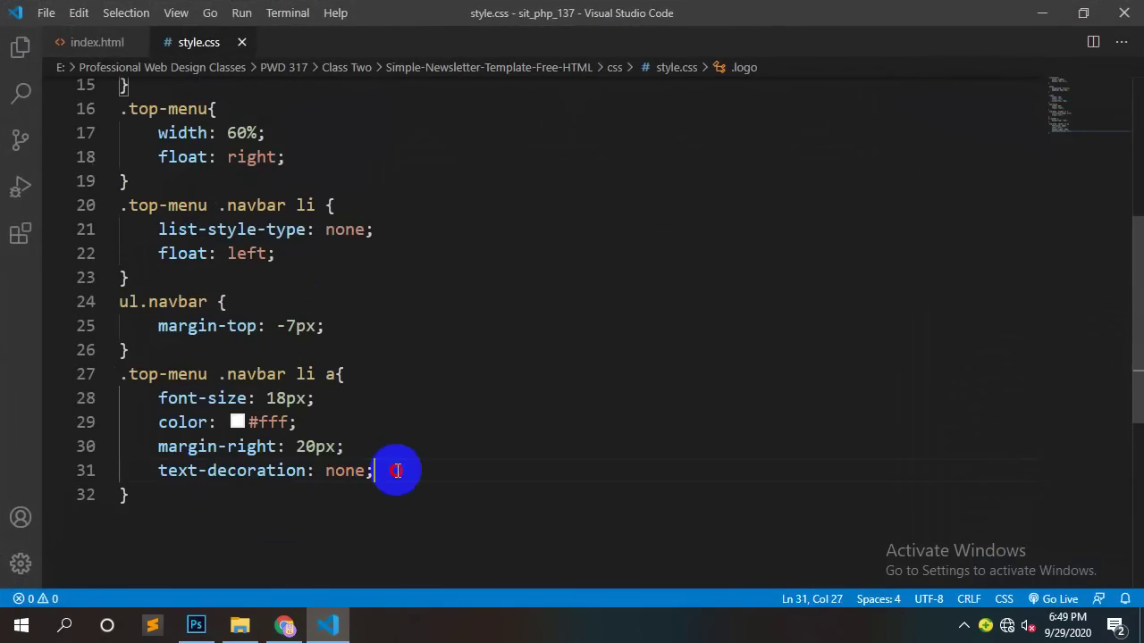
key(Return)
text(fonm)
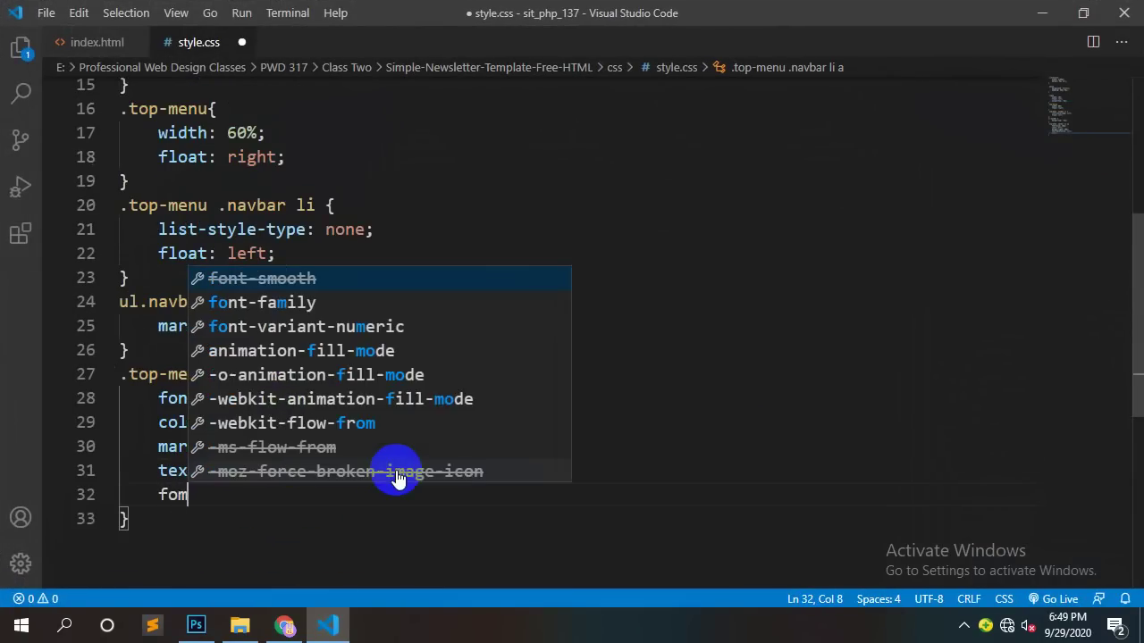
key(Down)
key(Return)
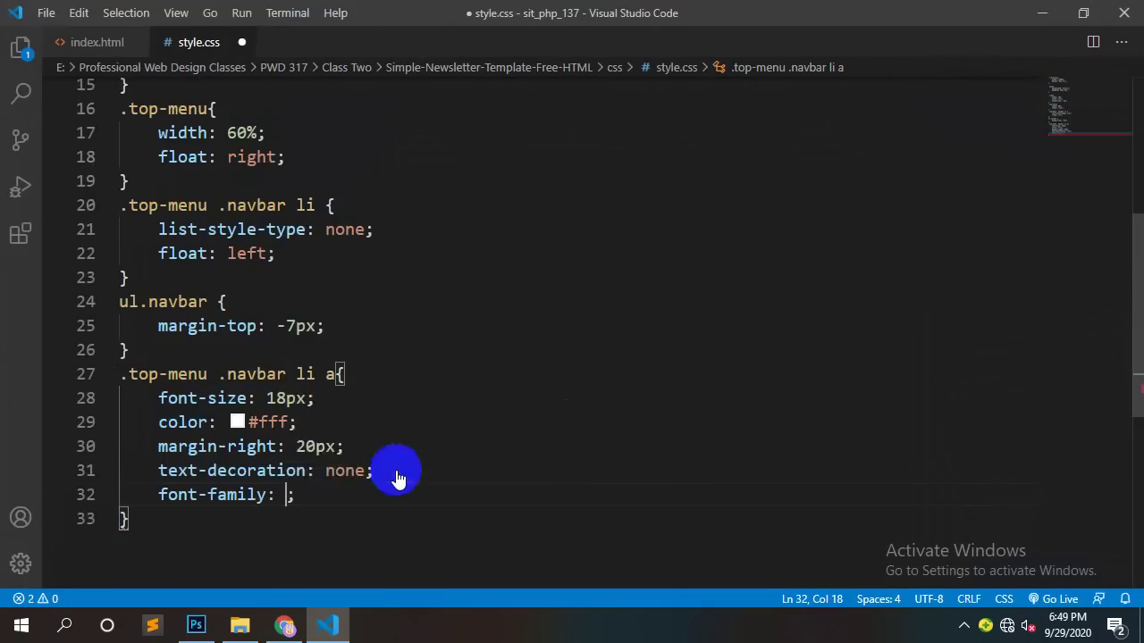
text(Poppins)
key(ctrl+s)
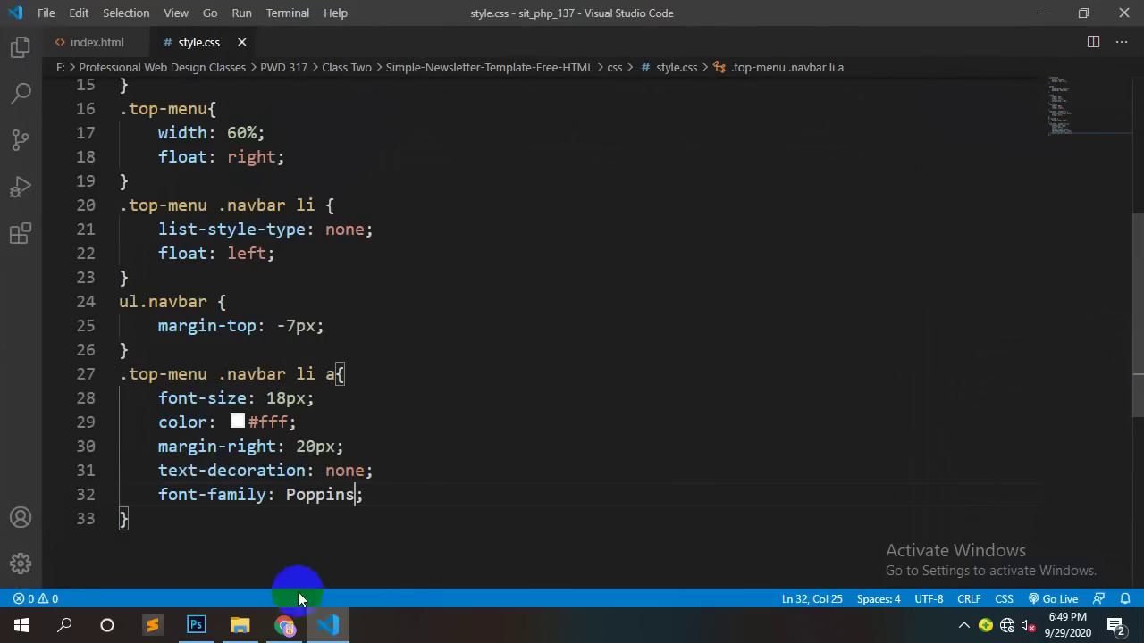
Step: Reload the newsletter page in Chrome and compare its menu with the Photoshop design and the CSS rule
click(285, 625)
right_click(572, 245)
click(607, 299)
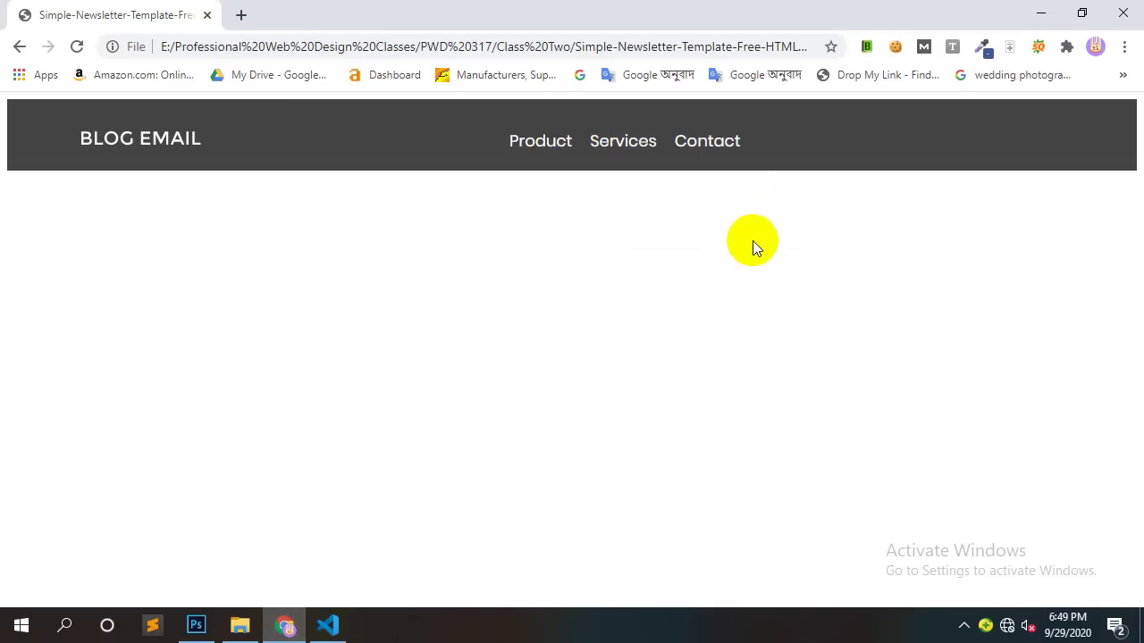
click(196, 626)
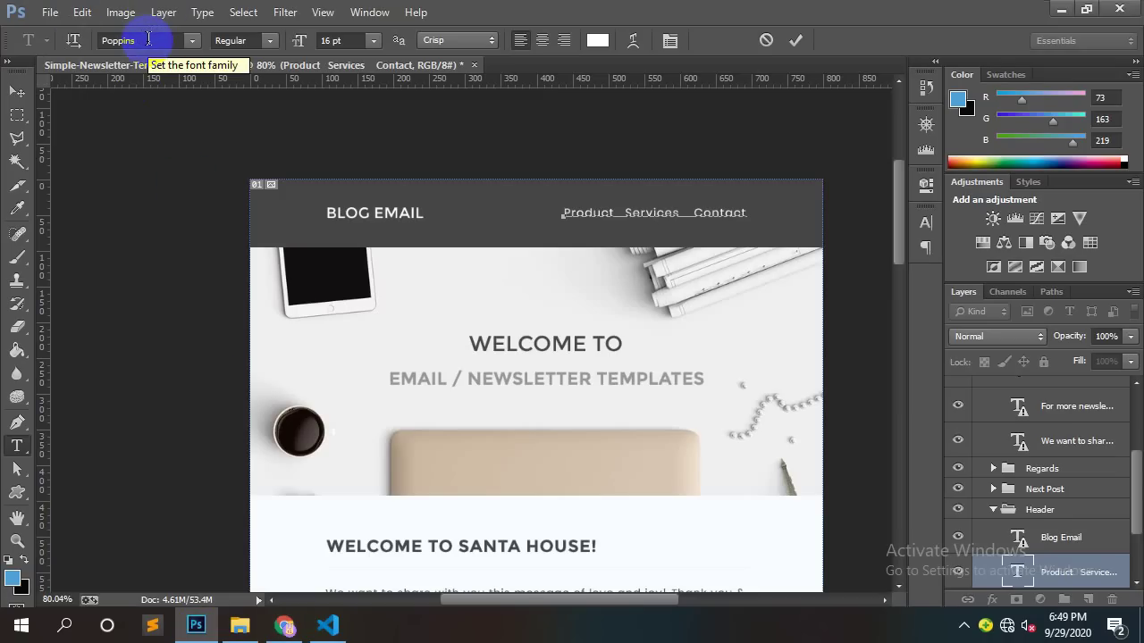
click(284, 626)
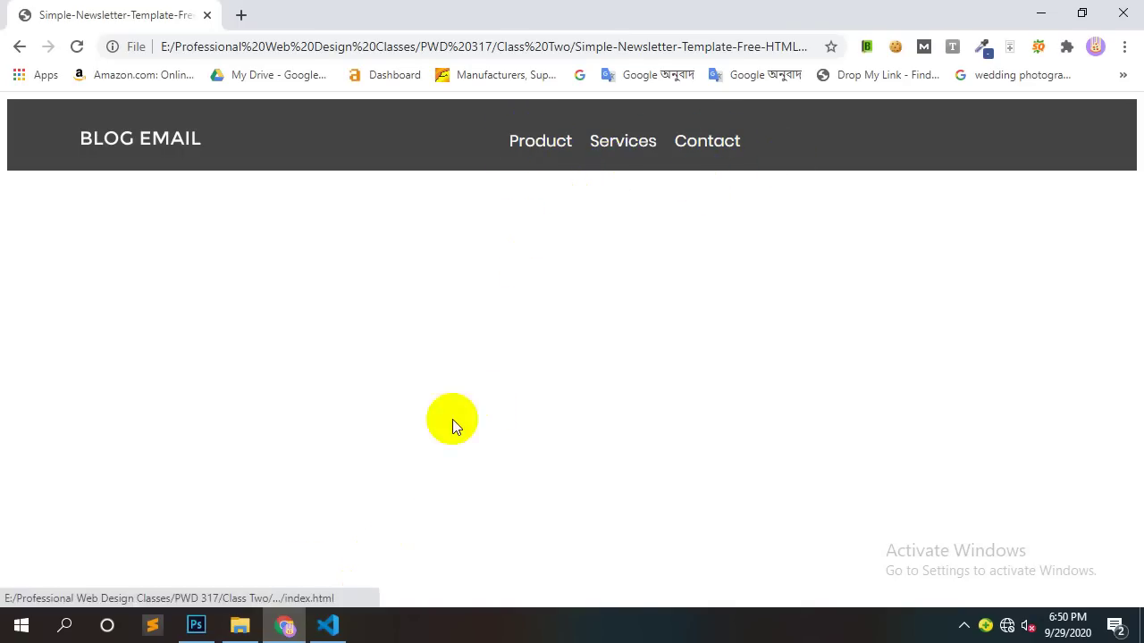
click(329, 626)
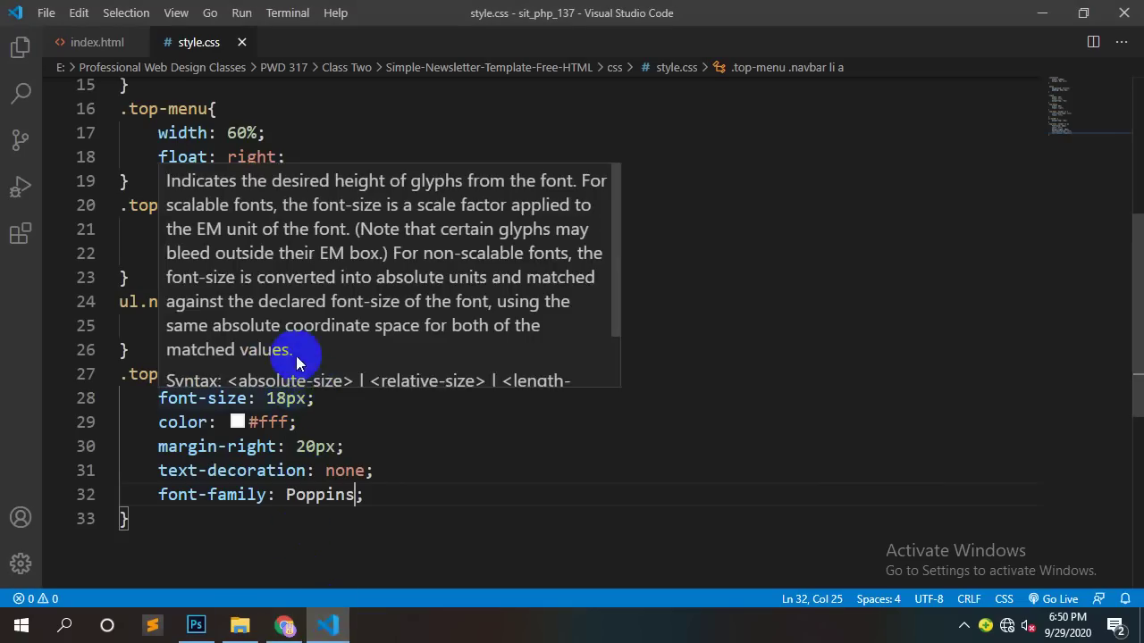
click(284, 625)
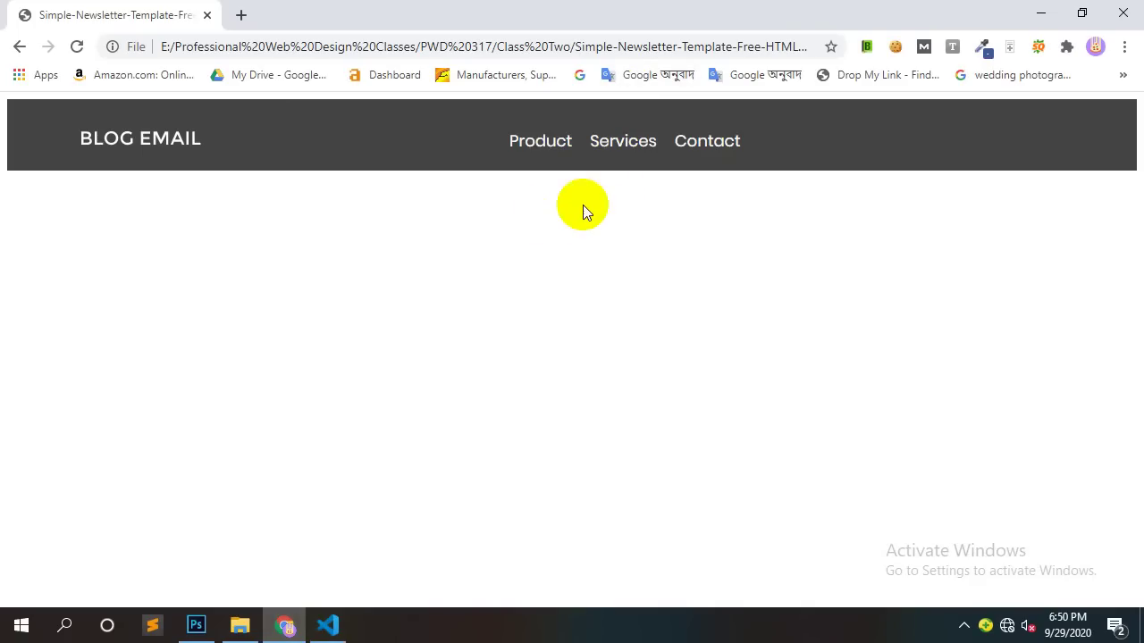
Step: In VS Code, set the ul.navbar margin-top to -6px, save, and check the reloaded page in Chrome
click(328, 625)
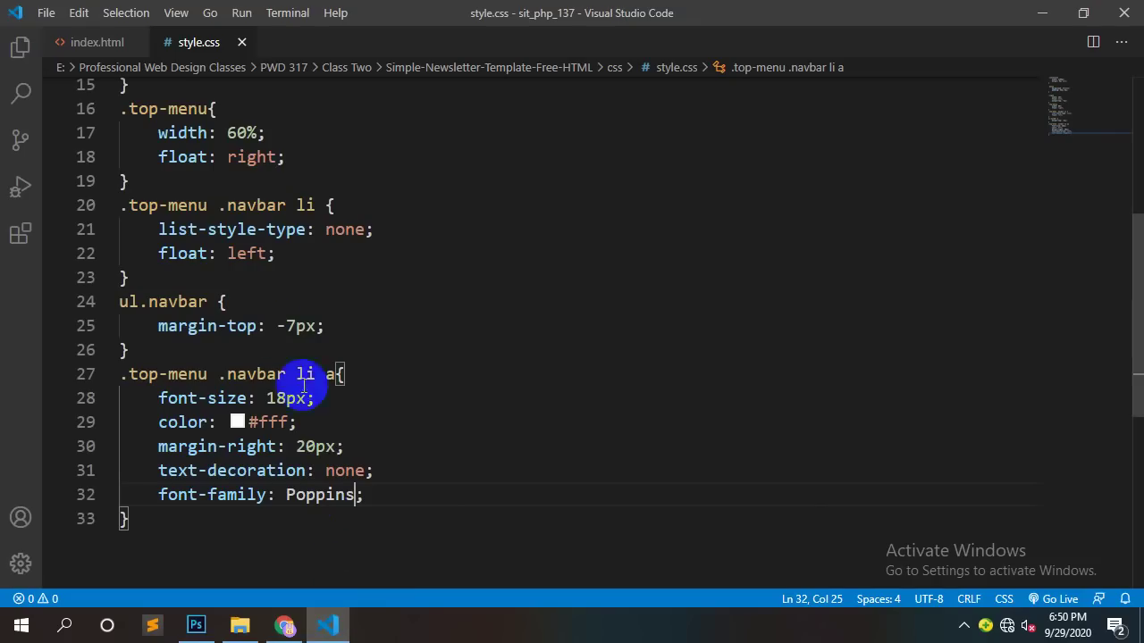
click(296, 327)
key(BackSpace)
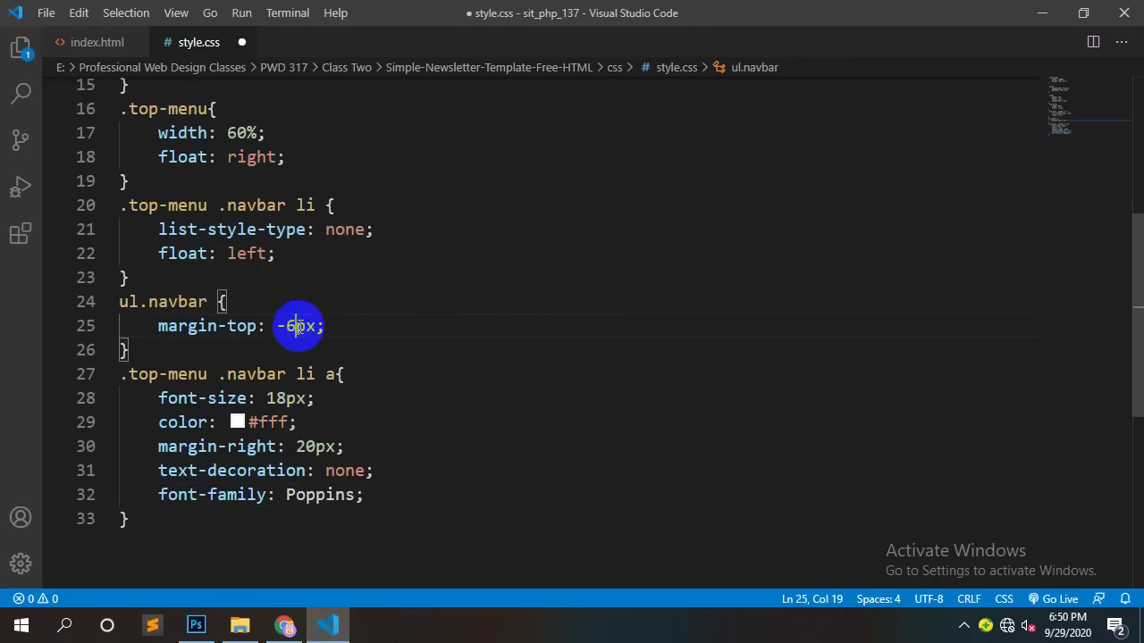
text(6)
key(ctrl+s)
click(285, 626)
right_click(669, 232)
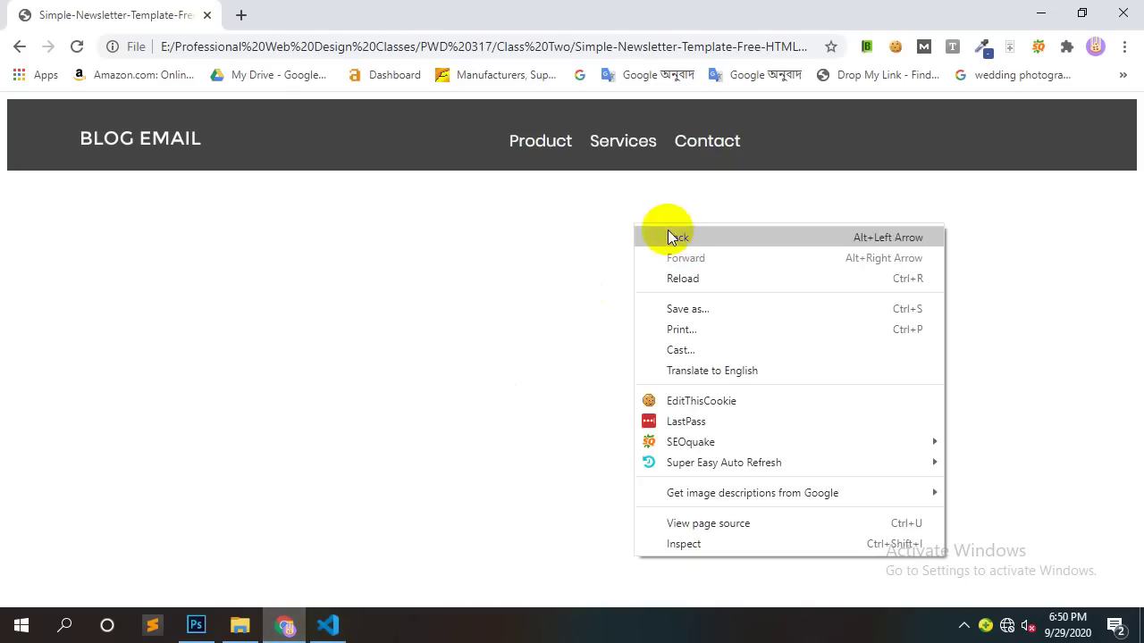
click(686, 280)
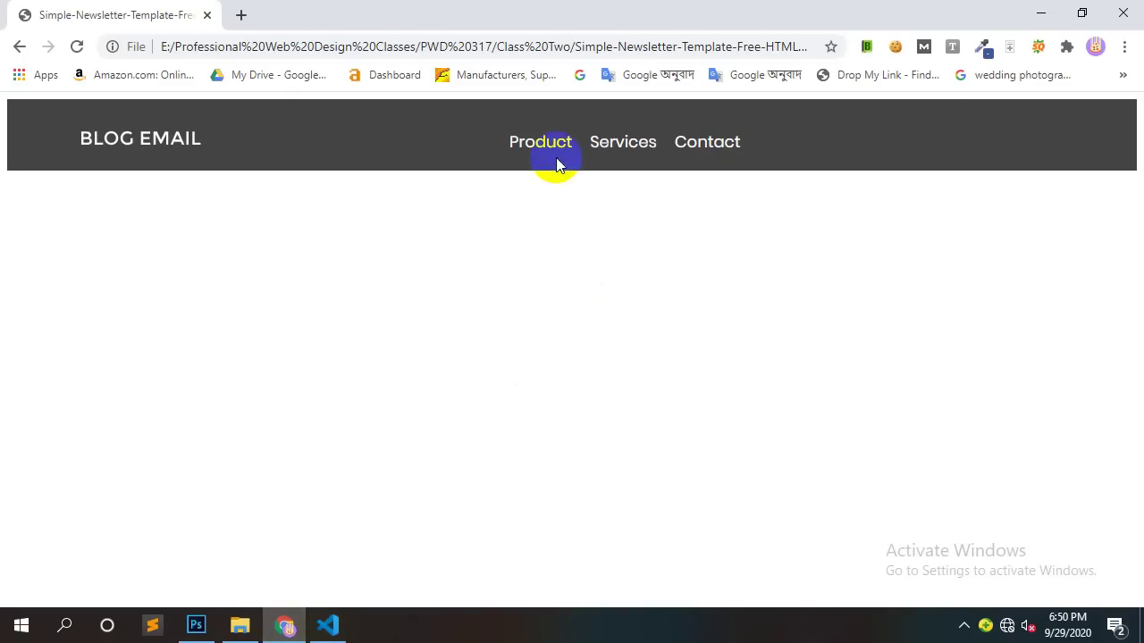
Step: Set the ul.navbar margin-top to -9px in VS Code, save, and check the reloaded page in Chrome
click(338, 633)
key(BackSpace)
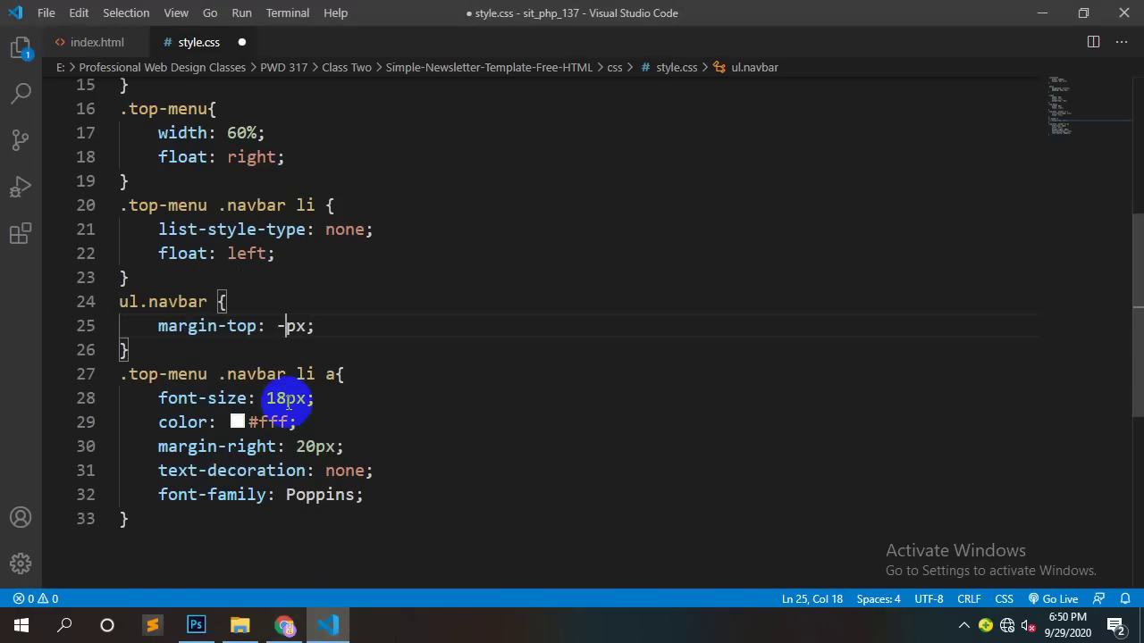
text(9)
key(ctrl+s)
click(285, 626)
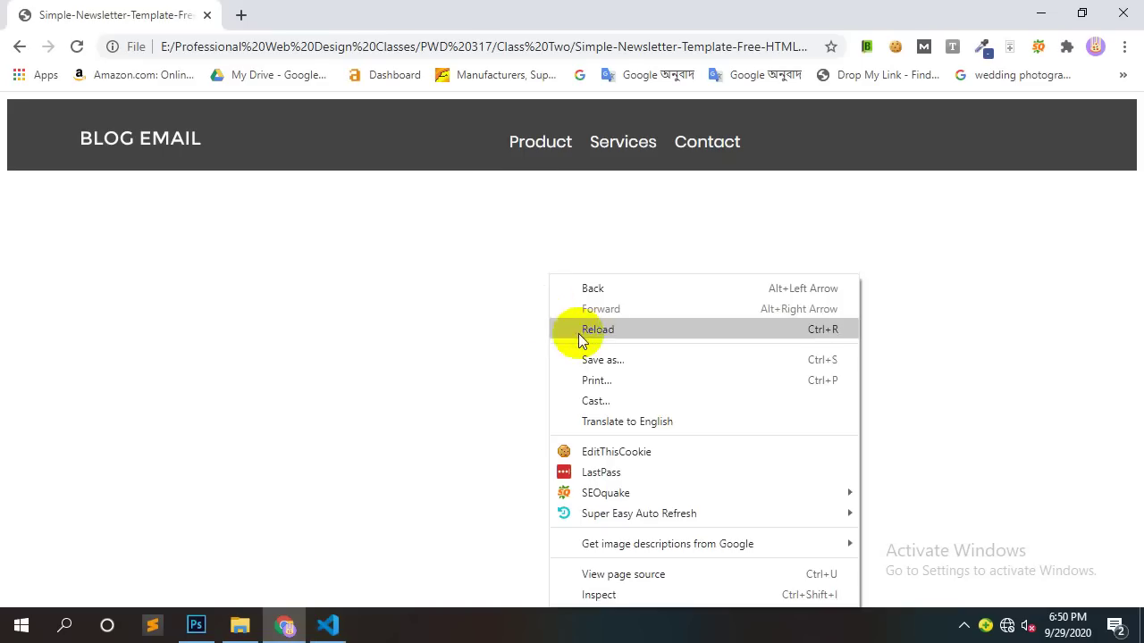
right_click(549, 274)
click(583, 331)
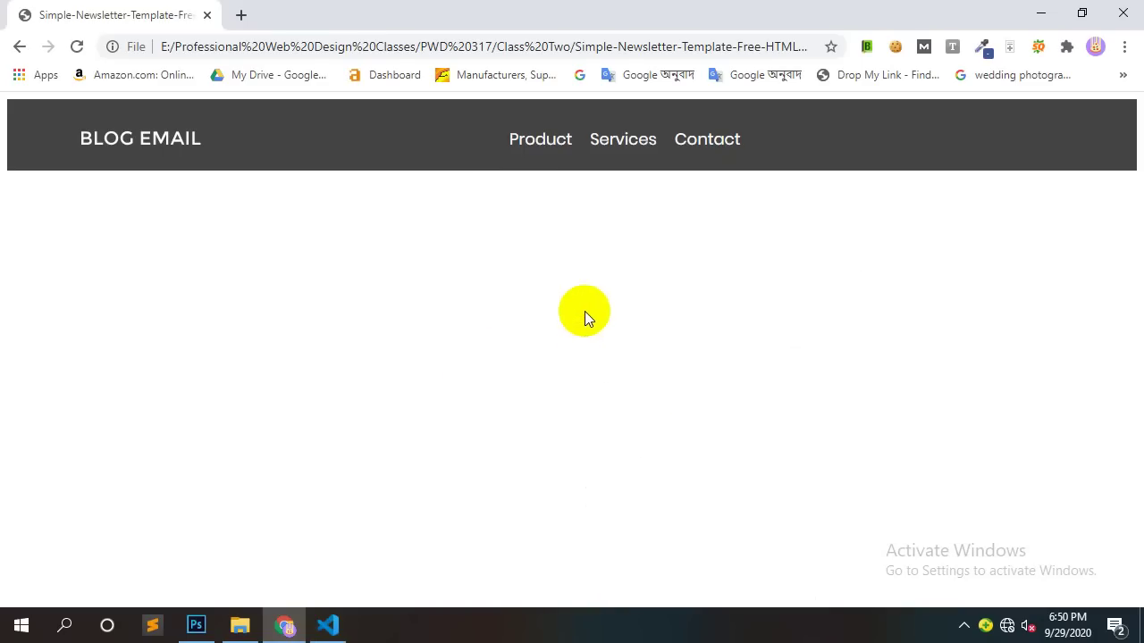
Step: Switch to Photoshop and marquee-select the full-width WELCOME TO banner section below the header
click(196, 625)
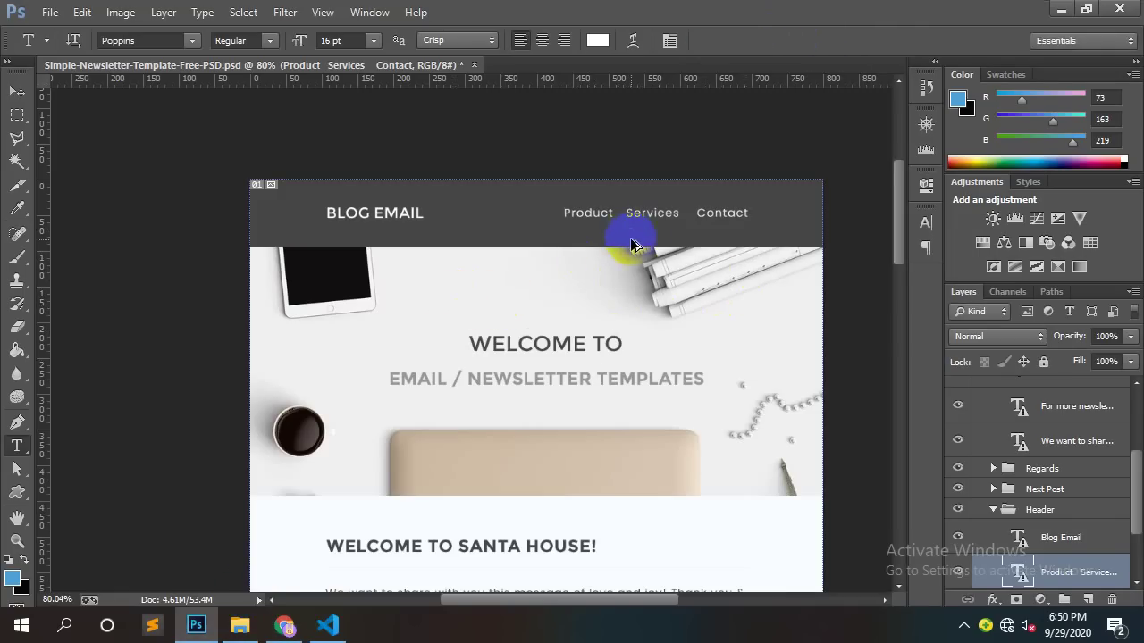
scroll(631, 241, down, 1)
drag(710, 320, 652, 237)
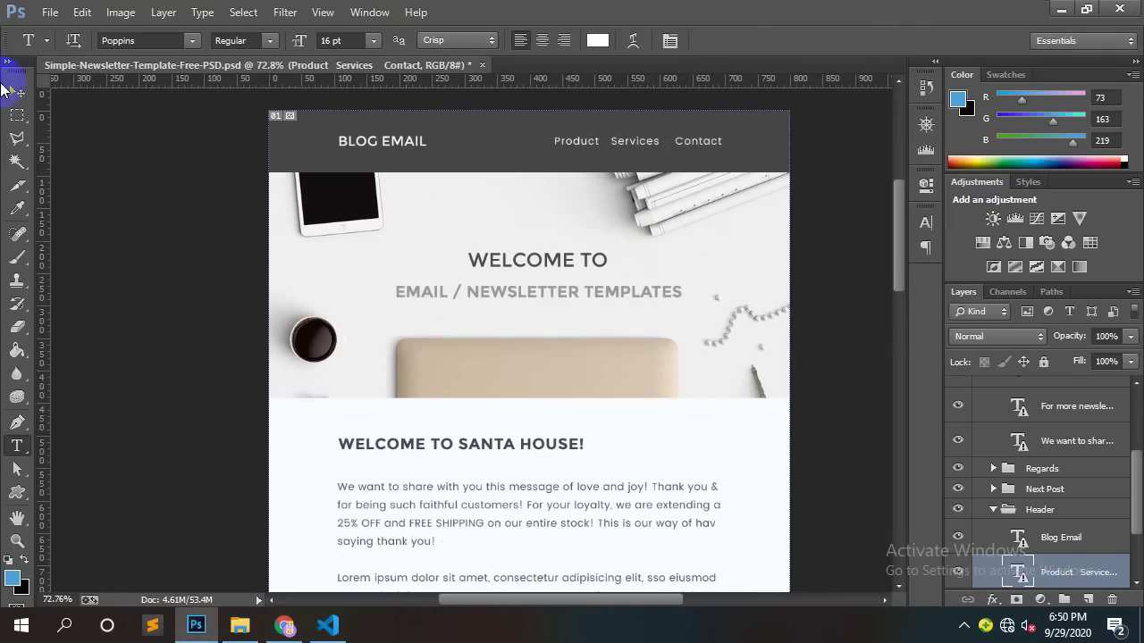
click(16, 115)
drag(267, 168, 793, 399)
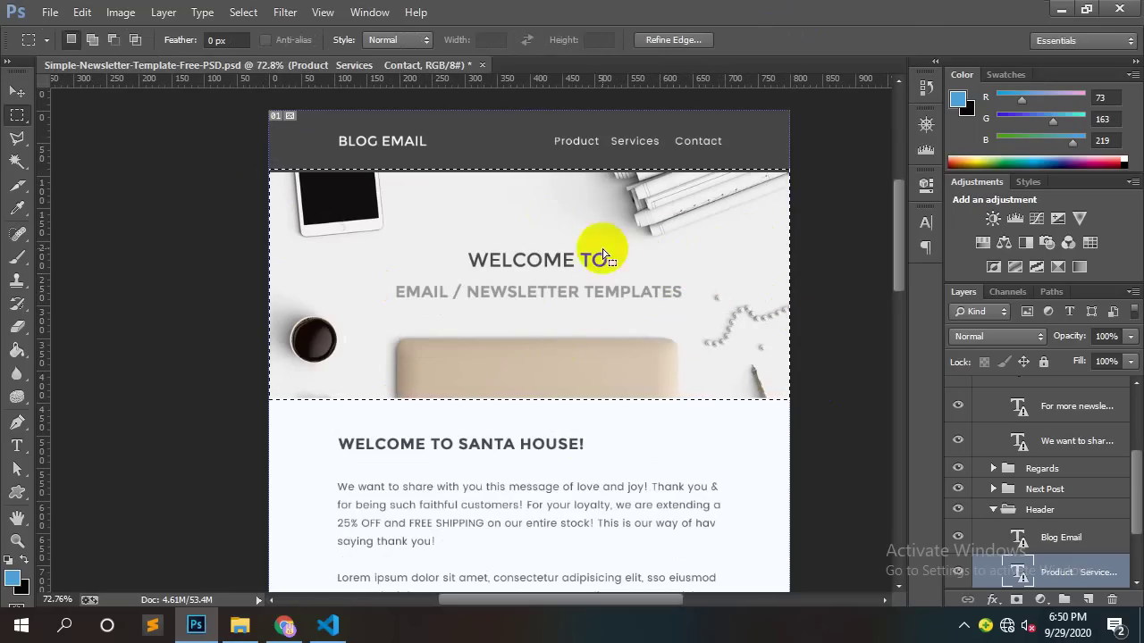
Step: In VS Code, copy the Start Menu comment in index.html to the line below the menu div's closing tag and indent it
click(328, 625)
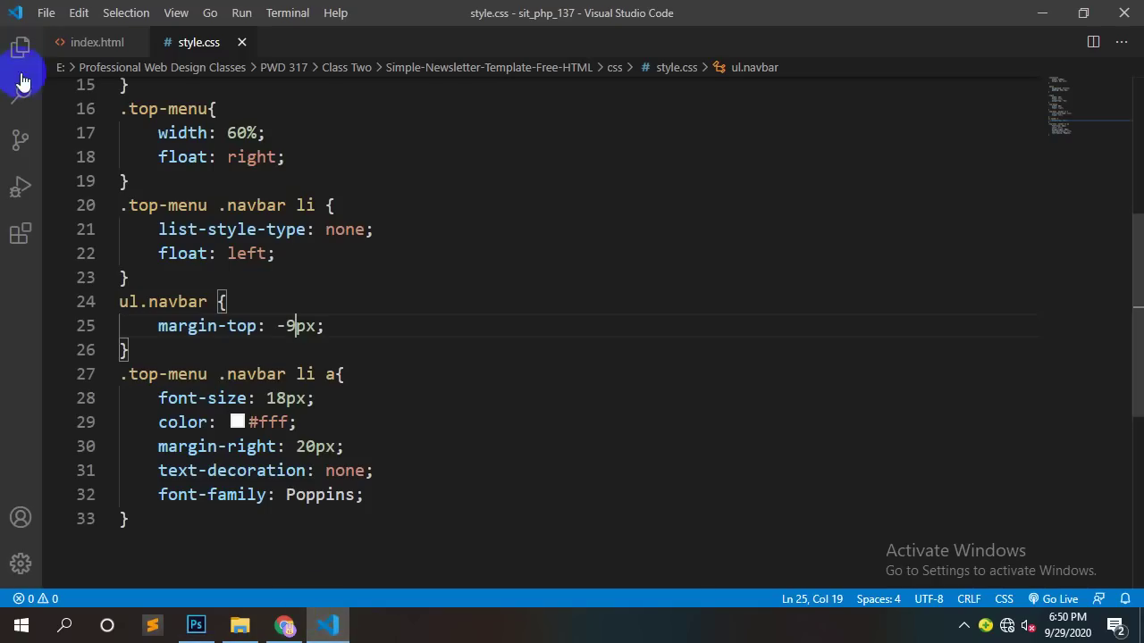
click(101, 43)
click(465, 551)
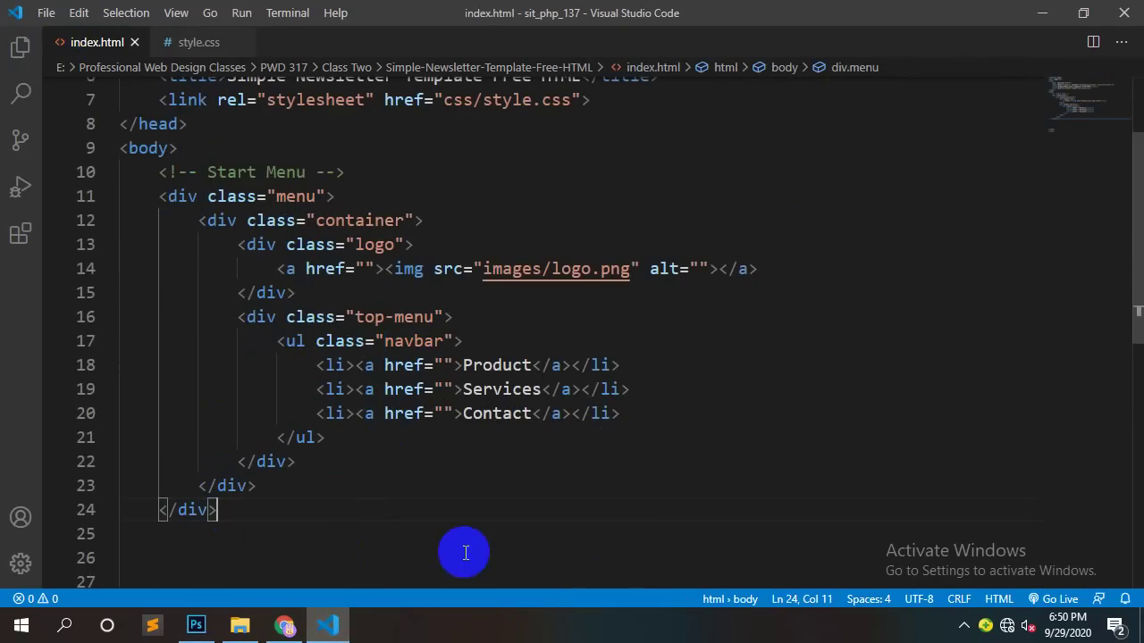
click(215, 538)
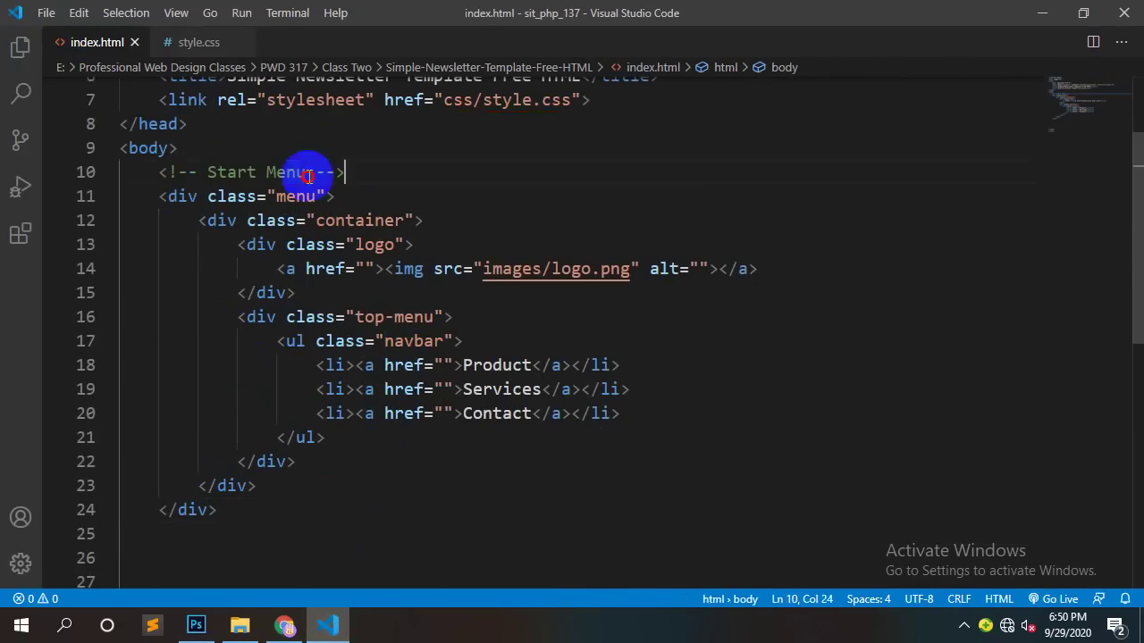
drag(345, 173, 158, 172)
key(ctrl+c)
click(152, 533)
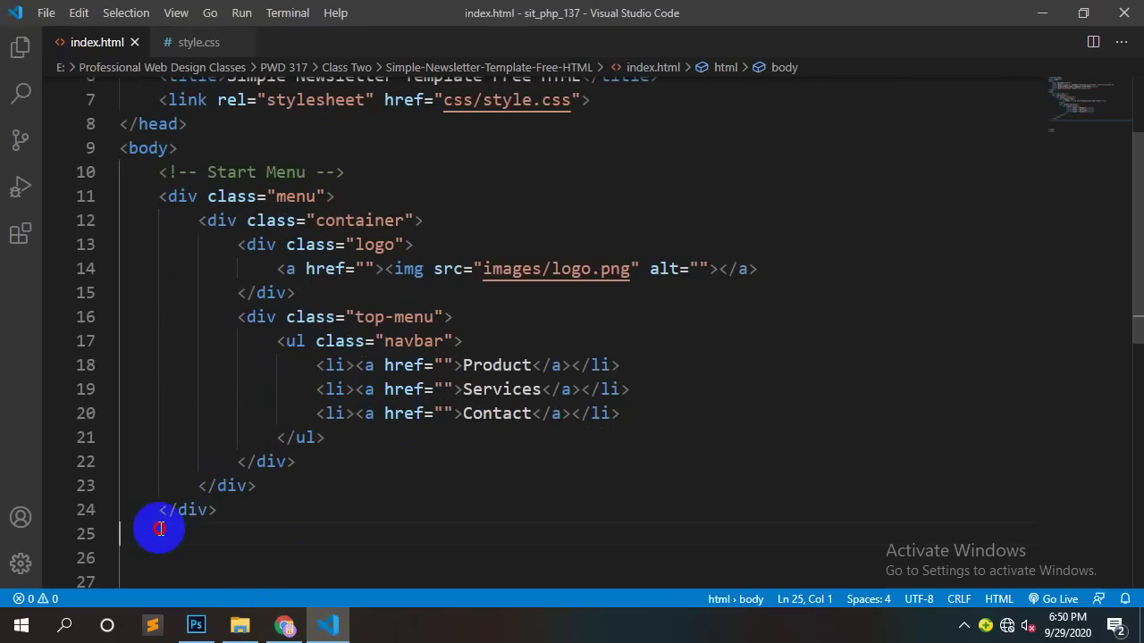
key(ctrl+v)
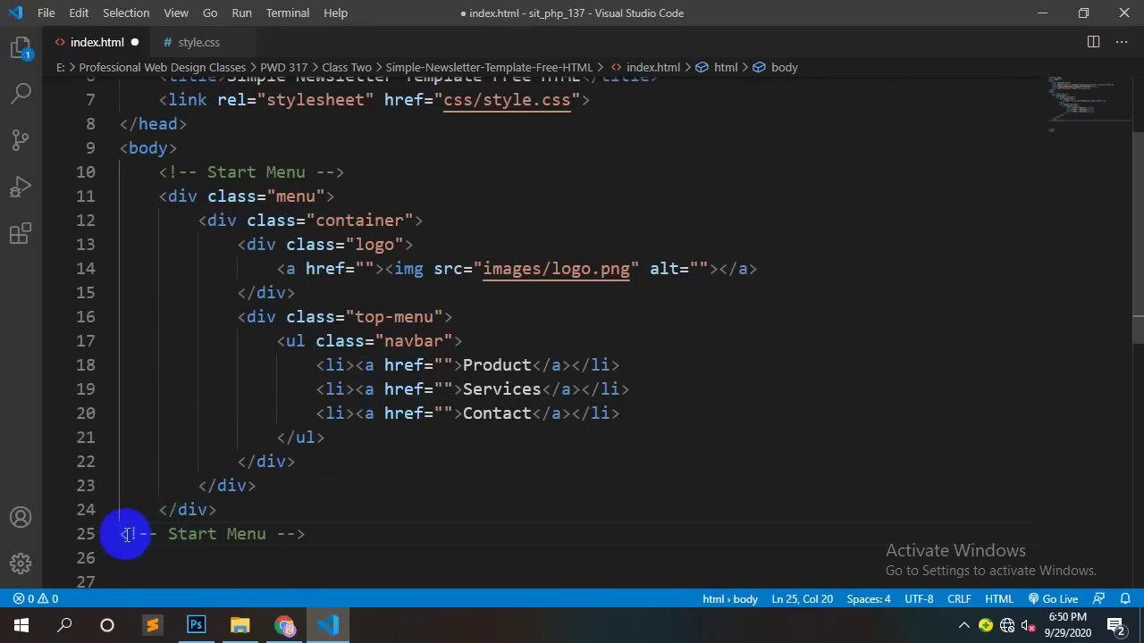
click(124, 535)
key(Tab)
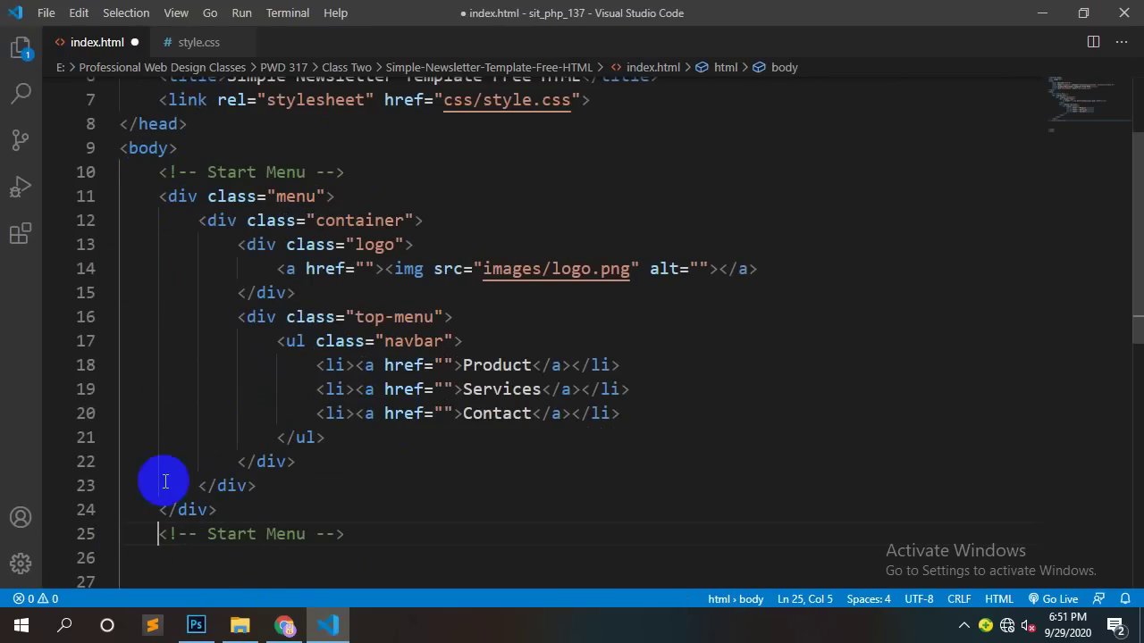
Step: Paste a second Start Menu comment on the line below the copied one, and change the upper copy to End Menu
click(461, 556)
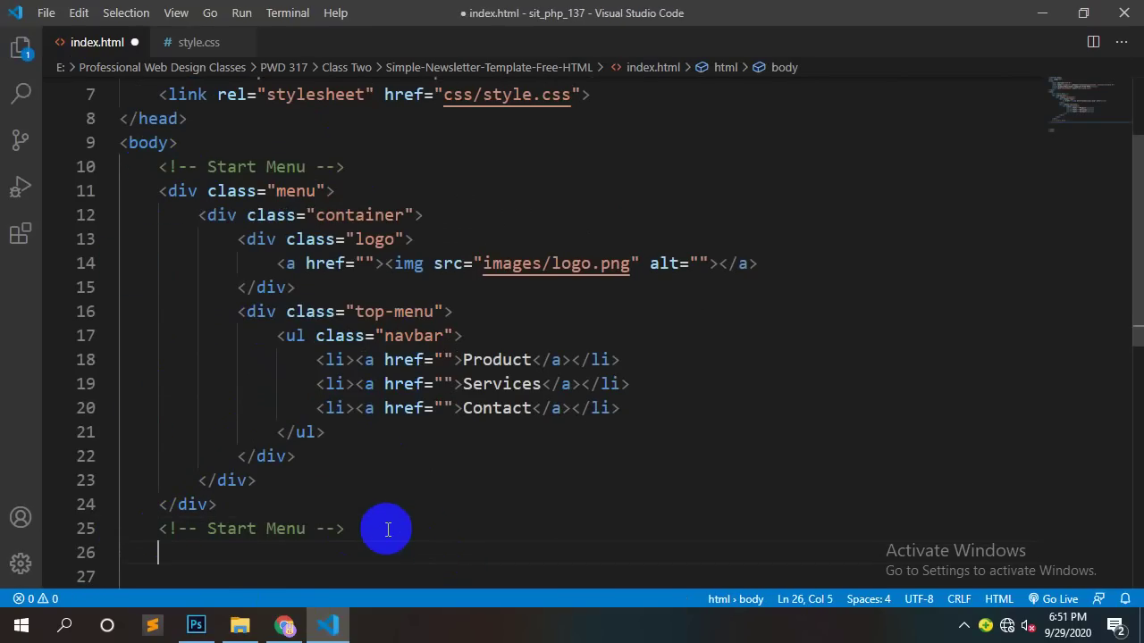
key(ctrl+v)
double_click(234, 528)
text(E)
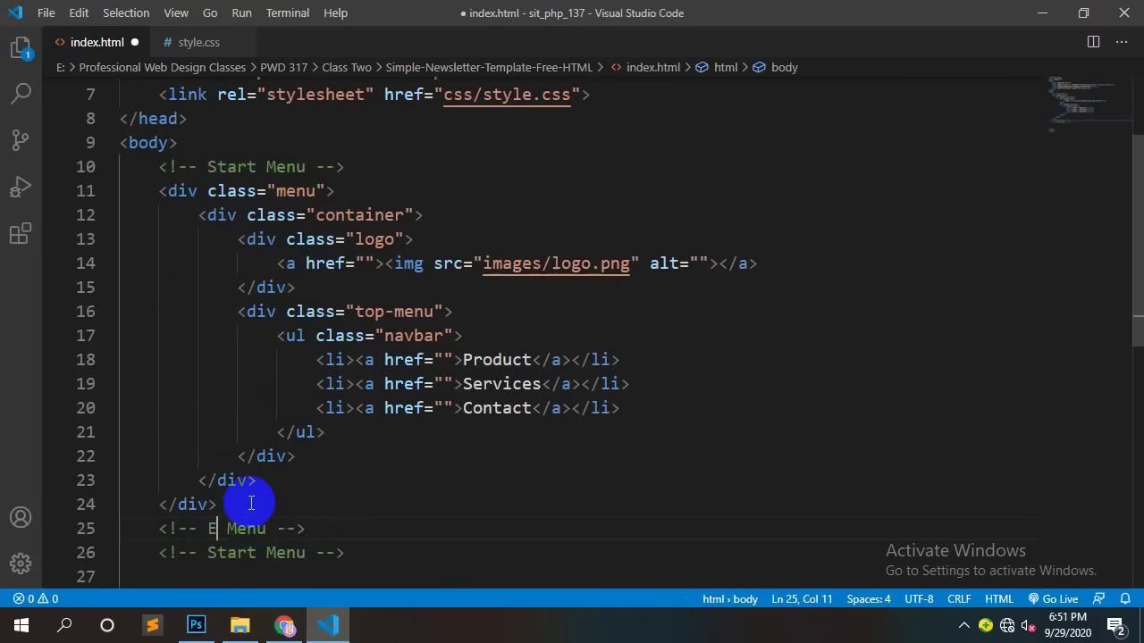
text(nd)
Step: Change the second copied comment to read Start Hero-area and save index.html
click(277, 554)
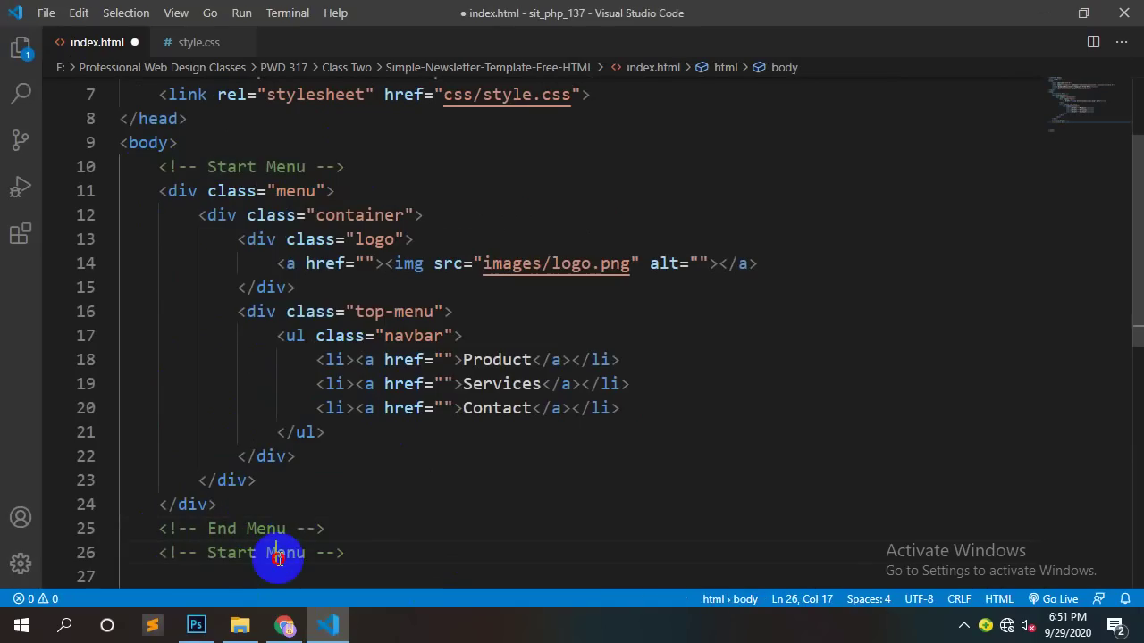
double_click(278, 554)
text(Hero-area)
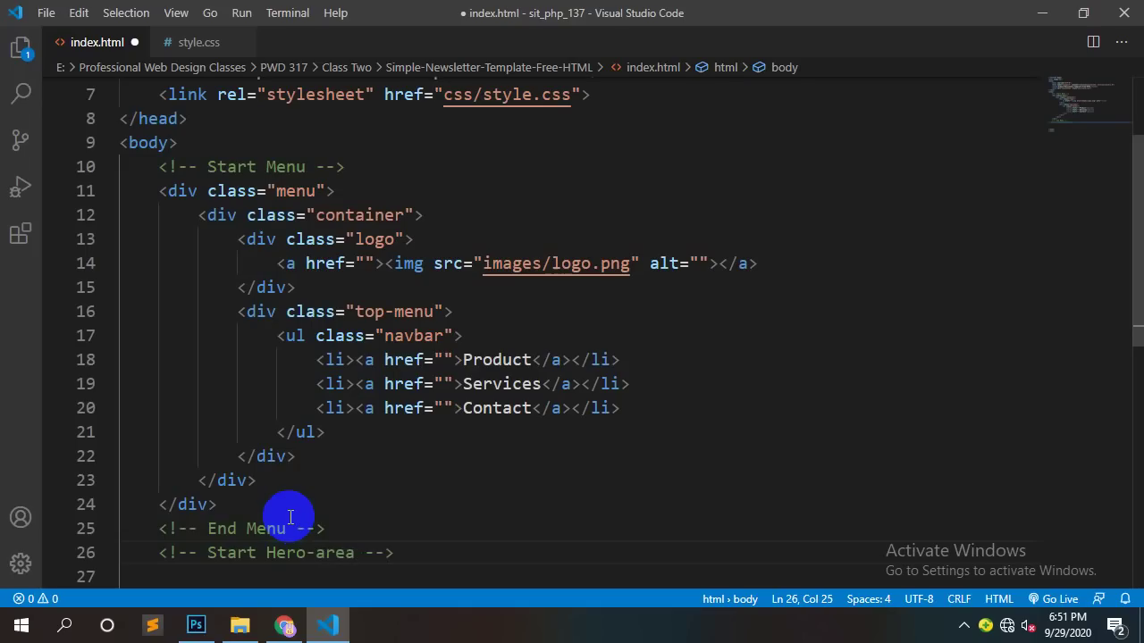
key(ctrl+s)
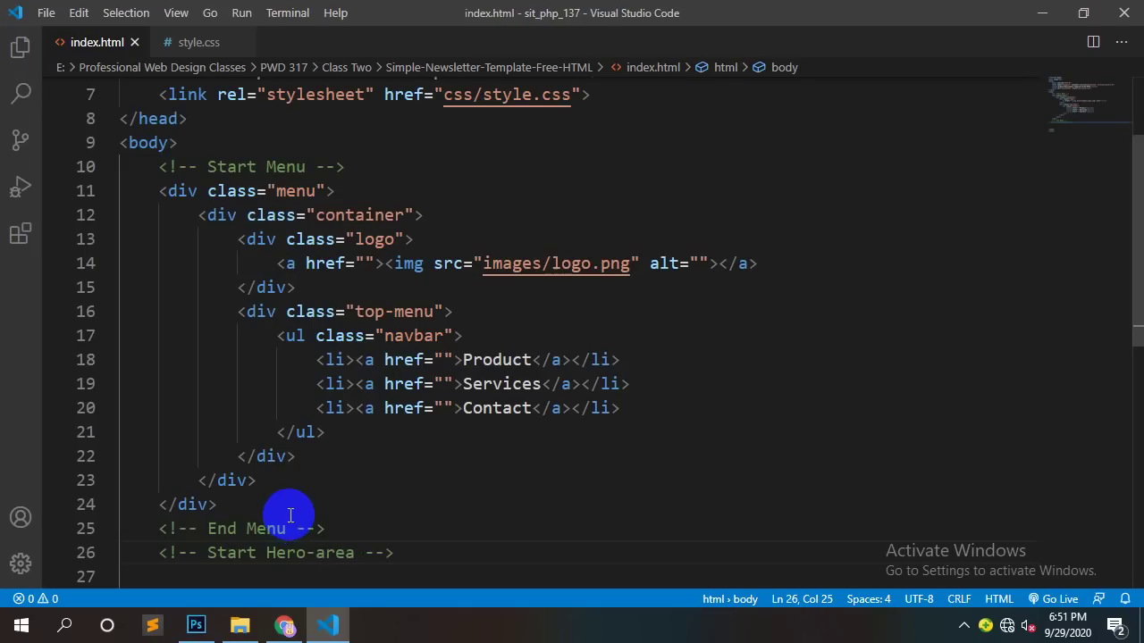
Step: Insert a blank line between the End Menu and Start Hero-area comments
click(345, 529)
key(Return)
scroll(402, 518, down, 1)
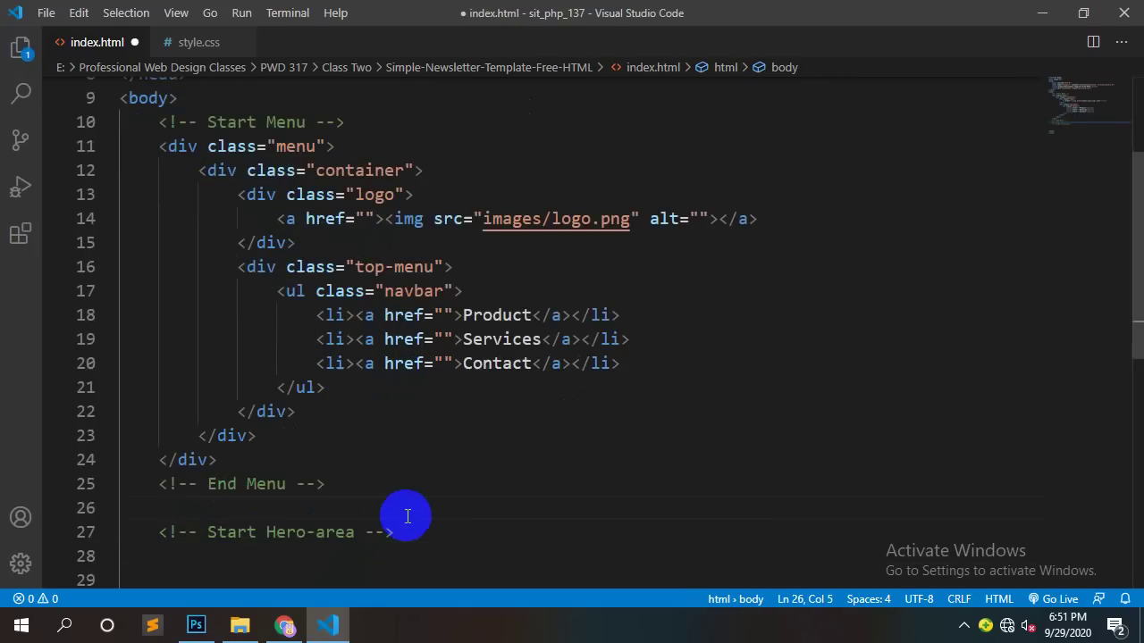
click(370, 486)
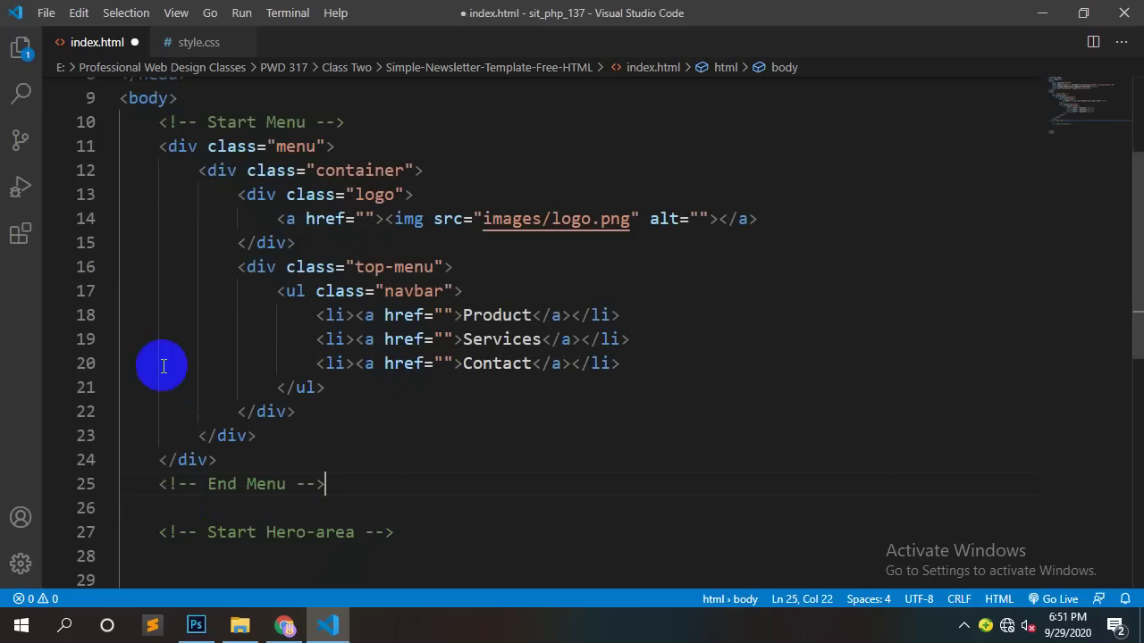
Step: Add an empty div with the class header below the Start Hero-area comment and save index.html
scroll(162, 498, down, 1)
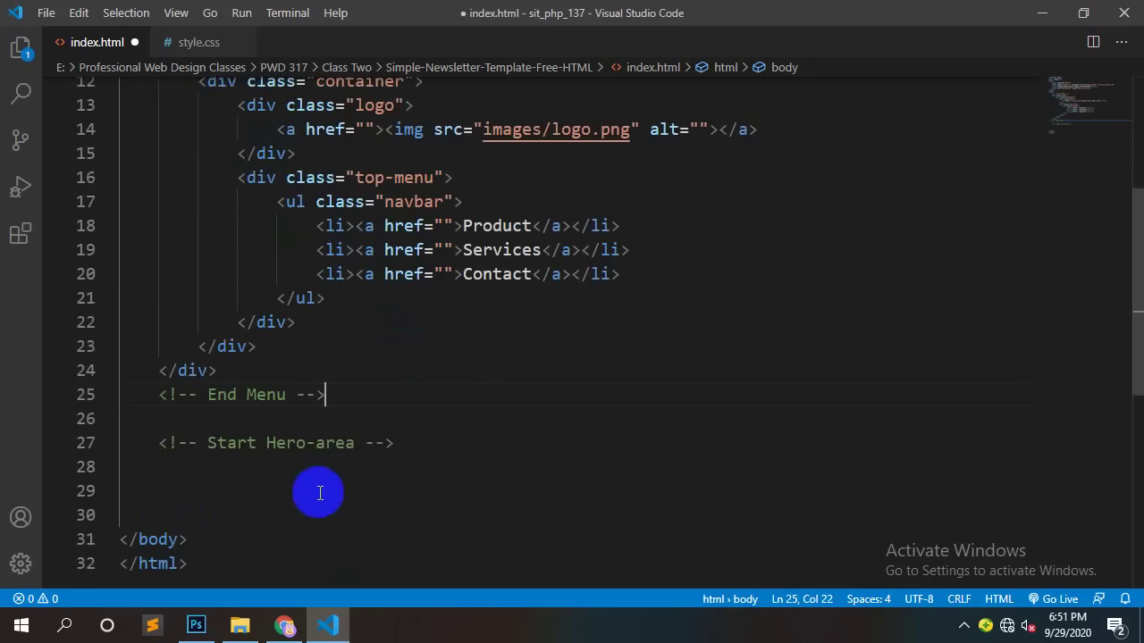
click(425, 445)
key(Return)
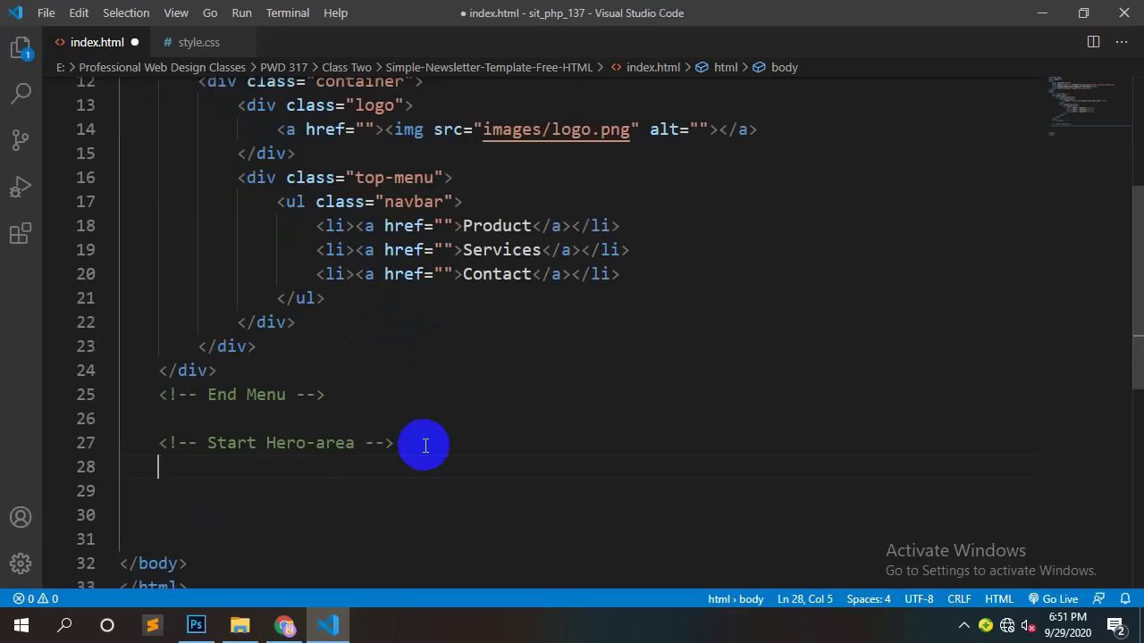
text(.header)
key(Tab)
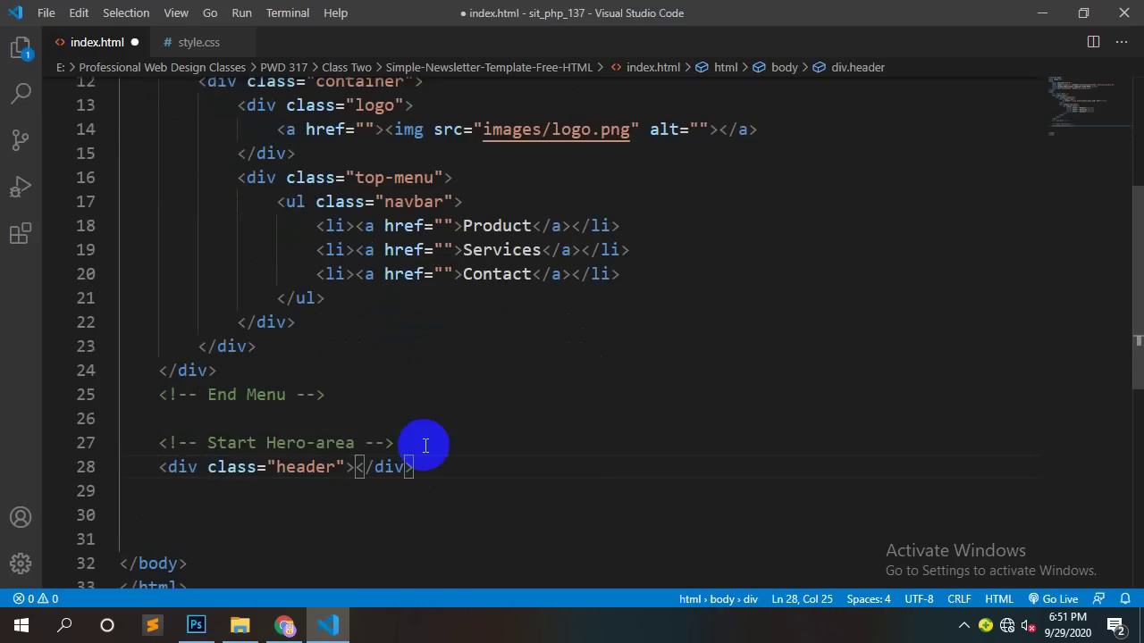
key(ctrl+s)
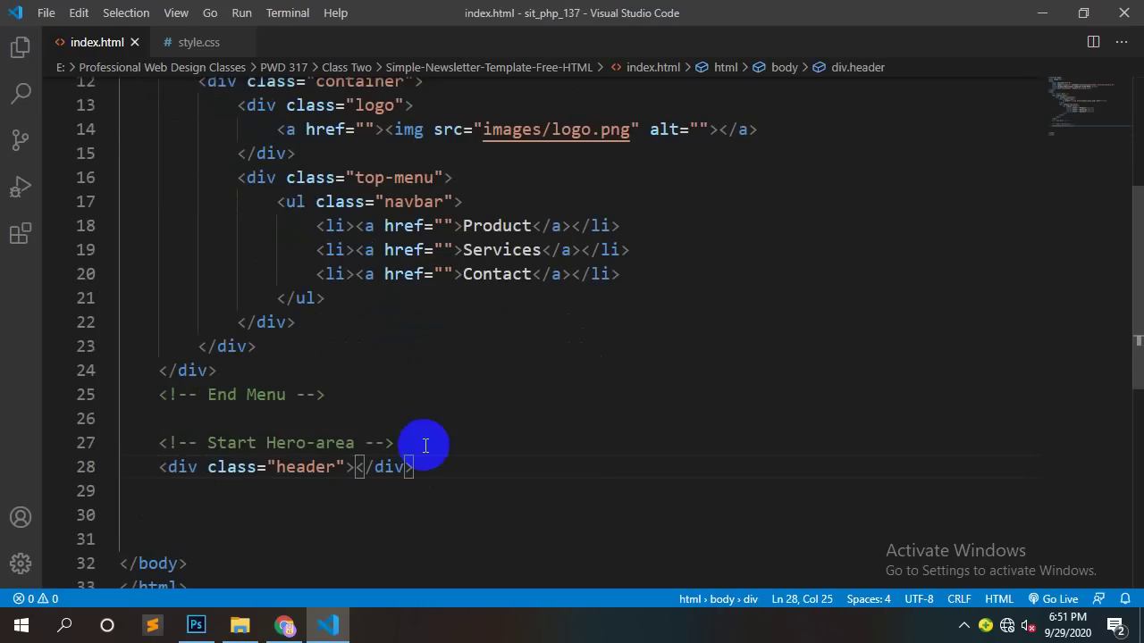
Step: Switch to Photoshop, clear the marquee selection around the banner and activate the Move tool
click(196, 625)
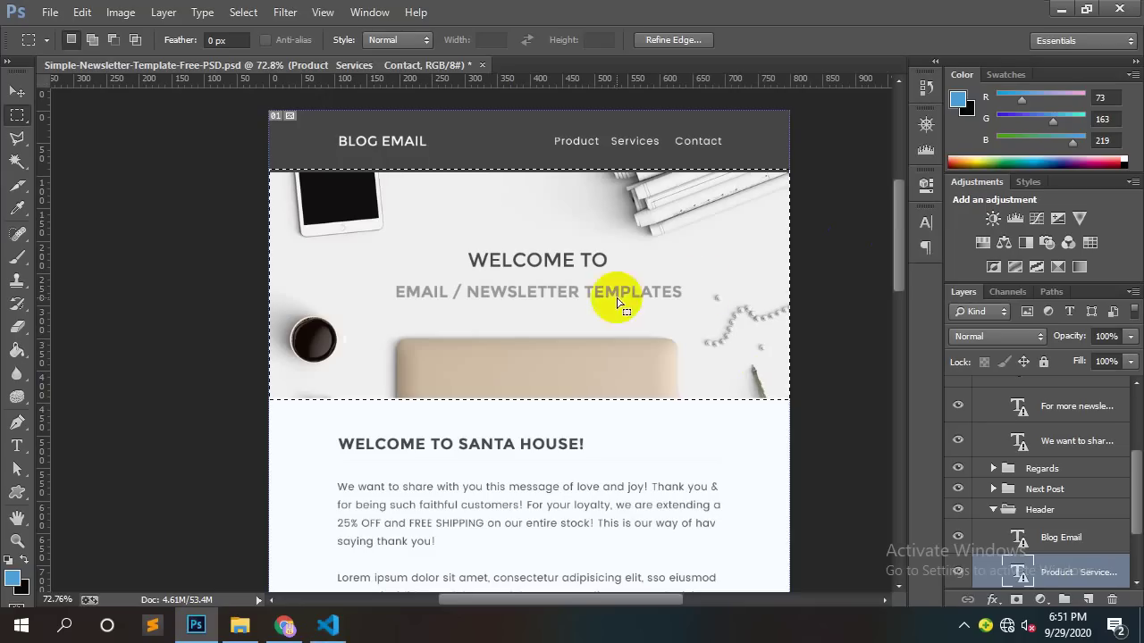
right_click(686, 250)
click(710, 258)
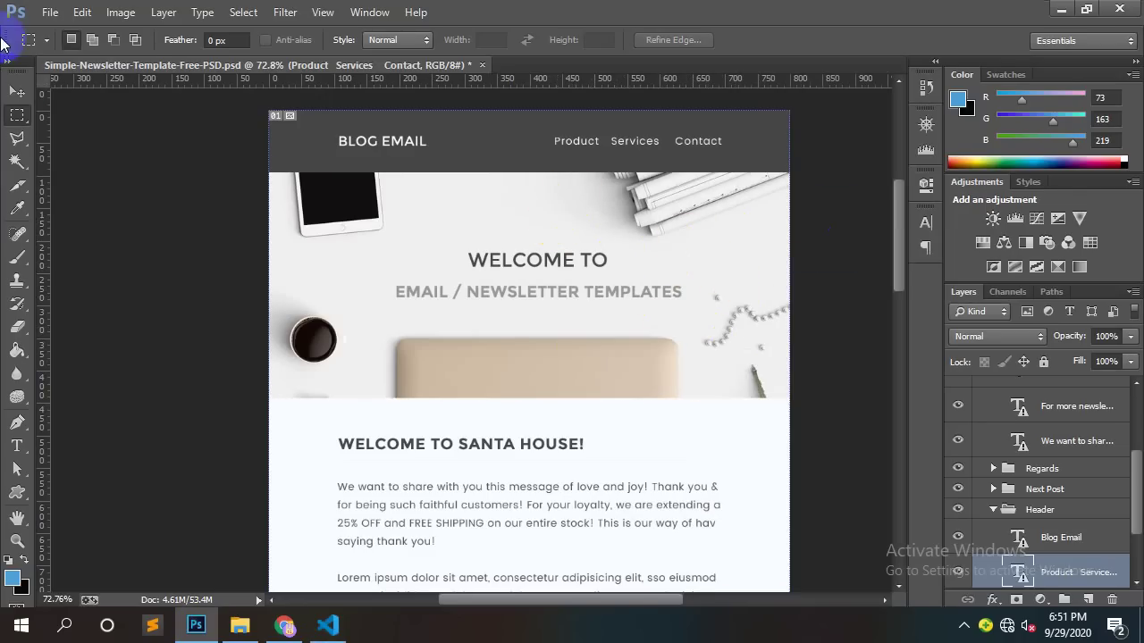
click(19, 92)
Step: Try to select the banner image directly on the canvas with the Move tool
click(855, 352)
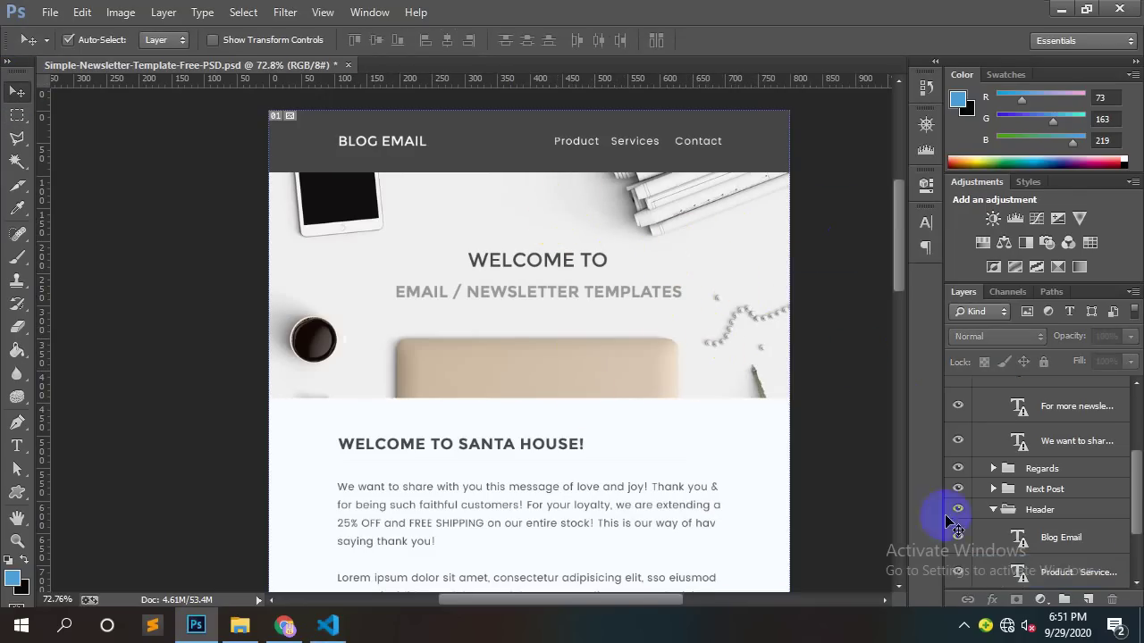
click(647, 346)
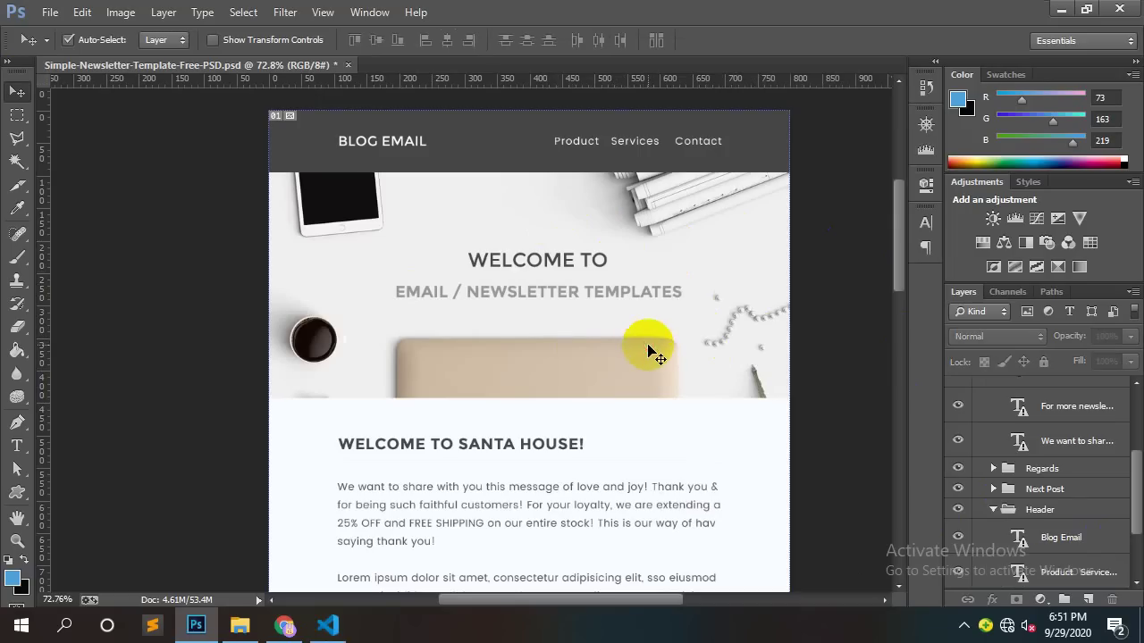
click(613, 517)
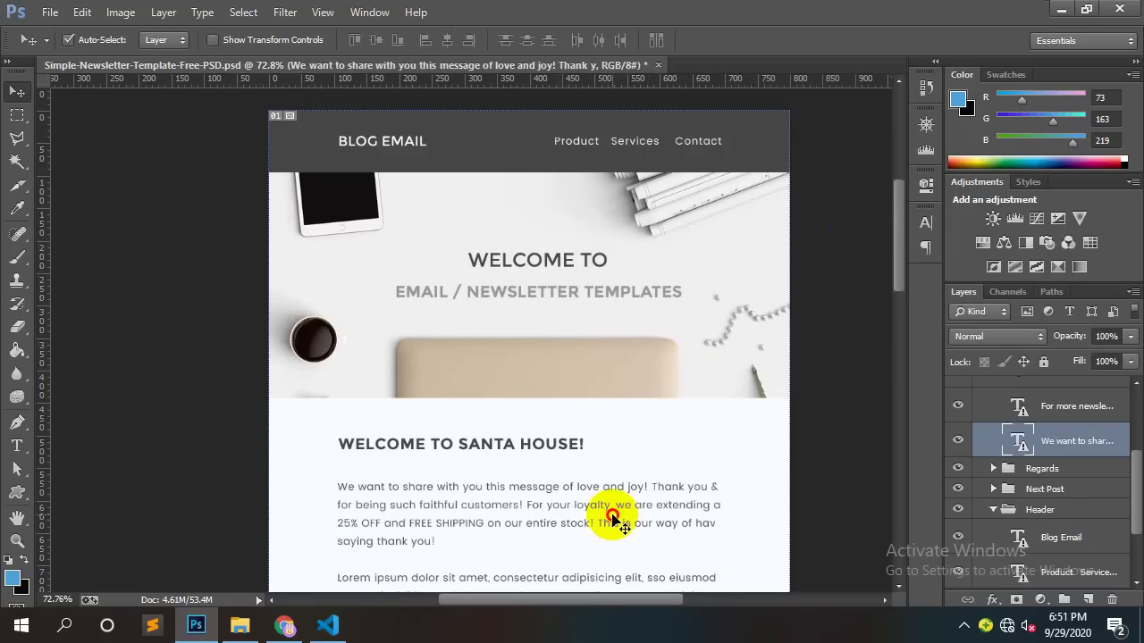
click(587, 359)
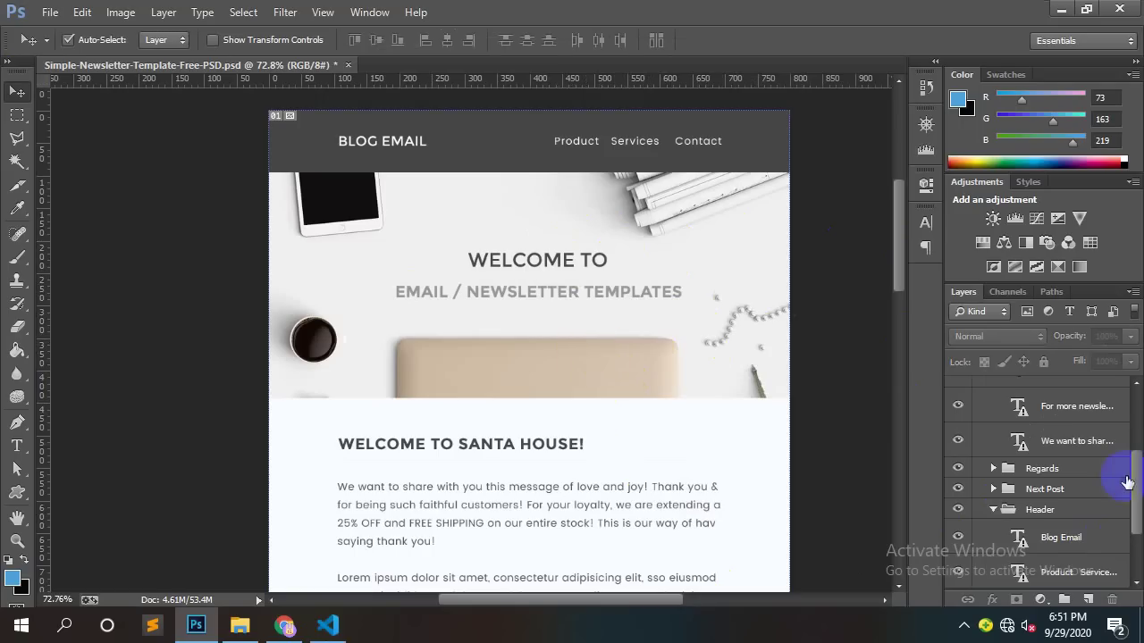
Step: Identify the Banner group by toggling its visibility off and on, and unlock the group
scroll(1134, 492, down, 3)
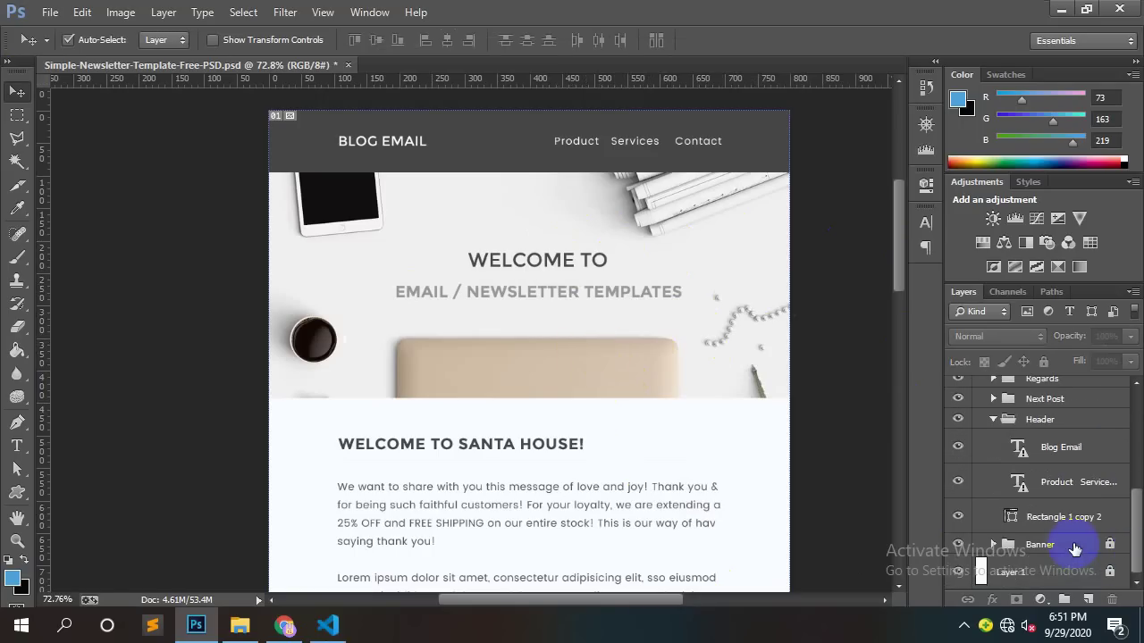
click(957, 544)
click(957, 545)
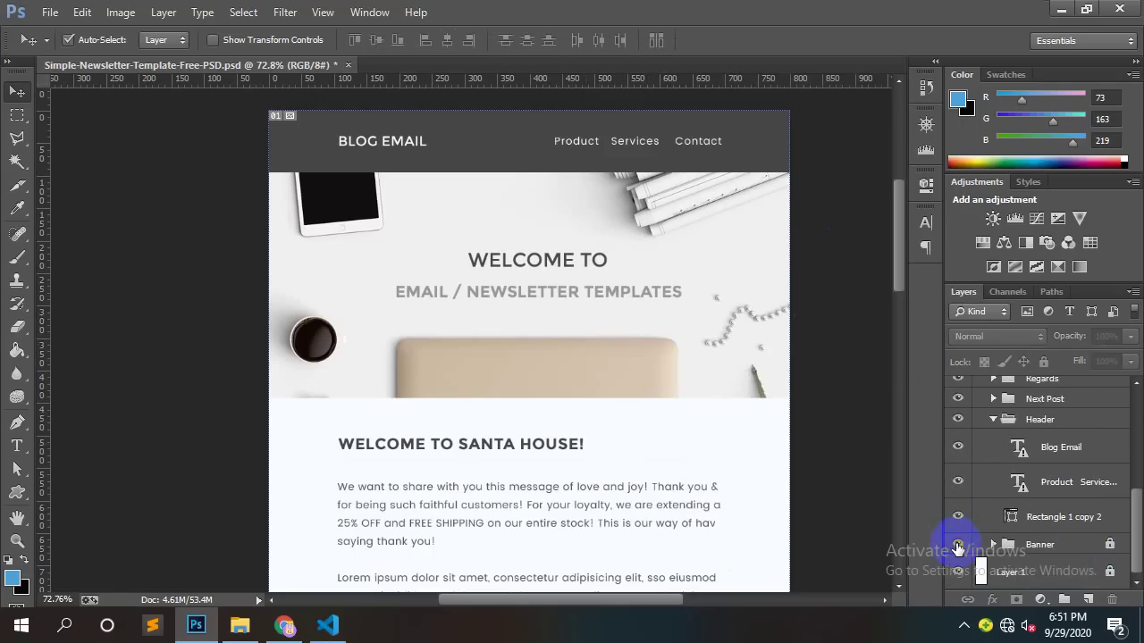
click(1112, 551)
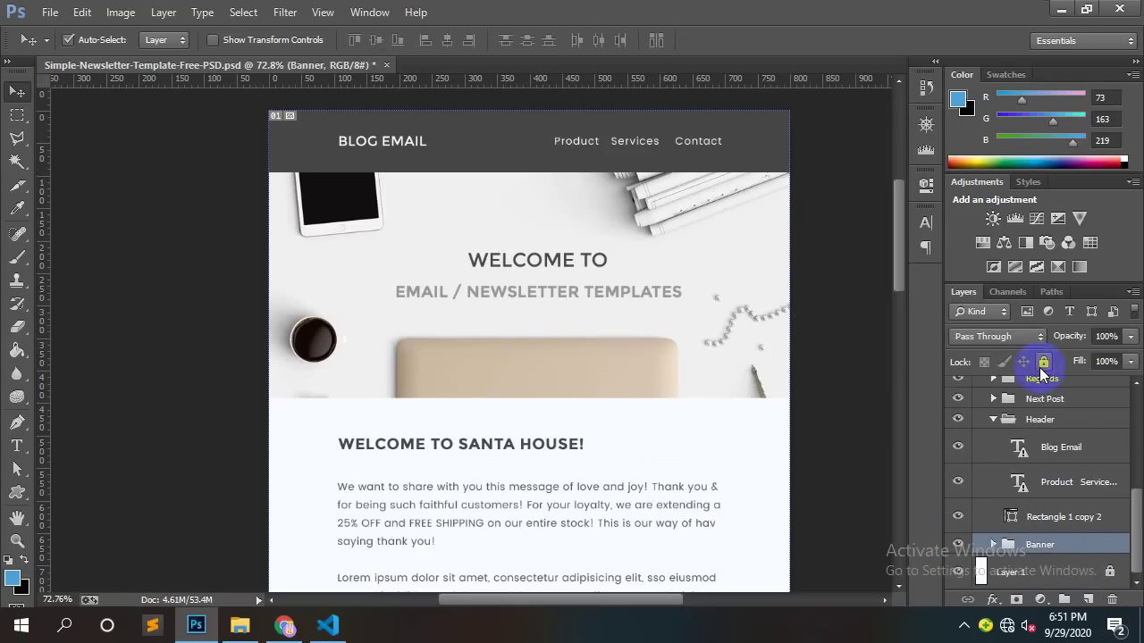
Step: Select the banner's background image layer, check its extent by loading its outline as a selection, and deselect
click(688, 345)
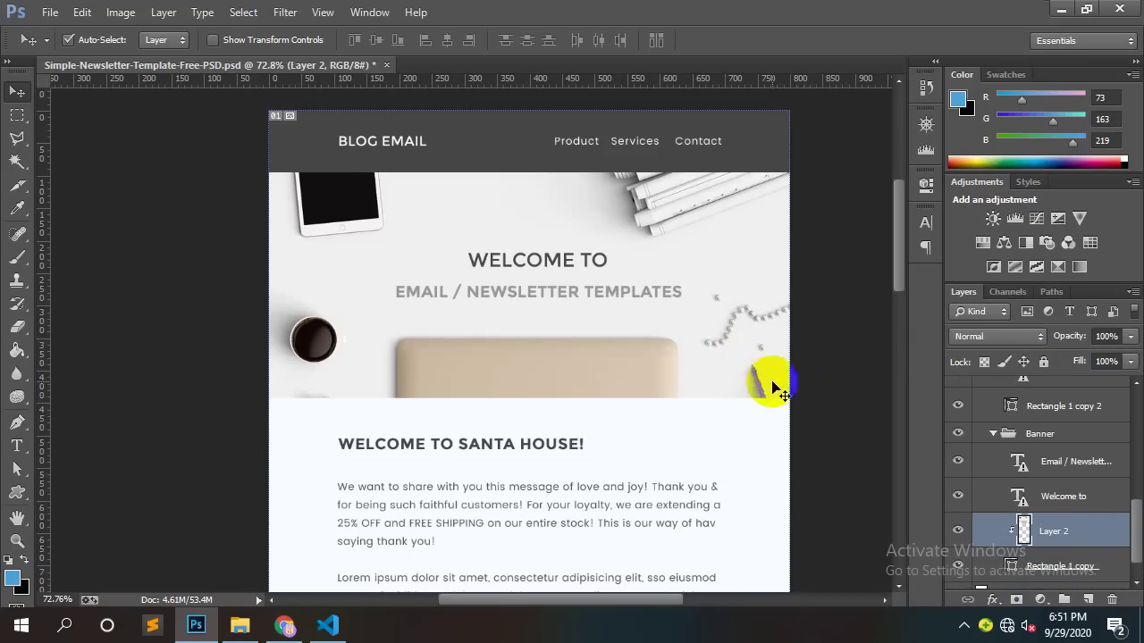
ctrl+click(1024, 531)
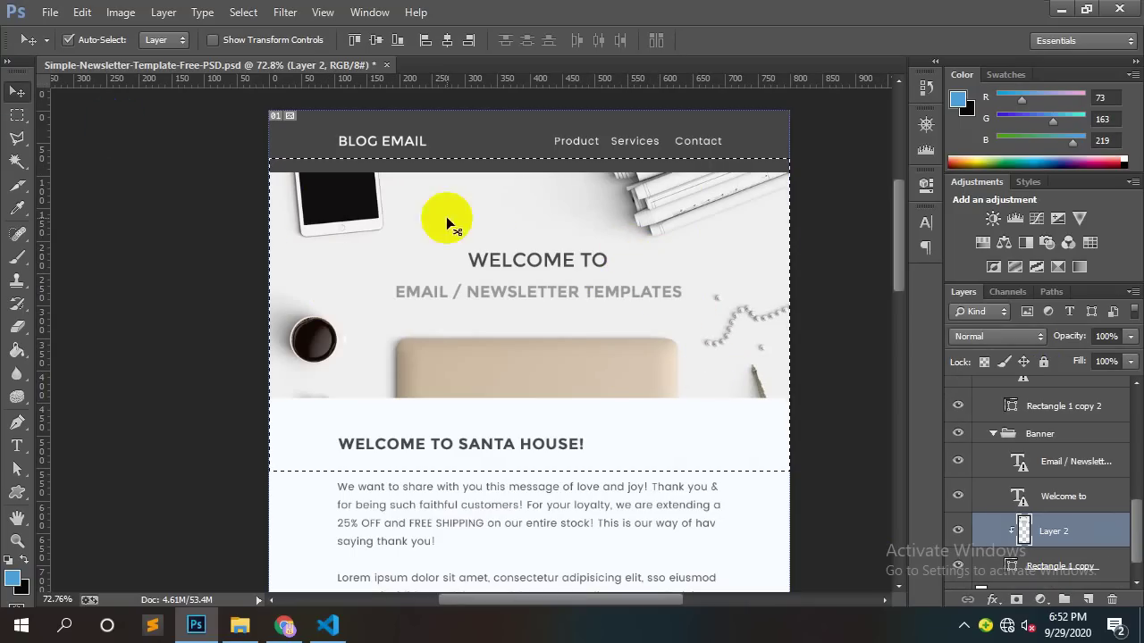
key(ctrl+d)
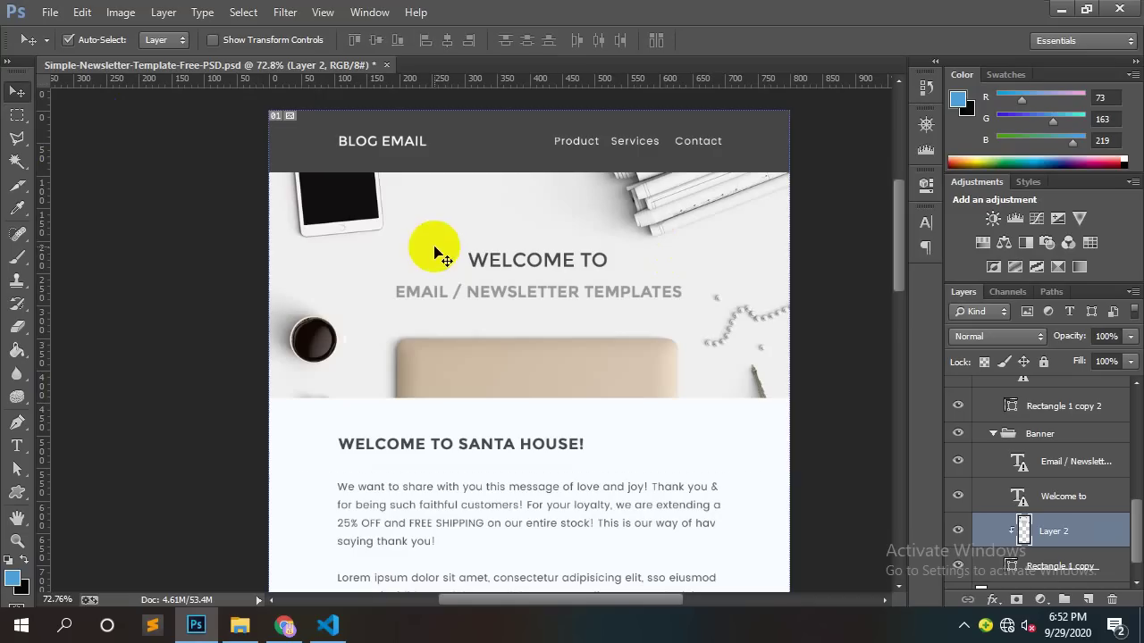
Step: Hide the WELCOME TO and EMAIL / NEWSLETTER TEMPLATES text layers in the banner
click(531, 259)
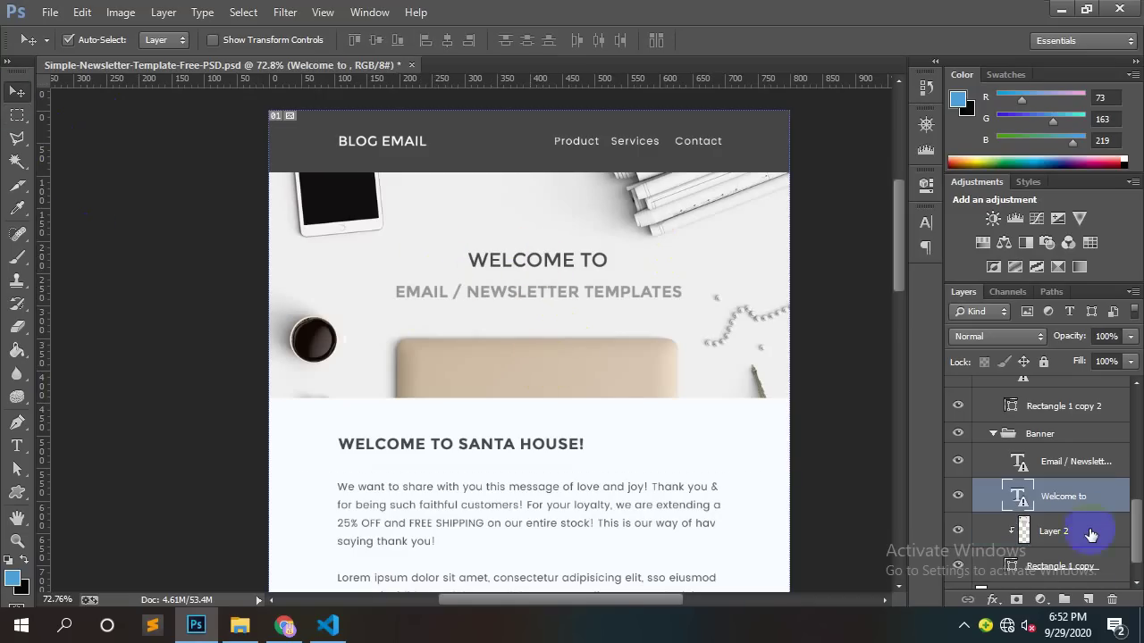
click(958, 497)
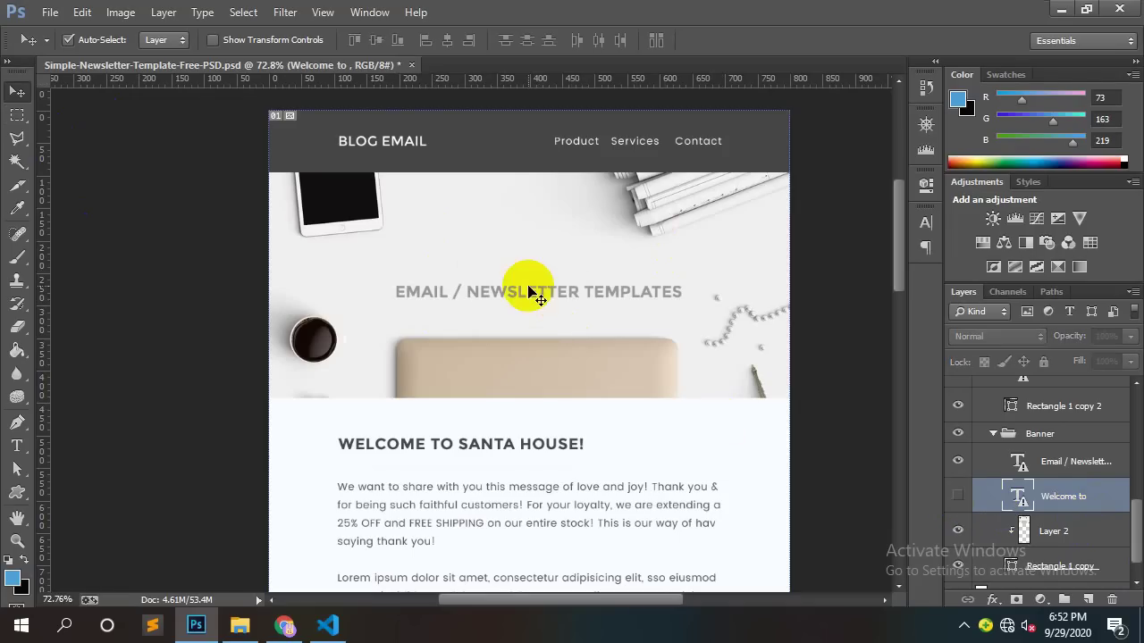
click(526, 293)
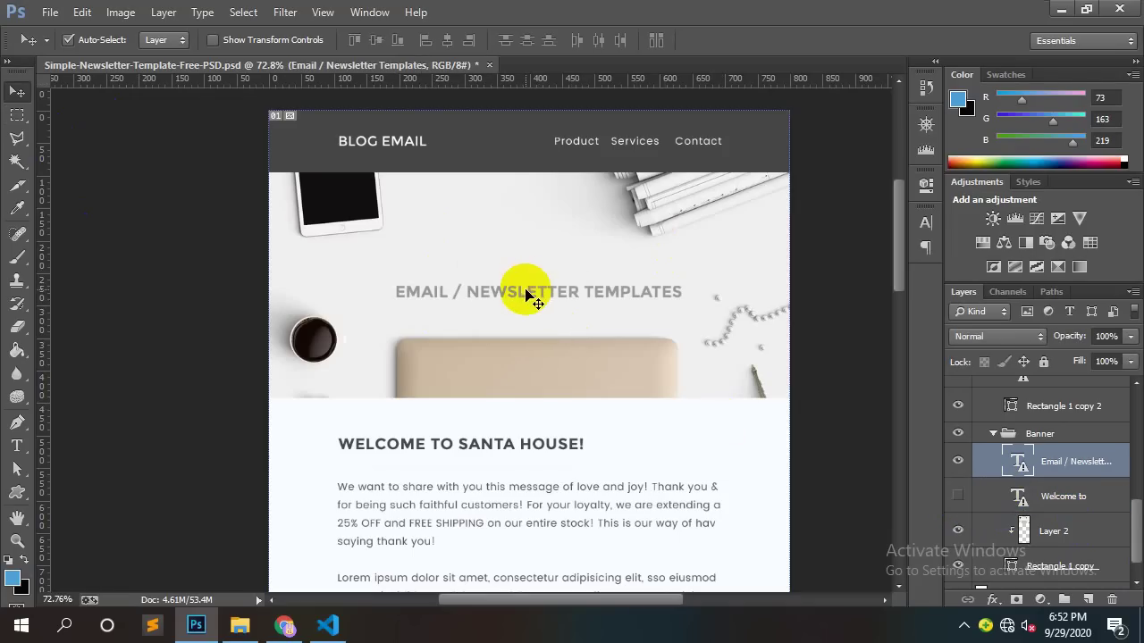
click(957, 462)
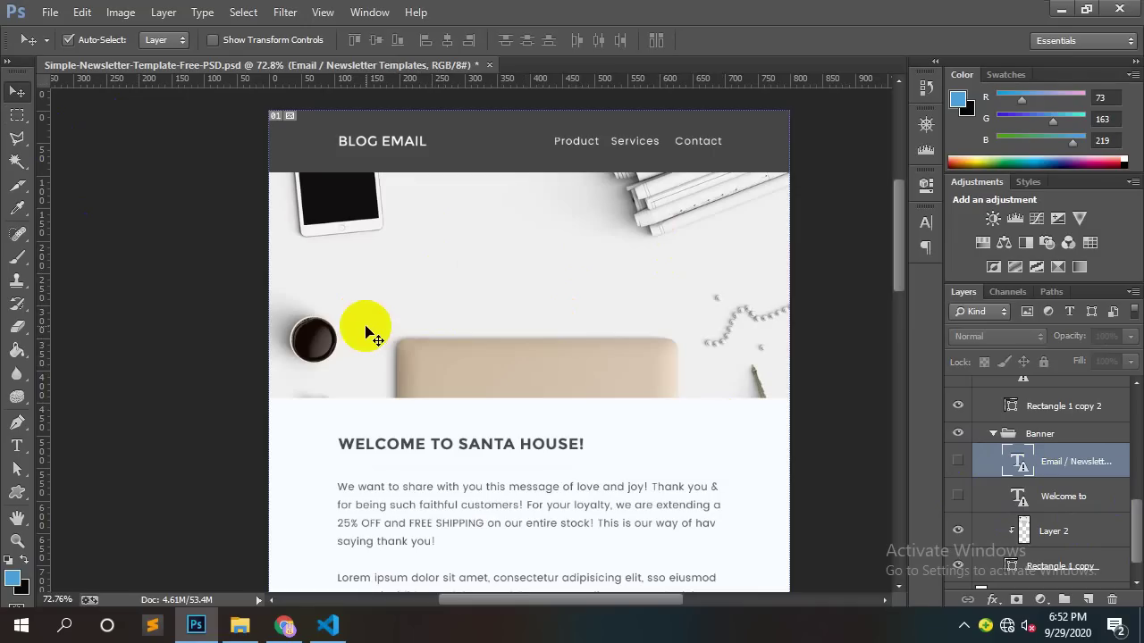
Step: Draw a slice of about 800 by 347 px around the full-width banner image below the header
click(16, 186)
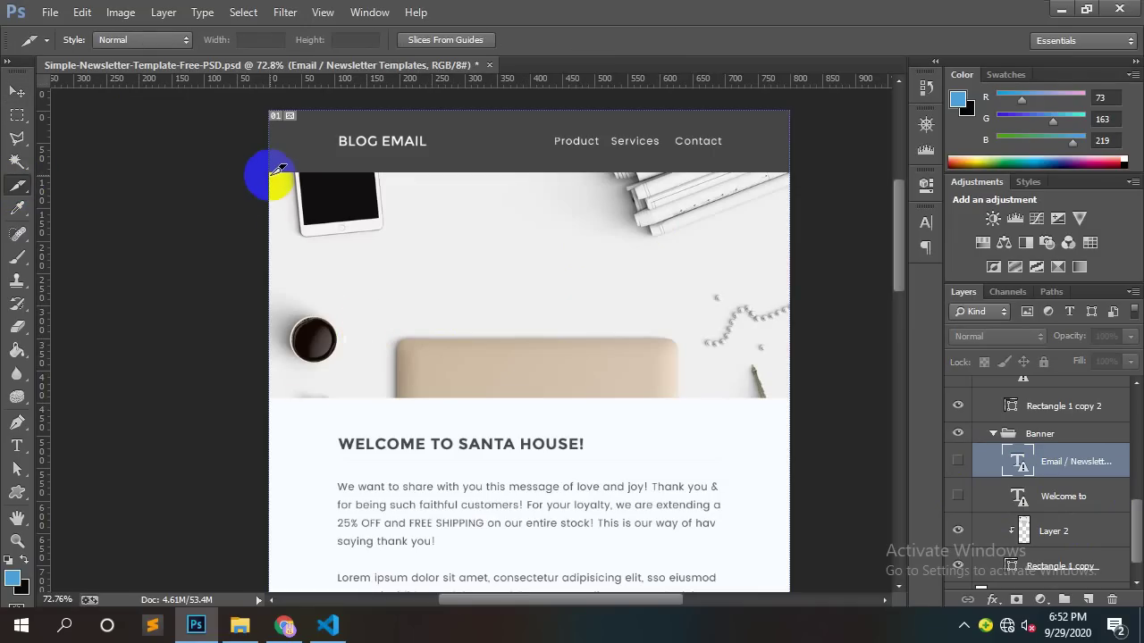
drag(277, 166, 790, 402)
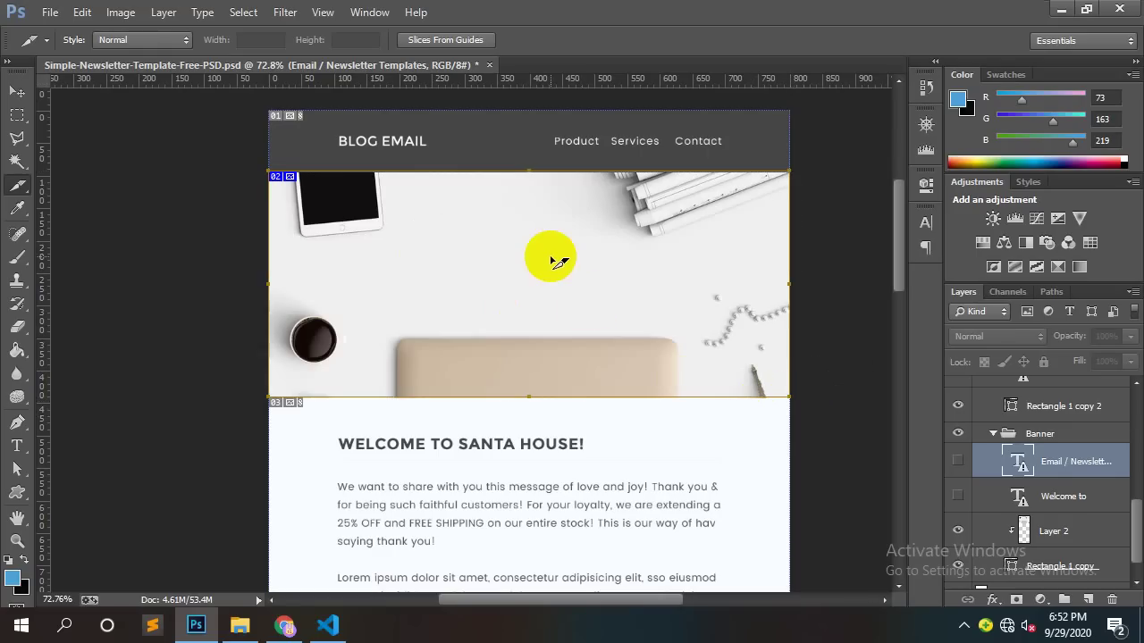
scroll(555, 259, up, 3)
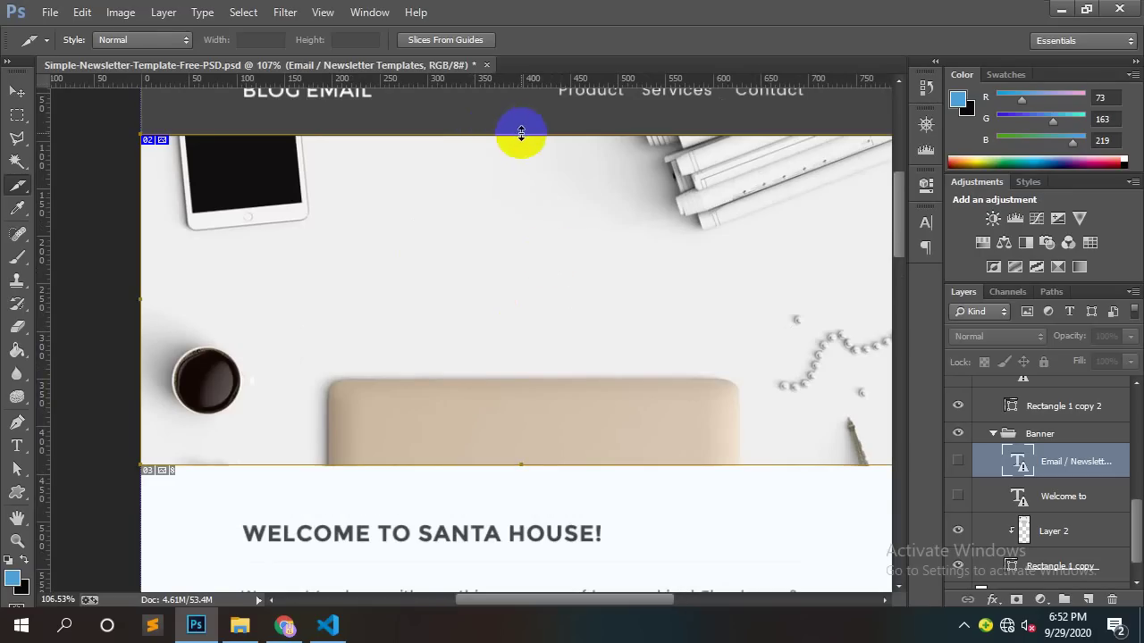
scroll(661, 259, down, 3)
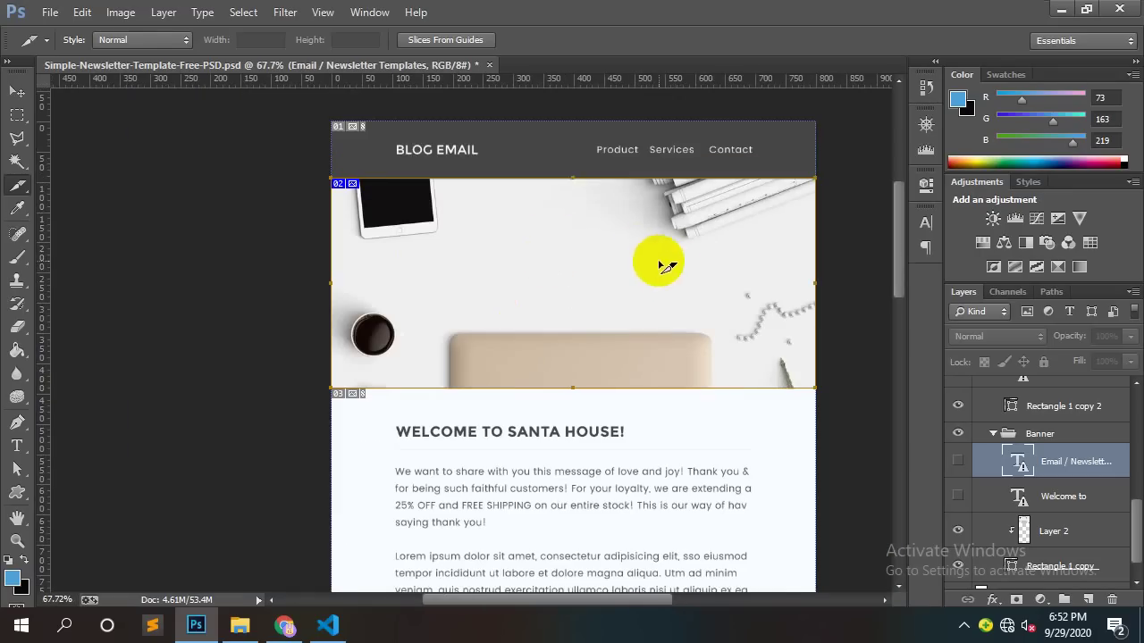
Step: Name the banner slice header-bg in its slice options
double_click(662, 265)
text(header-bg)
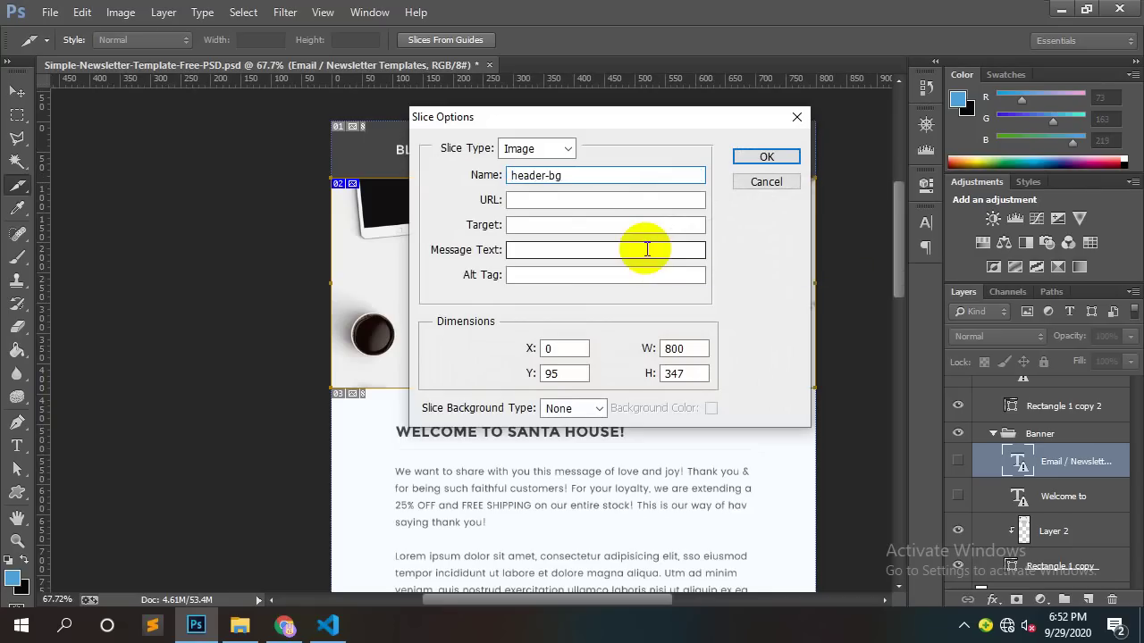
key(Return)
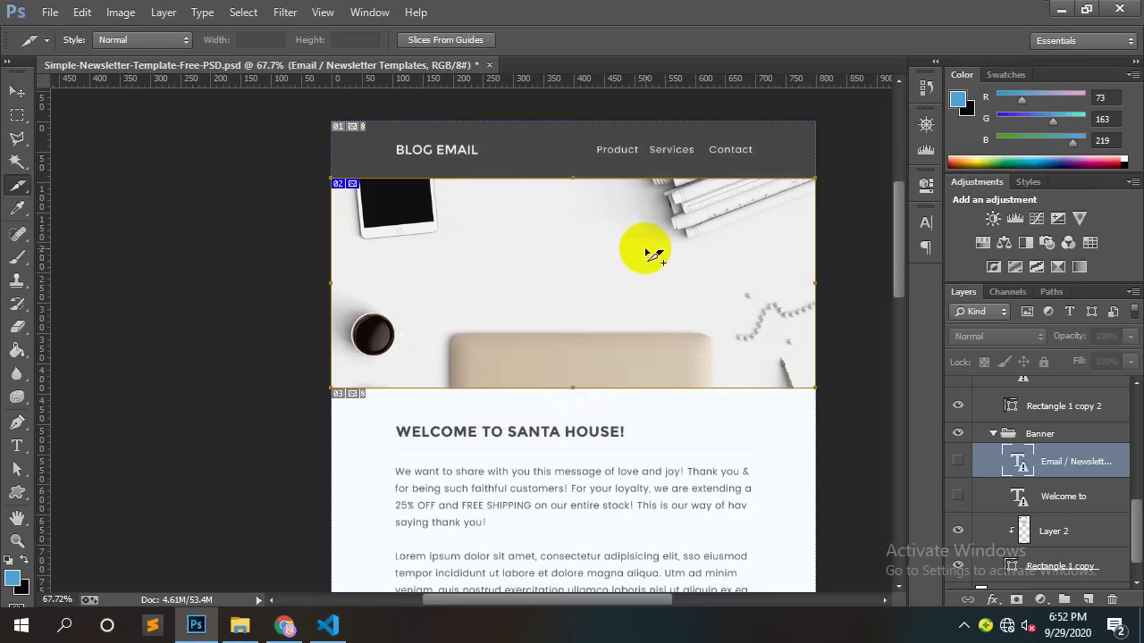
Step: Export only the selected banner slice for the web as a PNG-24 image to the desktop
key(ctrl+alt+shift+s)
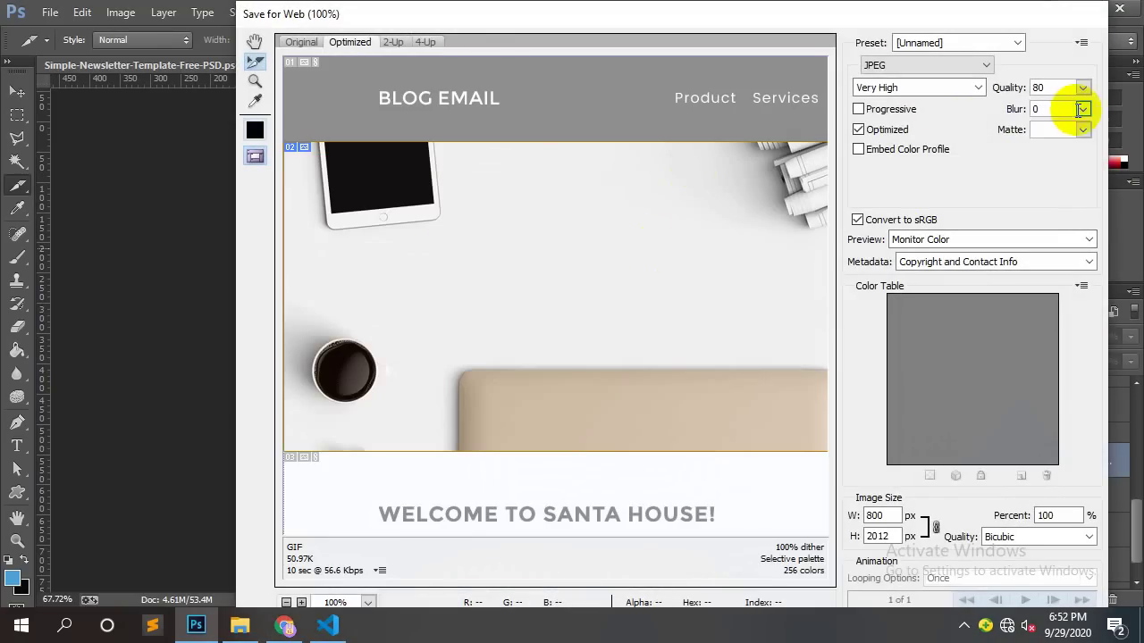
click(952, 64)
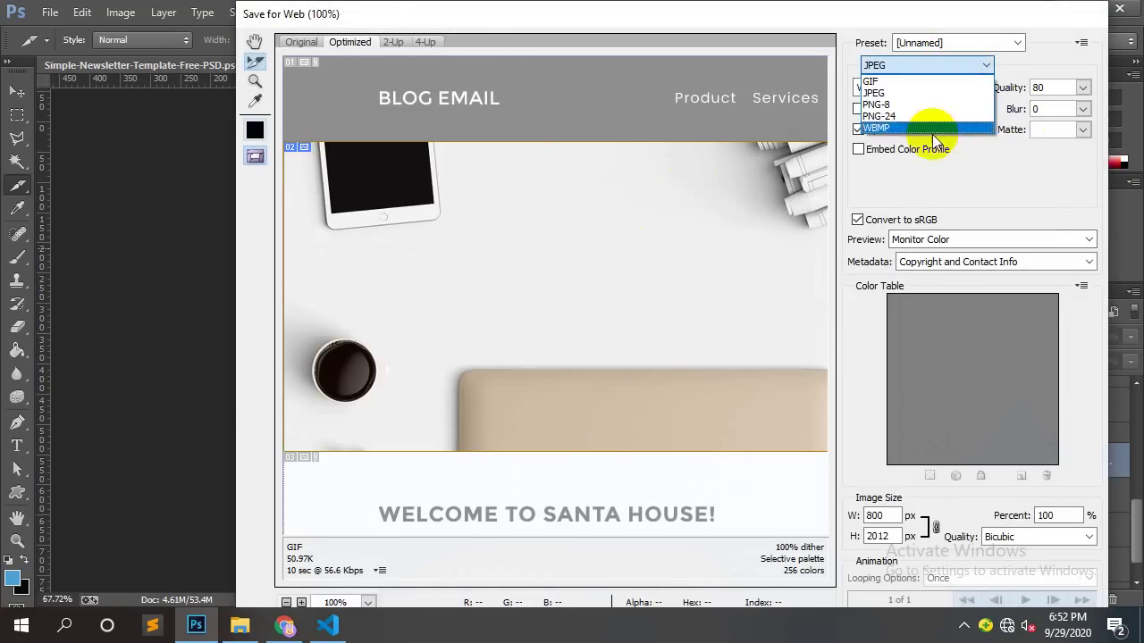
click(932, 131)
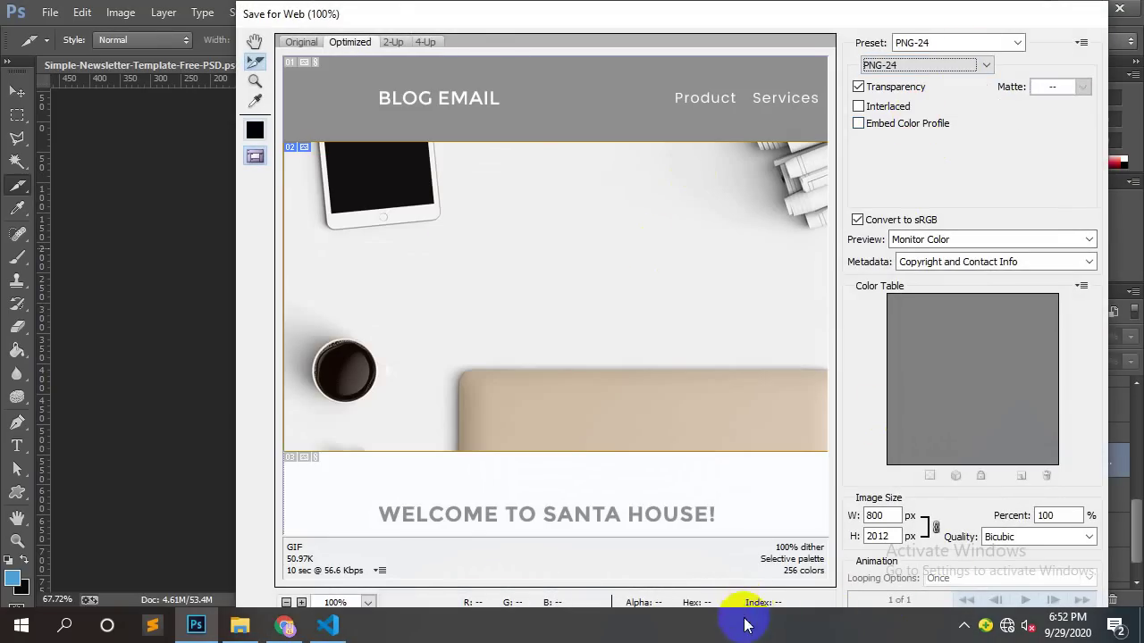
drag(741, 620, 238, 366)
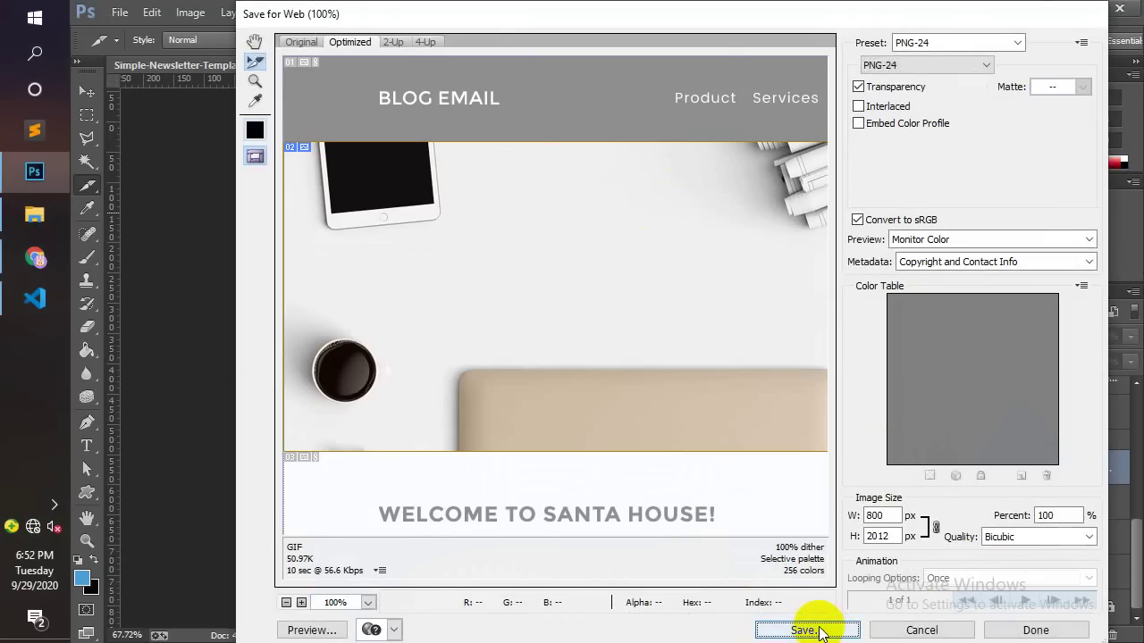
click(809, 630)
click(283, 168)
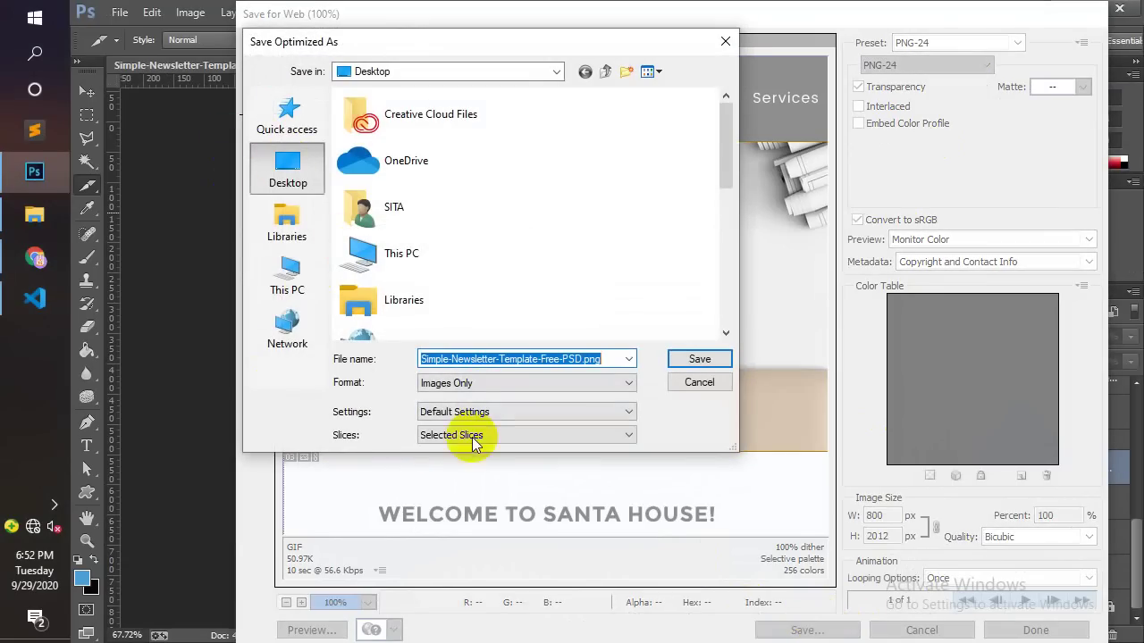
click(700, 360)
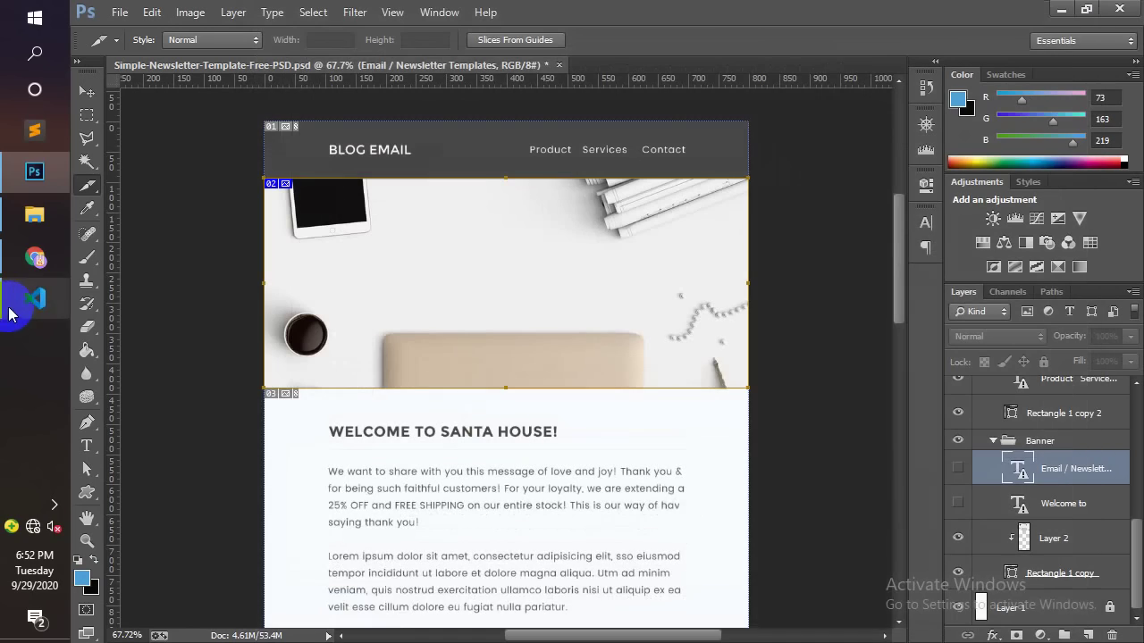
drag(13, 307, 197, 544)
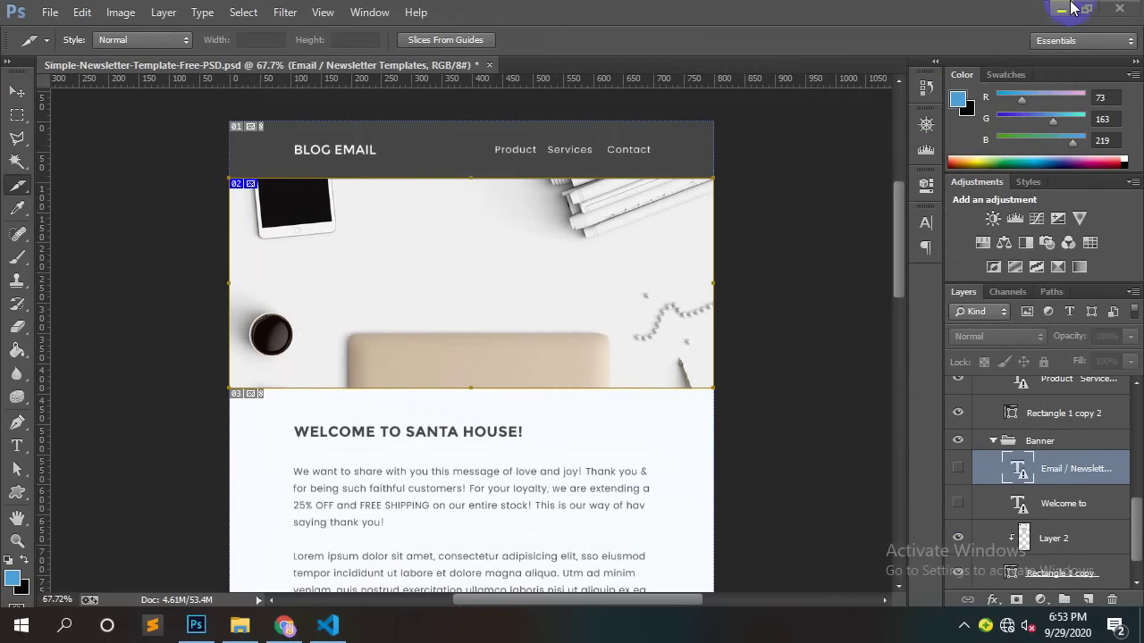
Step: Open the exported images folder on the desktop and copy header-bg.png
click(1056, 9)
click(1046, 11)
click(1044, 10)
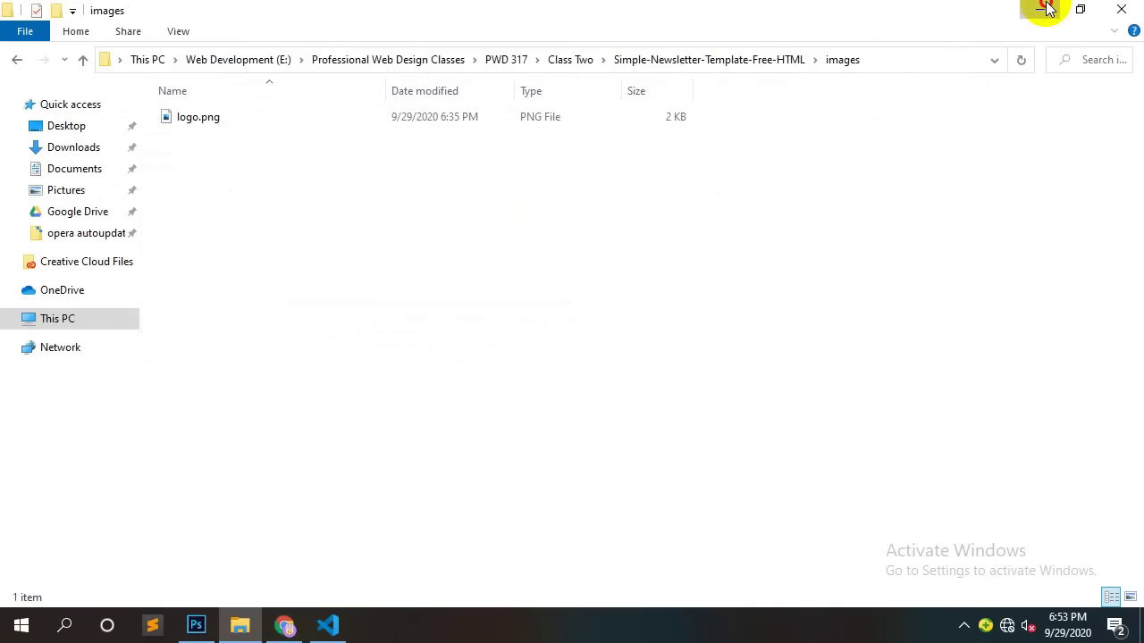
click(1044, 9)
double_click(240, 309)
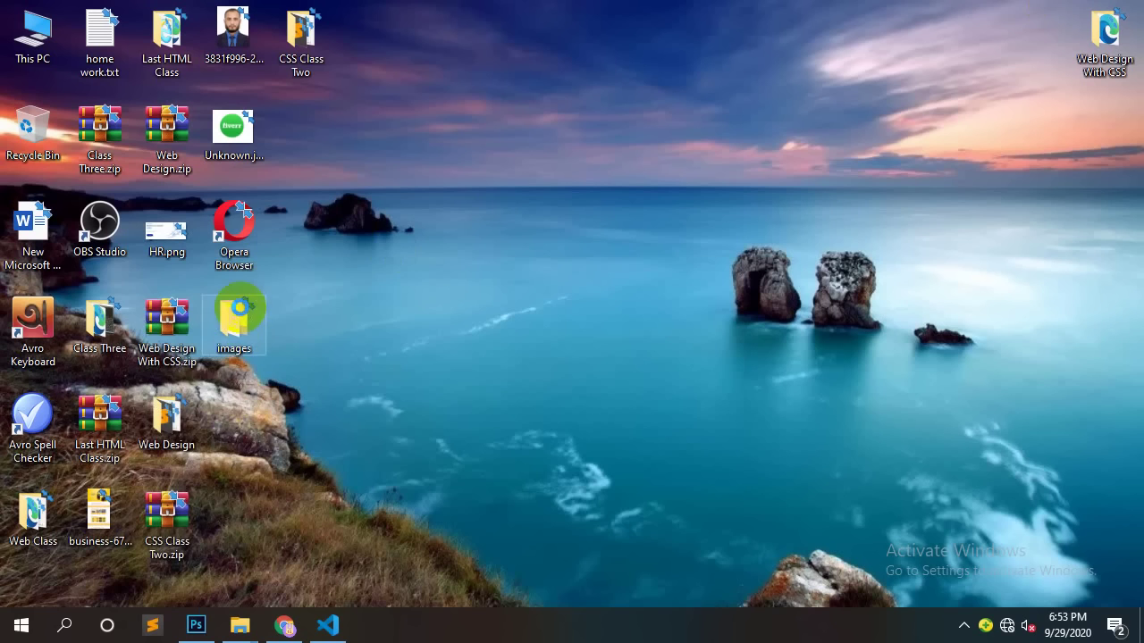
click(208, 117)
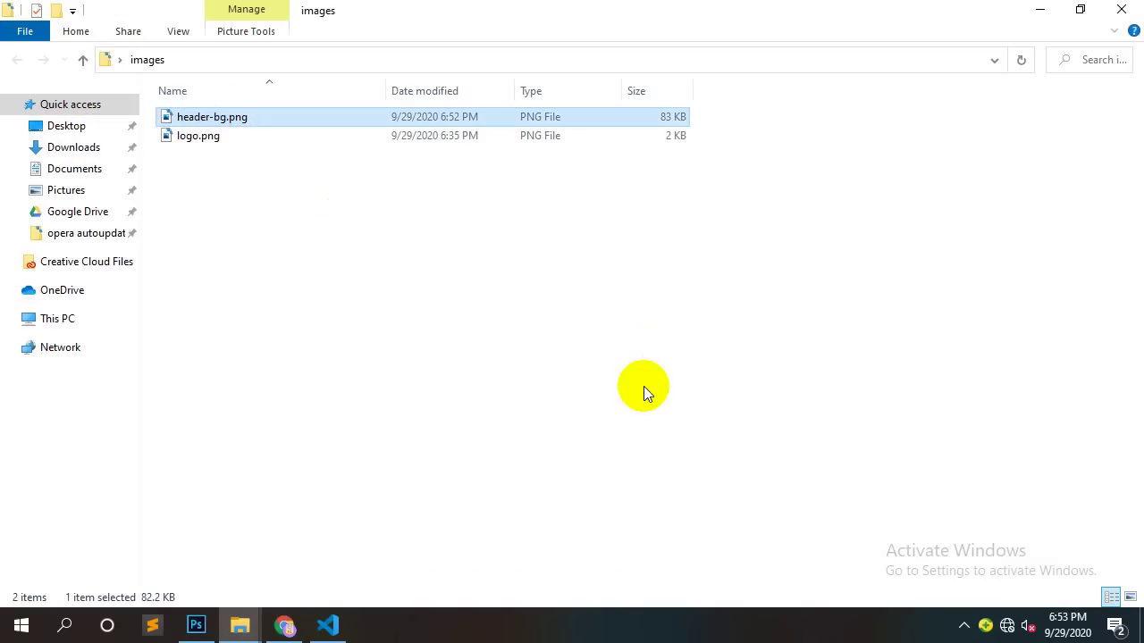
Step: Paste header-bg.png into the images folder of Simple-Newsletter-Template-Free-HTML
click(240, 625)
click(214, 583)
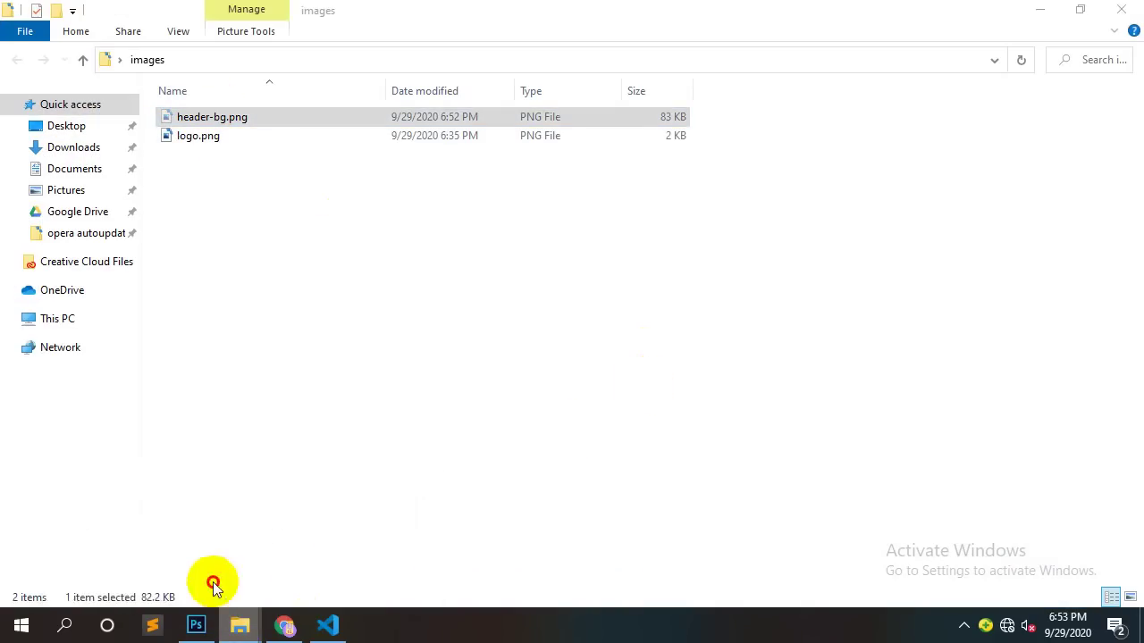
click(724, 273)
key(ctrl+v)
click(568, 299)
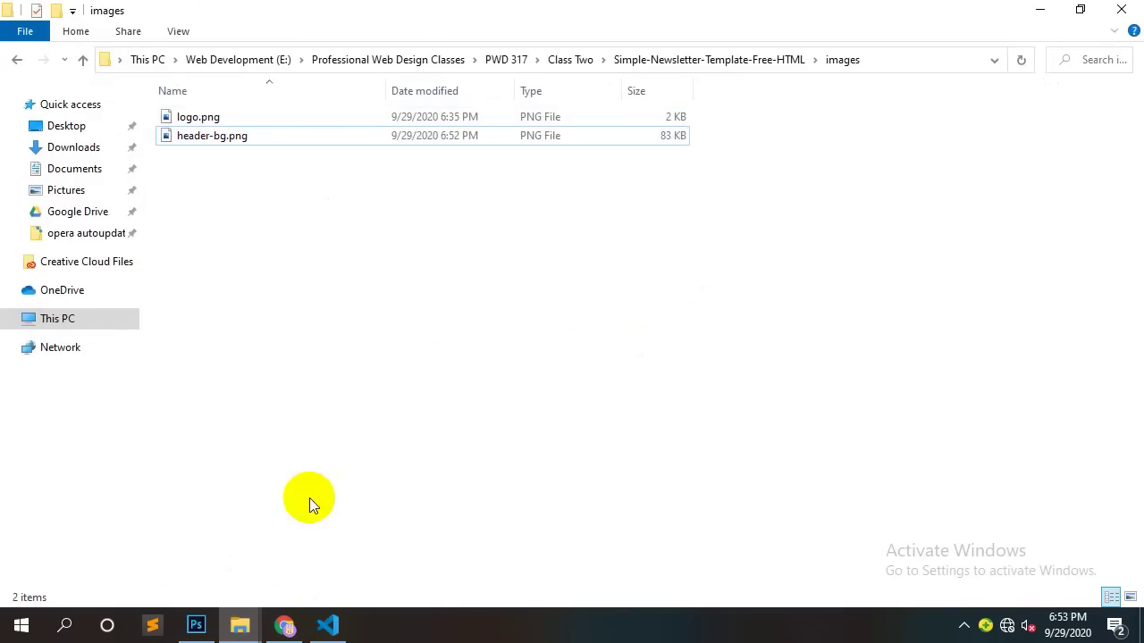
mouse_move(240, 626)
click(417, 489)
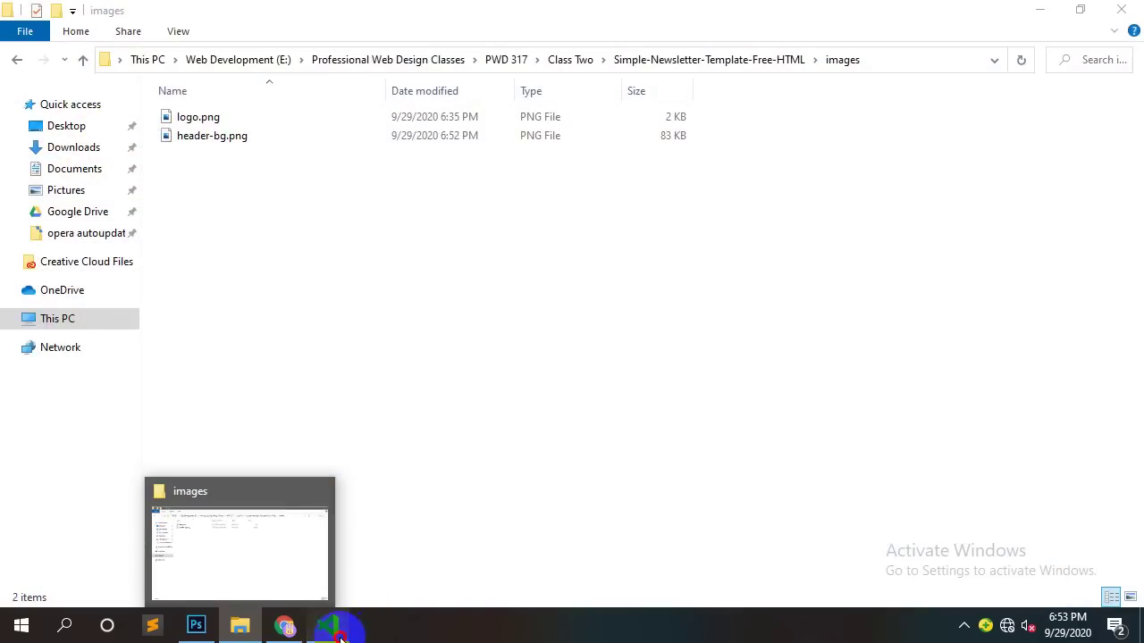
Step: Switch to Visual Studio Code and add an "End Menu" comment after the last rule in style.css
click(328, 626)
drag(316, 467, 324, 466)
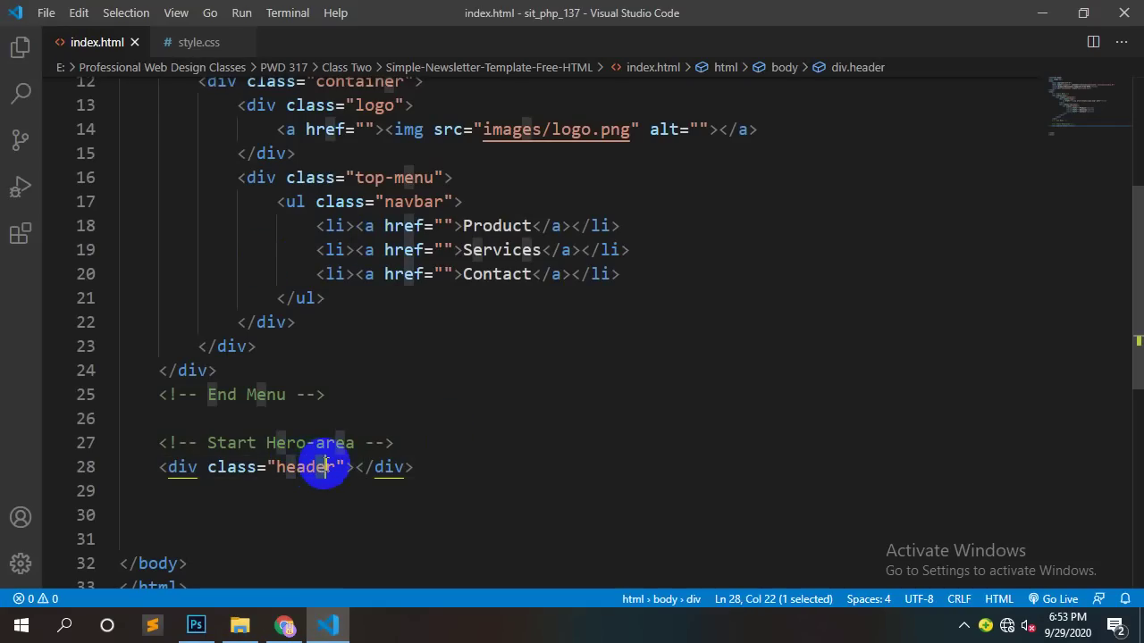
click(190, 43)
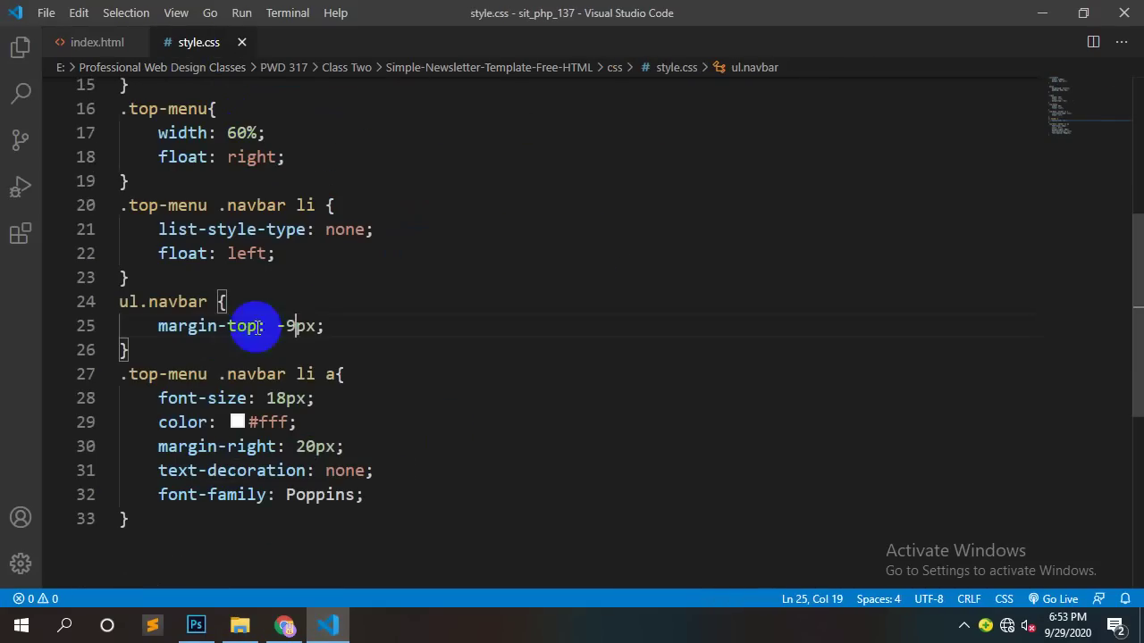
click(225, 542)
key(Return)
key(ctrl+slash)
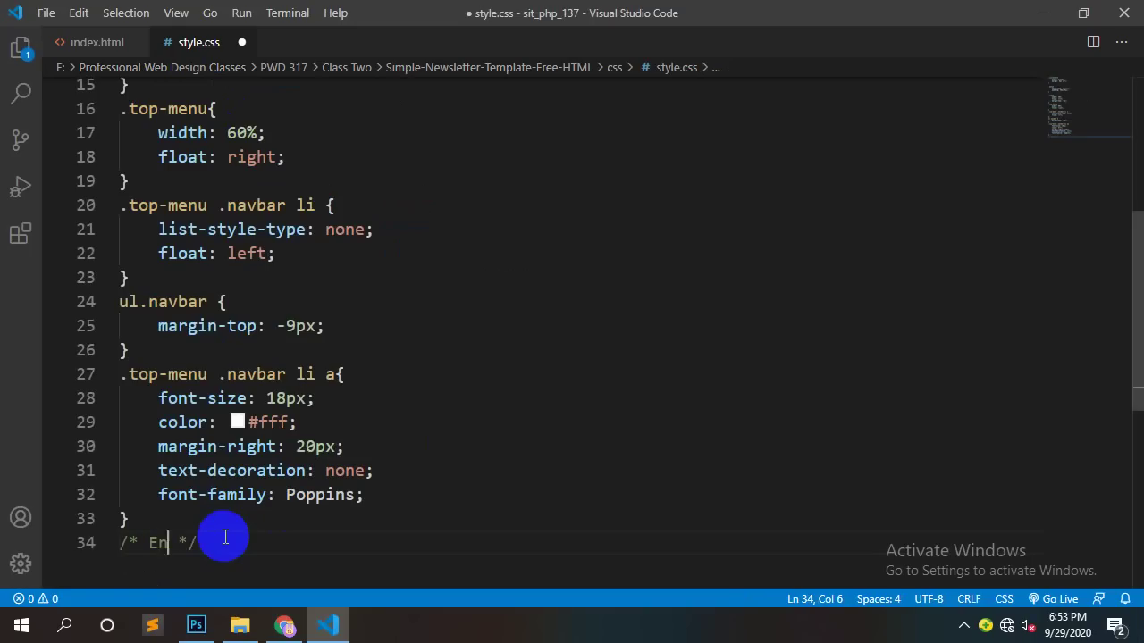
text(End Menu)
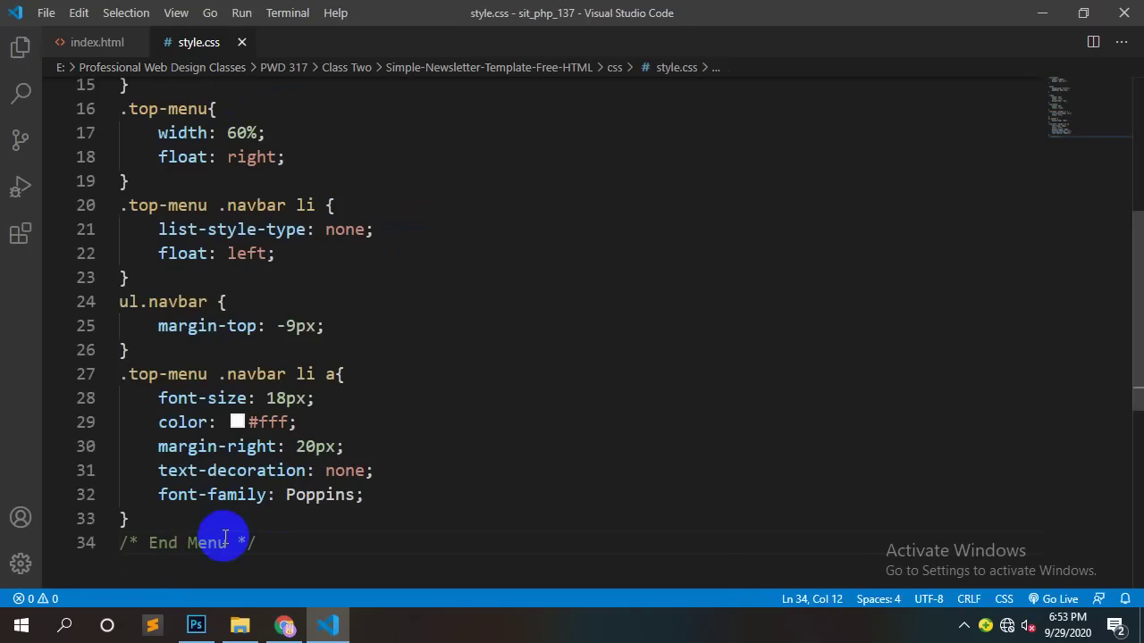
Step: Add a "Start Header" comment below the End Menu comment, separated by a blank line, with an empty line after it
click(286, 539)
key(Return)
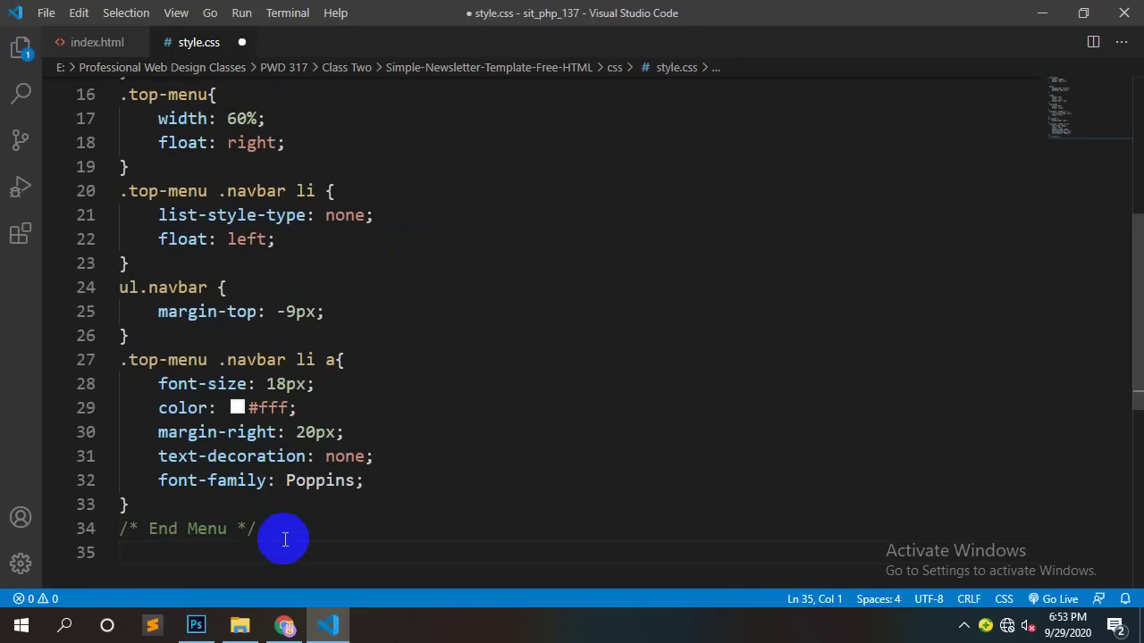
text(Start Header */)
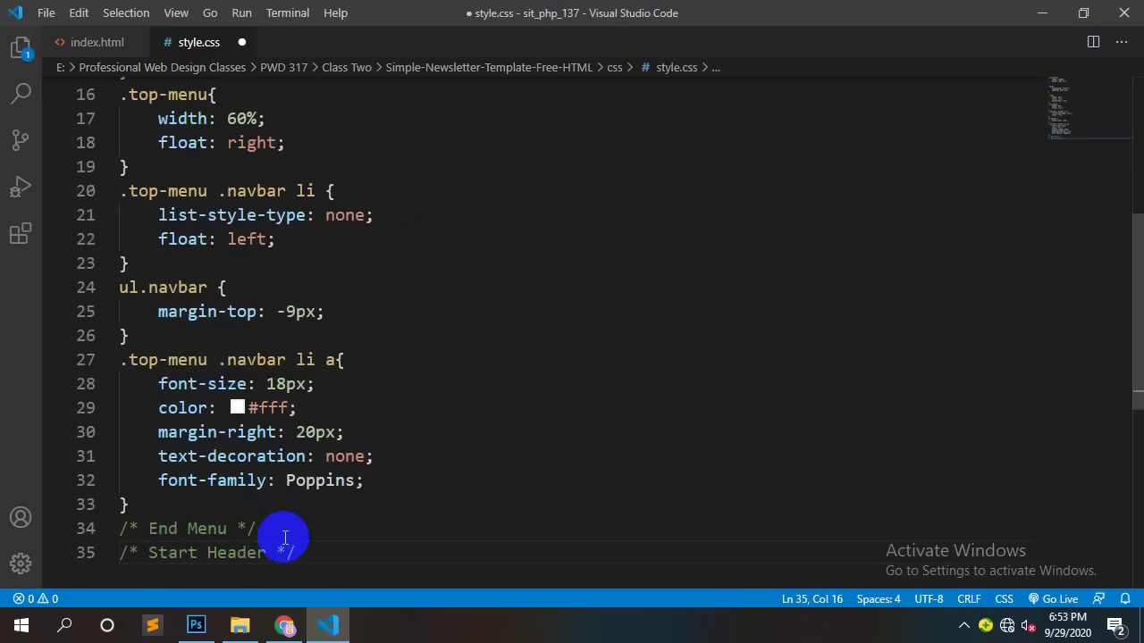
click(285, 530)
key(Return)
scroll(358, 504, down, 2)
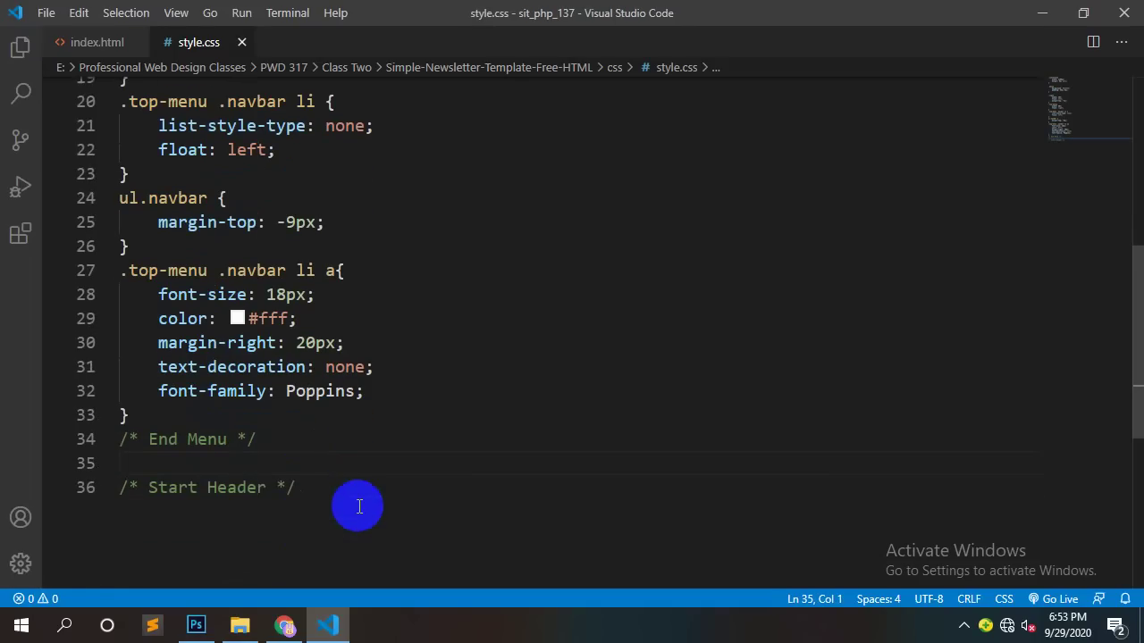
click(358, 491)
key(Return)
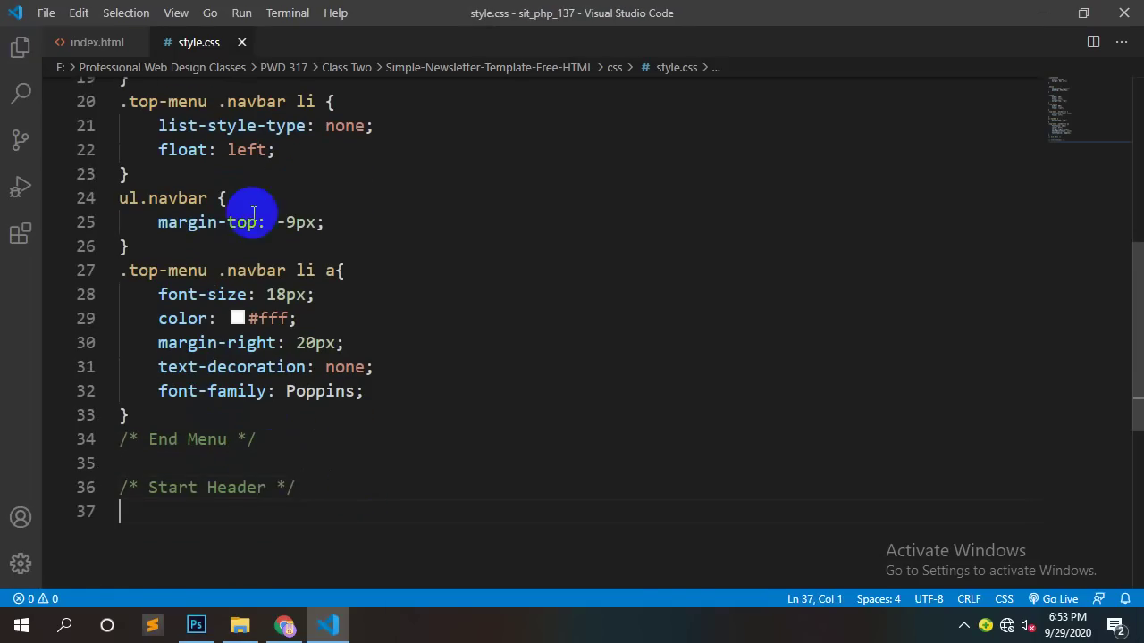
Step: Check the hero div's class name in index.html and start a .header rule under the Start Header comment in style.css
click(80, 38)
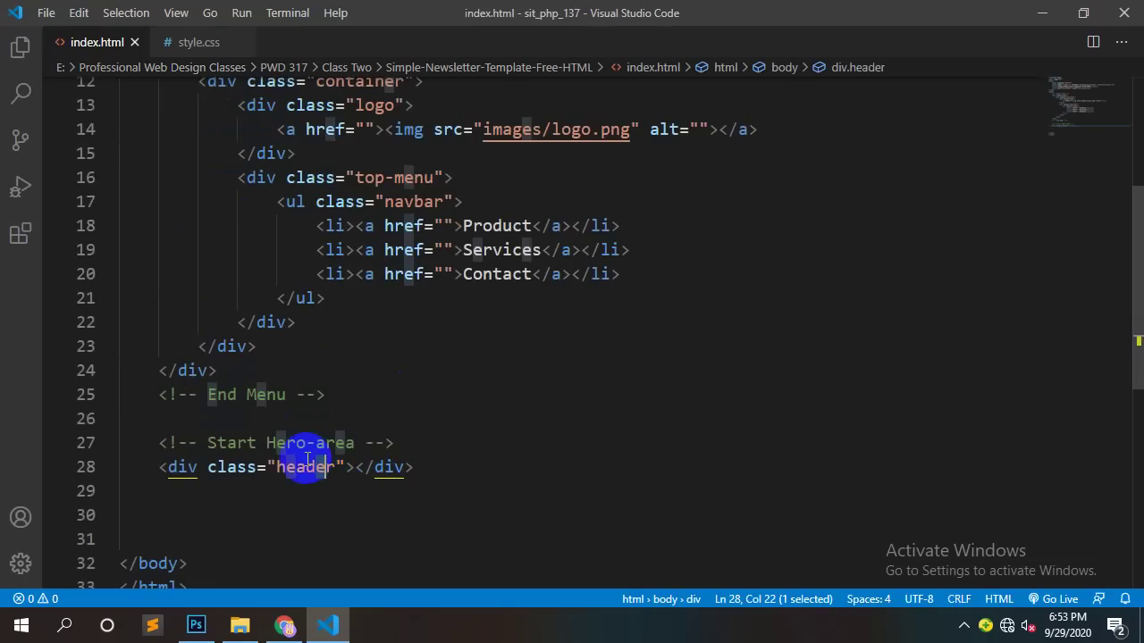
double_click(302, 465)
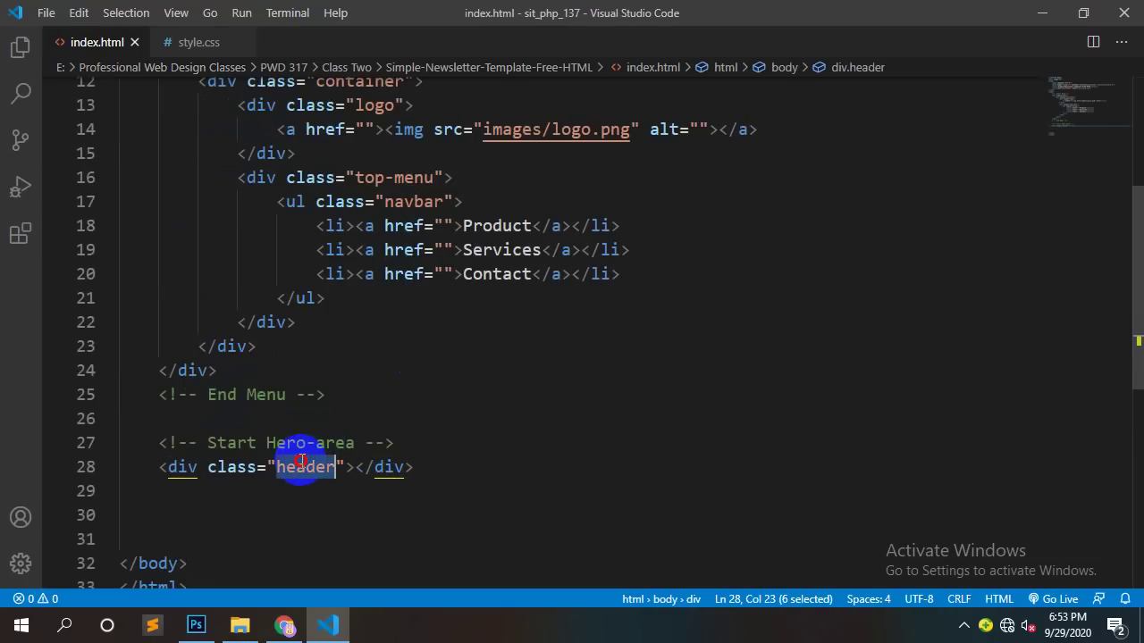
click(198, 37)
text(.header)
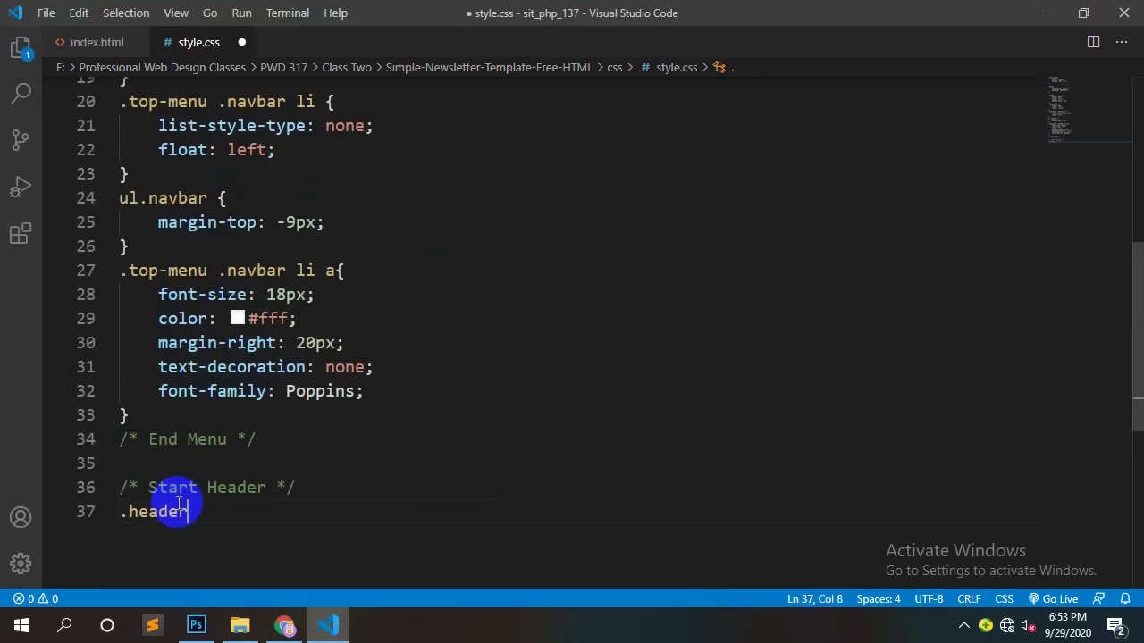
text({)
key(Return)
Step: Set the .header rule's background to url('../images/header-bg.png')
text(ba)
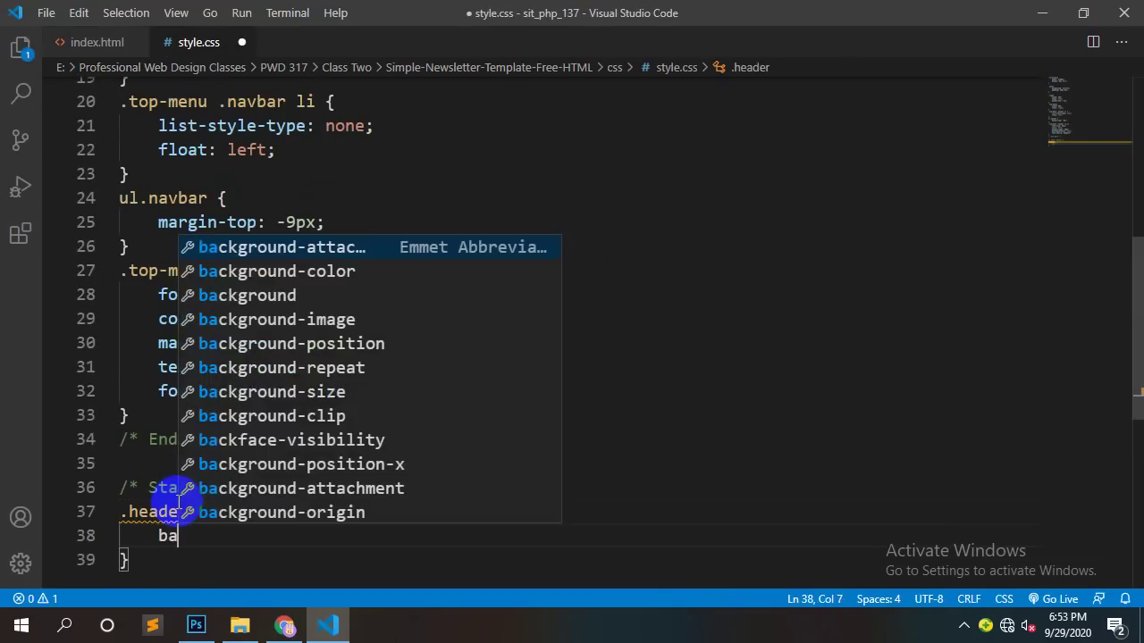
key(Down)
key(Down)
key(Return)
text(ur;)
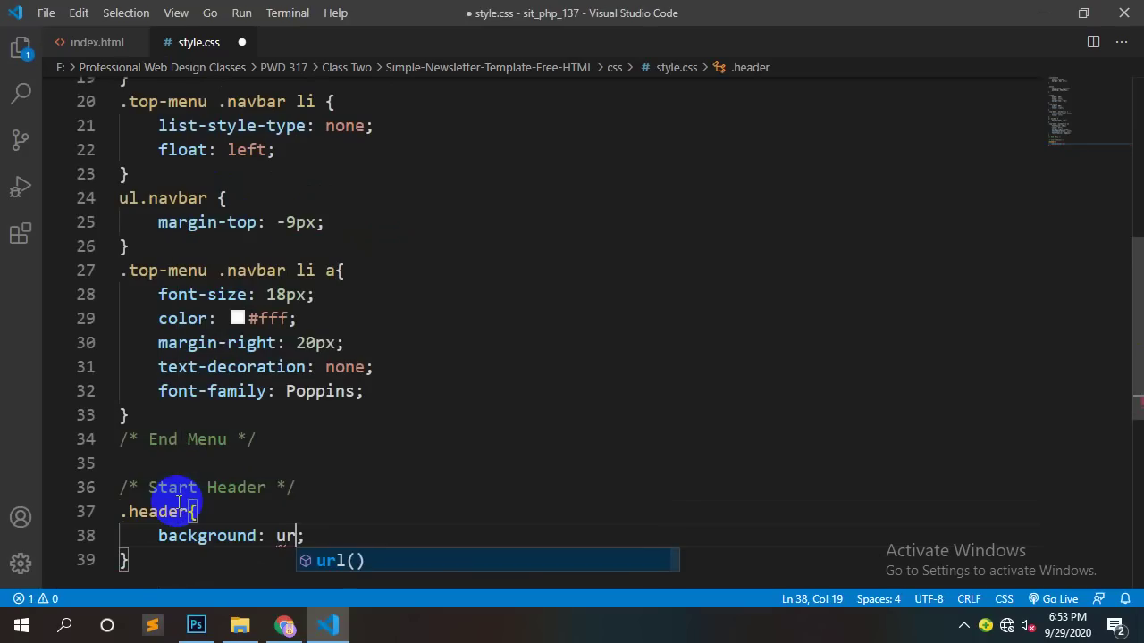
key(Return)
text(')
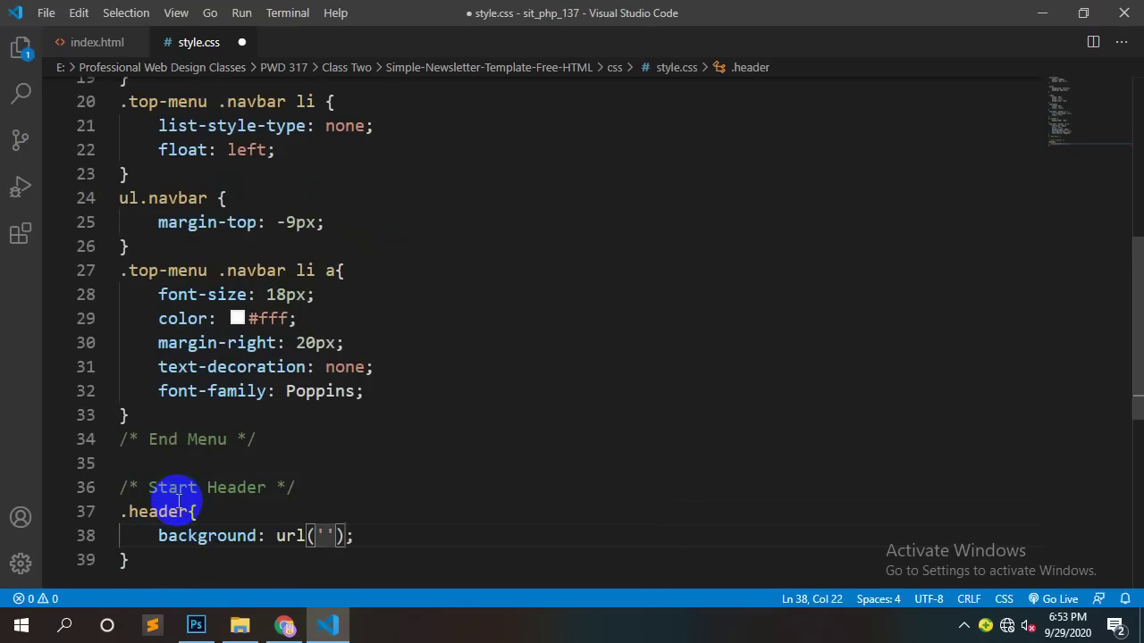
text(../i)
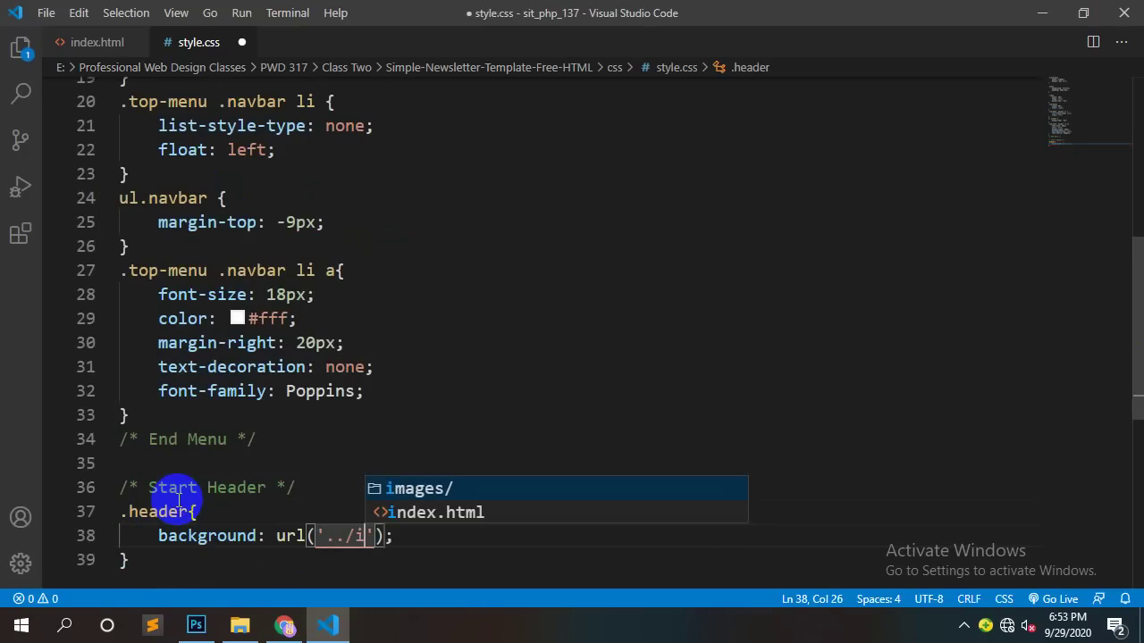
key(BackSpace)
key(BackSpace)
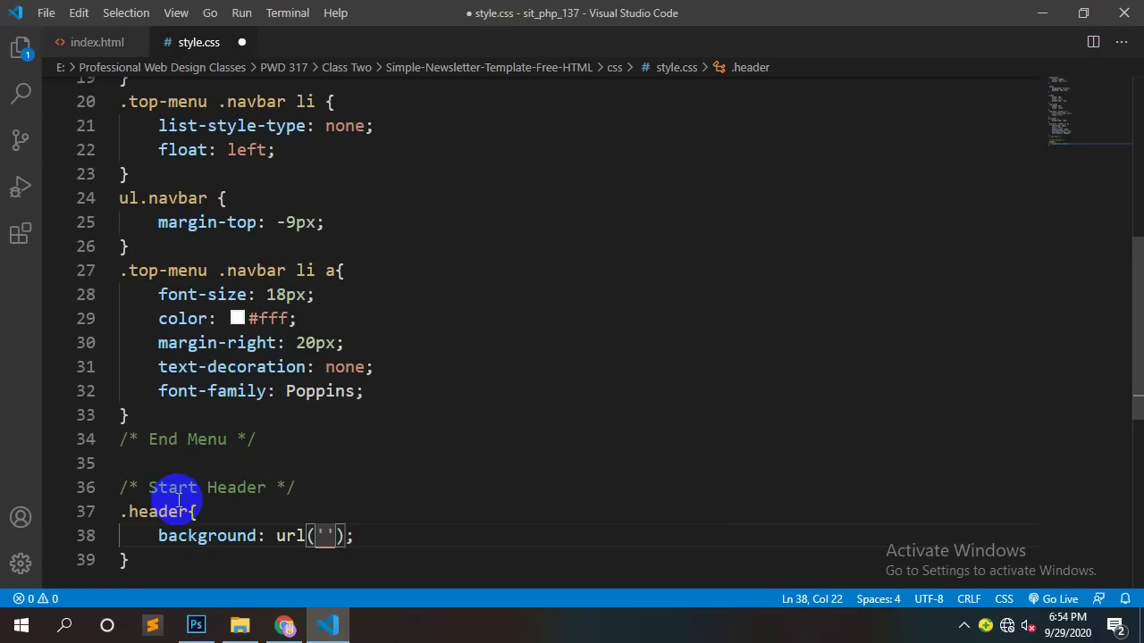
text(../imag)
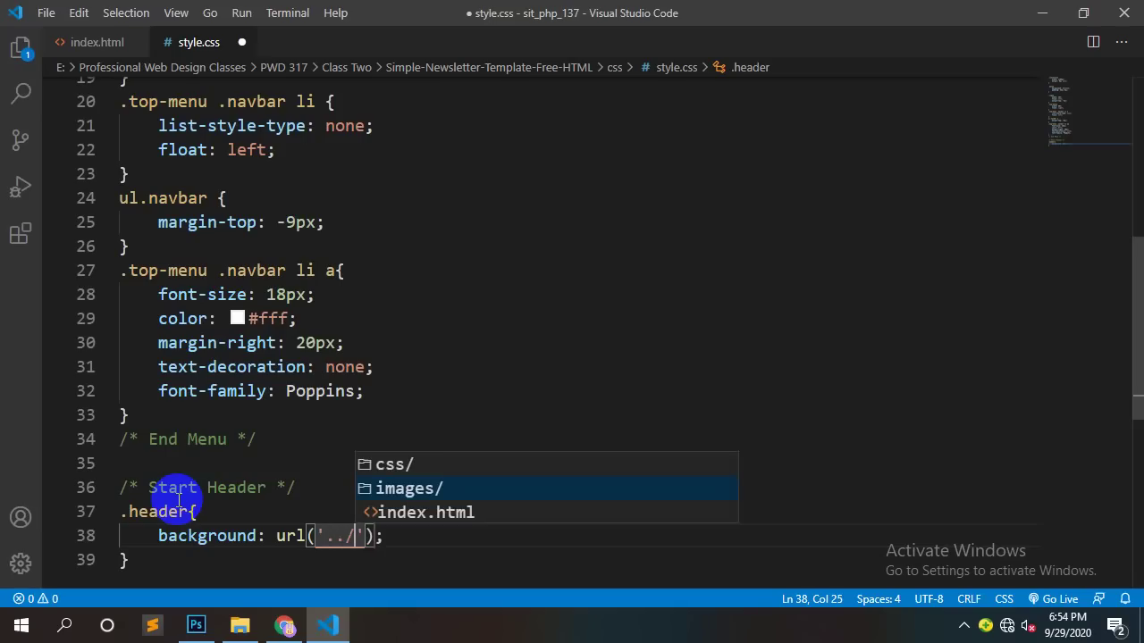
key(Return)
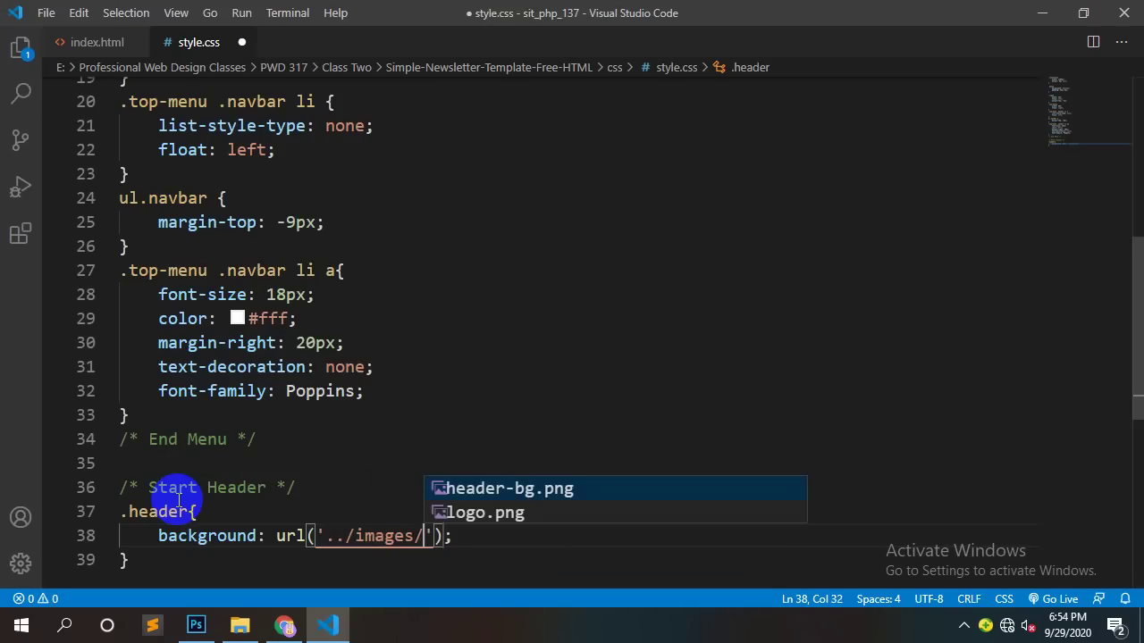
key(Return)
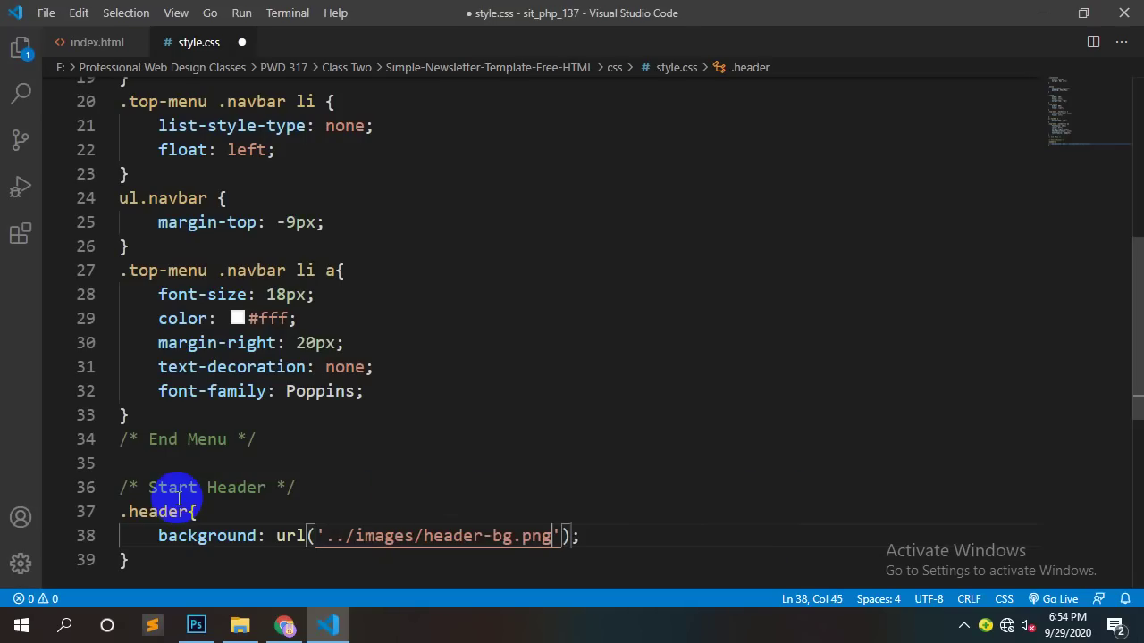
Step: Switch to Chrome and reload the newsletter page to check the header background
click(239, 626)
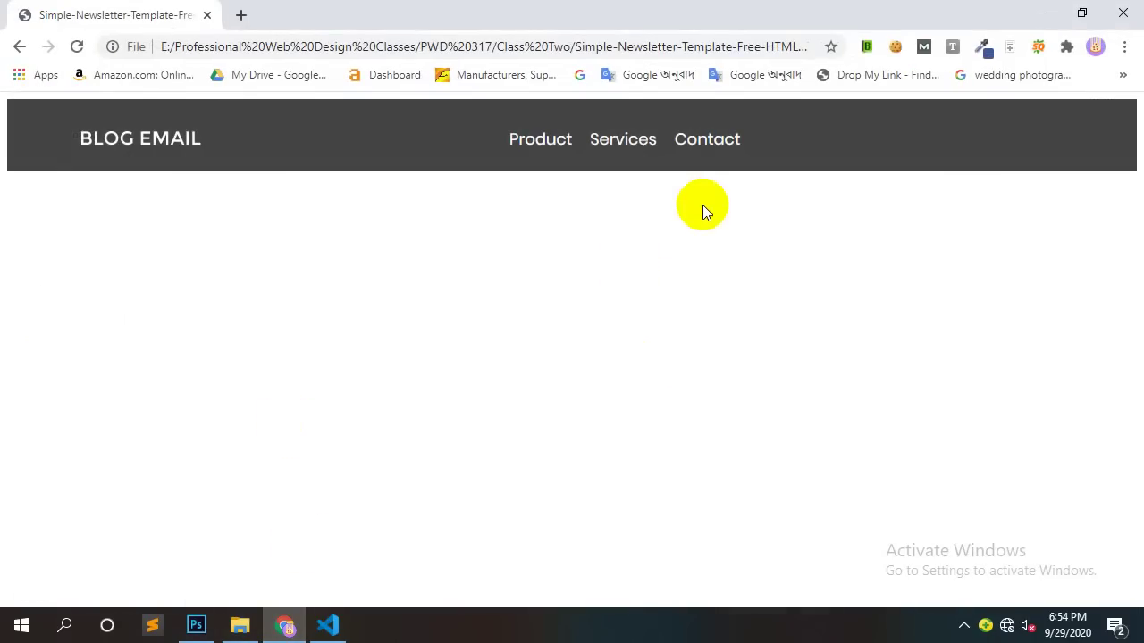
right_click(702, 204)
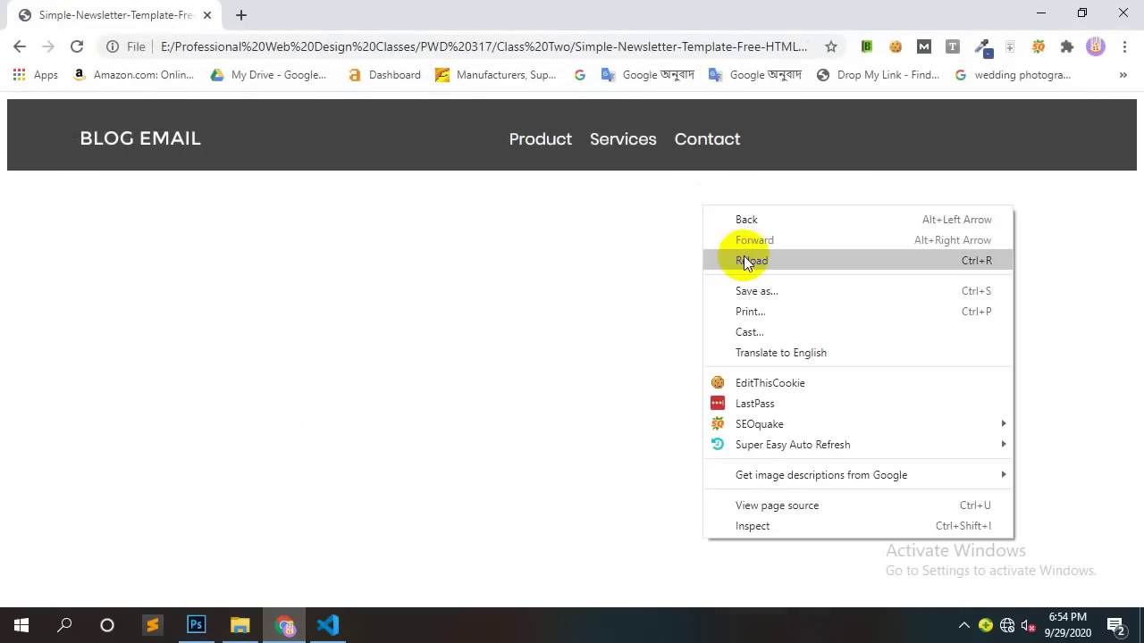
click(744, 257)
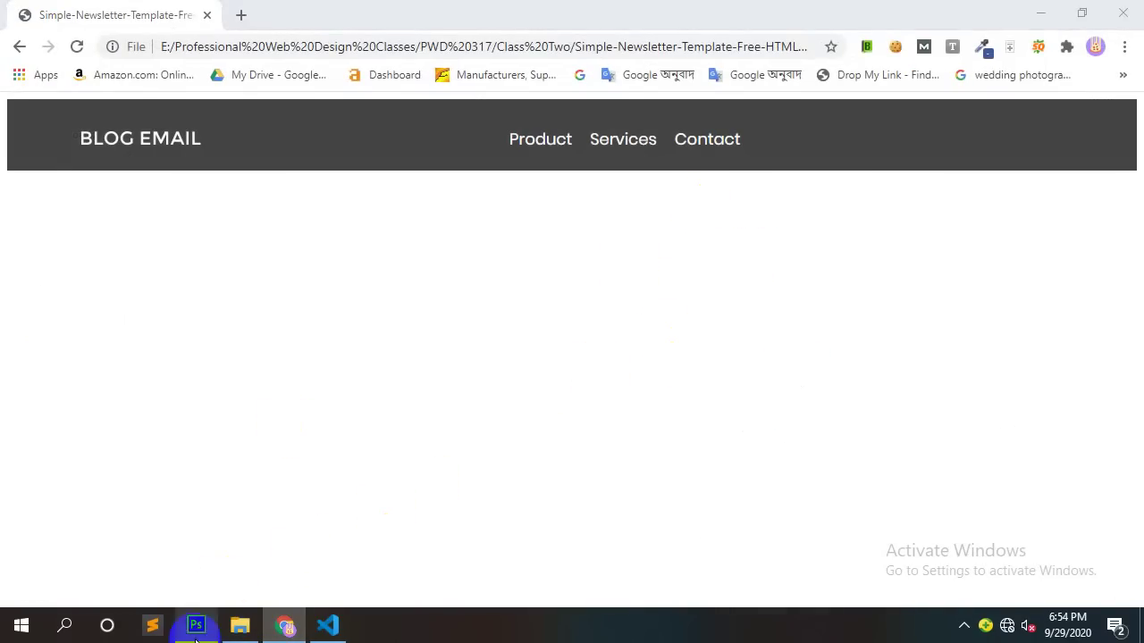
Step: Switch to Photoshop and check the width and height of the header-bg slice in its Slice Options
click(196, 626)
double_click(339, 208)
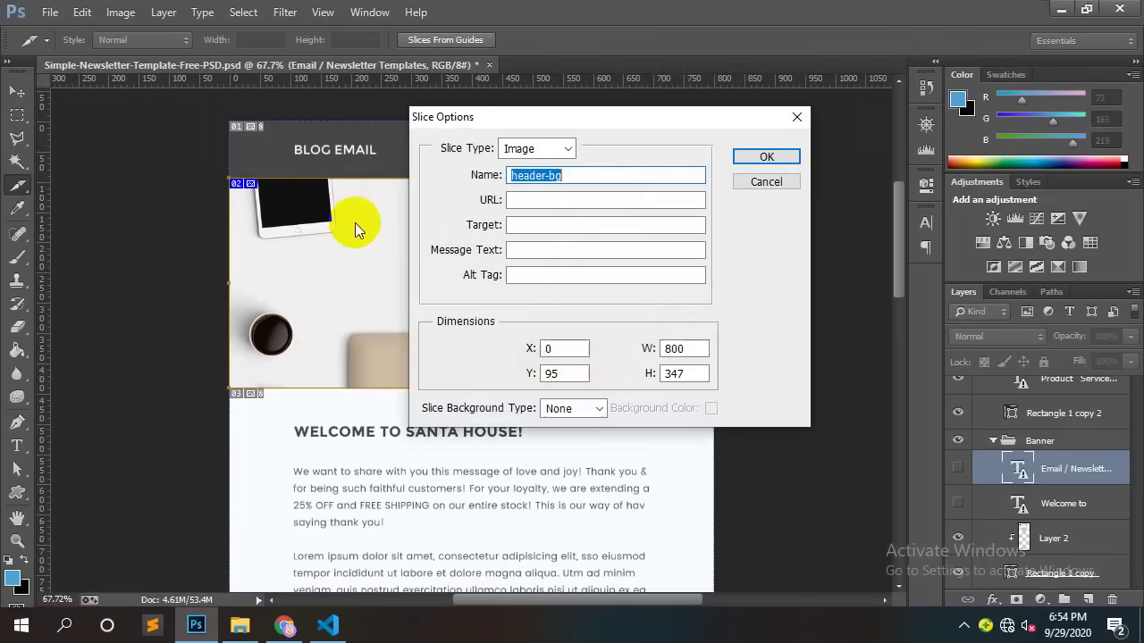
click(688, 348)
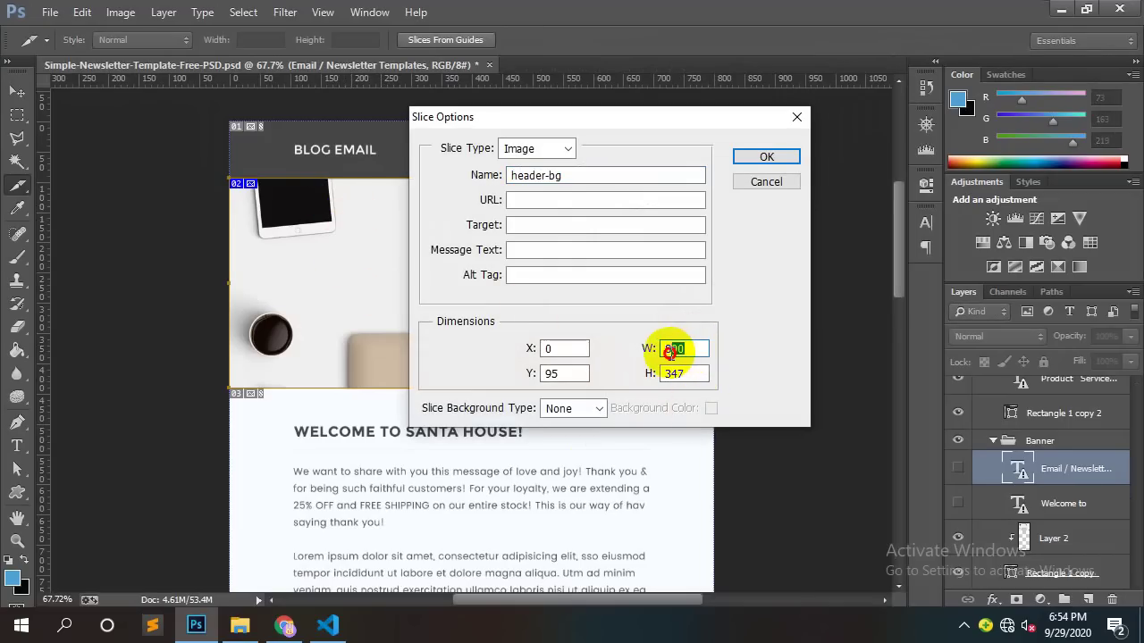
double_click(676, 350)
double_click(686, 372)
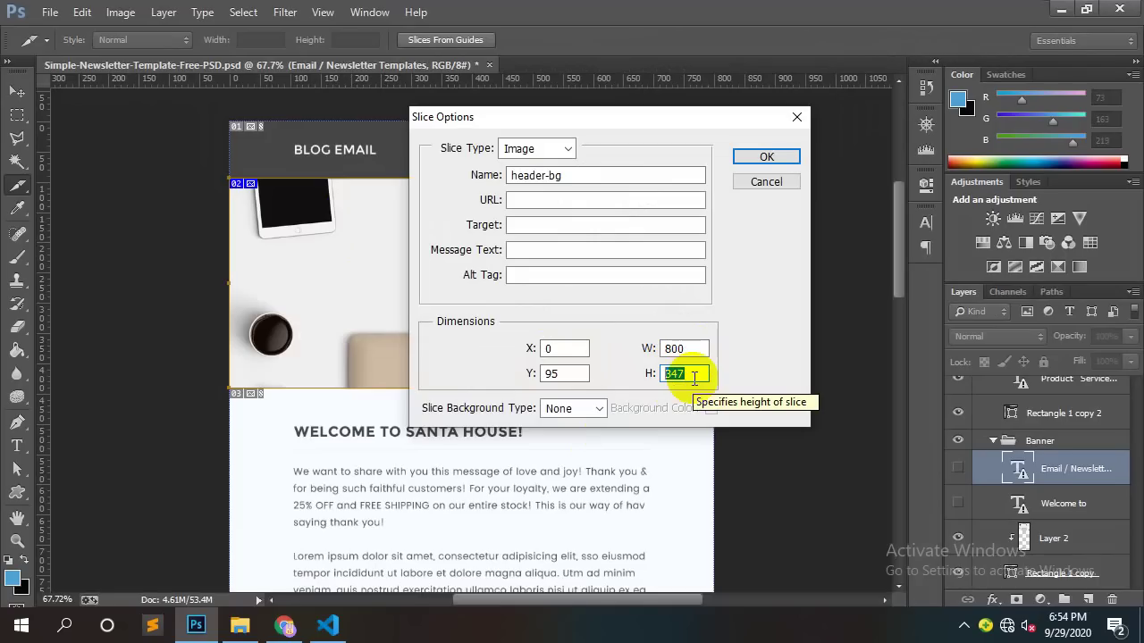
Step: Switch to Visual Studio Code, add min-height: 350px to the .header rule in style.css and save the file
click(328, 626)
click(593, 538)
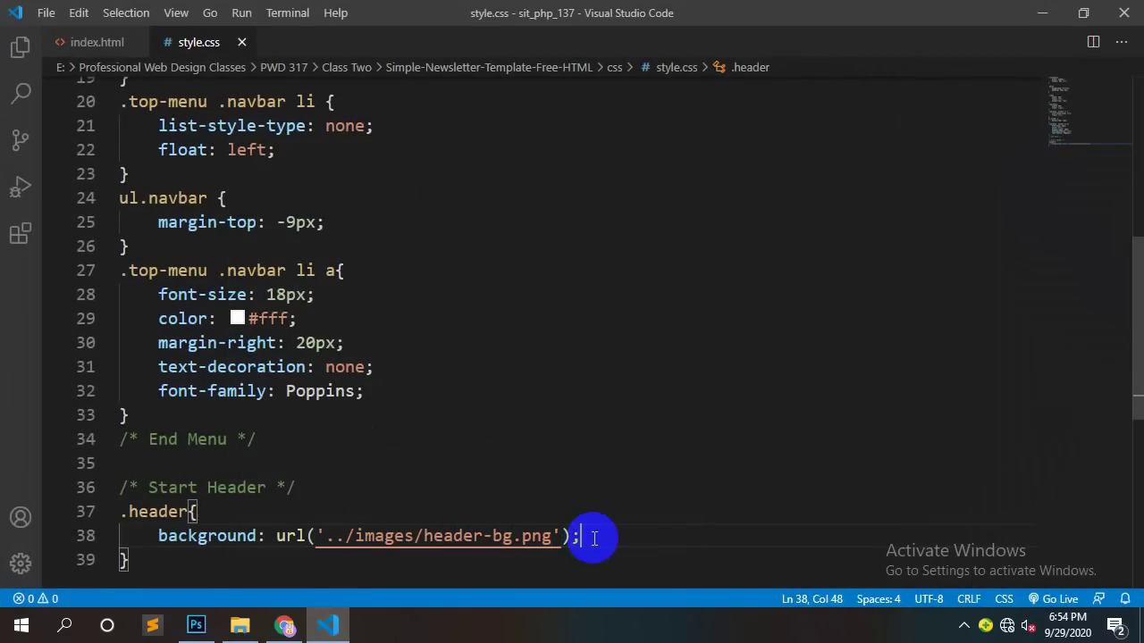
key(Return)
text(b)
key(BackSpace)
text(min)
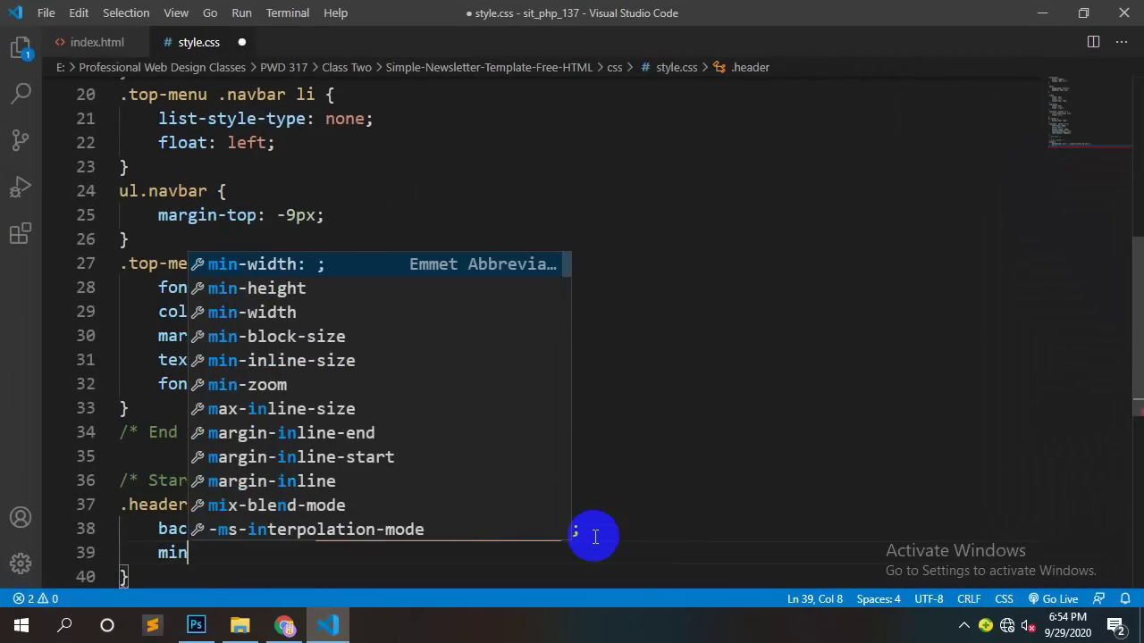
key(Return)
key(ctrl+z)
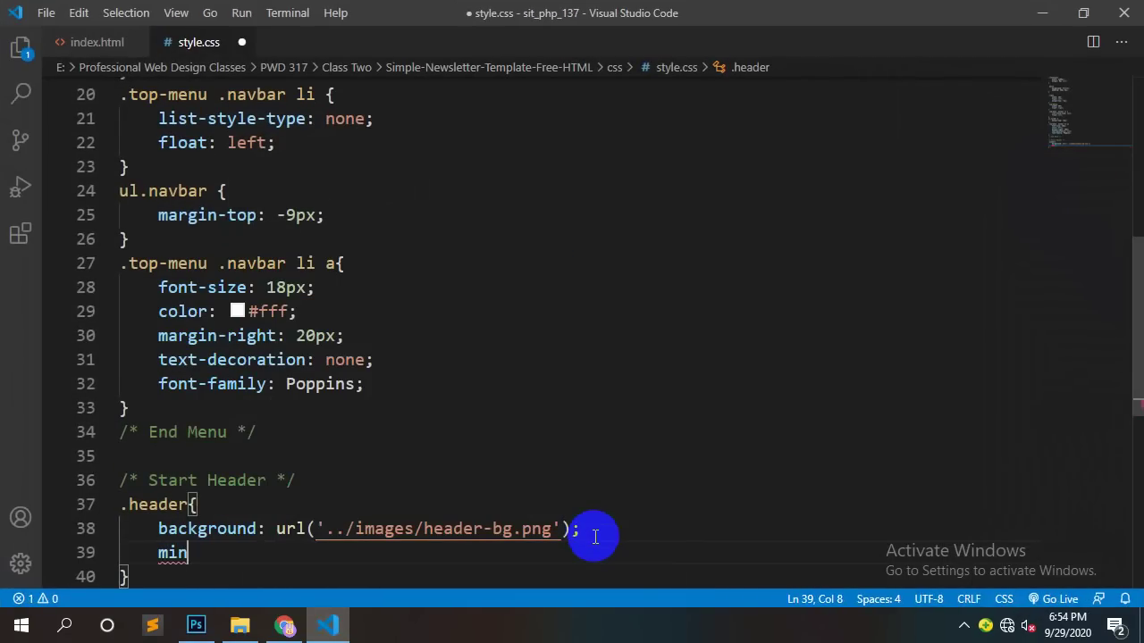
text(-he)
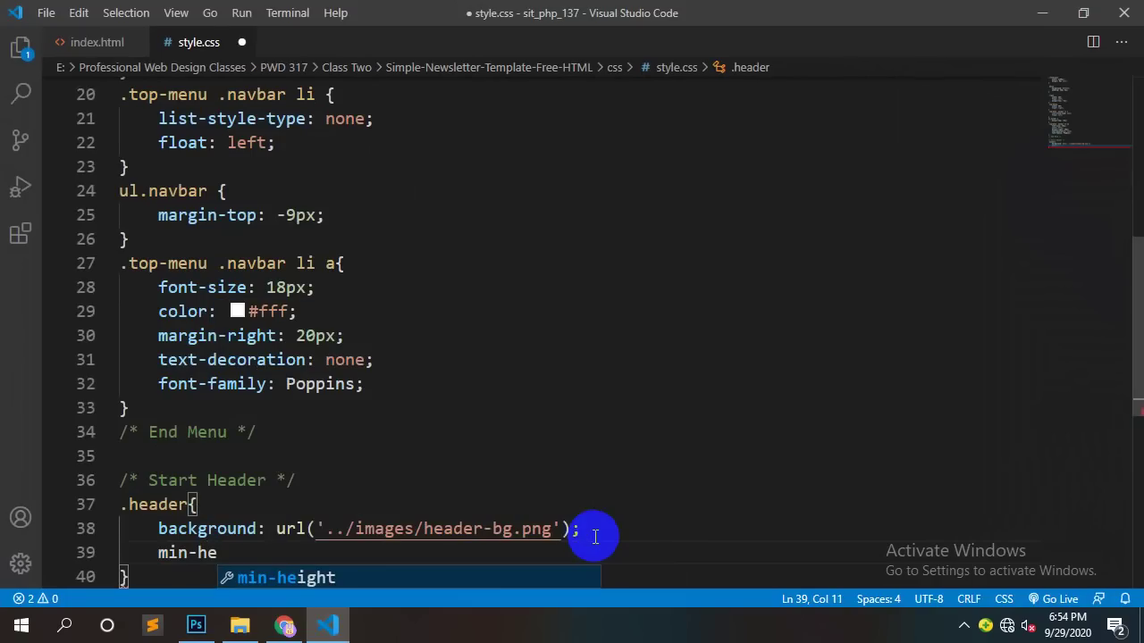
key(Return)
text(350px;)
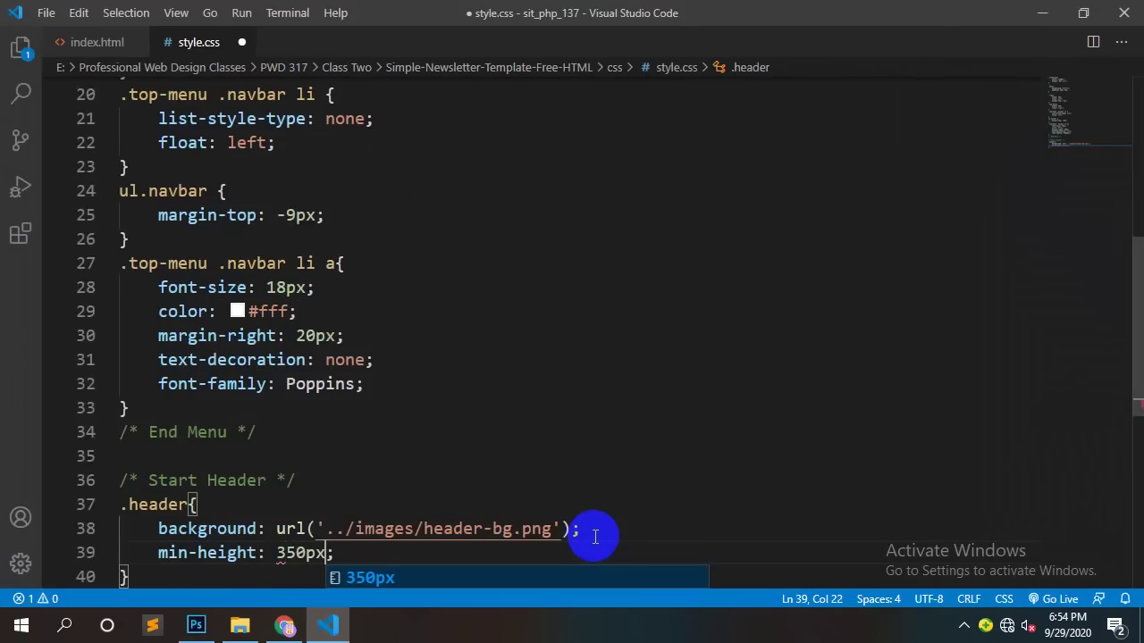
key(ctrl+s)
Step: Switch to Chrome and reload the newsletter page to check the header with its minimum height
click(284, 626)
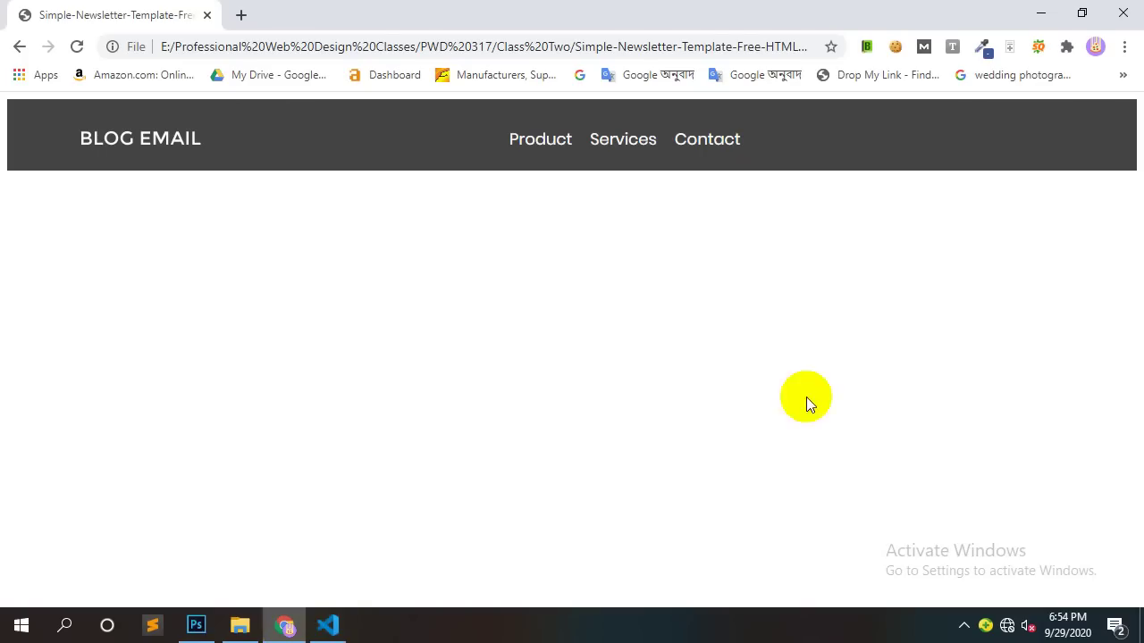
right_click(845, 221)
click(881, 269)
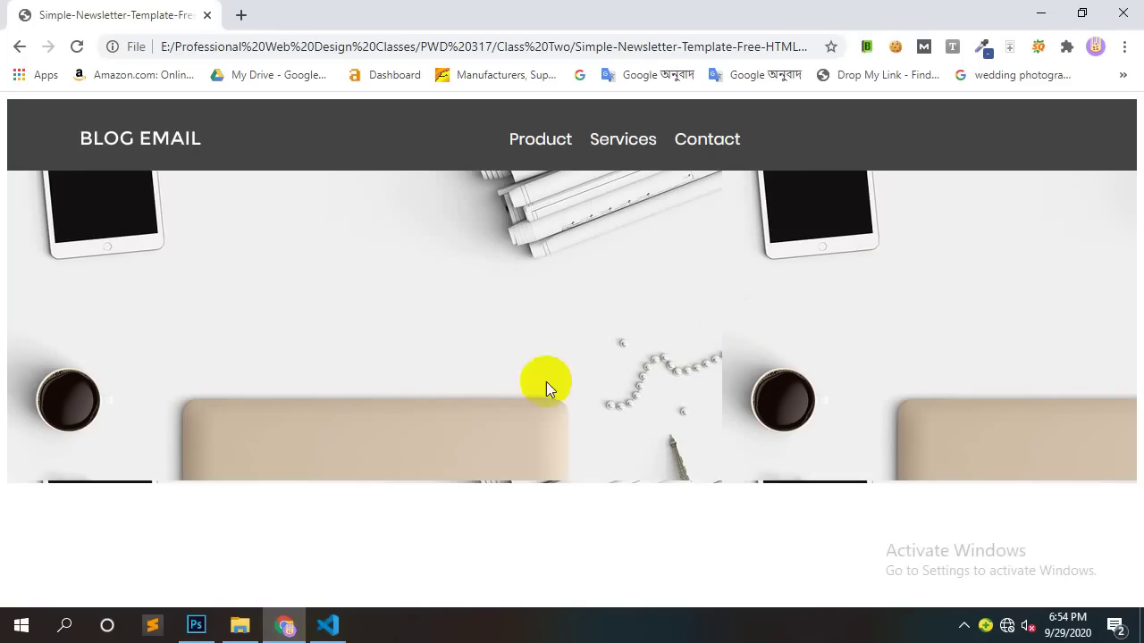
Step: Return to Photoshop, recheck the header-bg slice's dimensions against the .header rule, and close its Slice Options
click(328, 626)
click(523, 554)
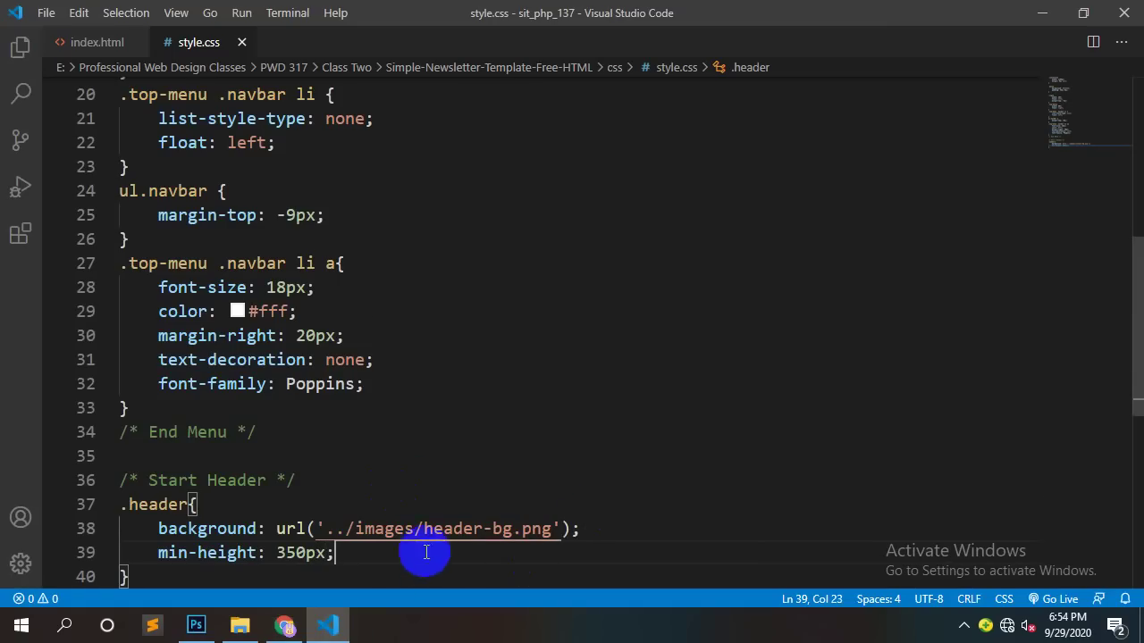
scroll(429, 473, down, 2)
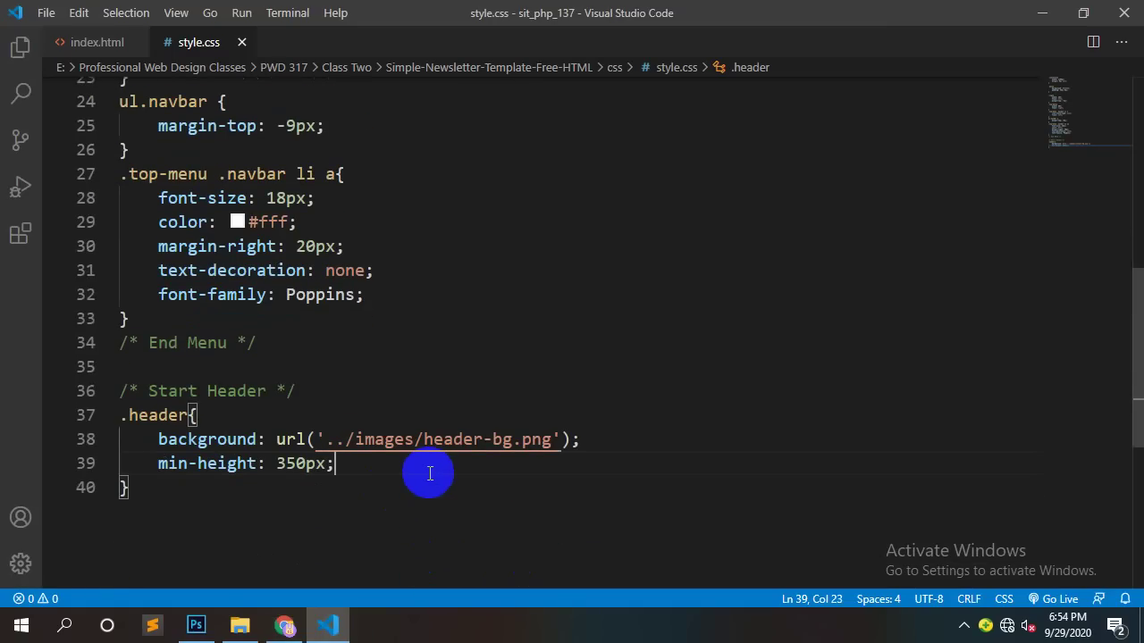
click(196, 626)
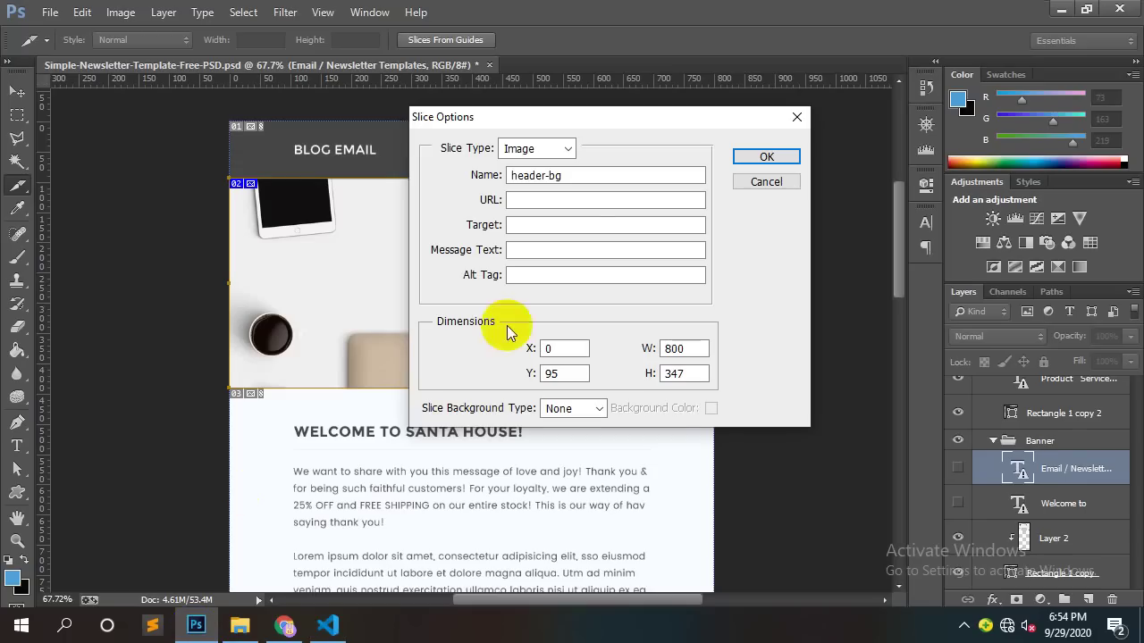
click(789, 123)
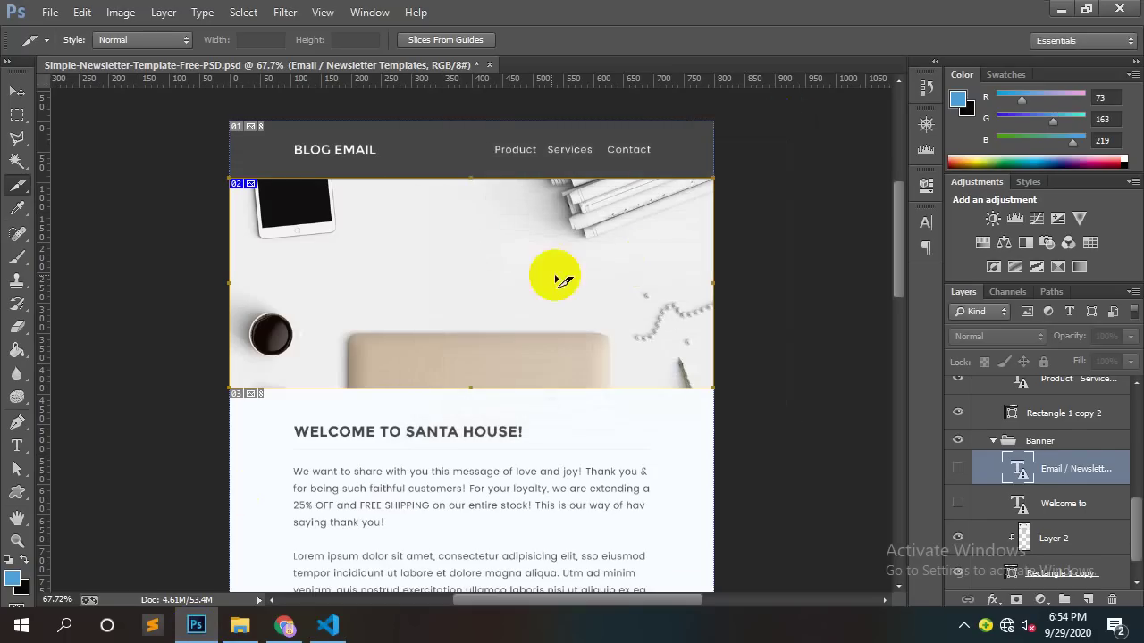
double_click(464, 273)
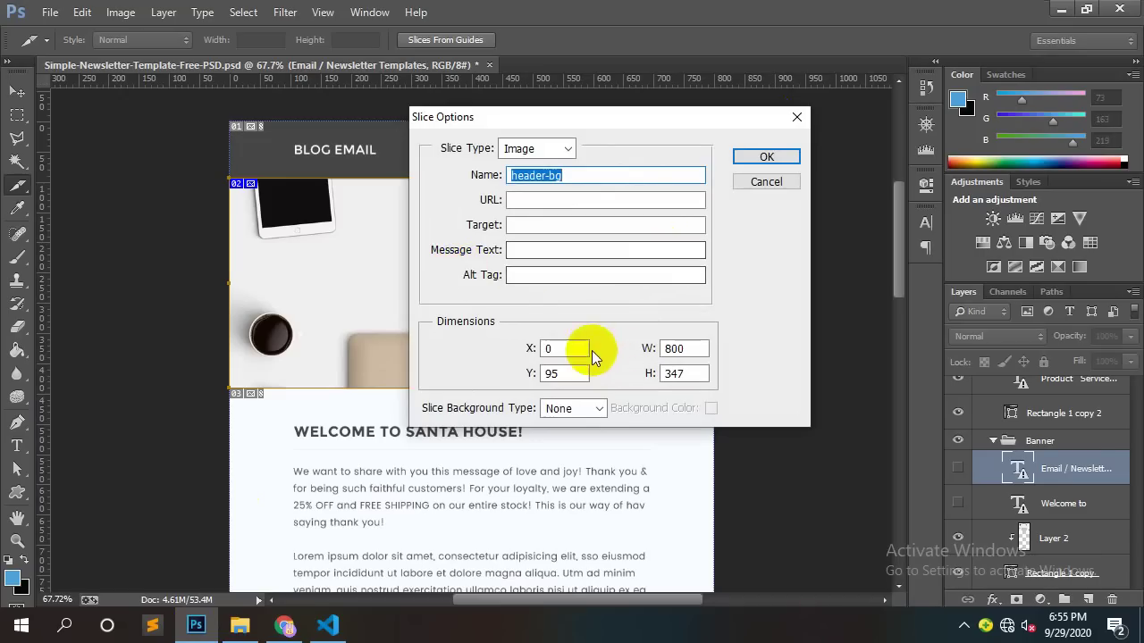
click(695, 349)
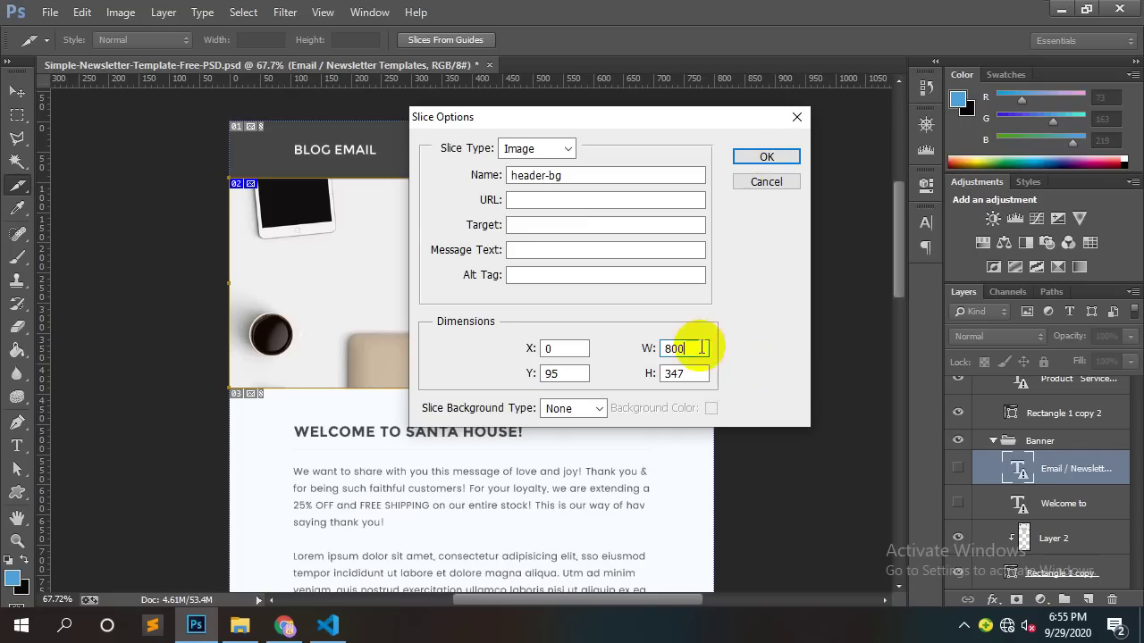
drag(701, 349, 646, 340)
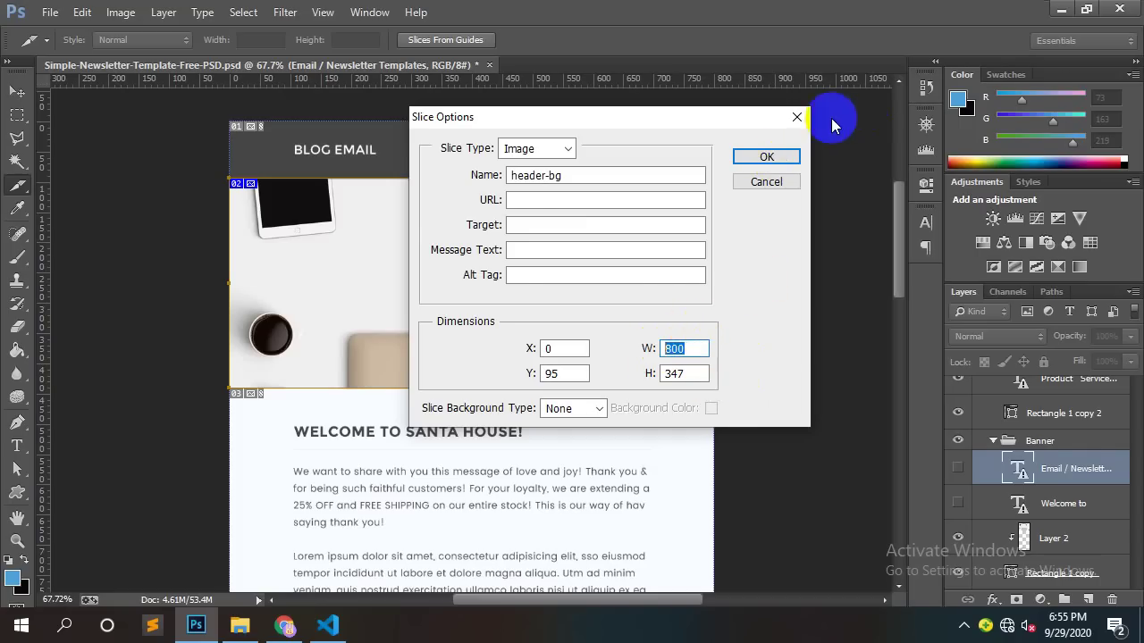
click(797, 117)
right_click(446, 290)
click(510, 317)
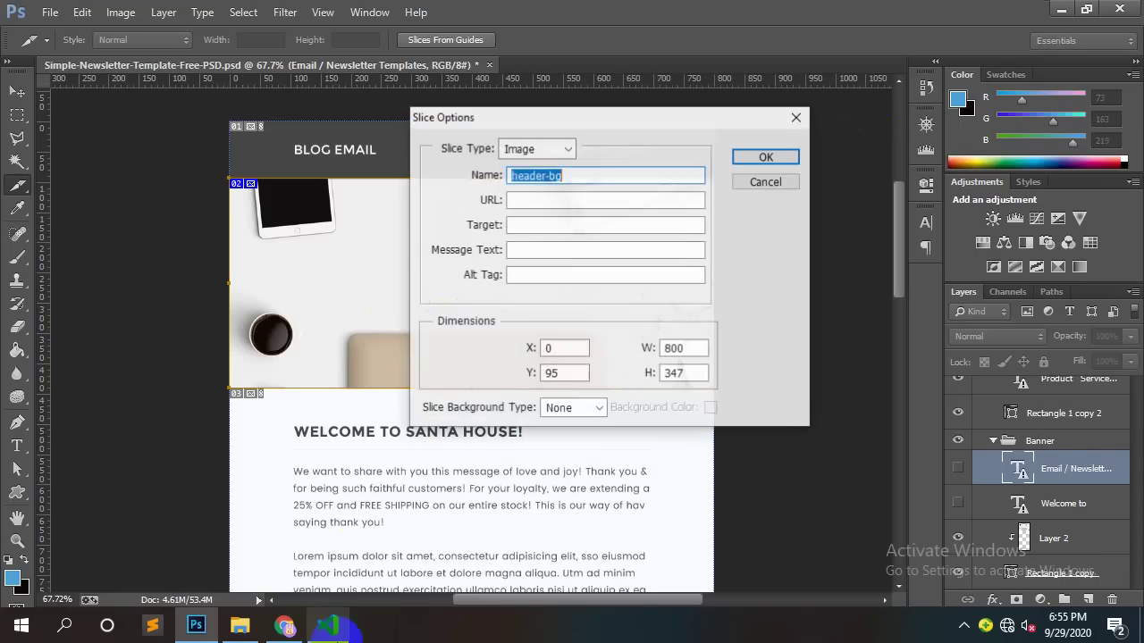
click(797, 117)
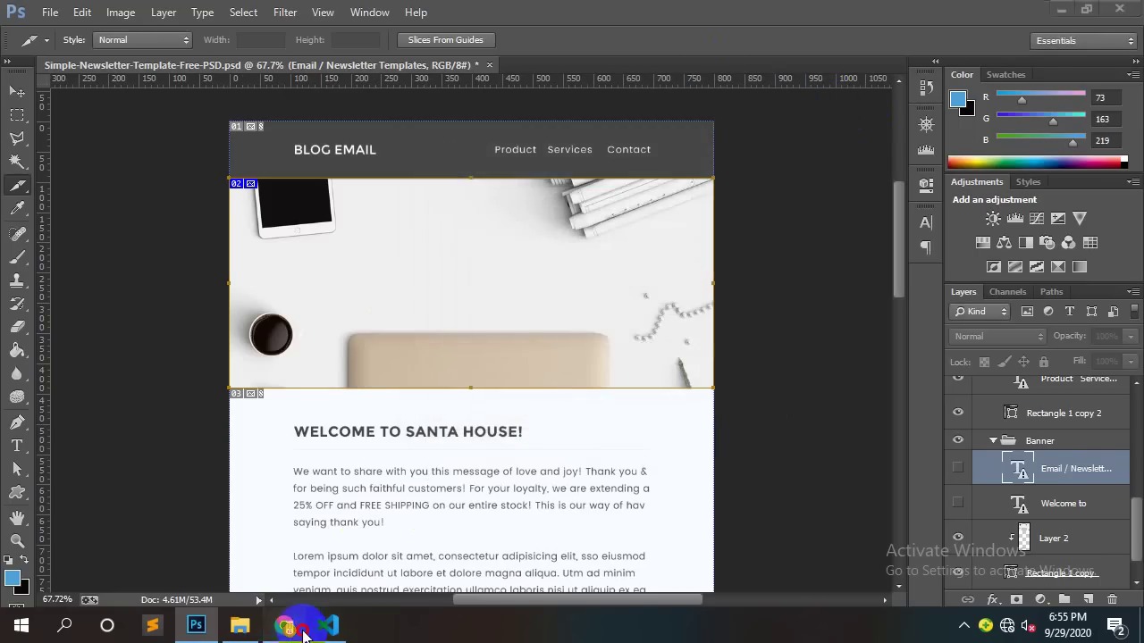
Step: Switch to Visual Studio Code and add background-repeat: no-repeat below the background declaration in the .header rule
click(328, 626)
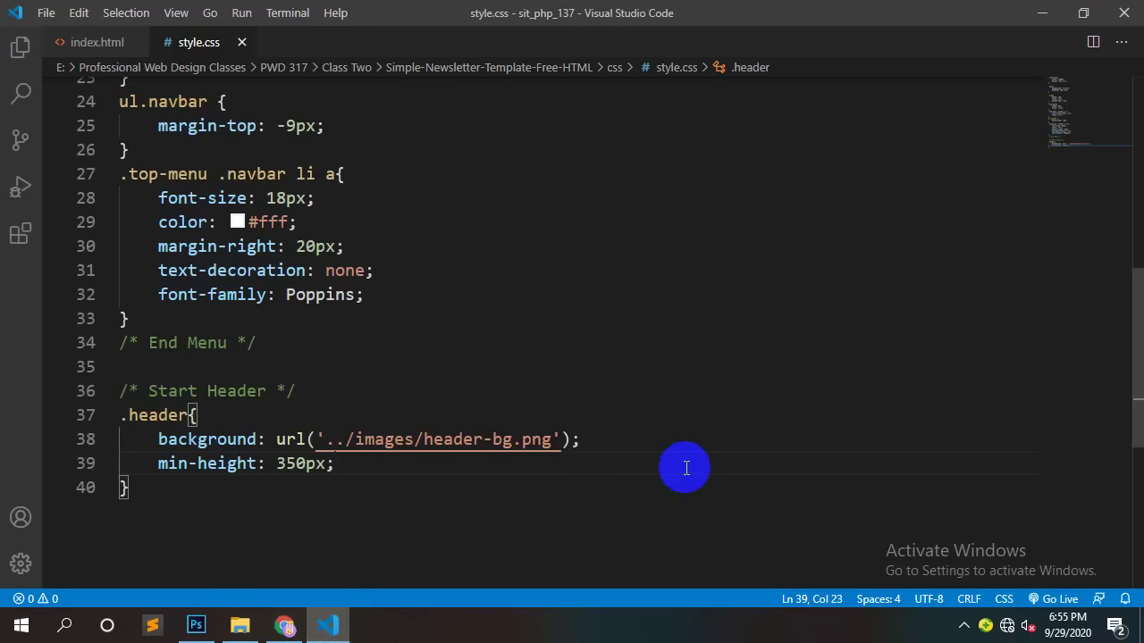
click(630, 447)
key(Return)
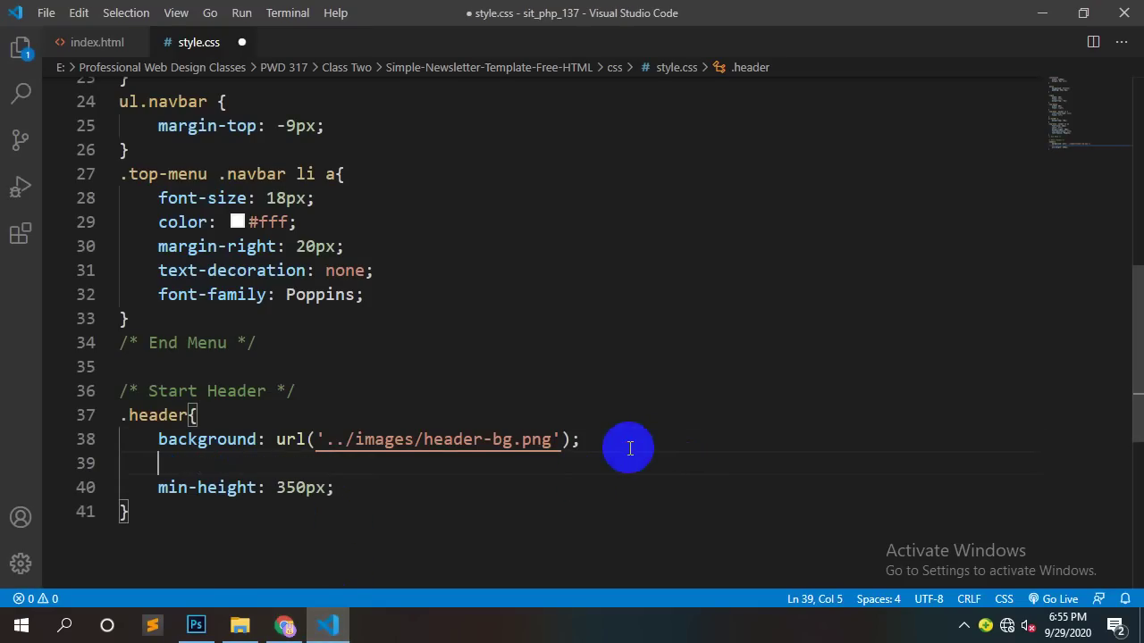
text(bacre)
key(Return)
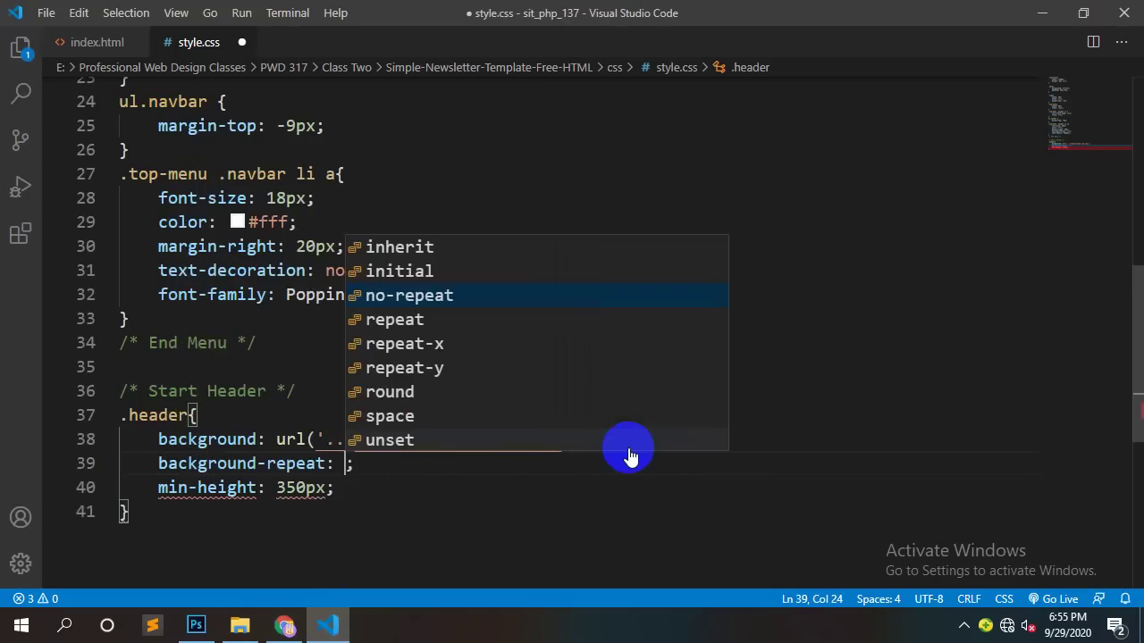
text(no)
key(Return)
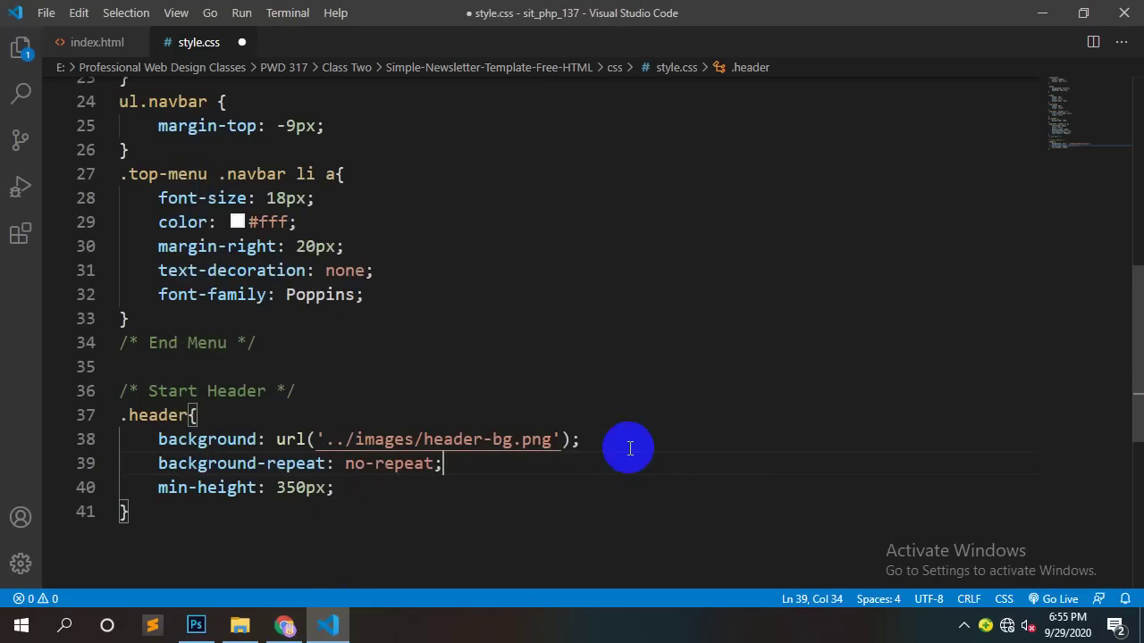
Step: Add background-size: cover below background-repeat in the .header rule and save style.css
key(Return)
text(backs)
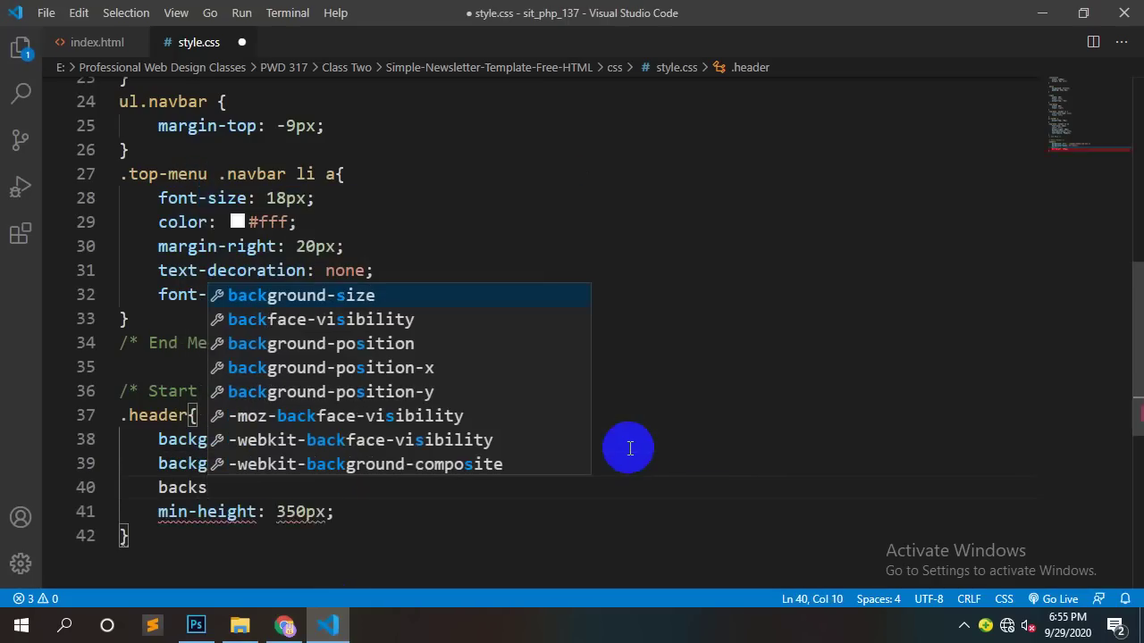
key(Return)
text(co;)
key(Return)
key(ctrl+s)
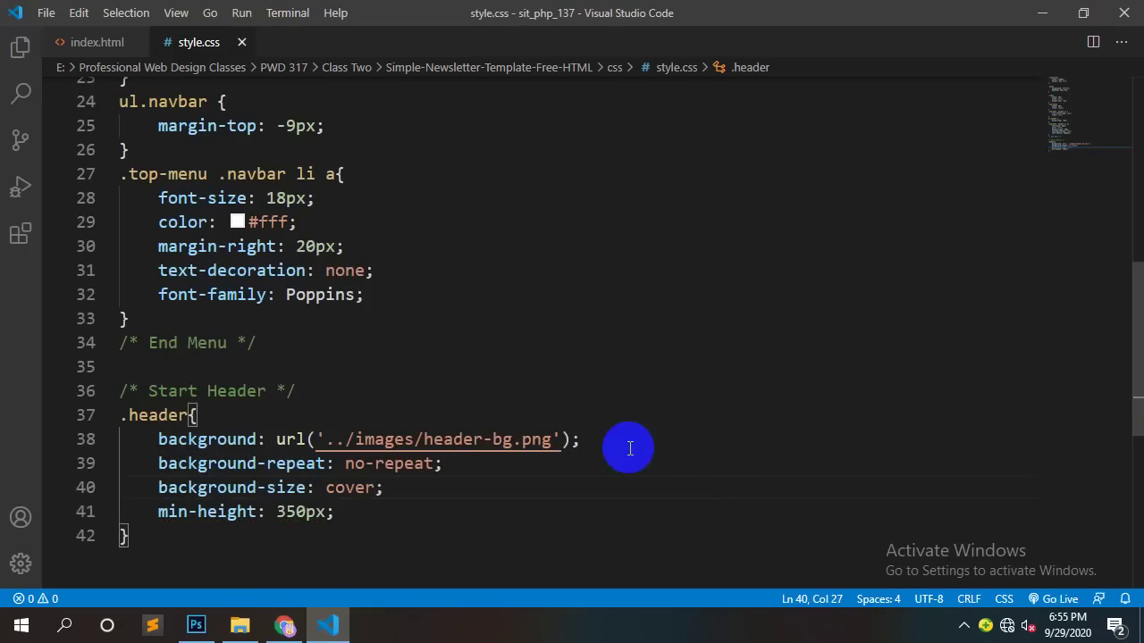
Step: Switch to Chrome and reload the page to check the header background with the cover size
click(285, 626)
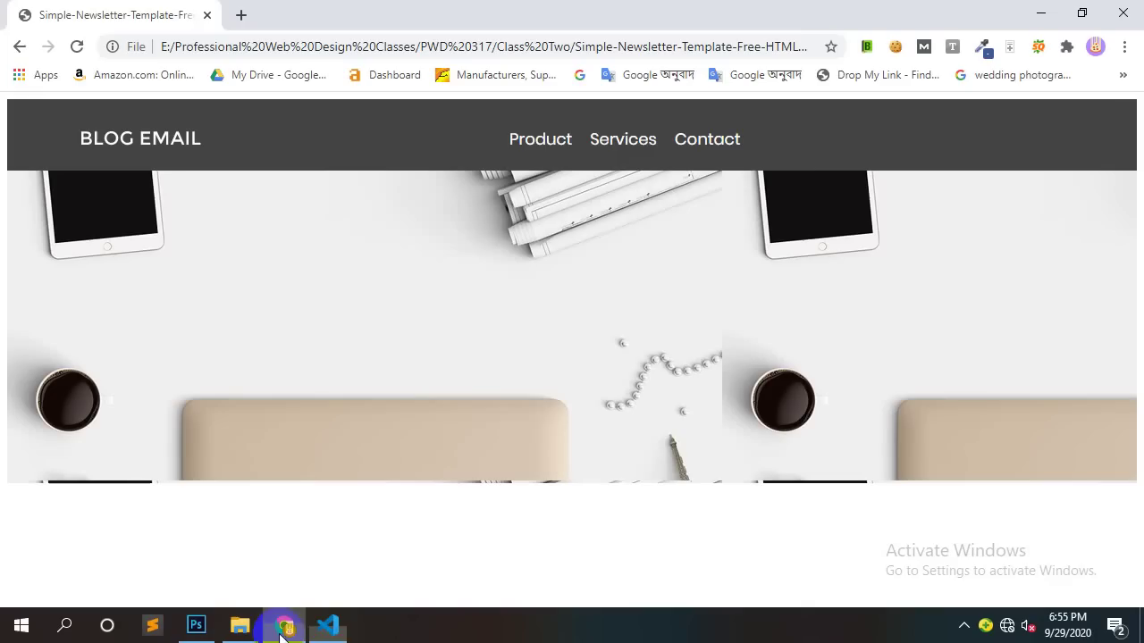
right_click(632, 228)
click(701, 278)
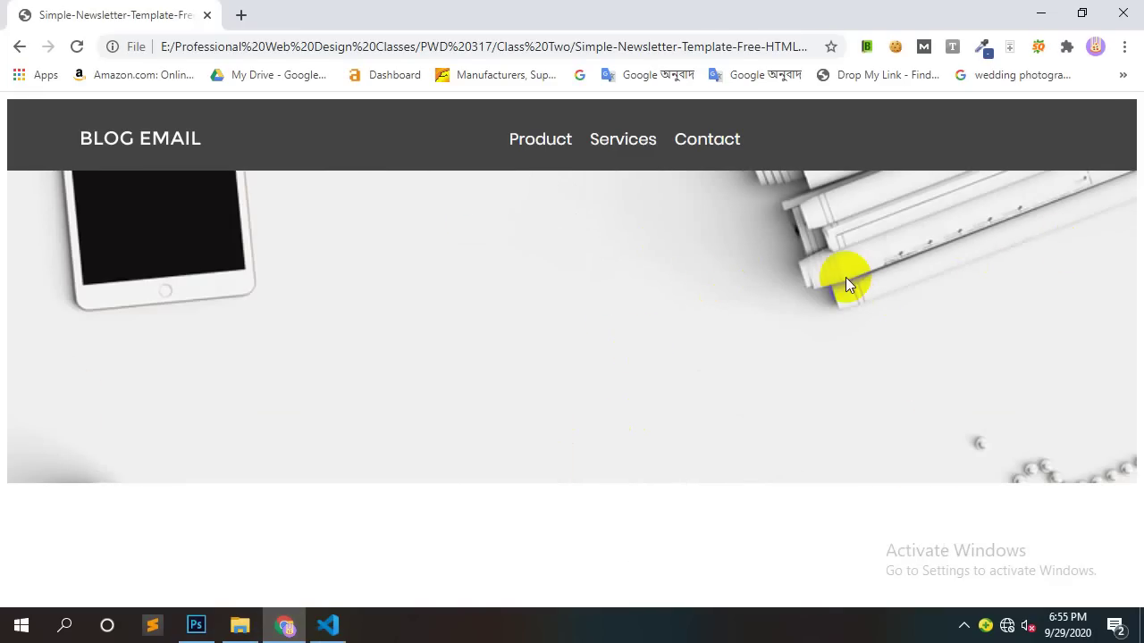
Step: Switch to Visual Studio Code, change the .header rule's background-size to contain and save the stylesheet
click(327, 626)
double_click(345, 485)
text(co)
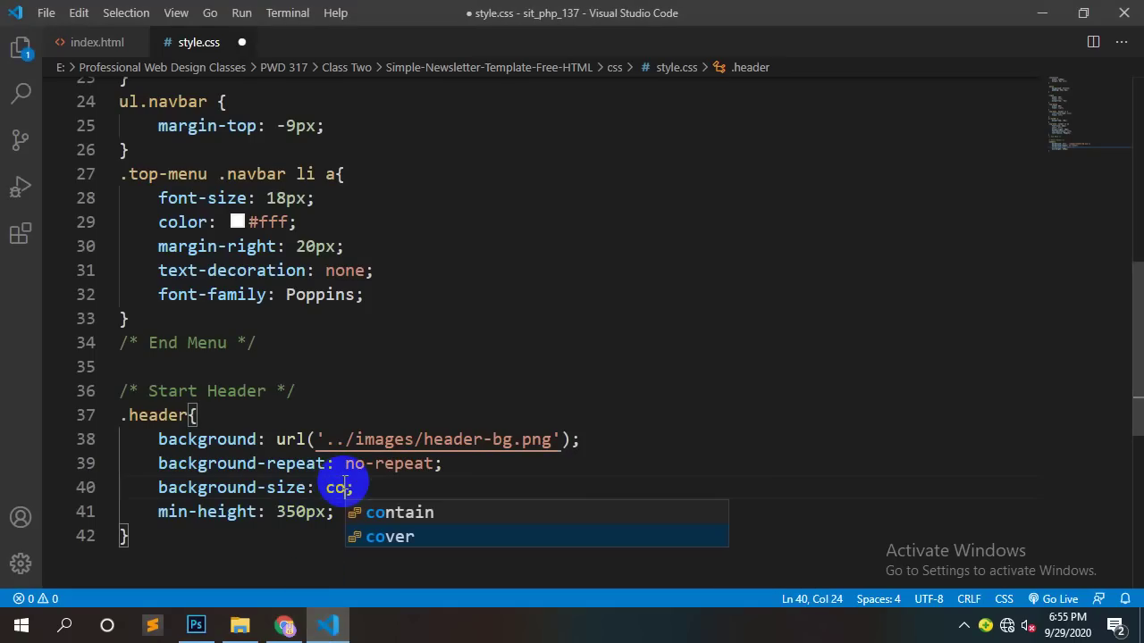
key(Up)
key(Return)
key(ctrl+s)
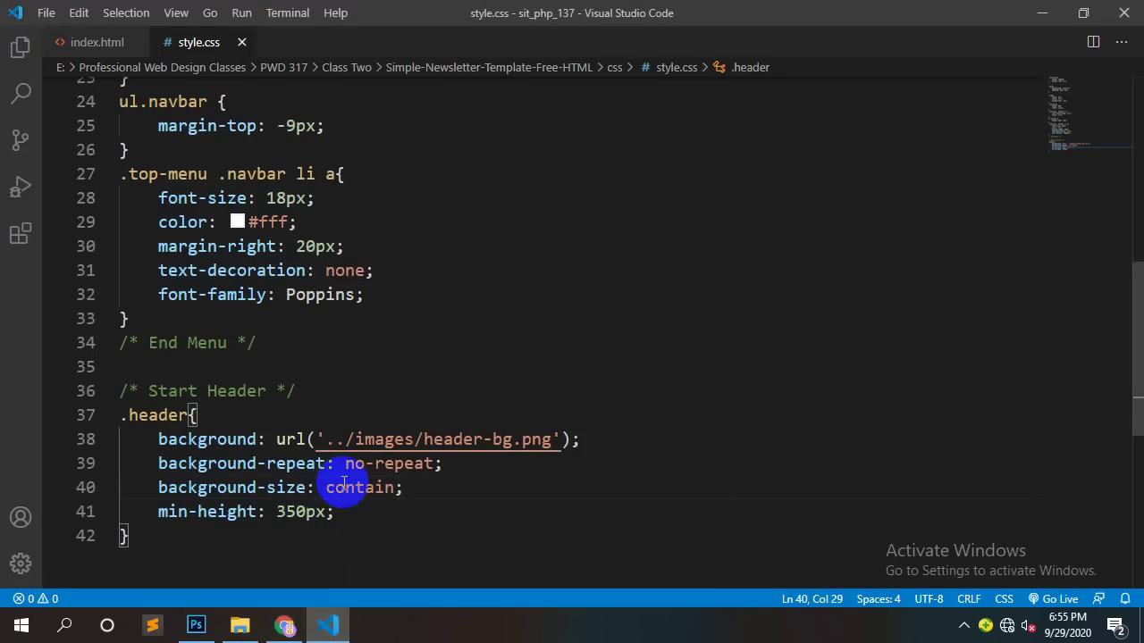
Step: Switch to Chrome and reload the page to check the header background with the contain size
click(286, 625)
right_click(834, 238)
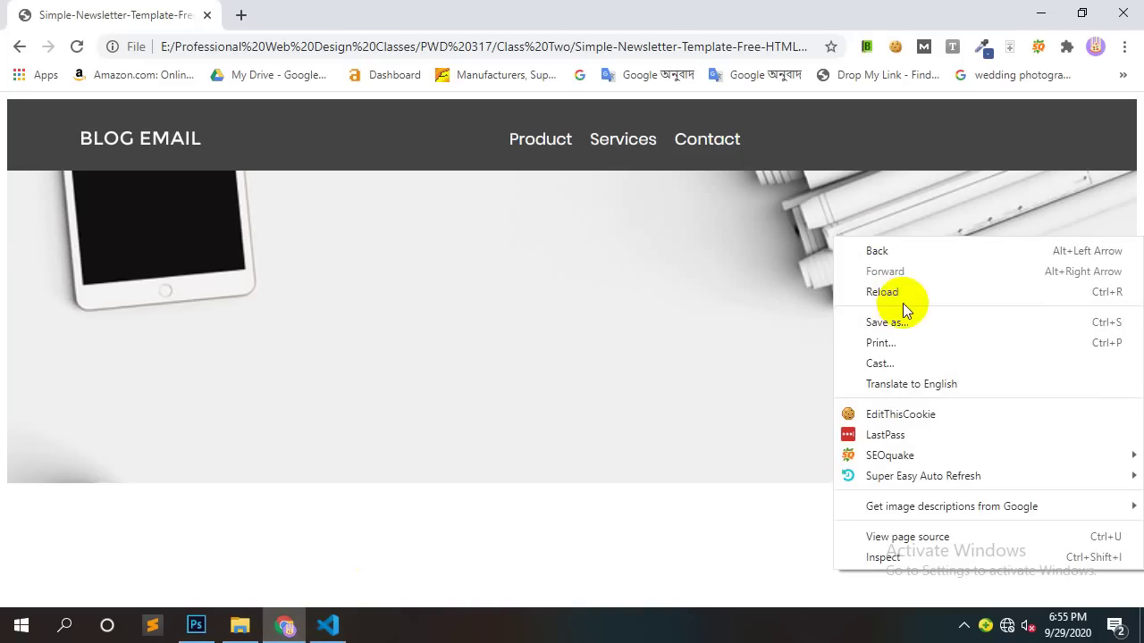
click(903, 294)
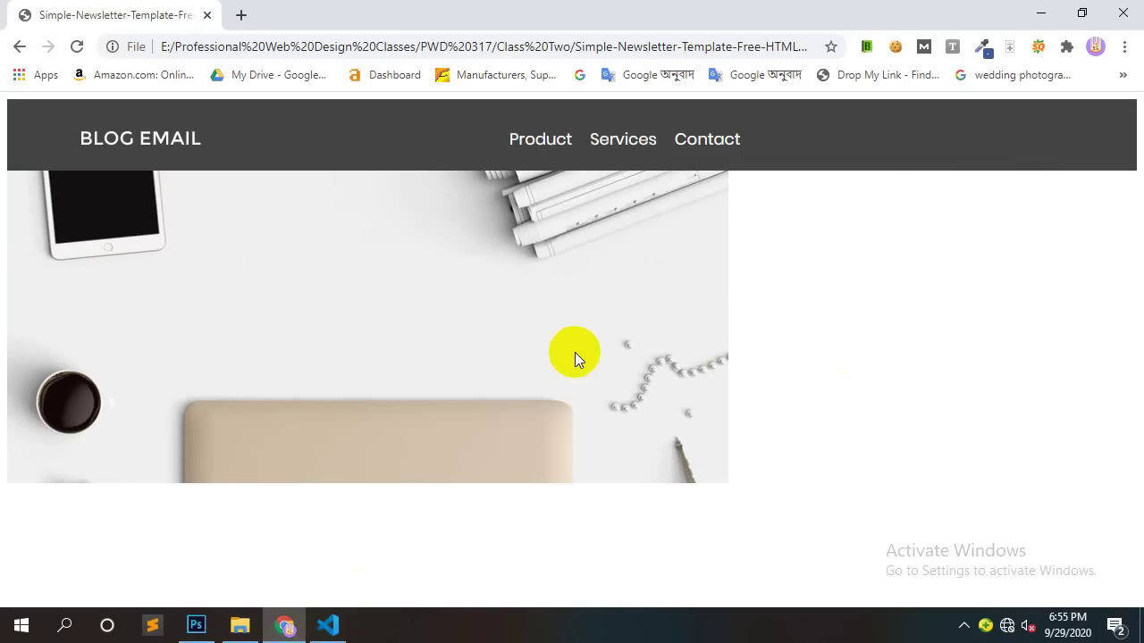
Step: Switch to Visual Studio Code and delete the background-size declaration from the .header rule
click(331, 625)
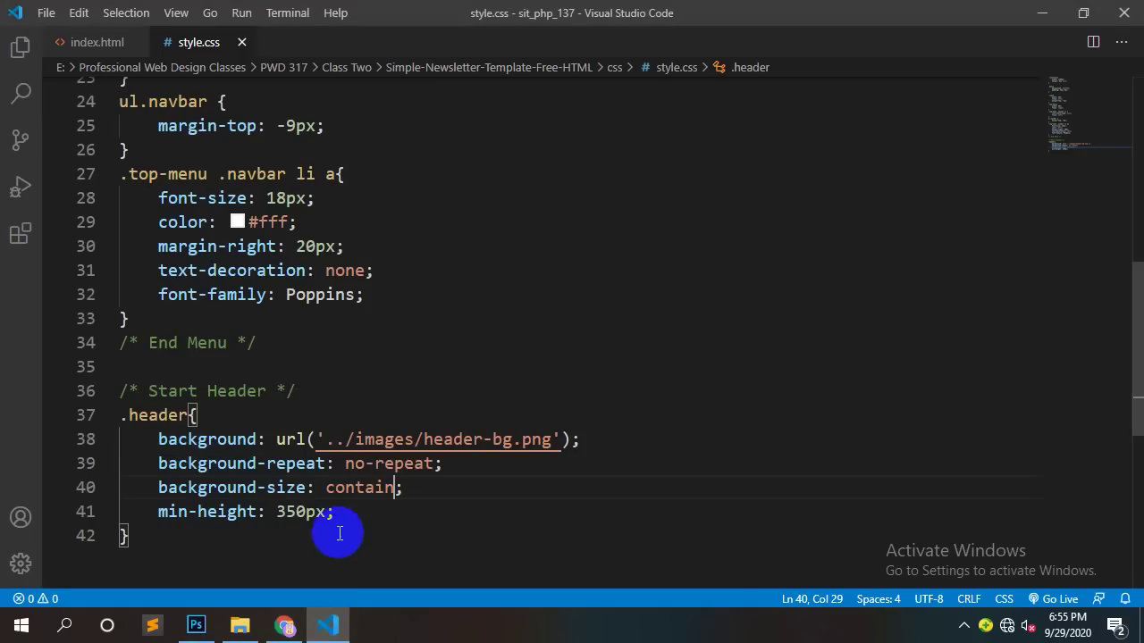
drag(419, 490, 148, 489)
key(BackSpace)
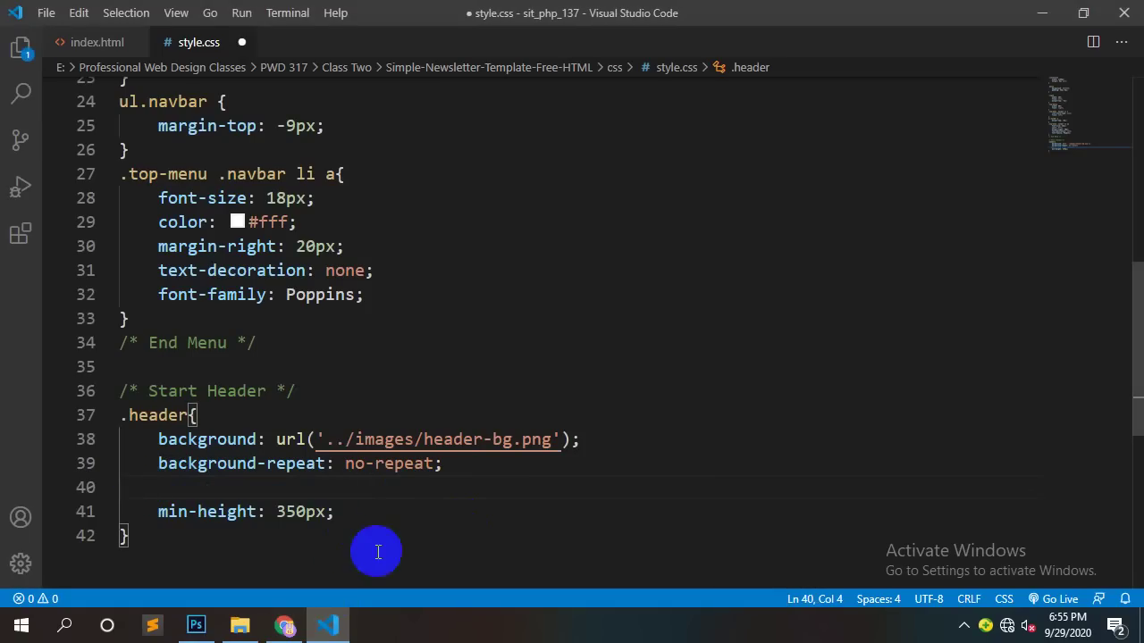
Step: Reload the page in Chrome to check the header without a background size, and return to style.css in Visual Studio Code
click(294, 623)
right_click(584, 167)
click(640, 220)
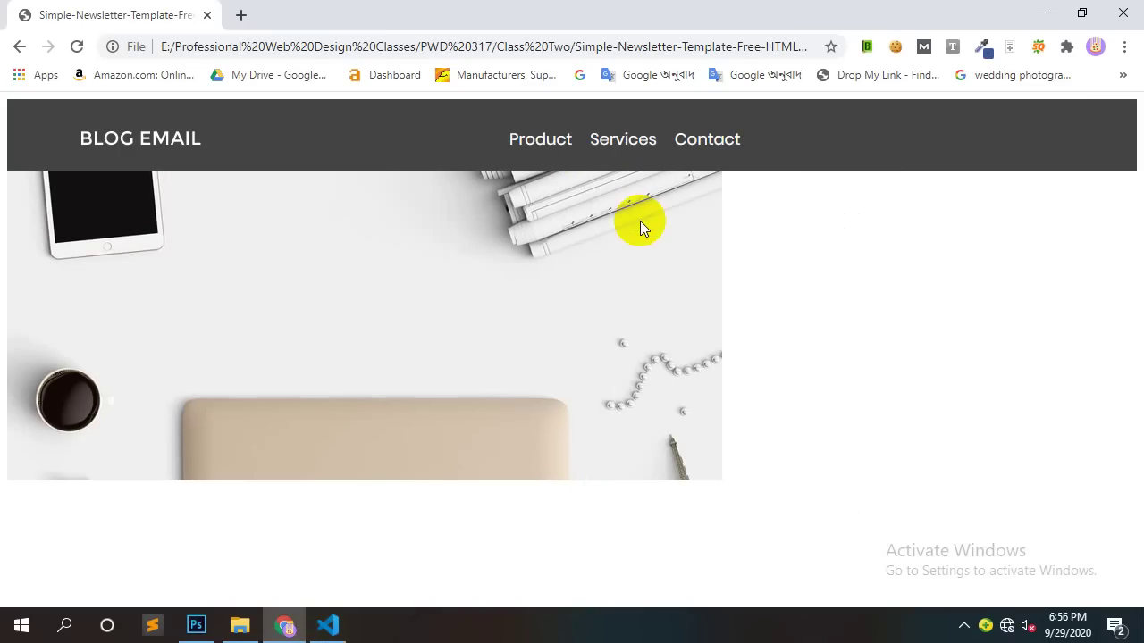
click(327, 624)
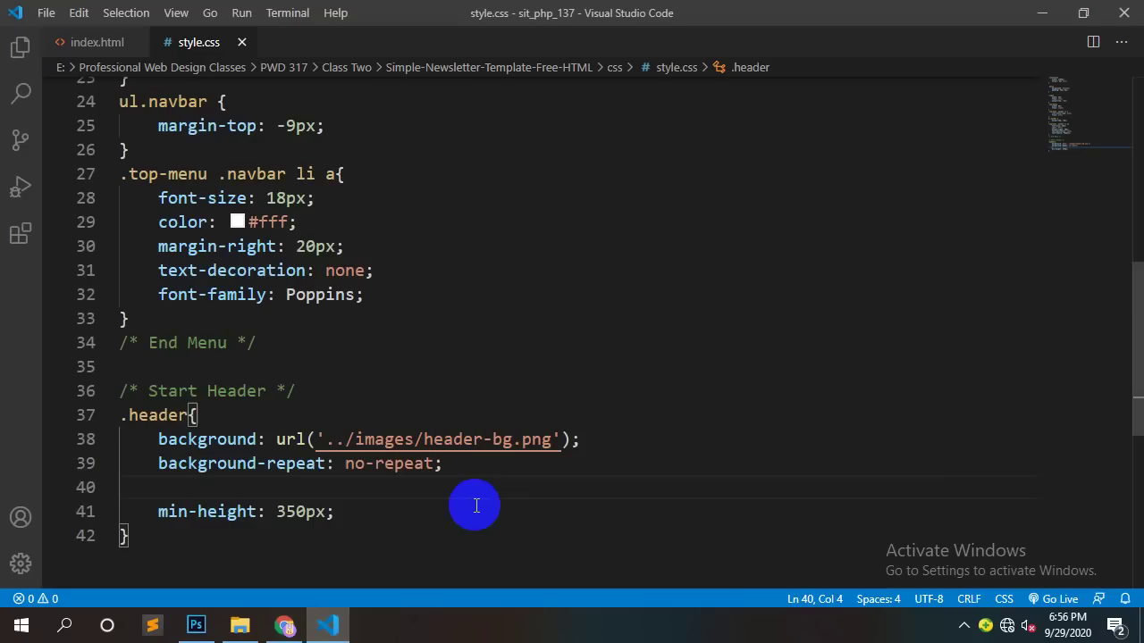
Step: Restore the background-size declaration in the .header rule, set its value to cover and save the stylesheet
key(ctrl+z)
double_click(362, 490)
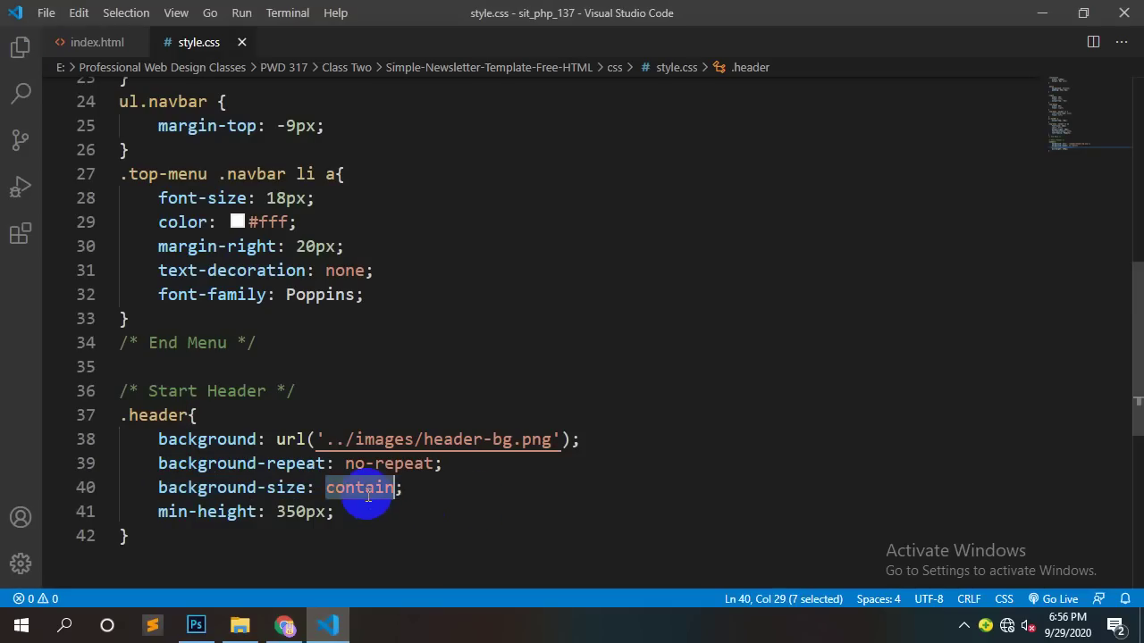
text(v)
key(BackSpace)
text(coi)
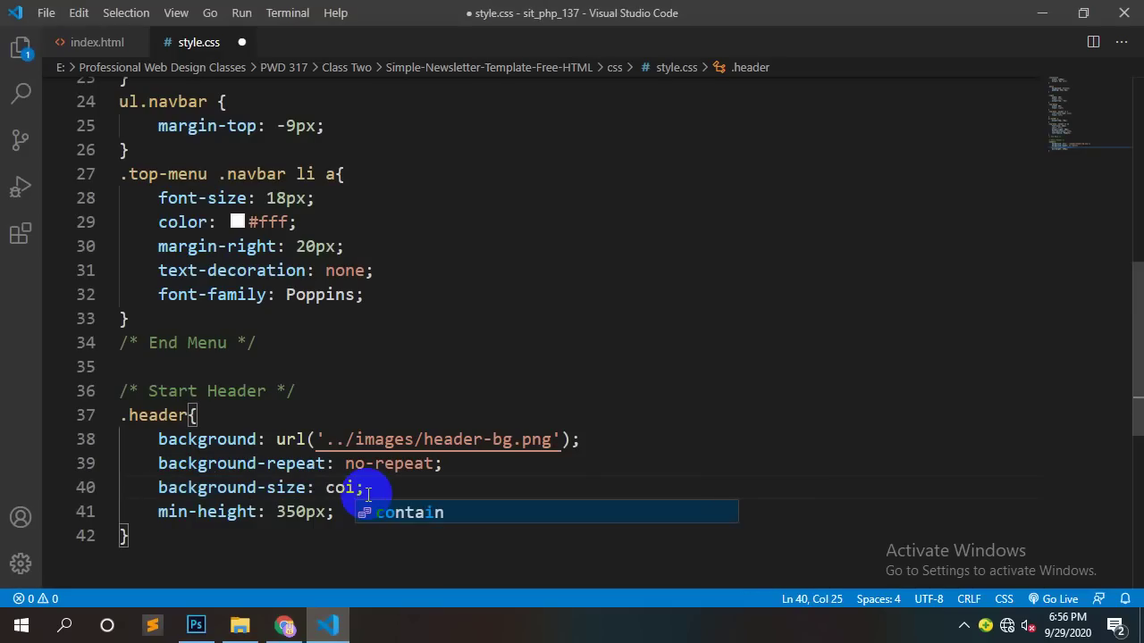
key(BackSpace)
key(Return)
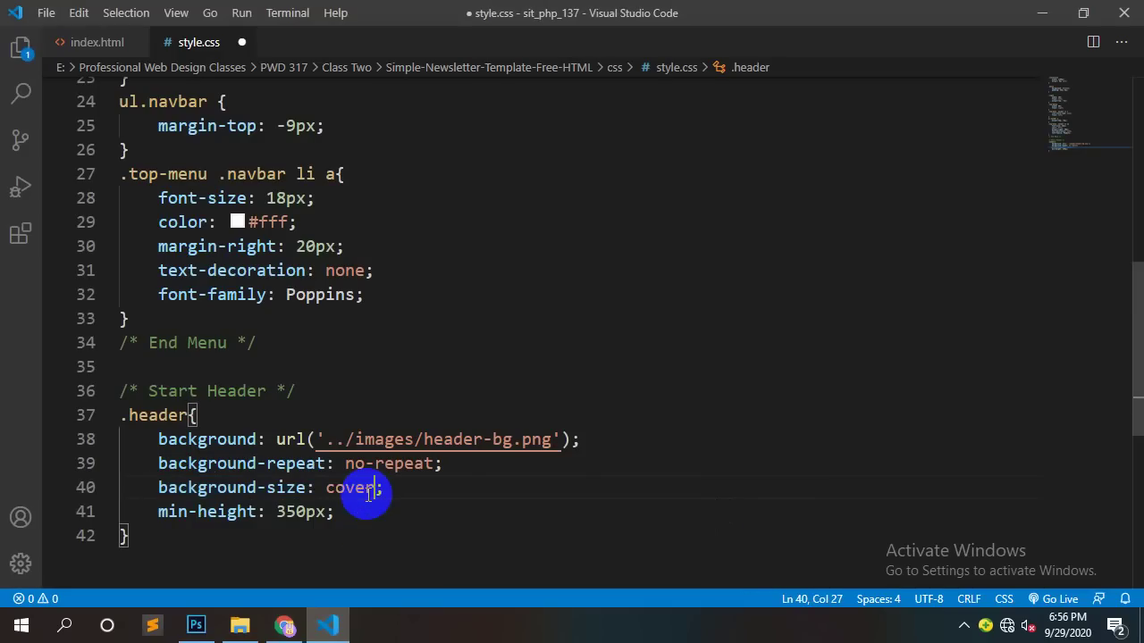
key(ctrl+s)
Step: Switch to Chrome and reload the page to check the header background with the cover size
key(alt+Tab)
right_click(574, 254)
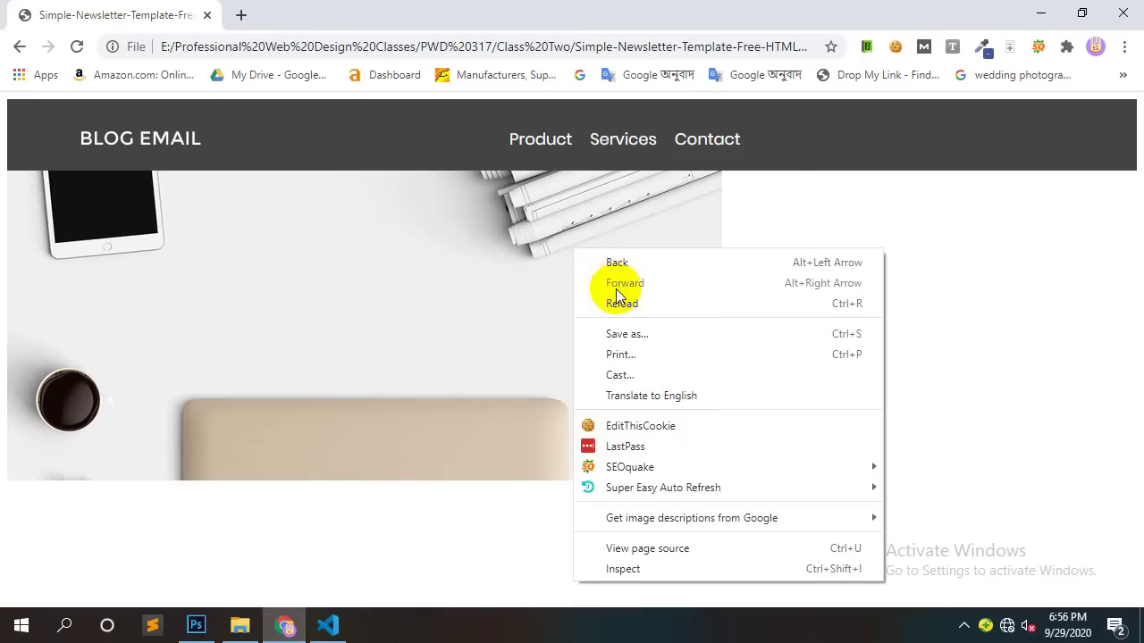
click(616, 302)
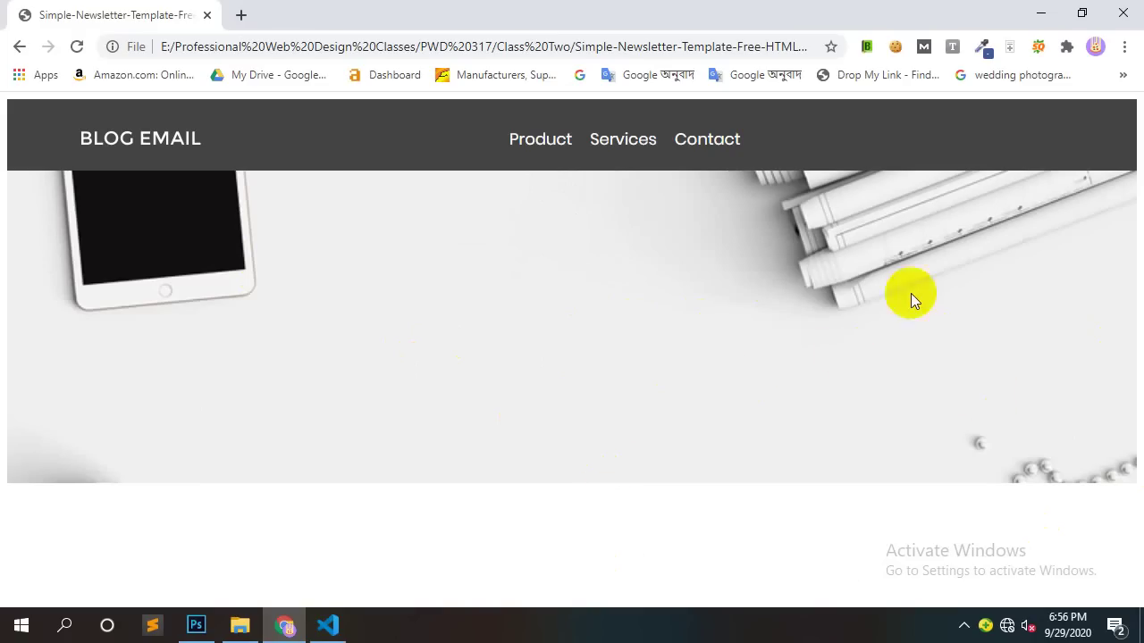
Step: Inspect the header element's min-height in the developer tools and close them
right_click(863, 270)
click(871, 546)
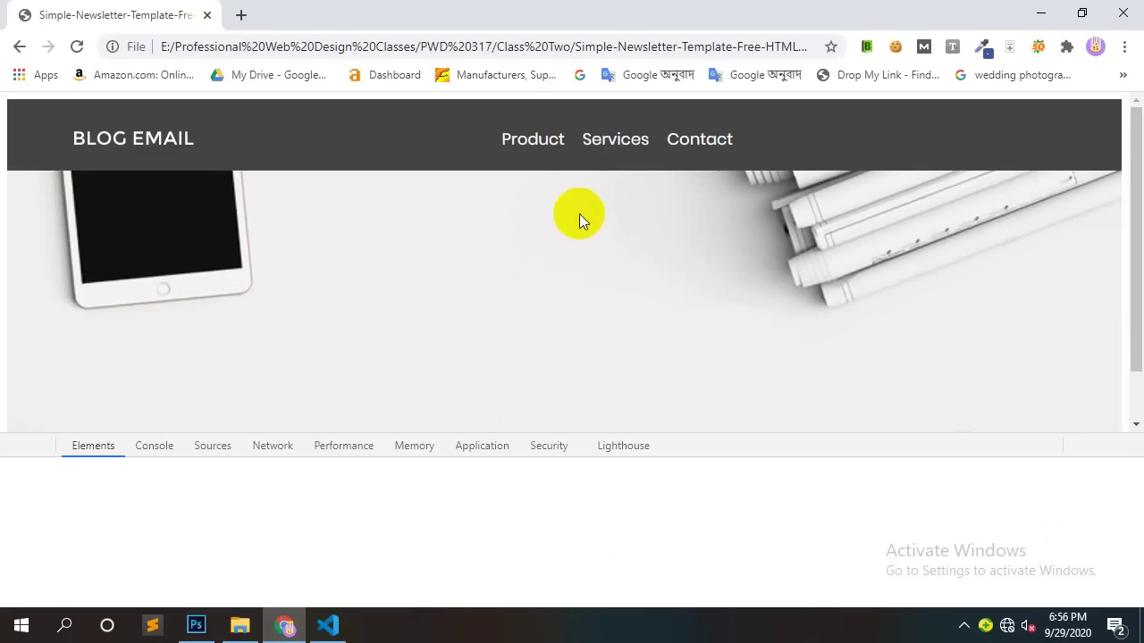
scroll(572, 219, down, 1)
click(15, 444)
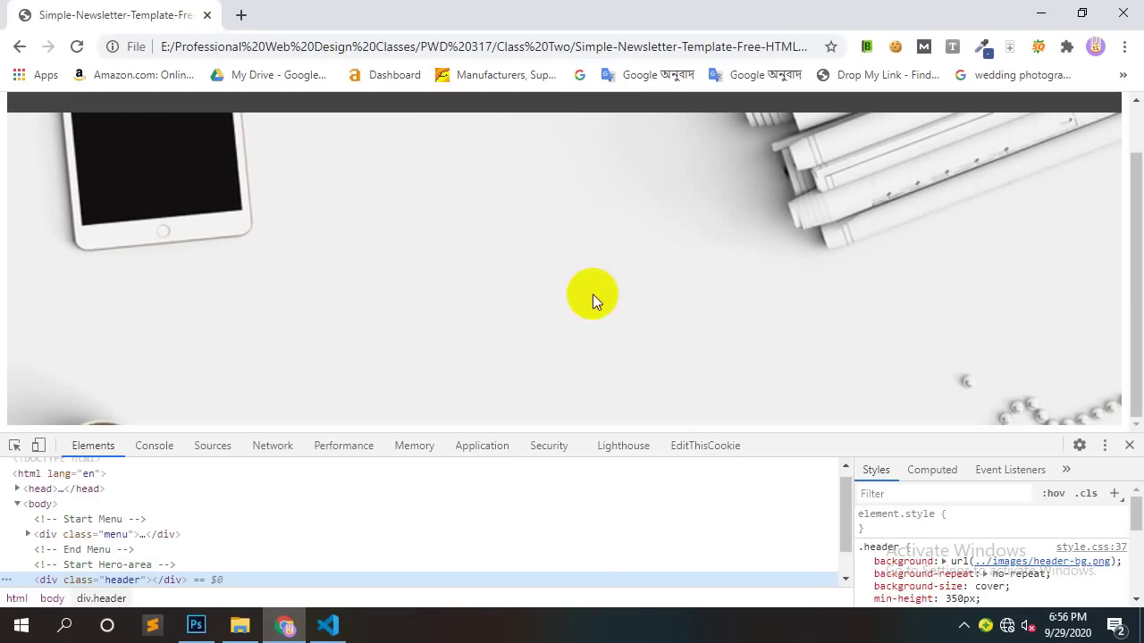
click(593, 294)
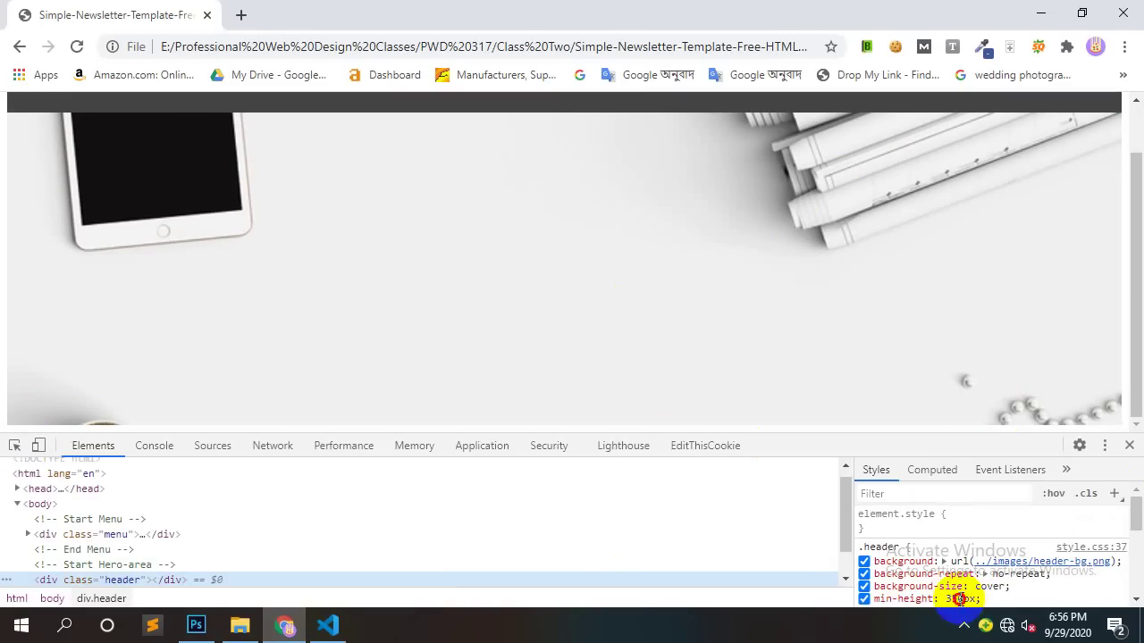
click(1129, 445)
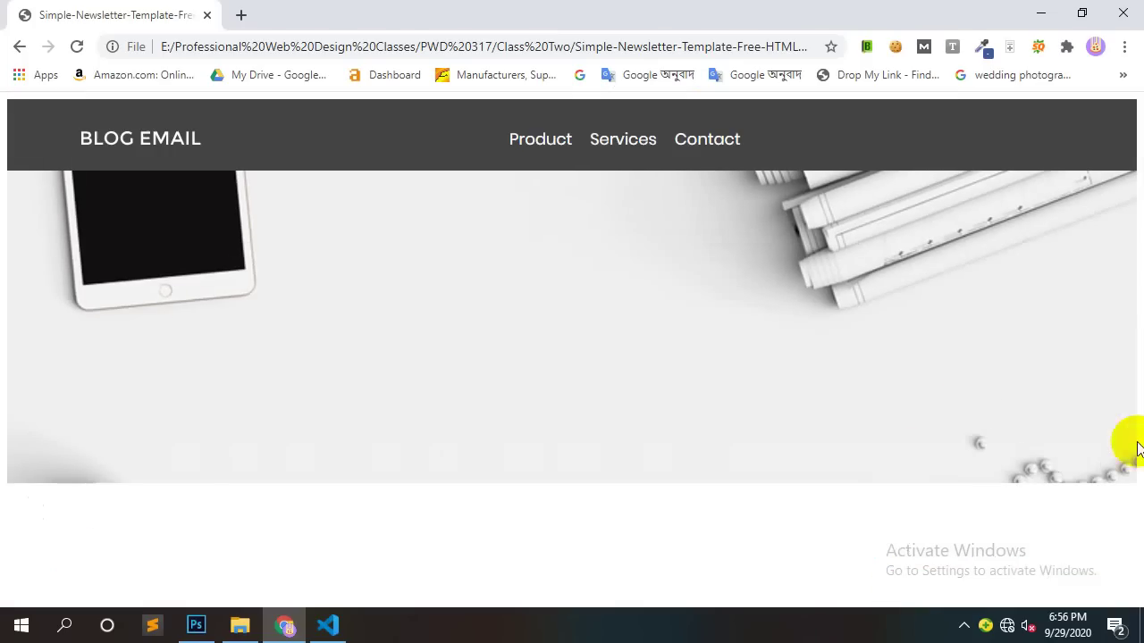
Step: Switch to Visual Studio Code, set the .header rule's min-height to 600px and save the stylesheet
click(327, 626)
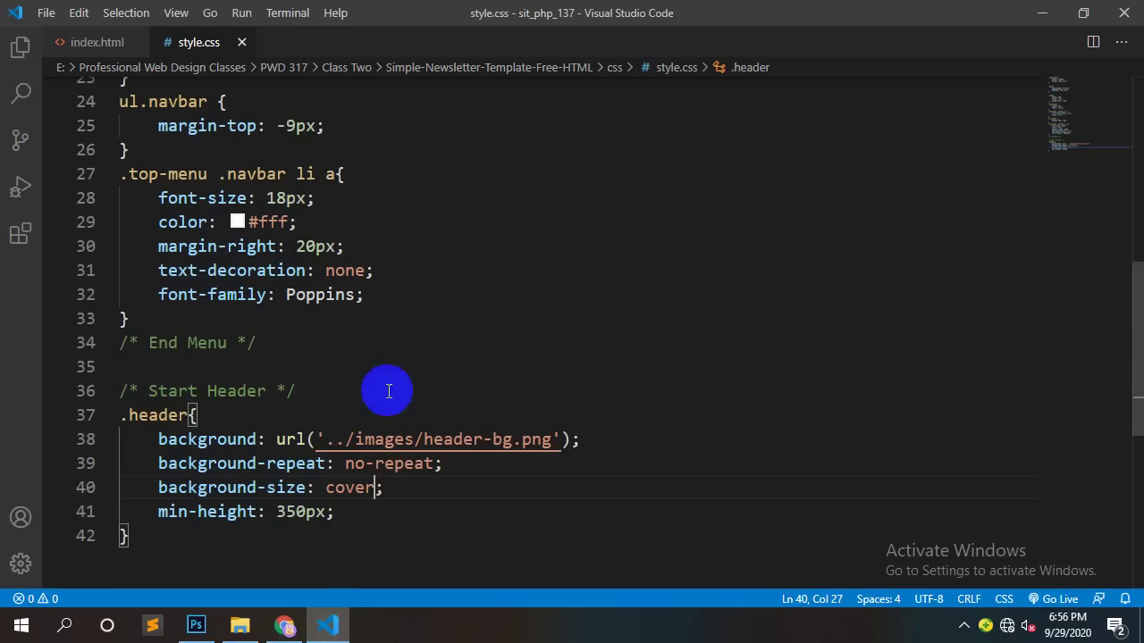
click(304, 512)
key(Left)
key(BackSpace)
key(BackSpace)
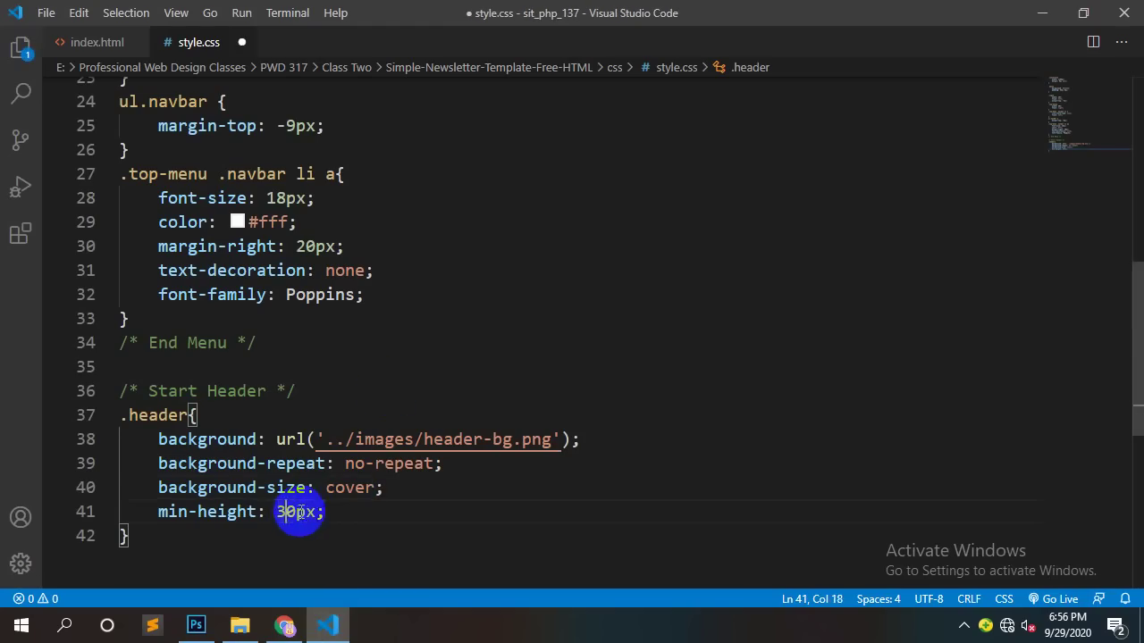
text(60)
key(ctrl+s)
Step: Switch to Chrome, reload the page and look over the full height of the header background
click(283, 626)
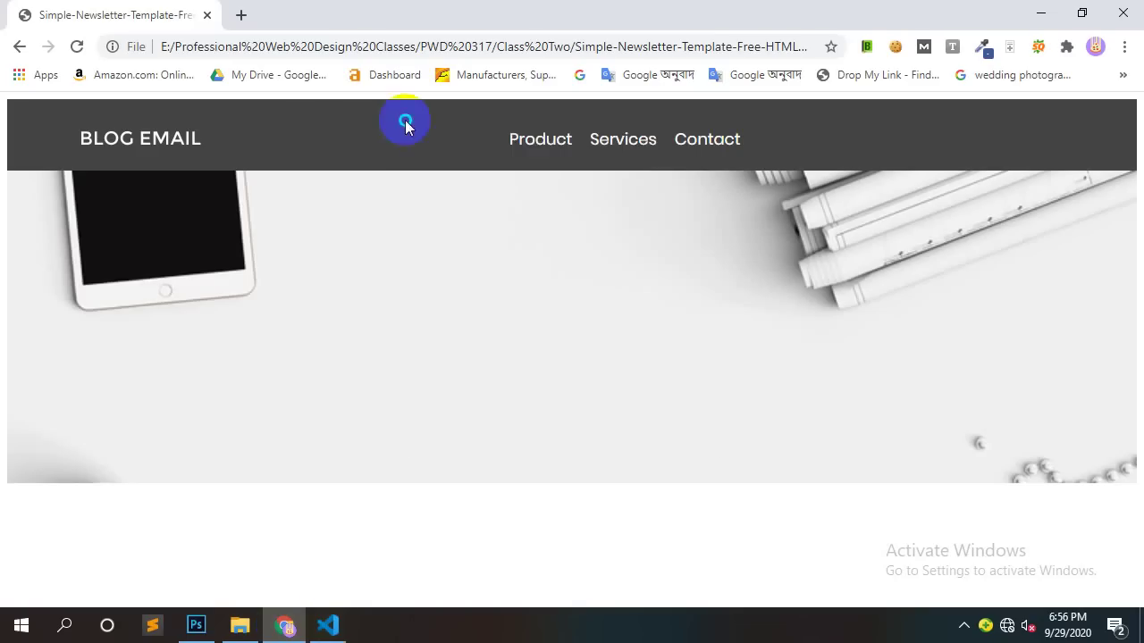
right_click(405, 122)
click(444, 167)
scroll(445, 167, down, 2)
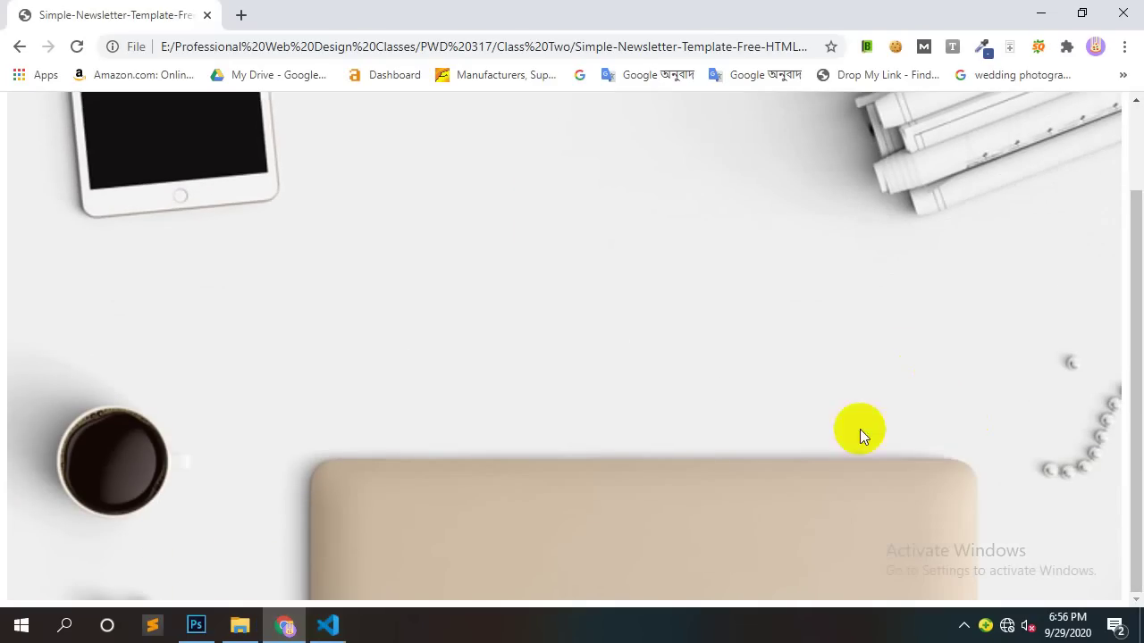
scroll(836, 576, up, 2)
scroll(853, 568, down, 2)
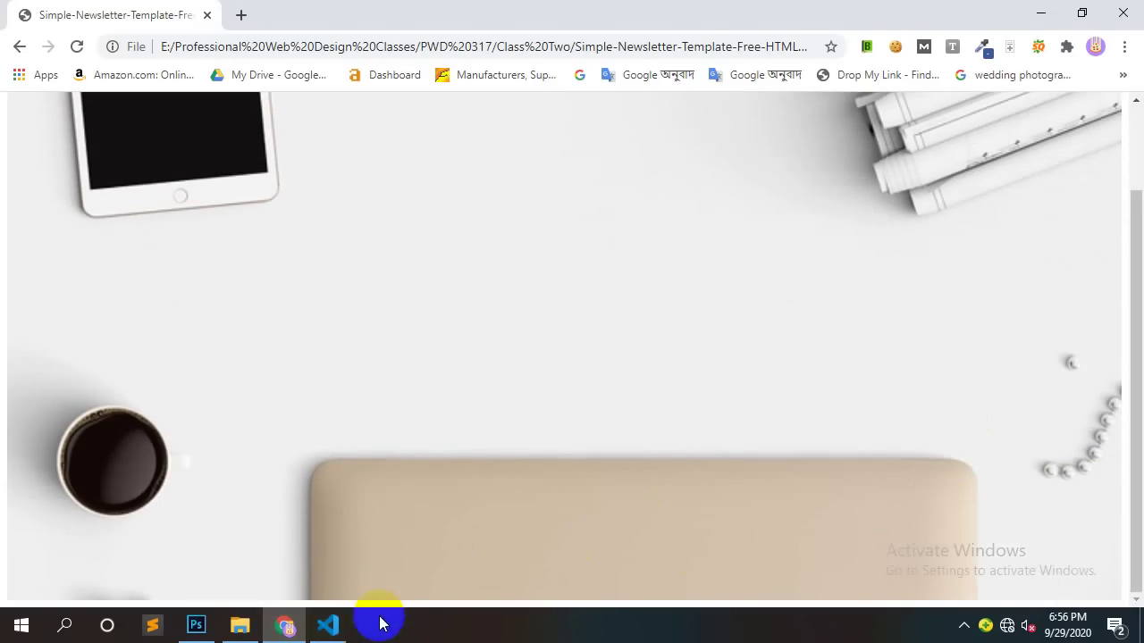
Step: Switch to Photoshop and delete the slice covering the banner image
click(197, 628)
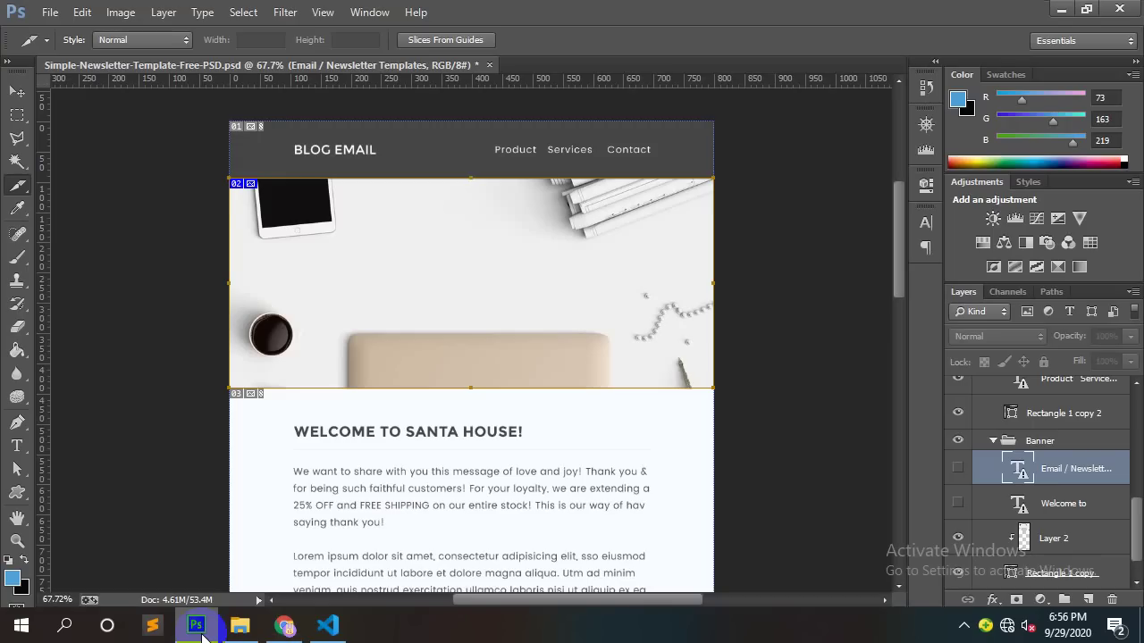
right_click(491, 257)
click(537, 268)
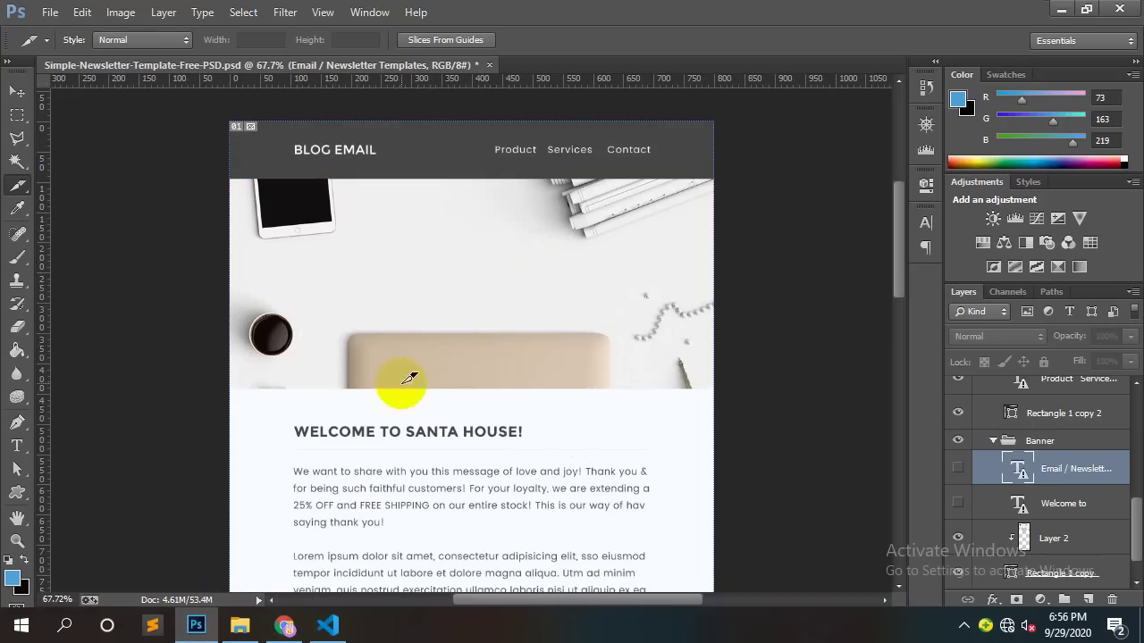
Step: Shift the banner image with the Move tool and undo the shift
click(16, 91)
drag(587, 288, 563, 283)
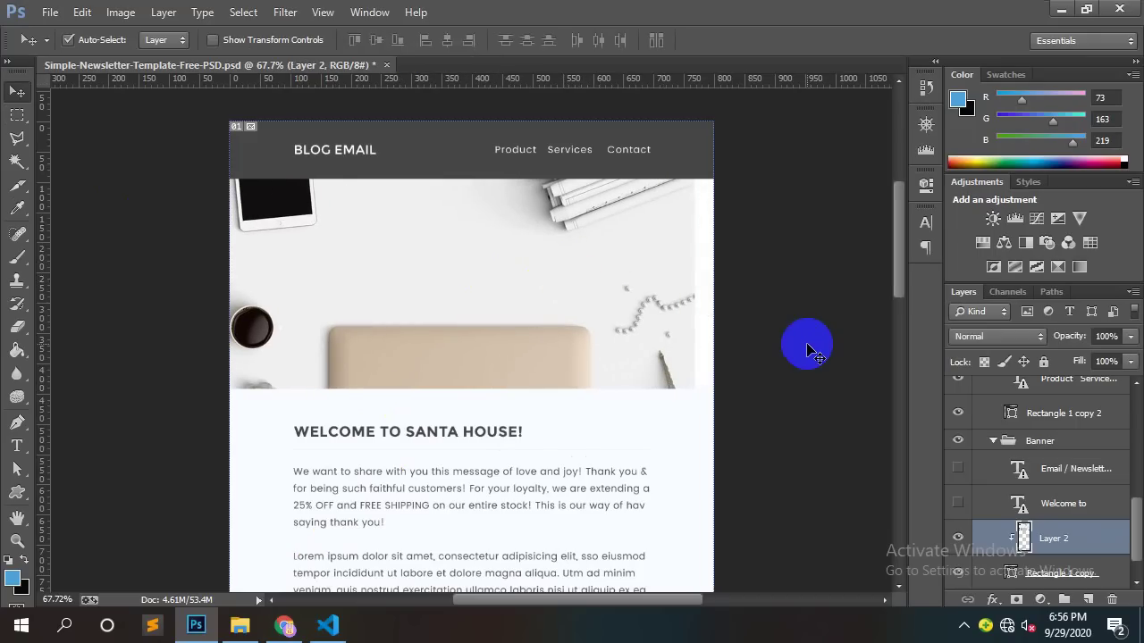
key(ctrl+z)
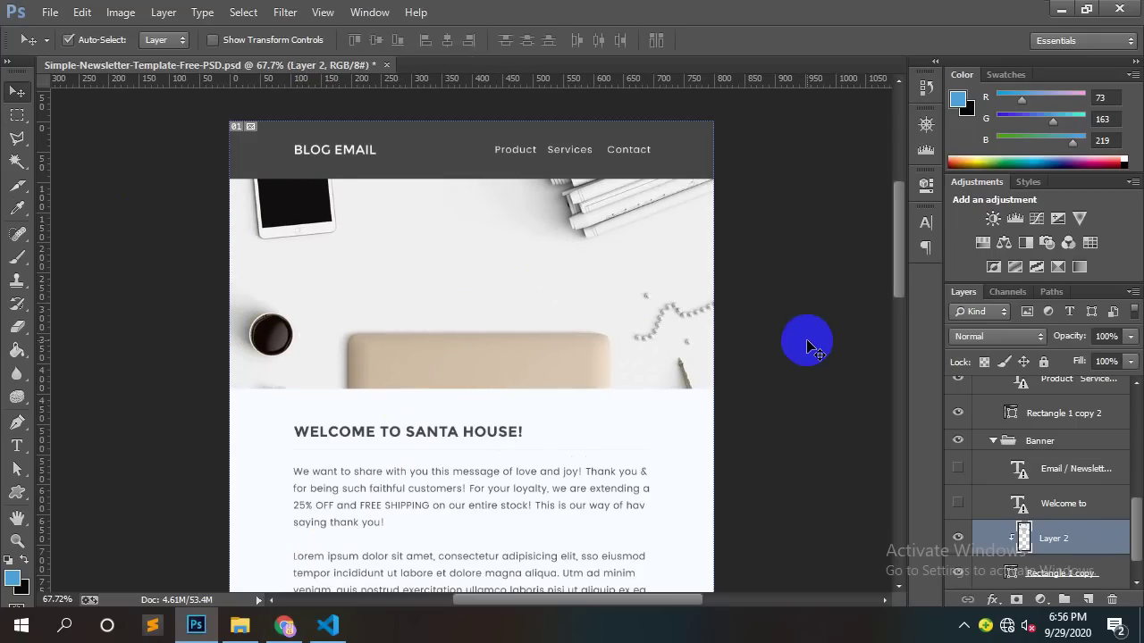
Step: Load the outline of Layer 2 as a selection to examine the banner image's full extent, and deselect it
click(1023, 536)
ctrl+click(1023, 536)
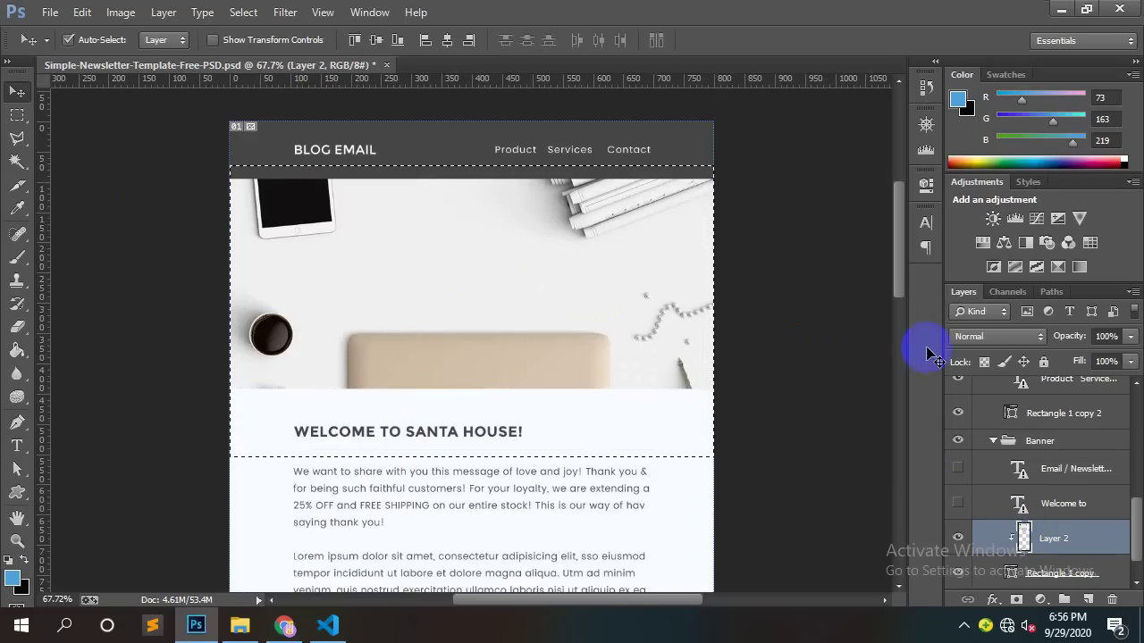
click(275, 161)
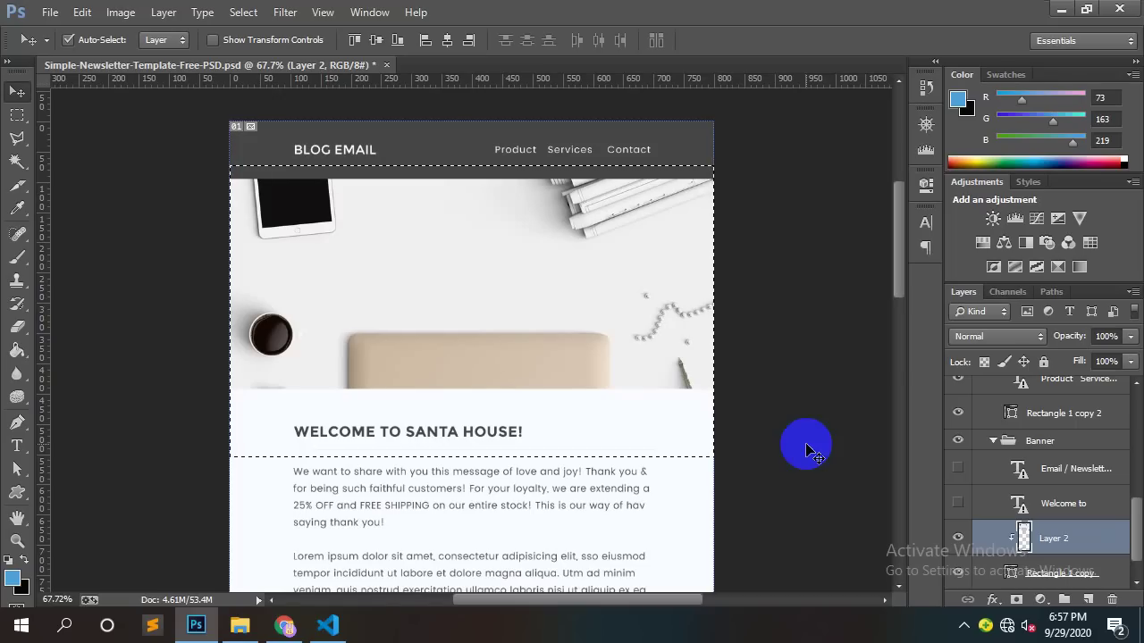
key(ctrl+t)
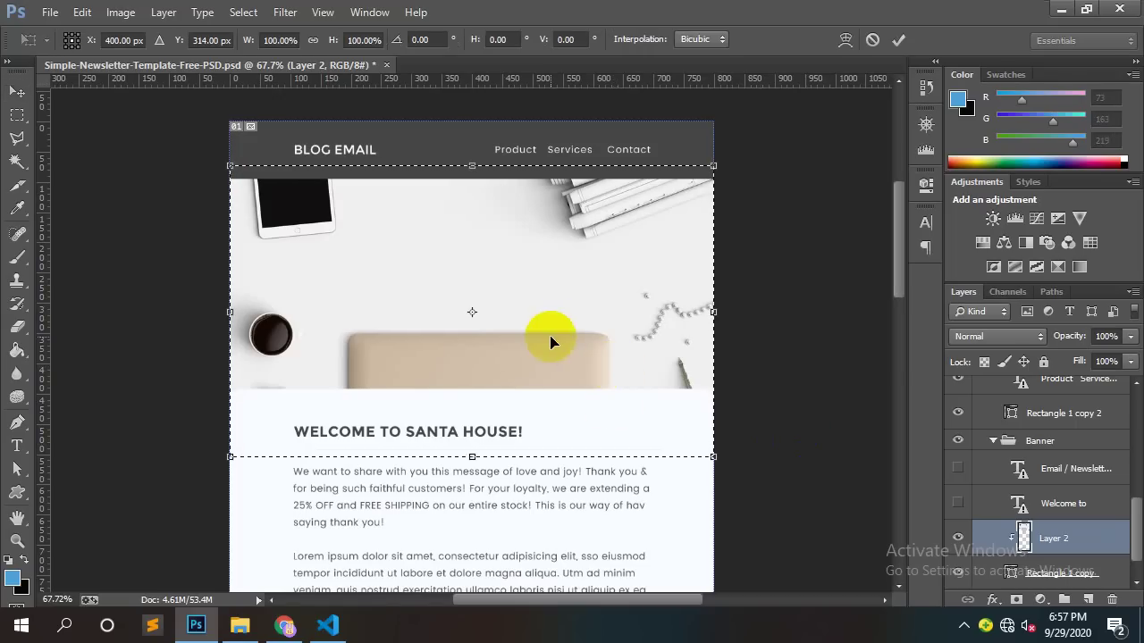
click(868, 35)
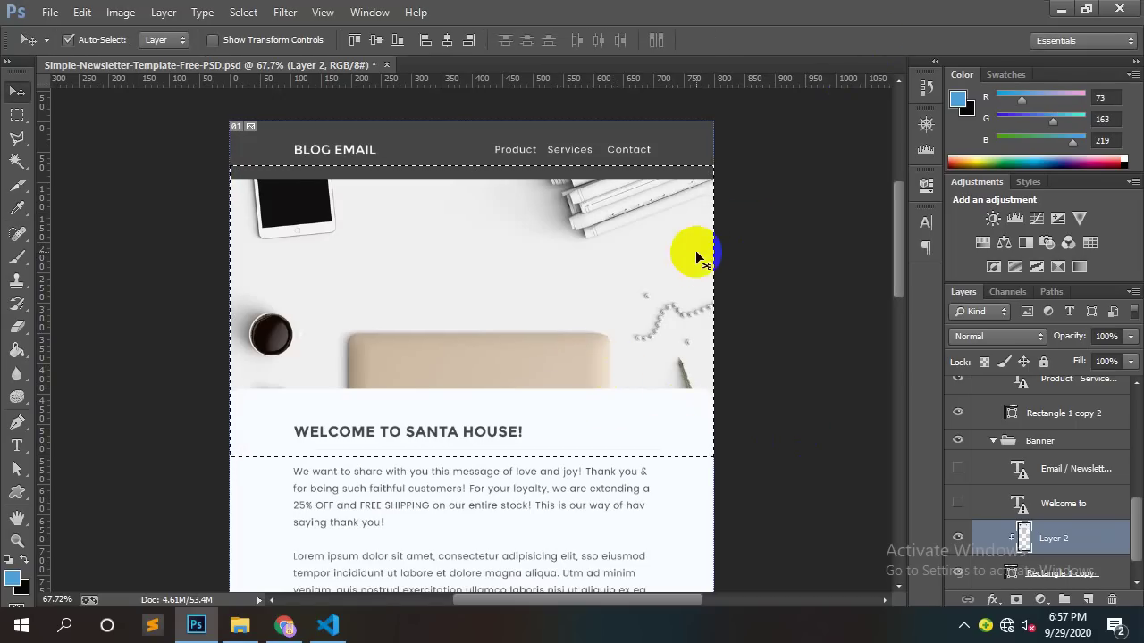
key(ctrl+d)
Step: Try scaling Layer 2 to about 53% and back to about 100%, shift it upward within the banner, and cancel the transform
key(ctrl+t)
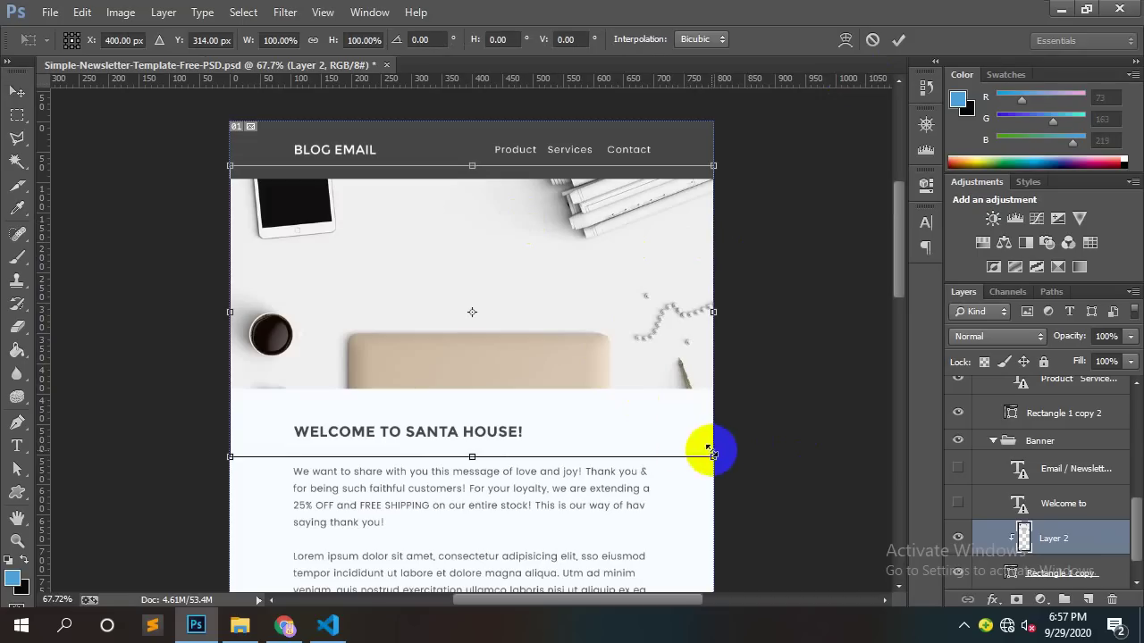
drag(719, 456, 624, 351)
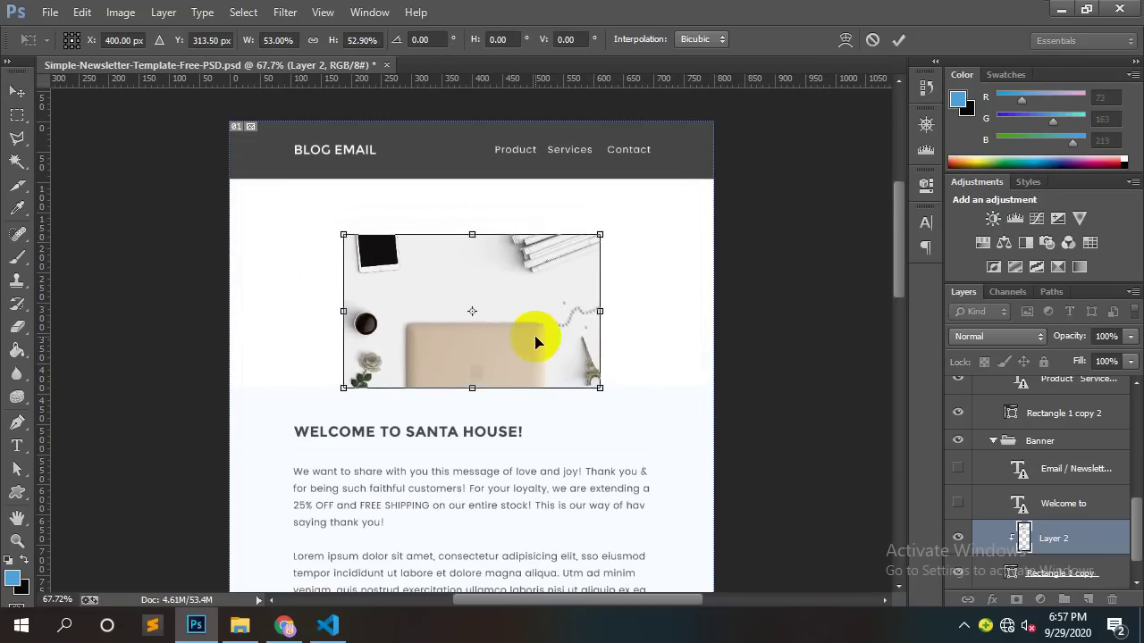
drag(541, 324, 541, 294)
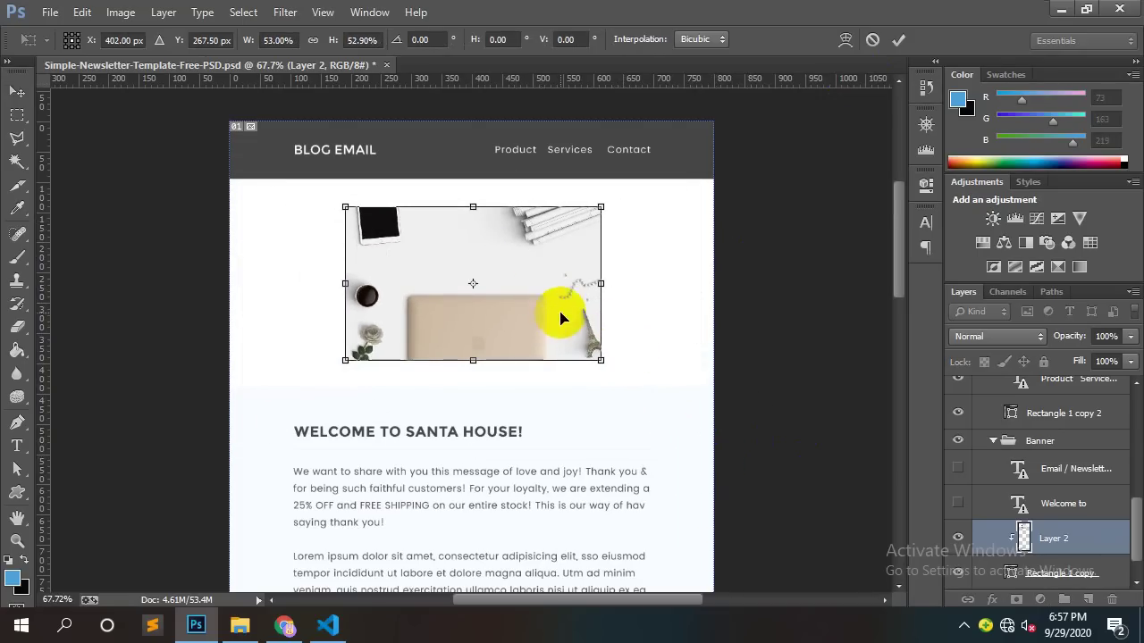
drag(599, 362, 718, 432)
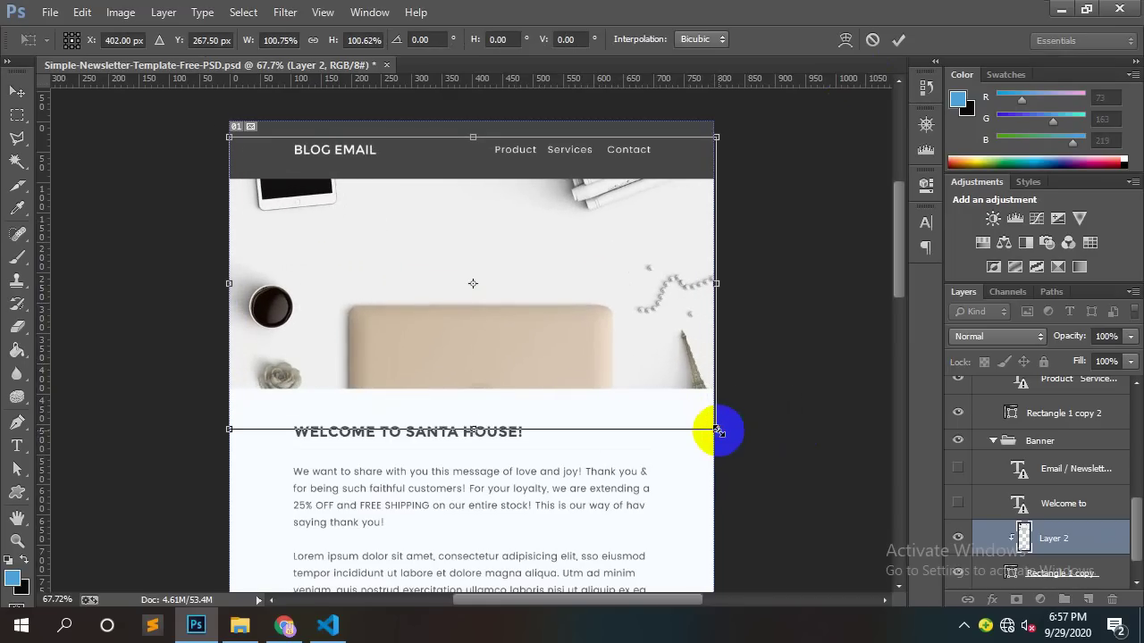
drag(585, 290, 586, 247)
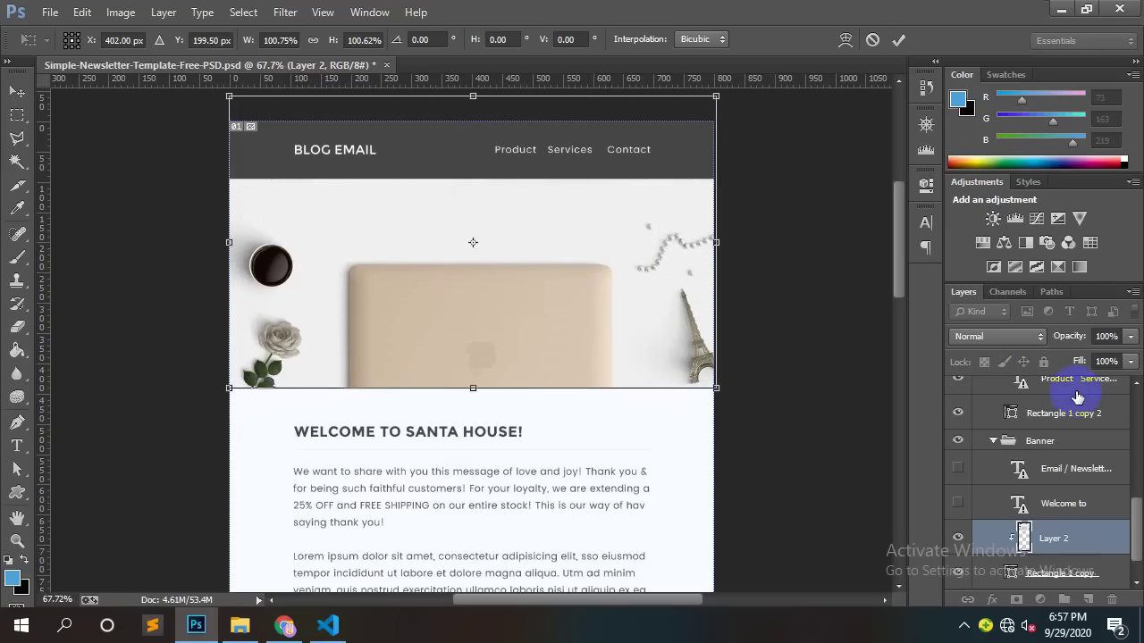
click(874, 40)
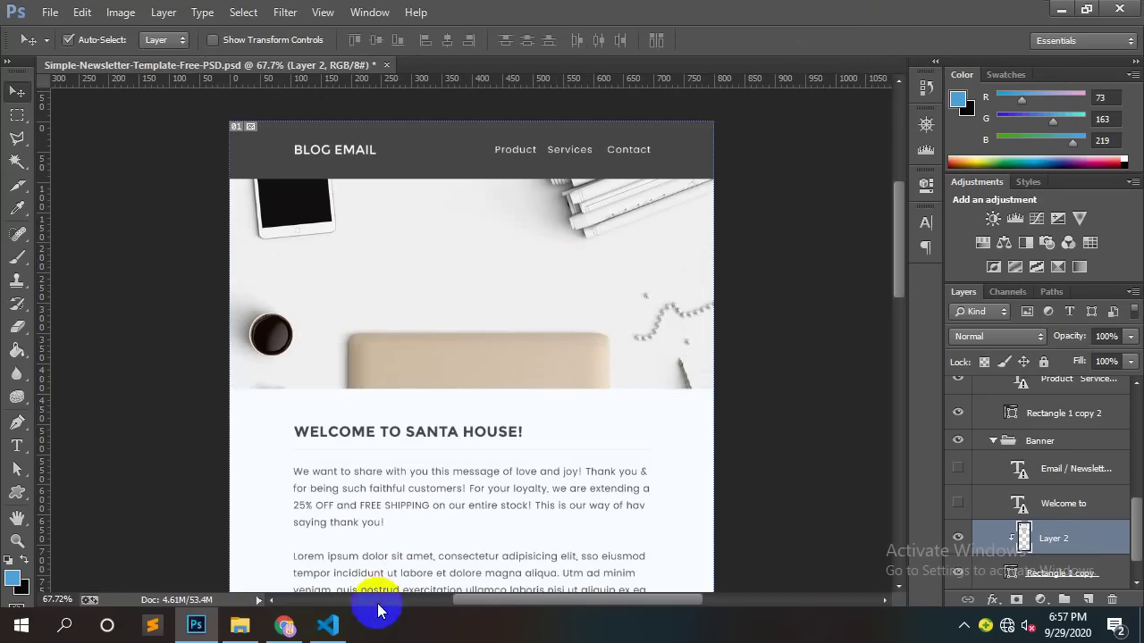
Step: Check the .header rule in Visual Studio Code and look over the header background in Chrome
click(331, 620)
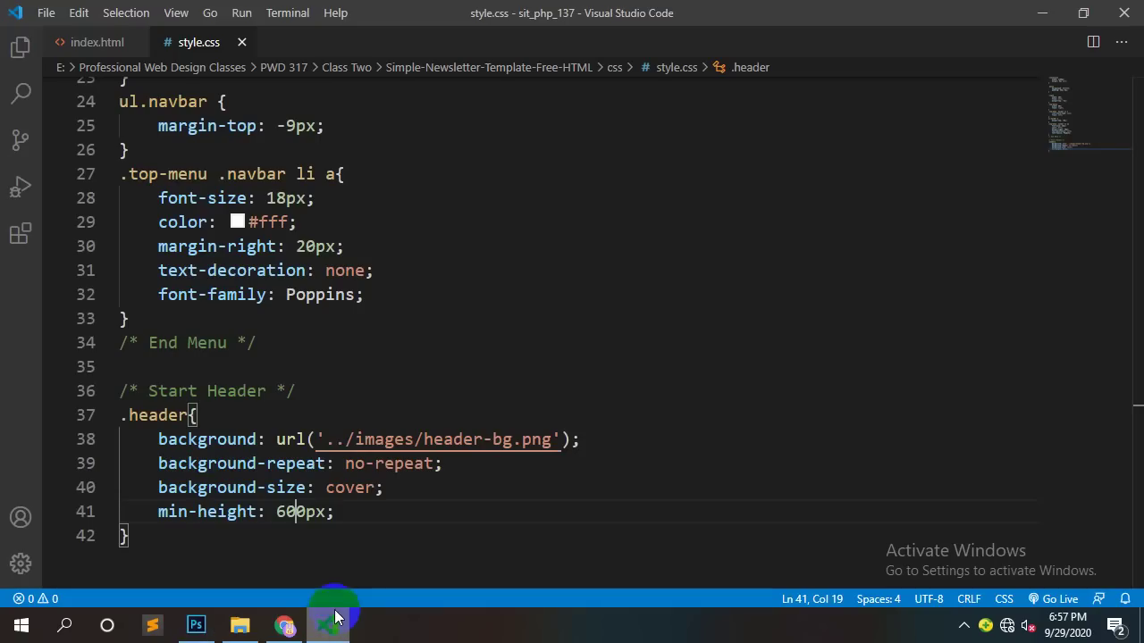
click(285, 625)
scroll(679, 304, up, 2)
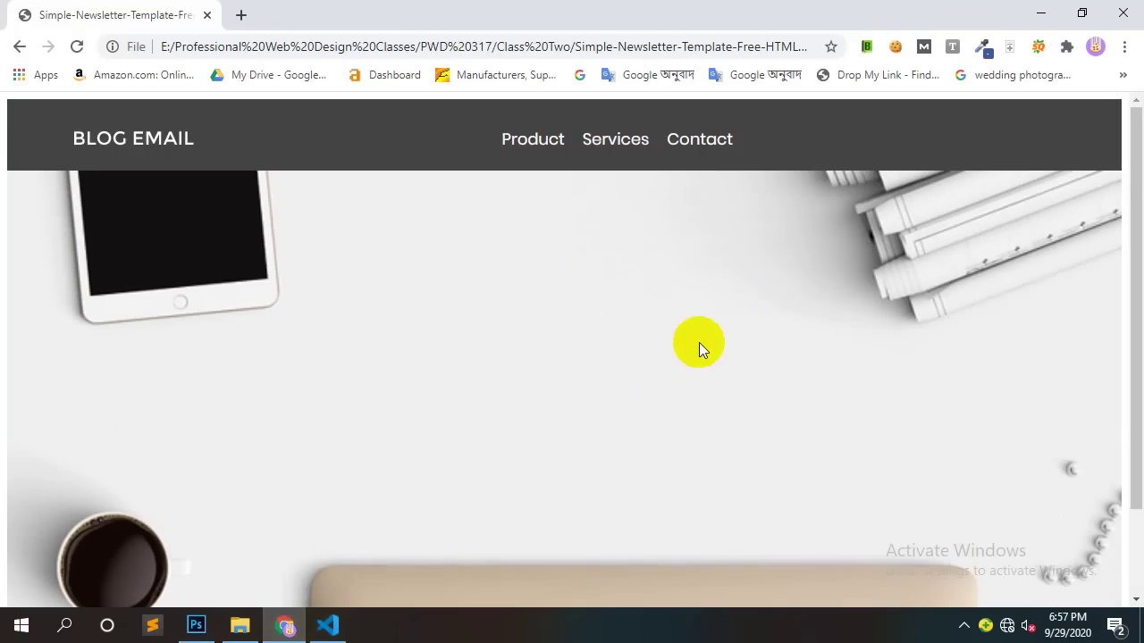
scroll(698, 343, down, 2)
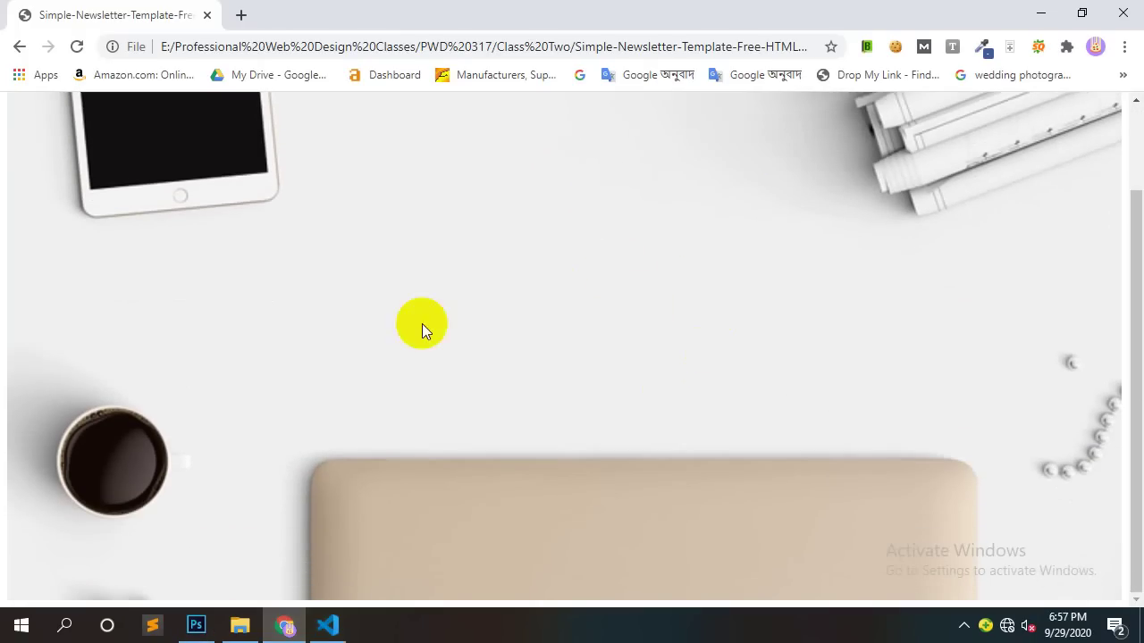
Step: Switch to Photoshop, revert the document to its opening history snapshot and select the banner's "WELCOME TO" text layer
click(195, 625)
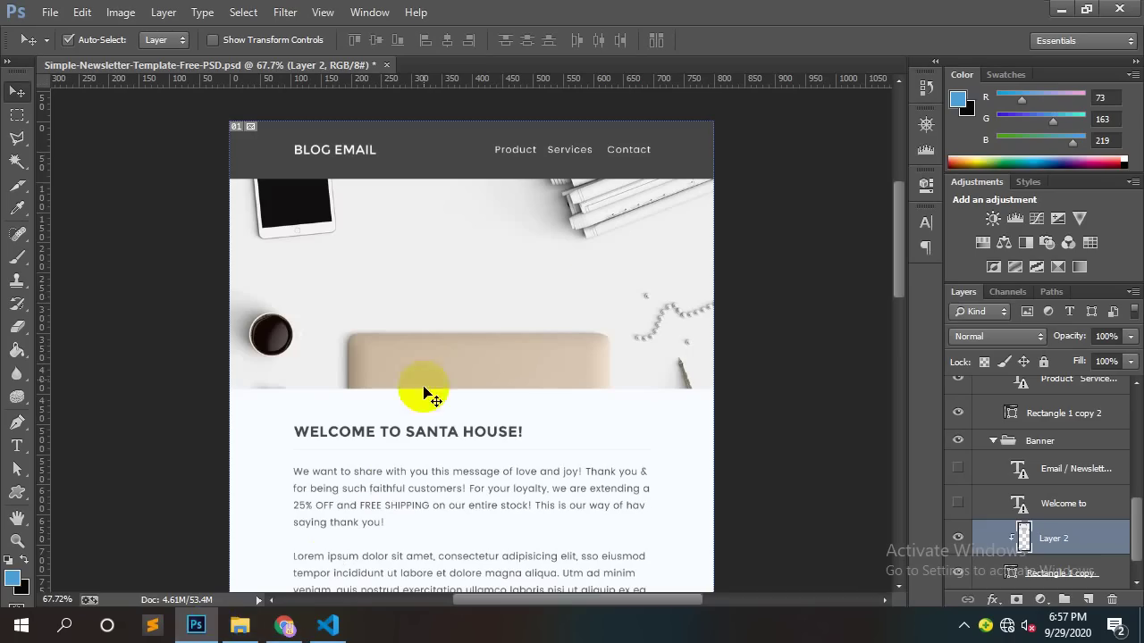
click(926, 87)
scroll(831, 126, up, 3)
click(822, 98)
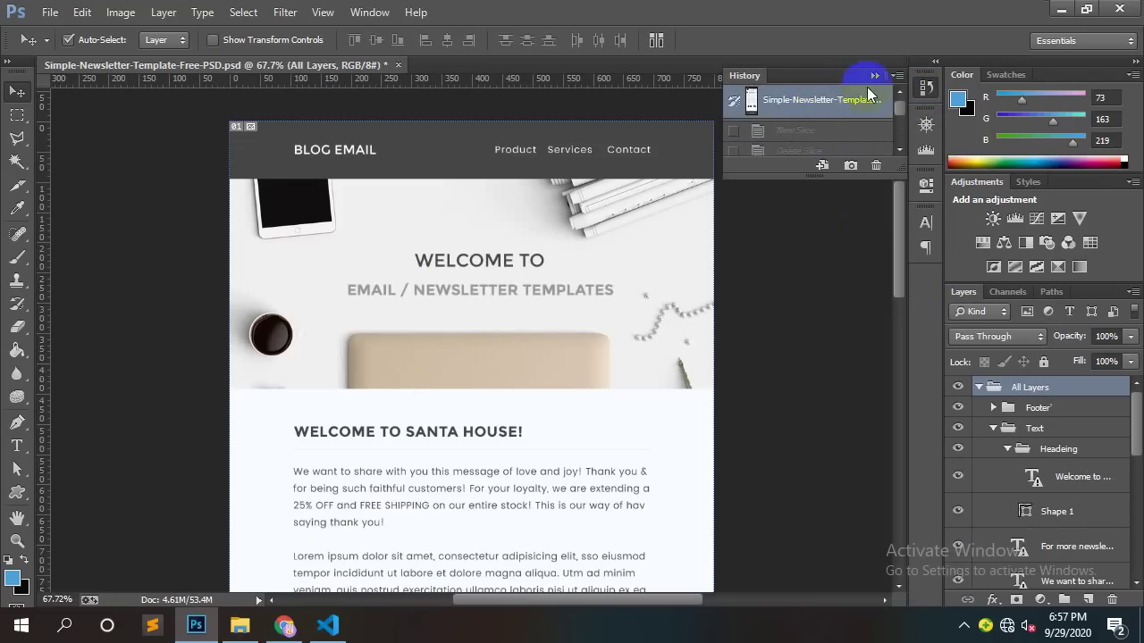
click(875, 76)
click(488, 259)
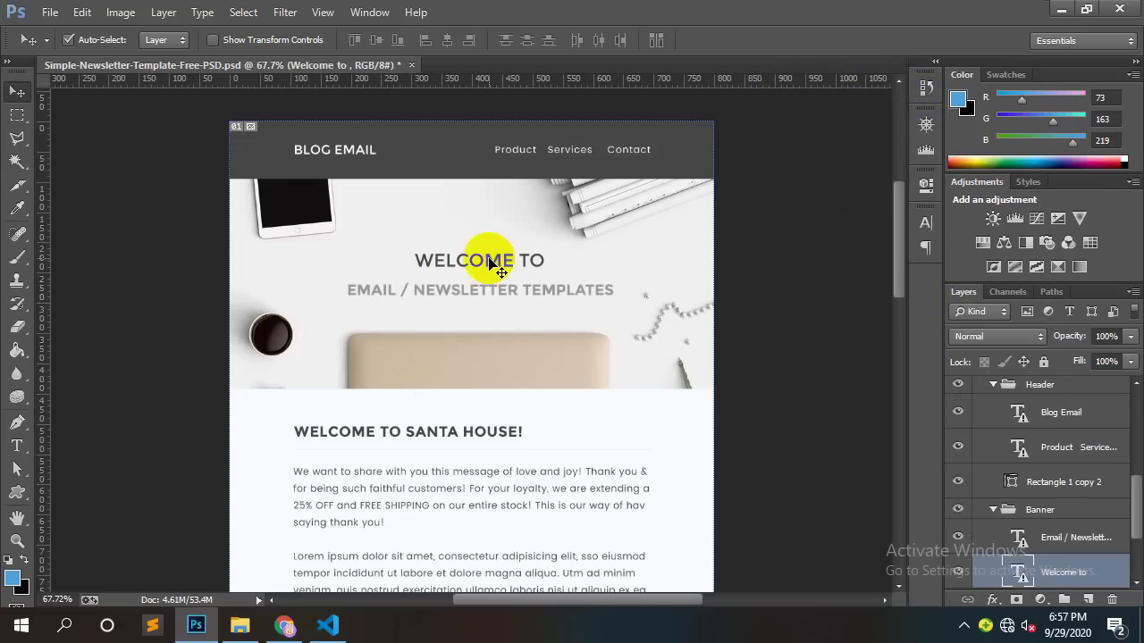
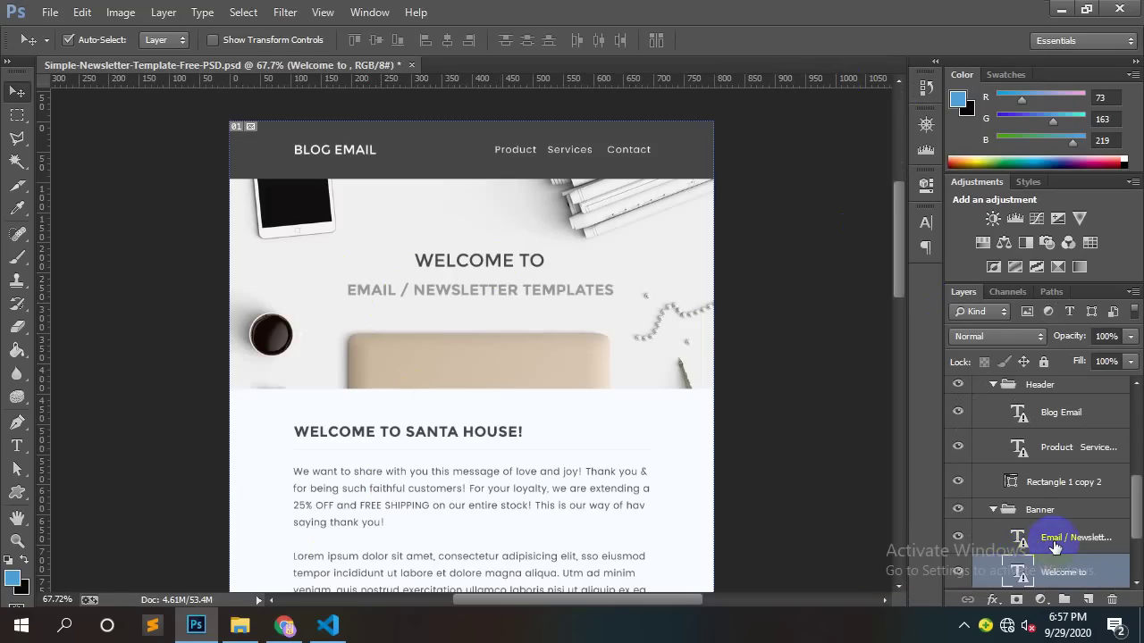
Step: Hide and reshow the banner's "Email / Newsletter Templates" text layer, and move it below the "Welcome to" layer in the Banner group
click(1019, 543)
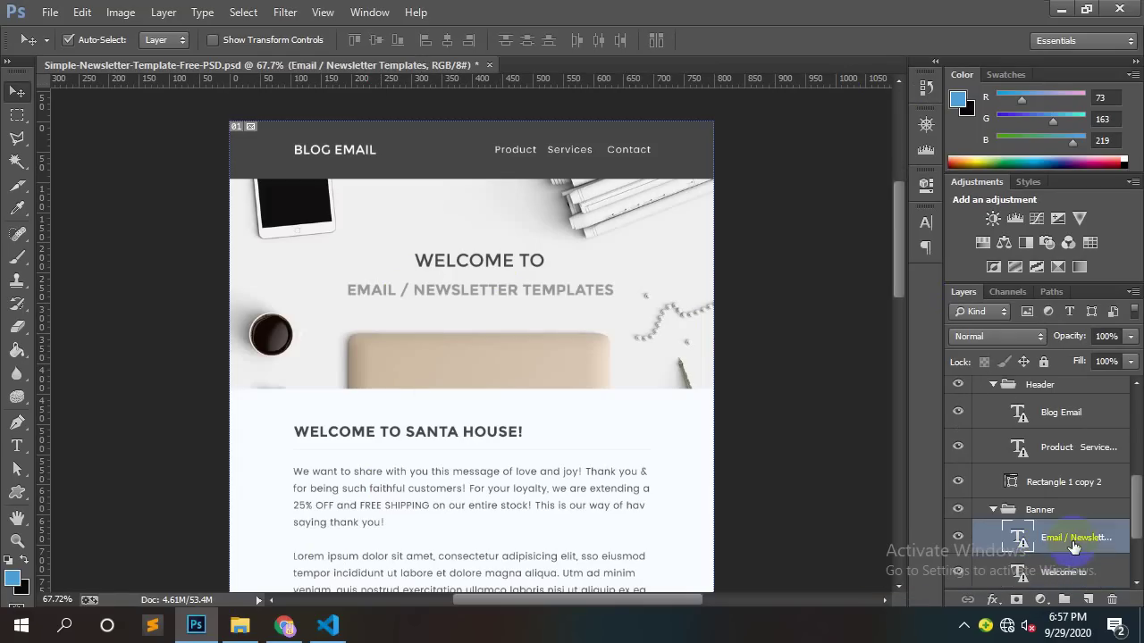
click(958, 537)
click(955, 536)
scroll(1086, 549, down, 2)
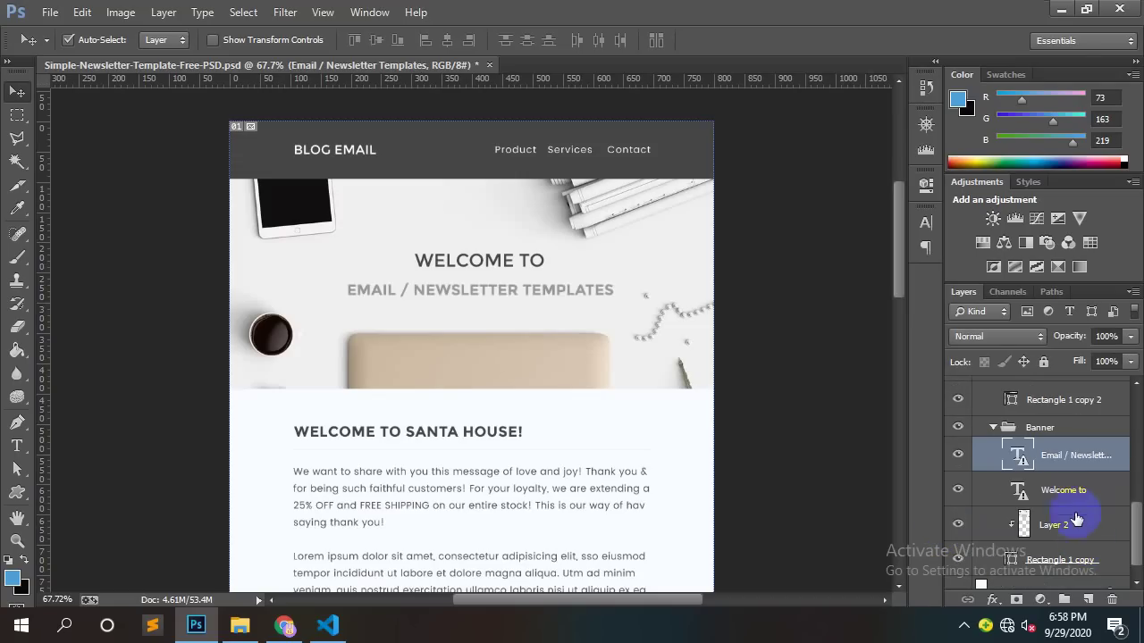
click(1057, 449)
drag(1057, 448, 1049, 505)
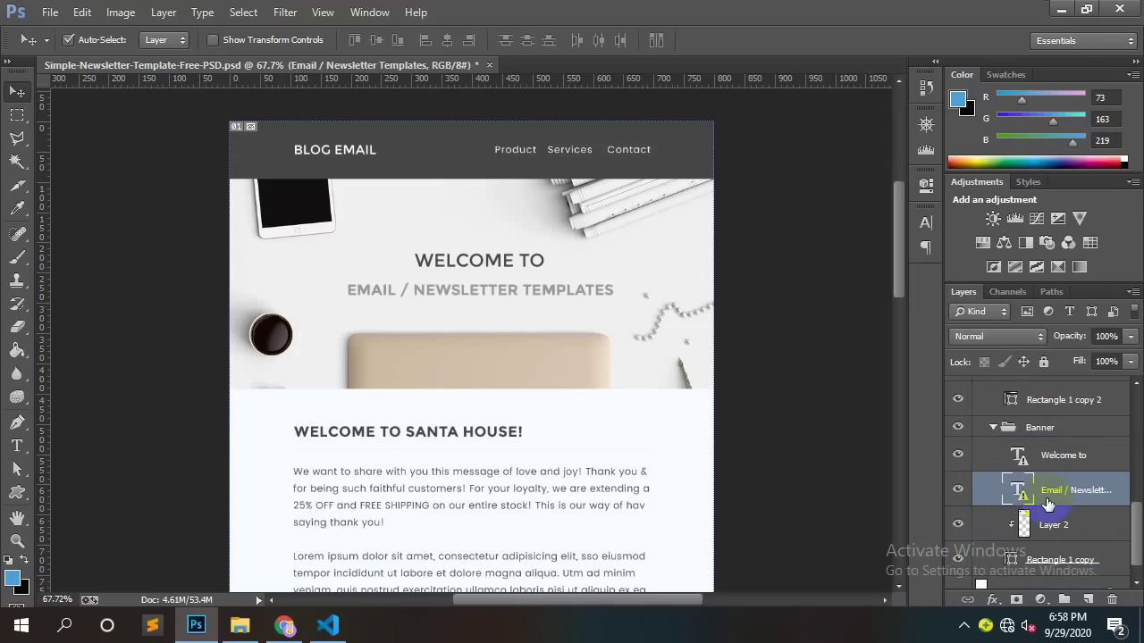
click(1048, 457)
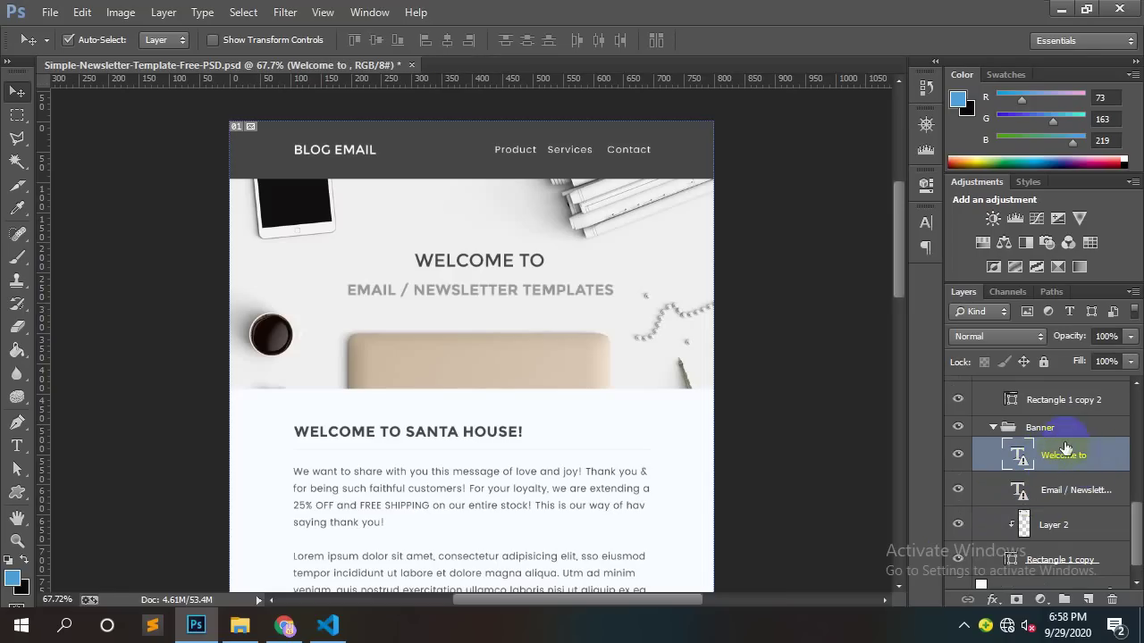
Step: Collapse the Banner and Header layer groups
click(995, 431)
click(995, 430)
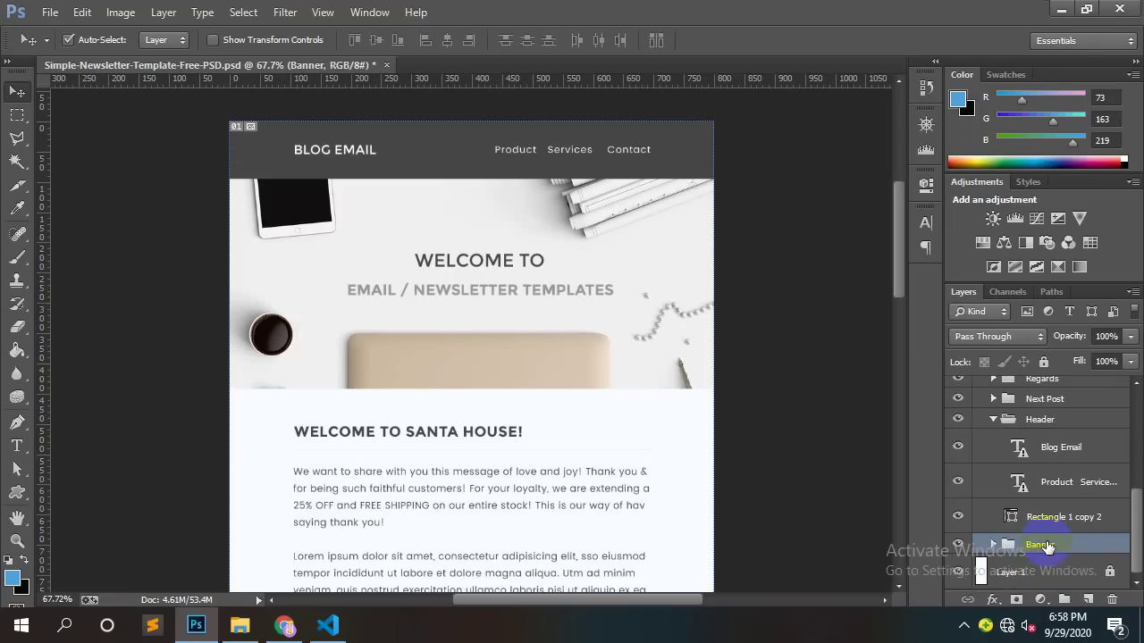
click(989, 424)
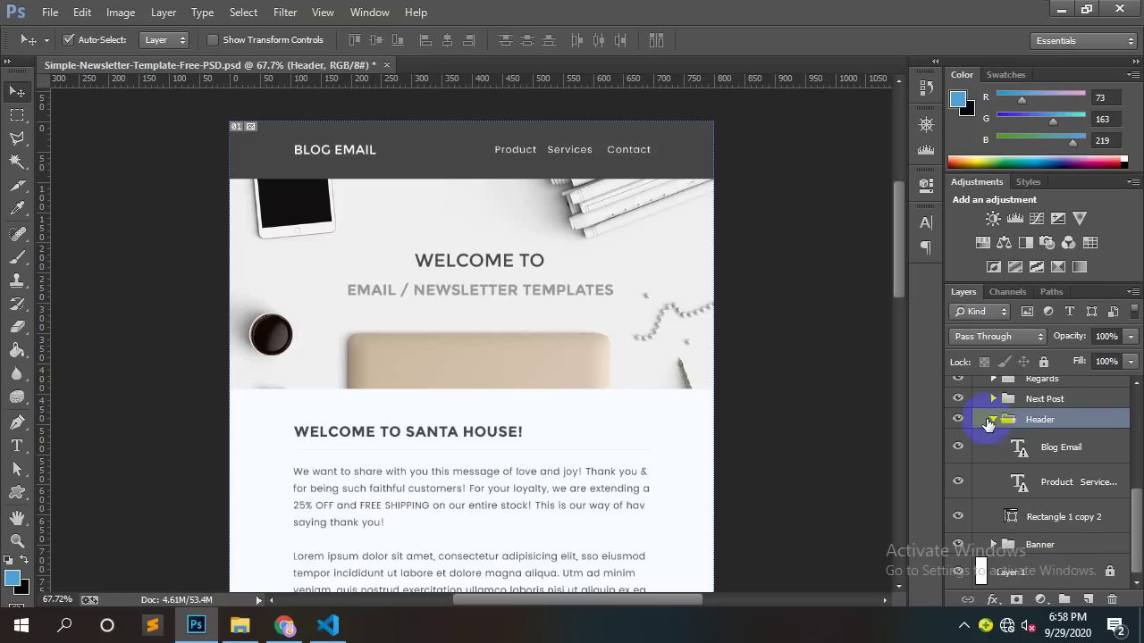
click(990, 420)
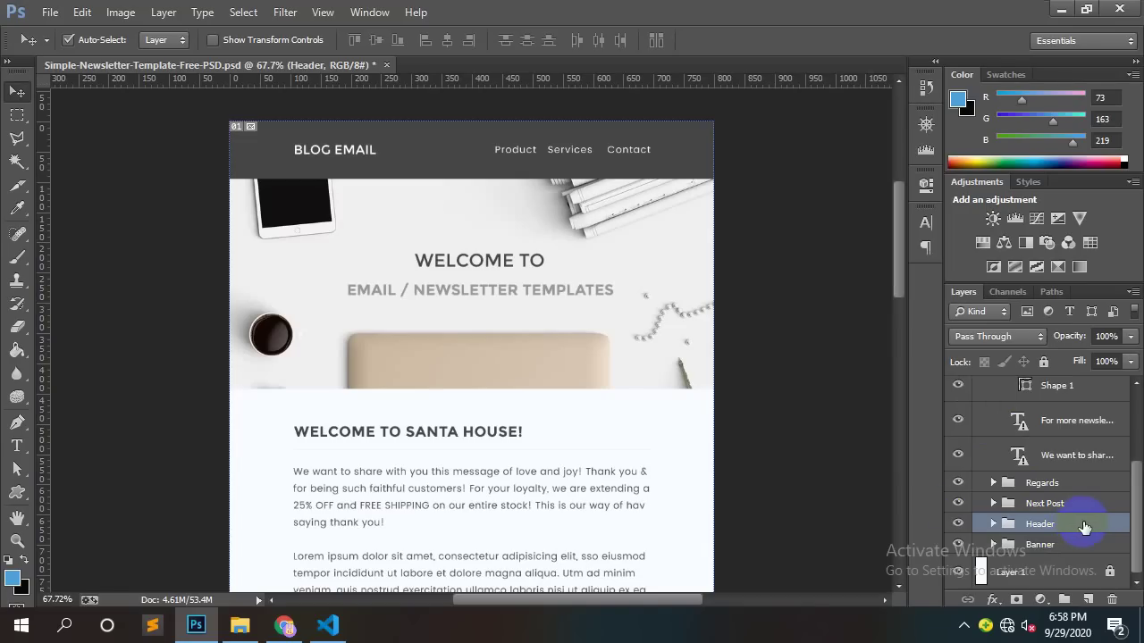
Step: Examine the banner image, its "WELCOME TO" and "EMAIL / NEWSLETTER TEMPLATES" texts, and the body section below them in the design
click(539, 370)
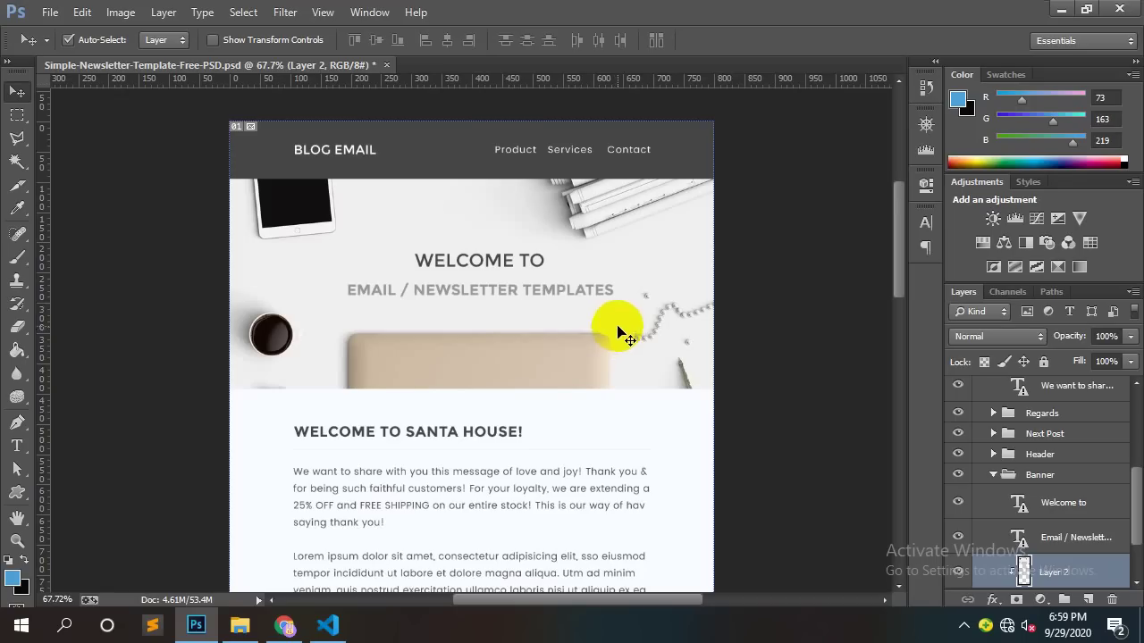
scroll(614, 331, down, 2)
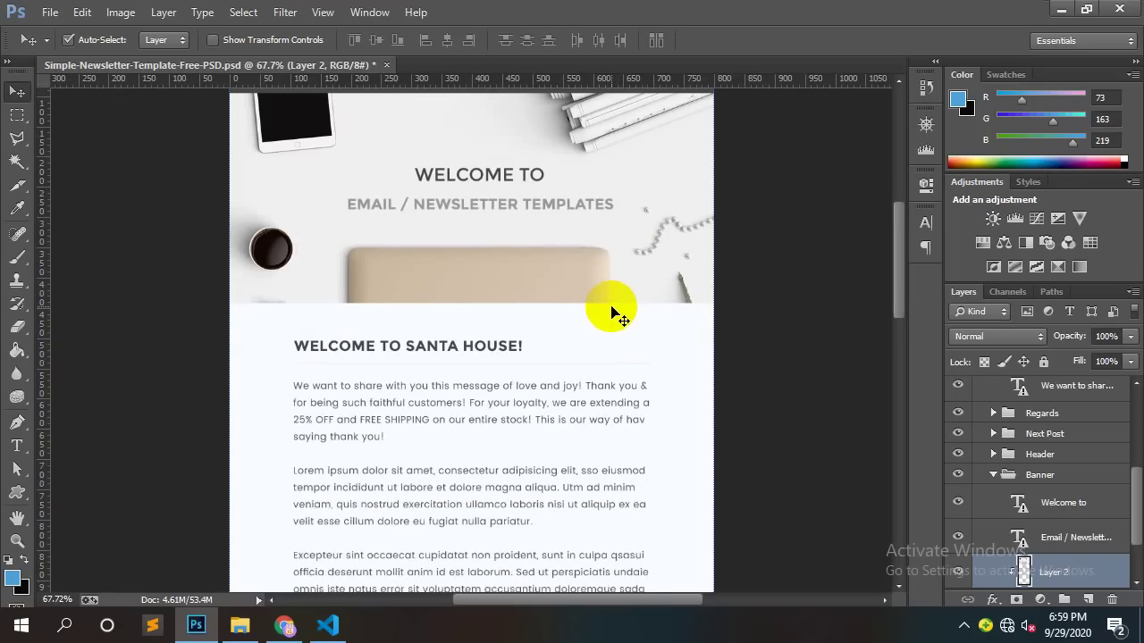
scroll(615, 314, up, 1)
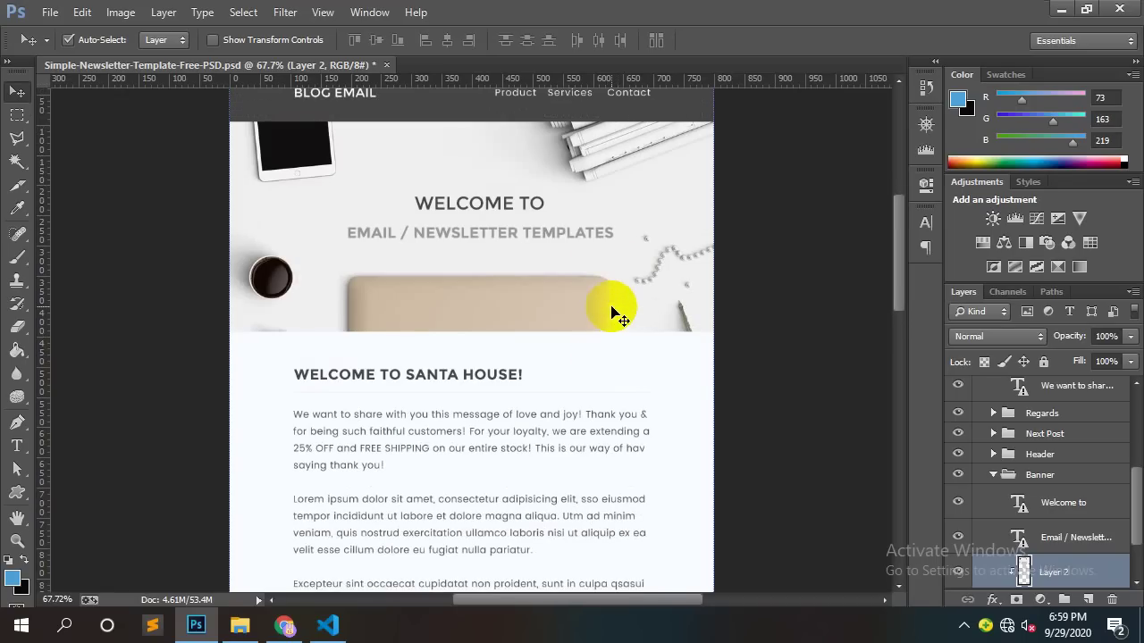
click(533, 231)
click(506, 204)
click(506, 231)
click(505, 214)
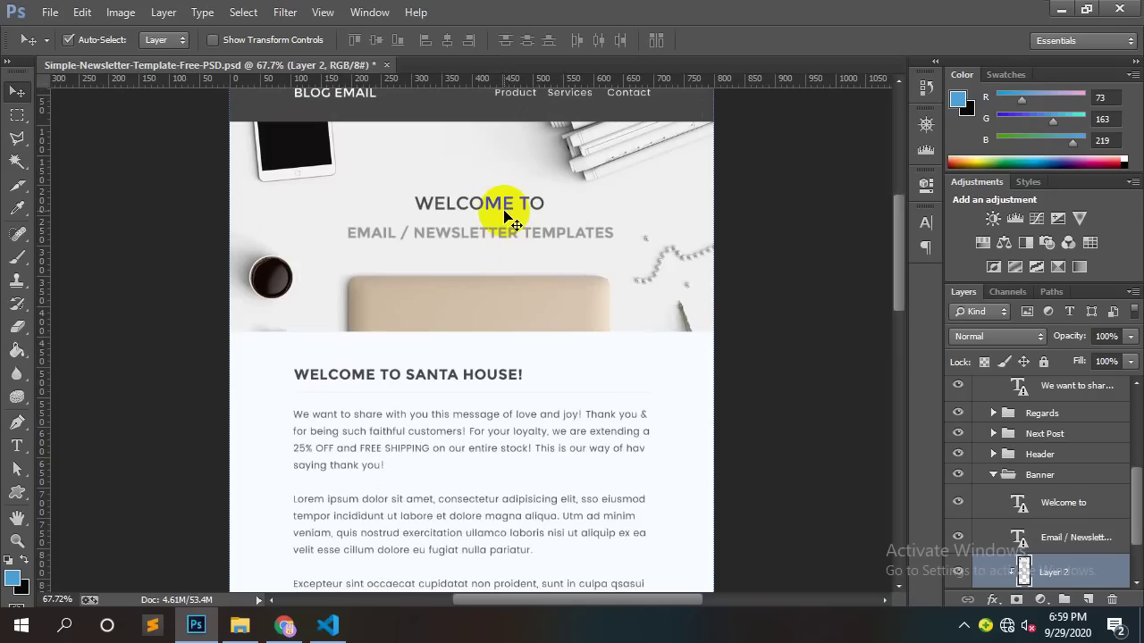
click(474, 204)
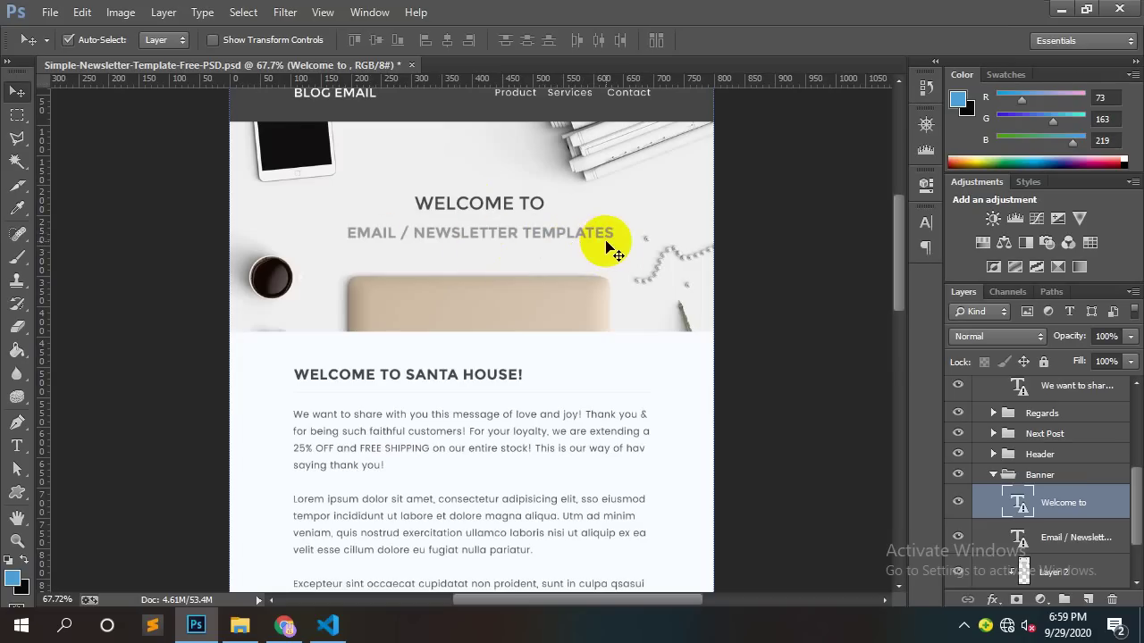
scroll(597, 286, up, 4)
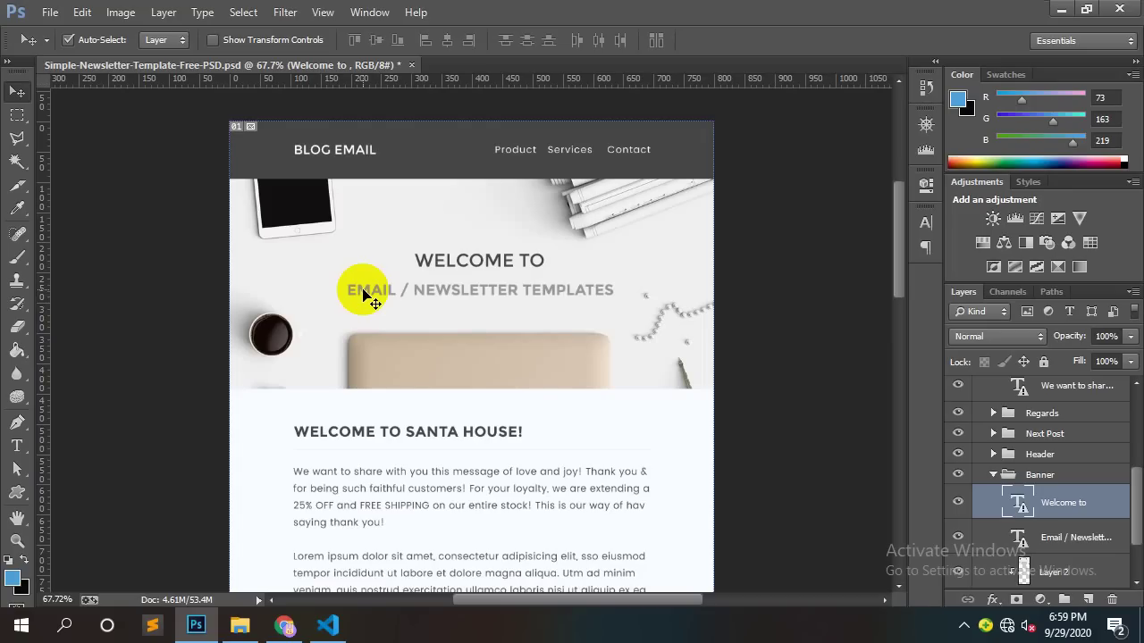
scroll(567, 332, down, 5)
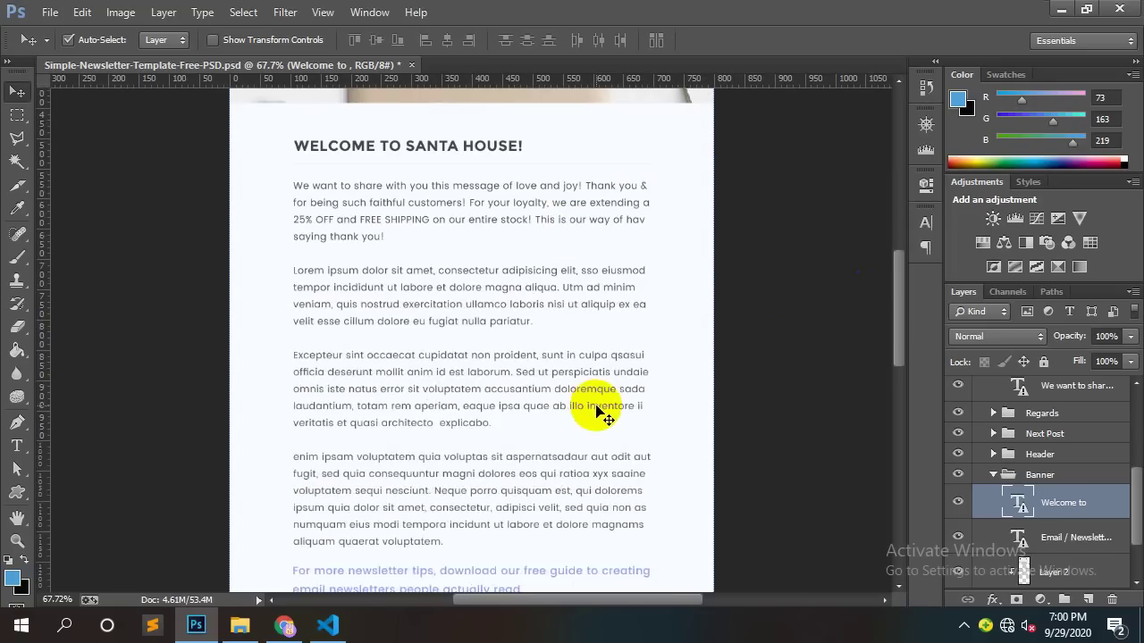
scroll(600, 413, up, 6)
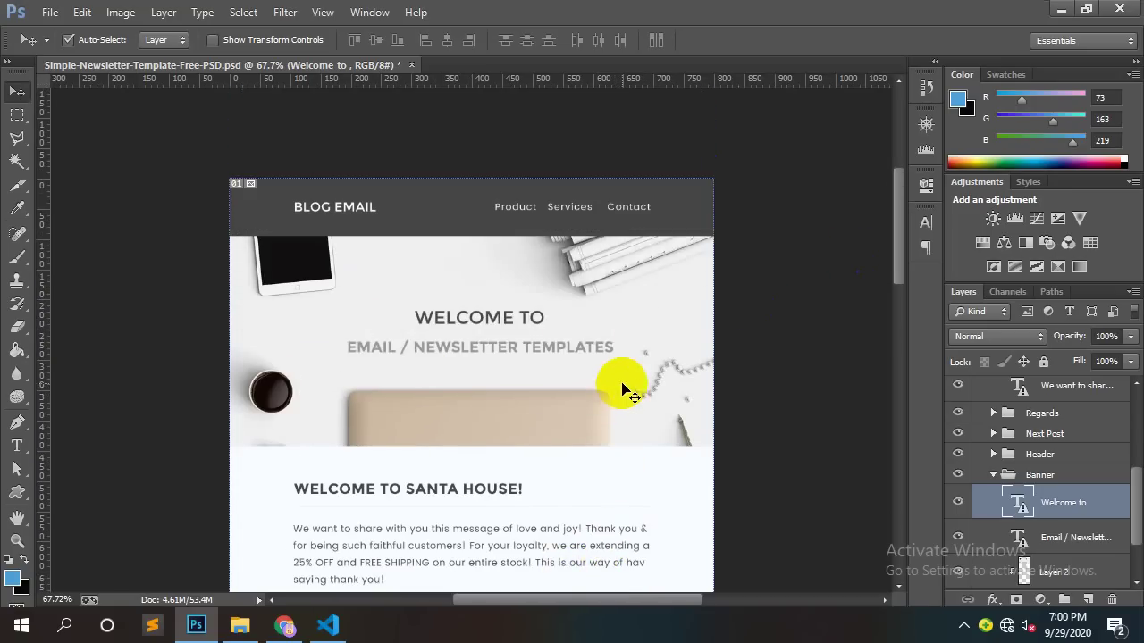
scroll(624, 390, up, 1)
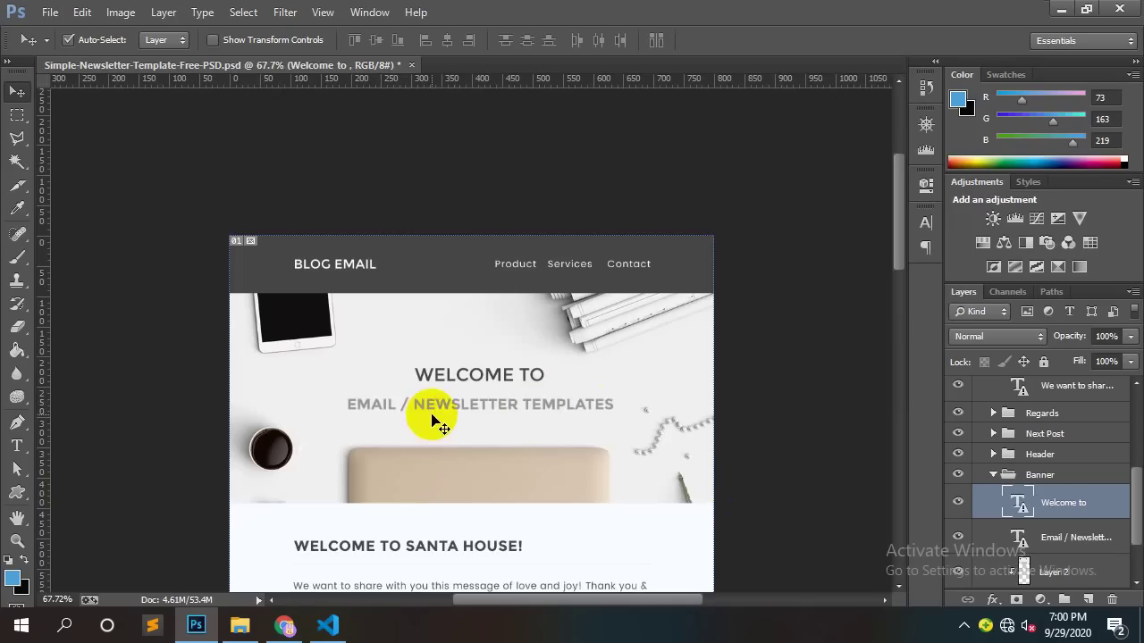
Step: Try shifting the banner image on Layer 2 to the right, and undo the move
drag(437, 400, 478, 400)
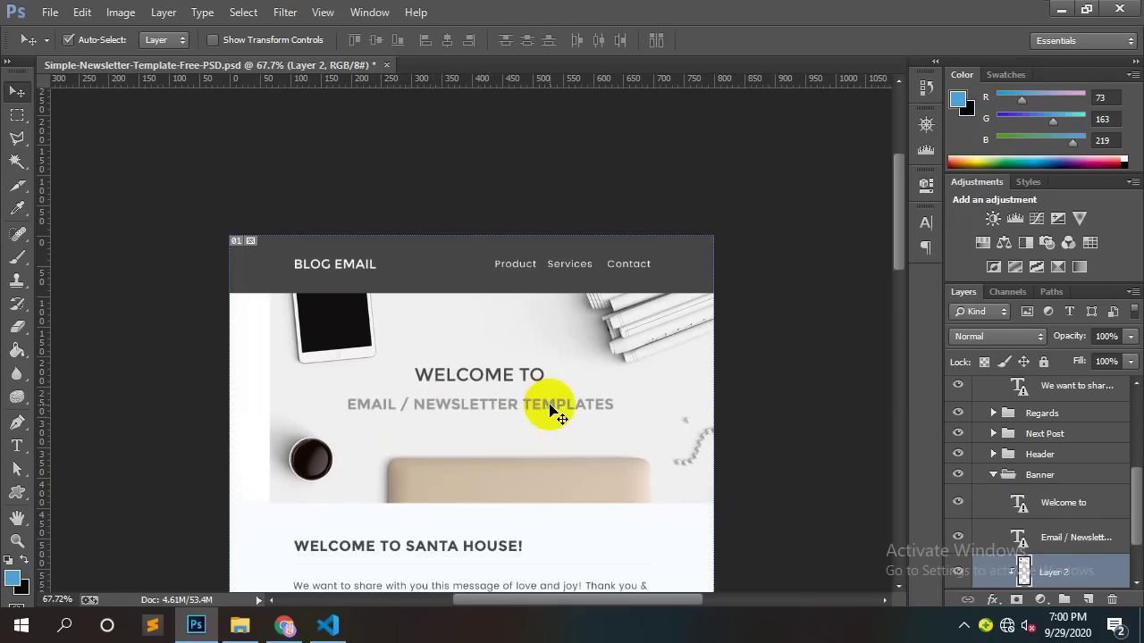
key(ctrl+z)
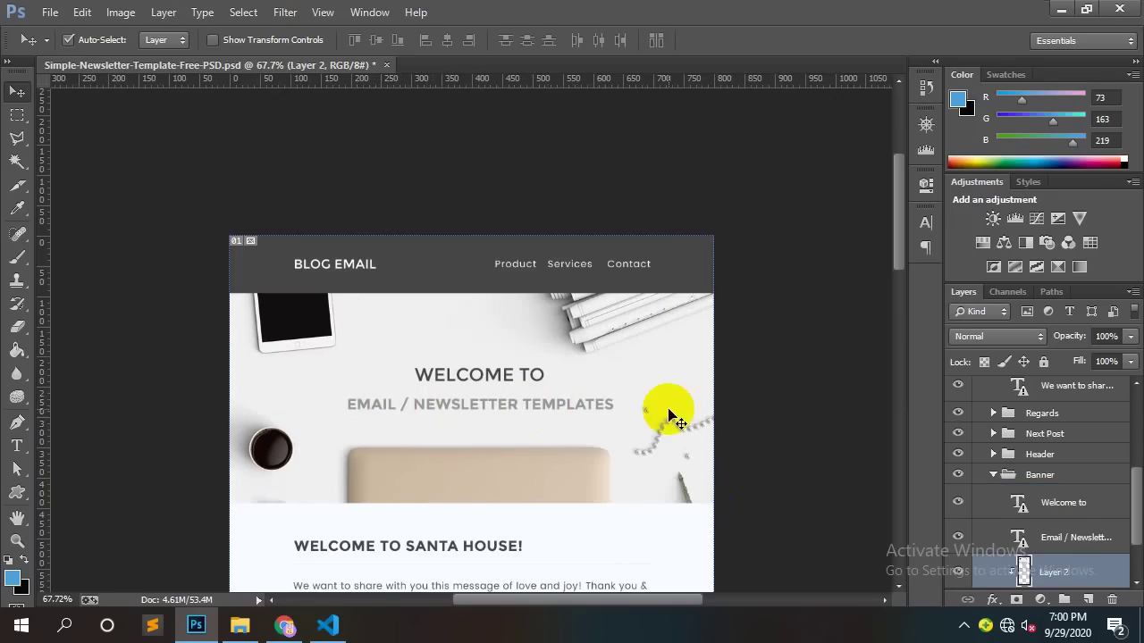
Step: Open the banner's "WELCOME TO" text layer for editing, accept the layout change, and select its whole text to check the font settings
click(485, 372)
double_click(1019, 503)
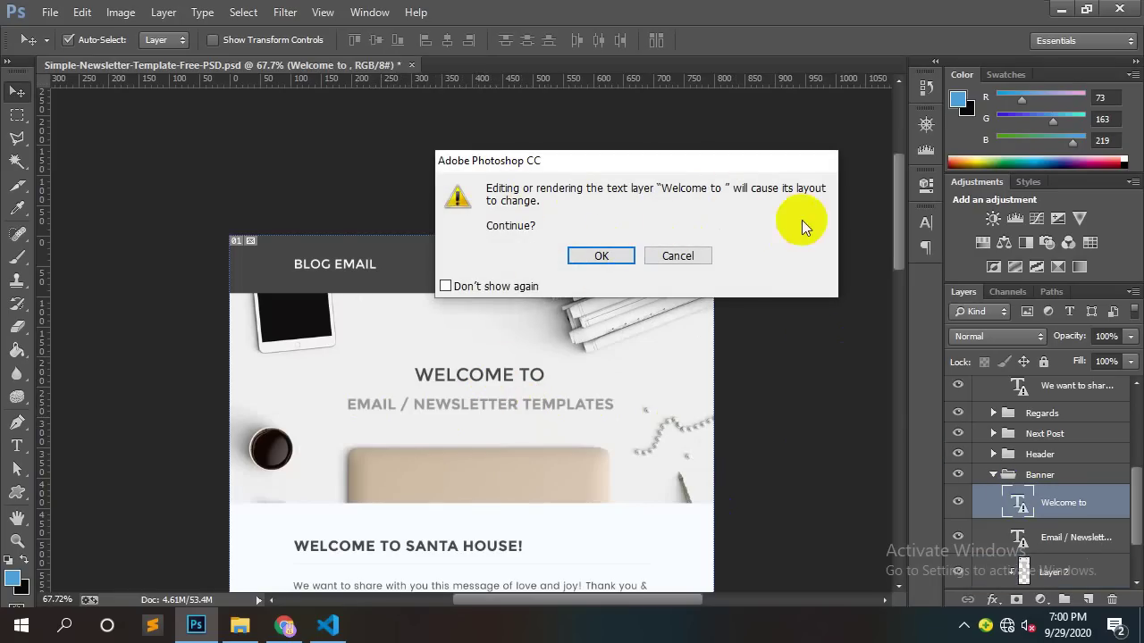
click(587, 257)
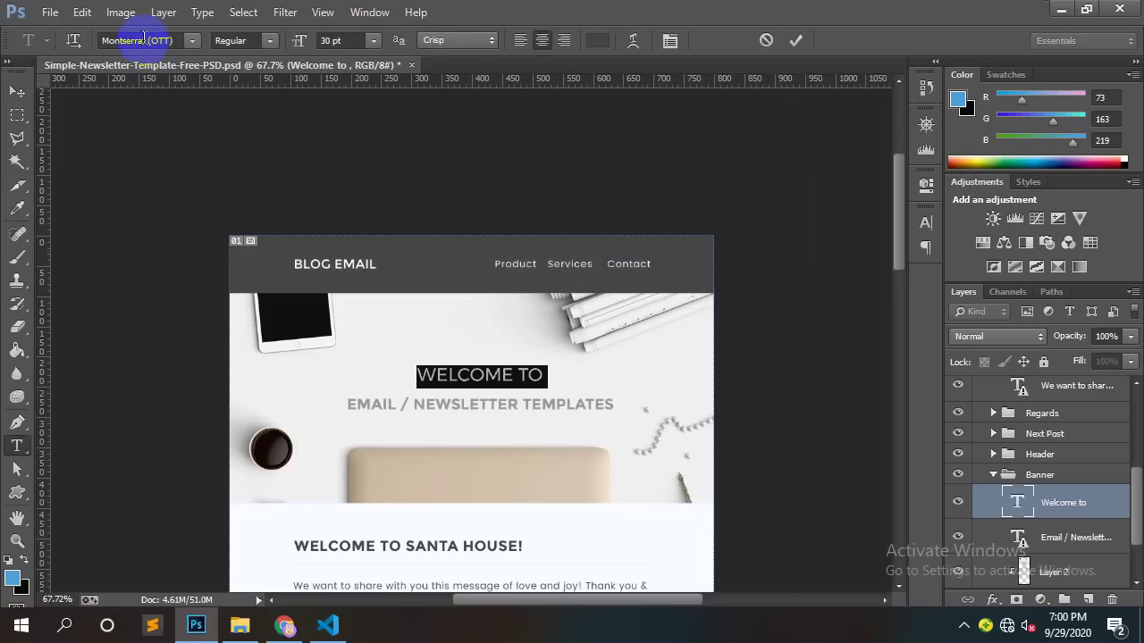
click(117, 41)
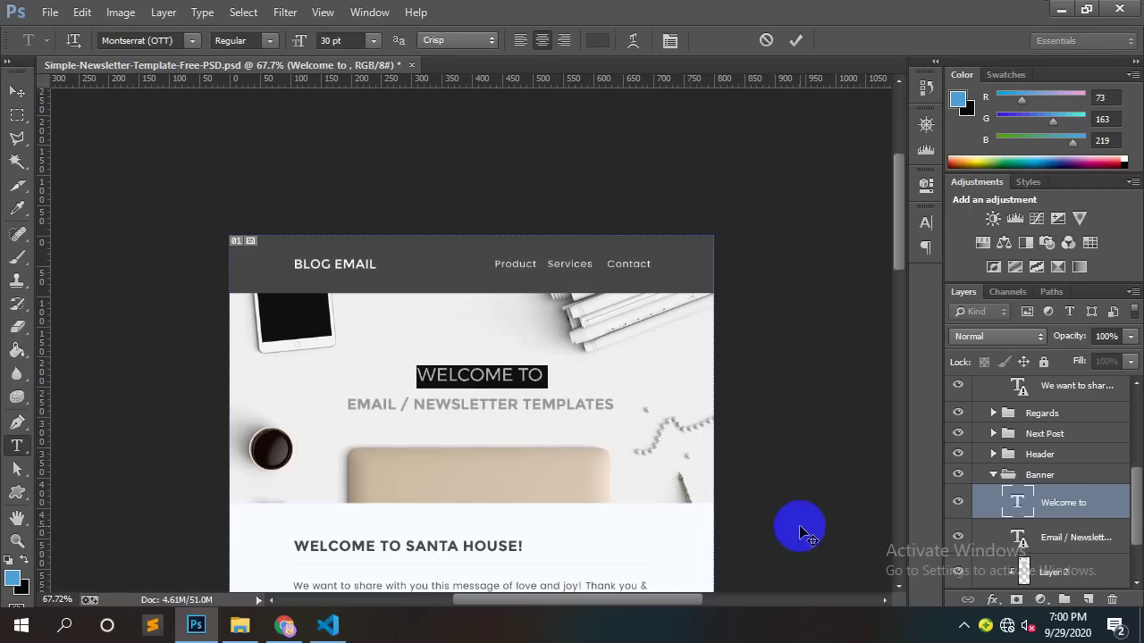
click(506, 378)
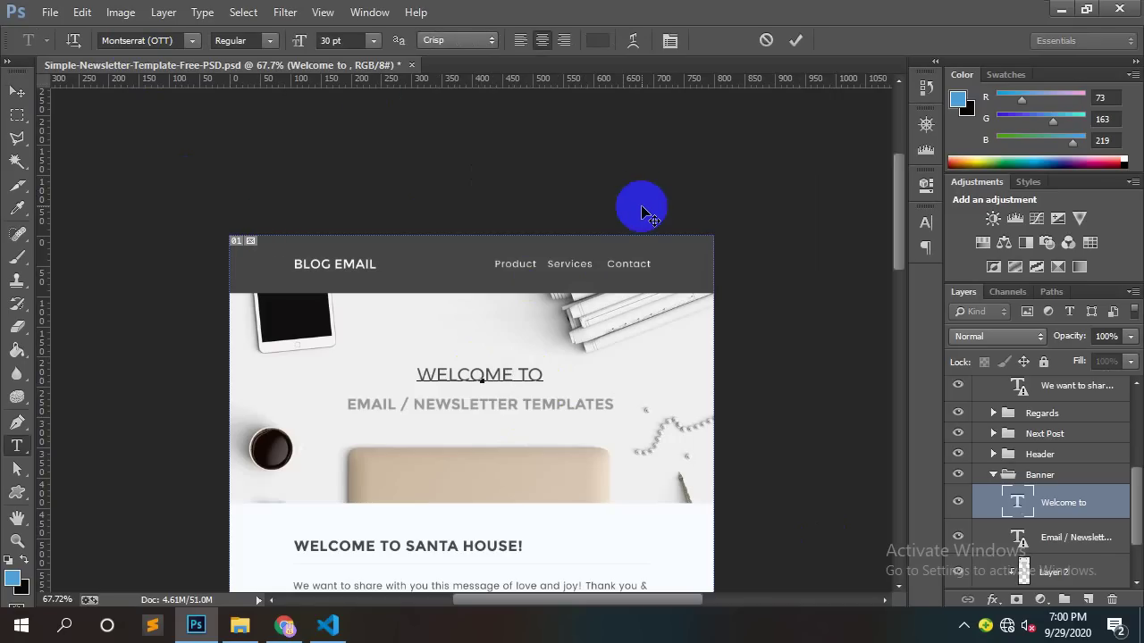
drag(555, 377, 345, 378)
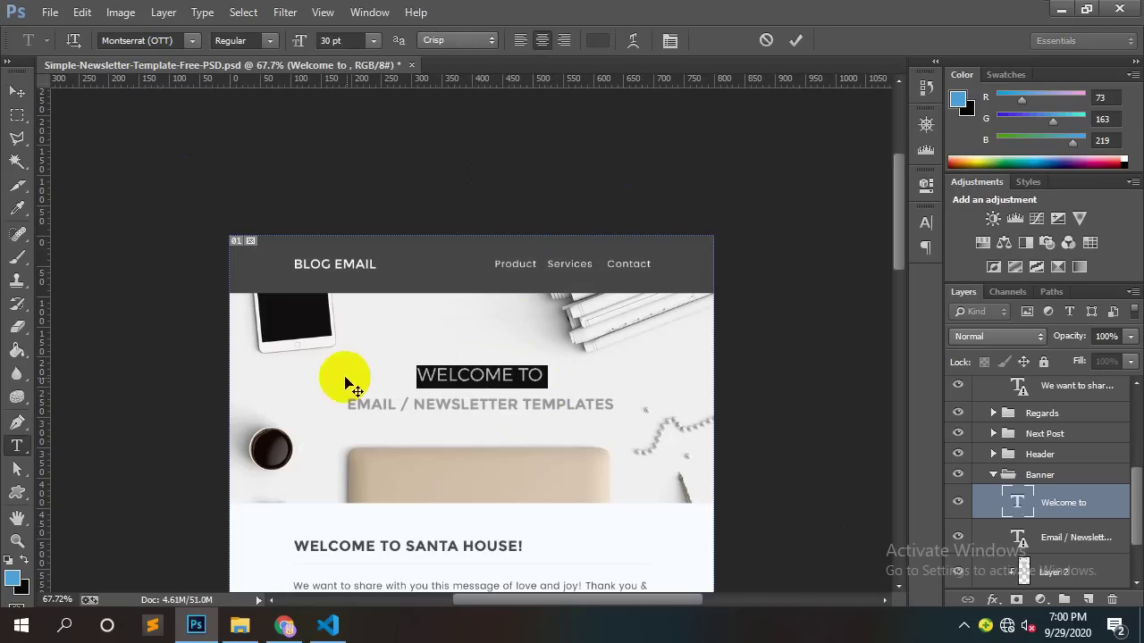
Step: Switch to index.html in Visual Studio Code, open an empty line inside the header div, and check the banner text in Photoshop again
click(328, 626)
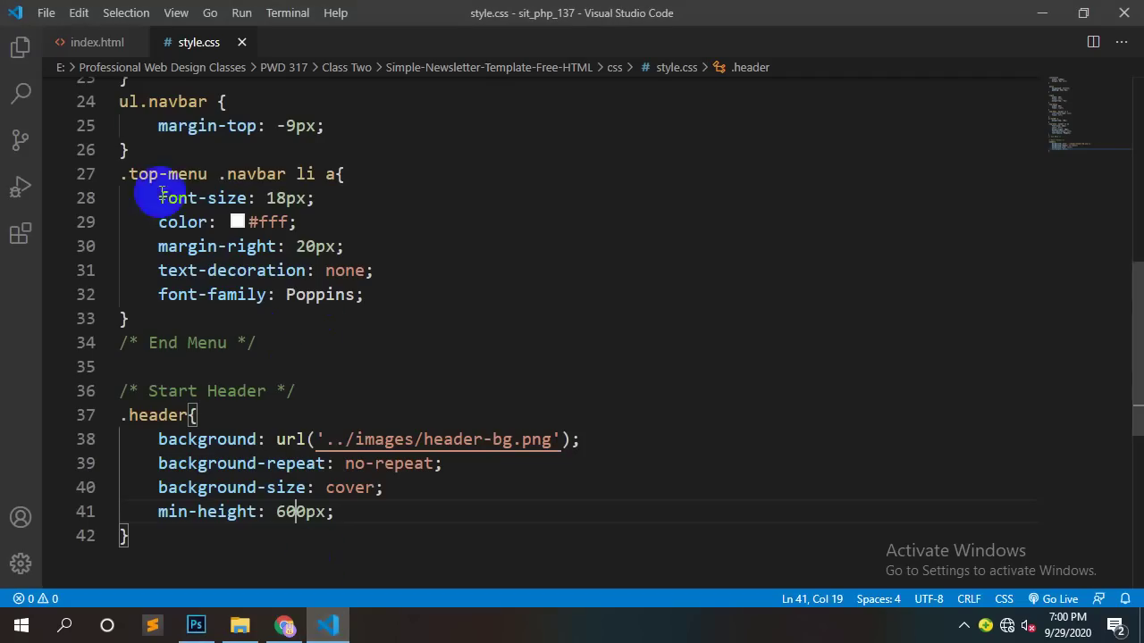
click(79, 12)
click(85, 44)
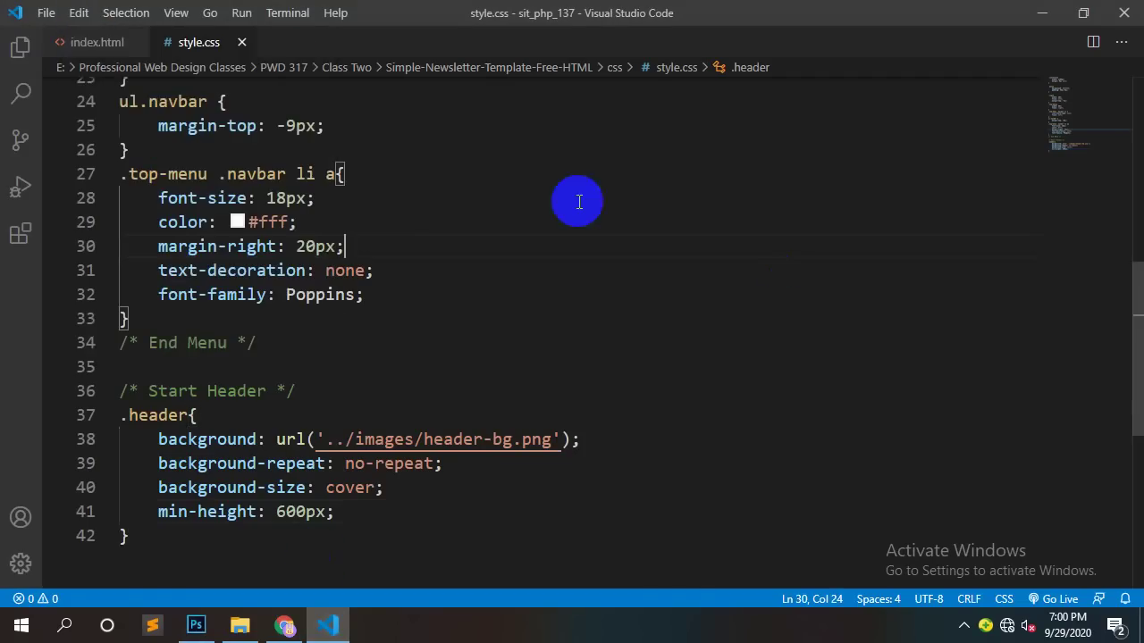
click(89, 43)
click(358, 468)
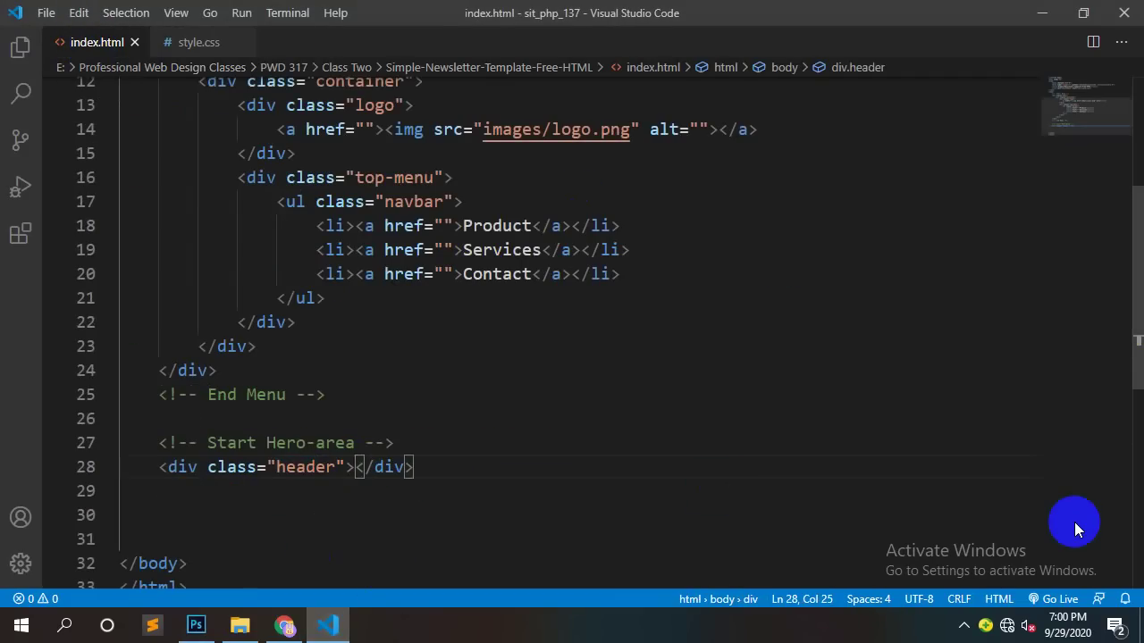
key(Return)
text(h)
key(BackSpace)
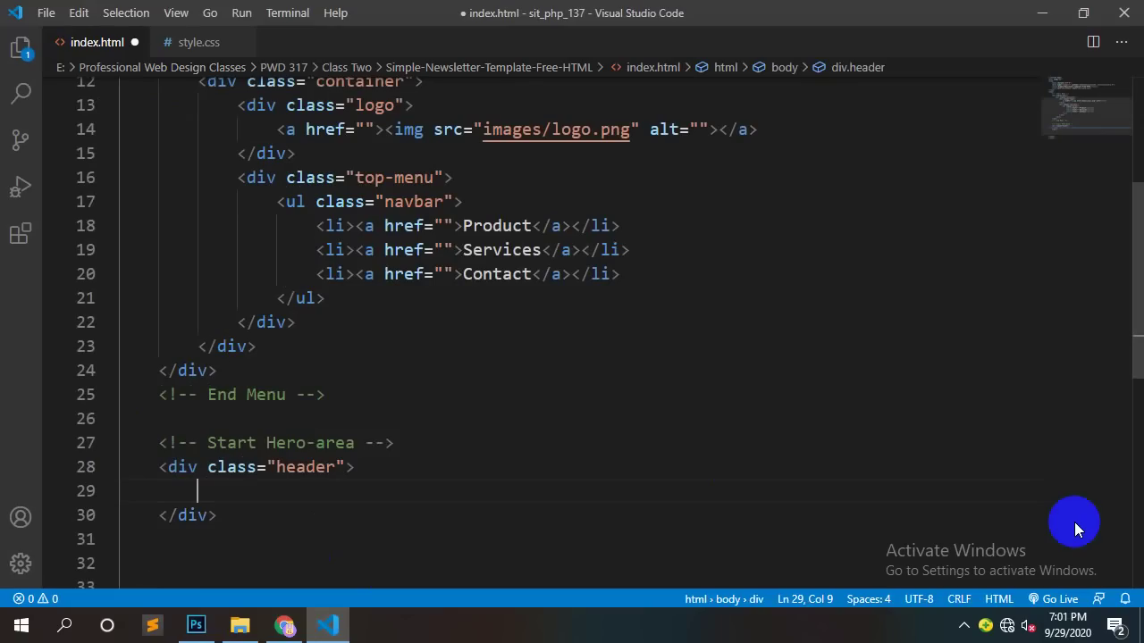
click(200, 629)
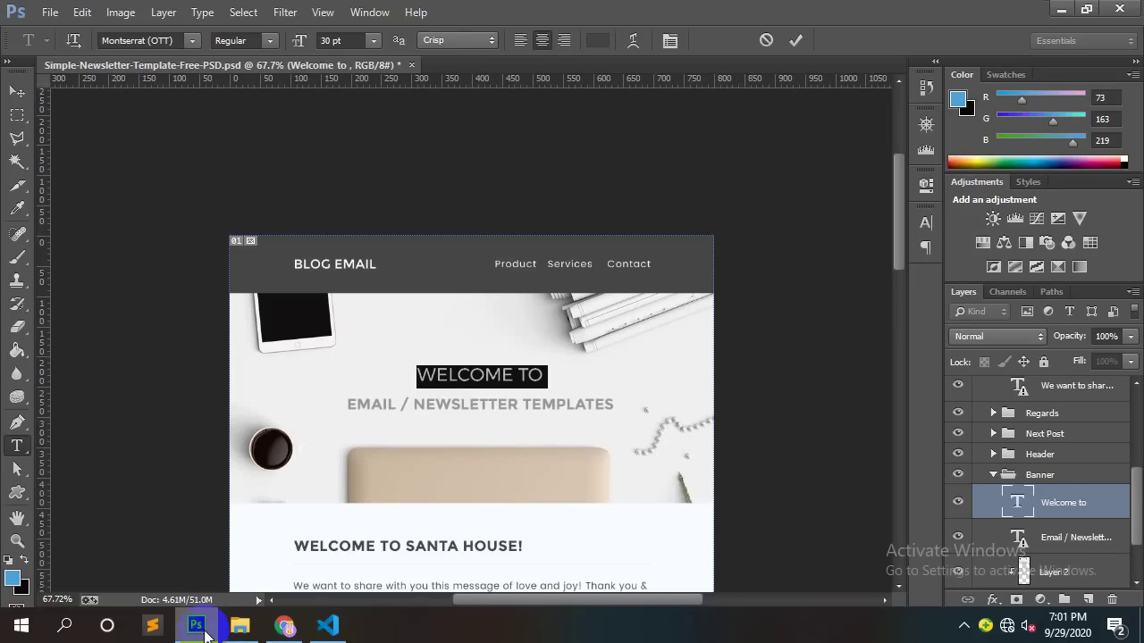
click(203, 627)
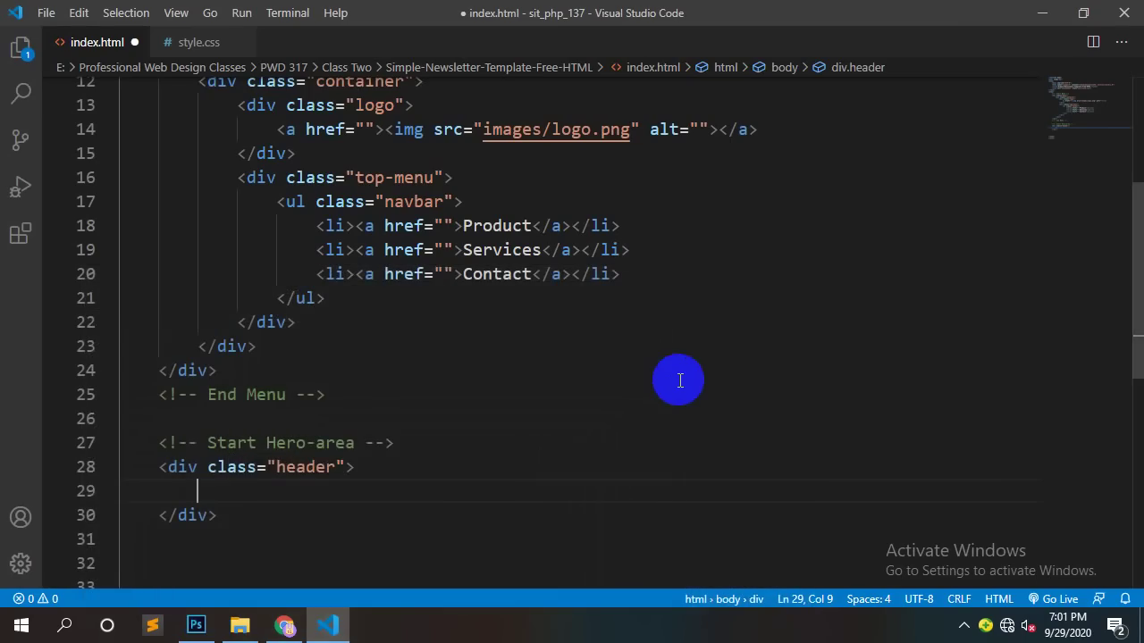
Step: Add an h1 heading with the text "Welcome to" inside the header div and save index.html
text(h1)
key(Tab)
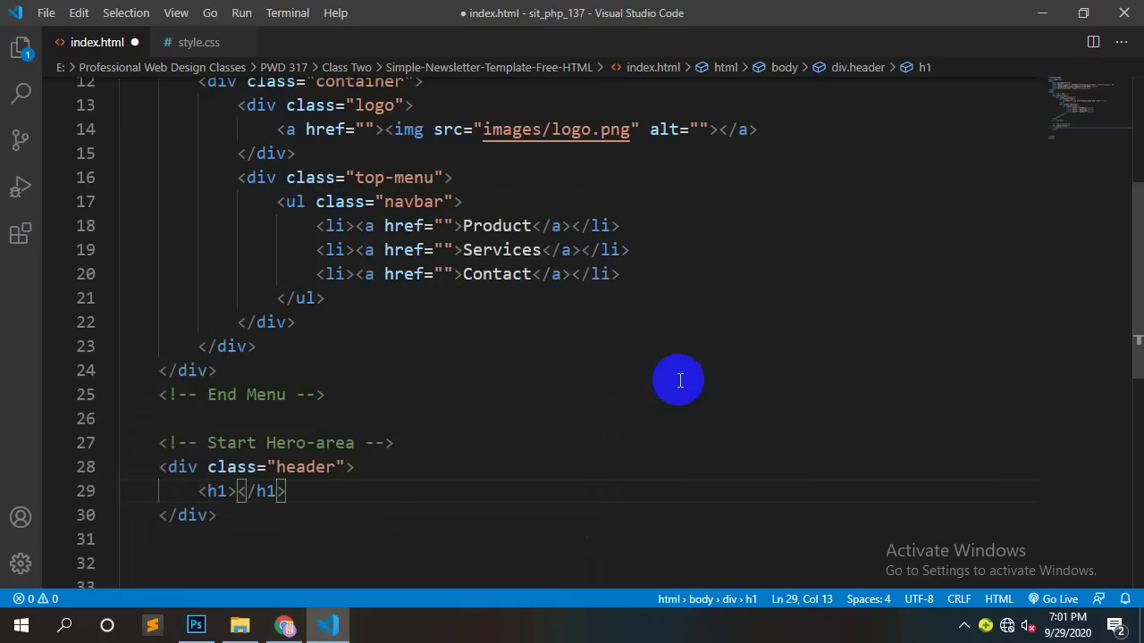
text(Welcome to)
click(433, 491)
key(ctrl+s)
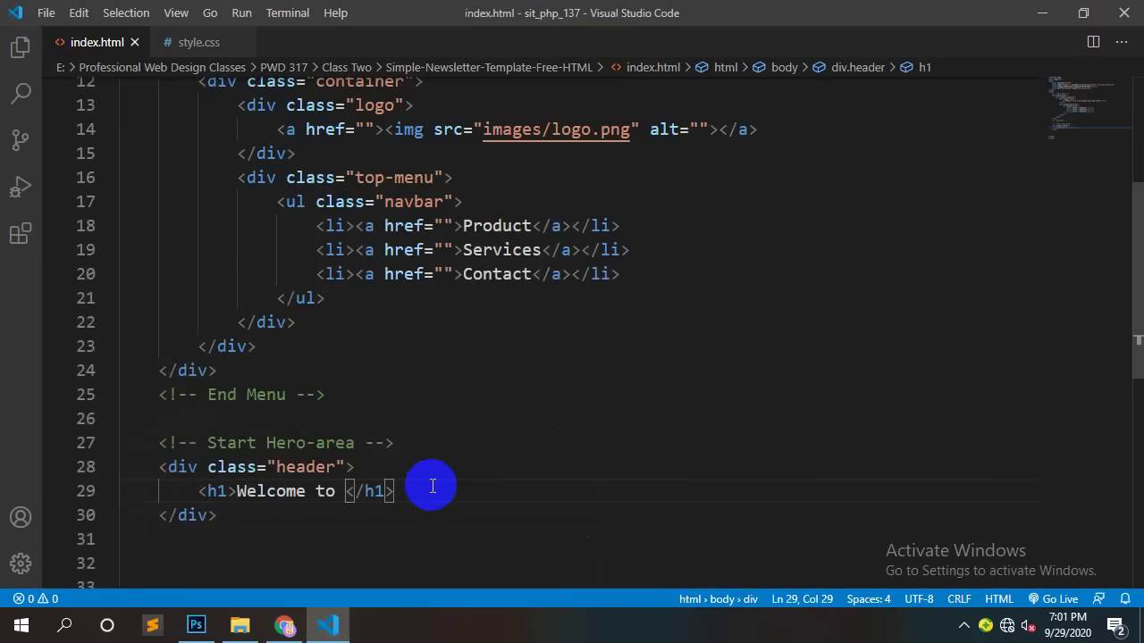
Step: Add an anchor element with an empty href on a new line below the h1 heading
key(Return)
text(a)
key(Tab)
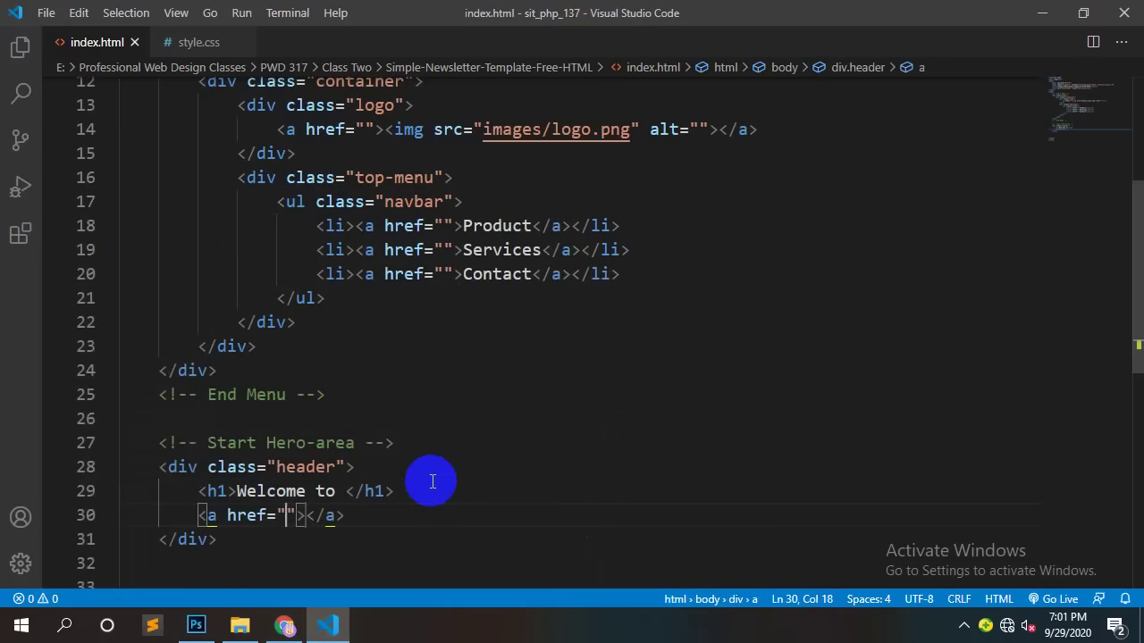
Step: Glance at the page in Chrome, switch to Photoshop, cancel the open text edit and select the "EMAIL / NEWSLETTER TEMPLATES" text layer
click(284, 626)
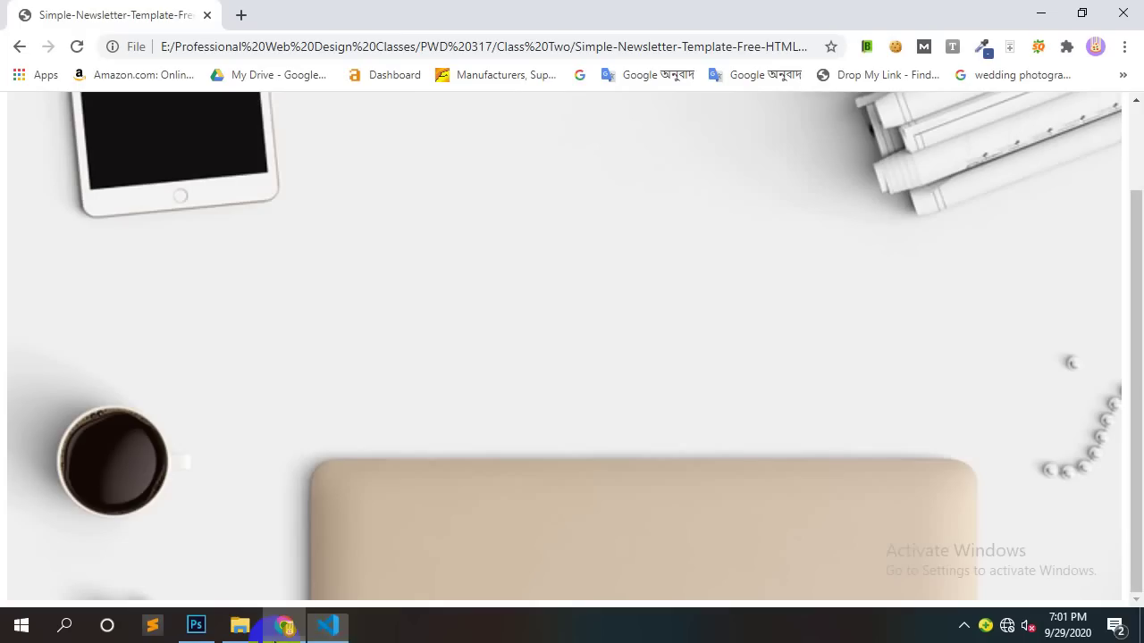
click(196, 626)
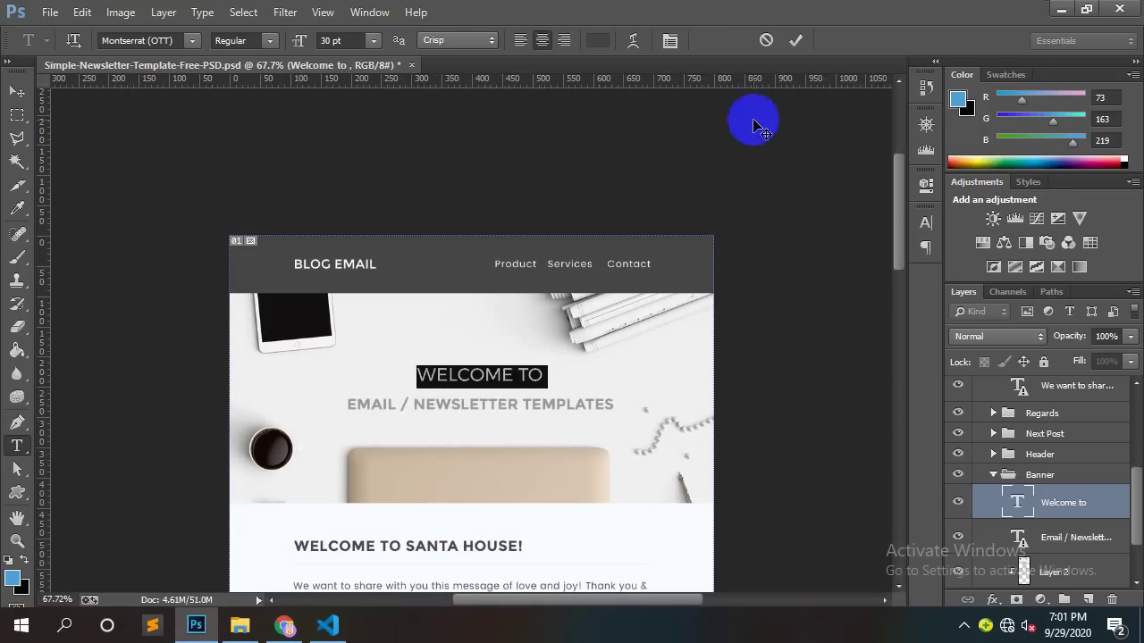
click(764, 39)
key(v)
click(477, 401)
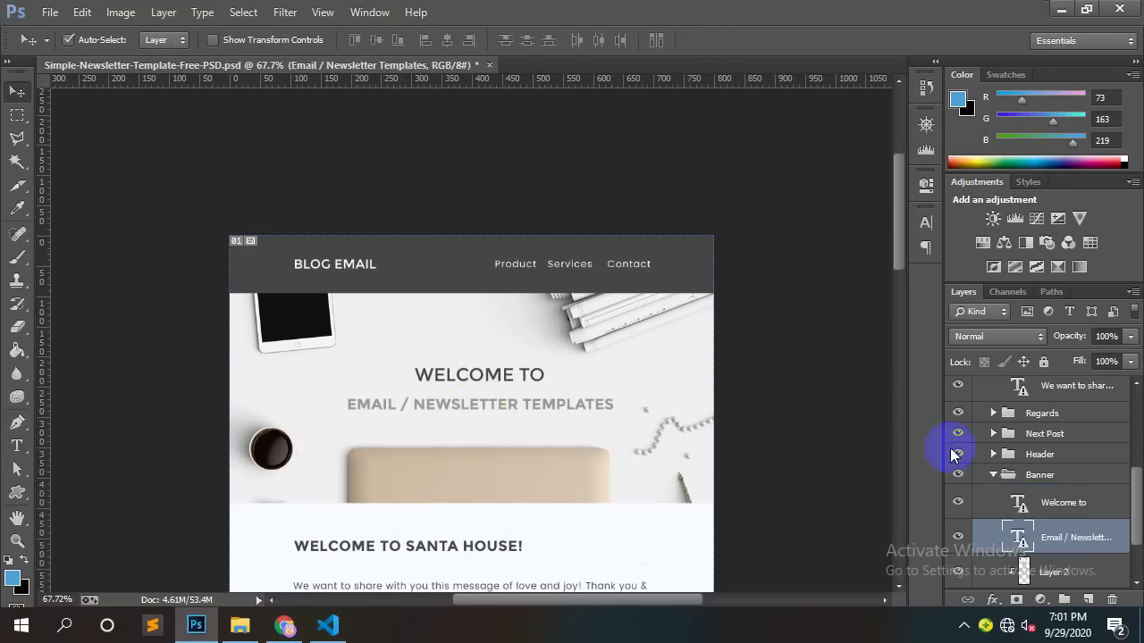
Step: Copy the banner subheading from its Photoshop text layer and insert "Email / Newsletter Templates" into the header anchor of index.html in Visual Studio Code
double_click(1019, 539)
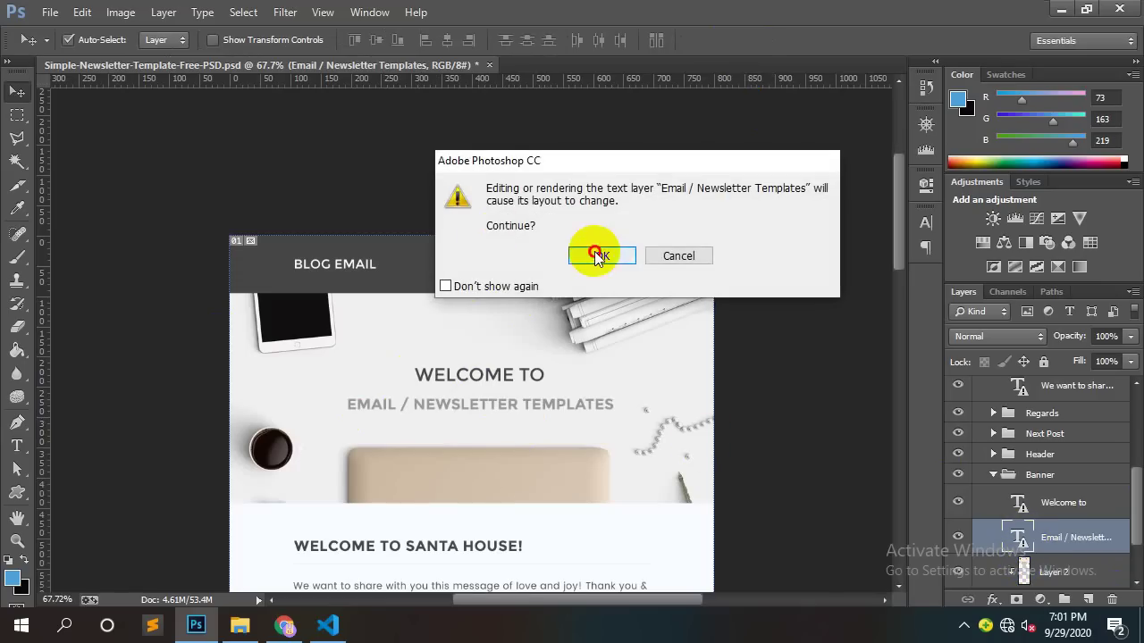
click(597, 256)
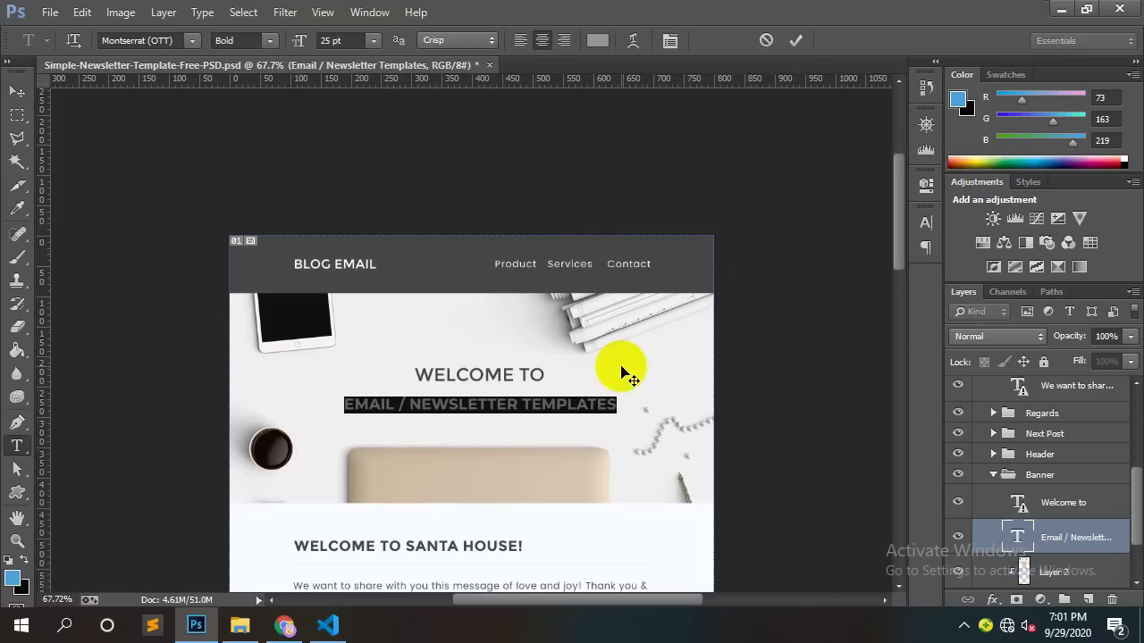
click(328, 626)
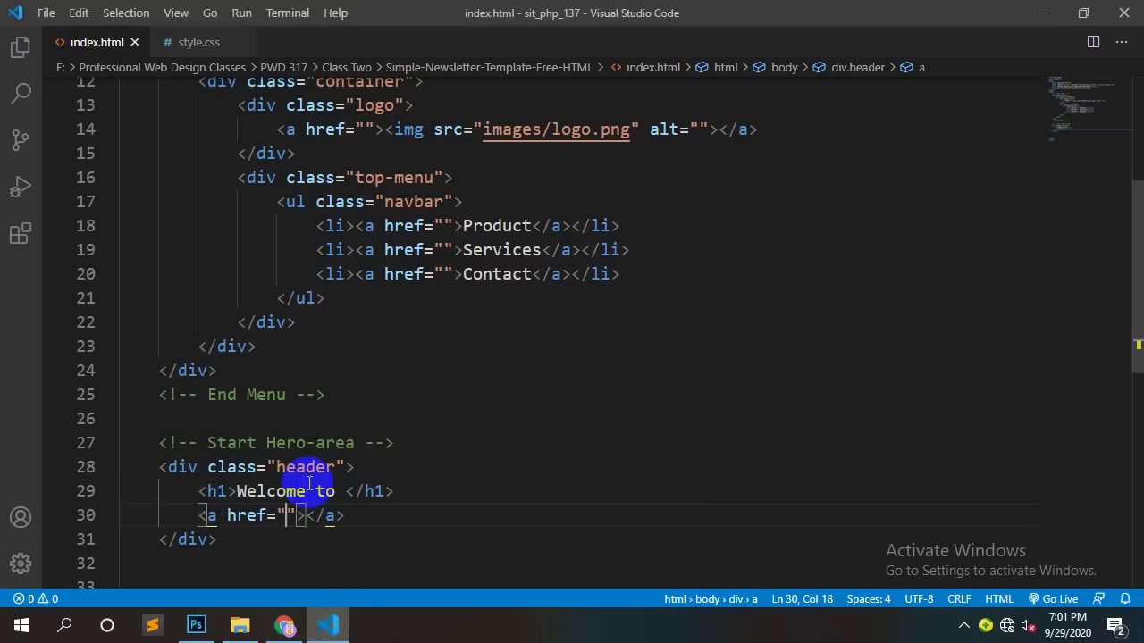
text(>)
text(Email / Newsletter Templates)
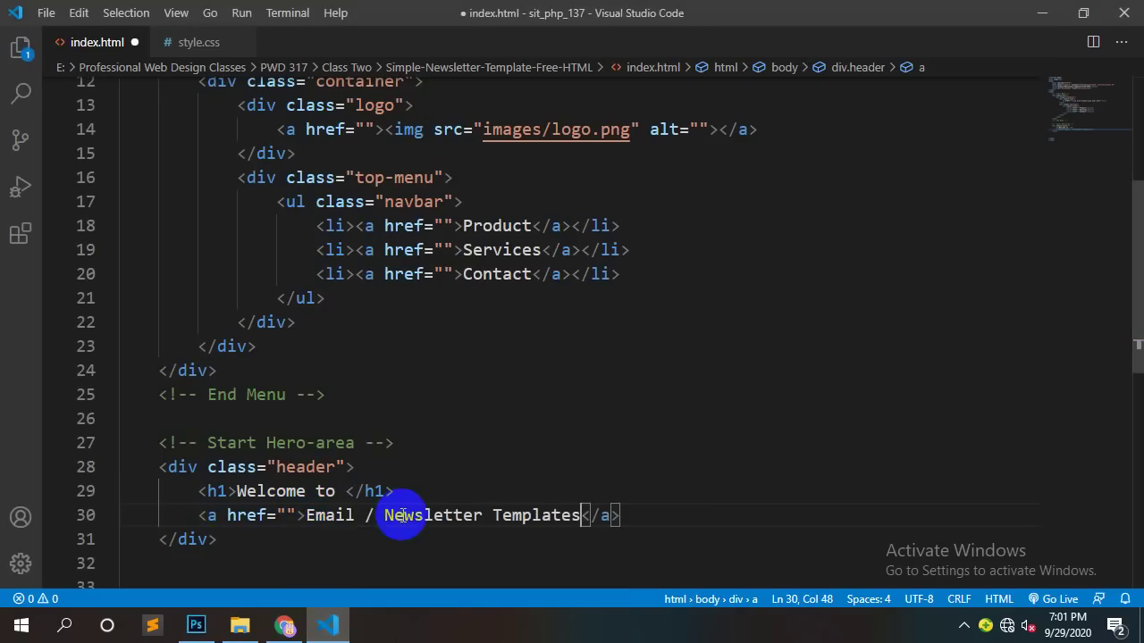
Step: Move "Newsletter Templates" out of the first header anchor into a second anchor with an empty href beside it, and save index.html
drag(375, 516, 579, 521)
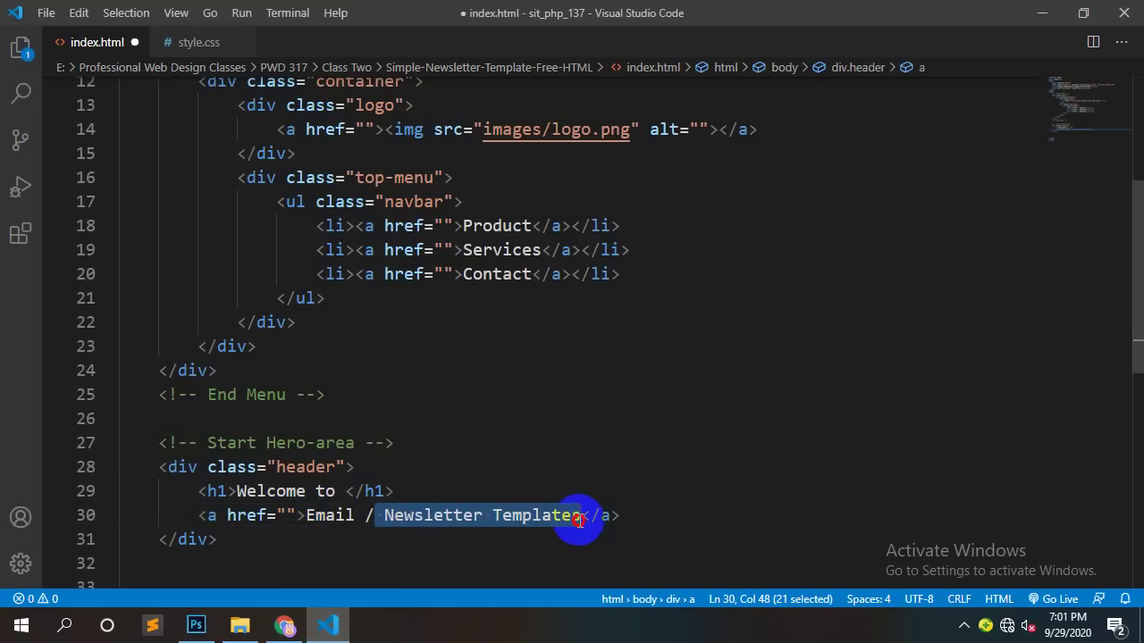
key(BackSpace)
click(472, 520)
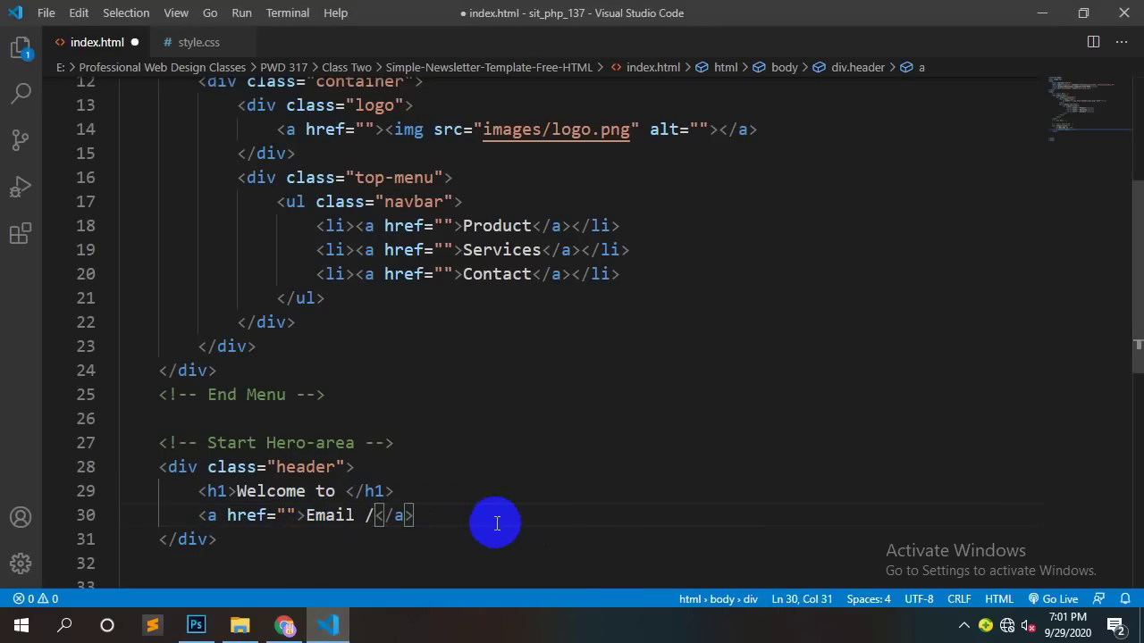
text(a)
key(Tab)
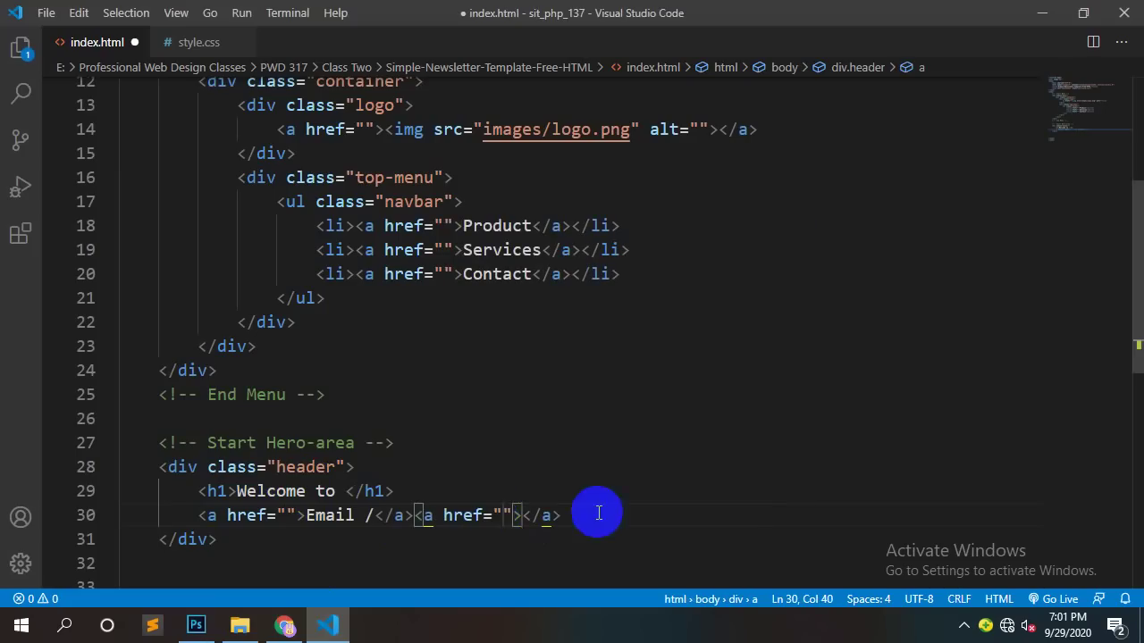
key(Tab)
text(Newsletter Templates)
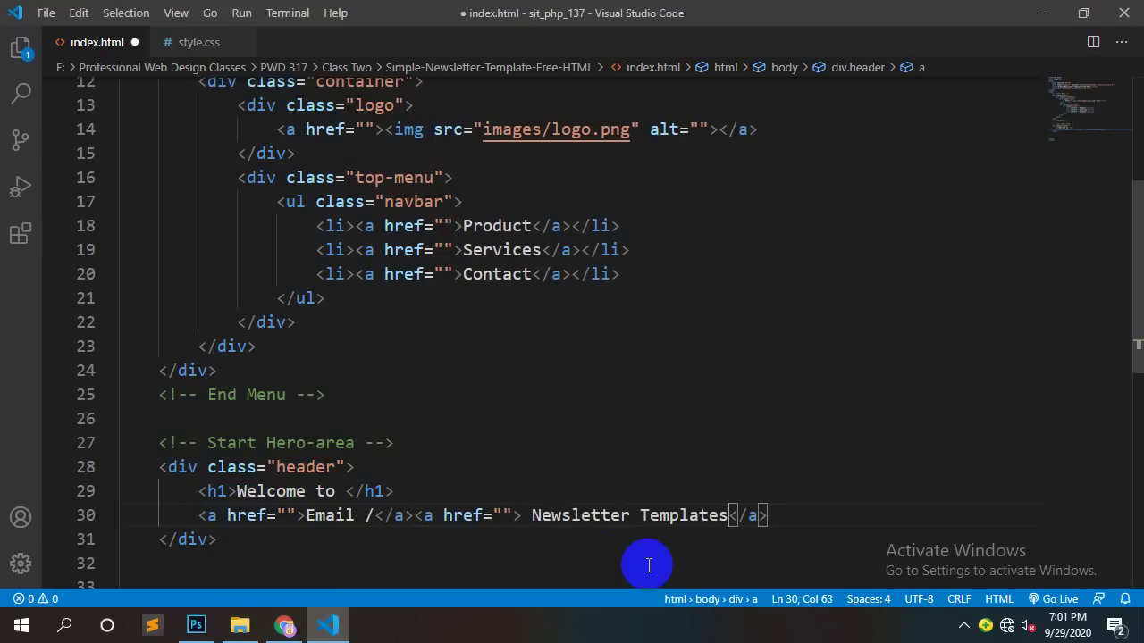
key(ctrl+s)
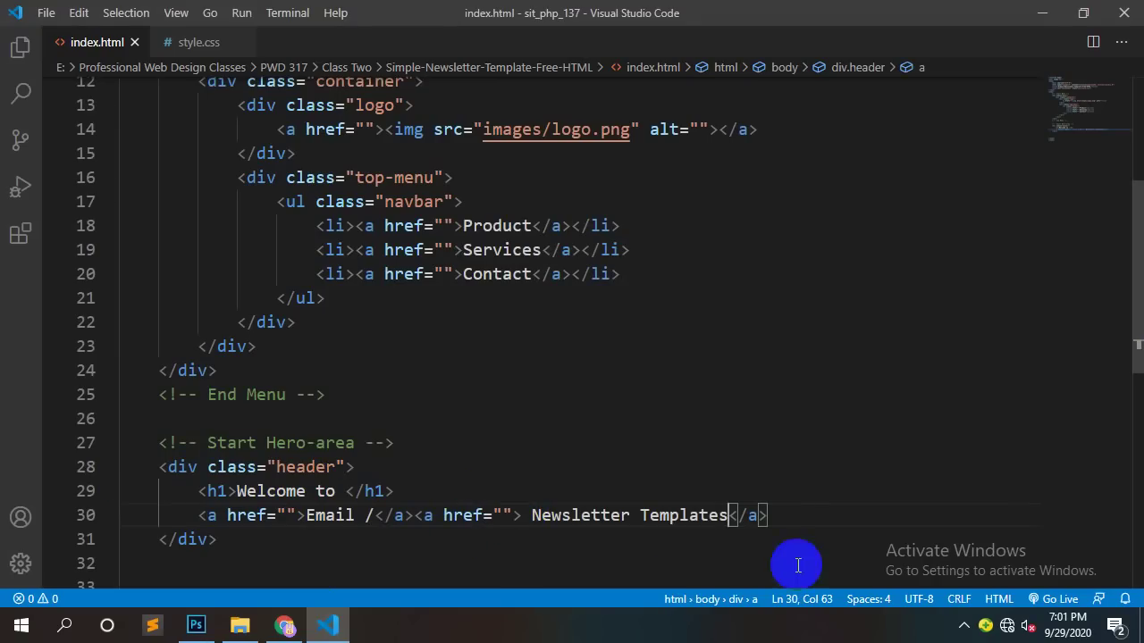
Step: Switch to Chrome, reload the page and examine the header heading and the gap between the menu and the banner
click(284, 625)
right_click(661, 170)
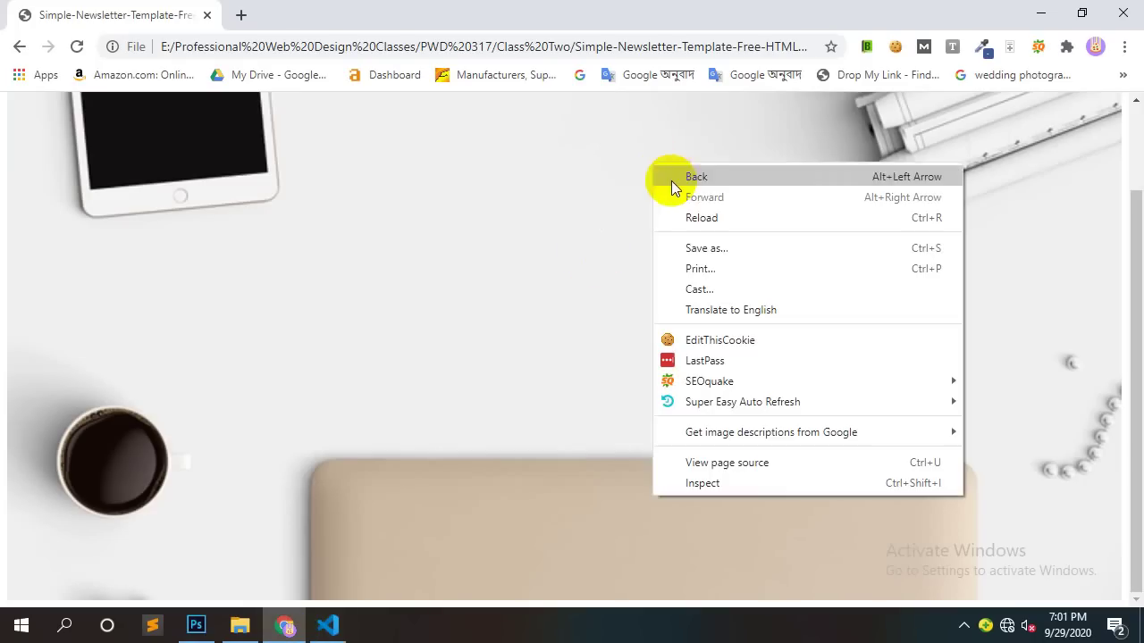
click(690, 220)
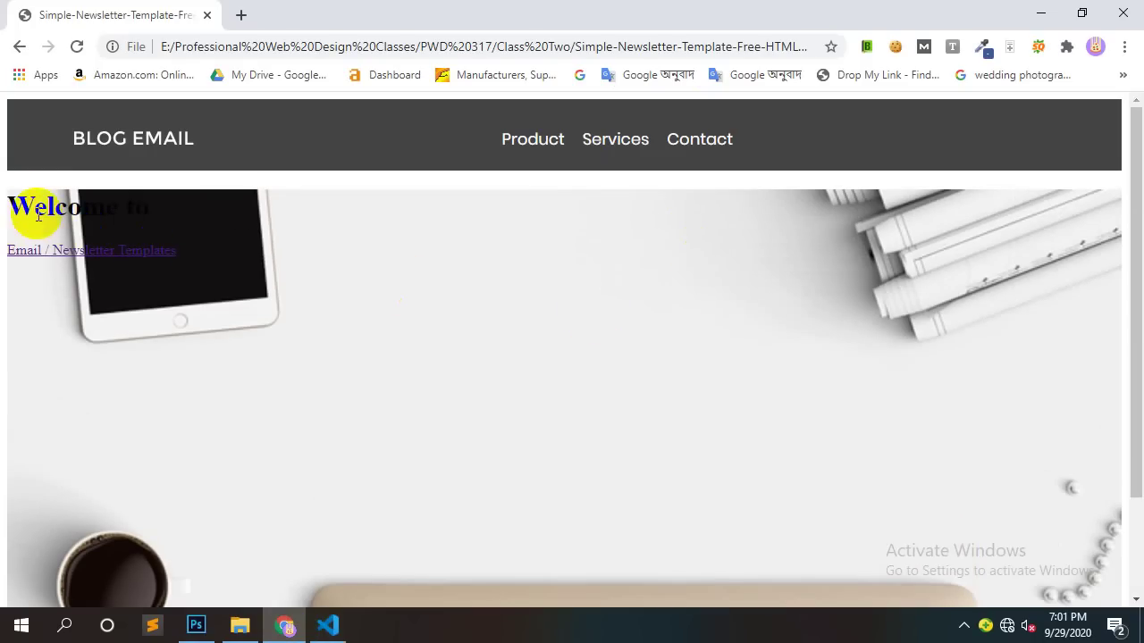
click(155, 220)
drag(287, 210, 2, 201)
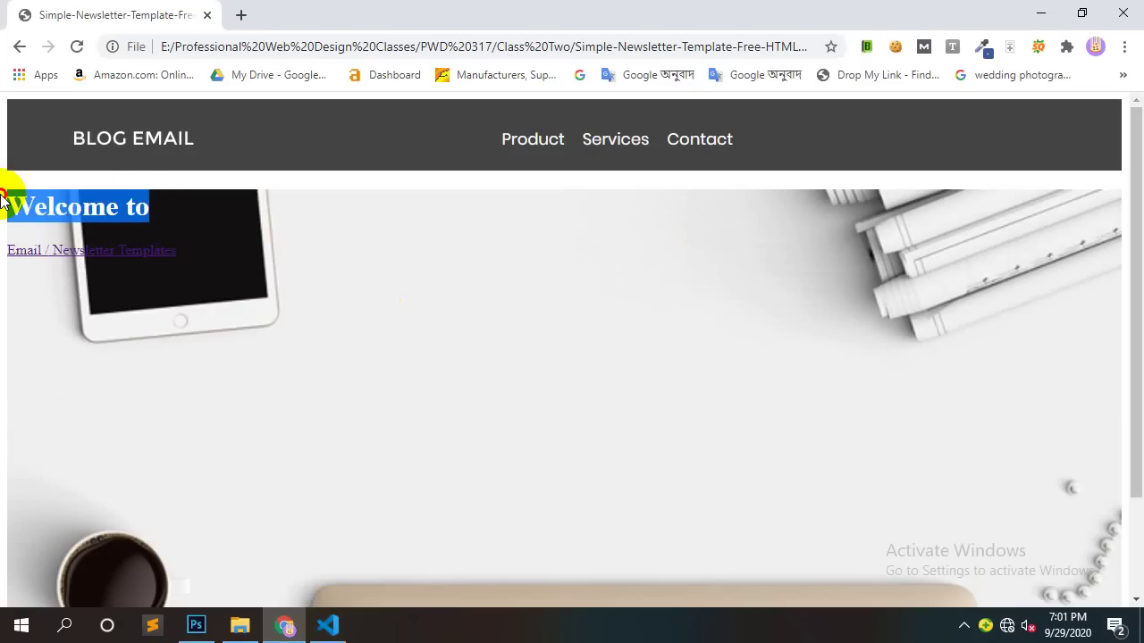
click(605, 394)
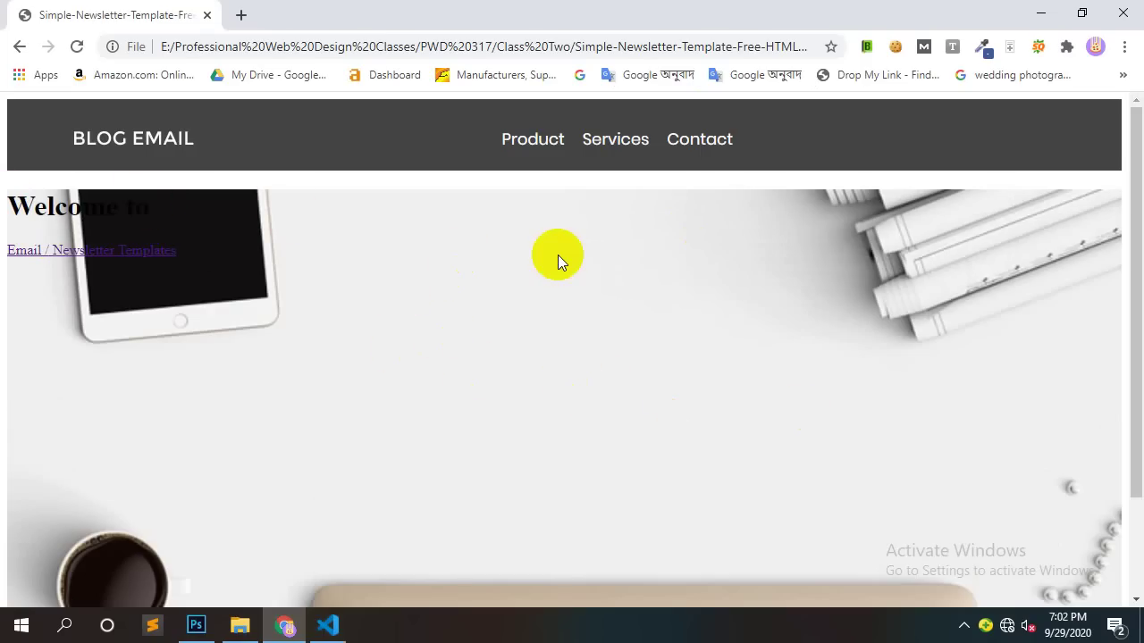
click(536, 179)
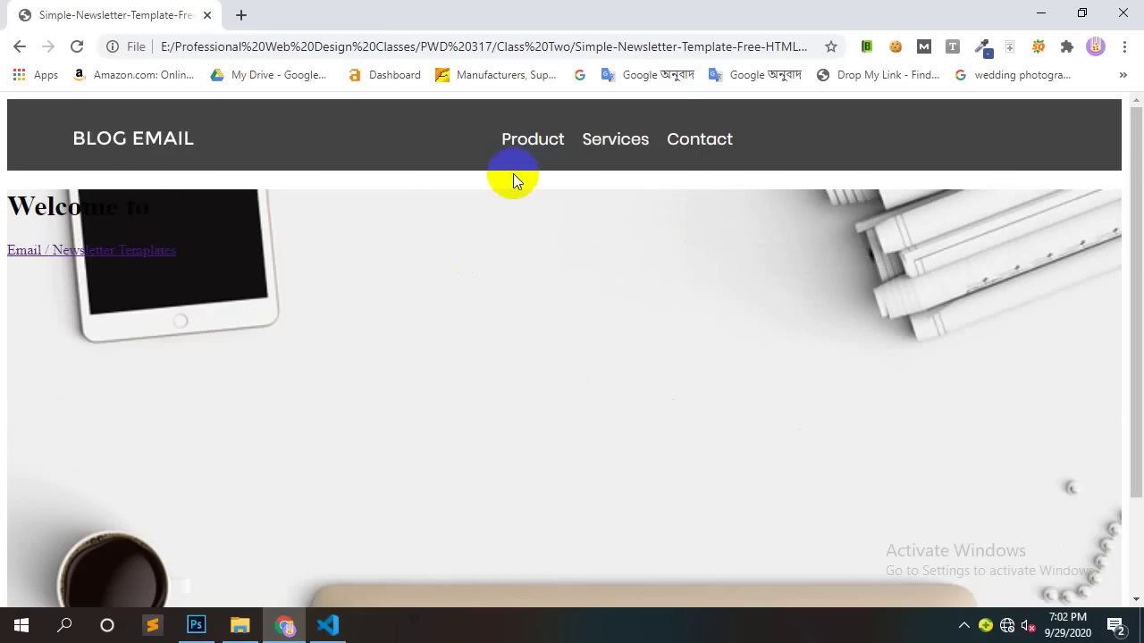
Step: Switch to style.css in Visual Studio Code and add a universal selector (*) rule with margin: 0 below the .container rule
click(327, 625)
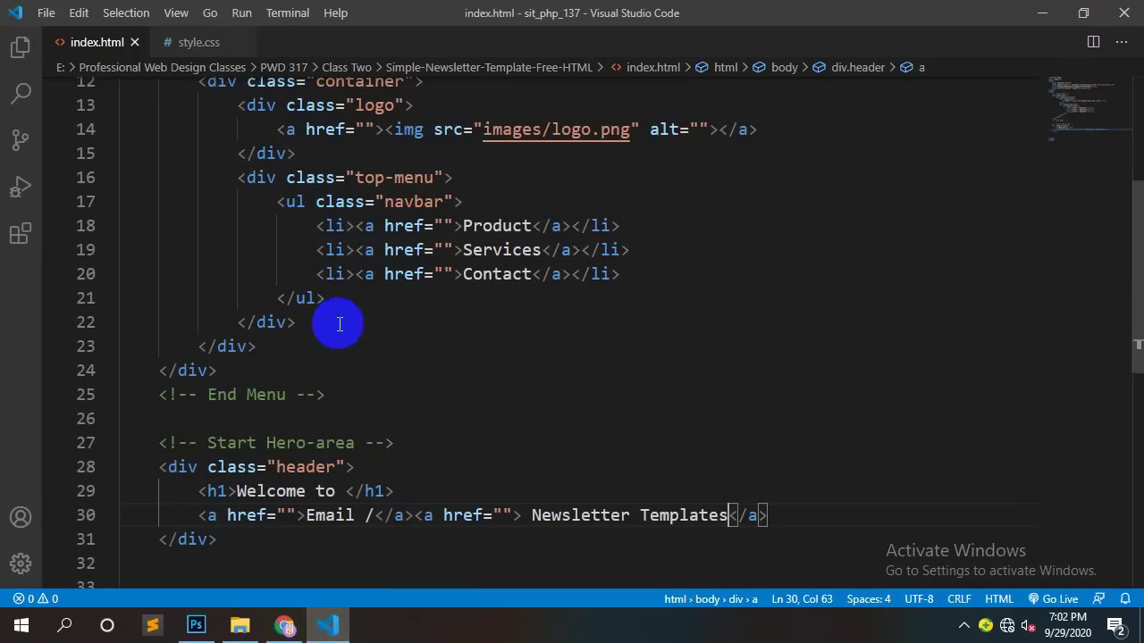
click(199, 42)
scroll(327, 370, up, 7)
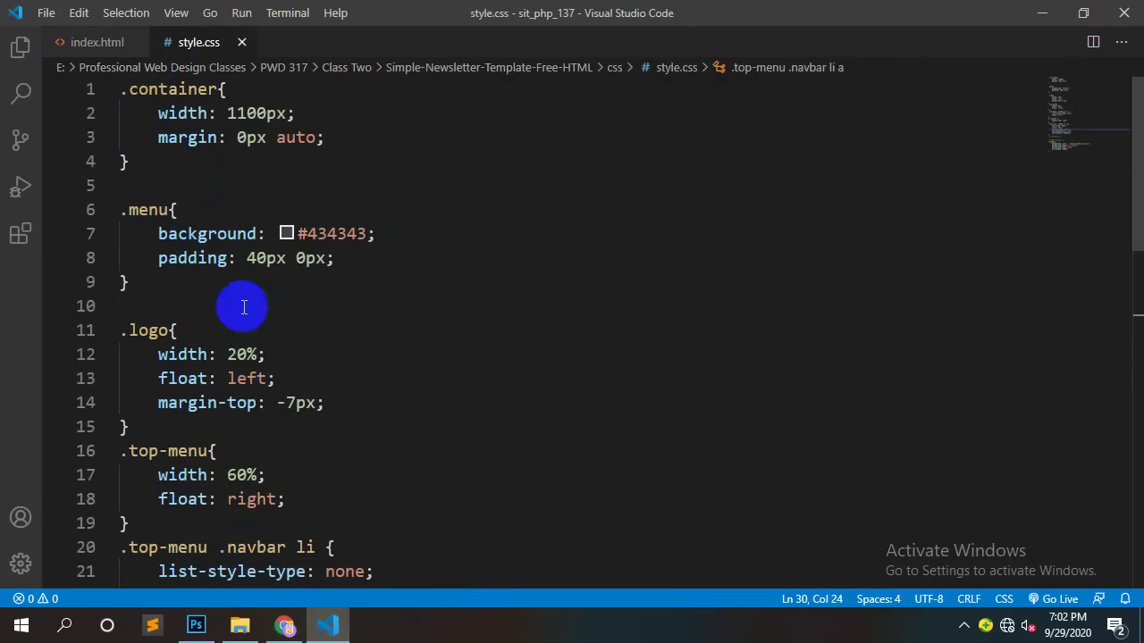
click(135, 185)
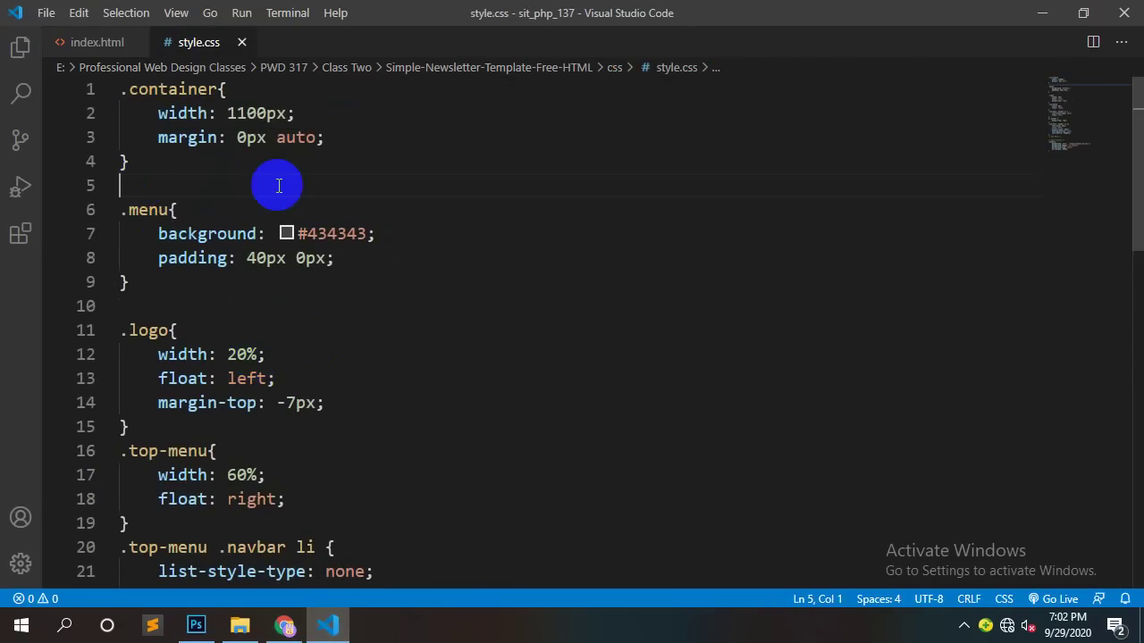
text(*{)
key(Return)
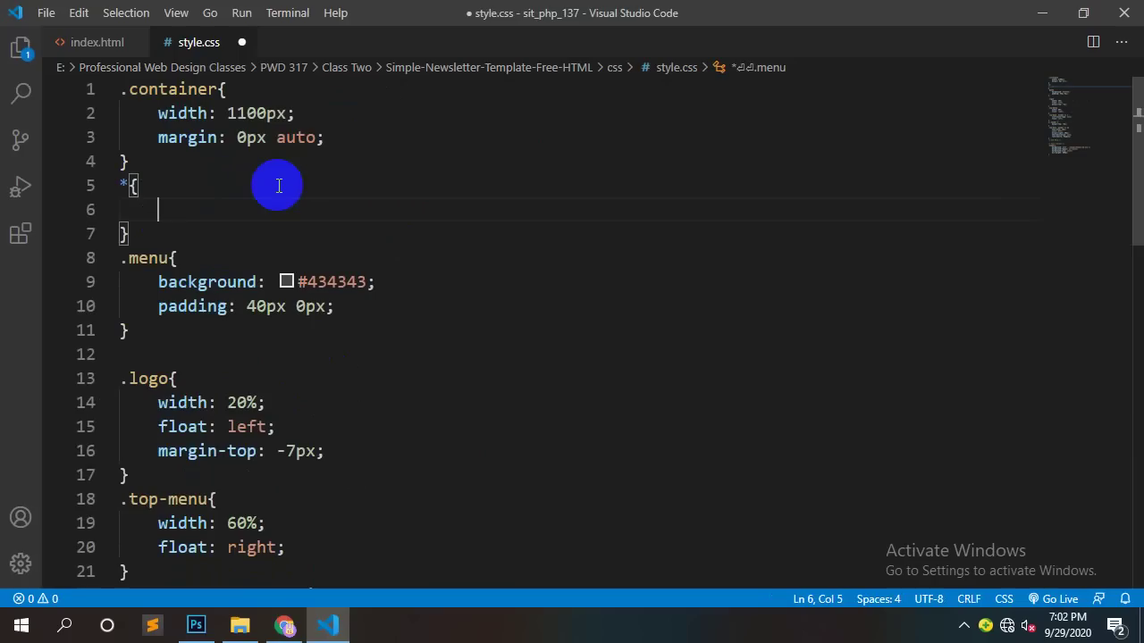
text(ma)
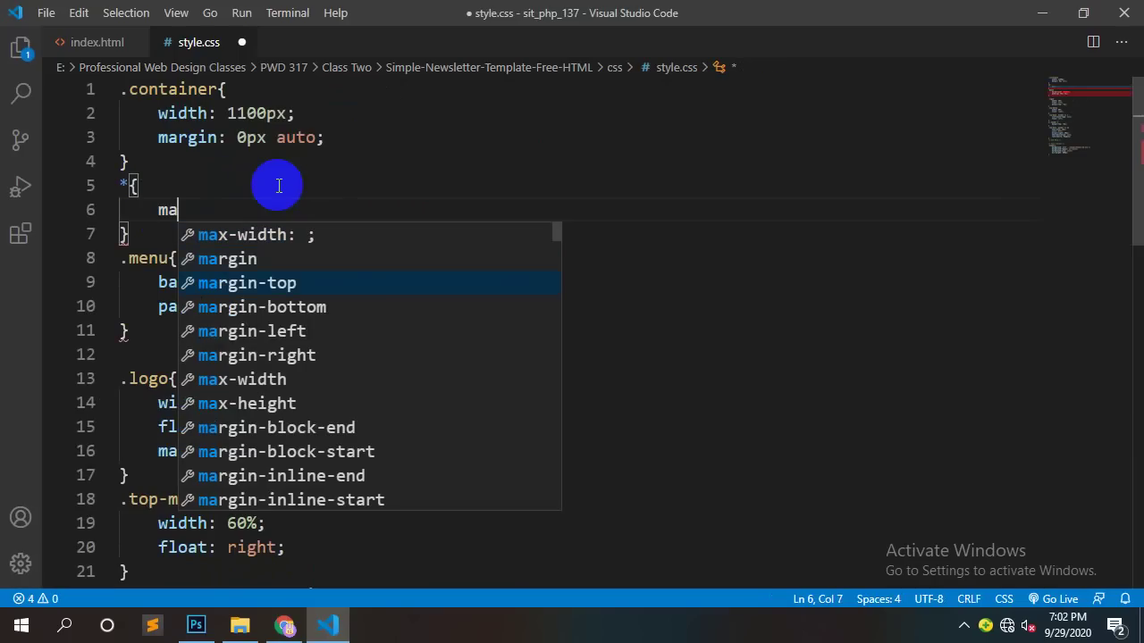
key(Up)
key(Return)
text(0;)
key(Right)
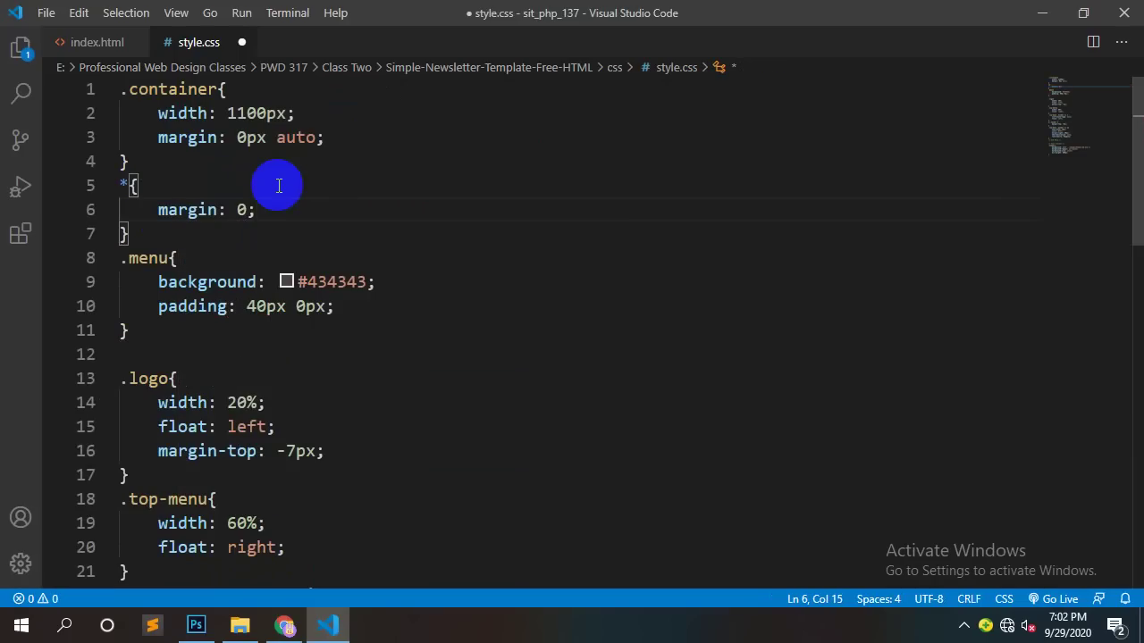
Step: Add padding: 0 to the universal selector rule and save style.css
key(Return)
text(pad)
key(Down)
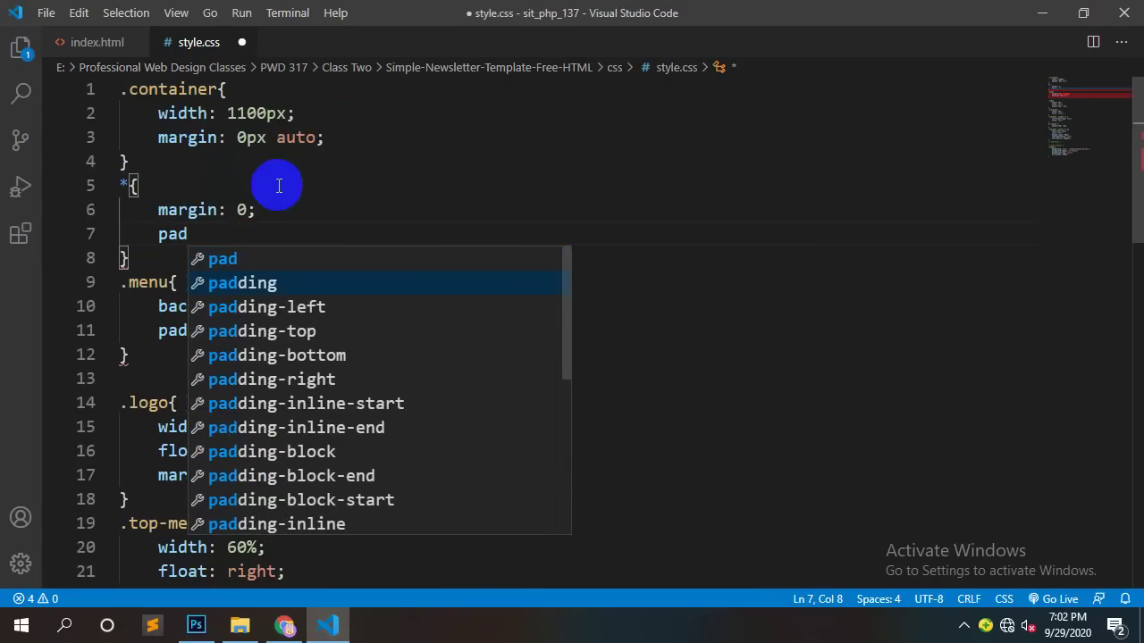
key(Return)
text(0;)
key(ctrl+s)
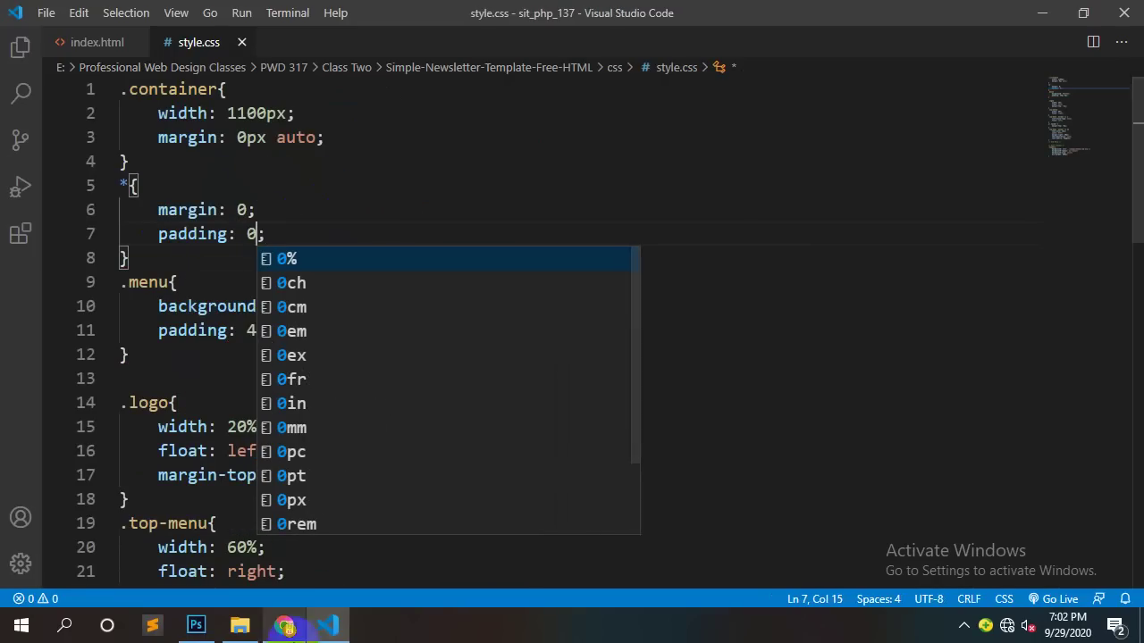
Step: Reload the page in Chrome and check the spacing around the menu and hero banner
click(285, 625)
right_click(780, 297)
click(805, 331)
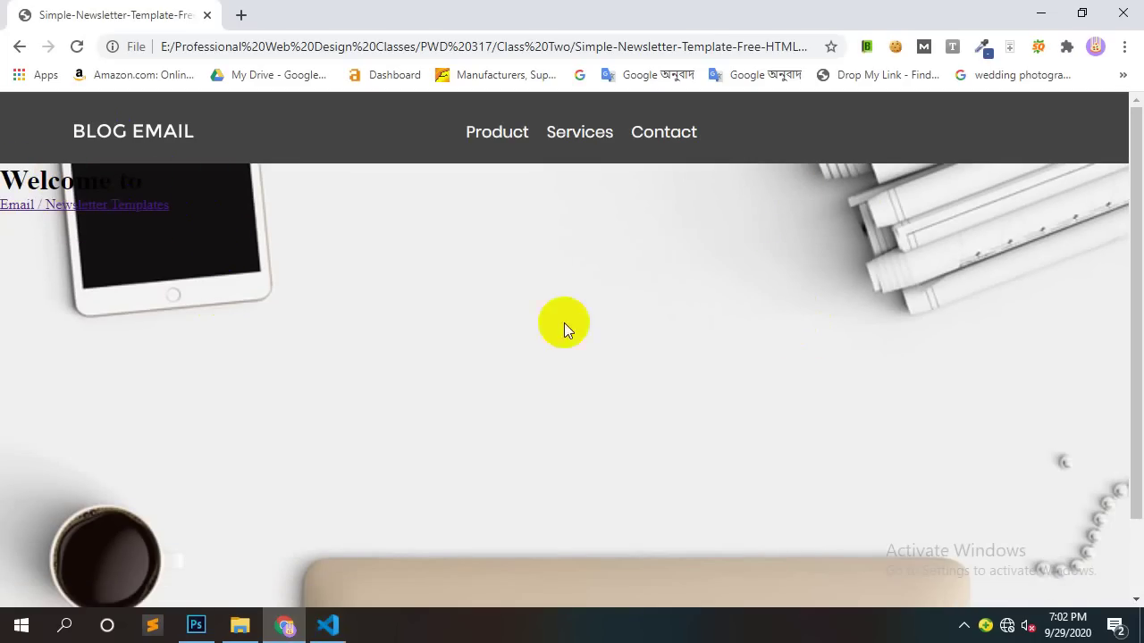
scroll(585, 374, down, 1)
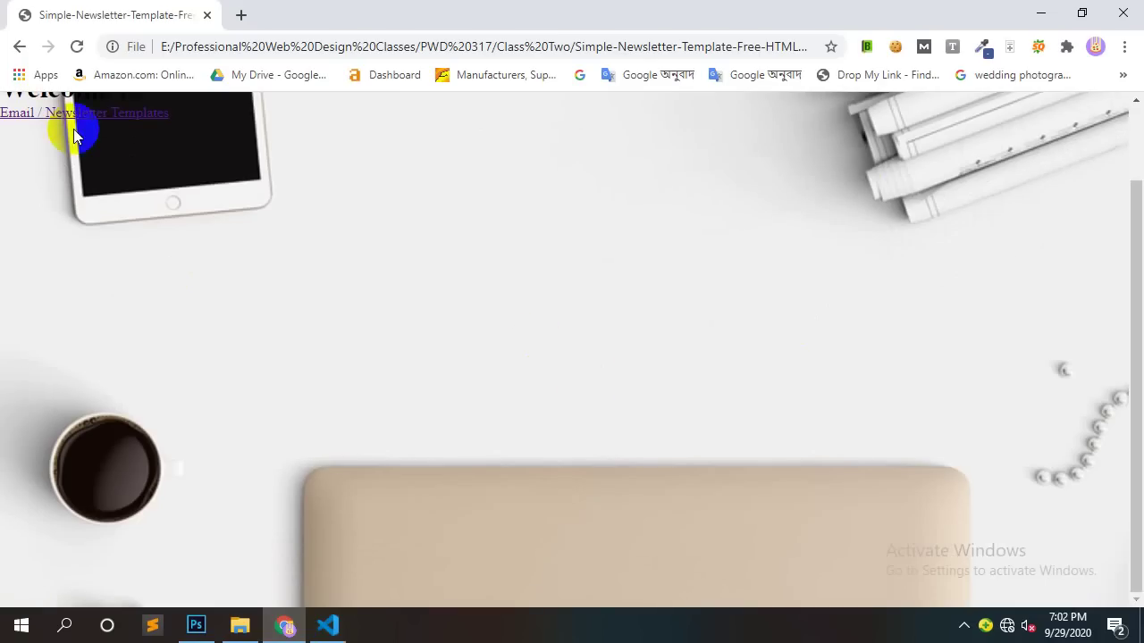
scroll(80, 116, up, 1)
Step: Return to style.css in Visual Studio Code, add text-align: center to the .header rule below min-height, and save the file
click(327, 626)
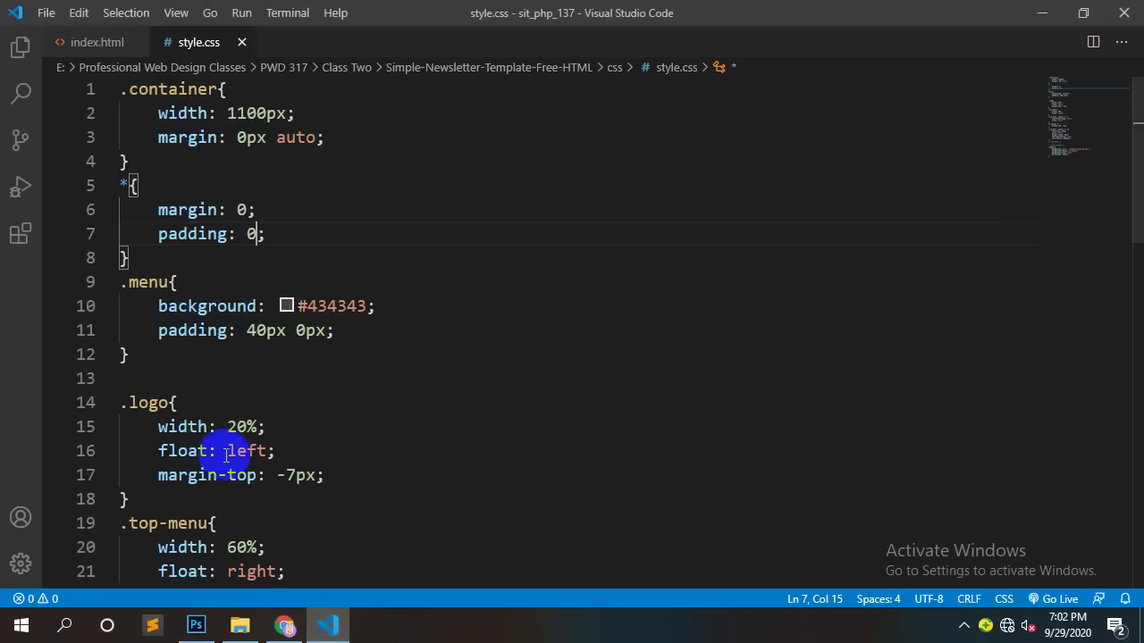
scroll(218, 419, down, 3)
scroll(218, 418, down, 6)
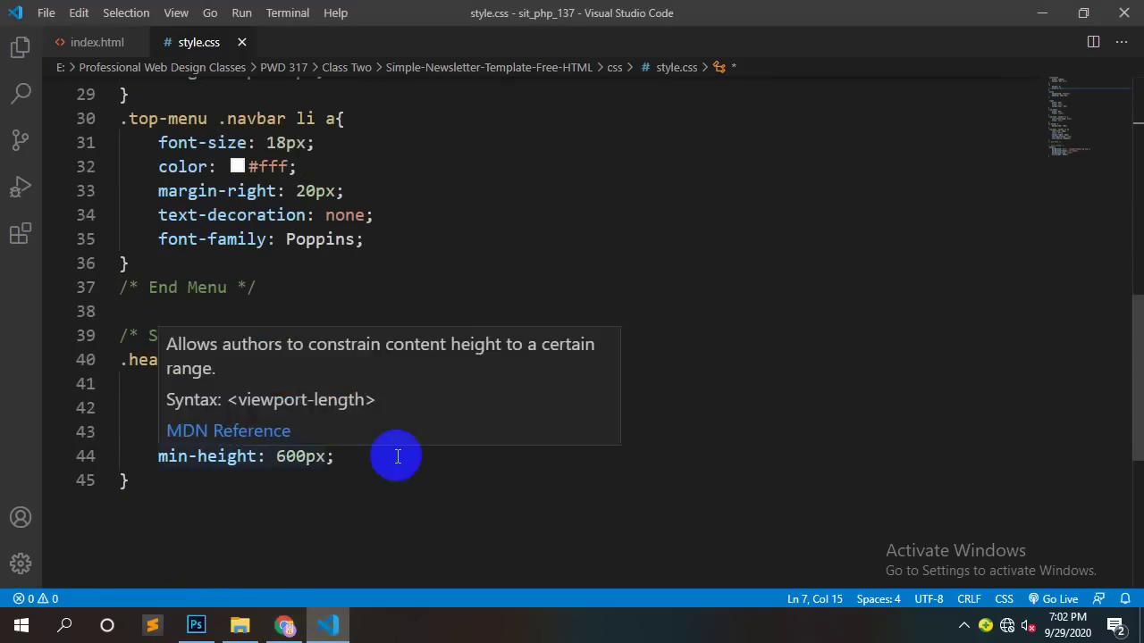
click(364, 454)
key(Return)
text(t)
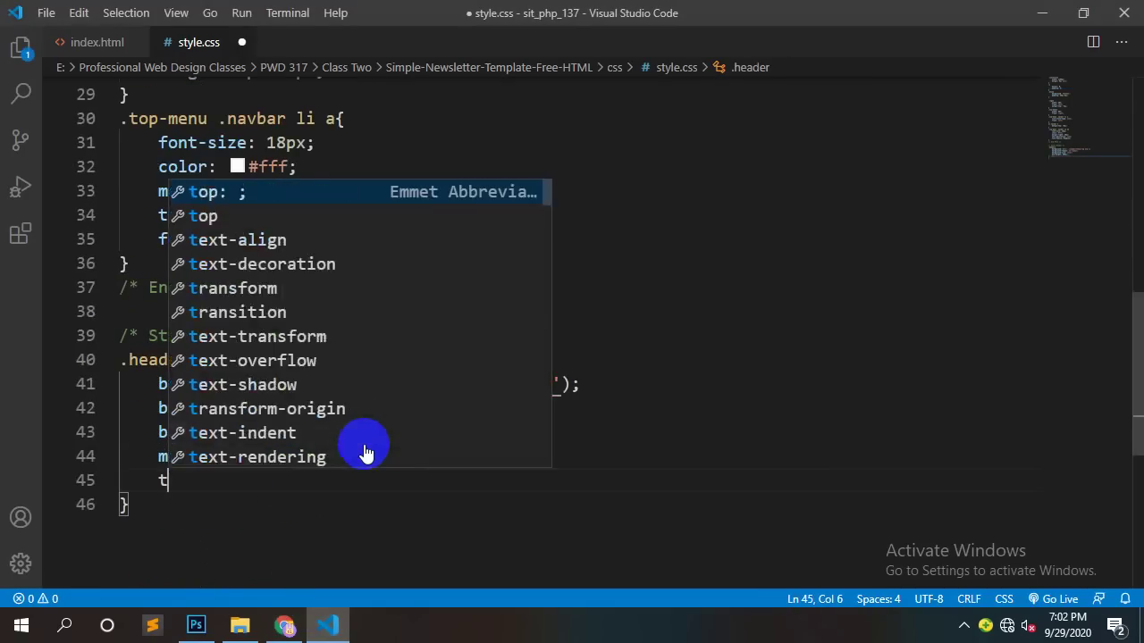
text(ext-a)
key(Return)
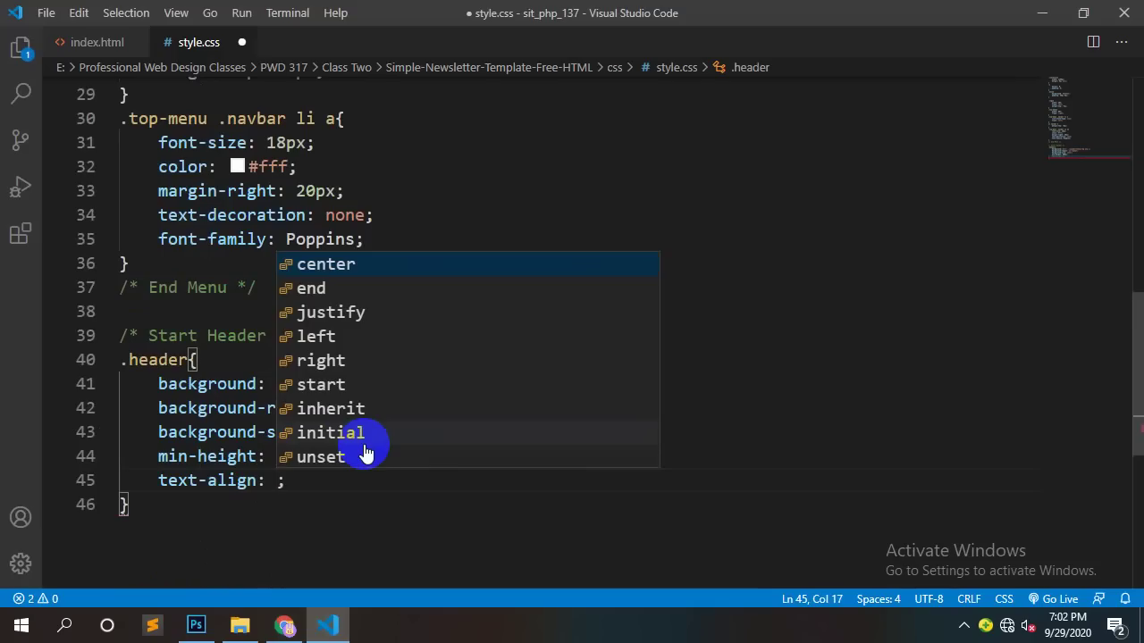
text(c)
key(Return)
key(ctrl+s)
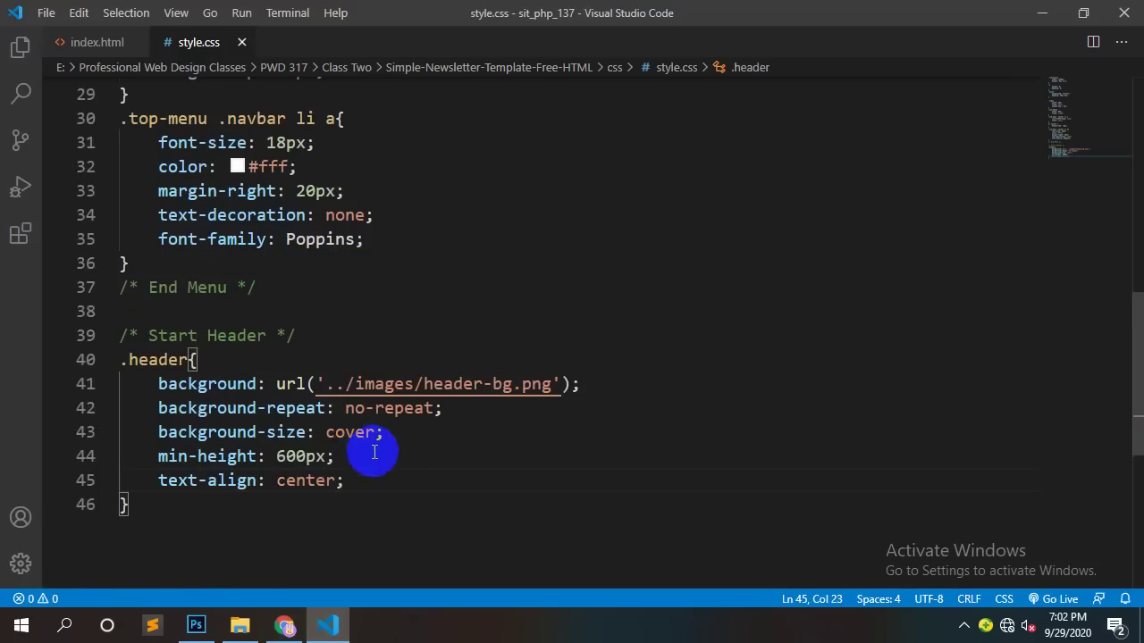
Step: Reload the page in Chrome and check the alignment of the banner's heading and links
click(268, 630)
right_click(613, 371)
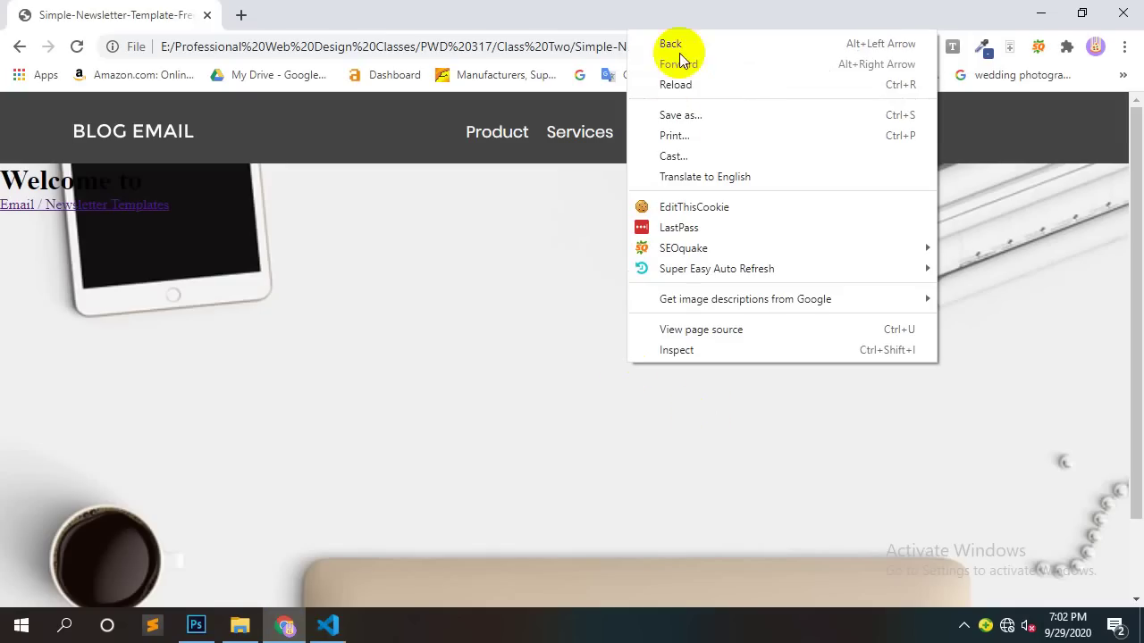
click(672, 85)
scroll(641, 330, down, 1)
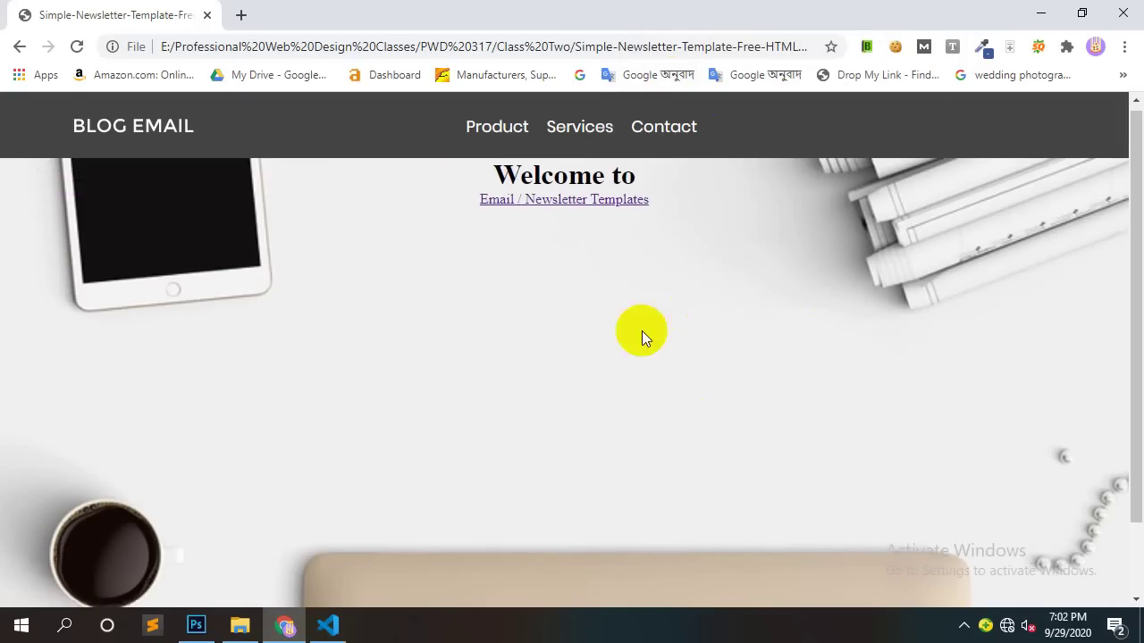
Step: Switch to Visual Studio Code and add padding-top: 300px to the .header rule in style.css
click(339, 628)
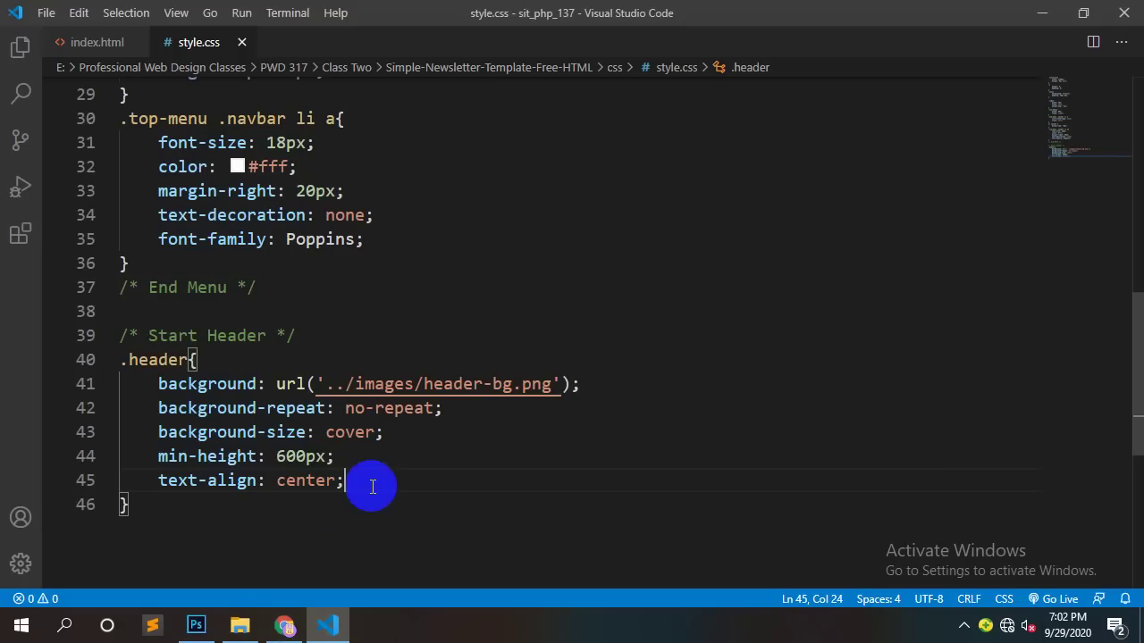
key(Return)
text(padd)
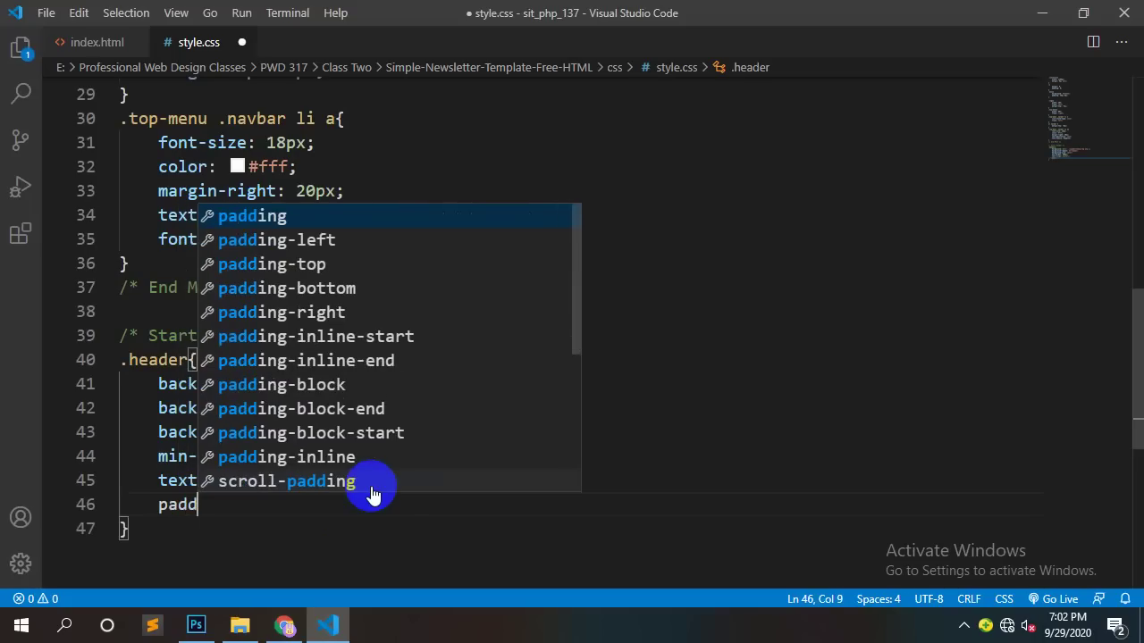
key(Return)
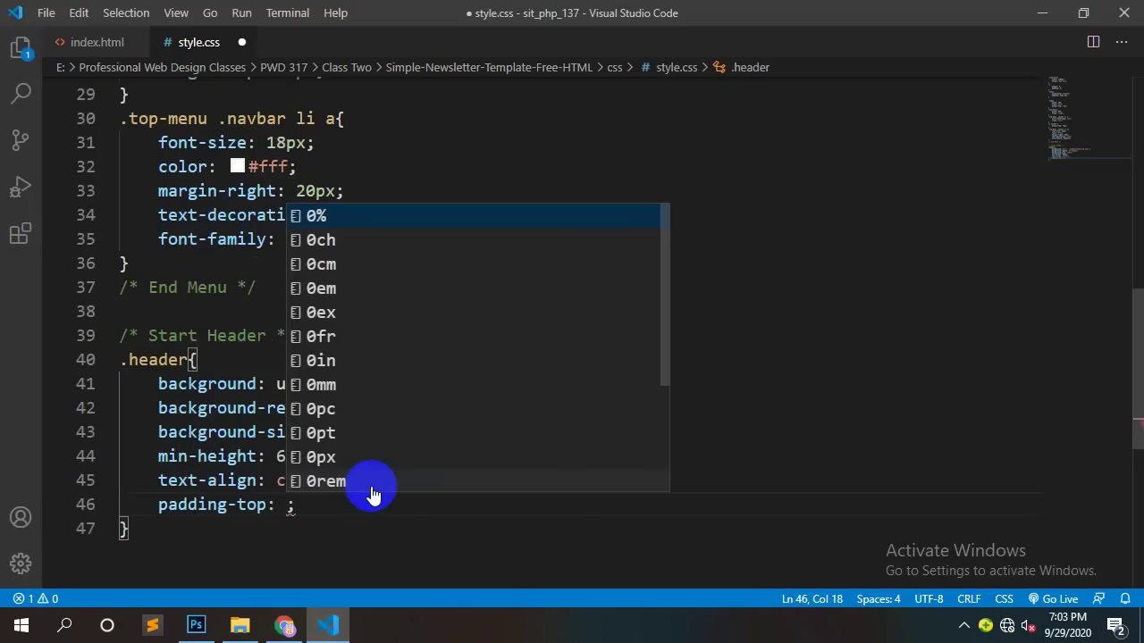
text(300px)
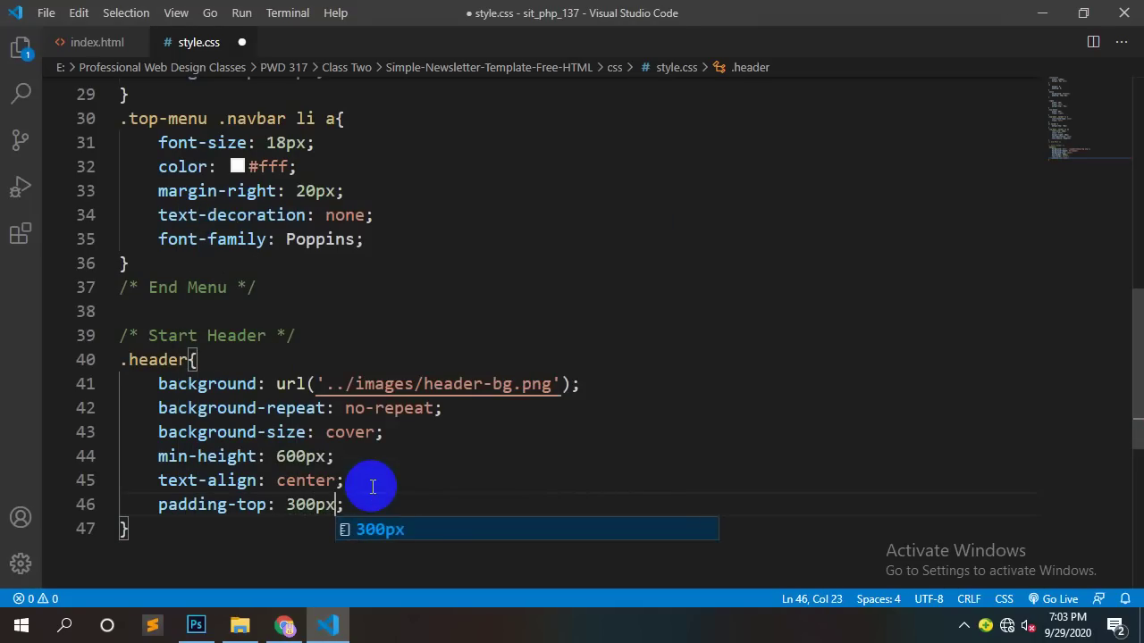
Step: Save style.css, reload the page in Chrome and check the banner heading's position and background
key(ctrl+s)
click(285, 625)
right_click(588, 277)
click(626, 329)
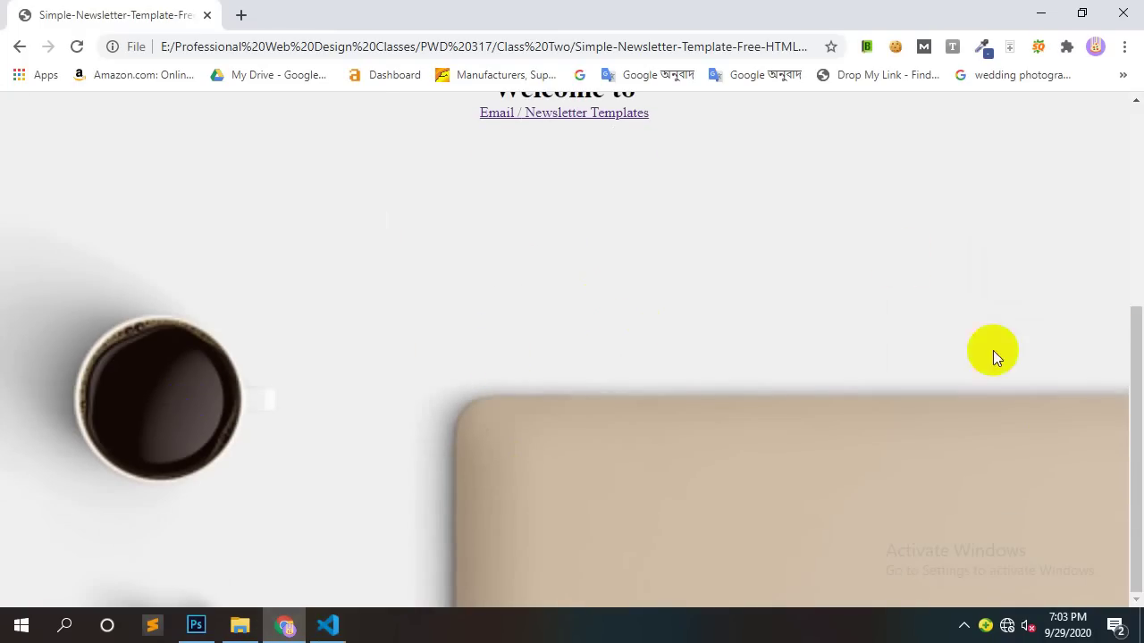
scroll(672, 344, up, 4)
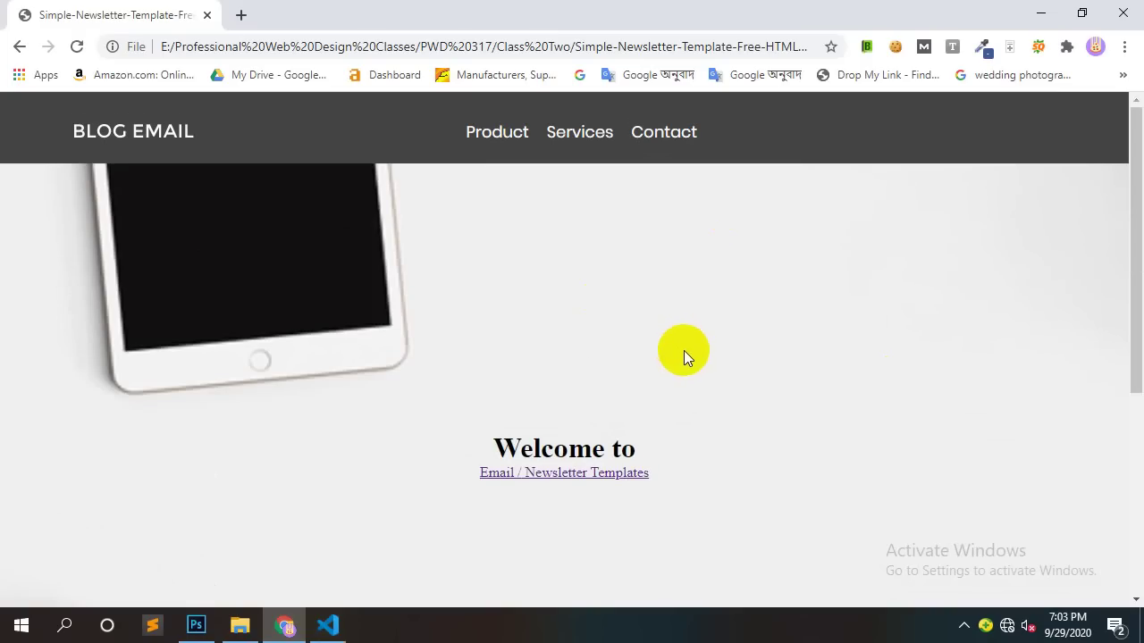
Step: Return to style.css in Visual Studio Code and remove the padding-top declaration from the .header rule
click(327, 626)
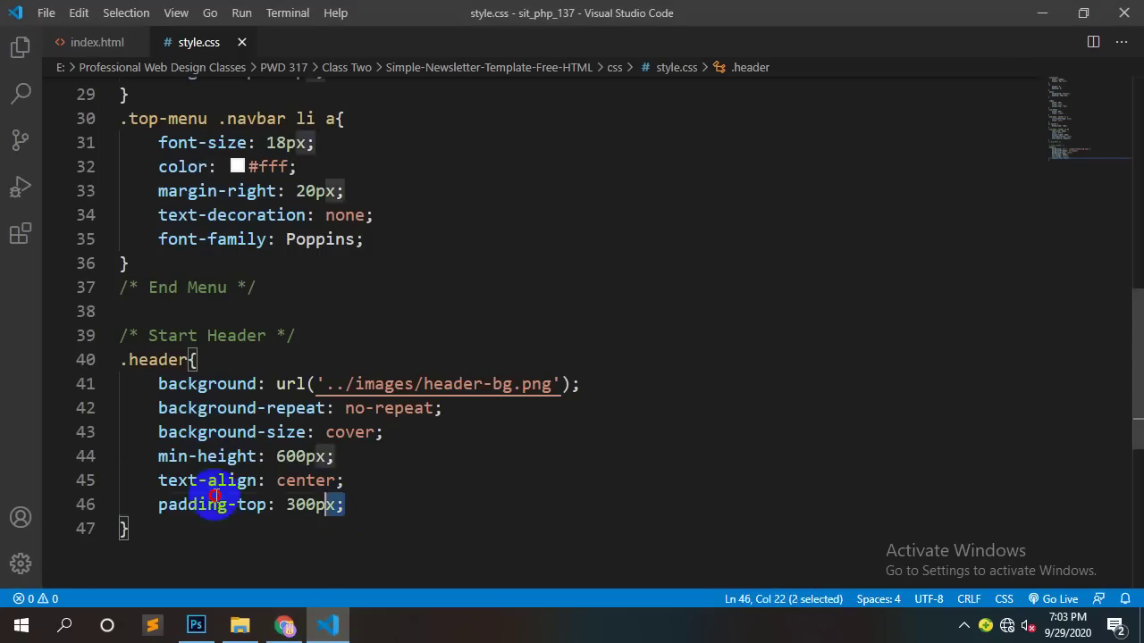
drag(215, 496, 130, 505)
key(BackSpace)
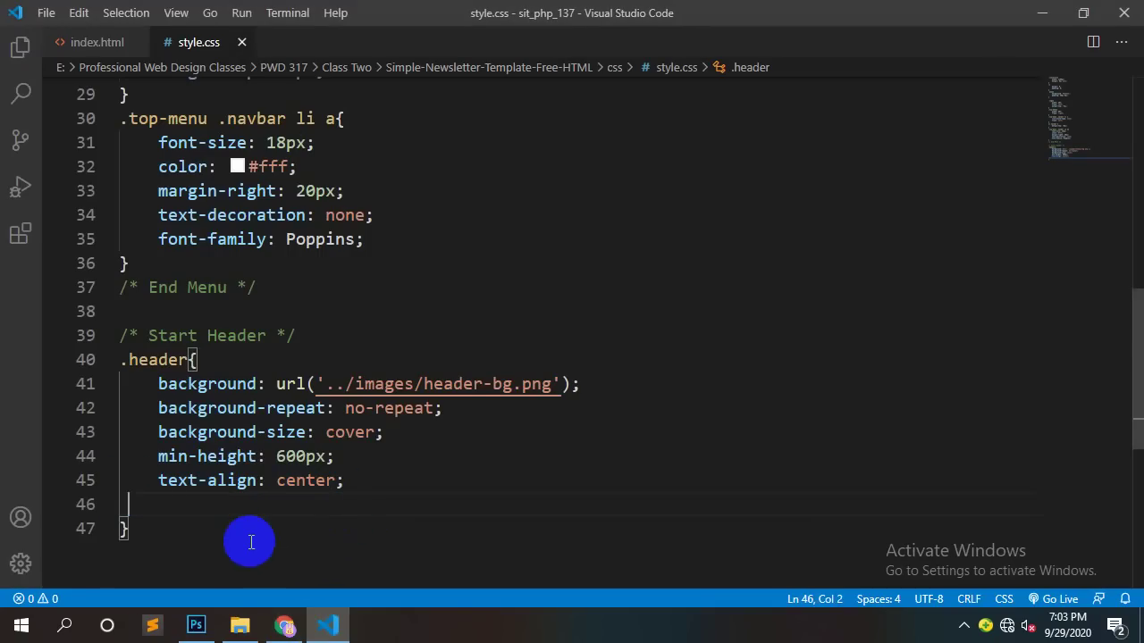
Step: Add a .header h1 rule with padding-top: 300px below the .header rule and save the file
click(239, 544)
key(Return)
text(.he)
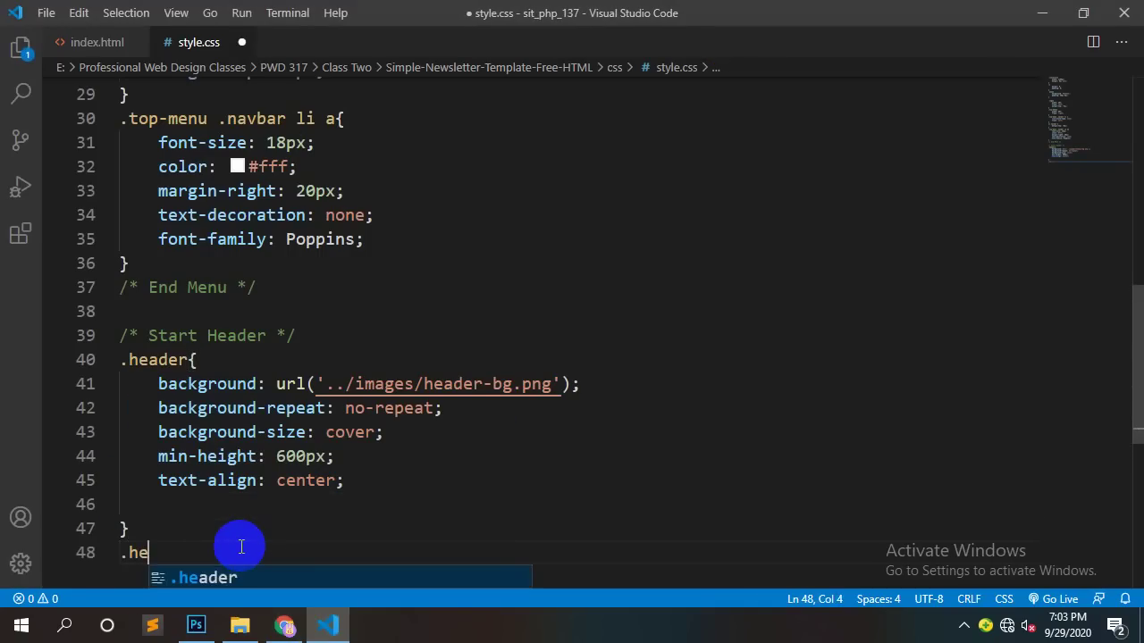
text(ader )
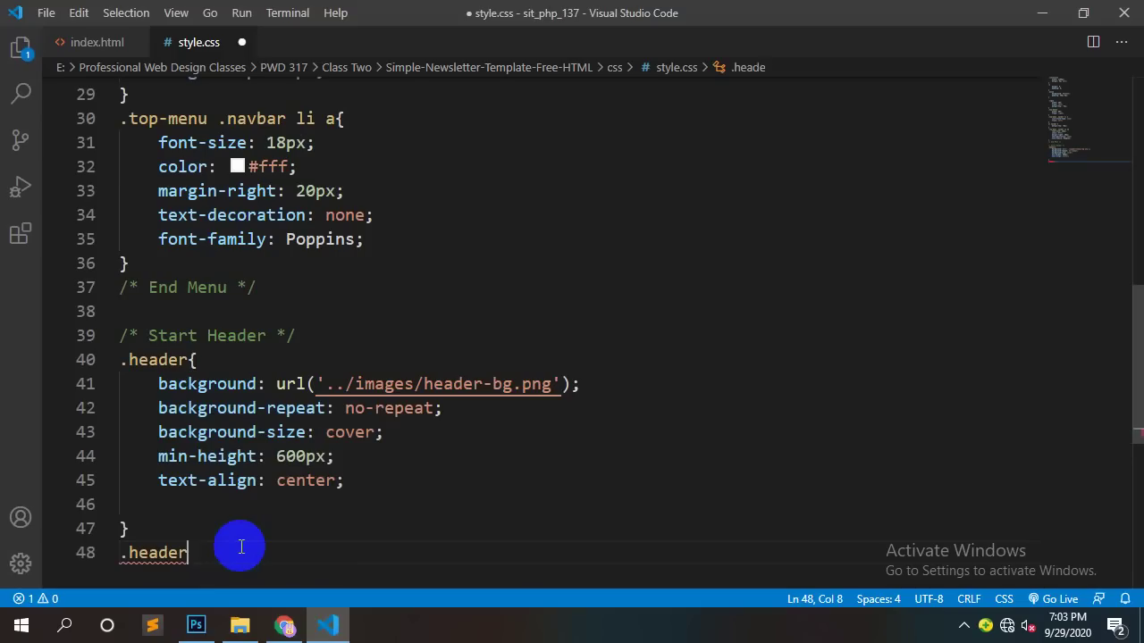
text(h1{)
key(Return)
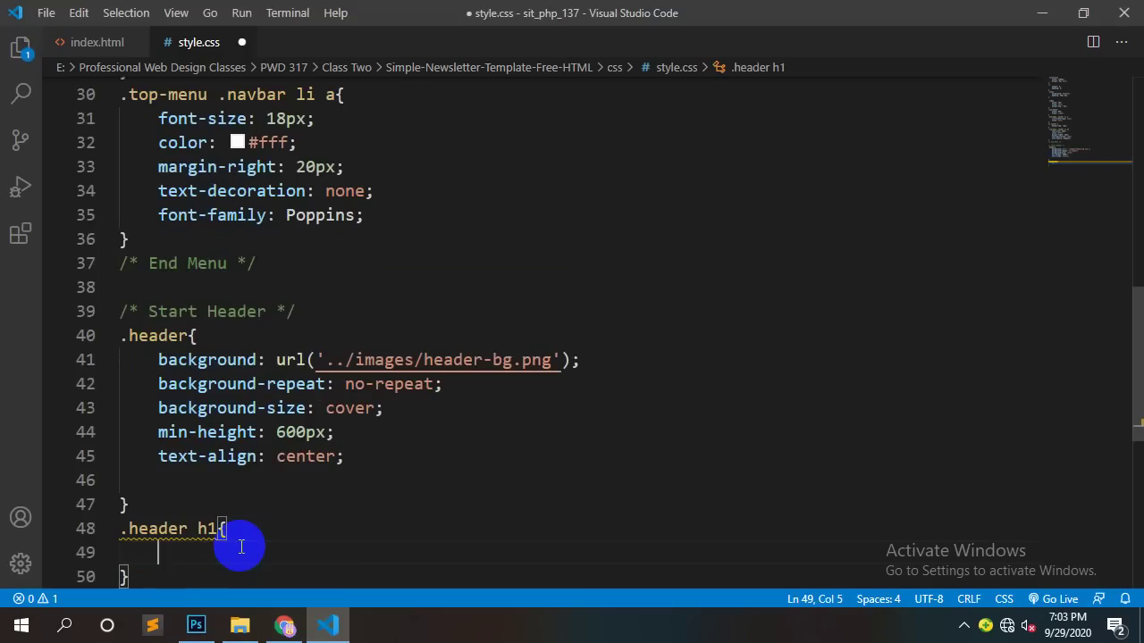
text(pad)
key(Down)
key(Down)
key(Return)
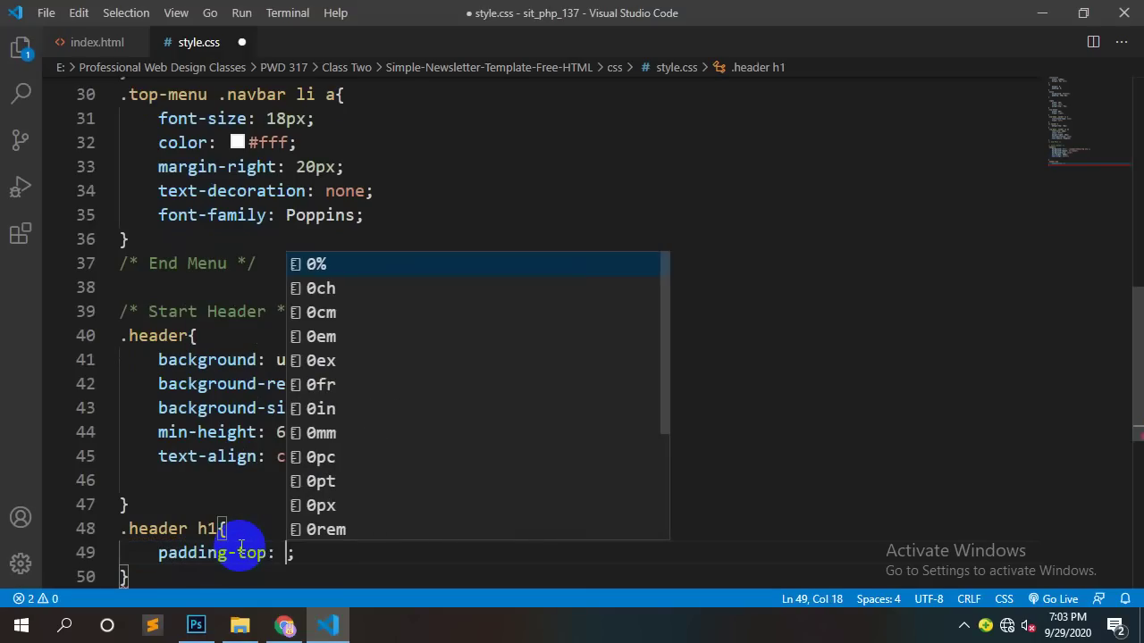
text(300px)
key(ctrl+s)
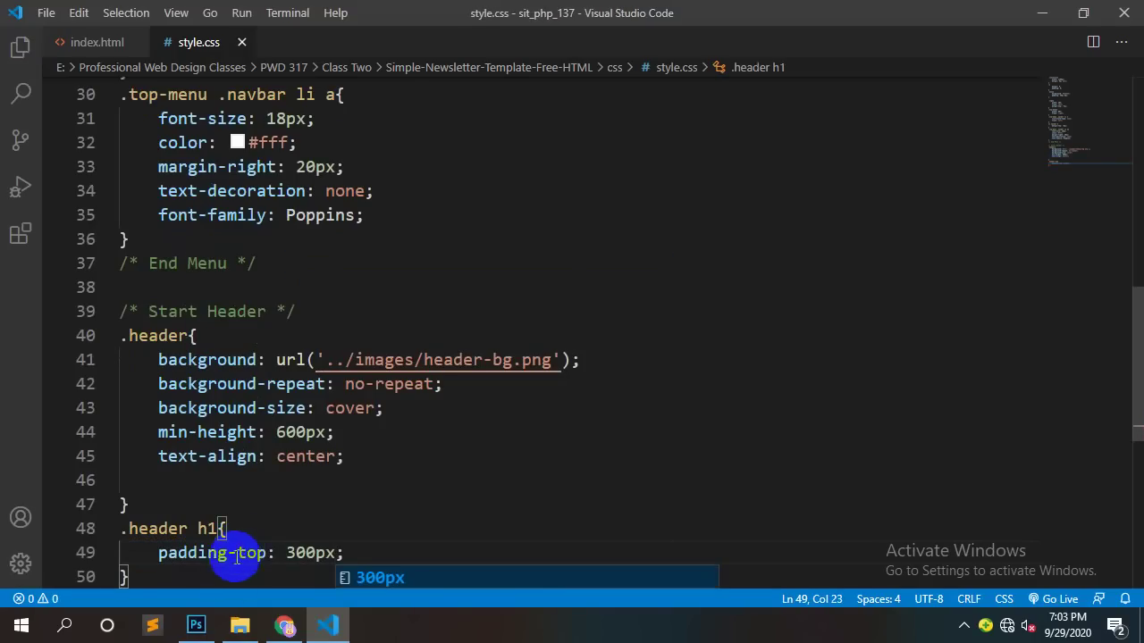
Step: Reload the page in Chrome and check the banner background and the position of the "Welcome to" heading
click(285, 626)
right_click(515, 342)
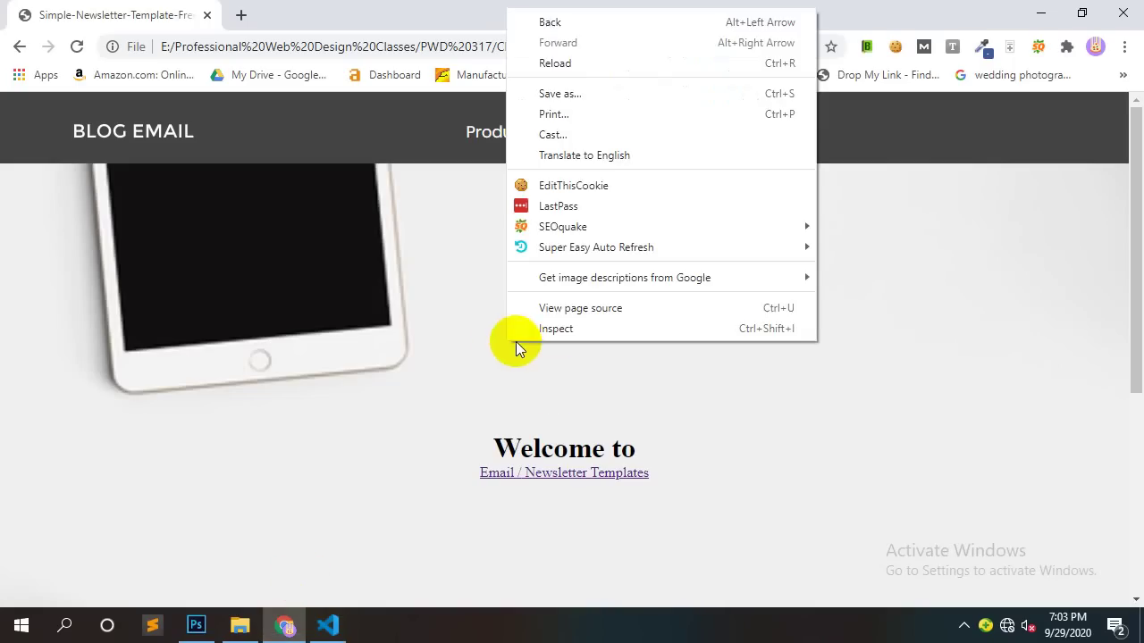
click(563, 63)
scroll(833, 392, down, 1)
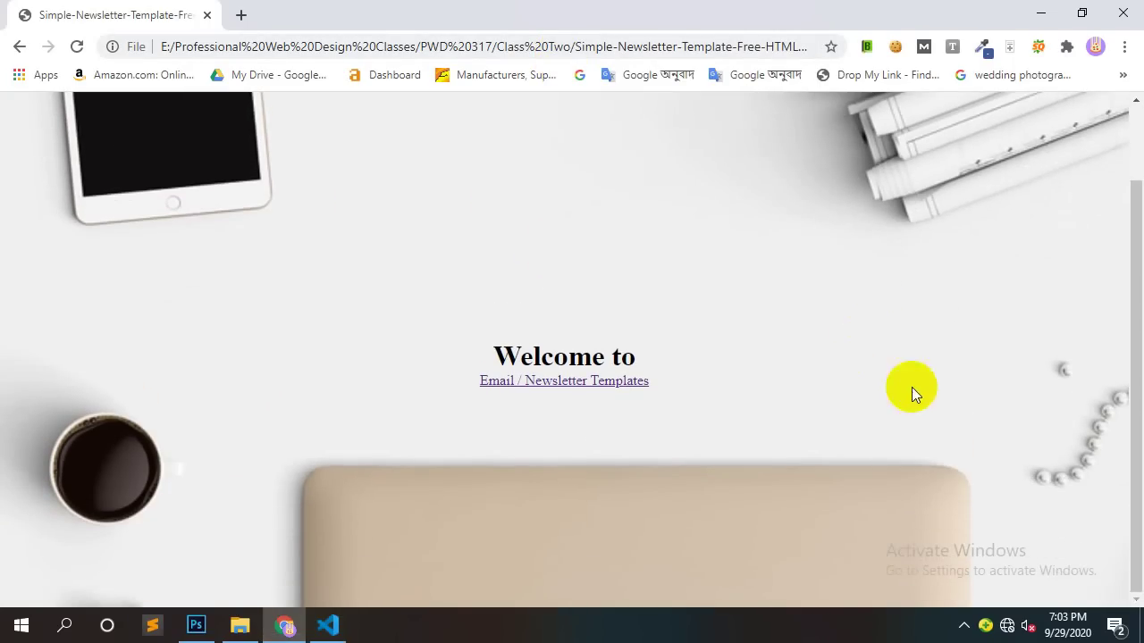
scroll(853, 379, up, 1)
scroll(853, 380, down, 1)
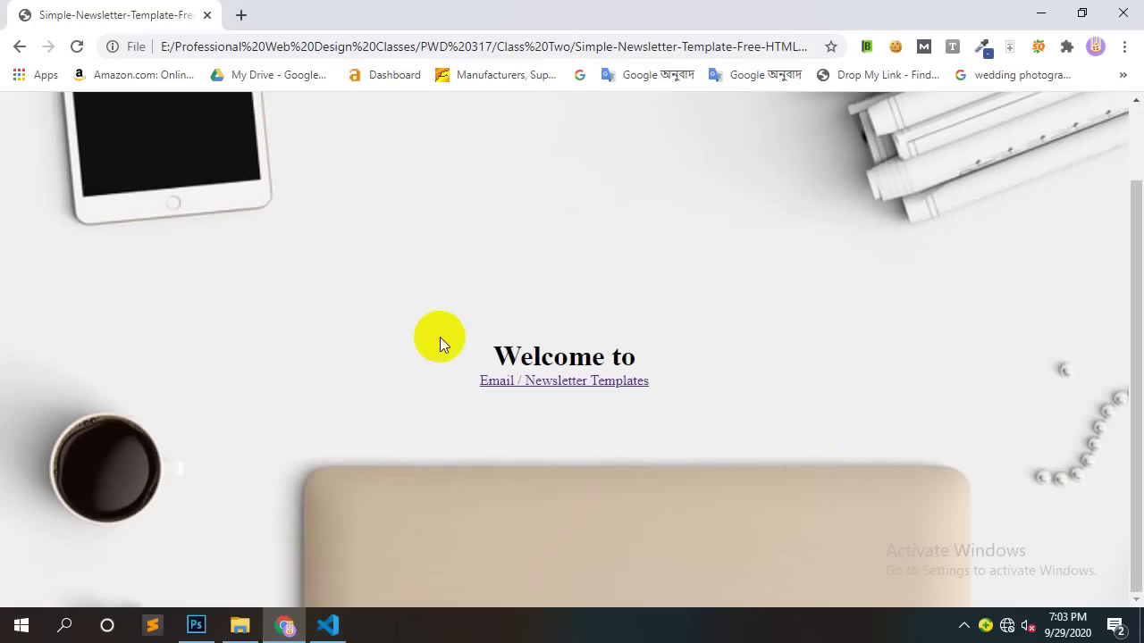
scroll(441, 339, up, 1)
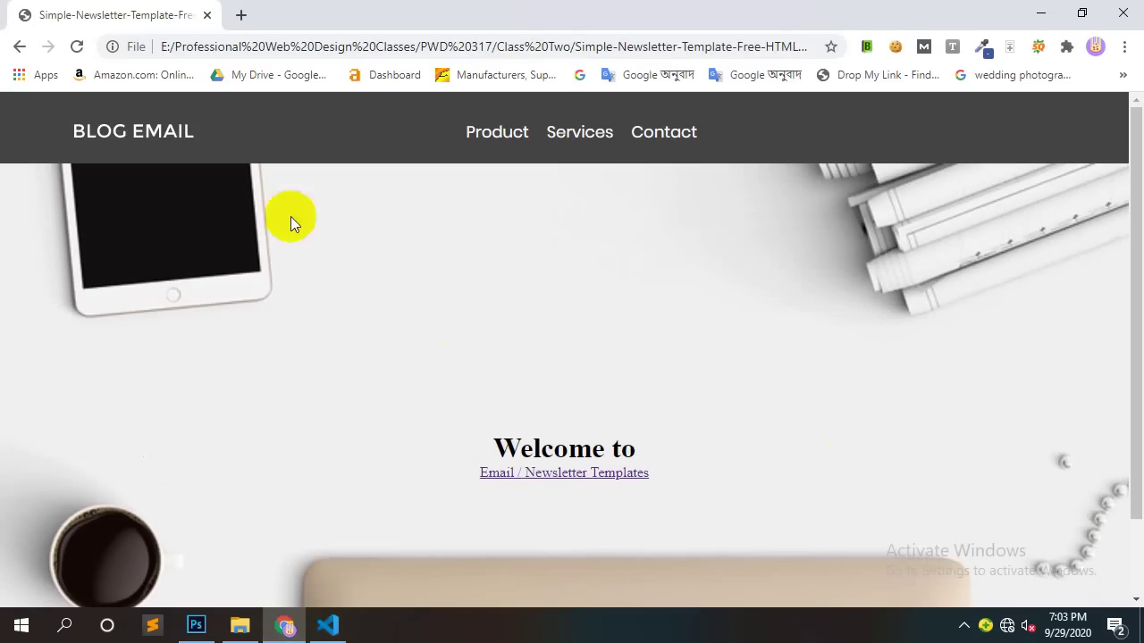
drag(697, 460, 447, 438)
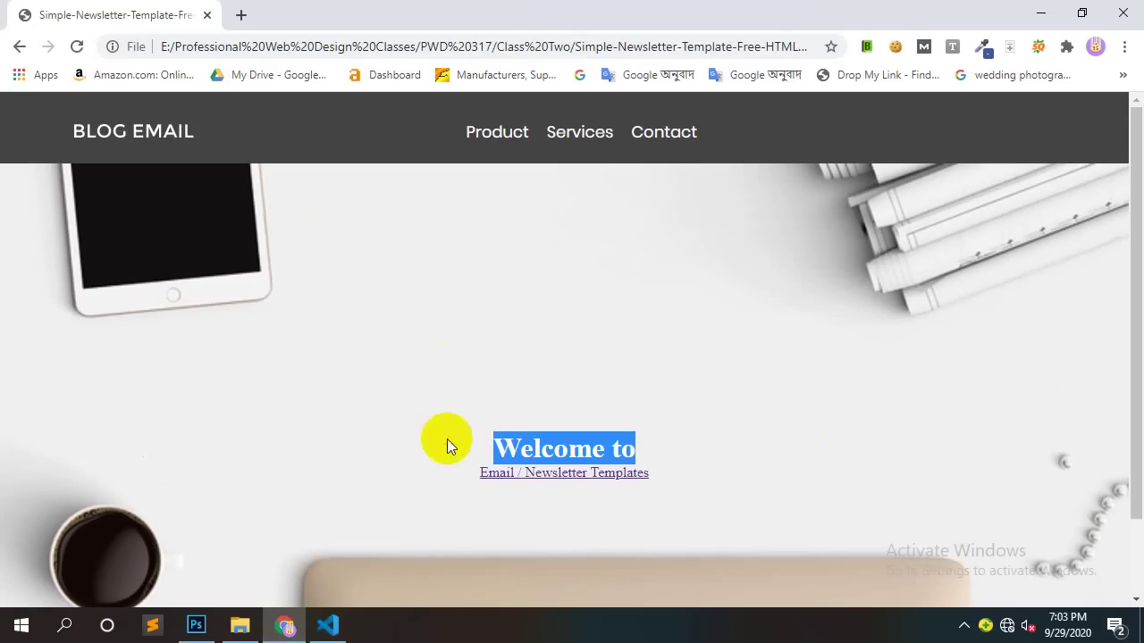
Step: Switch to Photoshop, commit the open text edit and select the banner's "Welcome to" text to inspect its font settings
click(197, 624)
click(795, 41)
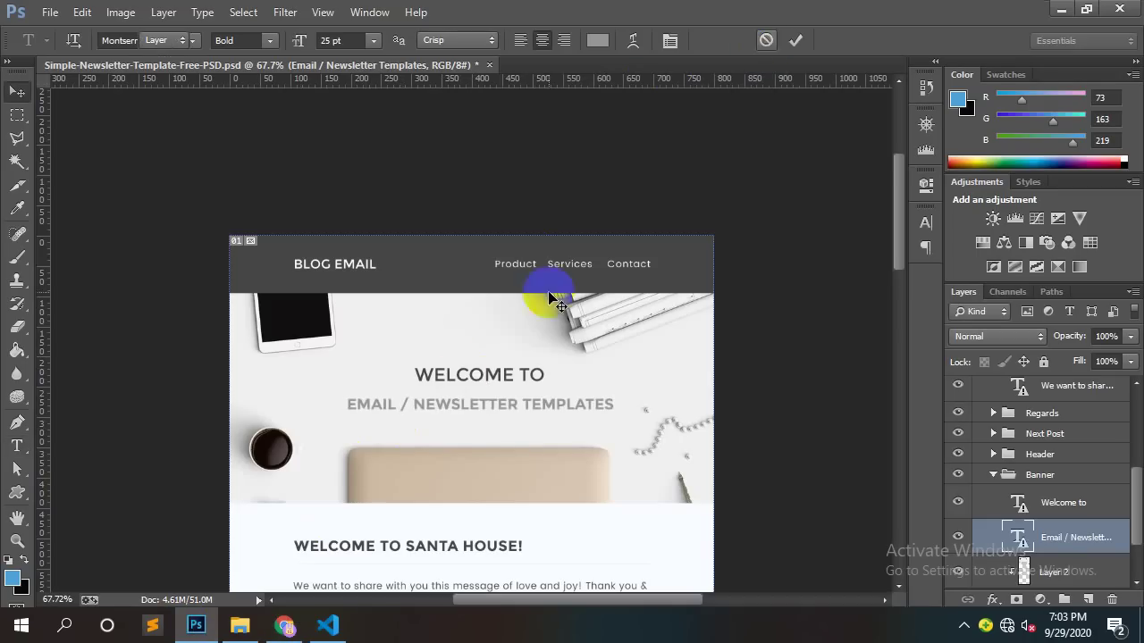
key(v)
click(486, 378)
double_click(1018, 502)
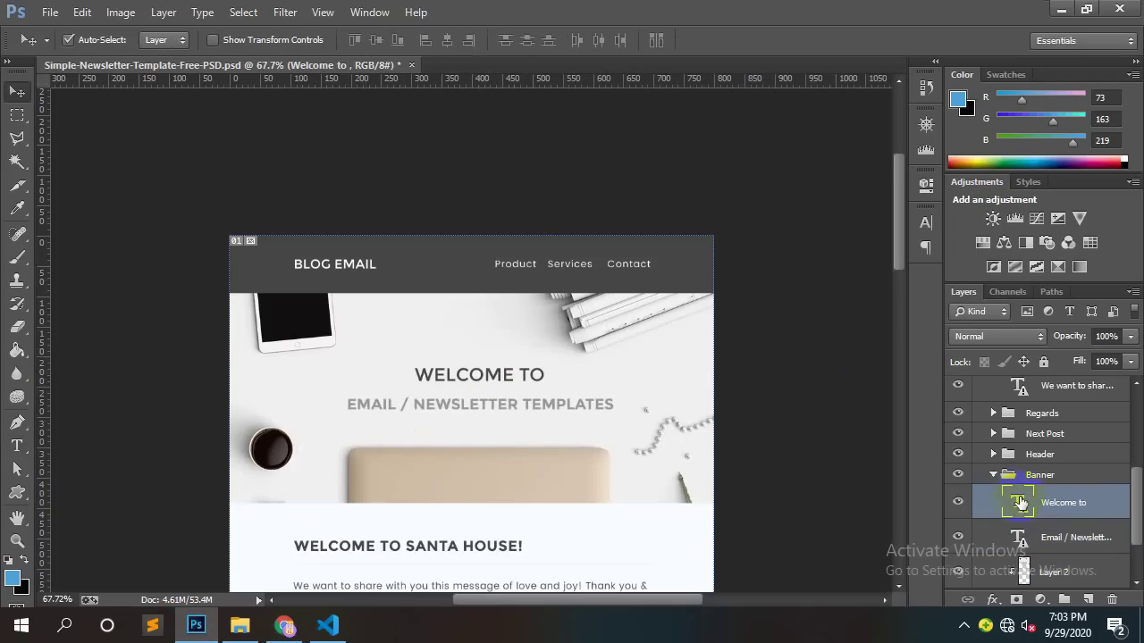
click(585, 255)
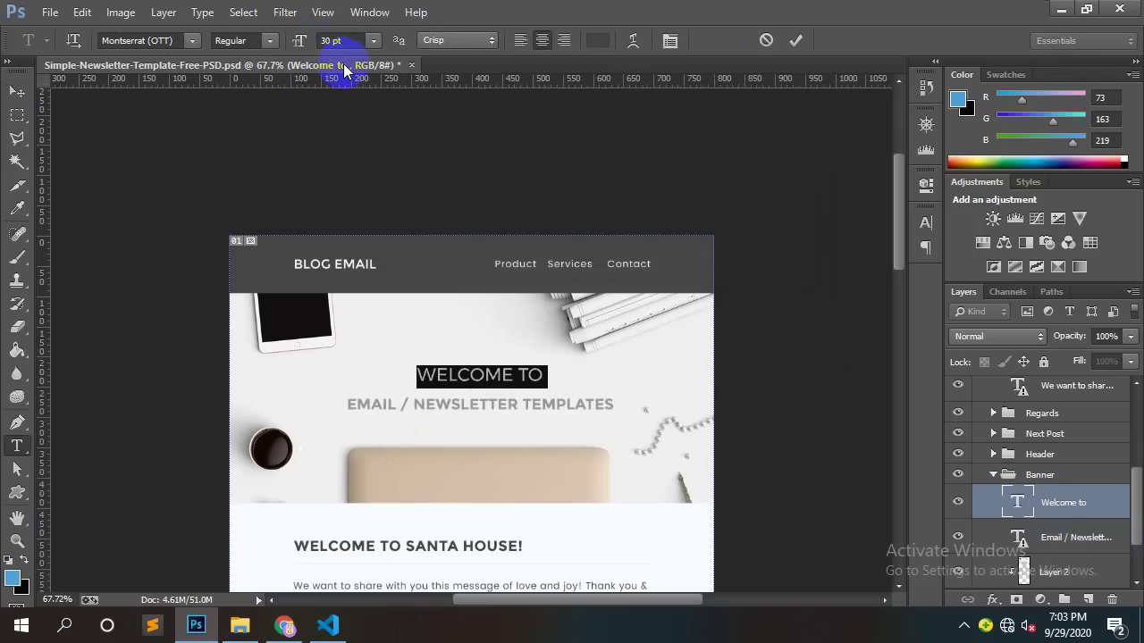
Step: Switch to Visual Studio Code, add font-size: 36px to the .header h1 rule and save the file
click(335, 630)
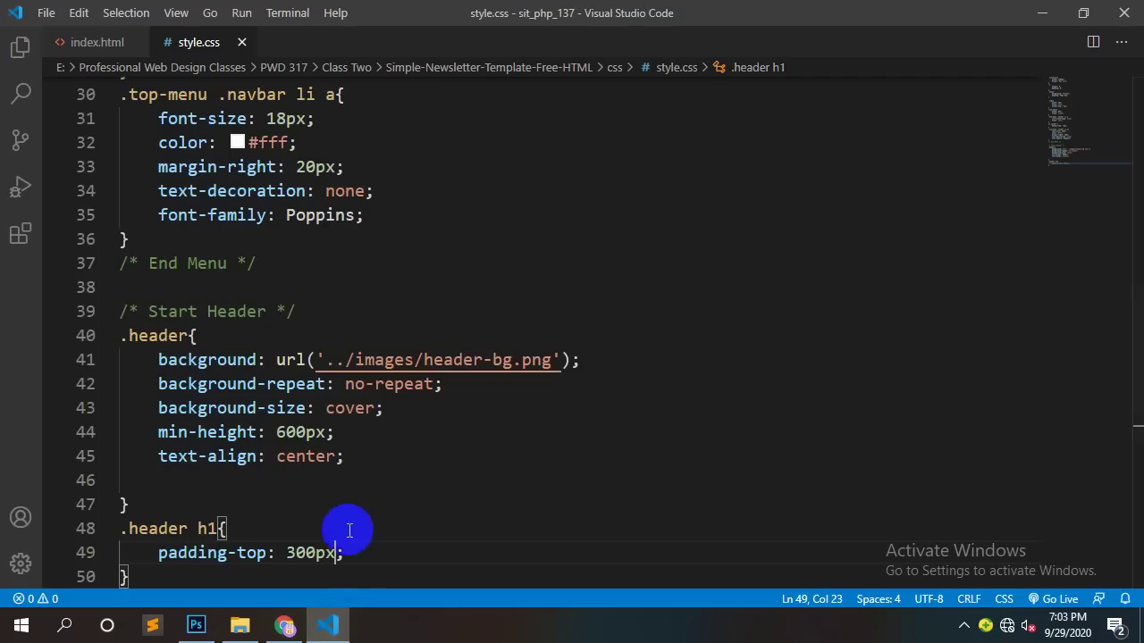
key(Return)
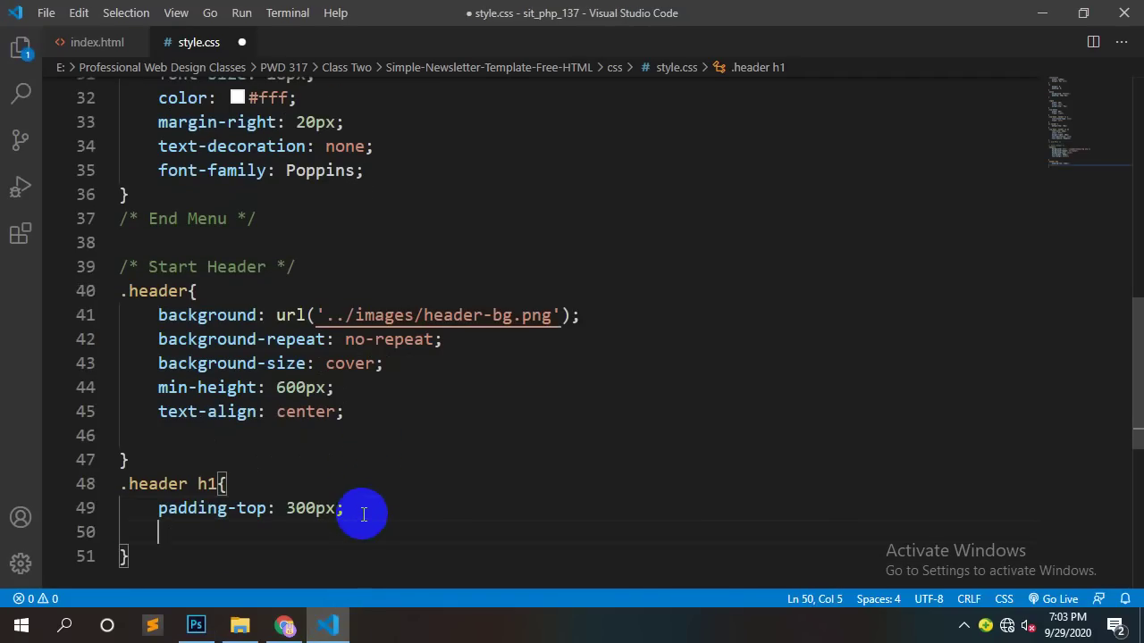
text(fons)
key(Return)
text(30px)
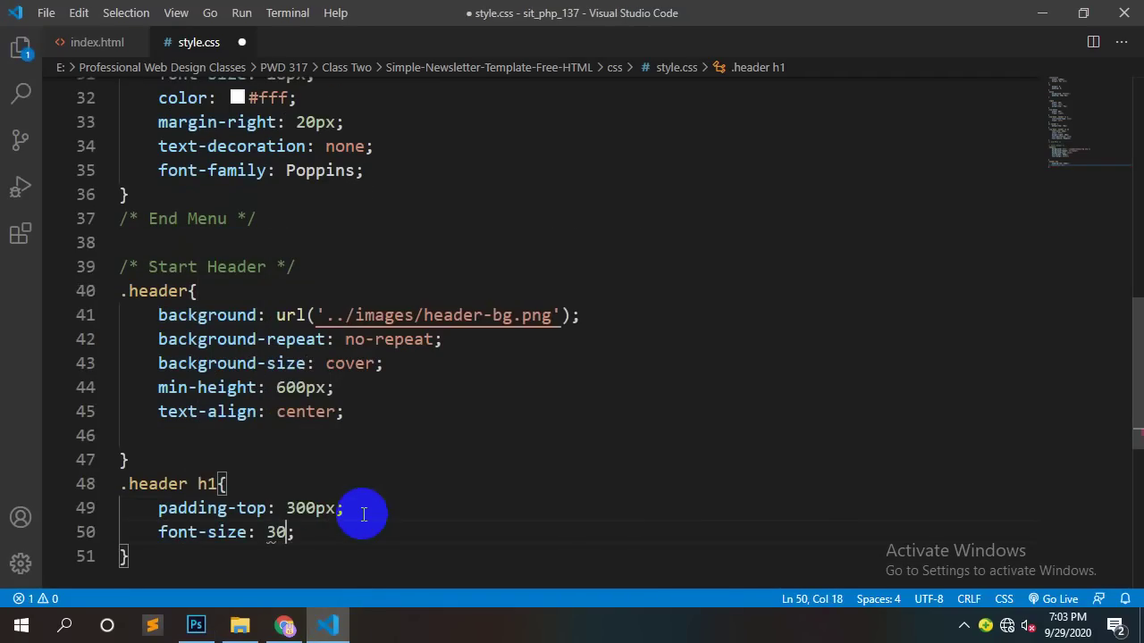
key(Left)
key(Left)
key(BackSpace)
text(6)
key(ctrl+s)
key(Right)
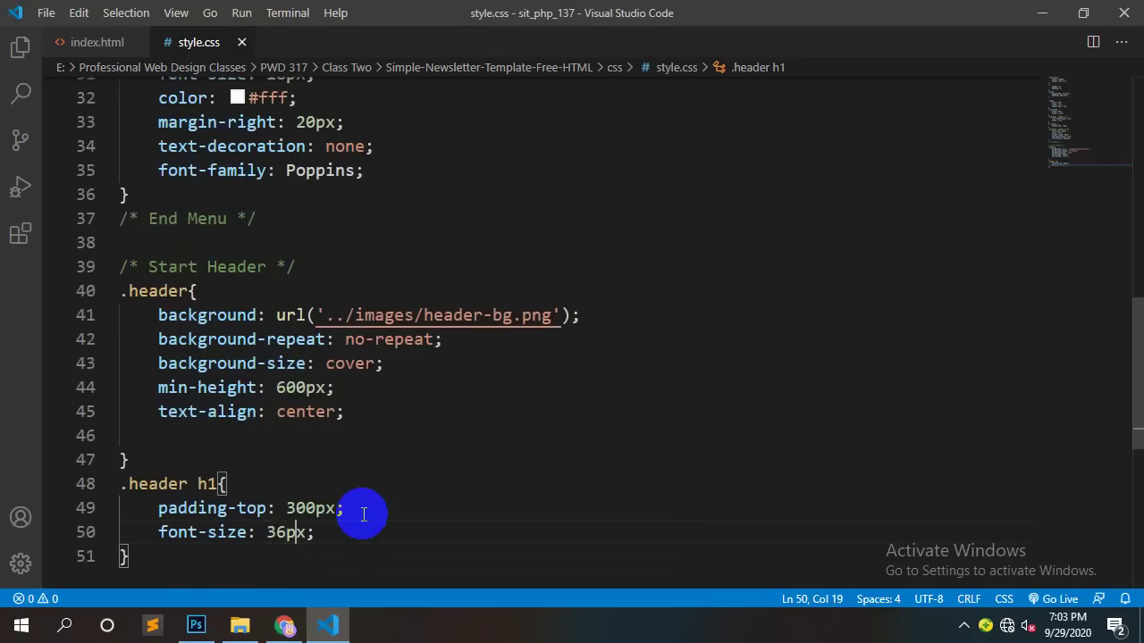
Step: Look up the "Welcome to" text colour in Photoshop, add color: #434343 to the .header h1 rule in Visual Studio Code and save
key(Return)
text(colo)
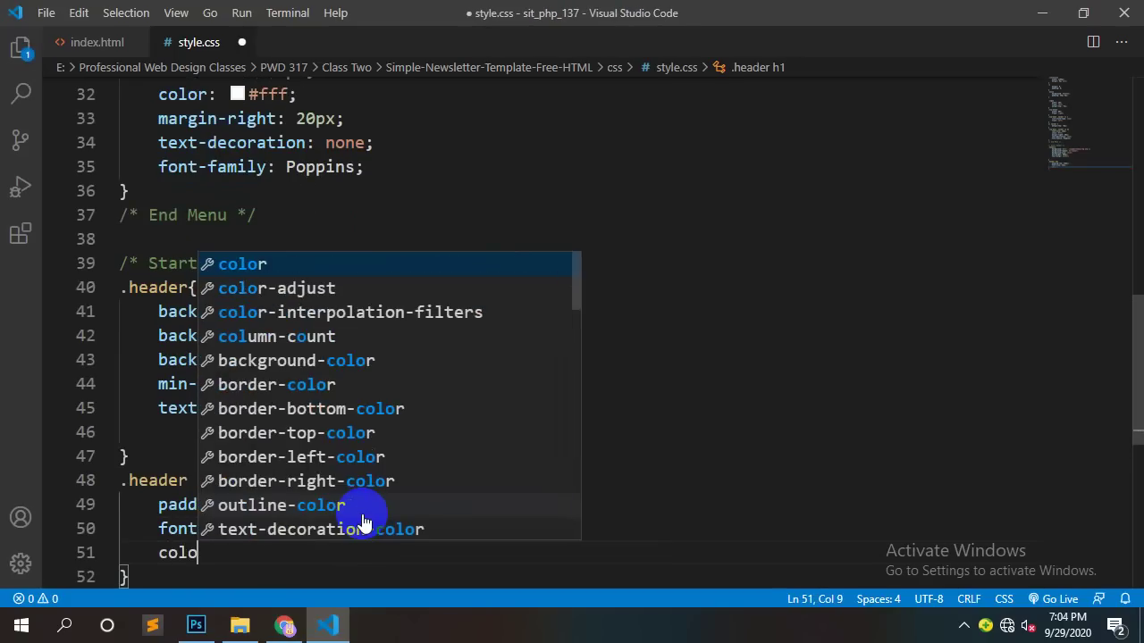
key(Return)
click(197, 624)
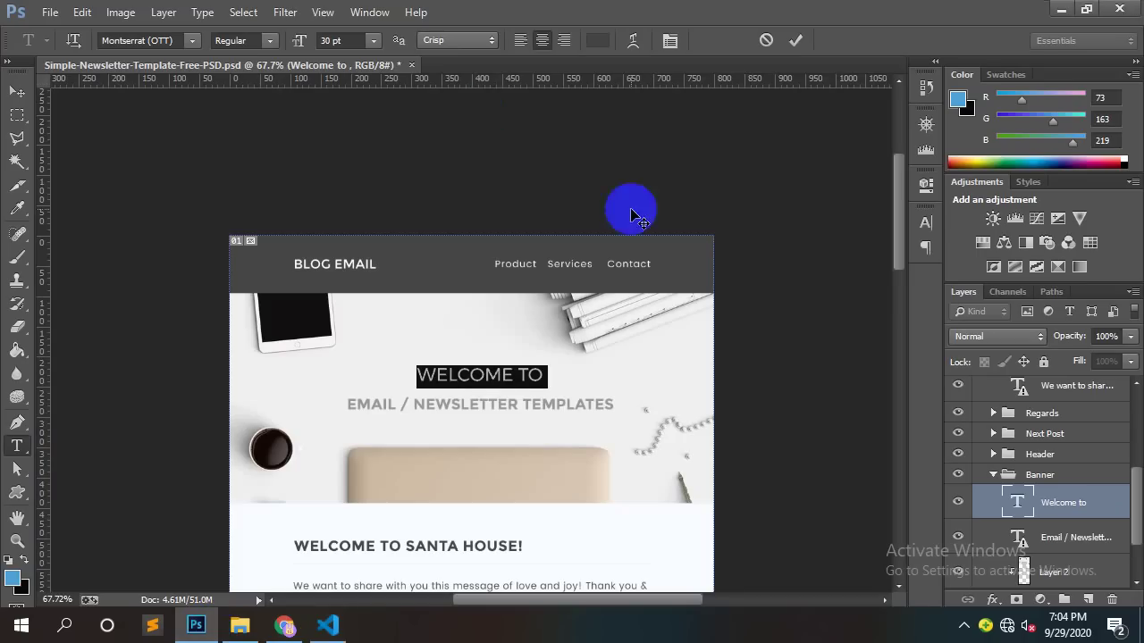
click(594, 40)
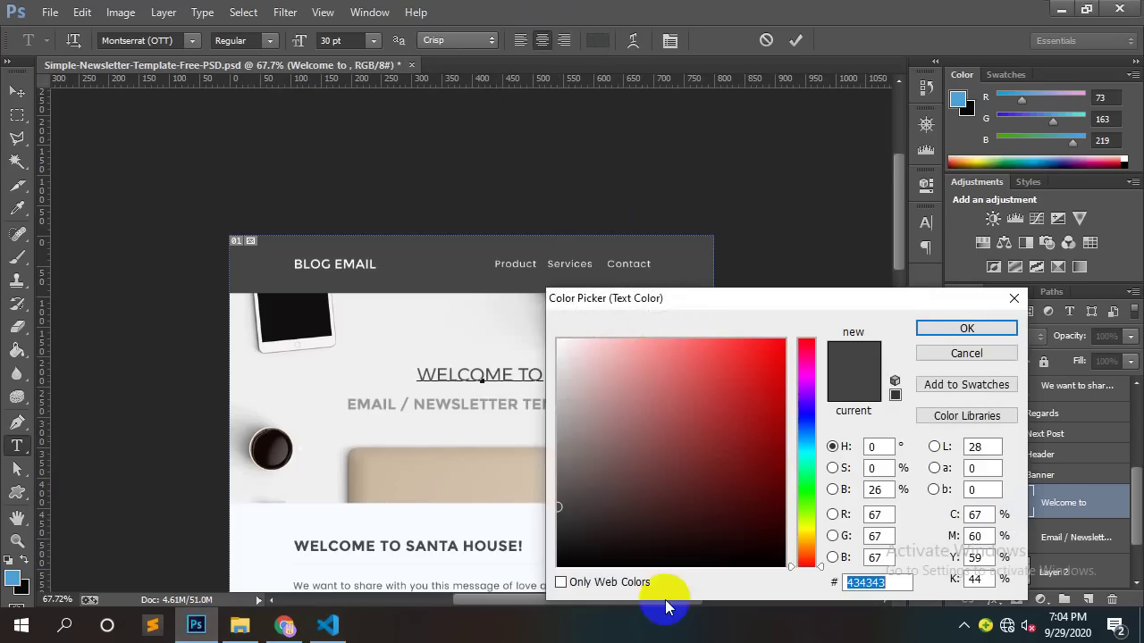
click(328, 624)
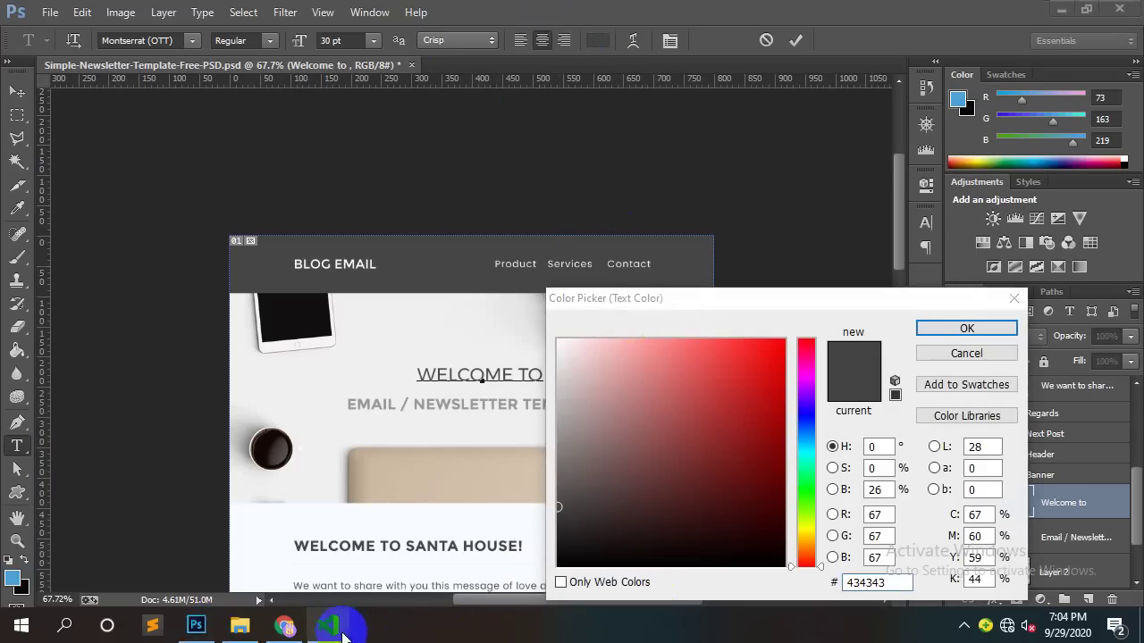
text(#;)
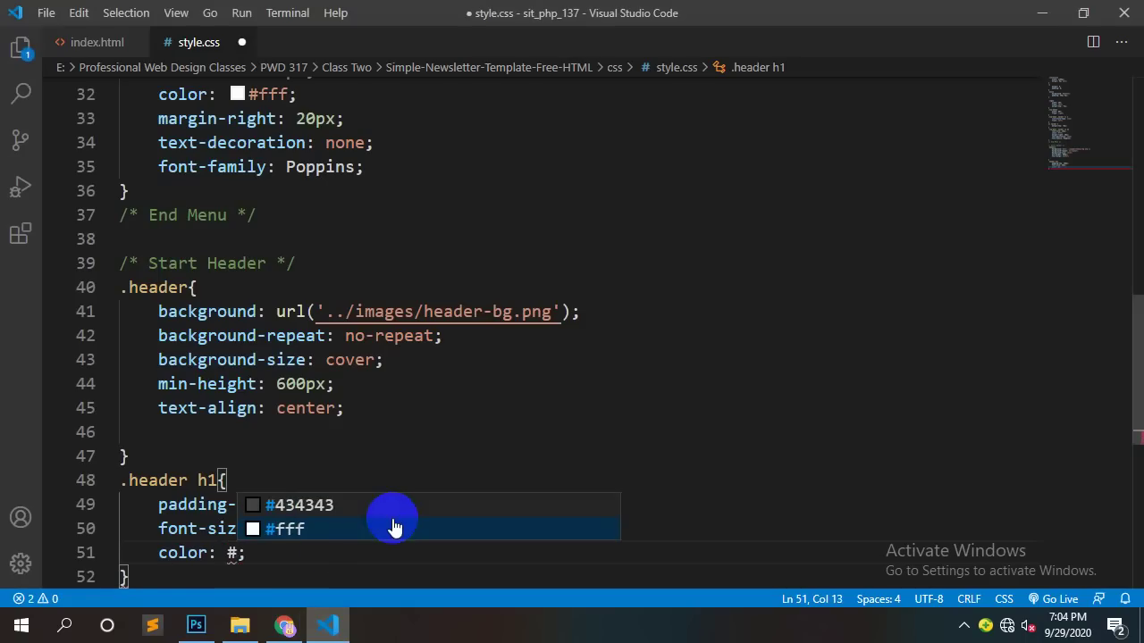
click(396, 506)
Step: Reload the page in Chrome and check the size and colour of the "Welcome to" heading
click(284, 624)
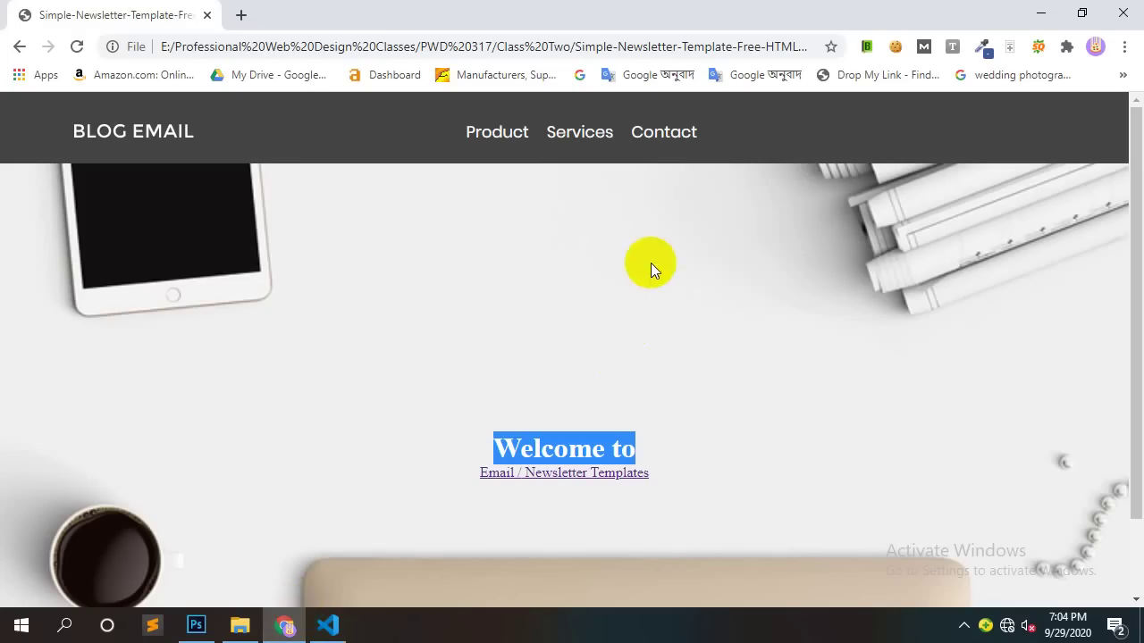
right_click(651, 263)
click(686, 313)
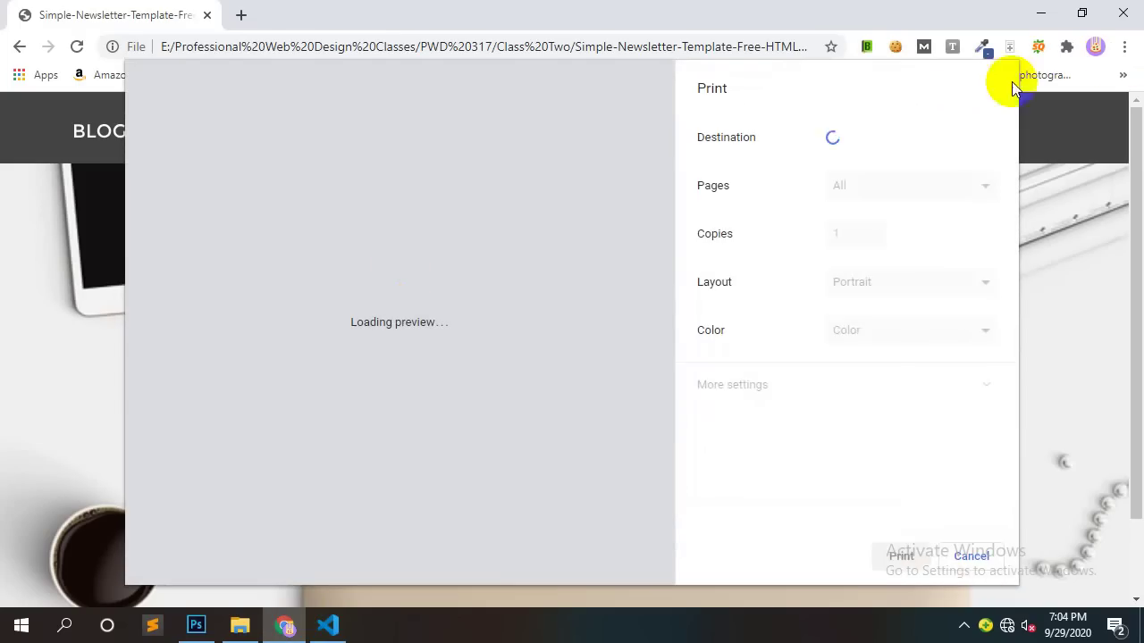
click(967, 555)
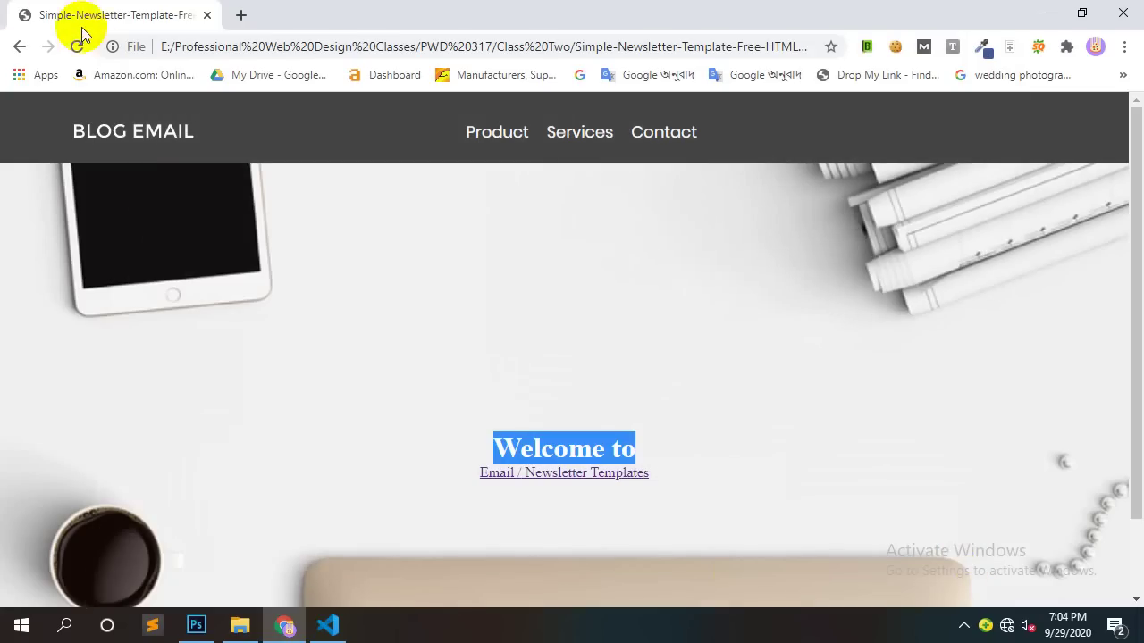
click(78, 50)
drag(647, 451, 498, 438)
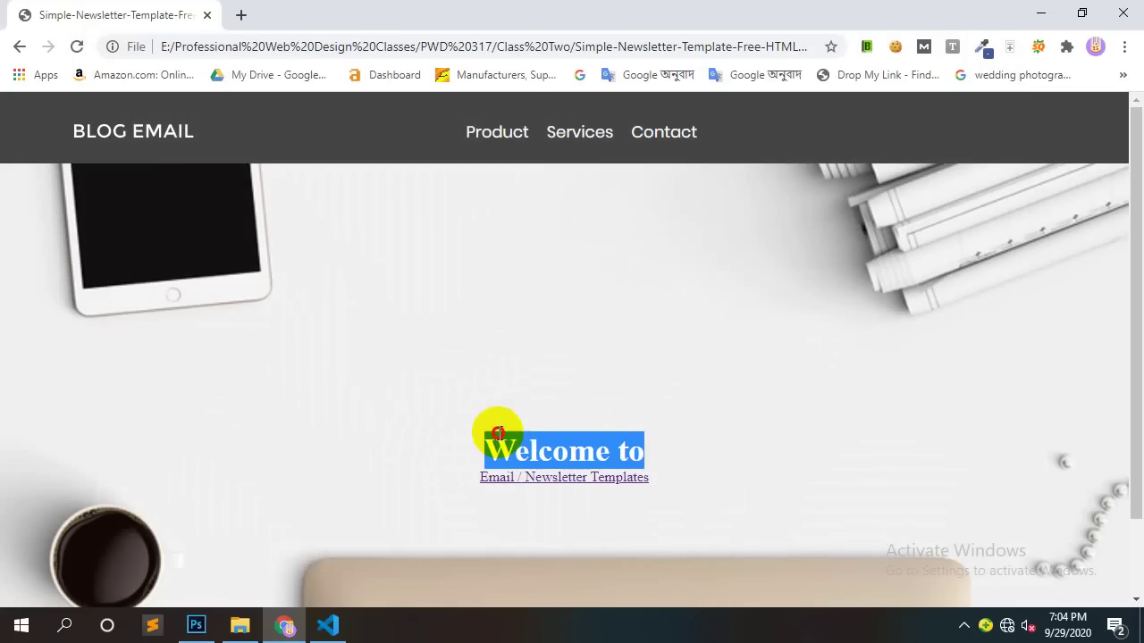
scroll(978, 261, down, 1)
scroll(787, 366, up, 1)
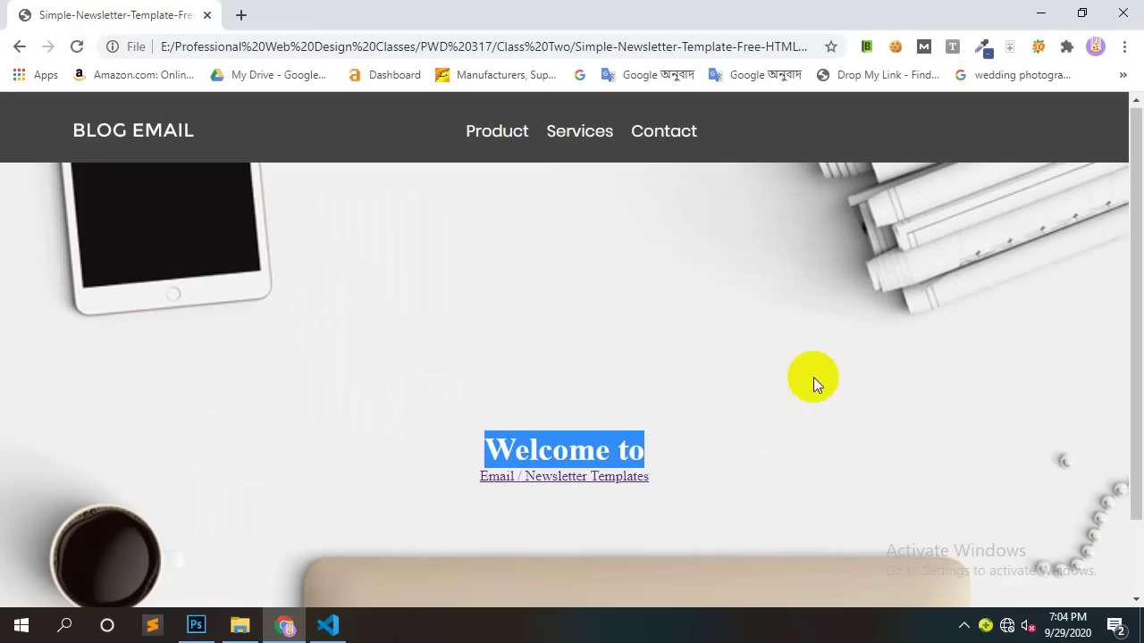
click(697, 407)
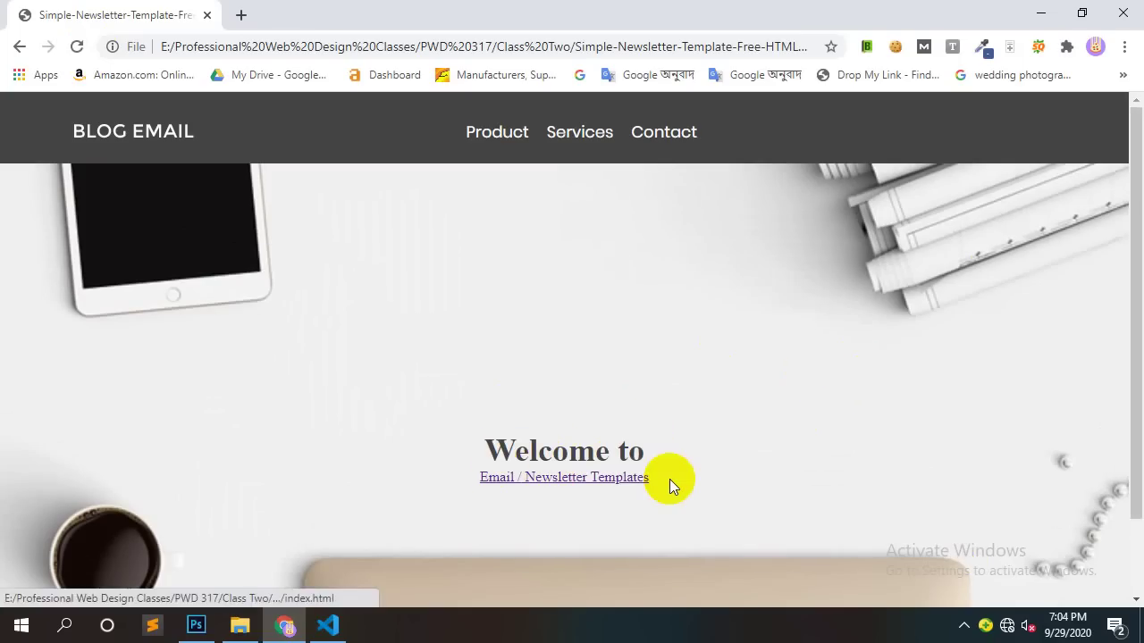
drag(648, 452, 474, 429)
click(957, 329)
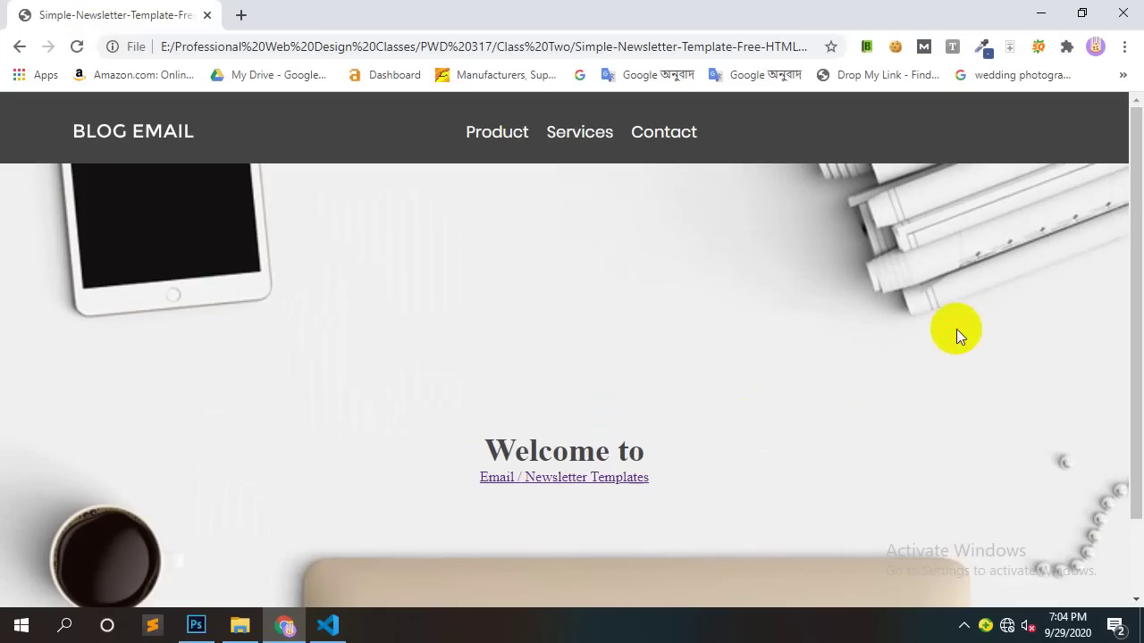
Step: Return to style.css in Visual Studio Code and review the .header h1 rule's selector and declarations
click(327, 626)
scroll(255, 454, down, 2)
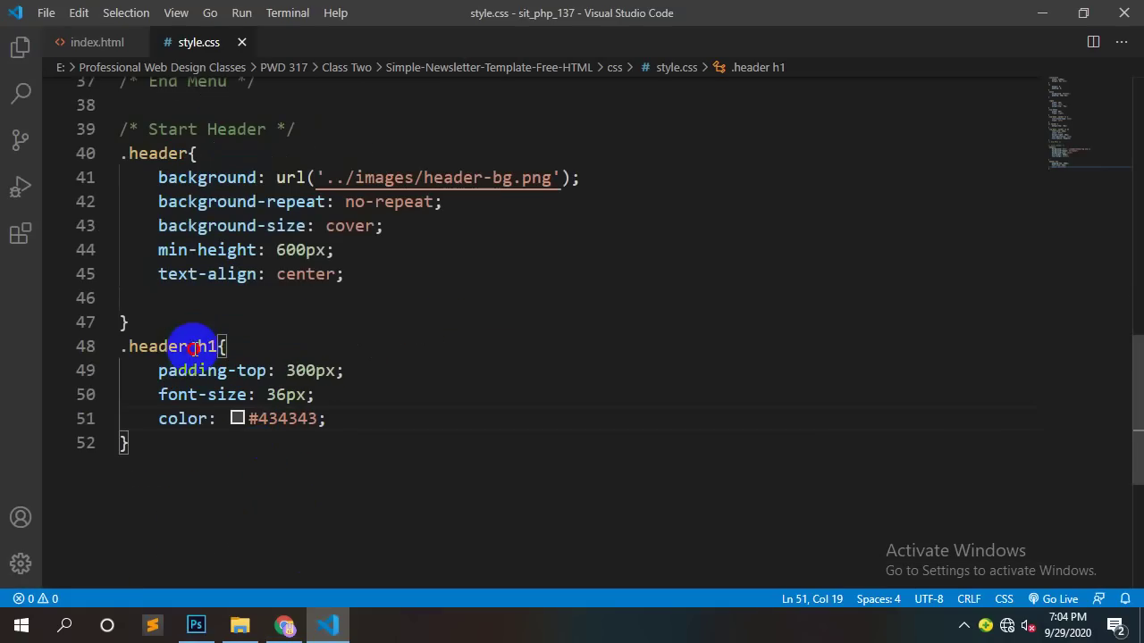
drag(191, 346, 22, 351)
click(168, 423)
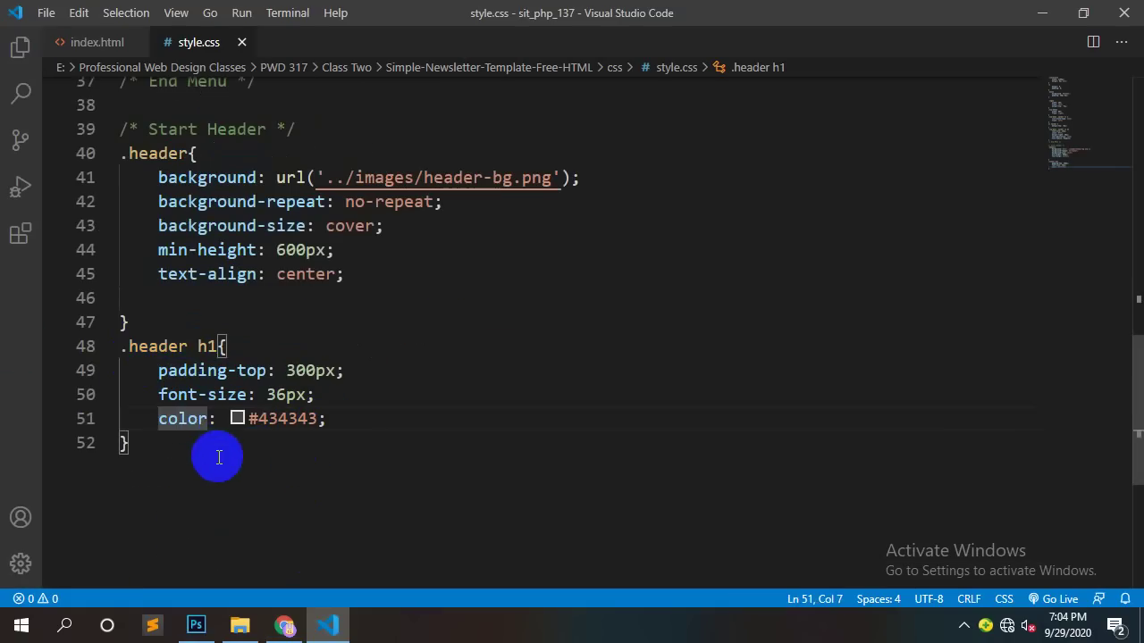
Step: Check the hero links' markup in index.html, then start a .header a rule below .header h1 in style.css
click(205, 451)
click(98, 43)
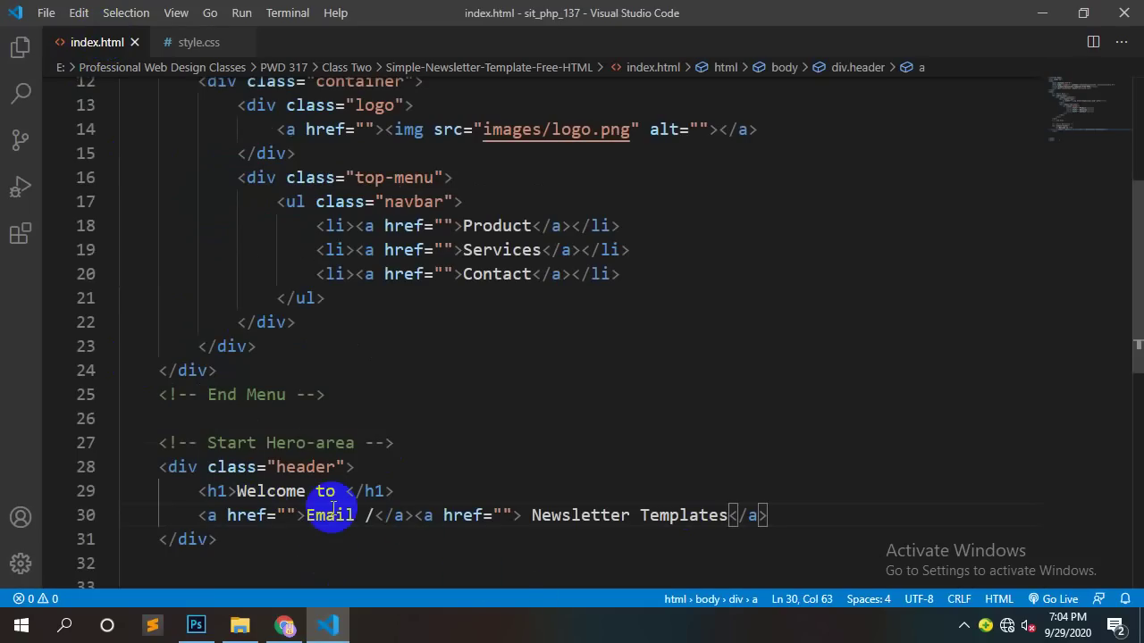
click(191, 43)
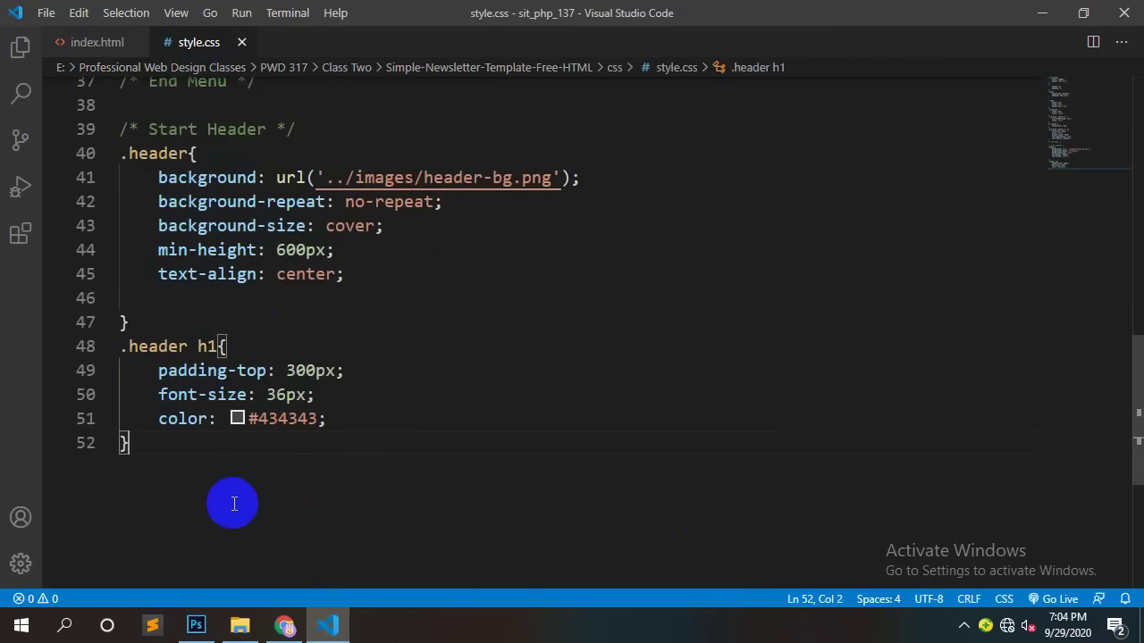
key(Return)
text(.header )
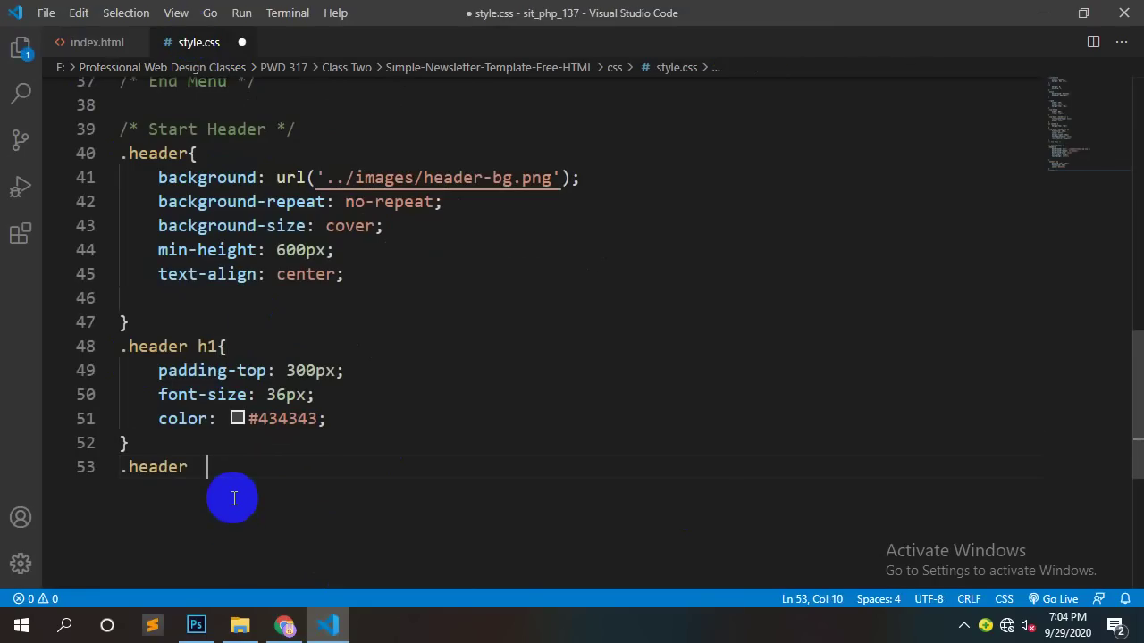
text(a{)
key(Return)
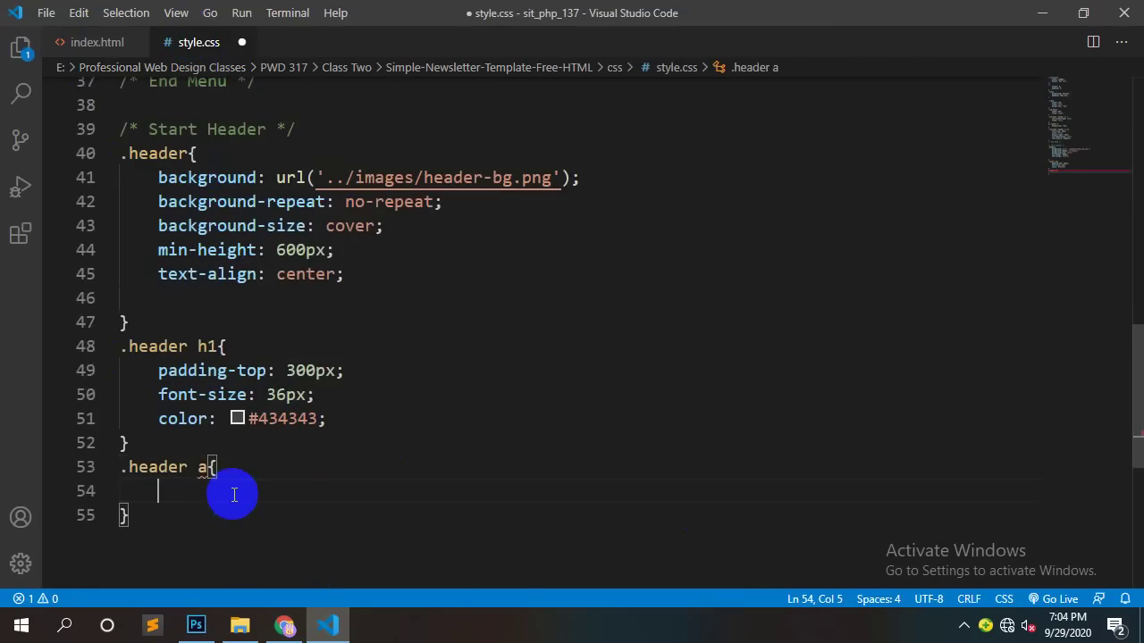
Step: Add text-decoration: none to the .header a rule and save style.css
text(tex)
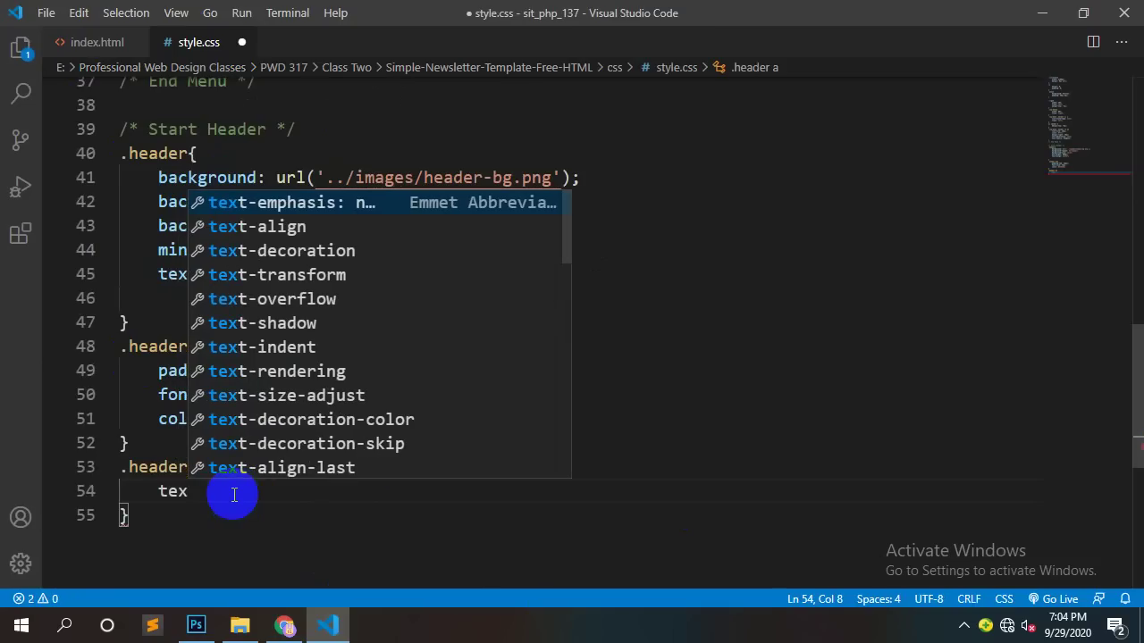
text(t-d)
key(Return)
text(no;)
key(Return)
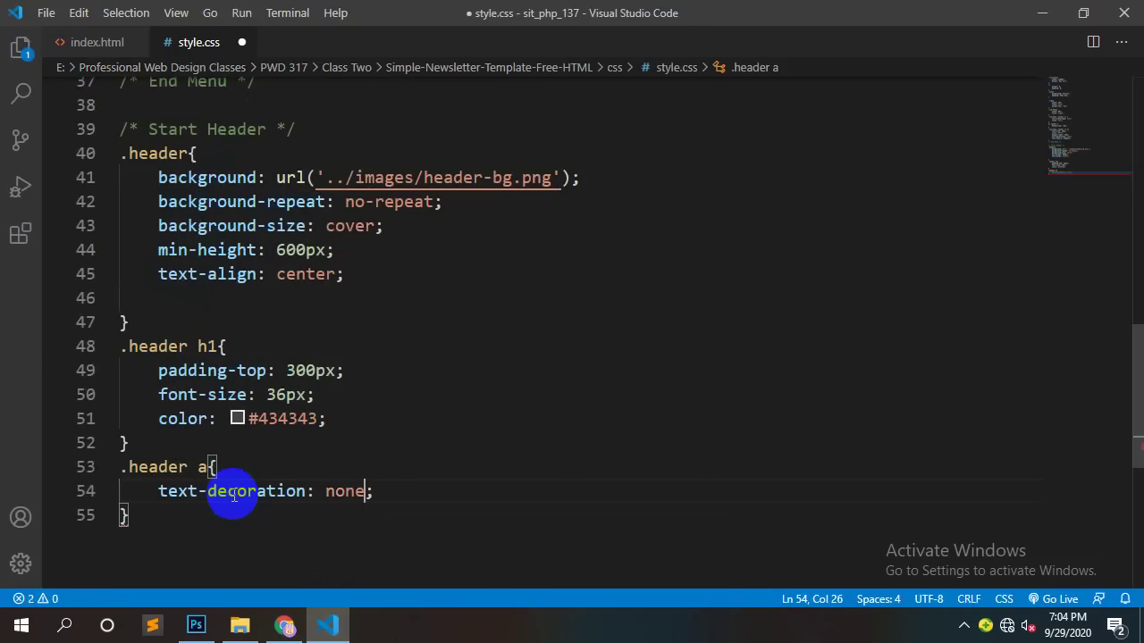
key(ctrl+s)
Step: Switch to Photoshop, leave the "Welcome to" text edit, and look up the font size and colour of "Email / Newsletter Templates"
click(196, 626)
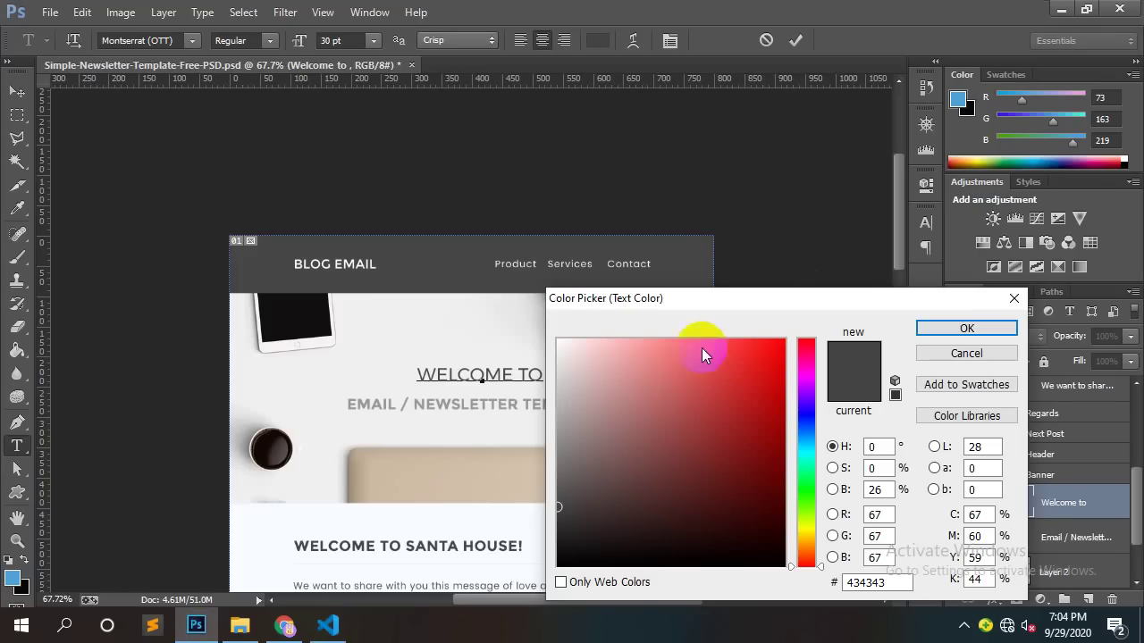
click(983, 327)
click(766, 40)
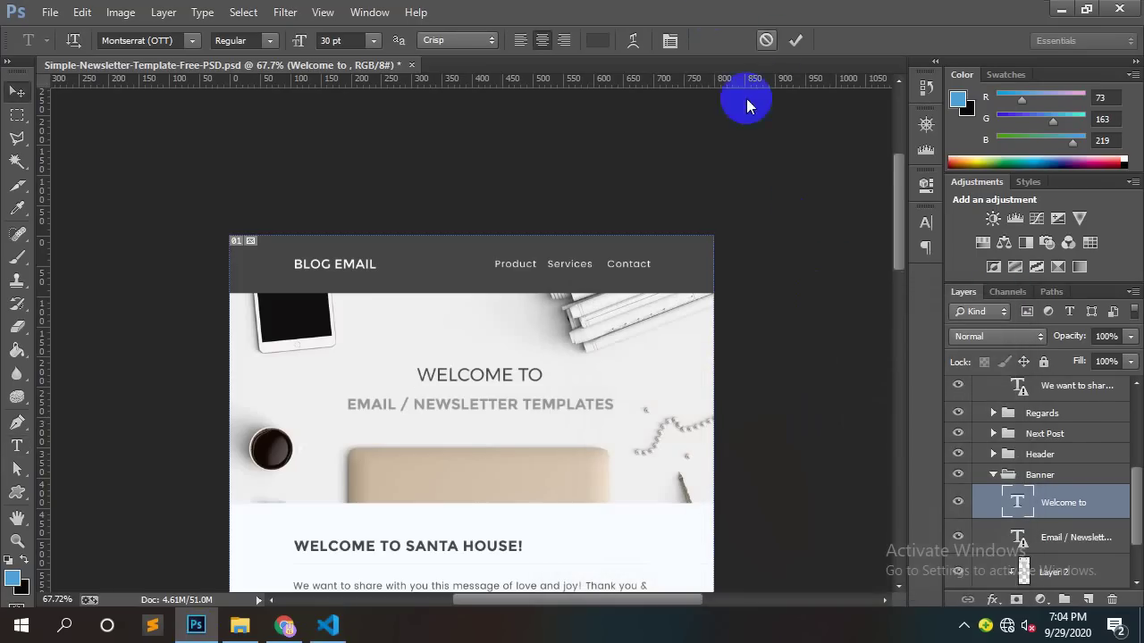
key(v)
click(433, 404)
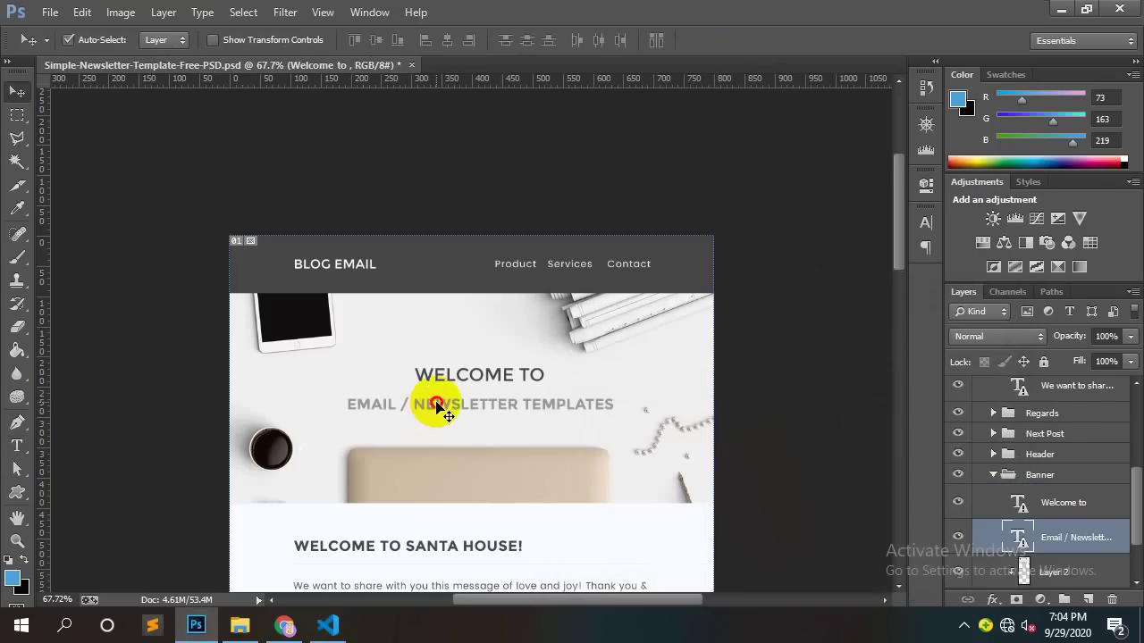
double_click(1019, 537)
click(593, 258)
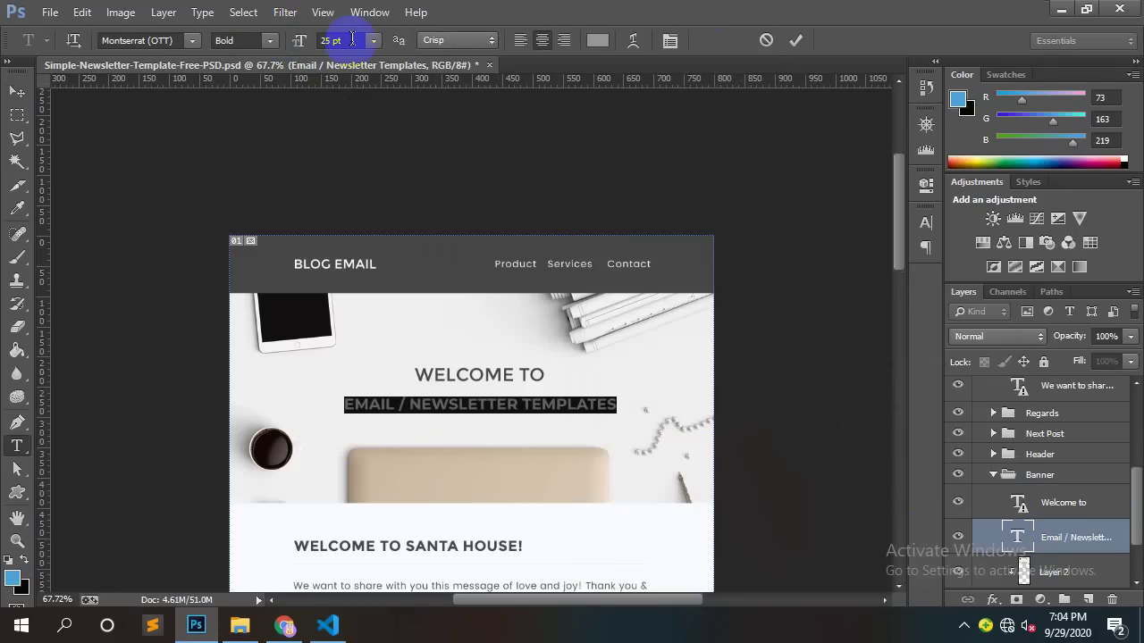
click(597, 40)
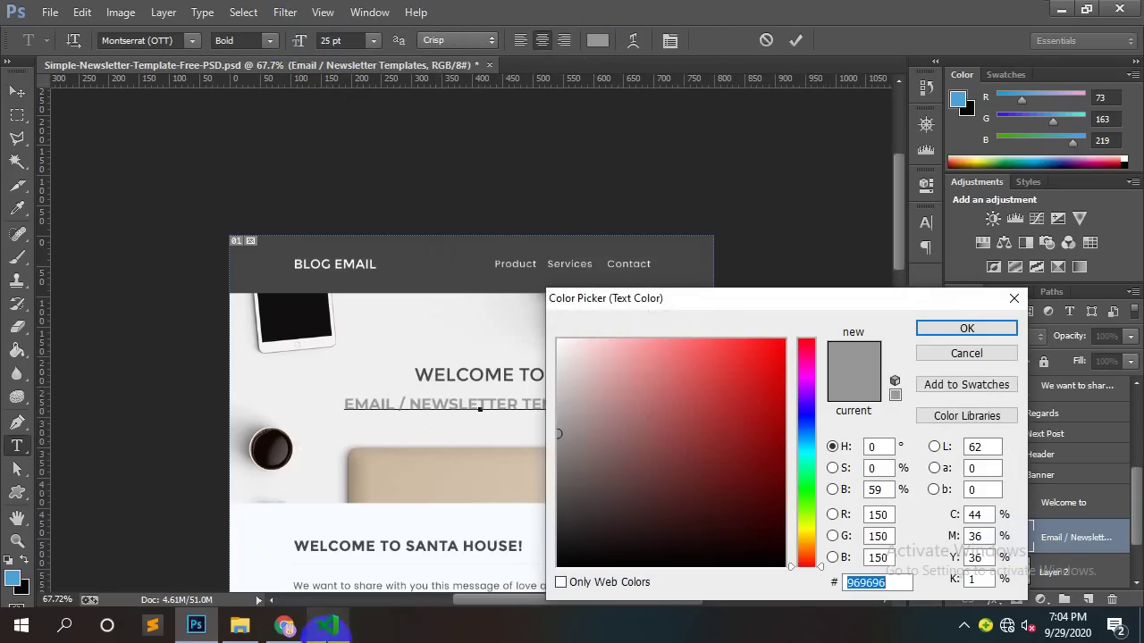
Step: Switch to Visual Studio Code and add font-size: 28px to the .header a rule
click(327, 626)
click(395, 493)
key(Return)
text(fons)
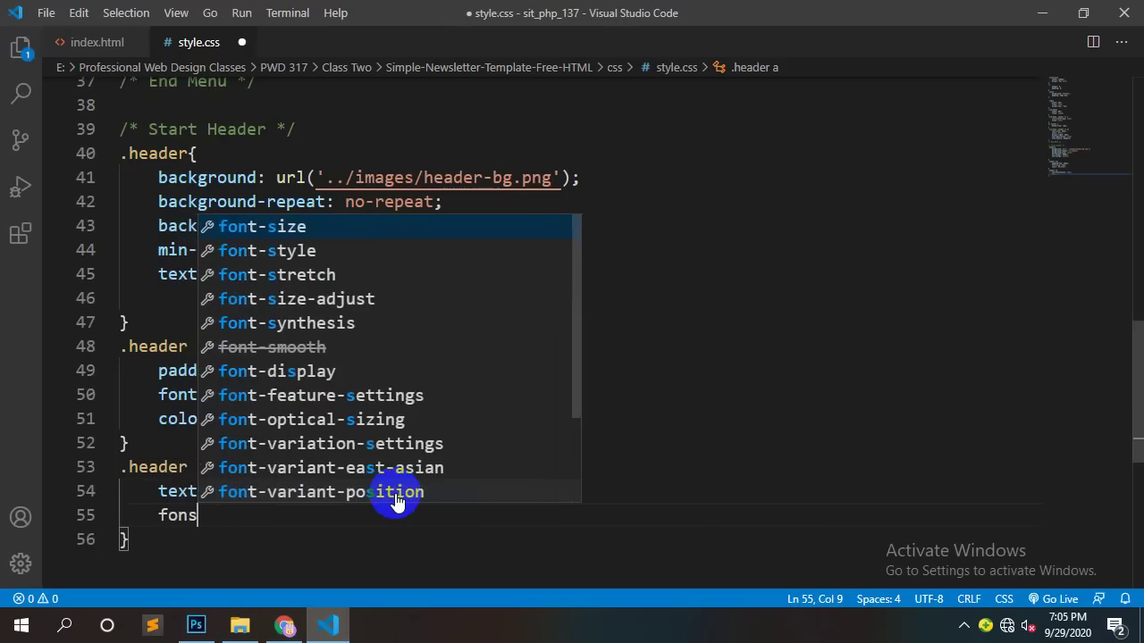
key(Return)
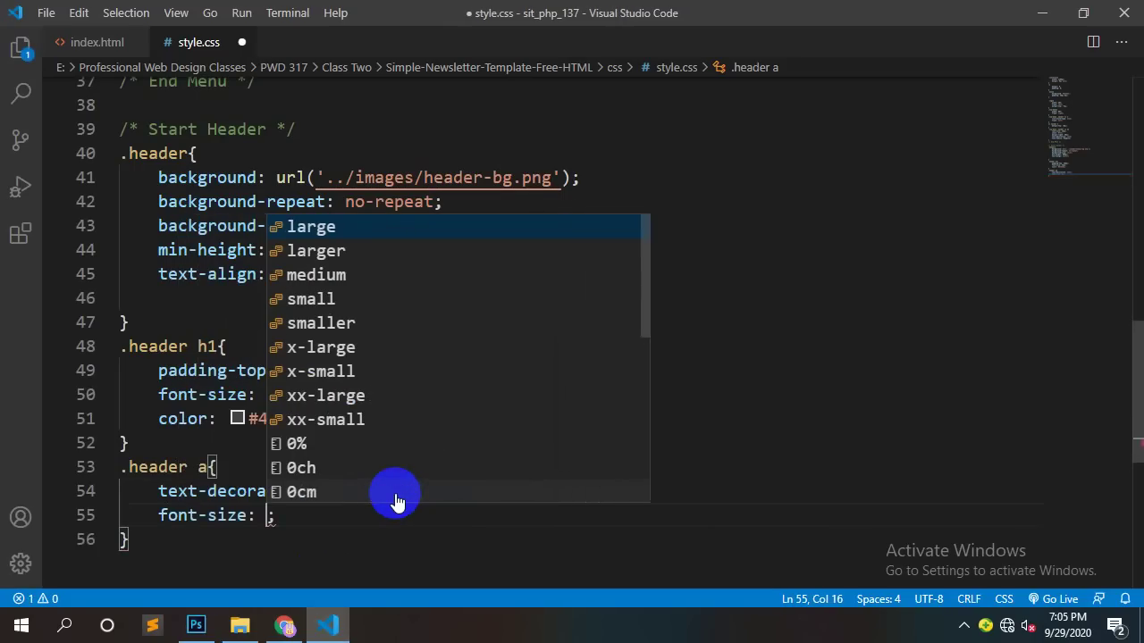
text(28px)
key(End)
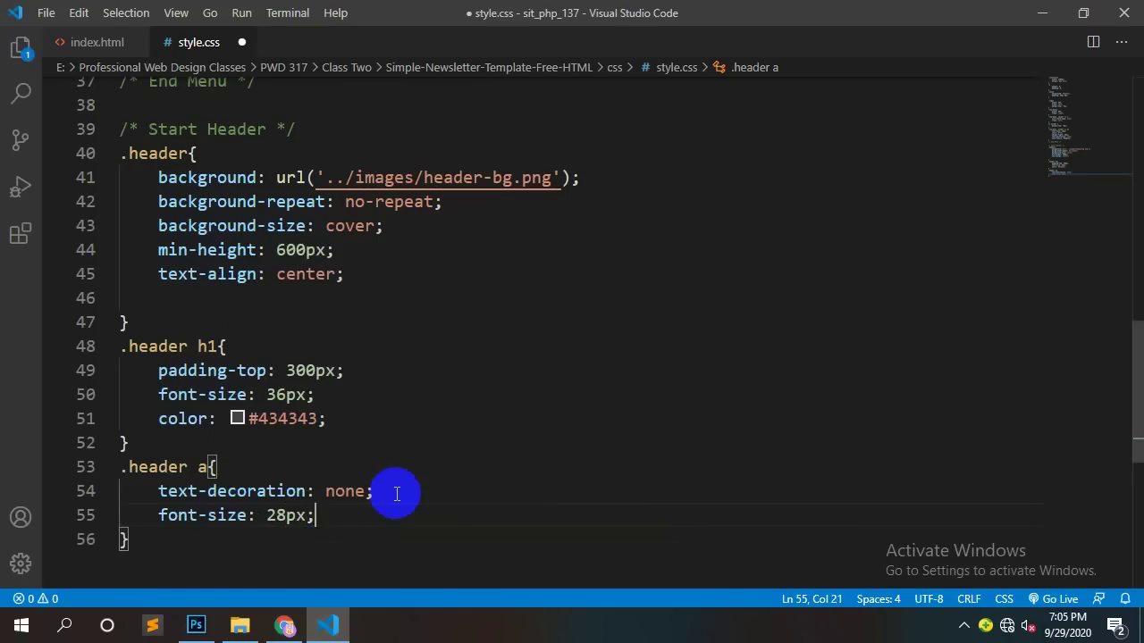
Step: Add font-weight: bold to the .header a rule below the font size
text(fons)
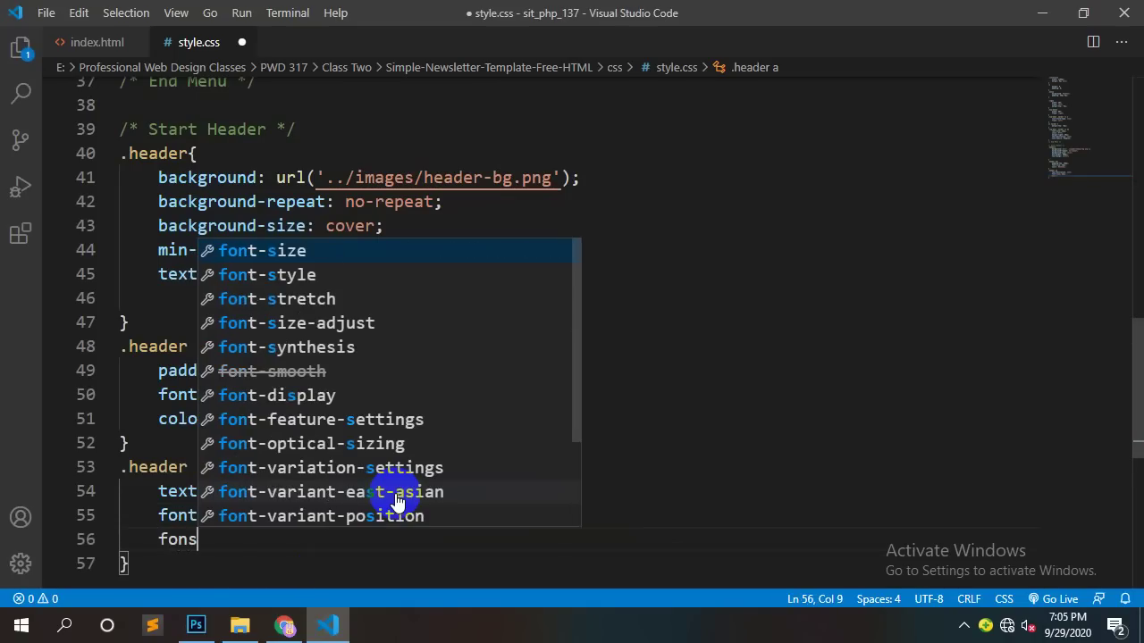
key(BackSpace)
text(w)
key(Return)
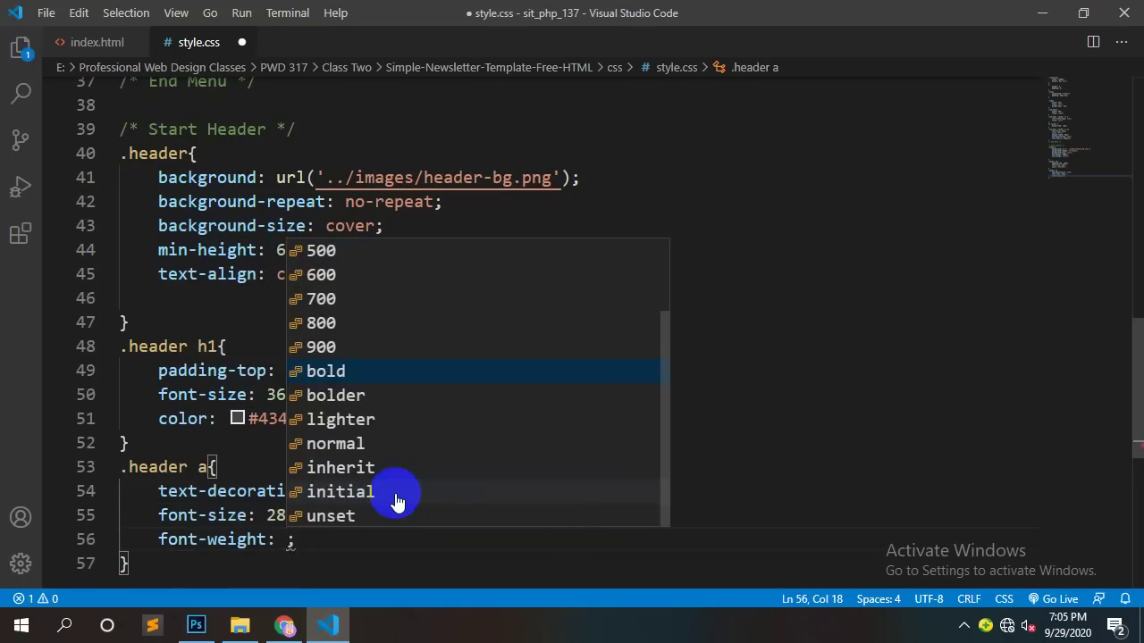
text(bold)
key(Return)
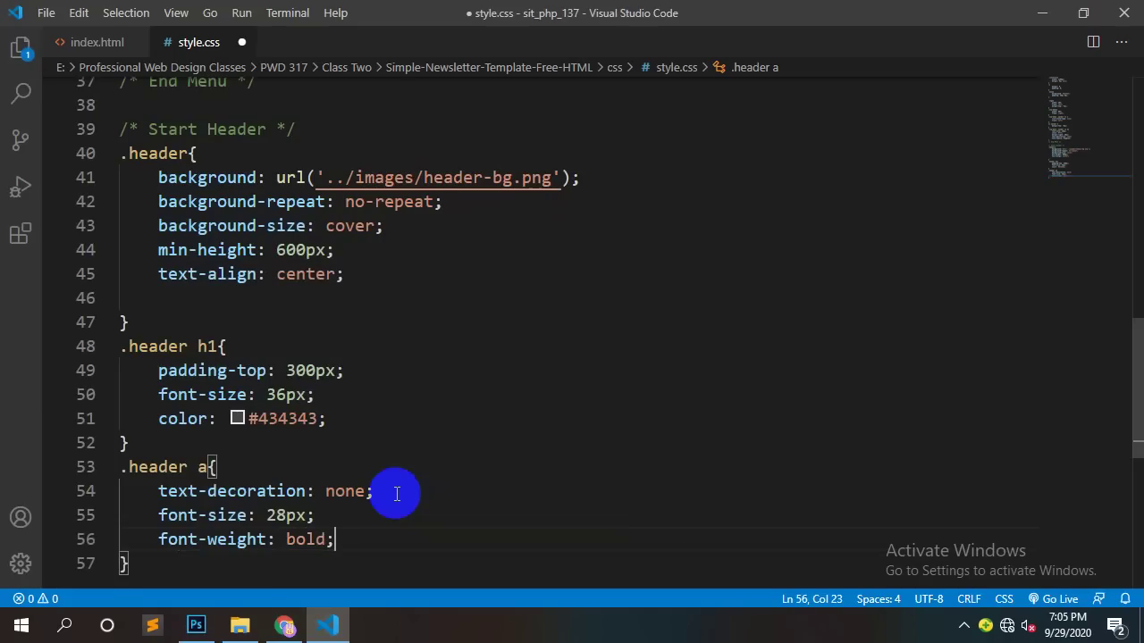
Step: Add color: #969696 to the .header a rule and save style.css
key(Return)
text(colo)
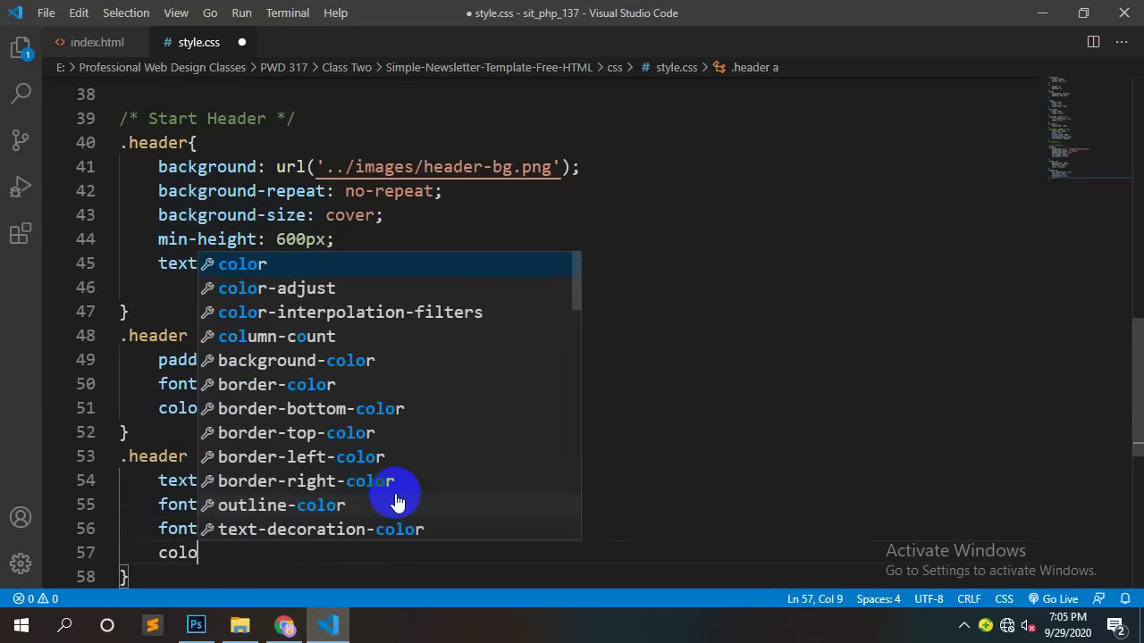
key(Return)
text(#969696;)
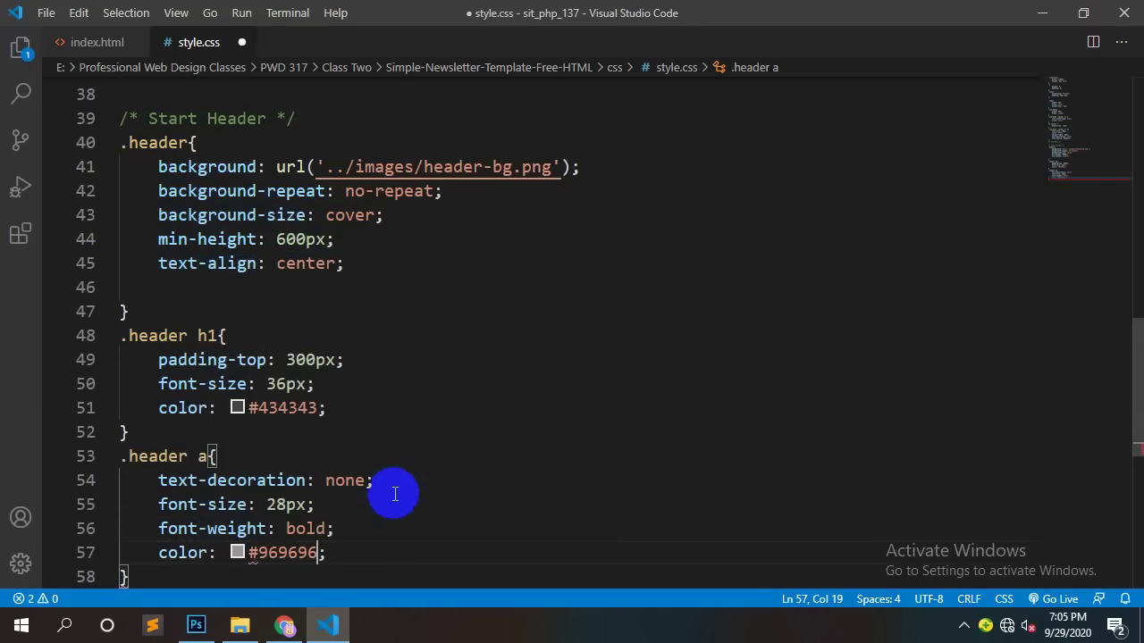
key(ctrl+s)
Step: Switch to Chrome, reload the page and check the styling of the hero heading and the link line beneath it
click(284, 625)
right_click(747, 312)
click(812, 331)
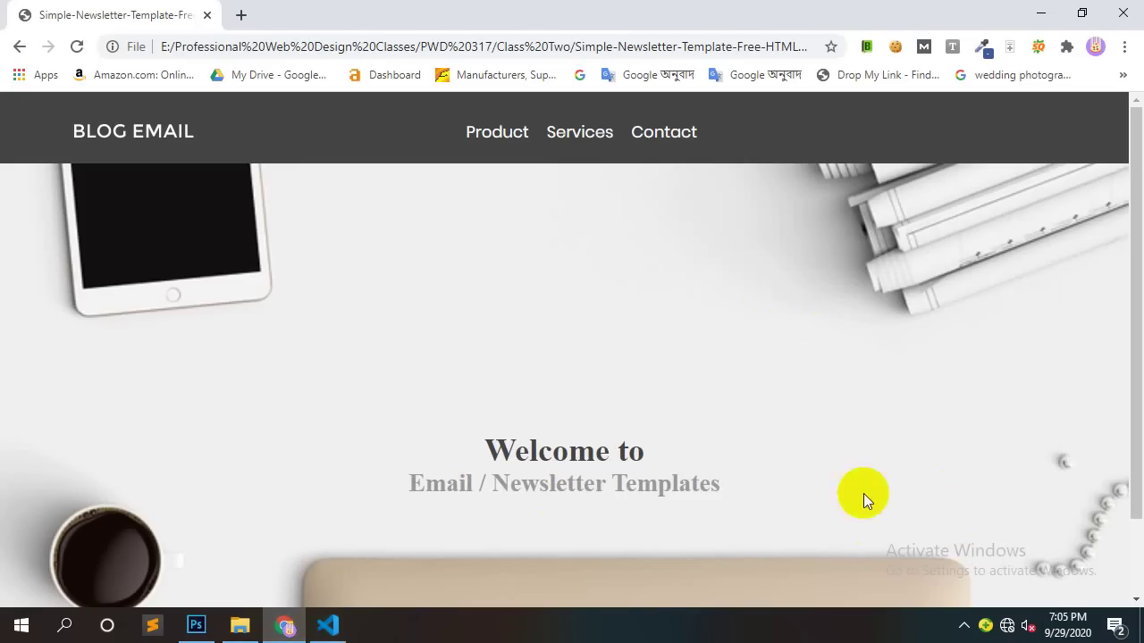
drag(656, 450, 473, 450)
click(832, 408)
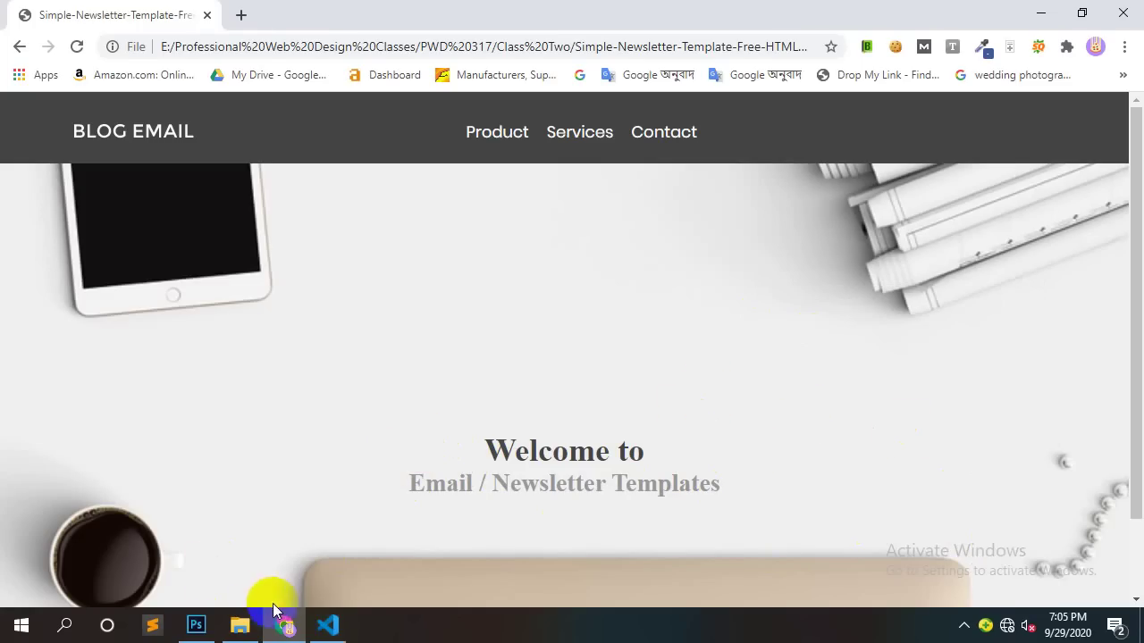
Step: Return to Visual Studio Code, set the .header h1 font-size to 46px and save style.css
click(327, 625)
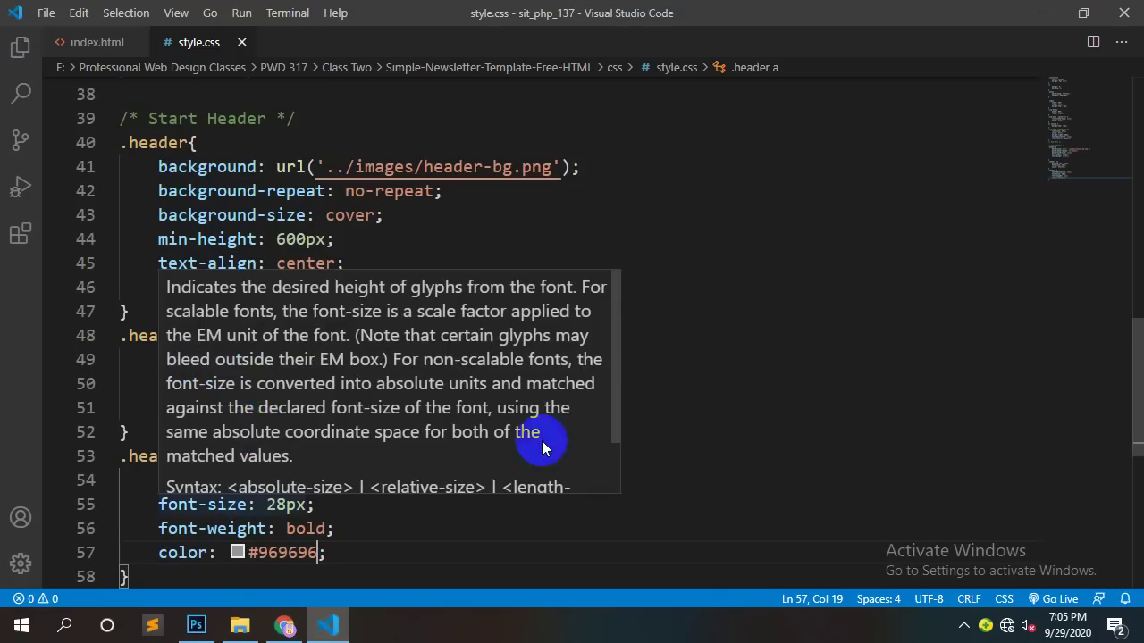
click(276, 384)
key(BackSpace)
text(46px;)
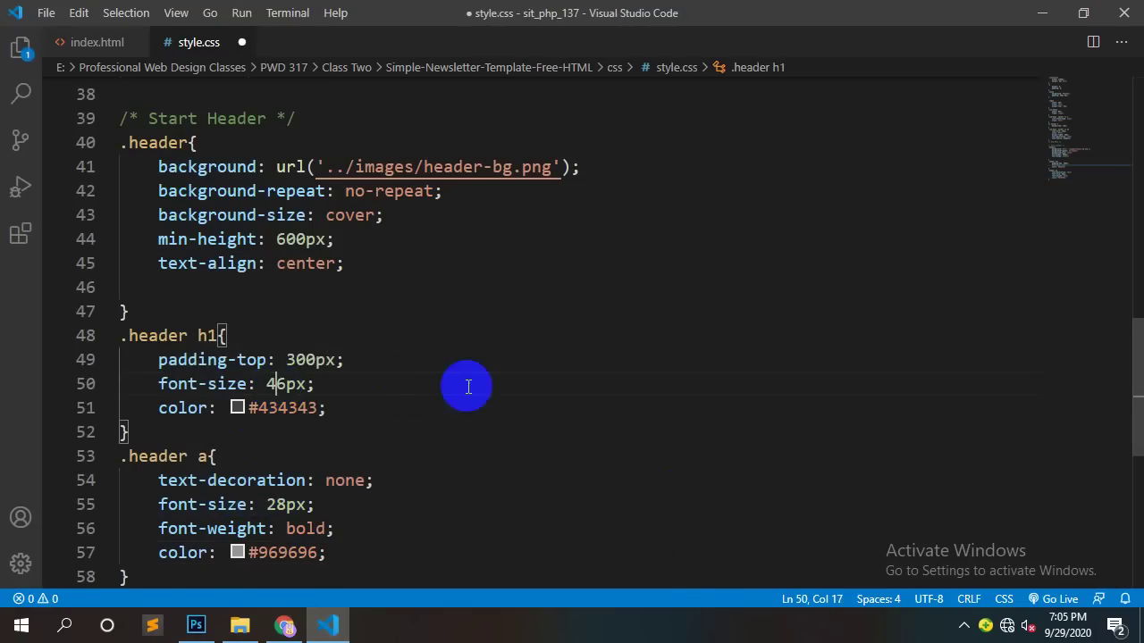
Step: Reload the page in Chrome and examine the size of the "Welcome to" heading
key(alt+Tab)
right_click(772, 229)
click(815, 280)
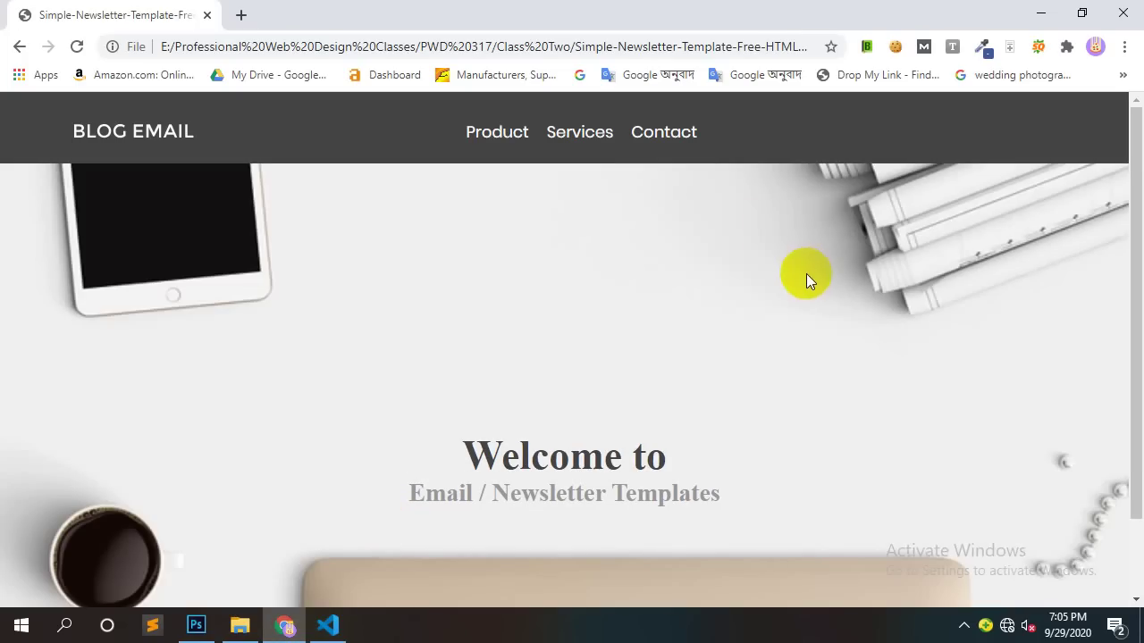
scroll(795, 295, down, 1)
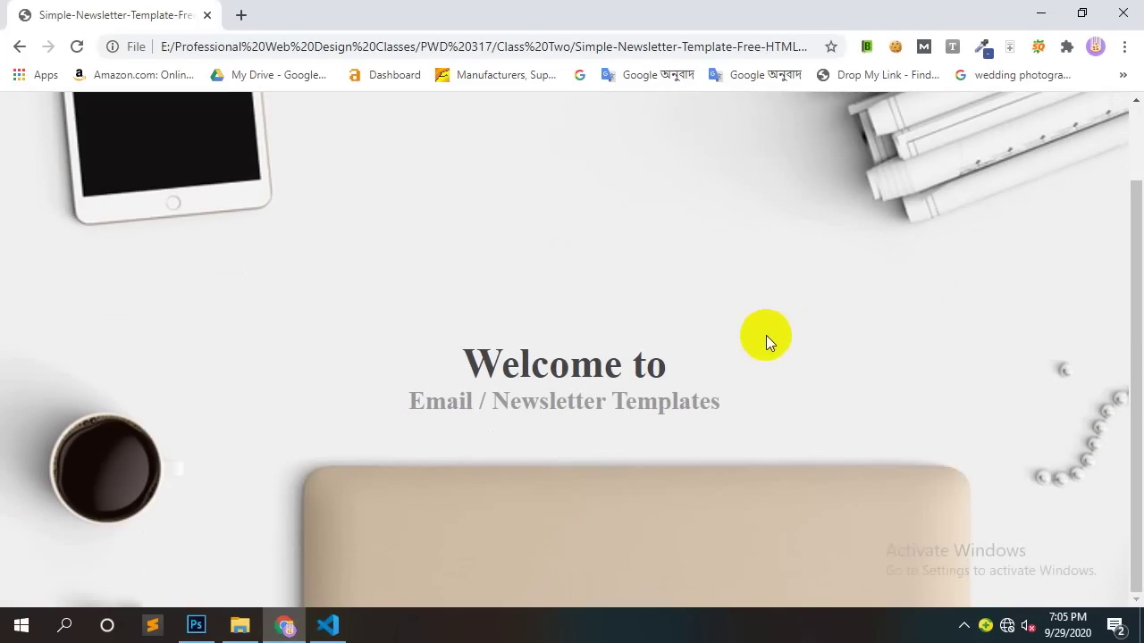
drag(677, 376, 437, 375)
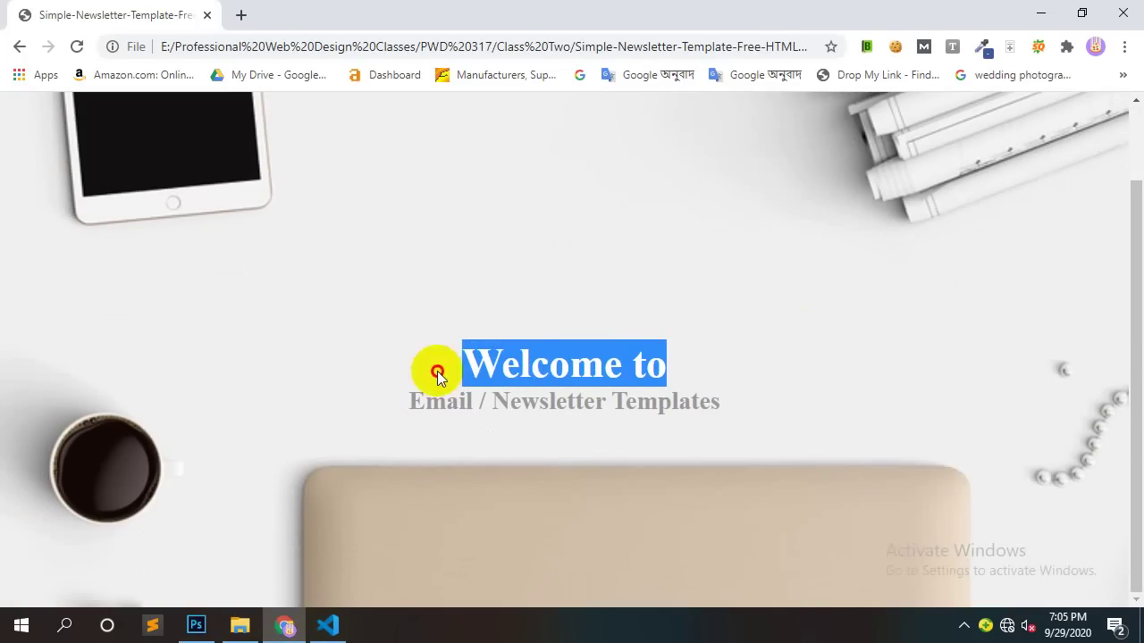
click(608, 377)
scroll(600, 383, up, 1)
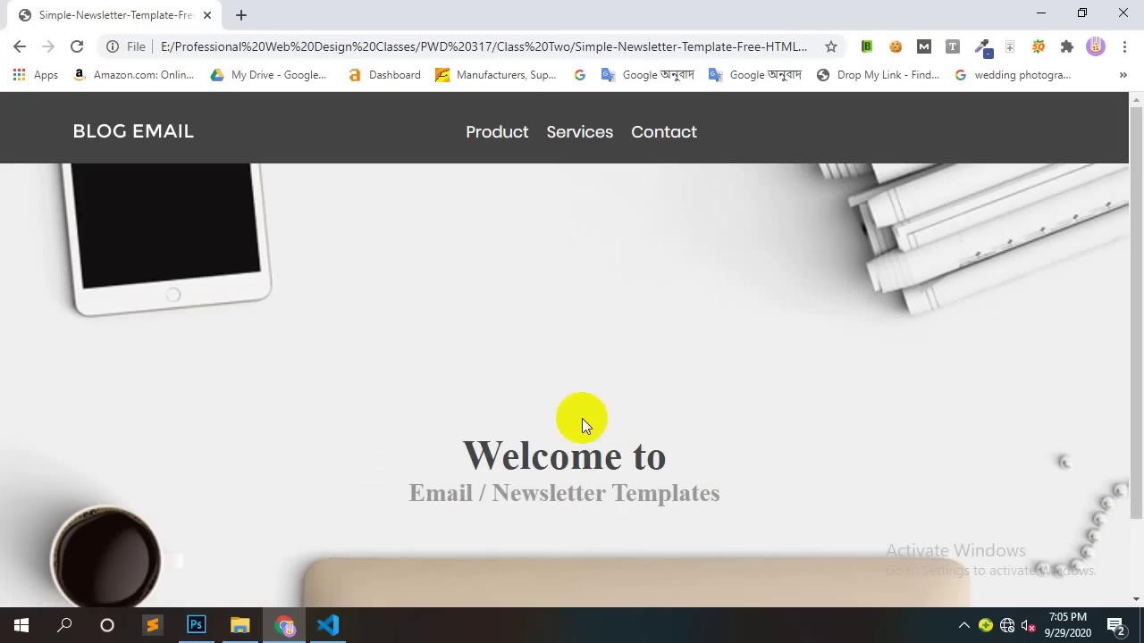
Step: Switch to Visual Studio Code, add margin-bottom: 15px to the .header h1 rule and save style.css
click(324, 624)
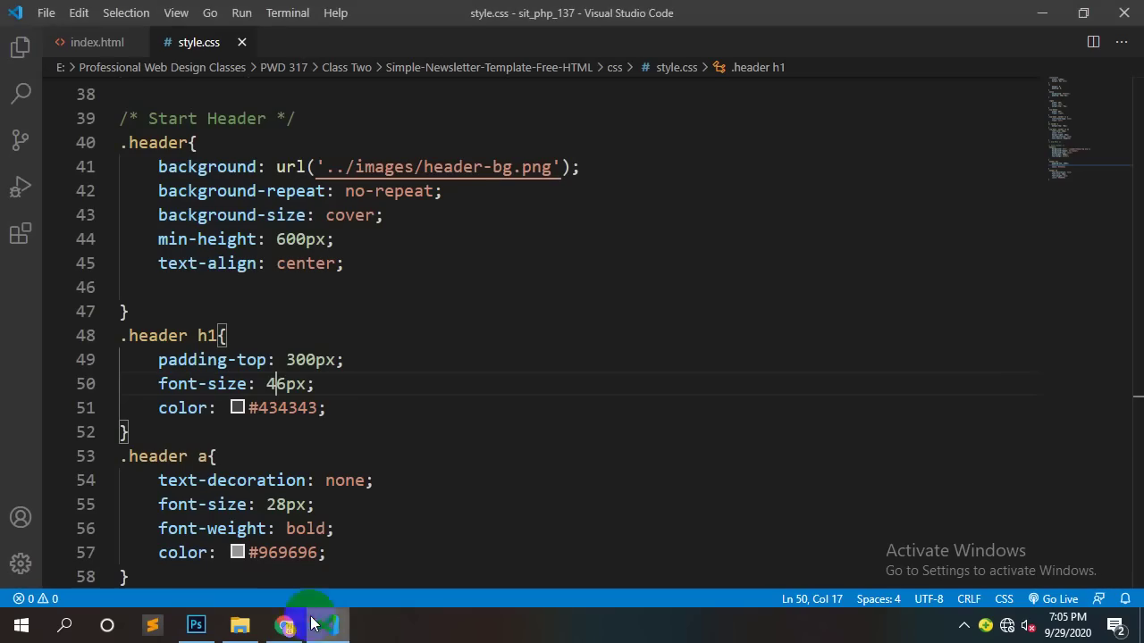
key(Return)
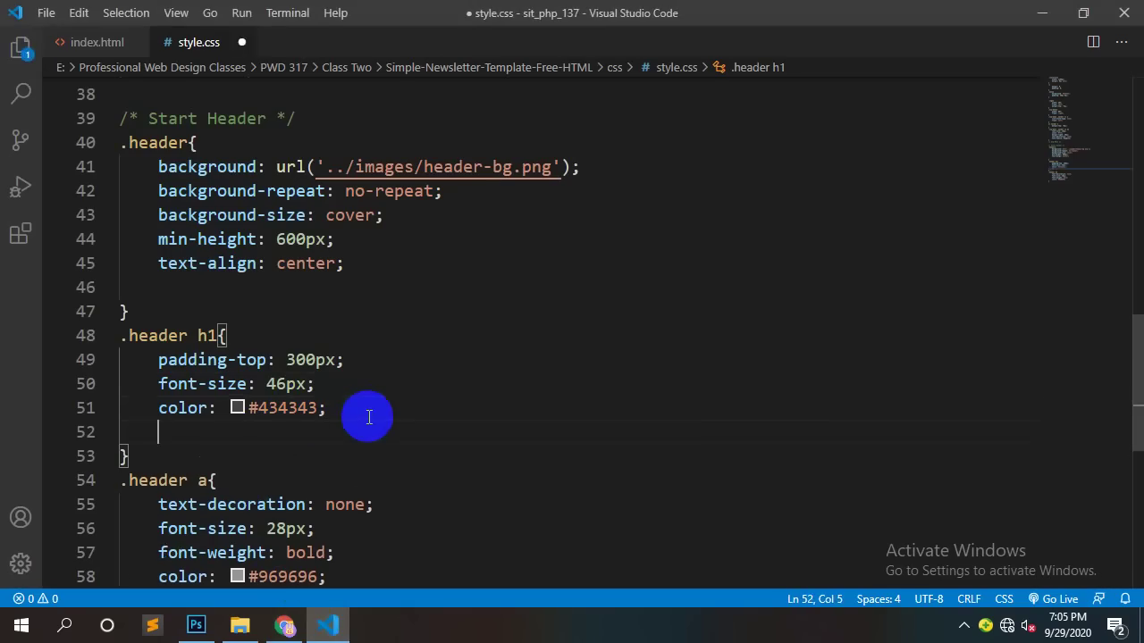
text(mar)
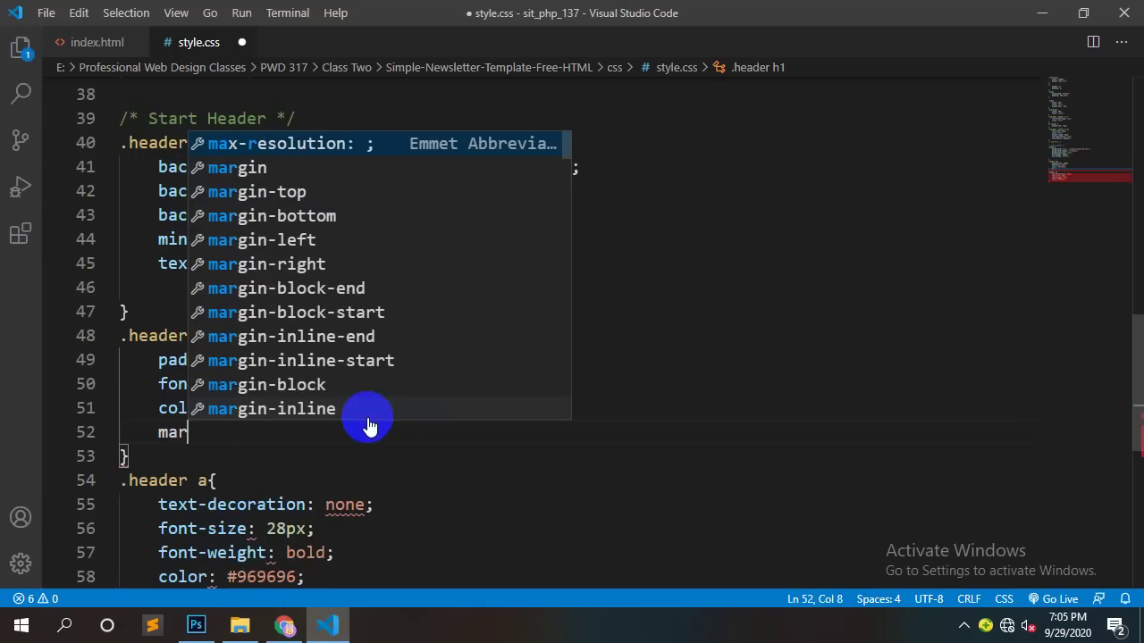
click(328, 217)
click(284, 624)
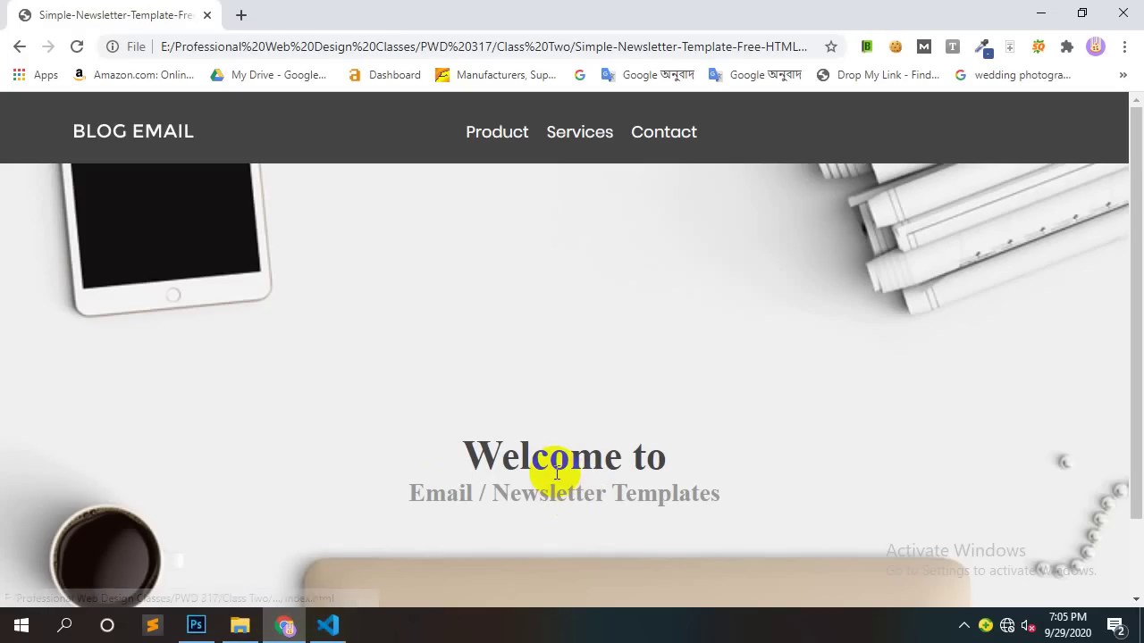
click(328, 624)
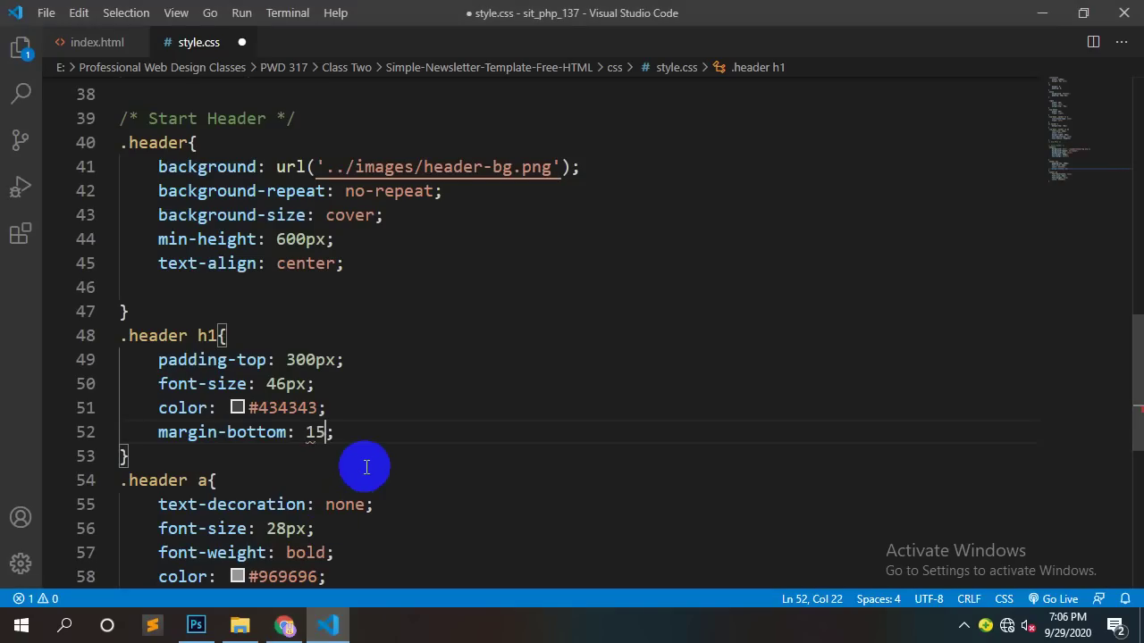
text(px)
Step: Reload the page in Chrome and check the spacing between "Welcome to" and "Email / Newsletter Templates"
click(285, 624)
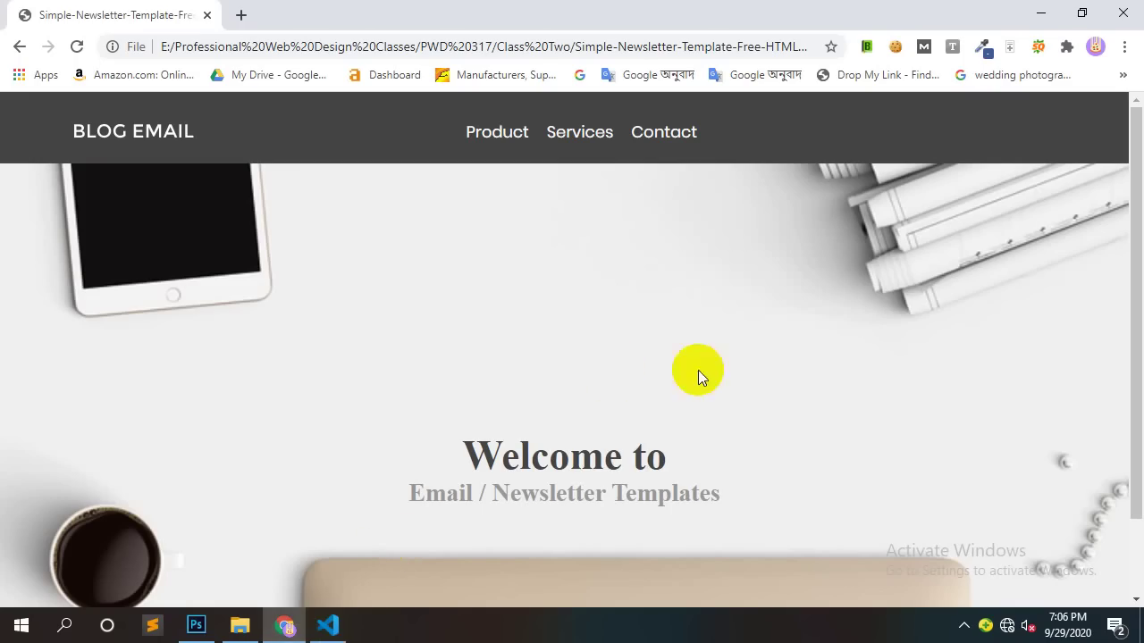
right_click(867, 277)
click(779, 331)
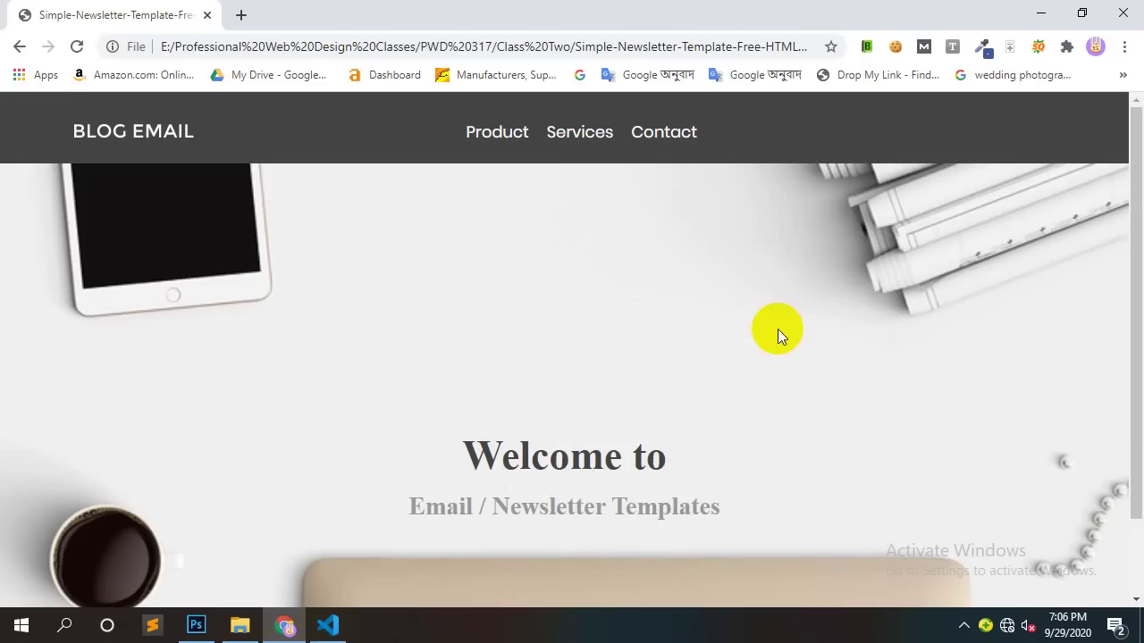
scroll(989, 402, down, 1)
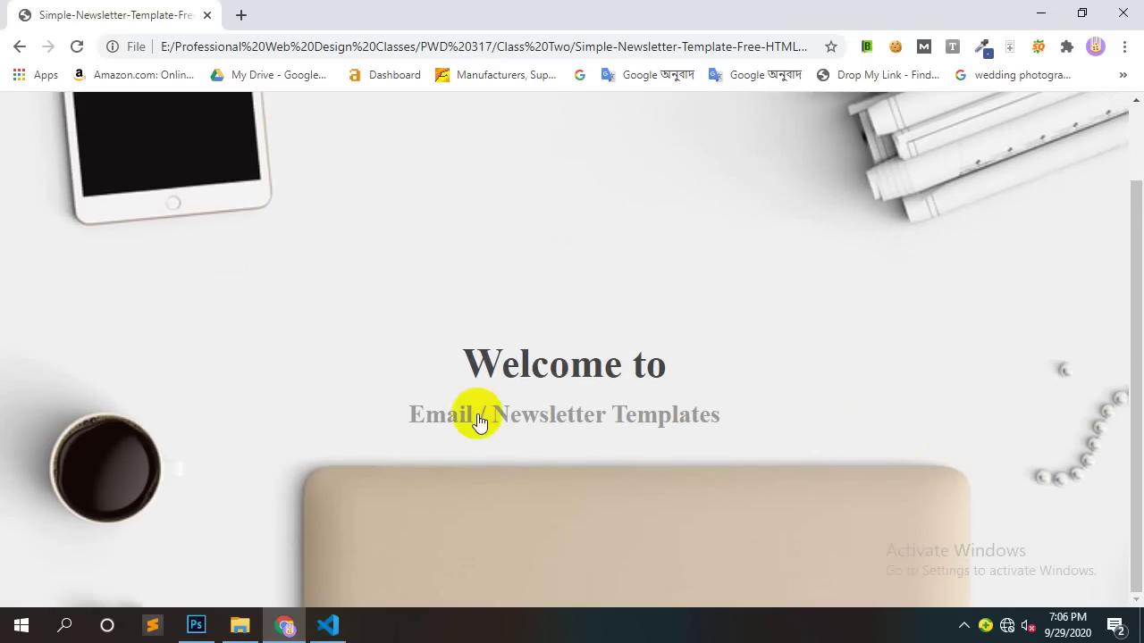
Step: Switch to Photoshop and cancel the open text edit on the "Email / Newsletter Templates" layer
scroll(876, 310, up, 1)
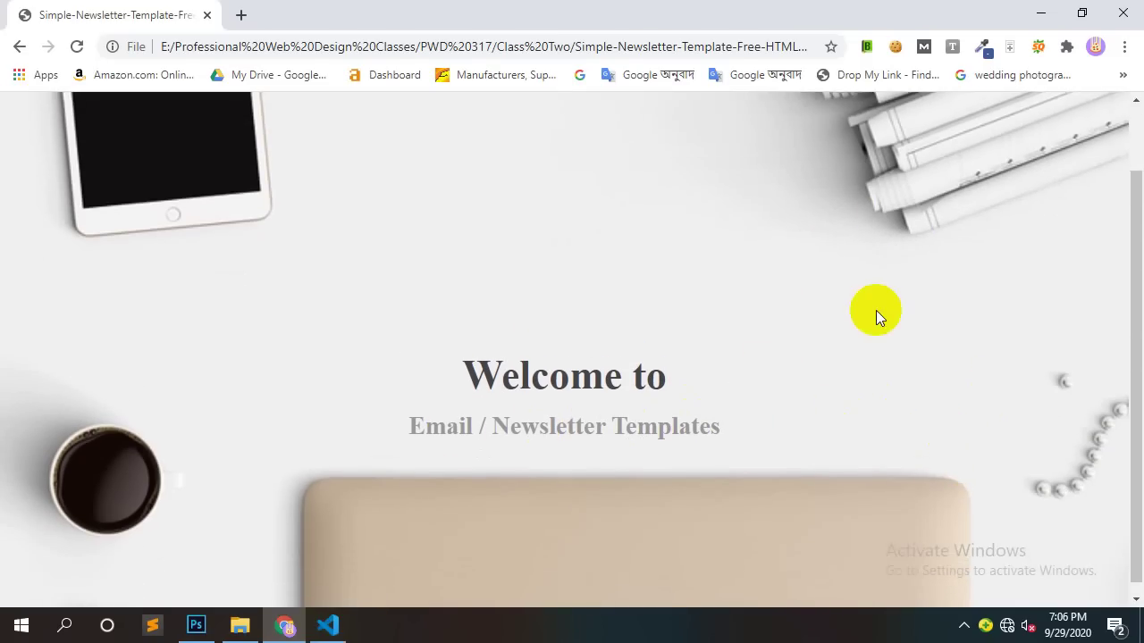
scroll(671, 322, down, 1)
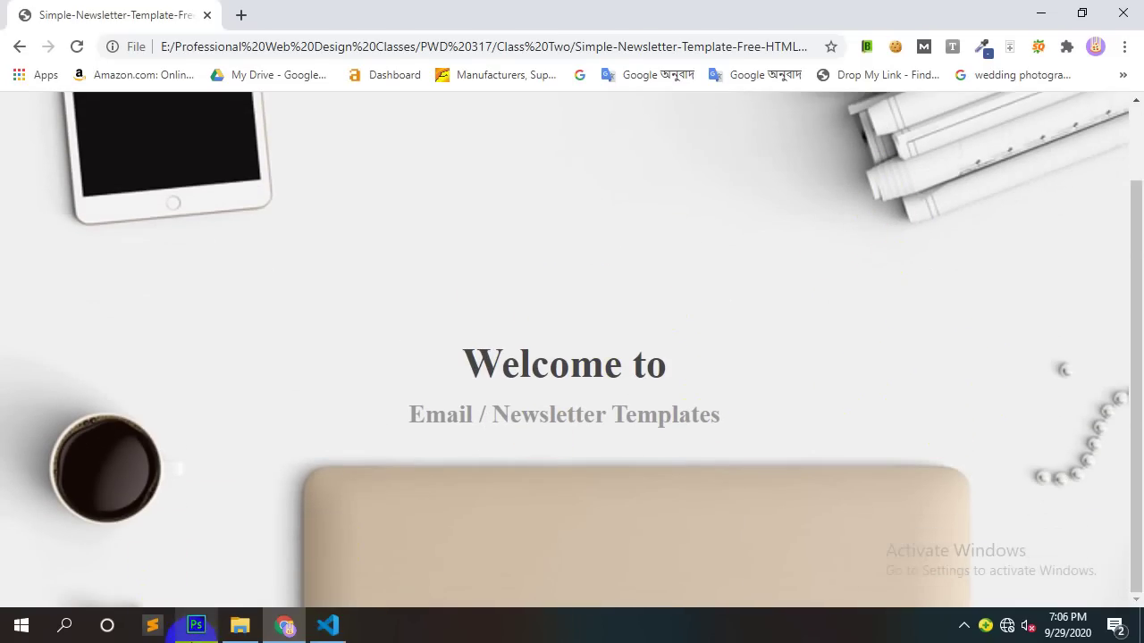
click(195, 625)
click(1014, 307)
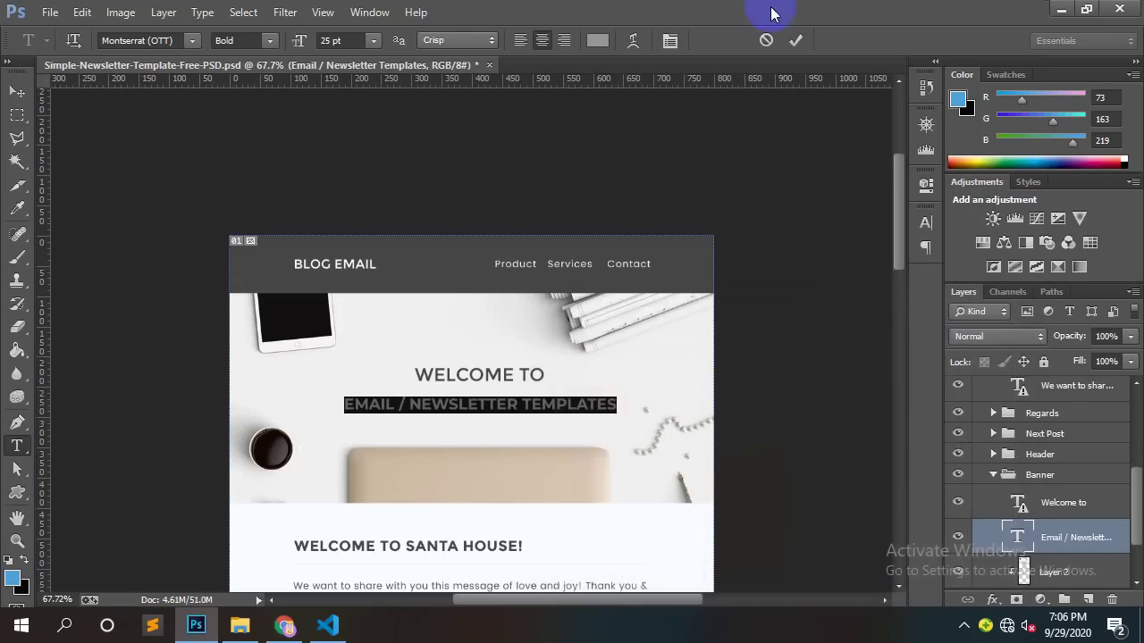
click(767, 39)
Step: Examine the design below the banner and marquee-select the text block from "WELCOME TO SANTA HOUSE!" through the newsletter tips paragraph
scroll(510, 238, down, 3)
scroll(652, 260, down, 4)
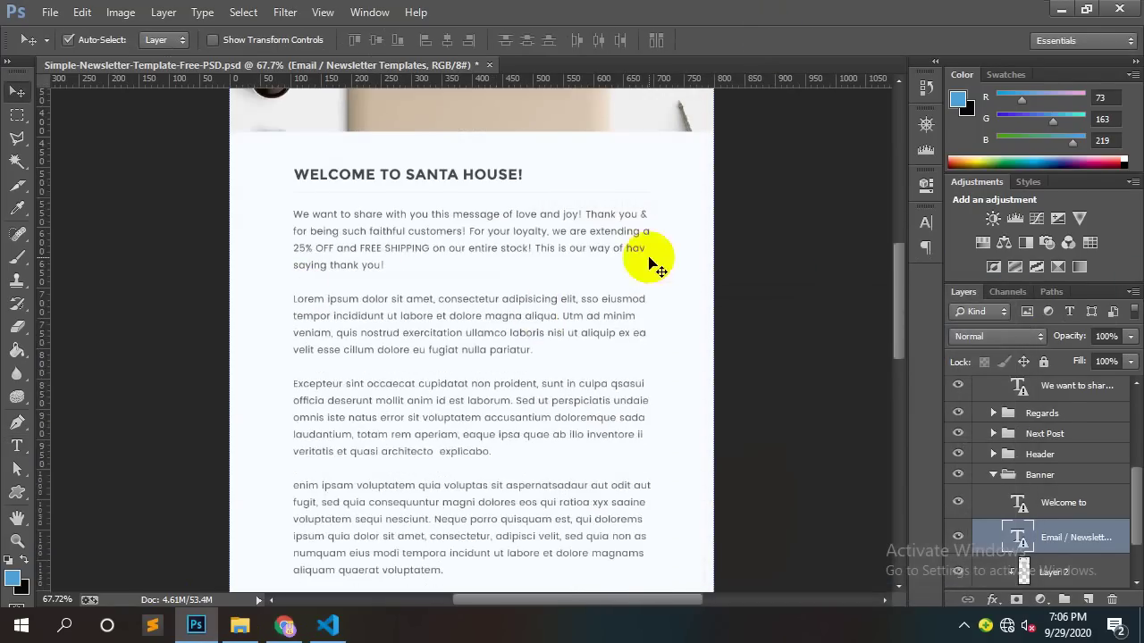
scroll(563, 313, down, 4)
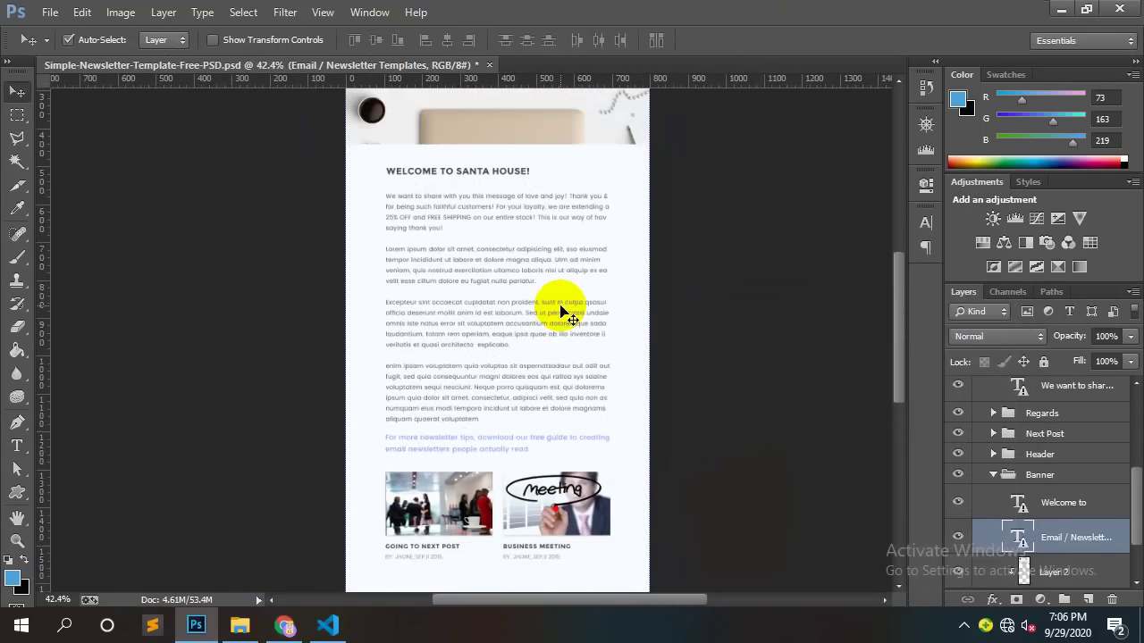
scroll(625, 429, down, 3)
scroll(590, 370, down, 1)
scroll(581, 365, up, 3)
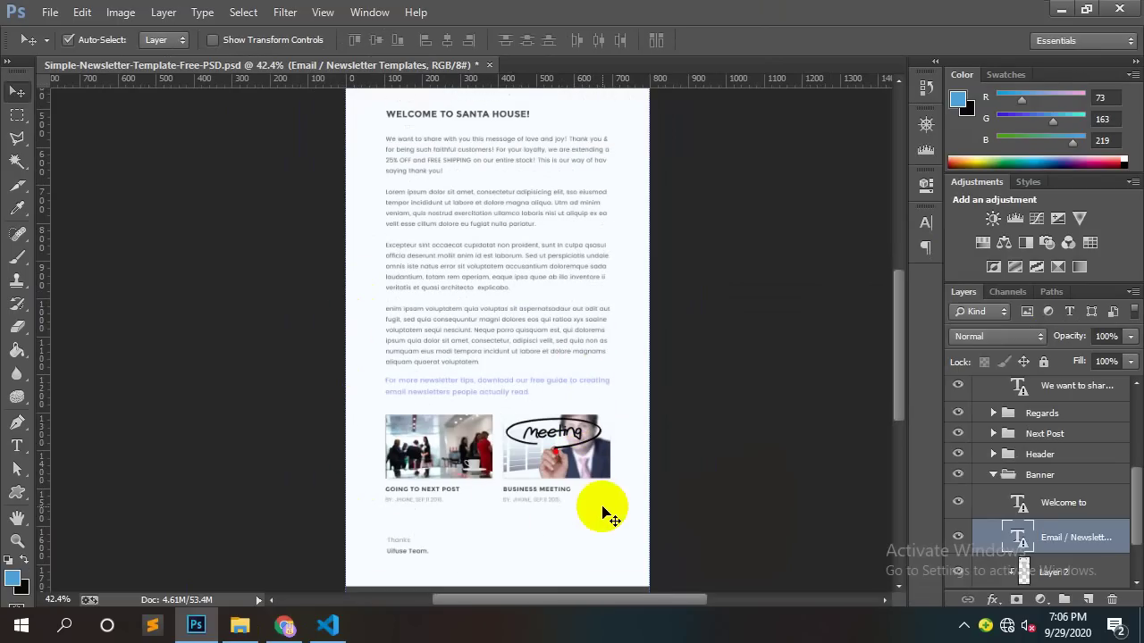
scroll(608, 512, up, 3)
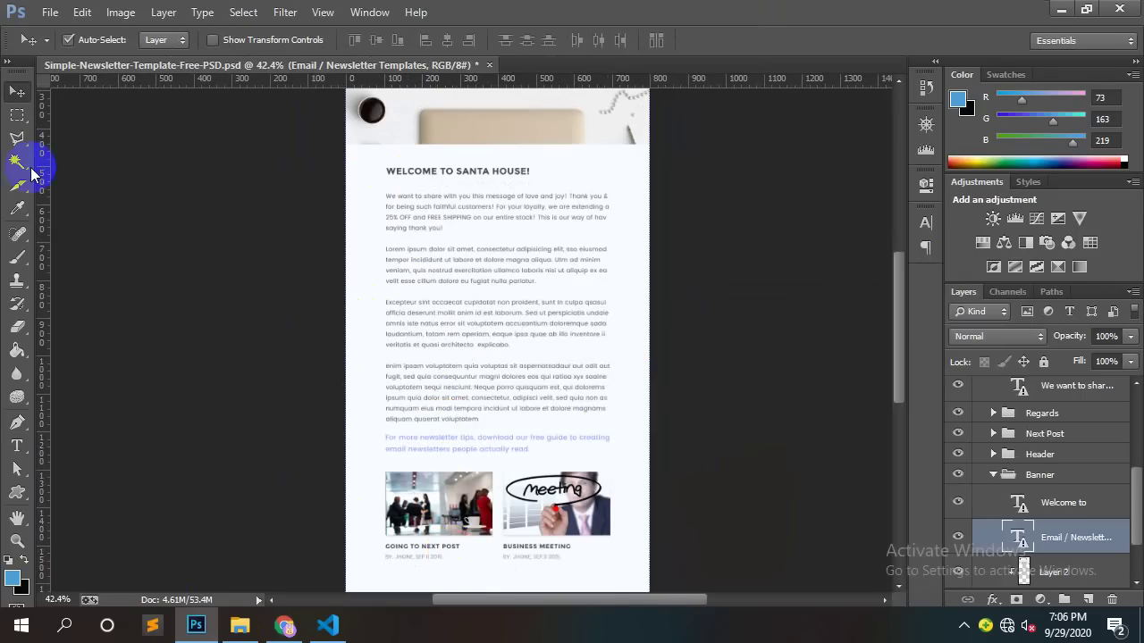
click(17, 115)
drag(382, 164, 633, 460)
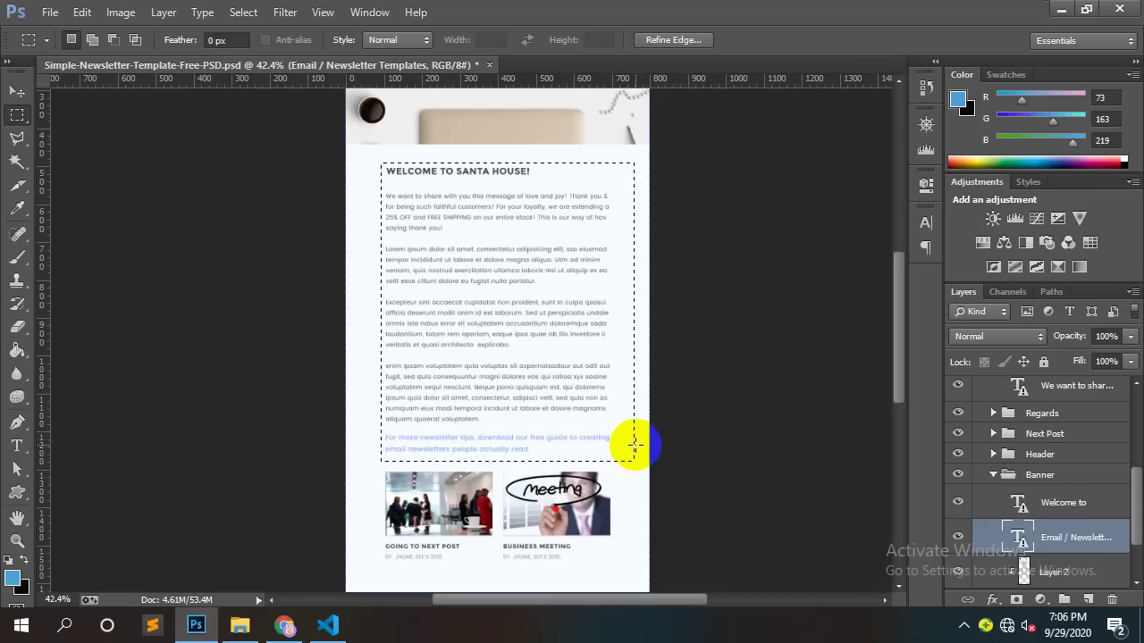
Step: Switch to index.html in Visual Studio Code and add a blank line below the header div
click(331, 622)
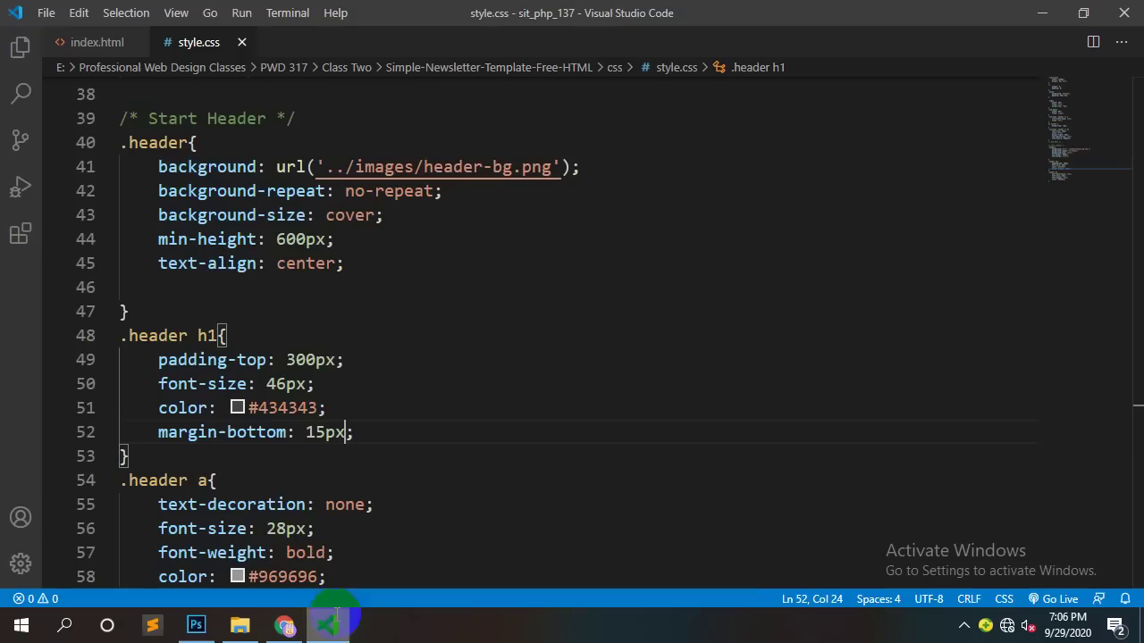
click(105, 42)
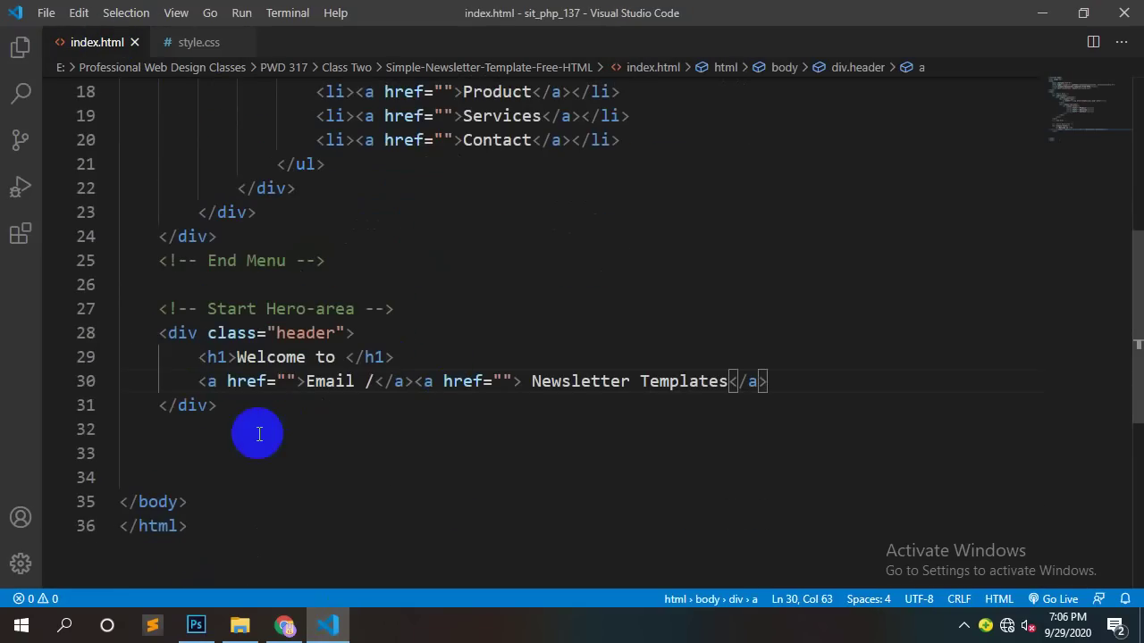
drag(429, 315, 125, 284)
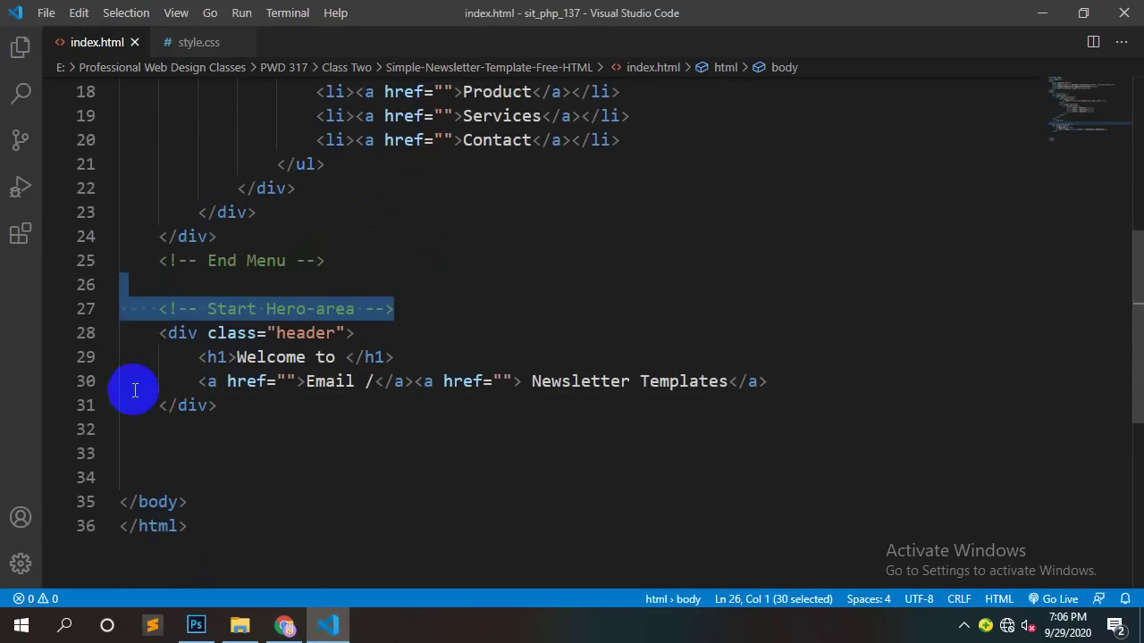
click(183, 426)
key(Return)
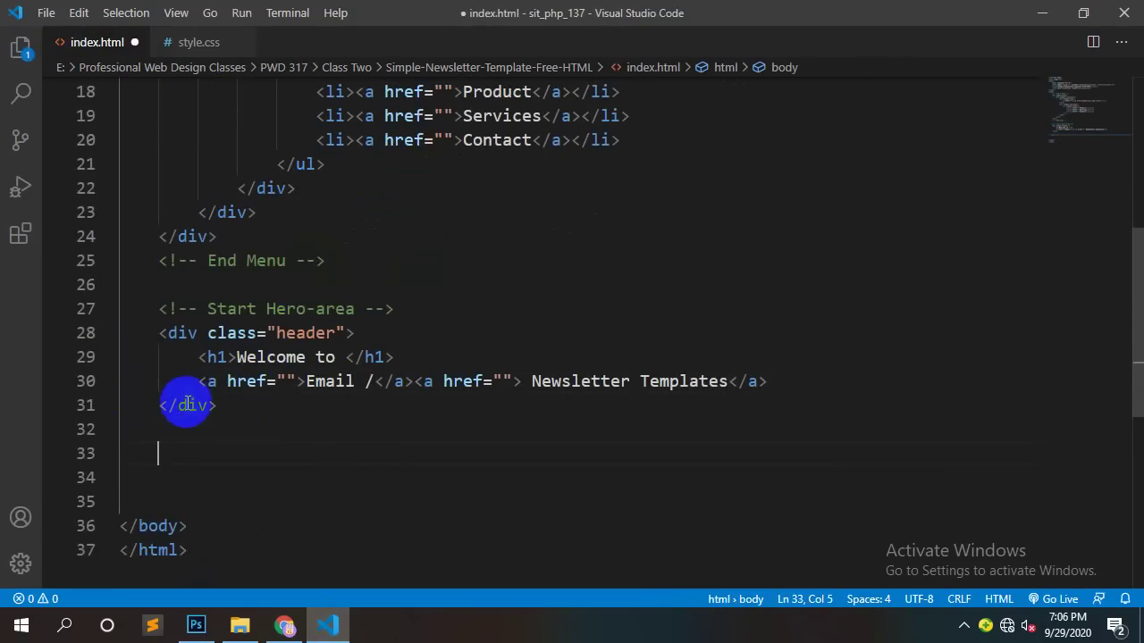
mouse_move(188, 404)
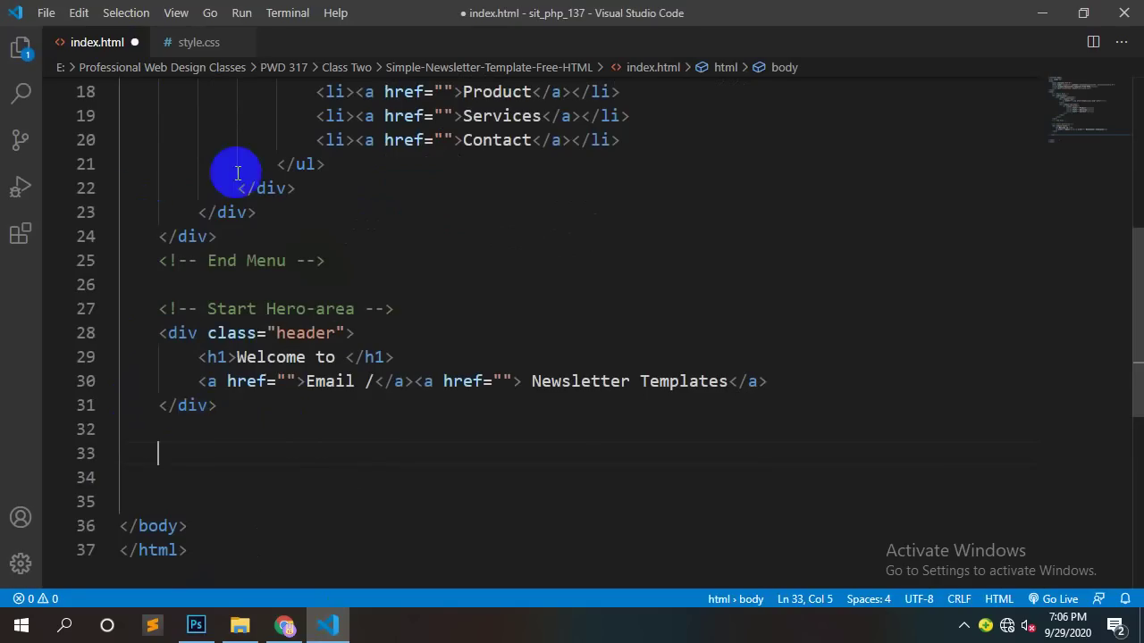
Step: Copy the "Start Hero-area" comment and paste it three times on consecutive lines directly below the header div
drag(396, 308, 141, 309)
key(ctrl+c)
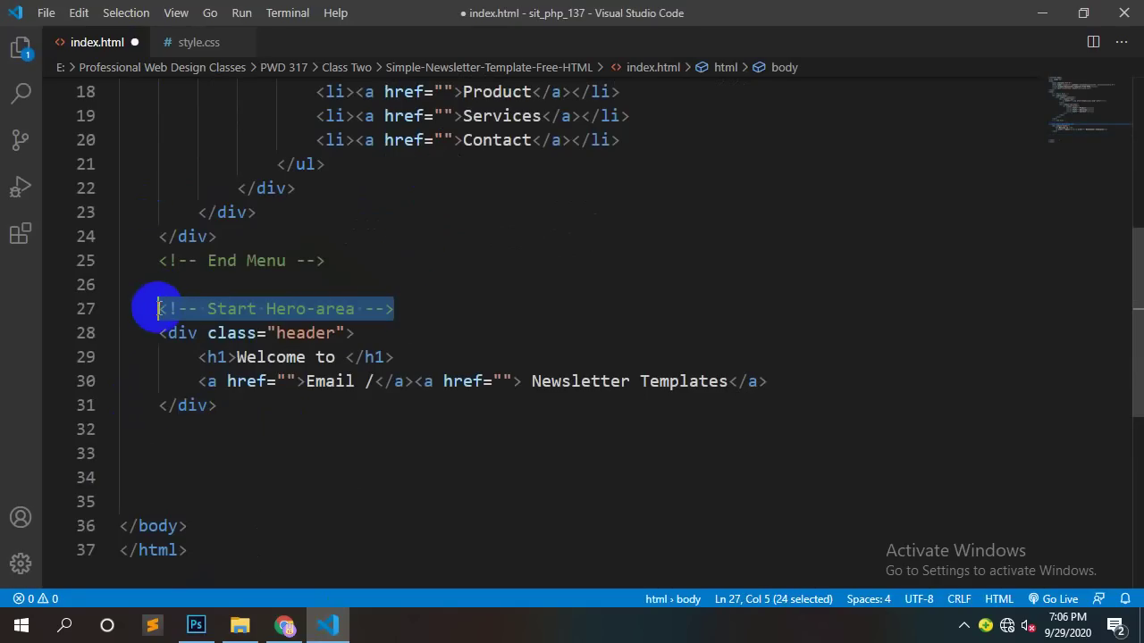
click(163, 419)
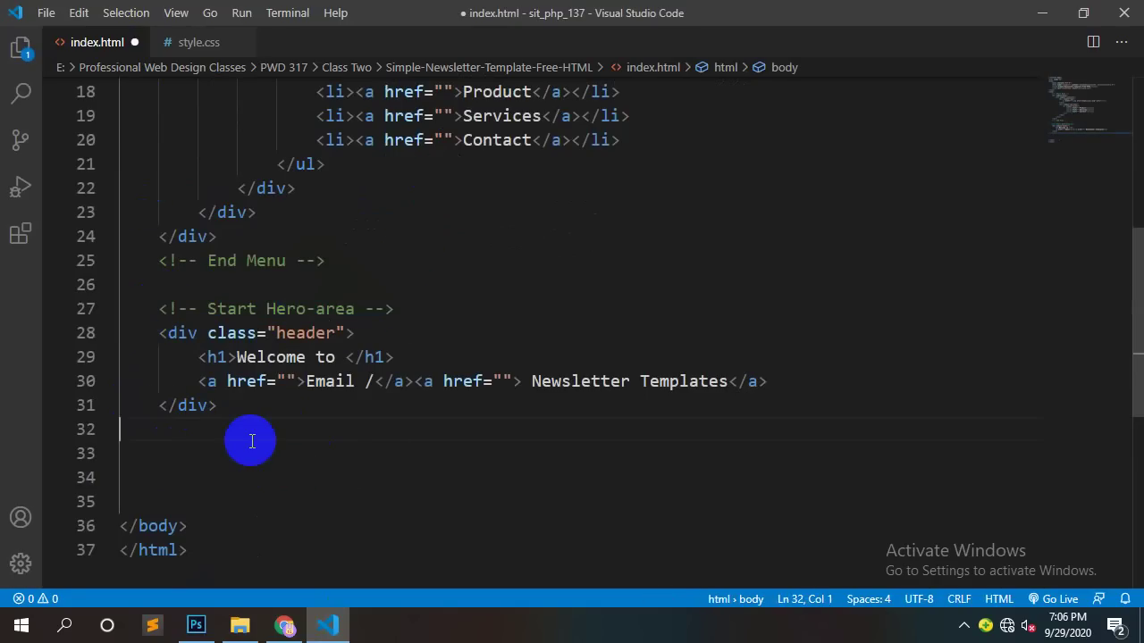
key(ctrl+v)
key(Return)
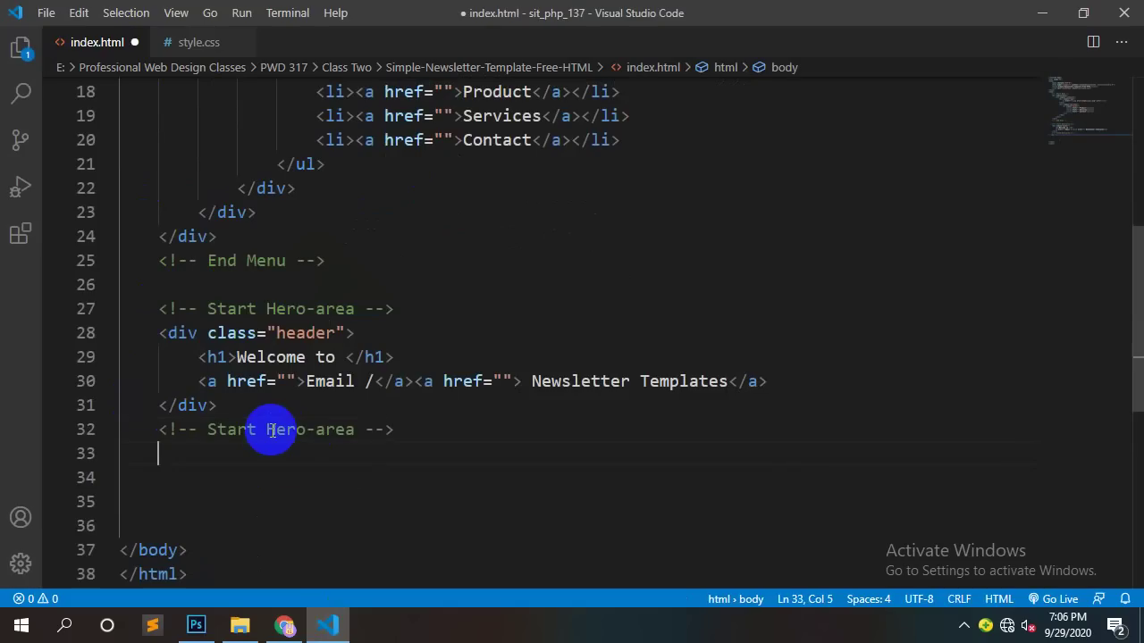
key(ctrl+v)
key(Return)
key(ctrl+v)
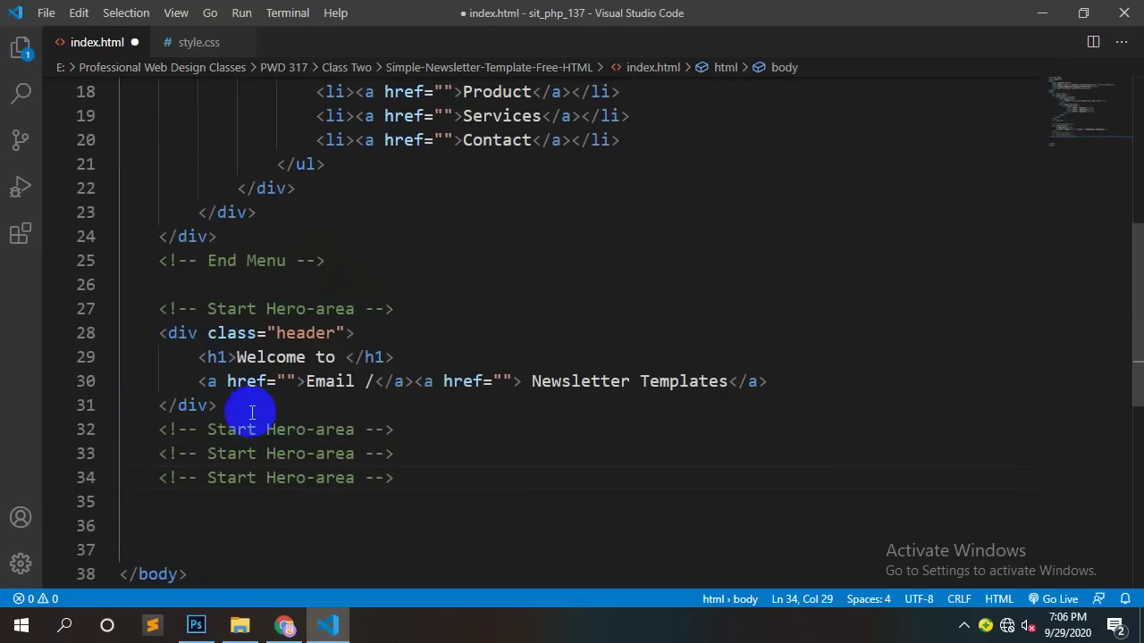
Step: Change "Start" to "End" in the first and third pasted Hero-area comments
double_click(230, 435)
text(end)
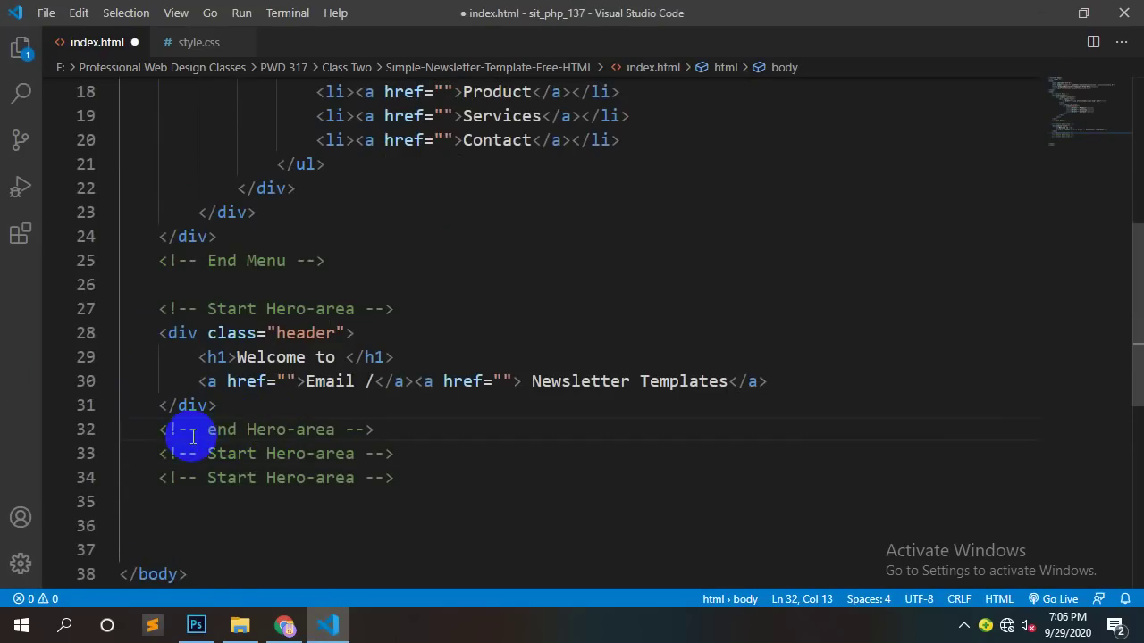
key(shift+Left)
text(E)
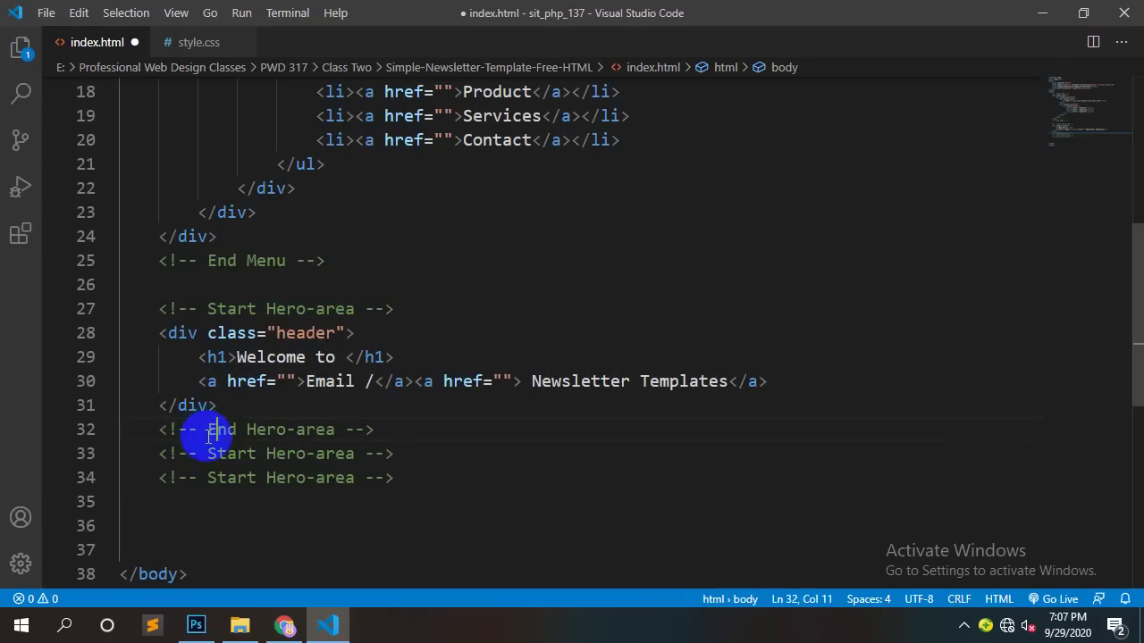
click(233, 457)
double_click(295, 454)
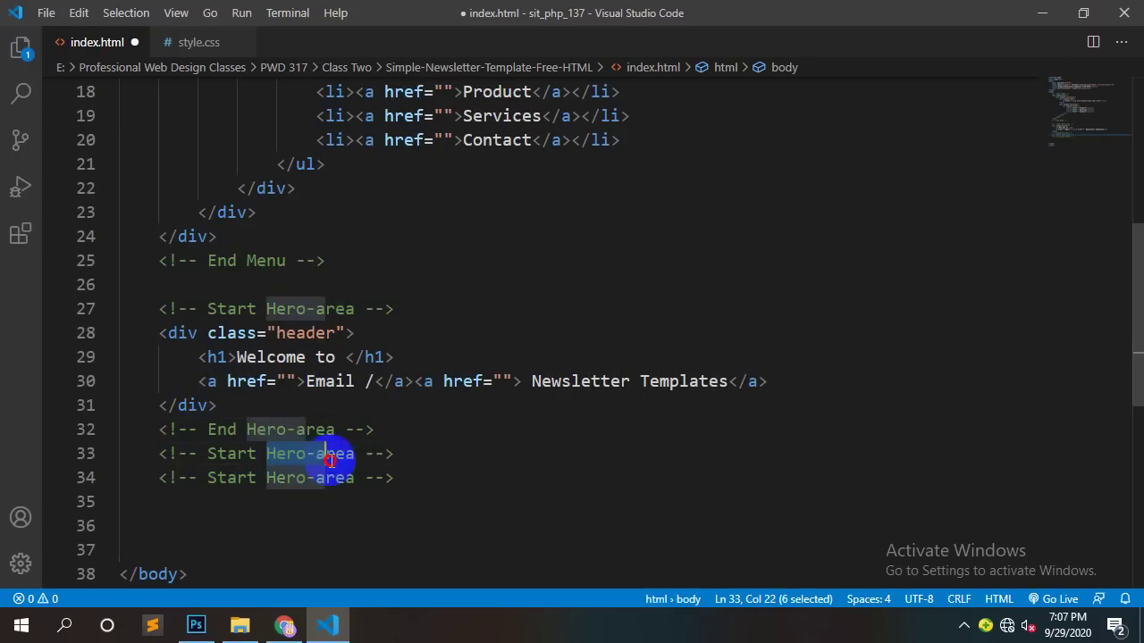
click(229, 483)
double_click(231, 482)
text(End)
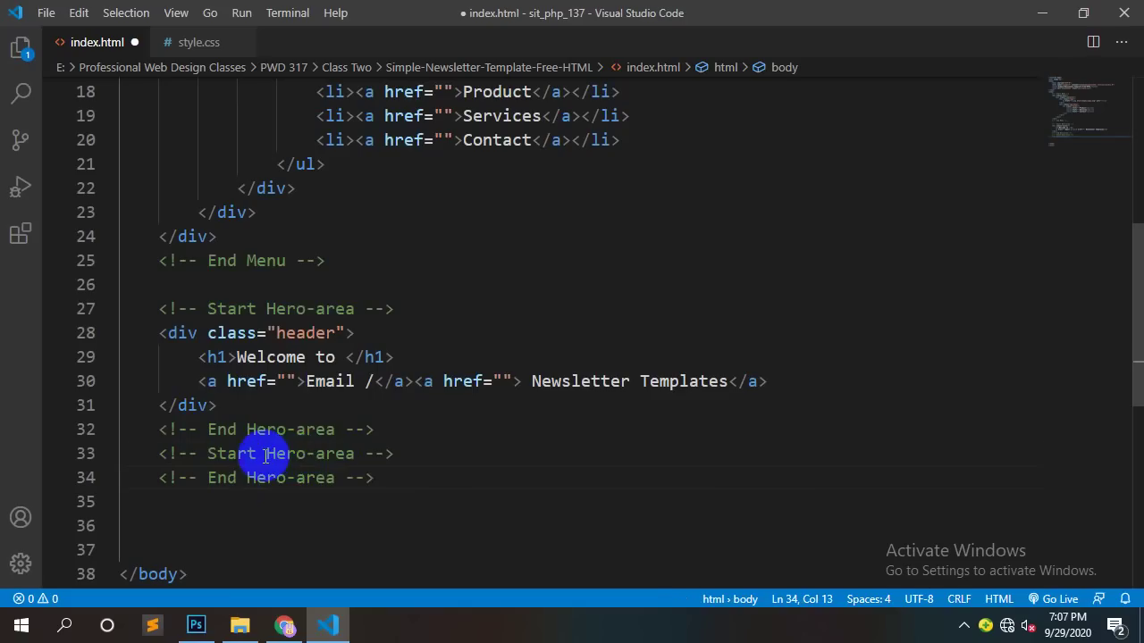
Step: Replace "Hero-area" with "Contant-area" in the last two comments to form a start and end pair
drag(265, 454, 355, 454)
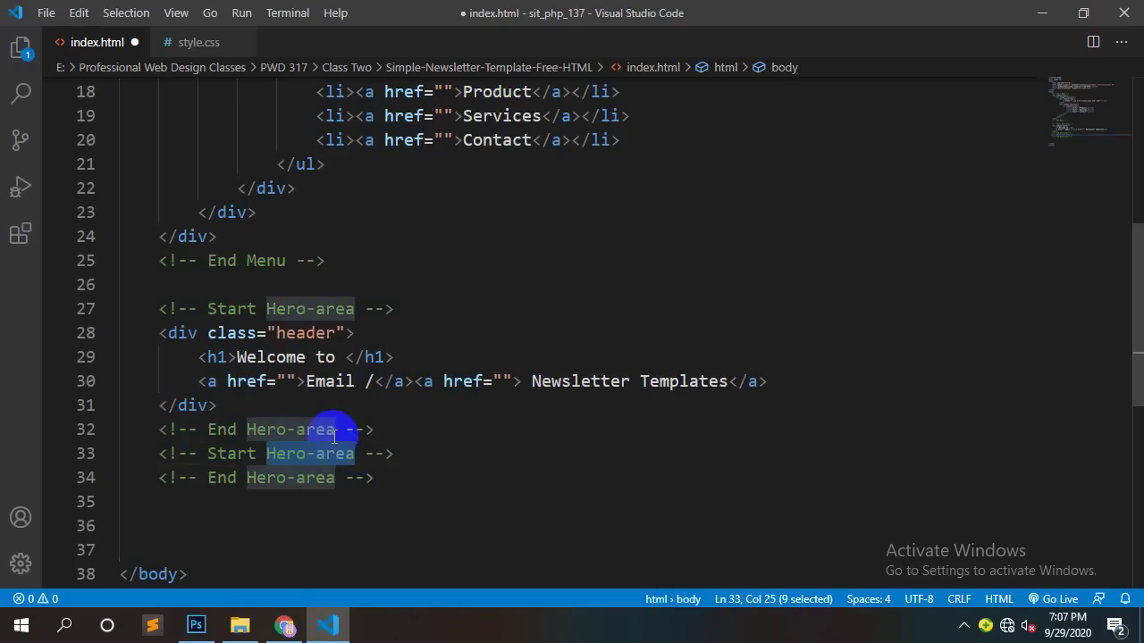
text(Contant)
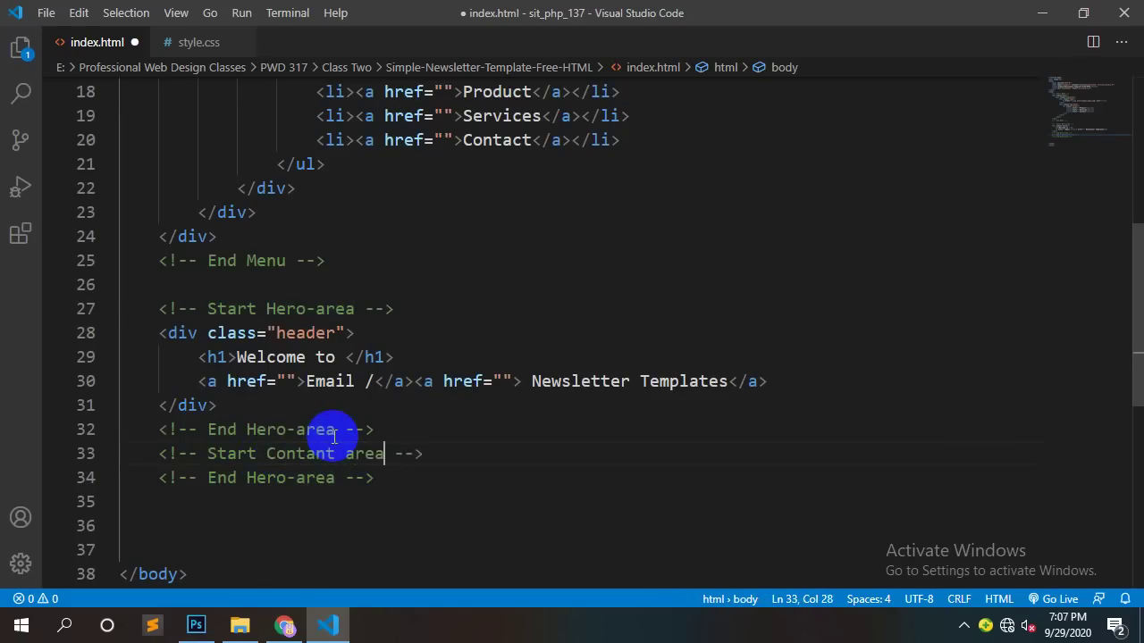
click(345, 455)
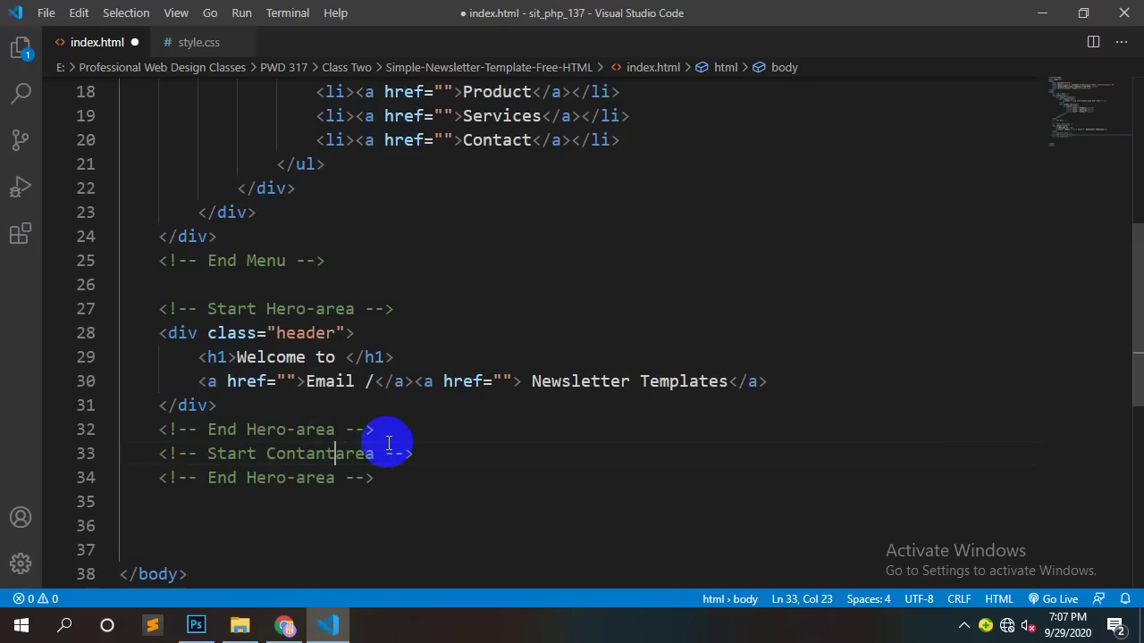
drag(394, 454, 267, 456)
key(ctrl+c)
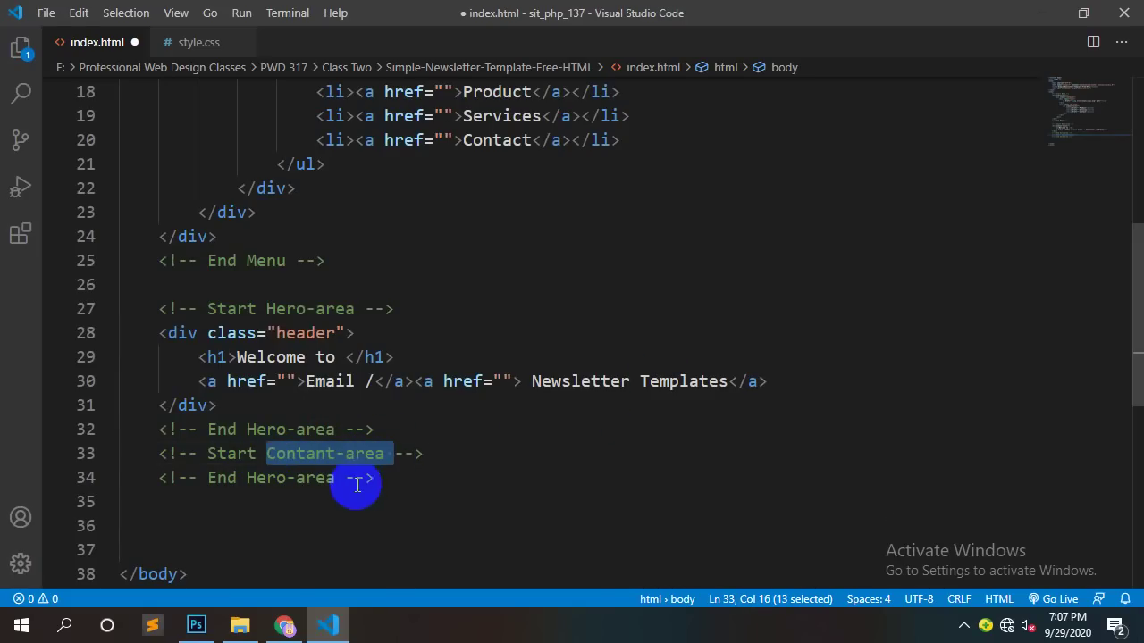
drag(334, 478, 246, 480)
key(ctrl+v)
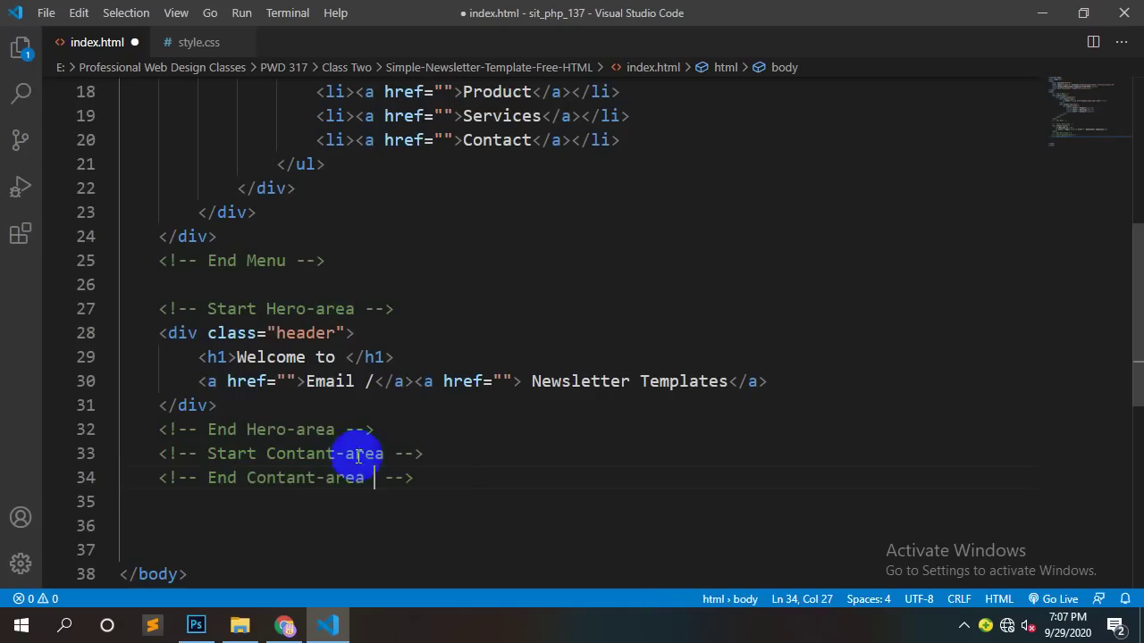
Step: Insert blank lines between the Contant-area comments and after the End Hero-area comment, indent the empty line and save index.html
click(449, 453)
key(Return)
key(Return)
click(393, 430)
key(Return)
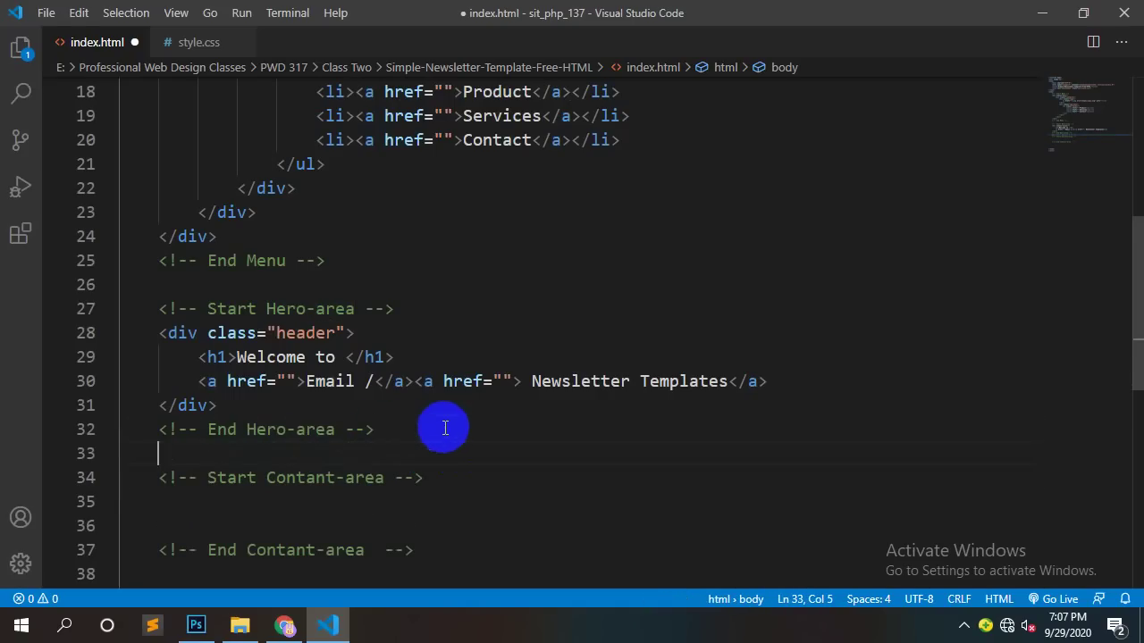
click(209, 493)
key(Tab)
key(ctrl+s)
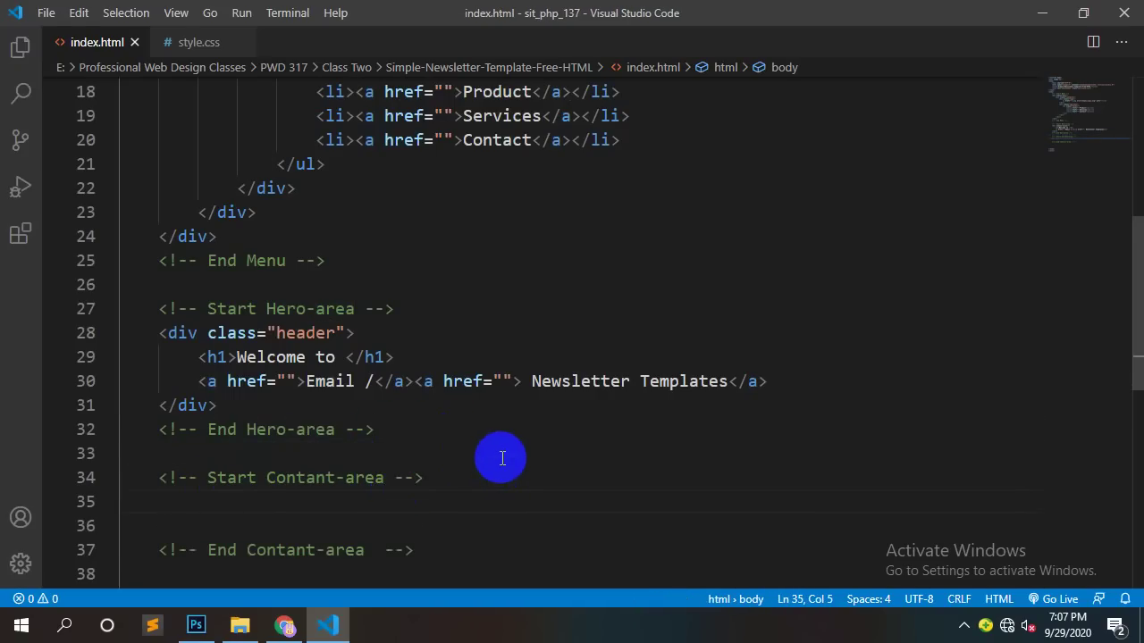
Step: Add a div with class "content" under the Start Contant-area comment and open an empty line inside it
text(.)
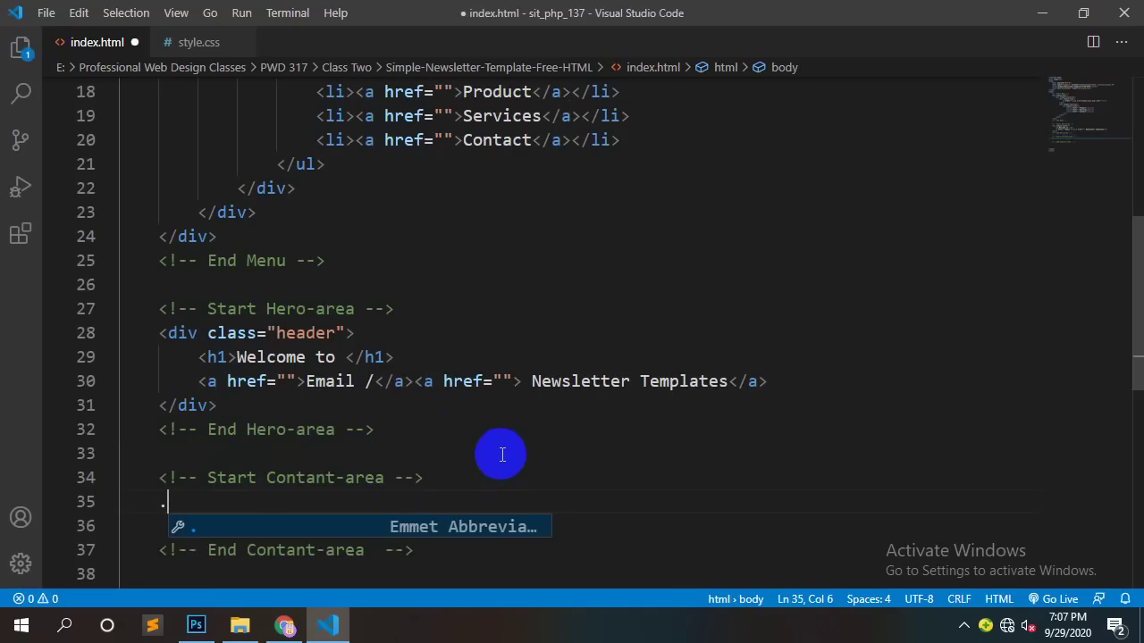
text(context)
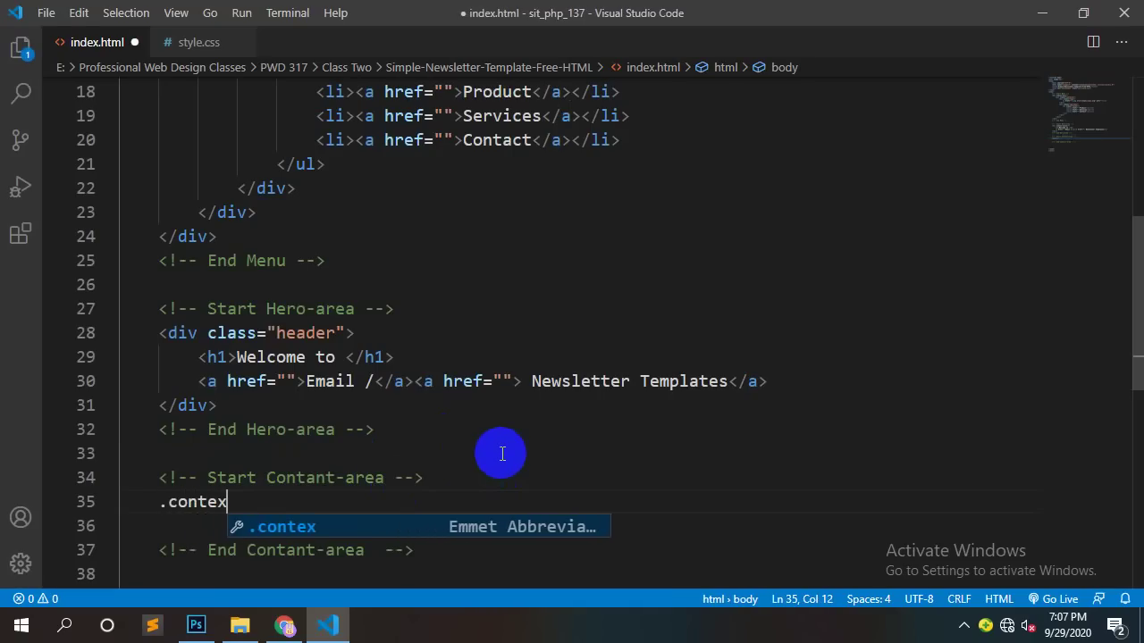
key(BackSpace)
key(BackSpace)
text(t)
key(Tab)
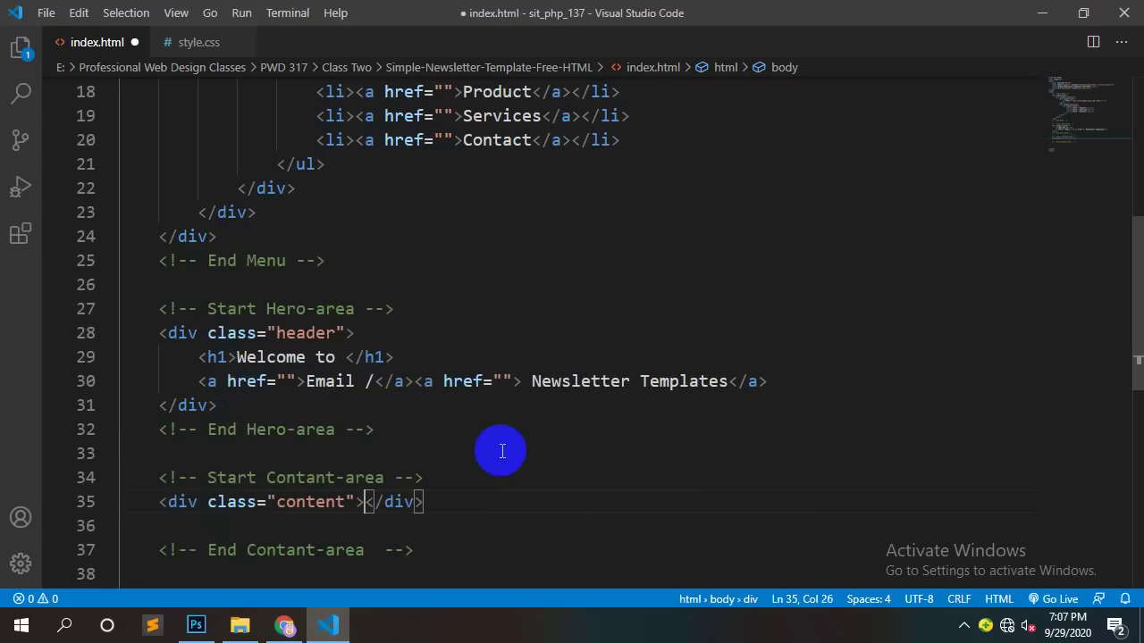
key(Return)
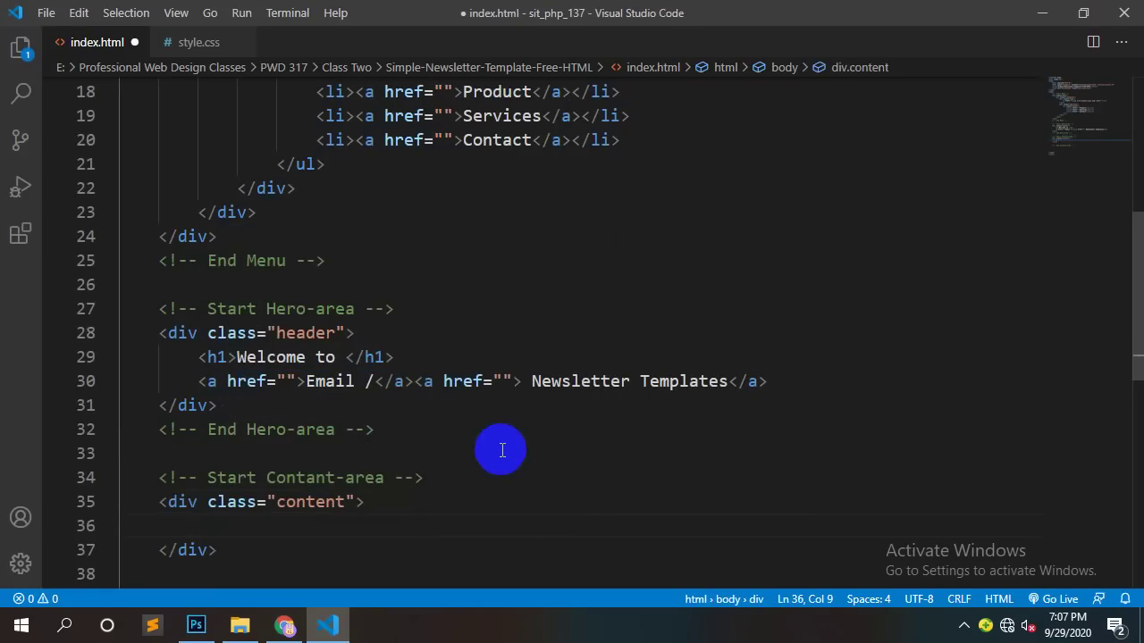
Step: Nest a div with class "container" inside the content div and save index.html
text(.)
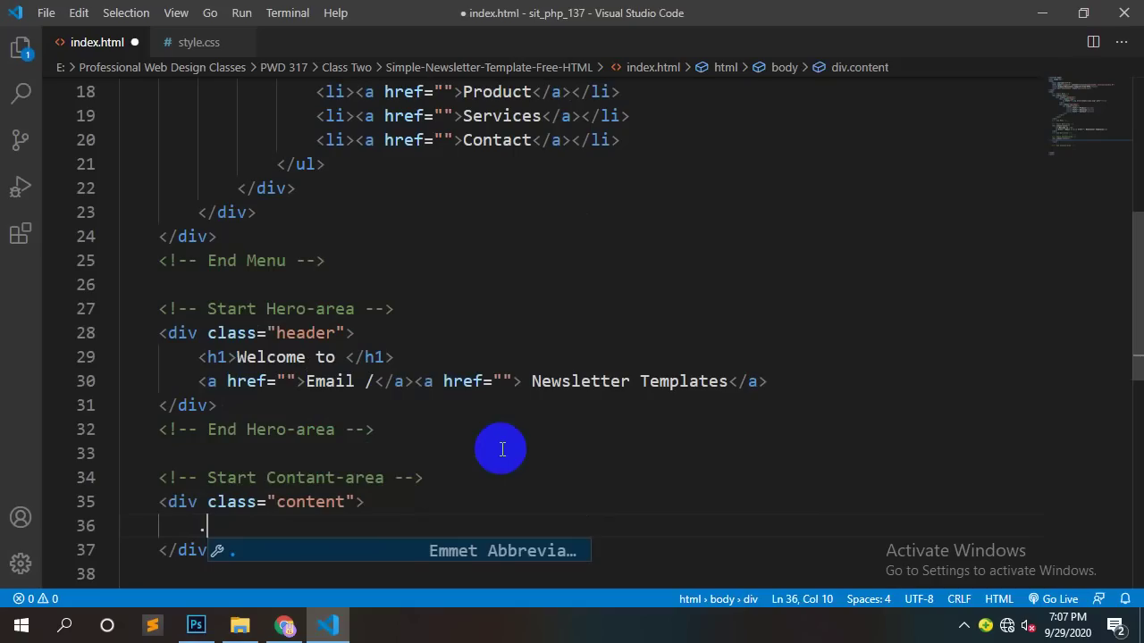
text(conta)
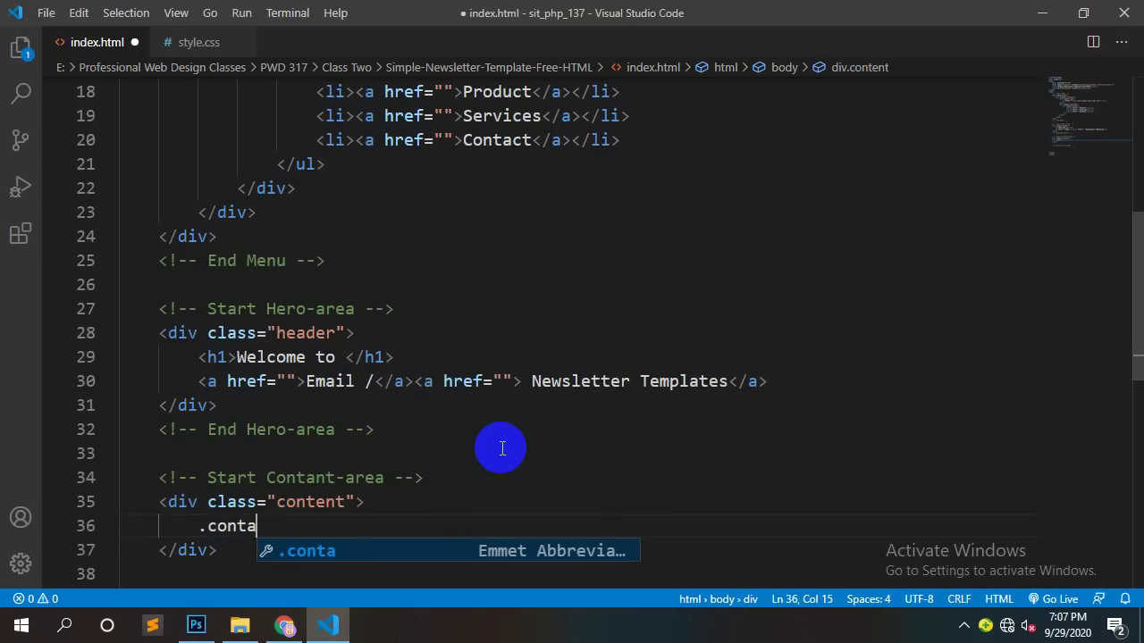
text(iner)
key(Tab)
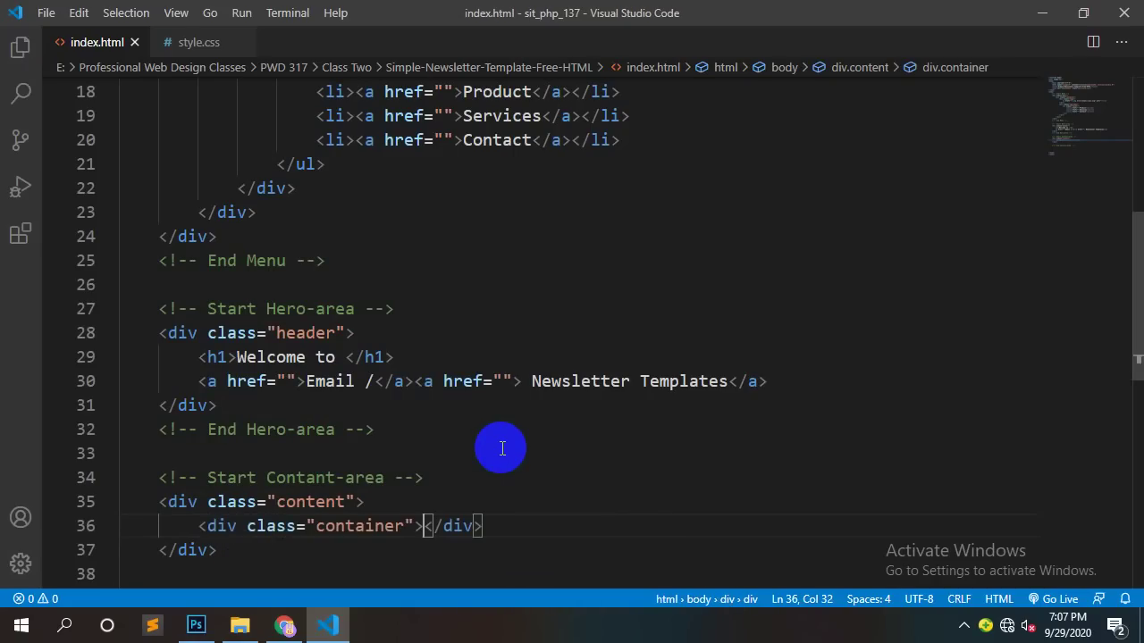
Step: Open an empty line inside the container div, and switch to Photoshop to clear the marquee selection
key(Return)
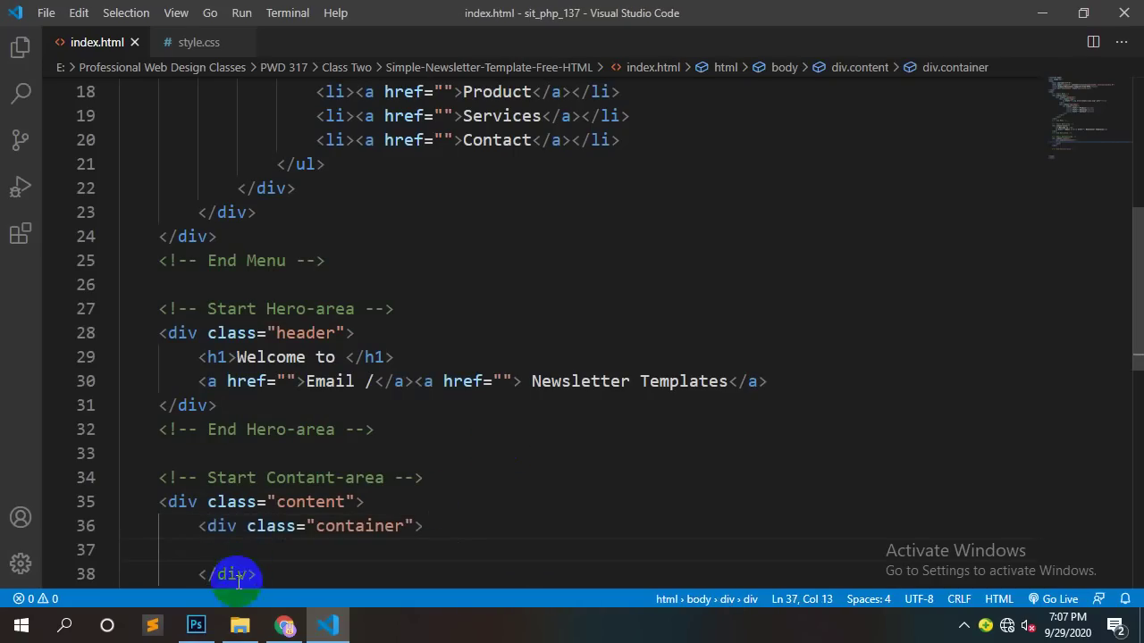
click(196, 626)
right_click(469, 213)
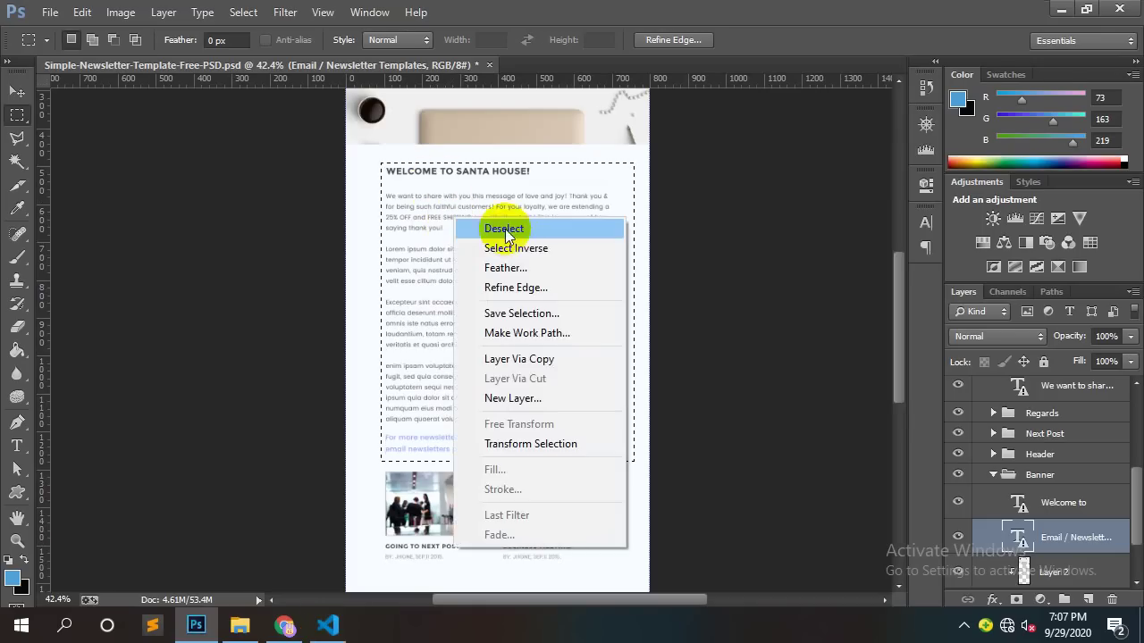
click(500, 224)
Step: Open the "Welcome to Santa House!" heading's text layer for editing so that its whole text is selected
scroll(467, 286, up, 3)
scroll(469, 286, up, 2)
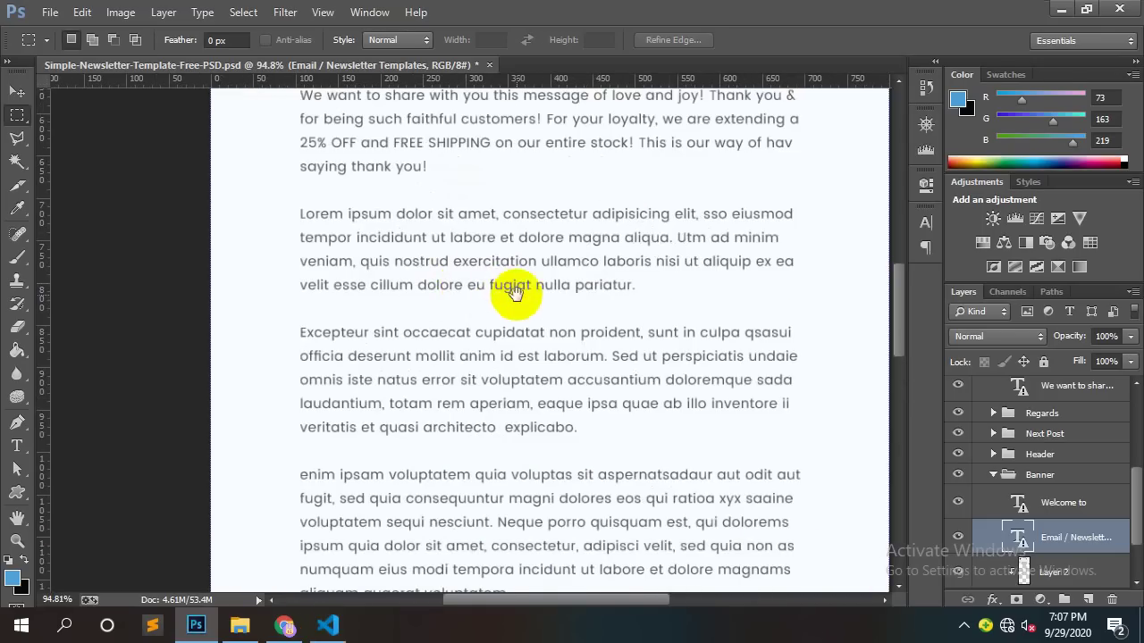
scroll(536, 357, up, 4)
click(17, 91)
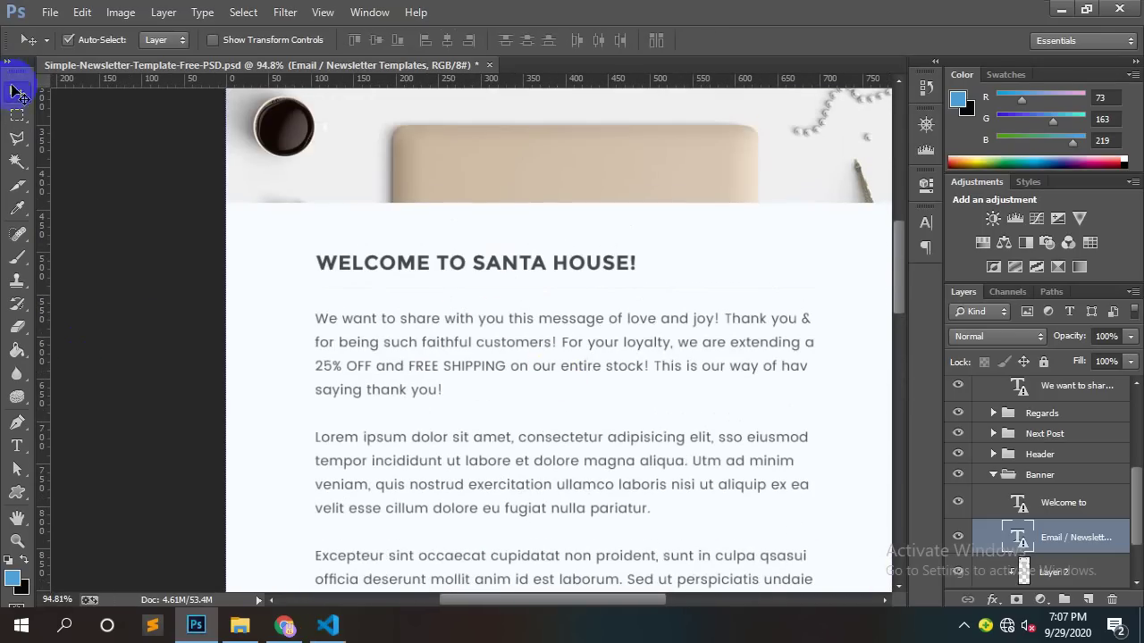
click(420, 268)
click(1048, 404)
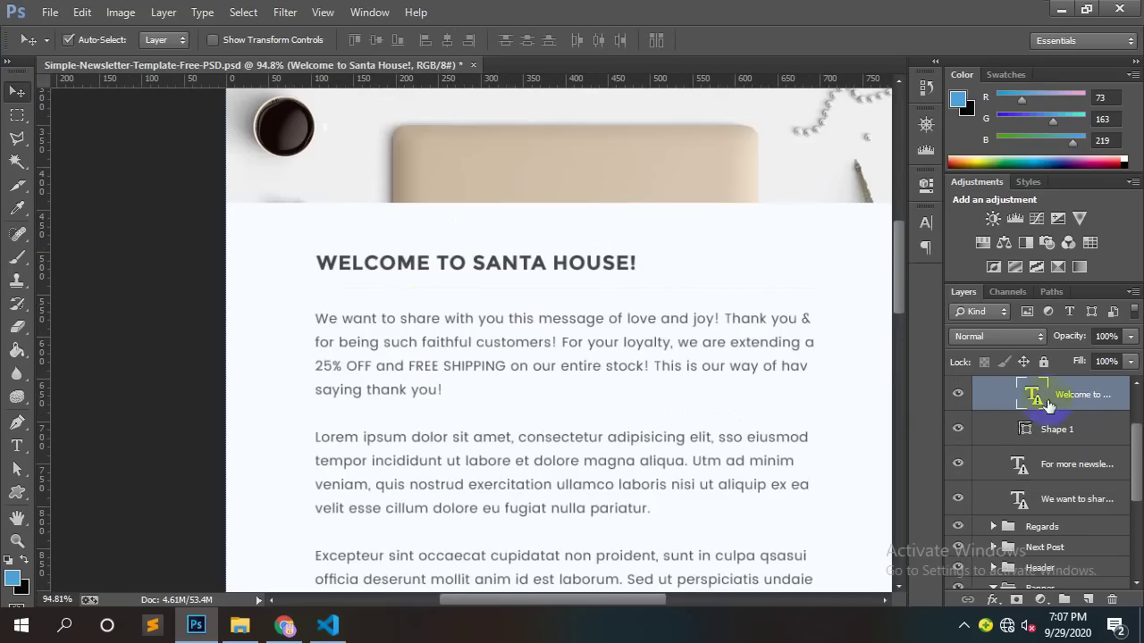
double_click(1029, 394)
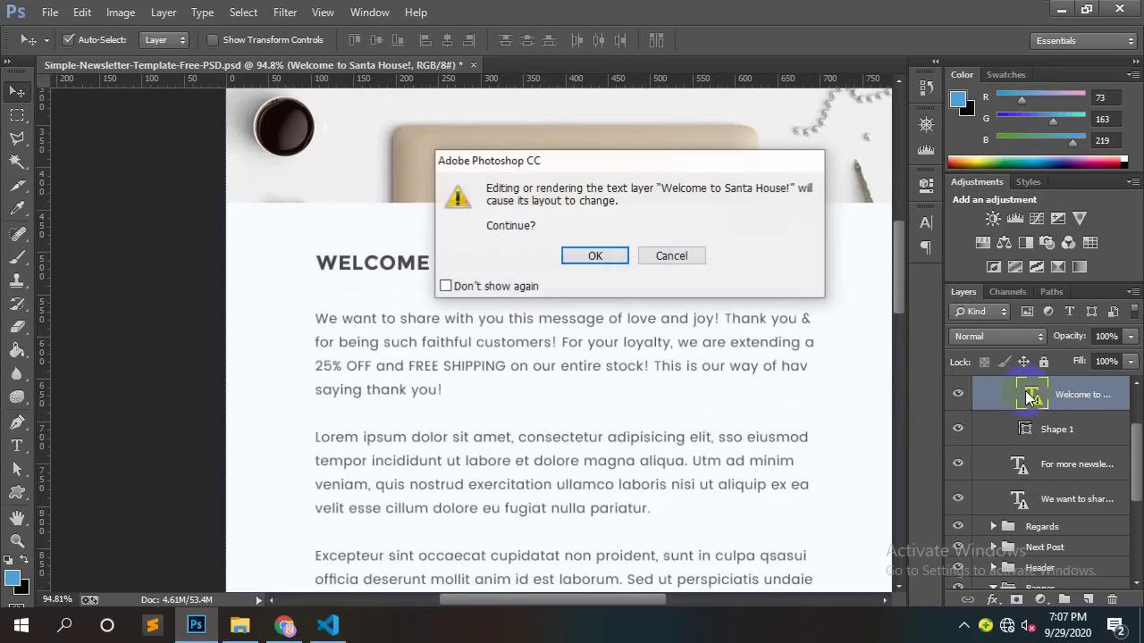
click(577, 259)
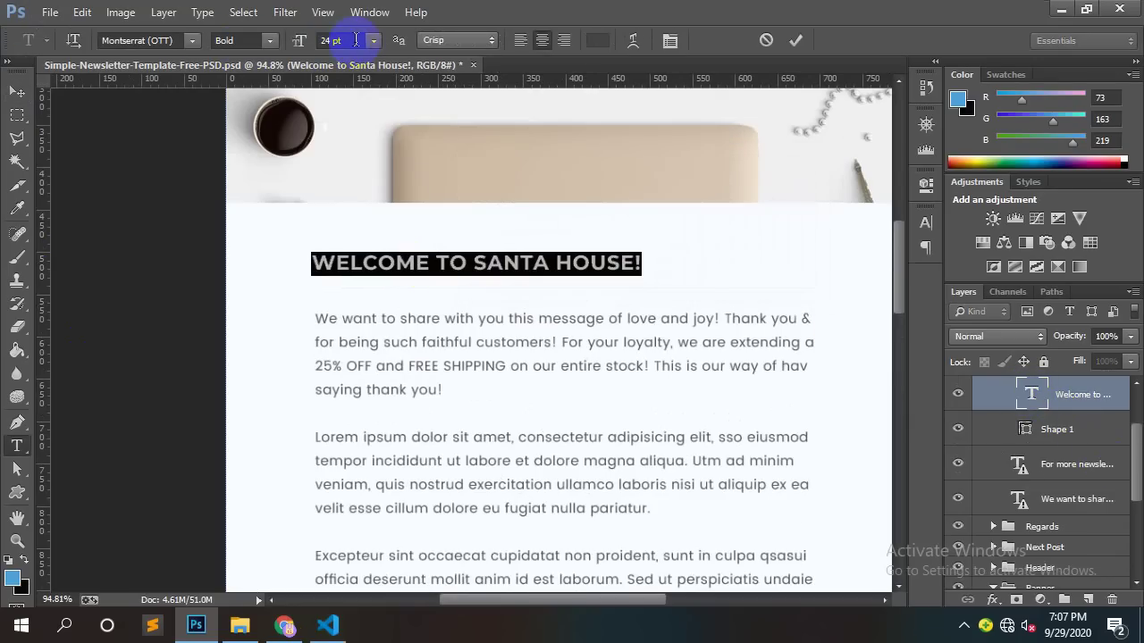
Step: Switch to VS Code, add an h2 reading "Welcome to Santa House!" inside the container div, and save index.html
click(327, 625)
text(h2)
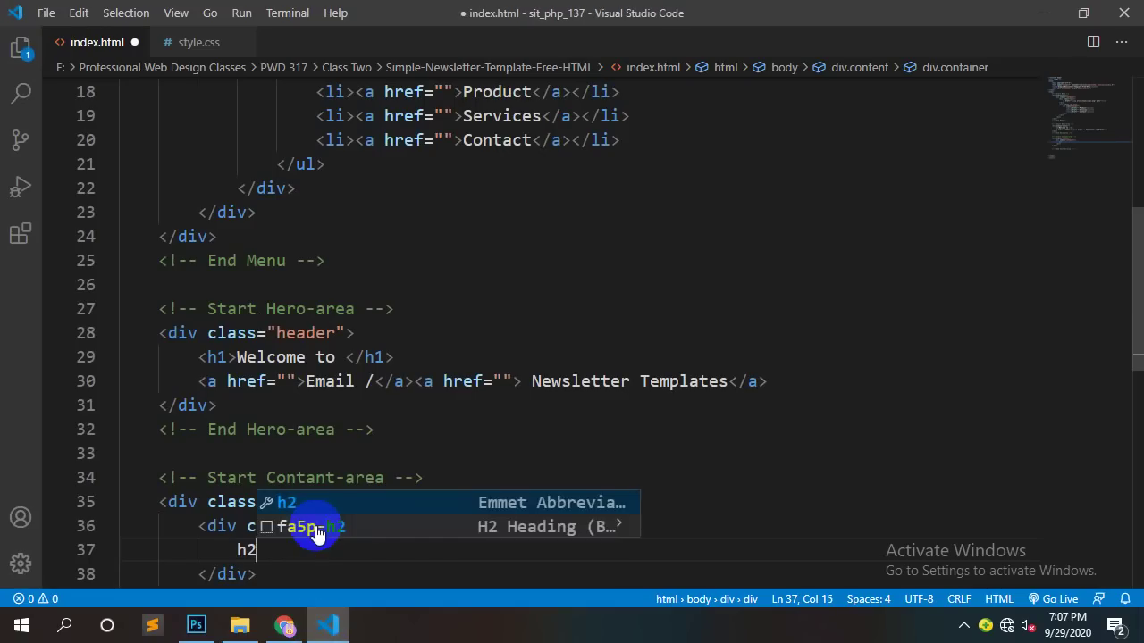
key(Tab)
text(Welcome to Santa House!)
key(ctrl+s)
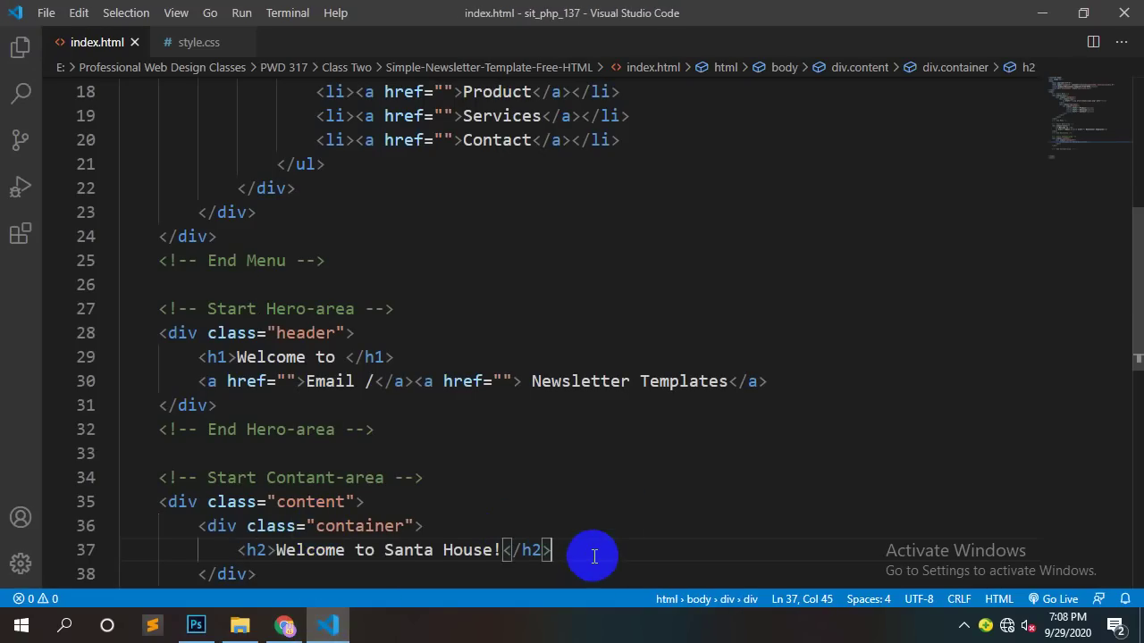
Step: Add an empty p element below the h2, and switch to Photoshop to leave the heading's text editing
key(Return)
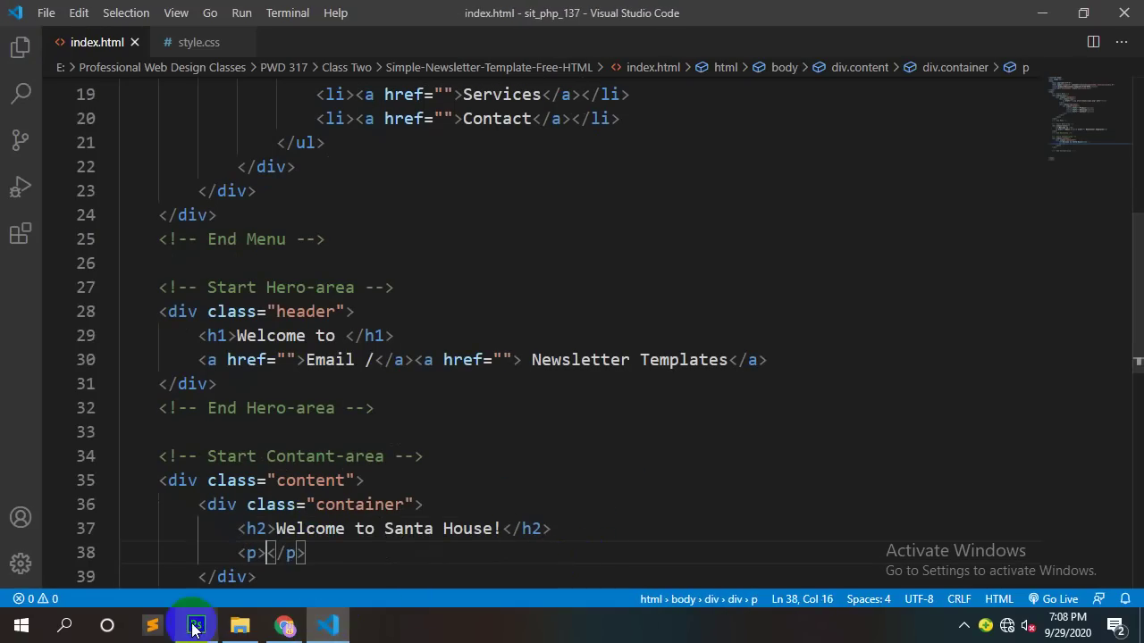
click(194, 624)
click(791, 40)
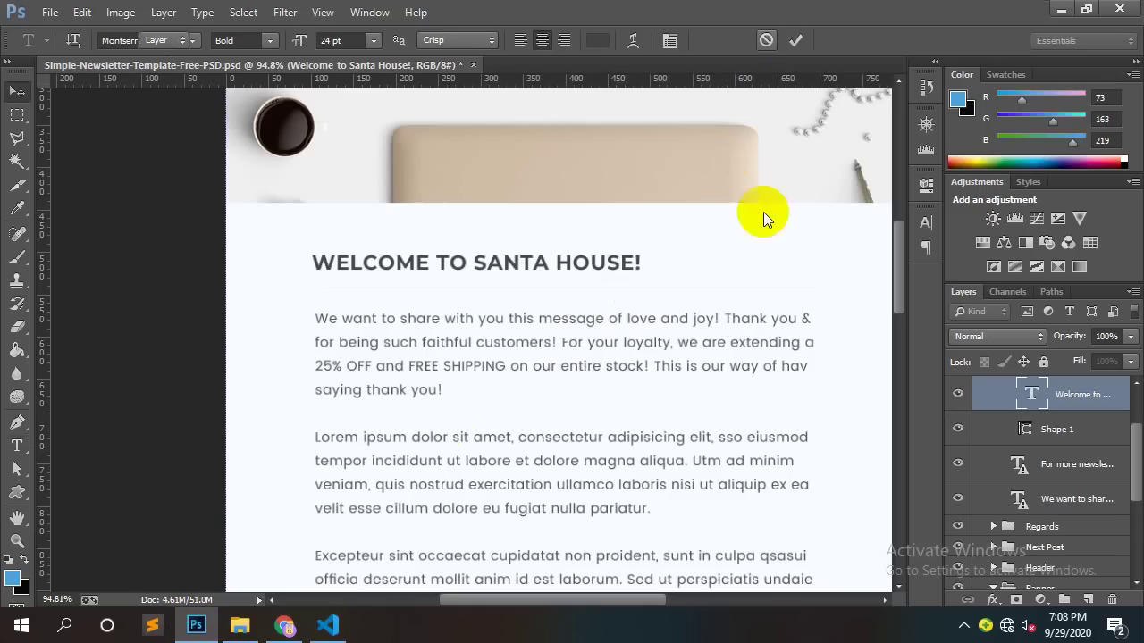
key(v)
Step: Open the body text layer for editing and copy its first paragraph, from "We want to share" to "thank you!"
click(582, 341)
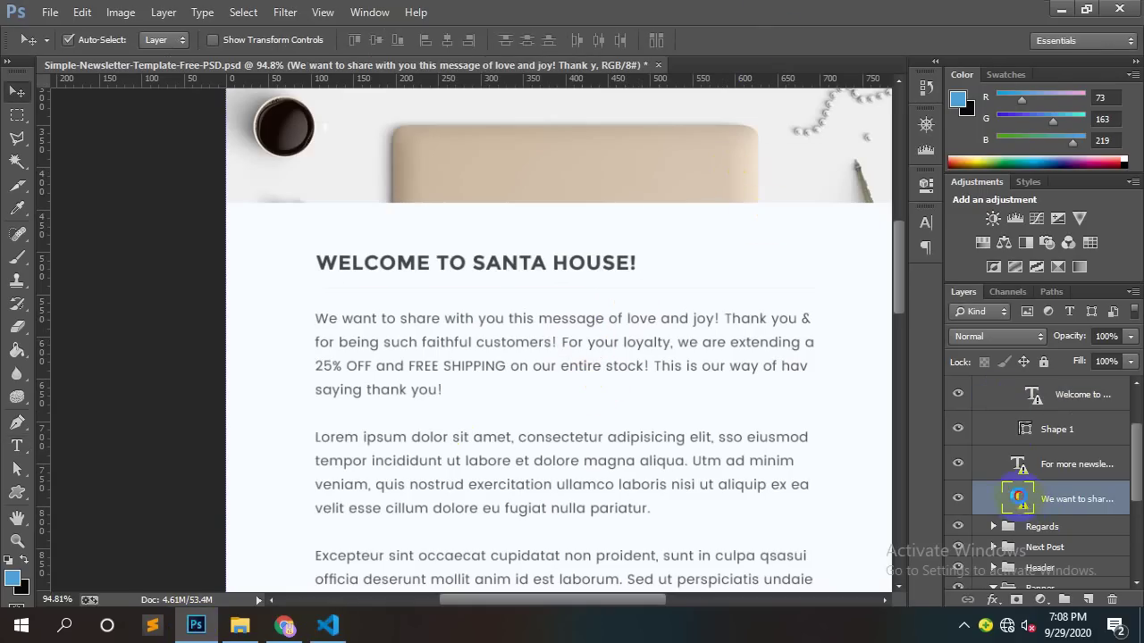
double_click(1018, 497)
click(590, 256)
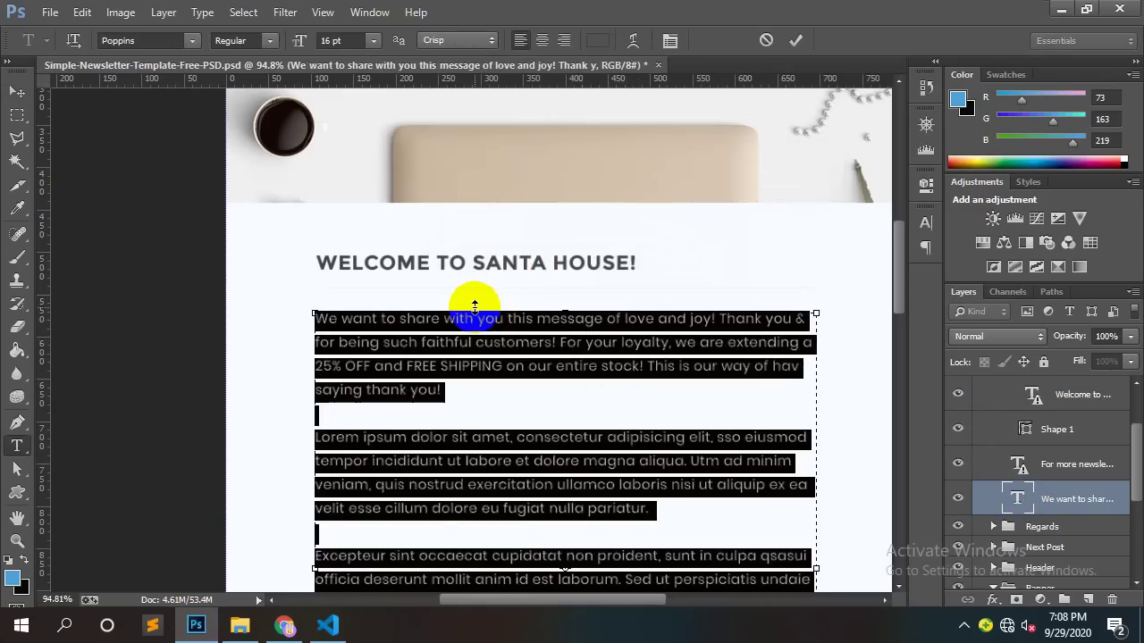
scroll(474, 307, down, 10)
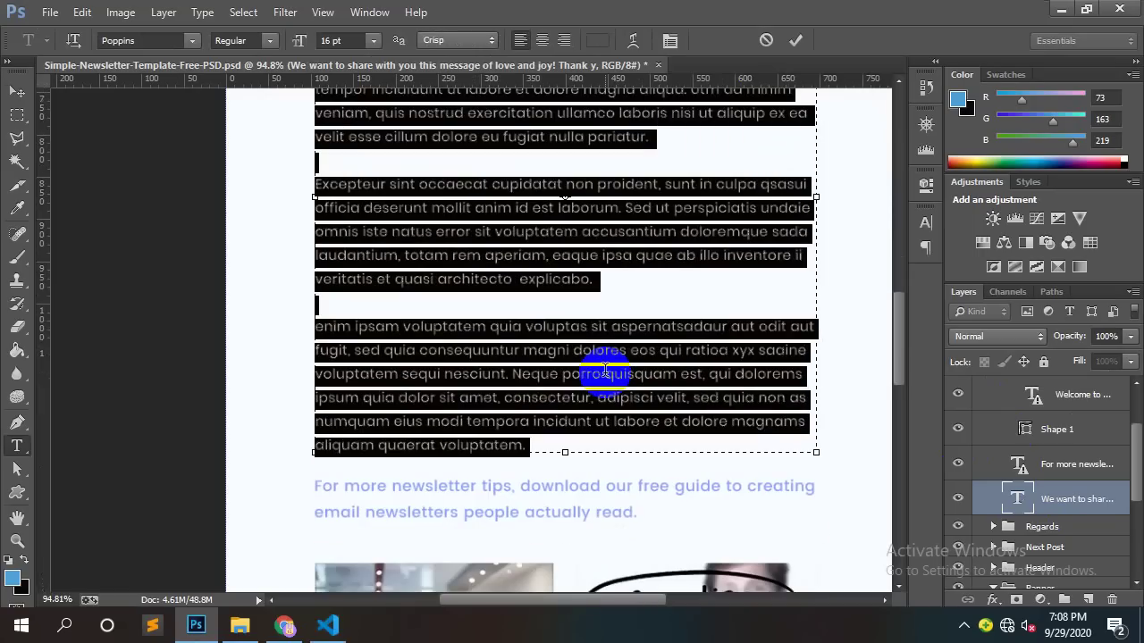
scroll(603, 368, up, 9)
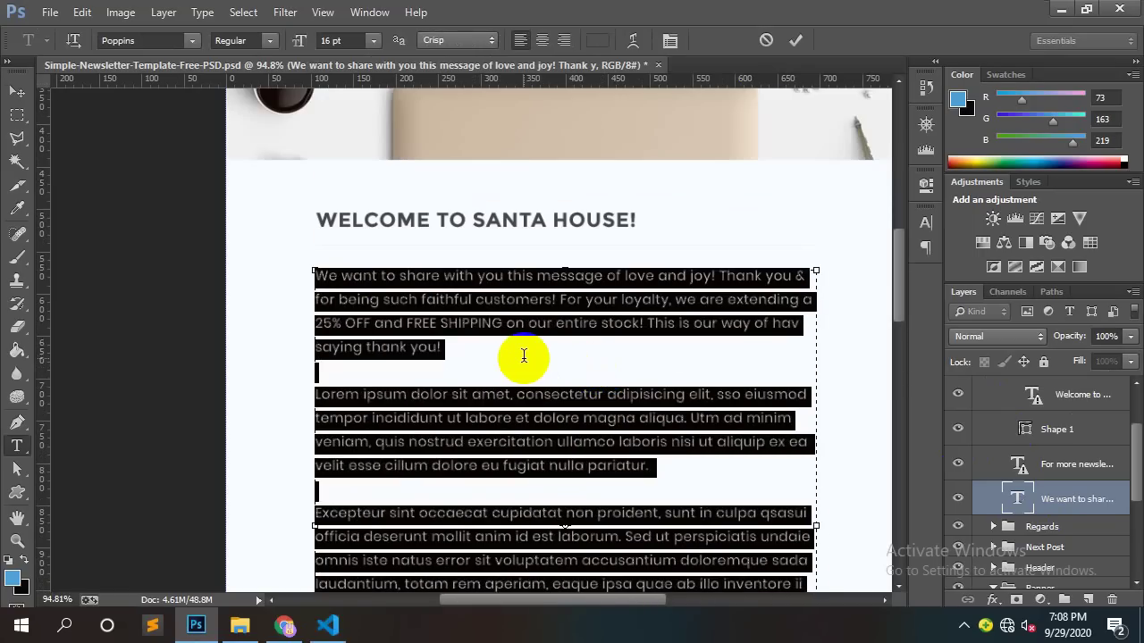
drag(503, 348, 310, 279)
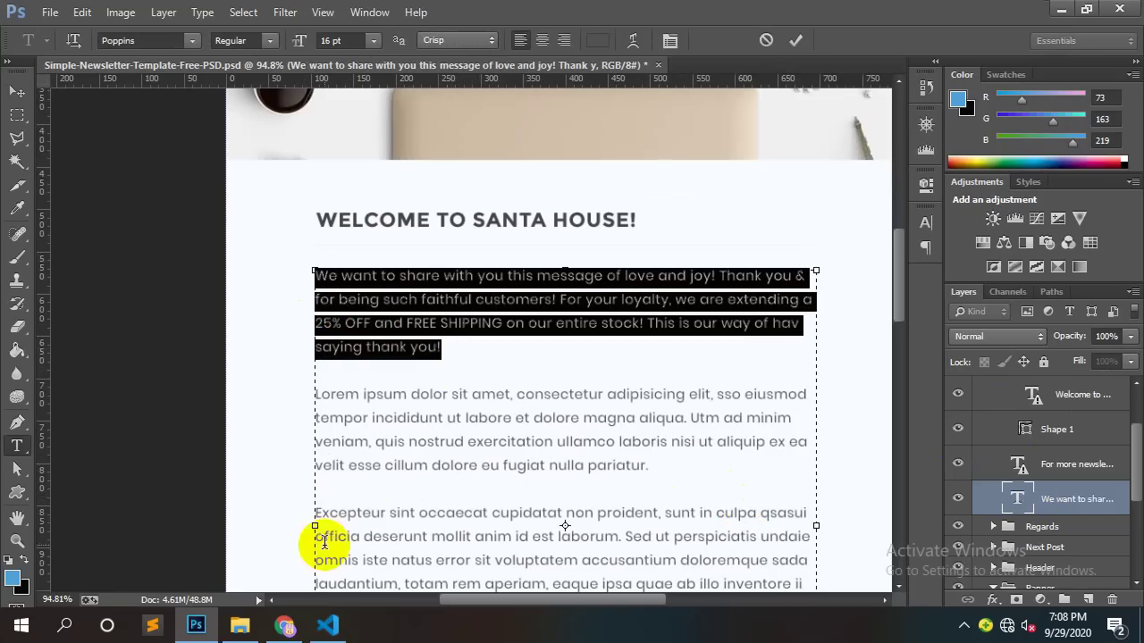
Step: Switch to VS Code, paste the copied paragraph into the empty p element, and turn on word wrap
click(328, 626)
key(ctrl+v)
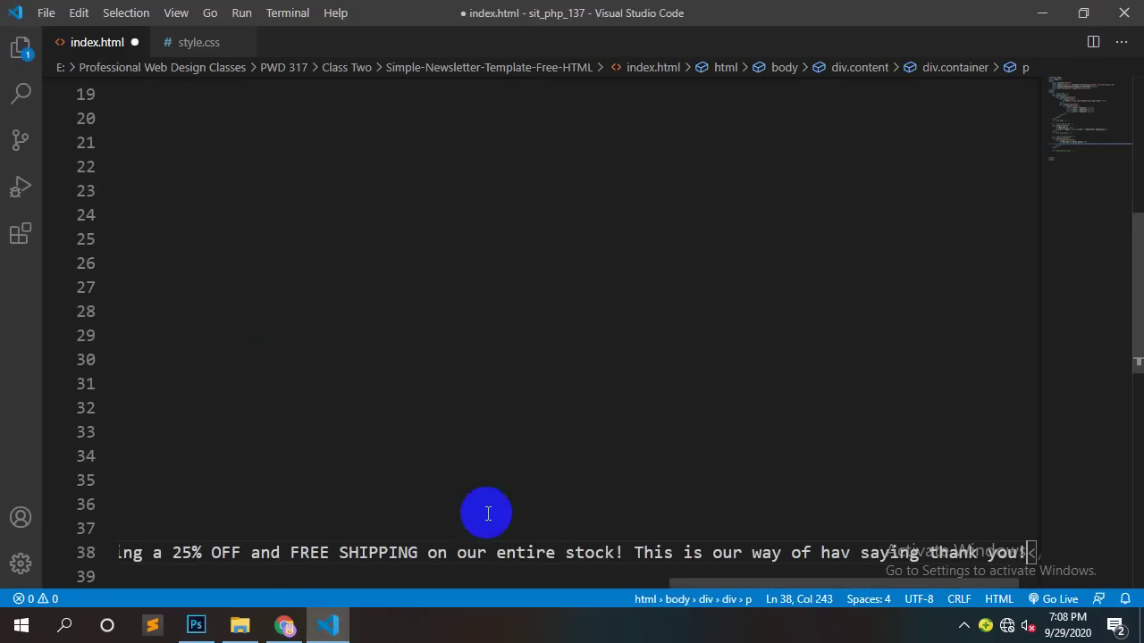
click(175, 13)
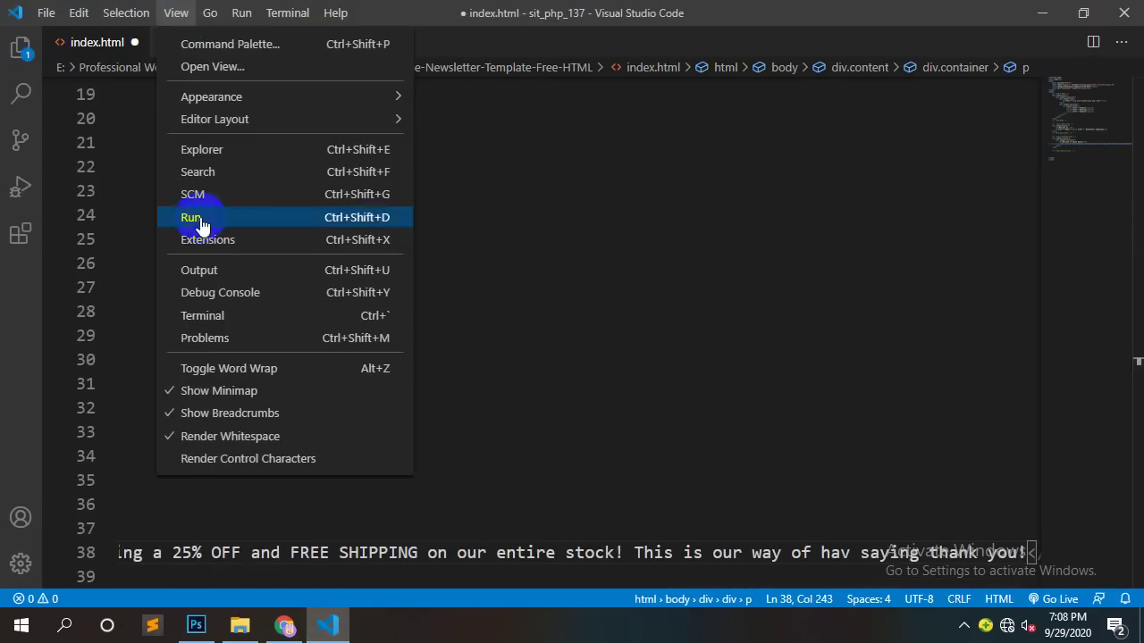
click(195, 368)
scroll(658, 358, down, 3)
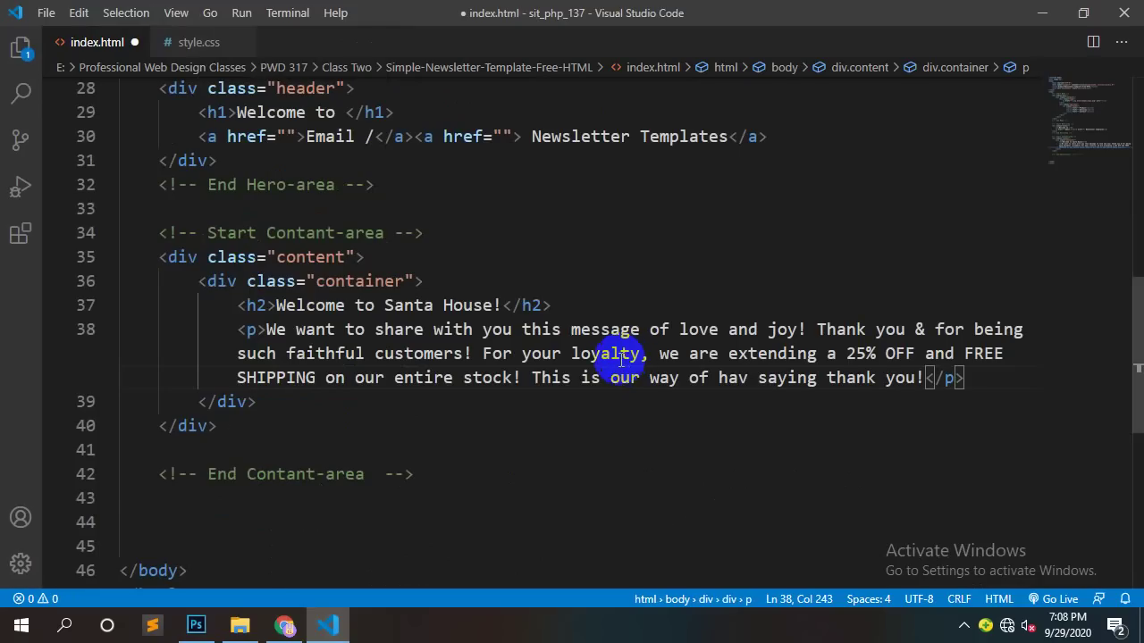
Step: Add a second p element and fill it with the "Lorem ipsum dolor sit amet" paragraph copied from the Photoshop body text
click(1004, 380)
key(Return)
text(<p></p>)
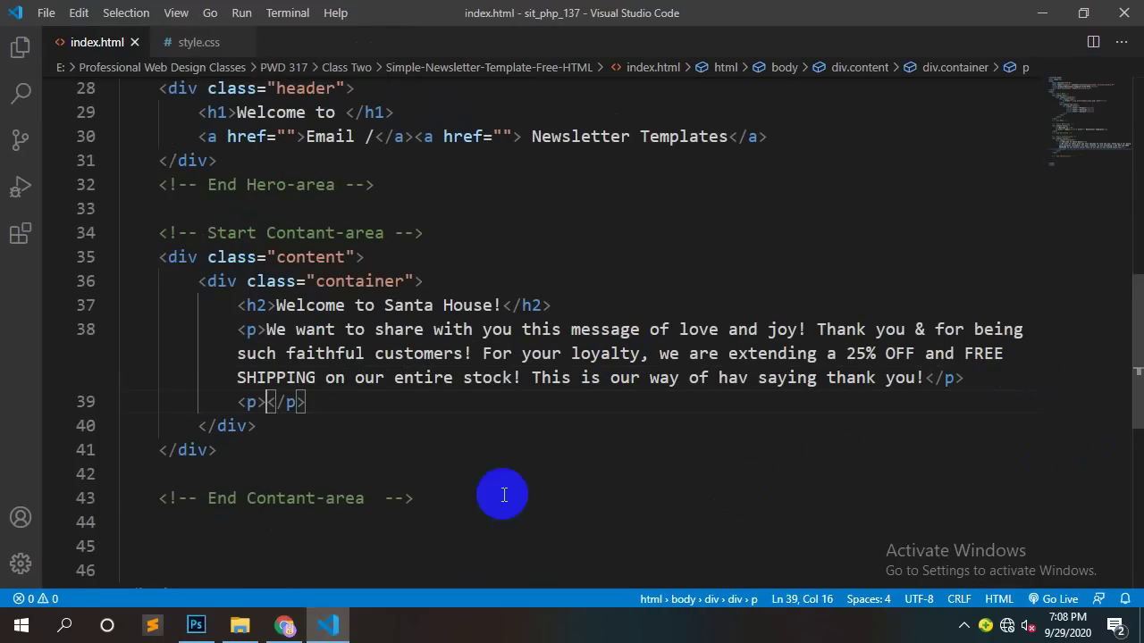
click(196, 625)
drag(683, 469, 263, 409)
click(326, 628)
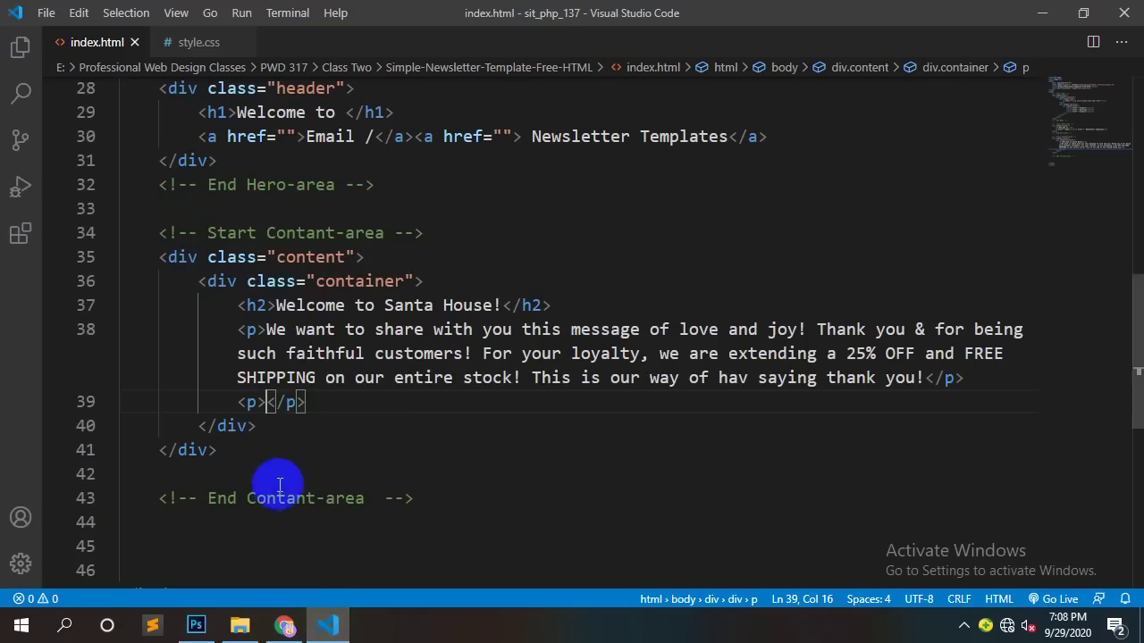
text(Lorem ipsum dolor sit amet, consectetur adipisicing elit, sso eiusmod tempor incididunt ut labore et dolore magna aliqua. Utm ad minim veniam, quis nostrud exercitation ullamco laboris nisi ut aliquip ex ea  velit esse cillum dolore eu fugiat nulla pariatur.)
Step: Add a third p element, fill it with the "Excepteur sint occaecat" paragraph copied from the Photoshop body text, and save
key(Return)
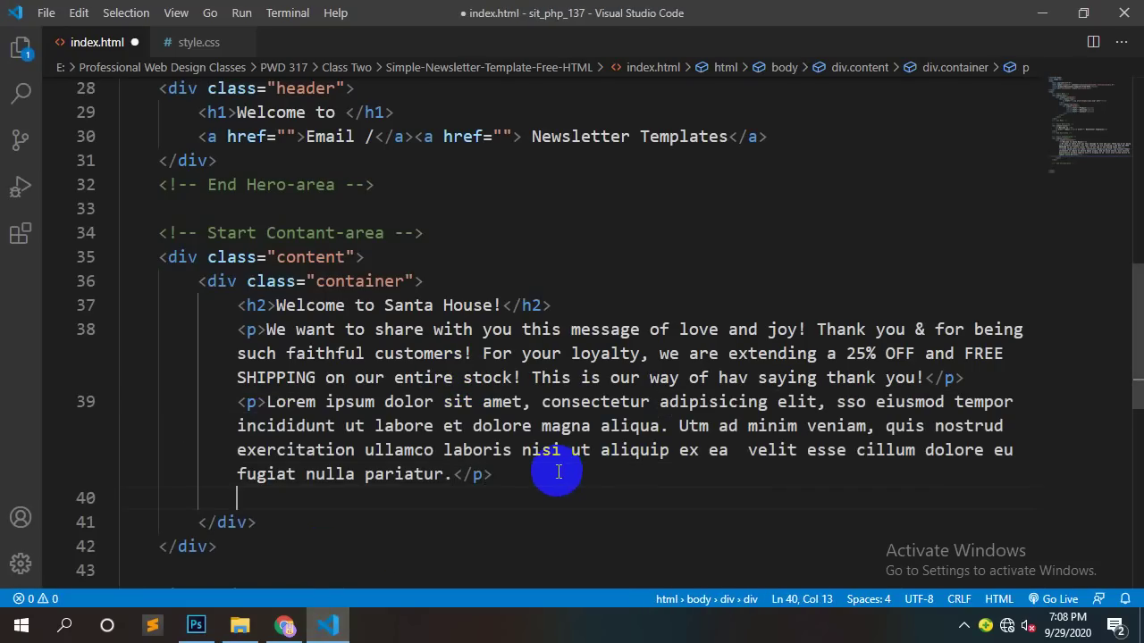
text(p)
key(Tab)
click(195, 625)
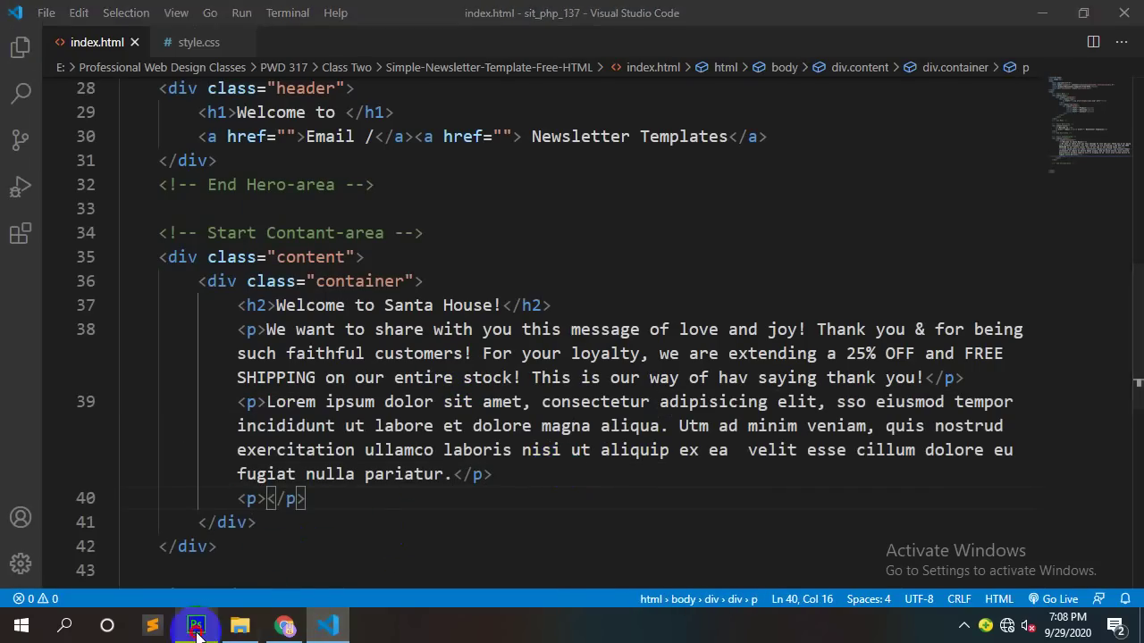
scroll(577, 480, down, 1)
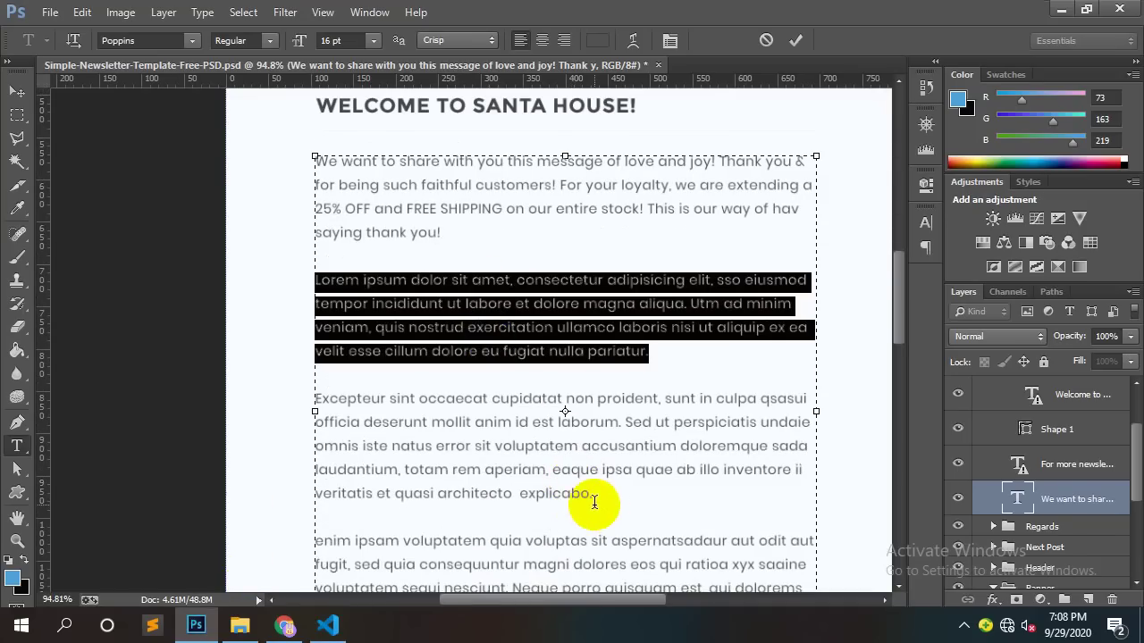
drag(596, 496, 268, 408)
key(ctrl+c)
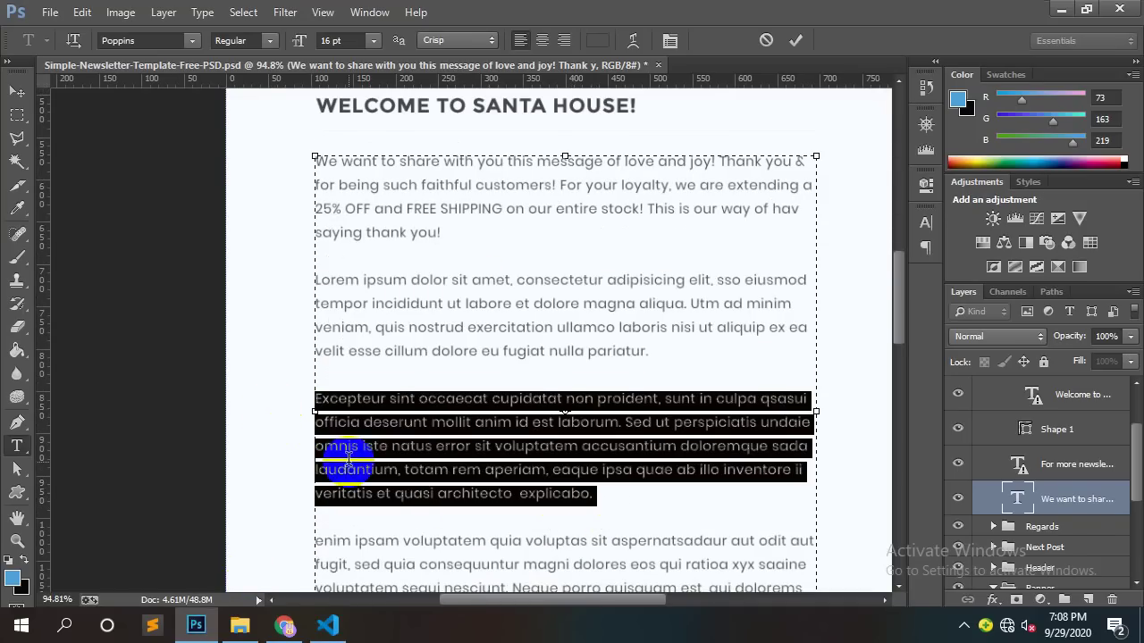
click(328, 626)
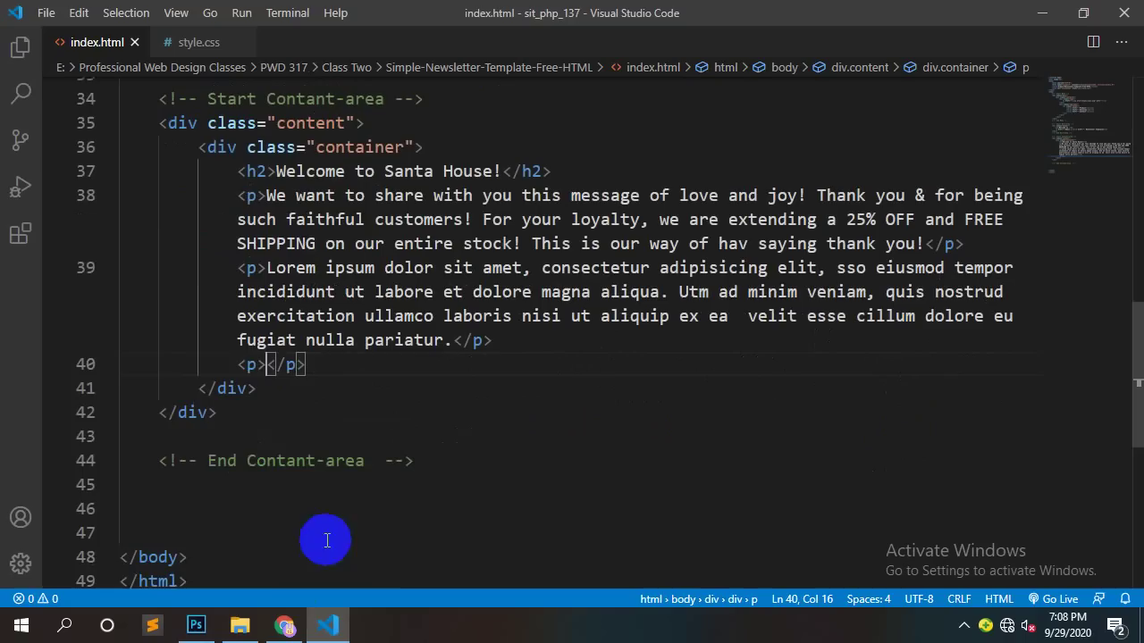
key(ctrl+v)
key(Return)
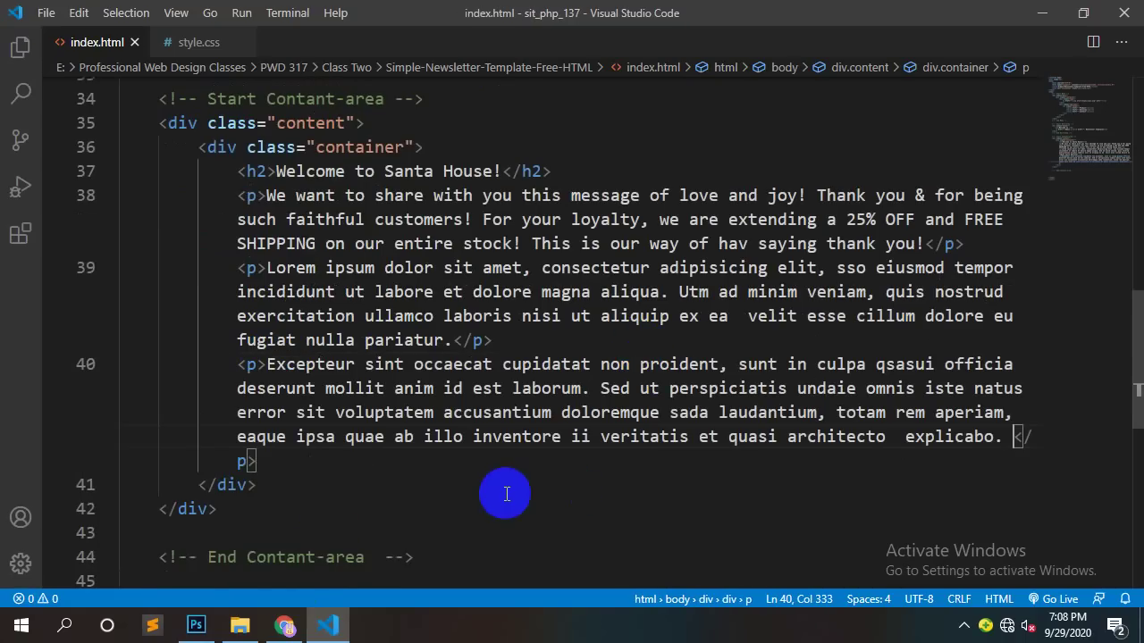
key(ctrl+z)
key(ctrl+s)
Step: Add a fourth p element, fill it with the "enim ipsam voluptatem" paragraph copied from Photoshop, and save the file
key(Return)
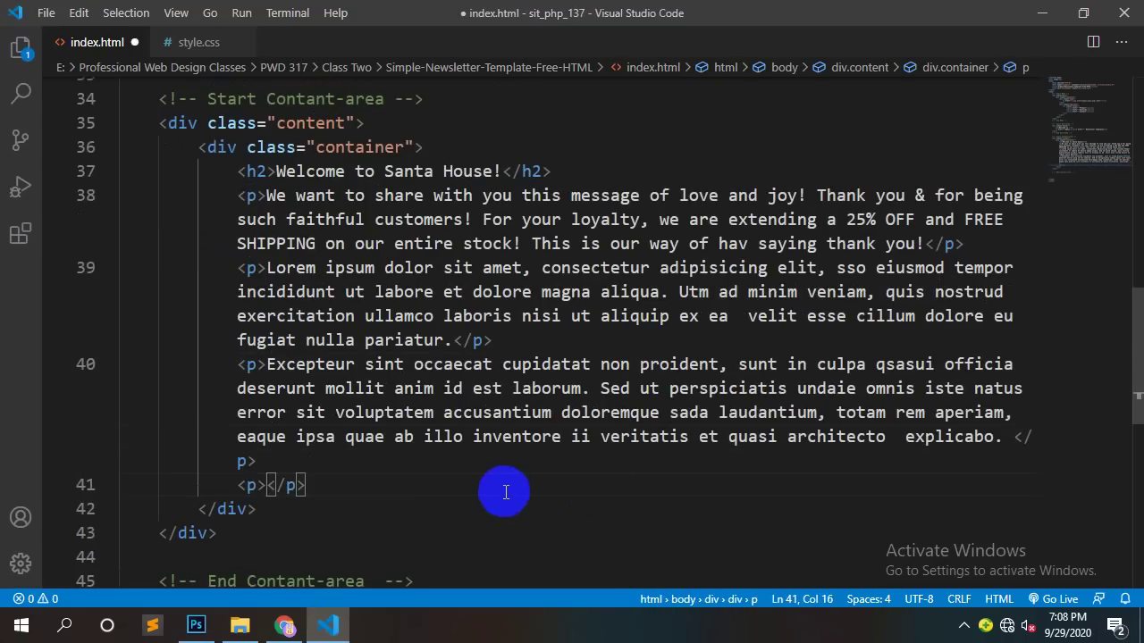
click(196, 625)
scroll(506, 378, down, 5)
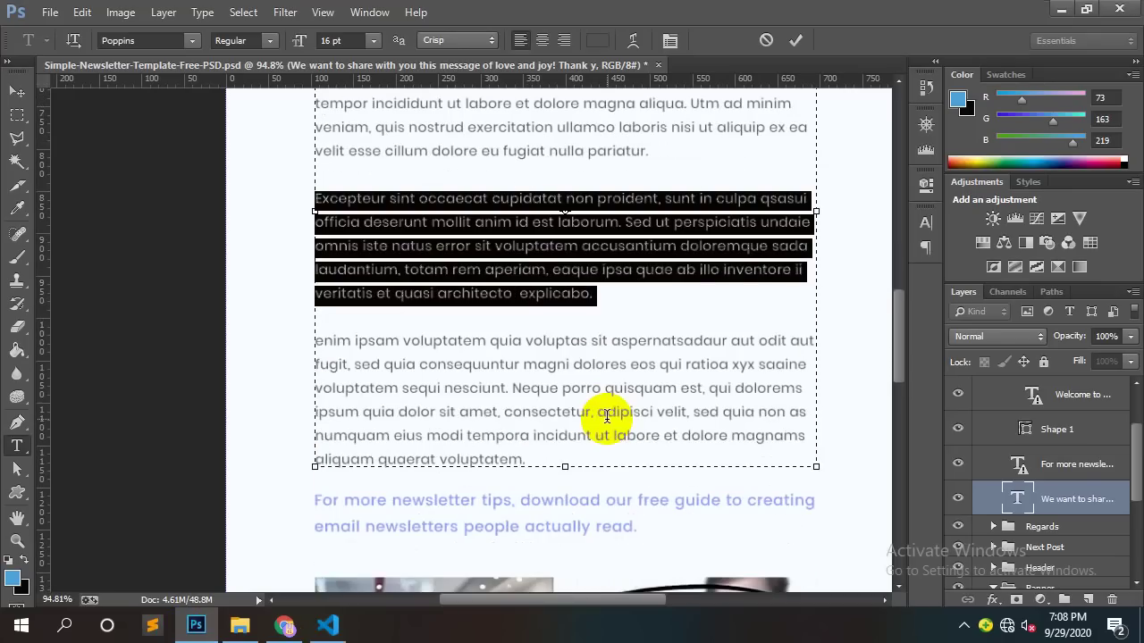
drag(544, 459, 313, 344)
key(ctrl+c)
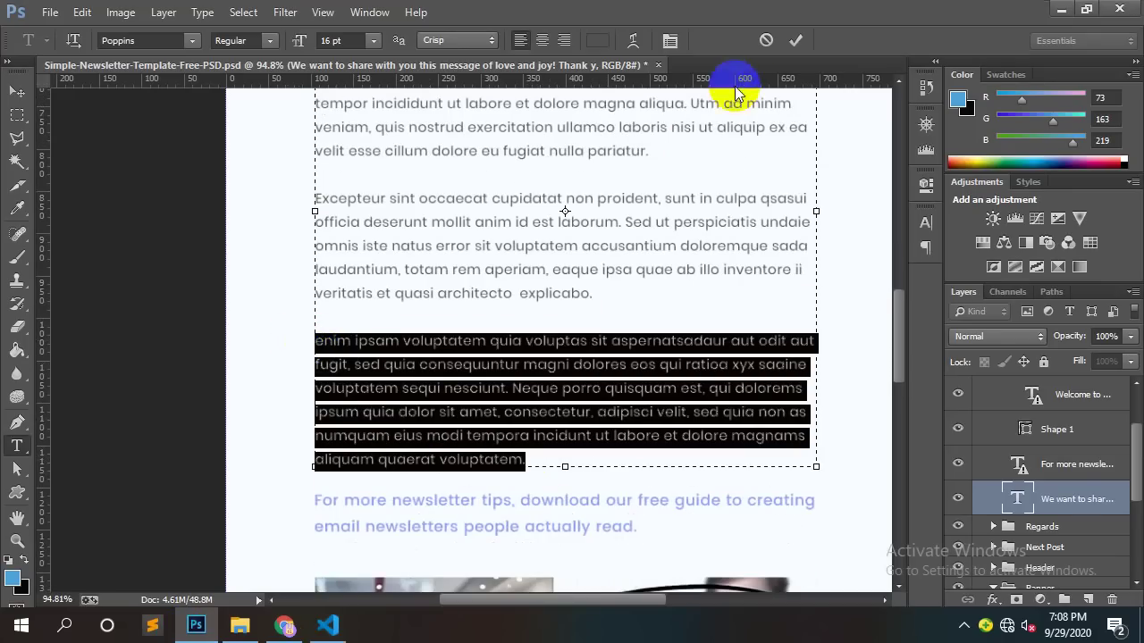
click(760, 42)
click(378, 230)
click(328, 624)
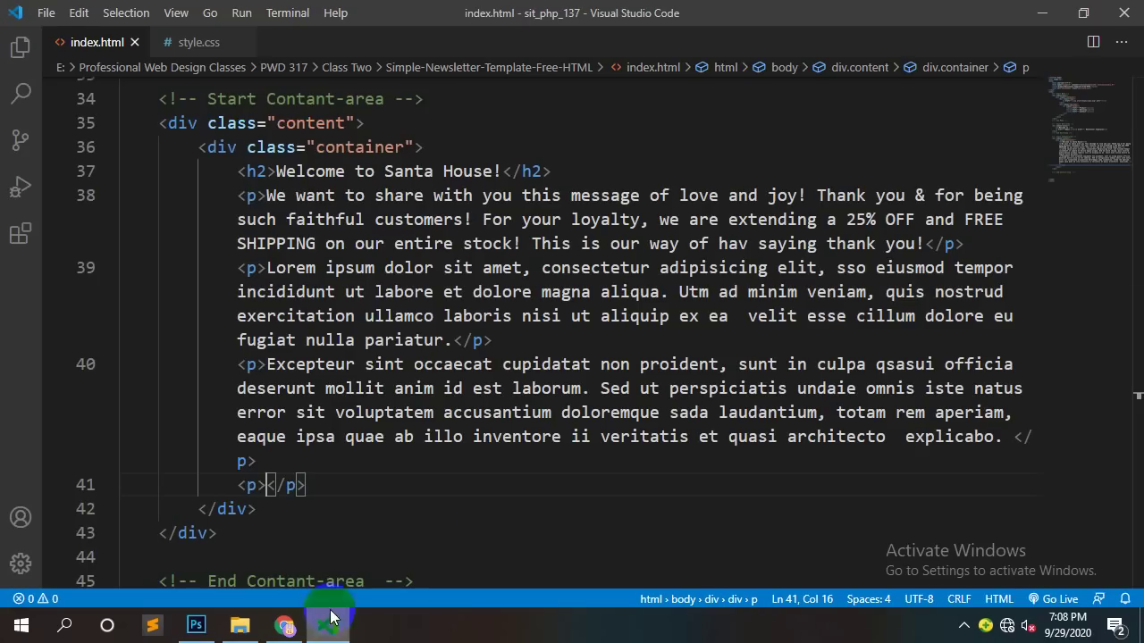
key(ctrl+v)
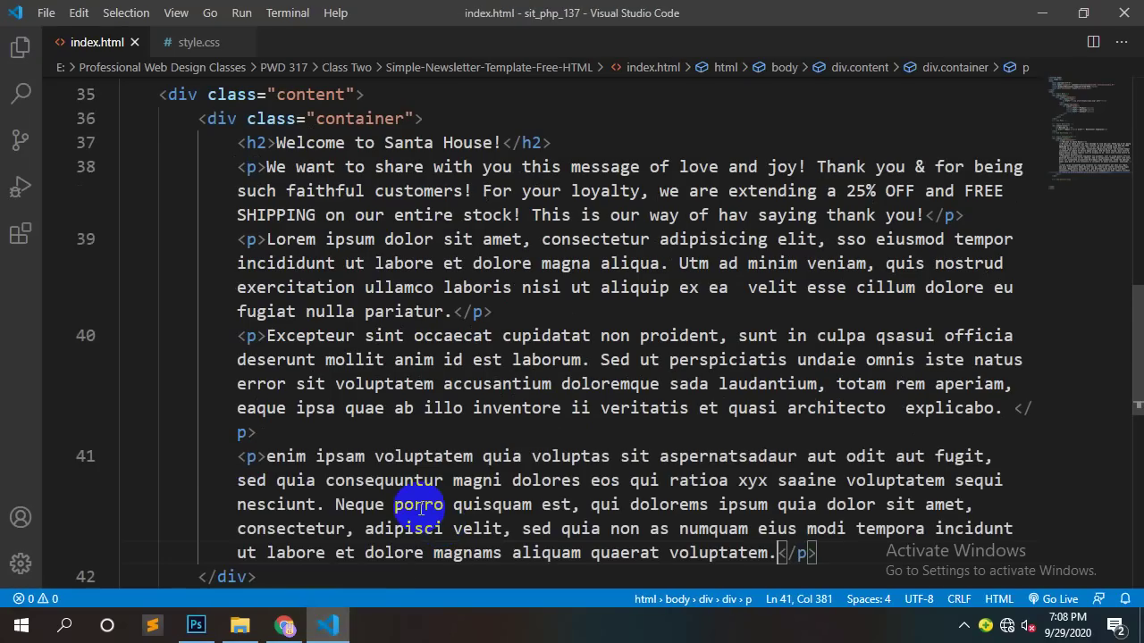
Step: Switch to Chrome, reload the newsletter page, and check the heading and paragraphs below the hero image
click(284, 625)
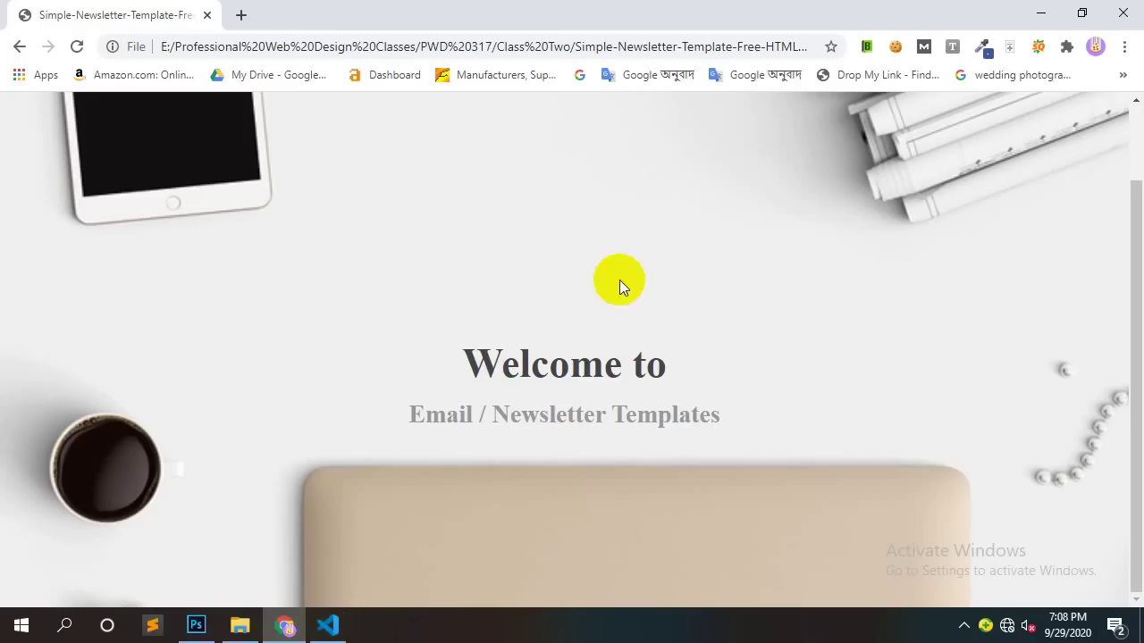
right_click(638, 195)
click(696, 256)
scroll(652, 257, down, 3)
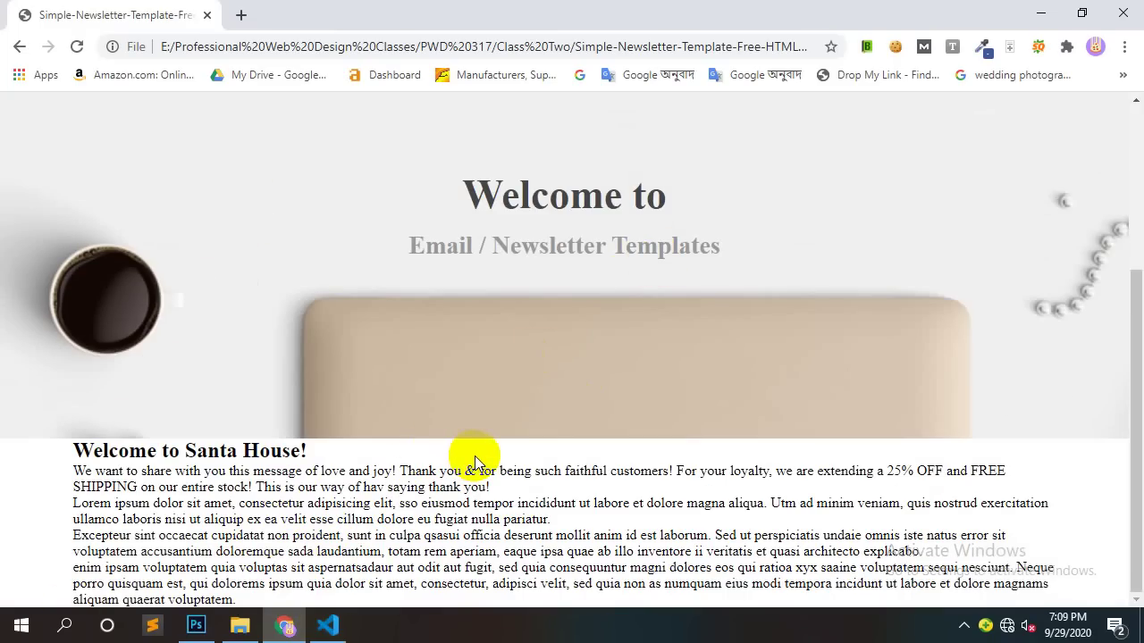
Step: Switch to Photoshop and examine the layout of the content section below the banner
click(195, 624)
scroll(407, 365, down, 3)
scroll(407, 365, up, 3)
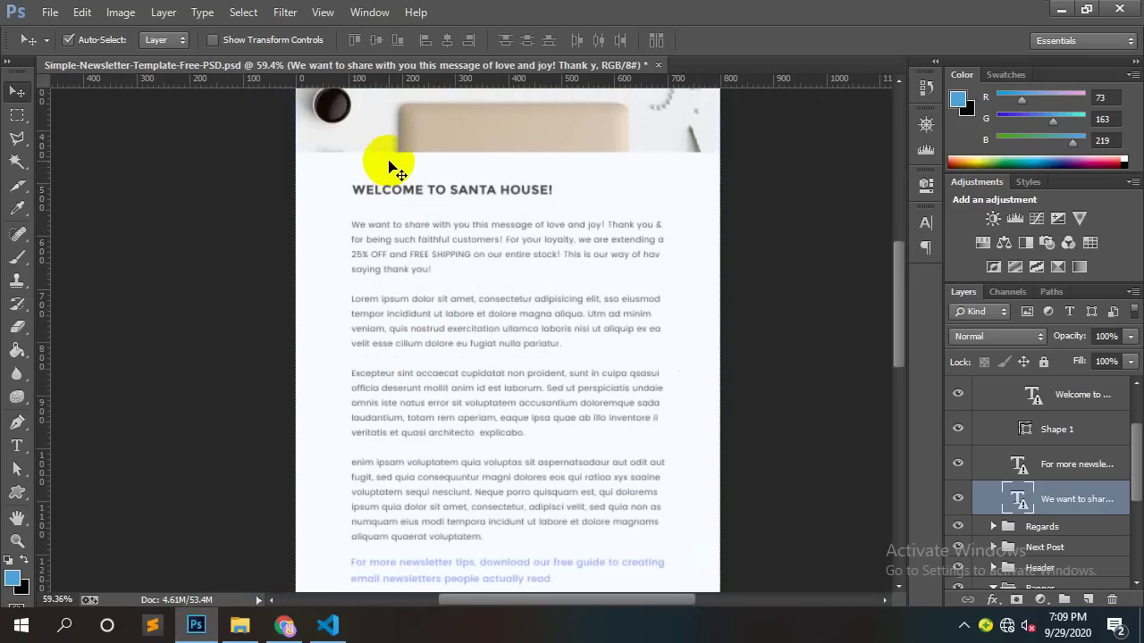
Step: Switch to Visual Studio Code and select the class name of the content div in index.html
scroll(391, 169, down, 5)
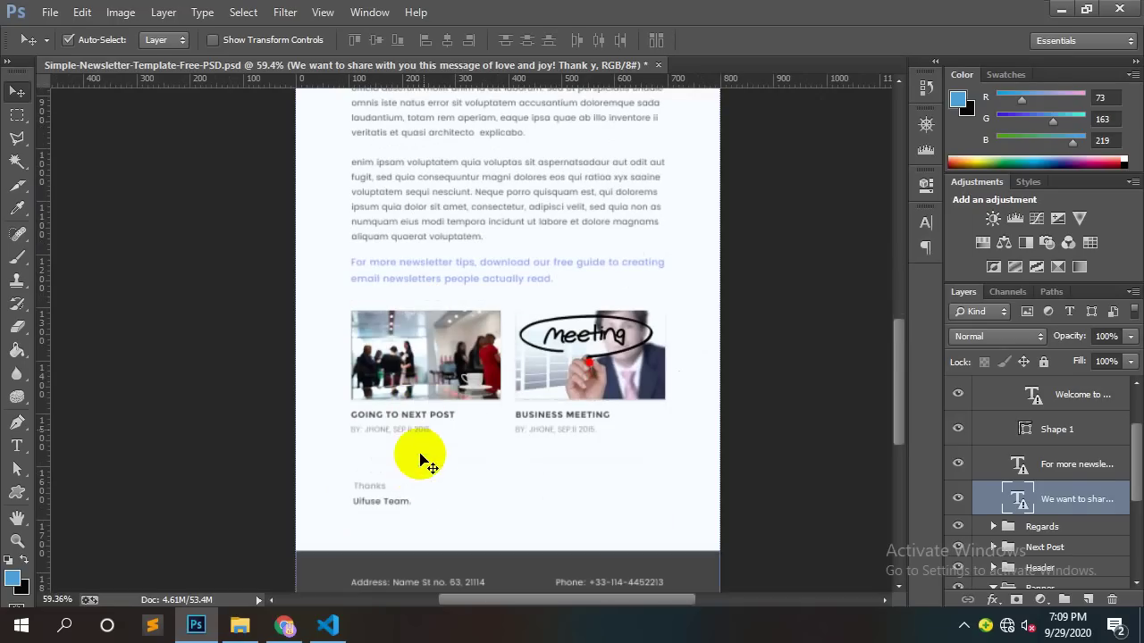
scroll(511, 434, up, 8)
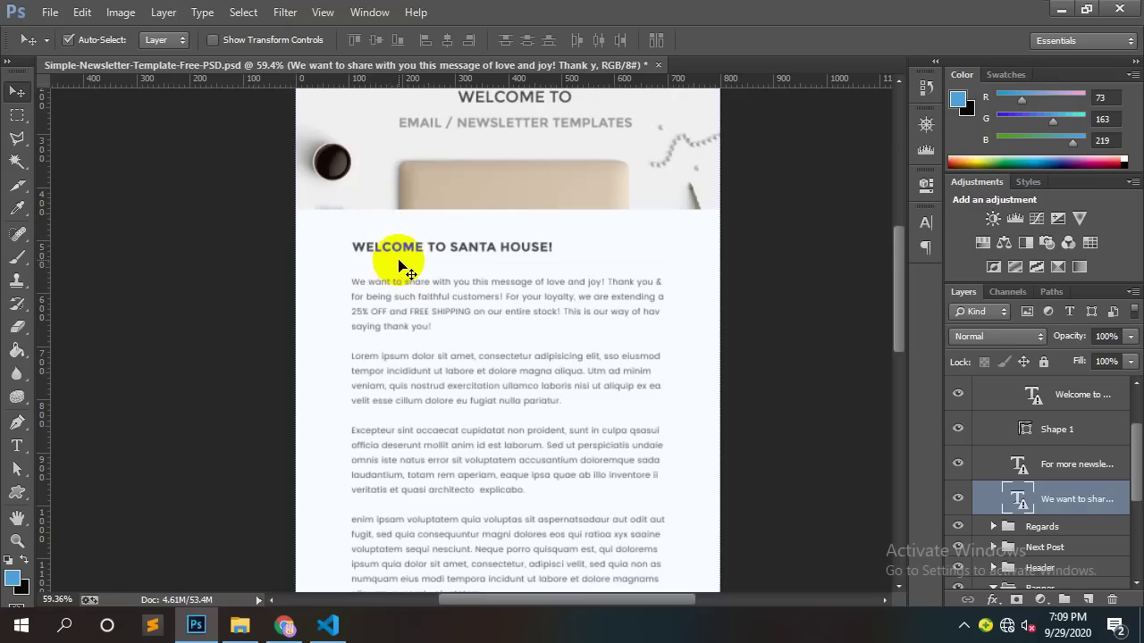
click(328, 626)
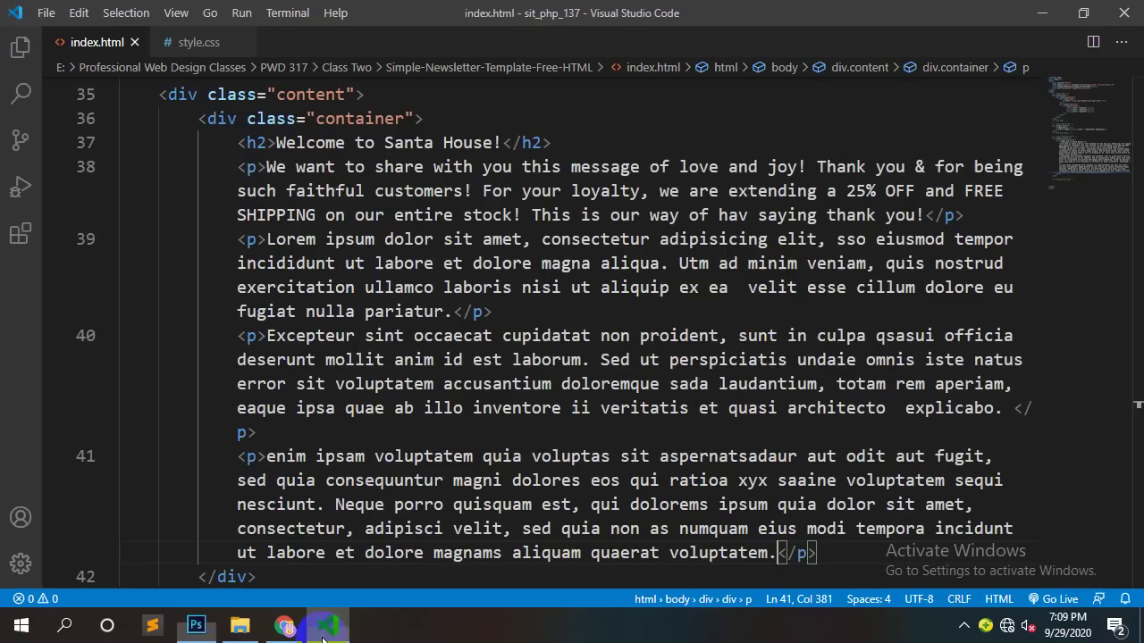
scroll(317, 215, up, 1)
double_click(313, 139)
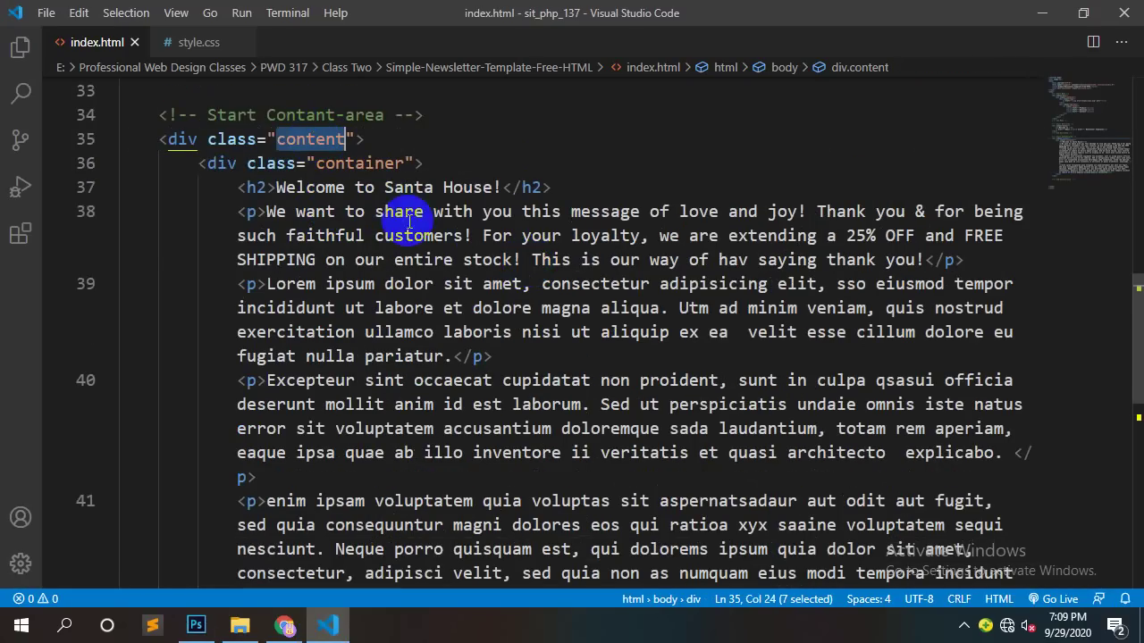
Step: Add a .content h2 rule with an empty padding declaration at the end of style.css
click(186, 41)
scroll(227, 185, down, 4)
click(304, 359)
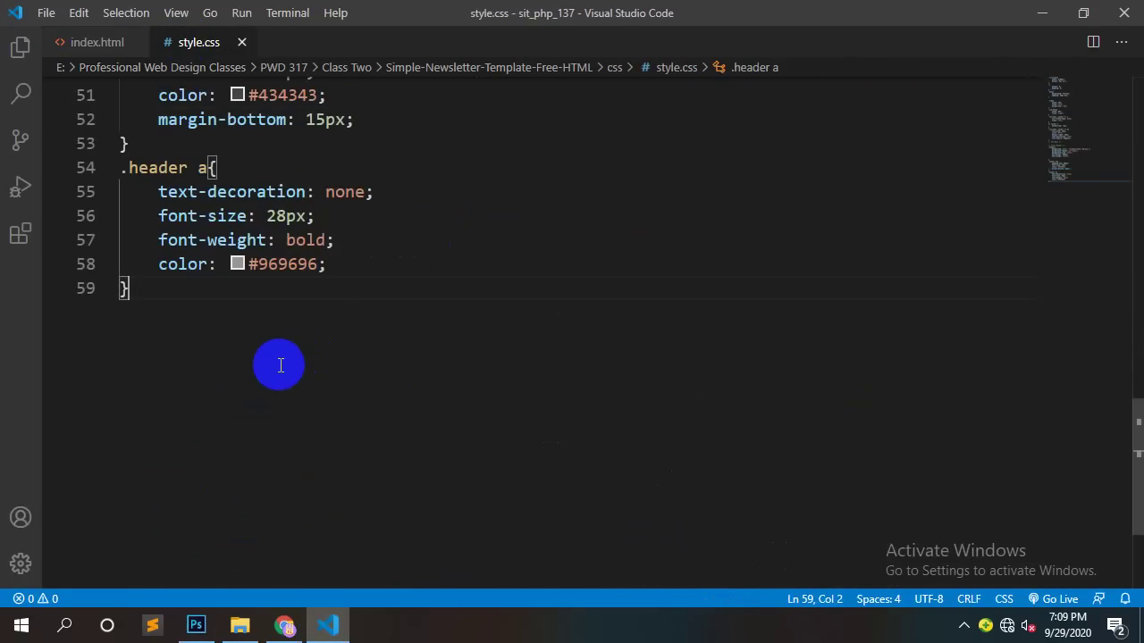
key(Return)
key(Return)
text(.)
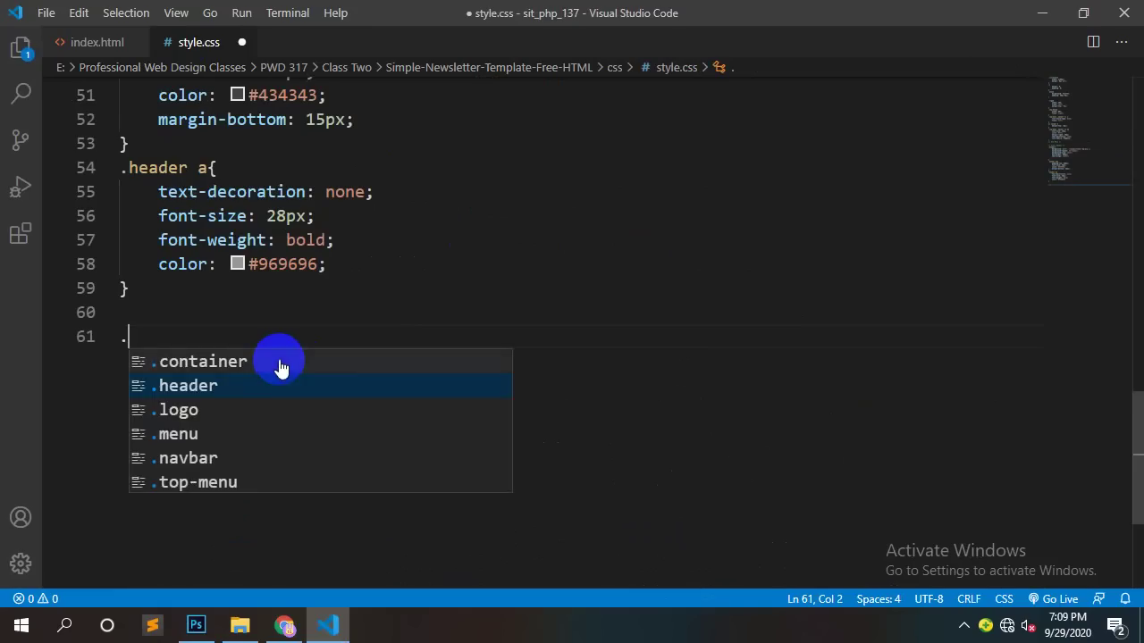
text(content h2{)
key(Return)
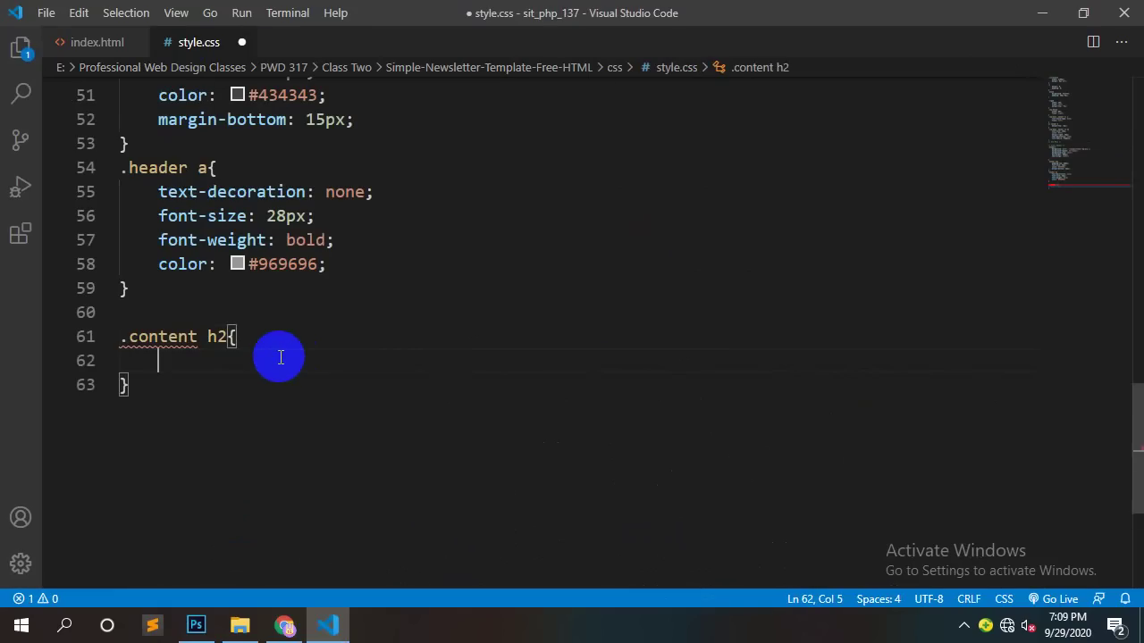
text(pad)
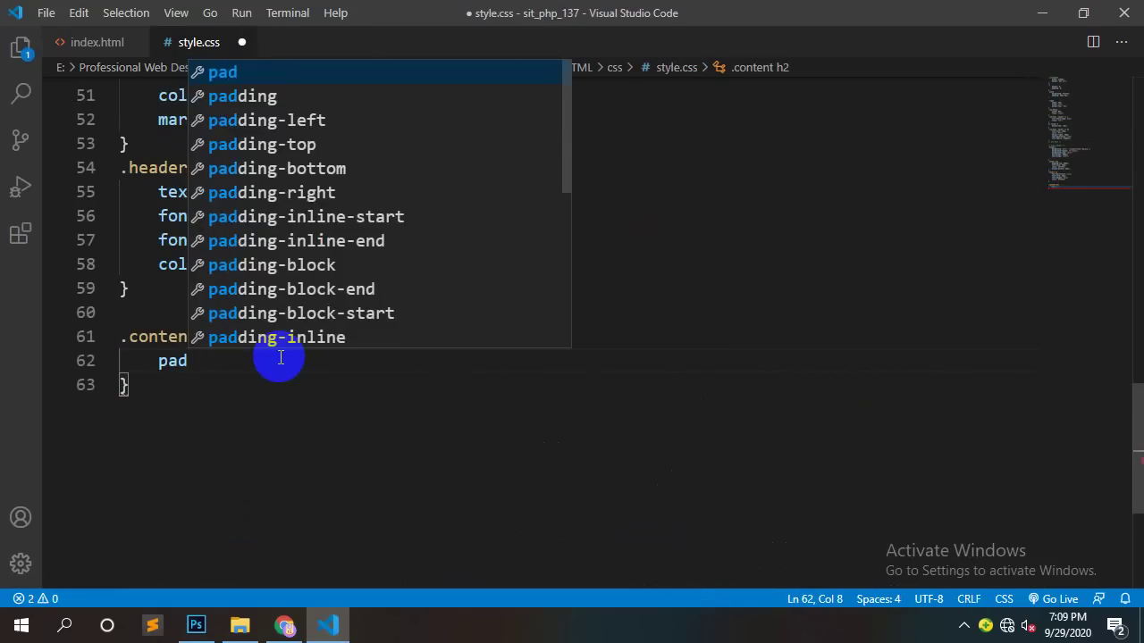
key(Return)
Step: Switch to Photoshop and measure the gap between the banner and the "Welcome to Santa House!" heading with the Rectangular Marquee tool, clearing each selection
click(197, 626)
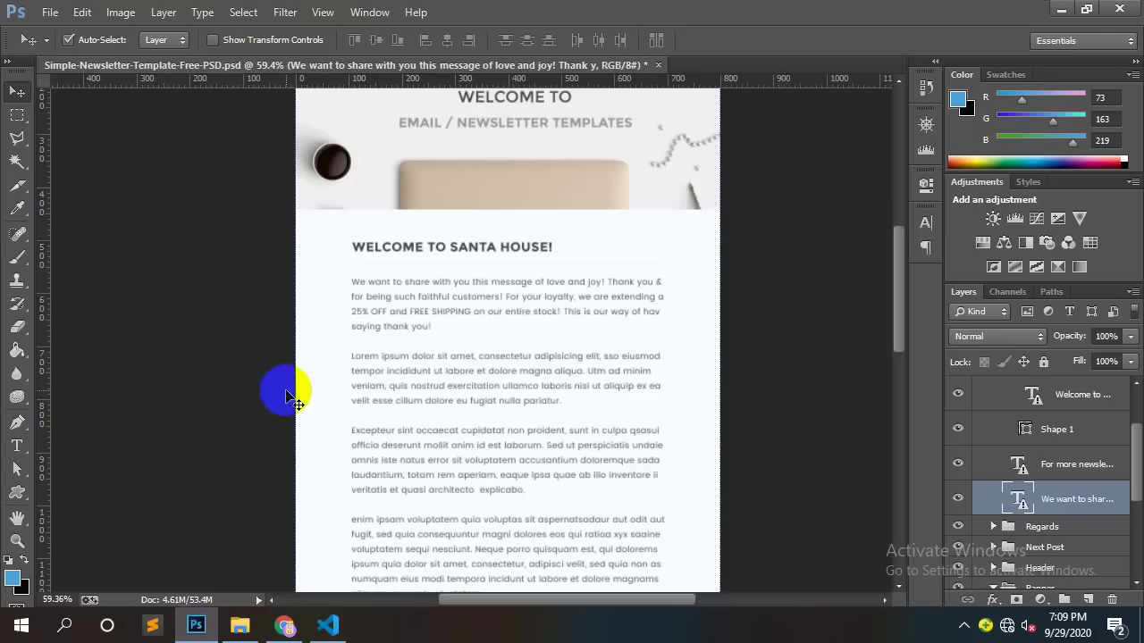
scroll(420, 247, up, 5)
click(17, 114)
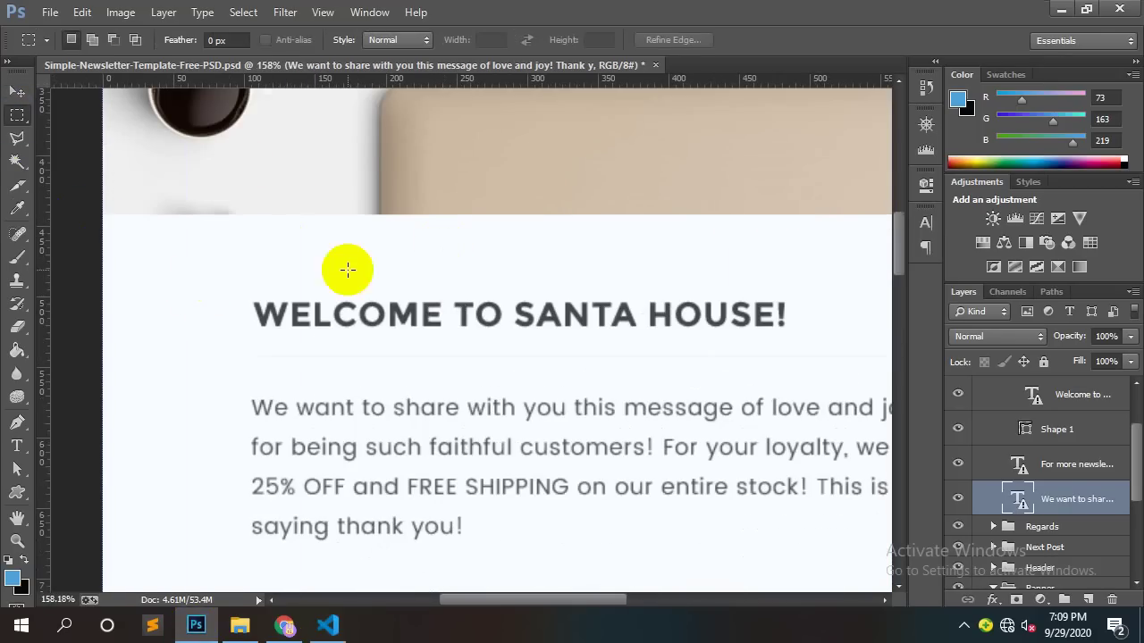
drag(263, 213, 305, 300)
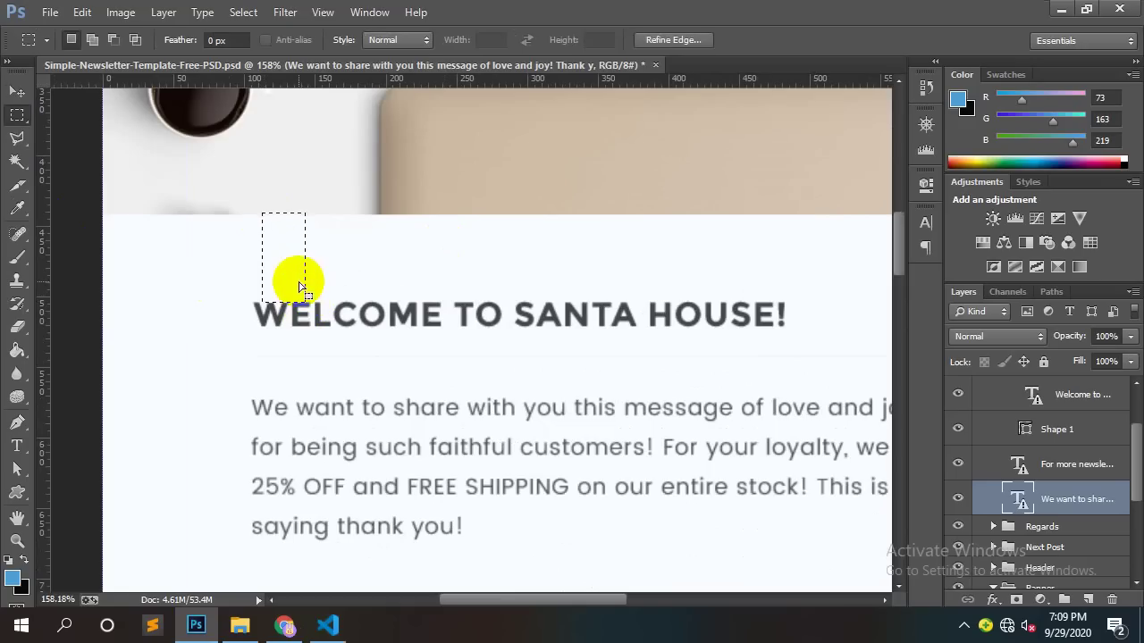
right_click(295, 252)
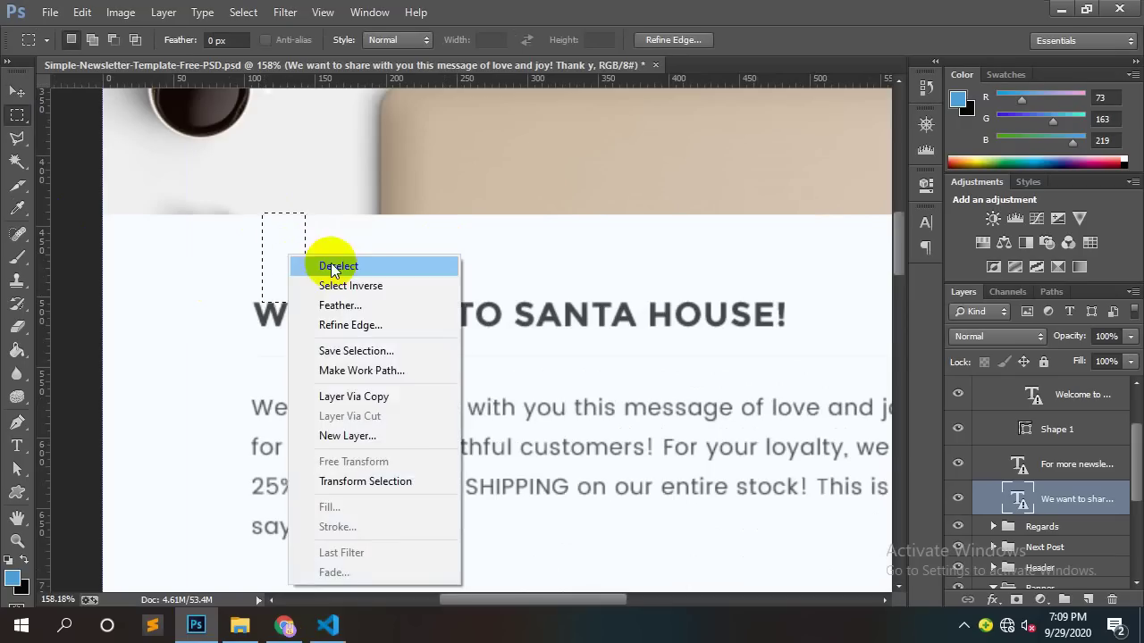
click(326, 263)
drag(267, 214, 307, 300)
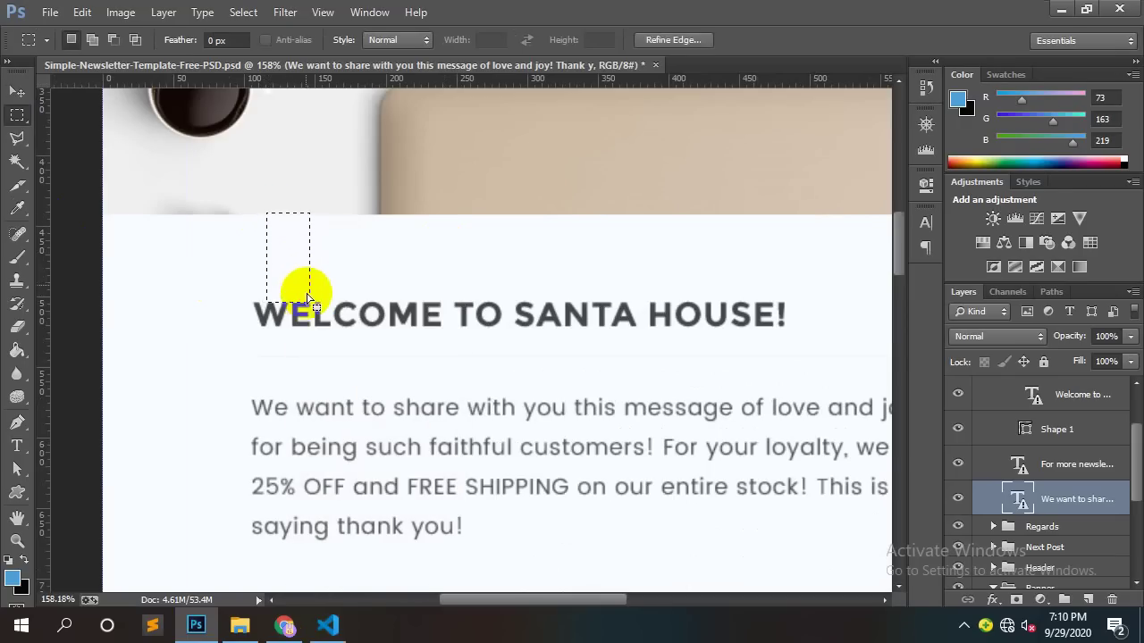
right_click(319, 256)
click(347, 261)
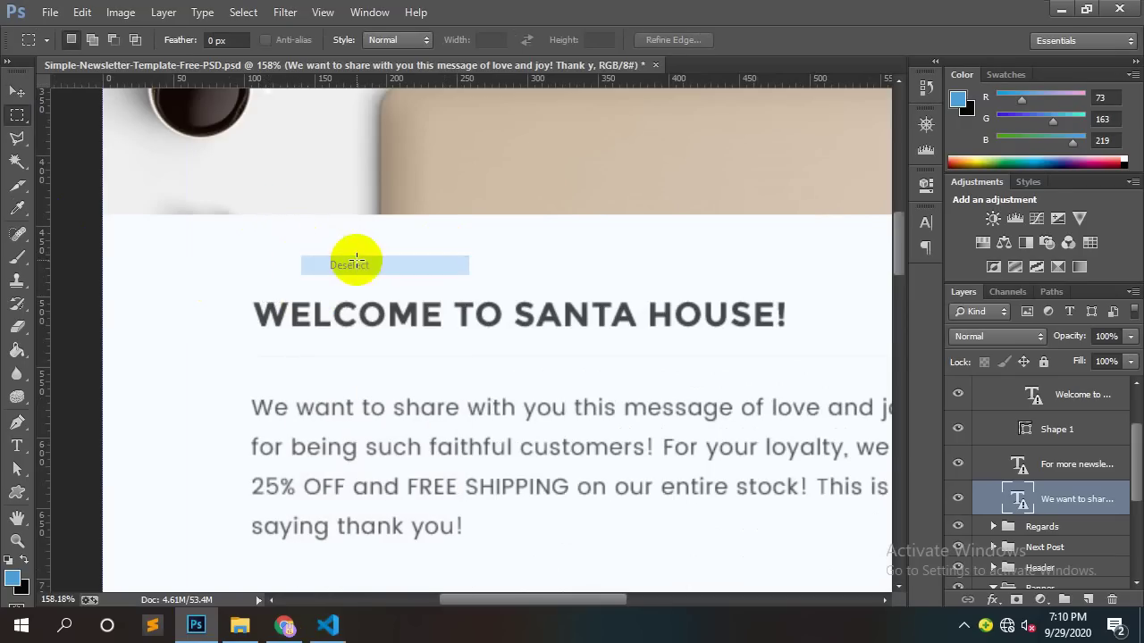
Step: Switch to Visual Studio Code, set the .content h2 padding to 60px 0px, and save style.css
click(328, 626)
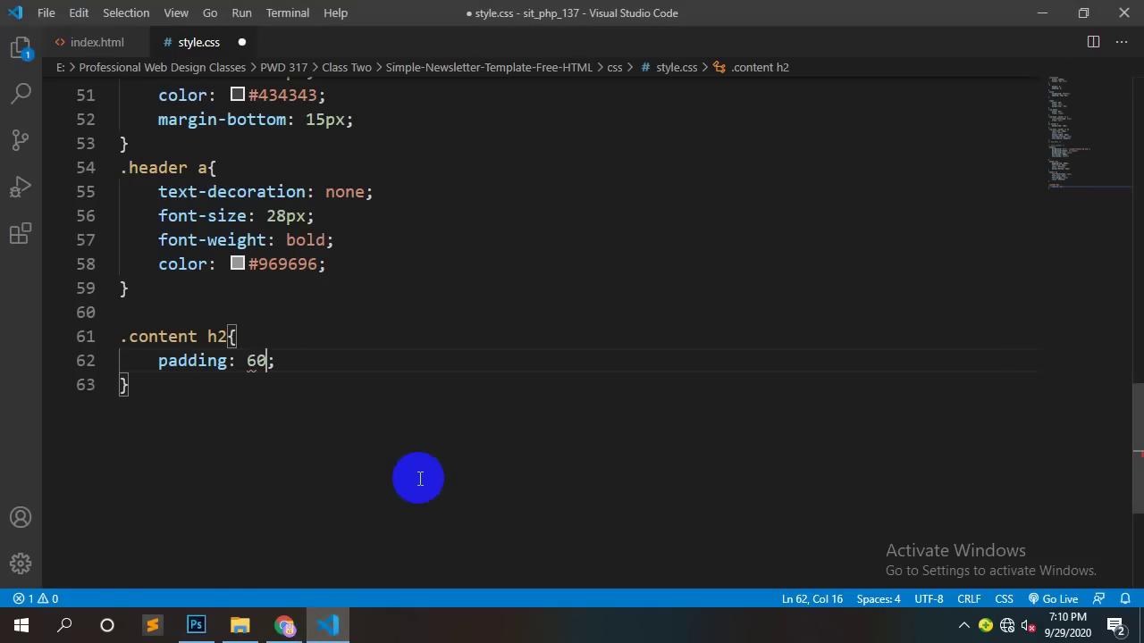
text(px)
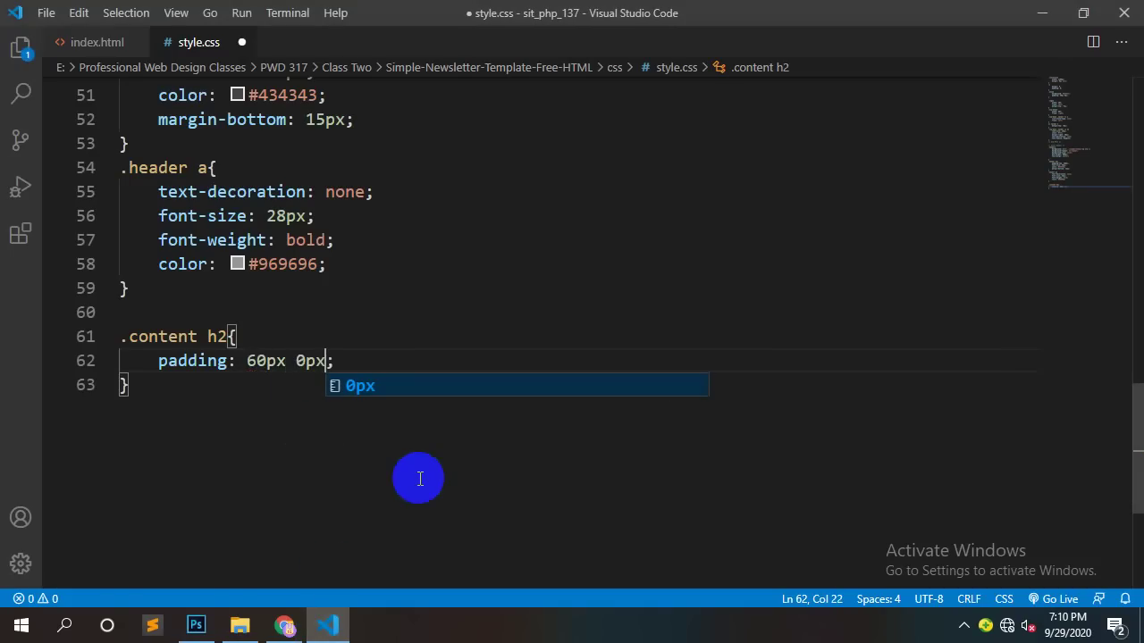
text( 0px)
Step: Switch to Chrome, reload the newsletter page, and check the spacing around the "Welcome to Santa House!" heading
click(284, 626)
right_click(542, 191)
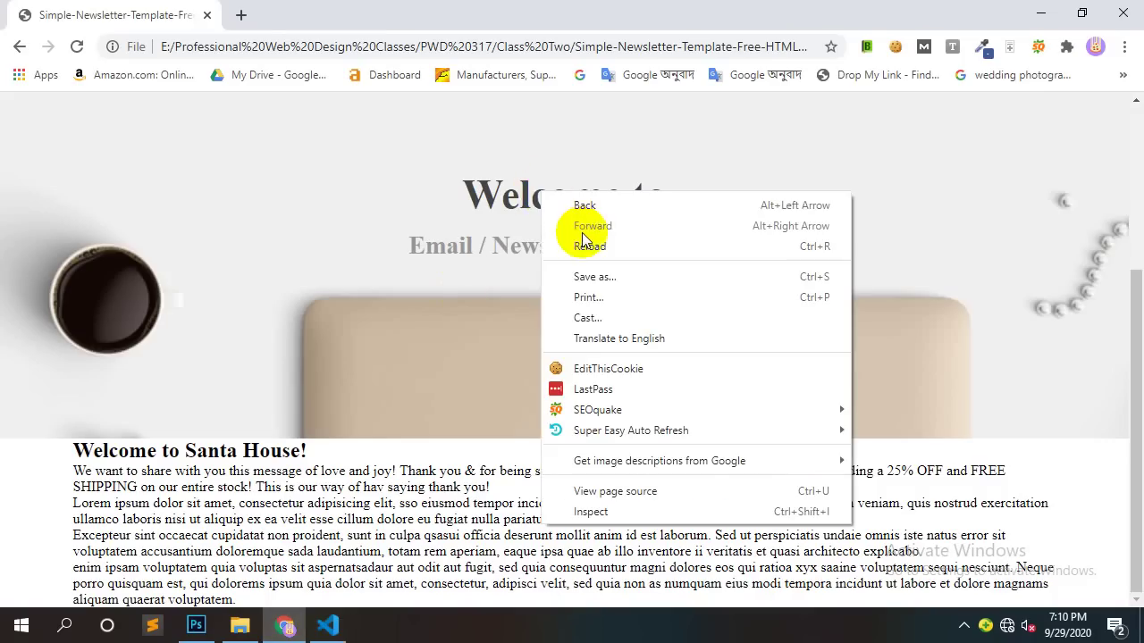
click(580, 243)
scroll(557, 245, down, 4)
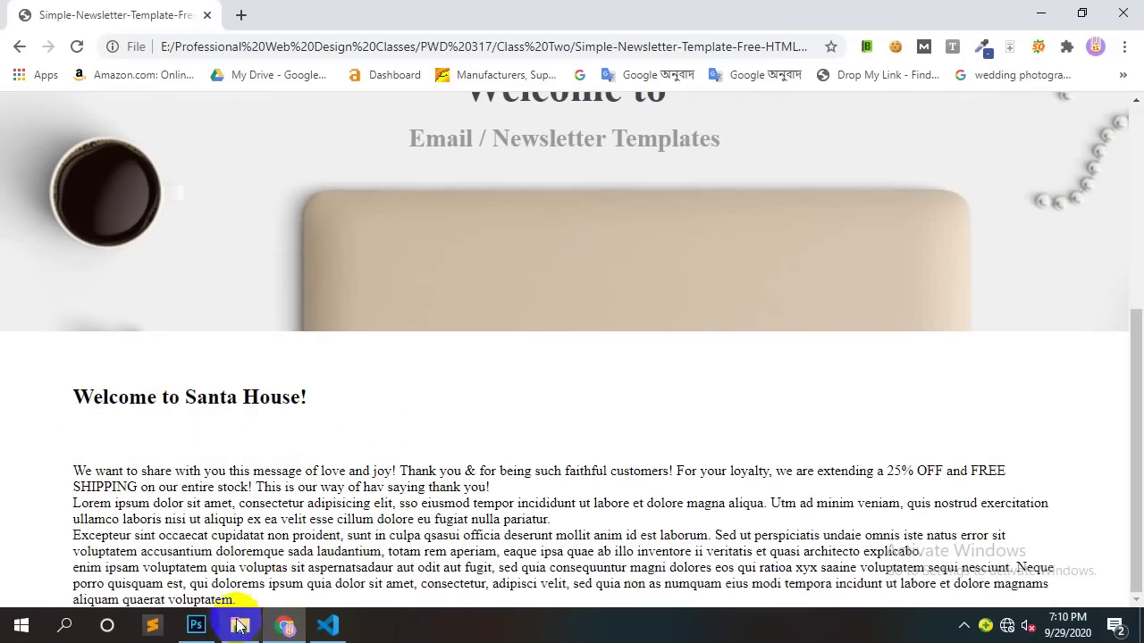
Step: Switch to Photoshop and inspect the font size and colour of the "Welcome to Santa House!" text layer
click(196, 625)
click(16, 91)
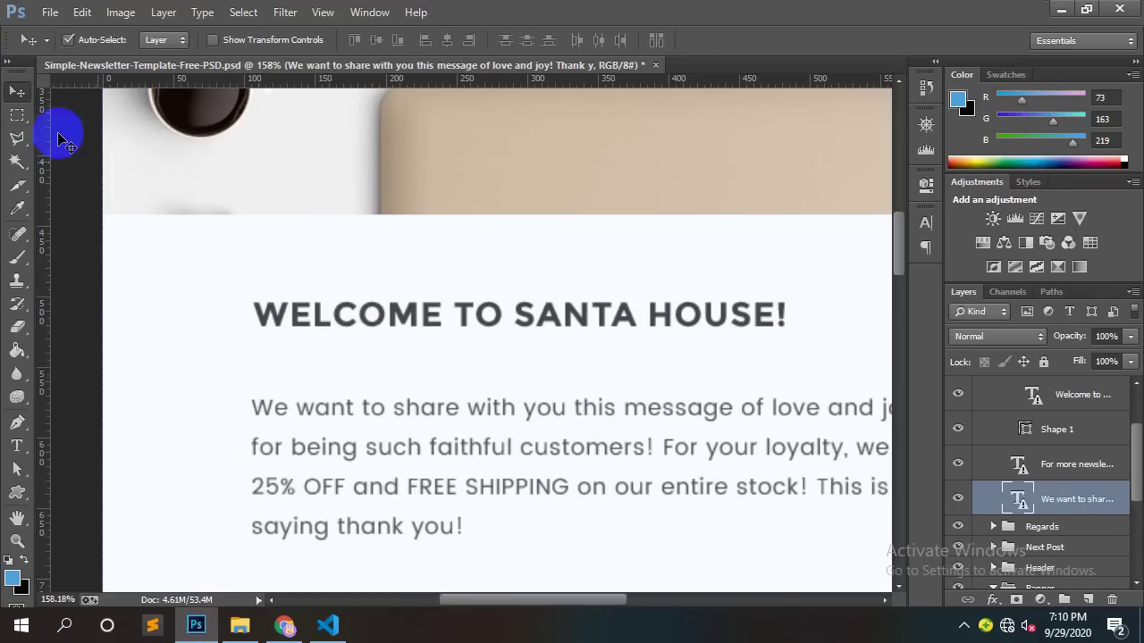
click(473, 340)
click(1035, 396)
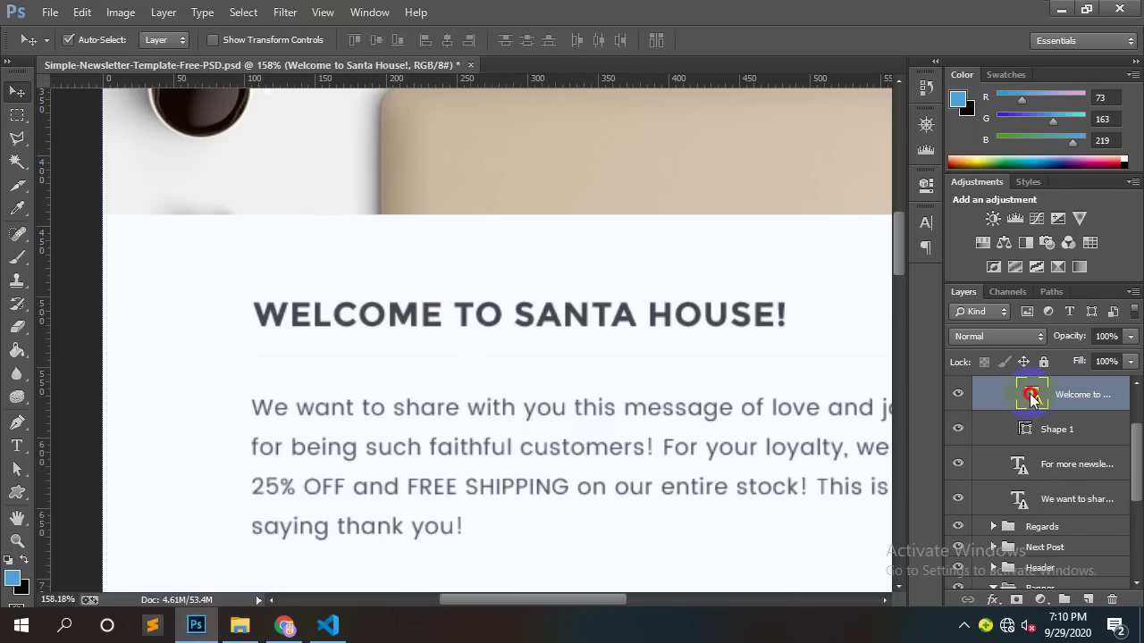
click(593, 257)
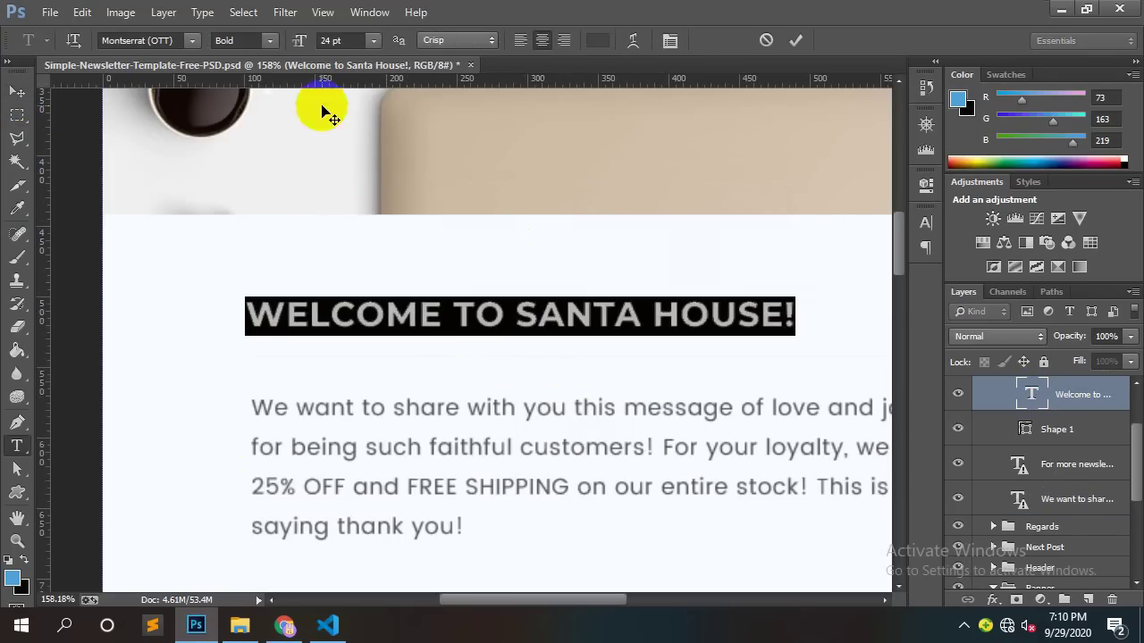
click(346, 41)
click(587, 42)
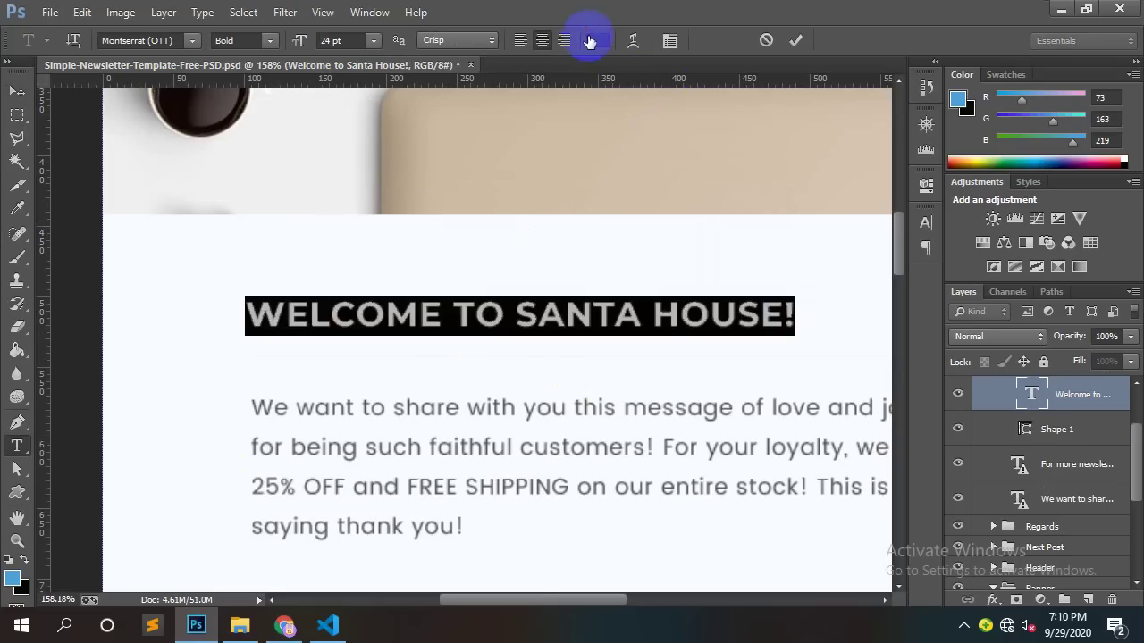
Step: Switch to Visual Studio Code and add a color of #434343 to the .content h2 rule
click(332, 628)
key(Return)
text(cpolo)
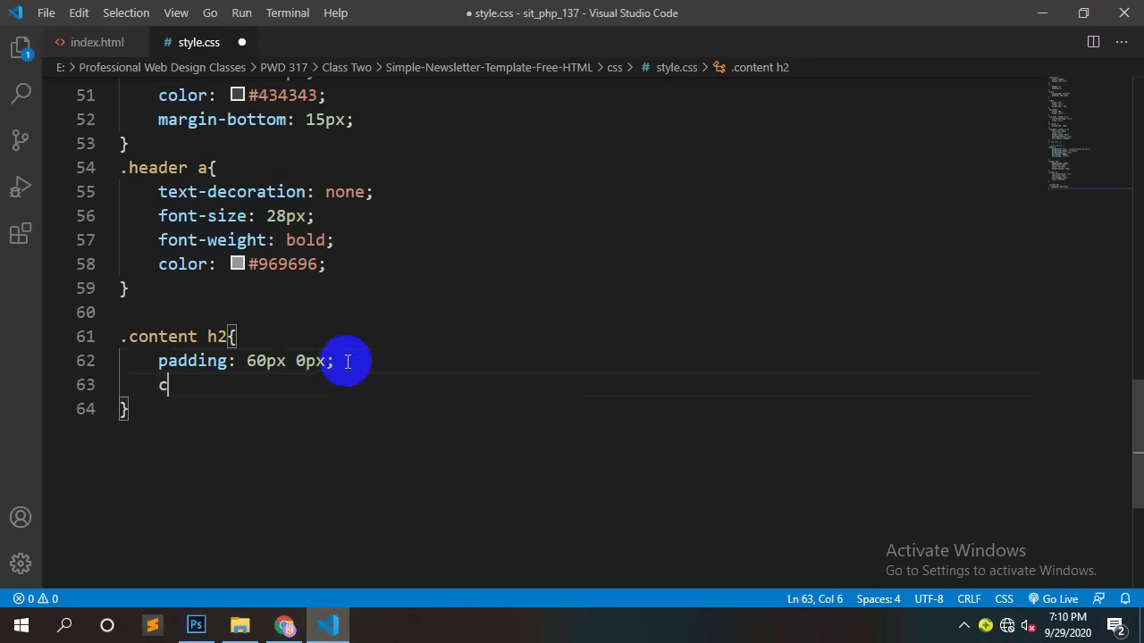
key(BackSpace)
key(BackSpace)
key(BackSpace)
key(BackSpace)
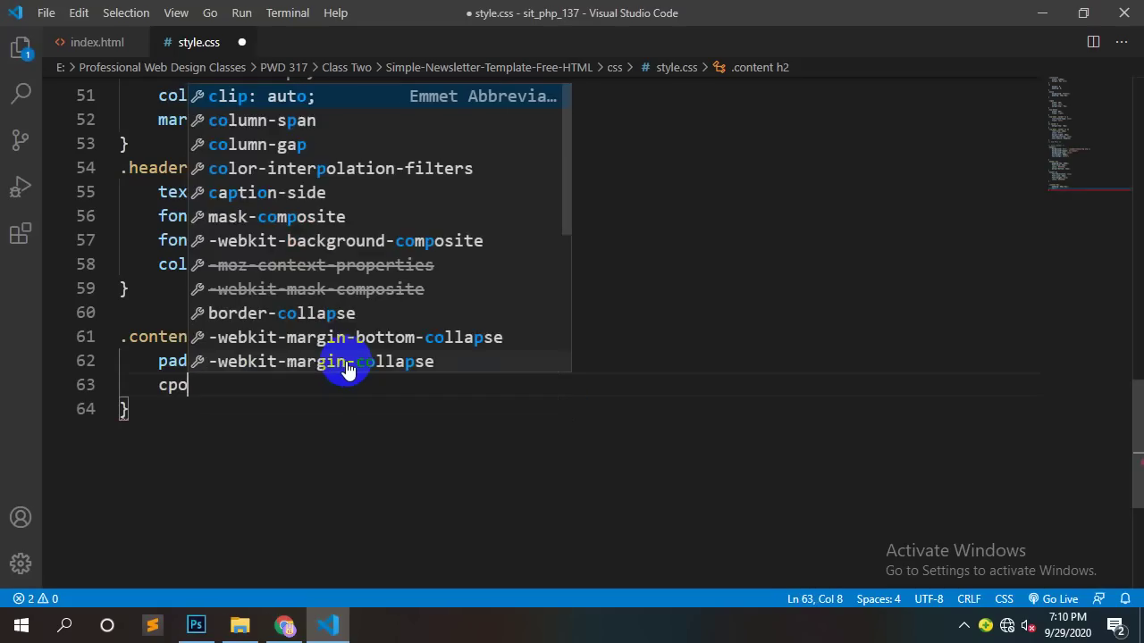
text(olo)
key(Return)
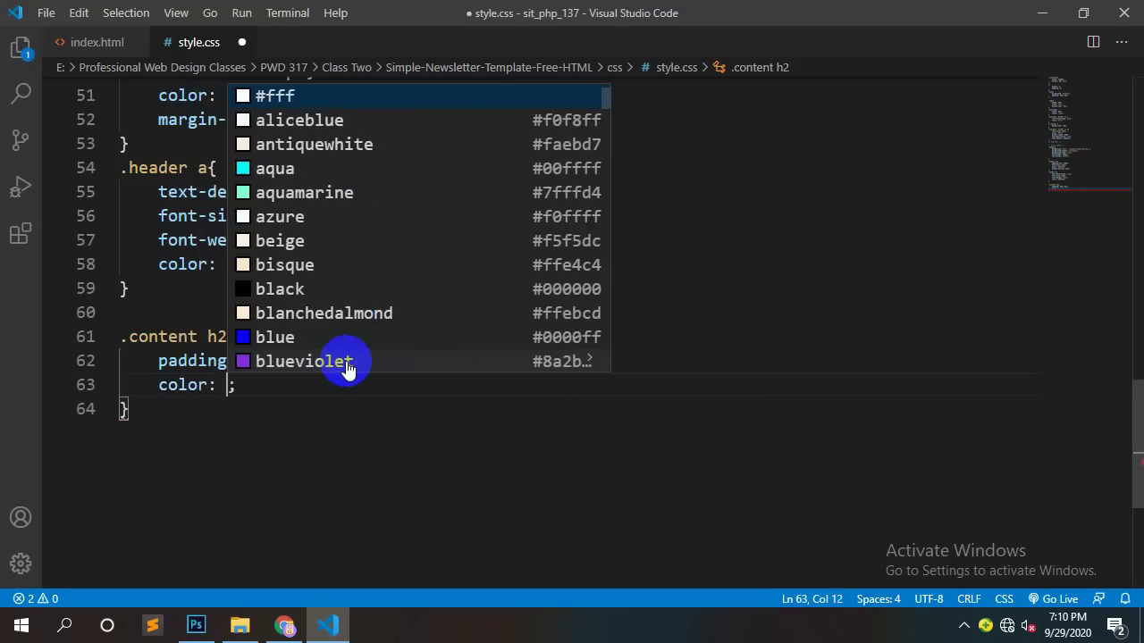
text(#434343)
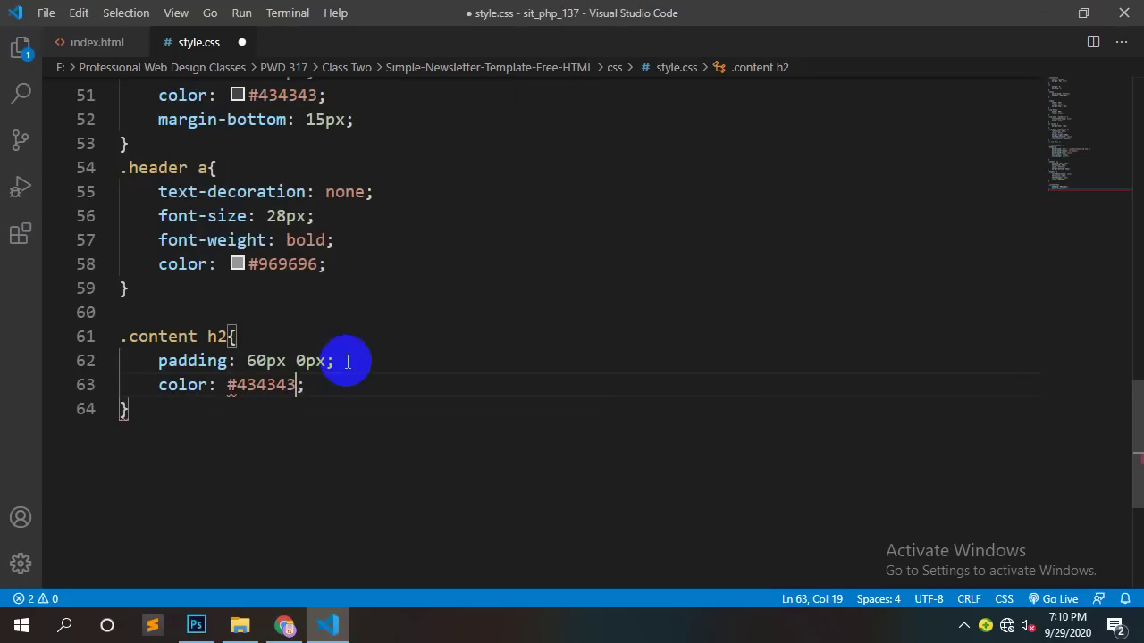
Step: Add a font-size of 28px to the .content h2 rule and save style.css
text(fons)
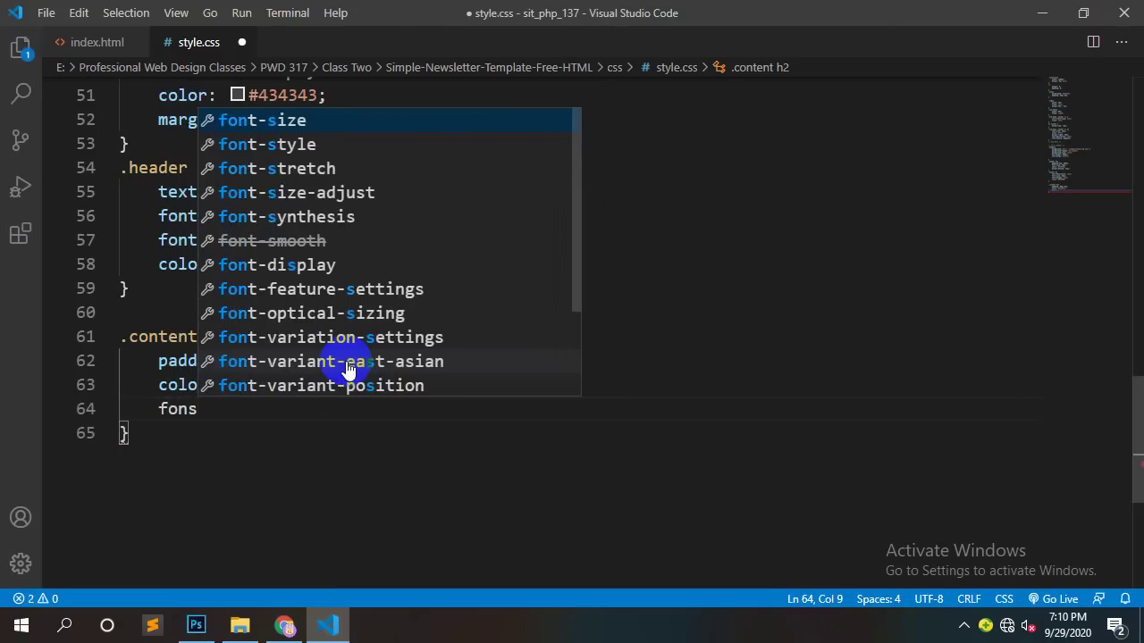
key(Return)
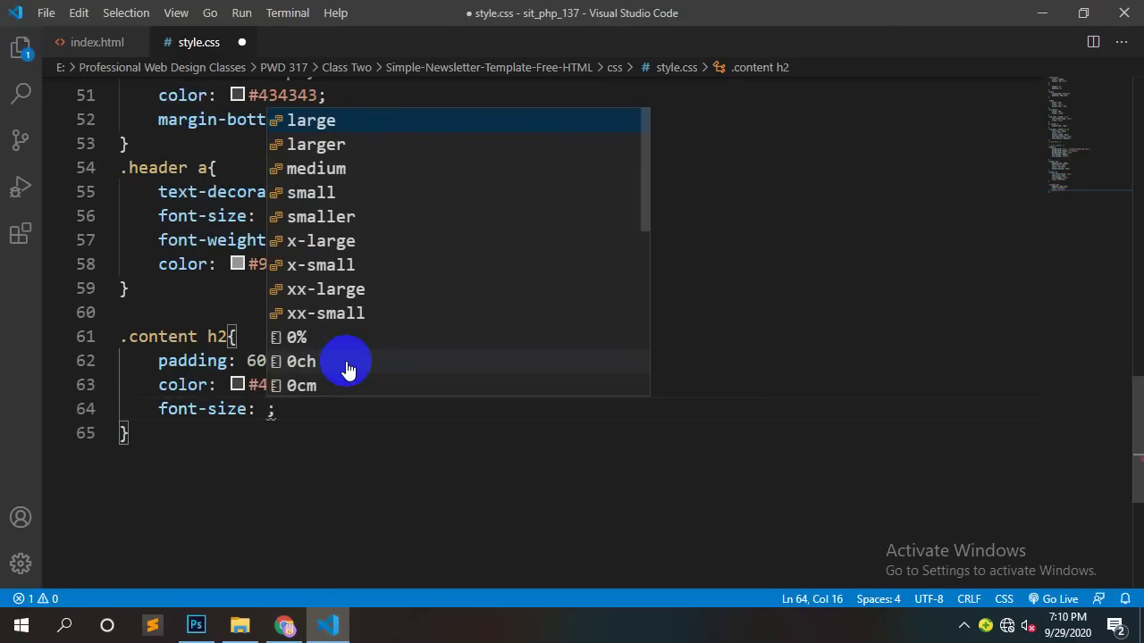
text(24)
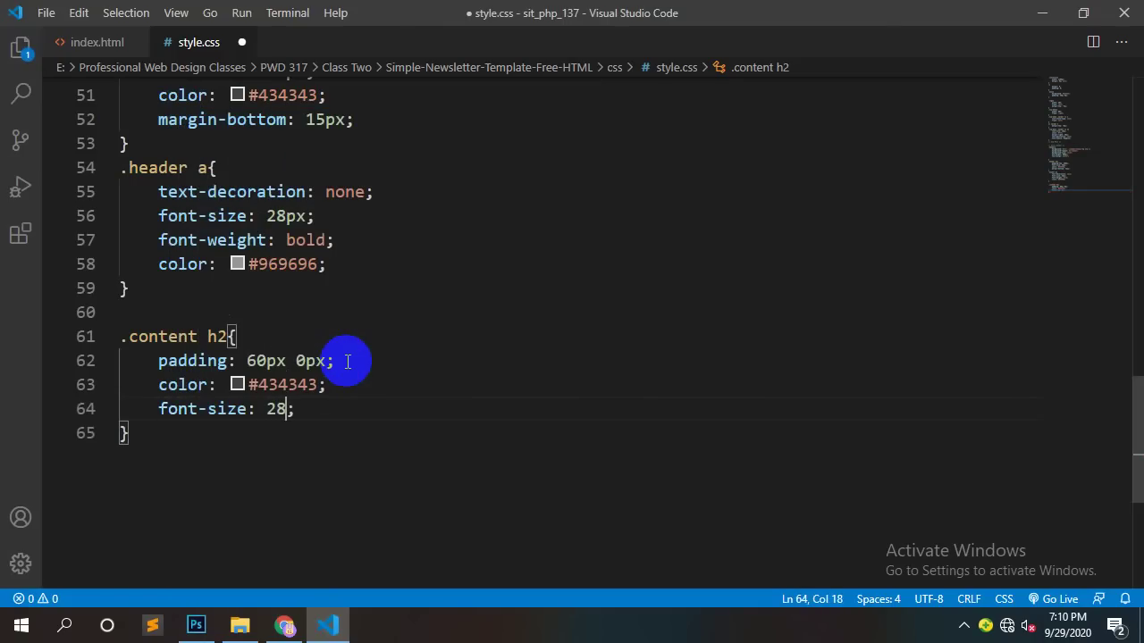
key(ctrl+s)
Step: Switch to Chrome, reload the page, and check the heading's new size and colour and the paragraphs below it
click(284, 625)
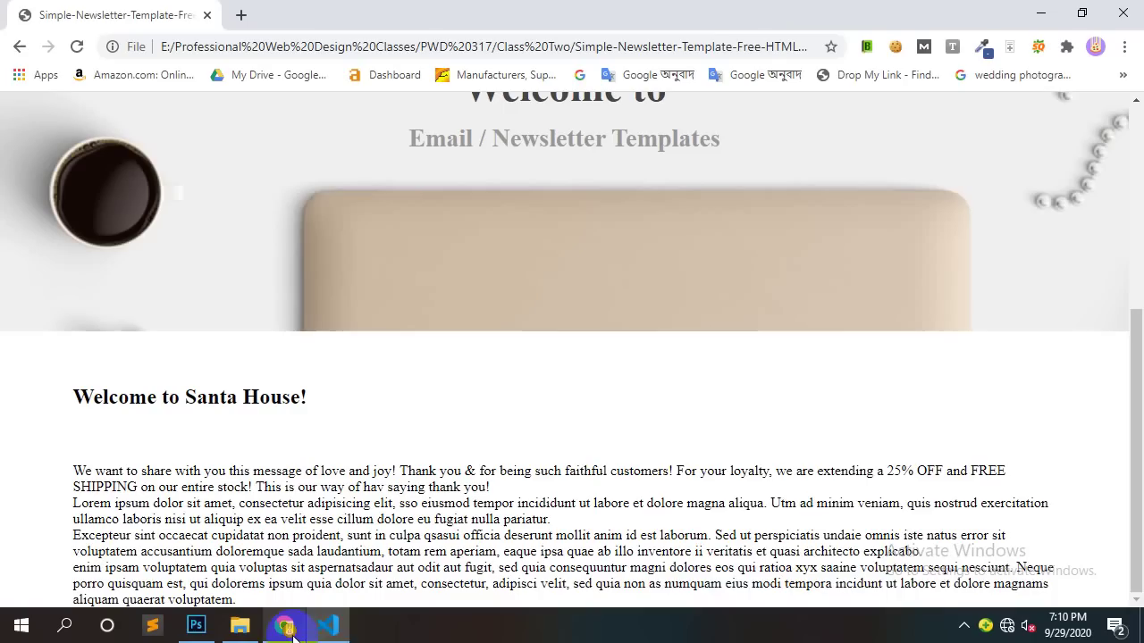
right_click(651, 324)
click(679, 331)
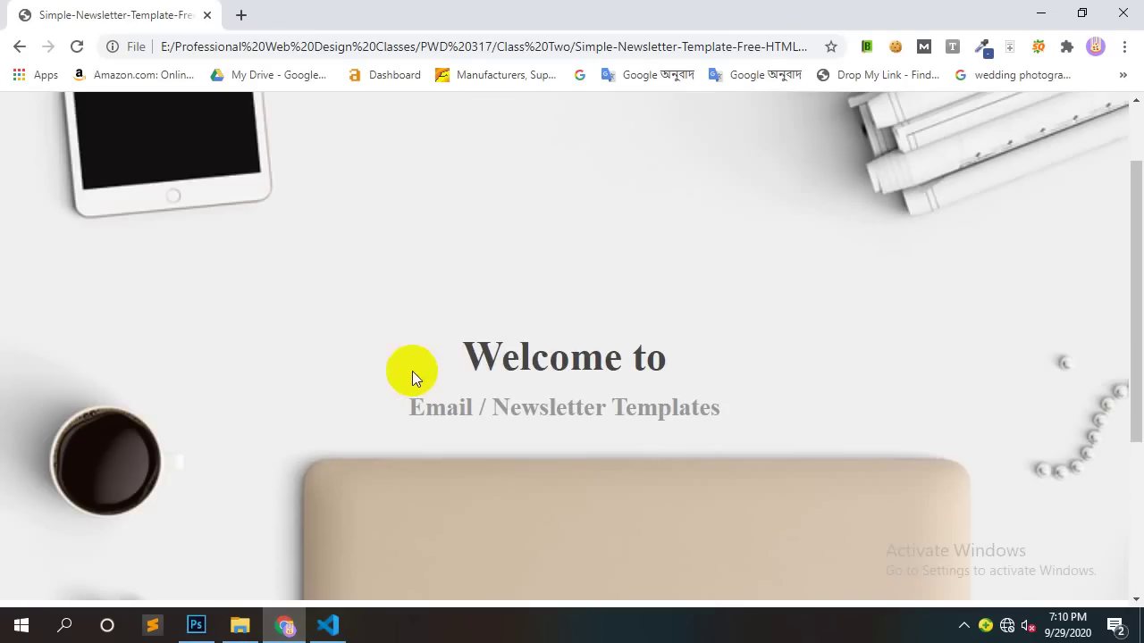
drag(462, 420, 8, 345)
click(843, 419)
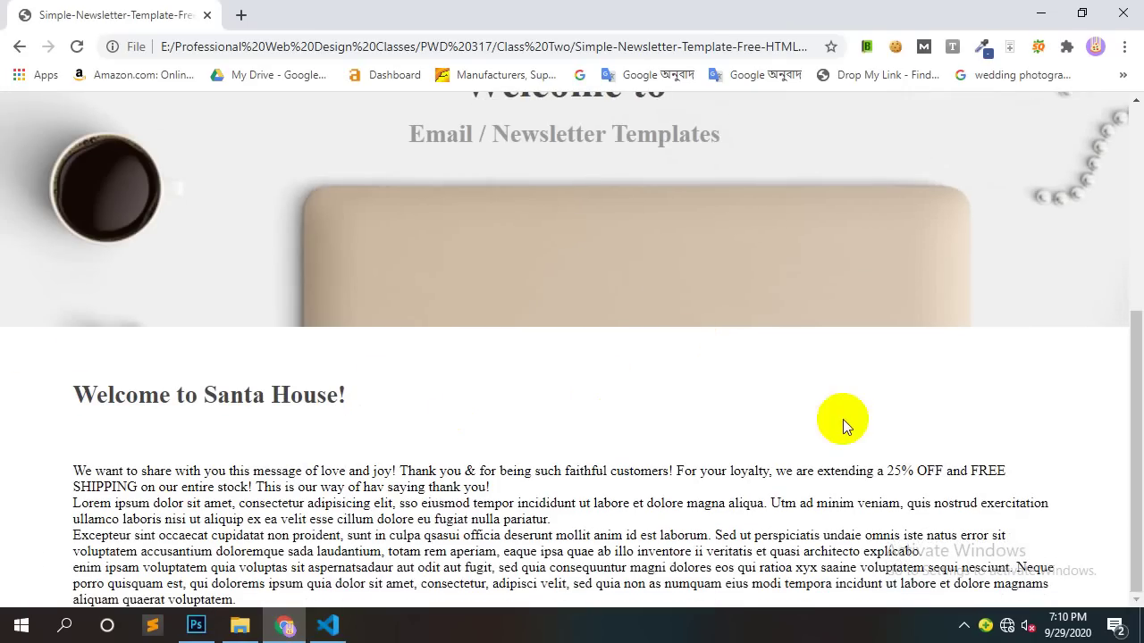
drag(868, 483, 304, 487)
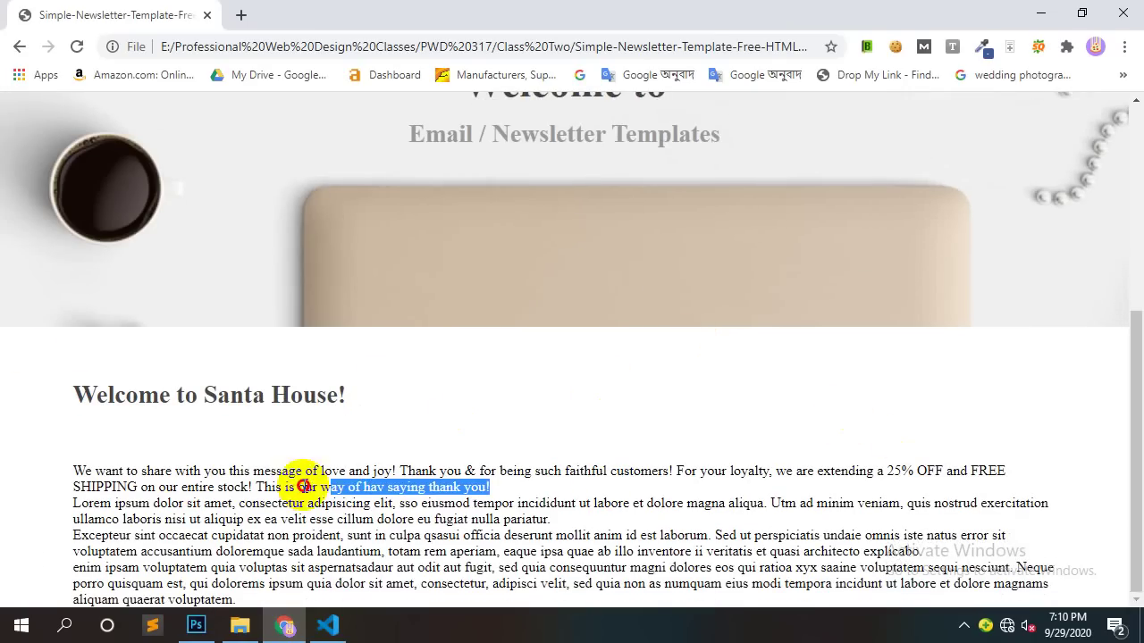
Step: Switch to Visual Studio Code and add an empty p rule below the * reset rule near the top of style.css
click(327, 626)
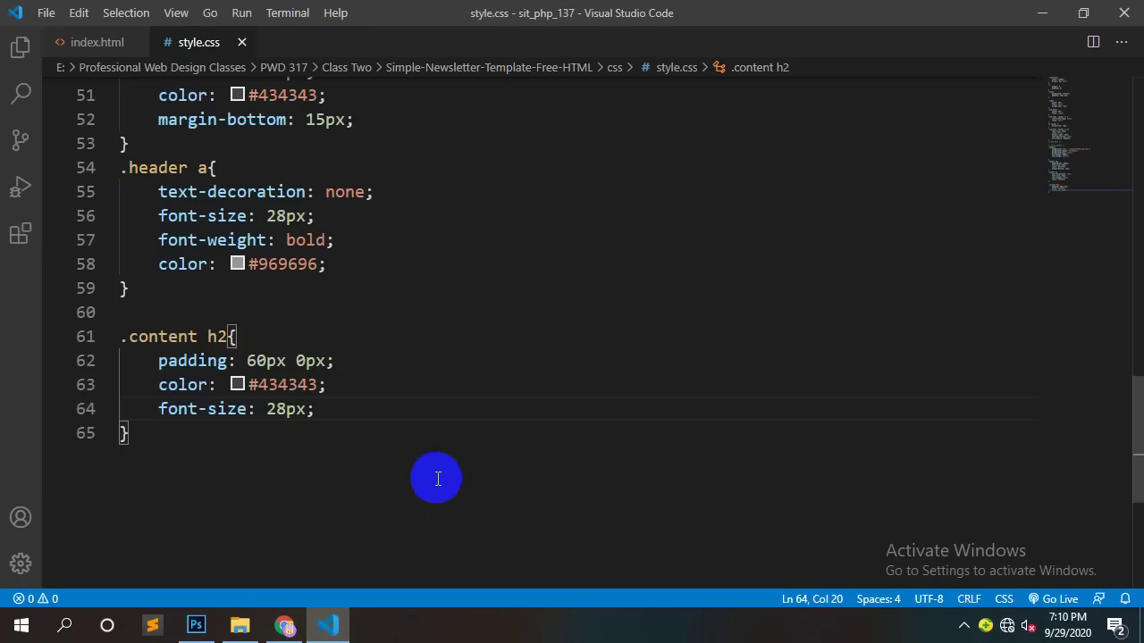
scroll(439, 477, up, 15)
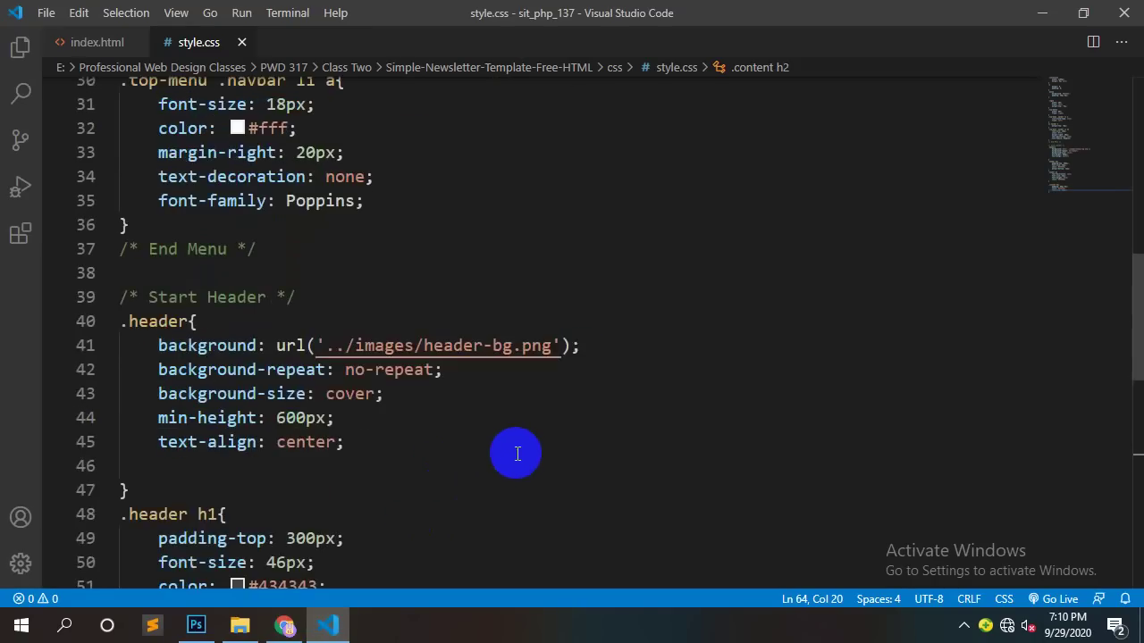
scroll(517, 452, up, 2)
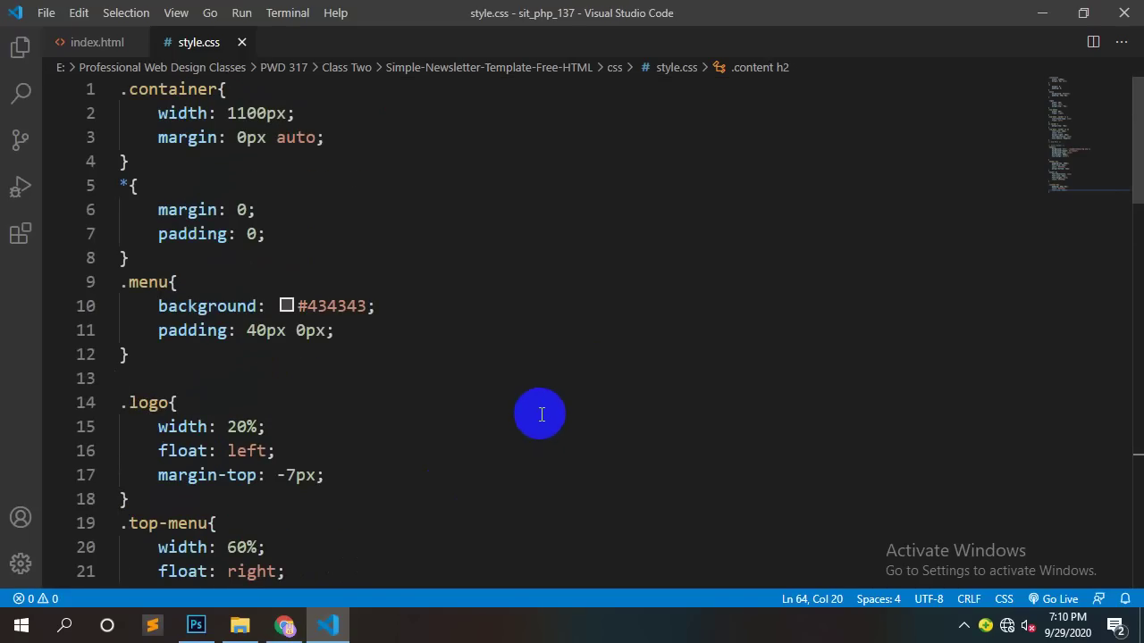
click(148, 354)
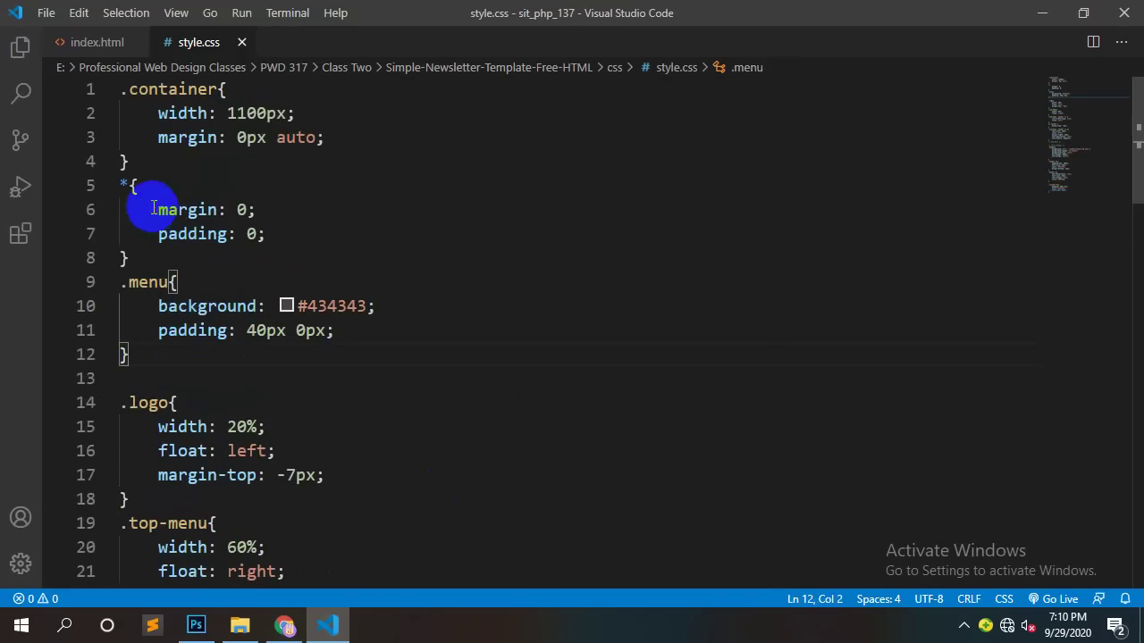
click(149, 211)
click(192, 88)
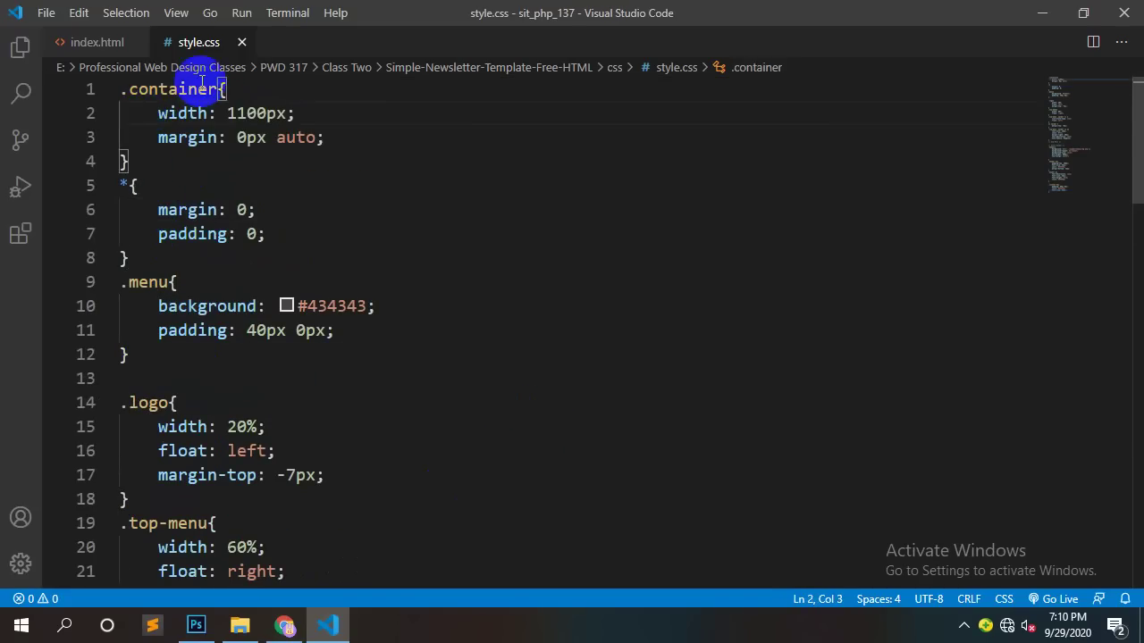
click(188, 185)
drag(129, 258, 113, 92)
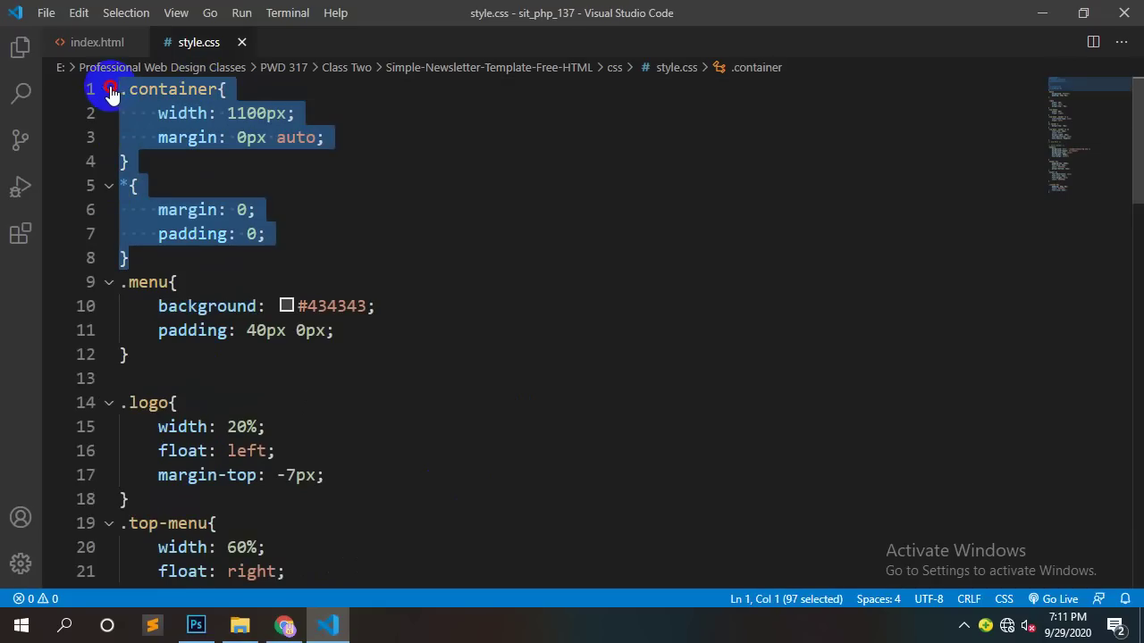
click(174, 254)
key(Return)
key(Return)
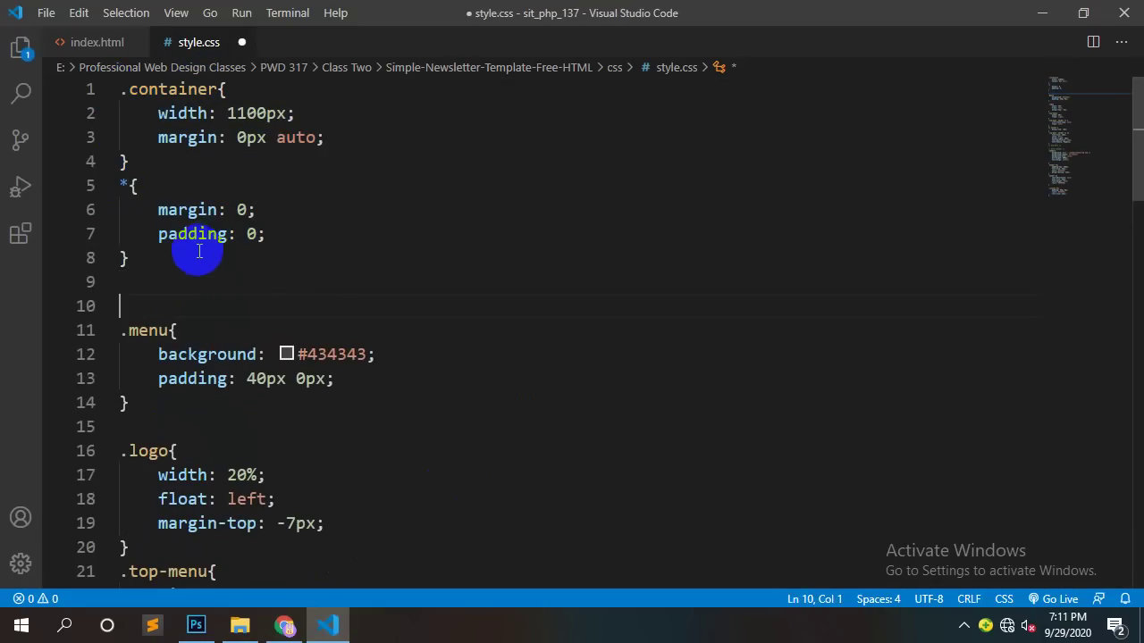
click(162, 280)
text(p{)
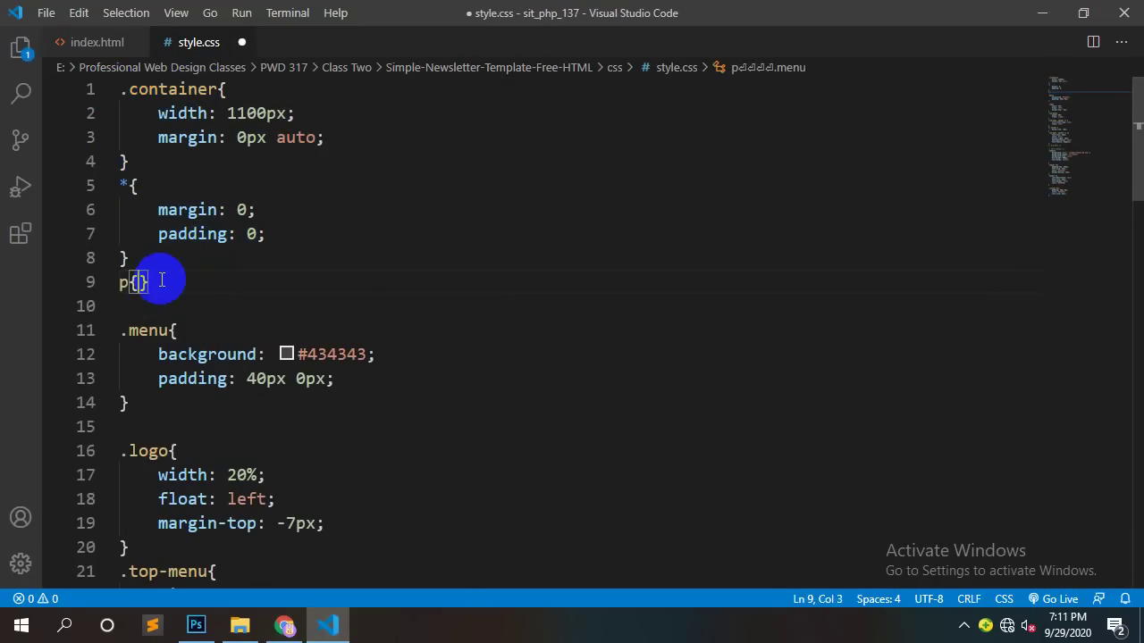
key(Return)
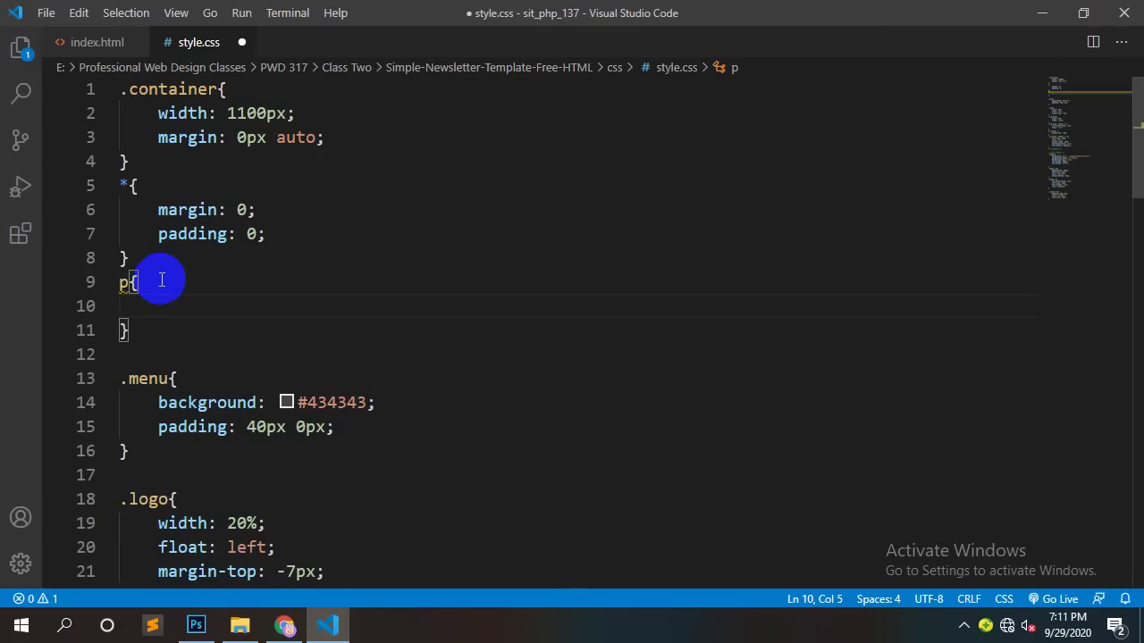
Step: Add a font-family property to the new p rule, leaving its value empty
text(font)
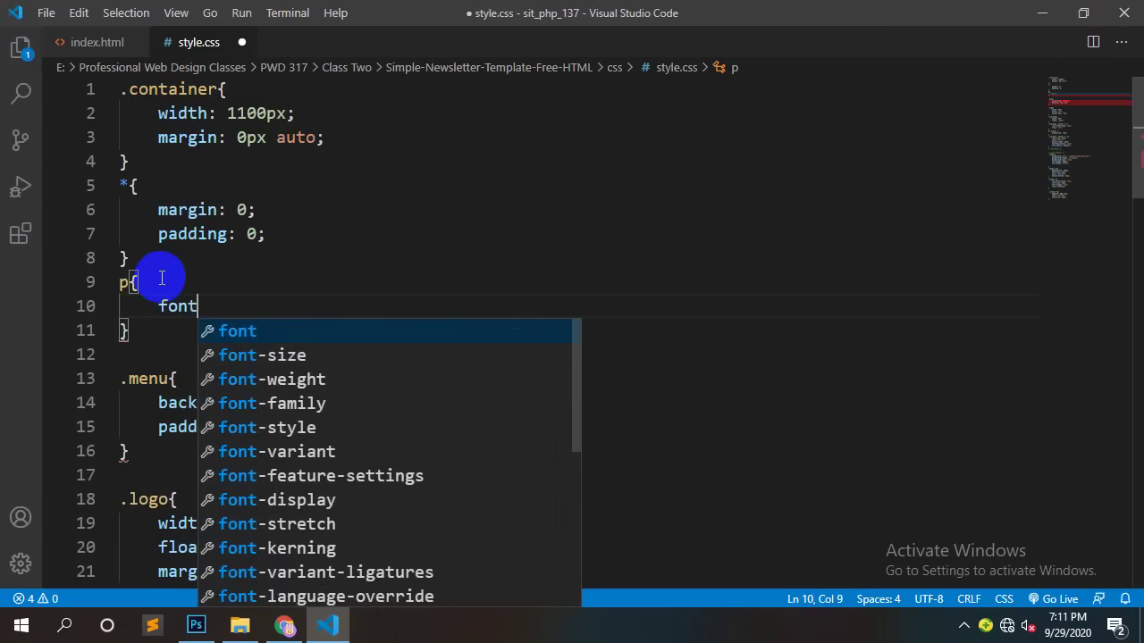
text(-f)
key(Return)
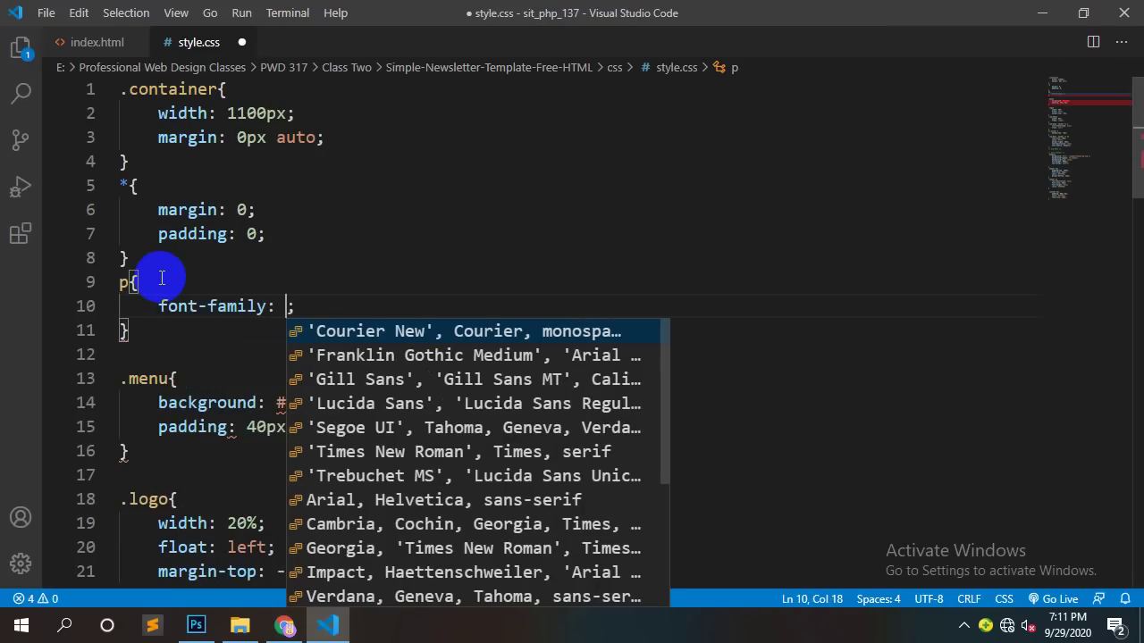
text(po)
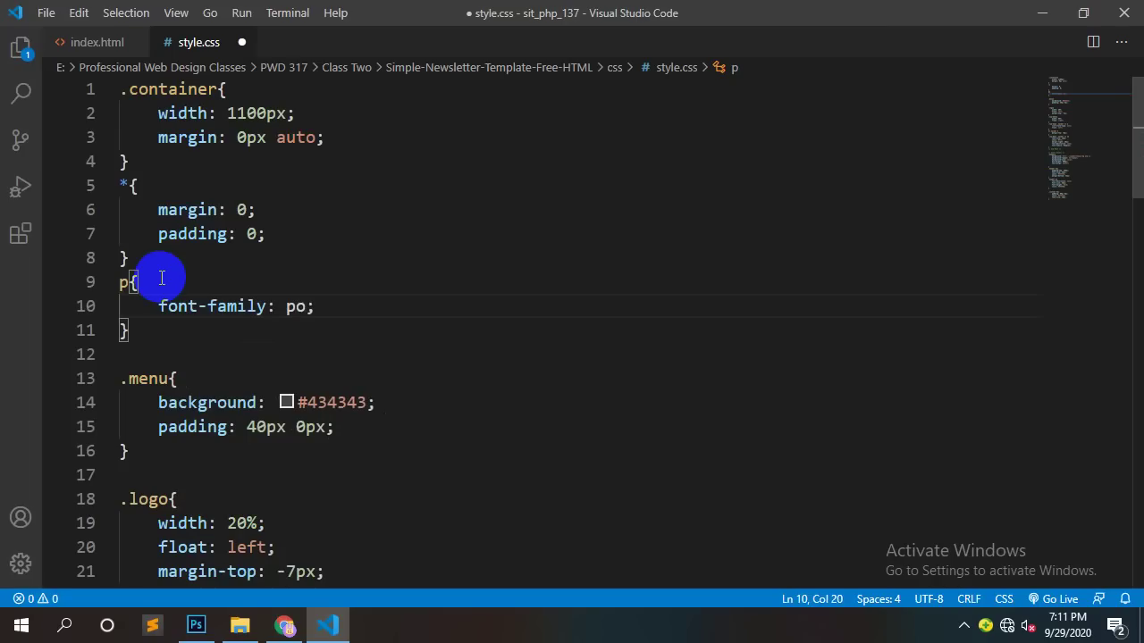
scroll(217, 263, down, 4)
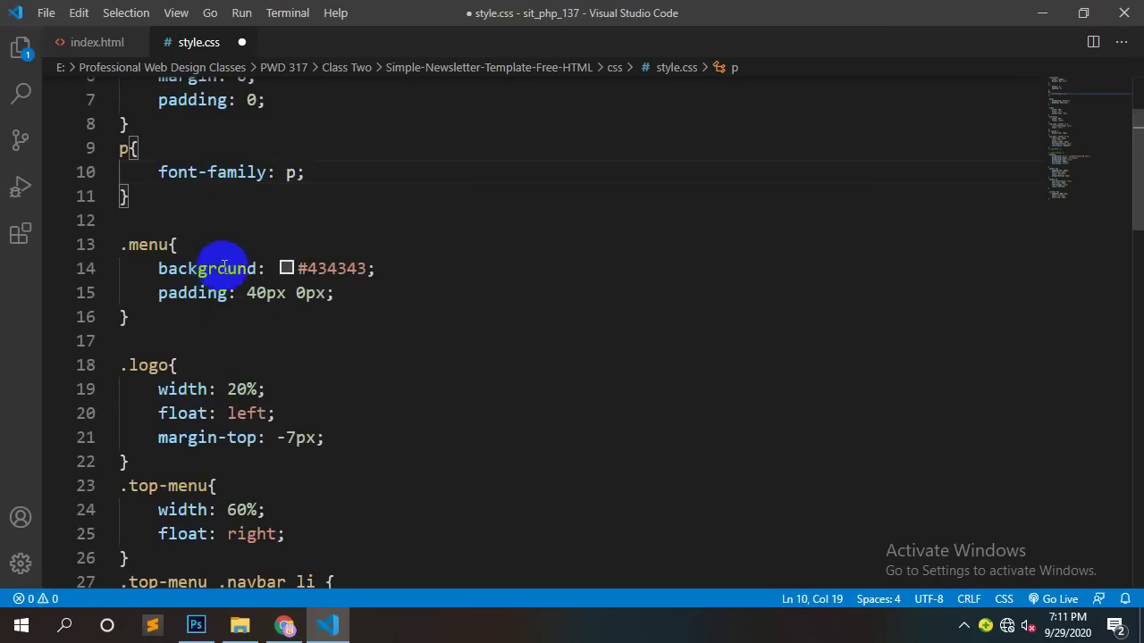
key(BackSpace)
Step: Copy the Poppins value from the .top-menu .navbar li a rule into the p rule's font-family and save style.css
scroll(483, 390, down, 3)
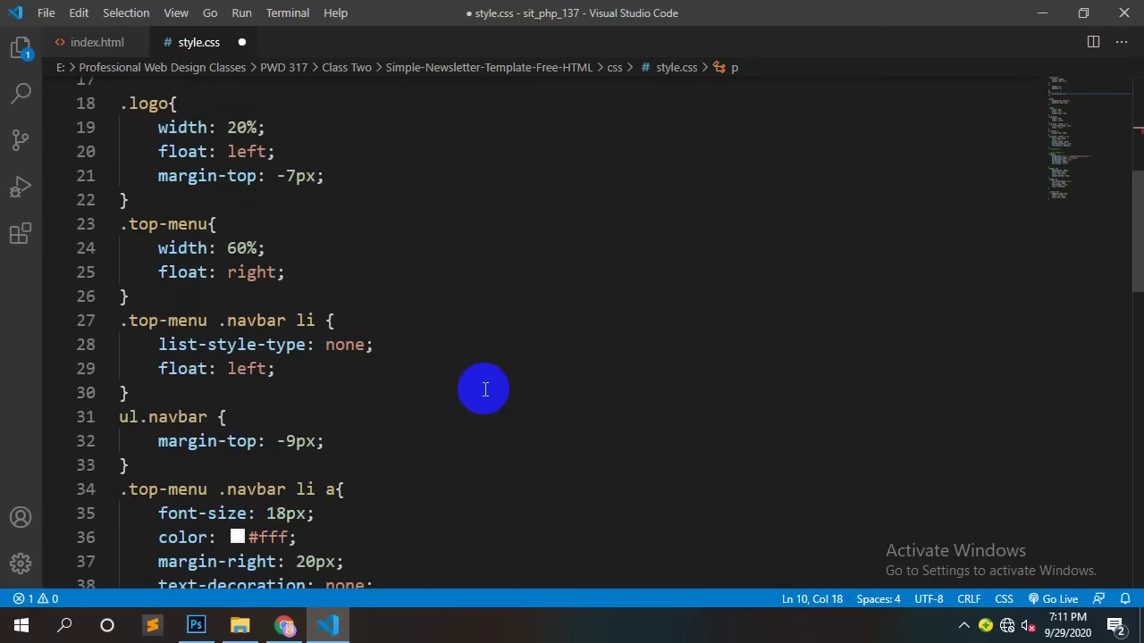
scroll(483, 390, down, 3)
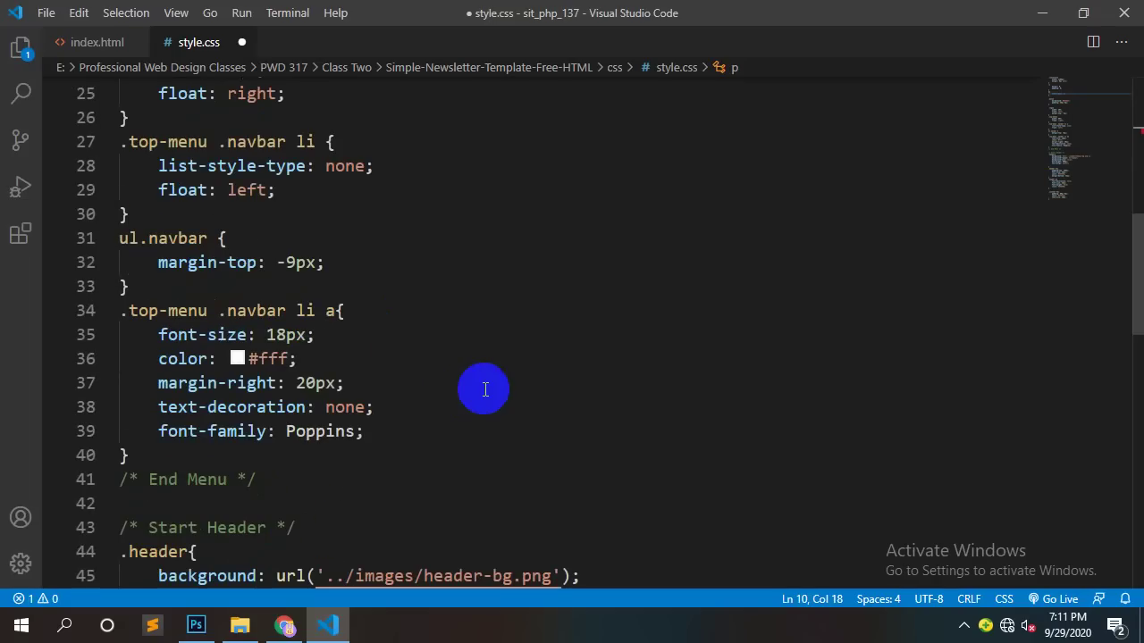
double_click(339, 433)
key(ctrl+c)
scroll(501, 460, up, 8)
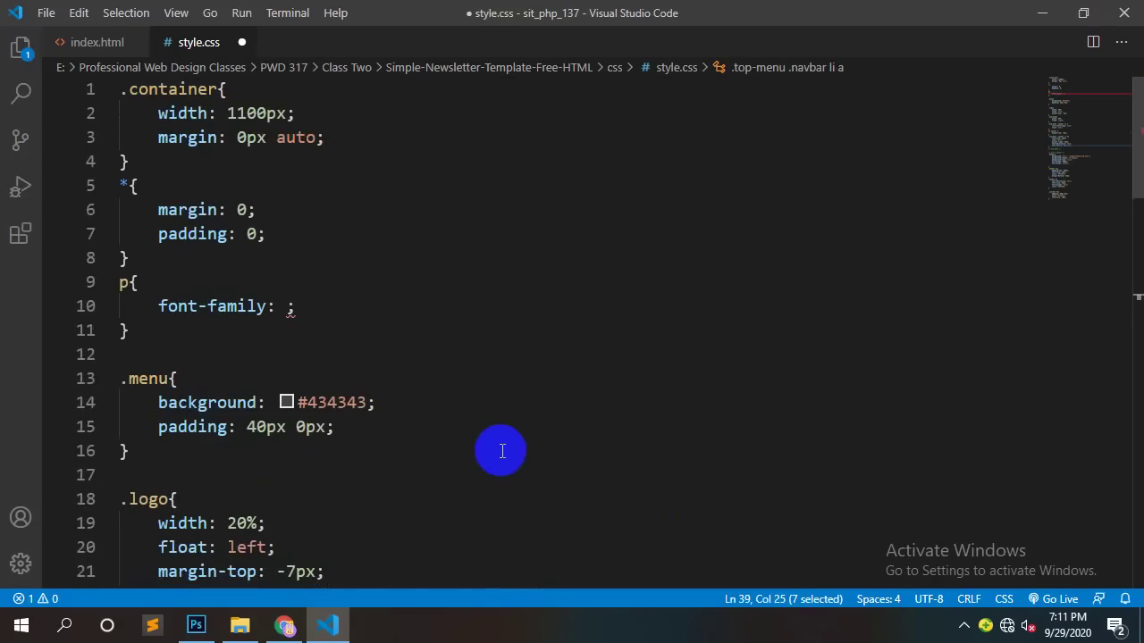
click(277, 307)
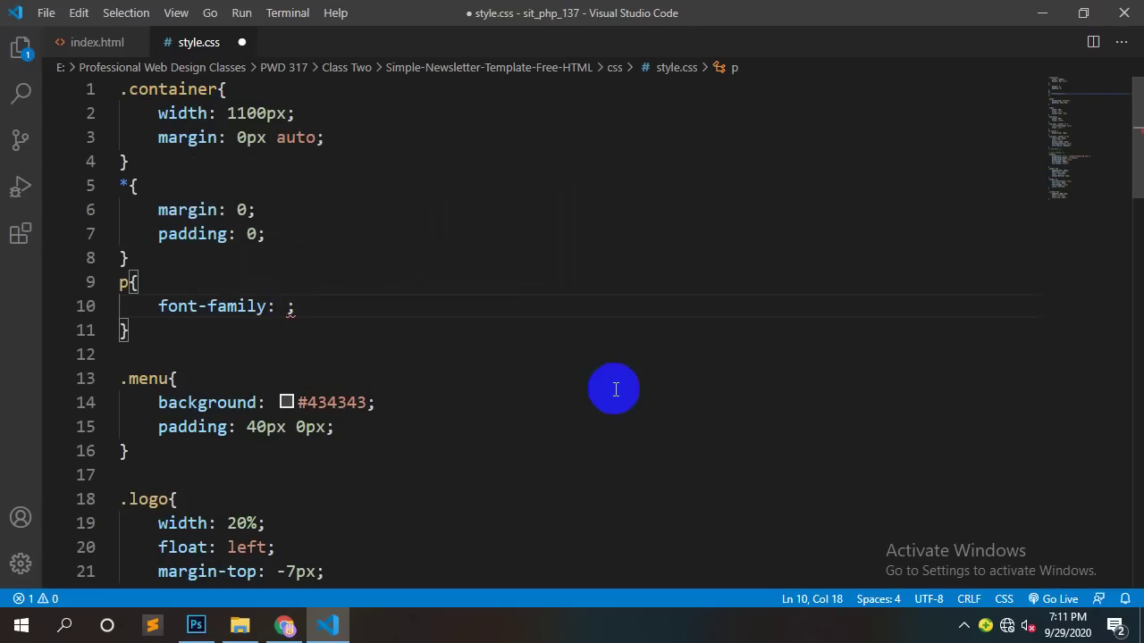
key(ctrl+v)
click(373, 307)
key(ctrl+s)
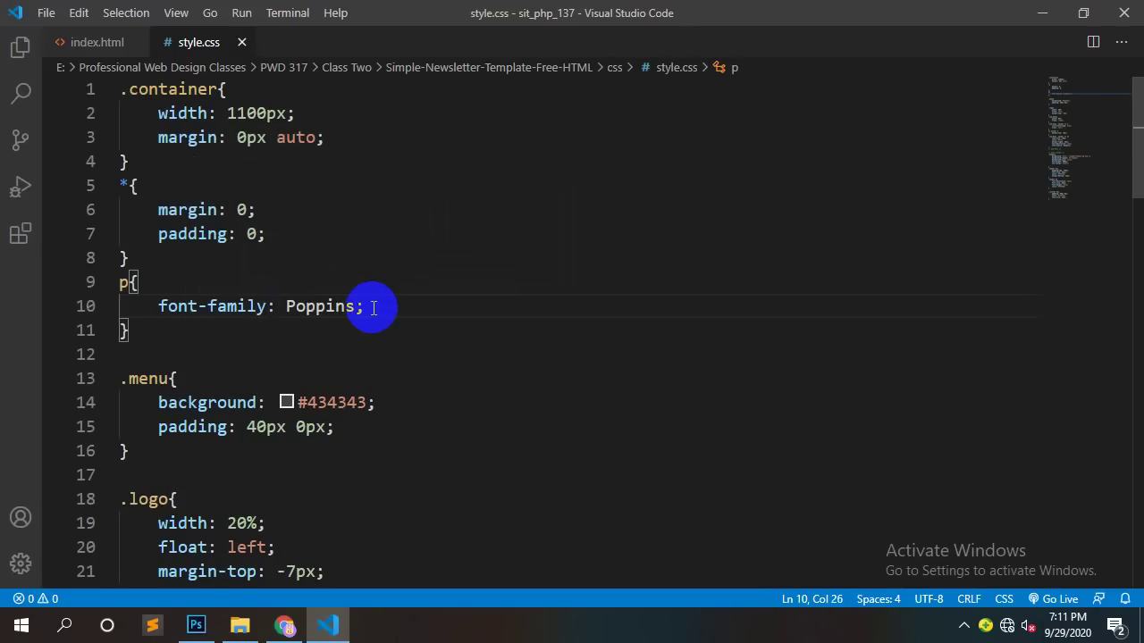
Step: Add a font-size of 16px to the p rule, below its font-family
key(Return)
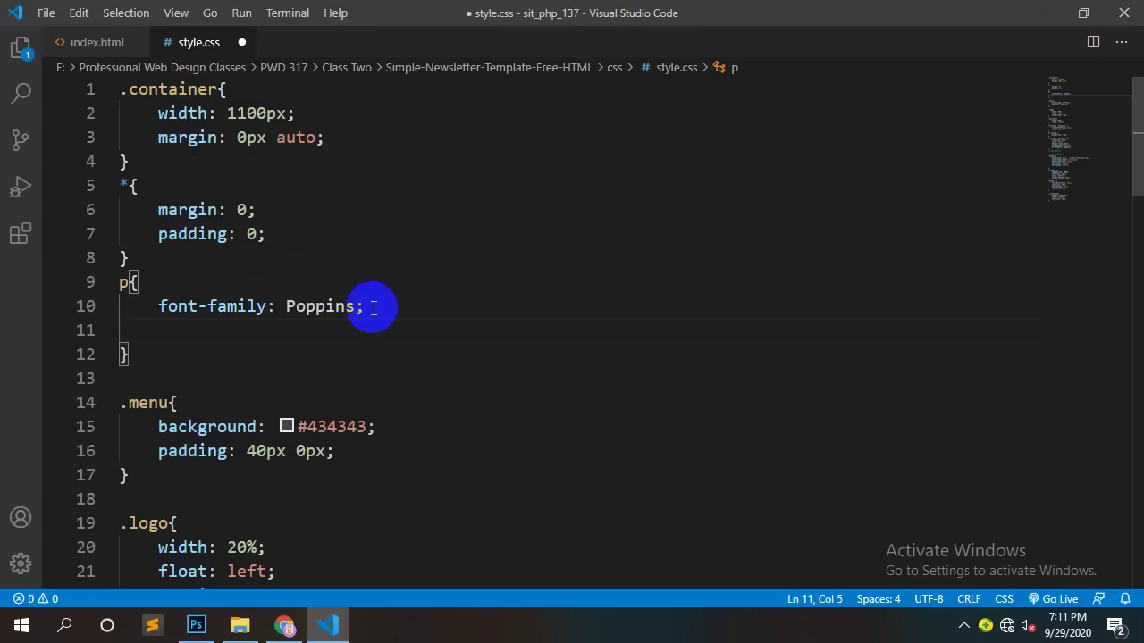
text(c)
key(BackSpace)
text(fon)
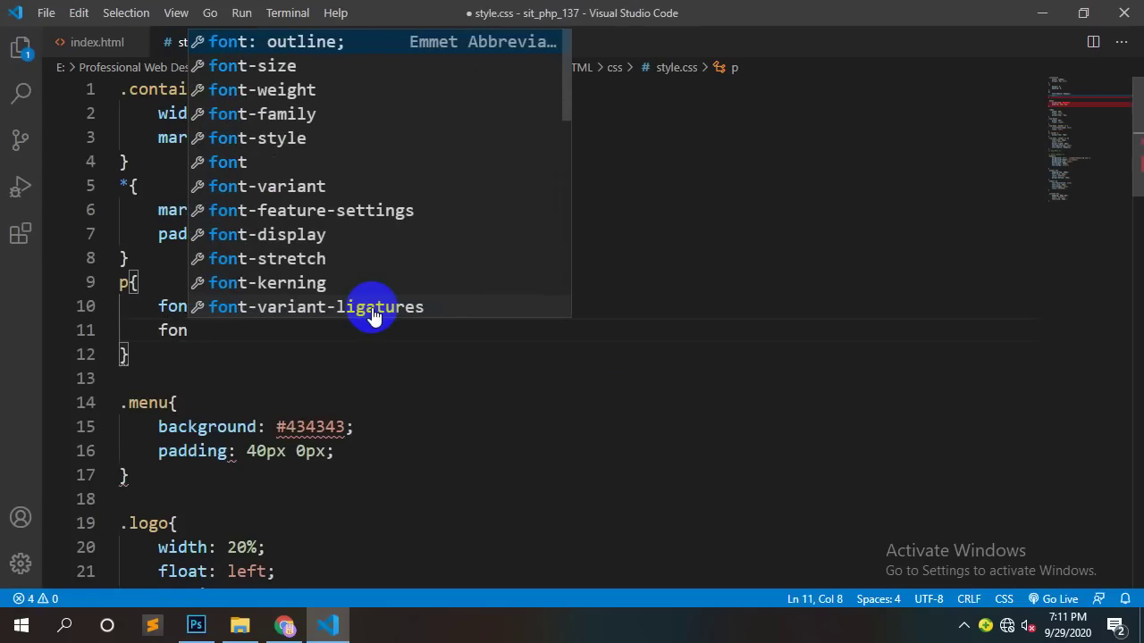
key(Down)
key(Return)
text(16)
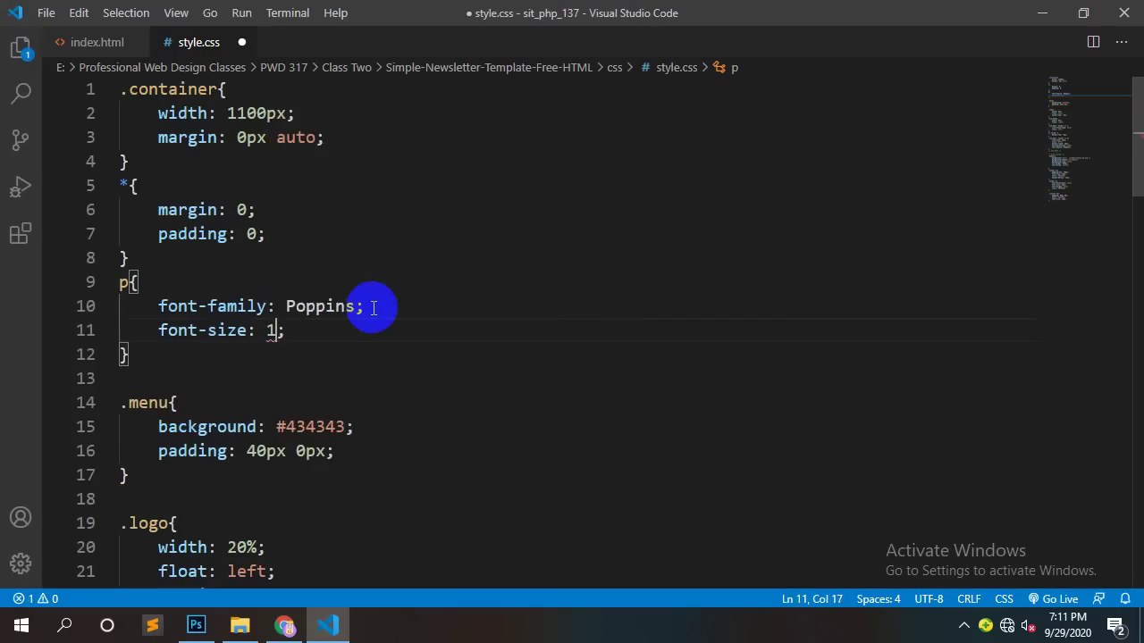
text(px)
key(End)
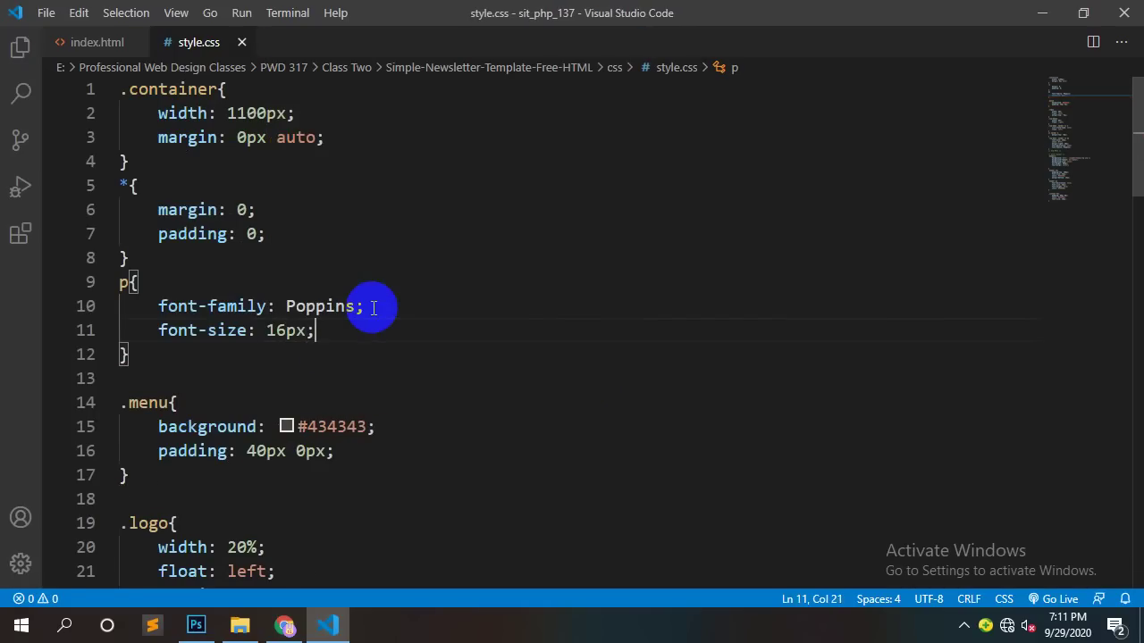
Step: Add an empty color property to the p rule, below its font-size
key(Return)
text(col)
key(Return)
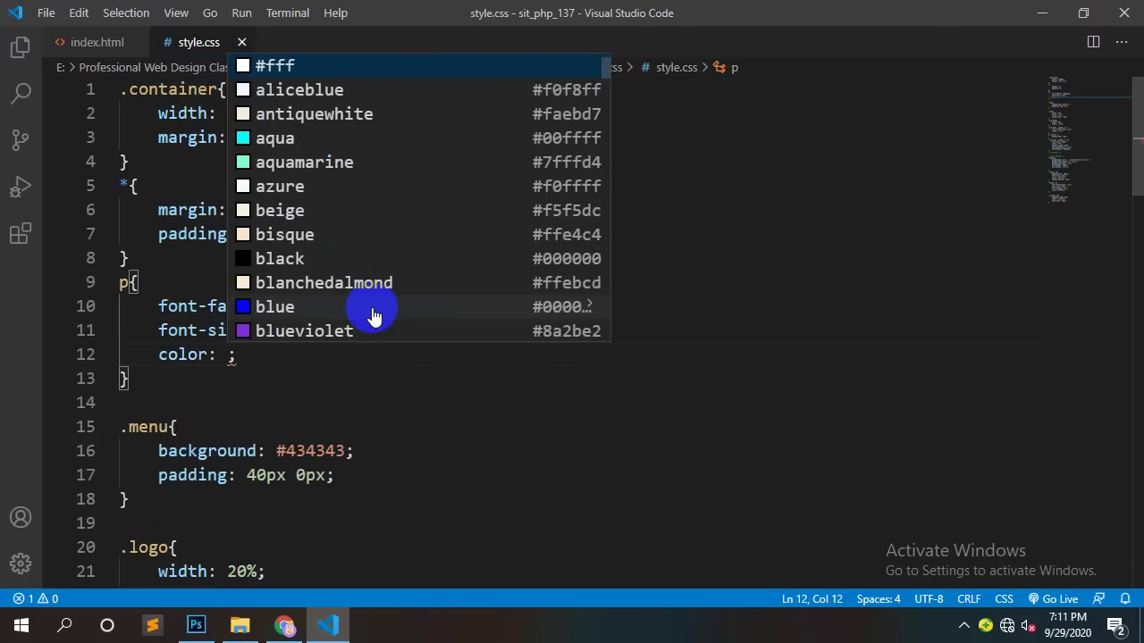
Step: Switch to Photoshop, leave the heading's text editing, and inspect the text colour of the "We want to share with you" paragraph layer
click(196, 625)
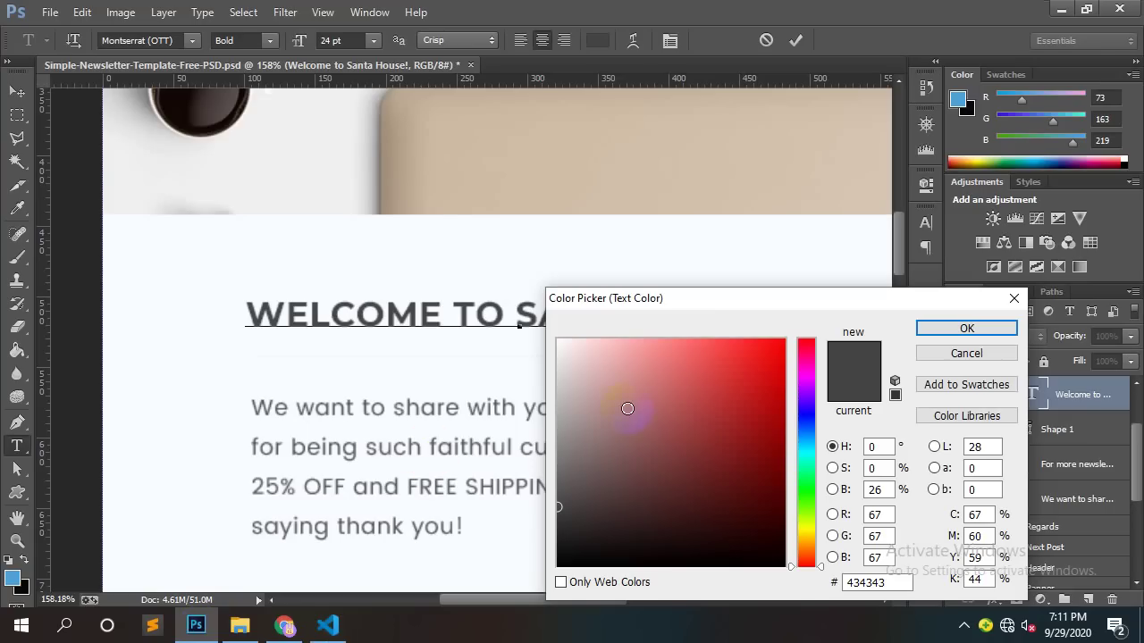
click(969, 330)
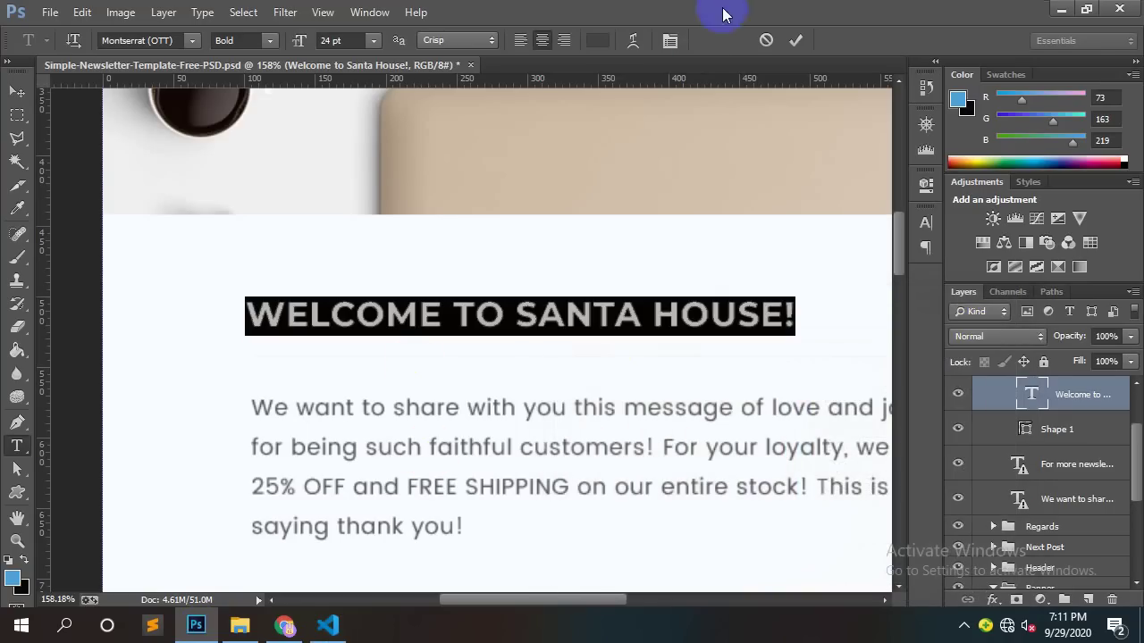
click(766, 40)
key(v)
click(492, 456)
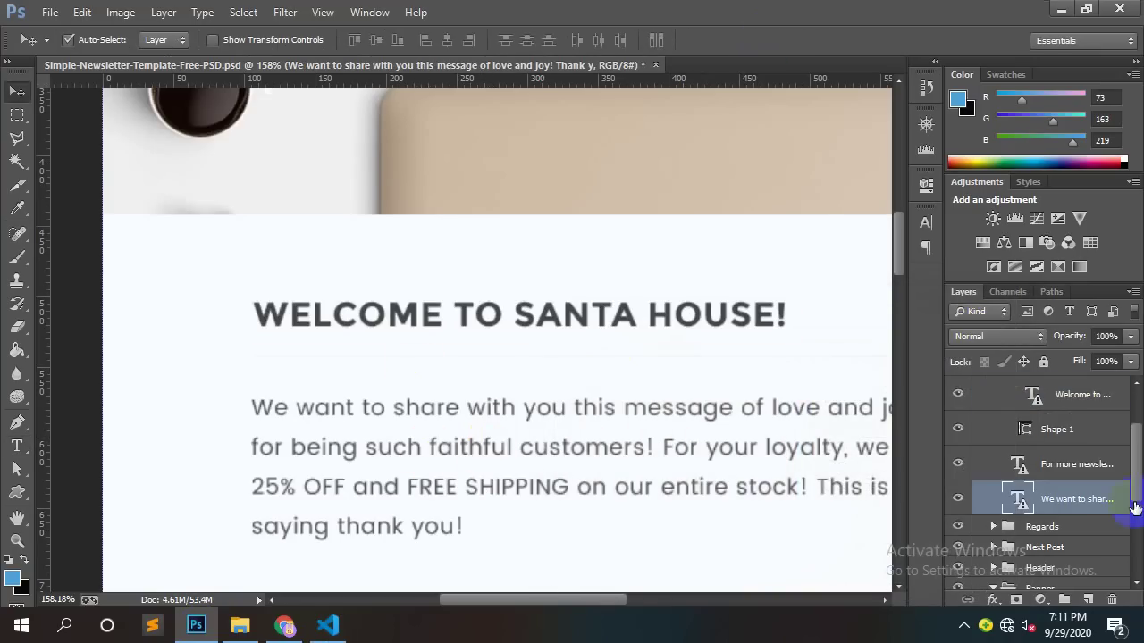
double_click(1018, 499)
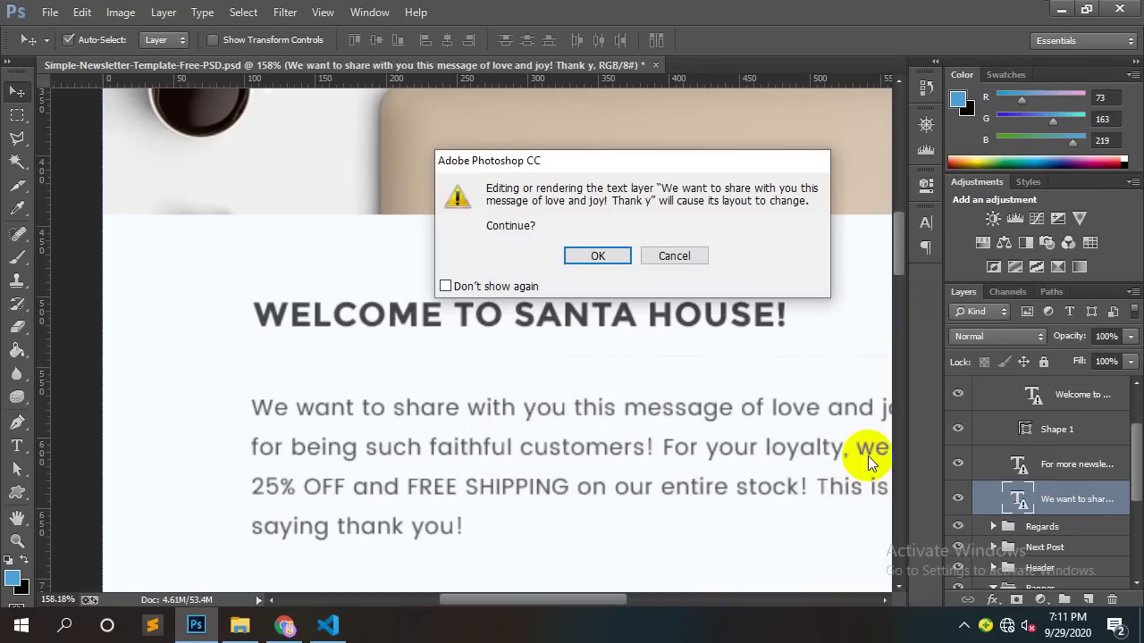
click(593, 256)
click(595, 39)
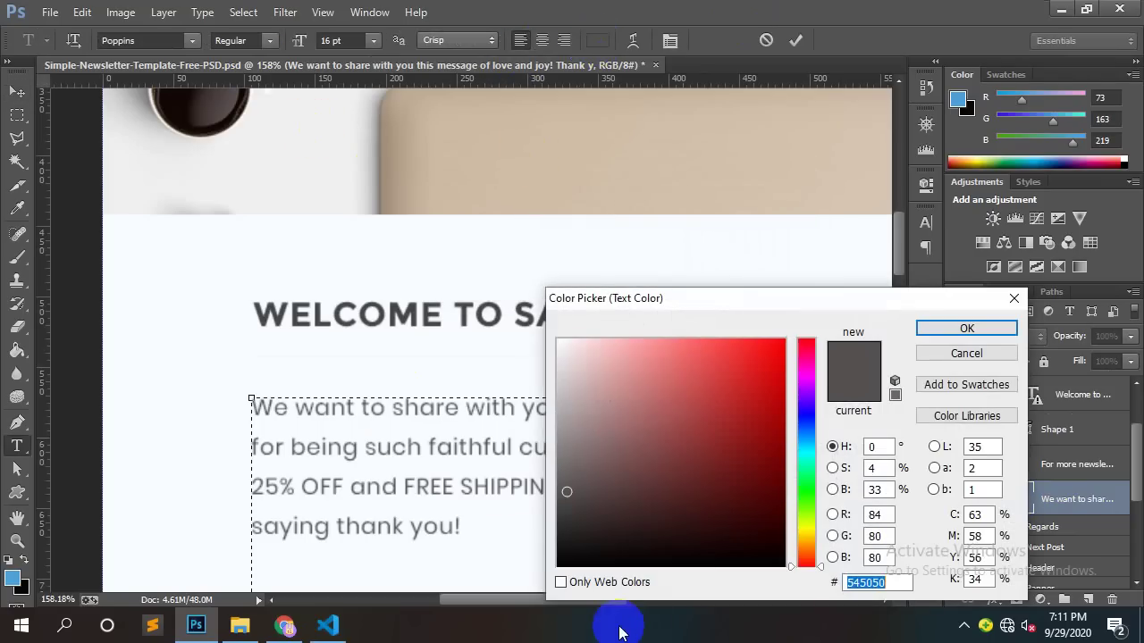
Step: Switch to Visual Studio Code and set the p rule's color to #545050
click(328, 626)
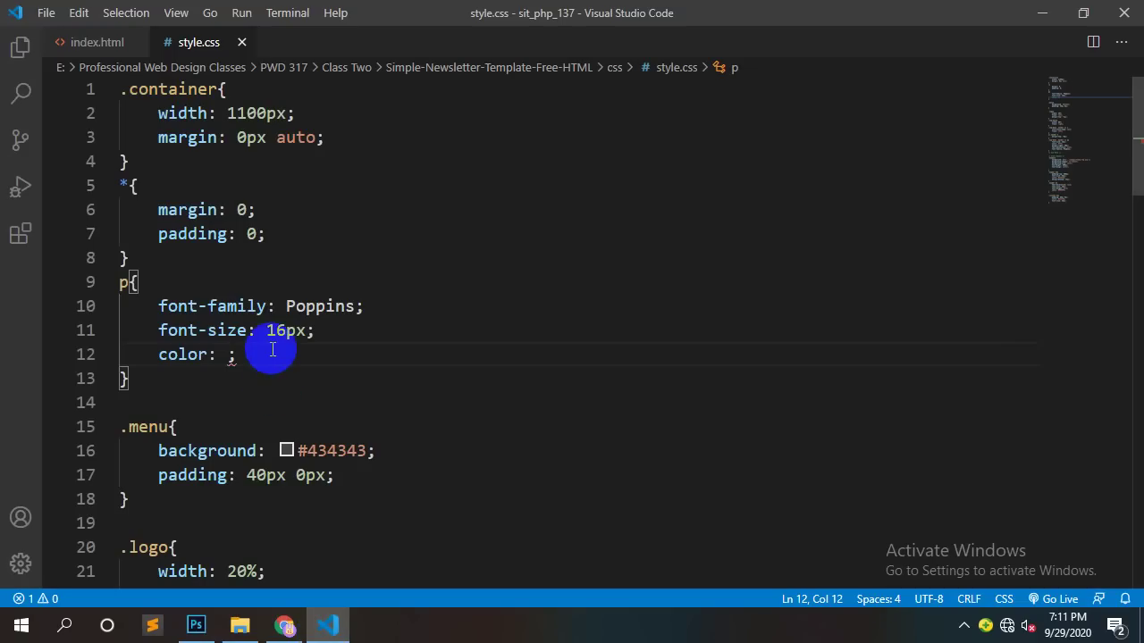
text(545050)
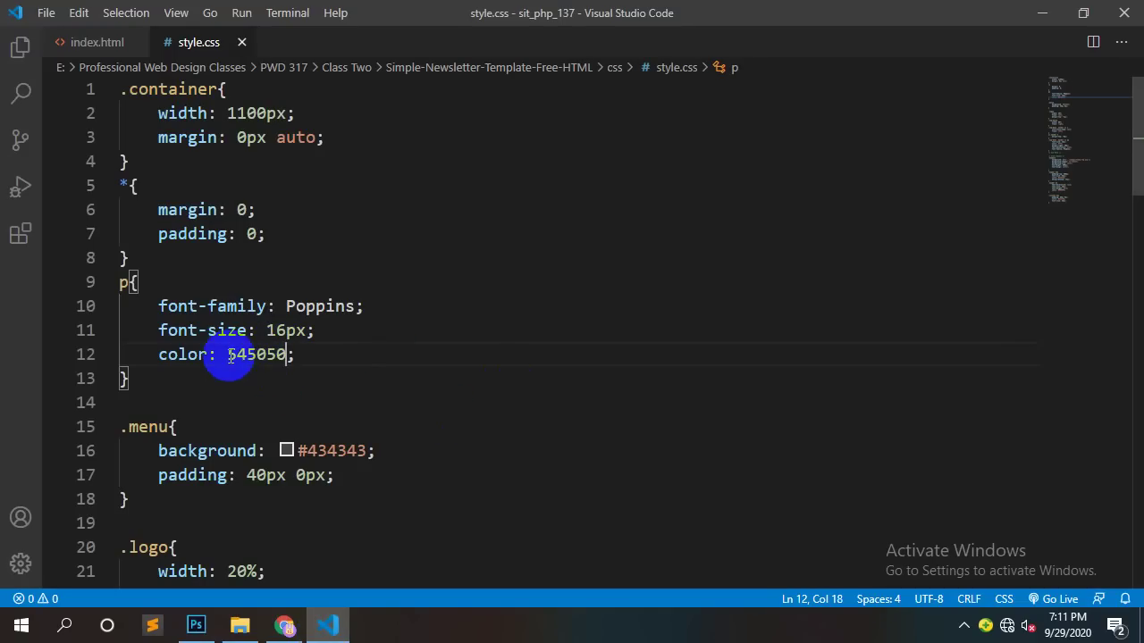
click(229, 354)
text(#)
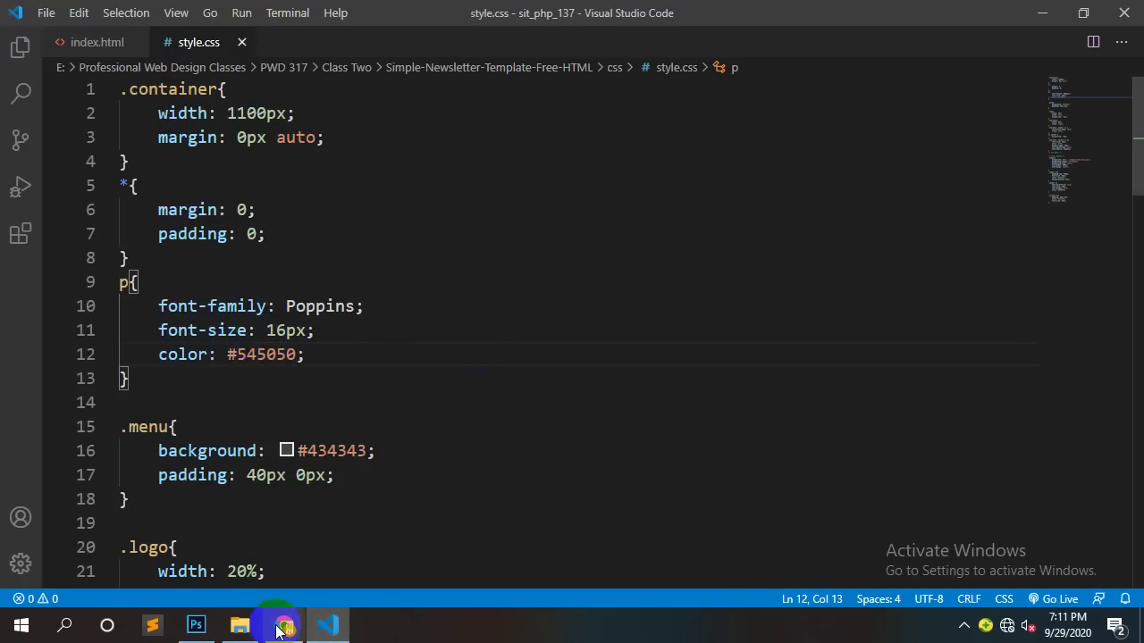
Step: Switch to Chrome, reload the page, and check the font, size and colour of the paragraphs under the Santa House heading
click(284, 626)
right_click(566, 166)
click(608, 221)
scroll(518, 554, down, 4)
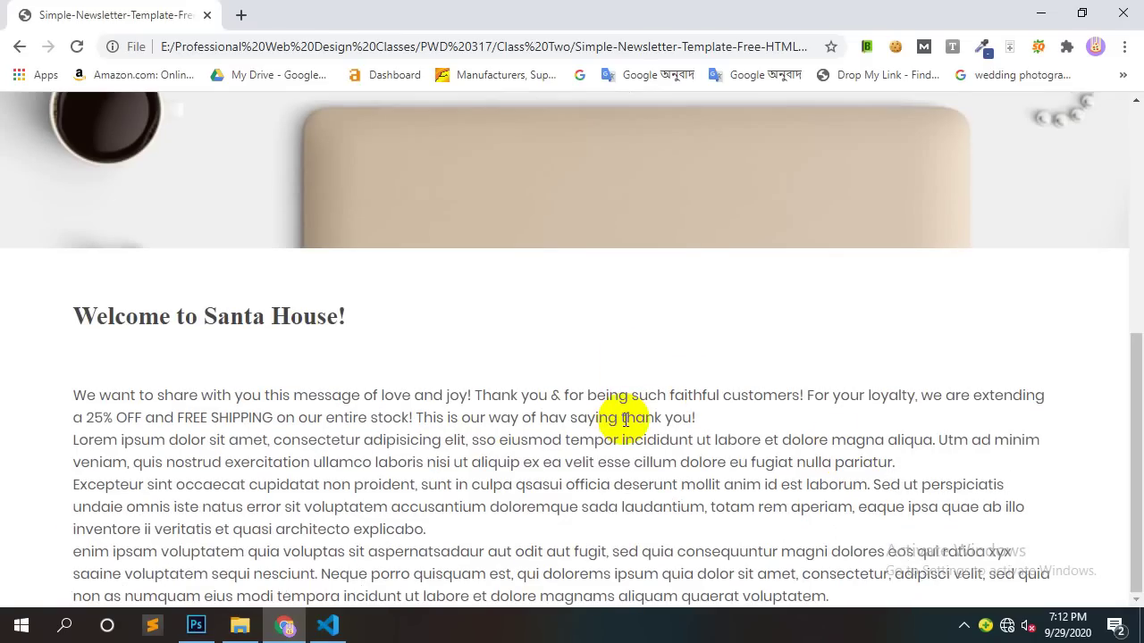
drag(696, 417, 2, 420)
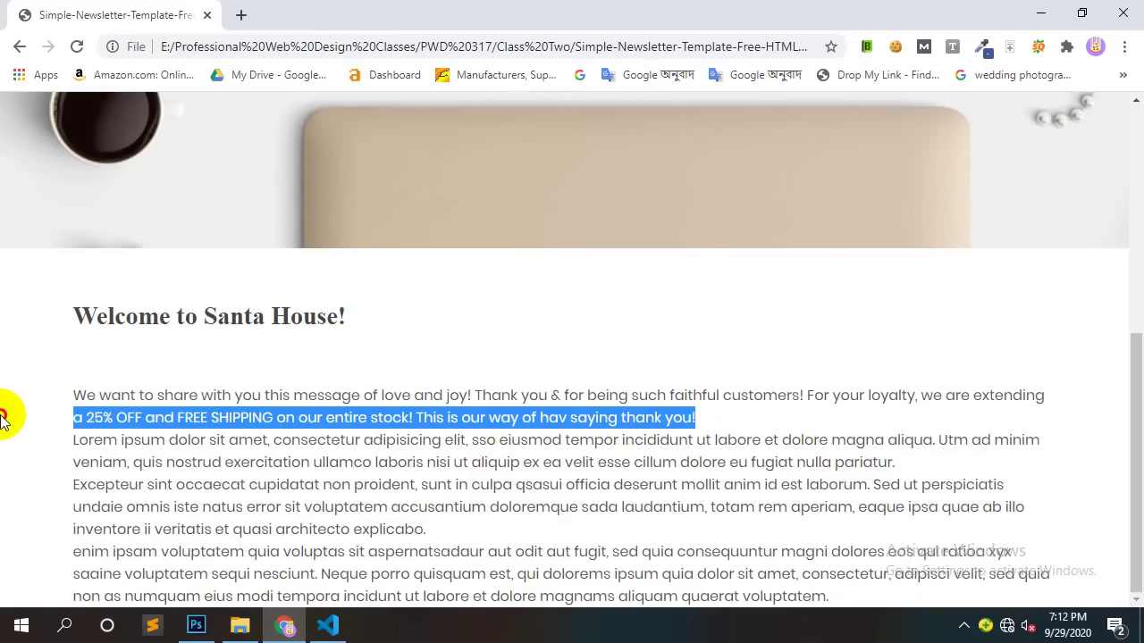
click(478, 415)
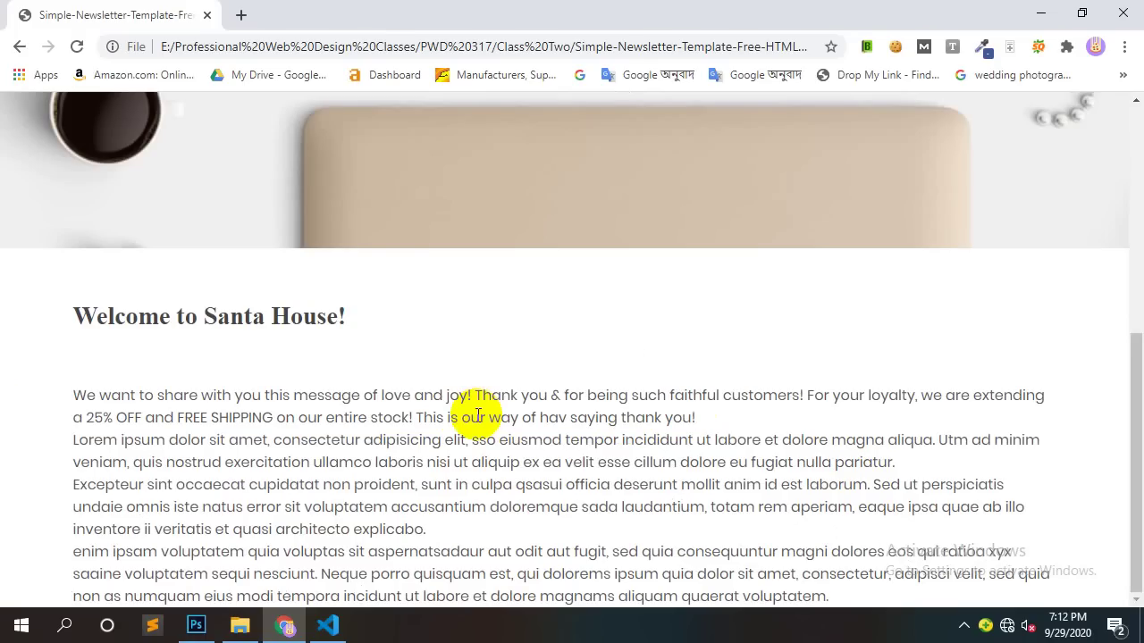
mouse_move(710, 421)
mouse_down()
mouse_move(70, 380)
mouse_move(81, 387)
mouse_up()
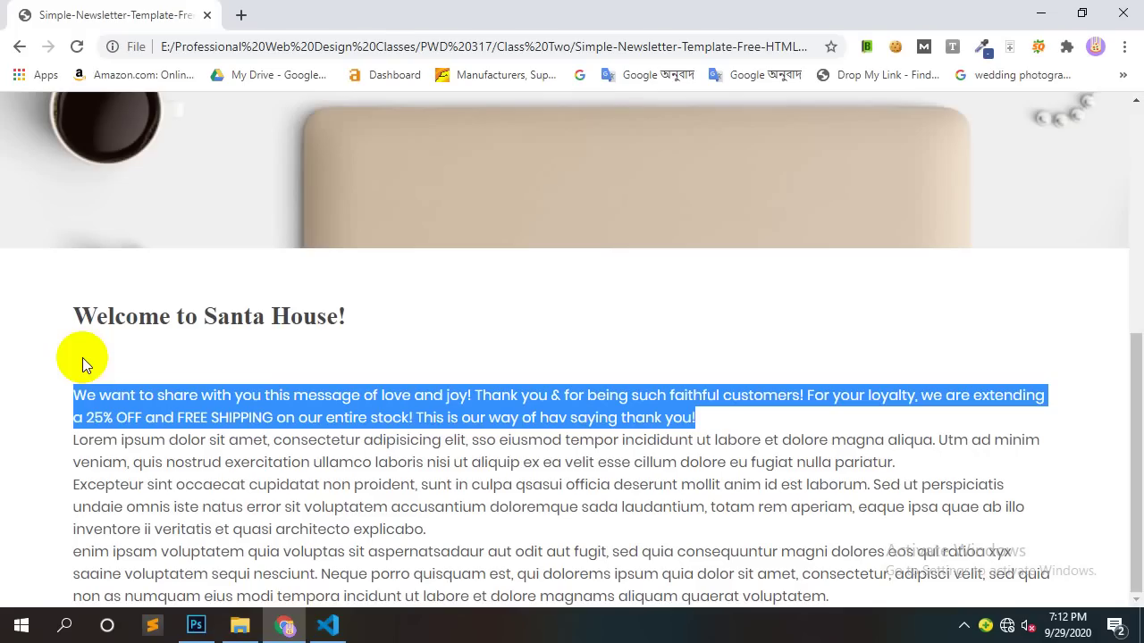
Step: Switch to Photoshop, close the text colour picker, check the spacing between the content paragraphs, and commit the text editing
click(248, 369)
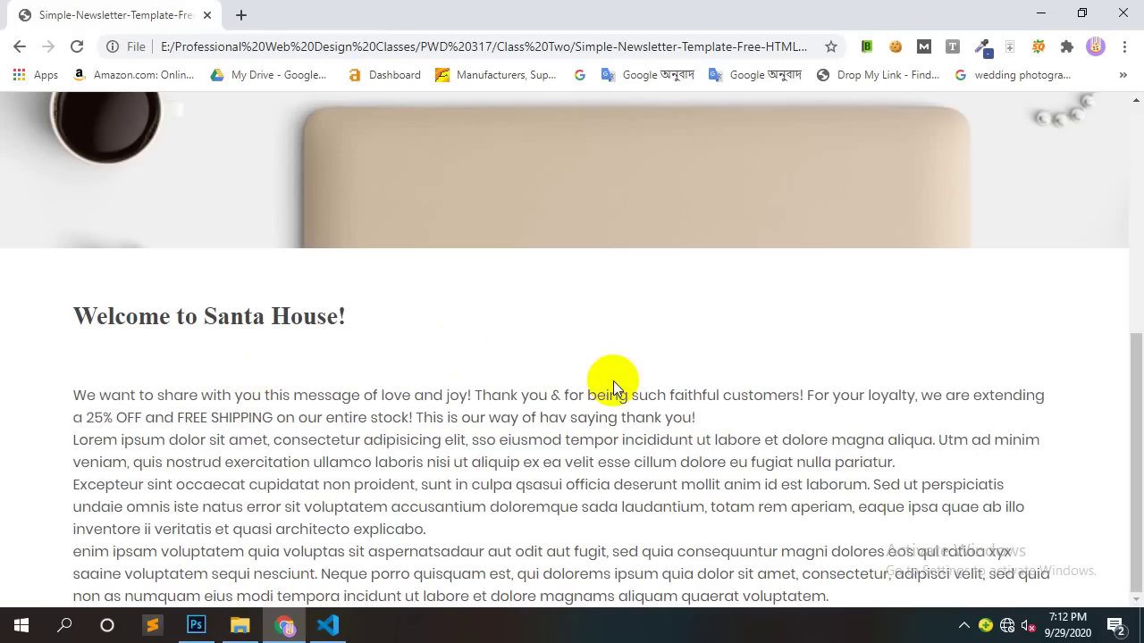
click(196, 625)
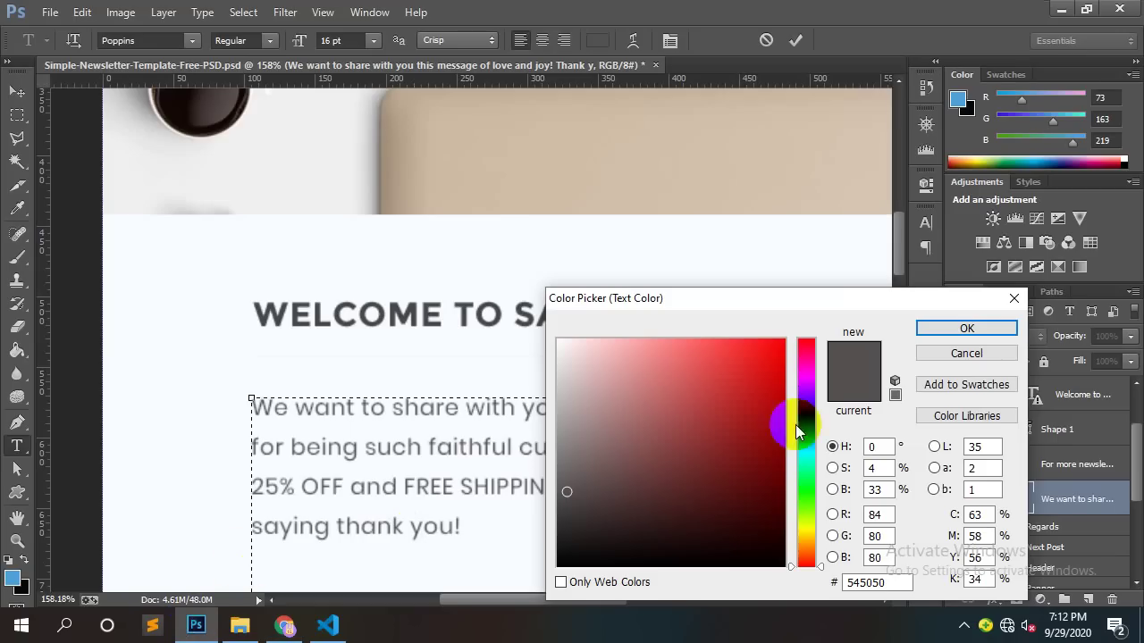
click(1014, 299)
scroll(508, 459, down, 3)
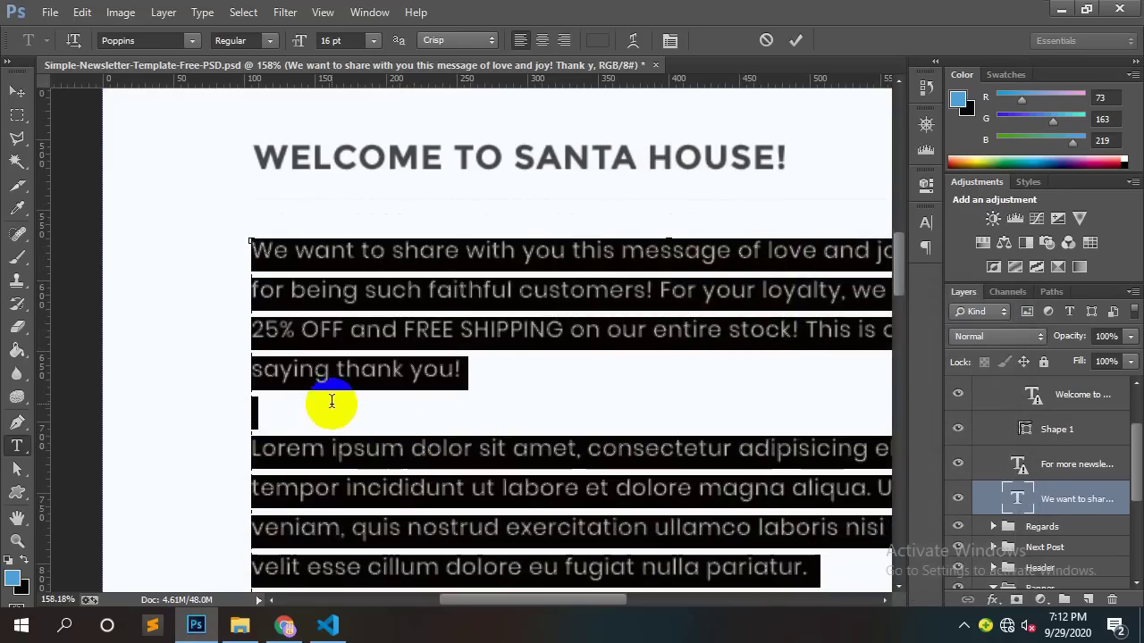
click(331, 401)
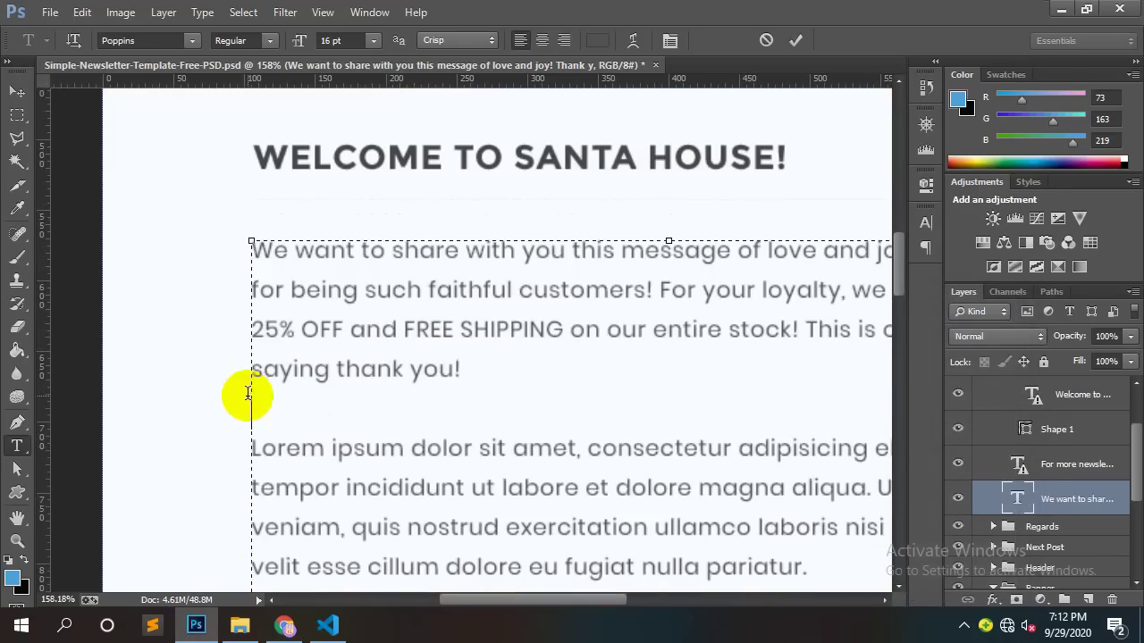
click(792, 41)
Step: Switch to Visual Studio Code and add an empty .content p rule below the .content h2 rule in style.css
click(328, 625)
scroll(434, 371, down, 3)
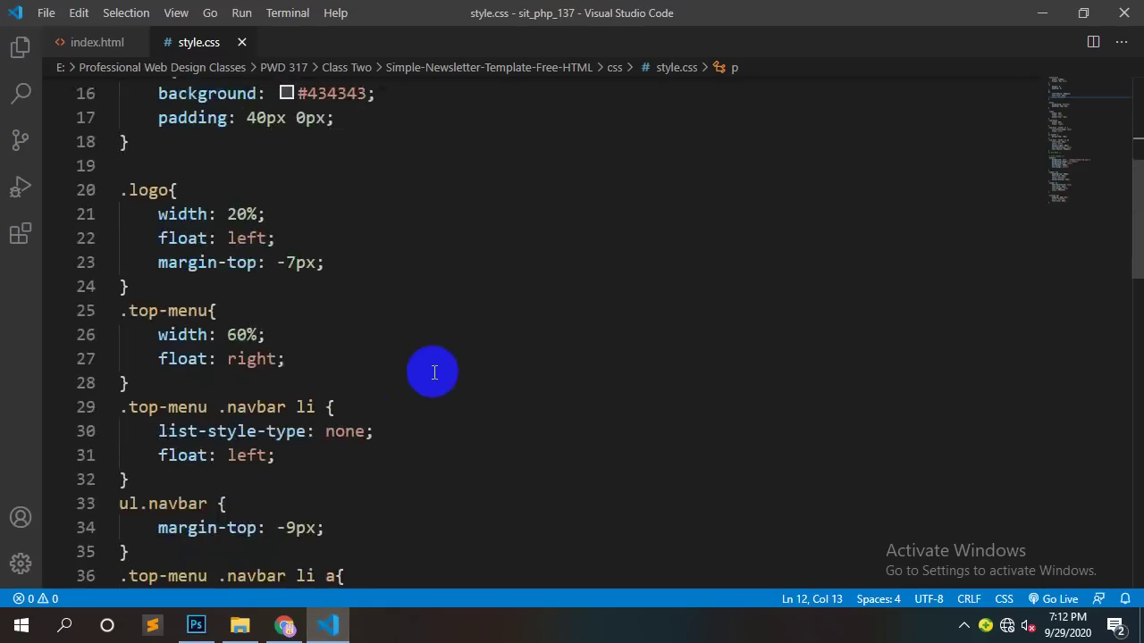
scroll(434, 371, down, 15)
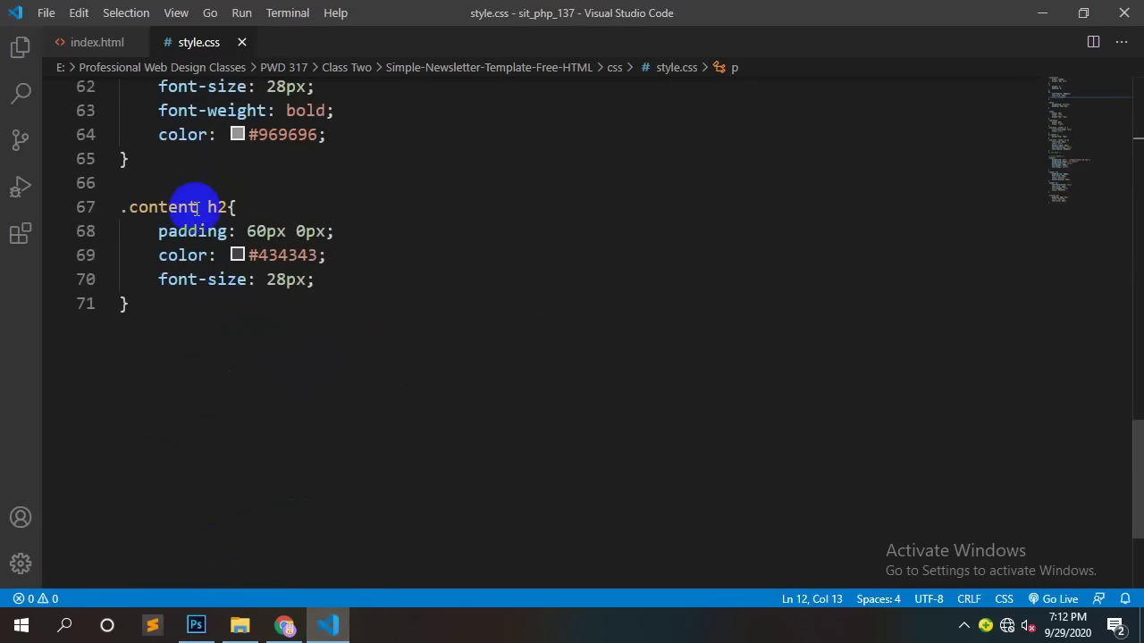
drag(196, 207, 64, 204)
key(ctrl+c)
click(272, 372)
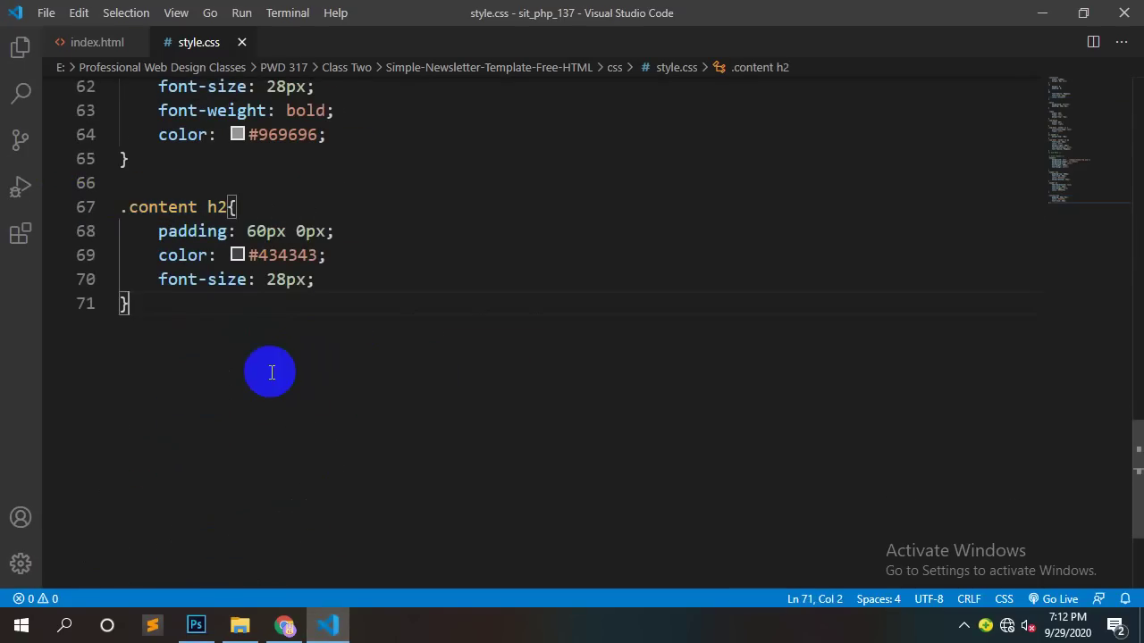
key(Return)
key(ctrl+v)
text(p)
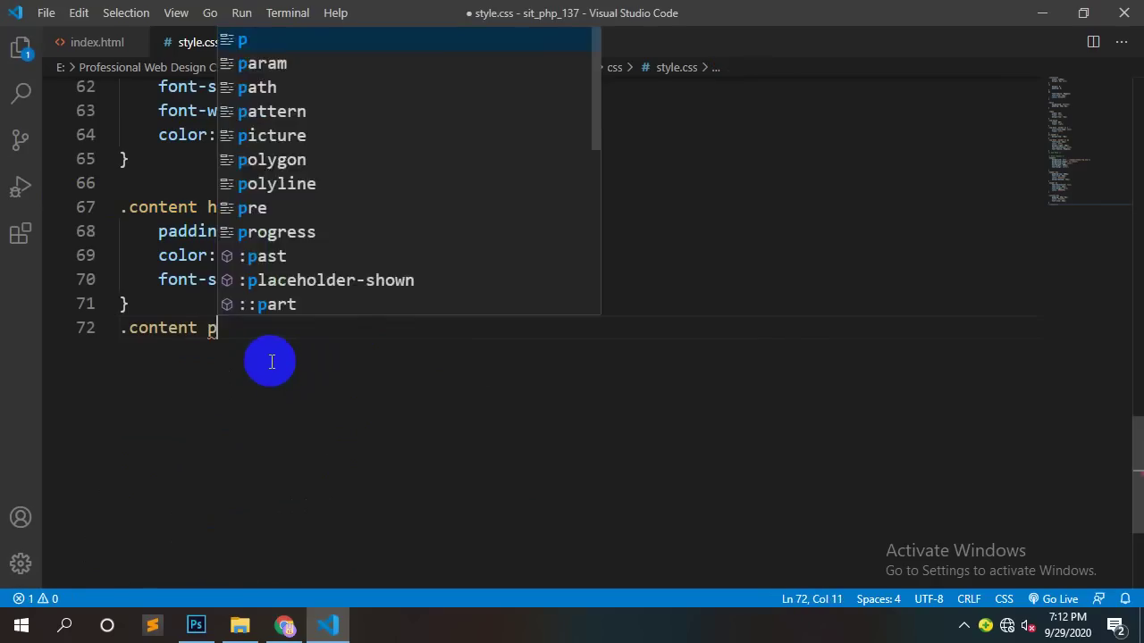
text({)
key(Return)
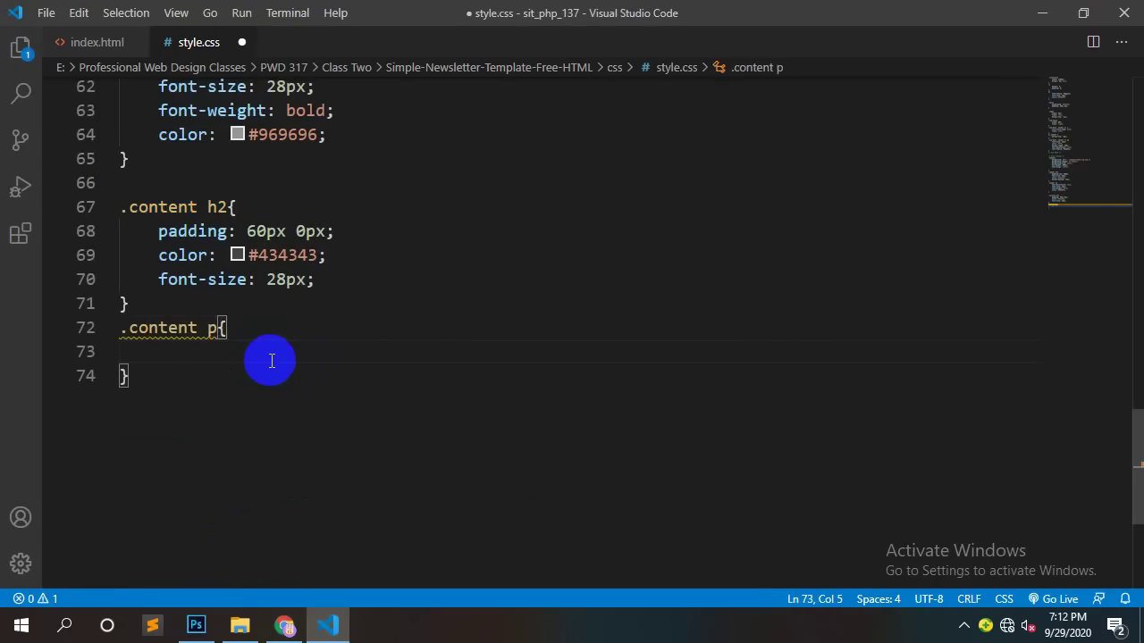
Step: Give the .content p rule a margin of 0px 20px and save the stylesheet
text(mar)
key(Return)
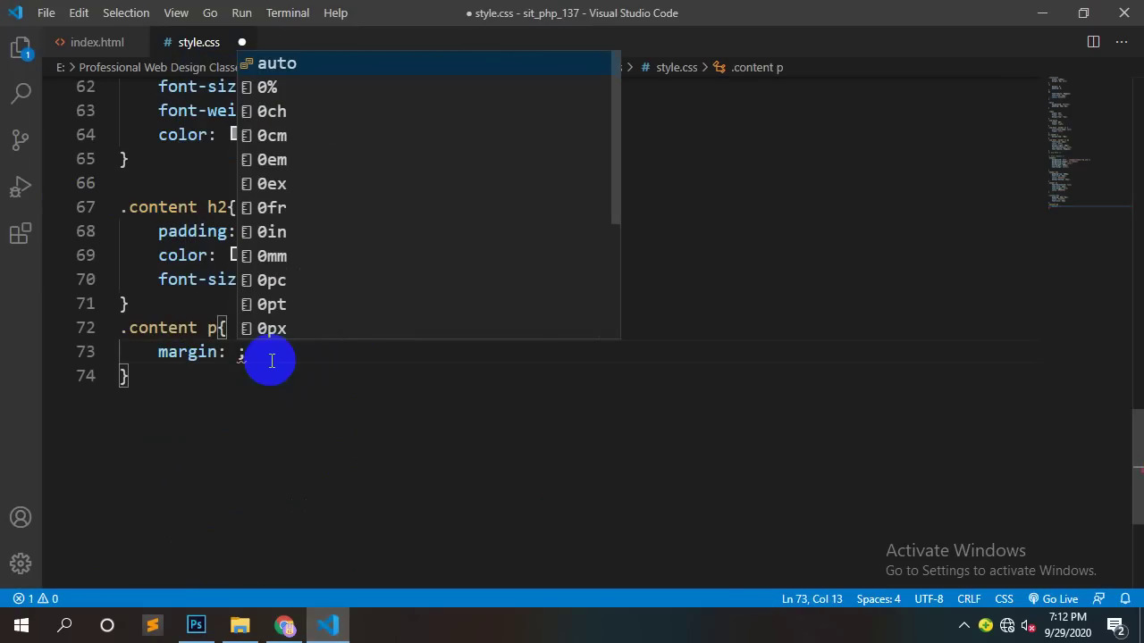
text(0)
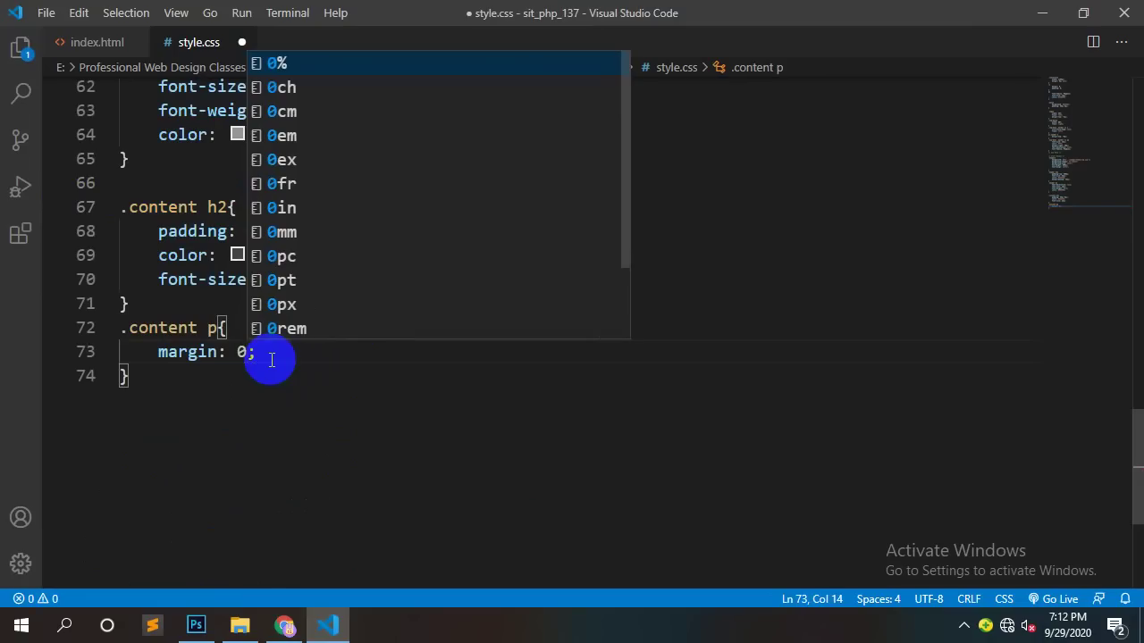
text(px )
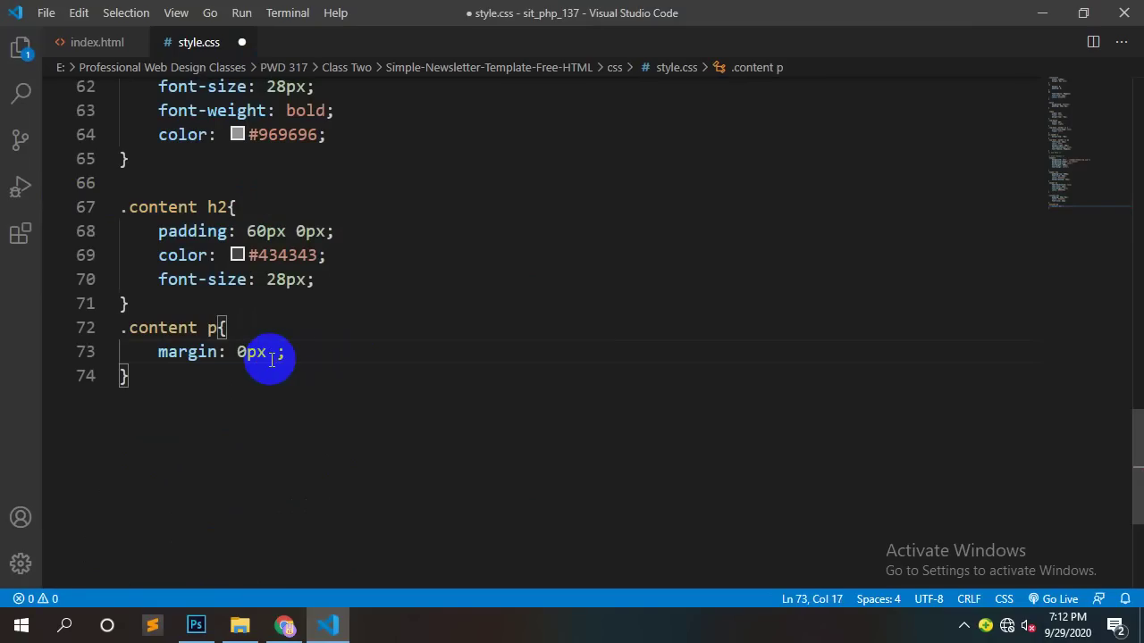
text(20px)
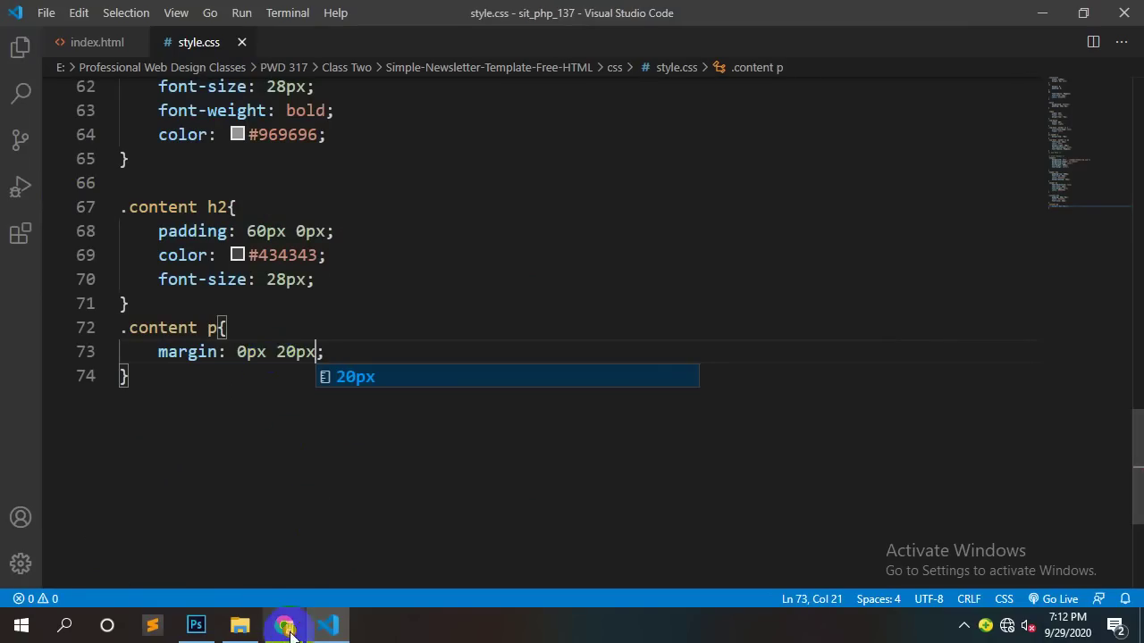
Step: Switch to Chrome and reload the page to check the margin around the content paragraphs
click(284, 626)
right_click(639, 305)
click(705, 338)
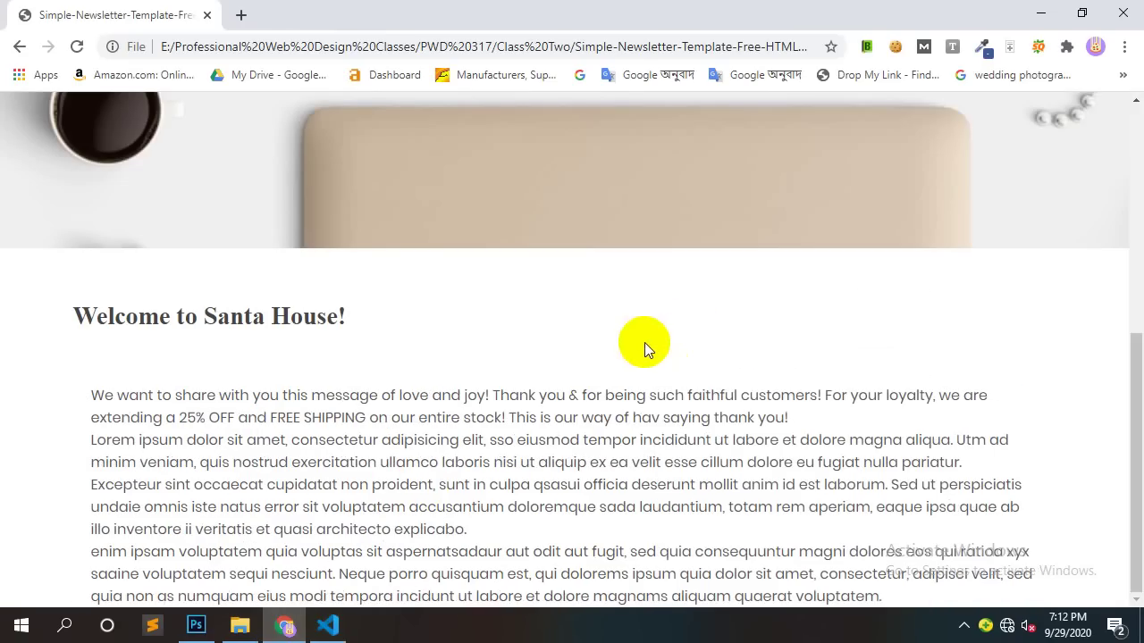
Step: Switch to Visual Studio Code, set the .content p margin to 0px 0px 20px 0px, and save the stylesheet
click(327, 626)
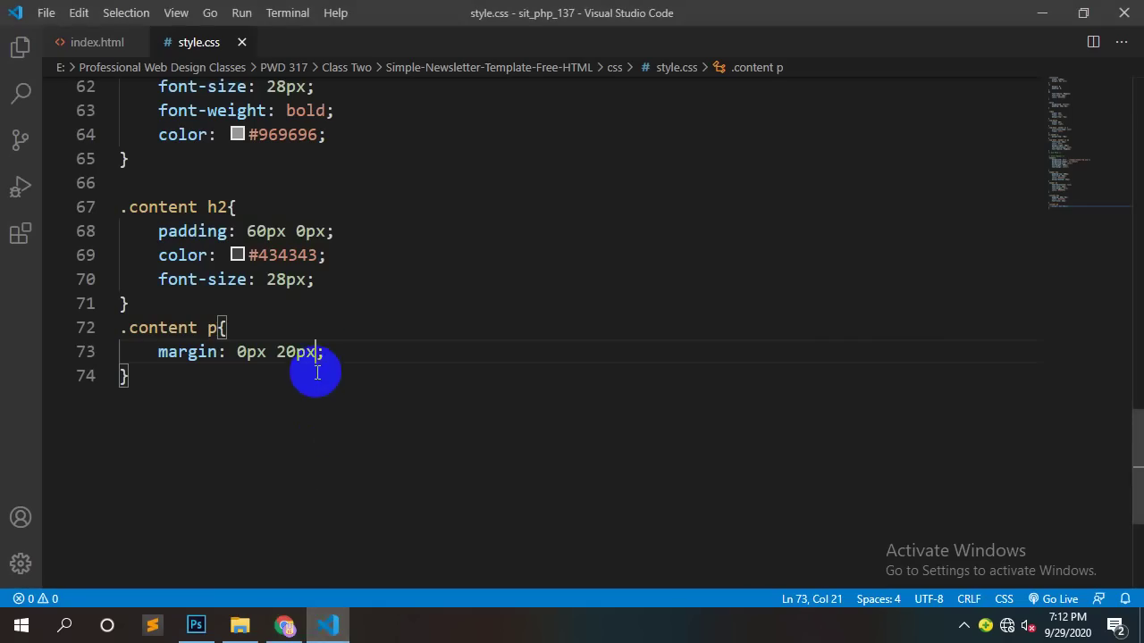
double_click(303, 352)
key(BackSpace)
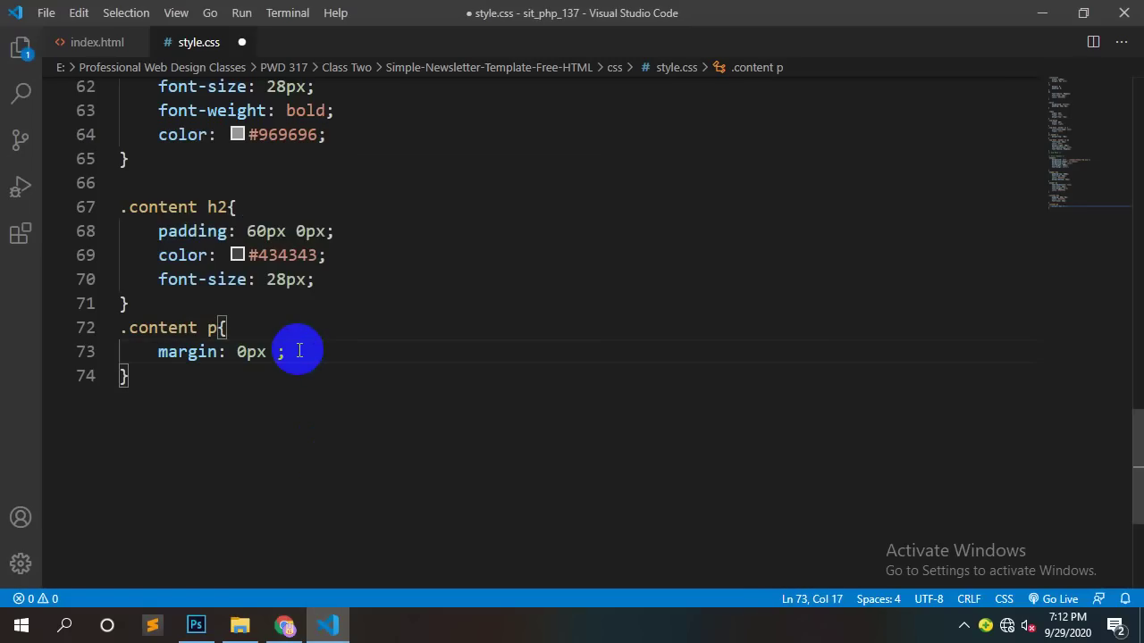
text(0px 20px 0px)
click(300, 441)
key(ctrl+s)
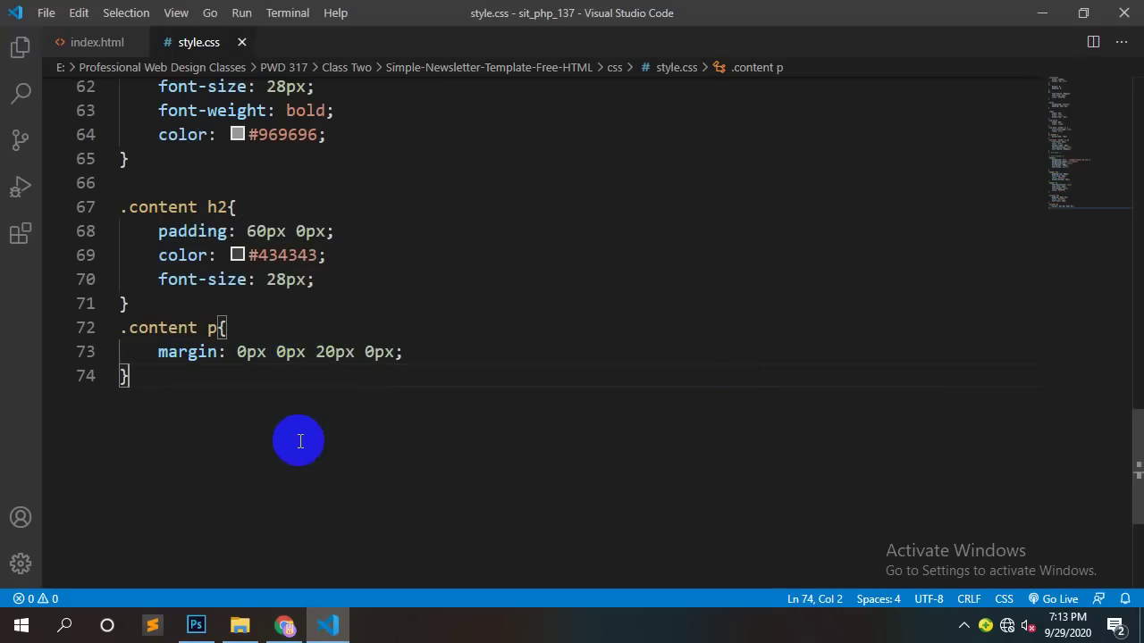
click(257, 352)
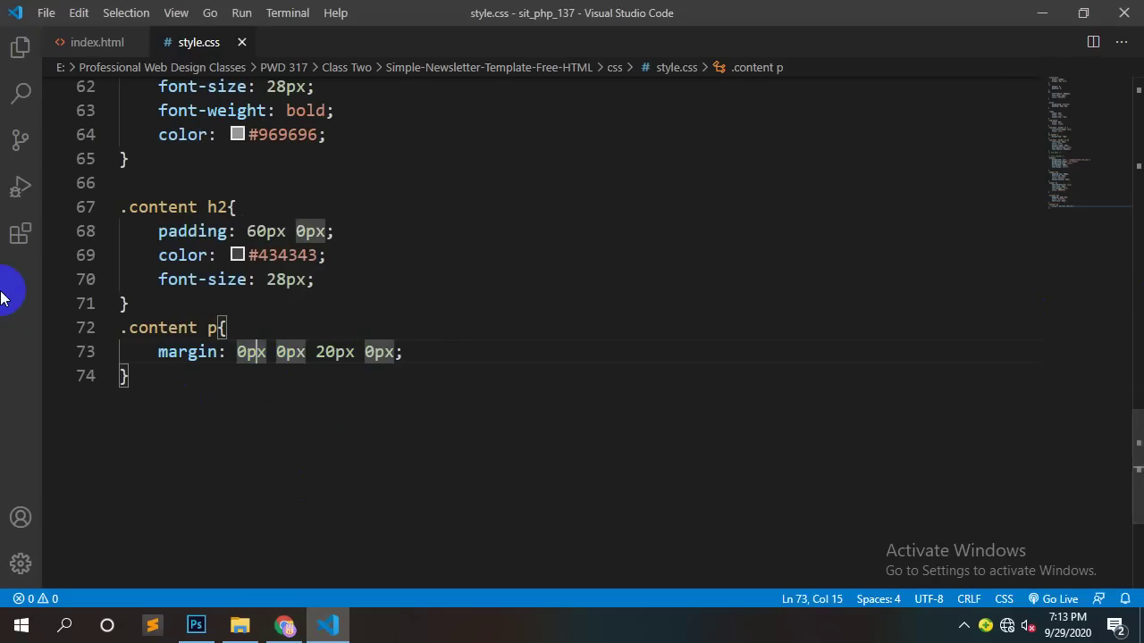
Step: Switch to Chrome, reload the page, and check the vertical spacing between the content paragraphs
click(284, 626)
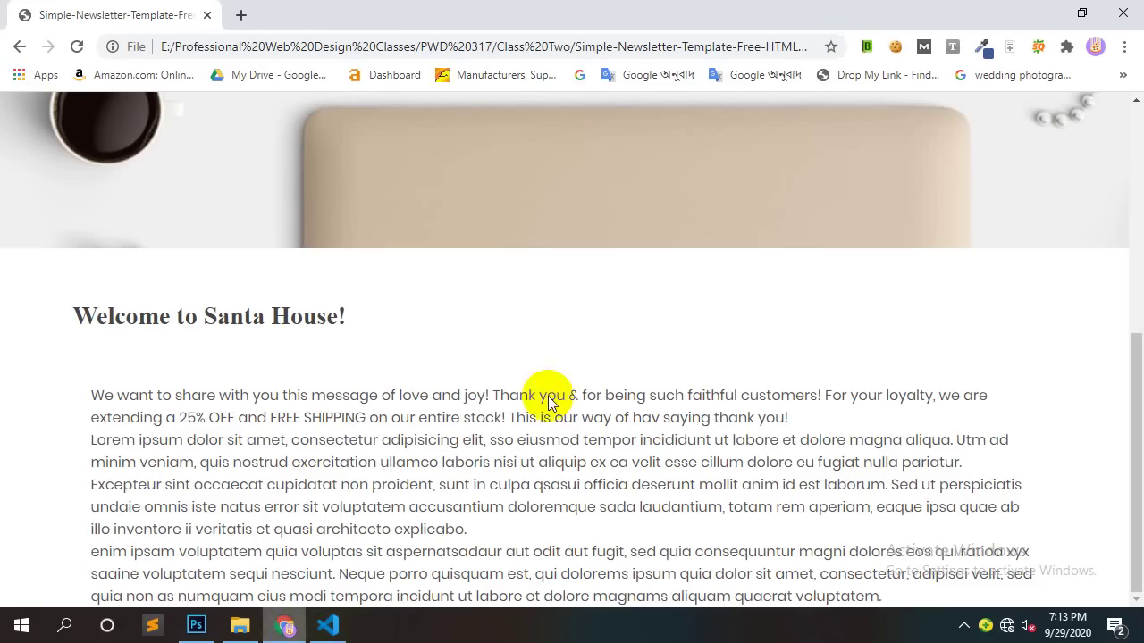
right_click(706, 275)
click(782, 329)
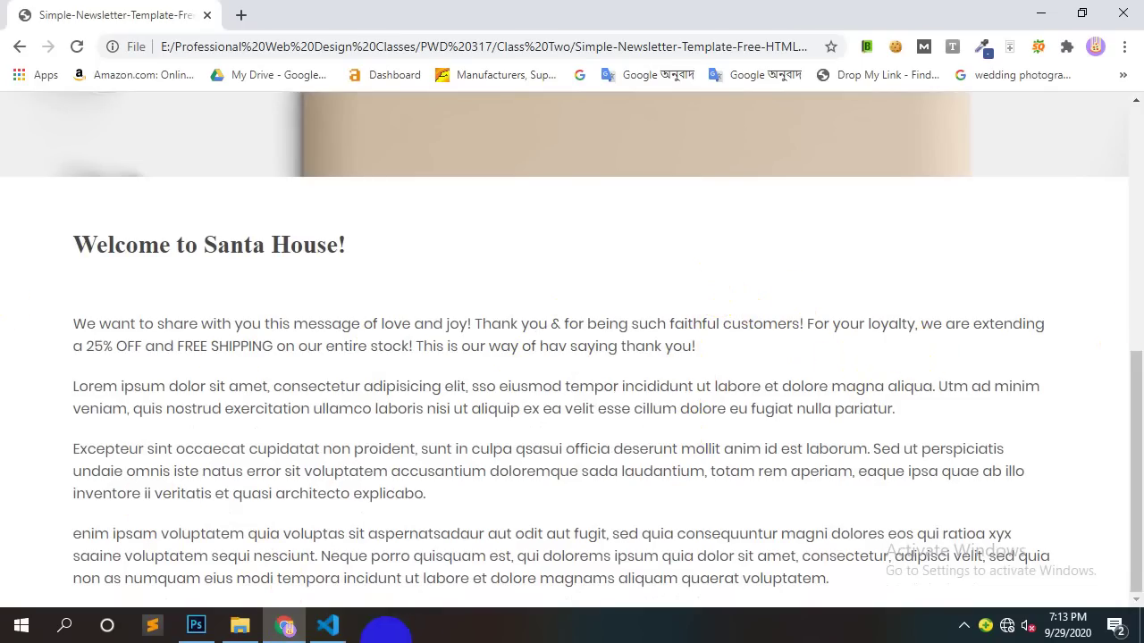
Step: Switch to Visual Studio Code and set the .container rule's width to 800px, saving the stylesheet
click(362, 631)
scroll(298, 258, up, 20)
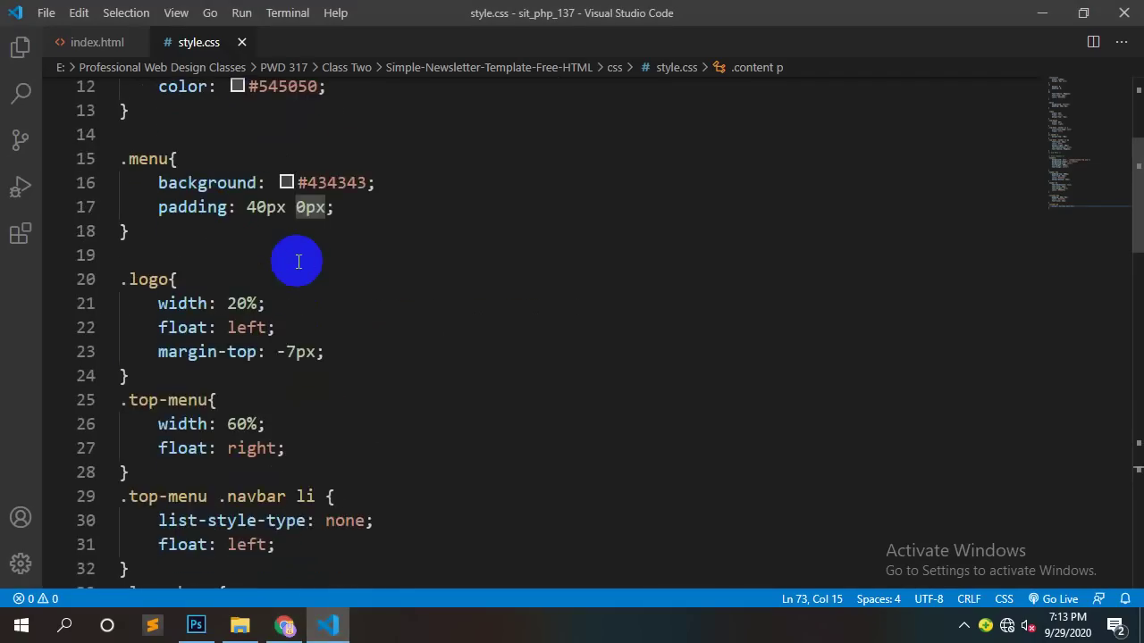
click(247, 112)
key(BackSpace)
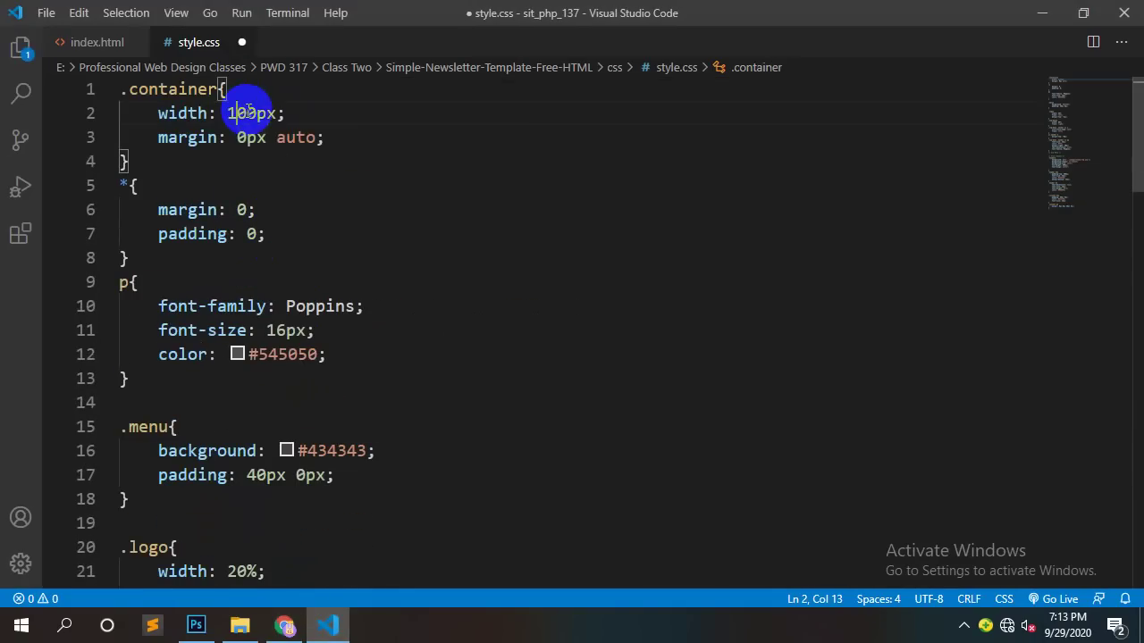
Step: Switch to Chrome, reload the page, and examine how the header, banner and content section fit the new container width
click(284, 626)
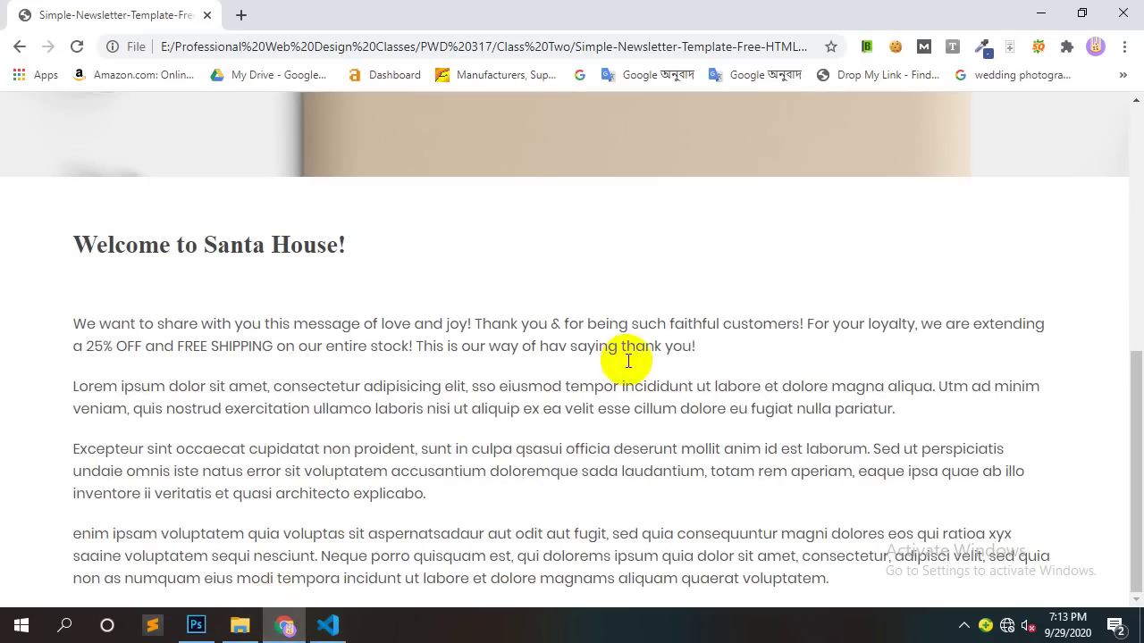
right_click(636, 349)
click(696, 73)
scroll(703, 339, down, 1)
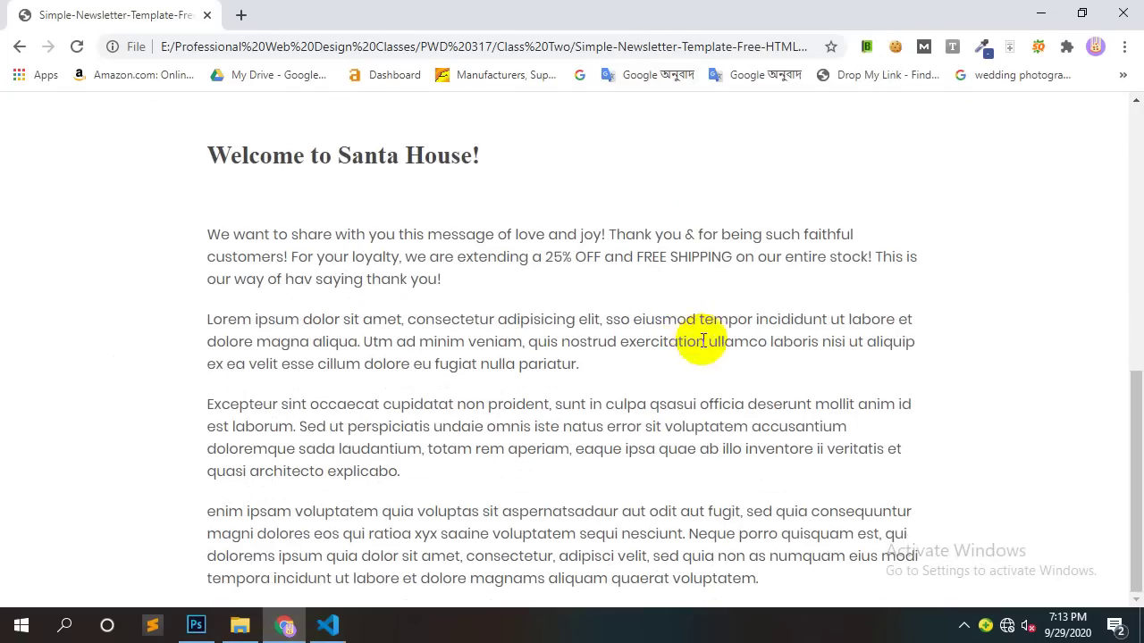
scroll(789, 482, up, 6)
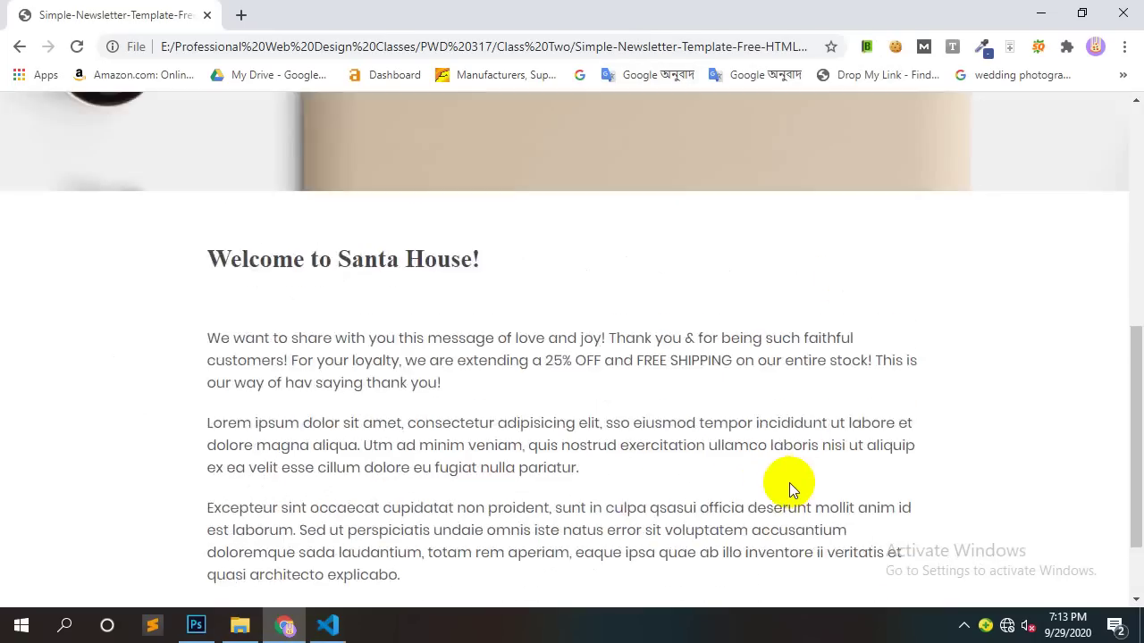
scroll(811, 400, down, 5)
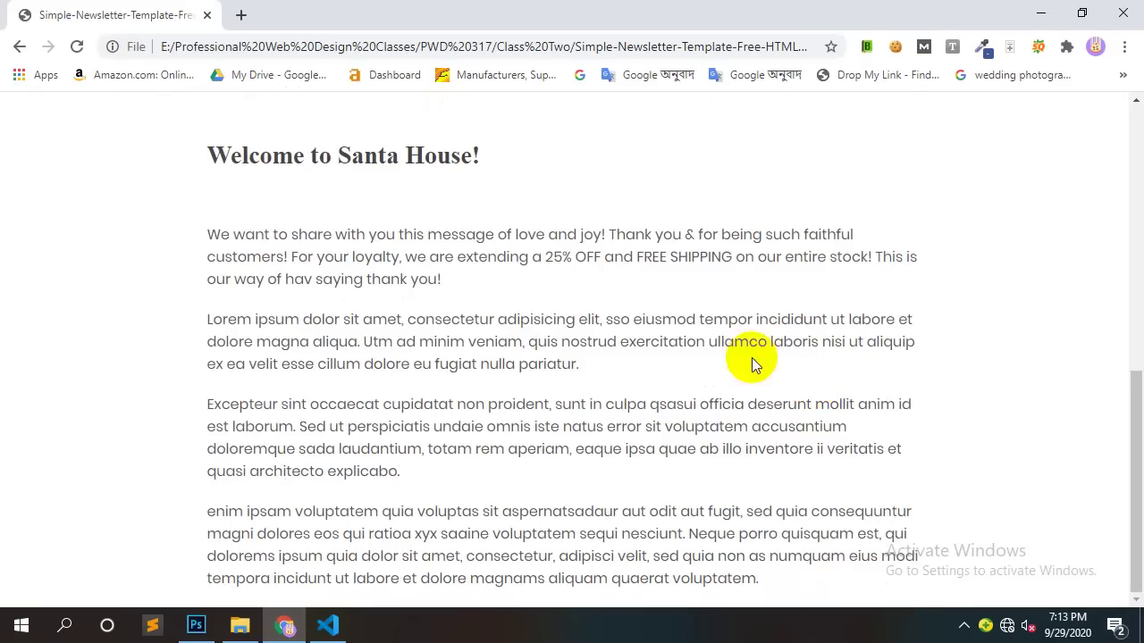
scroll(849, 273, up, 5)
scroll(849, 277, down, 7)
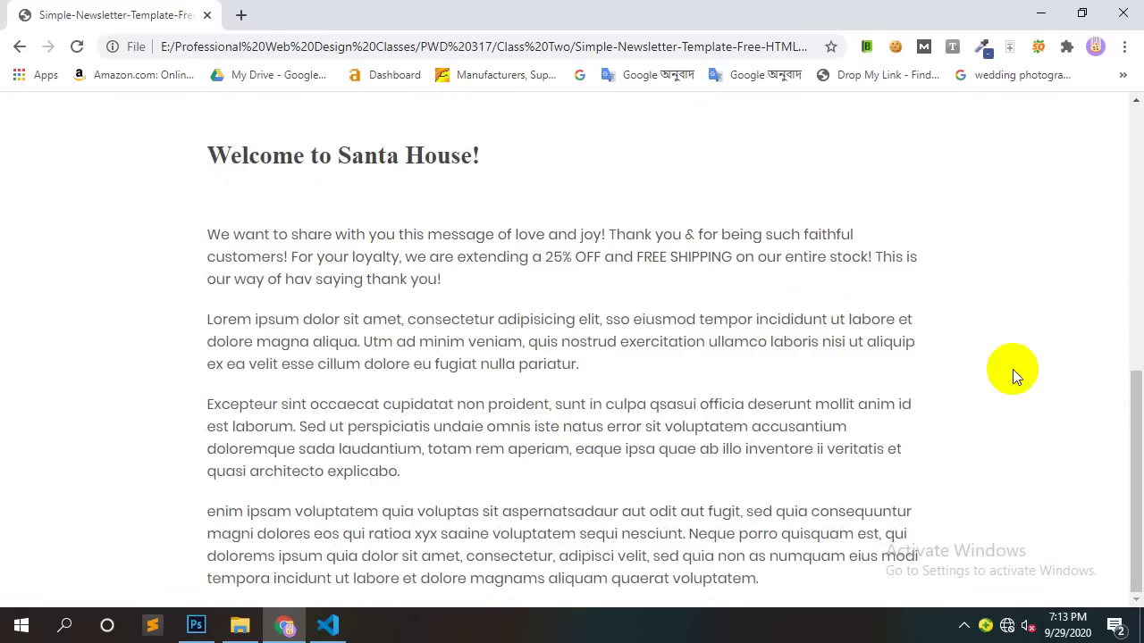
scroll(1010, 370, up, 7)
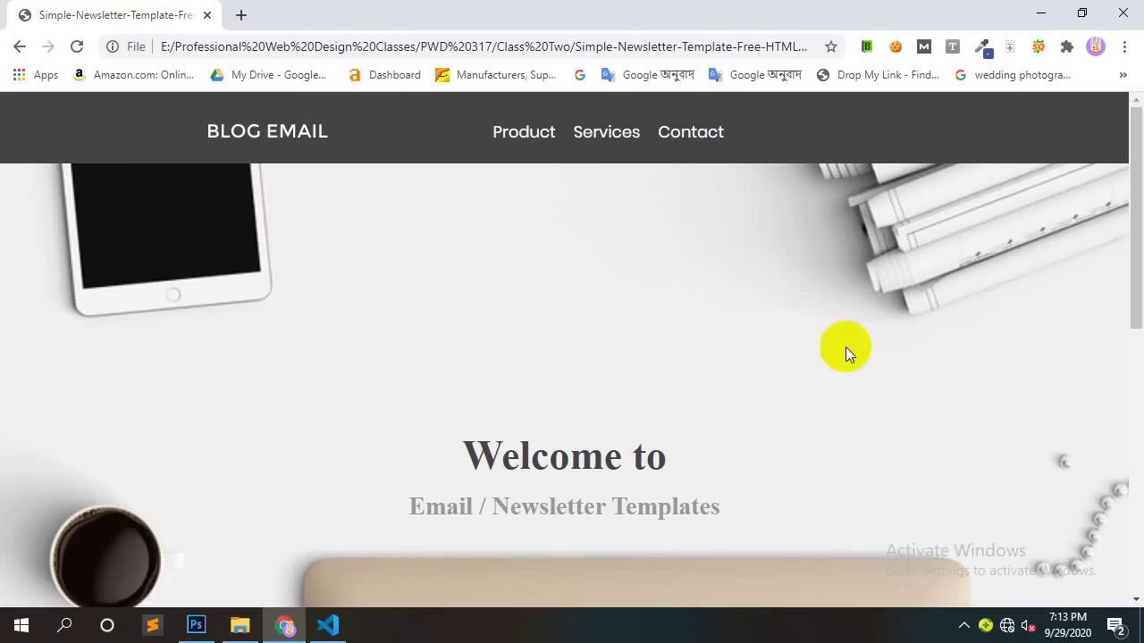
scroll(846, 347, down, 7)
Step: Switch to Visual Studio Code, add a body rule with width 800px above the .container rule, and save the stylesheet
click(327, 625)
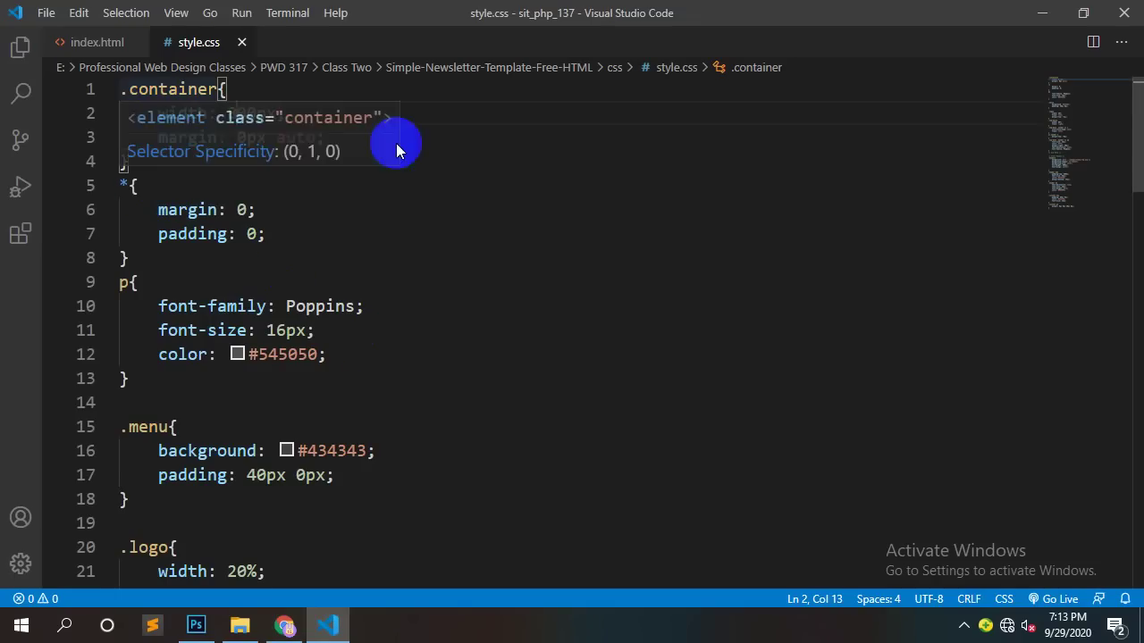
click(124, 89)
key(Return)
key(Up)
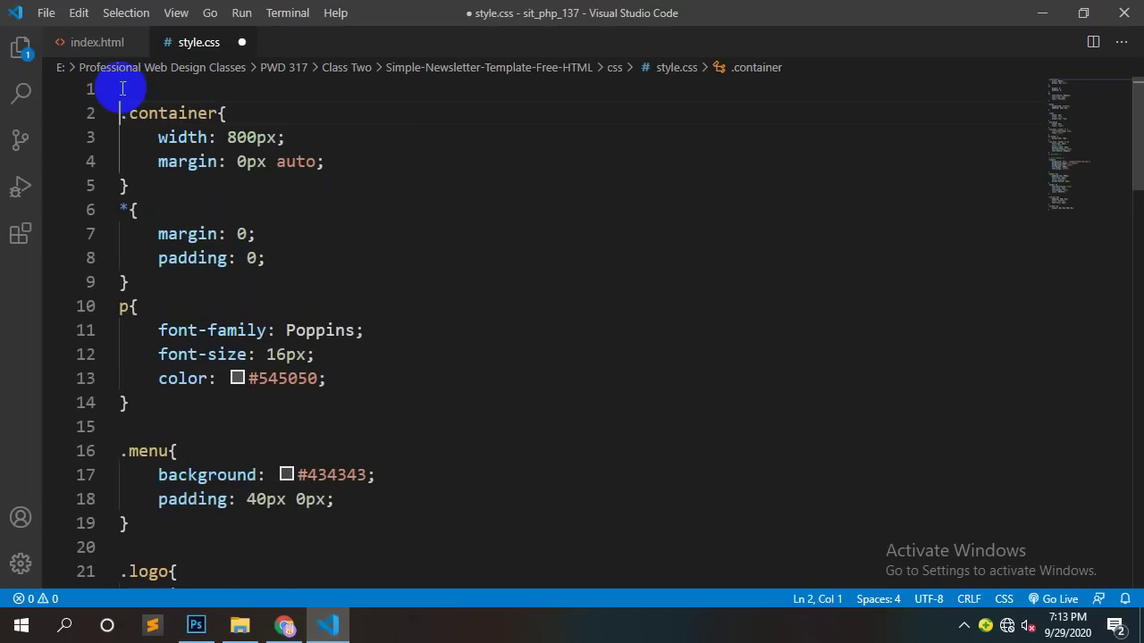
text(body{)
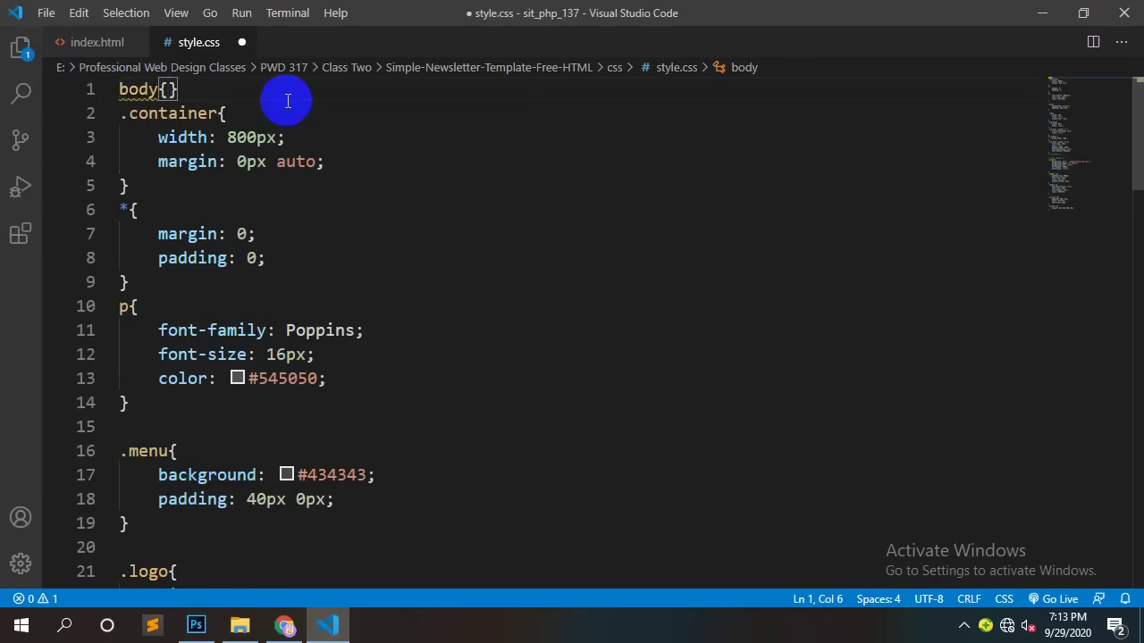
key(Return)
text(w)
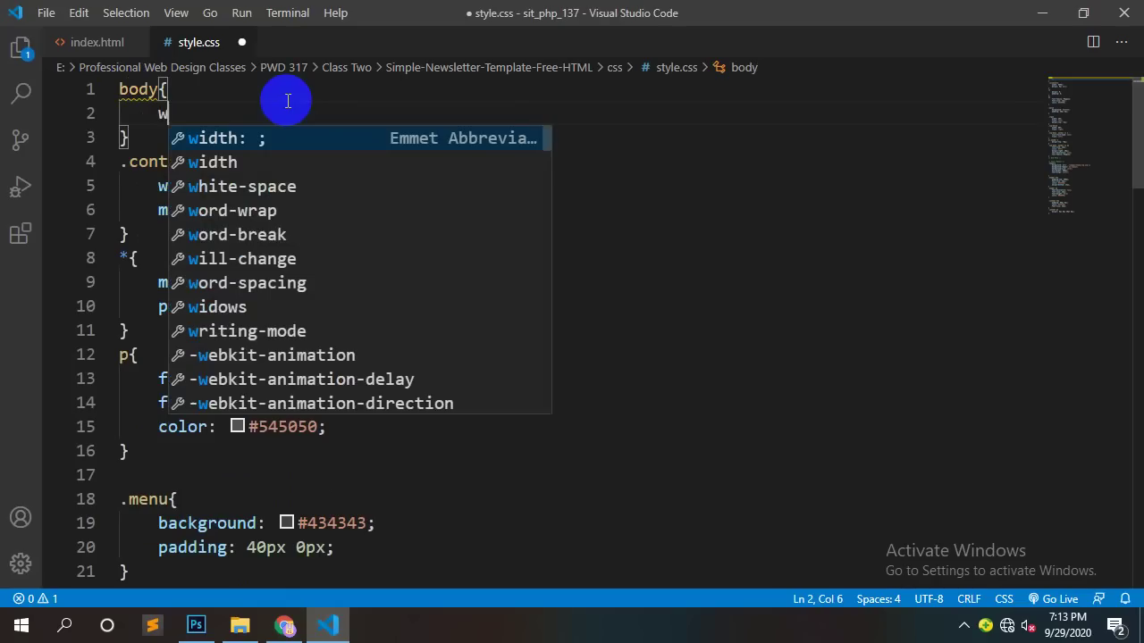
key(Return)
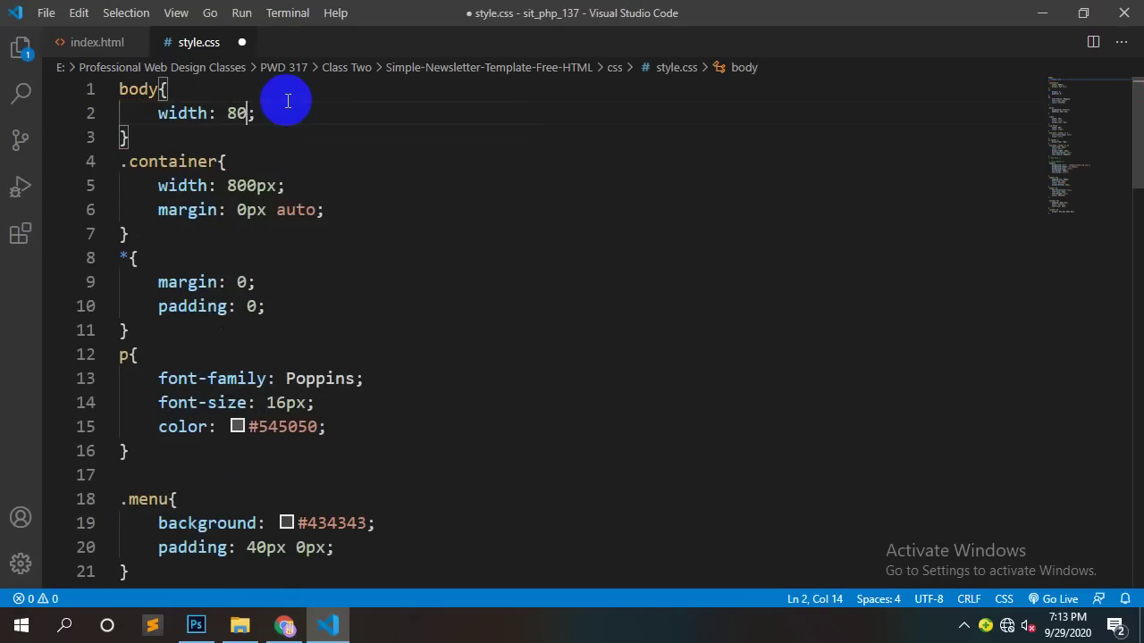
text(800px)
key(ctrl+s)
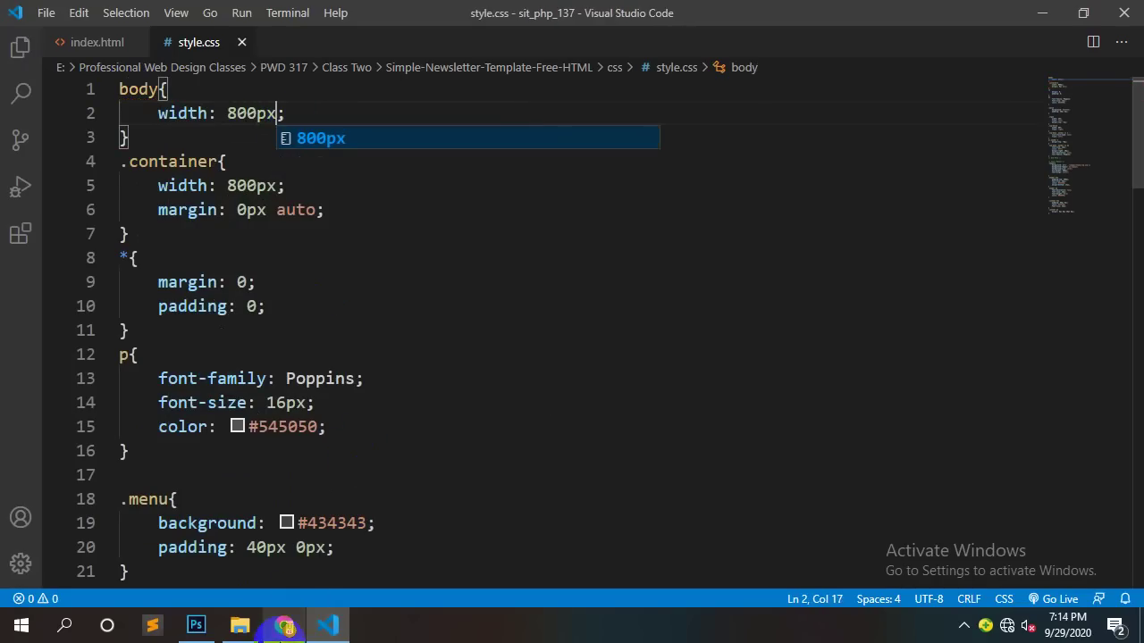
Step: Switch to Chrome and reload the page to check the layout with the fixed body width
click(285, 626)
right_click(259, 153)
click(288, 204)
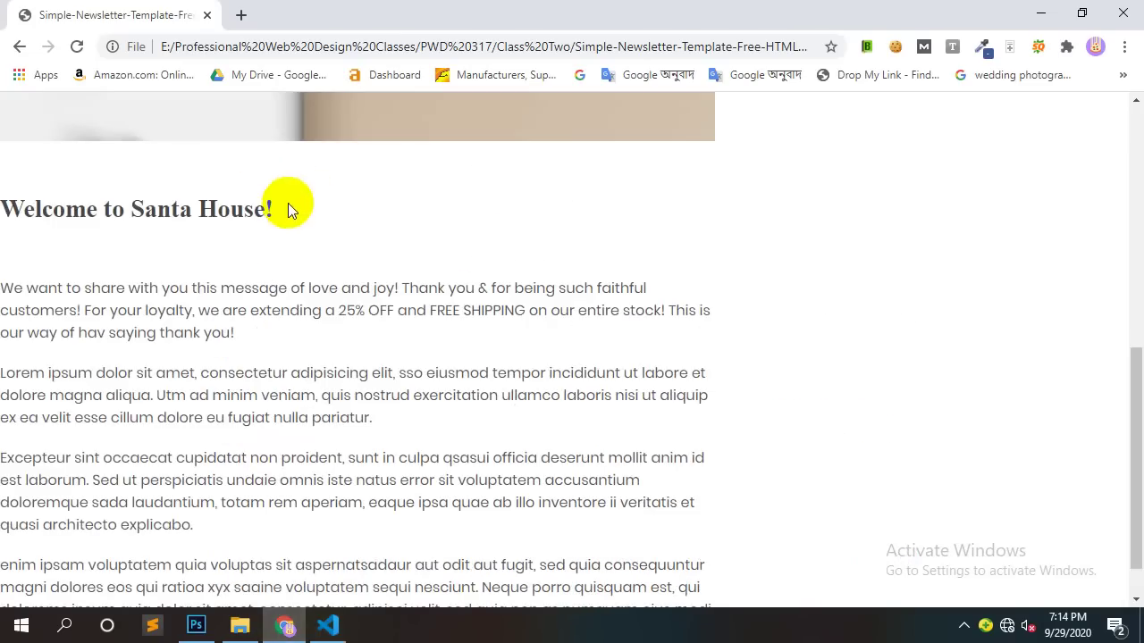
Step: Switch to Visual Studio Code, delete the body rule above the .container rule, and save the stylesheet
scroll(710, 420, down, 7)
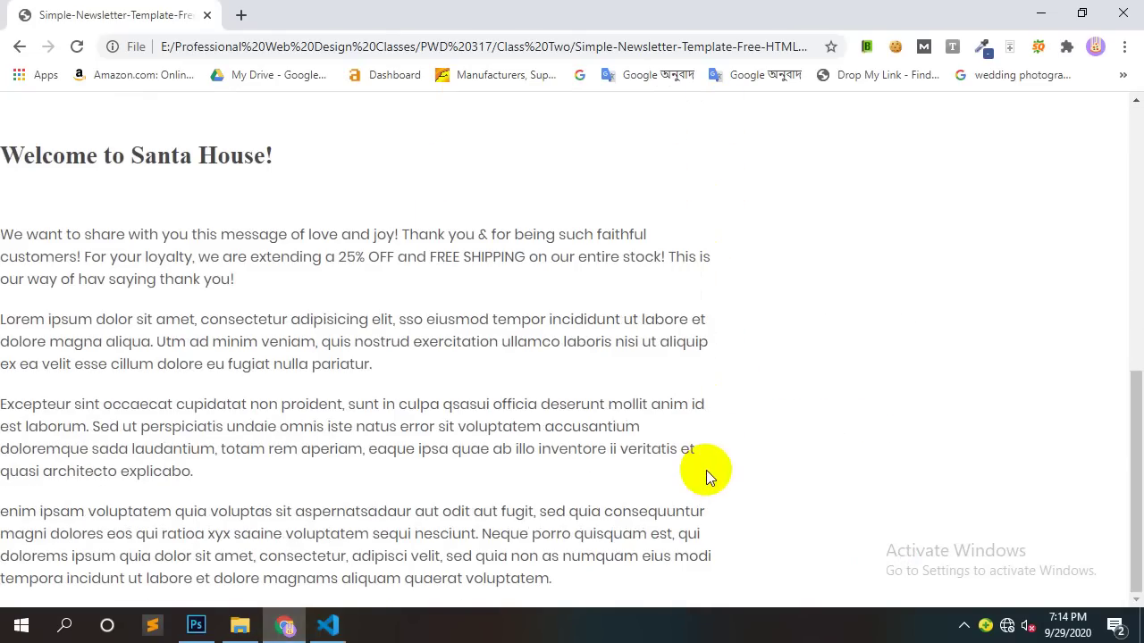
scroll(707, 488, up, 7)
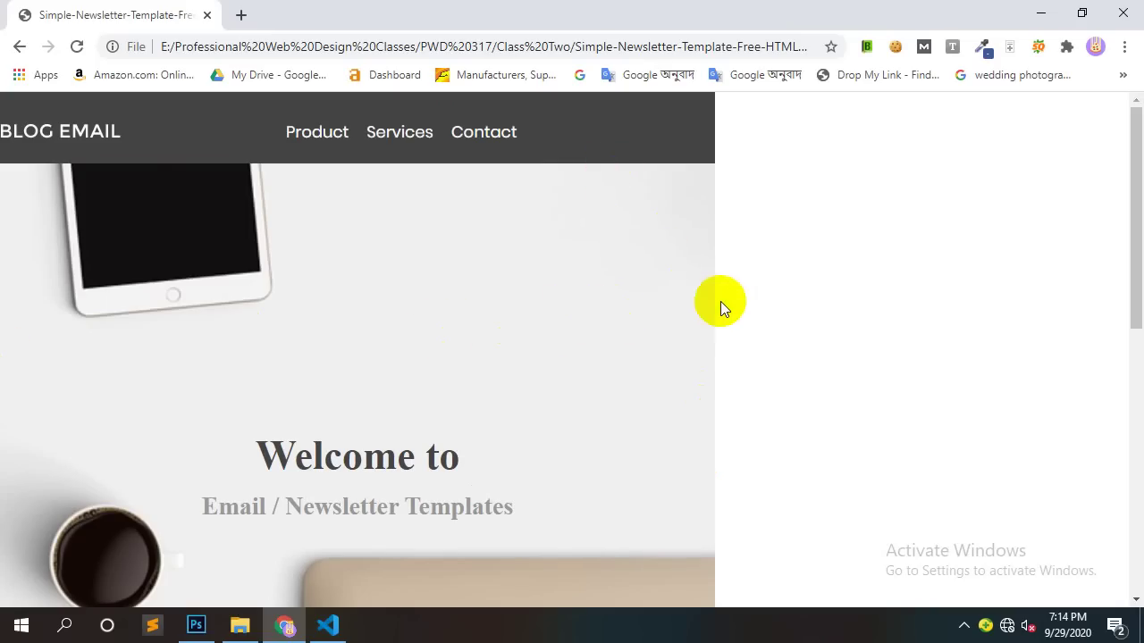
click(327, 626)
drag(324, 137, 21, 85)
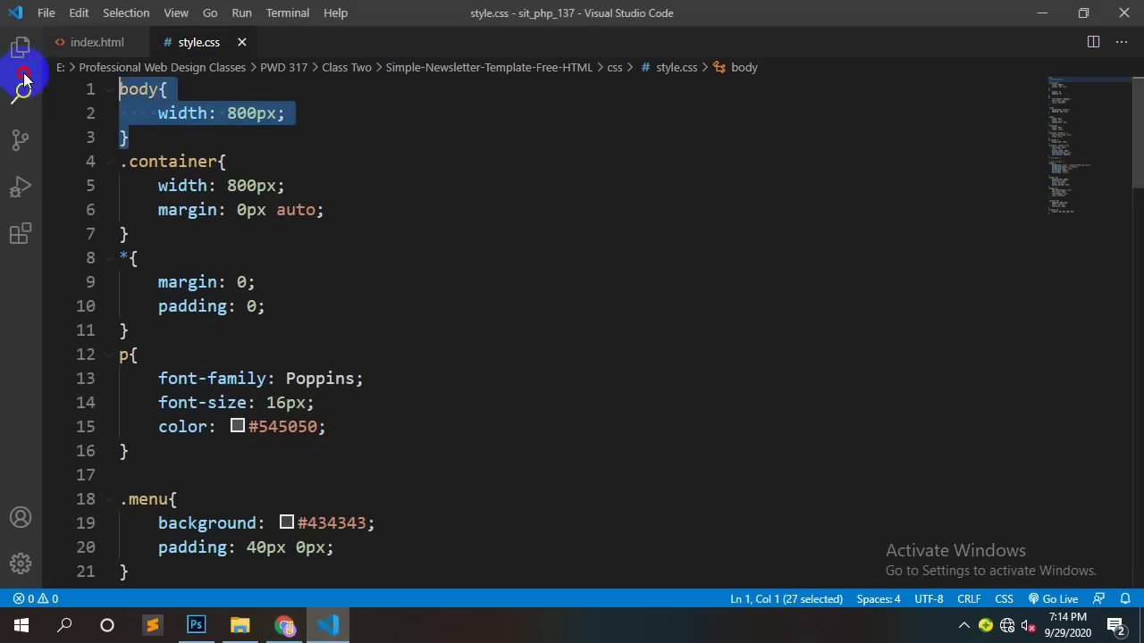
key(BackSpace)
Step: Switch to Chrome, reload the page, and check the header, banner and content layout without the body rule
key(alt+Tab)
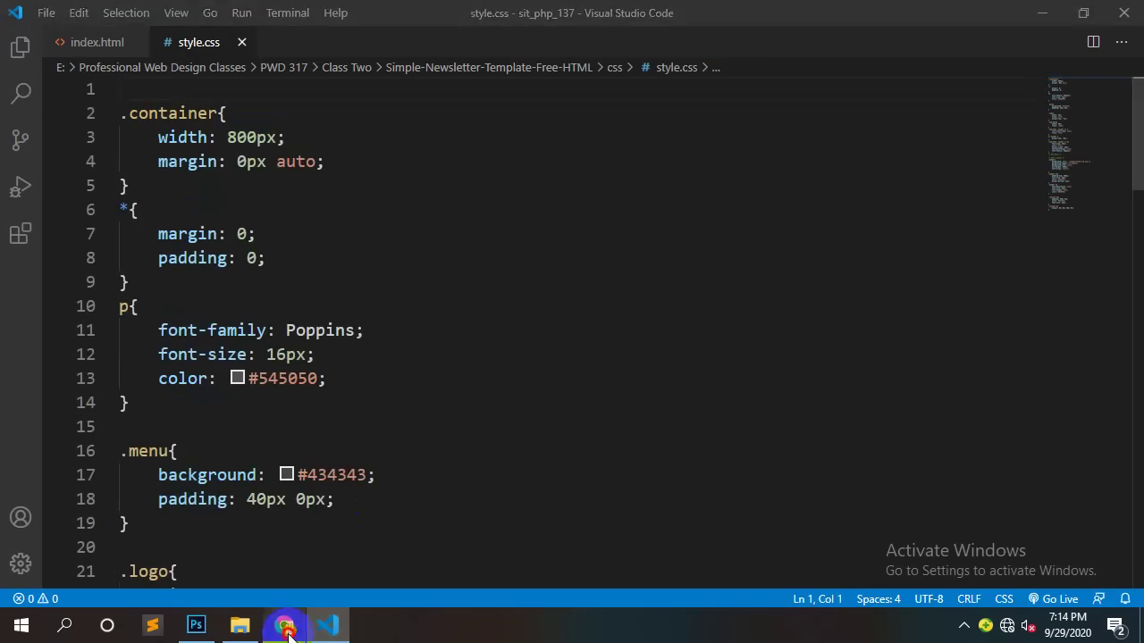
right_click(872, 183)
click(903, 239)
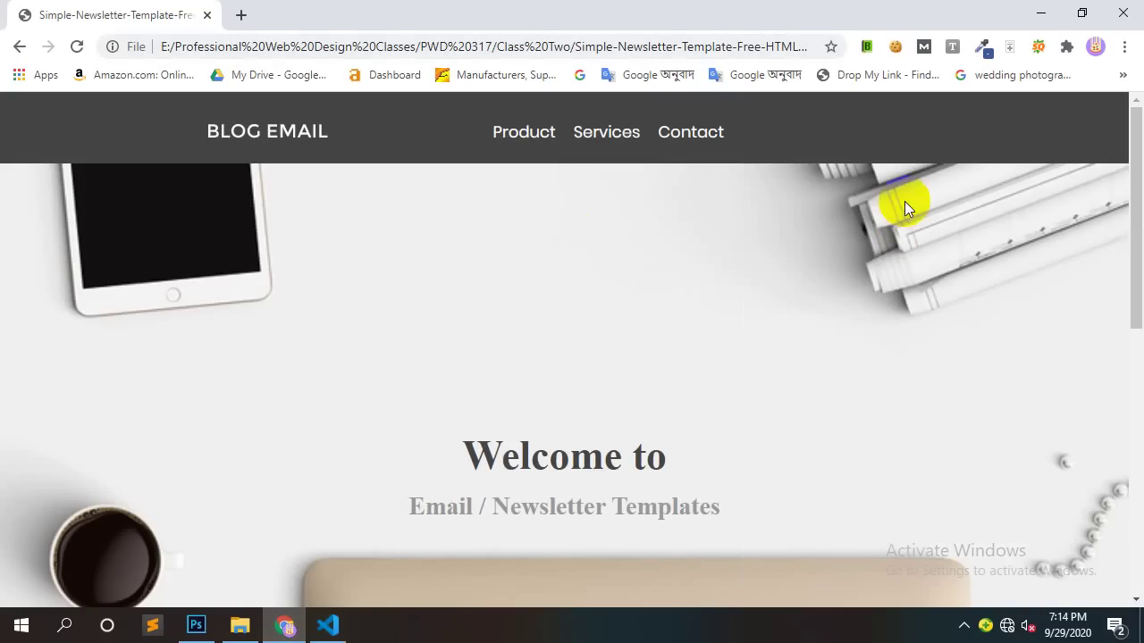
click(1137, 348)
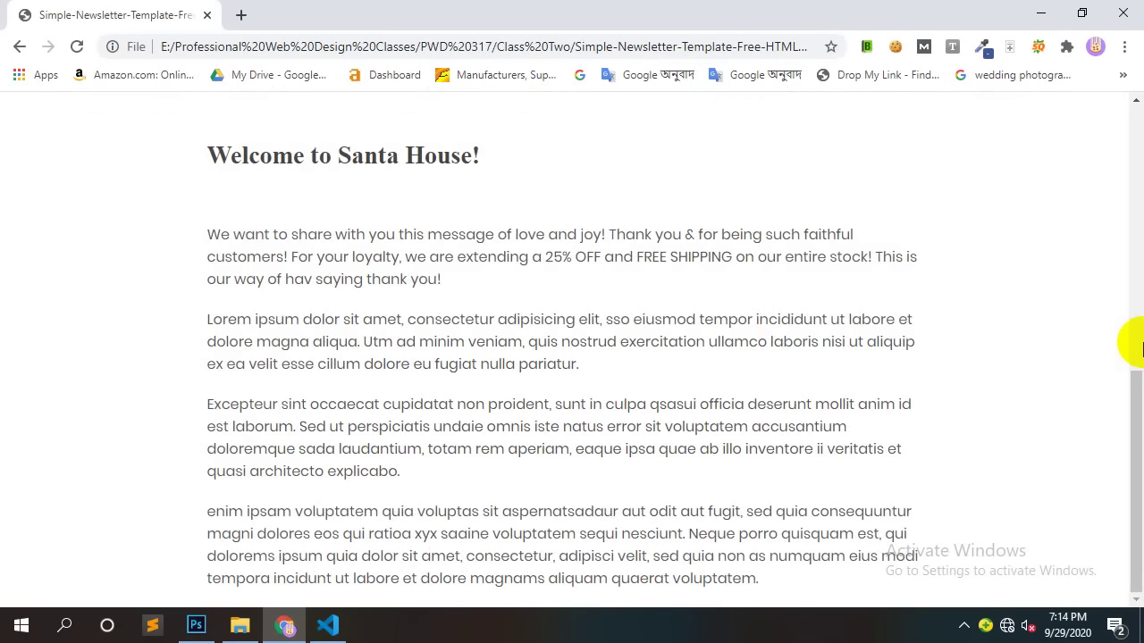
click(1137, 331)
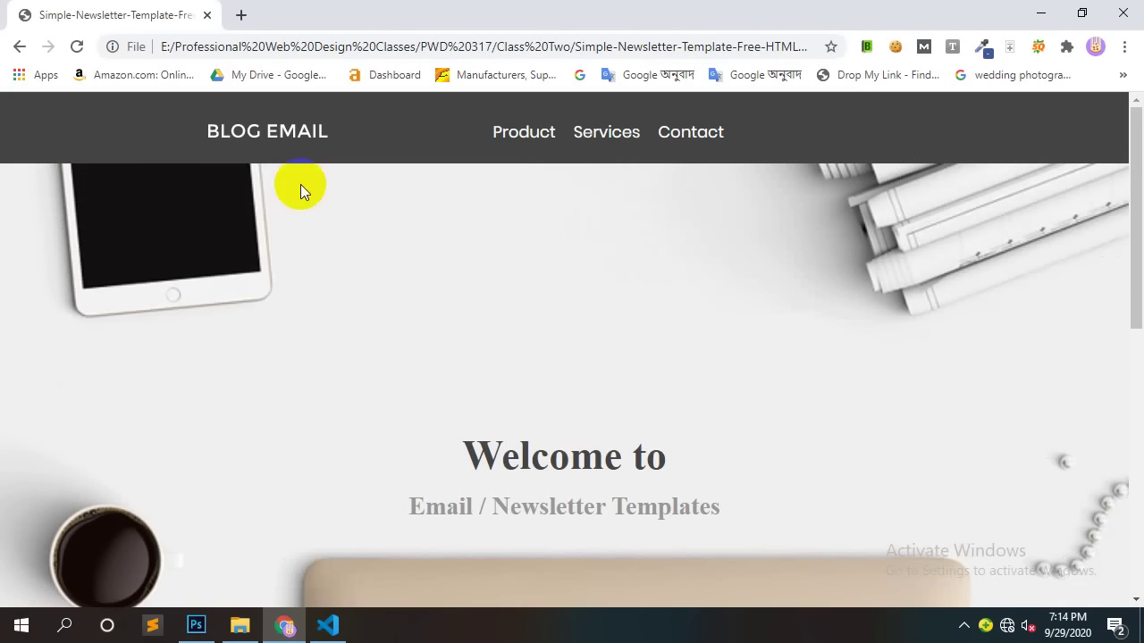
scroll(498, 387, down, 7)
Step: Switch to Photoshop and examine the newsletter link text and the post images below the content paragraphs
click(198, 624)
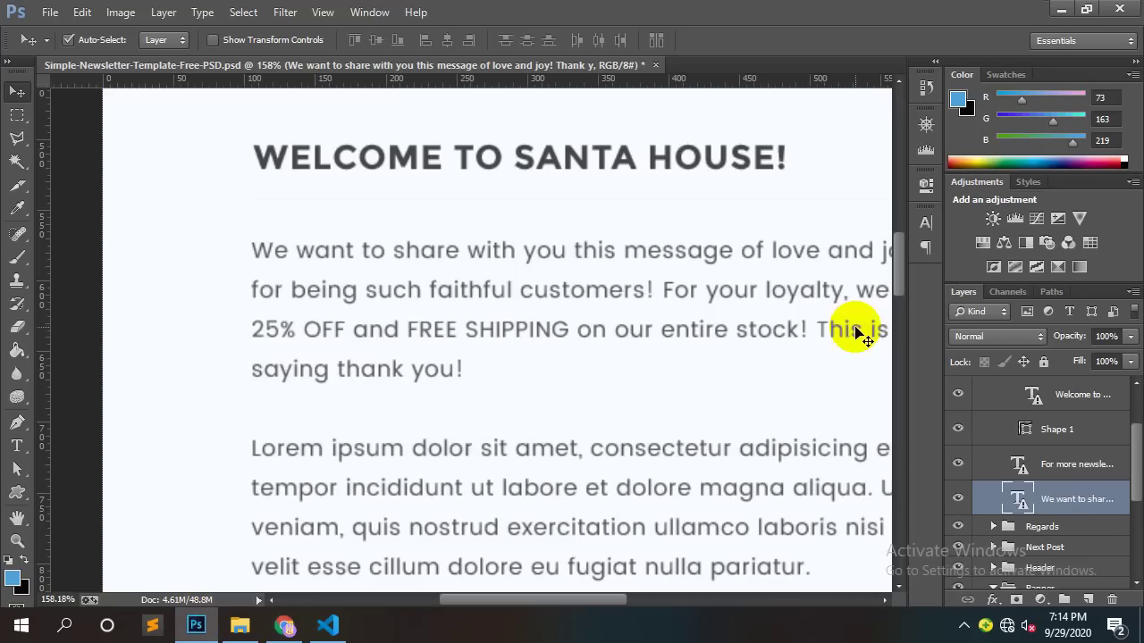
scroll(683, 301, down, 5)
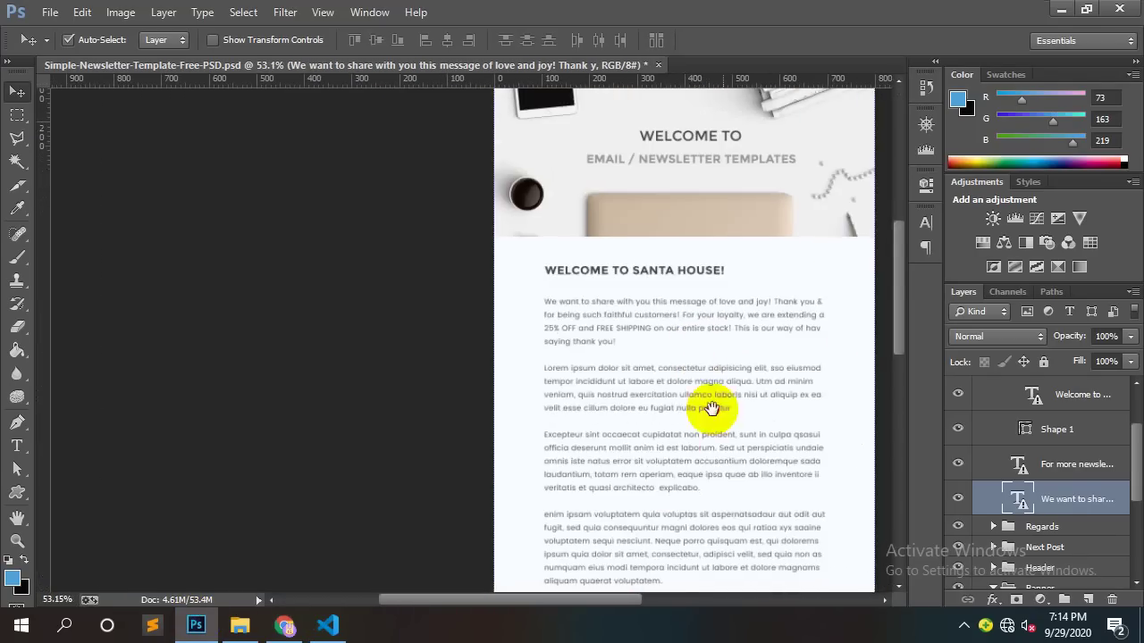
scroll(710, 404, down, 5)
key(ctrl+r)
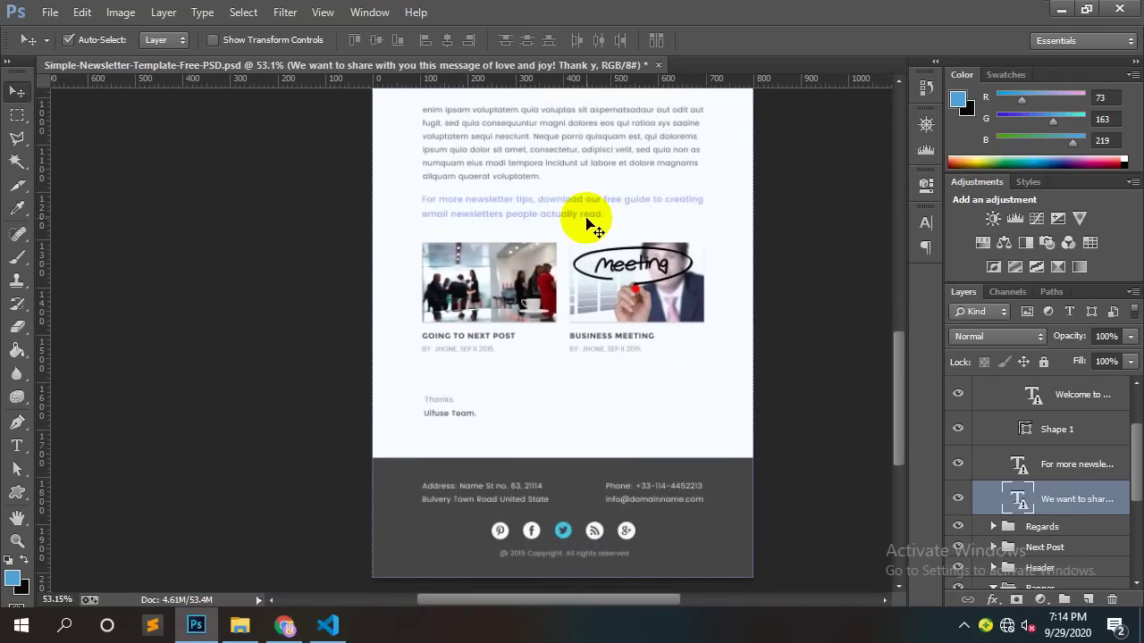
scroll(587, 225, up, 4)
drag(486, 204, 409, 255)
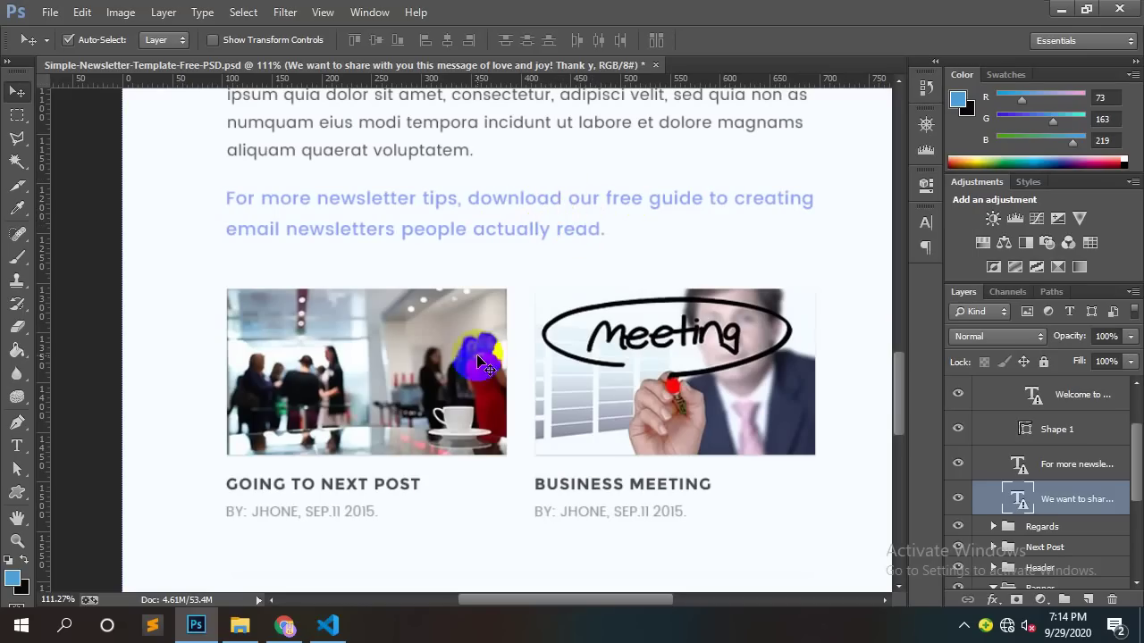
Step: Switch to Visual Studio Code and add a paragraph containing a link with an empty href after the last content paragraph in index.html
click(284, 626)
click(328, 626)
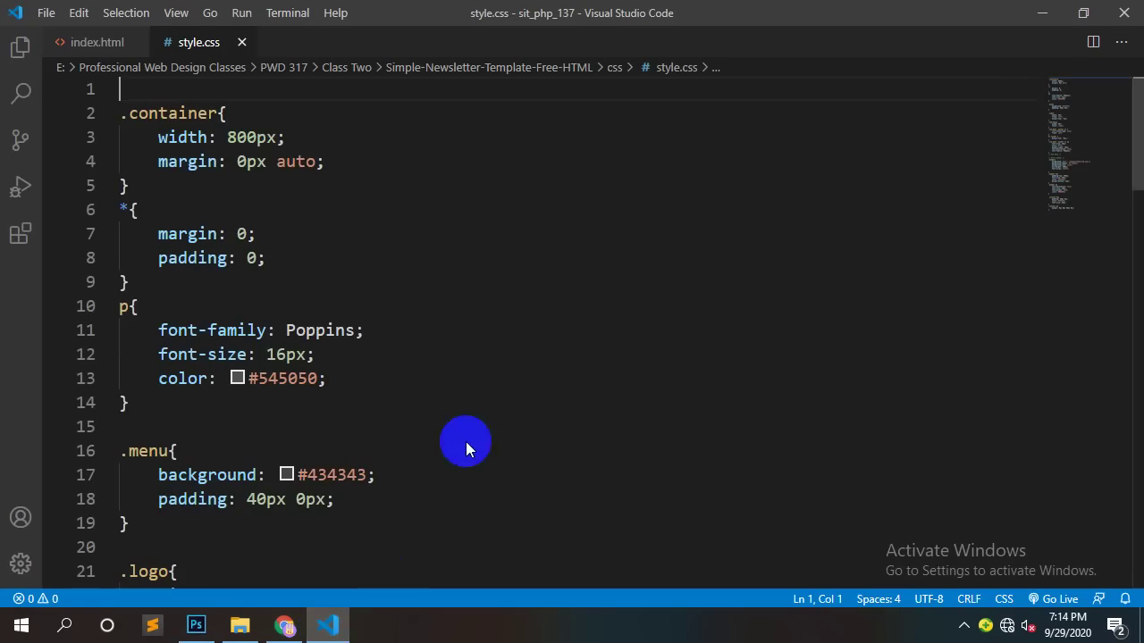
click(96, 41)
scroll(766, 352, down, 10)
scroll(733, 343, up, 3)
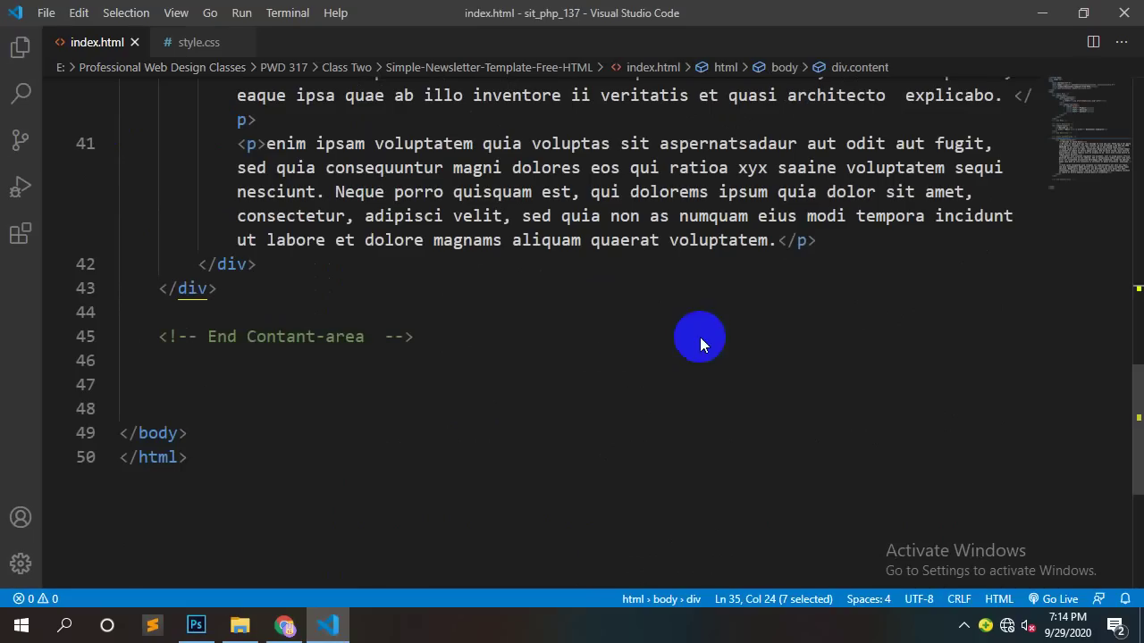
click(816, 241)
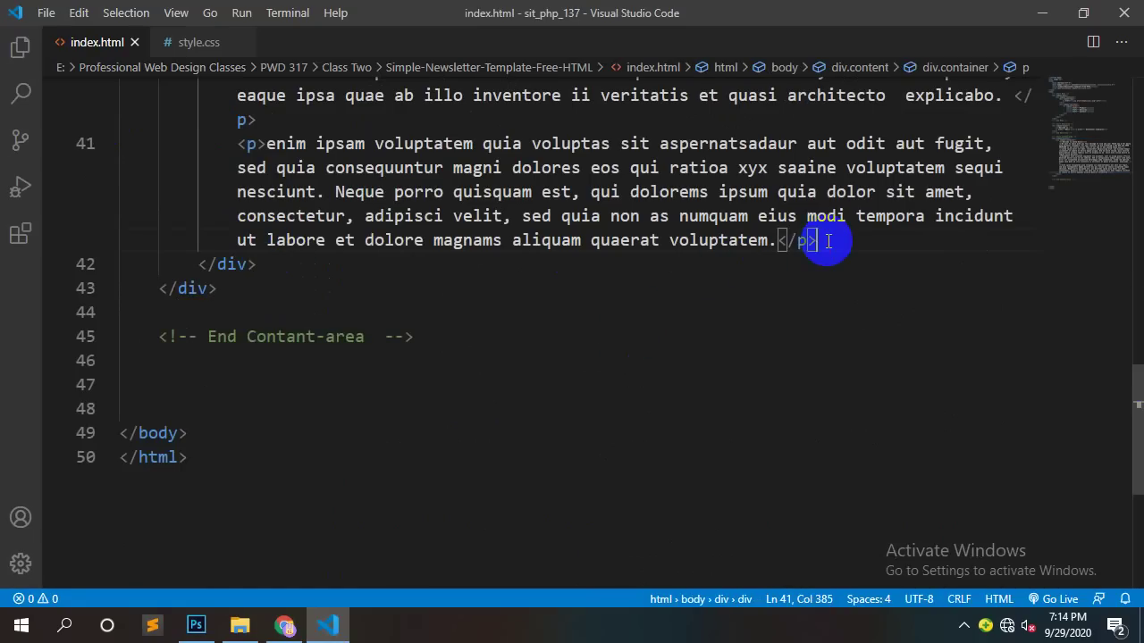
key(Return)
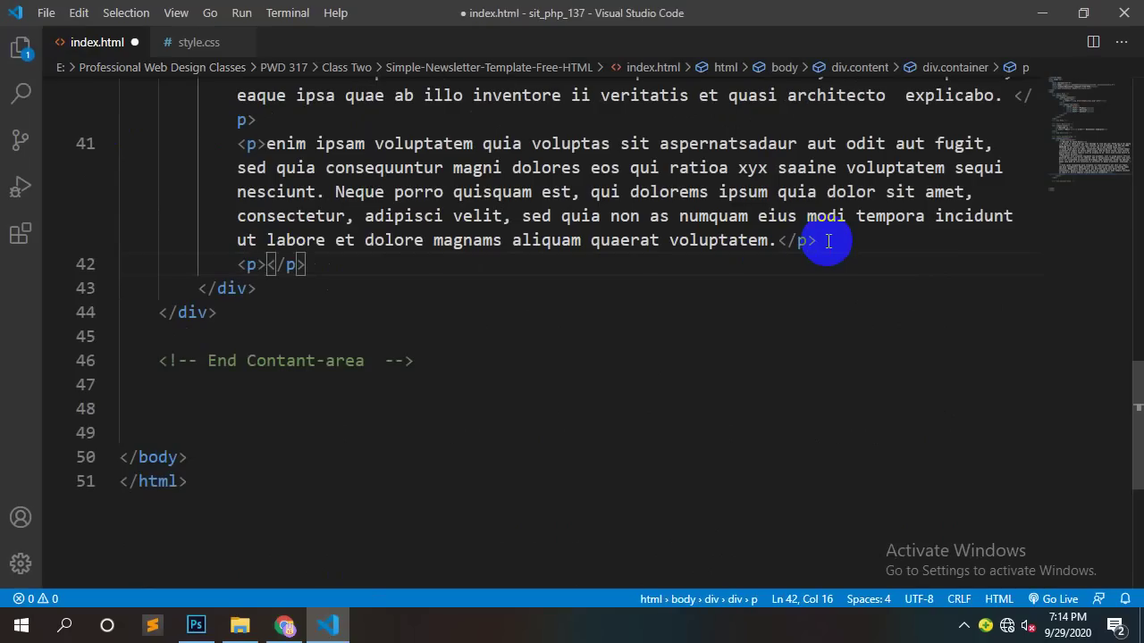
text(a)
key(Tab)
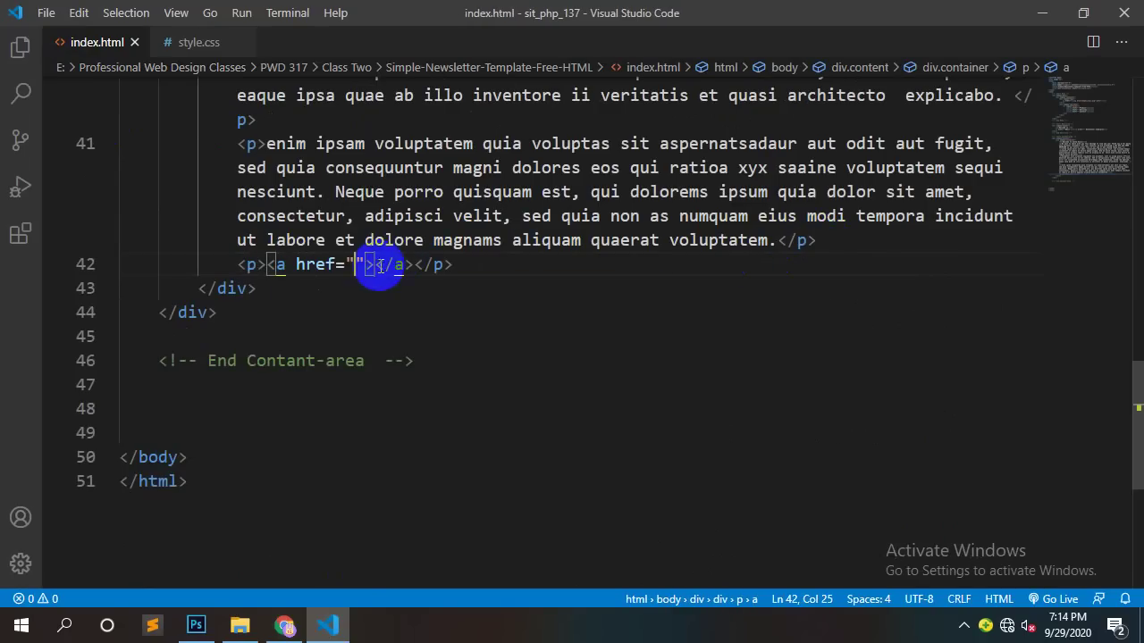
Step: Copy the "For more newsletter tips" layer's text in Photoshop, paste it into the new link in Visual Studio Code, and save index.html
click(284, 625)
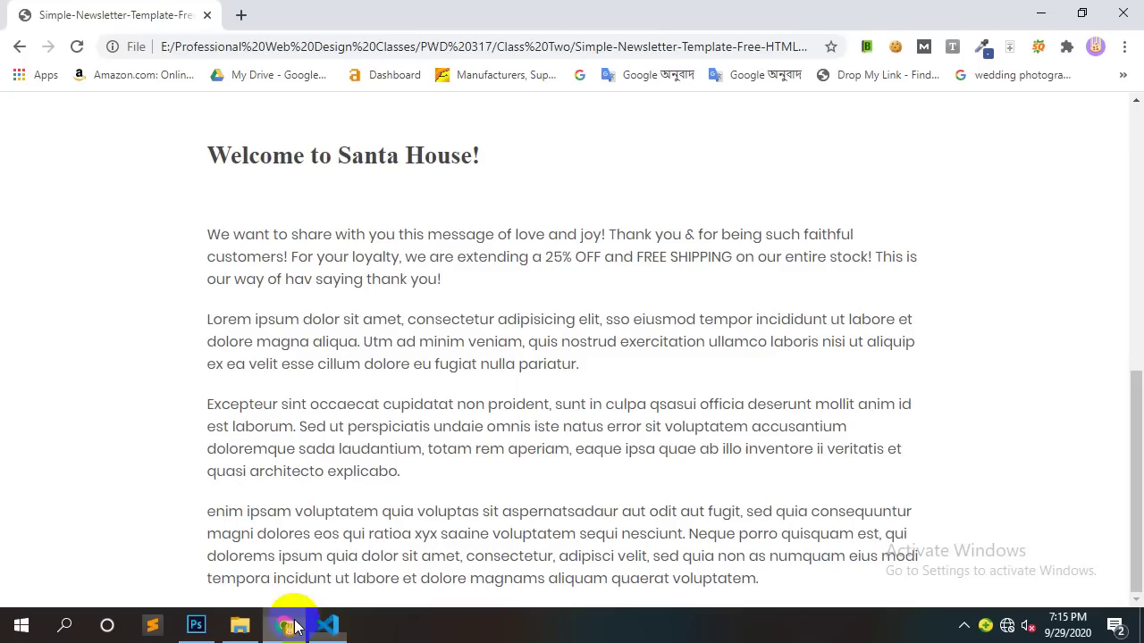
click(195, 625)
click(528, 234)
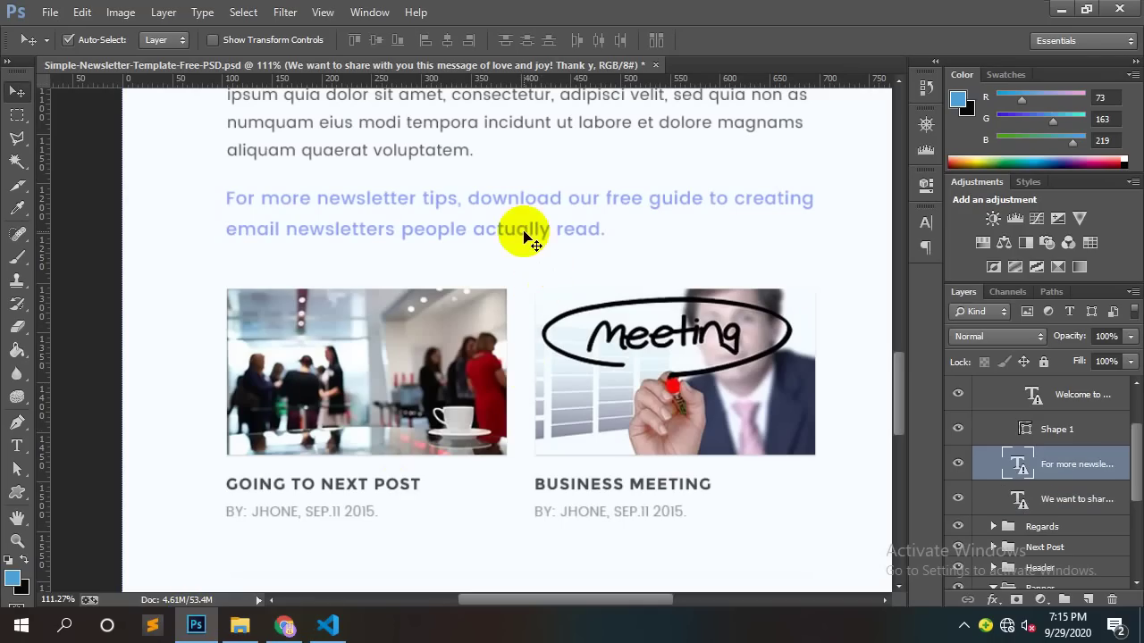
double_click(1019, 465)
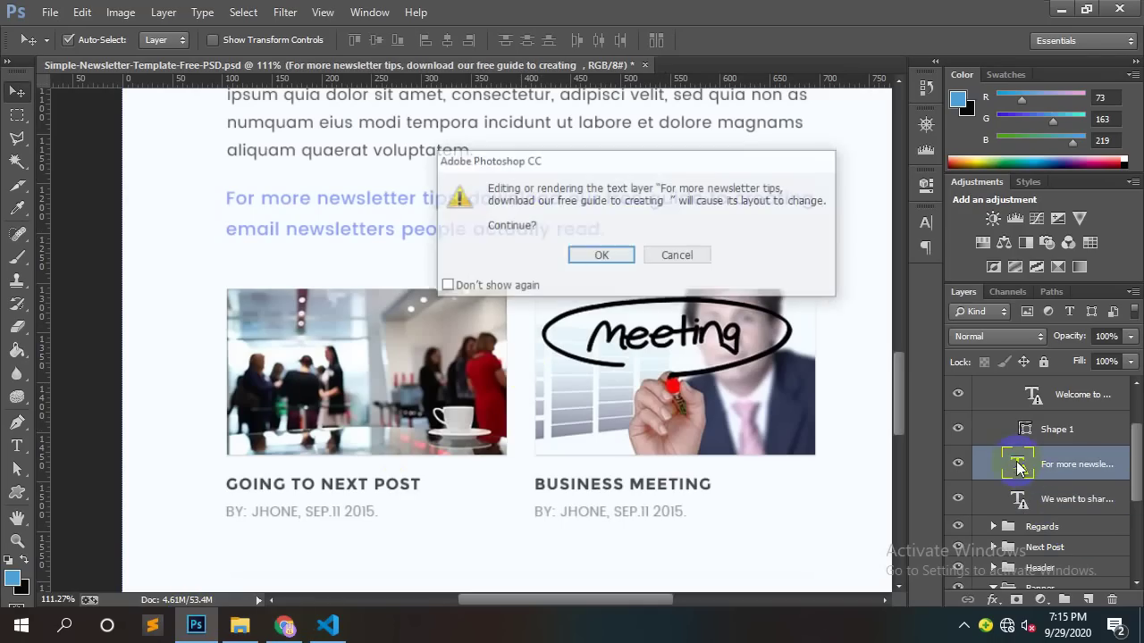
click(598, 251)
key(ctrl+c)
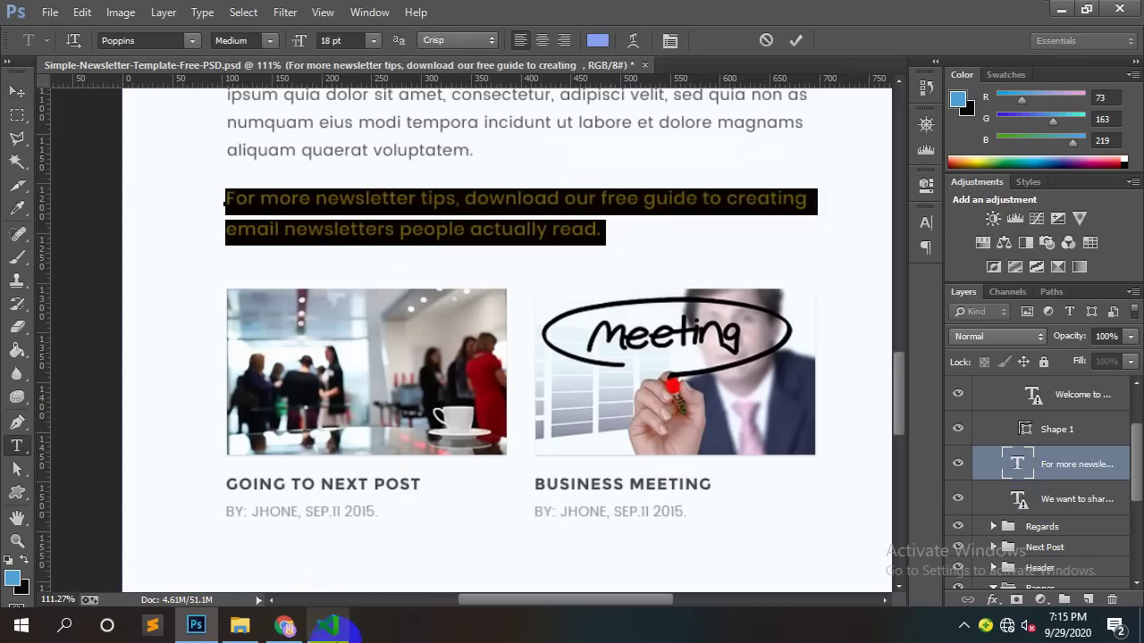
key(alt+Tab)
key(ctrl+v)
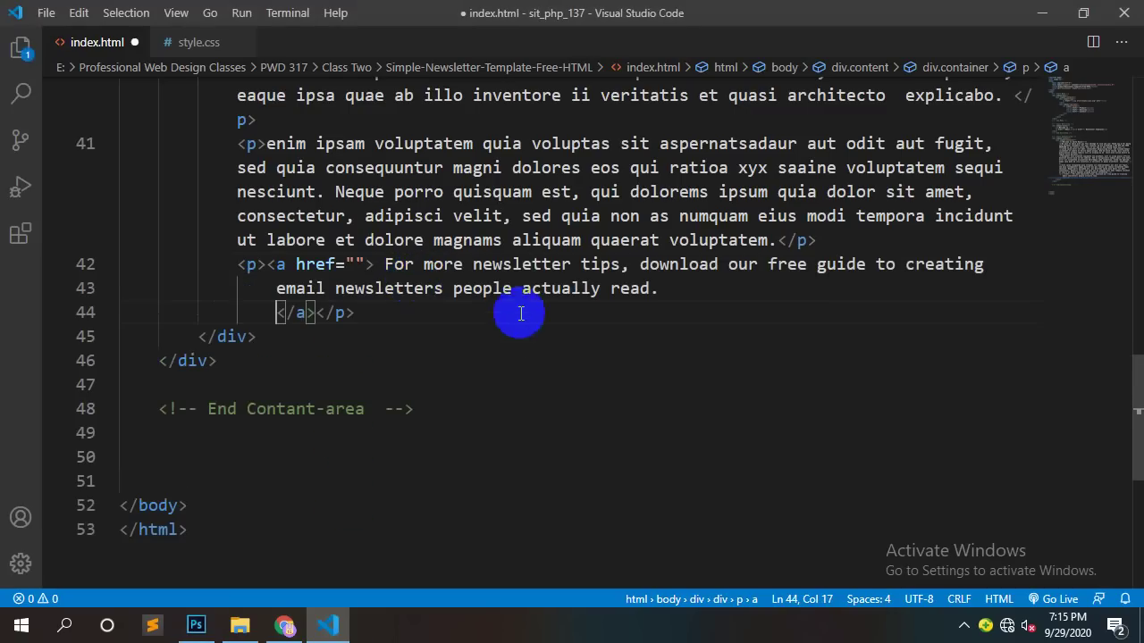
Step: Switch to Chrome, reload the page, and check the new link below the content paragraphs
click(300, 633)
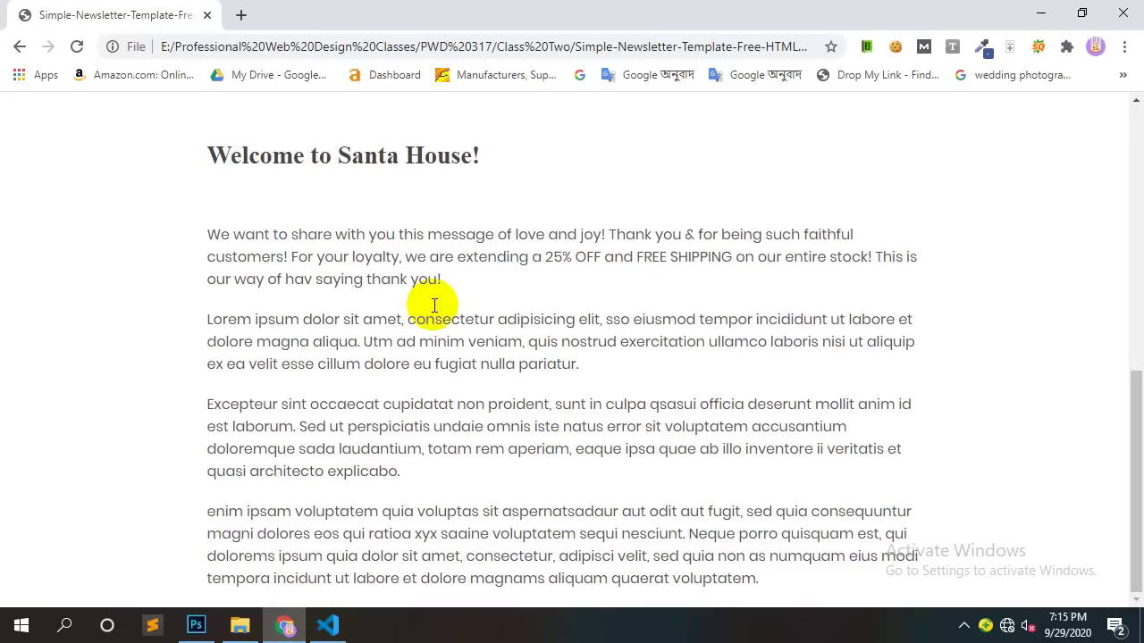
right_click(528, 175)
click(577, 227)
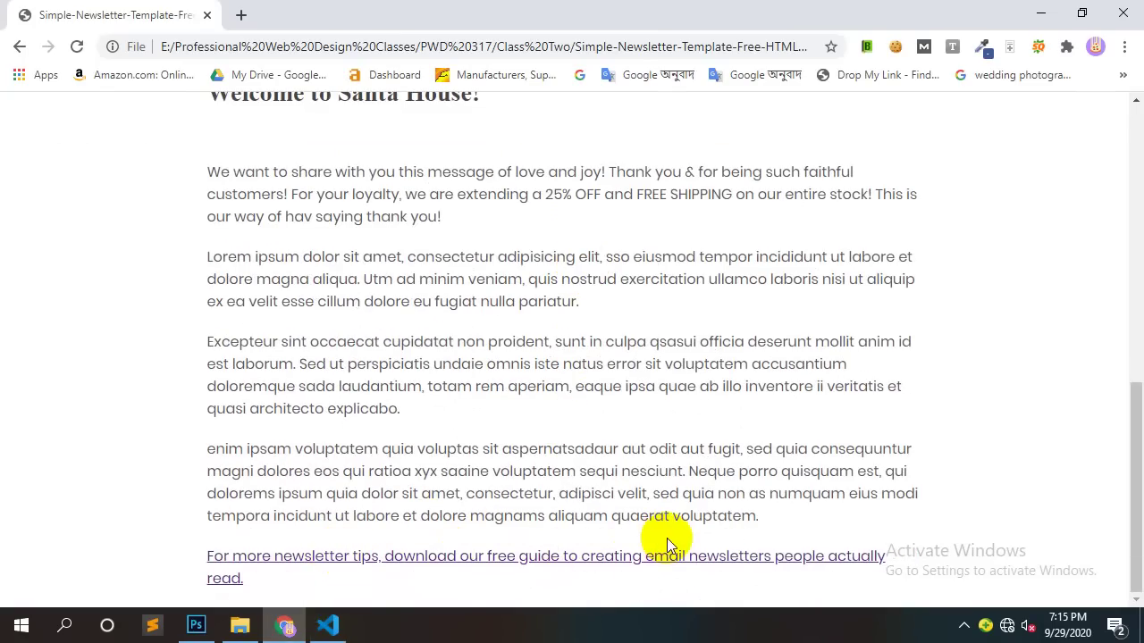
Step: Switch to Visual Studio Code, remove the extra indentation and line break from the pasted link text, and save index.html
click(338, 630)
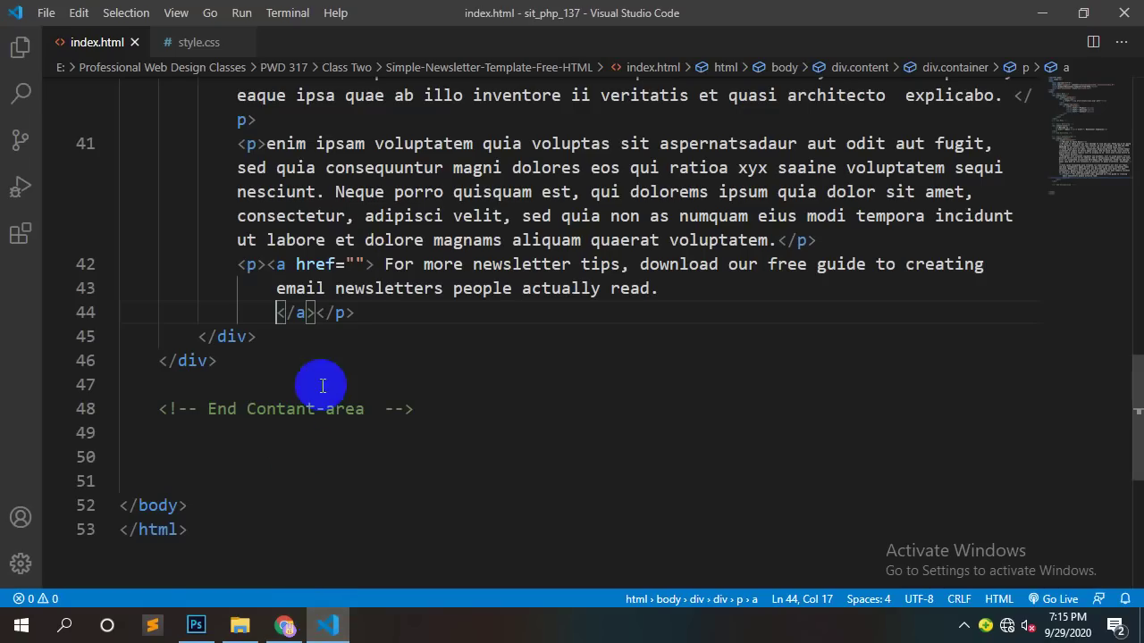
click(276, 289)
key(BackSpace)
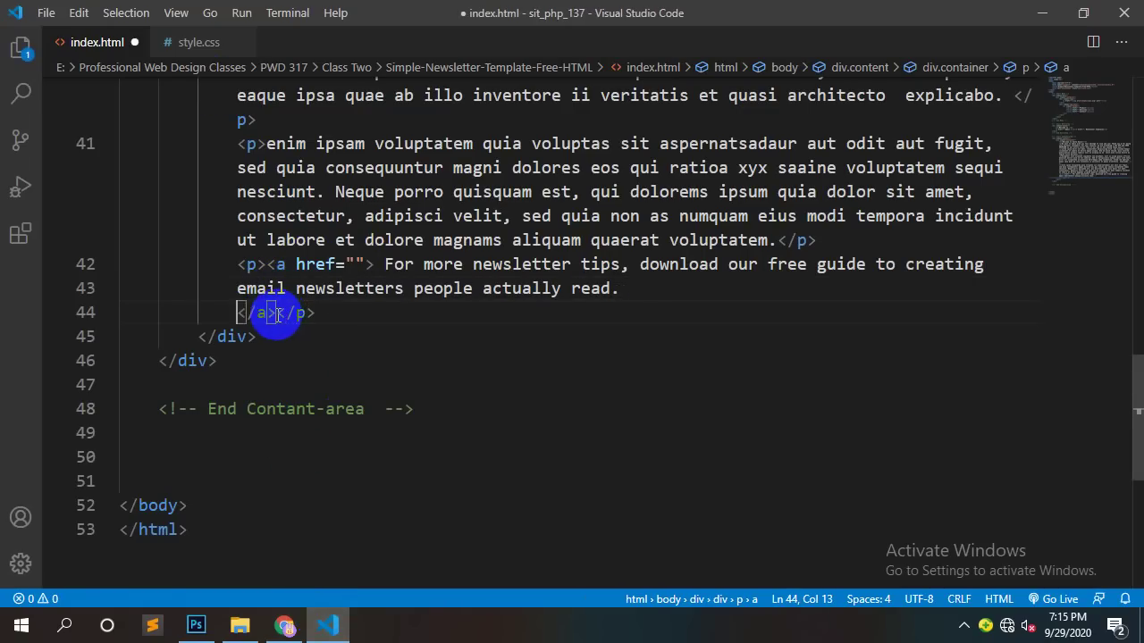
key(BackSpace)
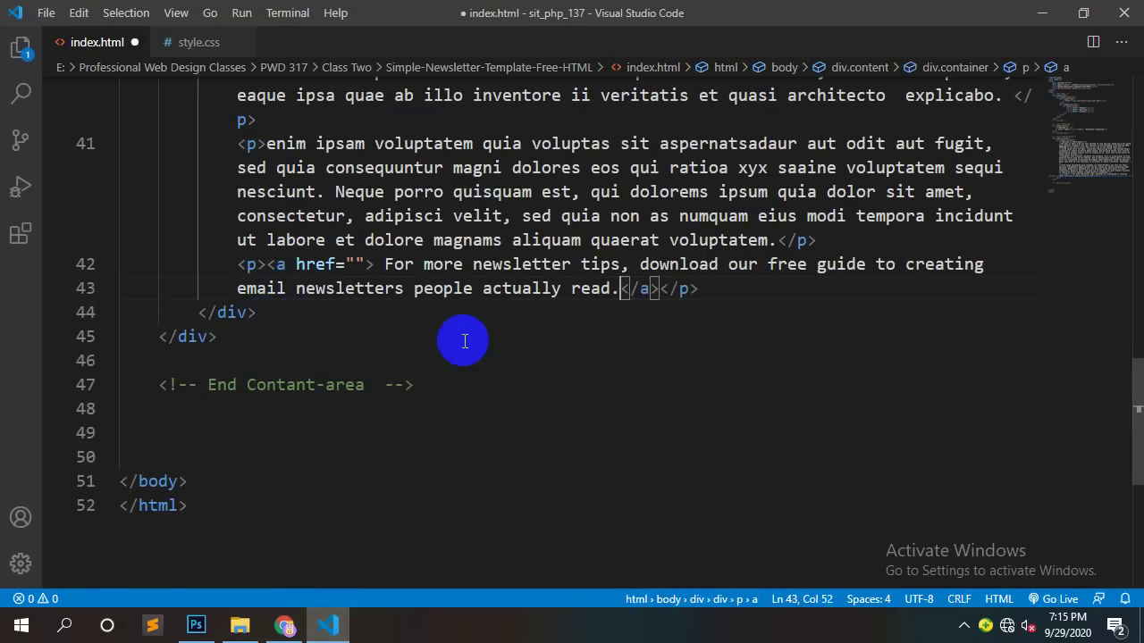
key(ctrl+s)
Step: Add a .content p a rule with text-decoration none at the end of style.css
click(199, 42)
scroll(248, 368, down, 7)
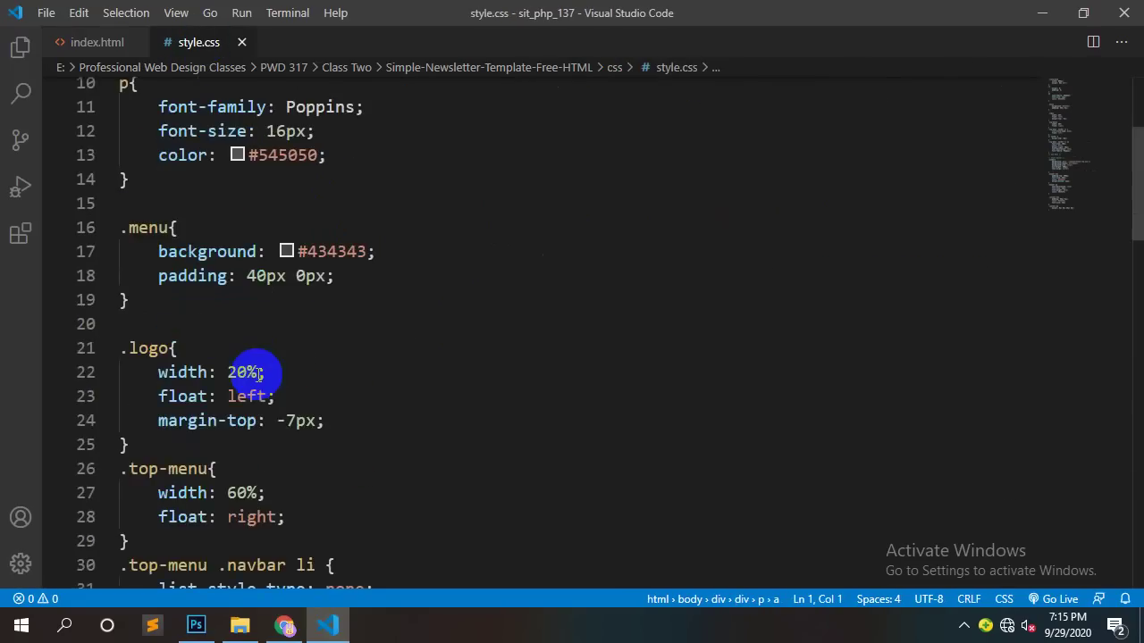
scroll(355, 393, down, 16)
scroll(423, 467, up, 1)
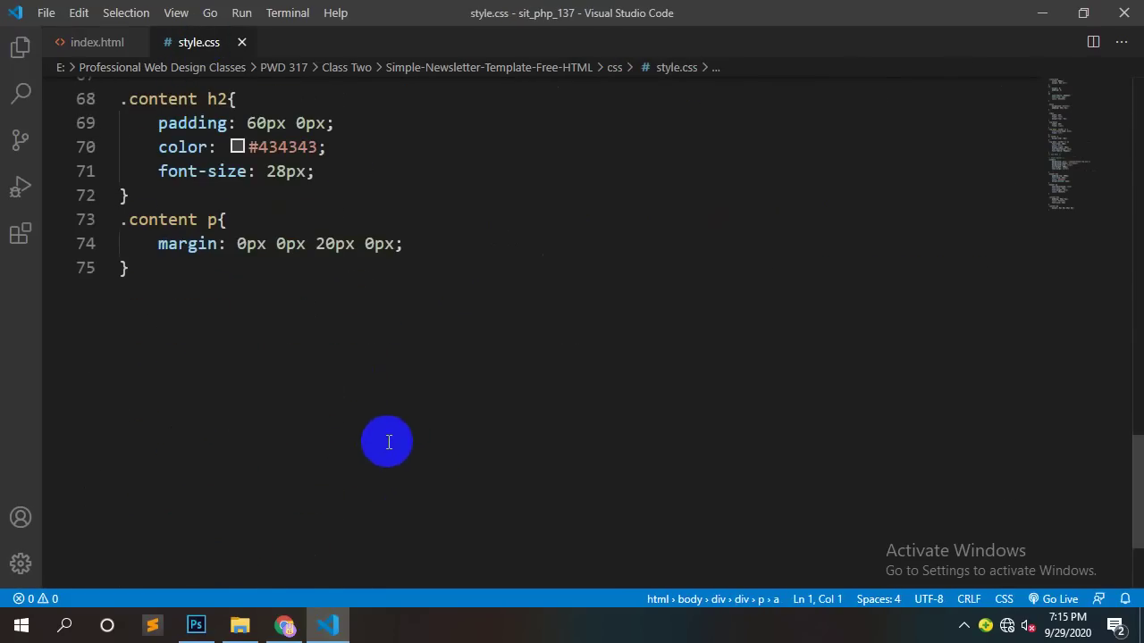
drag(218, 220, 112, 225)
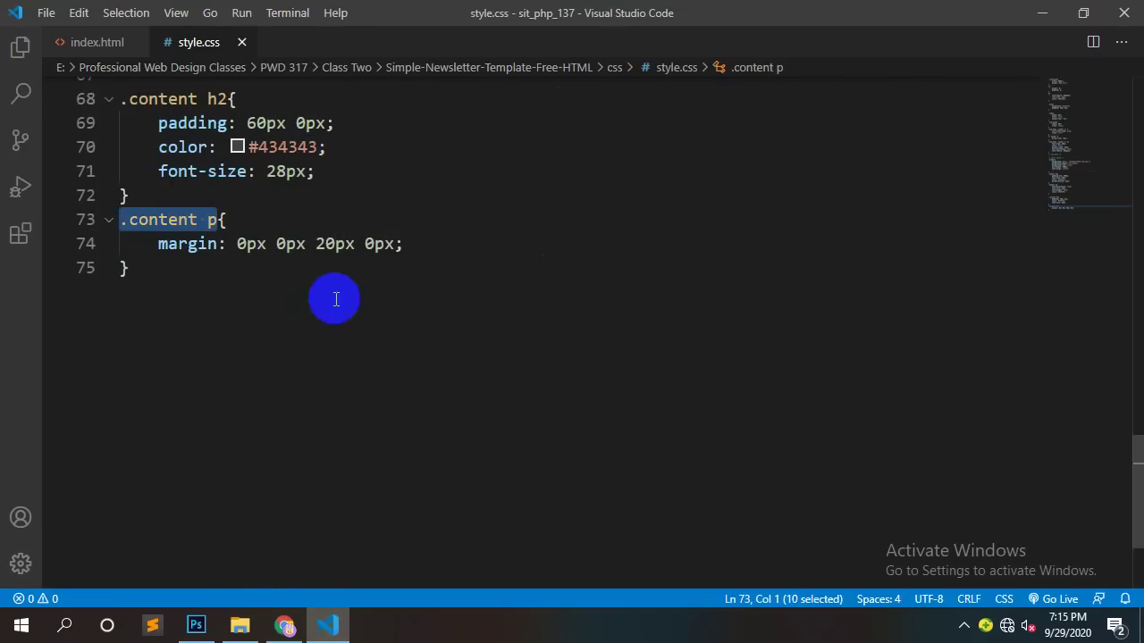
click(261, 338)
text(.content p a)
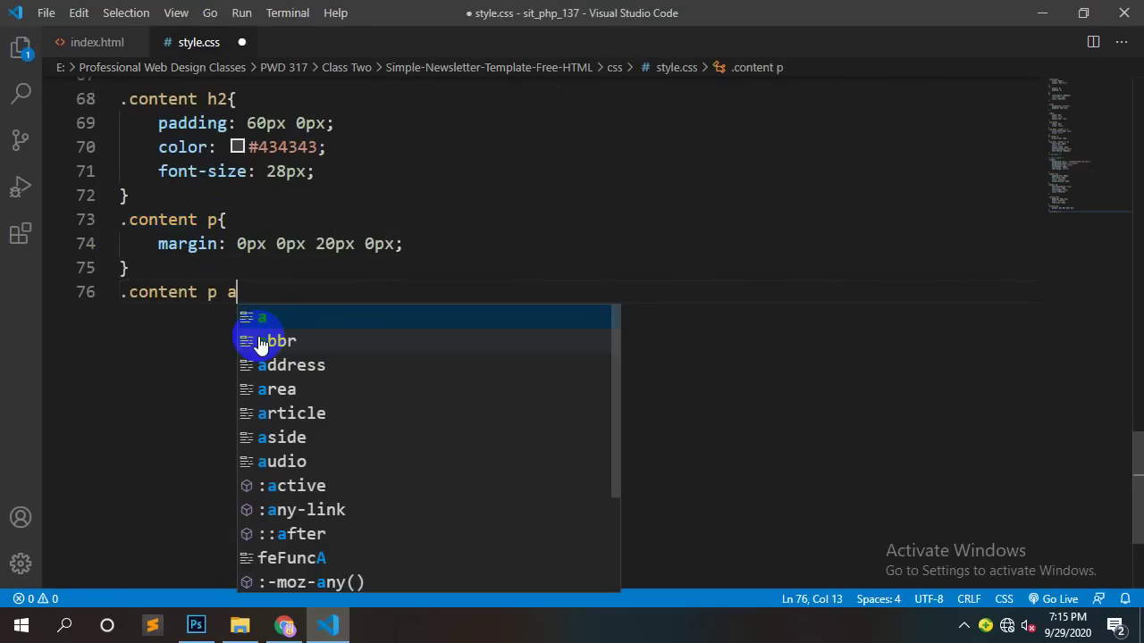
text({)
key(Return)
text(textde)
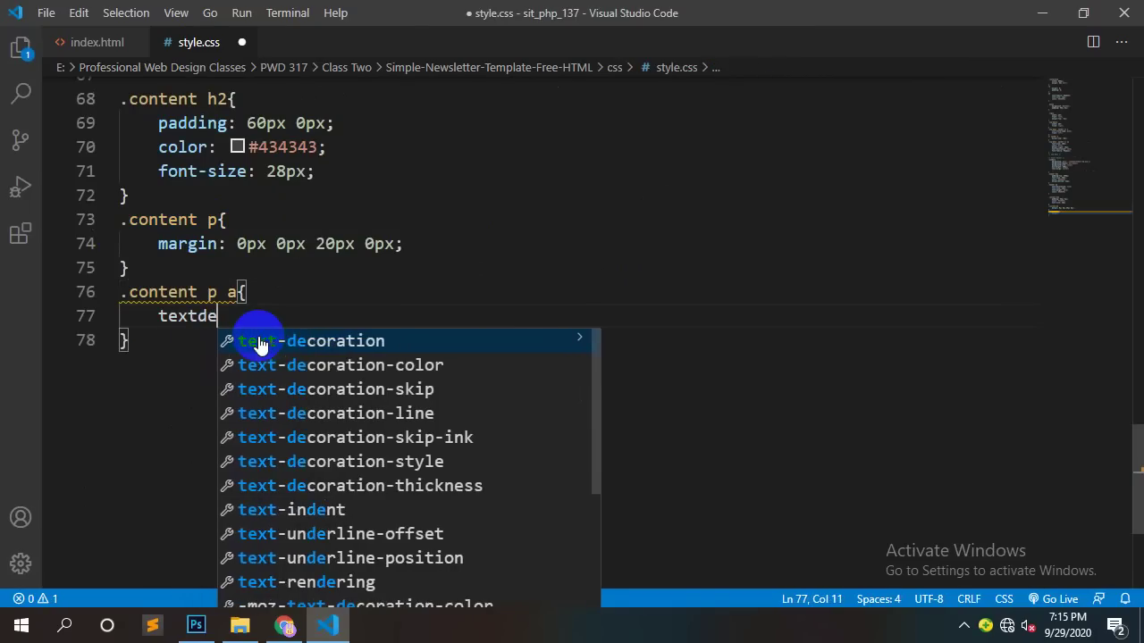
key(Return)
text(no;)
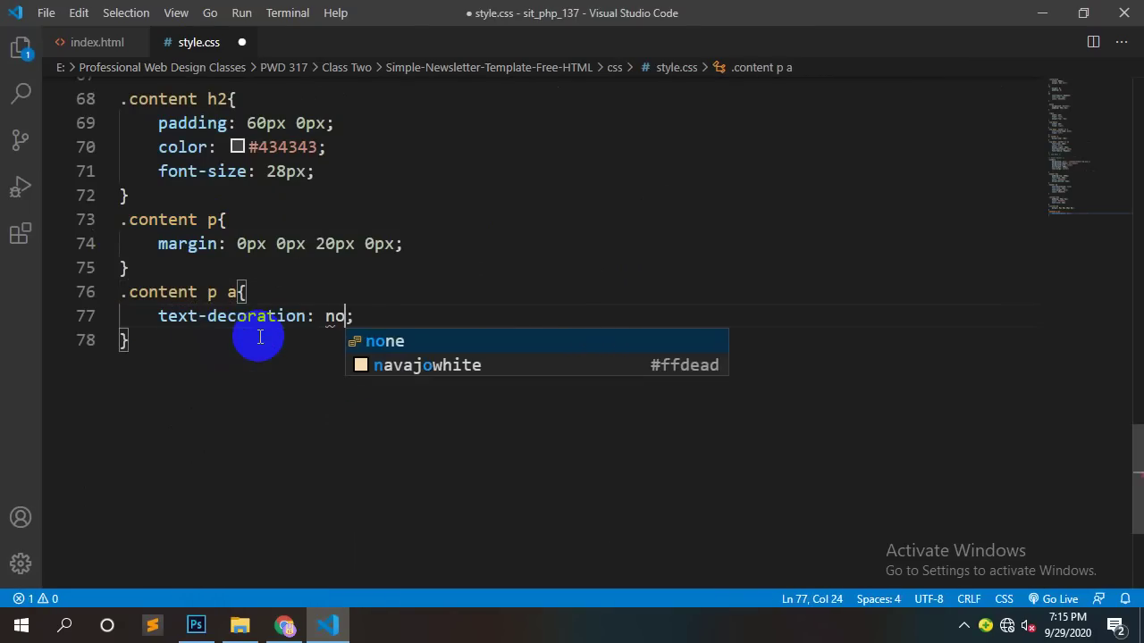
key(Return)
Step: Get the newsletter link's text color from Photoshop, add color #85a2f5 to the .content p a rule in Visual Studio Code, and save style.css
key(Return)
text(col)
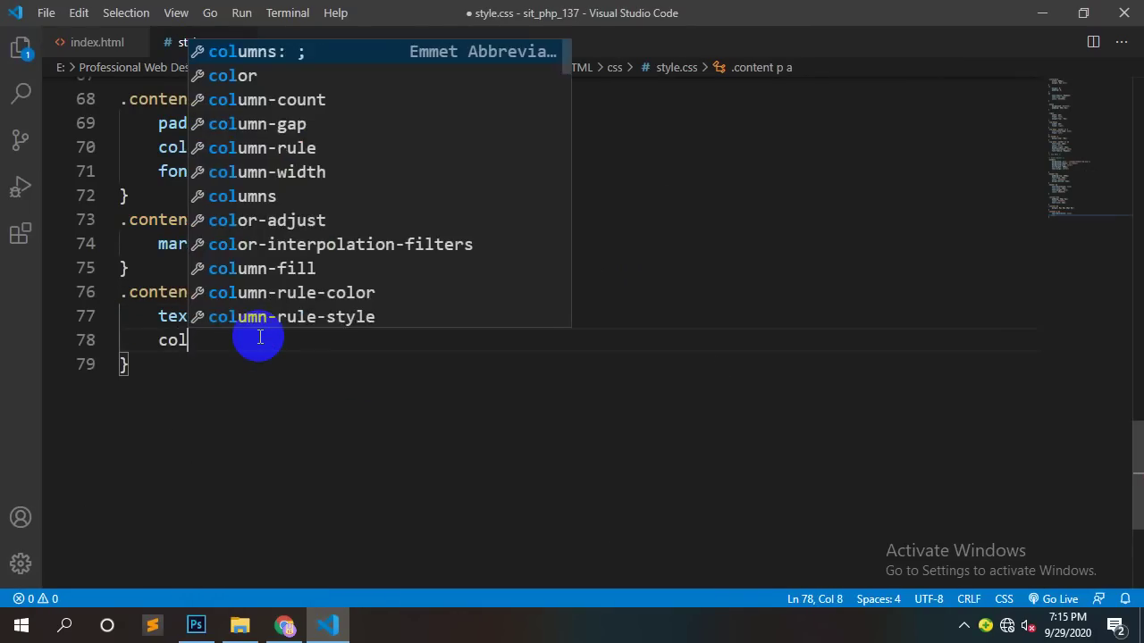
key(Return)
click(194, 626)
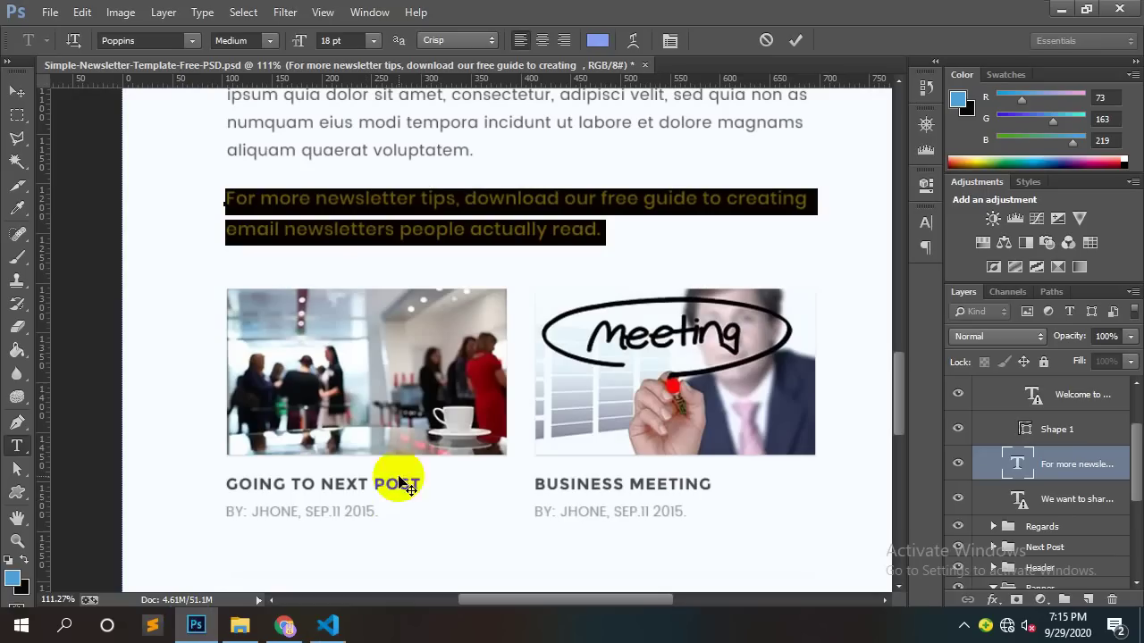
click(598, 39)
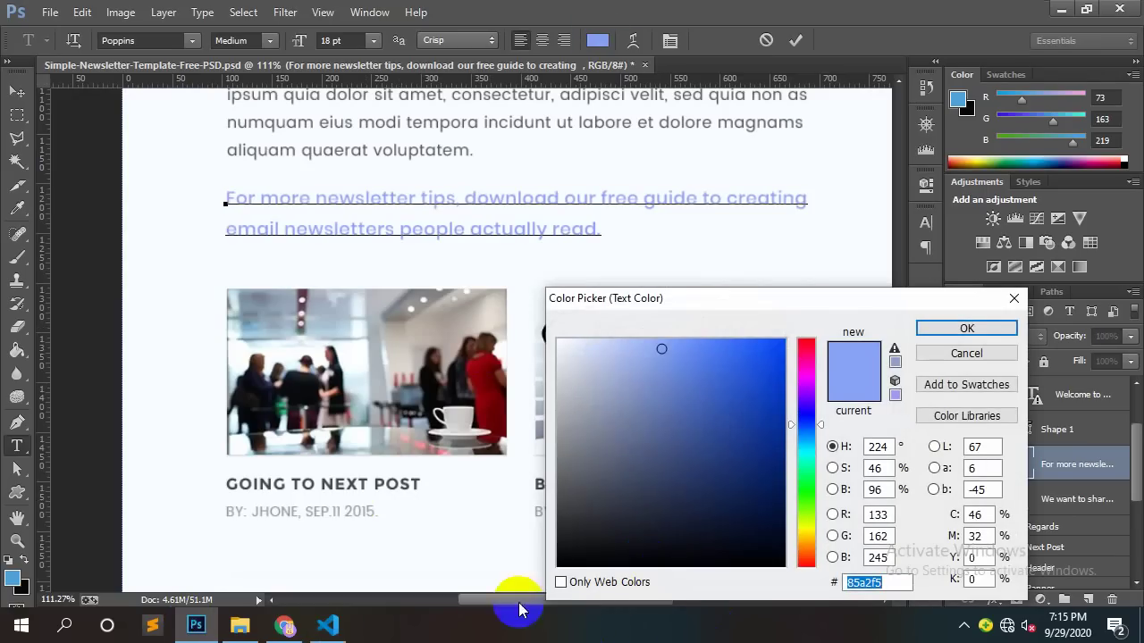
click(350, 631)
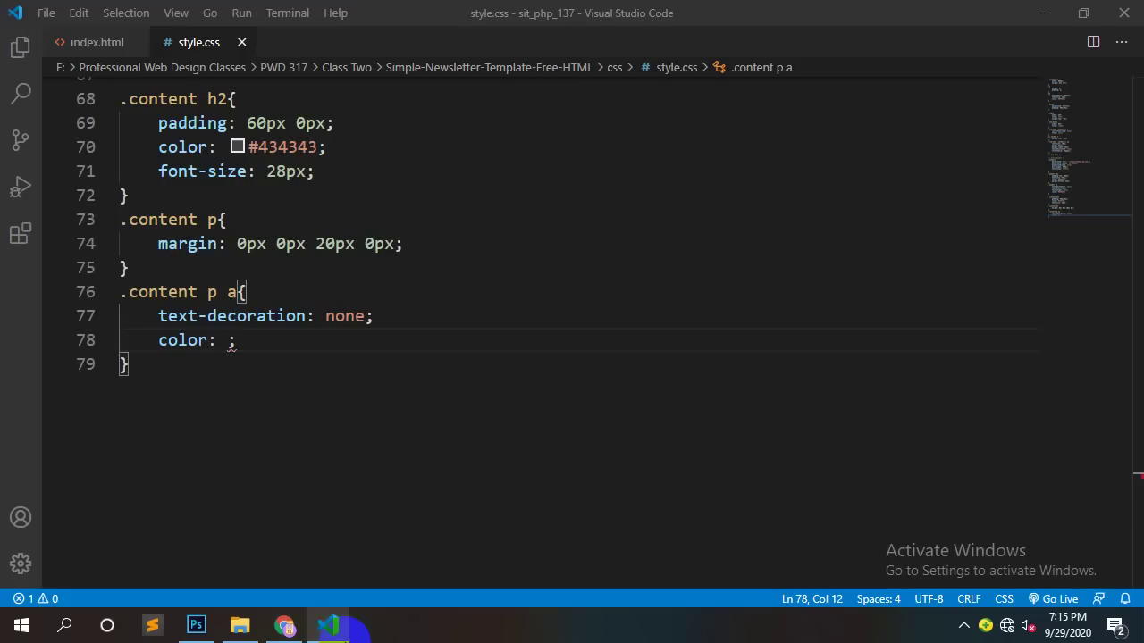
text(#85a2f5)
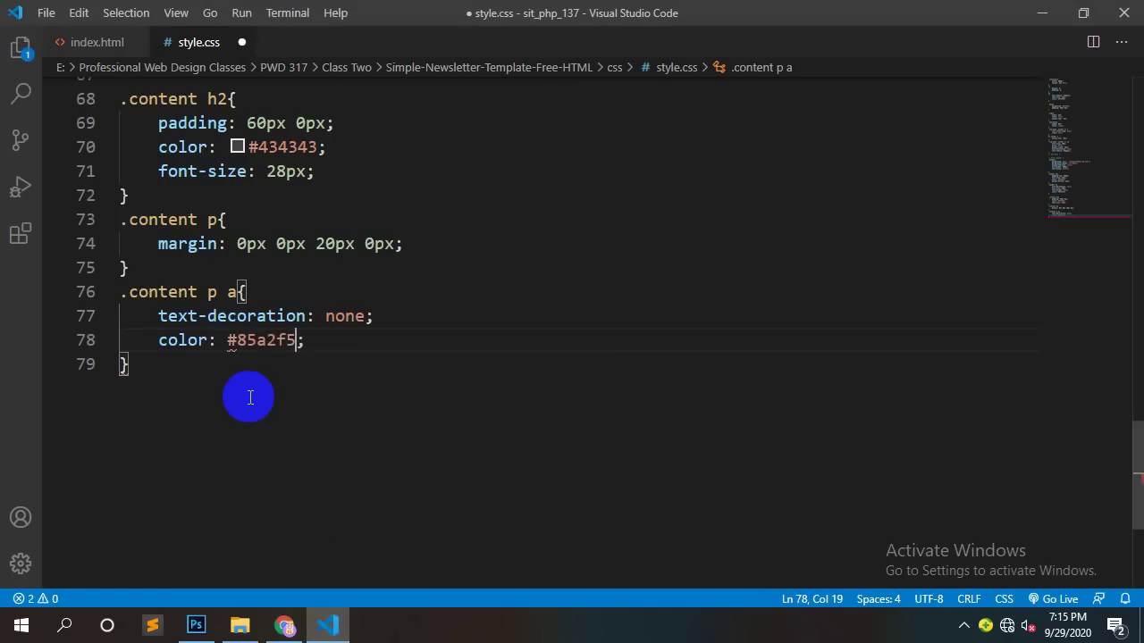
key(ctrl+s)
Step: Switch to Chrome, reload the page, and check the newsletter link's color and missing underline
click(284, 626)
right_click(332, 183)
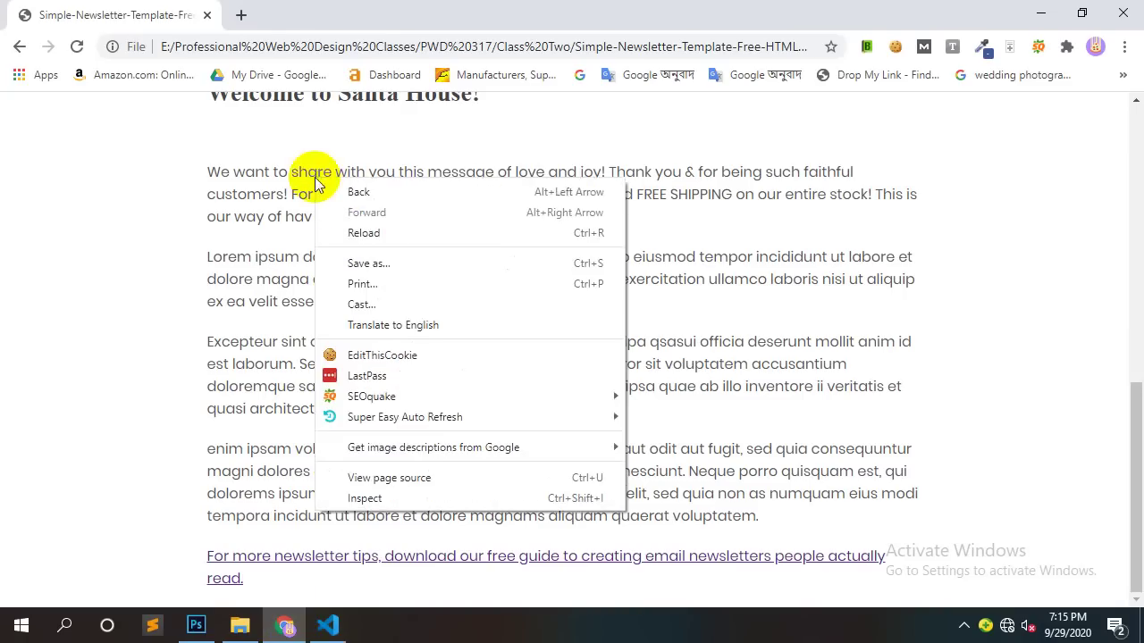
click(350, 232)
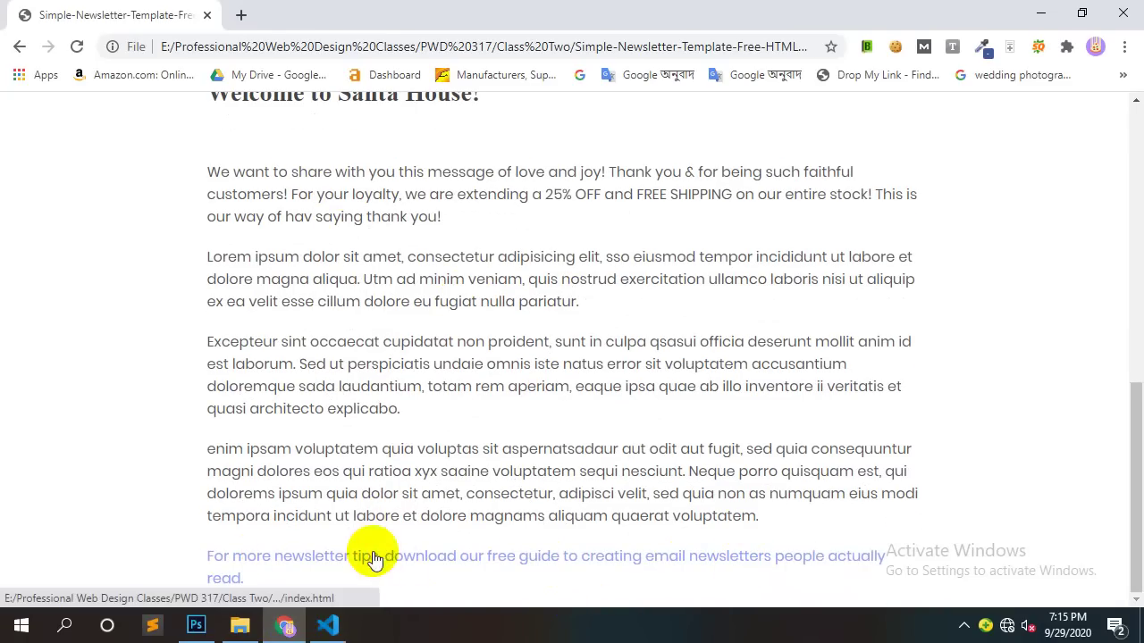
click(558, 559)
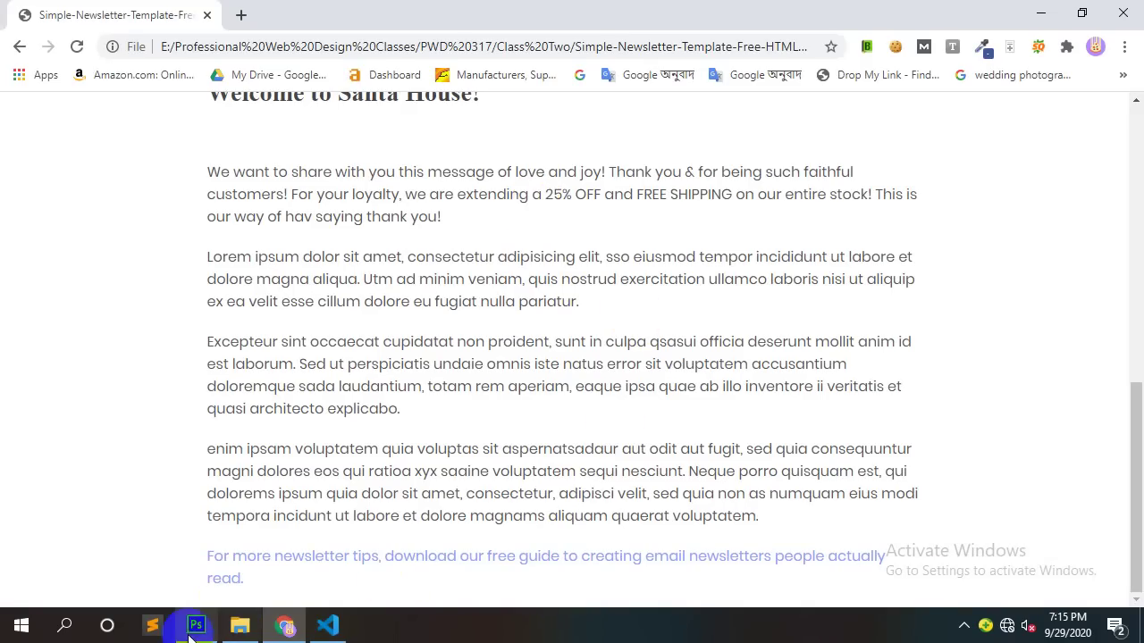
Step: Switch to Photoshop, close the text color picker, and leave the newsletter link's text editing without changes
click(196, 626)
click(967, 328)
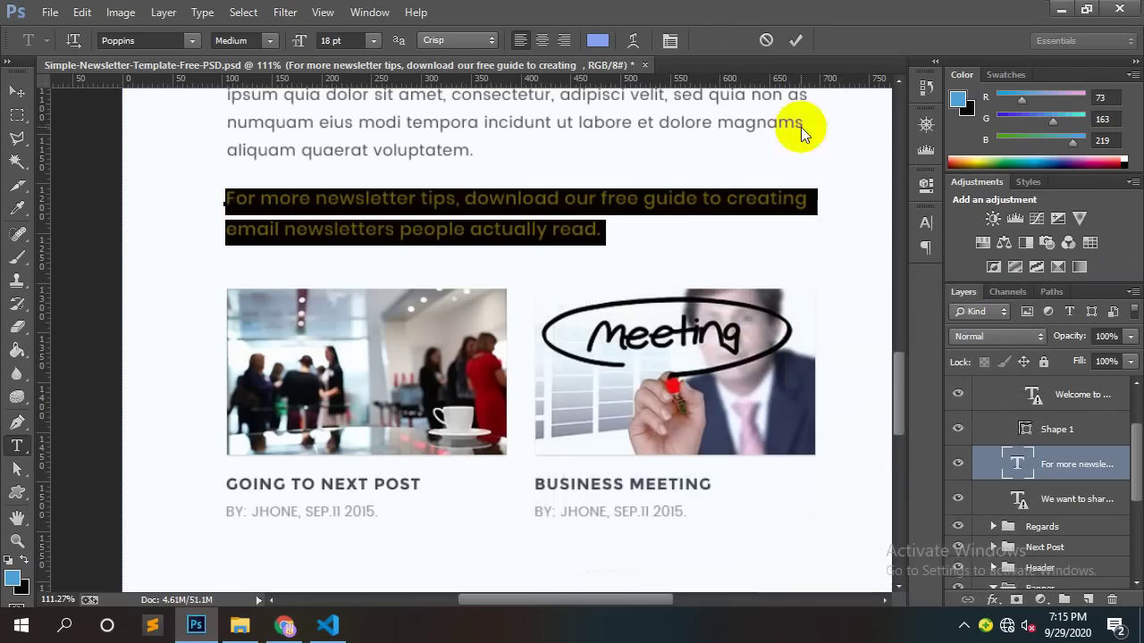
click(767, 41)
Step: Switch to Visual Studio Code, set the general p rule's font-size to 18px, and save style.css
click(327, 626)
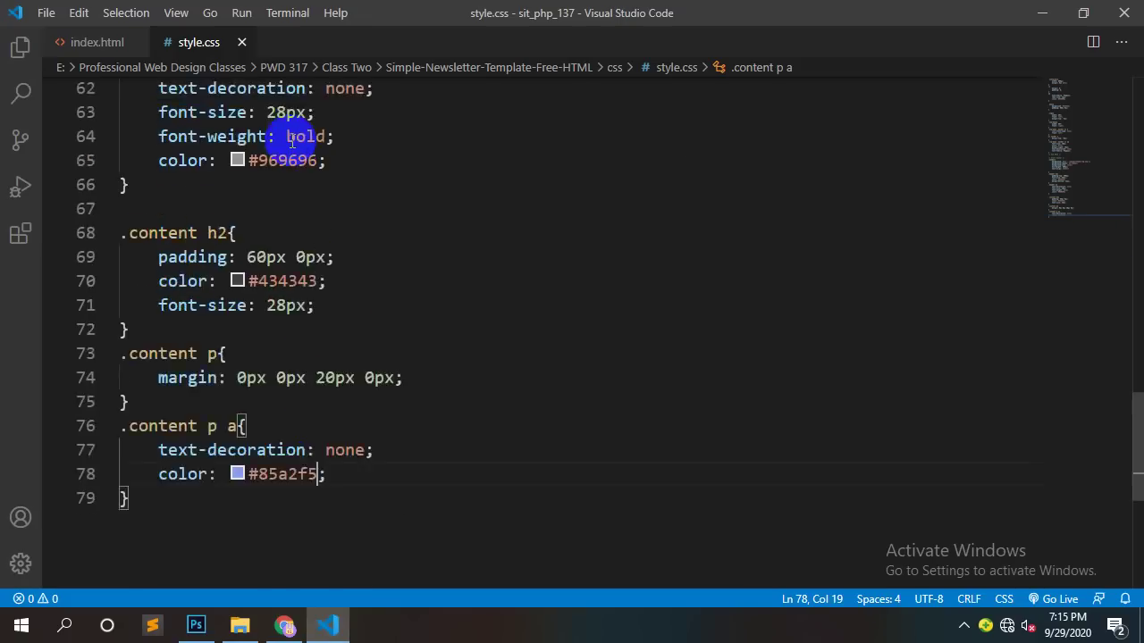
scroll(289, 140, up, 10)
scroll(294, 289, up, 9)
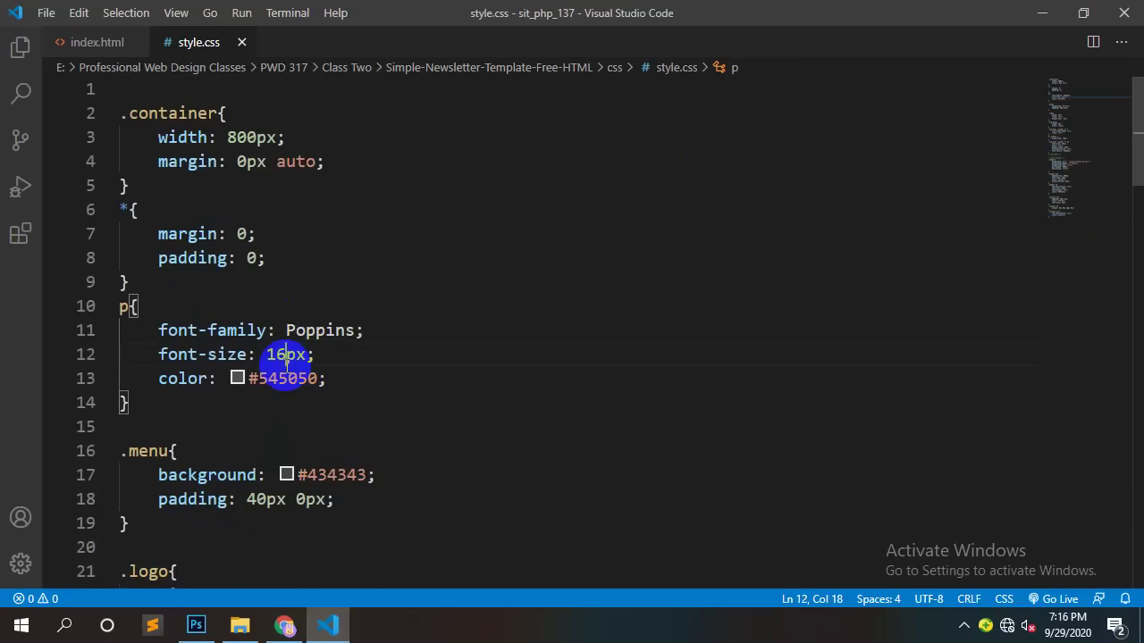
key(BackSpace)
text(8)
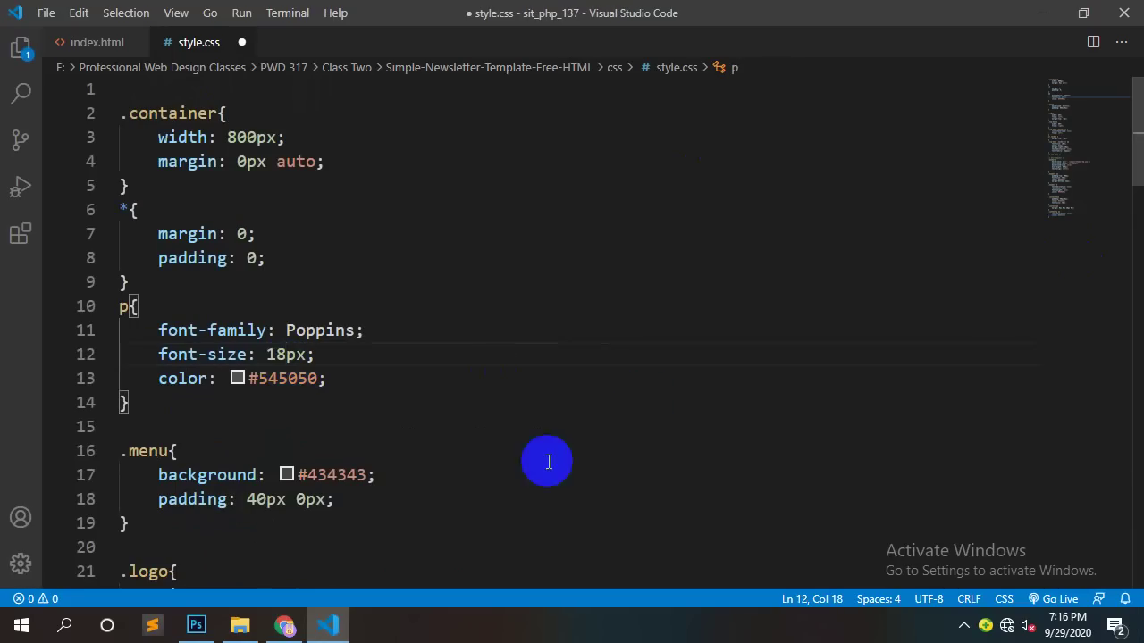
Step: Switch to Chrome, reload the page, and check the text size of the content paragraphs and newsletter link
click(284, 625)
right_click(595, 171)
click(617, 219)
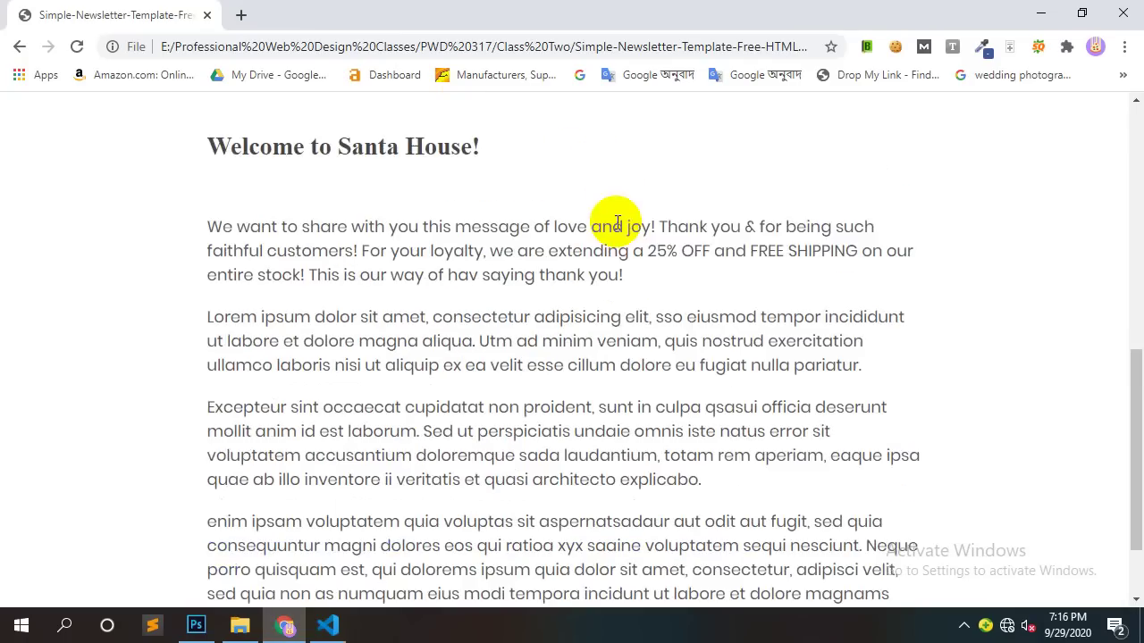
scroll(617, 223, down, 2)
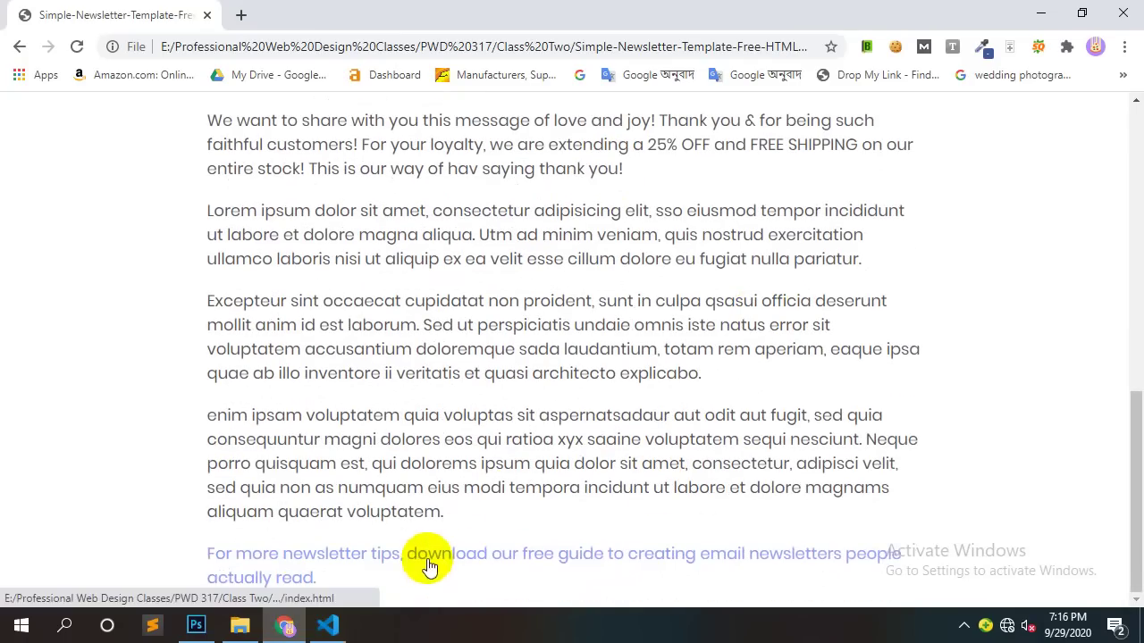
scroll(843, 187, up, 2)
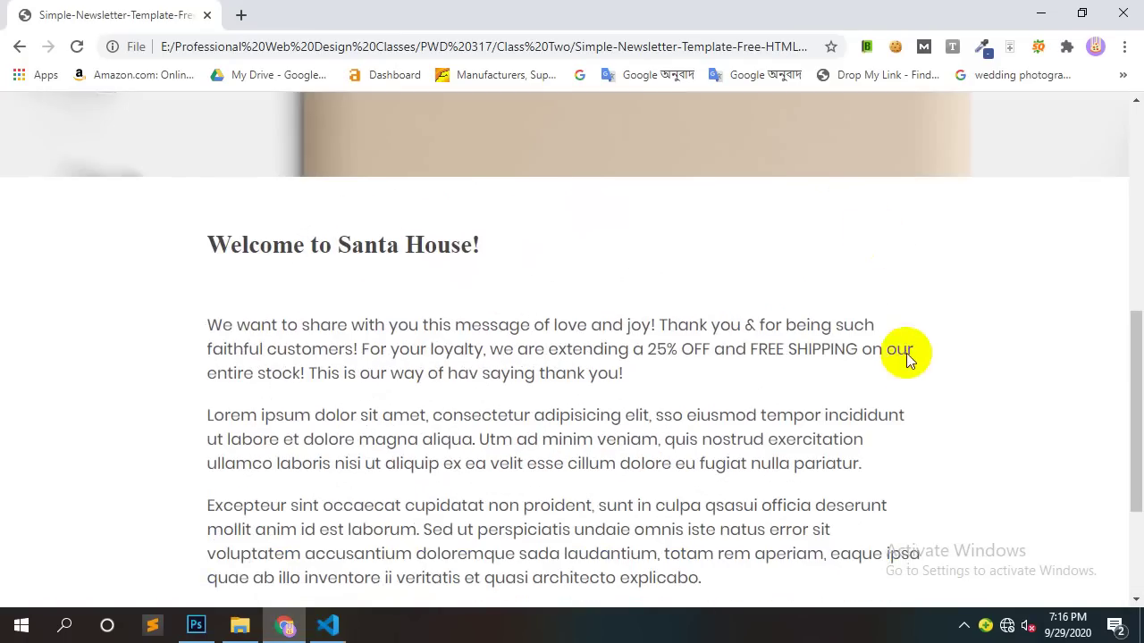
scroll(903, 352, down, 2)
Step: Compare the content paragraphs' text alignment in the Photoshop design with the reloaded page in Chrome
click(189, 631)
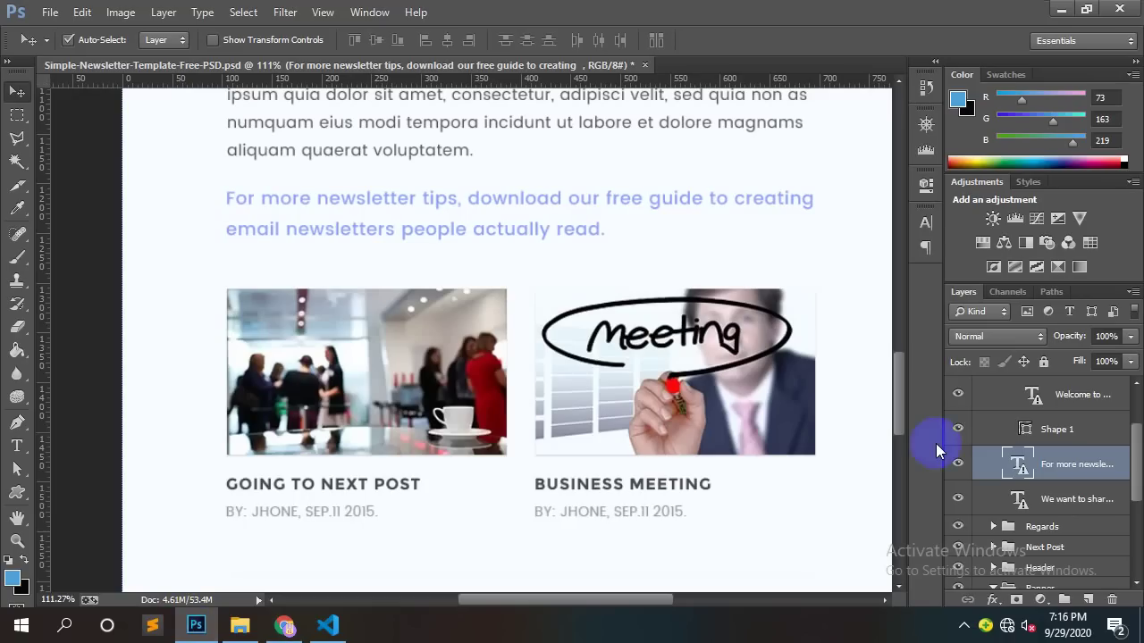
scroll(792, 183, up, 8)
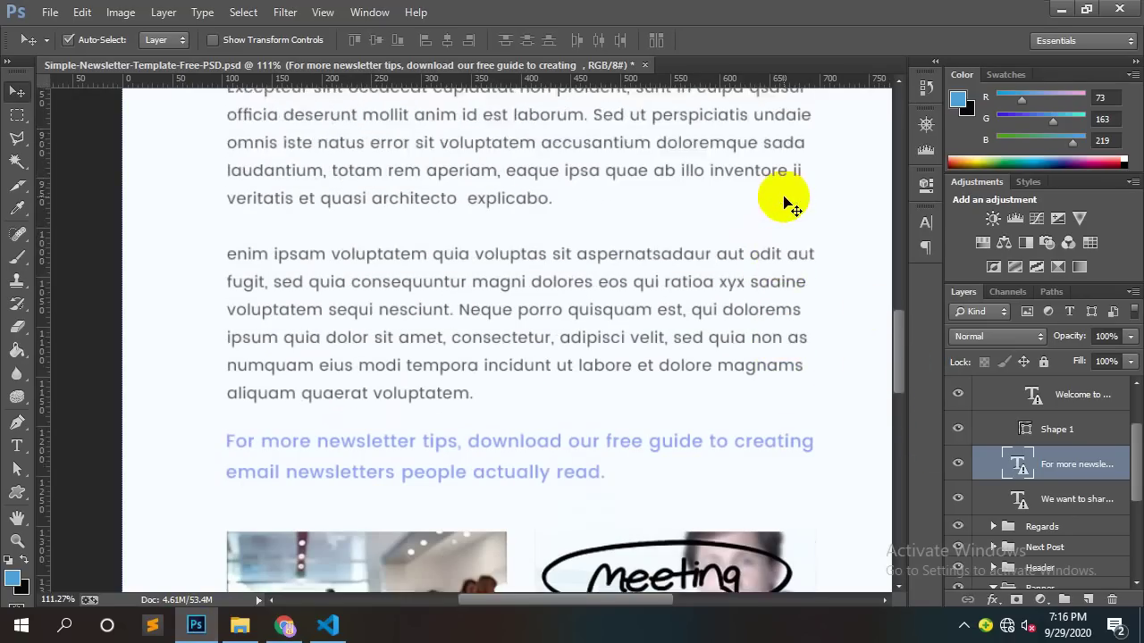
scroll(815, 277, up, 3)
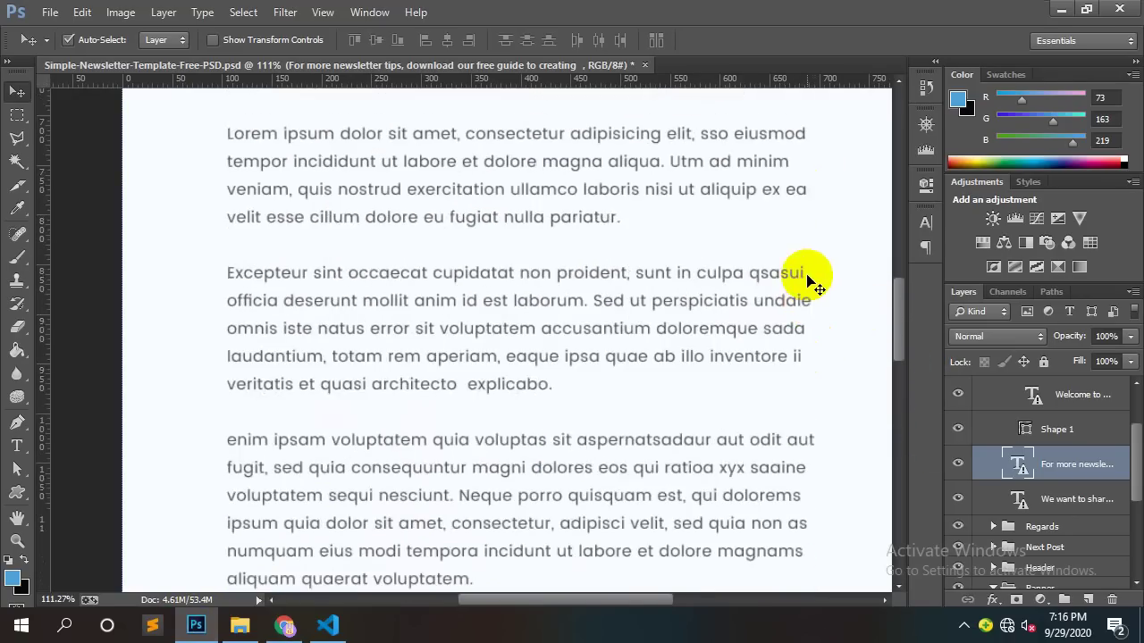
scroll(797, 185, up, 3)
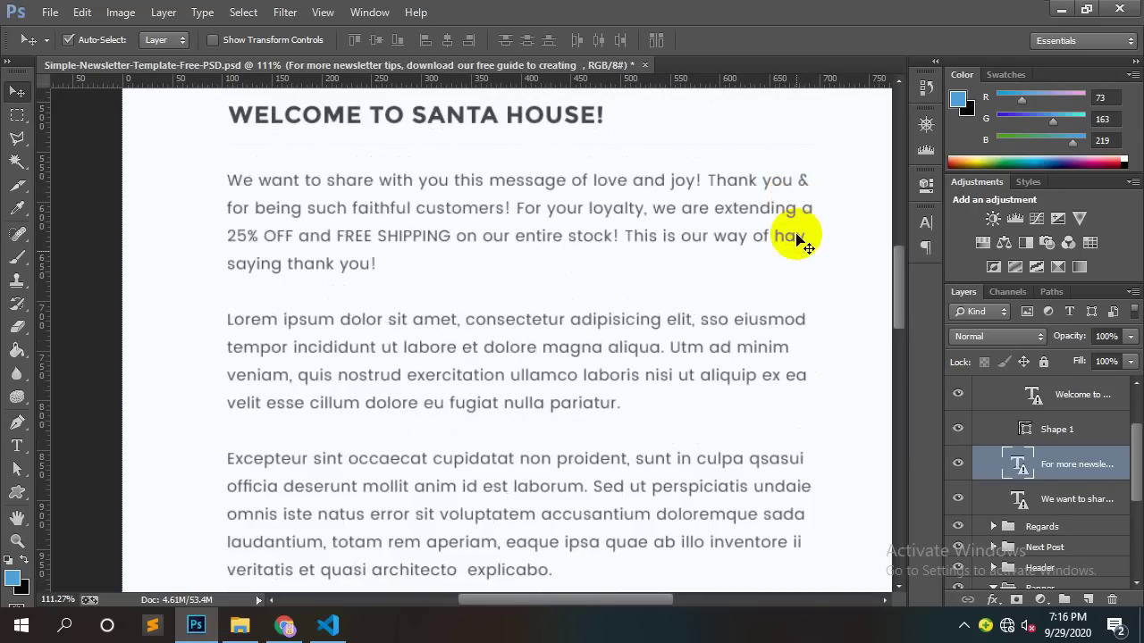
click(328, 625)
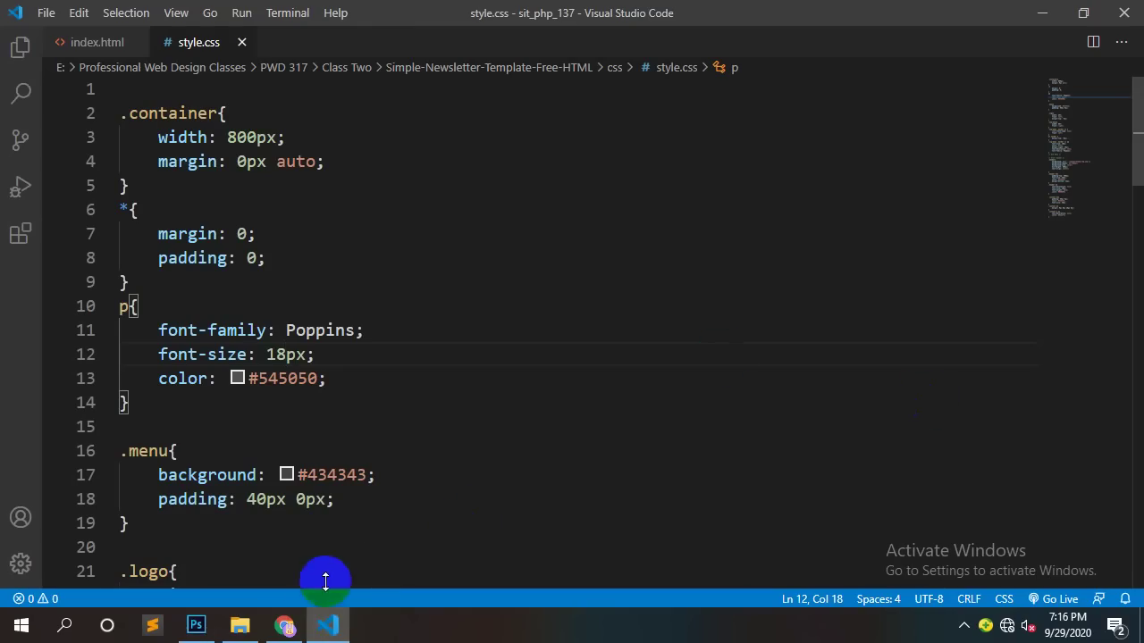
click(286, 625)
key(F5)
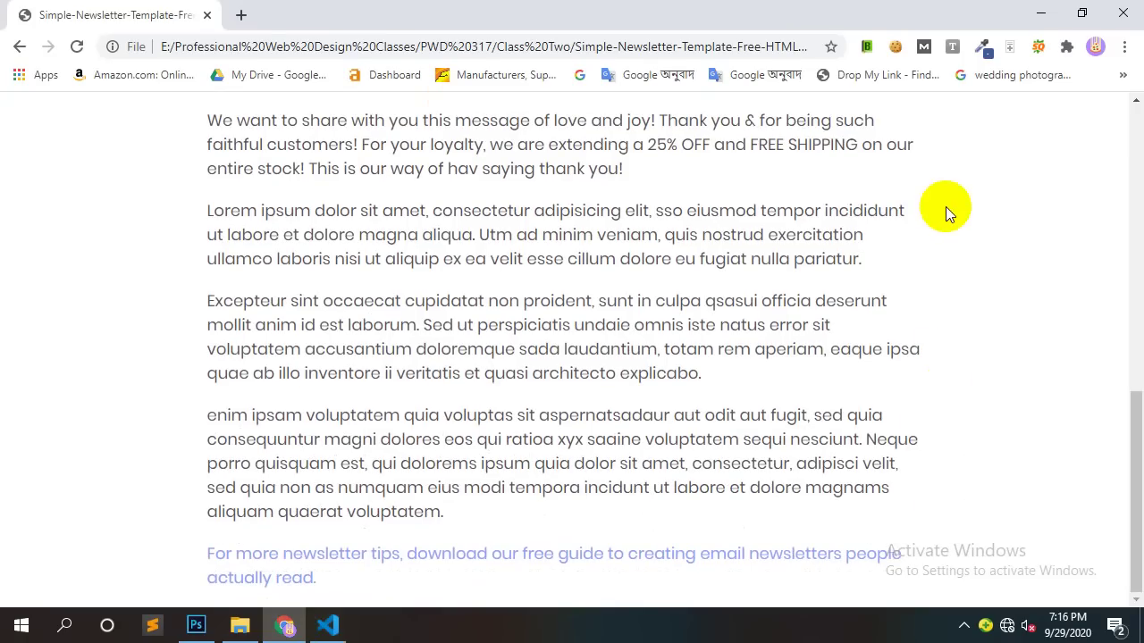
Step: Add text-align justify to the .content p rule in Visual Studio Code and save style.css
click(328, 625)
scroll(411, 439, down, 6)
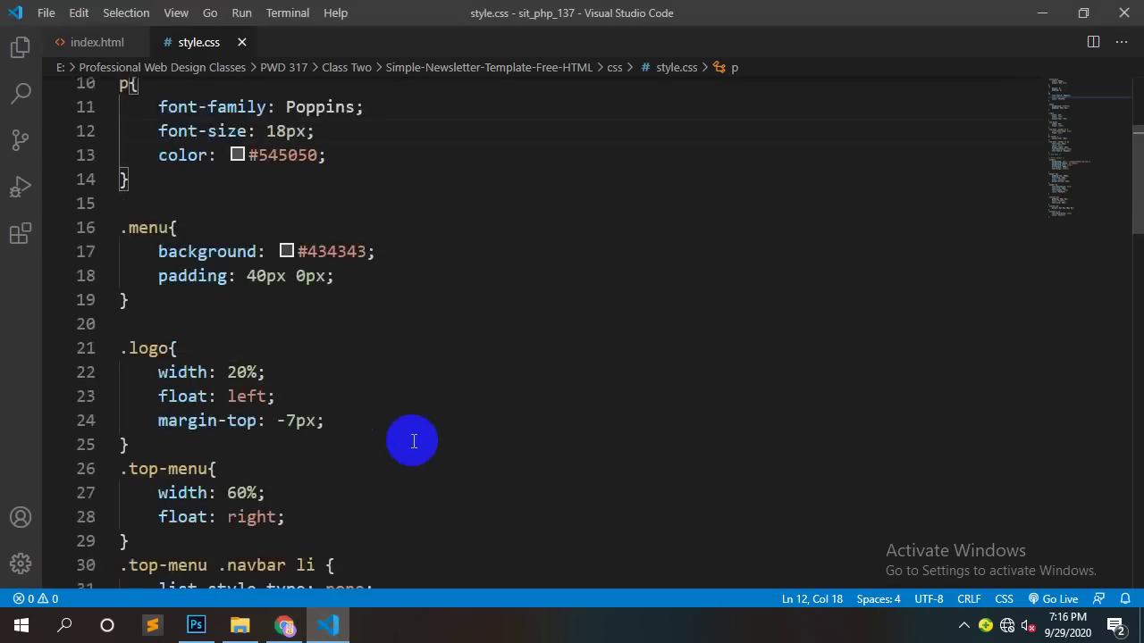
scroll(448, 445, down, 8)
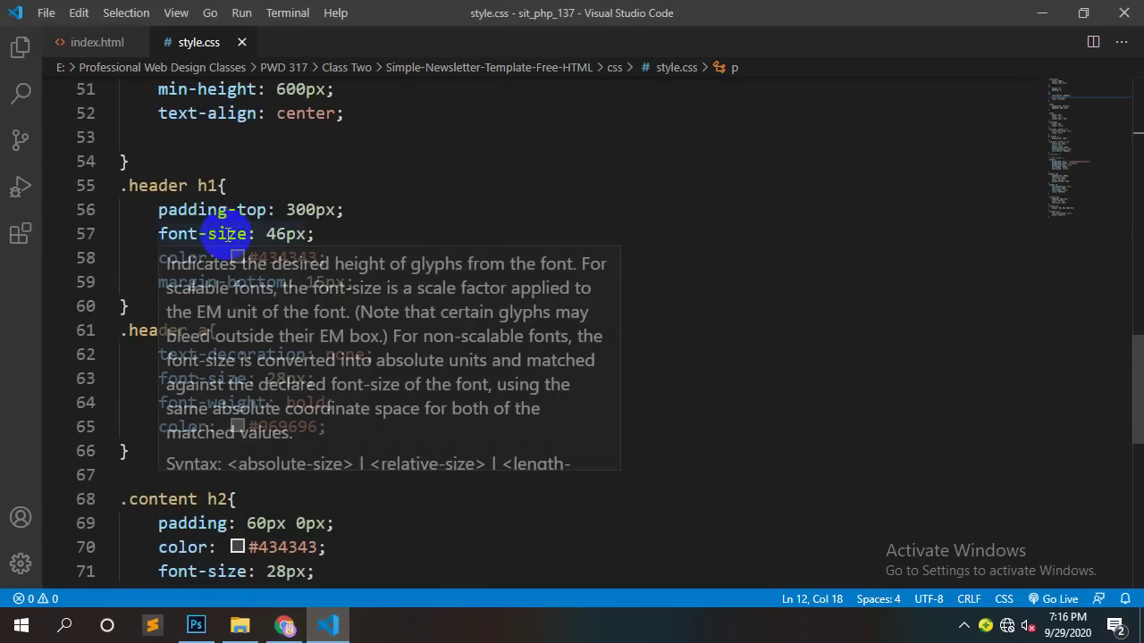
scroll(219, 232, down, 4)
scroll(230, 233, down, 3)
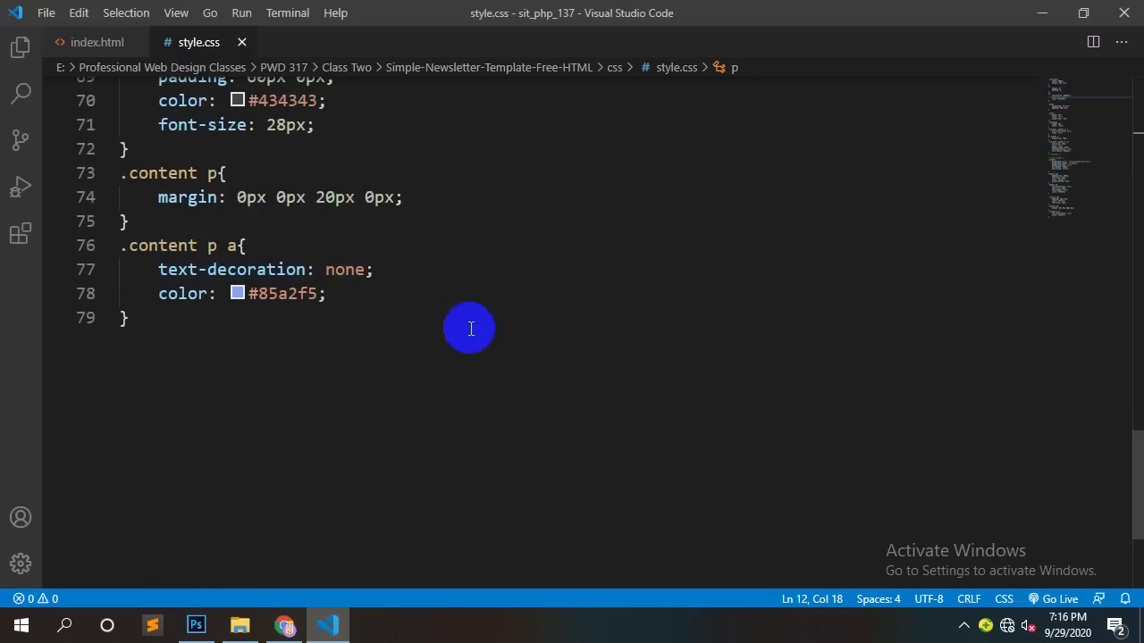
key(Return)
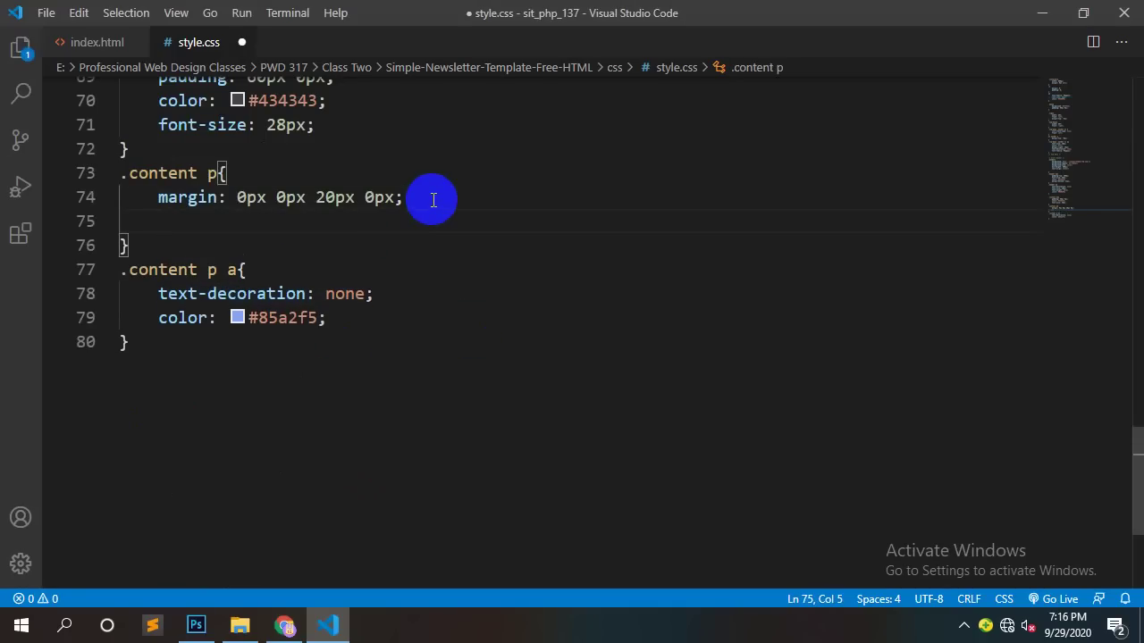
text(text)
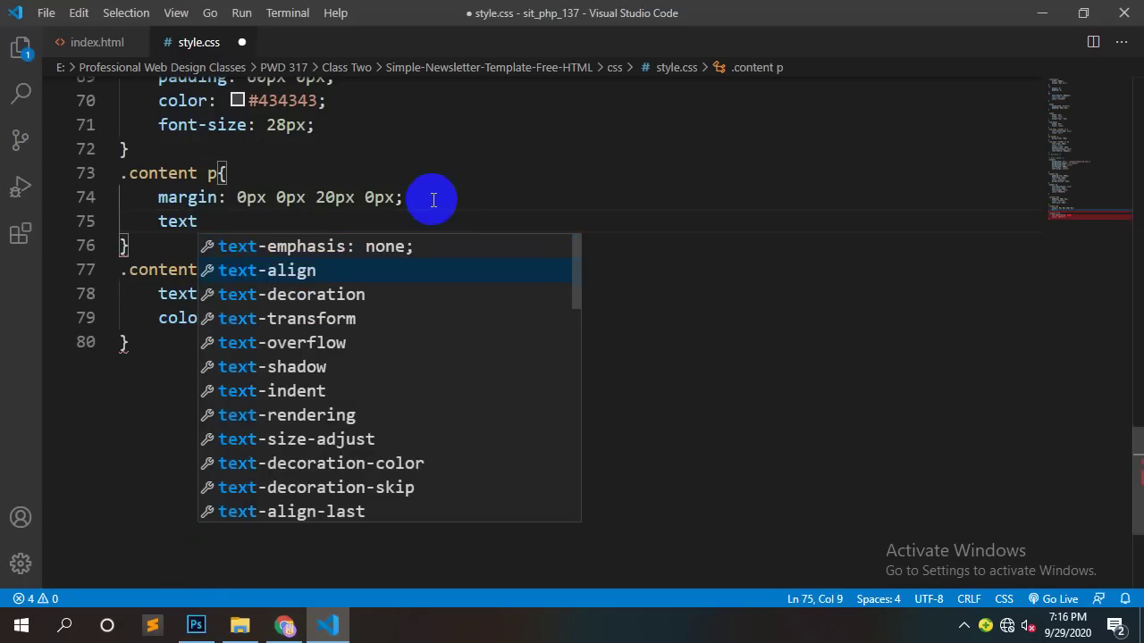
key(Return)
text(ju;)
key(Return)
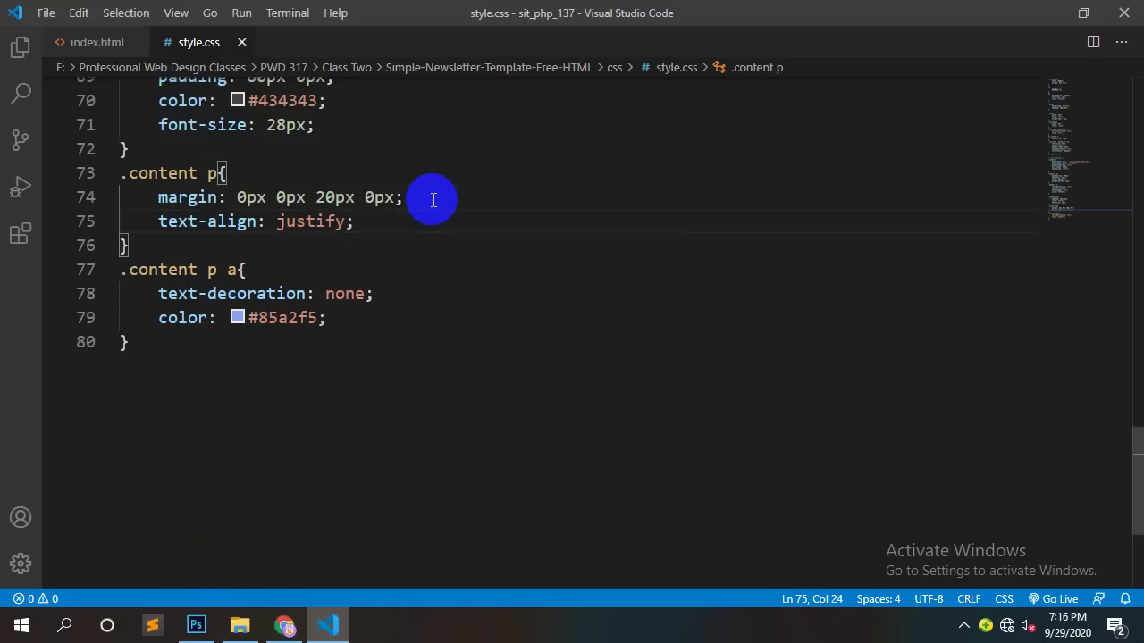
Step: Switch to Chrome, reload the page, and check the alignment of the content paragraphs
click(286, 624)
right_click(815, 236)
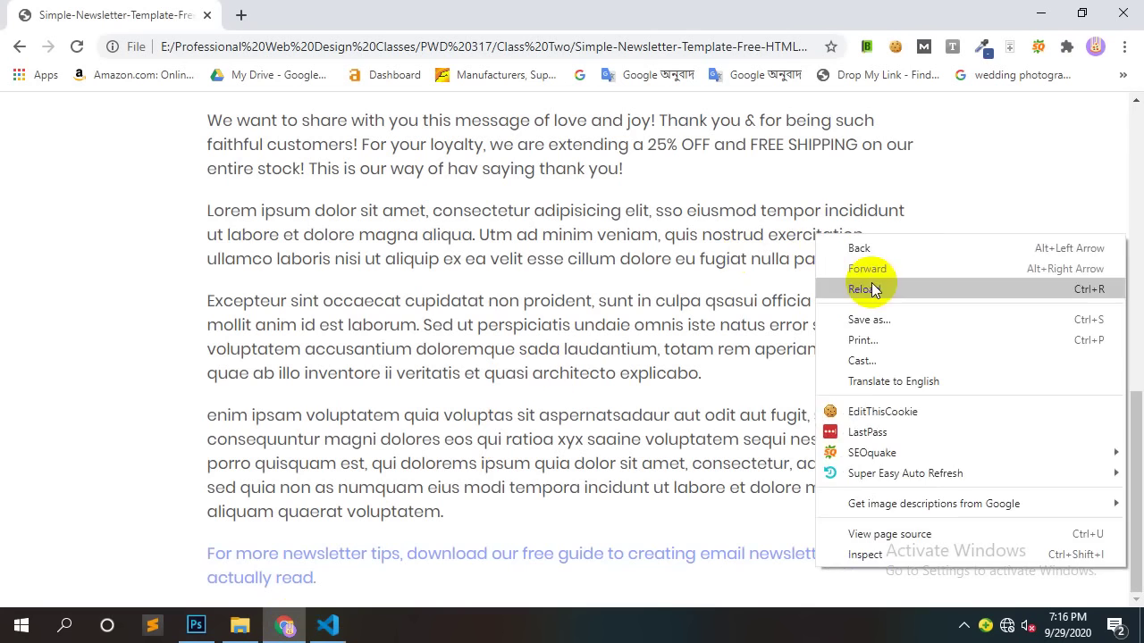
click(867, 289)
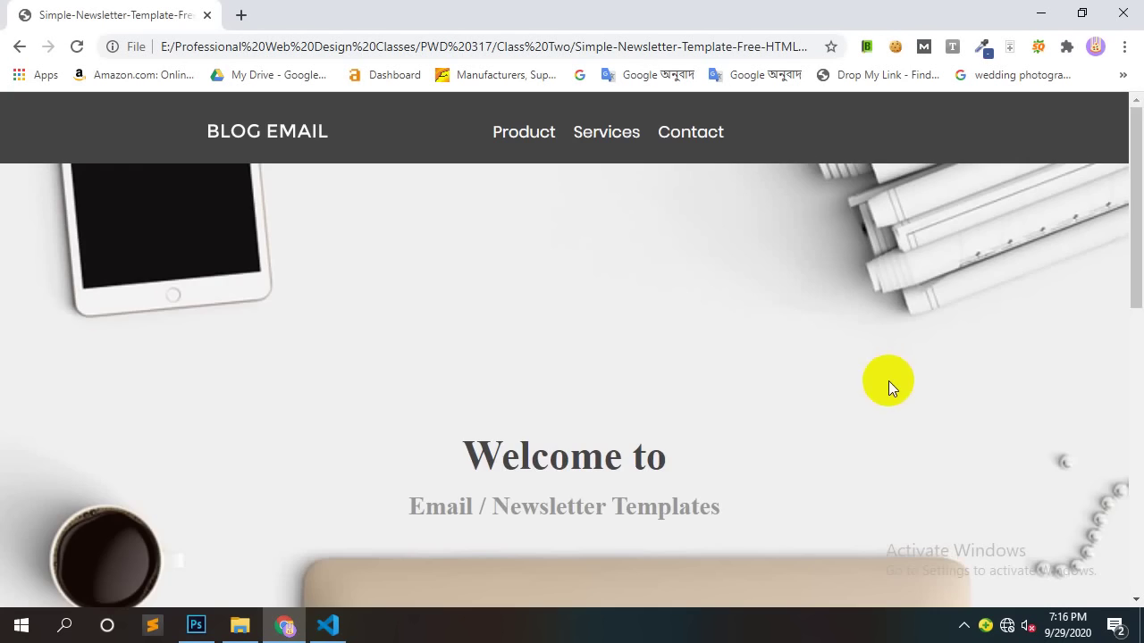
scroll(926, 325, up, 2)
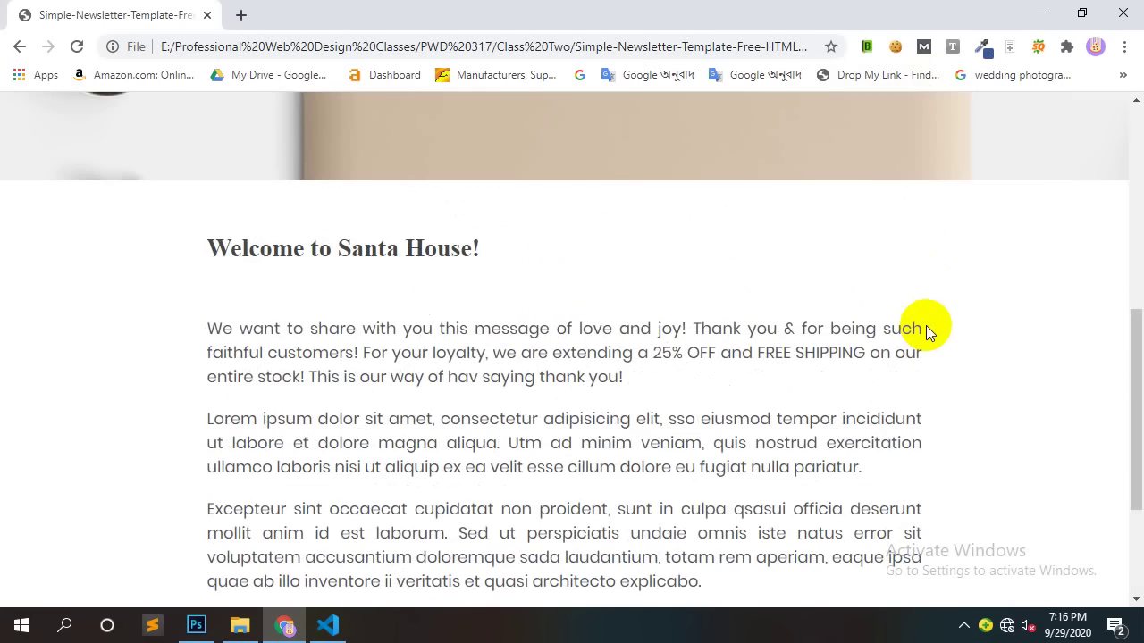
scroll(927, 401, down, 2)
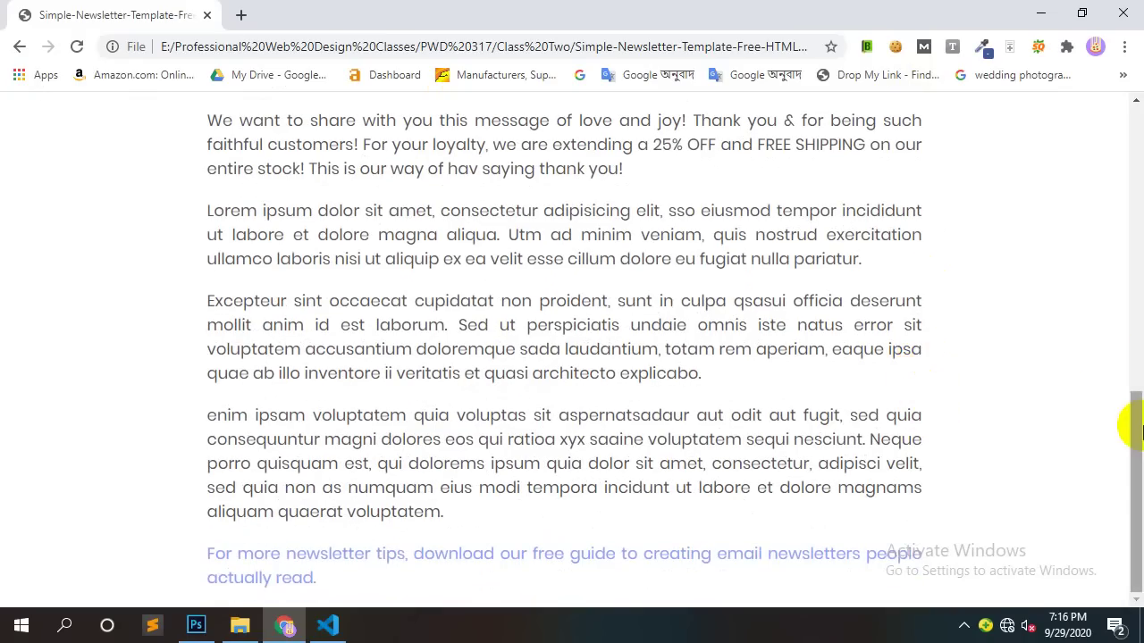
Step: Switch to Photoshop and examine the thin divider line below the "WELCOME TO SANTA HOUSE!" heading up close
click(196, 626)
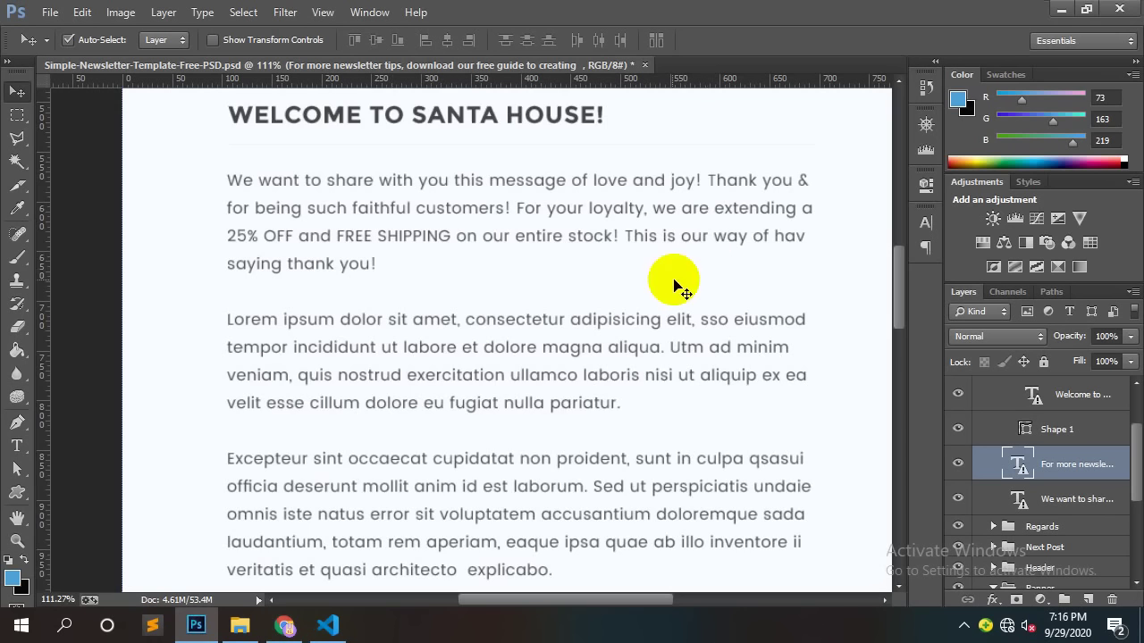
scroll(574, 396, down, 3)
scroll(454, 335, up, 2)
scroll(454, 335, up, 3)
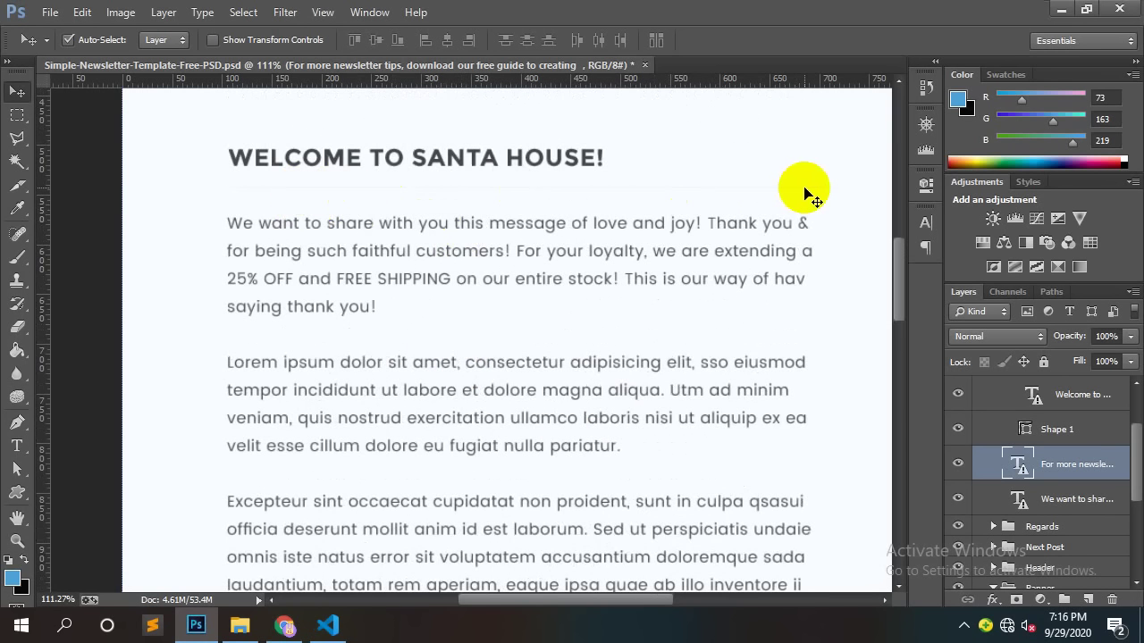
scroll(807, 191, up, 10)
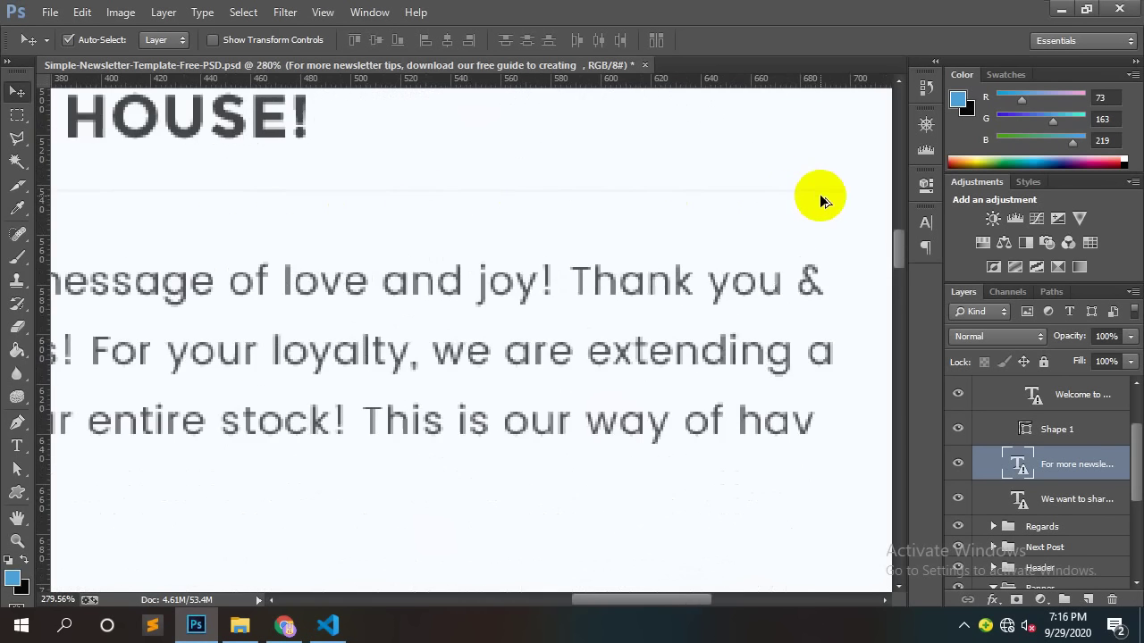
scroll(827, 188, up, 3)
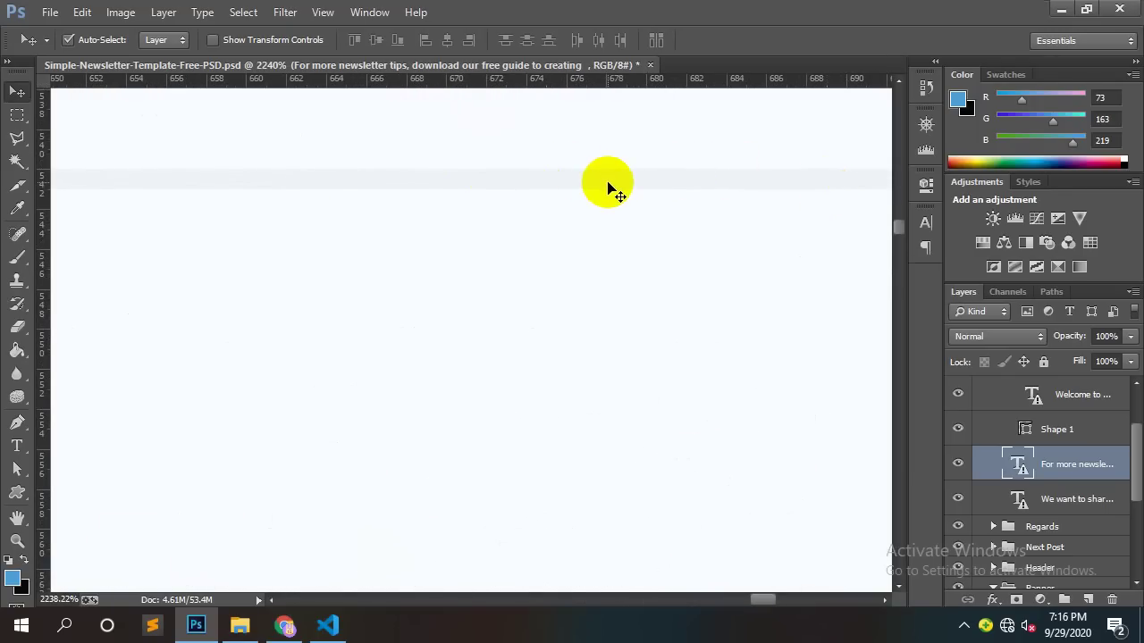
Step: Select the divider line shape below the "WELCOME TO SANTA HOUSE!" heading and inspect its fill colour
scroll(611, 188, down, 10)
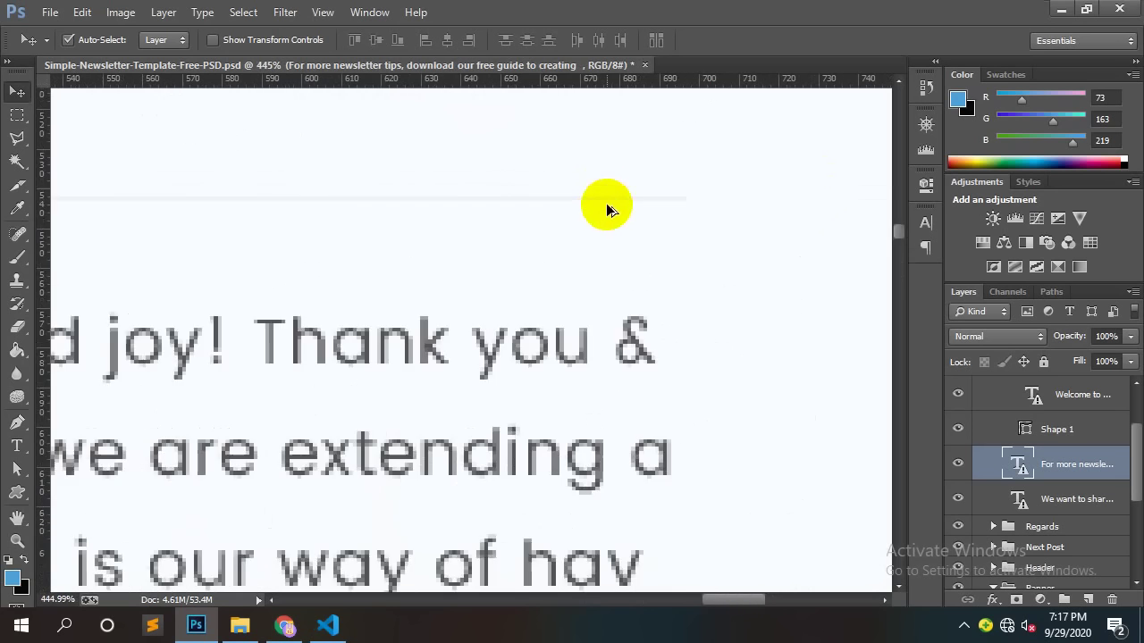
drag(357, 276, 725, 317)
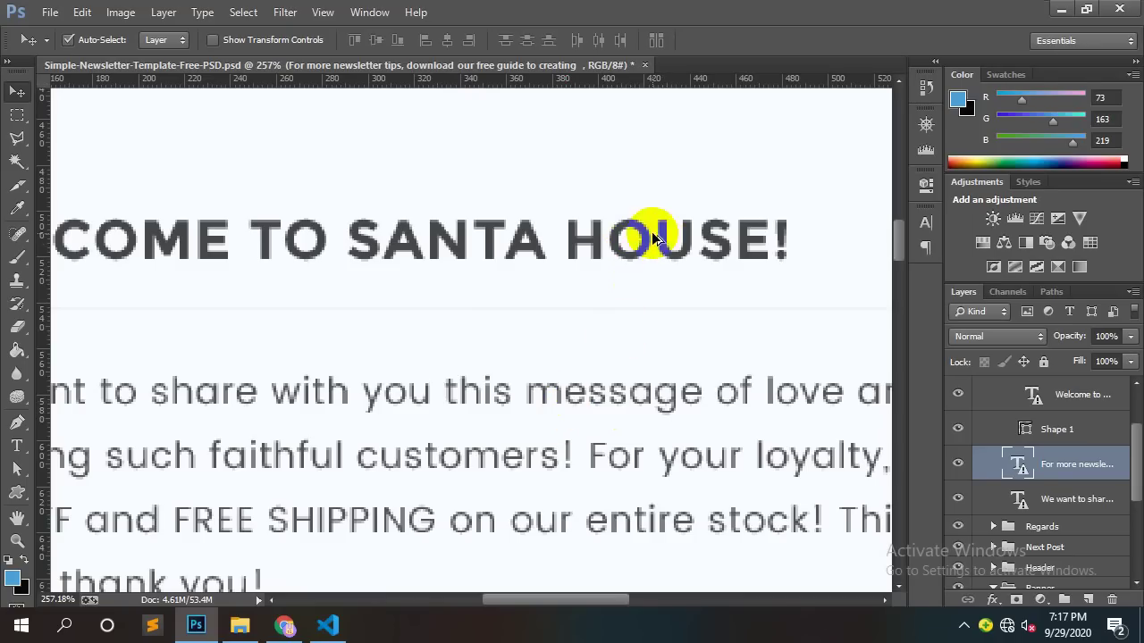
scroll(651, 235, up, 10)
scroll(697, 375, down, 2)
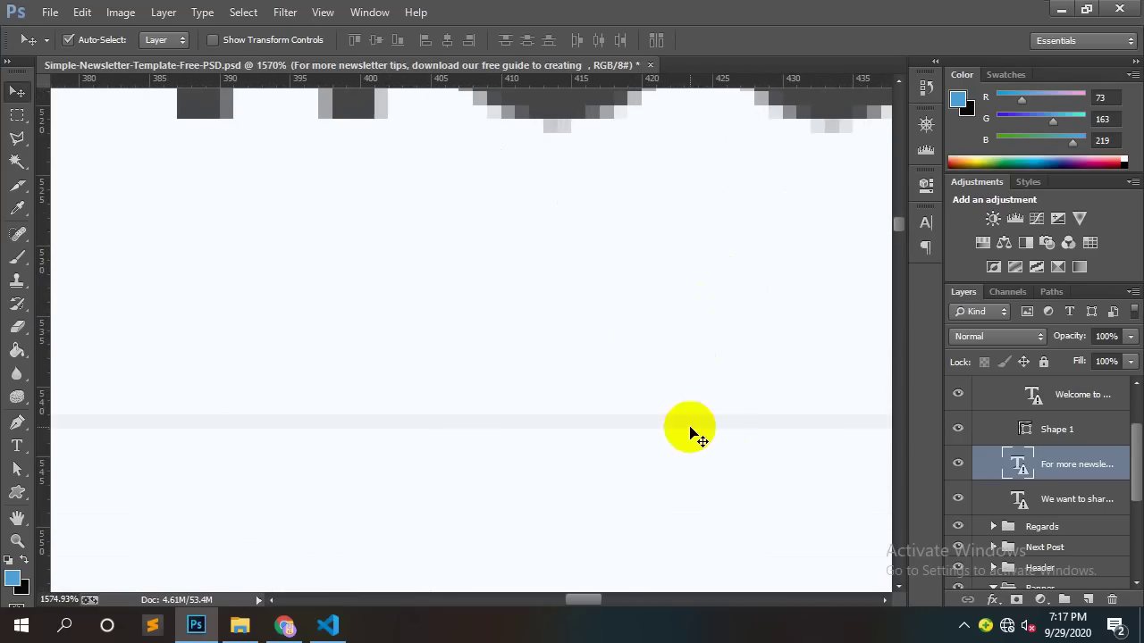
scroll(619, 438, up, 2)
click(623, 417)
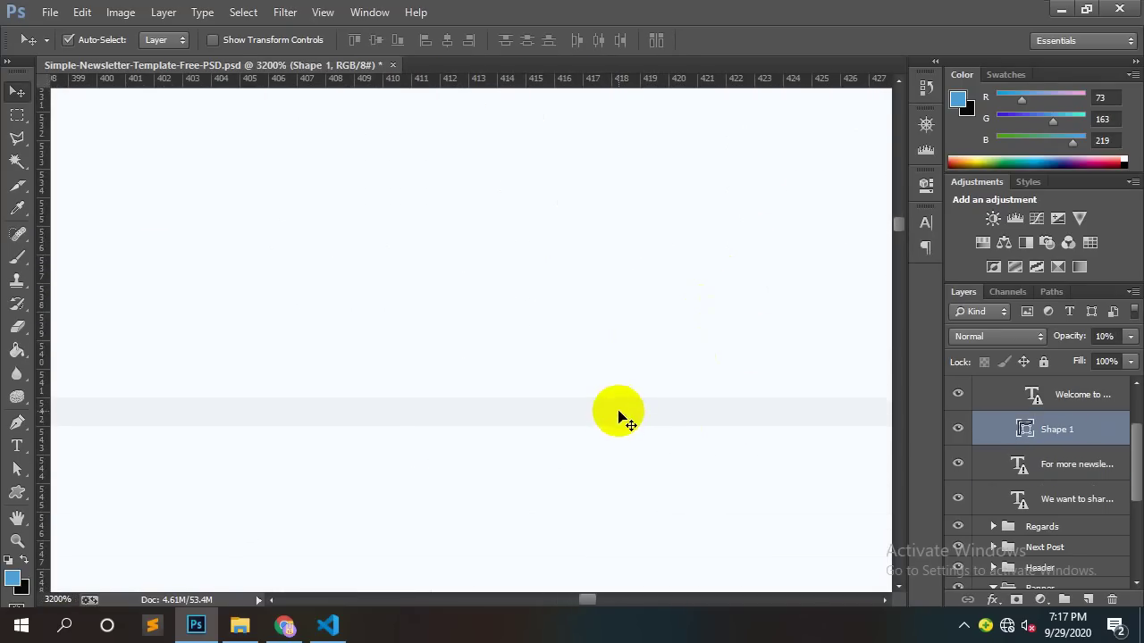
double_click(1025, 430)
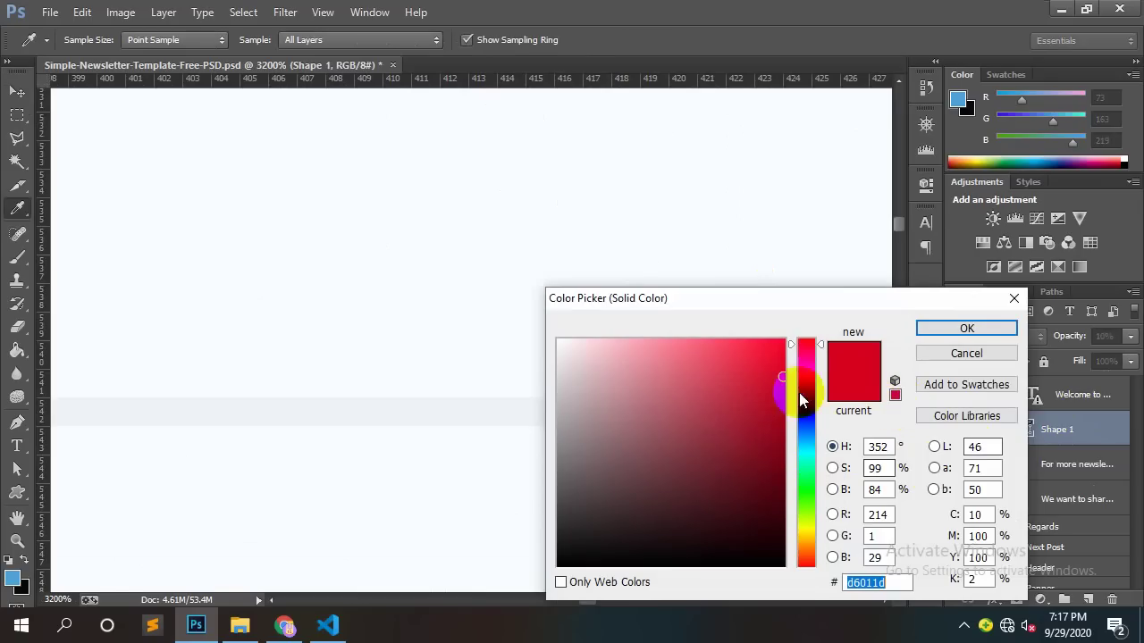
click(1013, 299)
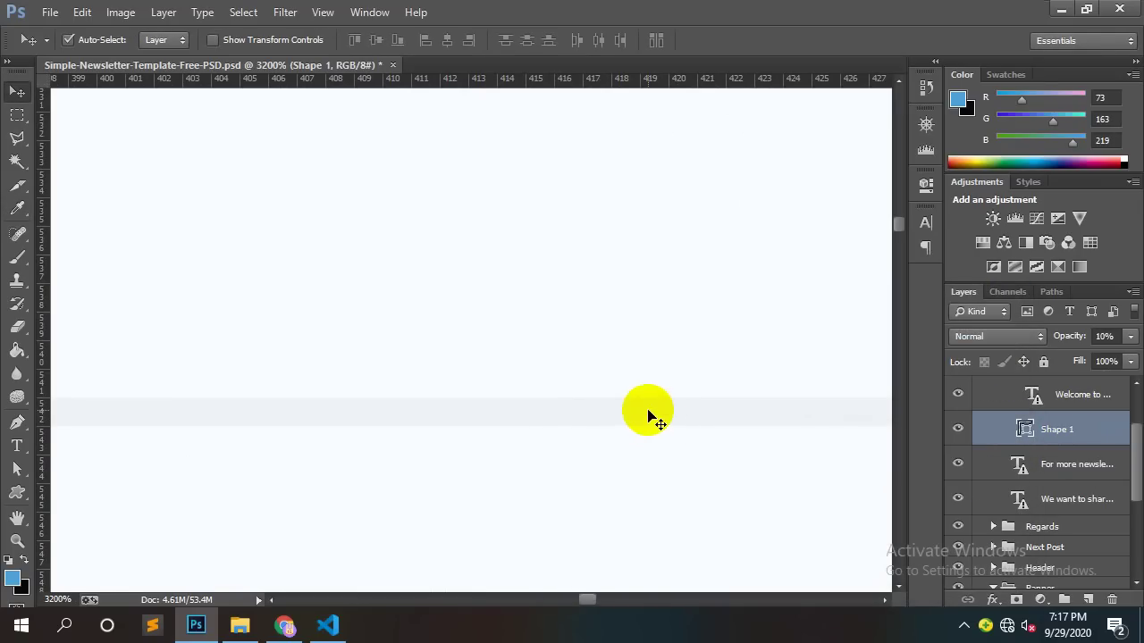
double_click(1026, 432)
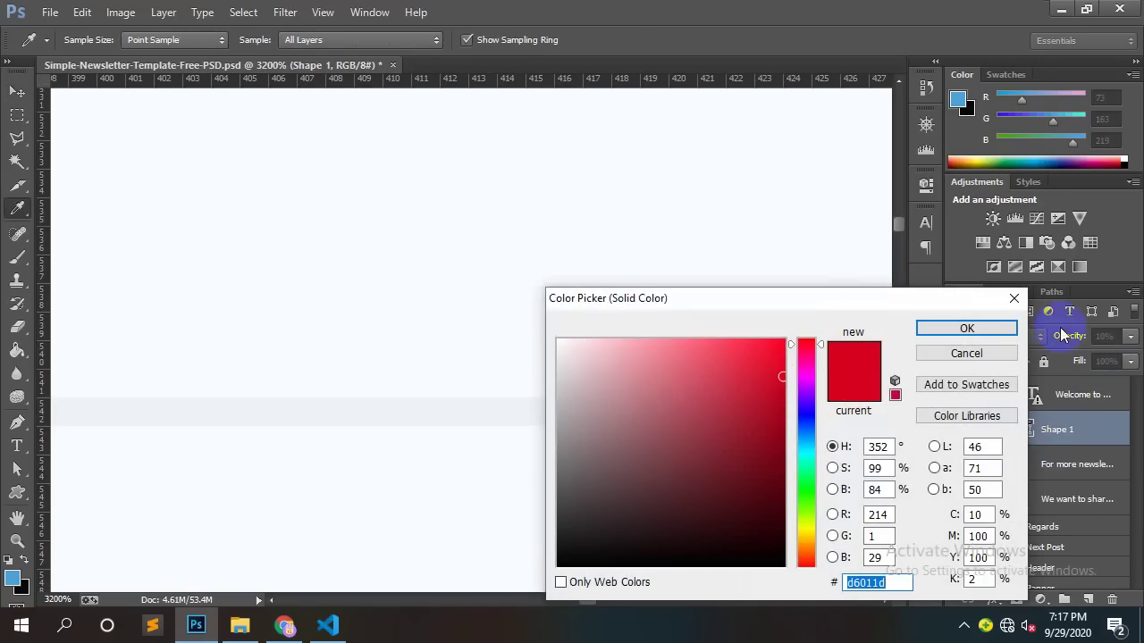
click(1014, 299)
Step: Toggle the Shape 1 layer's visibility to identify the divider line, ending with it shown, and recheck its fill colour
click(958, 430)
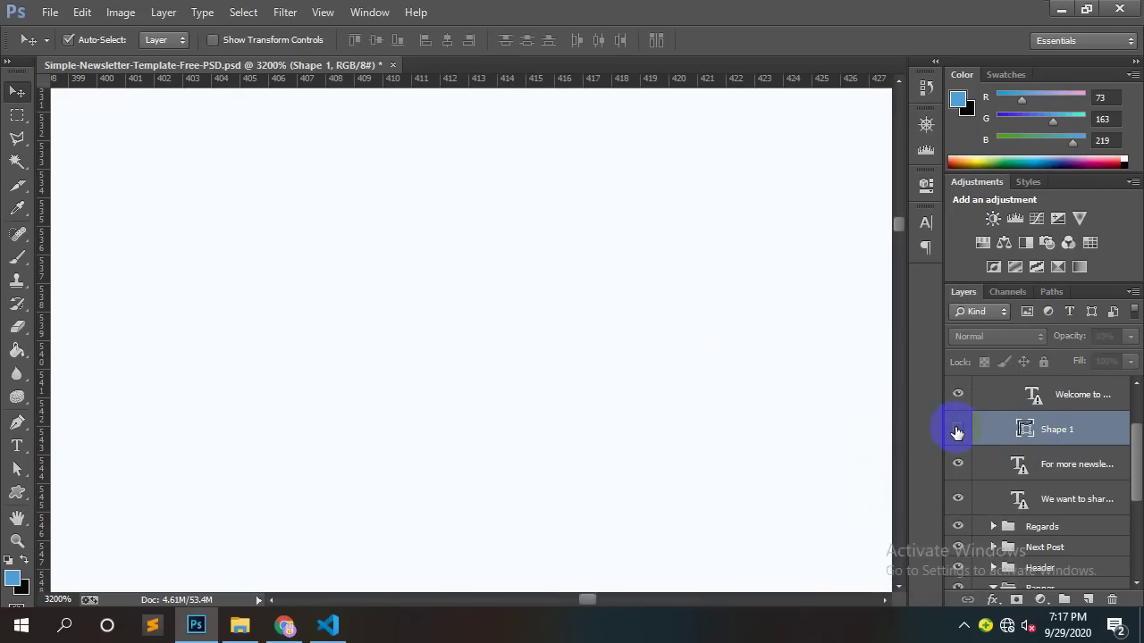
click(957, 432)
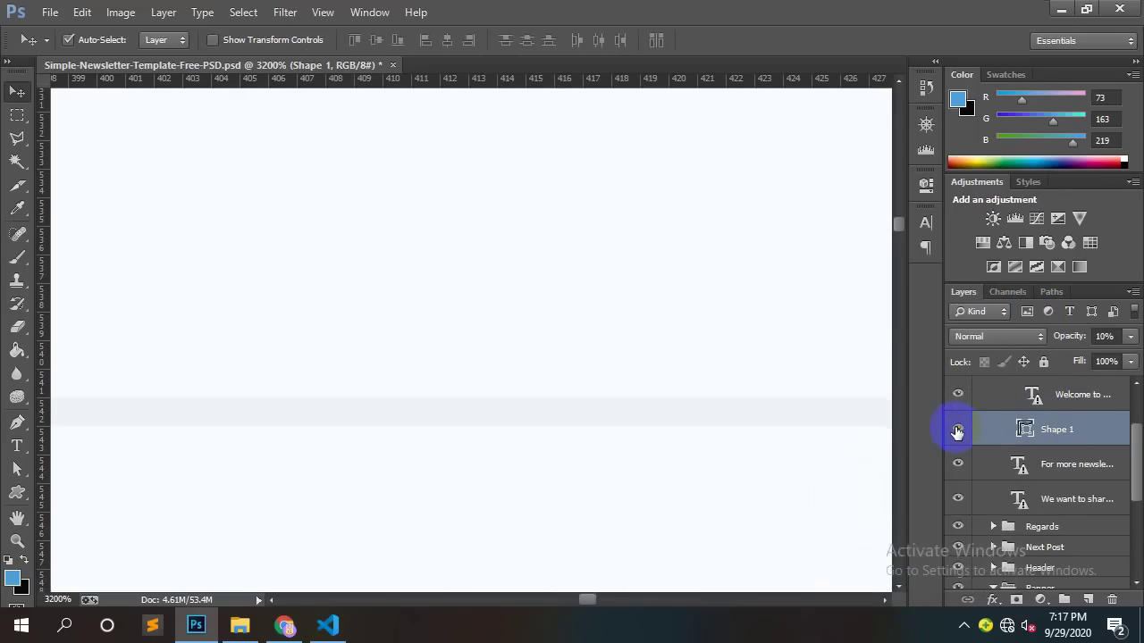
click(957, 432)
click(957, 431)
click(957, 431)
click(957, 432)
double_click(1025, 430)
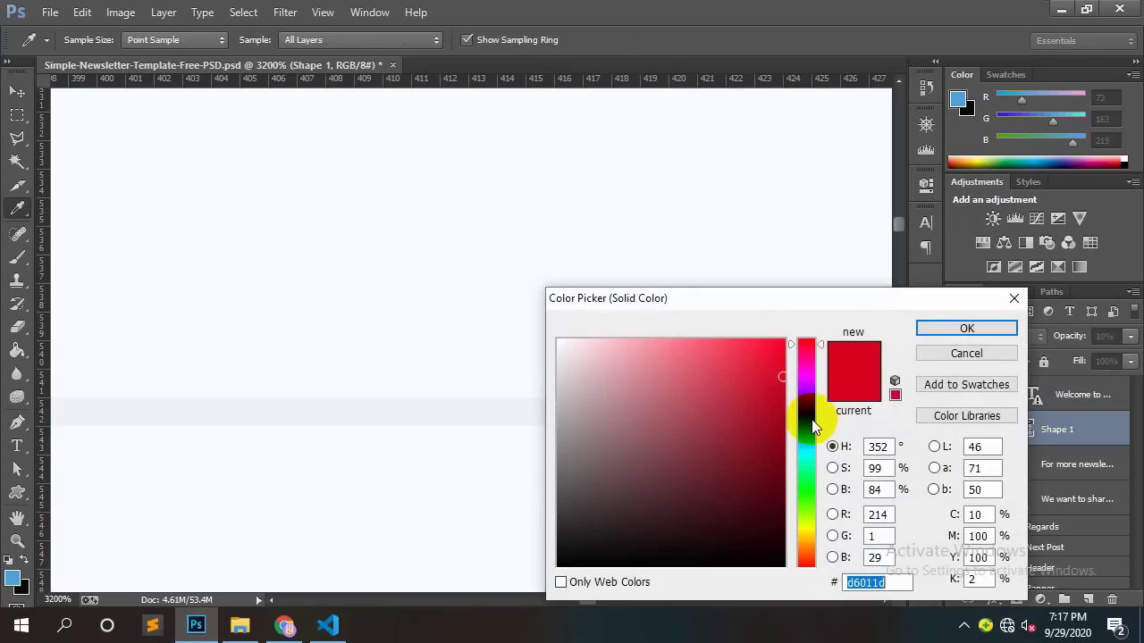
click(1012, 297)
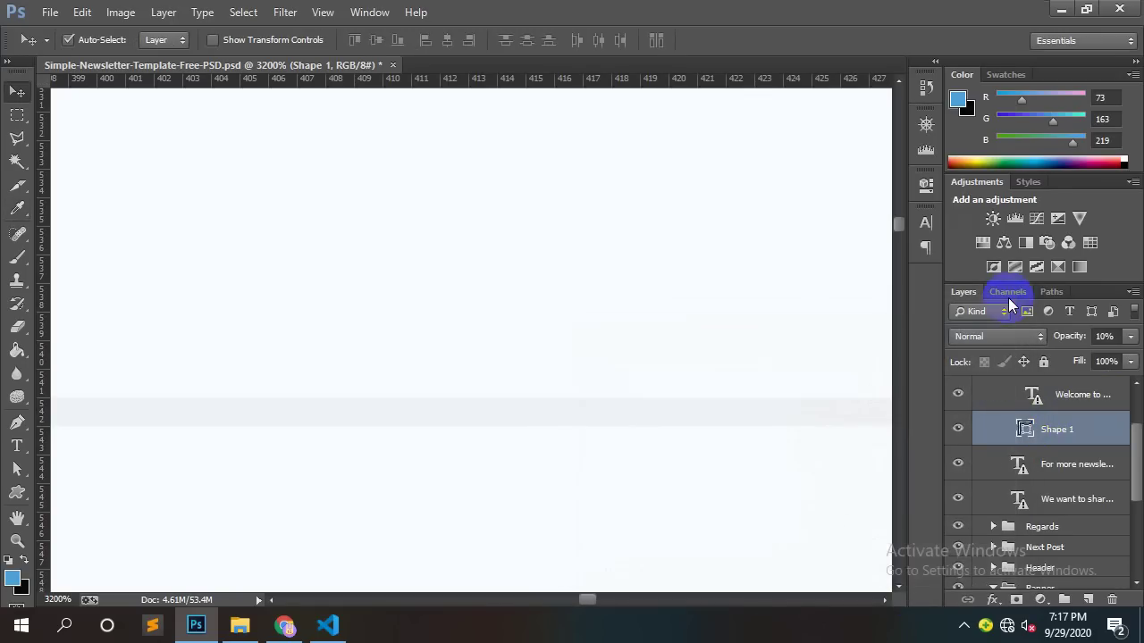
Step: Sample the divider line's displayed colour, #eef2f5, in the foreground Color Picker and copy its hex code
click(11, 578)
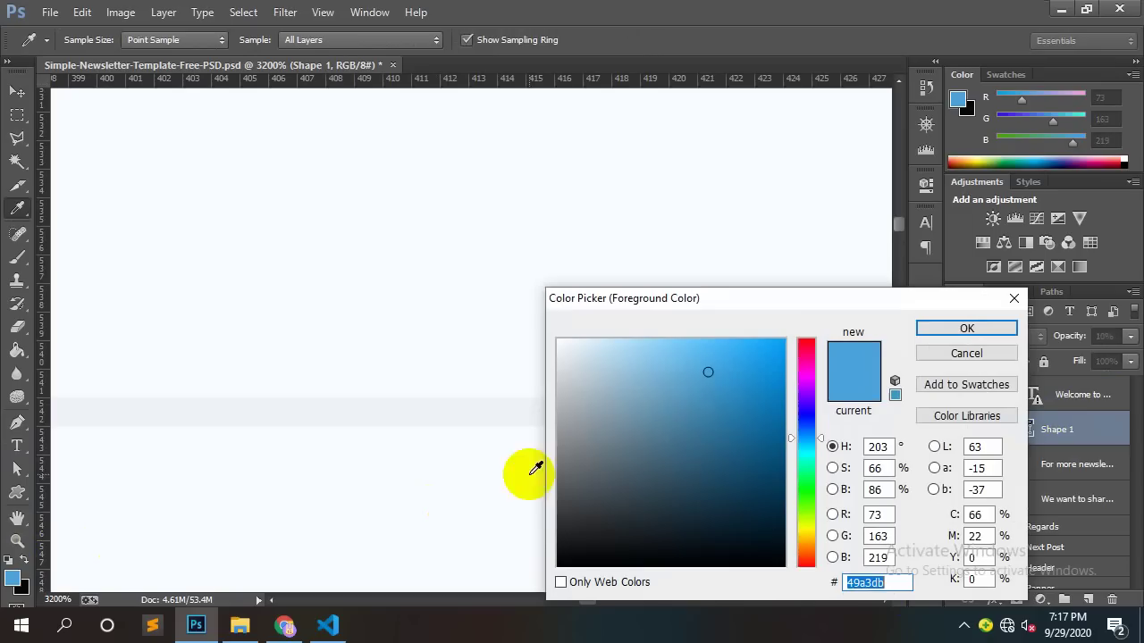
click(504, 409)
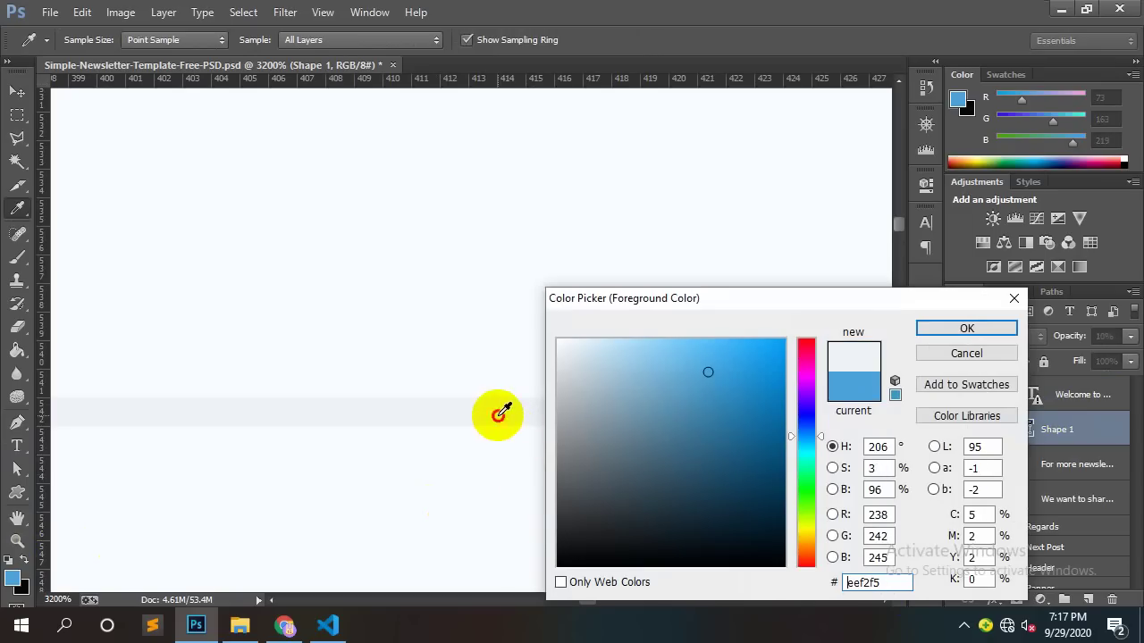
click(896, 579)
double_click(896, 579)
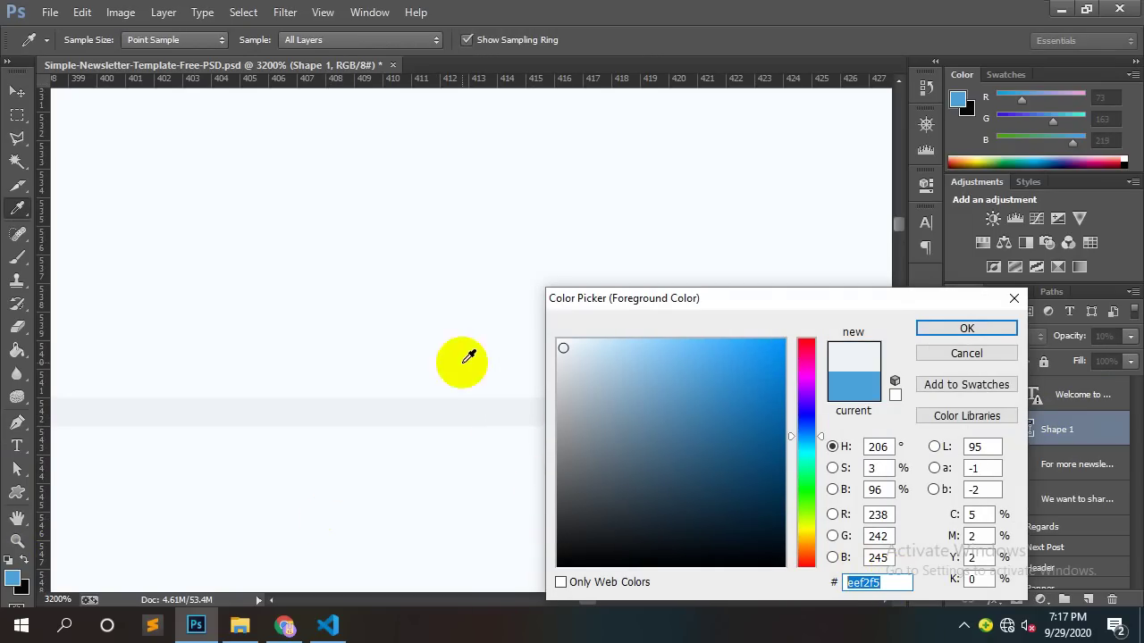
Step: Switch to Visual Studio Code, add border-bottom 2px solid #eef2f5 to the .content h2 rule, and save style.css
click(295, 630)
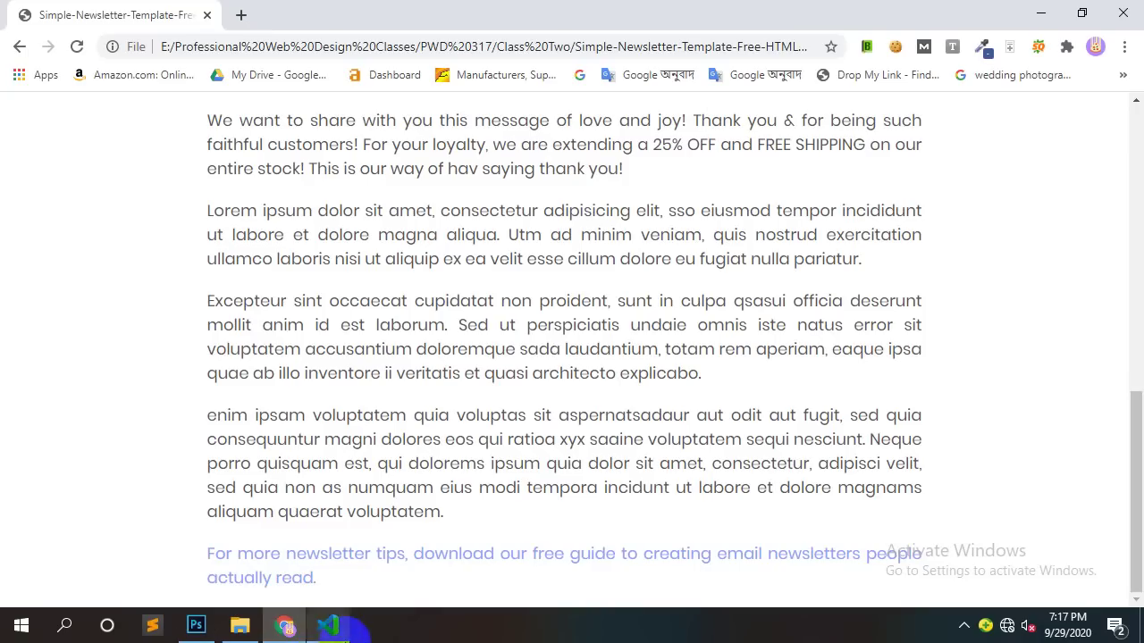
click(327, 627)
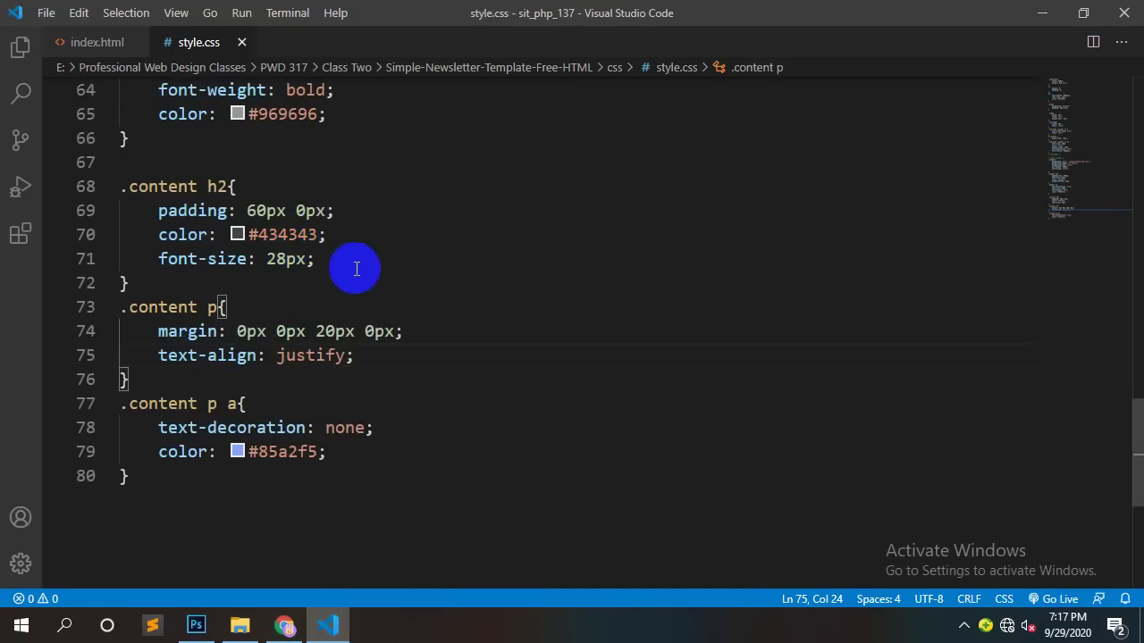
click(329, 261)
key(Return)
text(border-b)
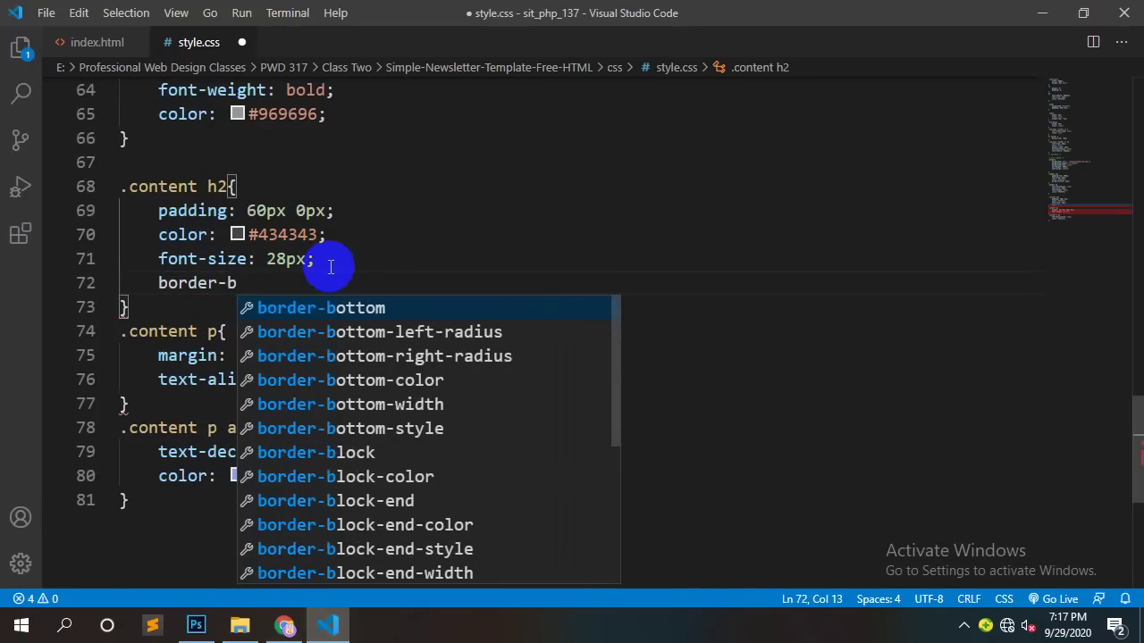
key(Return)
text(2p)
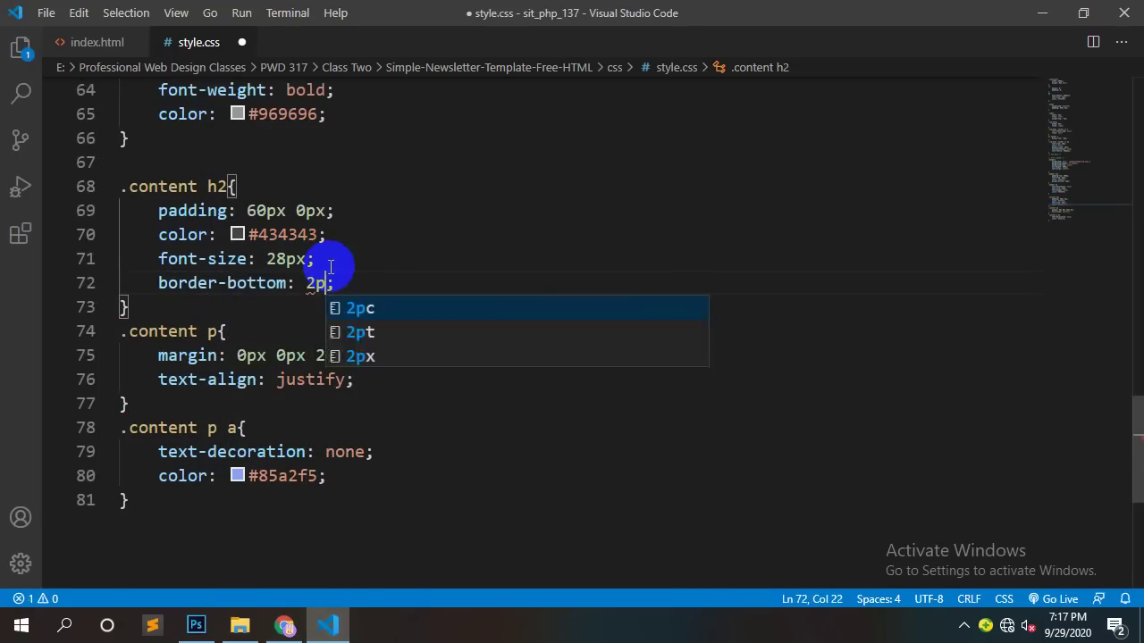
text(x solid )
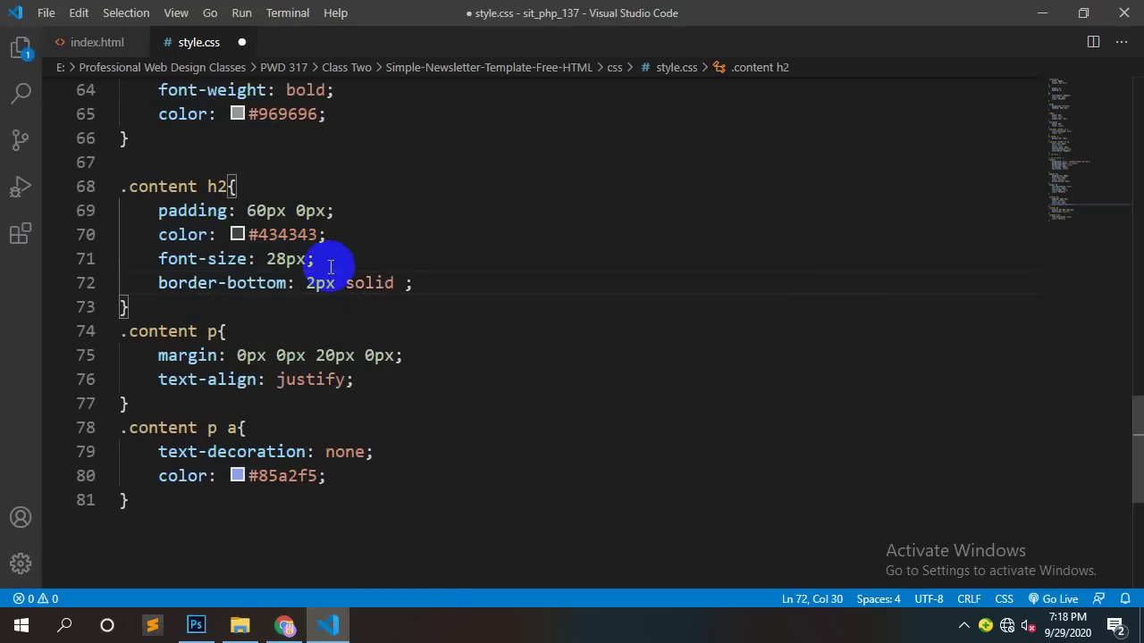
text(#eef2f5)
key(ctrl+s)
Step: Switch to Chrome, reload the page, and check the divider below the "Welcome to Santa House!" heading
click(285, 626)
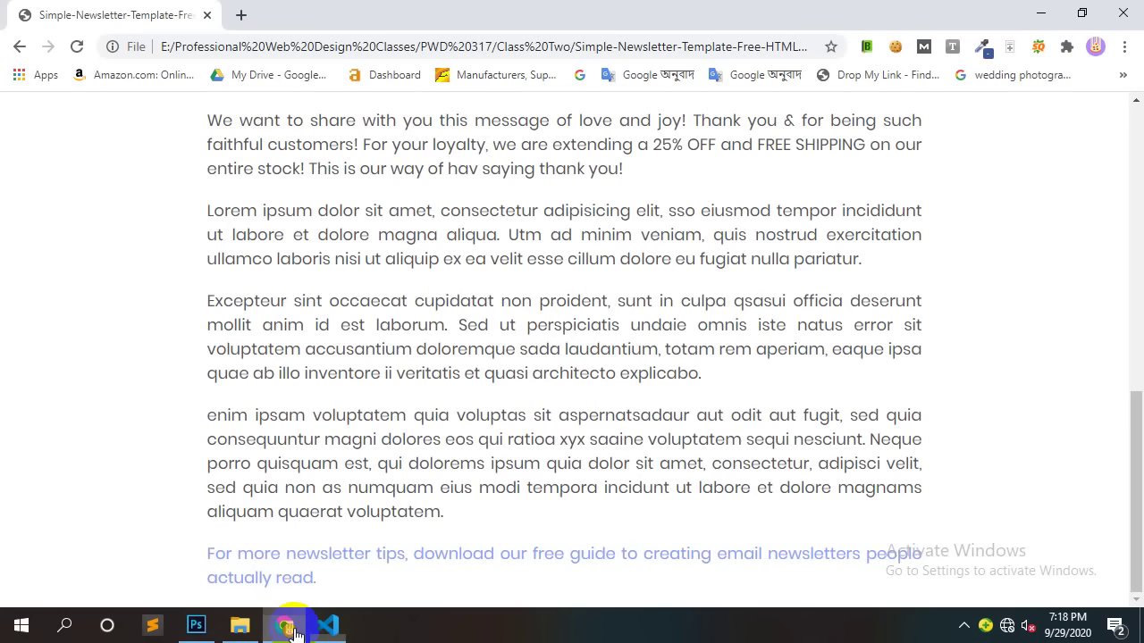
right_click(409, 234)
click(439, 282)
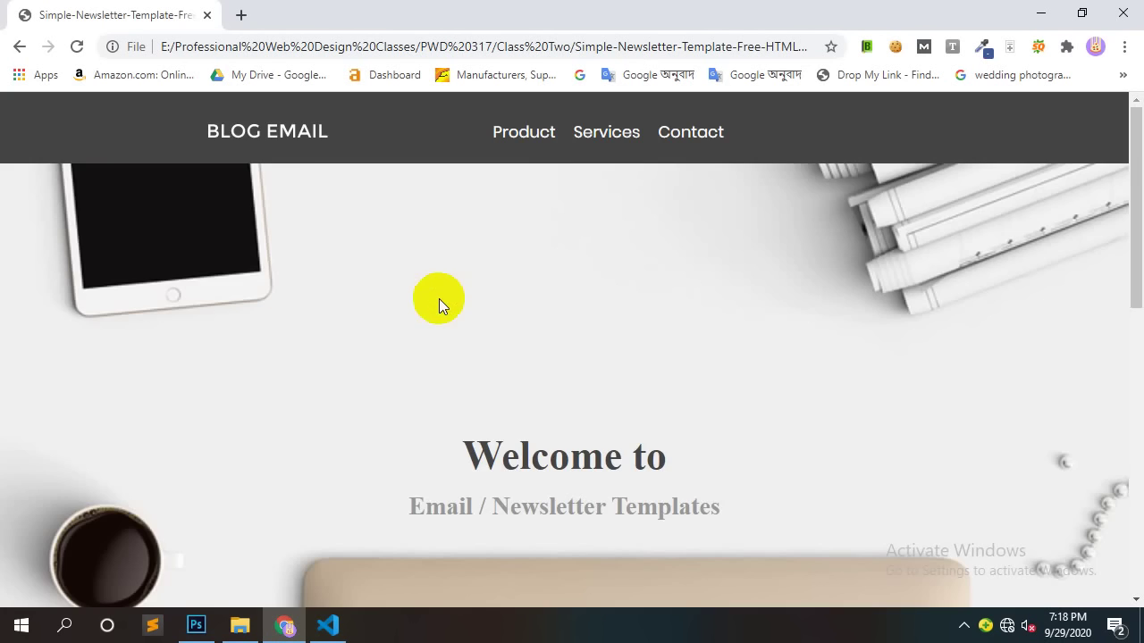
scroll(438, 303, down, 7)
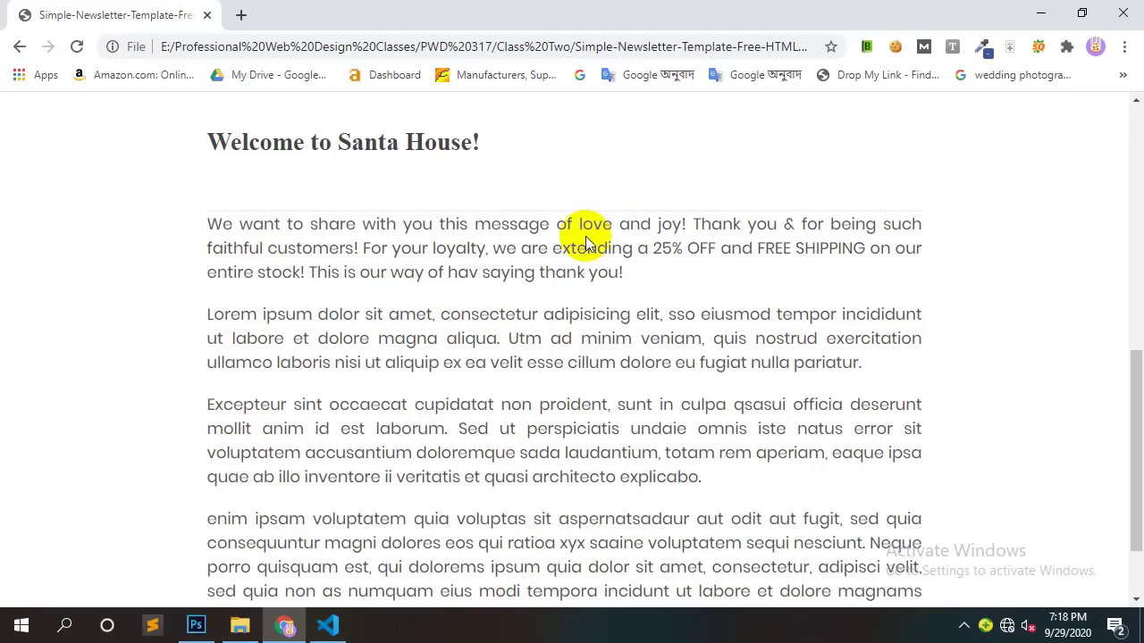
scroll(352, 187, up, 3)
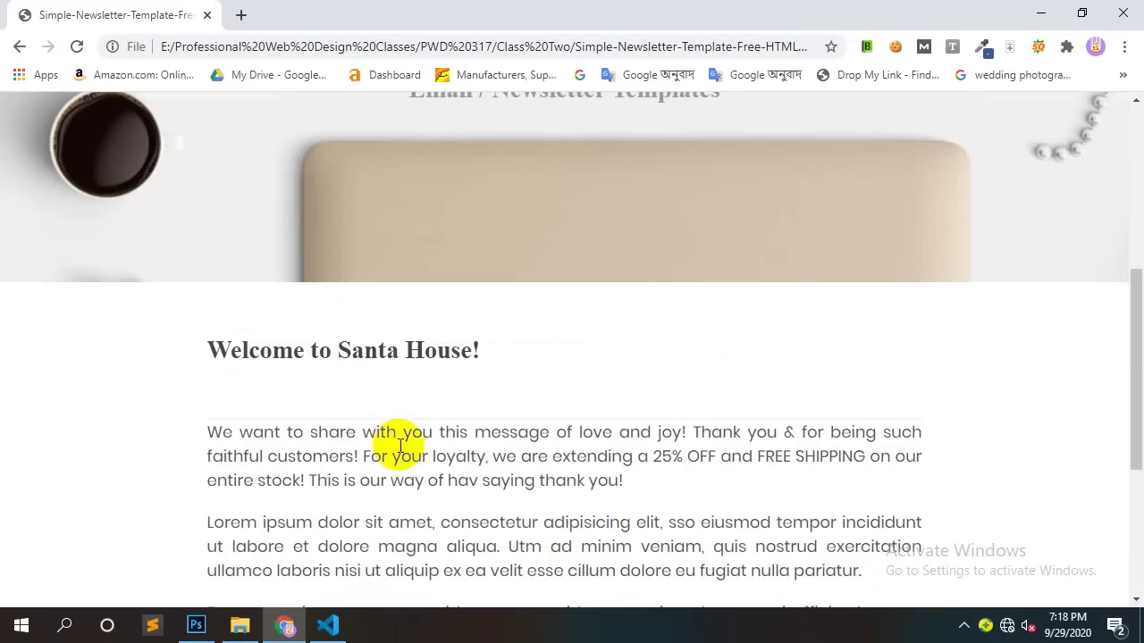
Step: Switch to Visual Studio Code, add margin-bottom 50px to the .content h2 rule, and save style.css
click(327, 625)
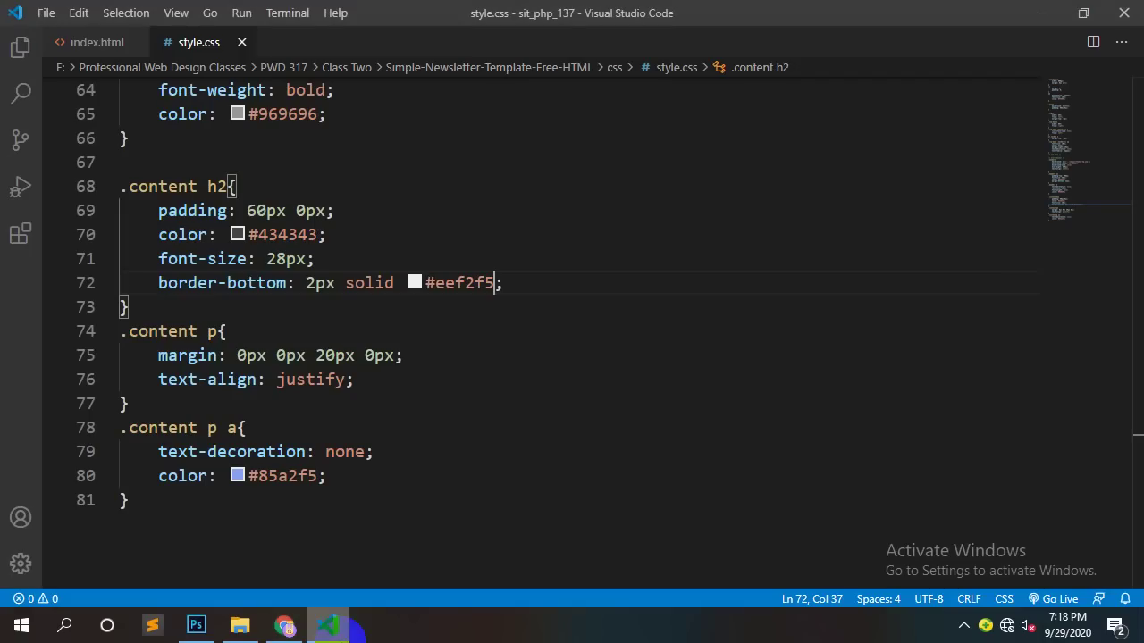
click(522, 284)
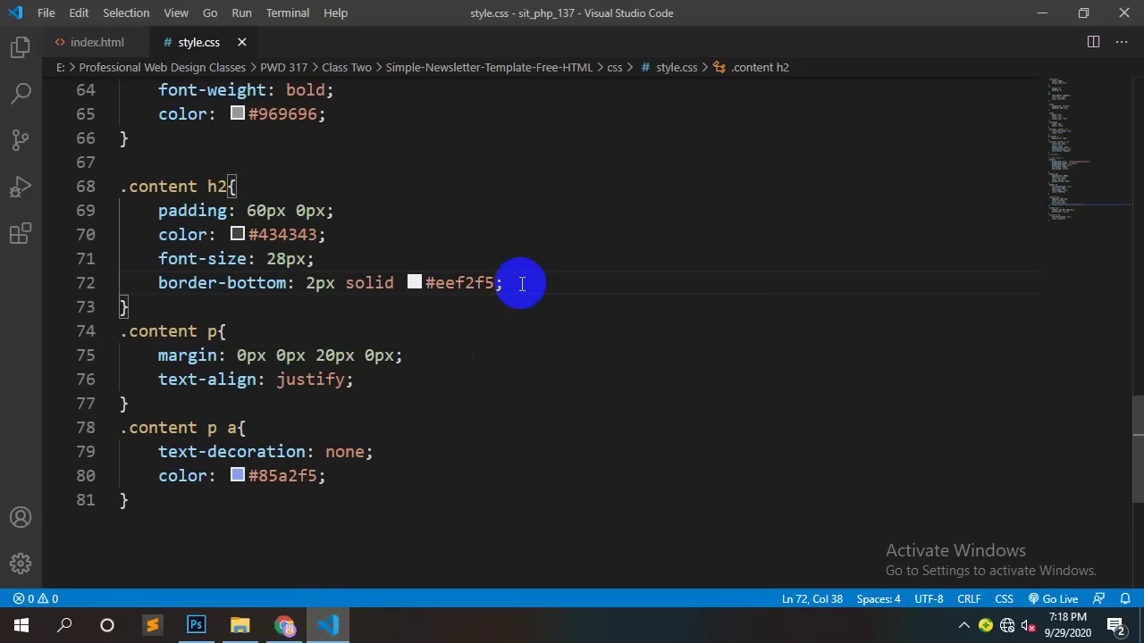
key(Return)
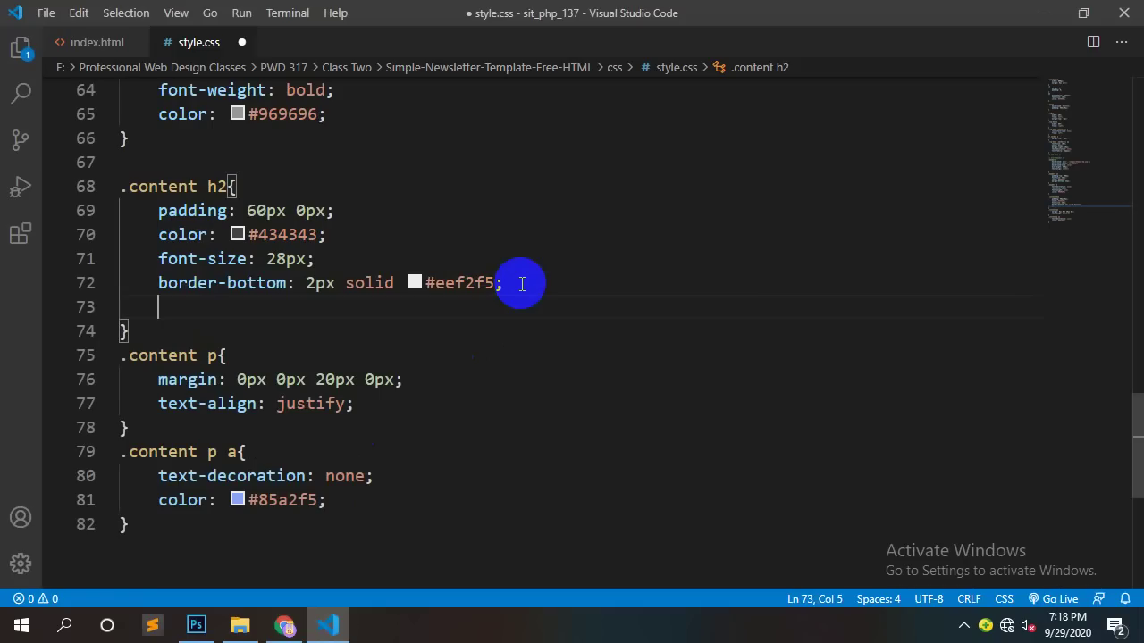
text(mar)
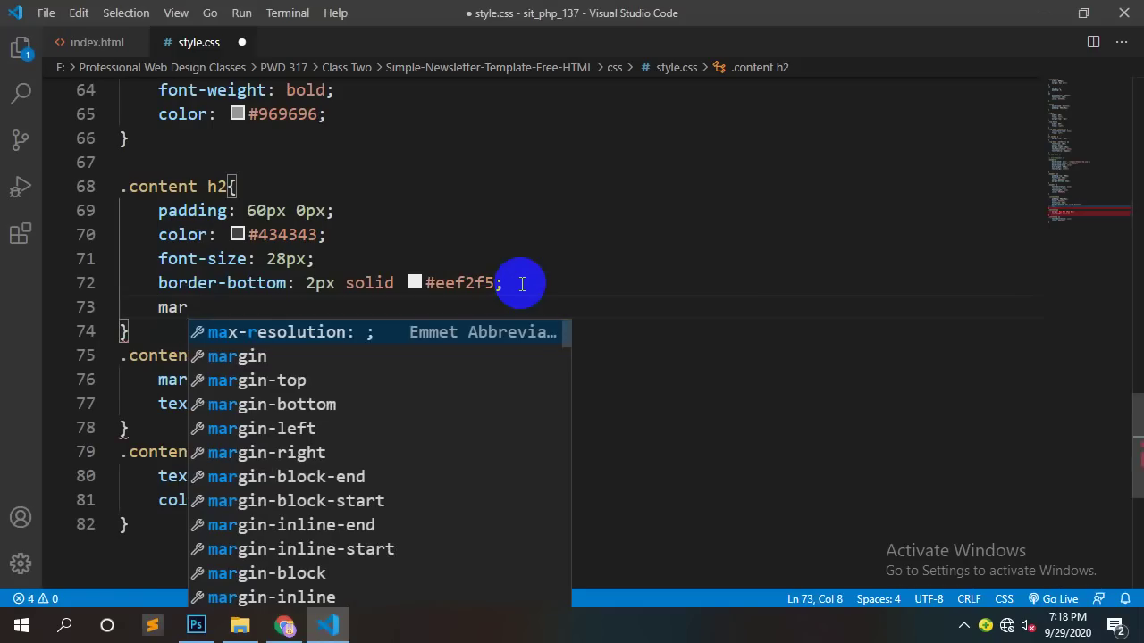
key(Down)
key(Down)
key(Return)
text(50)
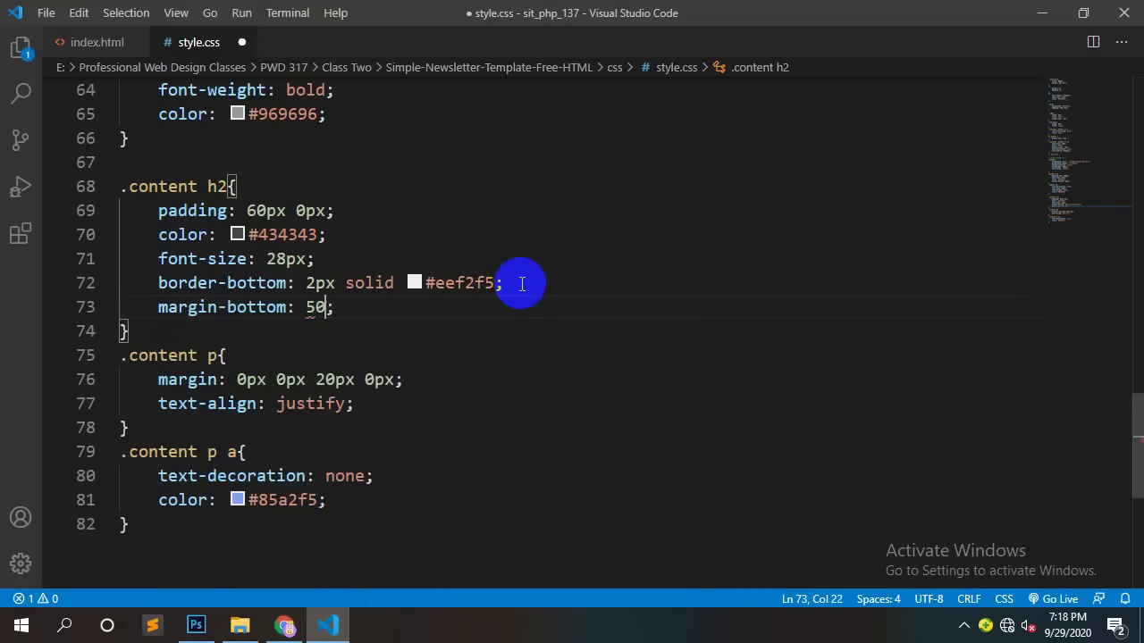
text(px)
Step: Switch to Chrome, reload the page, and check the spacing between the heading divider and the first paragraph
click(285, 626)
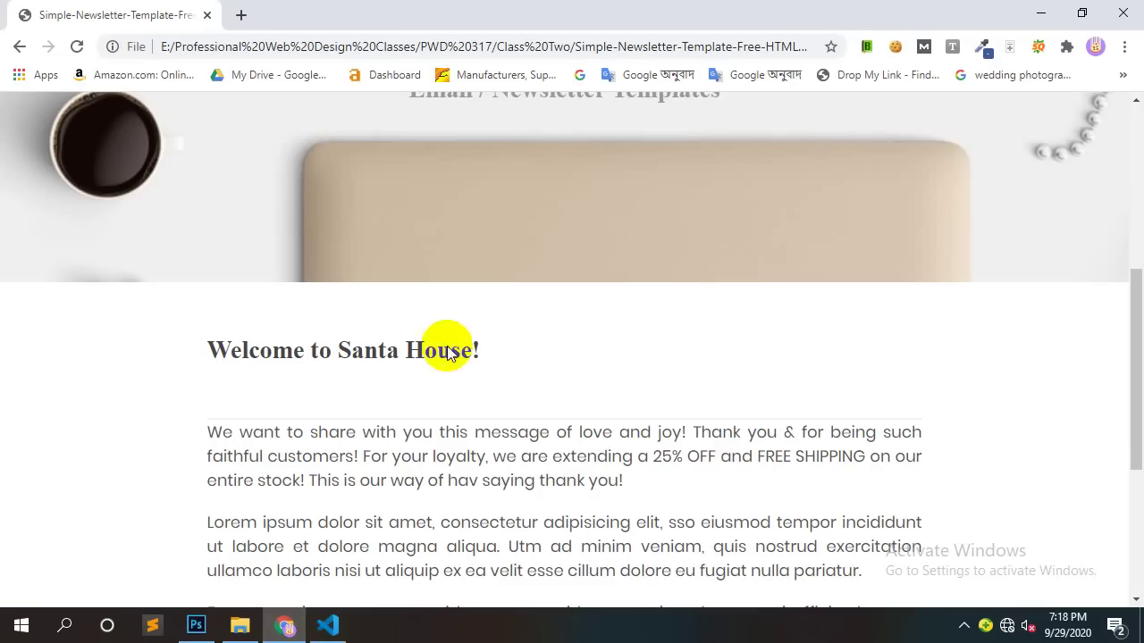
right_click(458, 274)
click(510, 336)
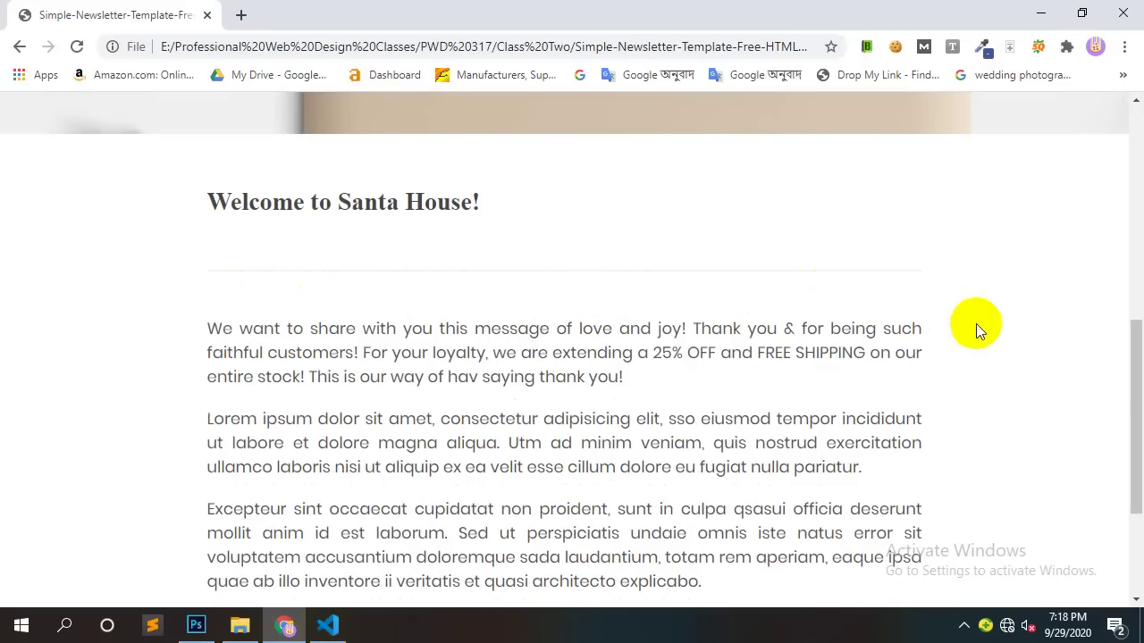
scroll(976, 323, down, 3)
Step: Switch to Photoshop, dismiss the Color Picker, and examine the post images, sign-off and footer below the content paragraphs
click(197, 625)
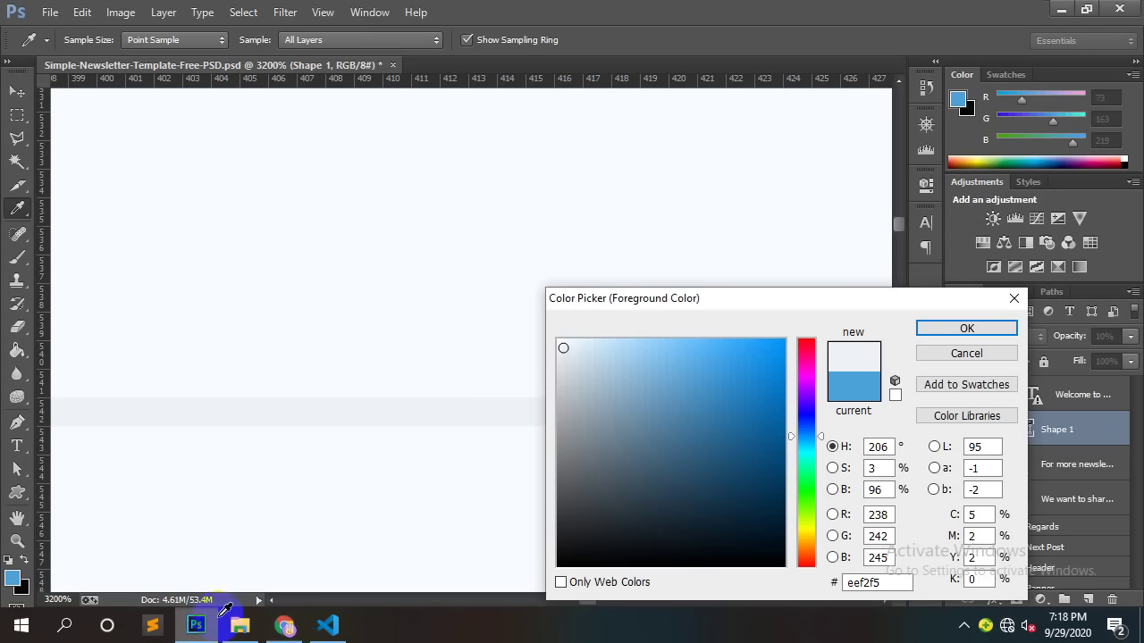
click(1013, 299)
scroll(554, 268, down, 3)
scroll(597, 234, down, 10)
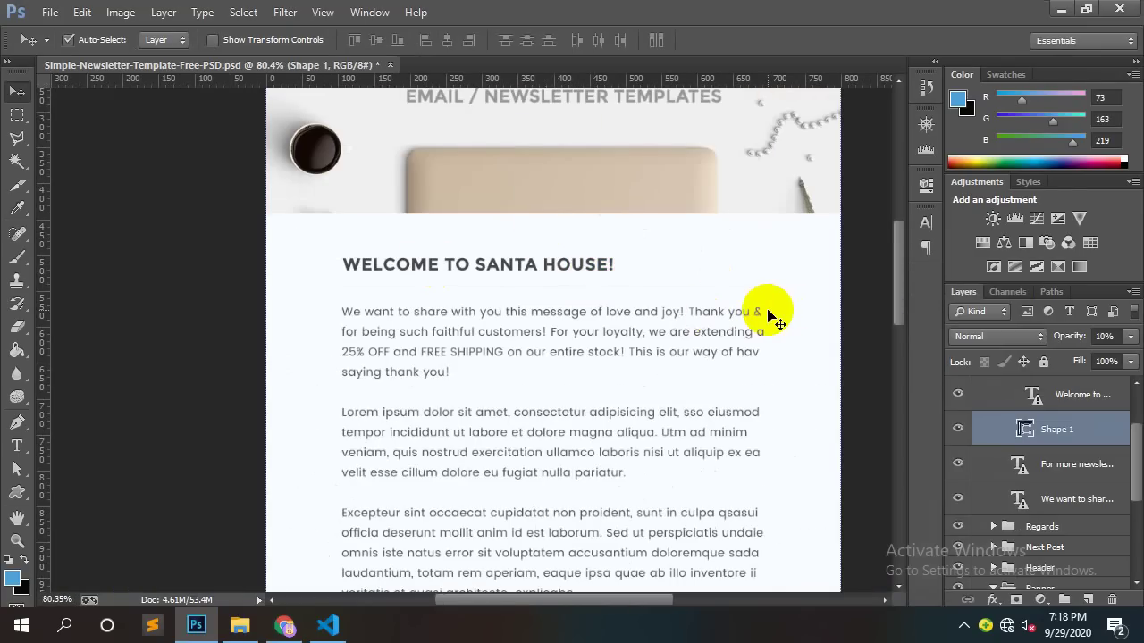
scroll(769, 313, down, 8)
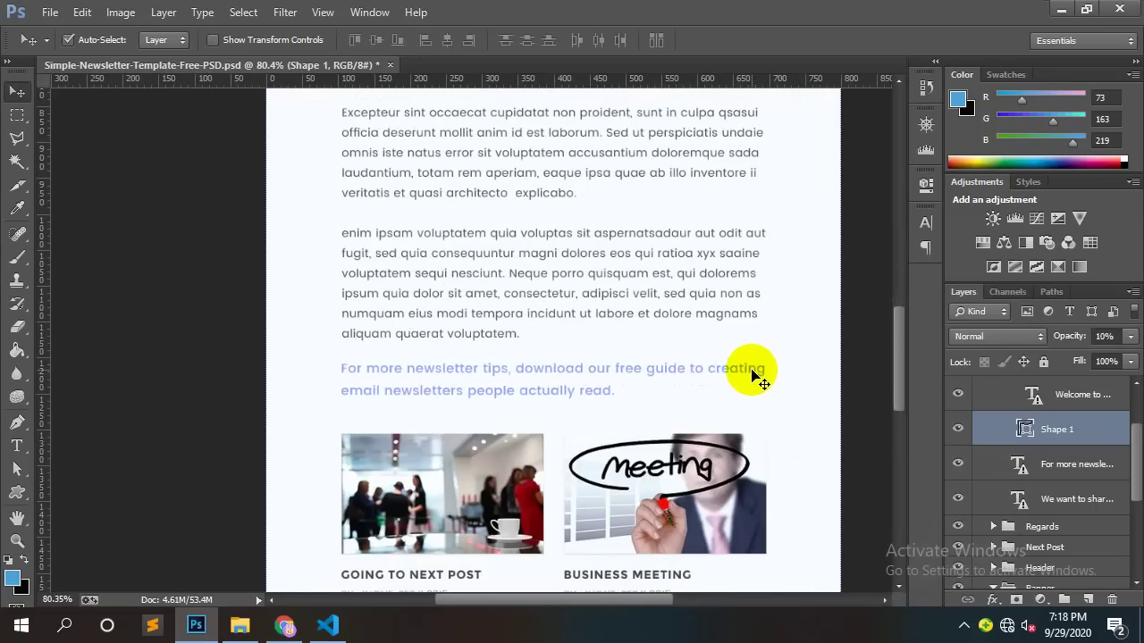
scroll(736, 396, down, 5)
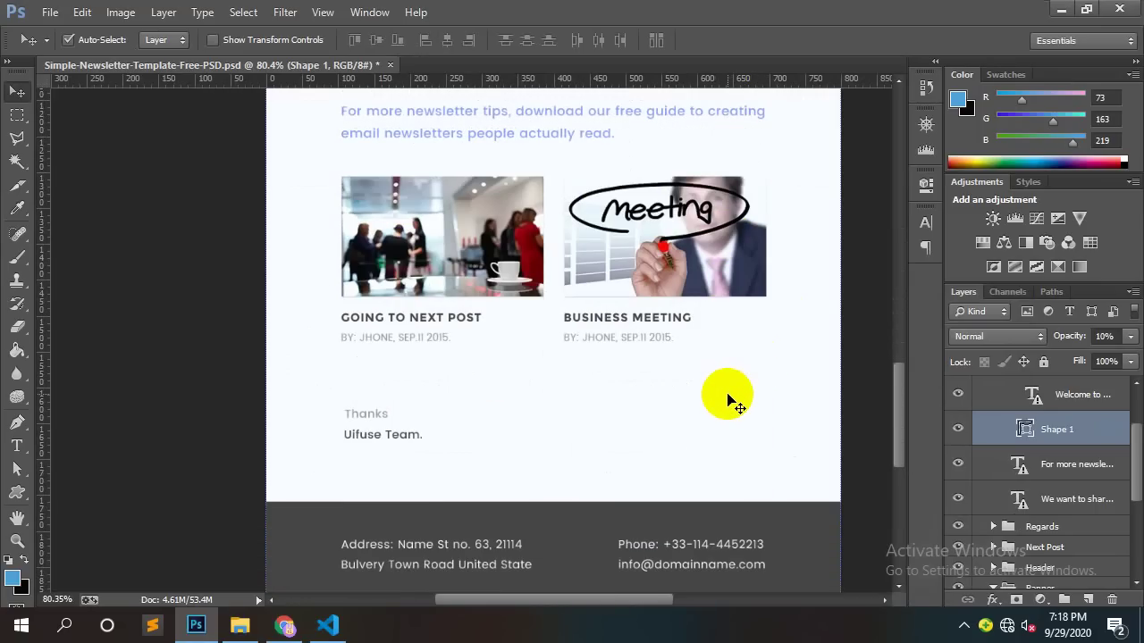
scroll(728, 397, down, 4)
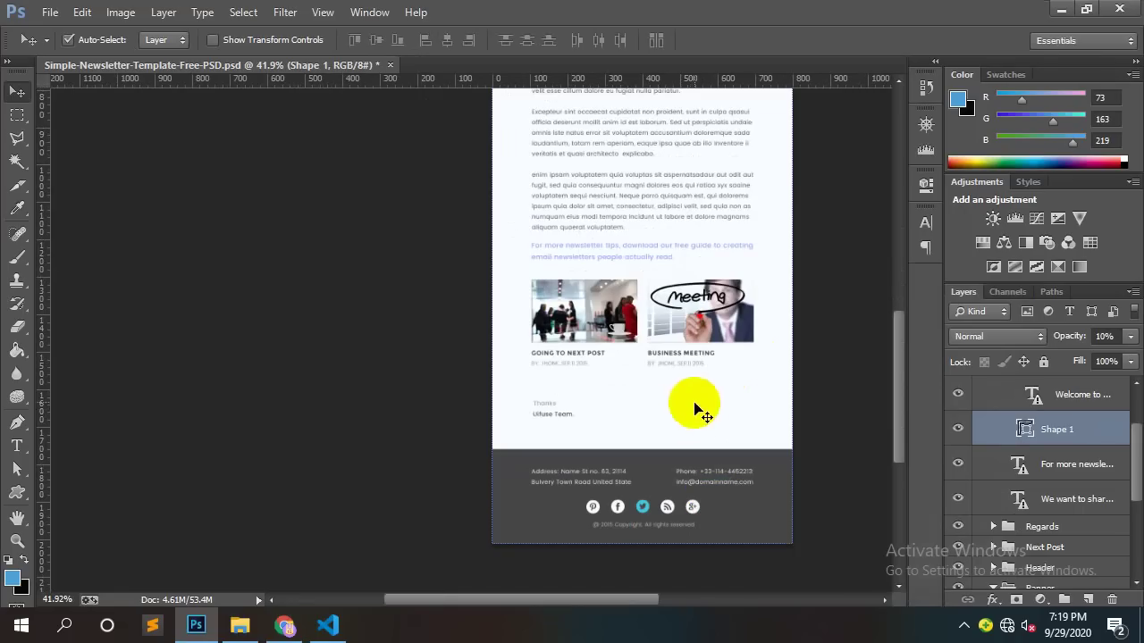
Step: Examine the full newsletter design in one view, from the header and banner down to the footer
scroll(557, 327, up, 3)
scroll(557, 327, right, 2)
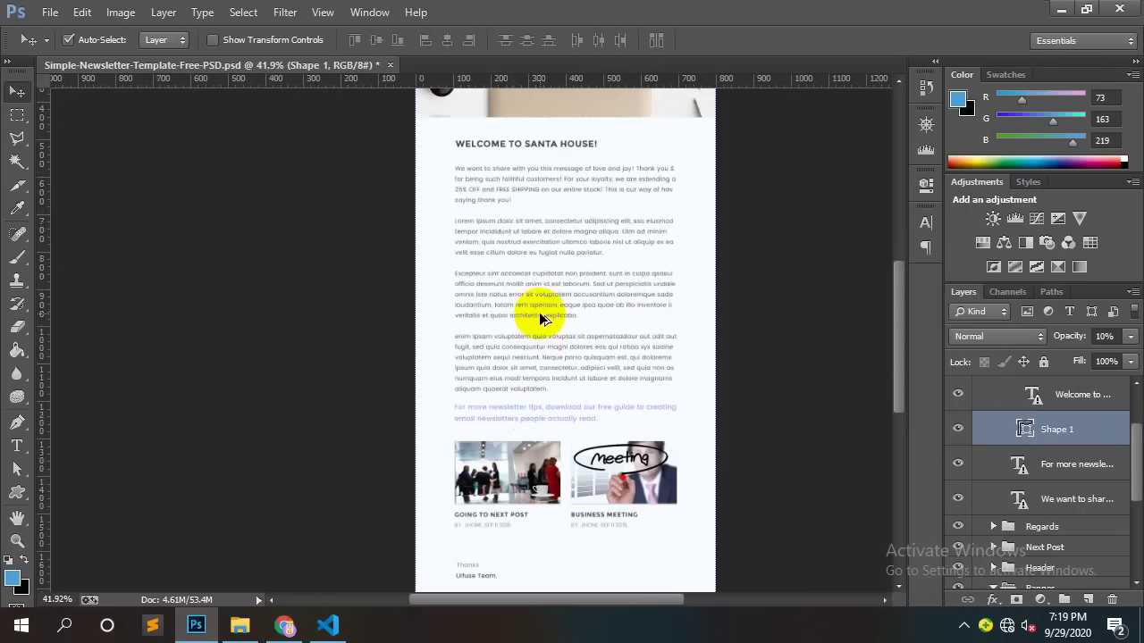
scroll(541, 319, down, 2)
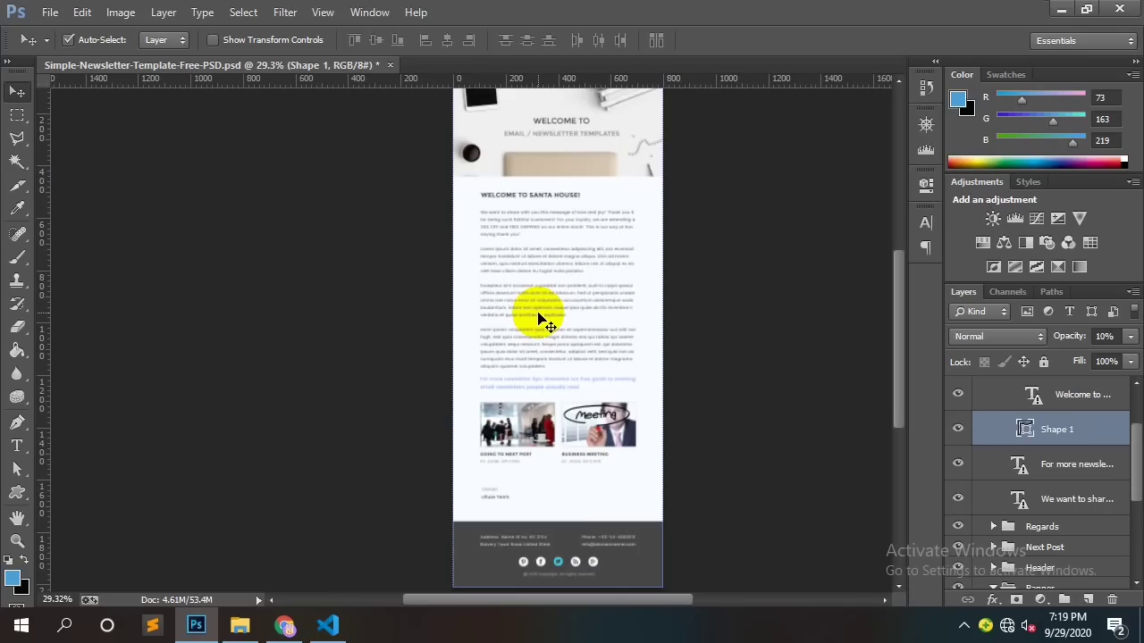
scroll(541, 319, down, 1)
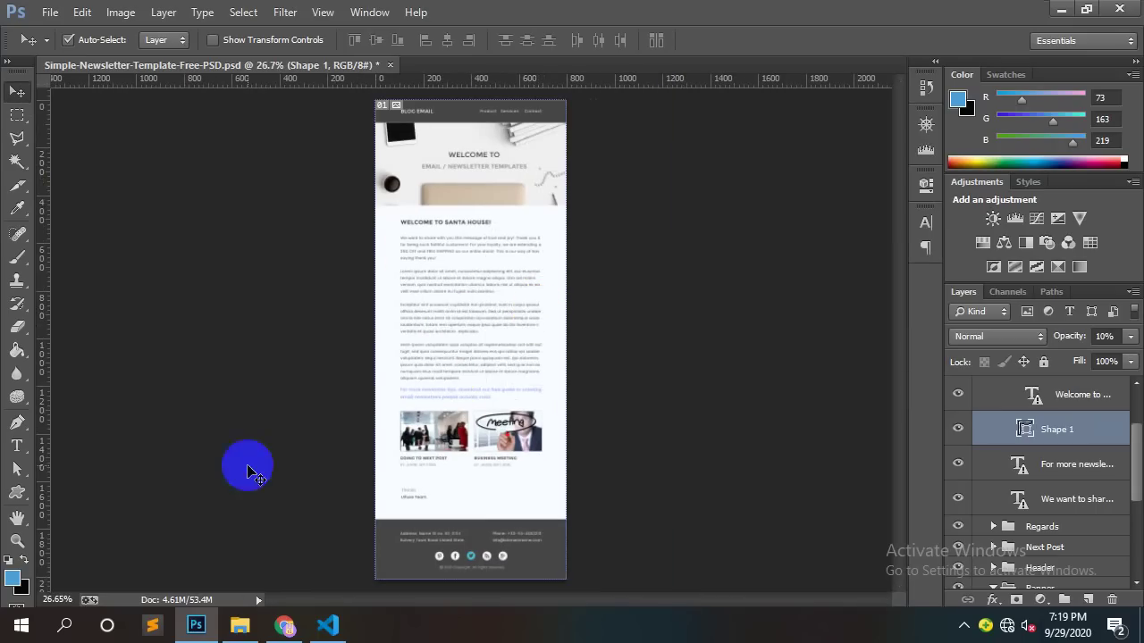
Step: Switch to Chrome to review the built content paragraphs, and switch to File Explorer to view the project's images folder
click(285, 628)
scroll(677, 312, up, 15)
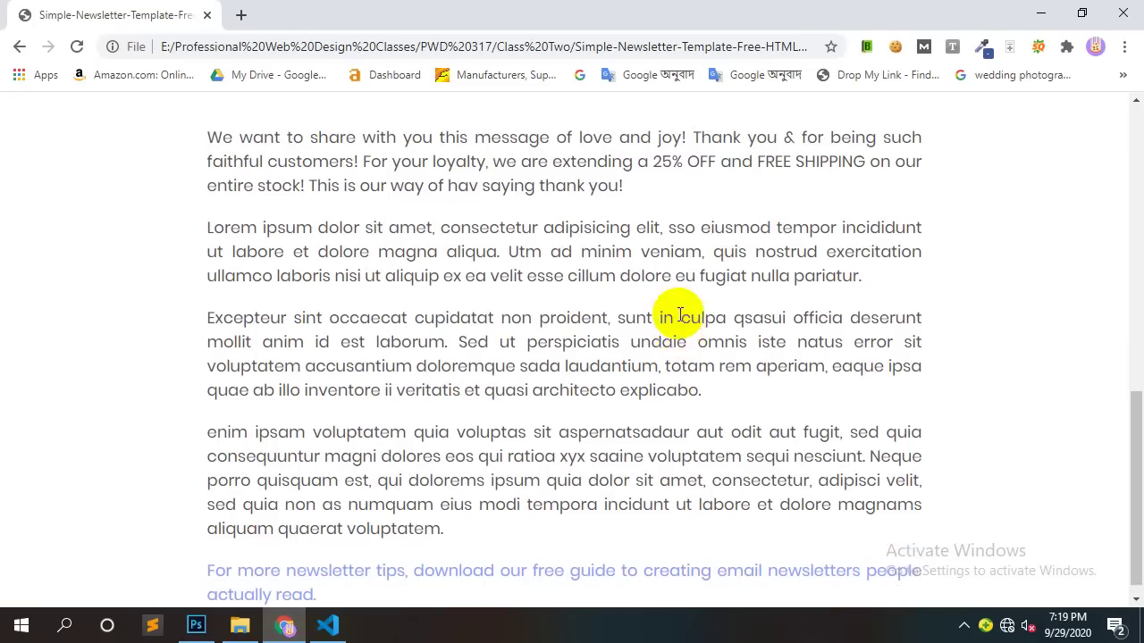
click(240, 625)
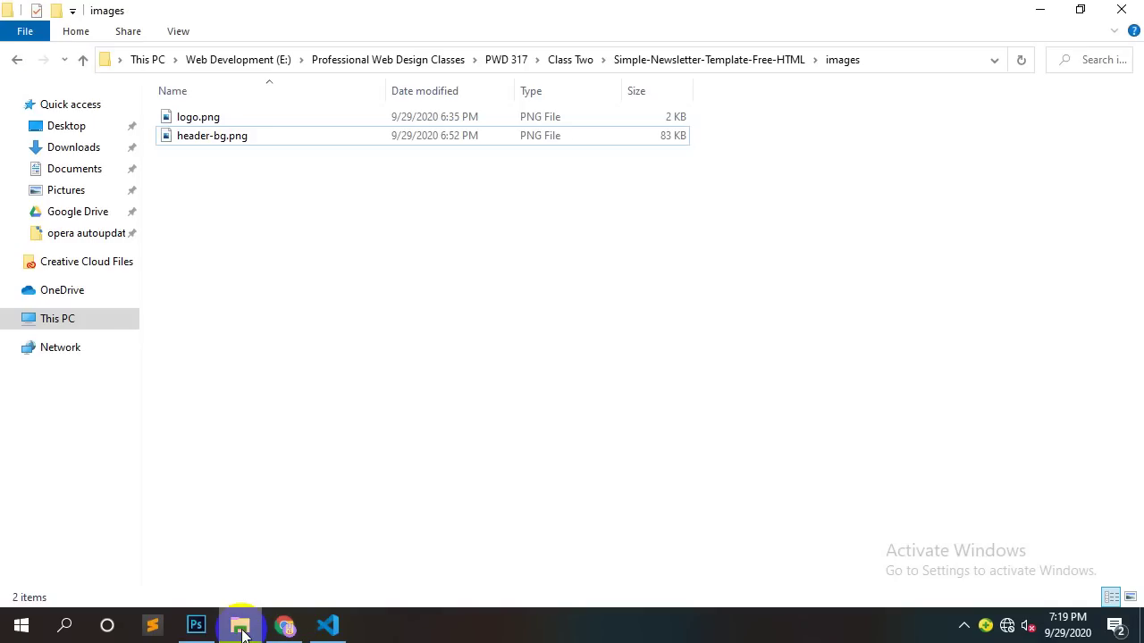
Step: Switch to Photoshop and examine the template section by section, from the banner through the content paragraphs and posts to the footer
click(198, 628)
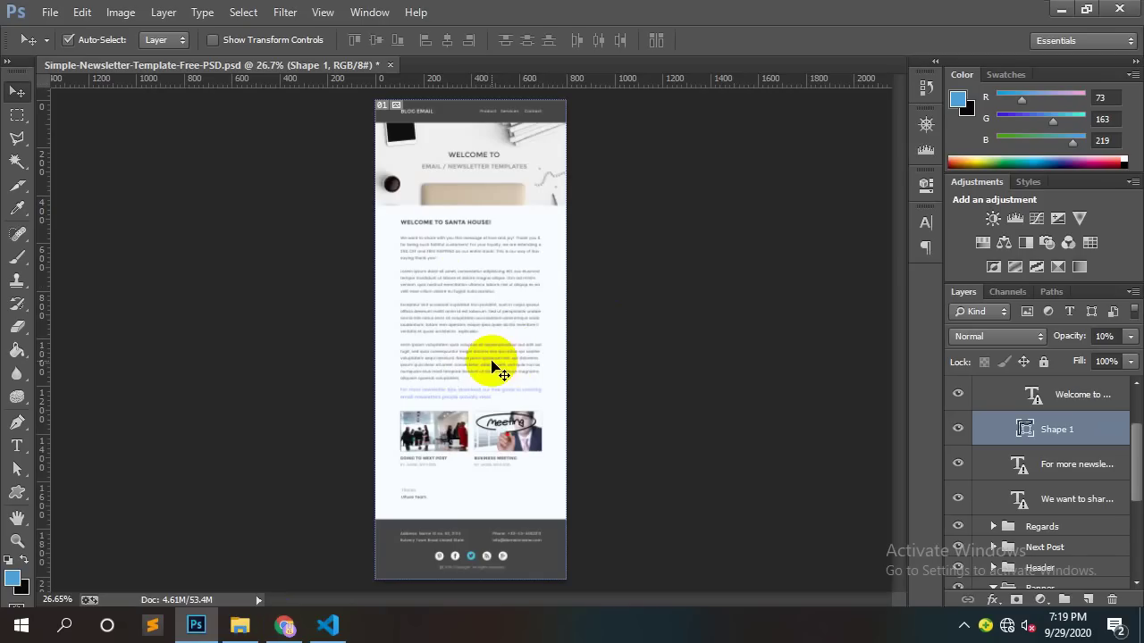
scroll(502, 373, up, 3)
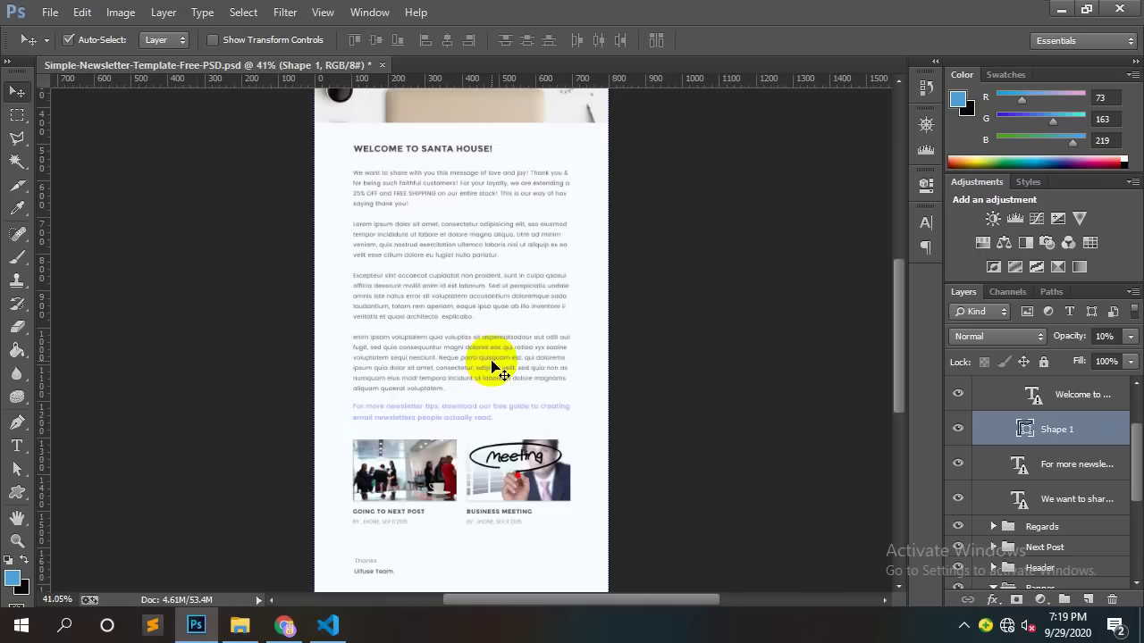
drag(493, 365, 518, 386)
scroll(389, 170, up, 2)
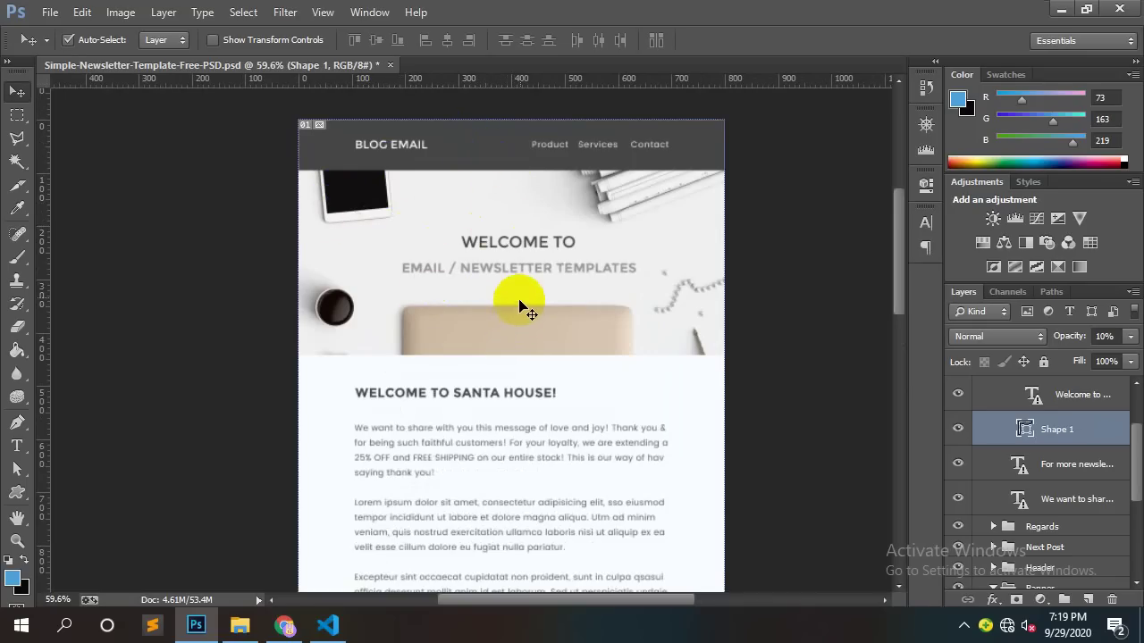
scroll(528, 309, down, 3)
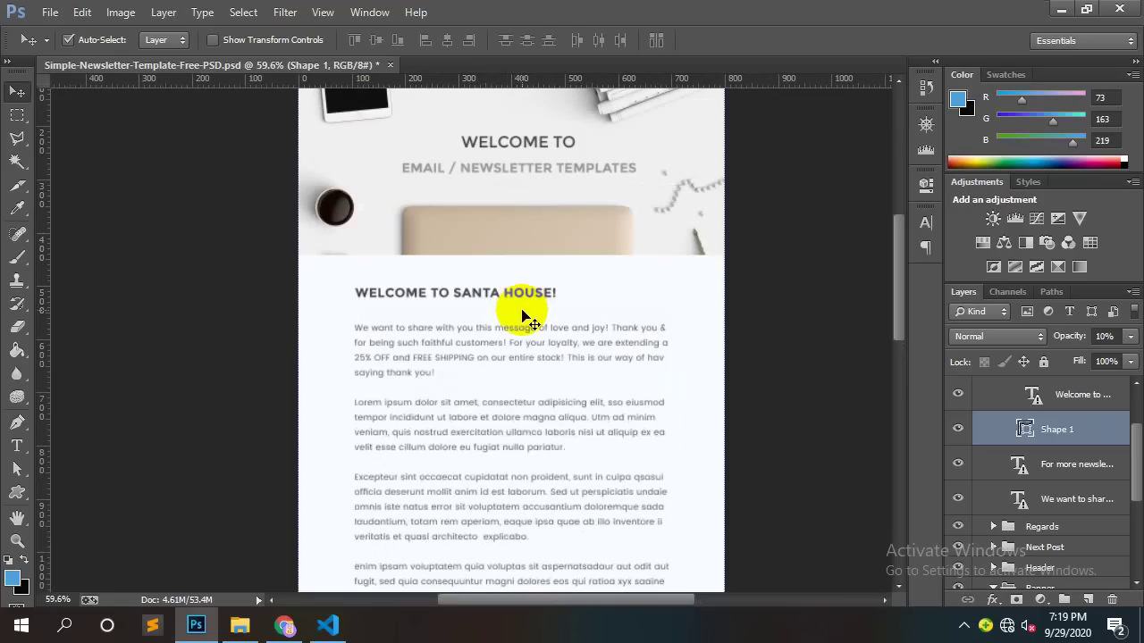
scroll(590, 429, down, 10)
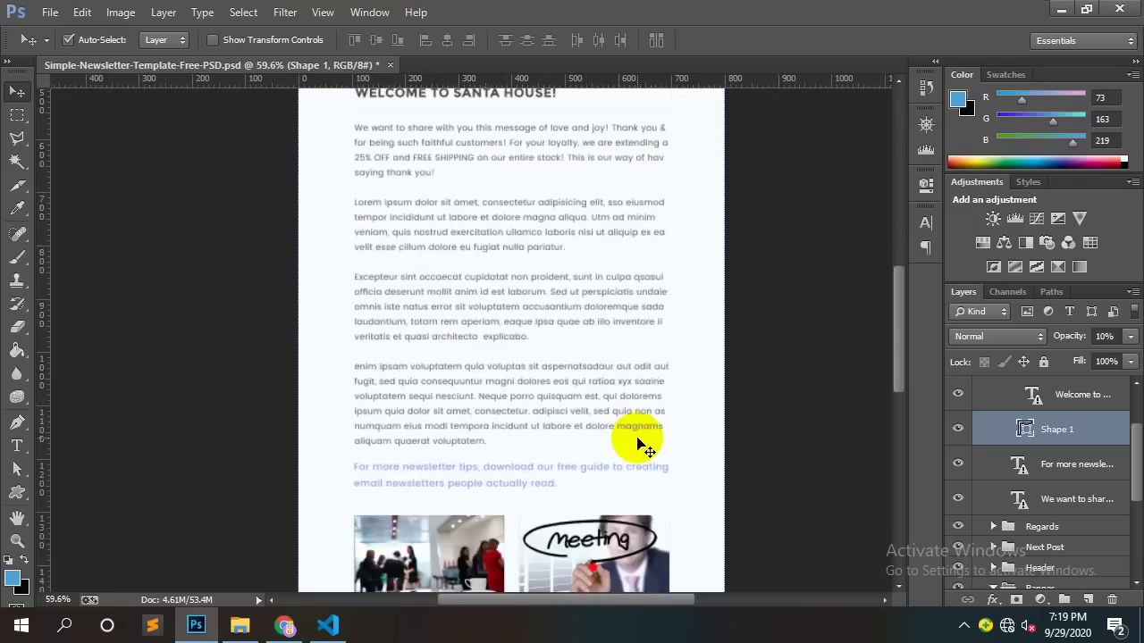
scroll(661, 413, down, 1)
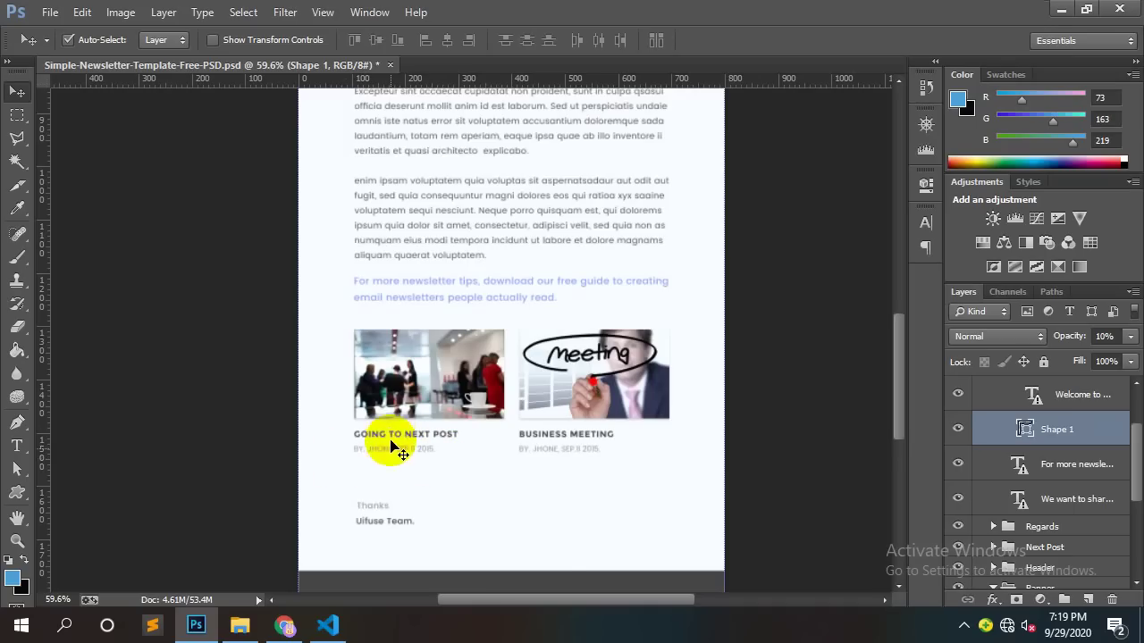
scroll(411, 444, down, 4)
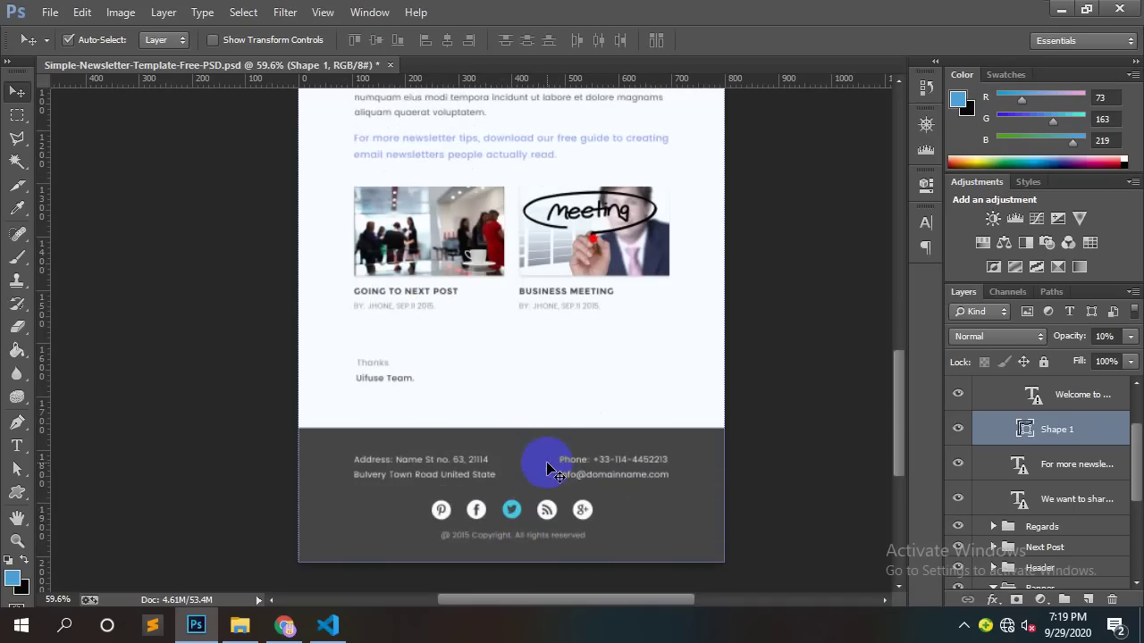
scroll(581, 388, up, 10)
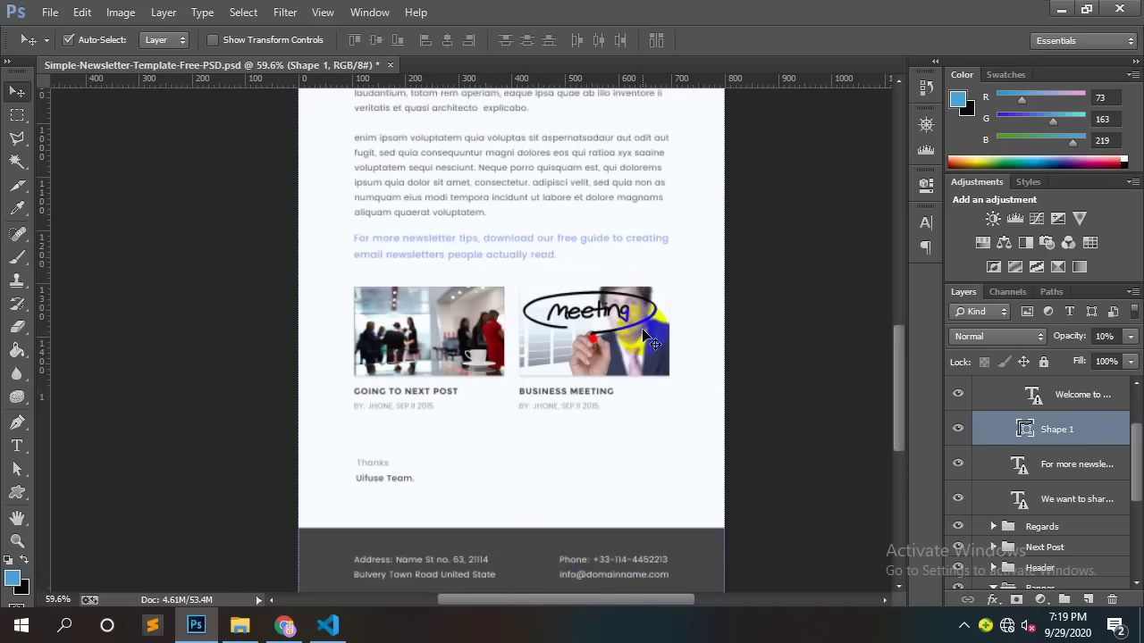
scroll(644, 330, up, 3)
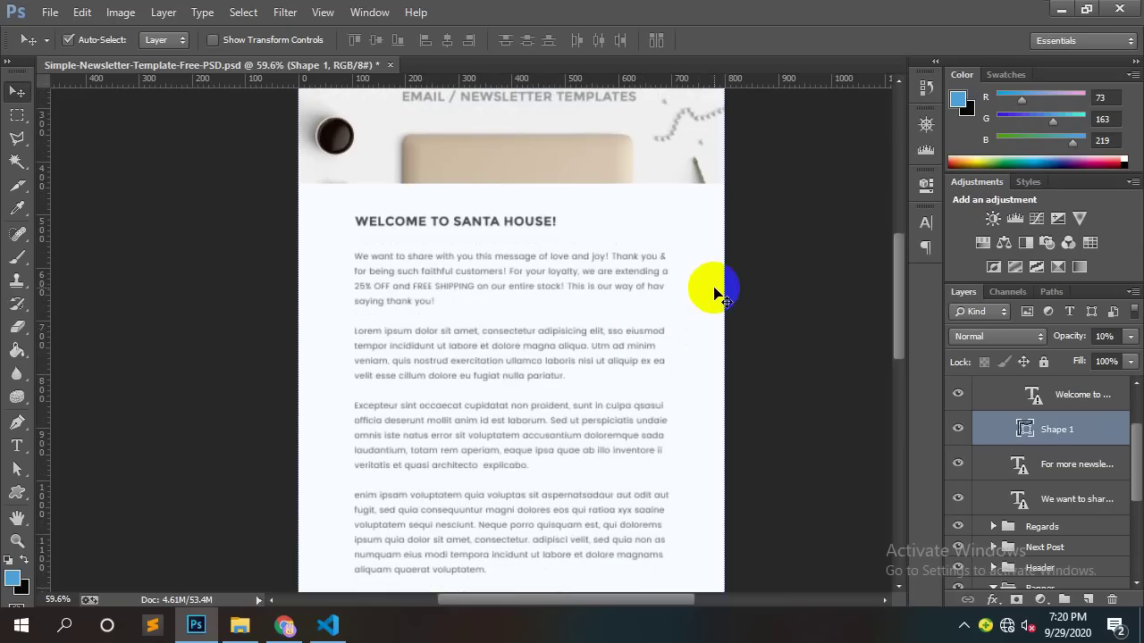
scroll(567, 115, down, 3)
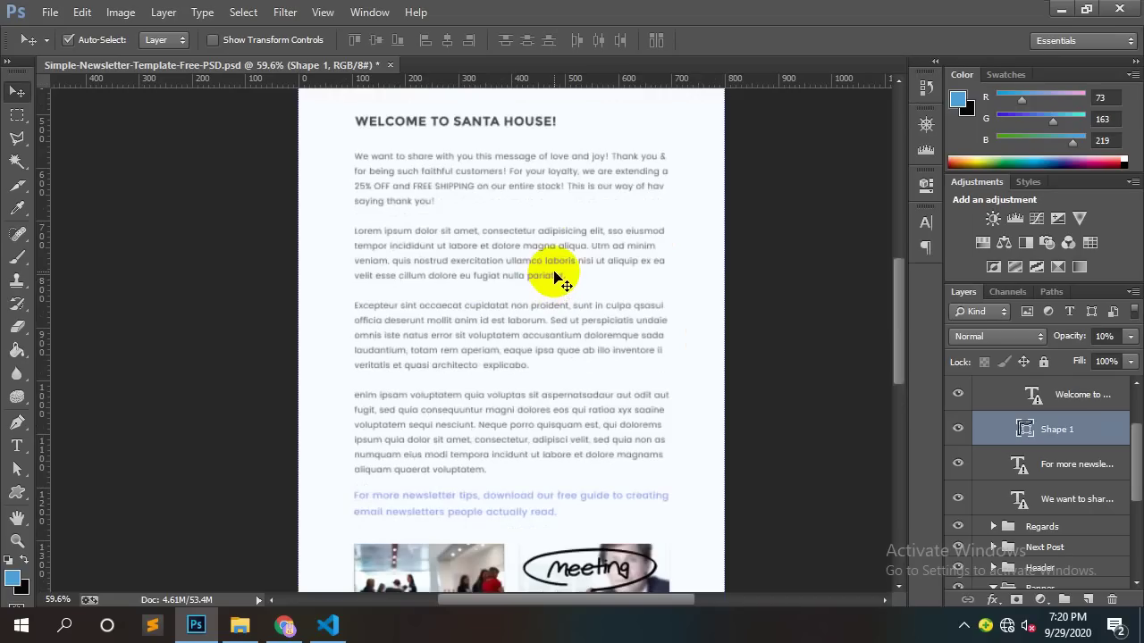
alt+scroll(556, 280, down, 3)
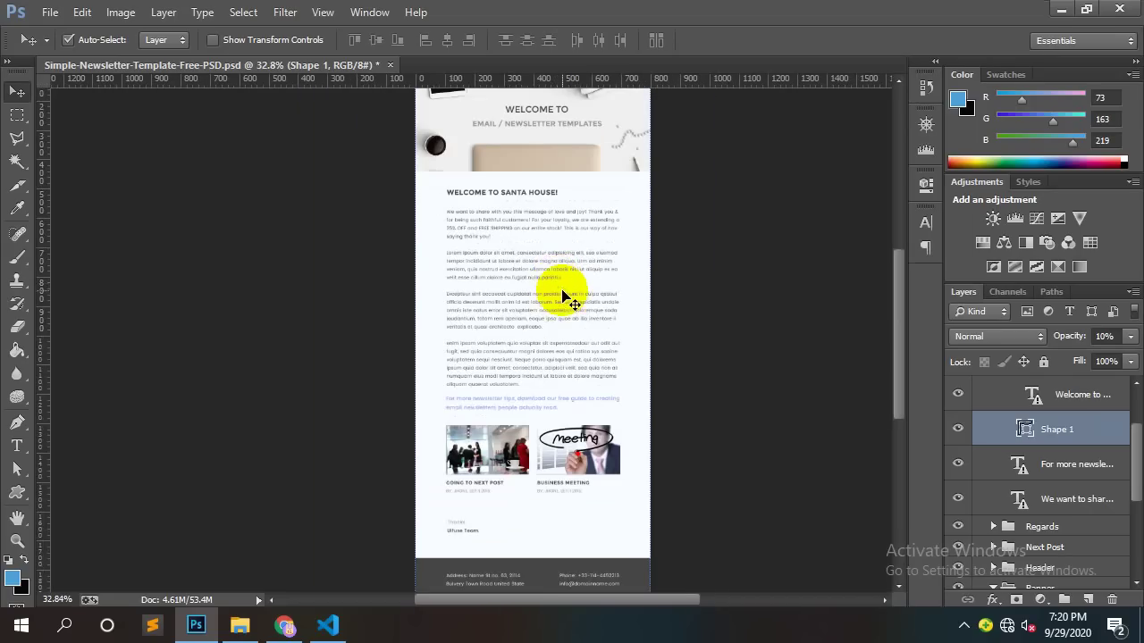
scroll(561, 299, up, 3)
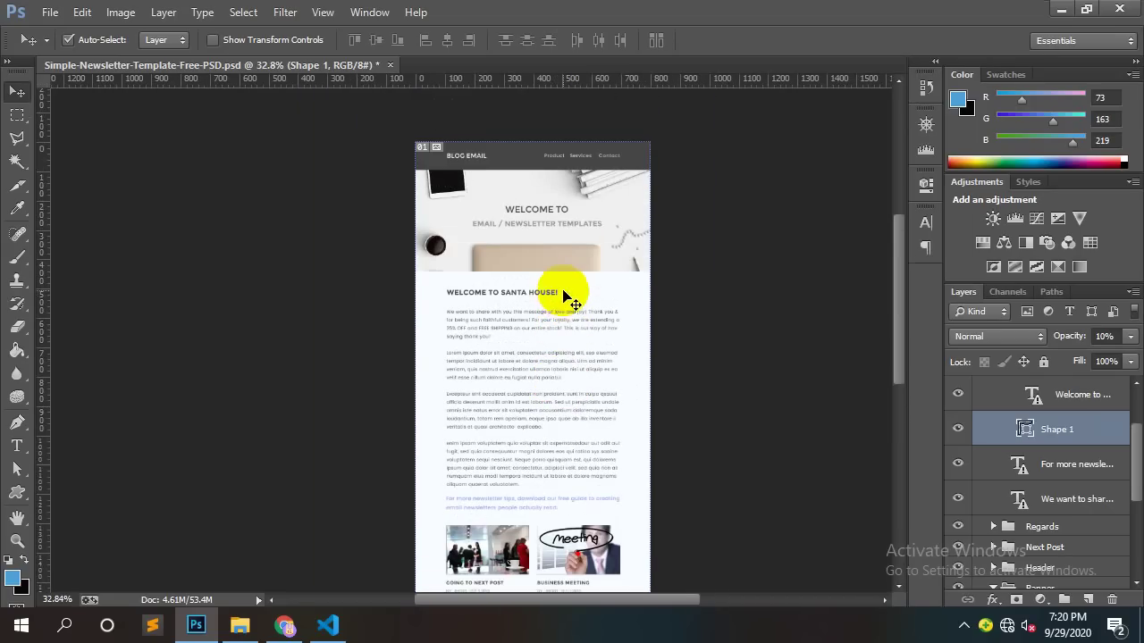
scroll(563, 299, down, 5)
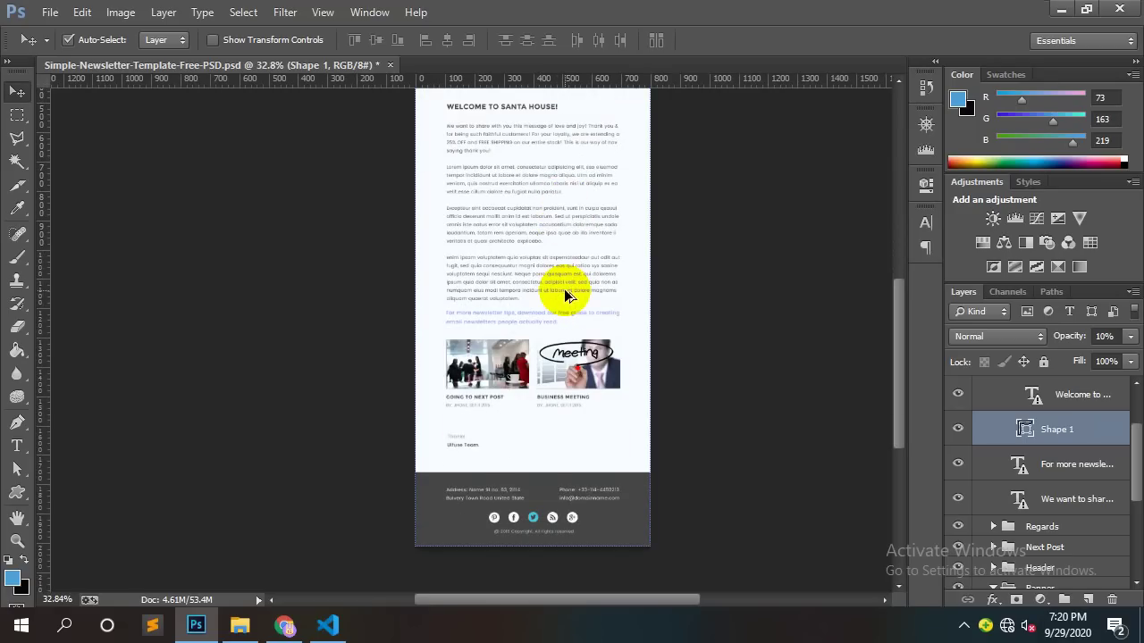
Step: Examine the "Going to Next Post" and "Business Meeting" blocks up close, including their images, titles, bylines and the sign-off below
alt+scroll(565, 295, up, 2)
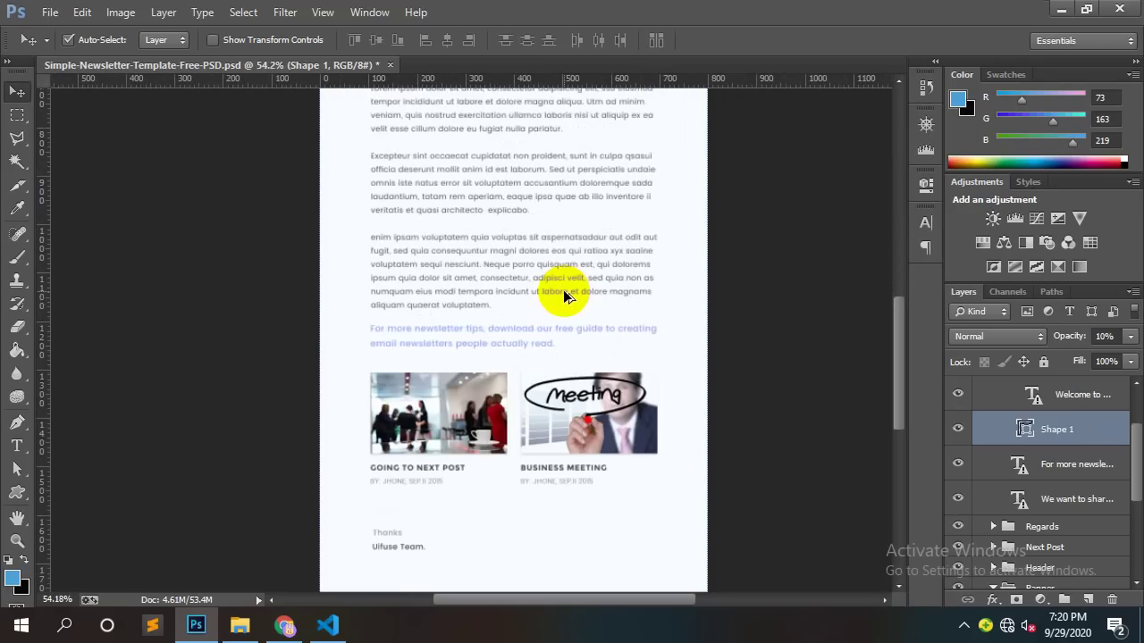
alt+scroll(565, 297, up, 2)
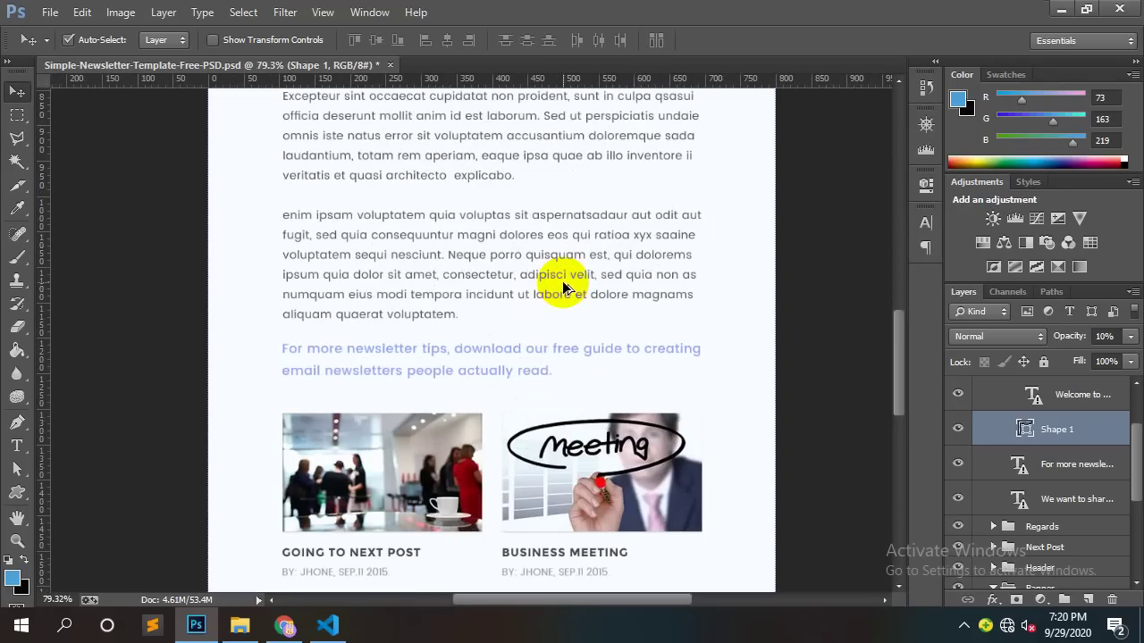
alt+scroll(563, 287, down, 1)
alt+scroll(563, 288, up, 3)
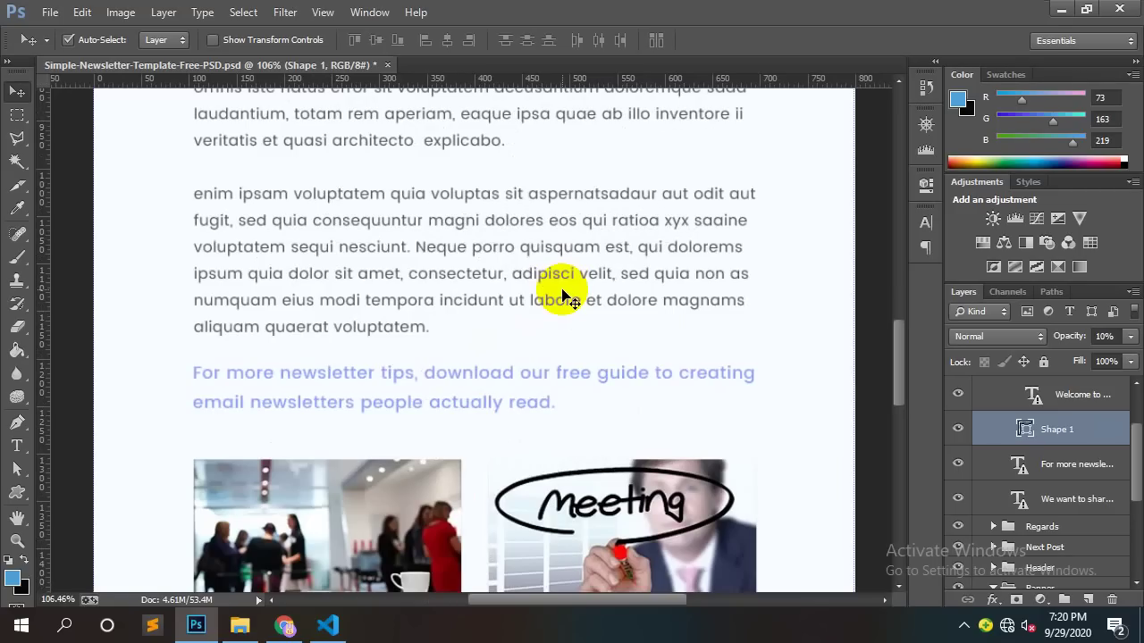
drag(518, 363, 551, 187)
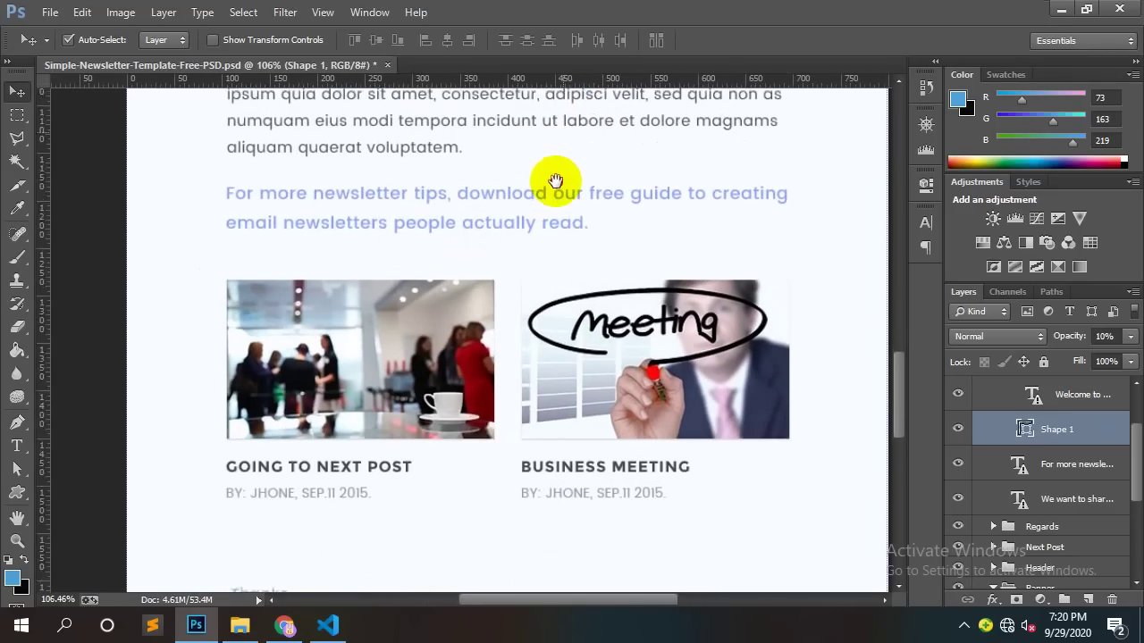
drag(615, 347, 621, 260)
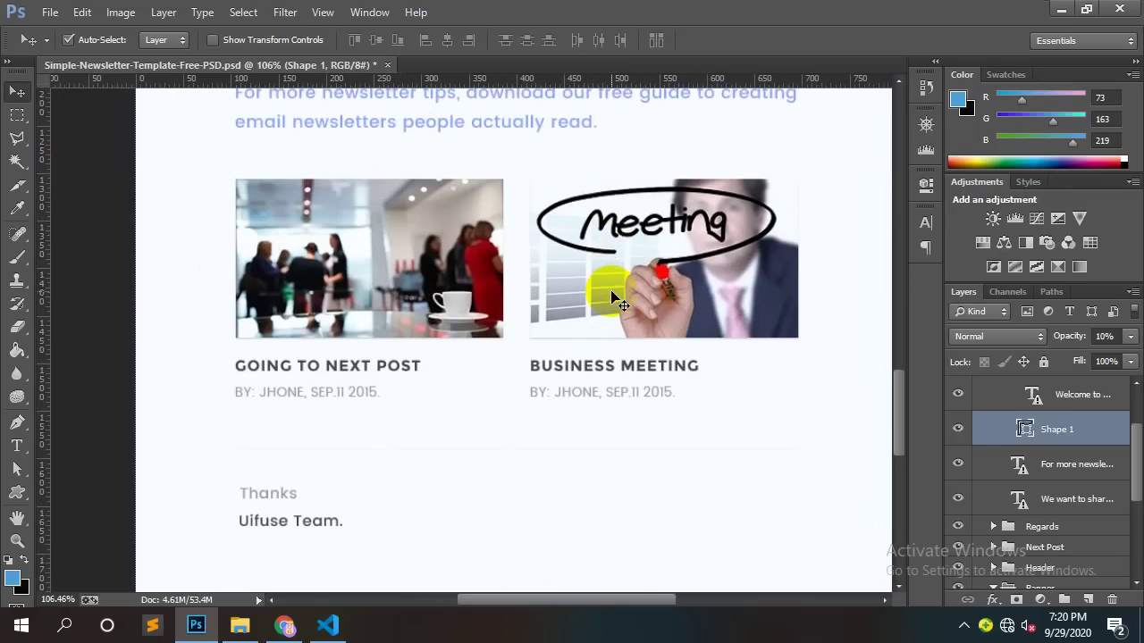
scroll(611, 291, down, 3)
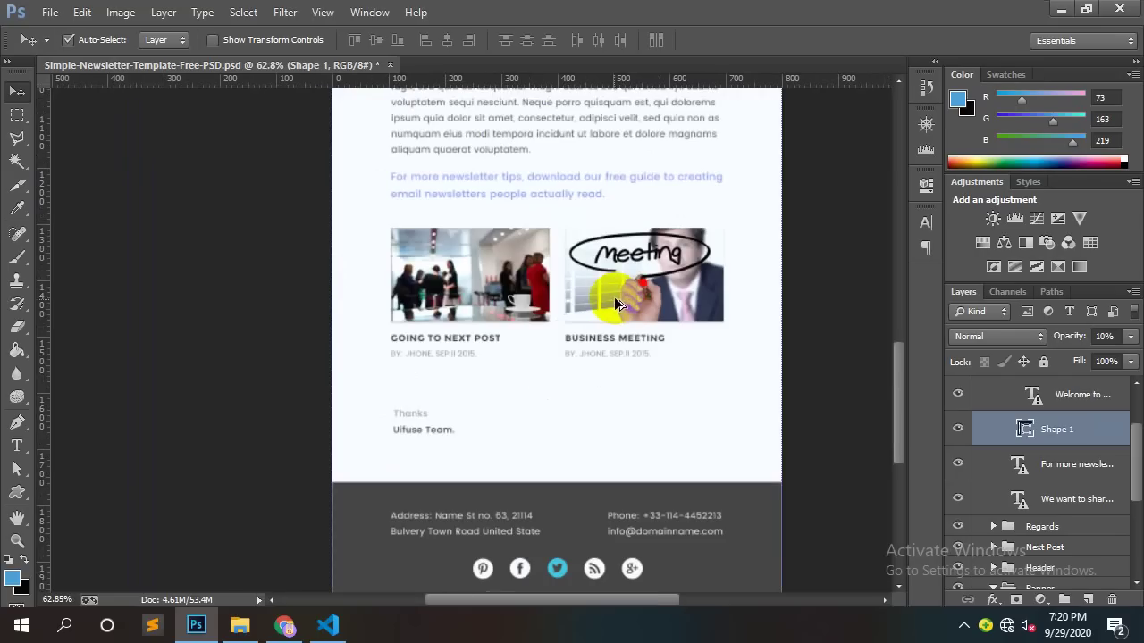
scroll(592, 312, up, 3)
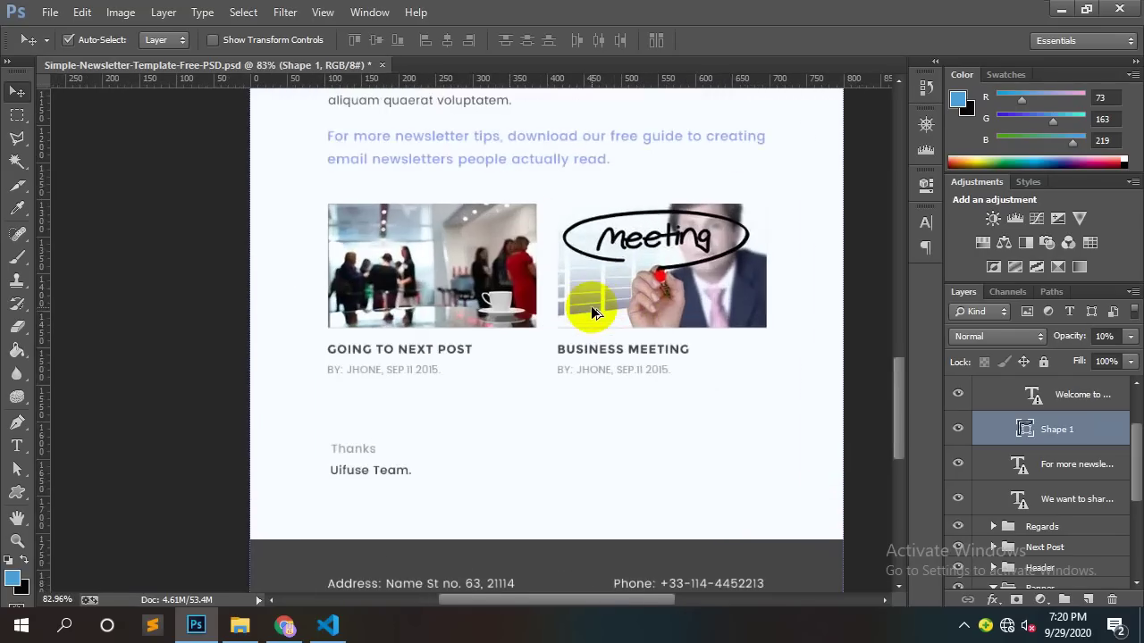
scroll(593, 312, down, 2)
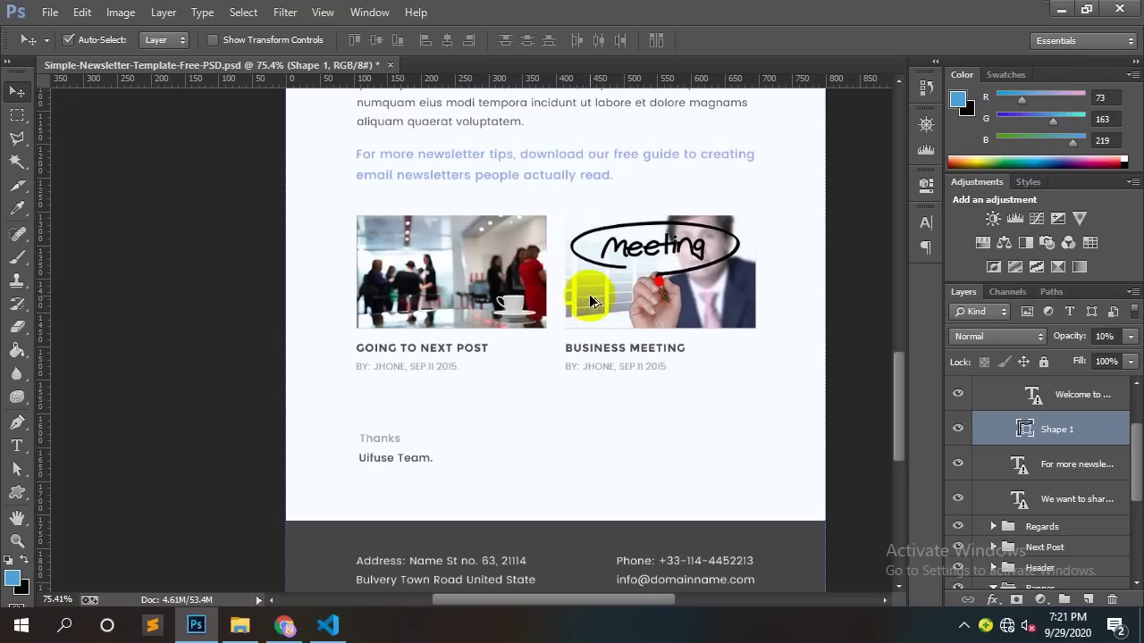
scroll(589, 294, up, 1)
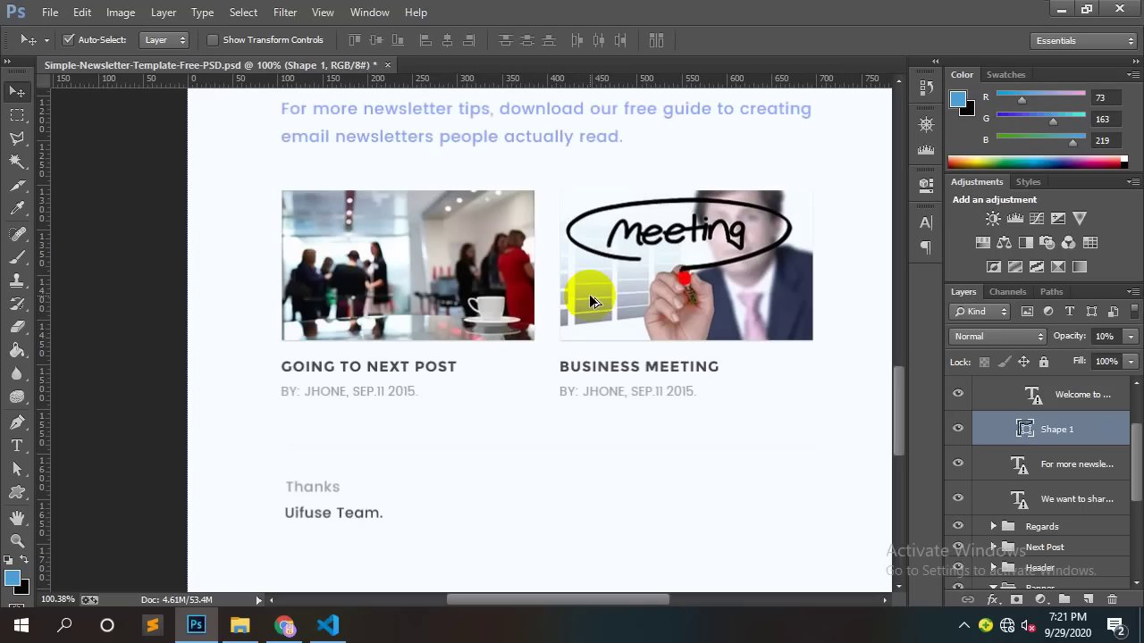
scroll(589, 294, up, 1)
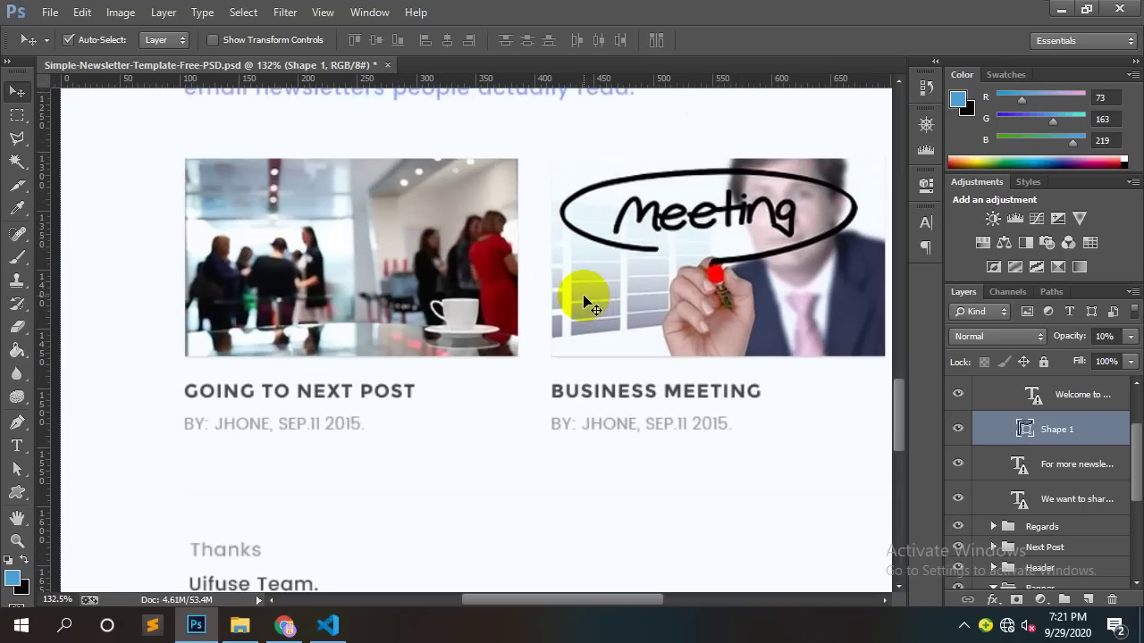
scroll(583, 294, up, 1)
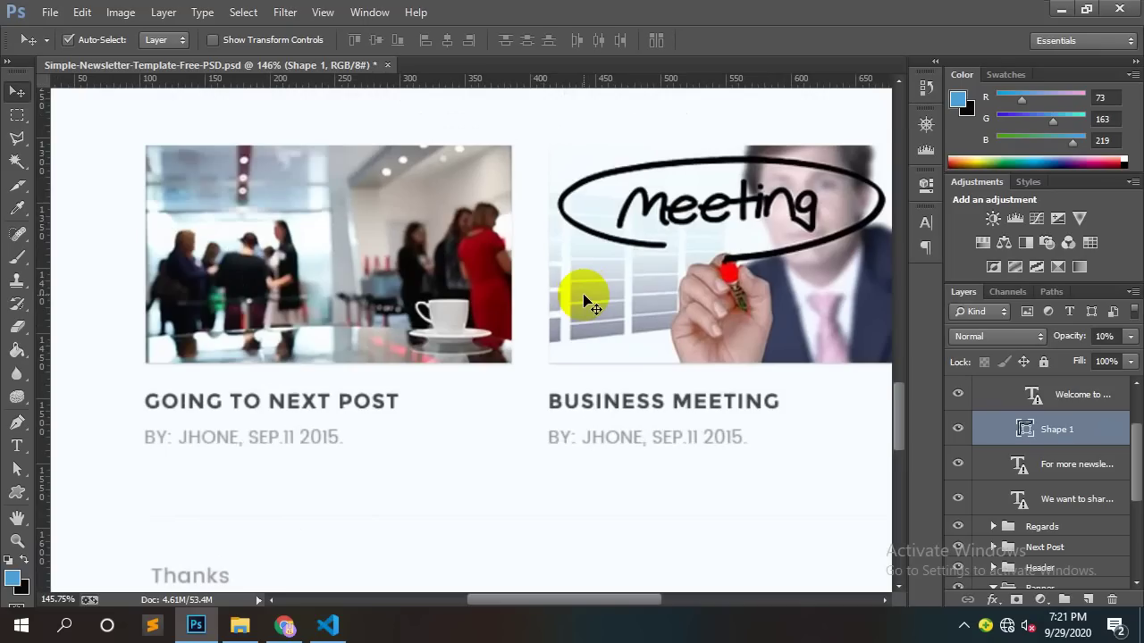
scroll(585, 302, down, 1)
scroll(585, 302, up, 1)
scroll(590, 303, down, 1)
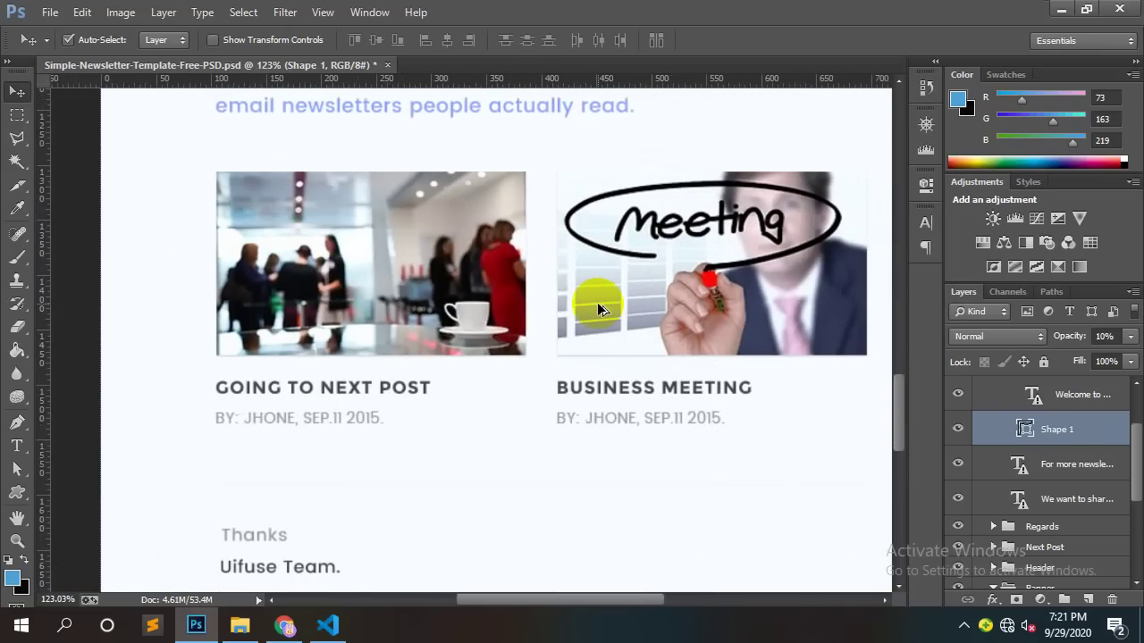
click(498, 281)
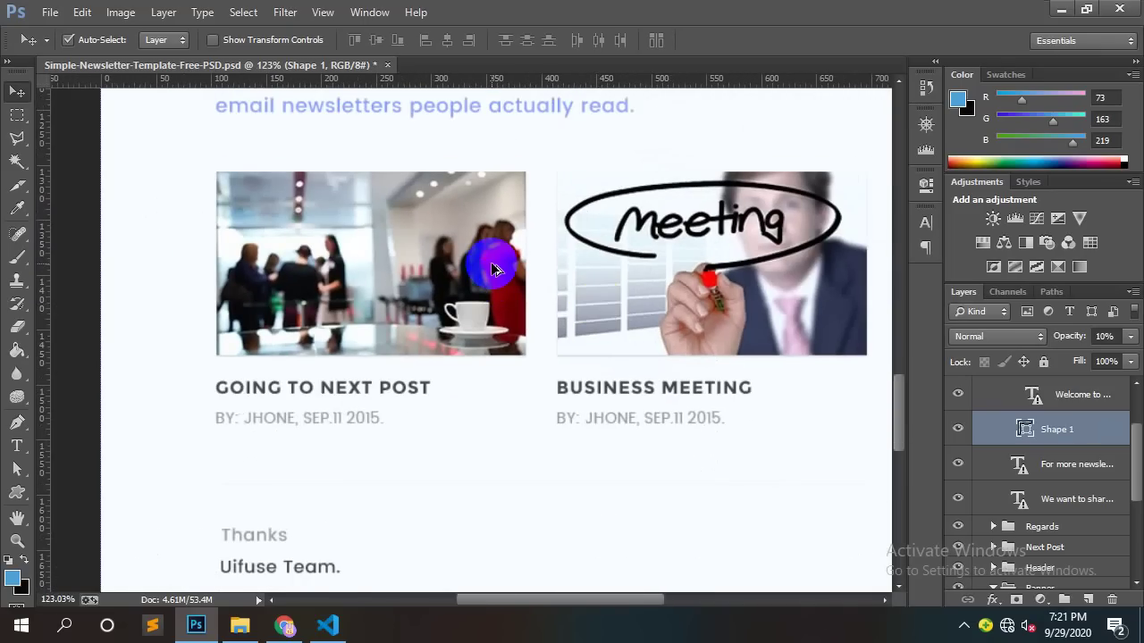
scroll(492, 270, down, 1)
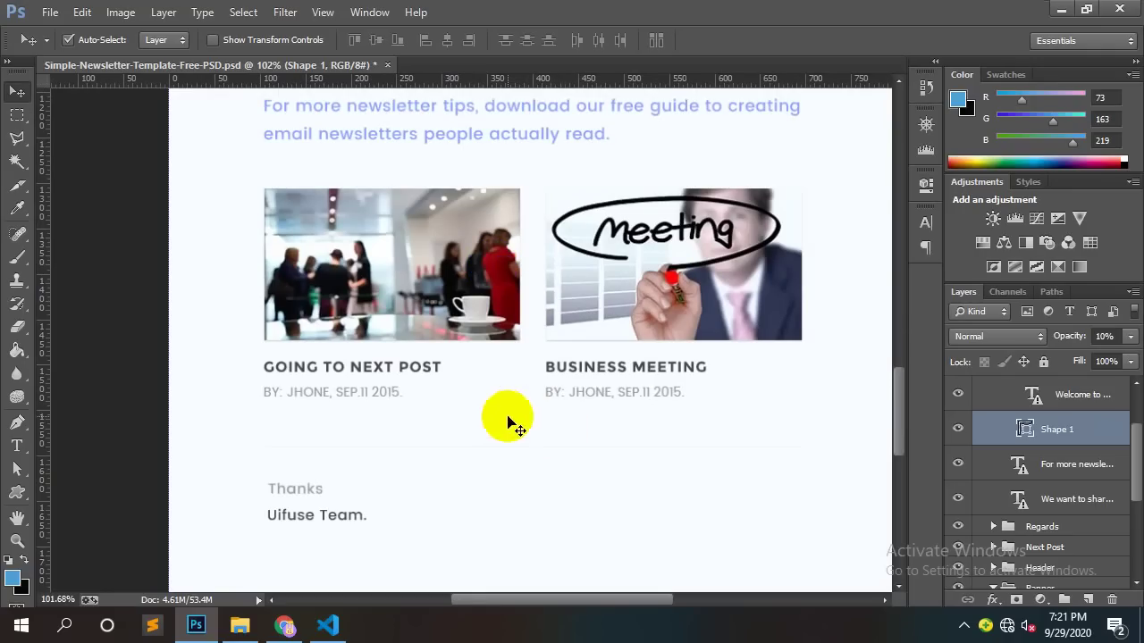
scroll(429, 397, up, 1)
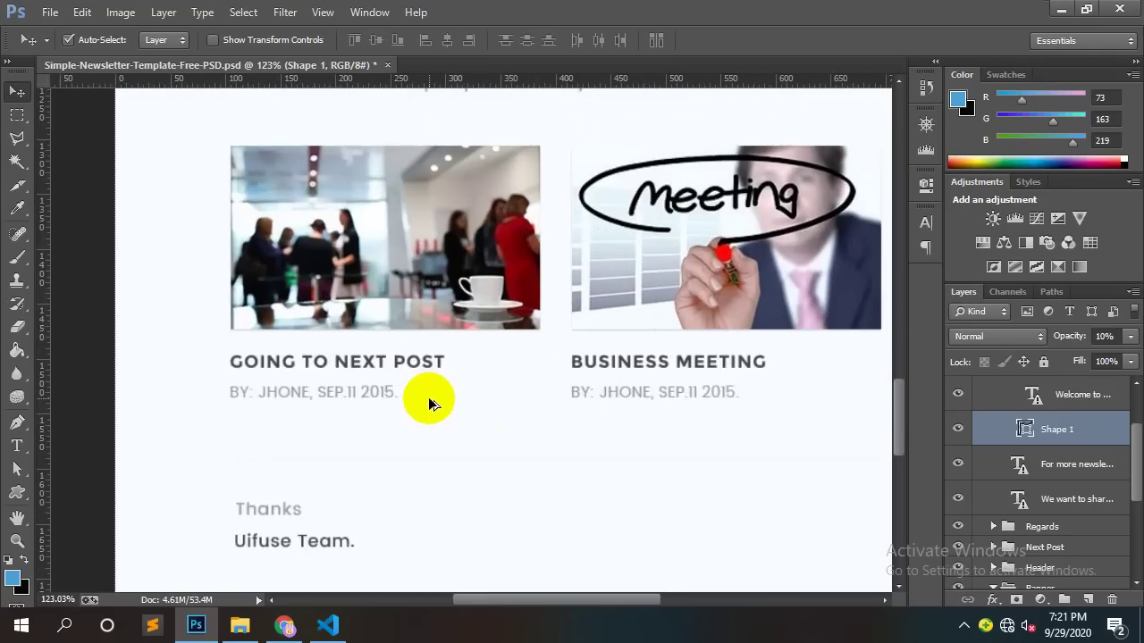
Step: Draw a rectangular marquee selection around the "Going to Next Post" and "Business Meeting" images with their titles
scroll(428, 397, down, 2)
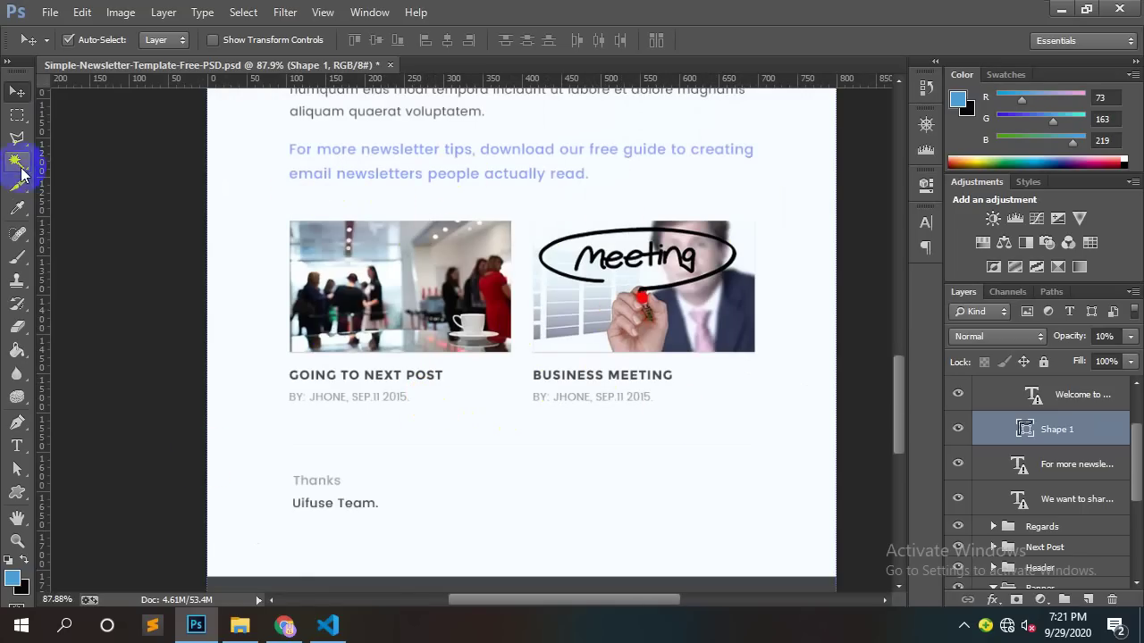
click(11, 120)
drag(247, 192, 819, 404)
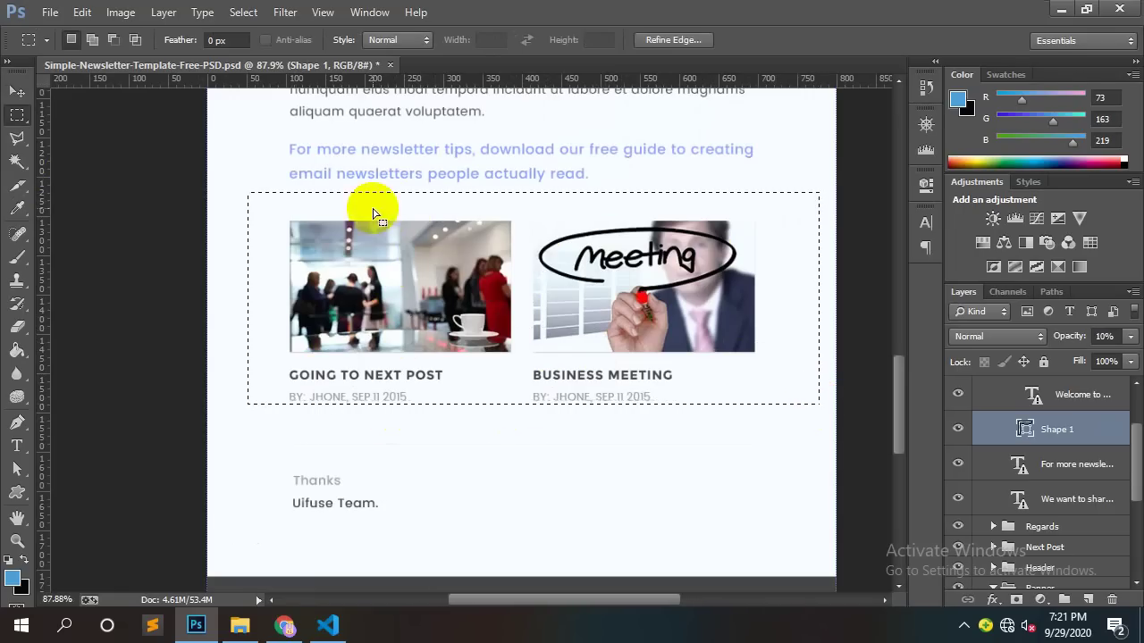
Step: Redraw the rectangular marquee so it encloses both post images with their titles and bylines
drag(296, 214, 820, 413)
click(822, 416)
key(ctrl+z)
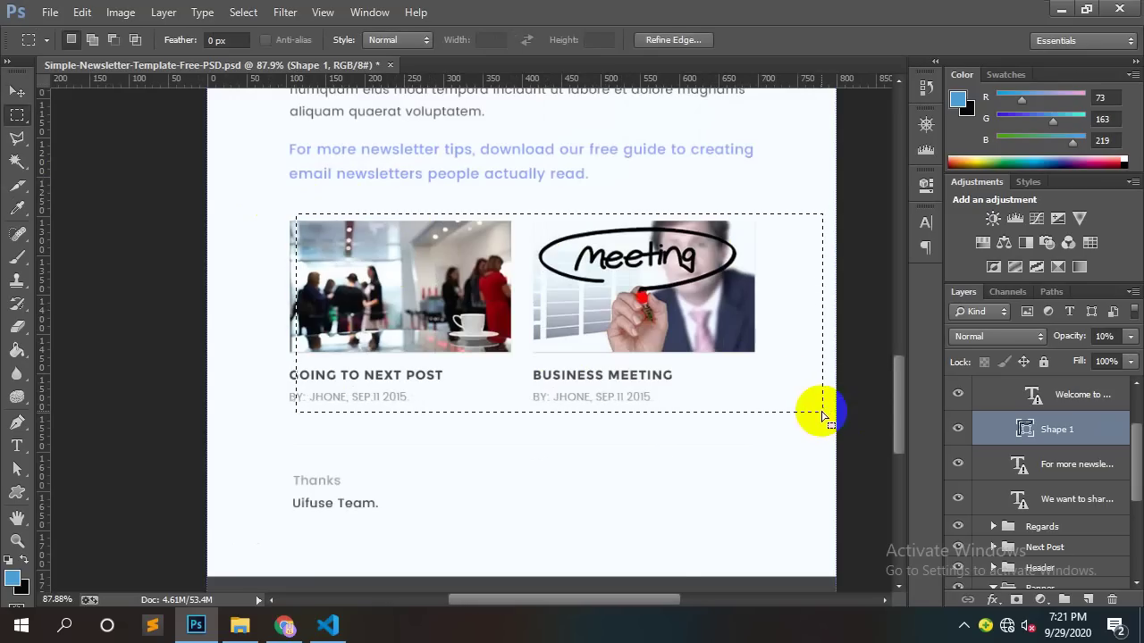
right_click(695, 274)
click(743, 286)
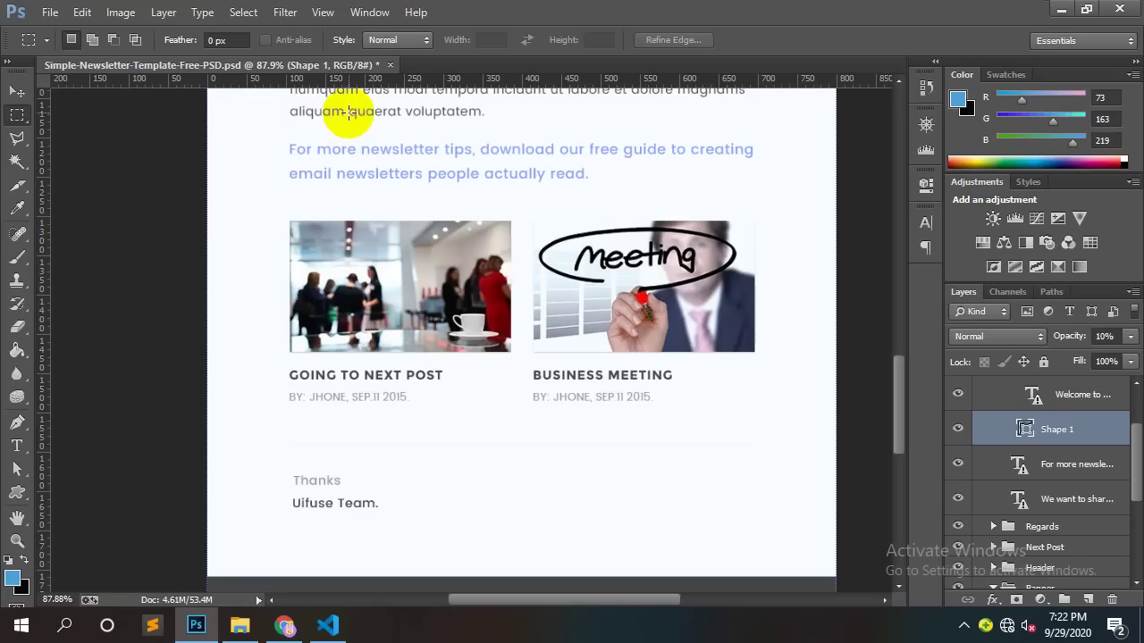
drag(274, 210, 808, 437)
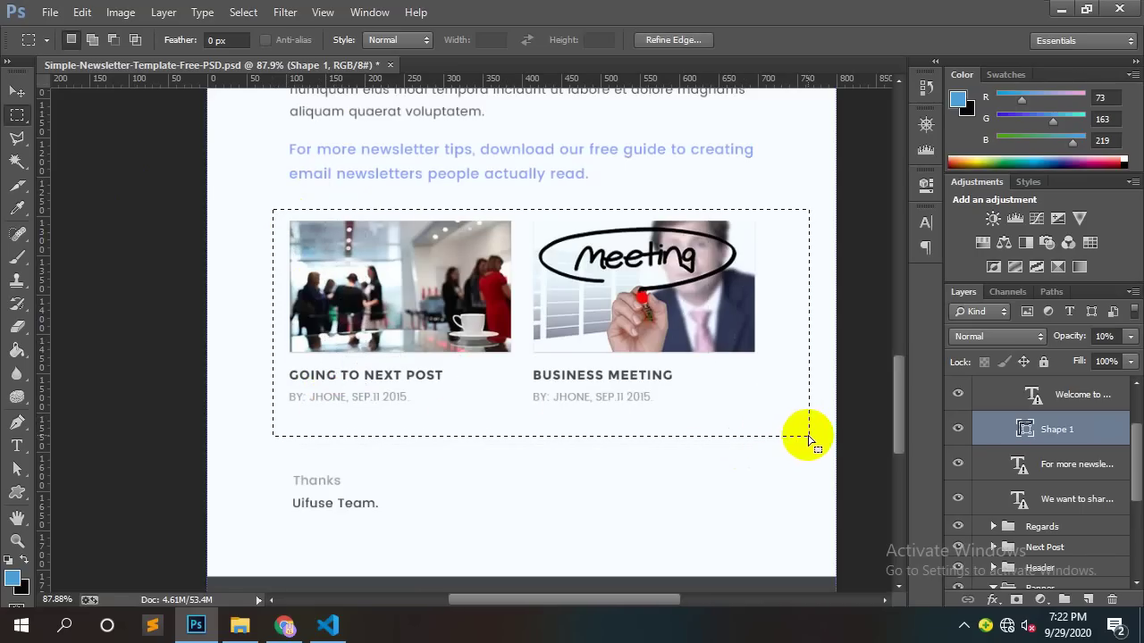
Step: Switch to index.html in Visual Studio Code and remove the blank line above the "End Contant-area" comment
click(328, 625)
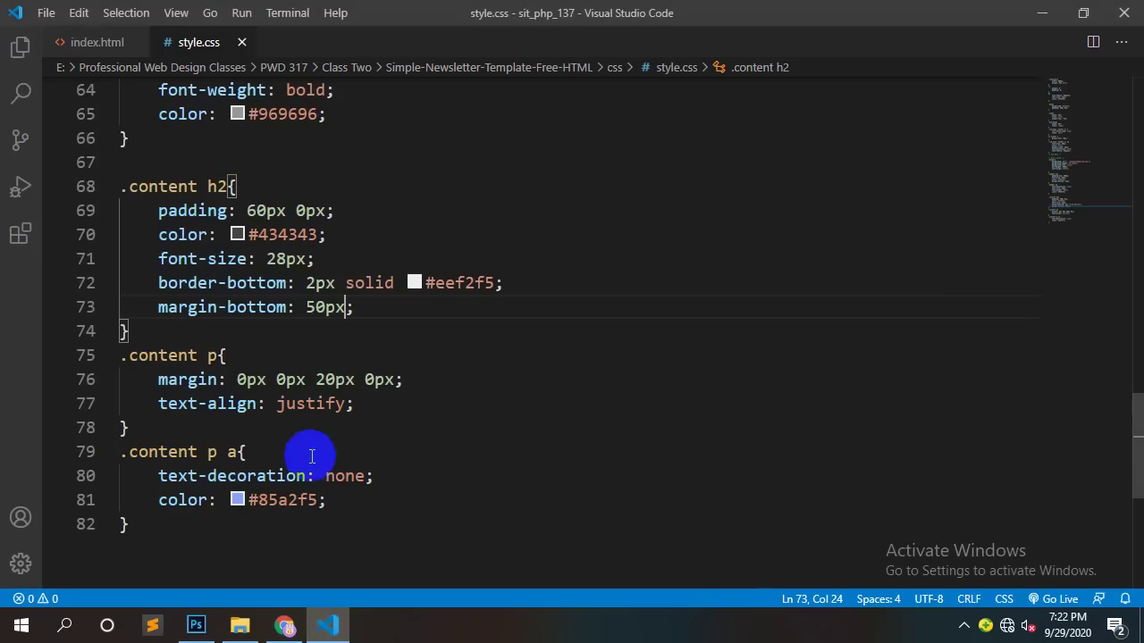
click(93, 42)
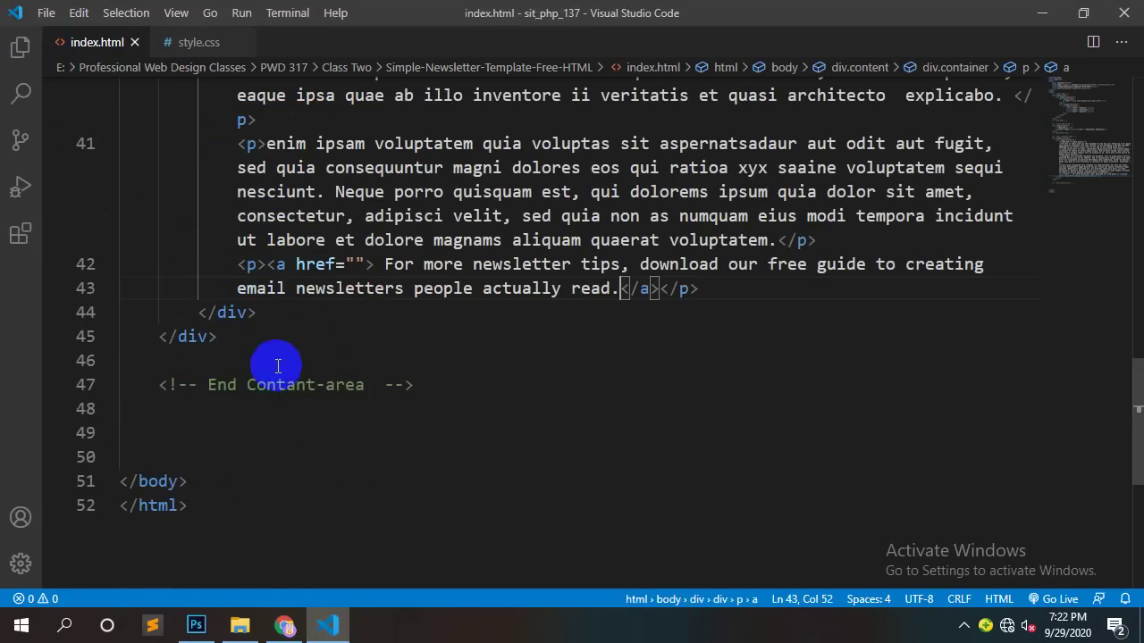
click(148, 366)
key(BackSpace)
click(454, 379)
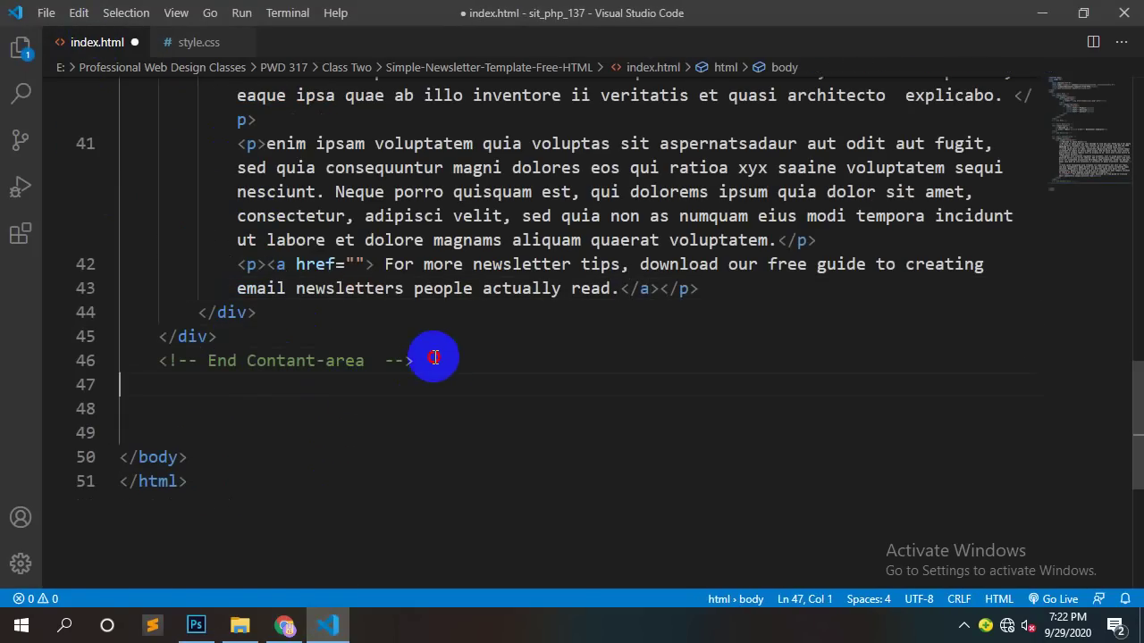
Step: Copy the "End Contant-area" comment and paste it twice on separate lines directly below the original
click(435, 357)
drag(437, 358, 148, 360)
key(ctrl+c)
click(191, 384)
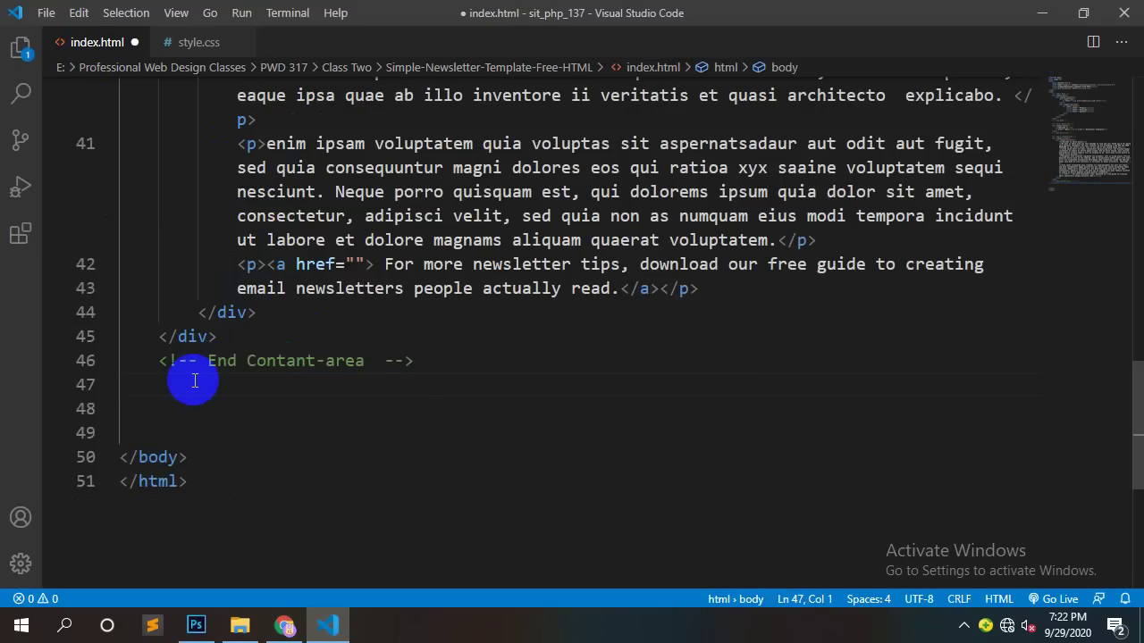
key(ctrl+v)
key(Return)
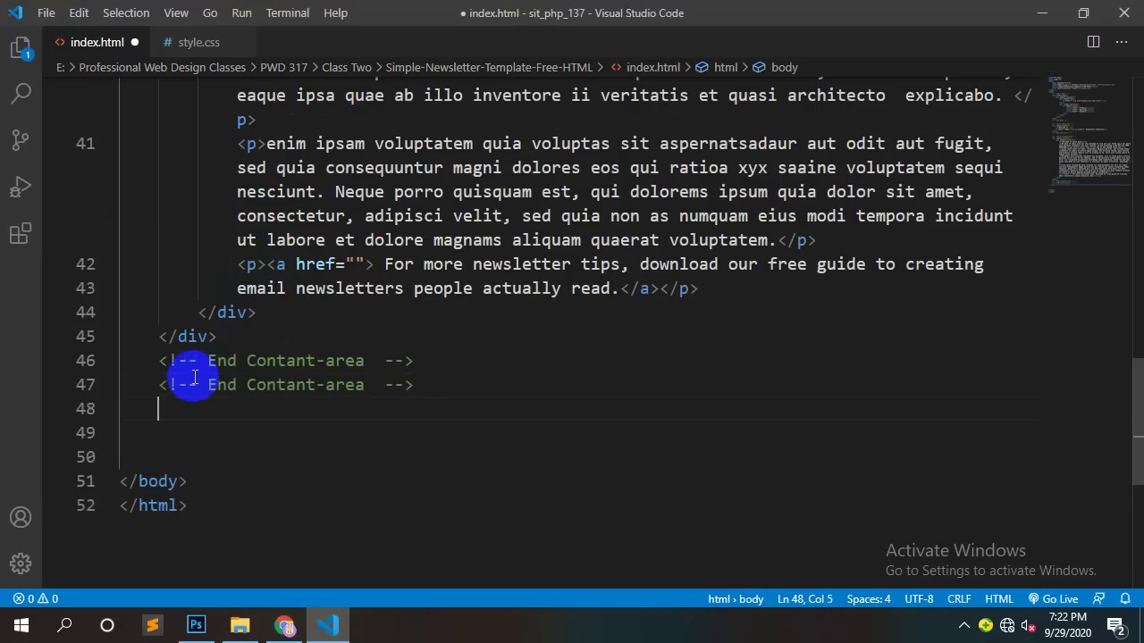
key(ctrl+v)
Step: Reword the two pasted comments as "Start Images-area" and "End Images-area"
double_click(222, 385)
text(Sta)
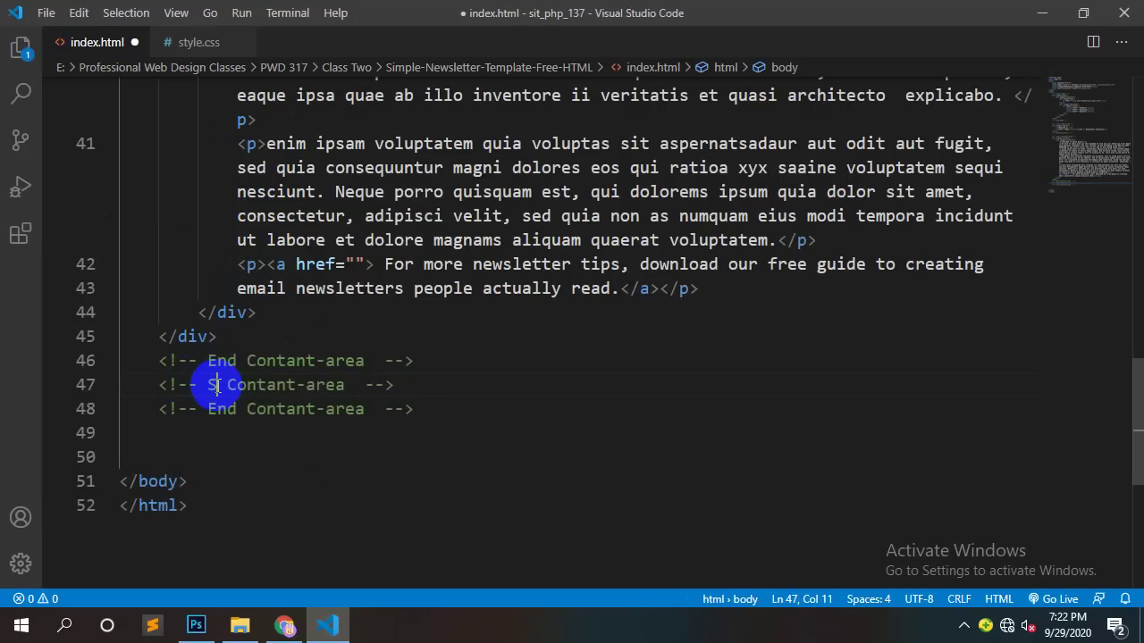
text(rt)
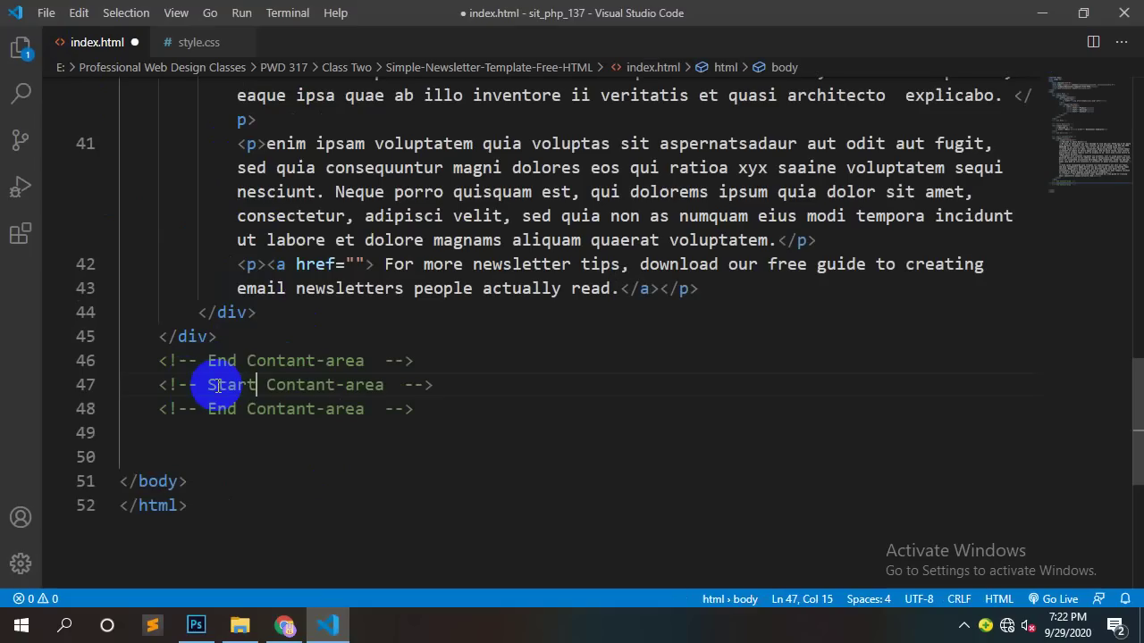
double_click(301, 386)
text(Images)
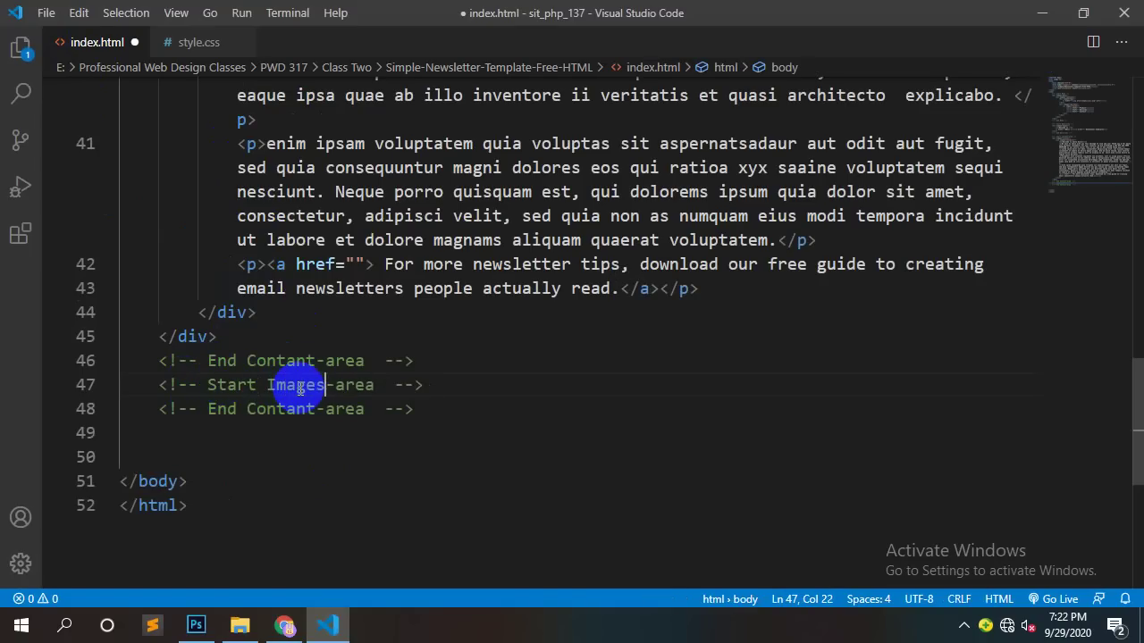
double_click(300, 387)
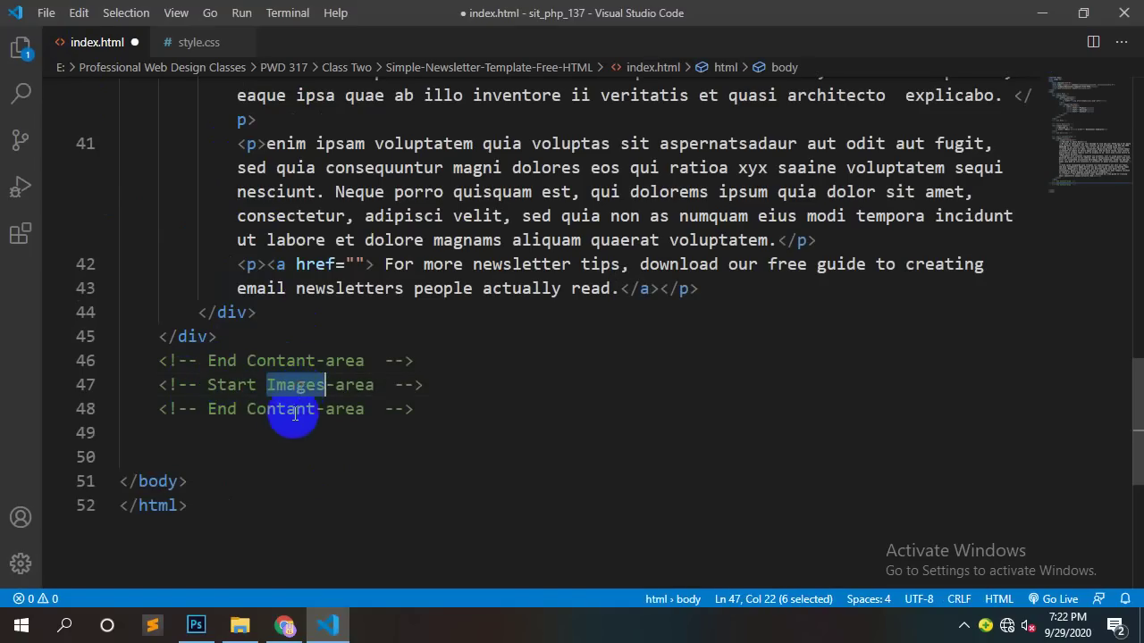
click(283, 416)
double_click(284, 416)
text(Images)
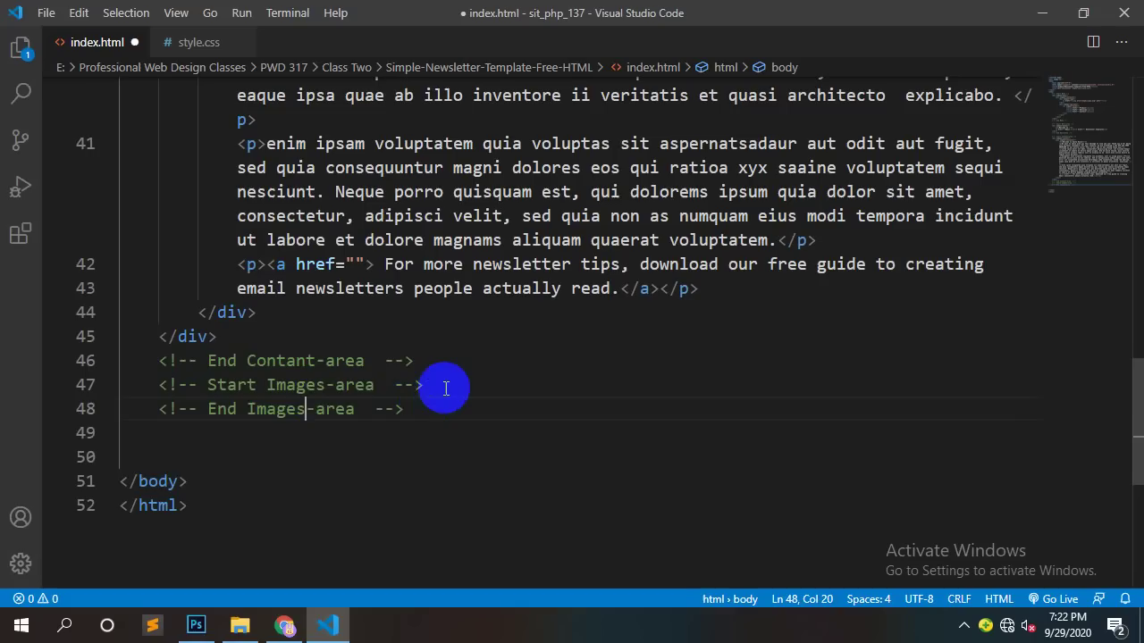
Step: Insert one blank line between the two Images-area comments and another above the "Start Images-area" comment
click(444, 388)
key(Return)
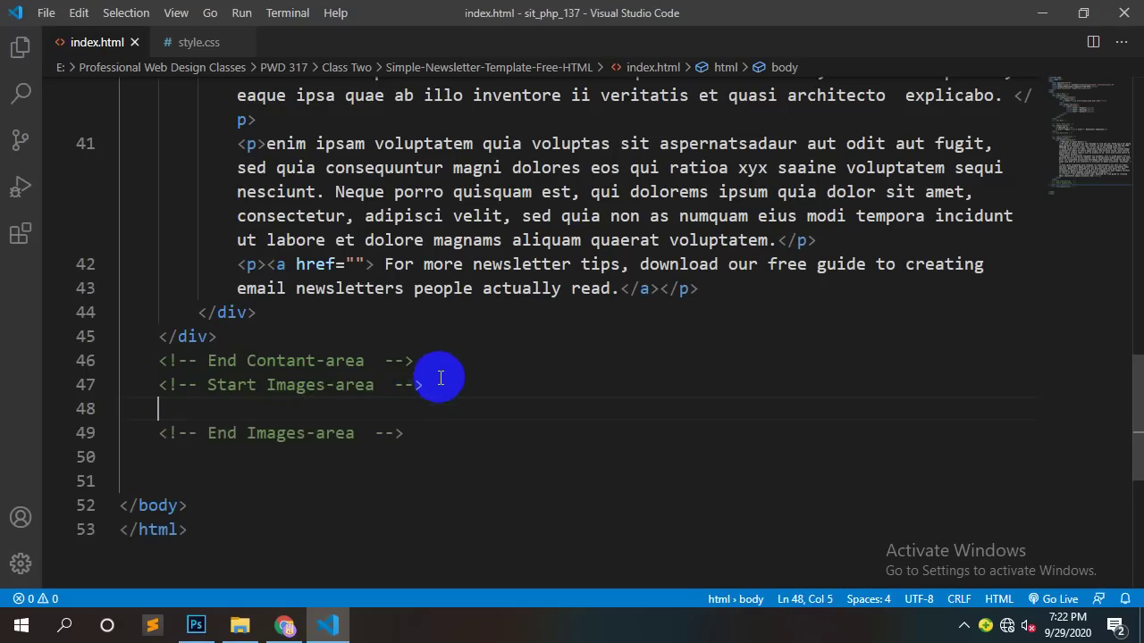
click(432, 362)
key(Return)
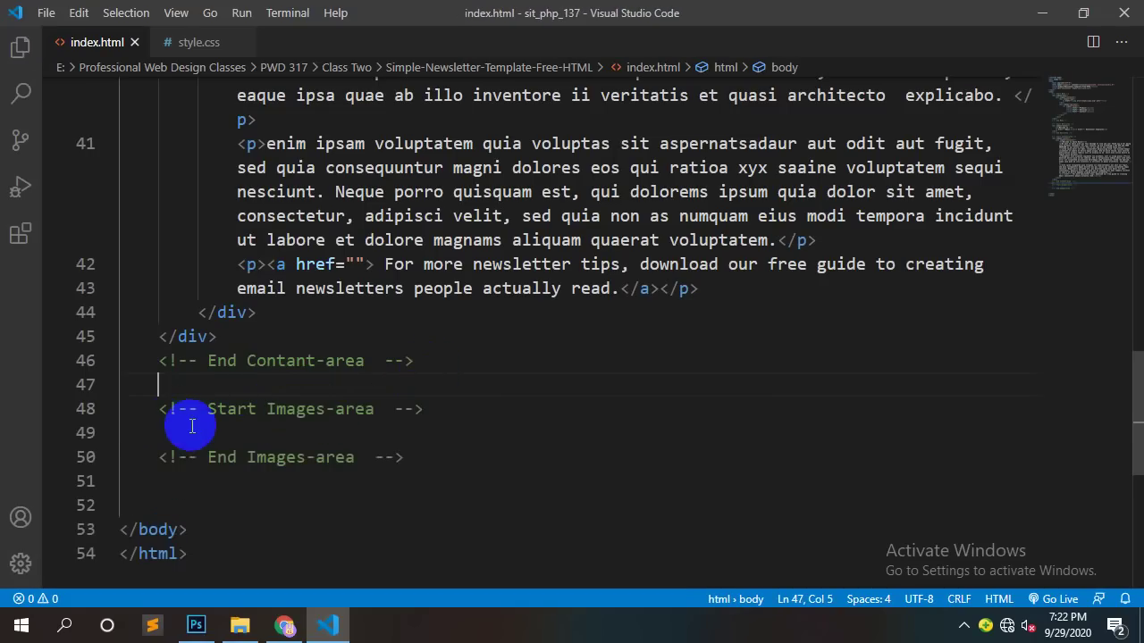
Step: Add a div with class "images-area" between the Images-area comments and save index.html
click(185, 431)
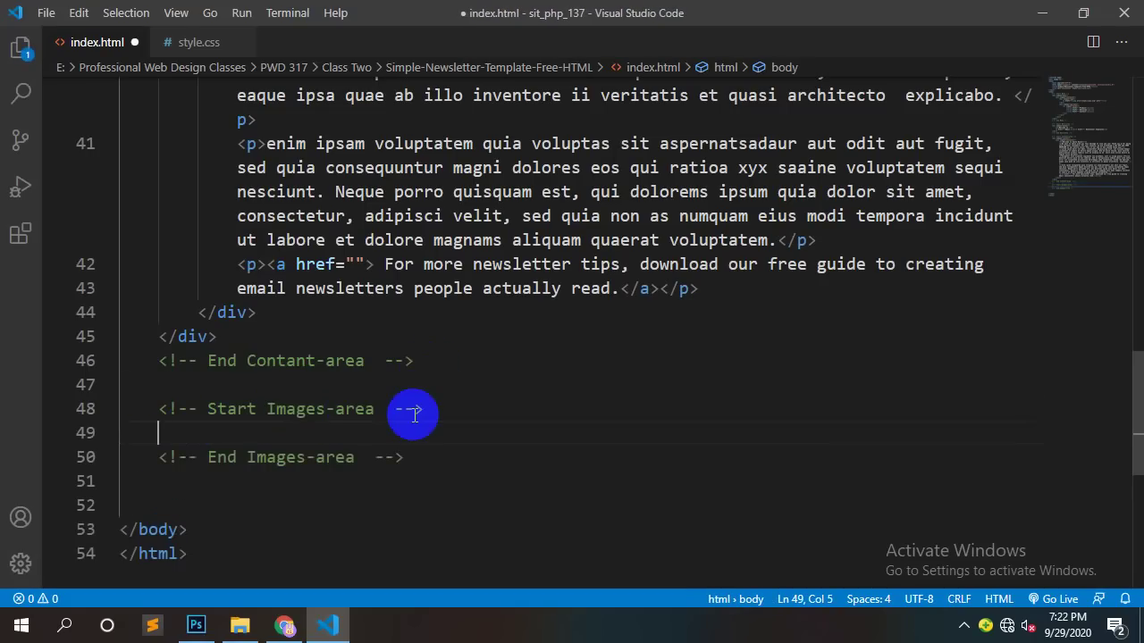
text(.)
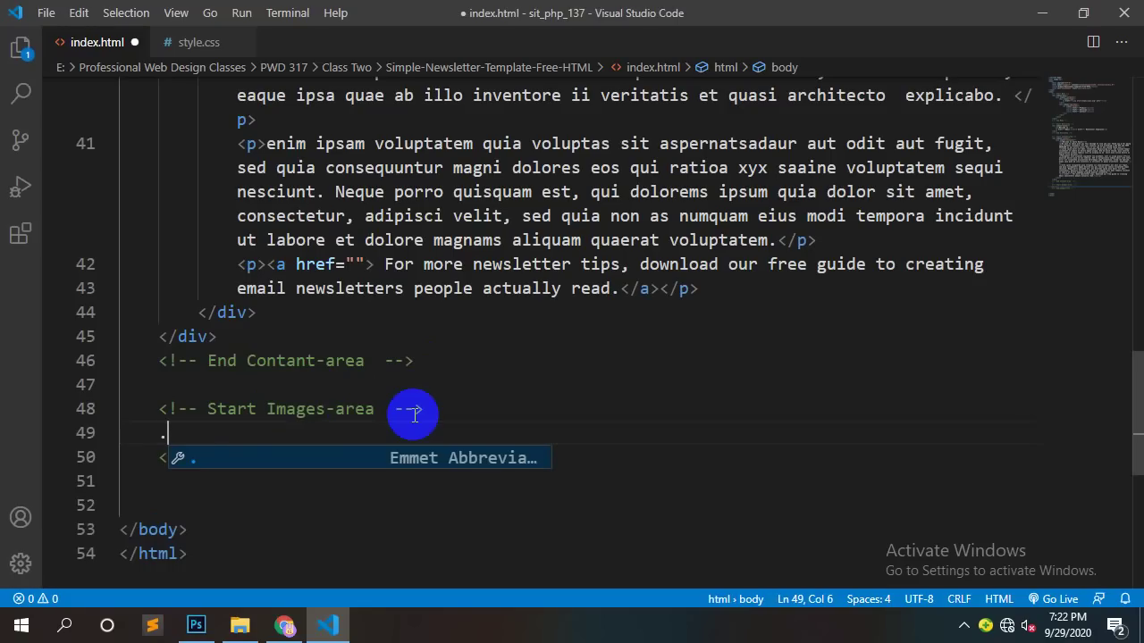
text(images)
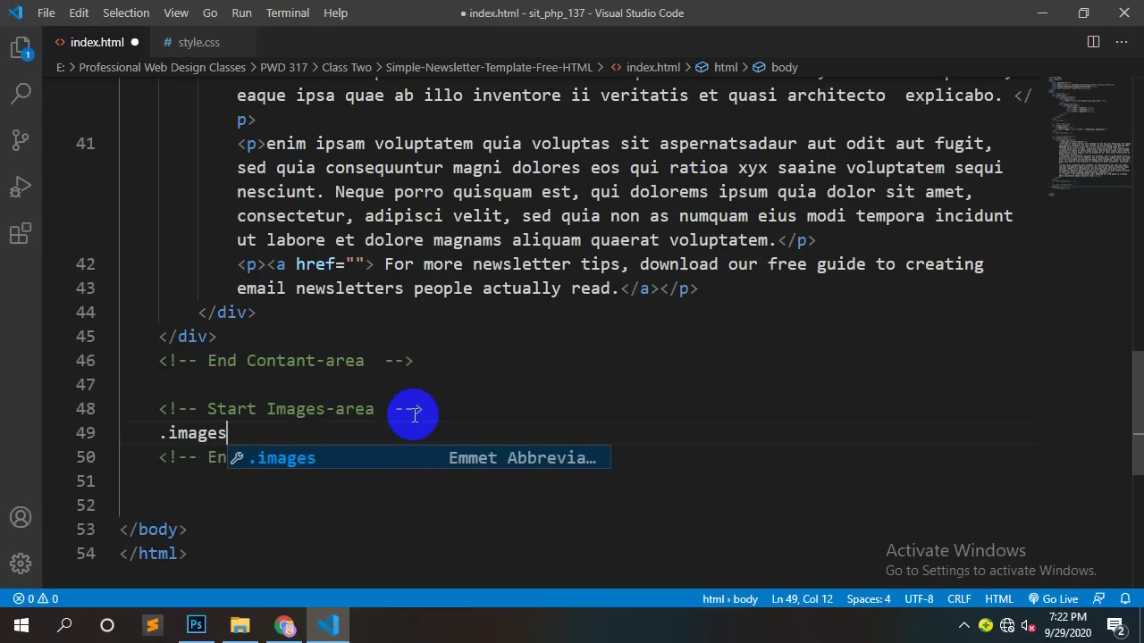
text(-are4a)
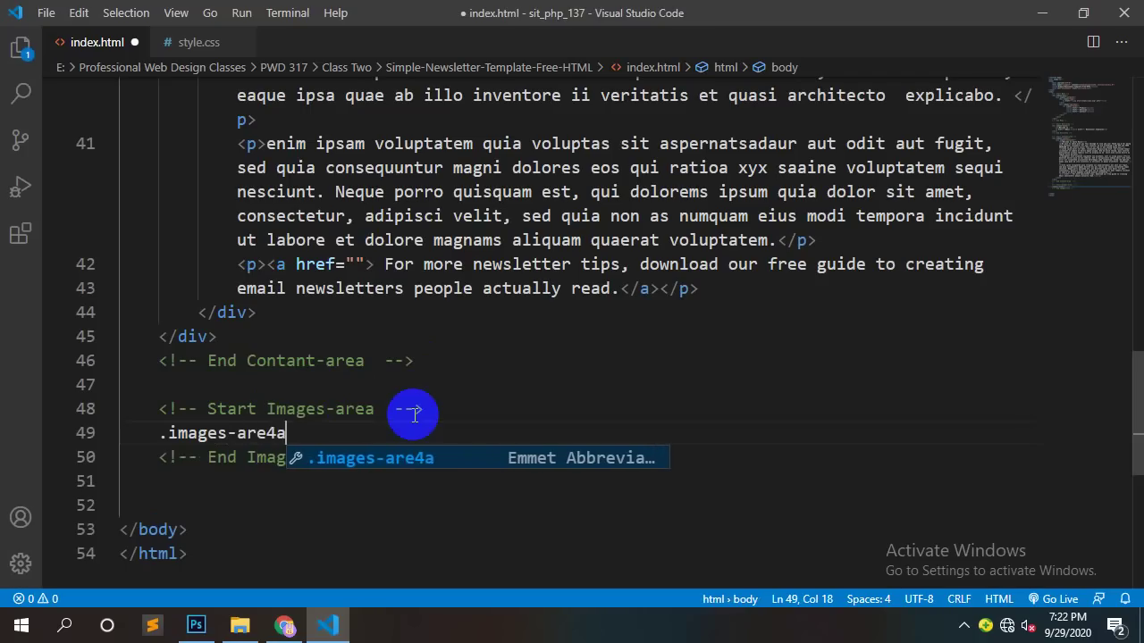
key(BackSpace)
text(a)
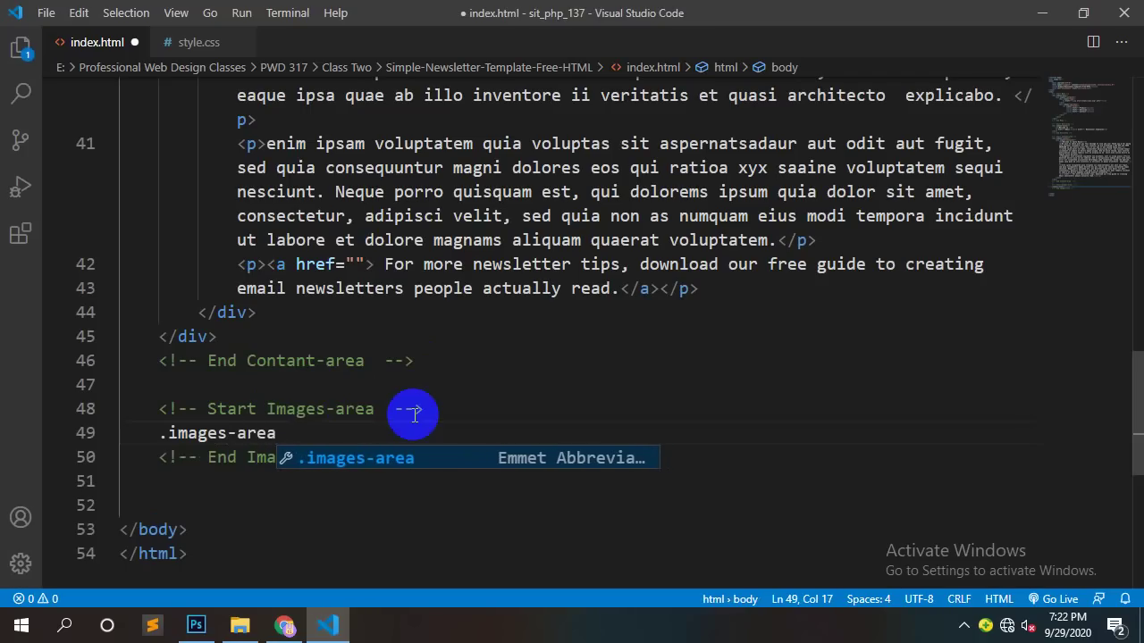
key(Tab)
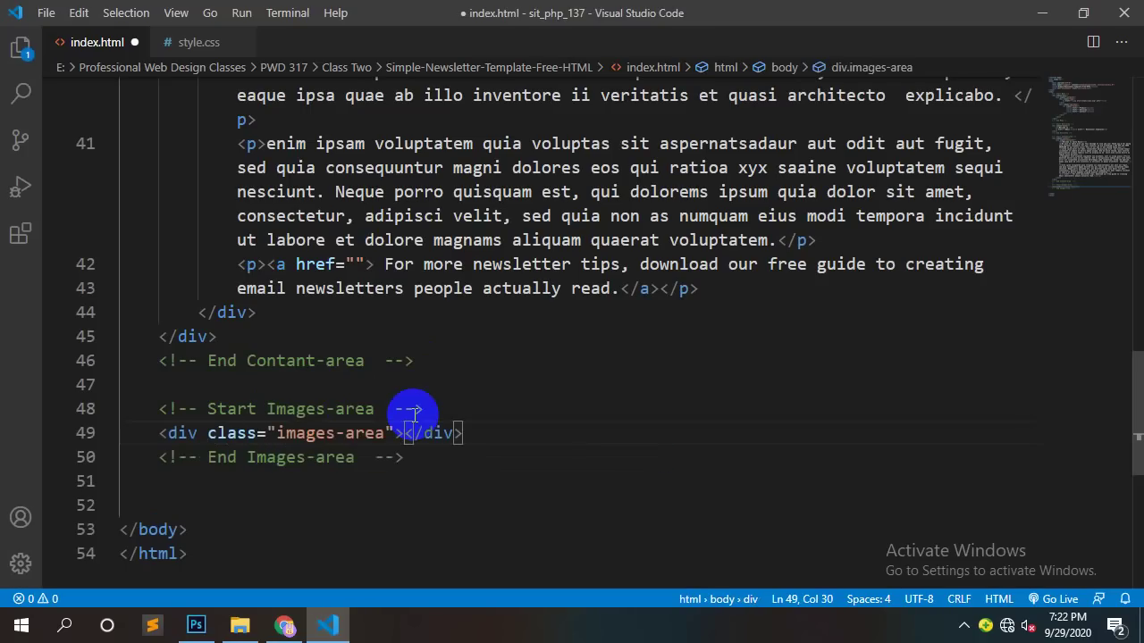
key(ctrl+s)
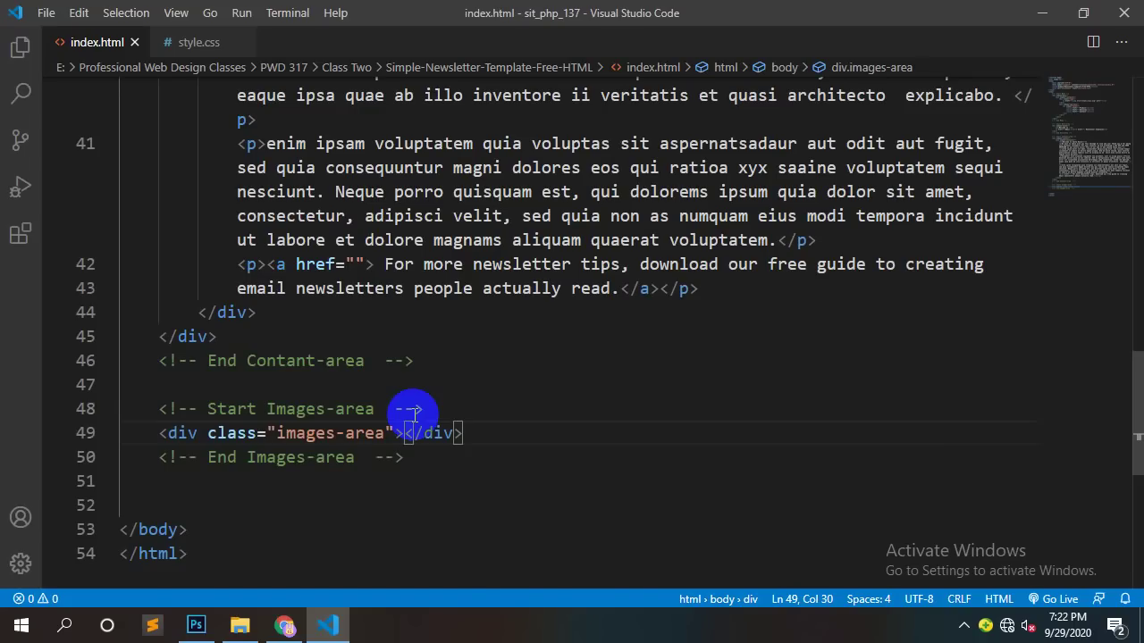
Step: Nest a div with class "container" inside the images-area div, open an empty line inside it, and save
key(Return)
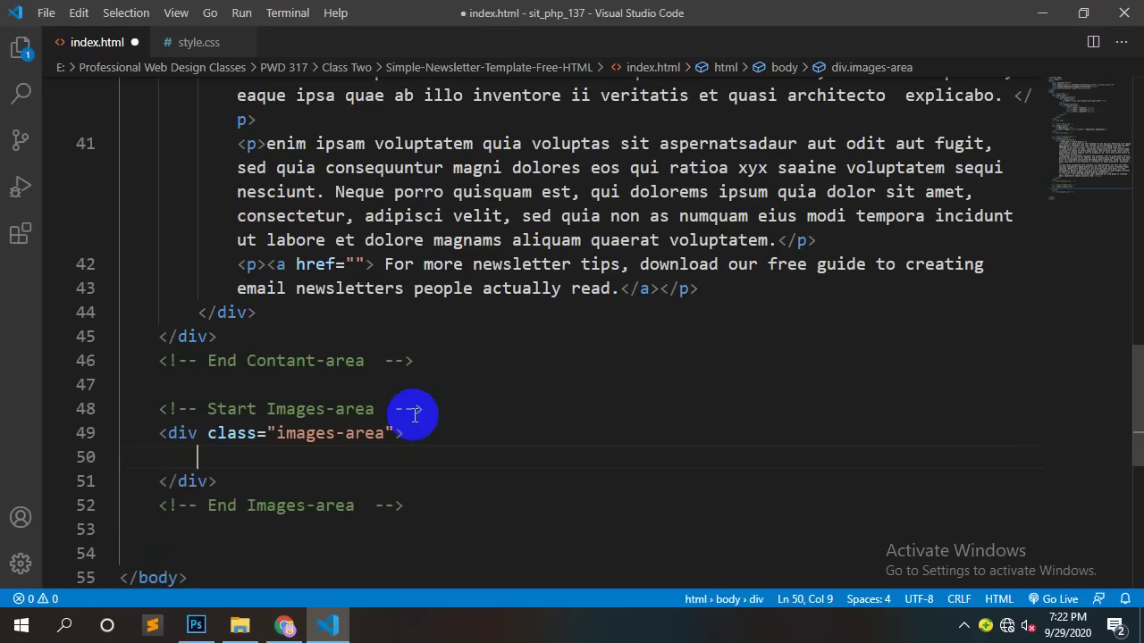
text(.container)
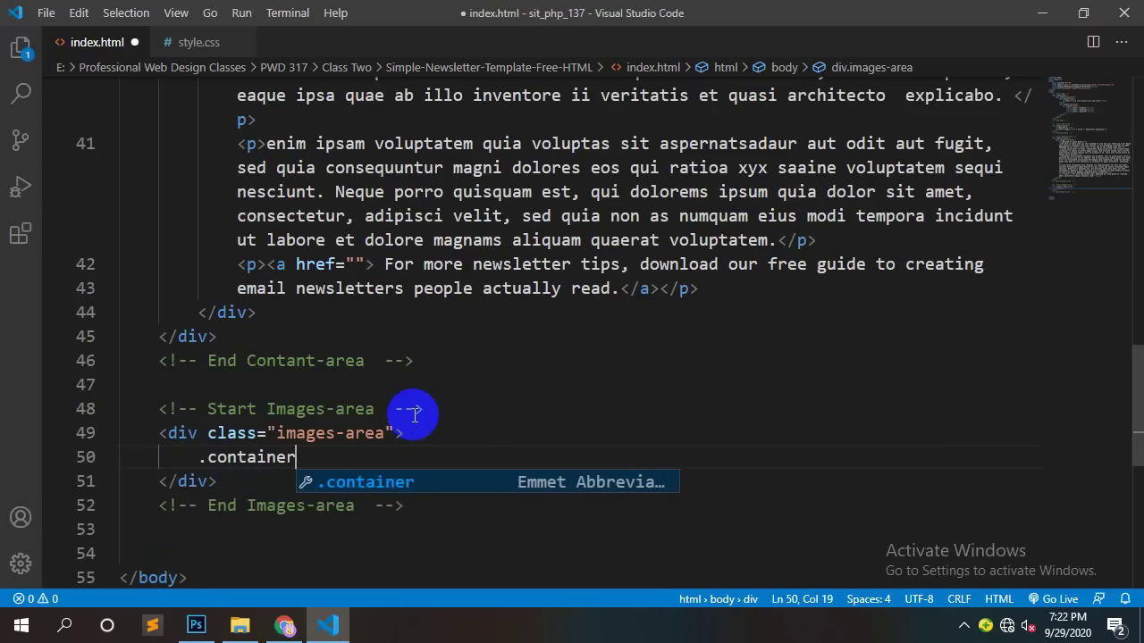
key(Tab)
key(ctrl+s)
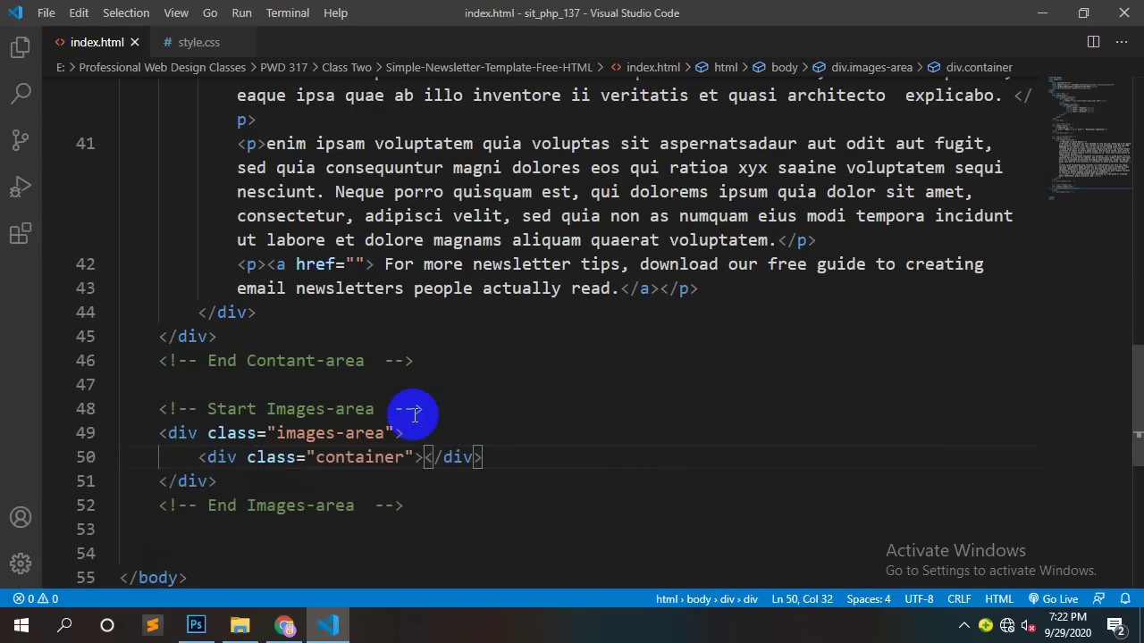
key(Return)
key(ctrl+s)
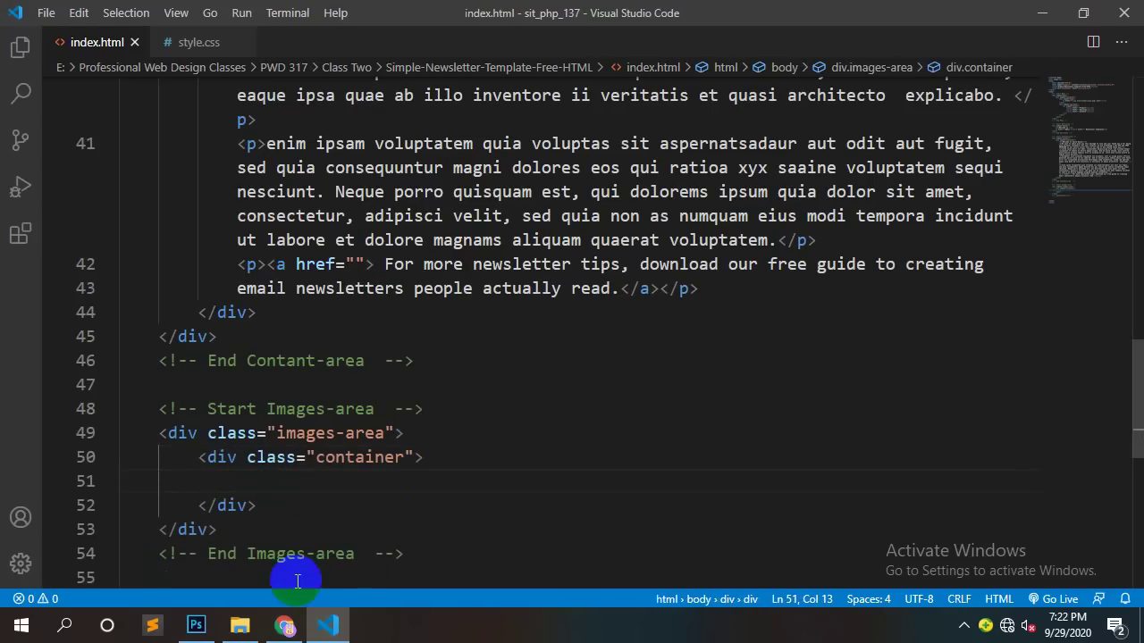
Step: Check the page in Chrome, return to Photoshop, and outline the "Going to Next Post" and "Business Meeting" blocks separately with temporary marquee selections
click(285, 625)
scroll(677, 317, down, 15)
click(196, 624)
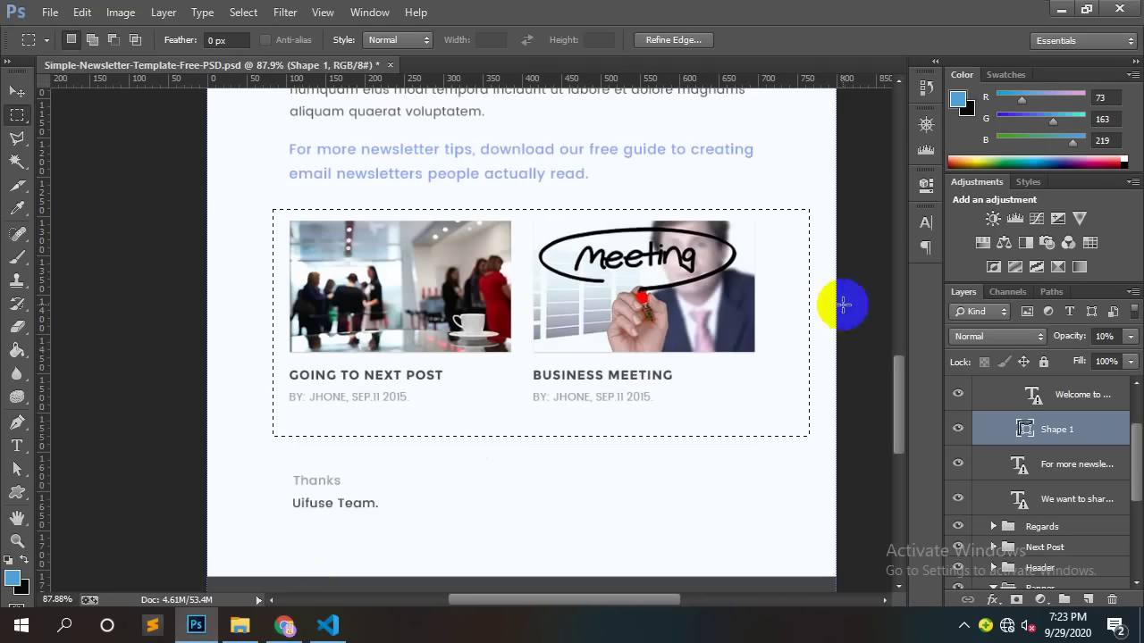
right_click(538, 277)
click(587, 289)
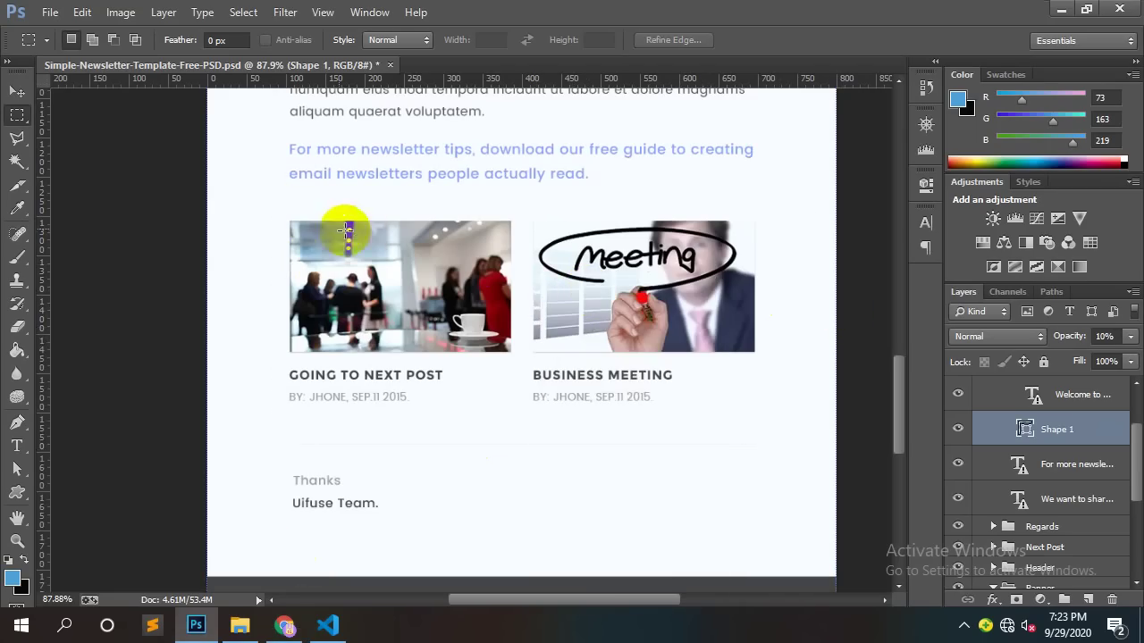
drag(280, 210, 524, 417)
drag(472, 375, 717, 368)
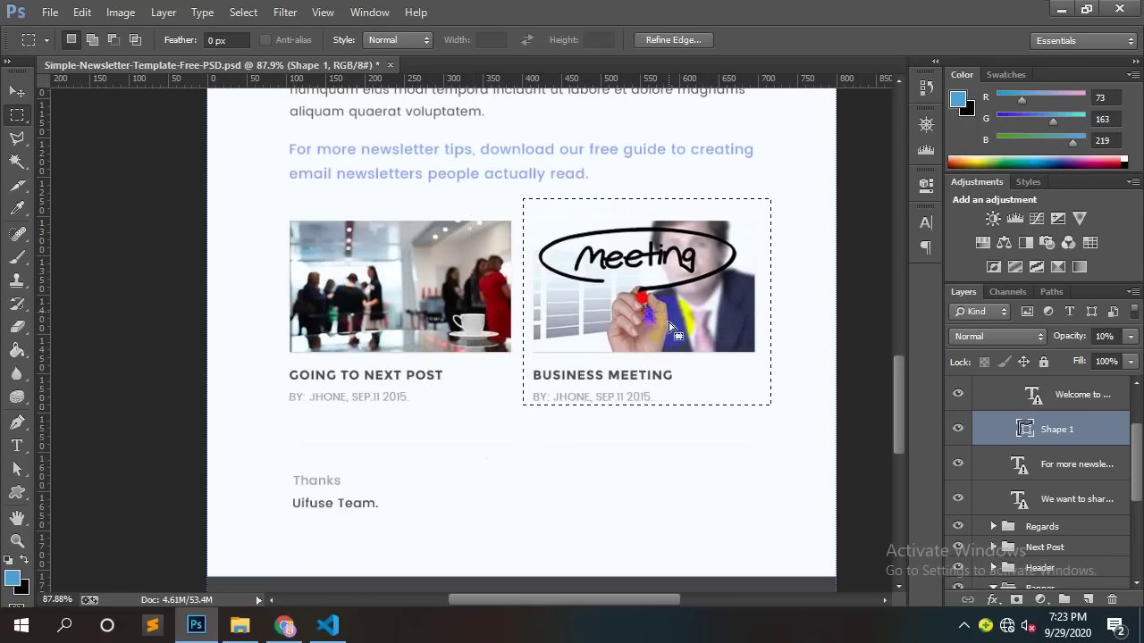
right_click(671, 251)
click(703, 260)
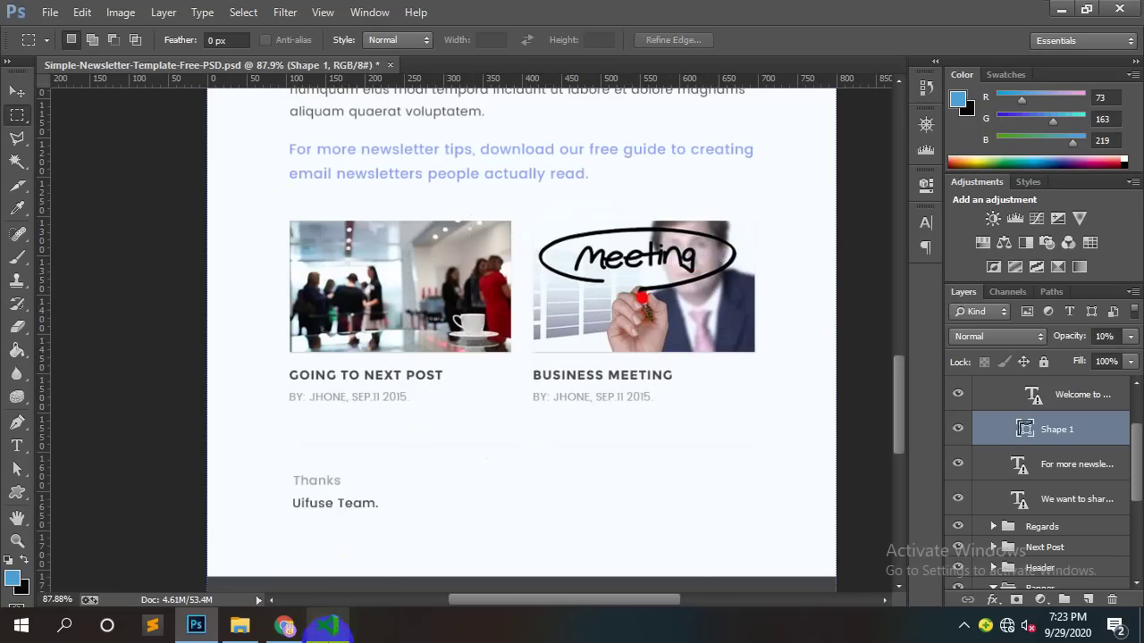
Step: Back in Visual Studio Code, add a div with class "img-left" inside the images-area container and save the file
click(327, 626)
click(238, 483)
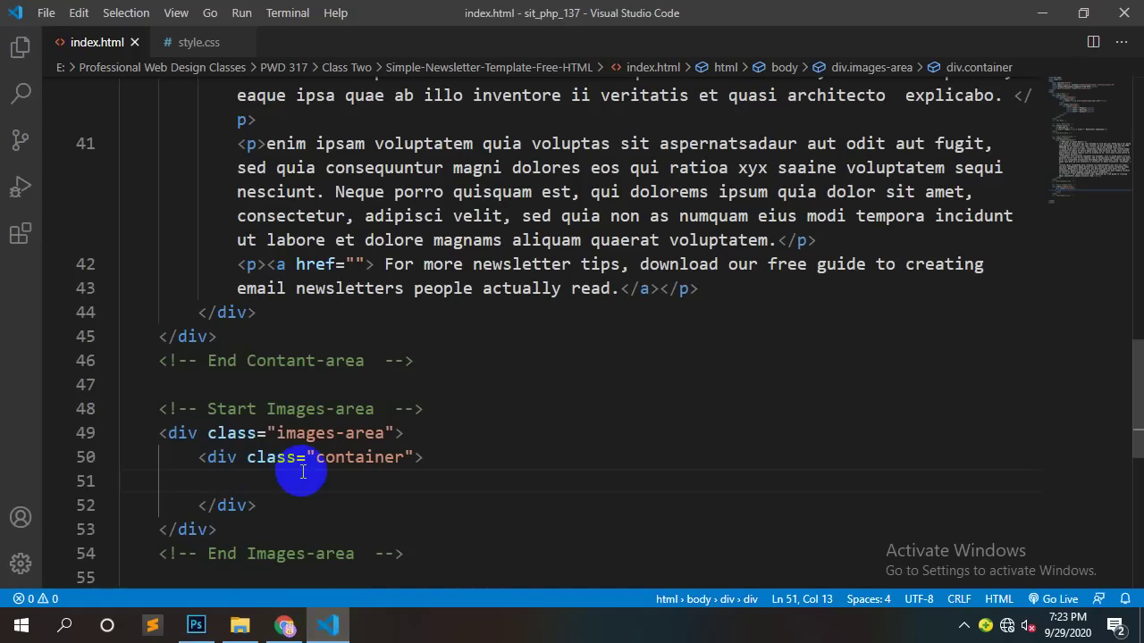
text(.img-l)
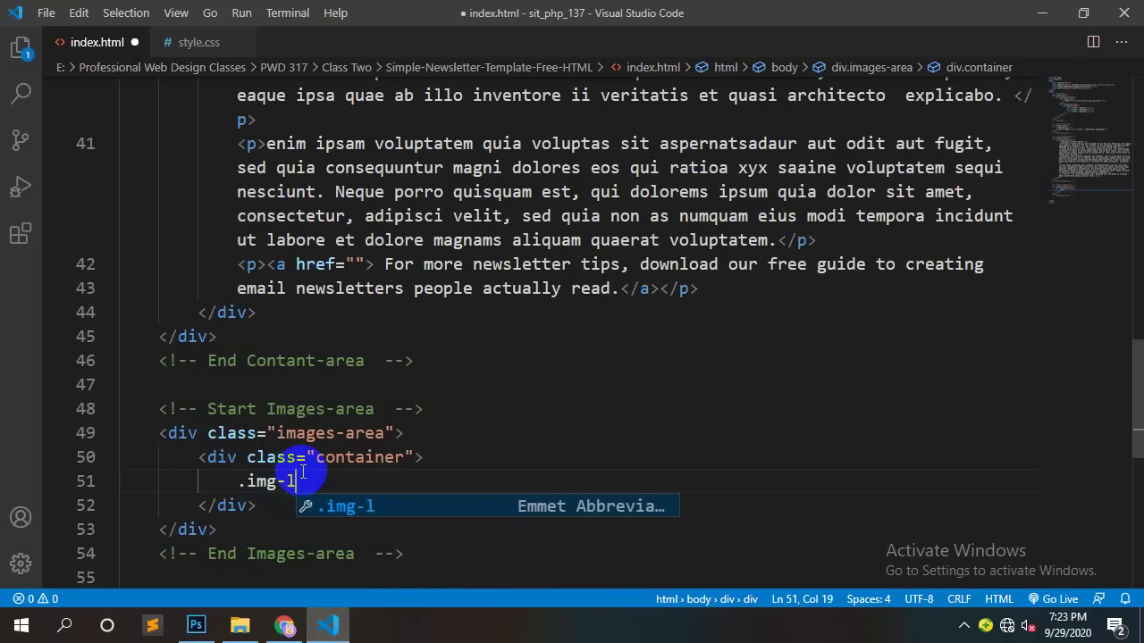
text(eft)
key(Tab)
key(ctrl+s)
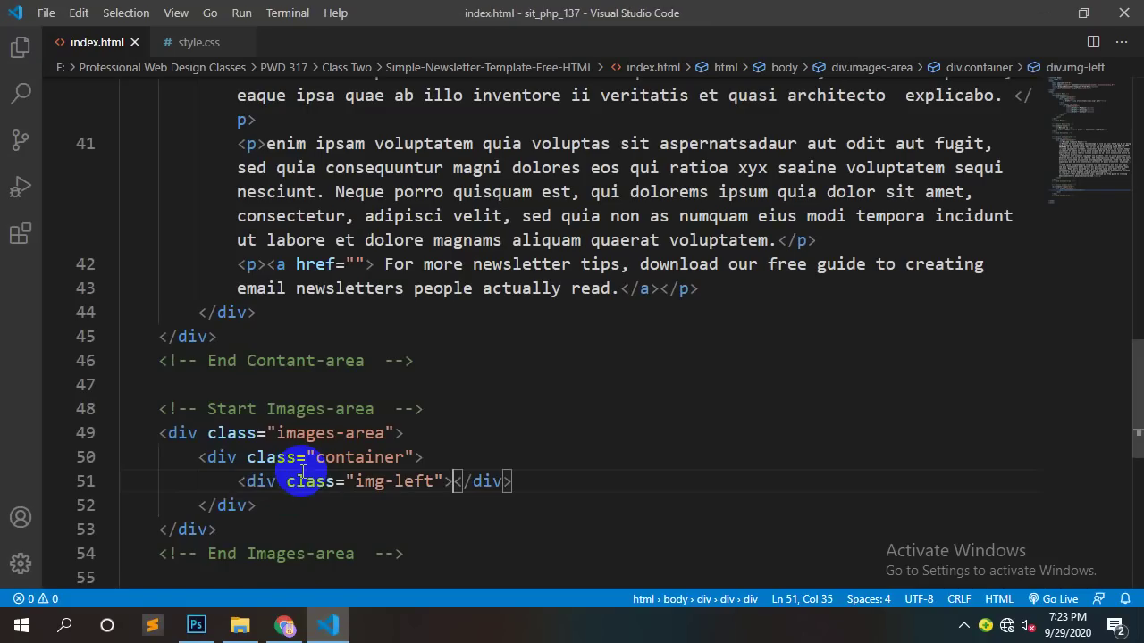
Step: Duplicate the img-left div on the line below and change the copy's class to "img-right"
key(shift+alt+Down)
double_click(413, 505)
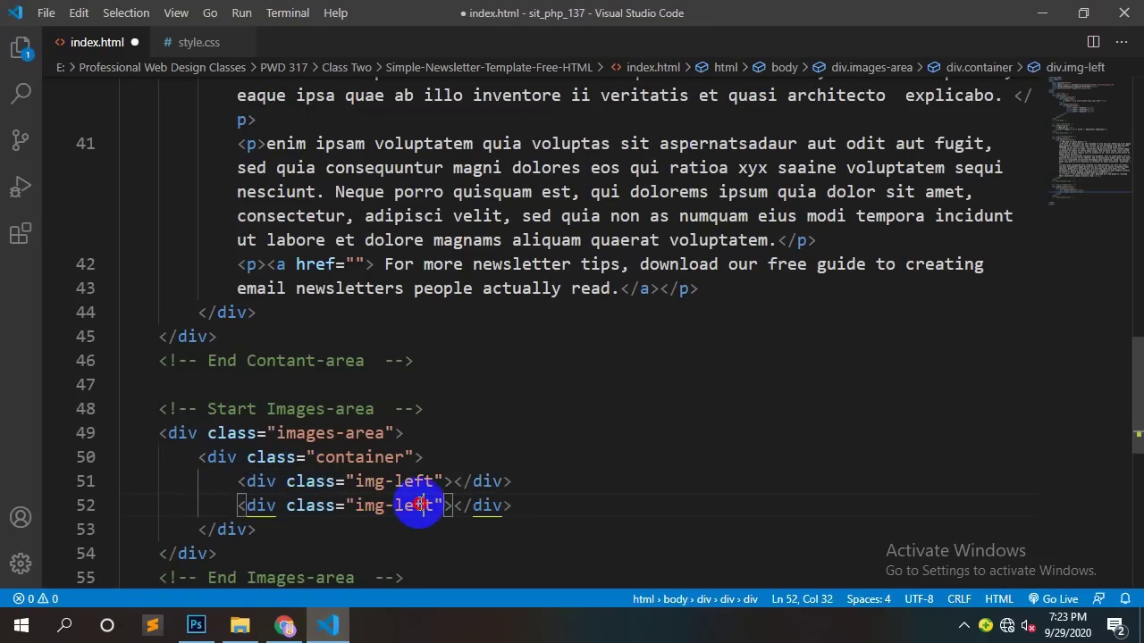
text(right)
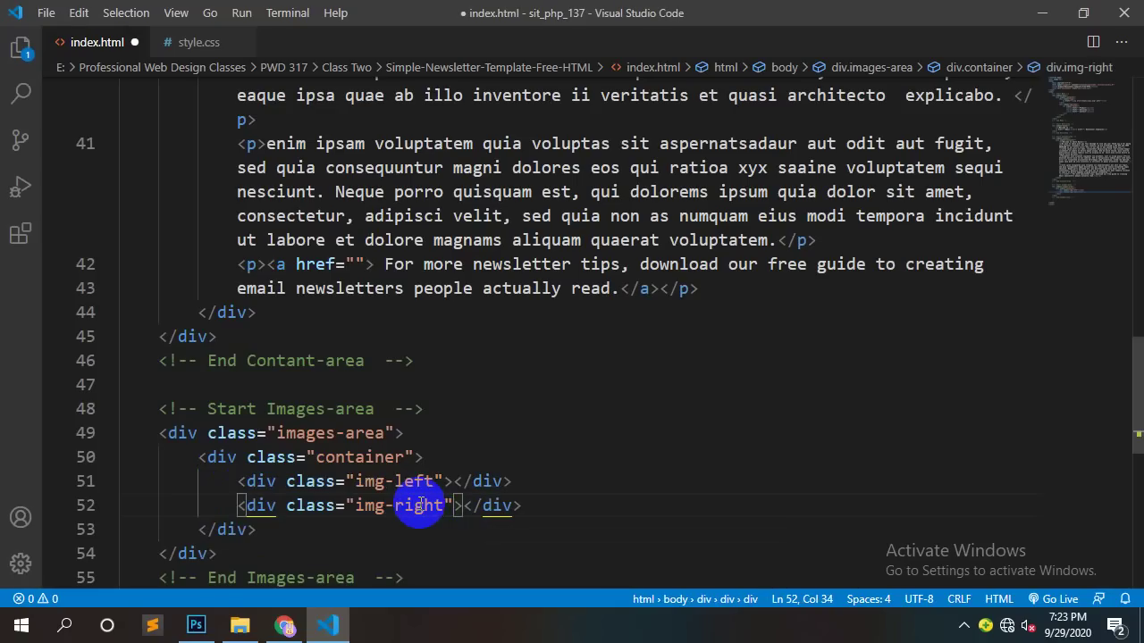
Step: Insert an img tag with empty src and alt attributes inside the img-left div, save the file, and switch to Photoshop
click(454, 481)
key(Return)
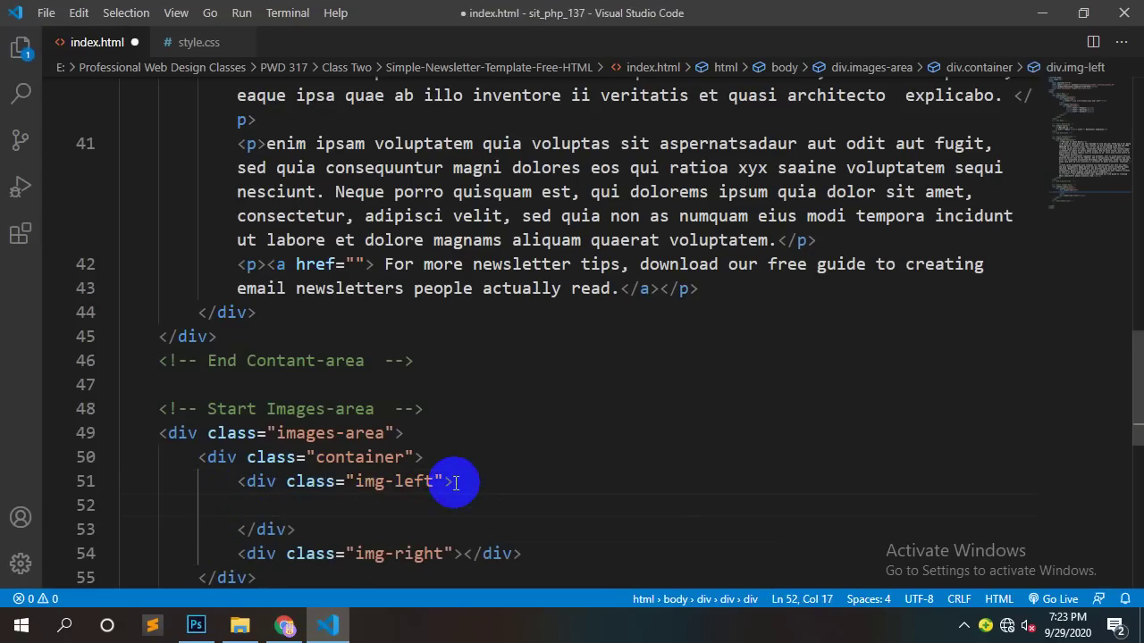
text(im)
key(Tab)
key(ctrl+s)
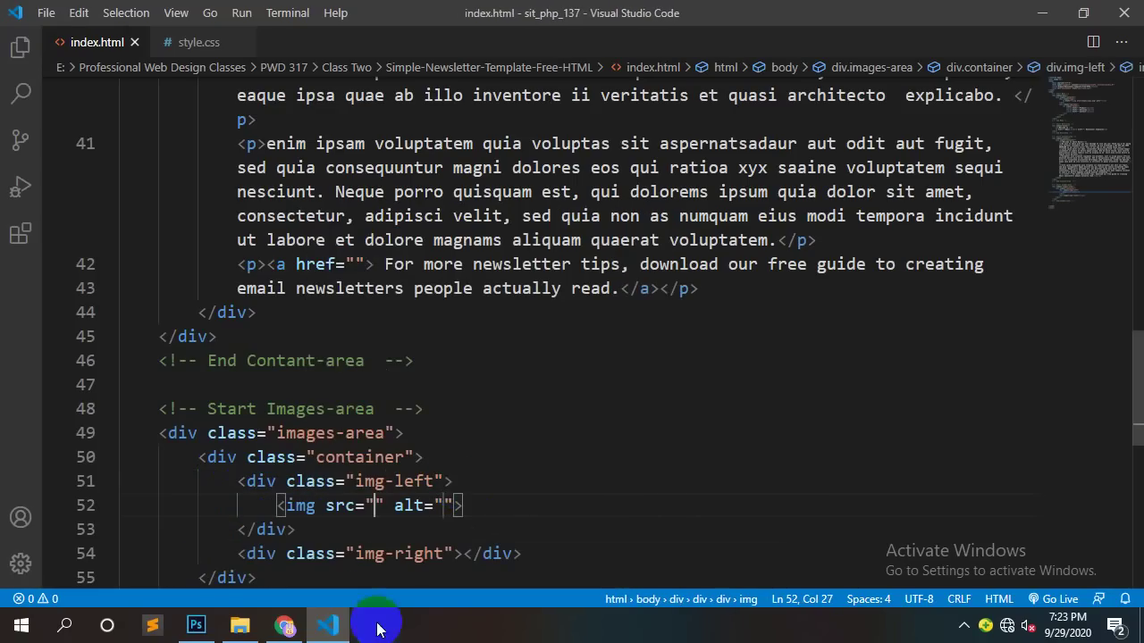
click(196, 625)
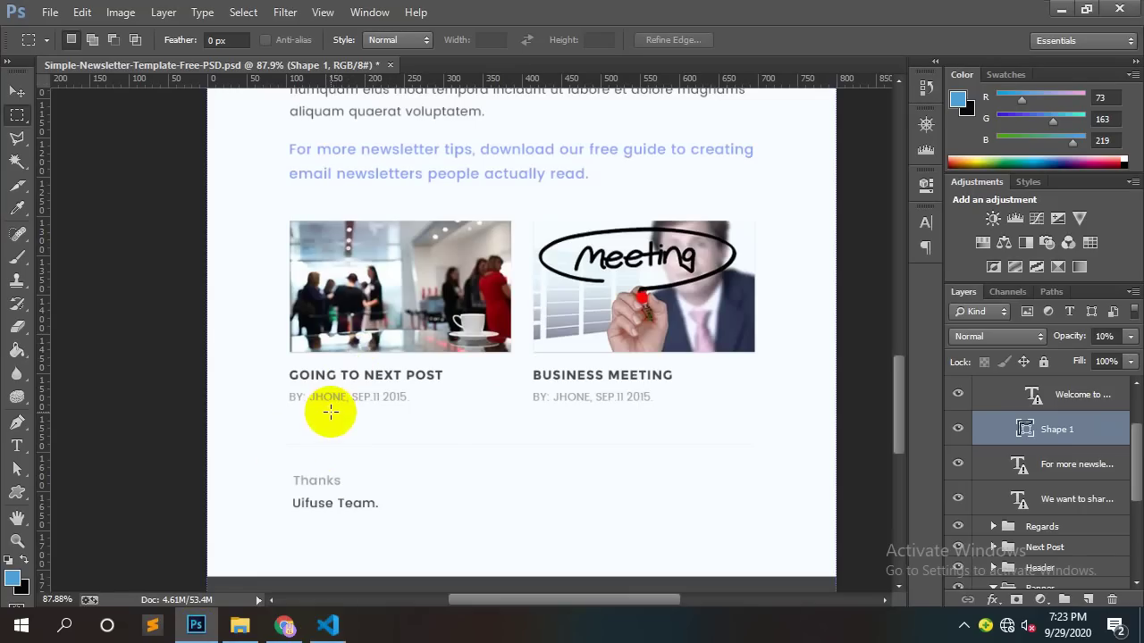
click(21, 90)
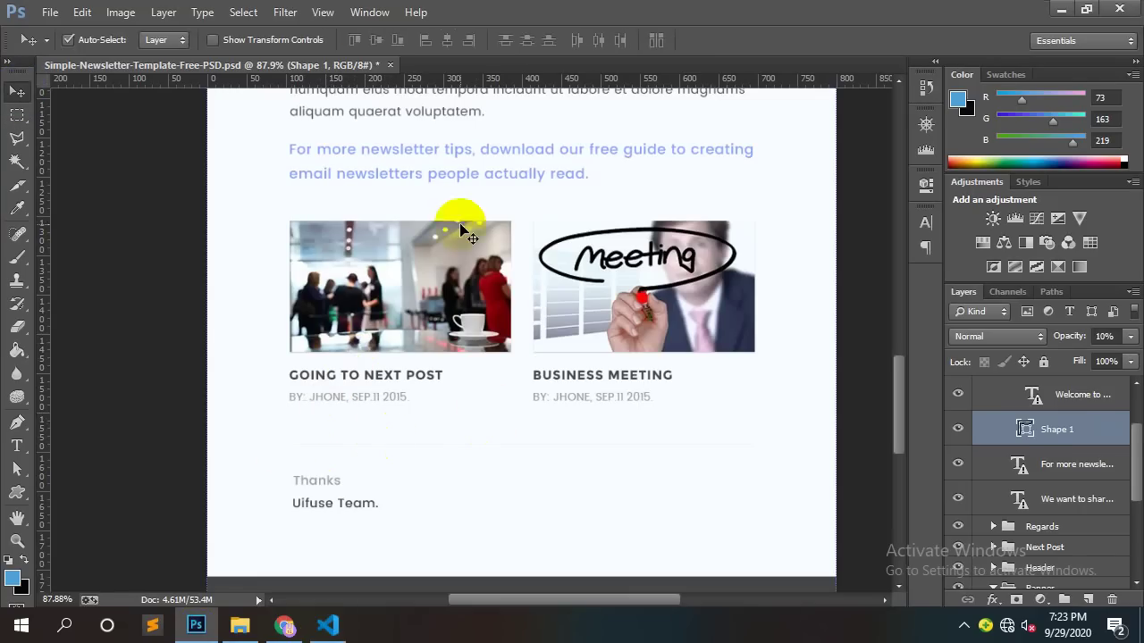
click(383, 255)
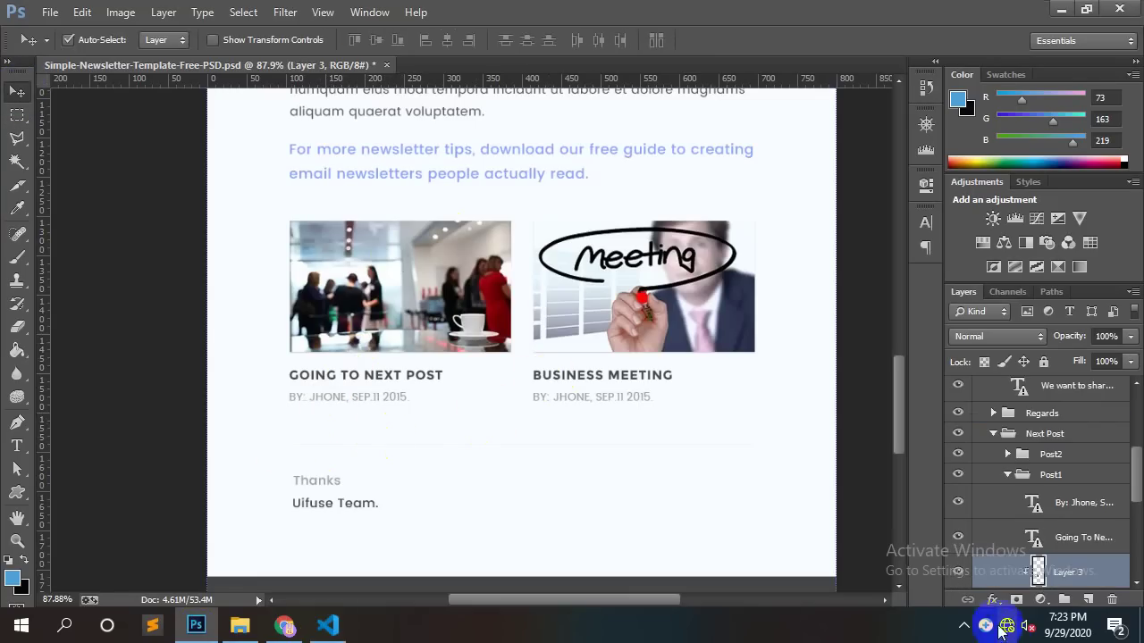
click(1039, 575)
ctrl+click(1039, 574)
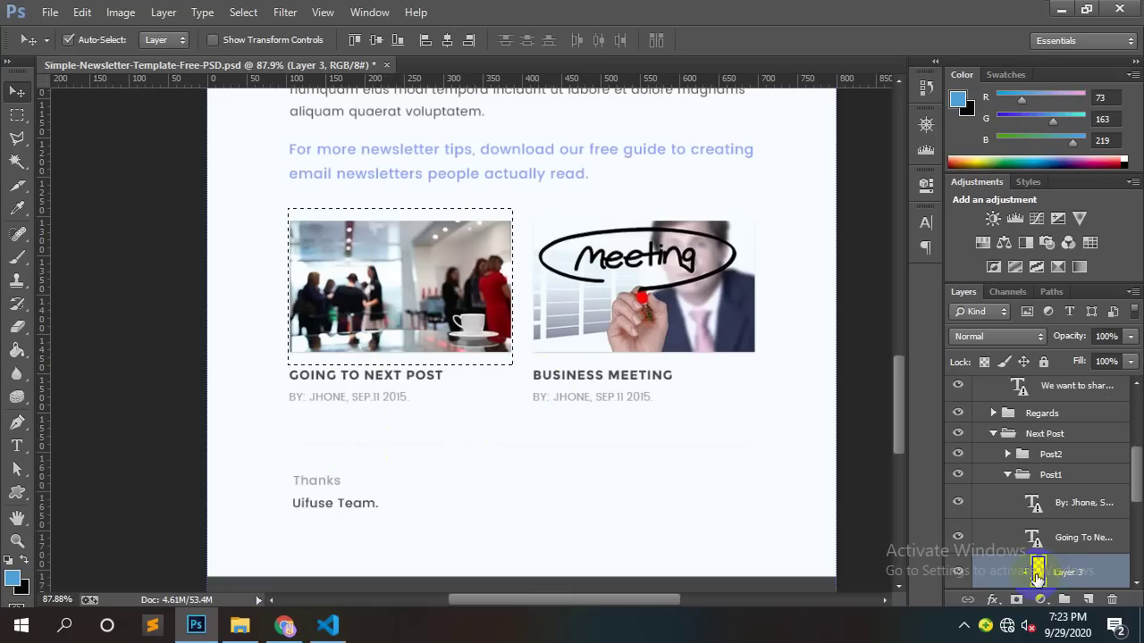
click(488, 334)
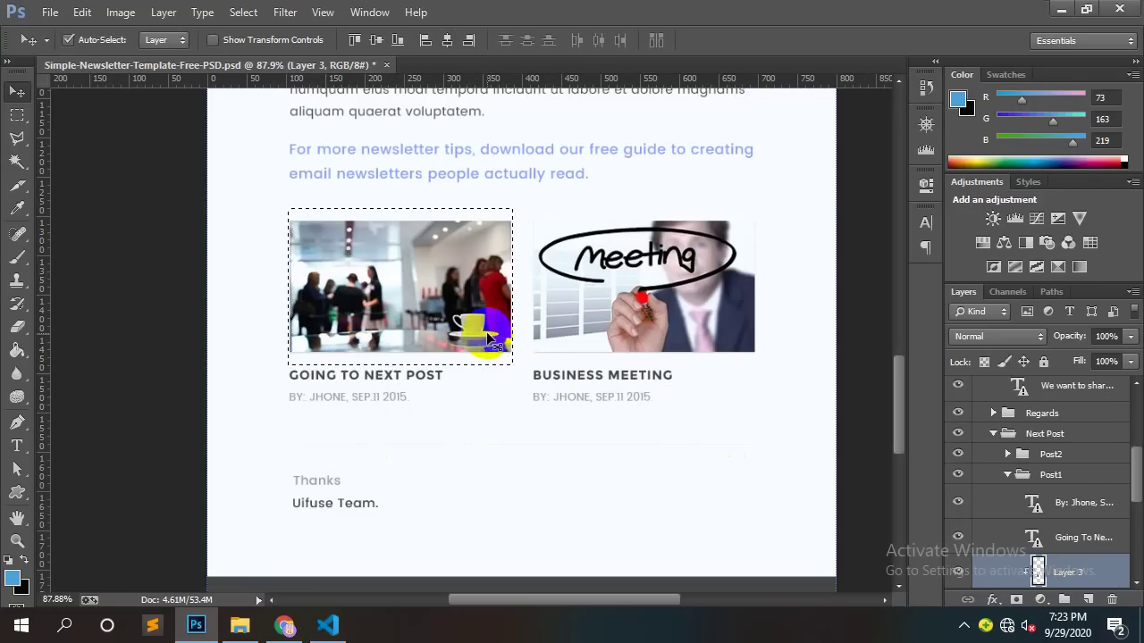
key(ctrl+d)
Step: Slice the "Going to Next Post" photo at about 279 x 167 px and name the slice img-01
click(19, 187)
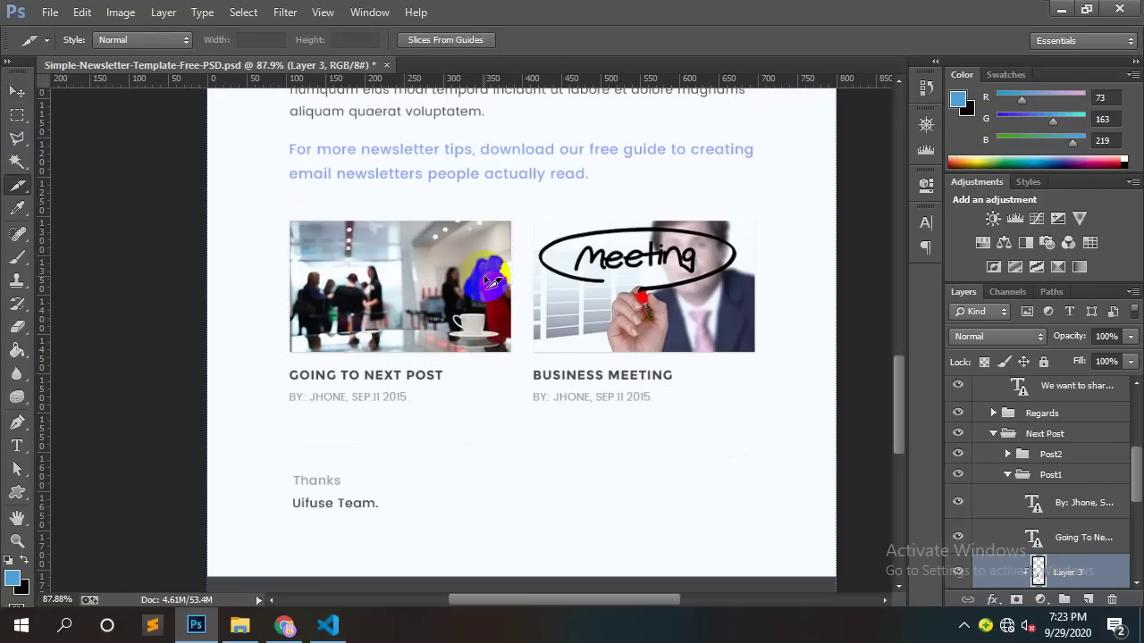
scroll(488, 277, up, 3)
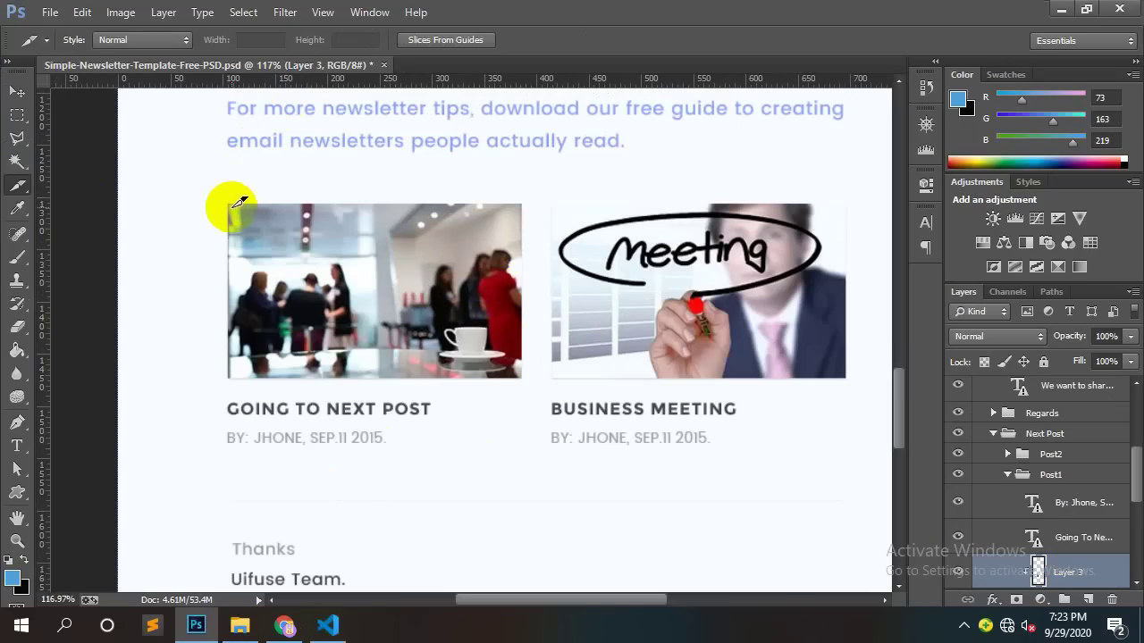
drag(230, 203, 521, 377)
double_click(454, 259)
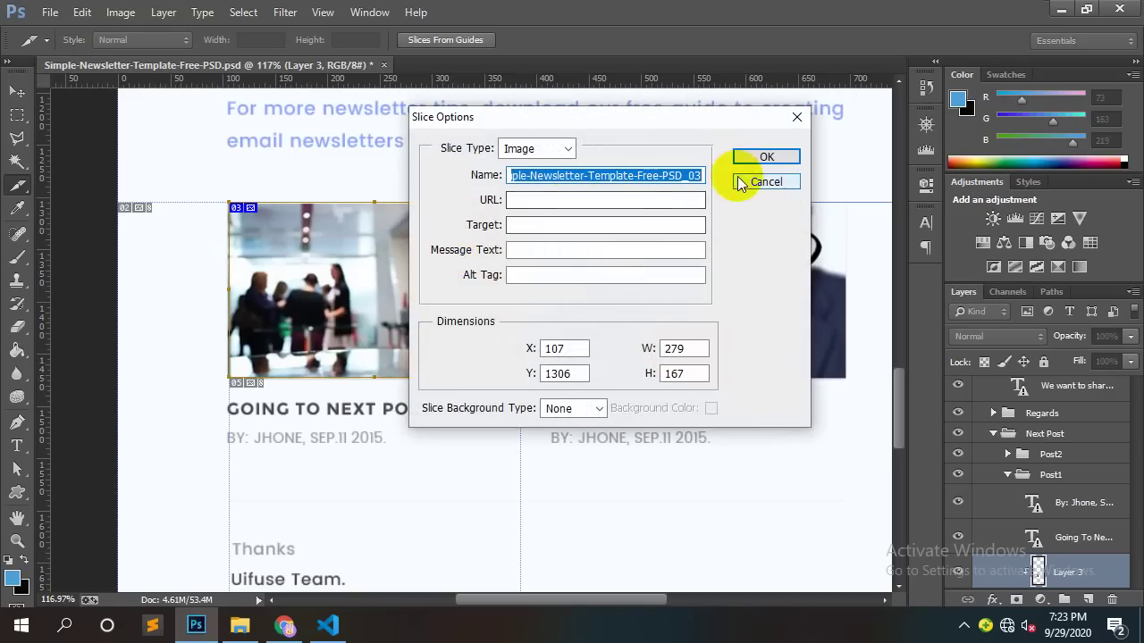
key(BackSpace)
text(img-01)
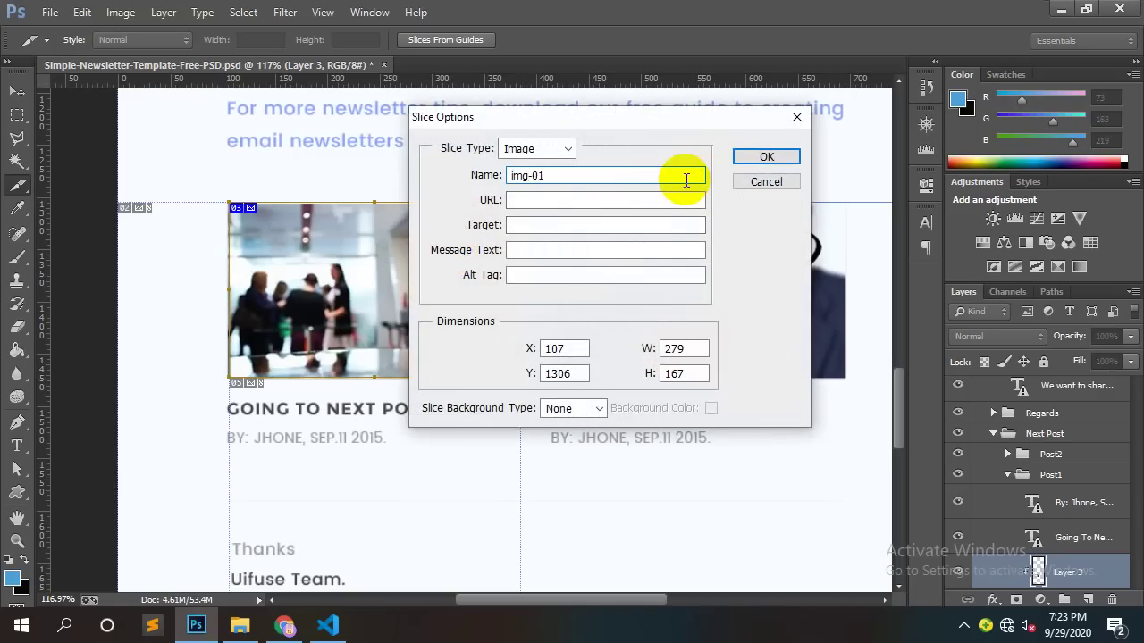
key(Return)
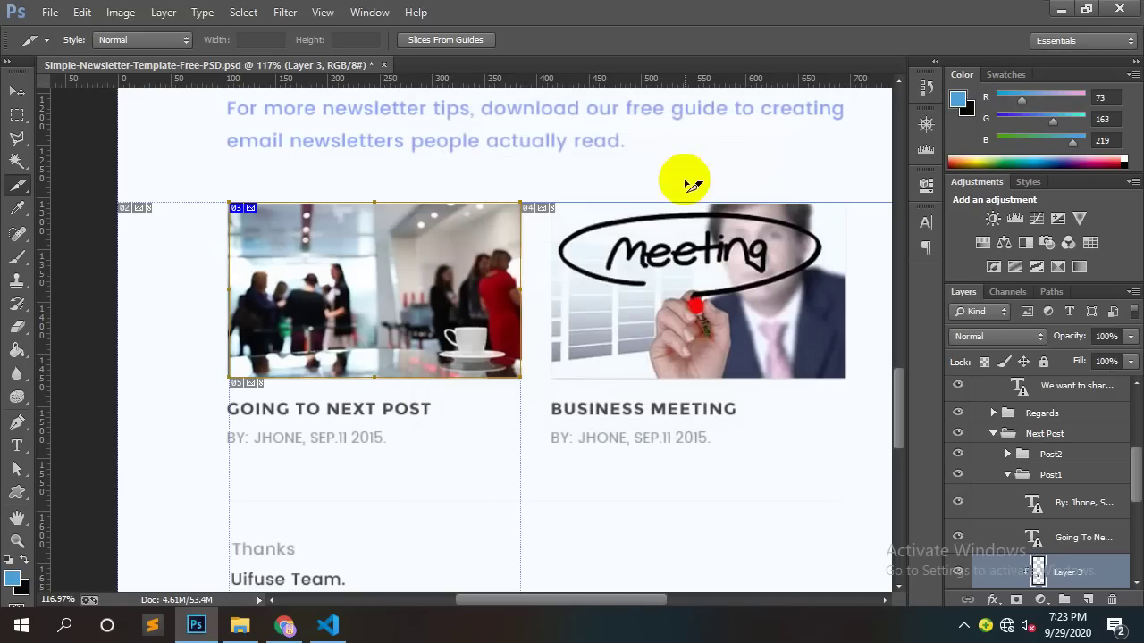
Step: Export only the selected img-01 slice for web as a PNG-24 image to the Desktop
key(ctrl+alt+shift+s)
click(920, 64)
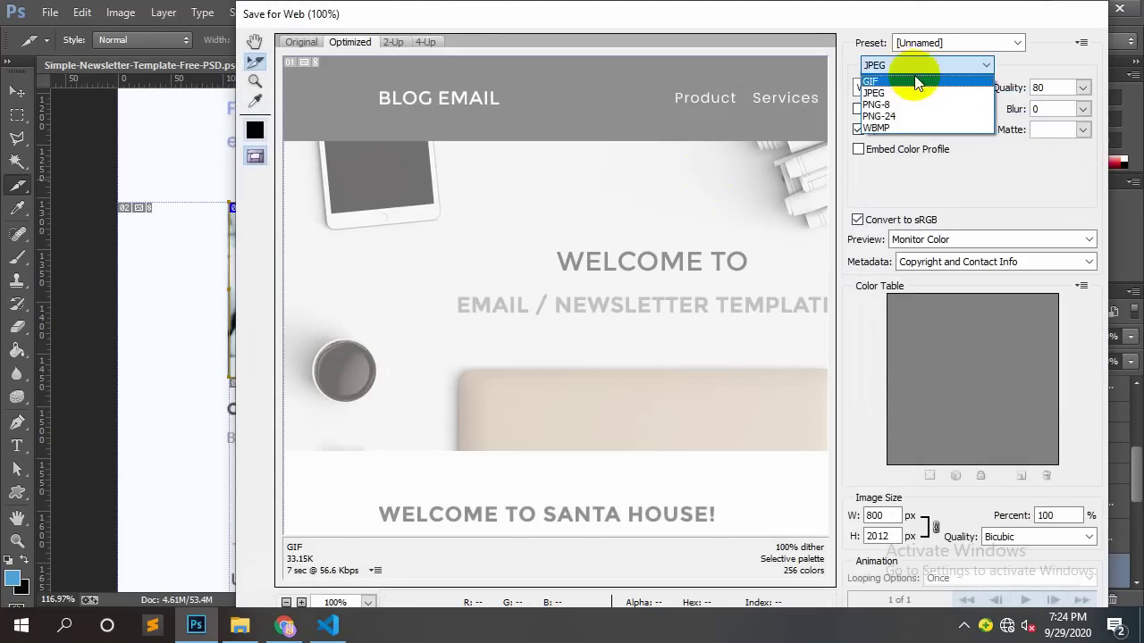
click(885, 116)
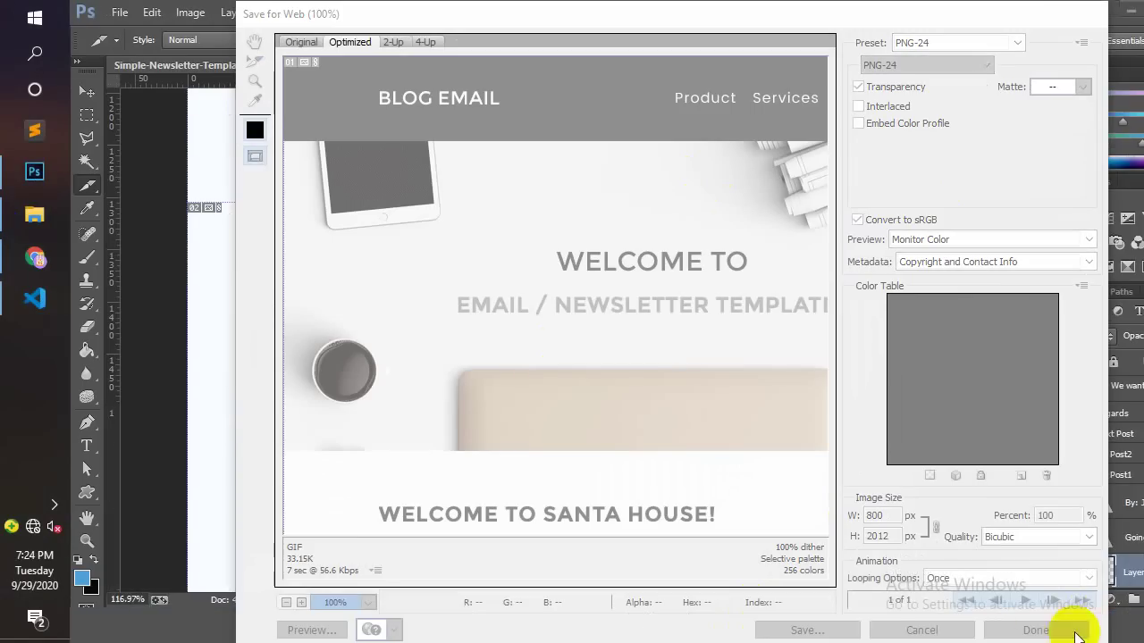
click(805, 630)
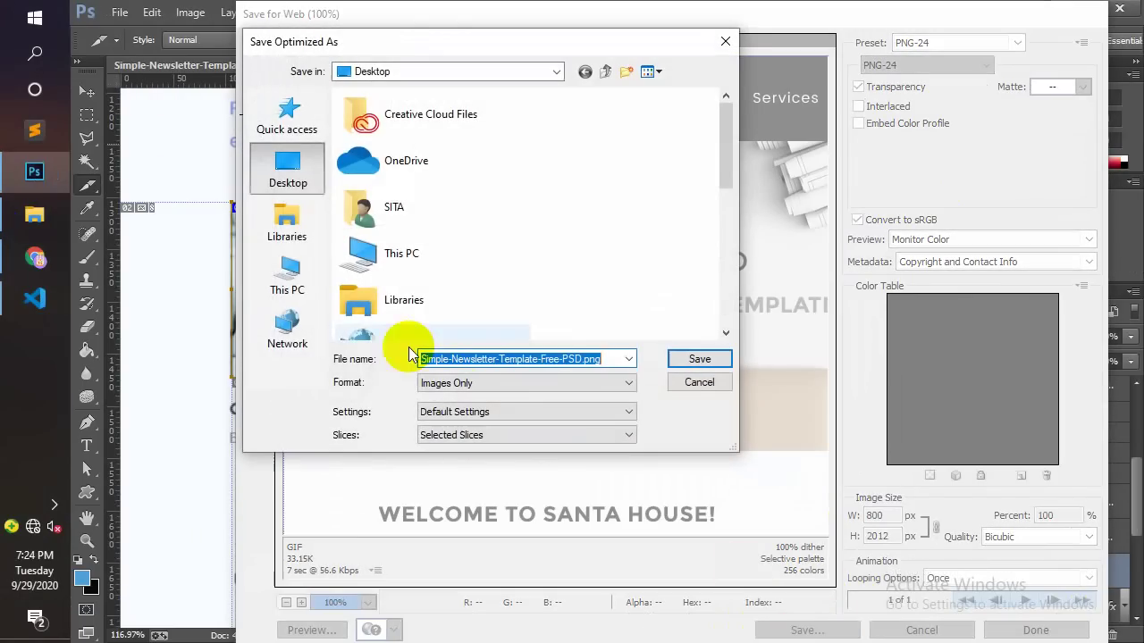
click(700, 359)
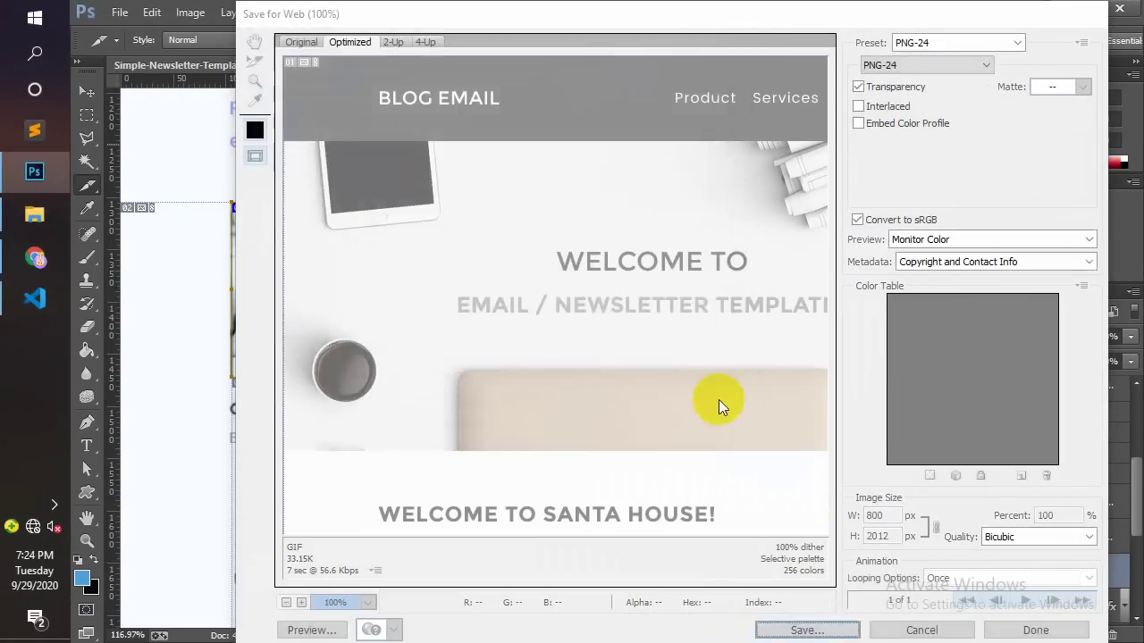
Step: Move the slice onto the "Business Meeting" photo, widen it to about 282 px to fit, and name it img-02
right_click(408, 283)
click(389, 259)
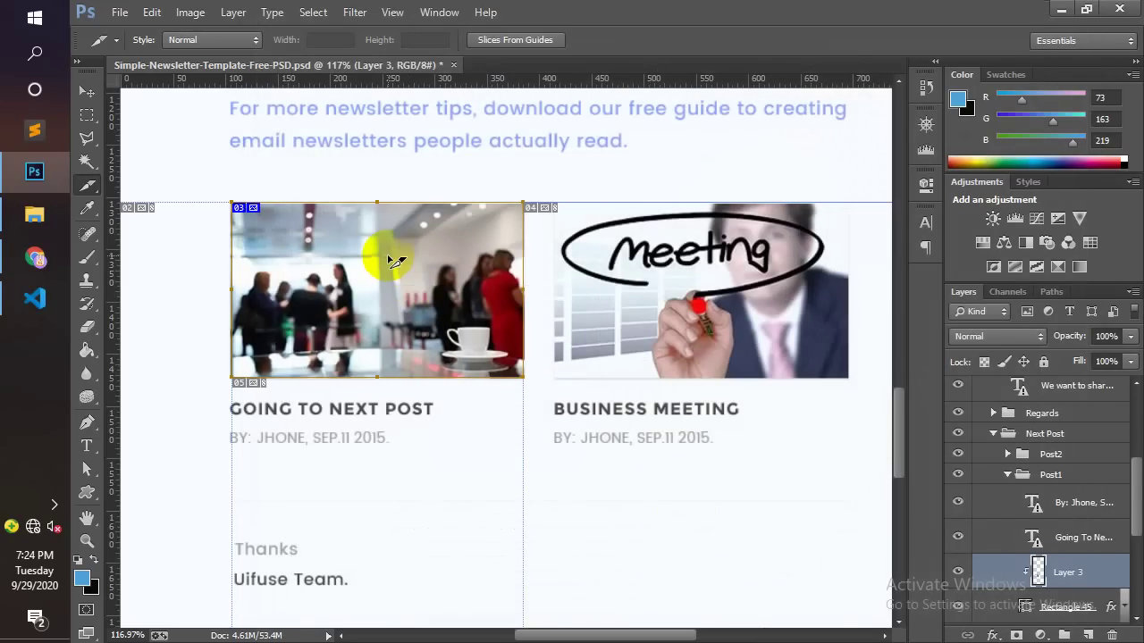
drag(390, 260, 711, 265)
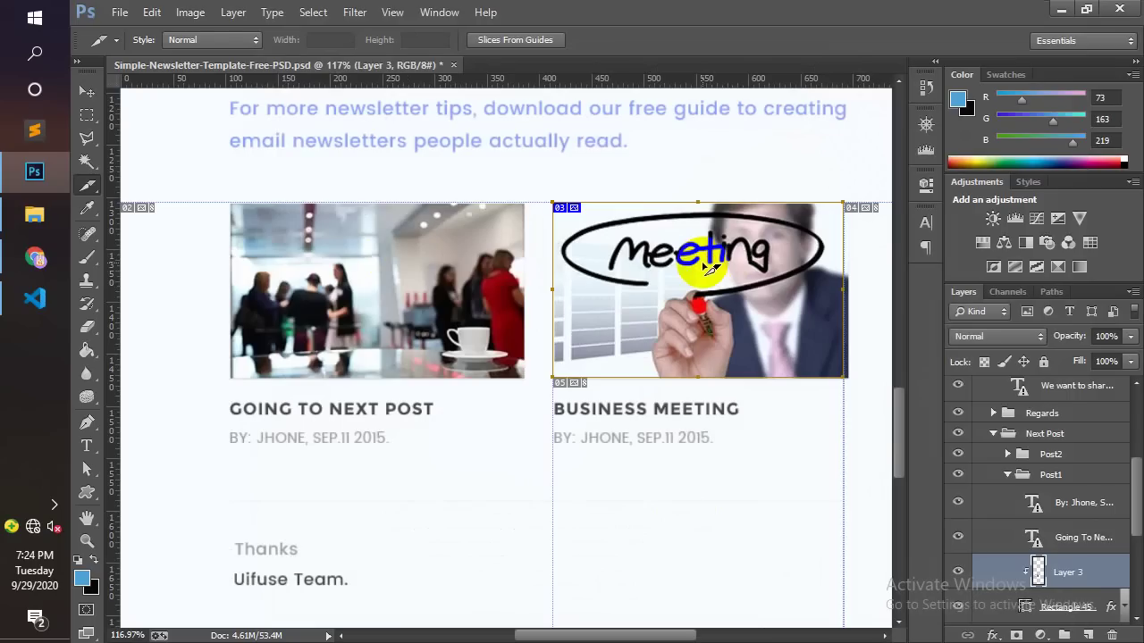
drag(843, 283, 847, 284)
double_click(809, 261)
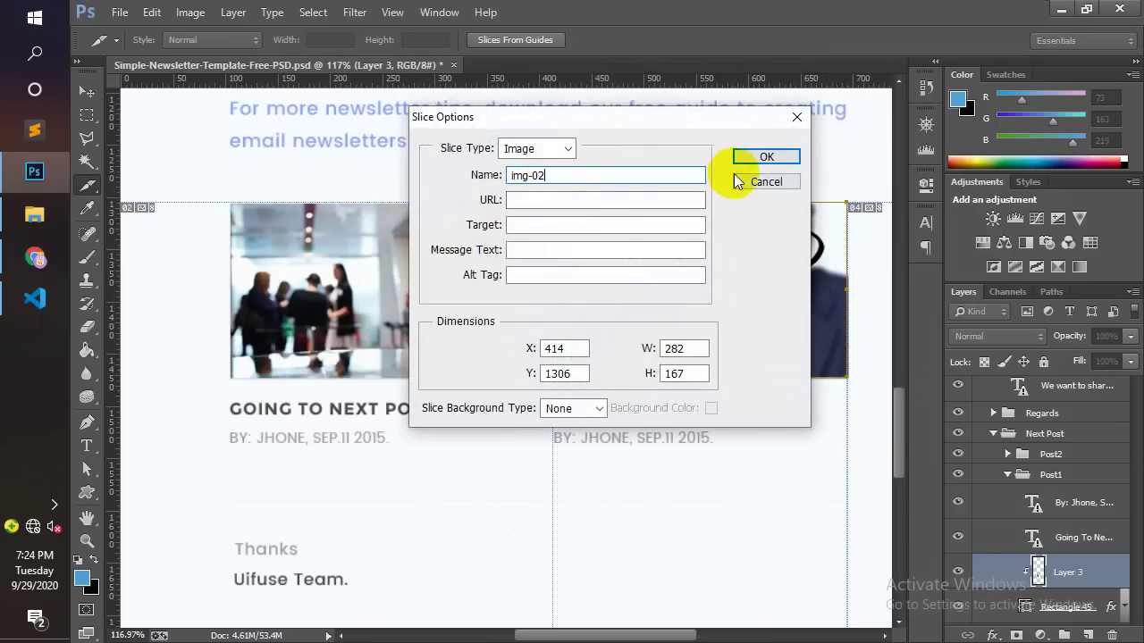
click(764, 158)
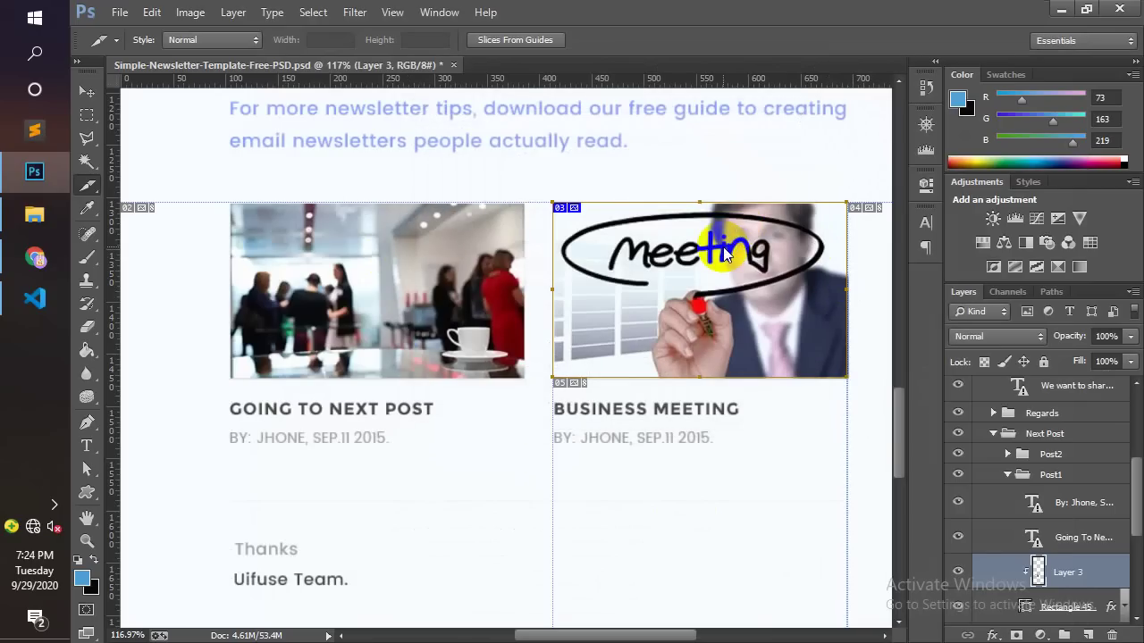
Step: Export the selected img-02 slice as a PNG-24 image to the Desktop, and delete the slice from the document
key(ctrl+alt+shift+s)
click(804, 630)
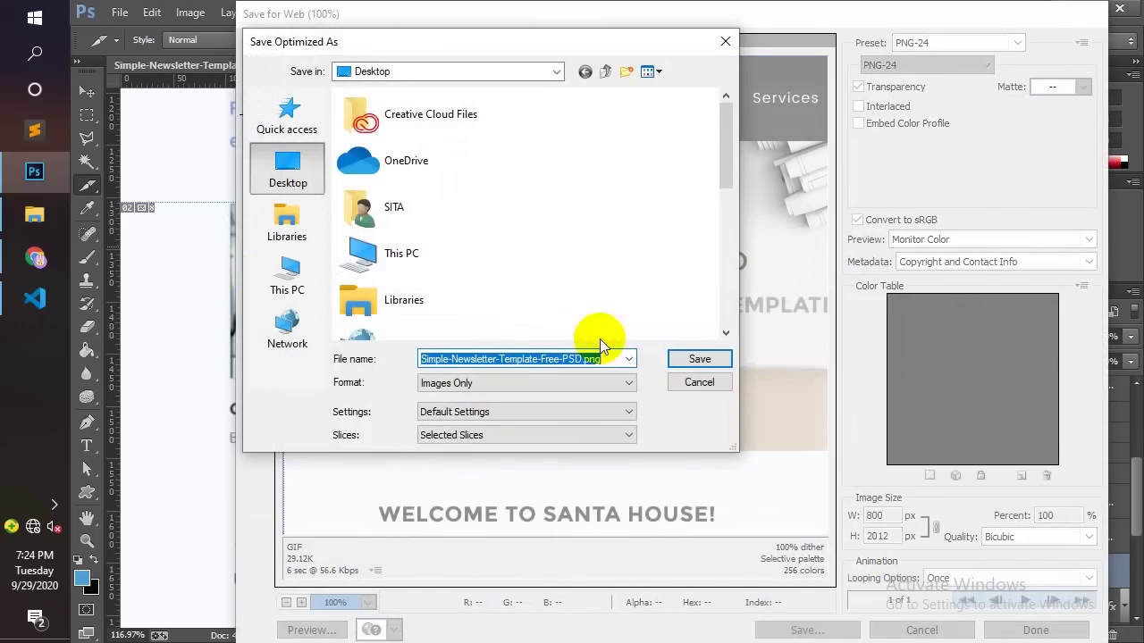
click(715, 359)
right_click(740, 244)
click(770, 254)
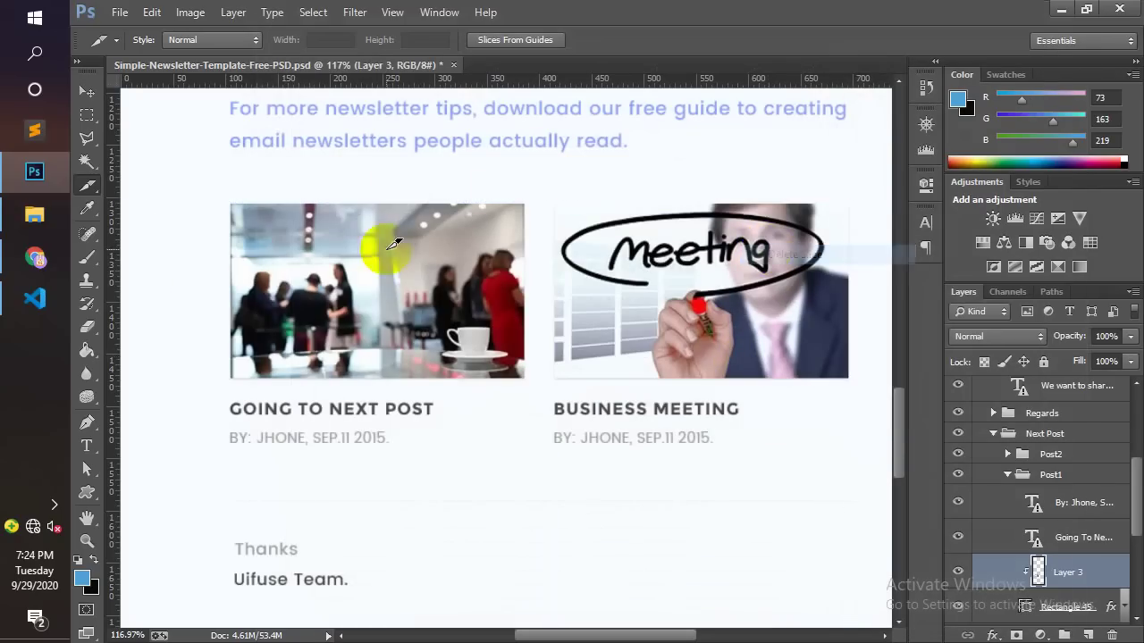
Step: Dock the Windows taskbar along the lower screen edge, minimize the open windows, and open the images folder on the Desktop
drag(30, 403, 579, 587)
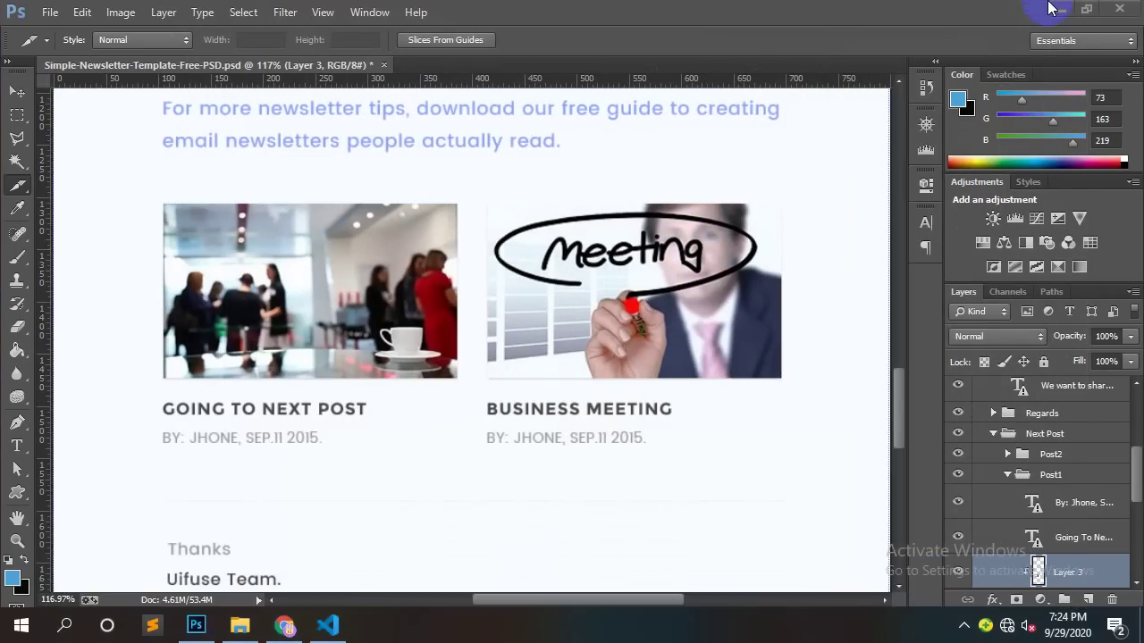
click(1042, 7)
click(1041, 8)
click(1042, 7)
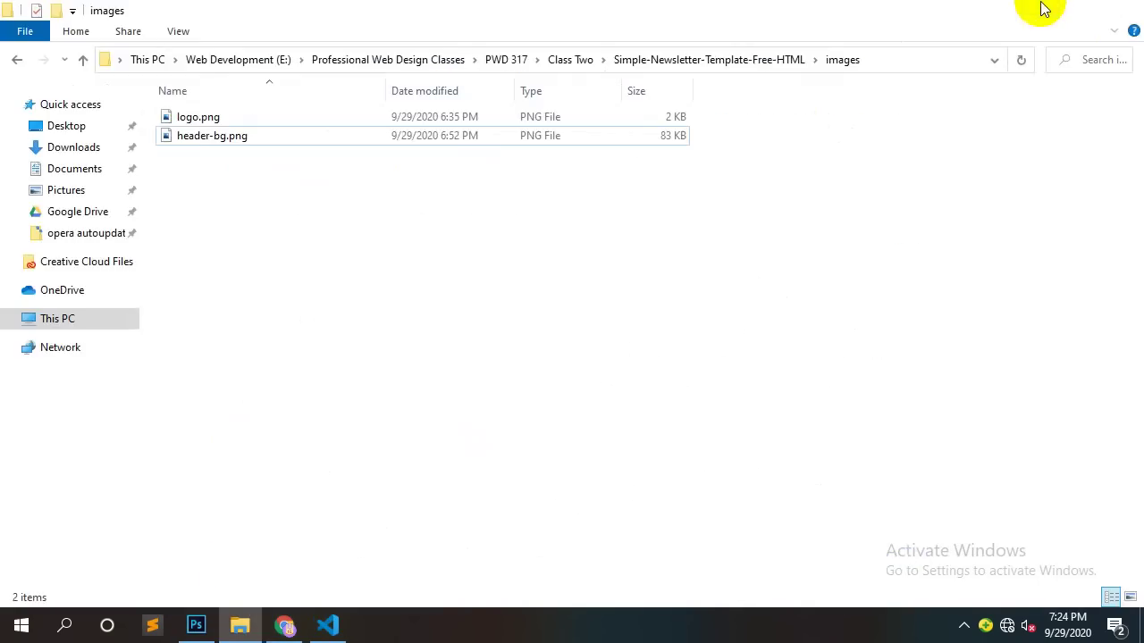
click(1042, 8)
double_click(235, 349)
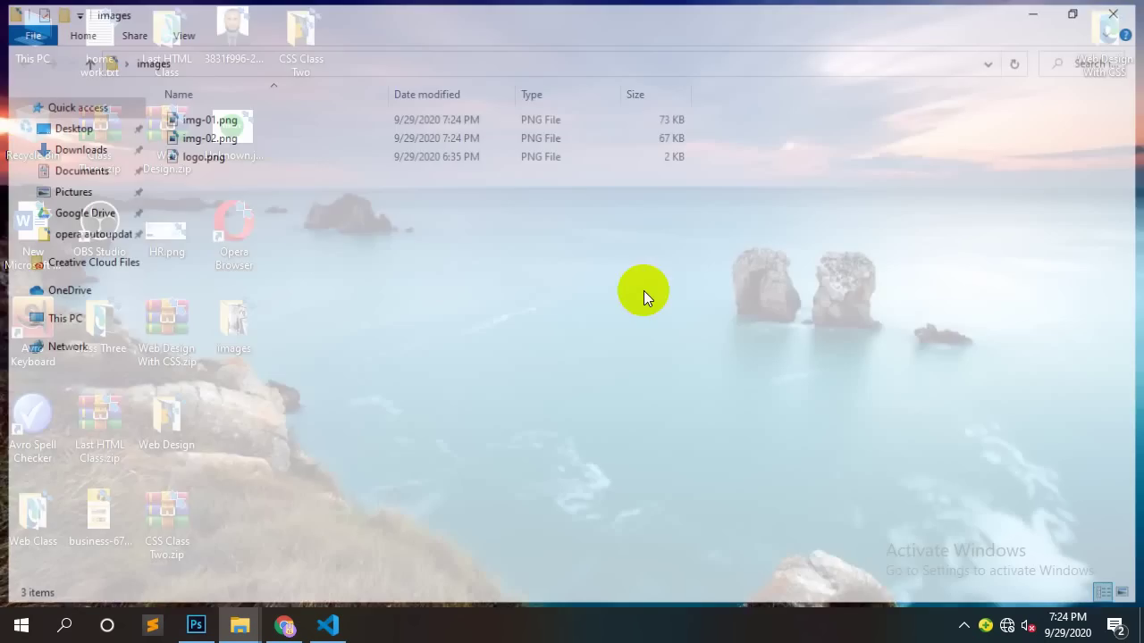
Step: Transfer img-01.png and img-02.png from the Desktop images folder into the Simple-Newsletter-Template-Free-HTML project's images folder
click(183, 116)
ctrl+click(203, 136)
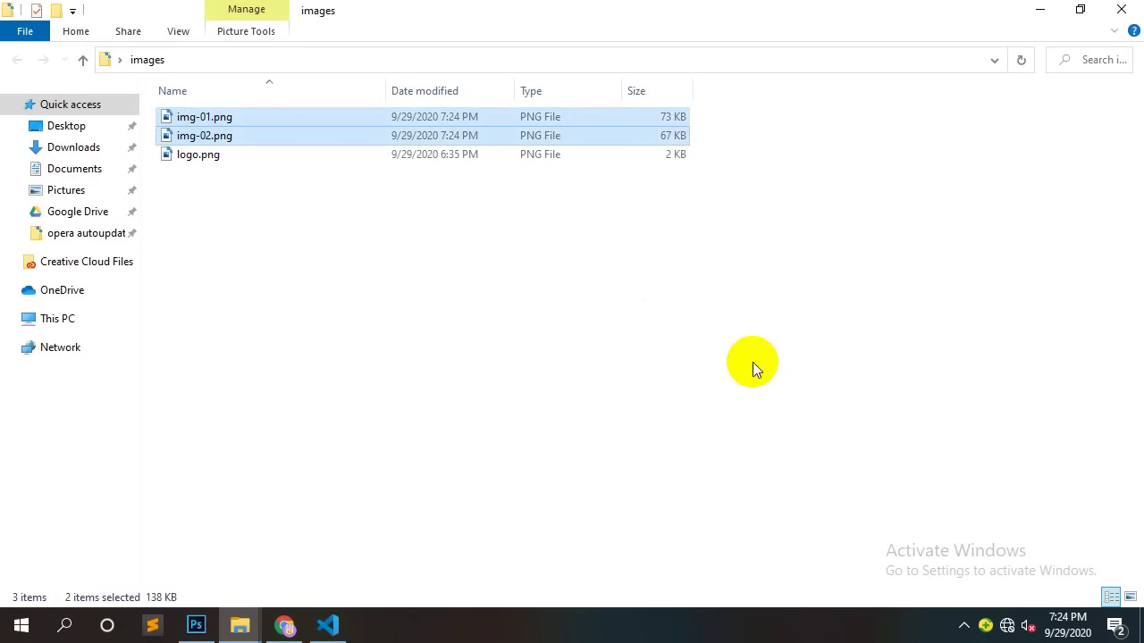
click(1122, 9)
click(239, 630)
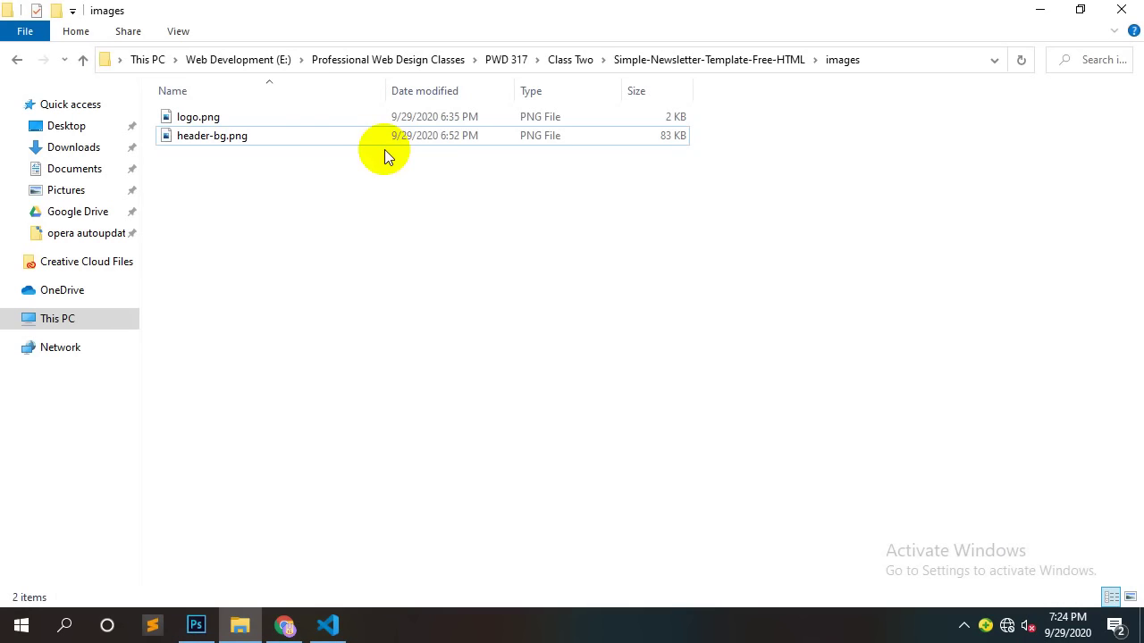
key(ctrl+v)
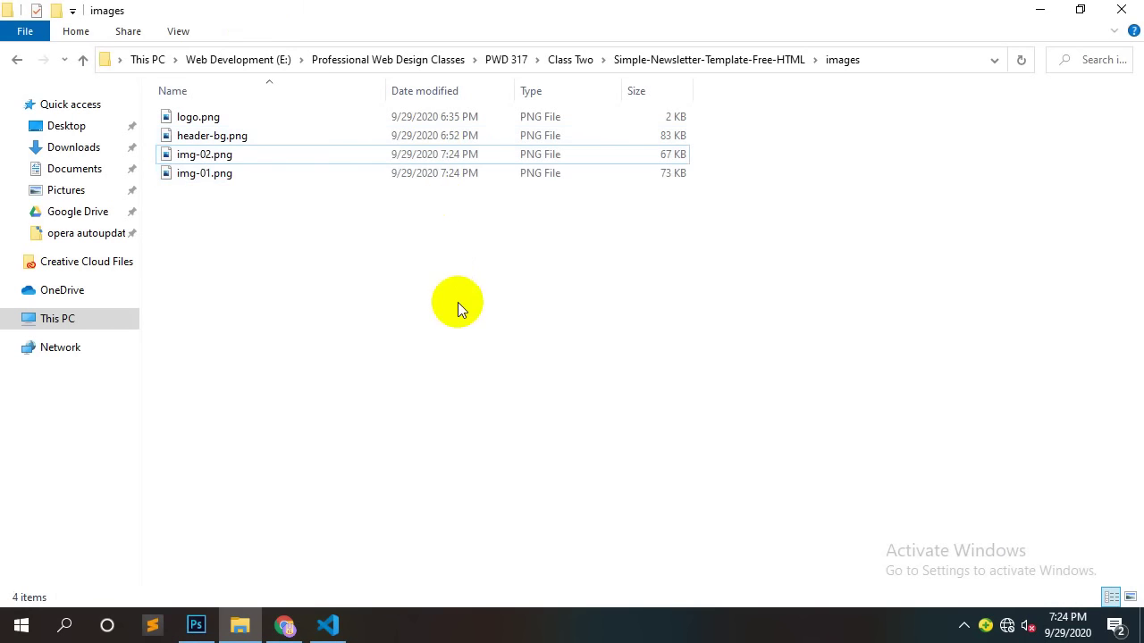
Step: In Visual Studio Code, set the img-left image's src to images/img-01.png and save the file
click(327, 626)
scroll(509, 444, down, 1)
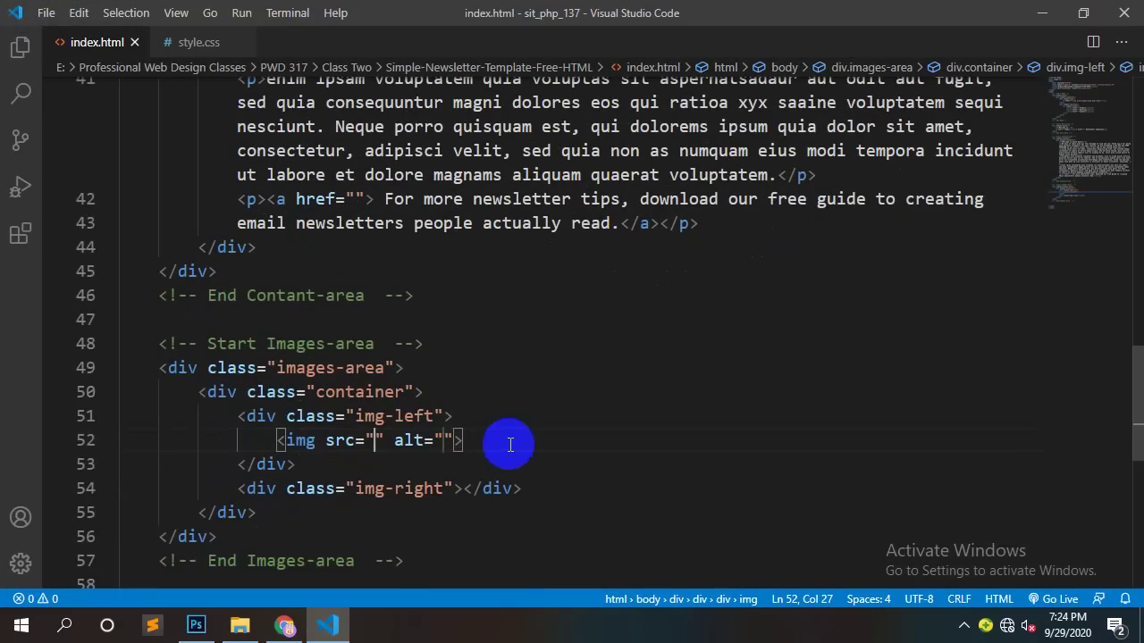
text(ima)
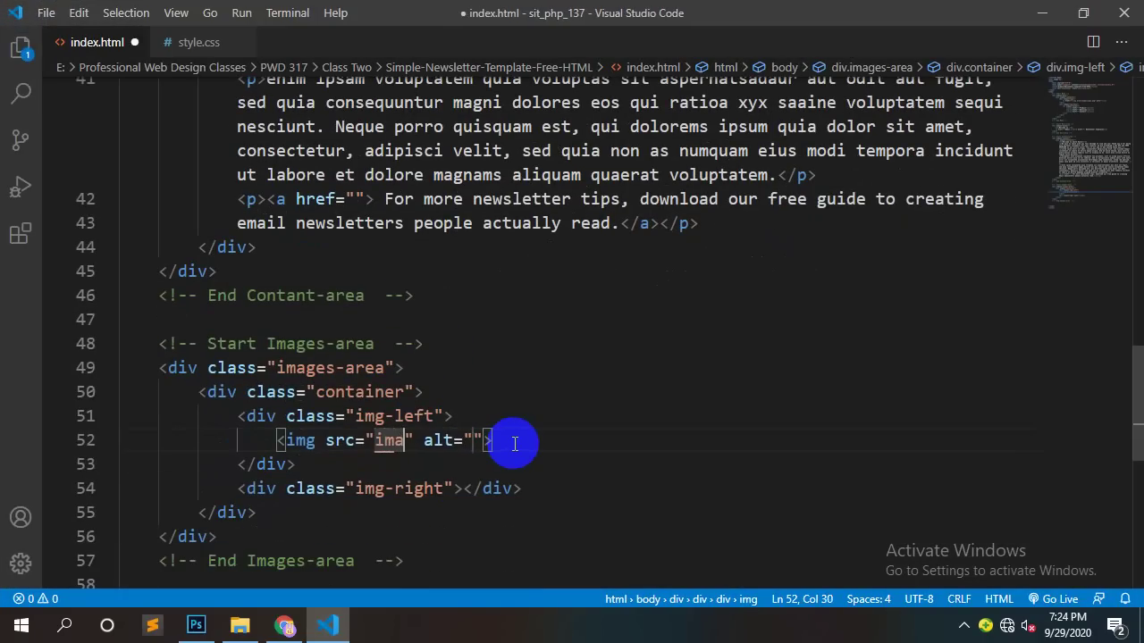
text(ges/)
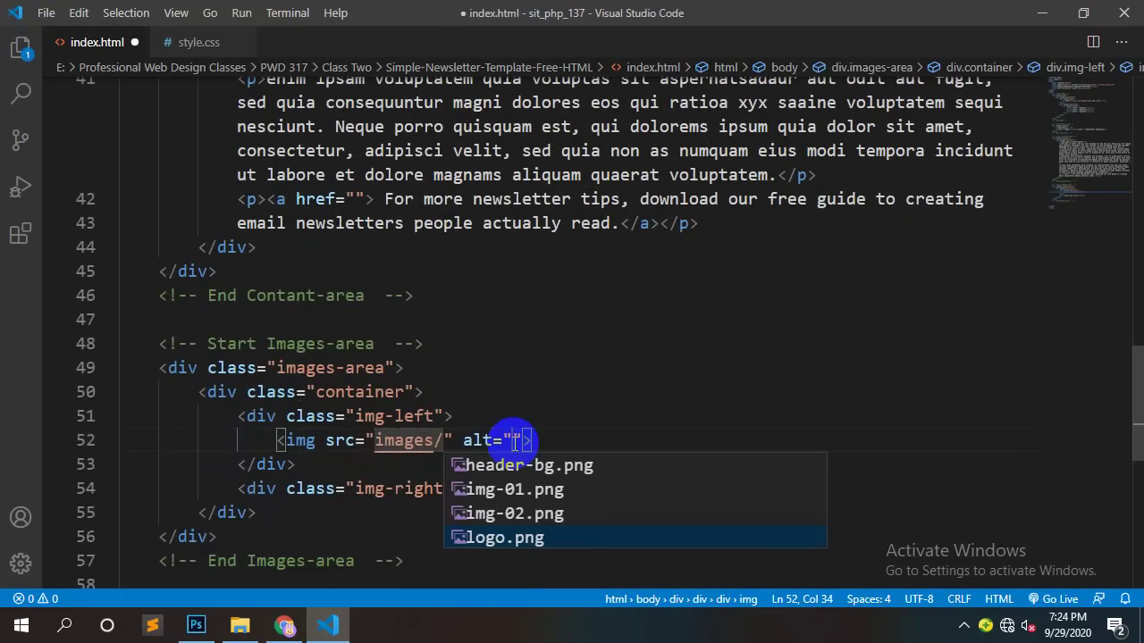
key(Return)
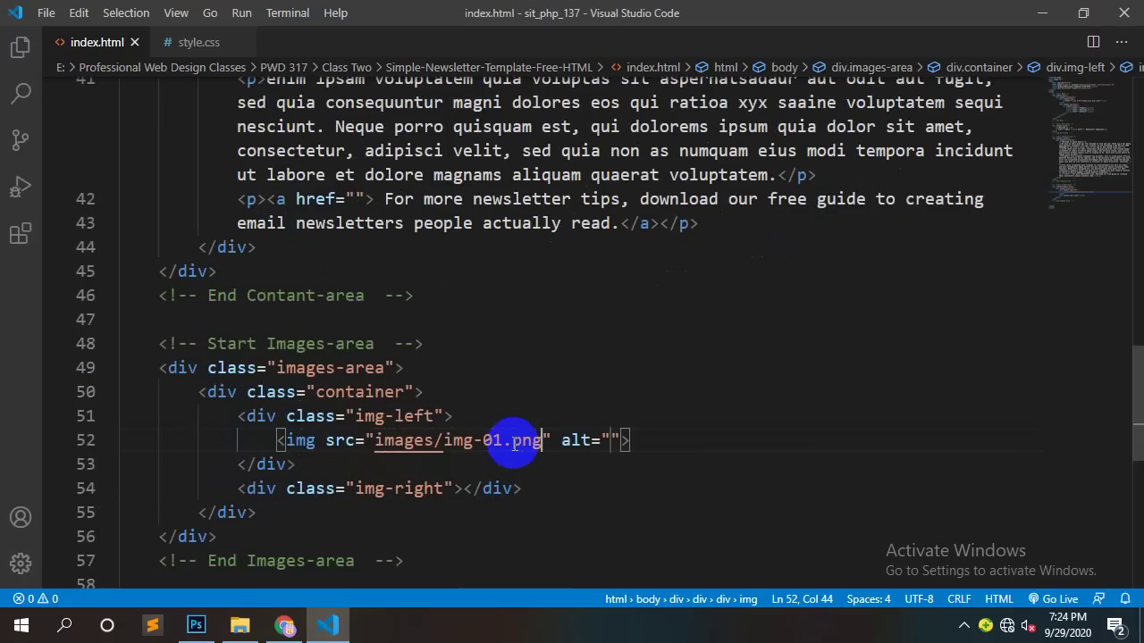
Step: Add an empty h4 element below the image in the img-left div and save the file
click(680, 444)
key(Return)
text(h4)
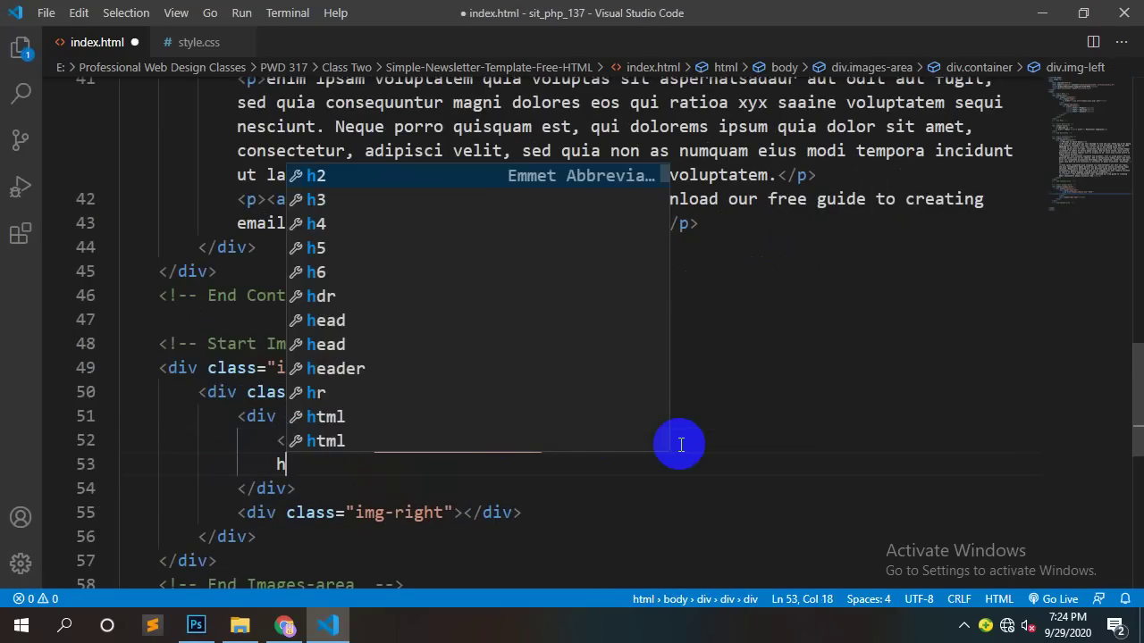
key(Tab)
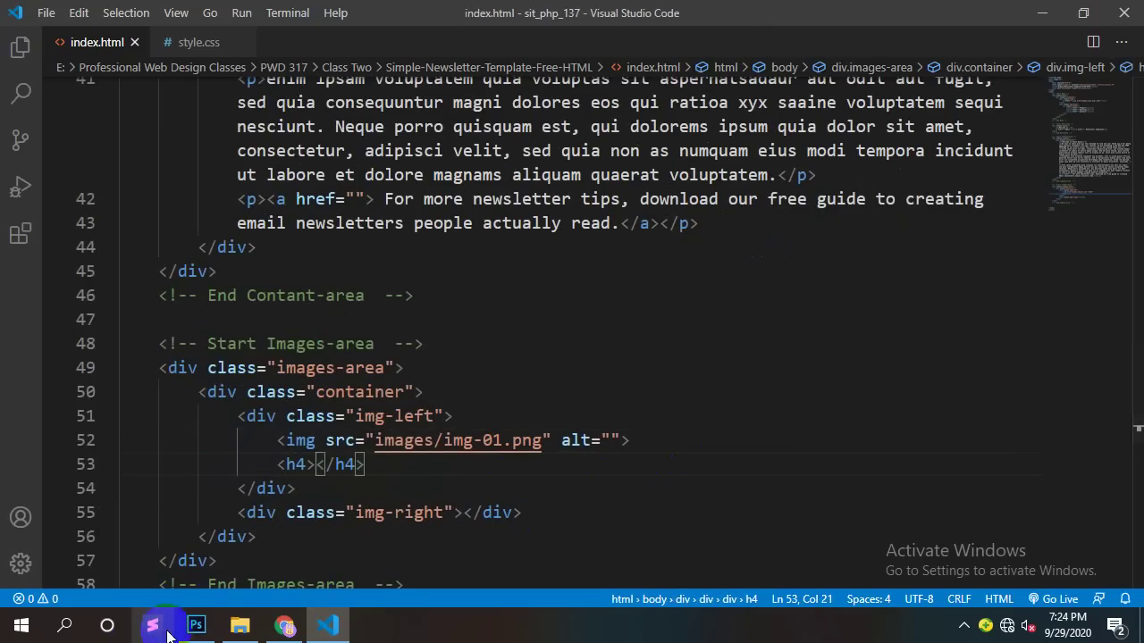
Step: Return to Photoshop and compare the post titles under the photos with the "Welcome to Santa House!" heading
click(196, 625)
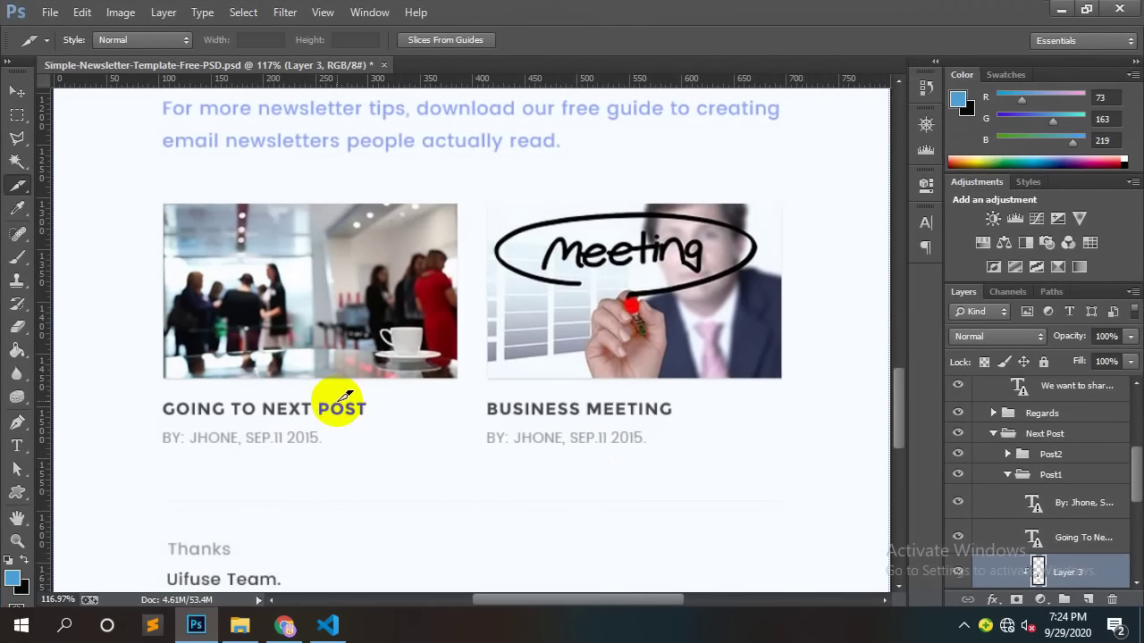
scroll(331, 260, up, 5)
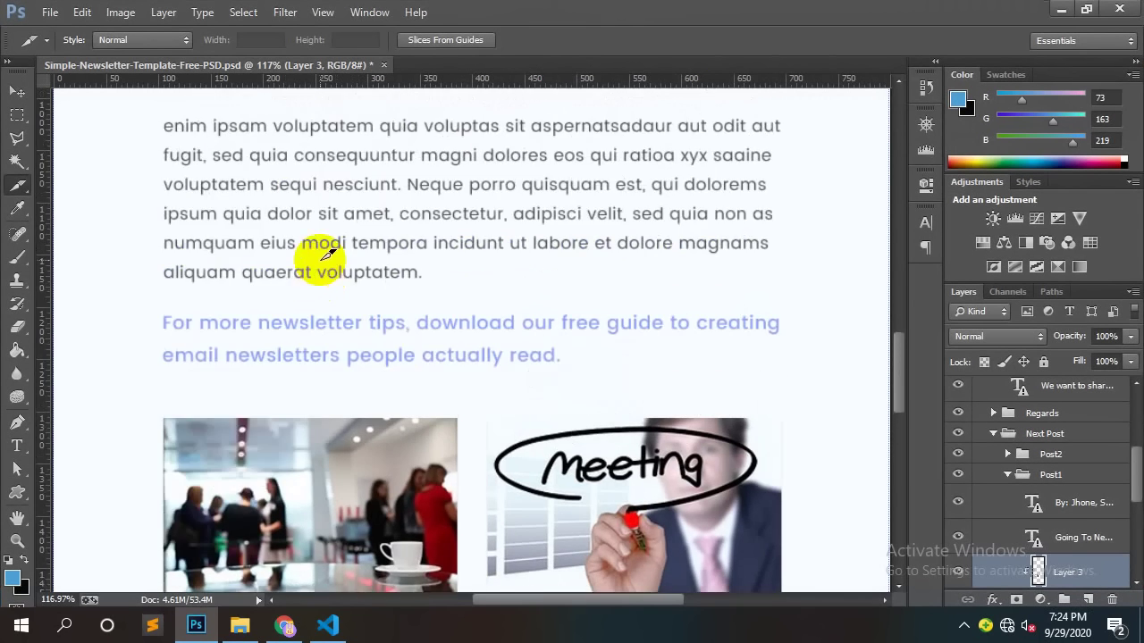
scroll(328, 254, up, 14)
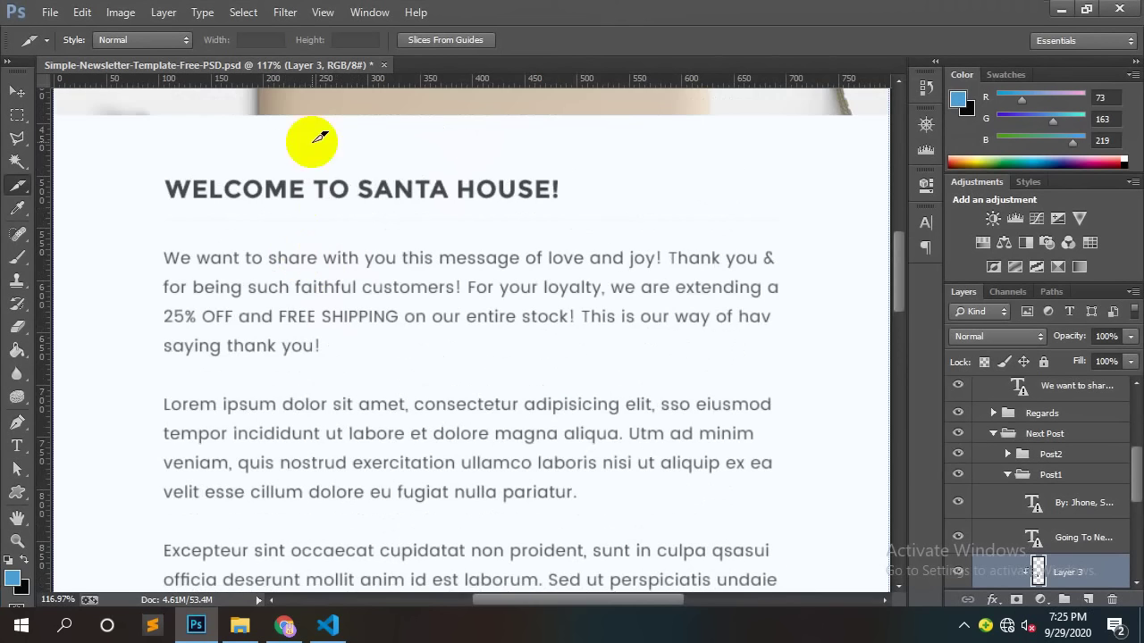
scroll(277, 256, down, 12)
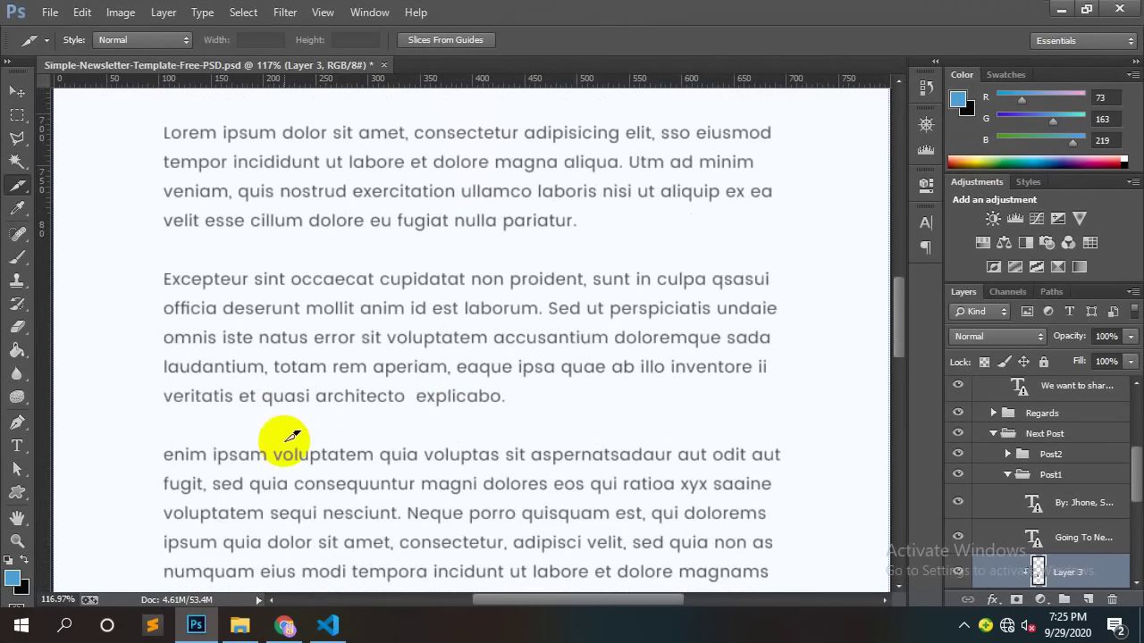
scroll(423, 405, down, 7)
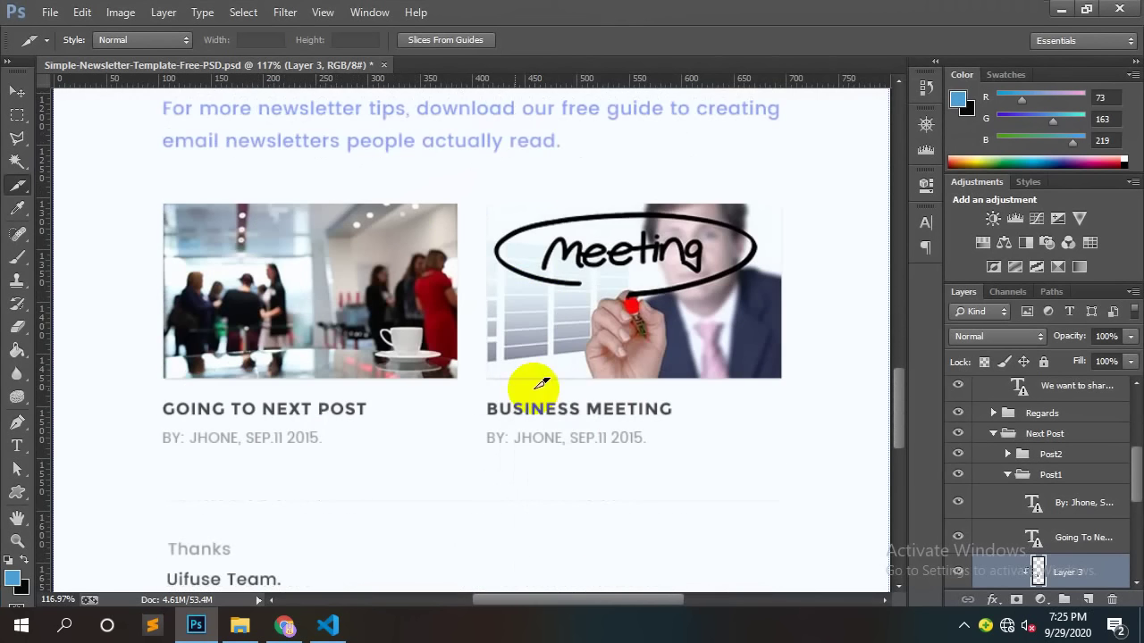